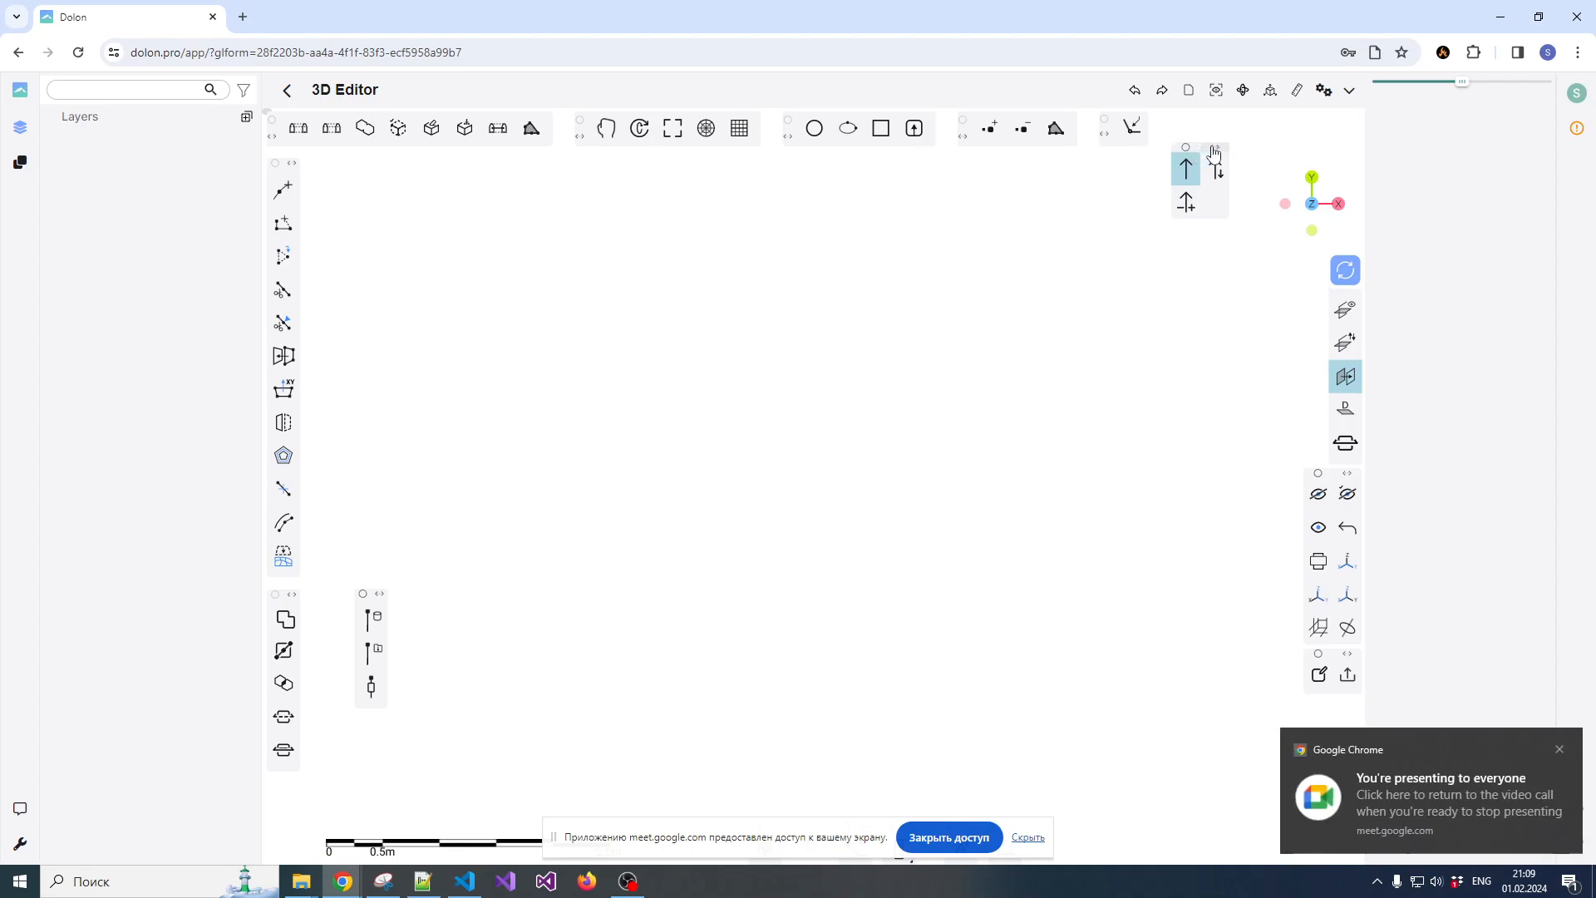
# Move the two floating tool groups out of the modelling area to the lower edge of the workspace
pyautogui.moveTo(1216, 150); pyautogui.dragTo(1189, 800)
pyautogui.click(1559, 751)
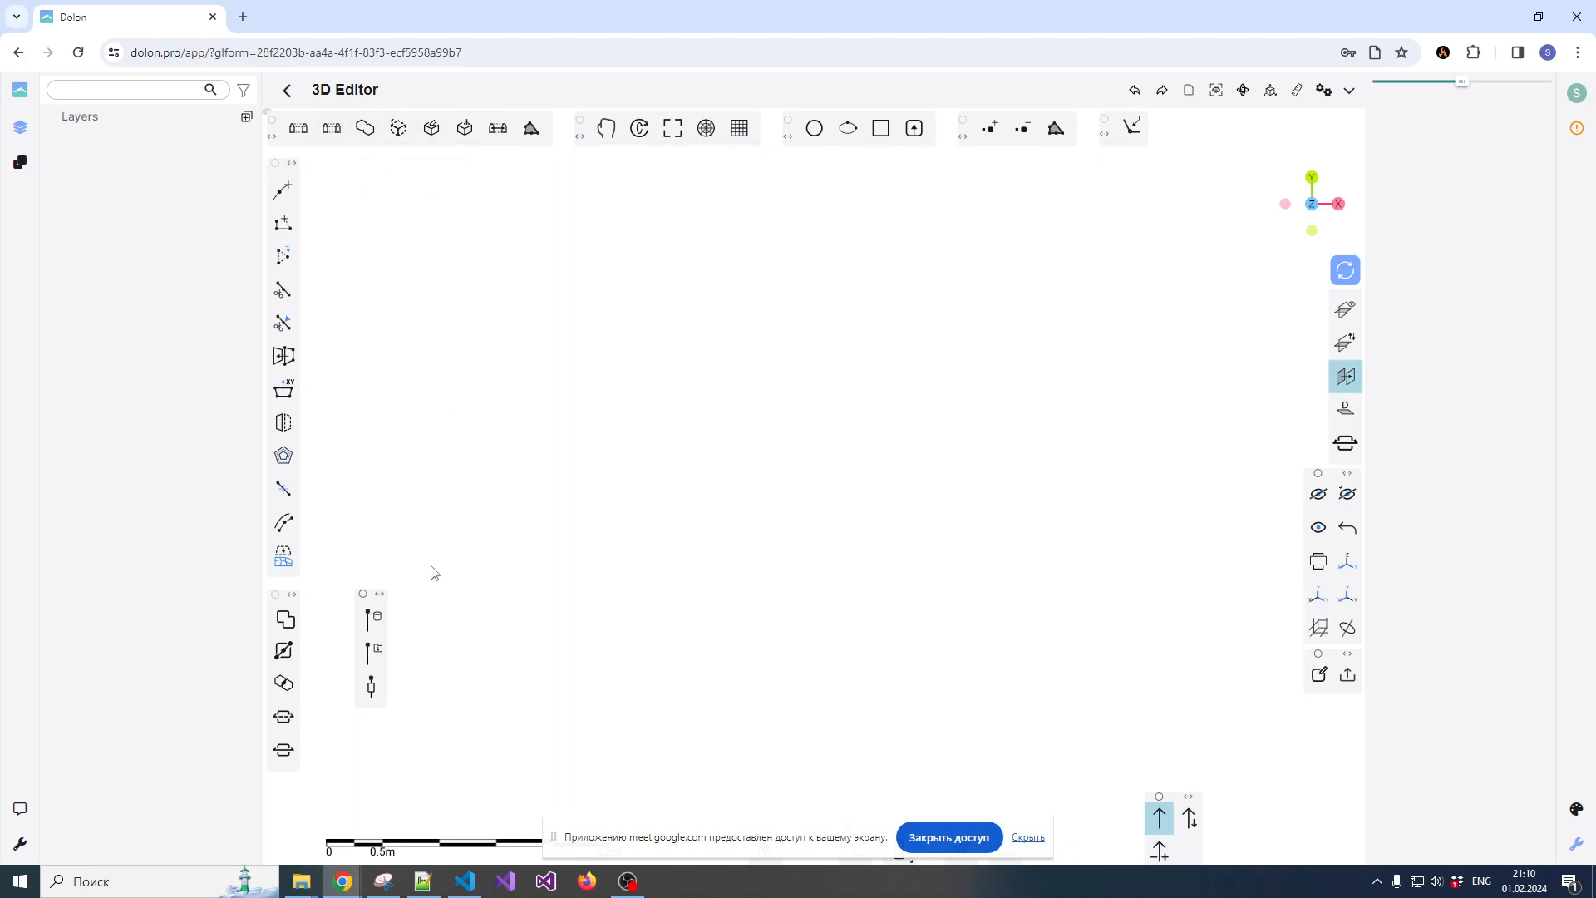
pyautogui.click(383, 595)
pyautogui.click(398, 594)
pyautogui.moveTo(378, 598); pyautogui.dragTo(1254, 802)
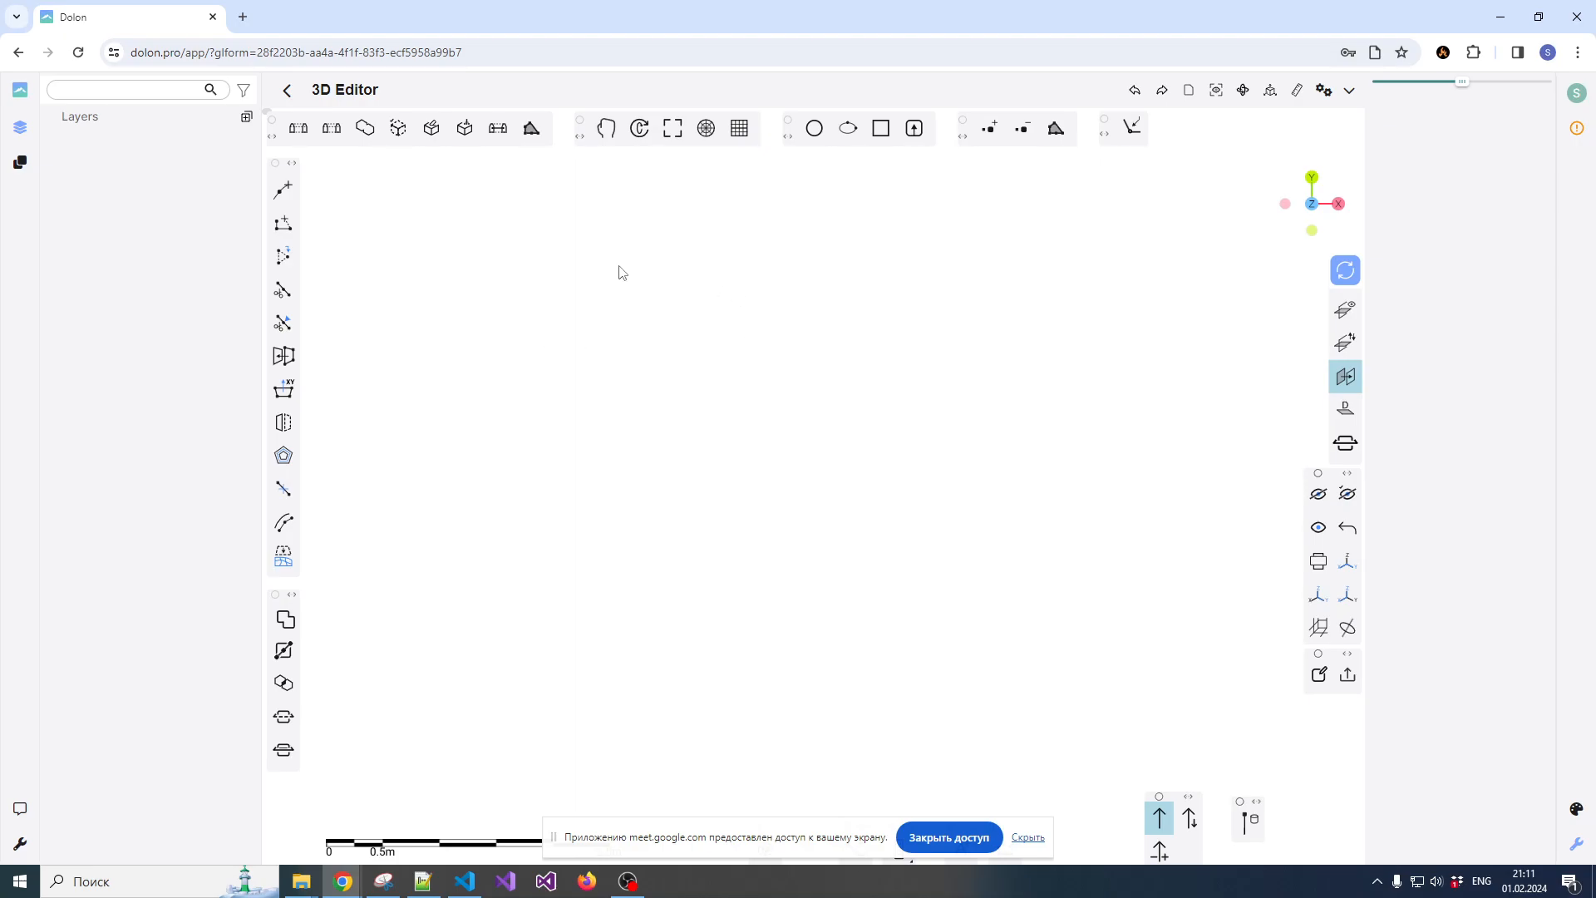
# Import Topo.csv as points with x from east, y from north, z from rl, and attributes loaded
pyautogui.click(1147, 137)
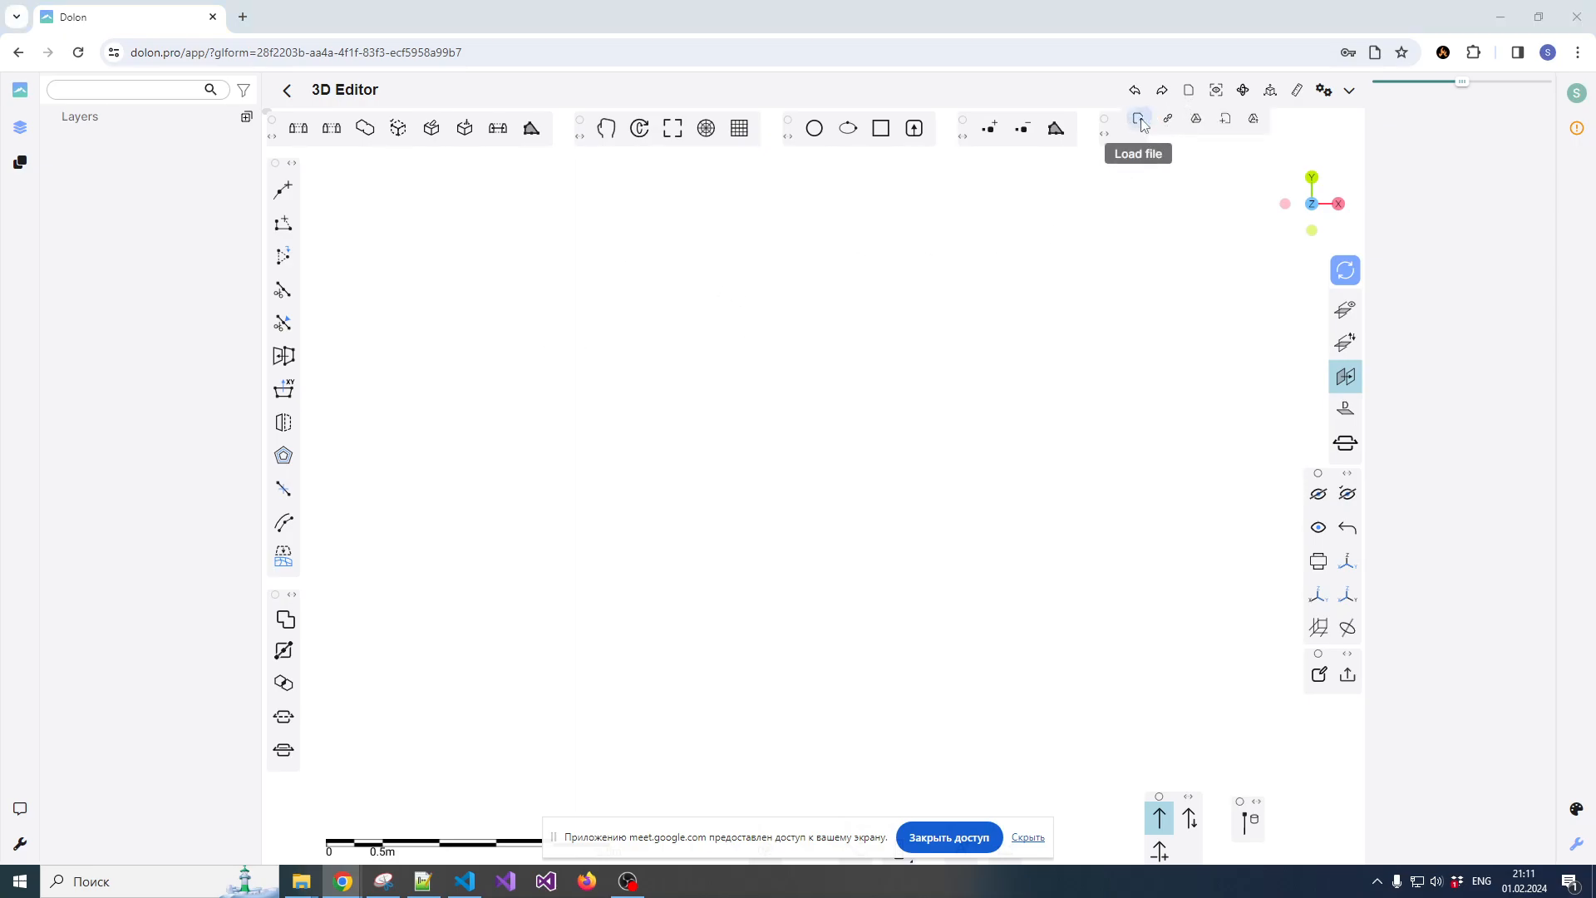
pyautogui.click(1136, 119)
pyautogui.moveTo(909, 167); pyautogui.dragTo(871, 149)
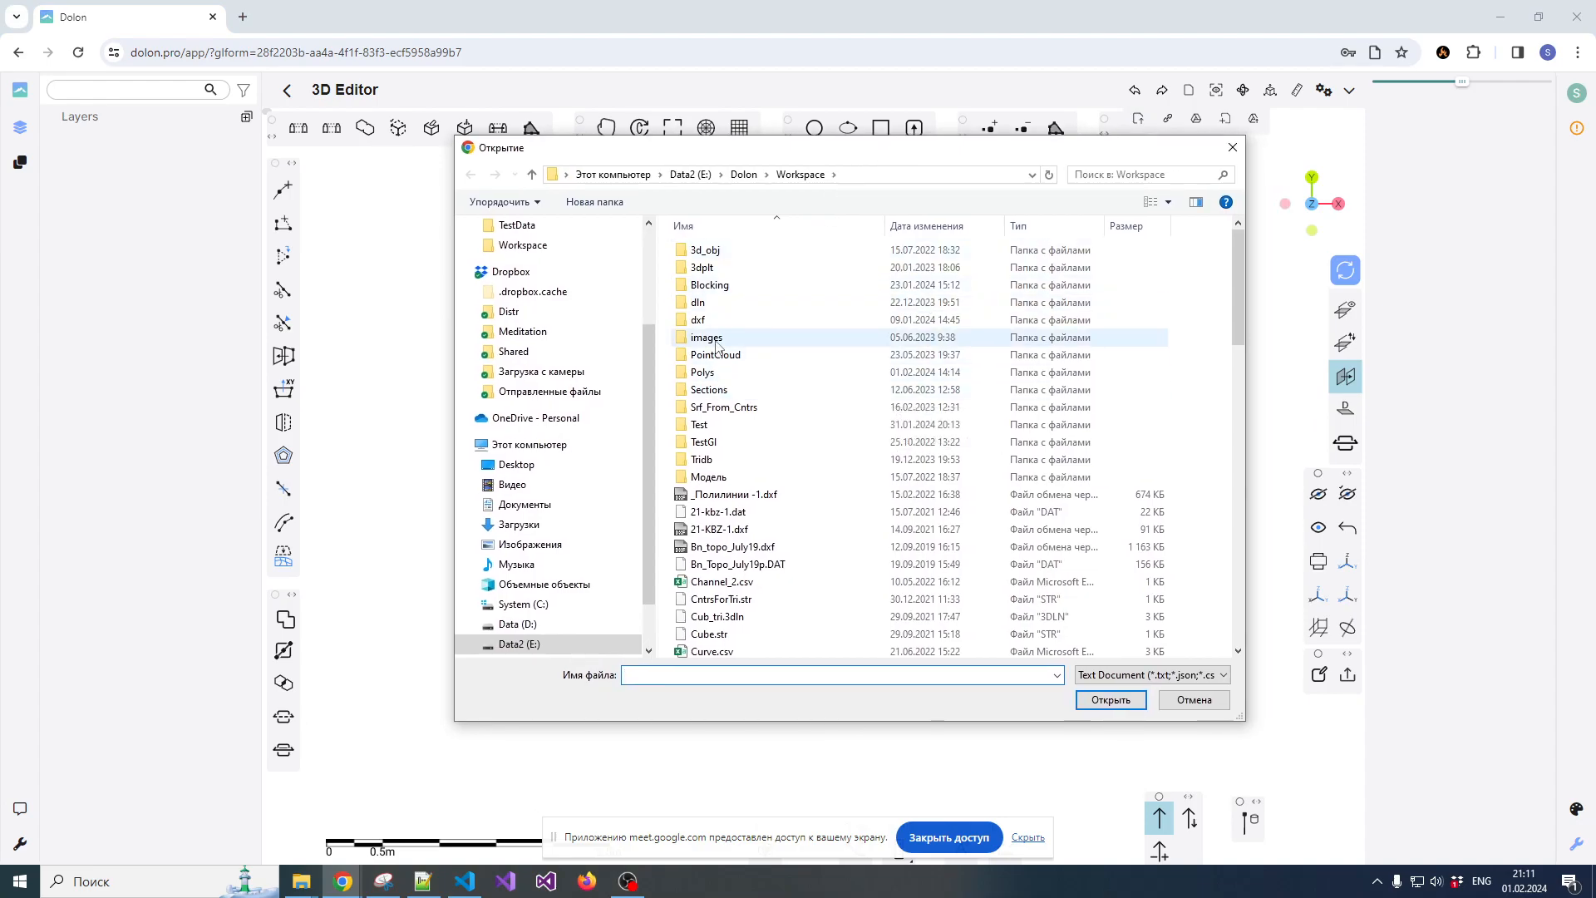
pyautogui.scroll(-15, 743, 503)
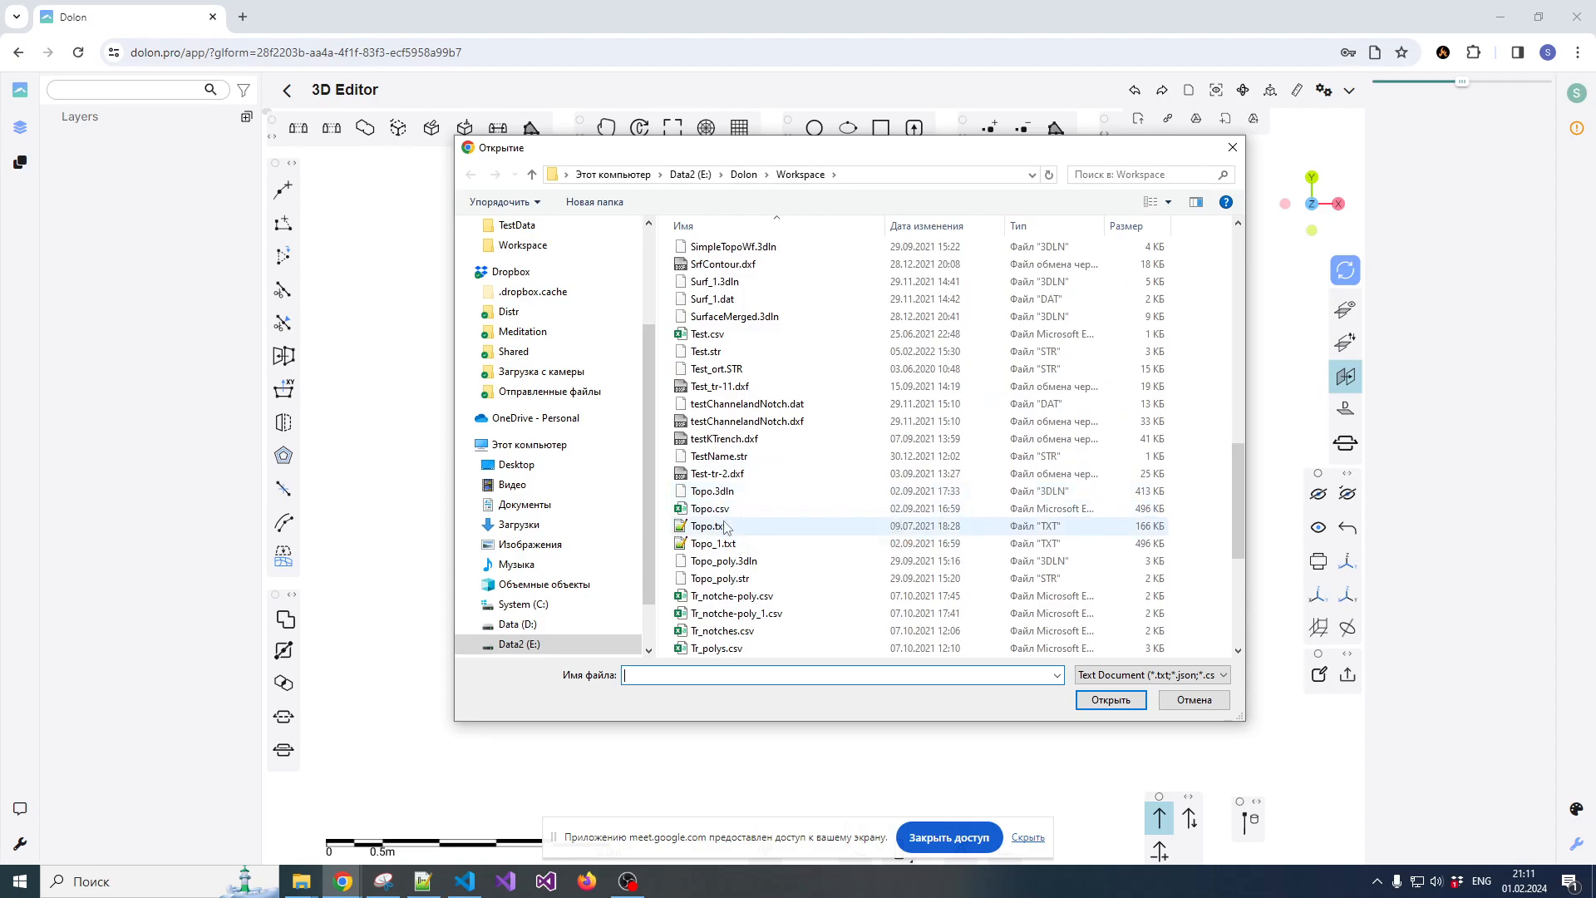
pyautogui.doubleClick(737, 511)
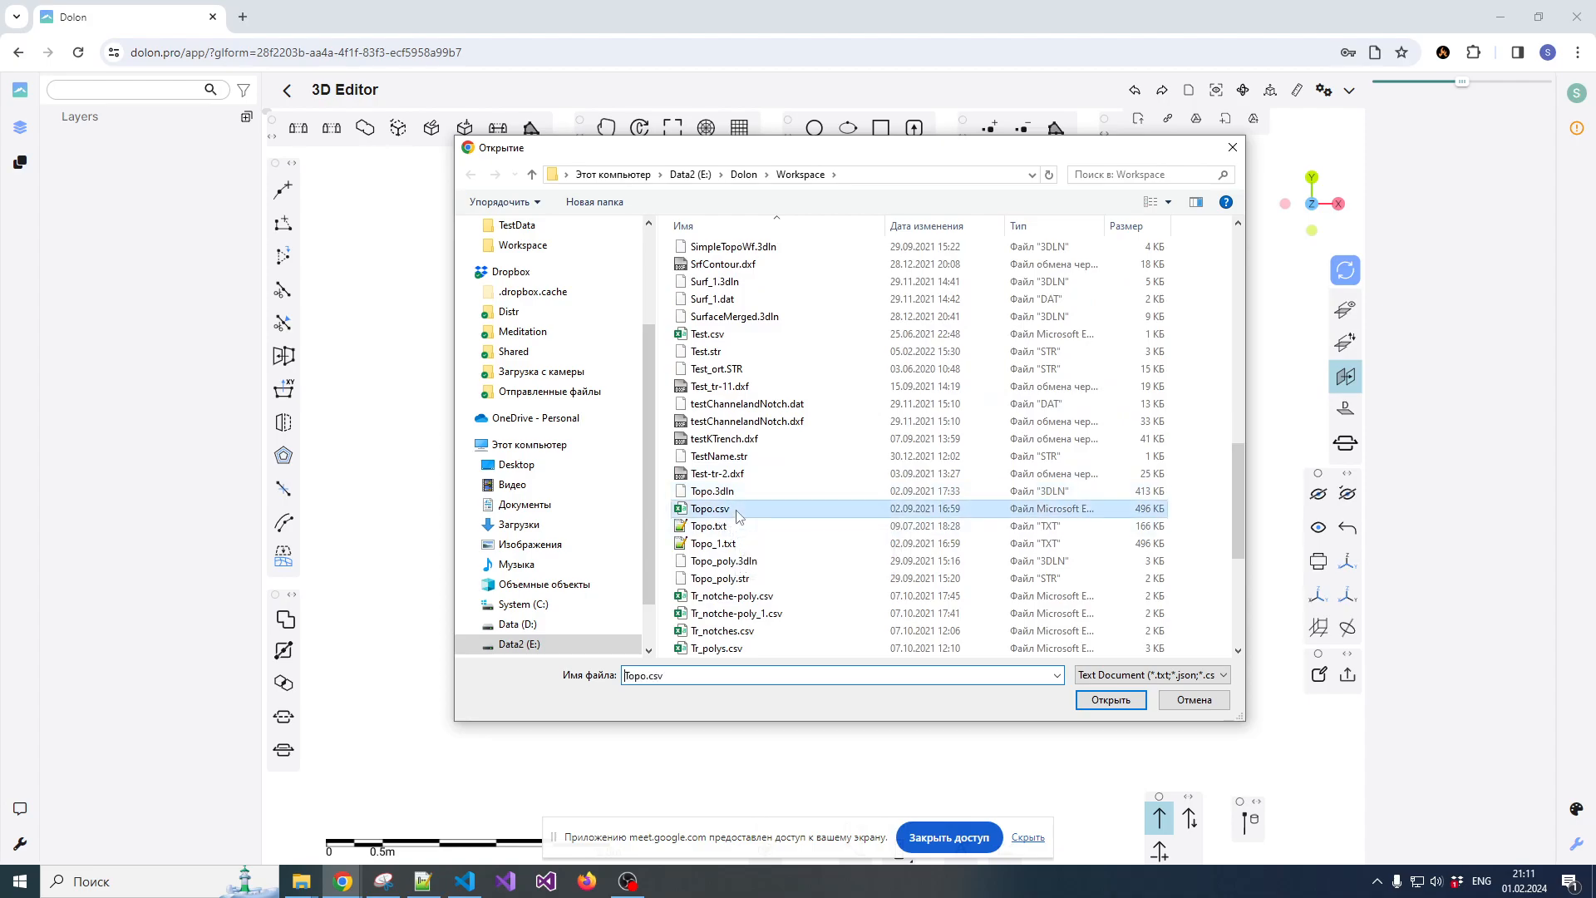
pyautogui.click(594, 368)
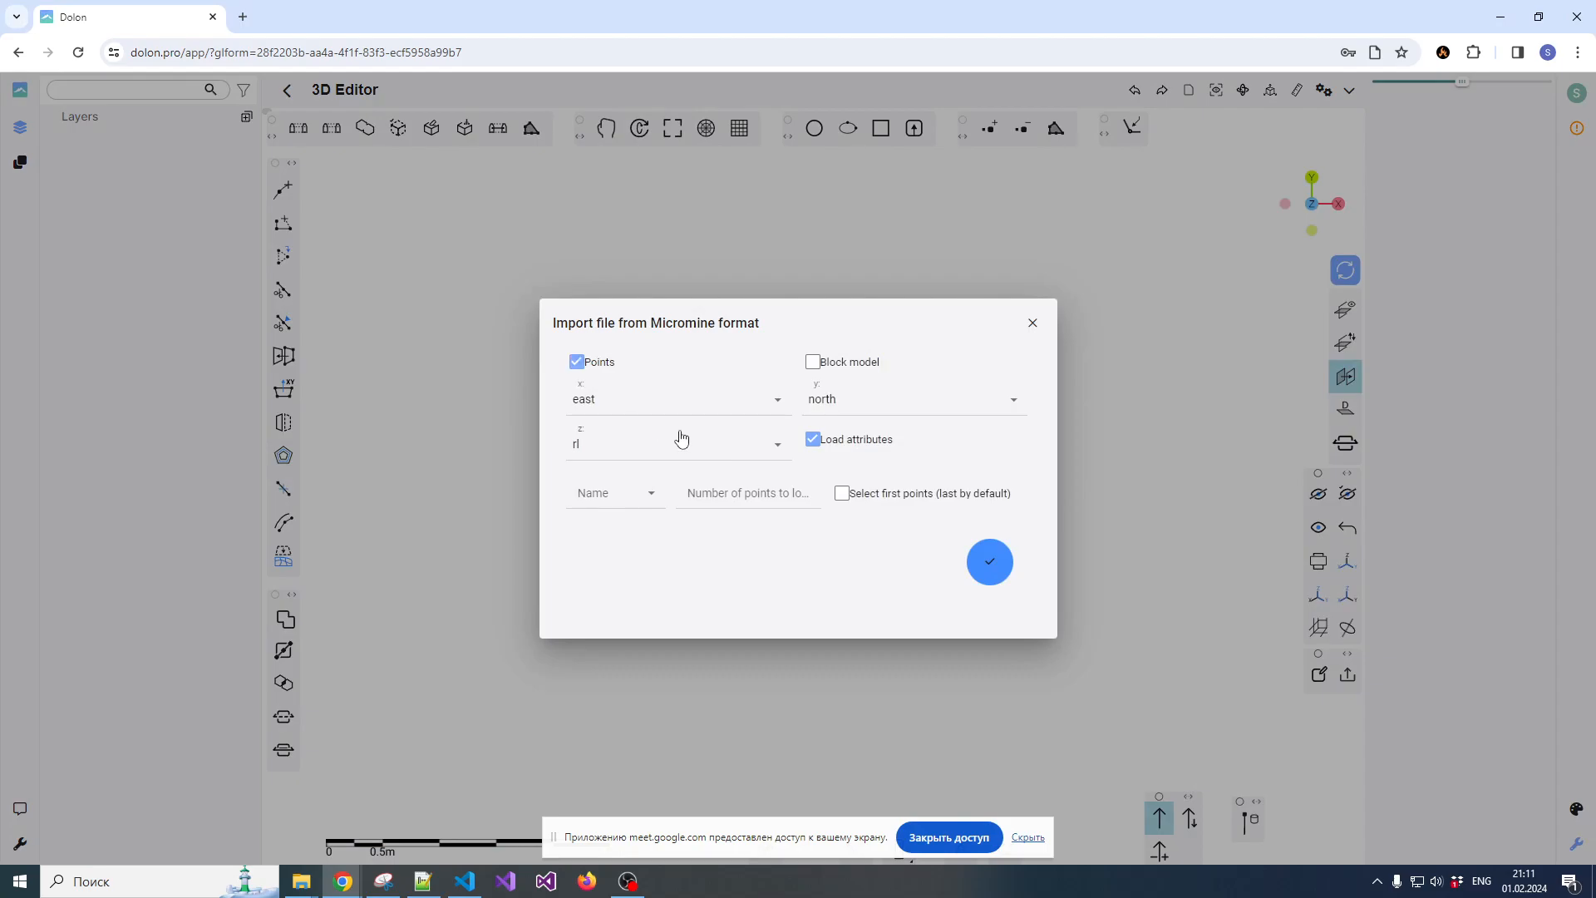
pyautogui.click(988, 561)
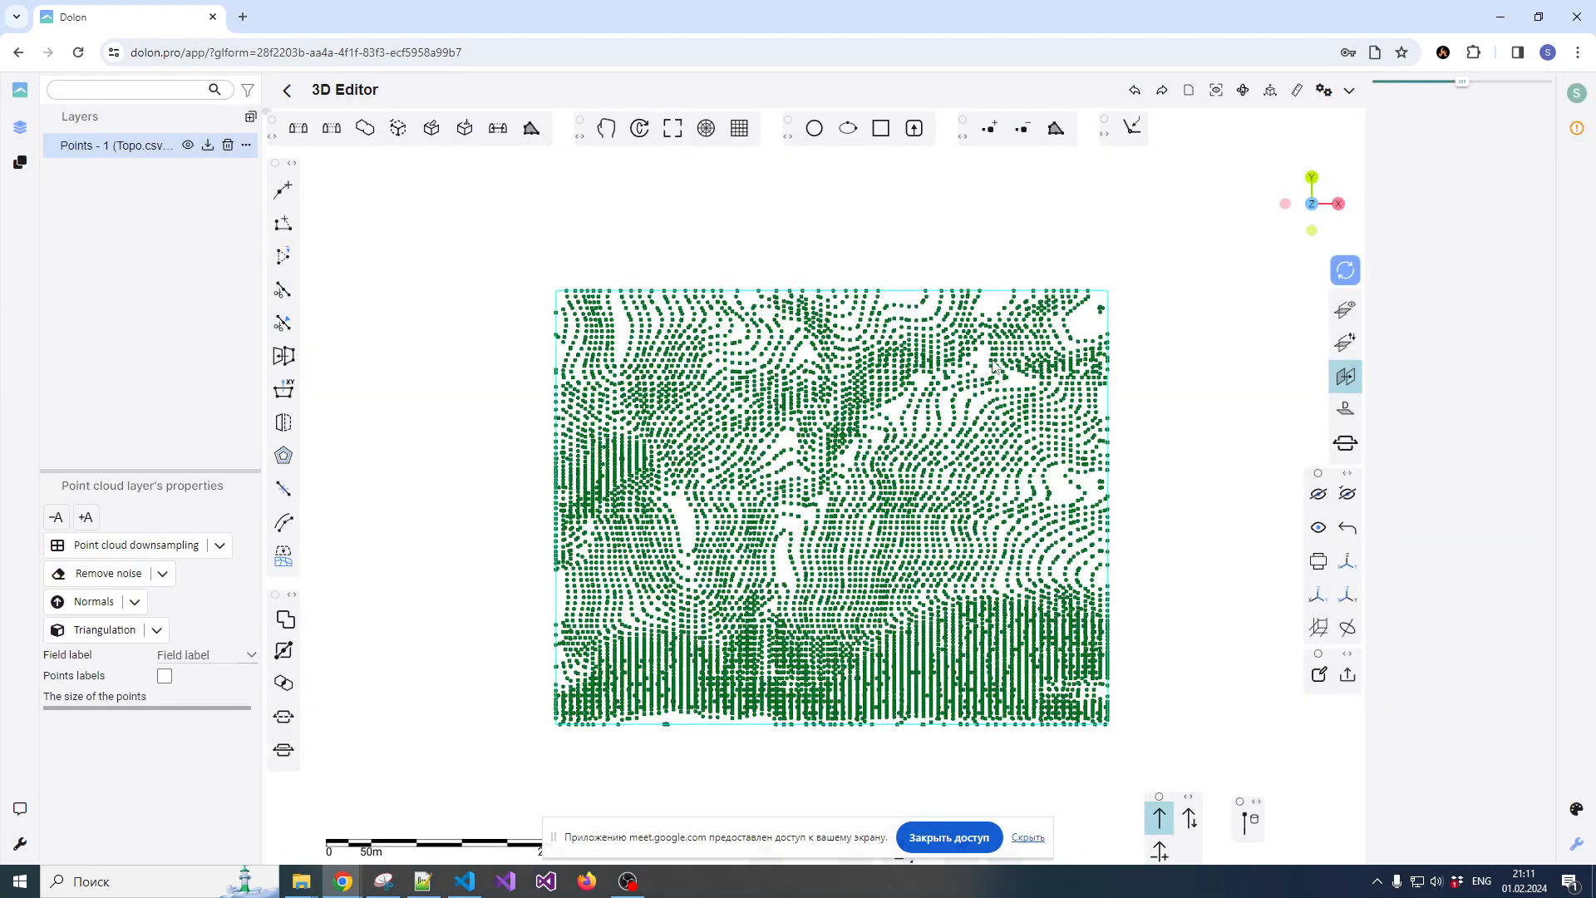
# Select all the imported topography points and generate a surface from them
pyautogui.scroll(-2, 1117, 343)
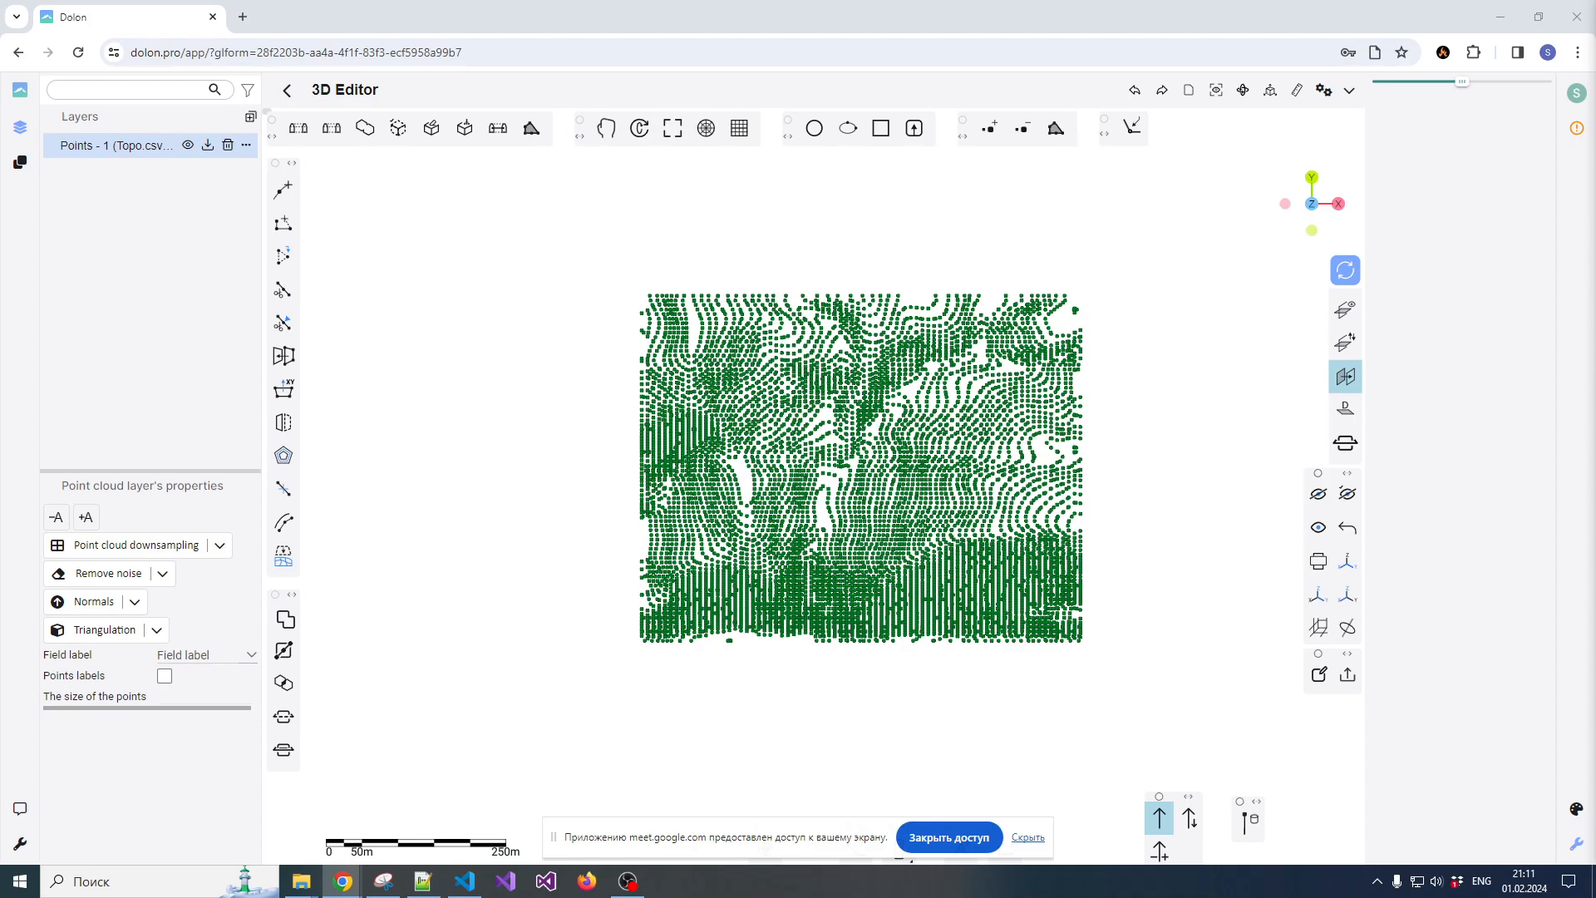
pyautogui.click(620, 274)
pyautogui.moveTo(611, 273); pyautogui.dragTo(1143, 692)
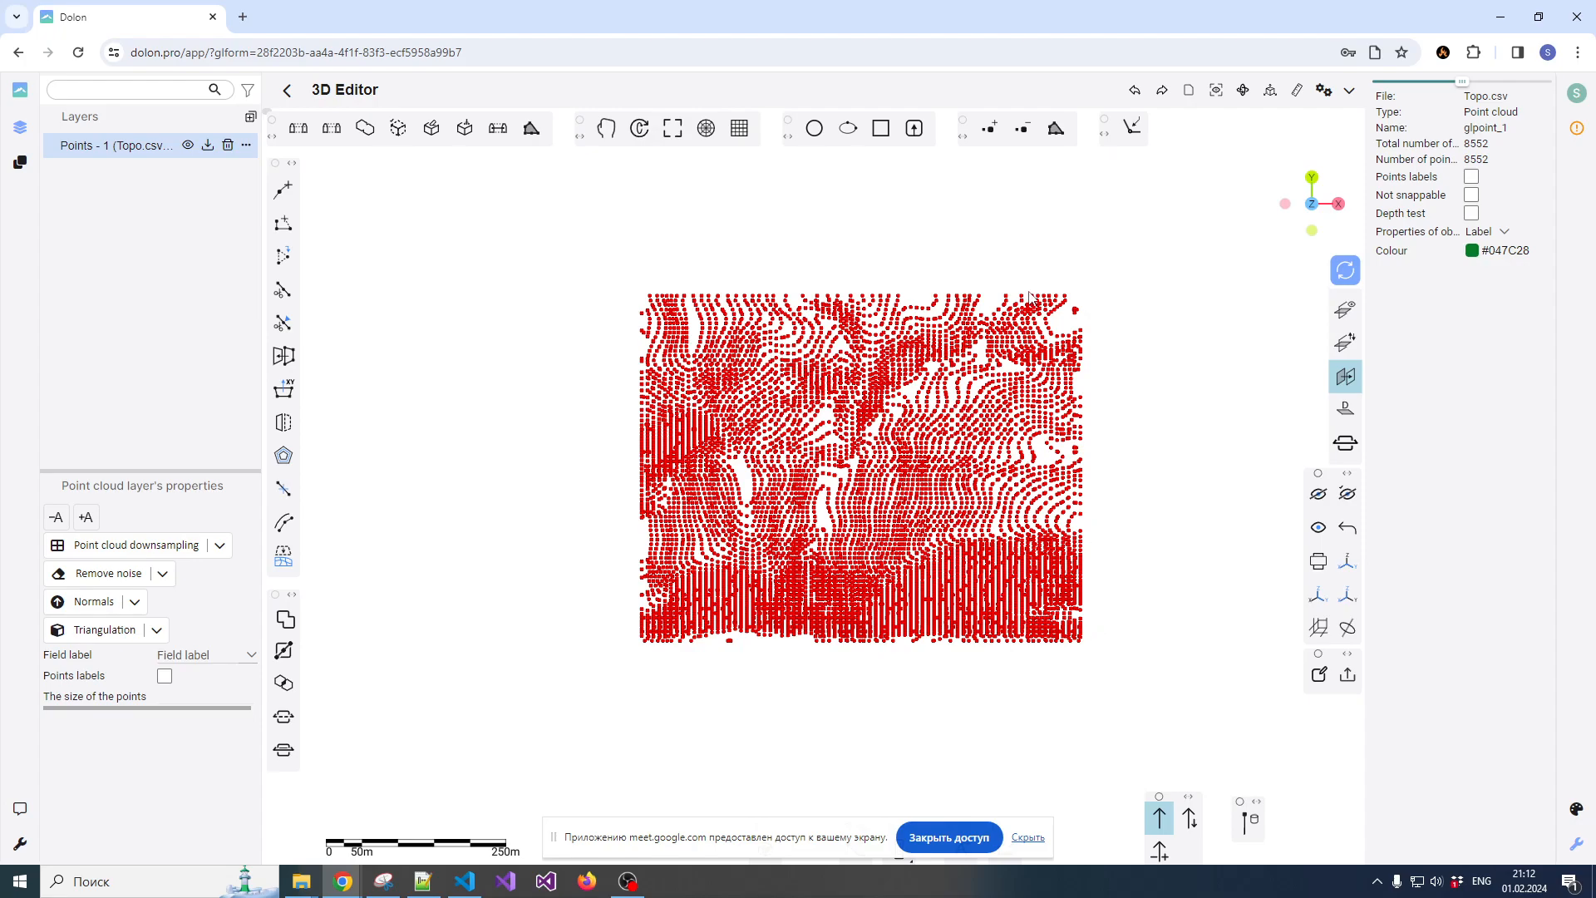
pyautogui.click(1054, 131)
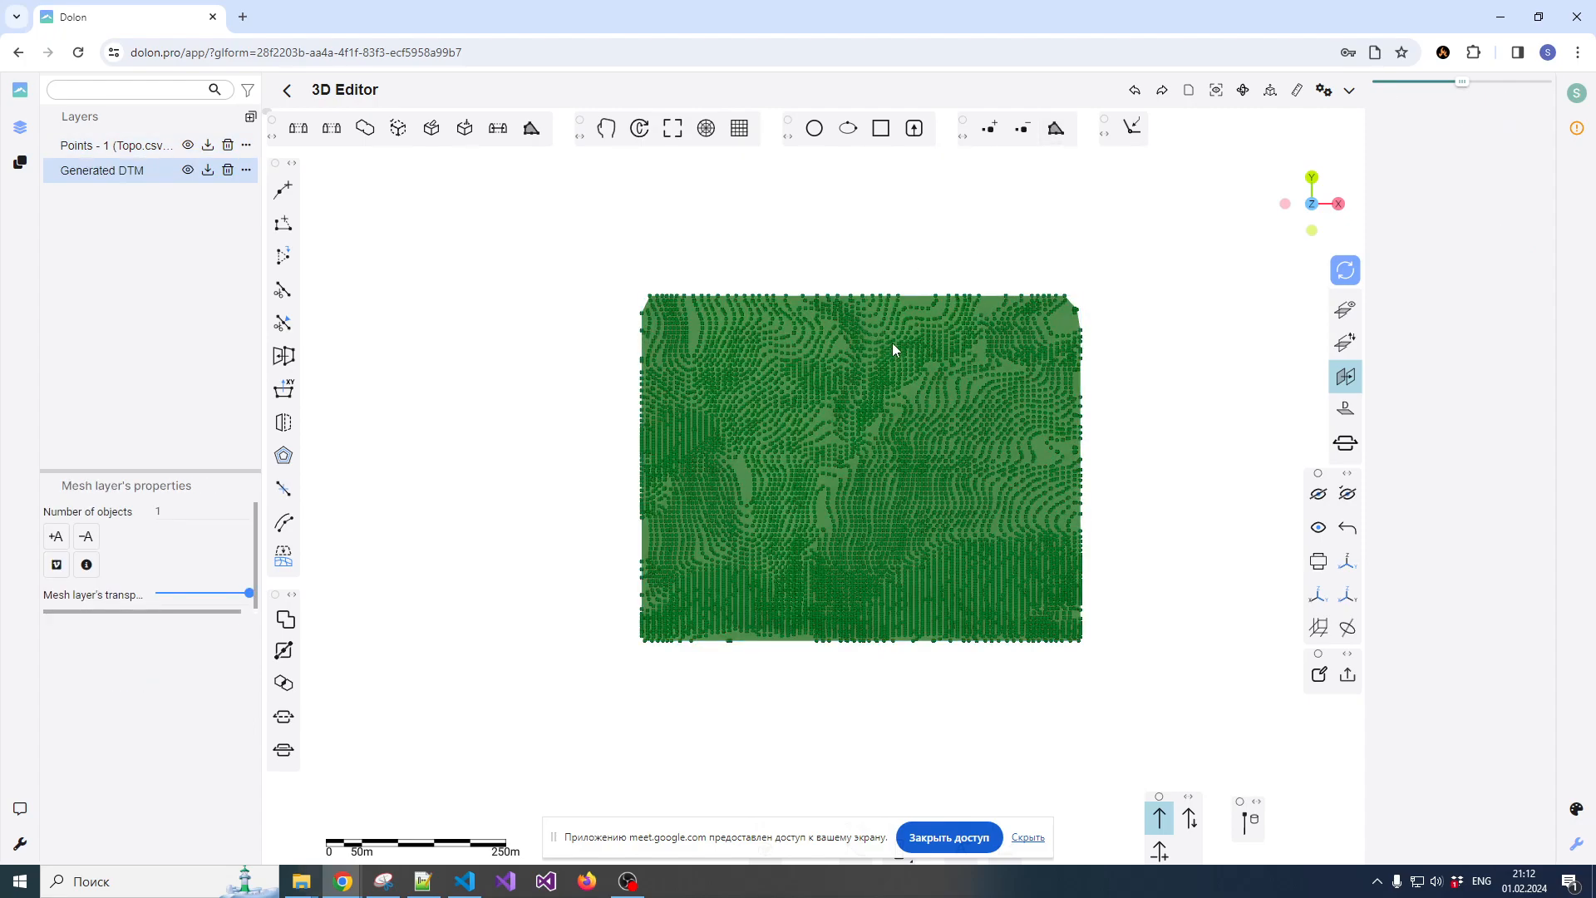
# Hide the Topo.csv points layer and inspect the triangles of the generated surface mesh
pyautogui.click(192, 151)
pyautogui.click(755, 348)
pyautogui.scroll(-3, 845, 425)
pyautogui.scroll(4, 845, 426)
pyautogui.scroll(3, 838, 430)
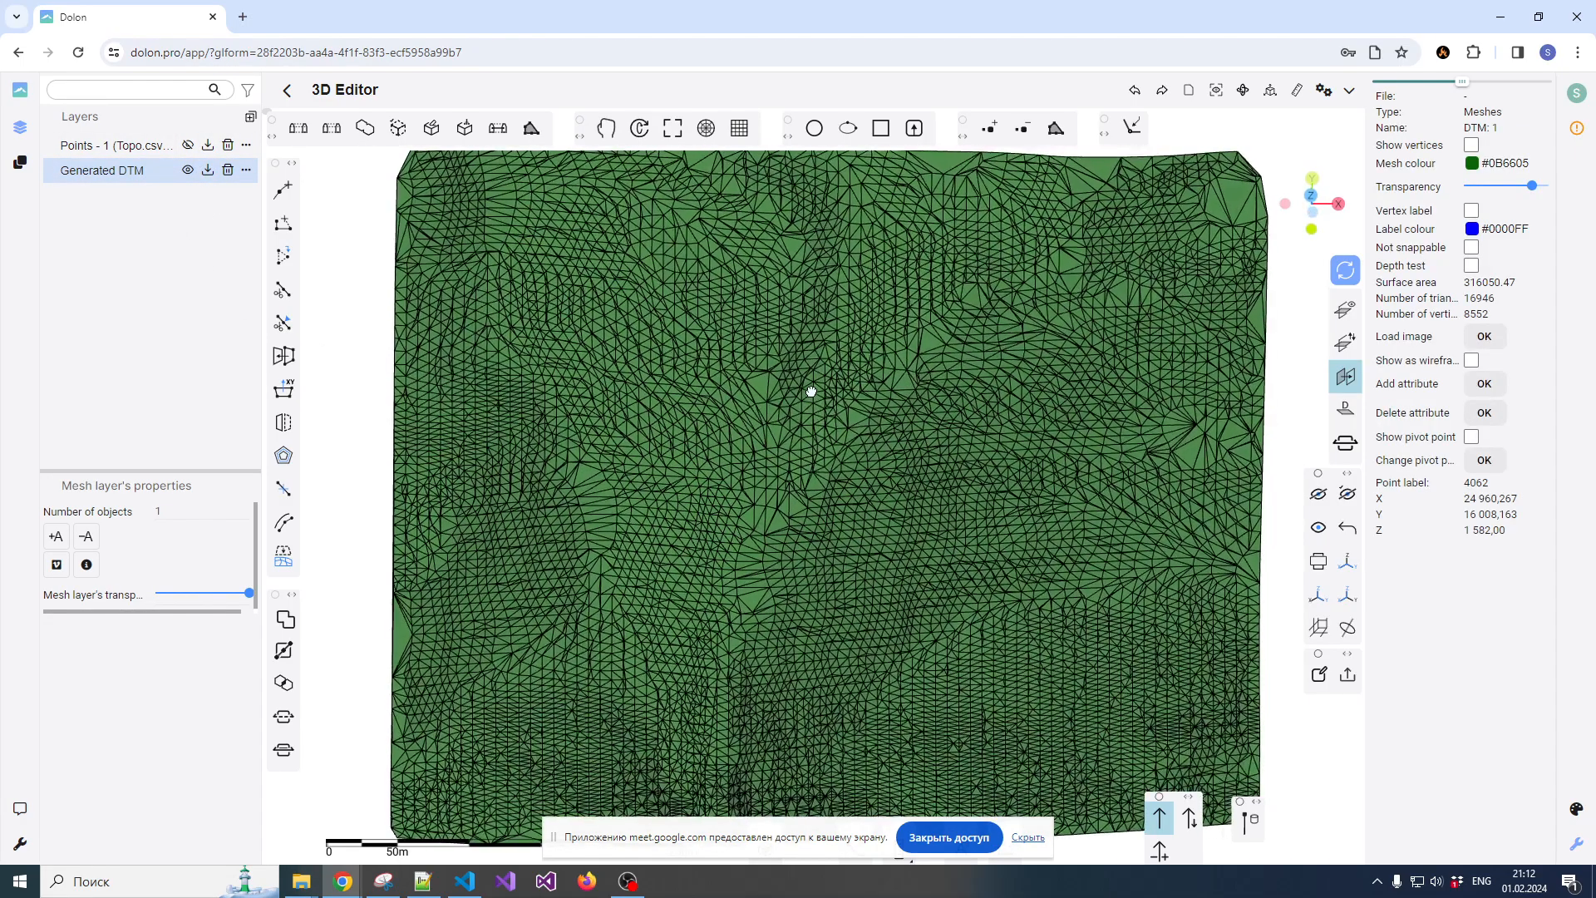
pyautogui.scroll(-3, 812, 399)
pyautogui.moveTo(816, 402); pyautogui.dragTo(846, 340)
# Select the generated surface mesh and clean it up
pyautogui.click(850, 255)
pyautogui.click(741, 360)
pyautogui.scroll(-2, 756, 374)
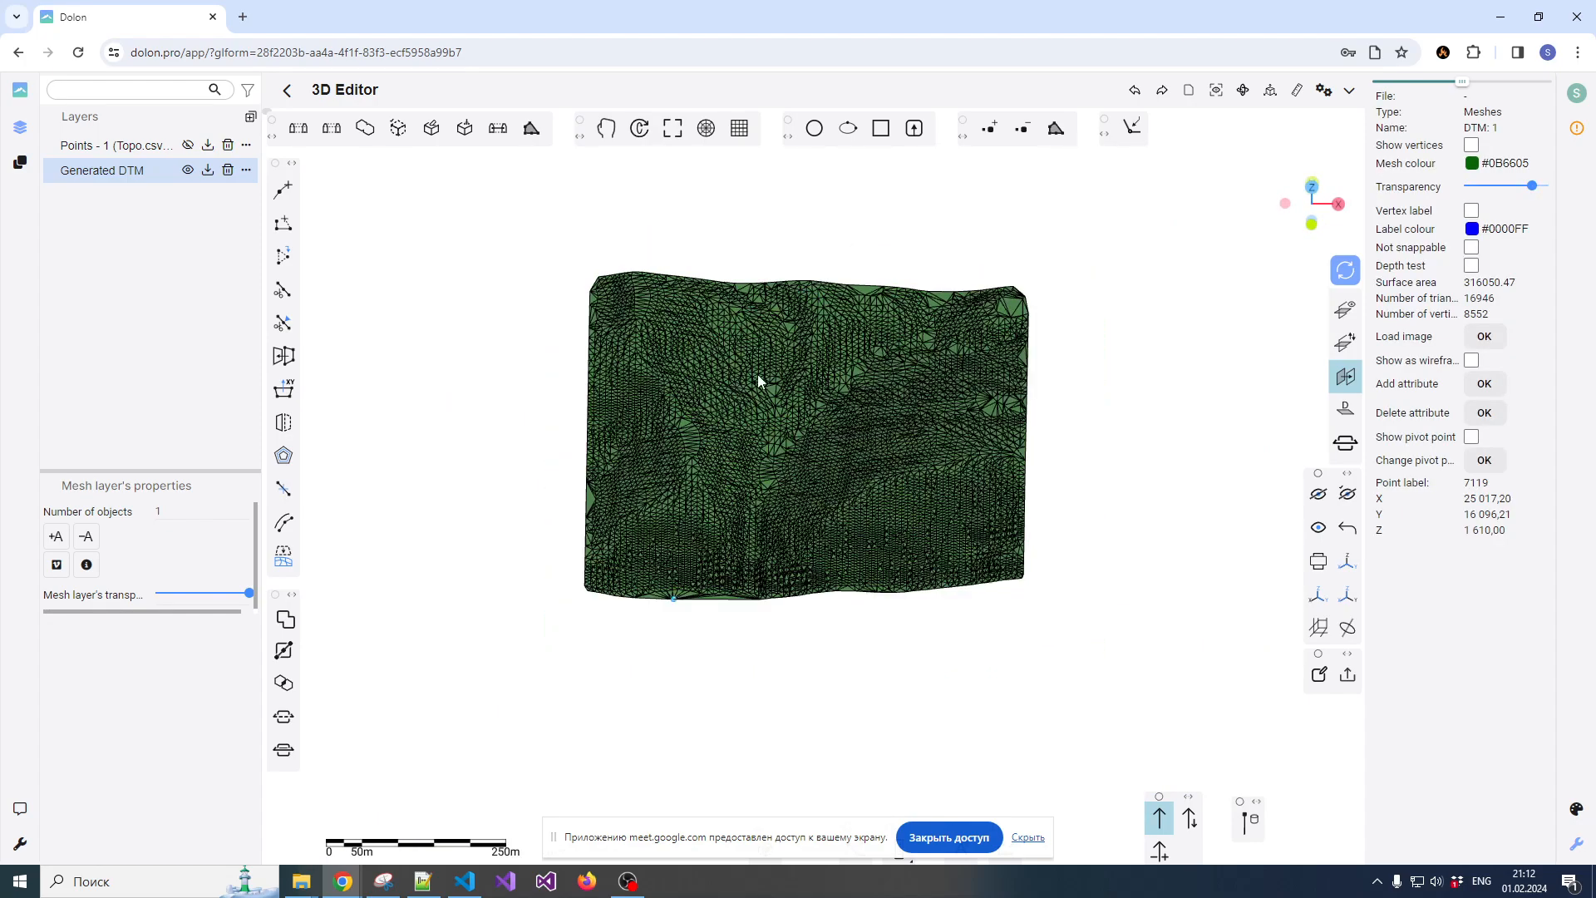
pyautogui.scroll(1, 773, 363)
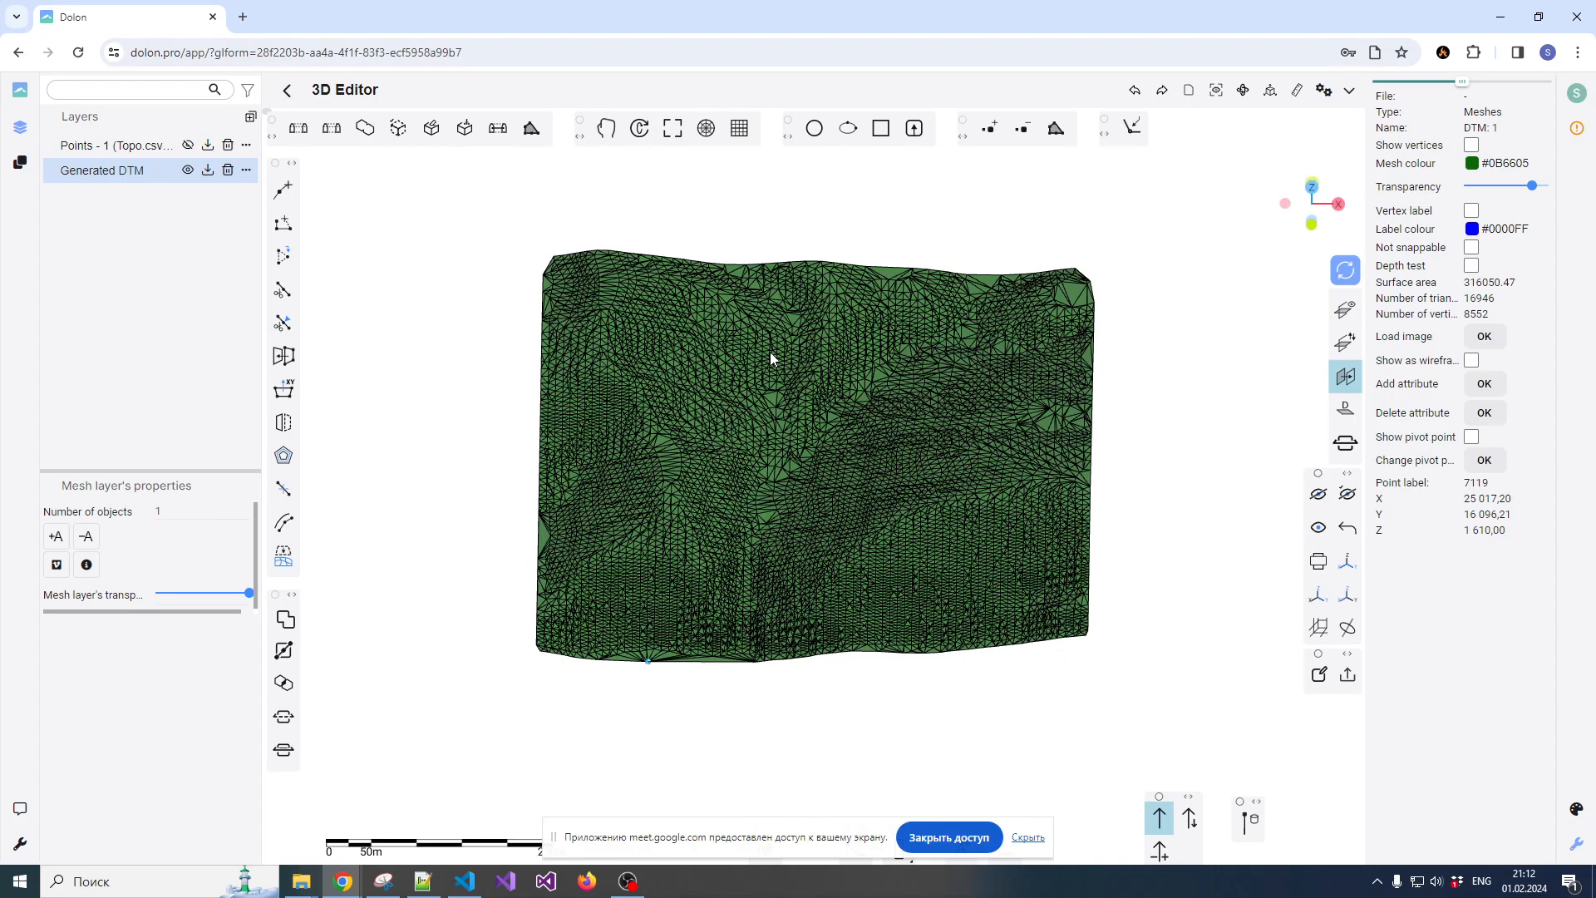
pyautogui.click(430, 130)
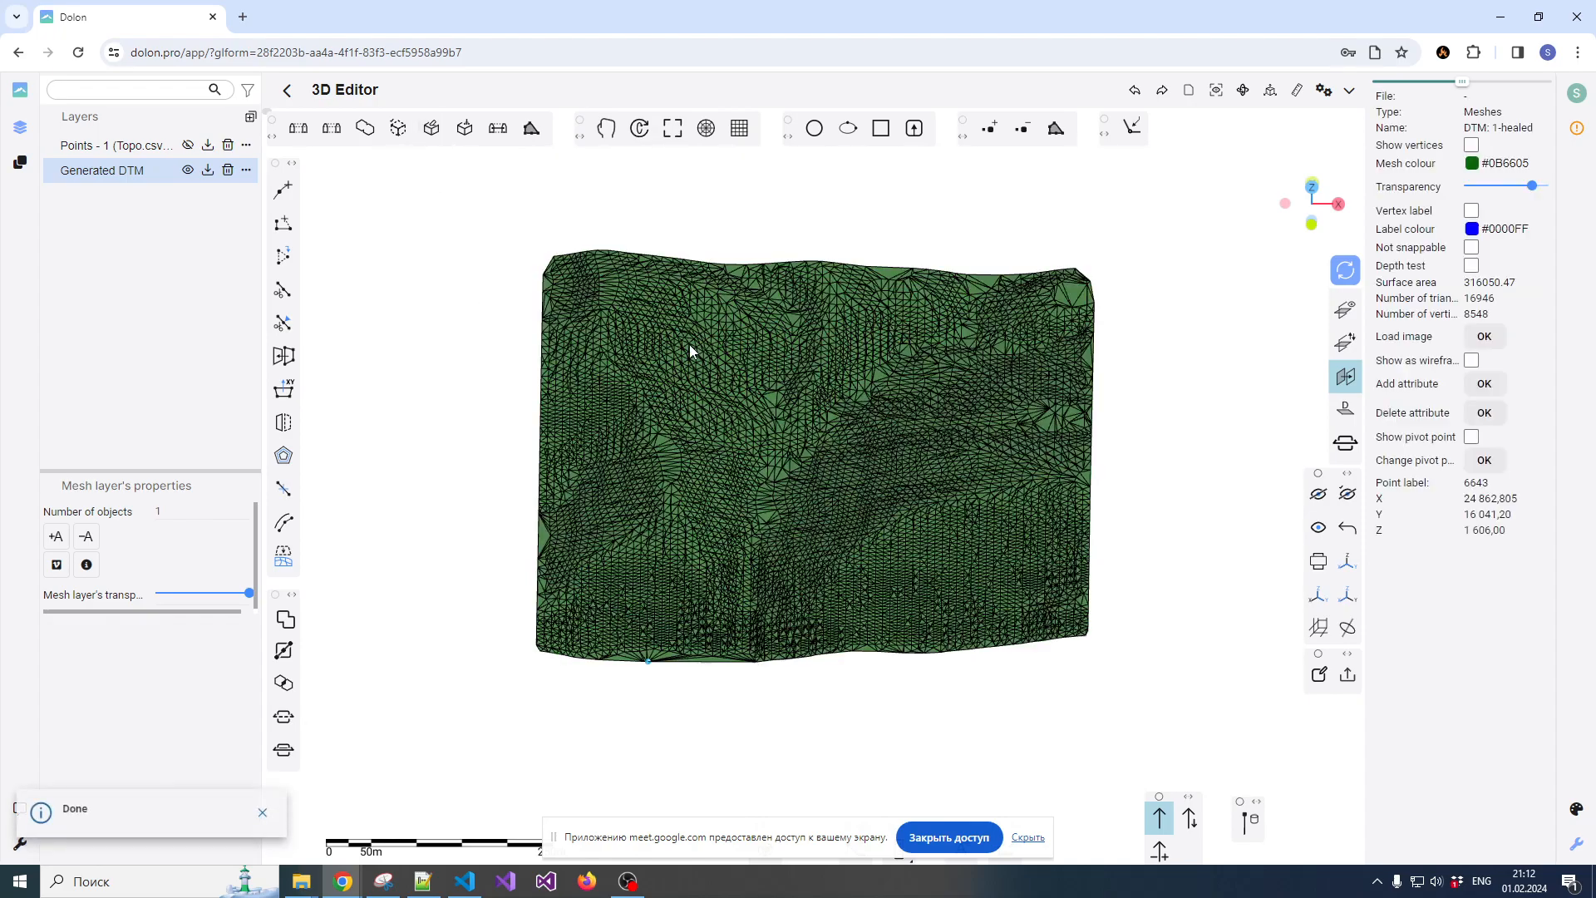
# View the cleaned surface horizontally from the front and show the XZ grid
pyautogui.scroll(2, 727, 364)
pyautogui.moveTo(785, 358)
pyautogui.mouseDown()
pyautogui.moveTo(775, 387)
pyautogui.moveTo(785, 372)
pyautogui.mouseUp()
pyautogui.click(871, 194)
pyautogui.click(837, 349)
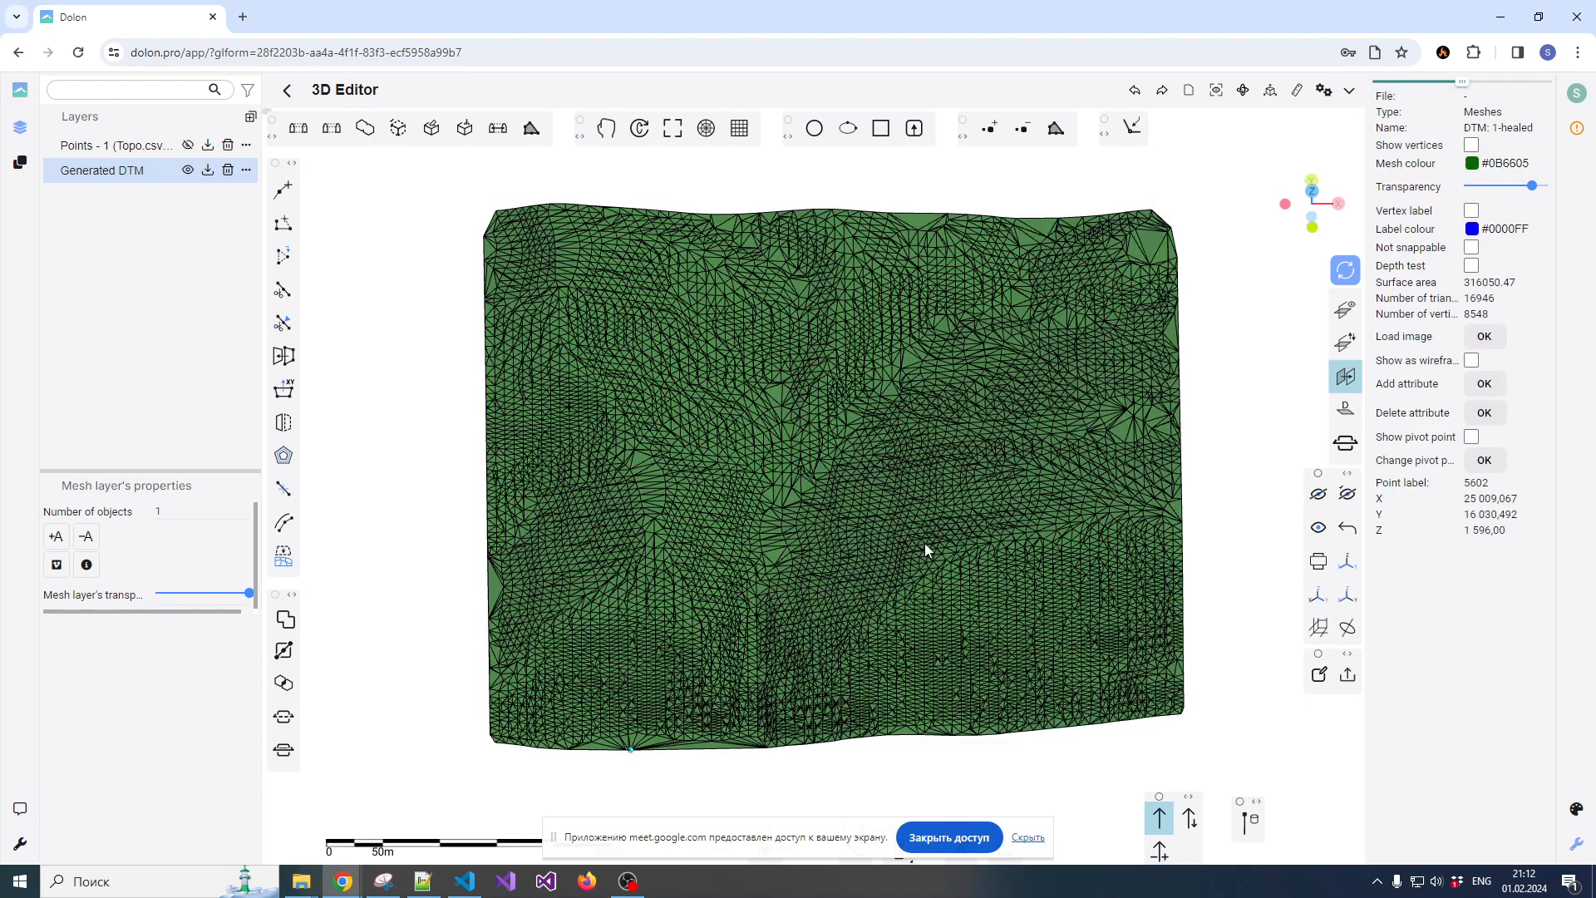
pyautogui.scroll(-3, 906, 486)
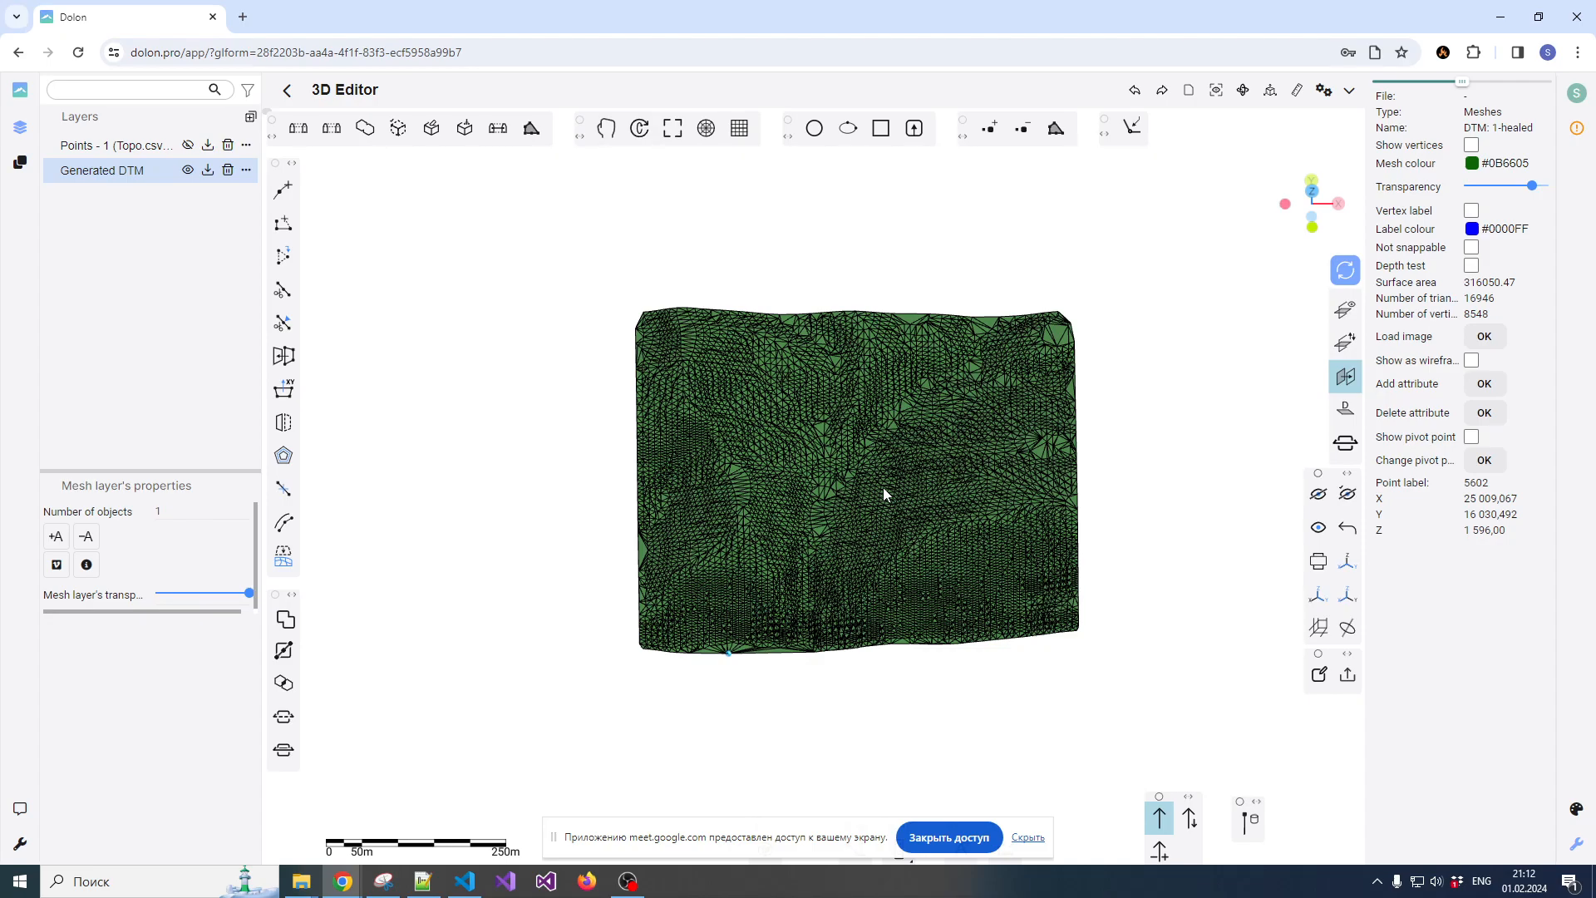
pyautogui.click(1244, 338)
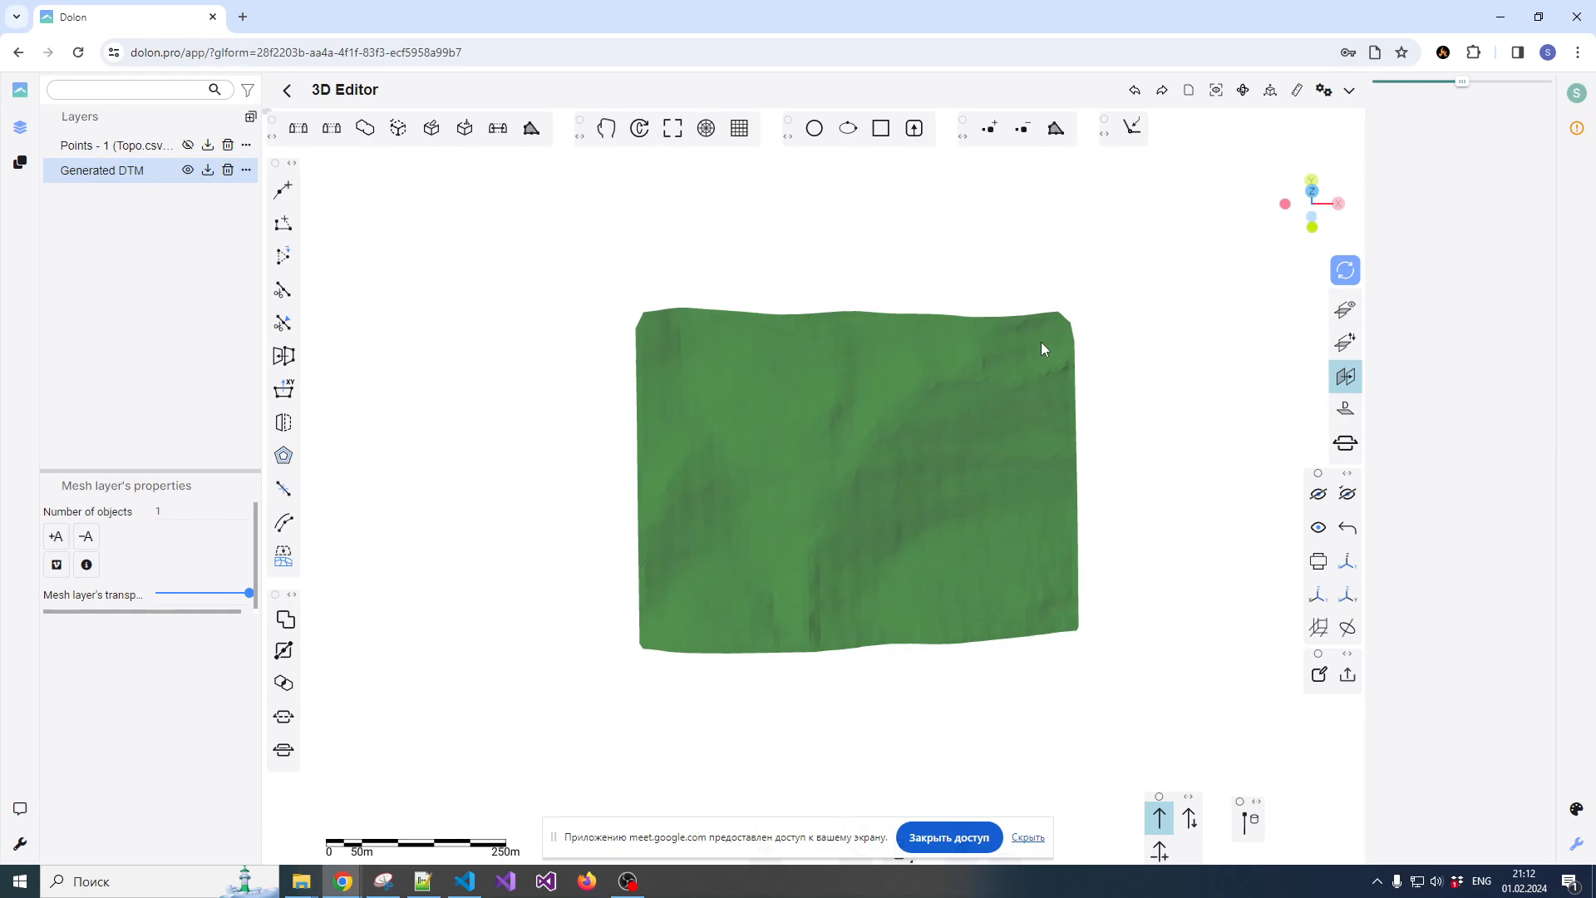
pyautogui.click(1041, 344)
pyautogui.click(1312, 227)
pyautogui.click(1055, 349)
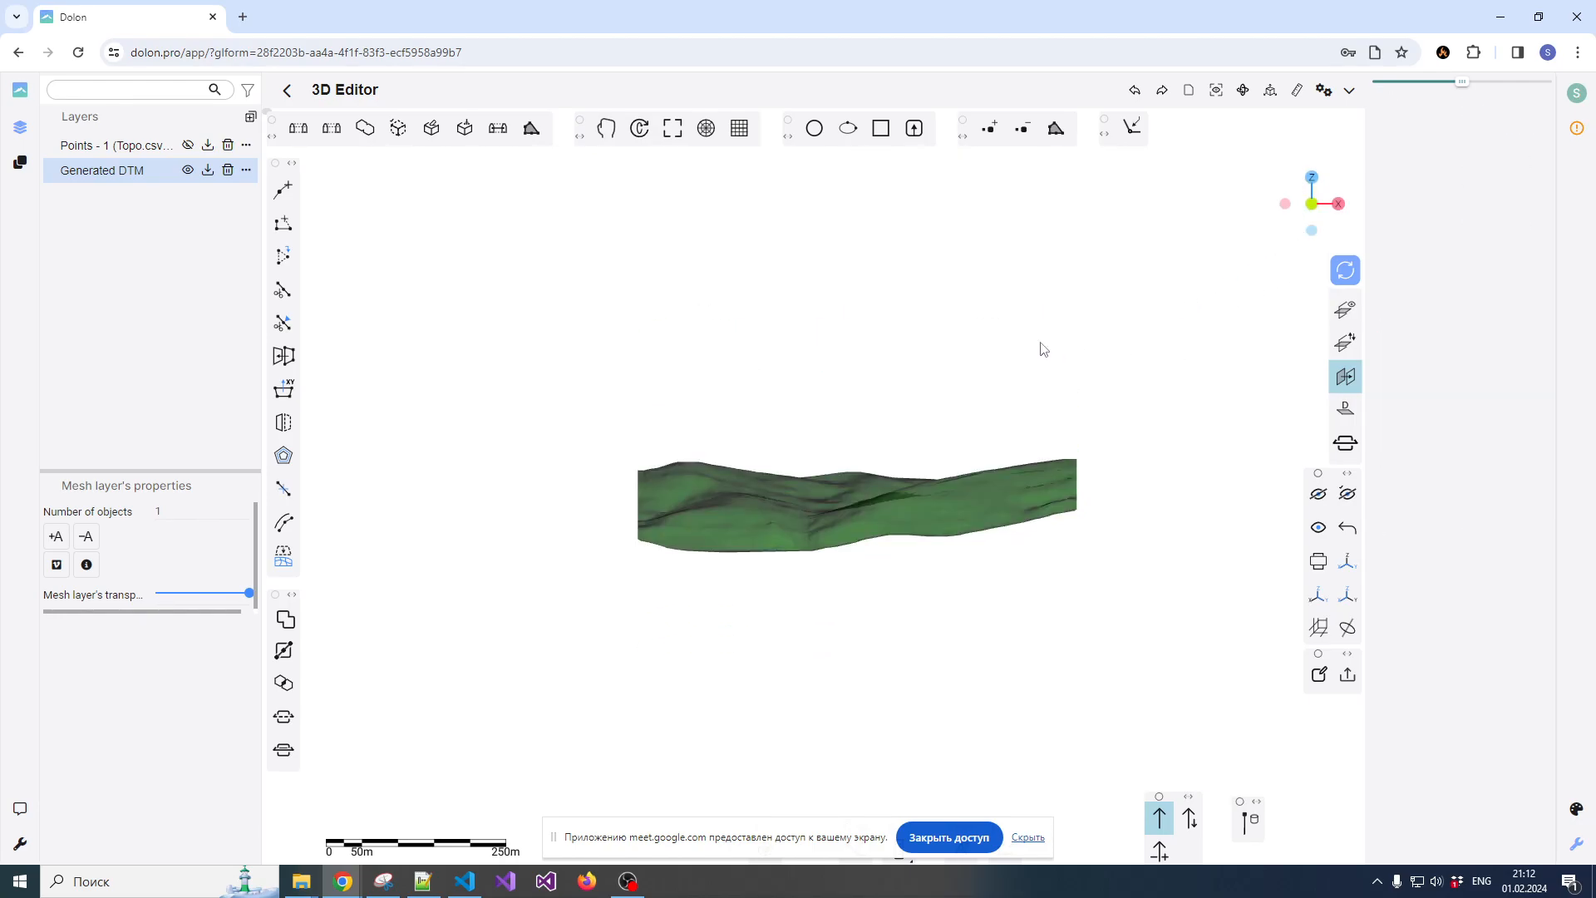
pyautogui.scroll(2, 937, 509)
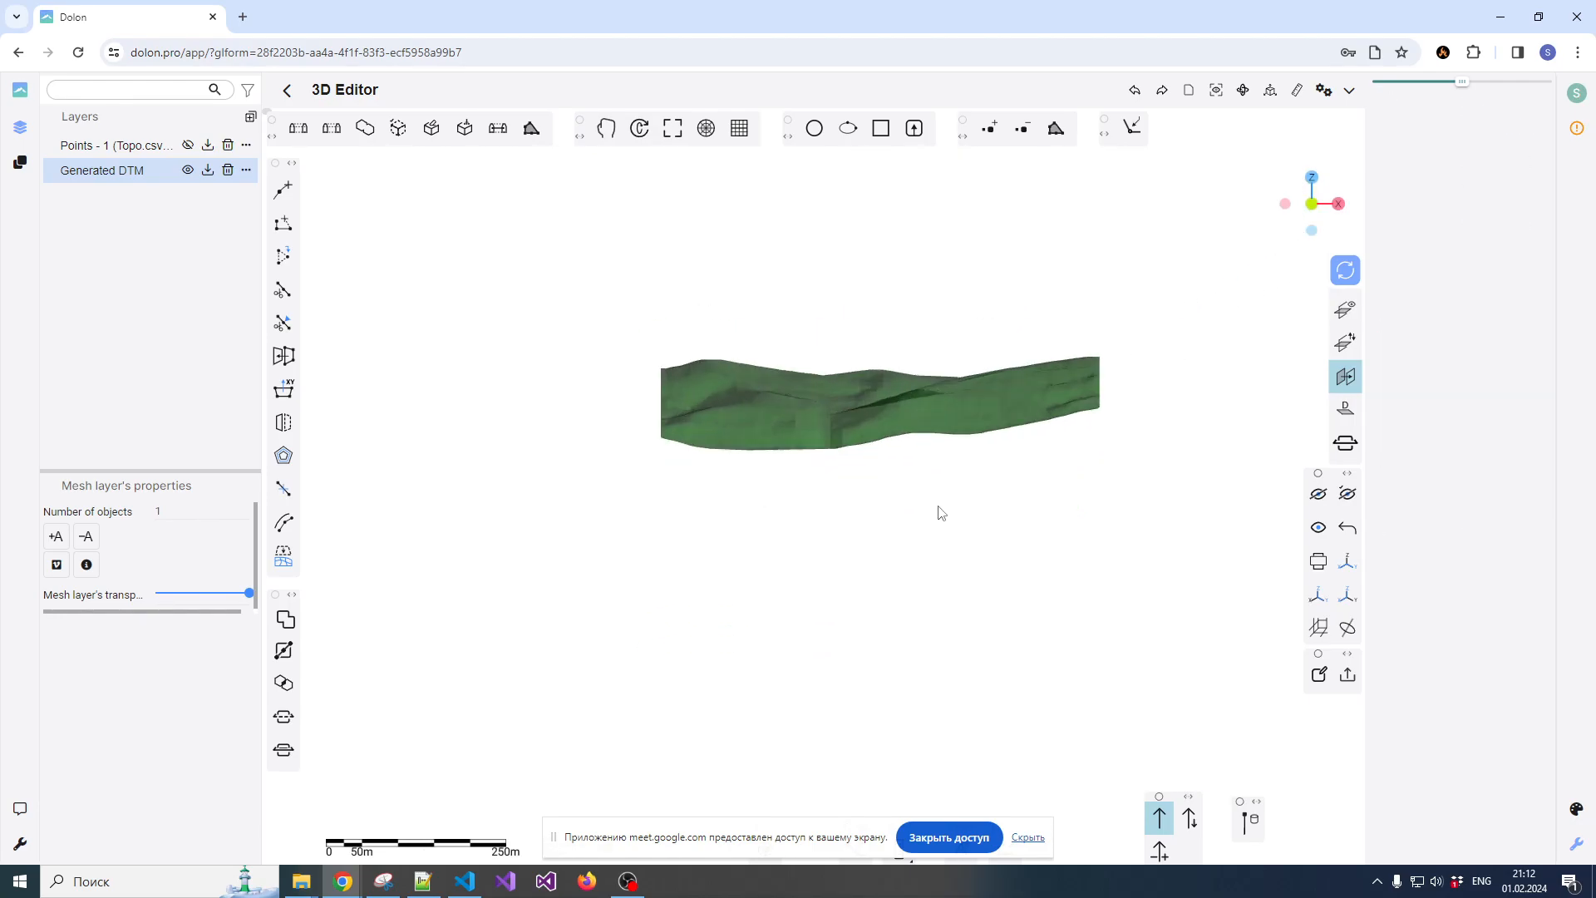
pyautogui.click(1348, 595)
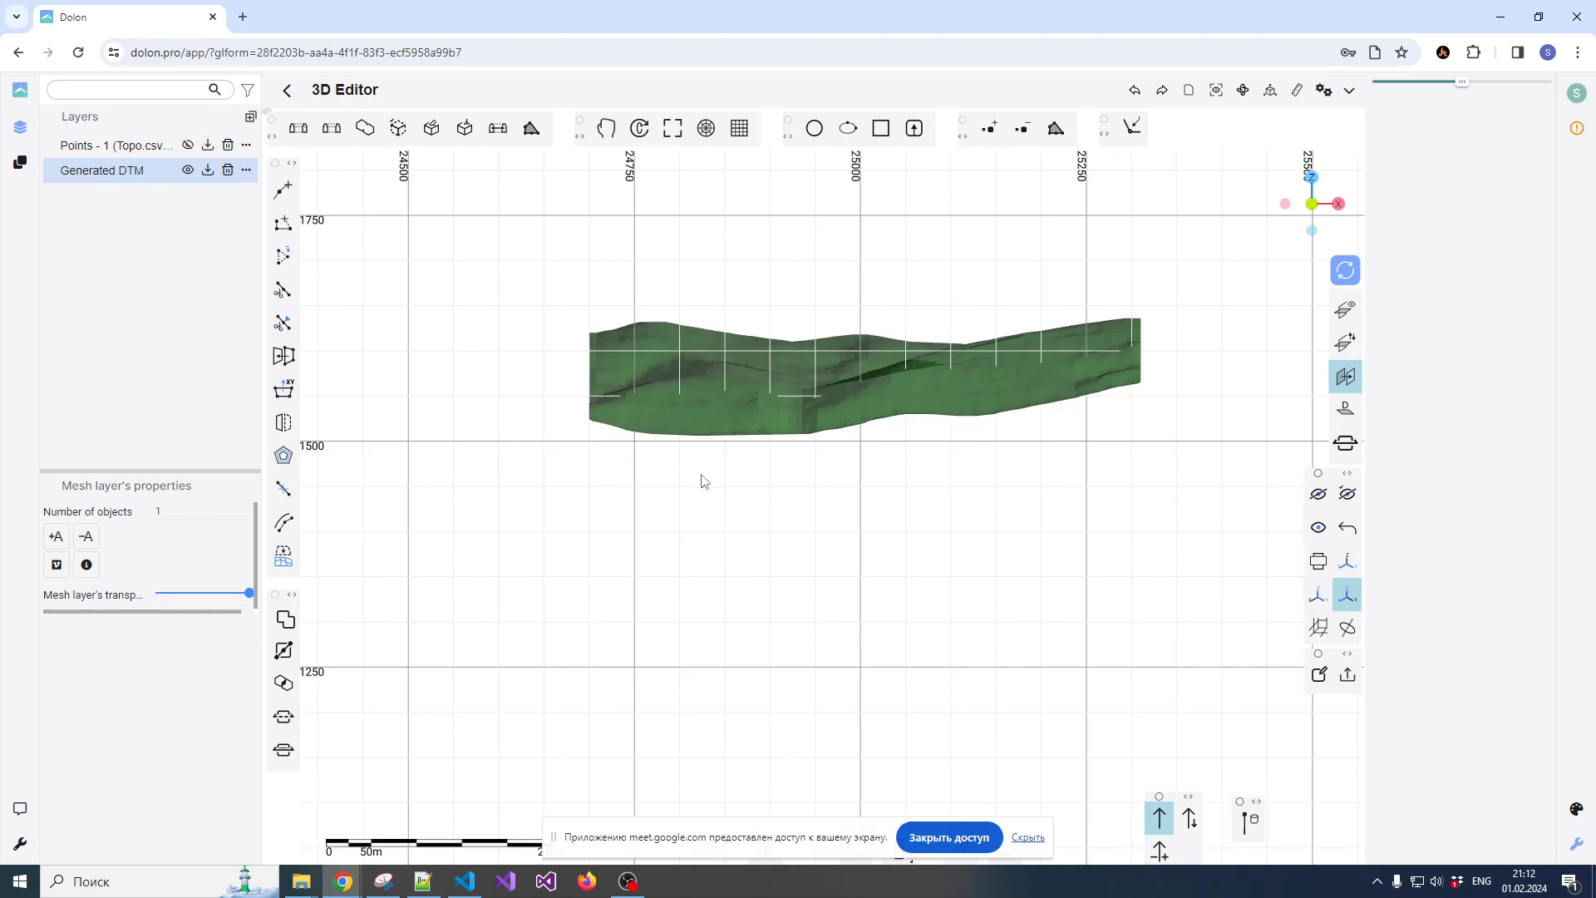
# Define and display a horizontal work plane below the surface at about Z 1451, from about X 24655 to X 25359
pyautogui.click(1345, 384)
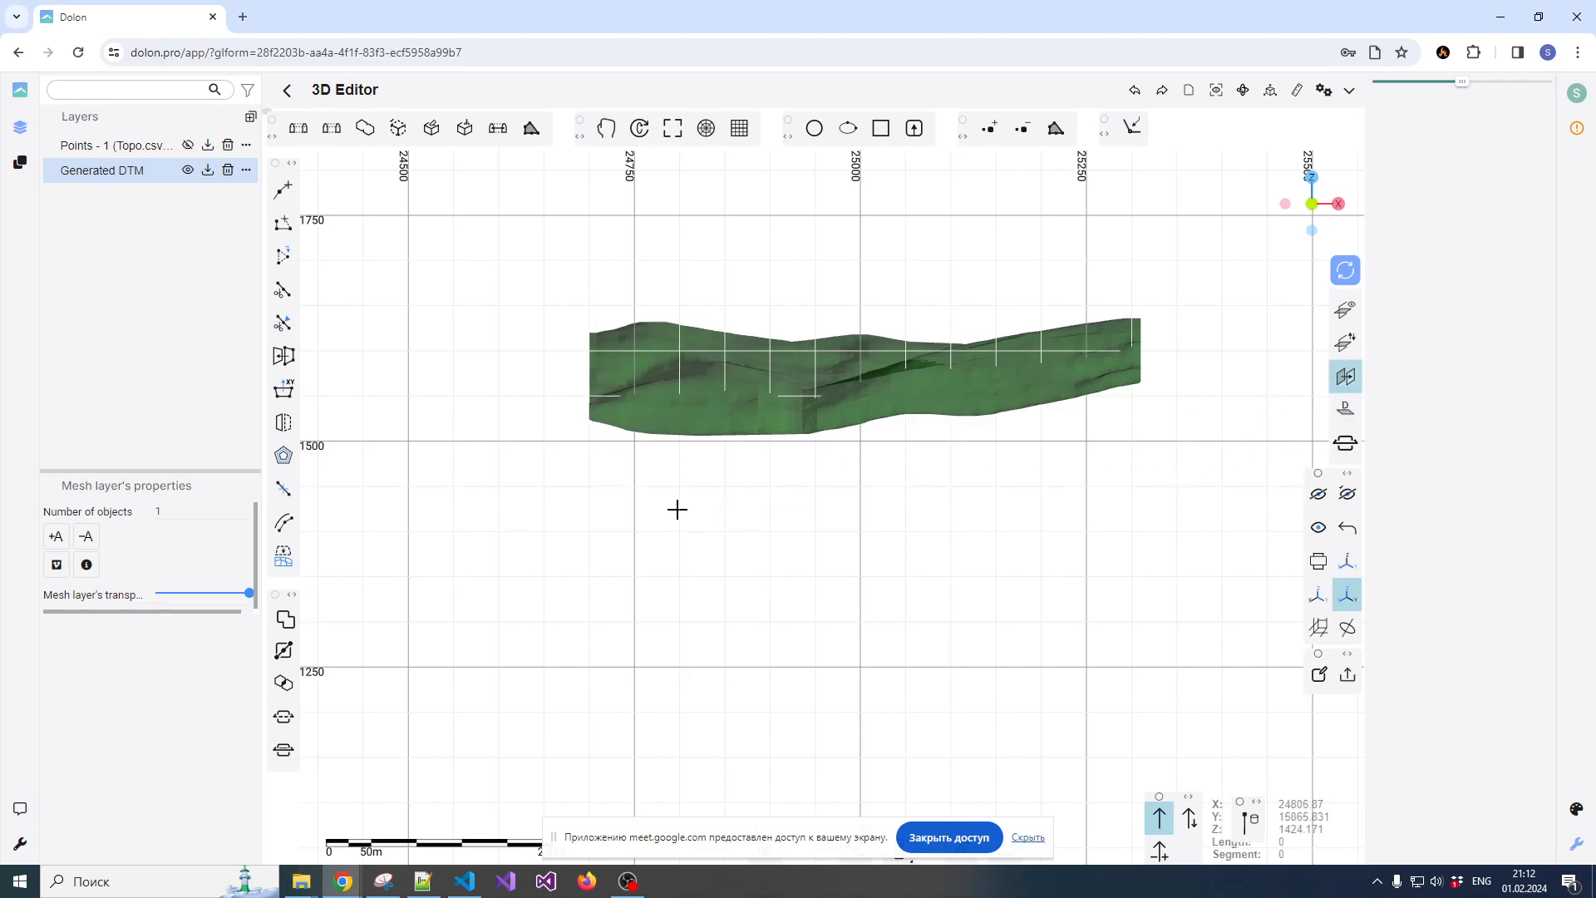
pyautogui.click(548, 485)
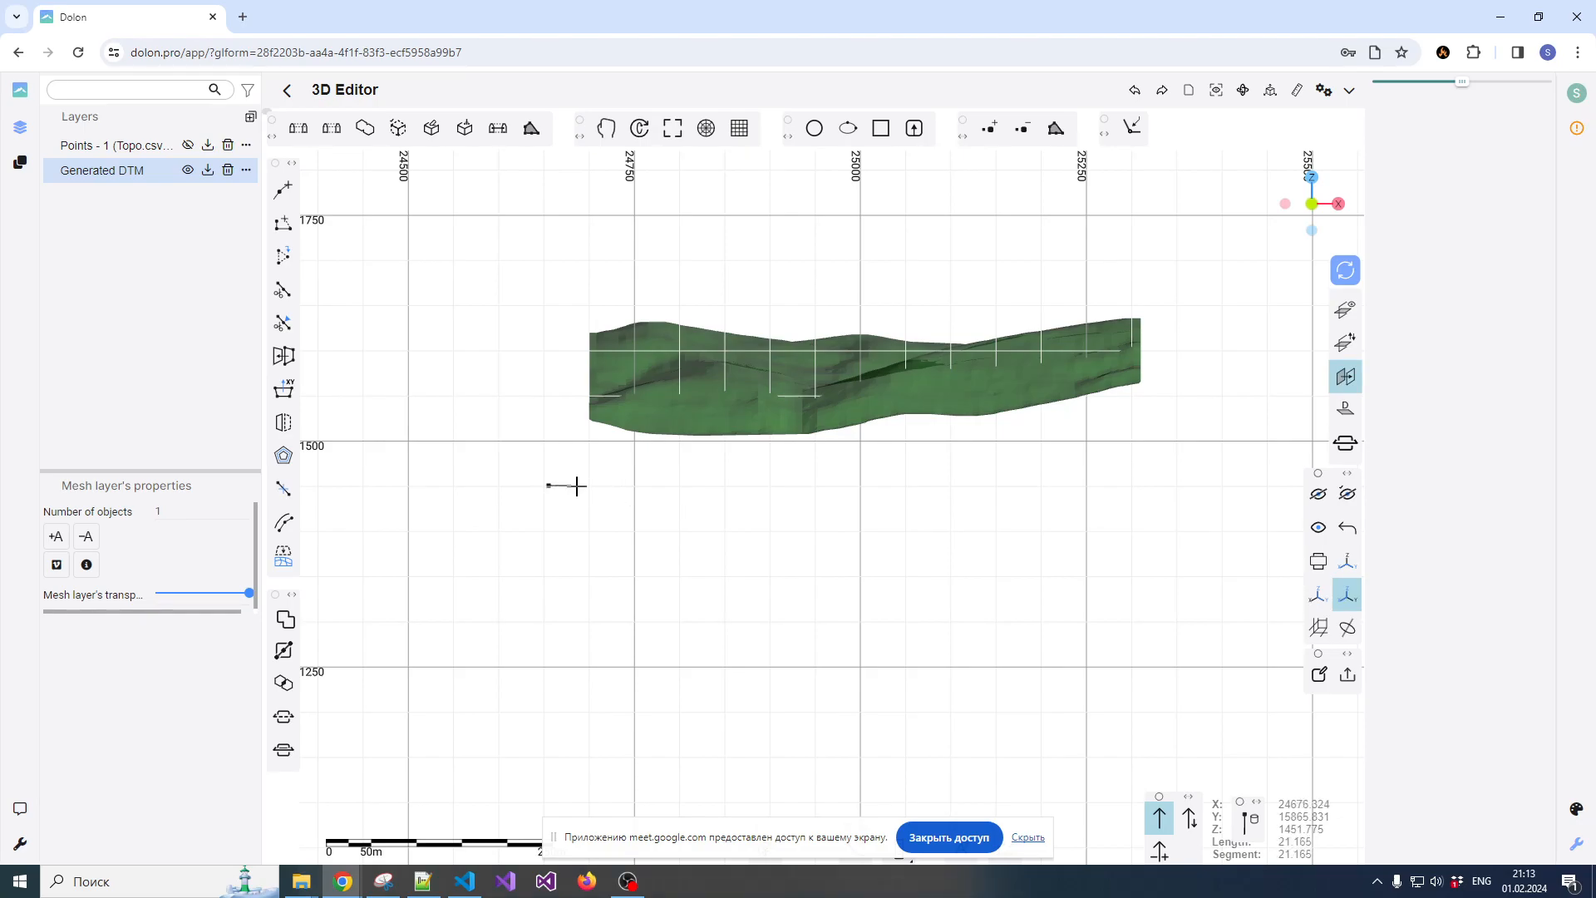
pyautogui.click(1187, 488)
pyautogui.rightClick(1220, 459)
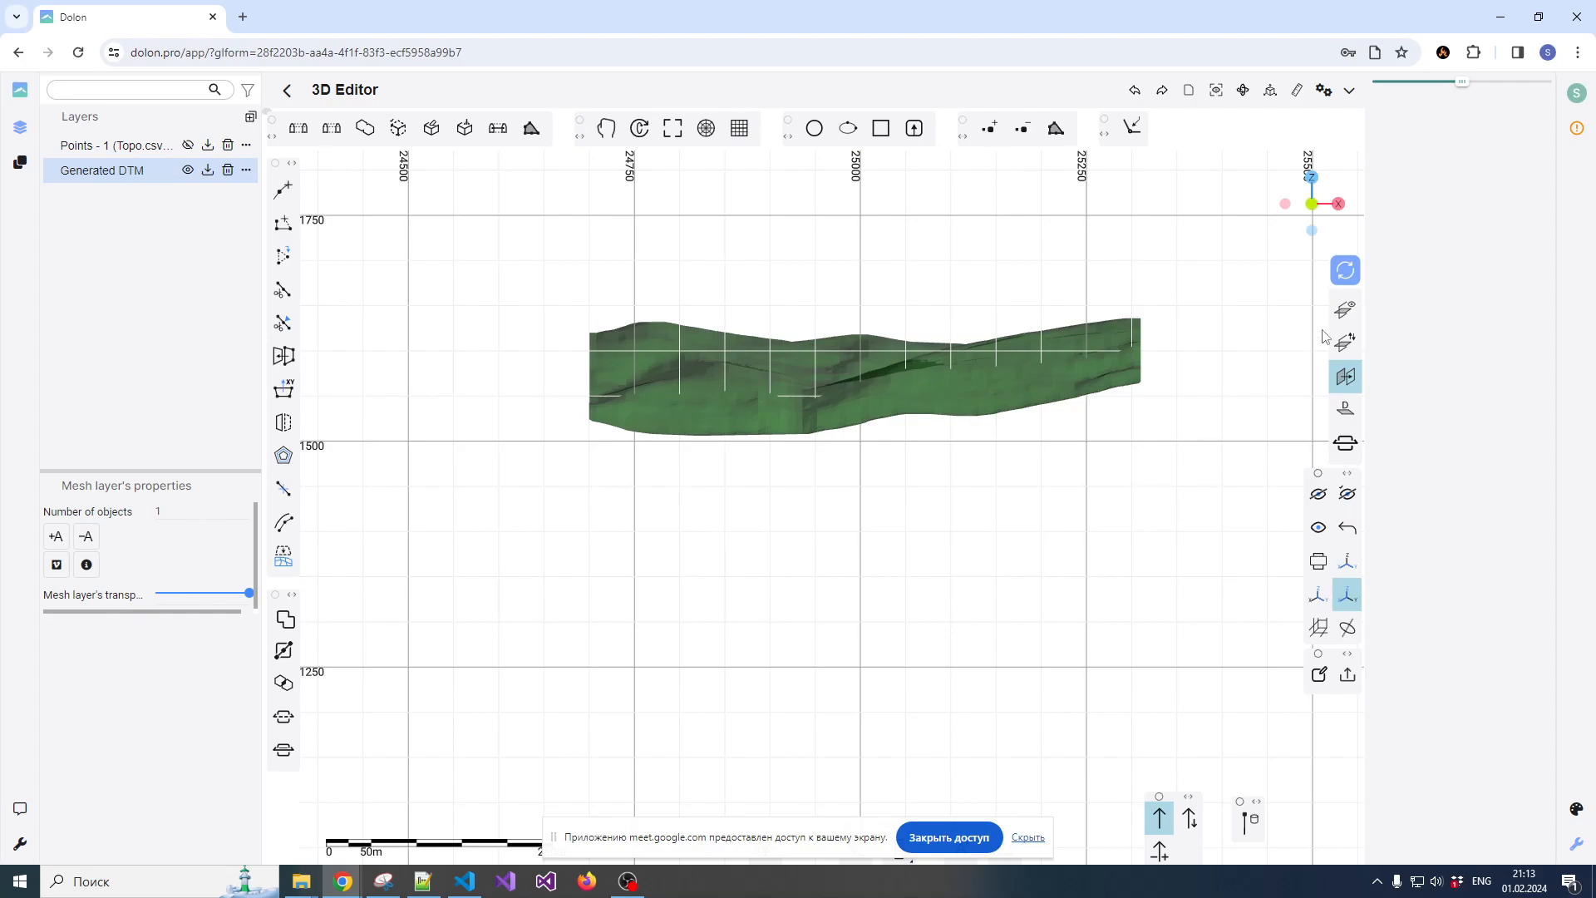
pyautogui.click(1343, 314)
pyautogui.moveTo(859, 501)
pyautogui.mouseDown()
pyautogui.moveTo(987, 494)
pyautogui.moveTo(1045, 510)
pyautogui.moveTo(863, 510)
pyautogui.mouseUp()
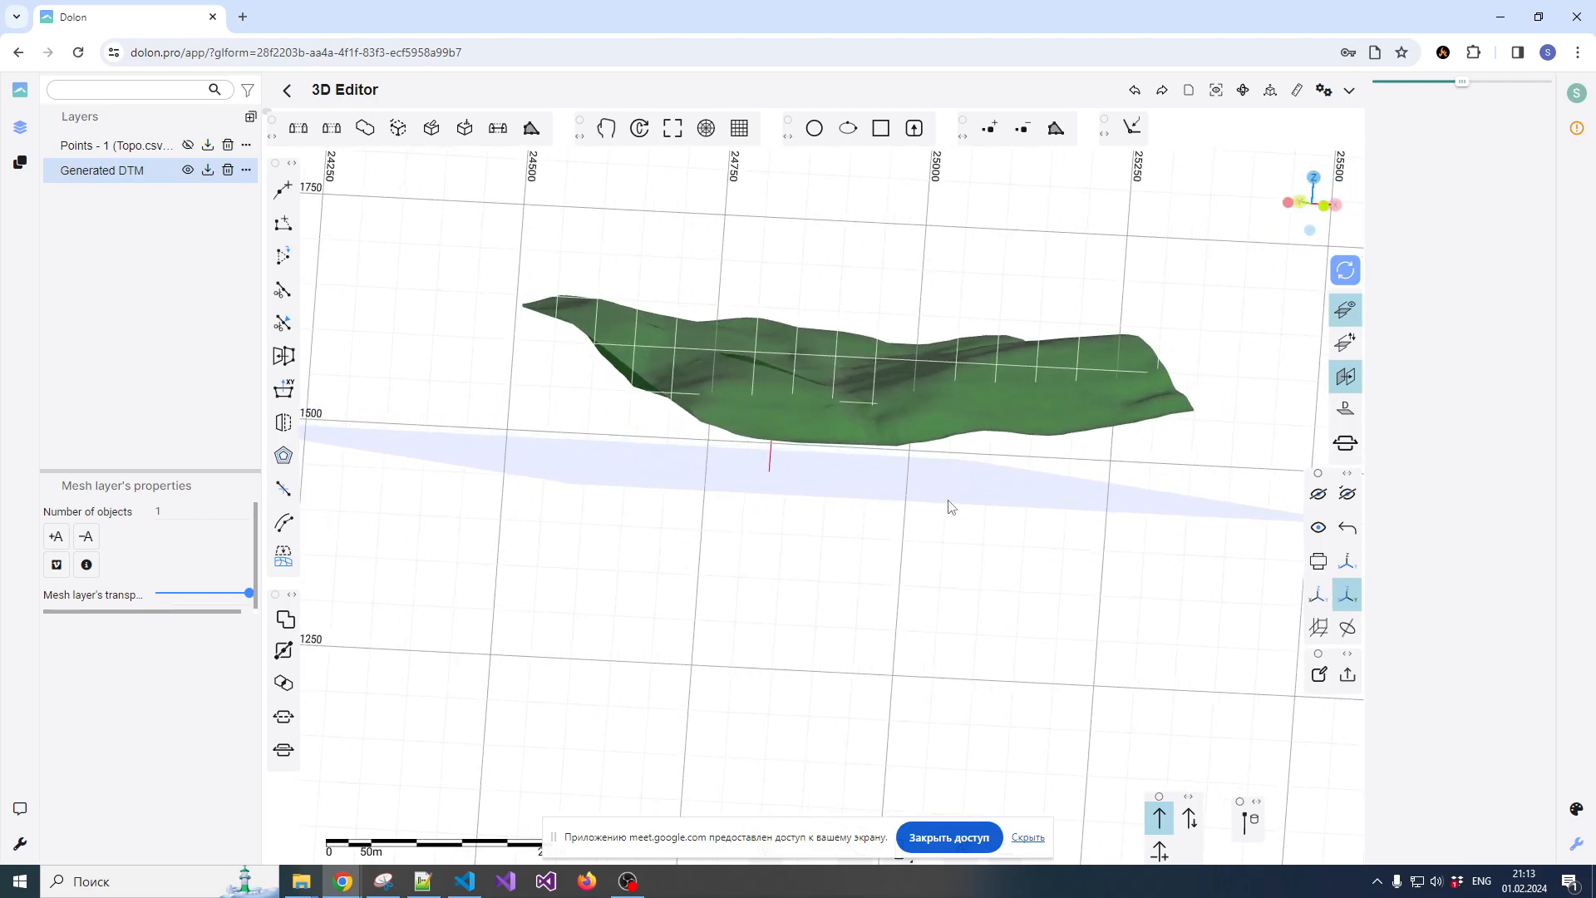
pyautogui.moveTo(979, 503); pyautogui.dragTo(897, 503)
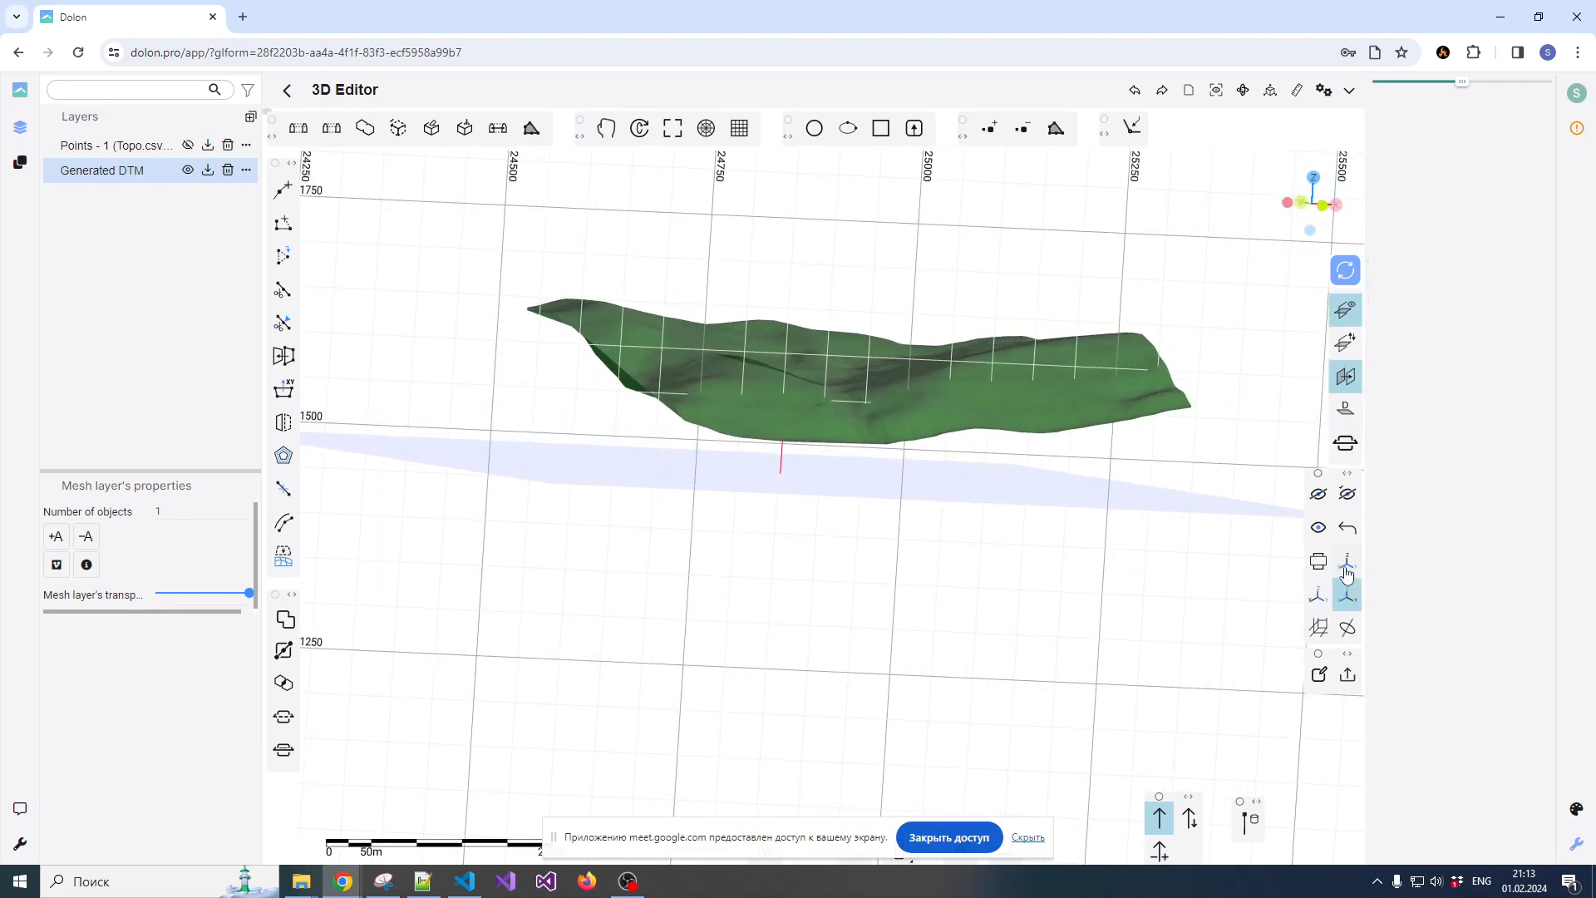
# Look at the surface from above and make its mesh about two-thirds transparent so the work plane shows through
pyautogui.click(1314, 181)
pyautogui.click(998, 468)
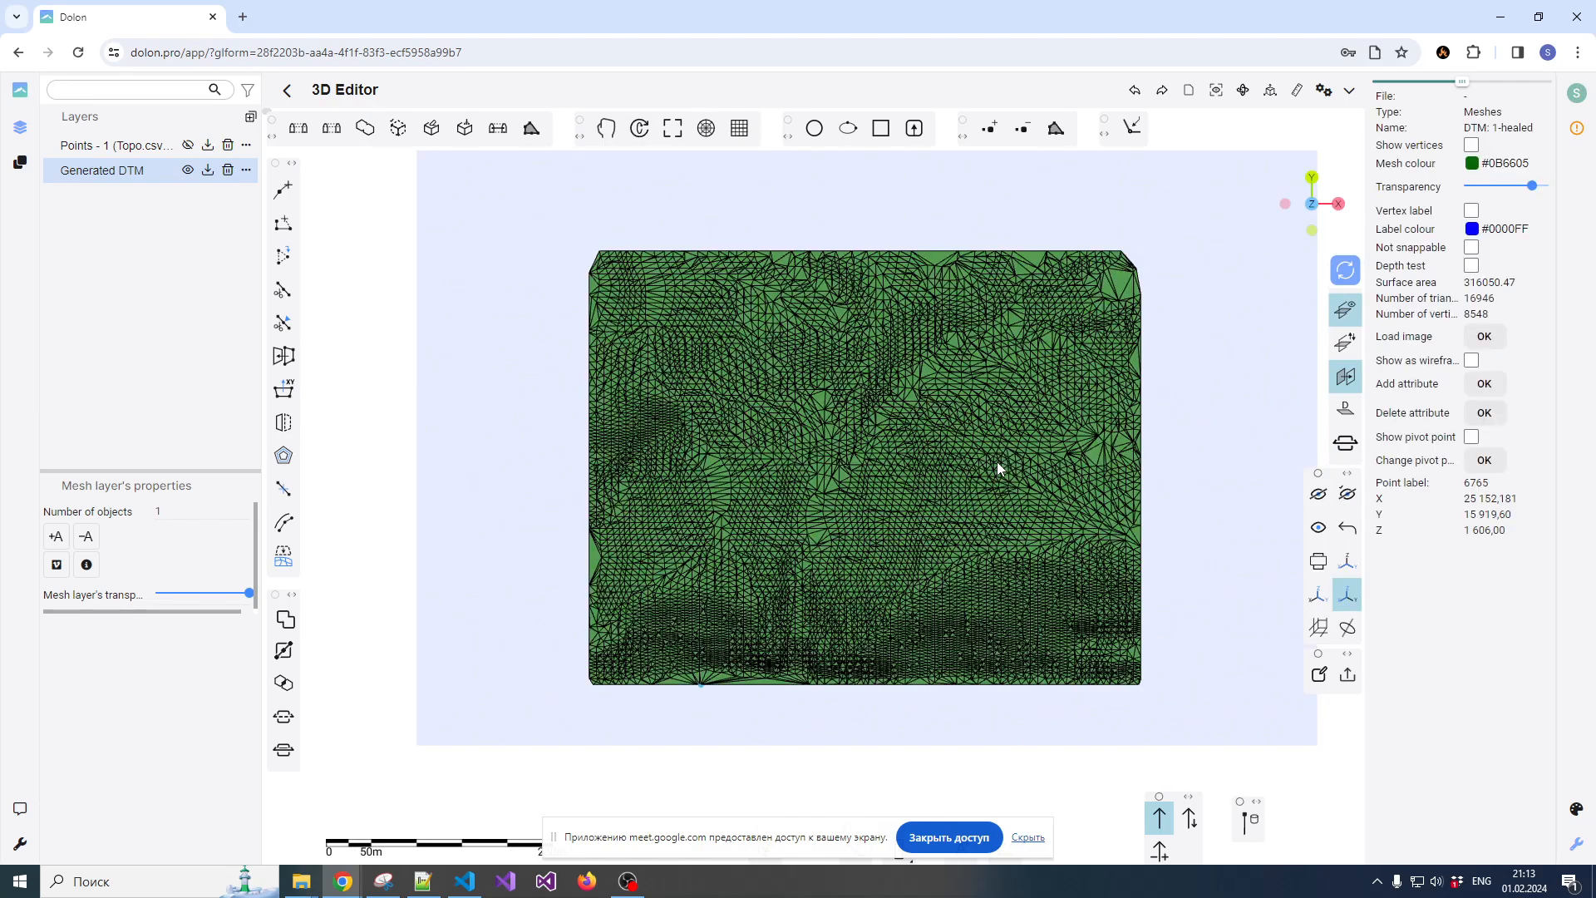
pyautogui.click(1497, 186)
pyautogui.click(1161, 254)
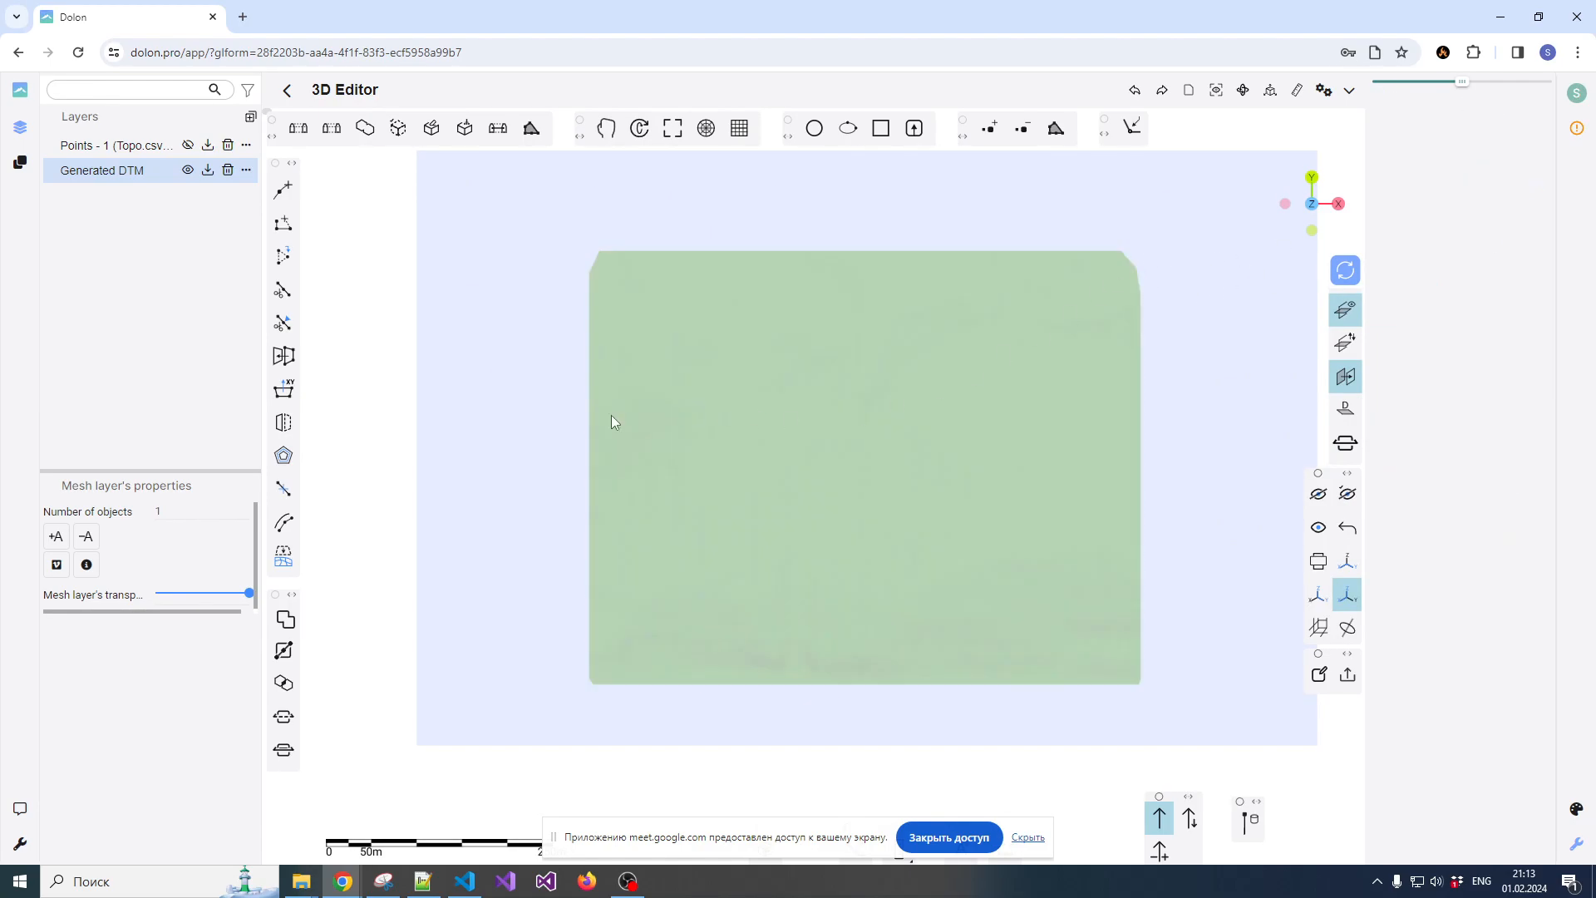
# Draw a closed rounded polyline about 512 m long on the work plane, beneath the middle of the surface
pyautogui.click(283, 190)
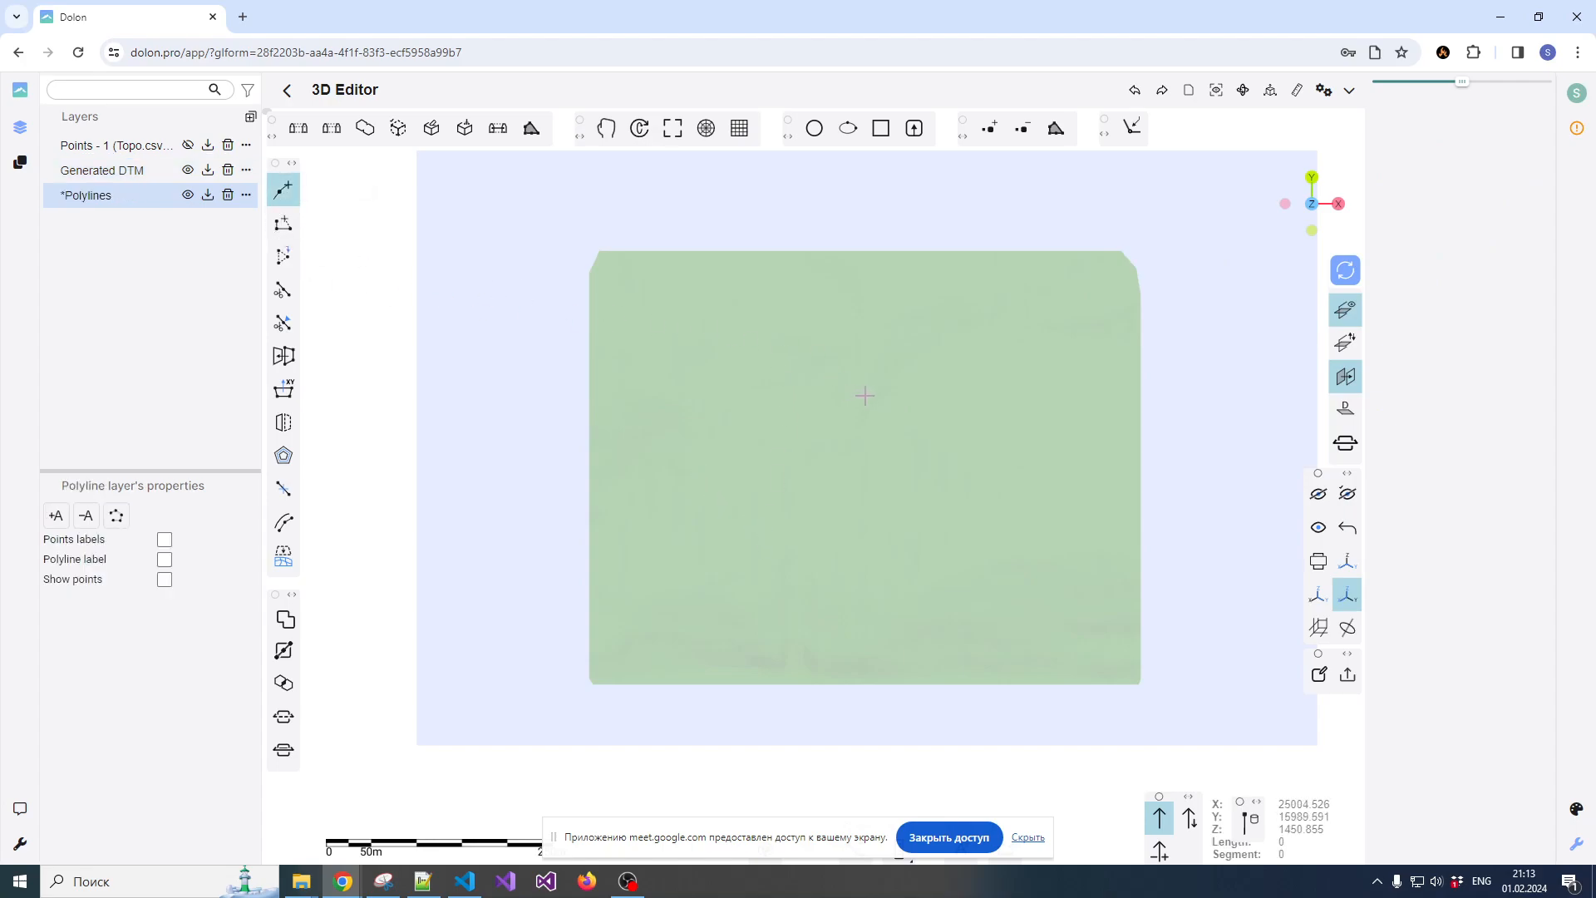
pyautogui.scroll(3, 852, 412)
pyautogui.scroll(-1, 855, 410)
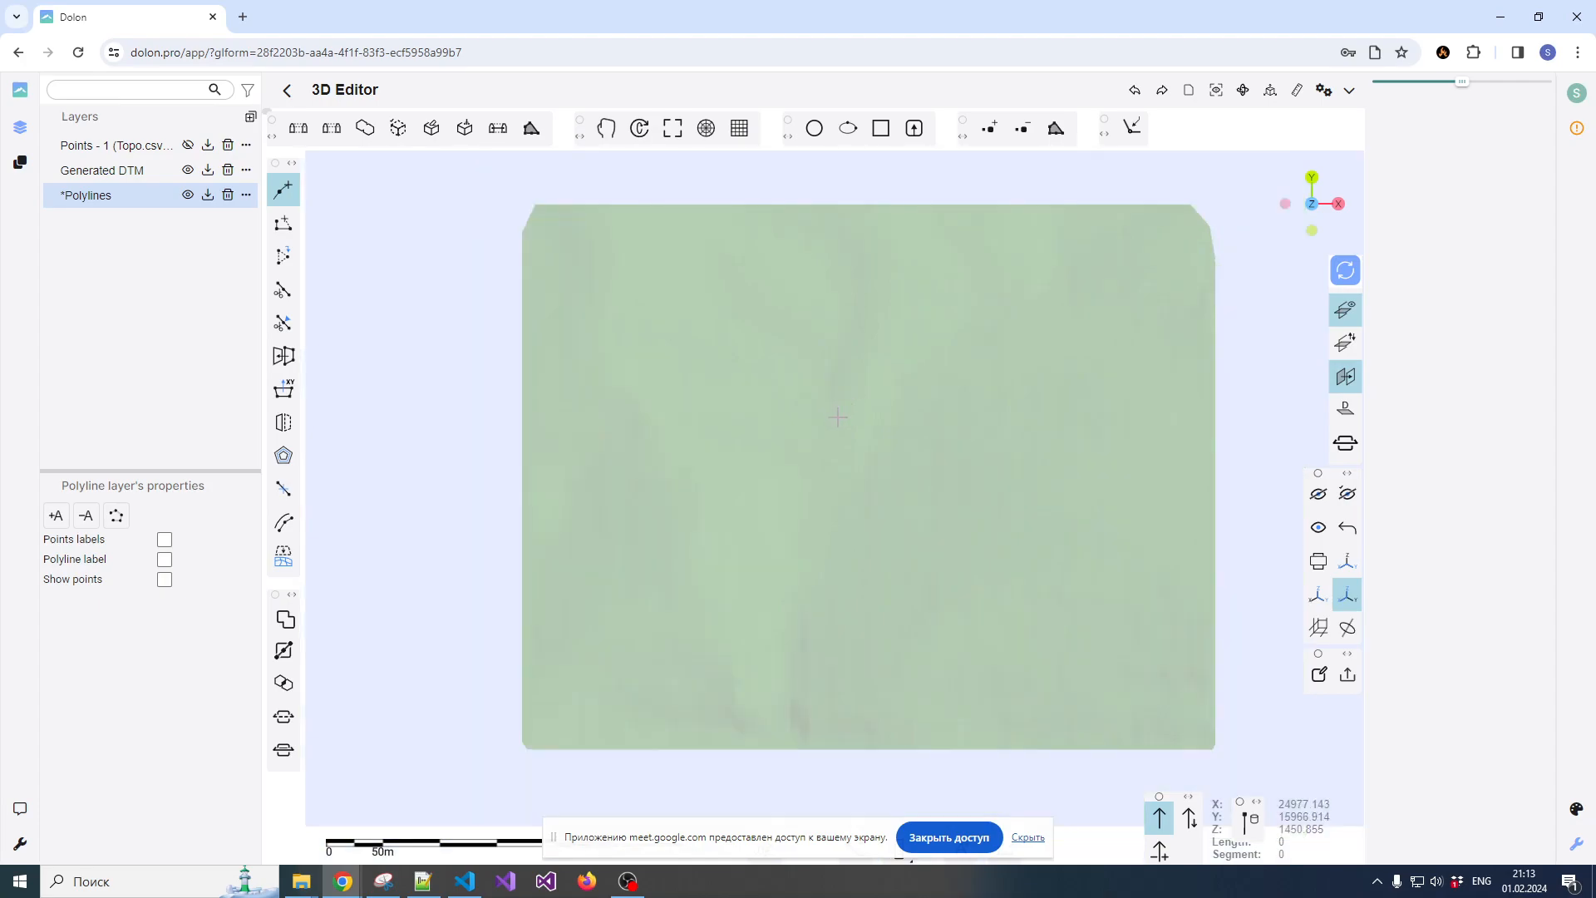
pyautogui.click(837, 419)
pyautogui.click(774, 475)
pyautogui.click(781, 519)
pyautogui.click(820, 539)
pyautogui.click(891, 541)
pyautogui.click(962, 523)
pyautogui.click(994, 476)
pyautogui.click(989, 432)
pyautogui.click(928, 411)
pyautogui.click(836, 419)
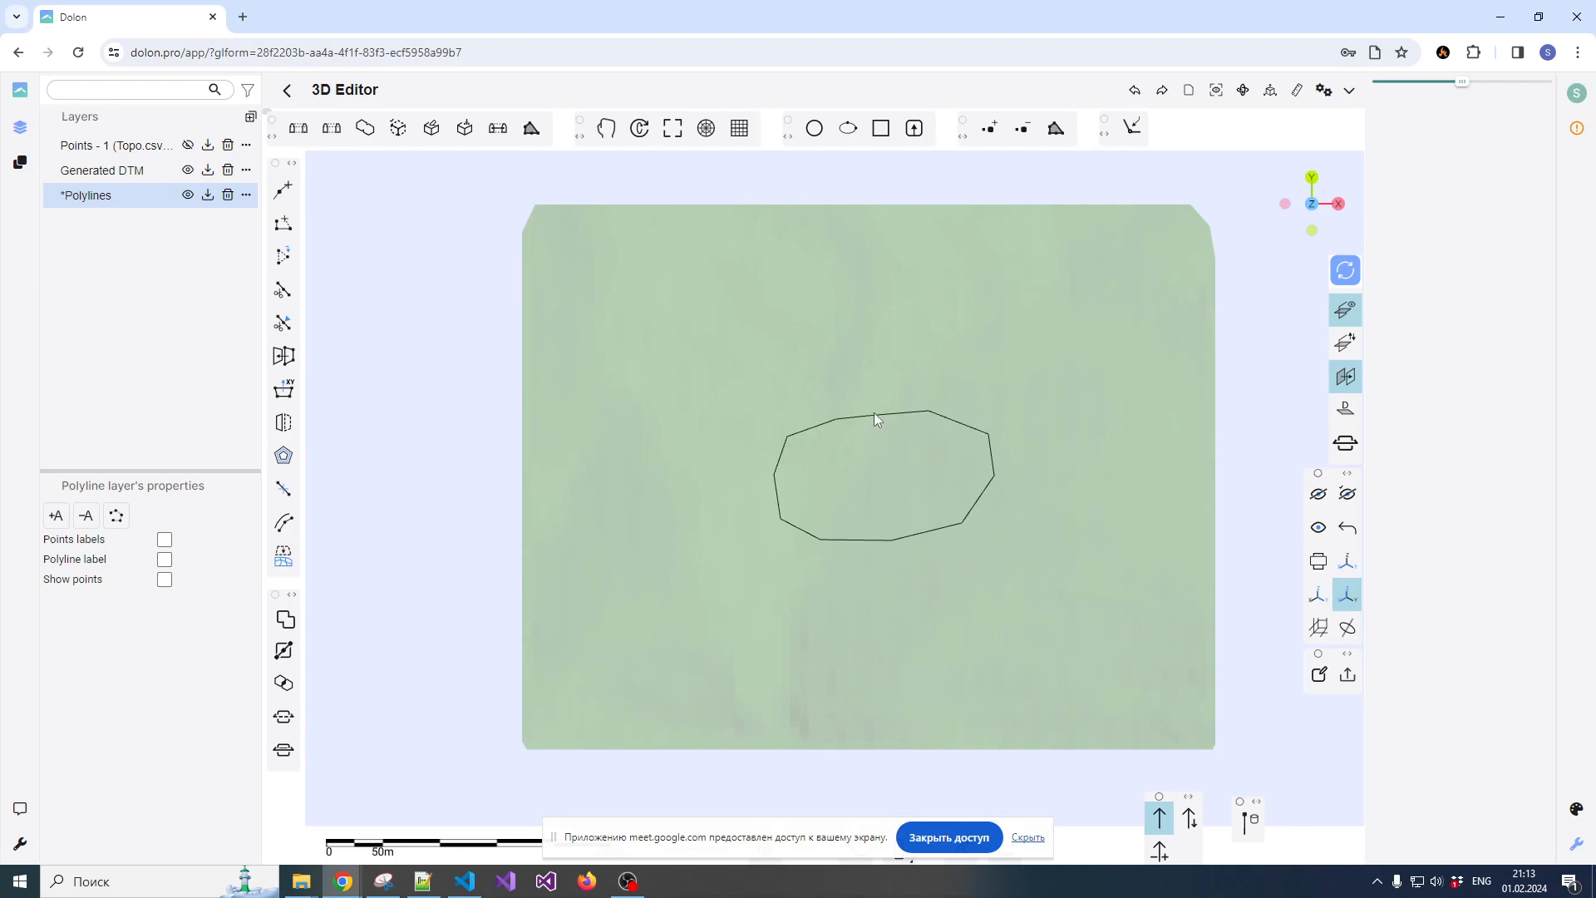
# Hide the Generated DTM layer and select the closed polyline on the work plane
pyautogui.moveTo(1031, 696); pyautogui.dragTo(996, 442)
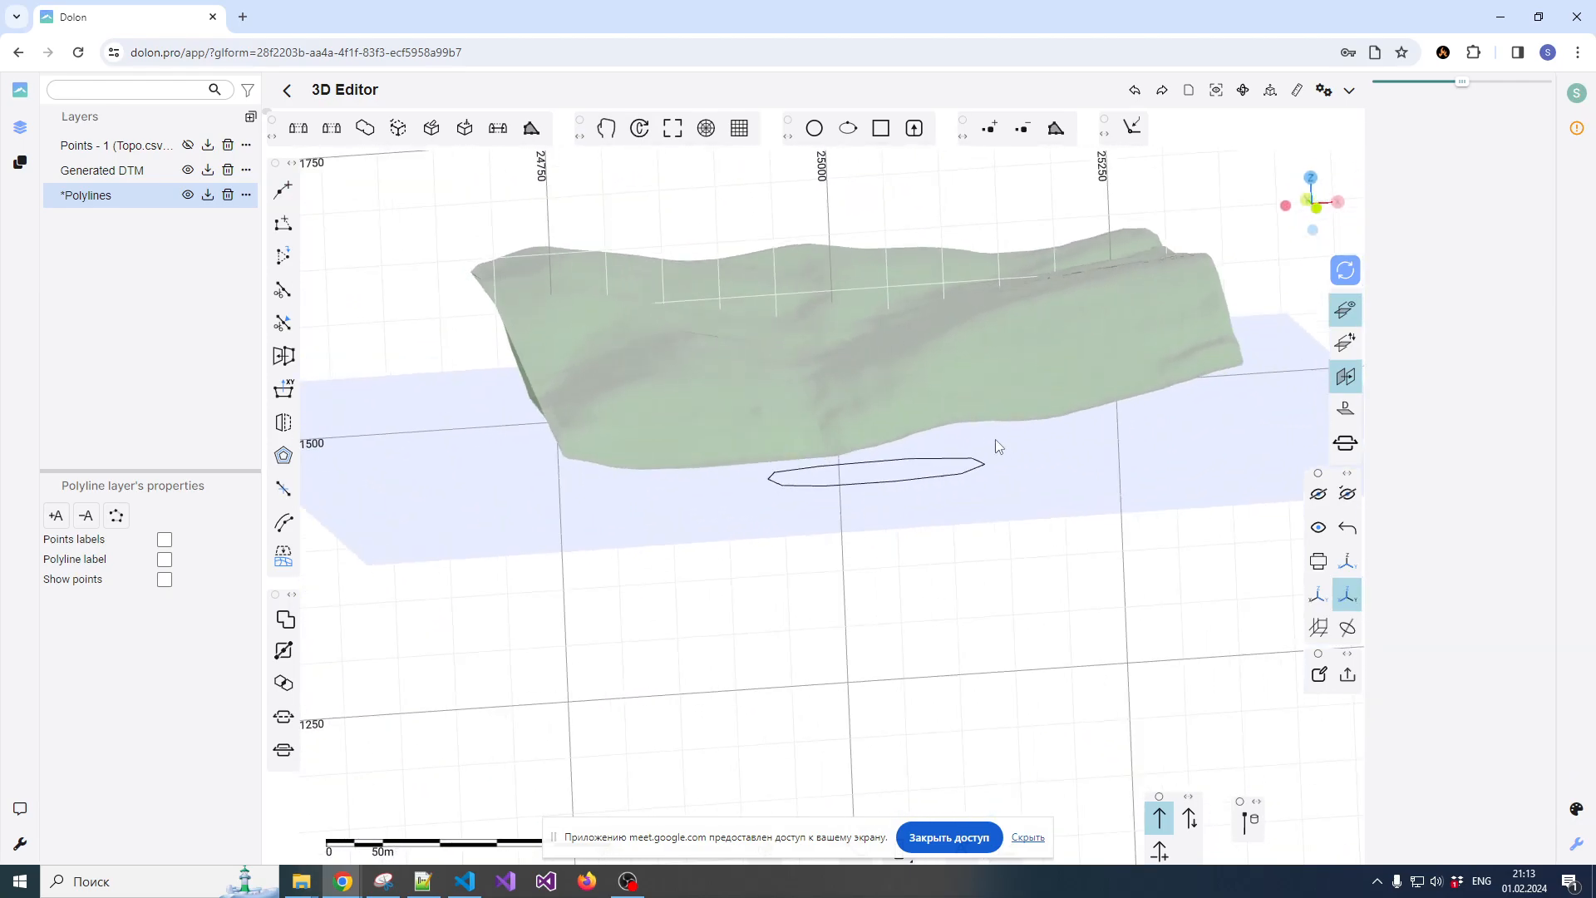
pyautogui.click(992, 397)
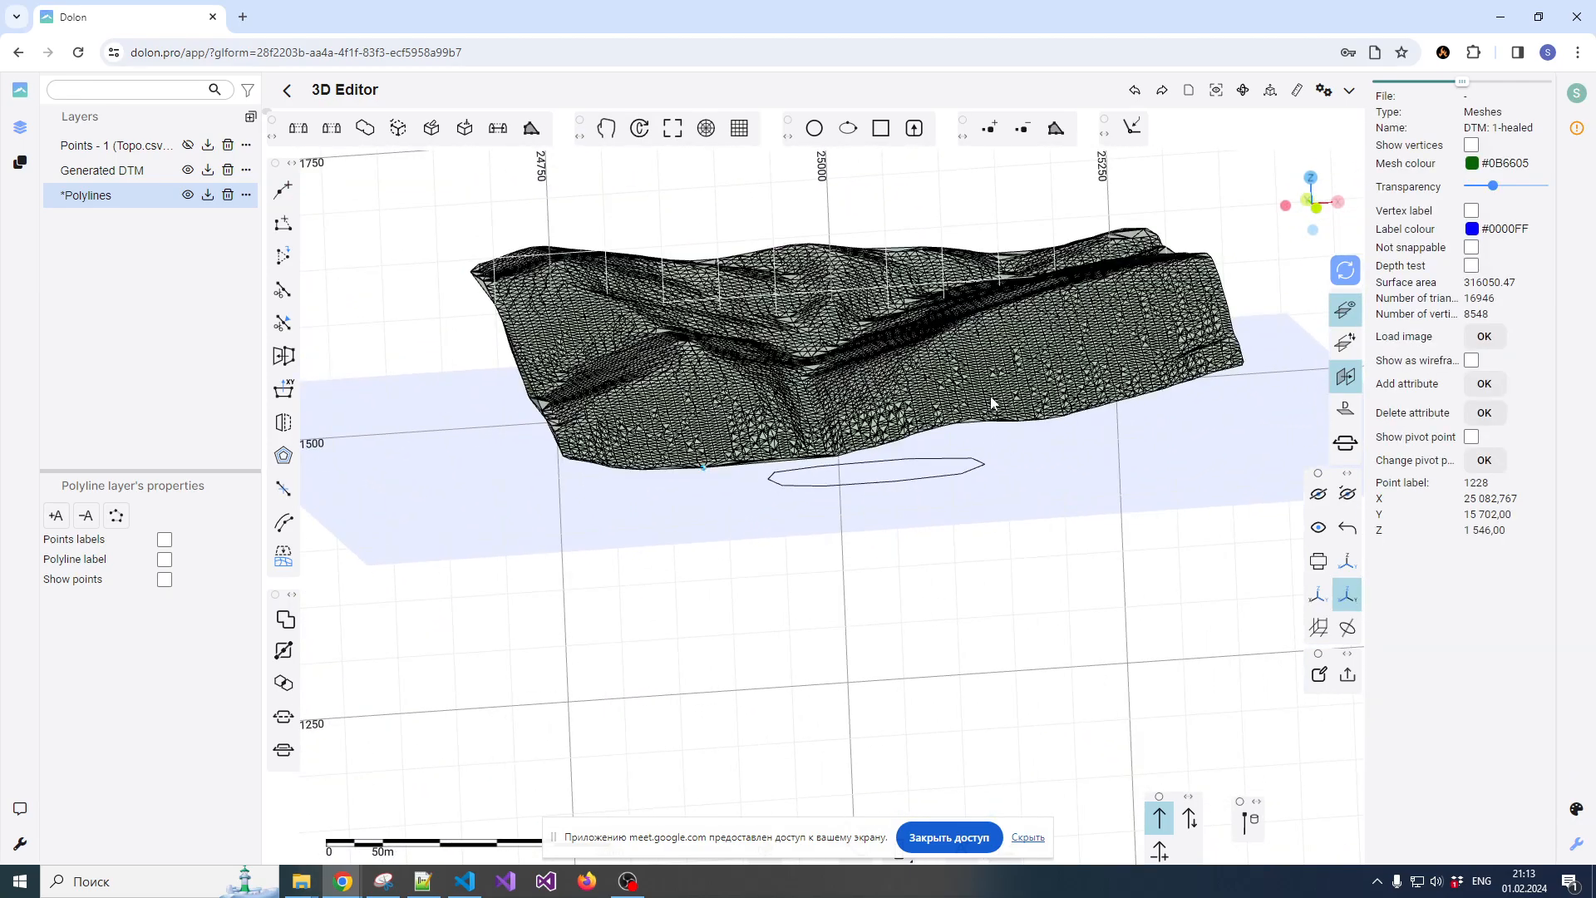
pyautogui.click(190, 170)
pyautogui.moveTo(919, 314); pyautogui.dragTo(928, 441)
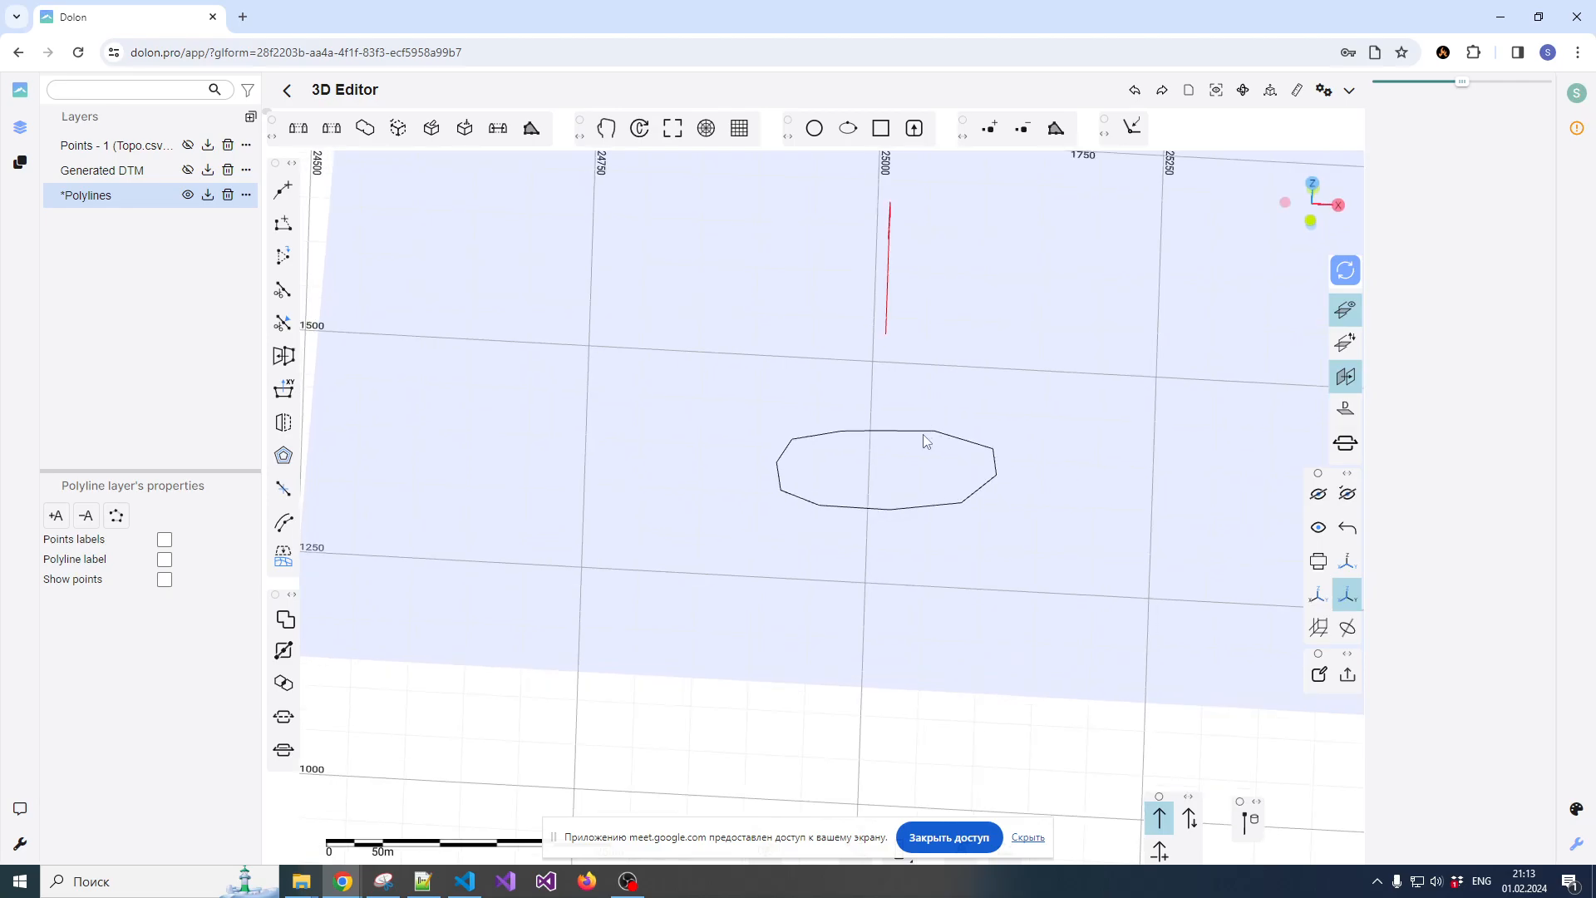
pyautogui.click(929, 441)
pyautogui.moveTo(919, 312); pyautogui.dragTo(895, 414)
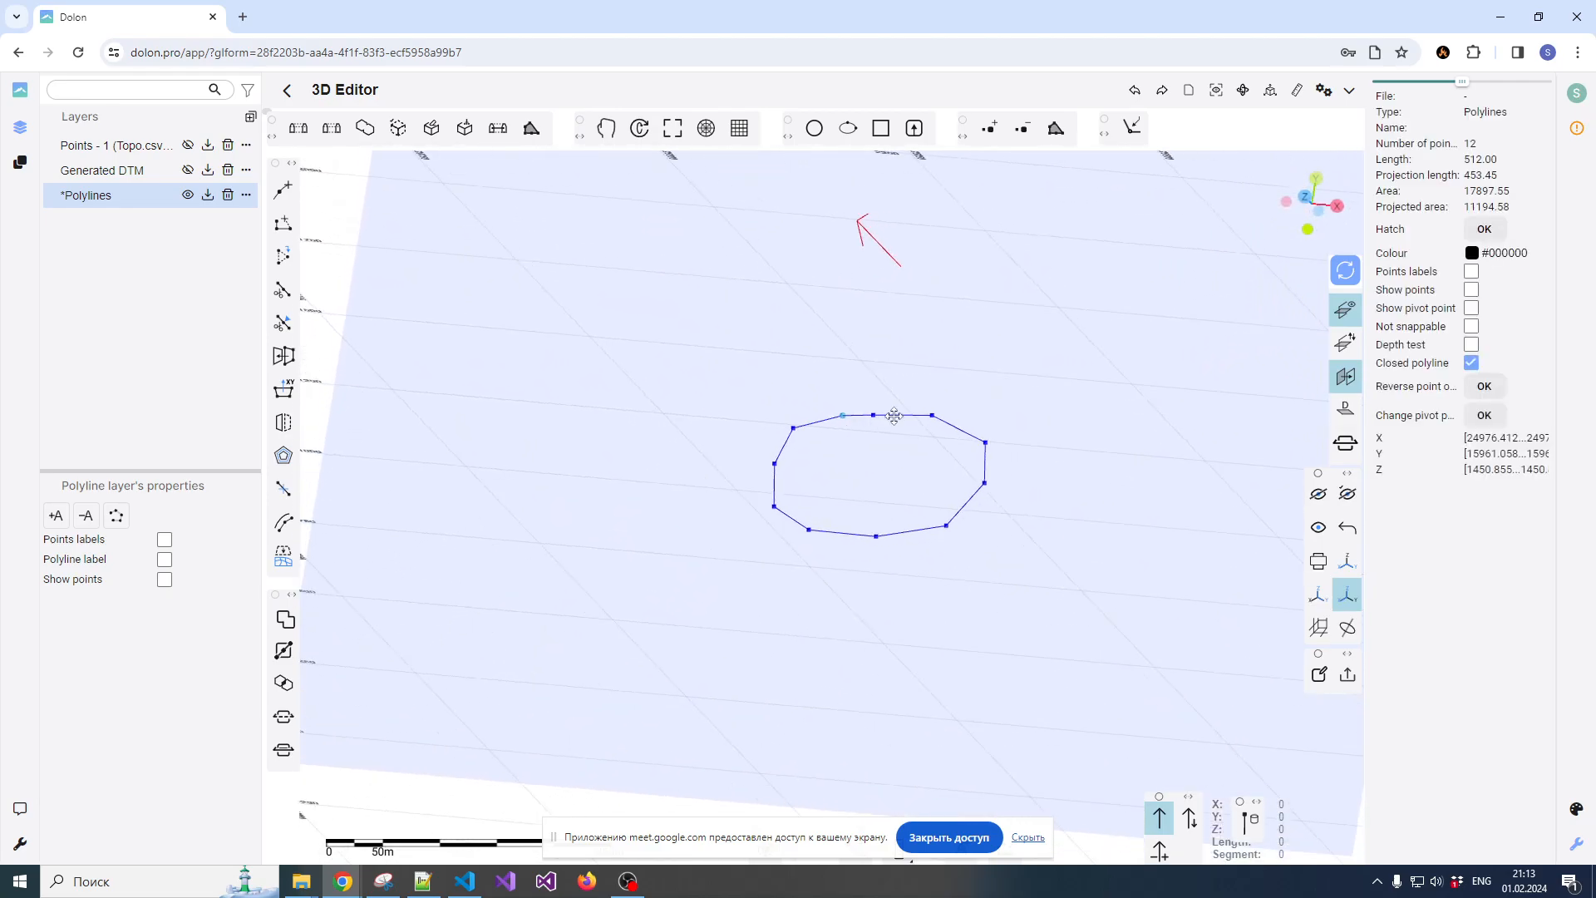
# Look at the closed polyline from above
pyautogui.click(1308, 200)
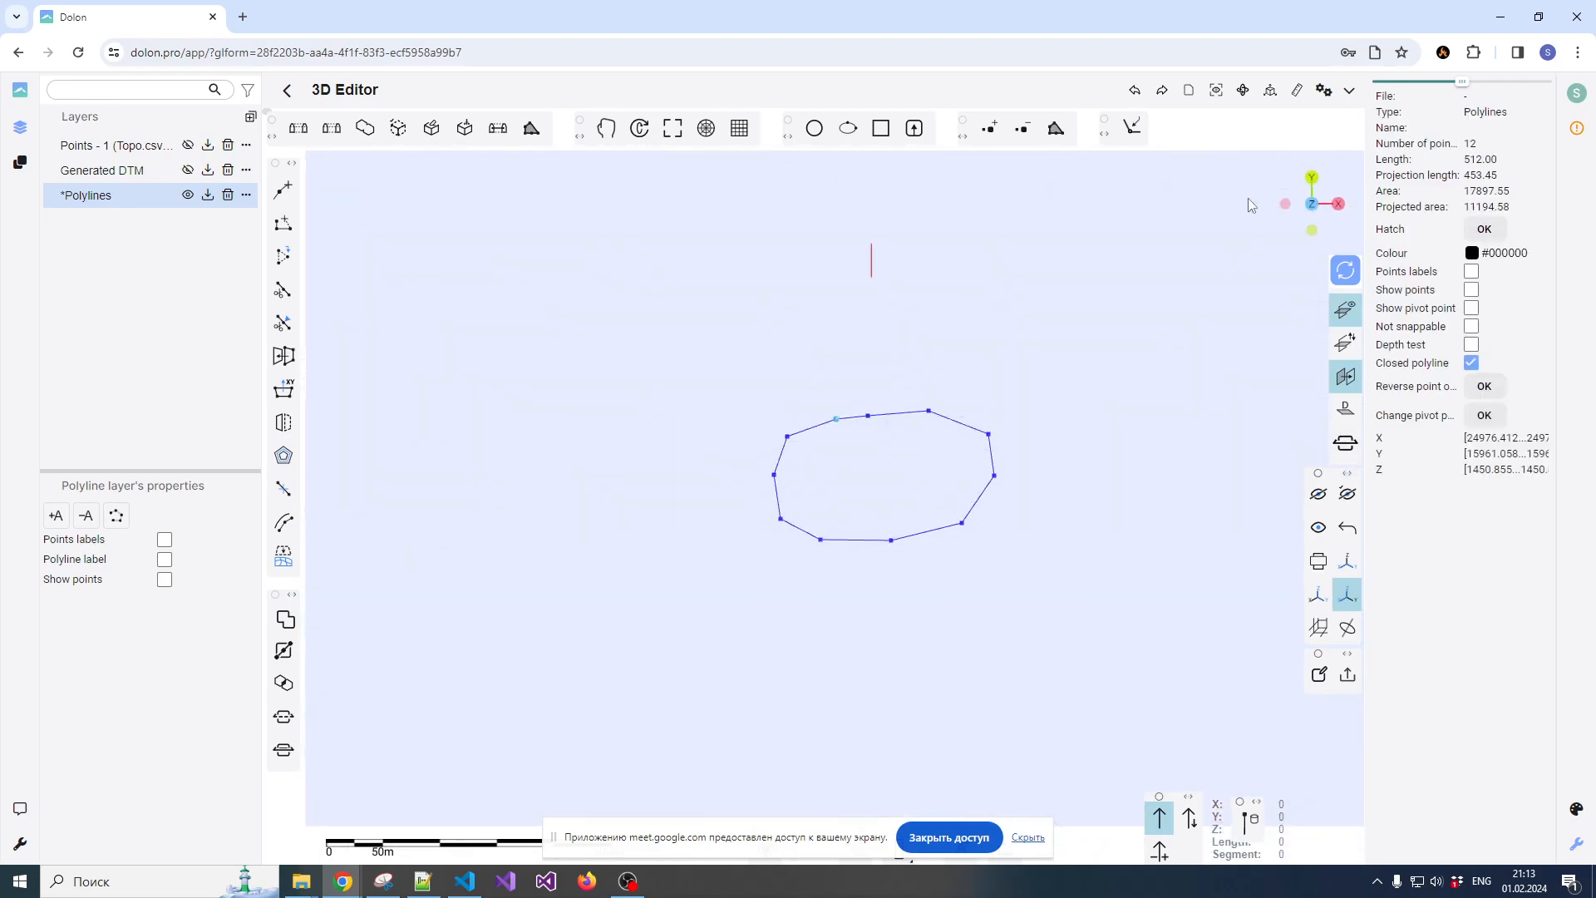
pyautogui.scroll(3, 895, 428)
pyautogui.scroll(-5, 899, 421)
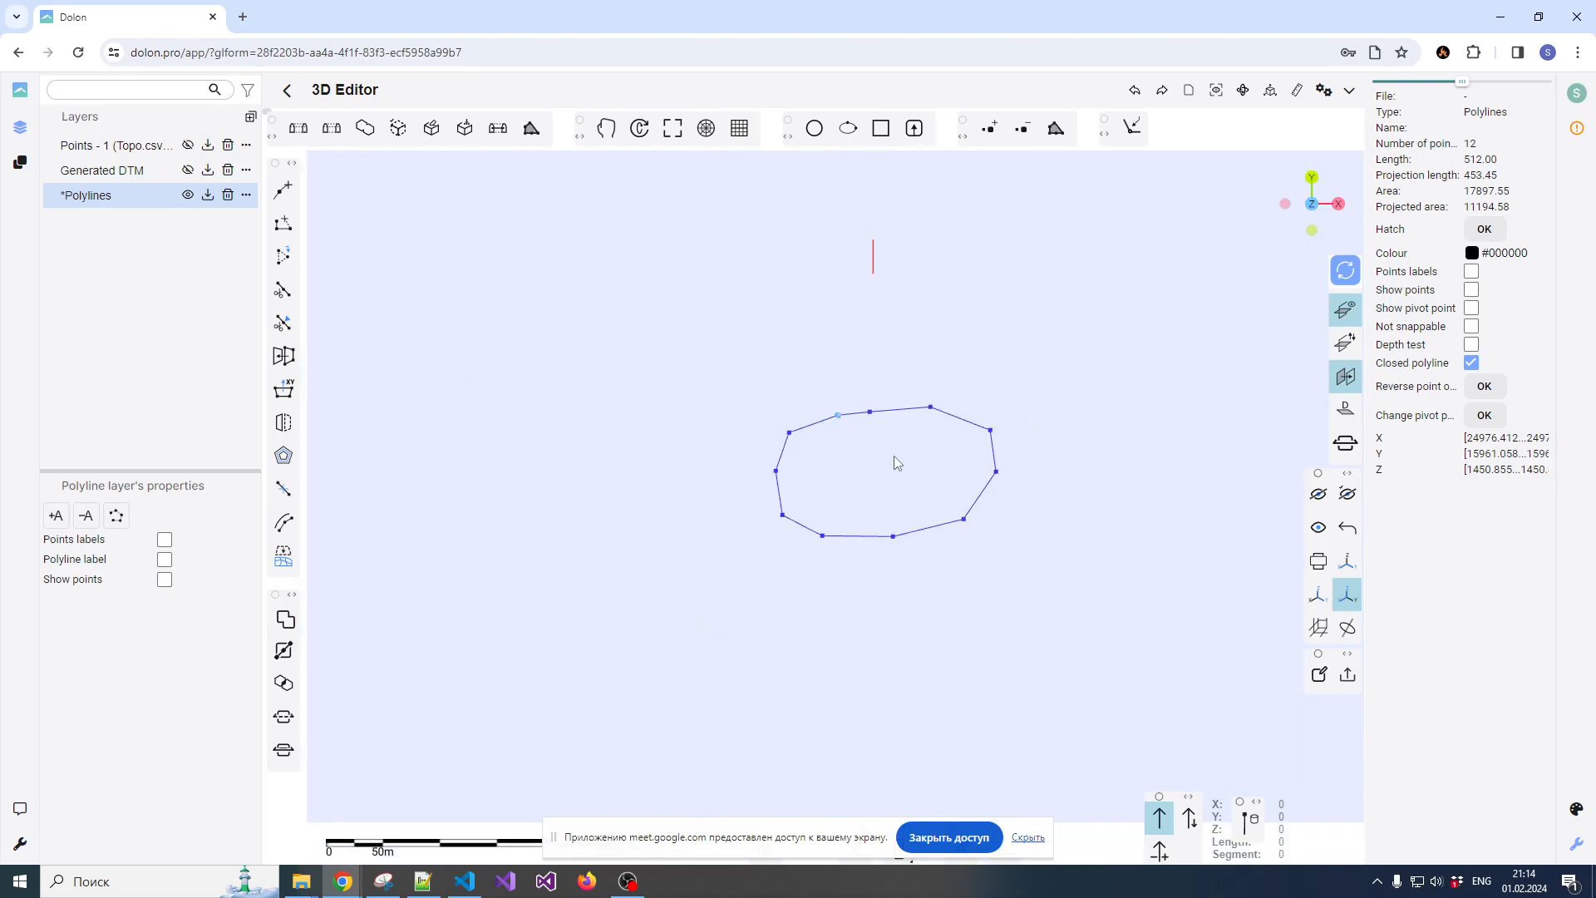
pyautogui.scroll(1, 891, 459)
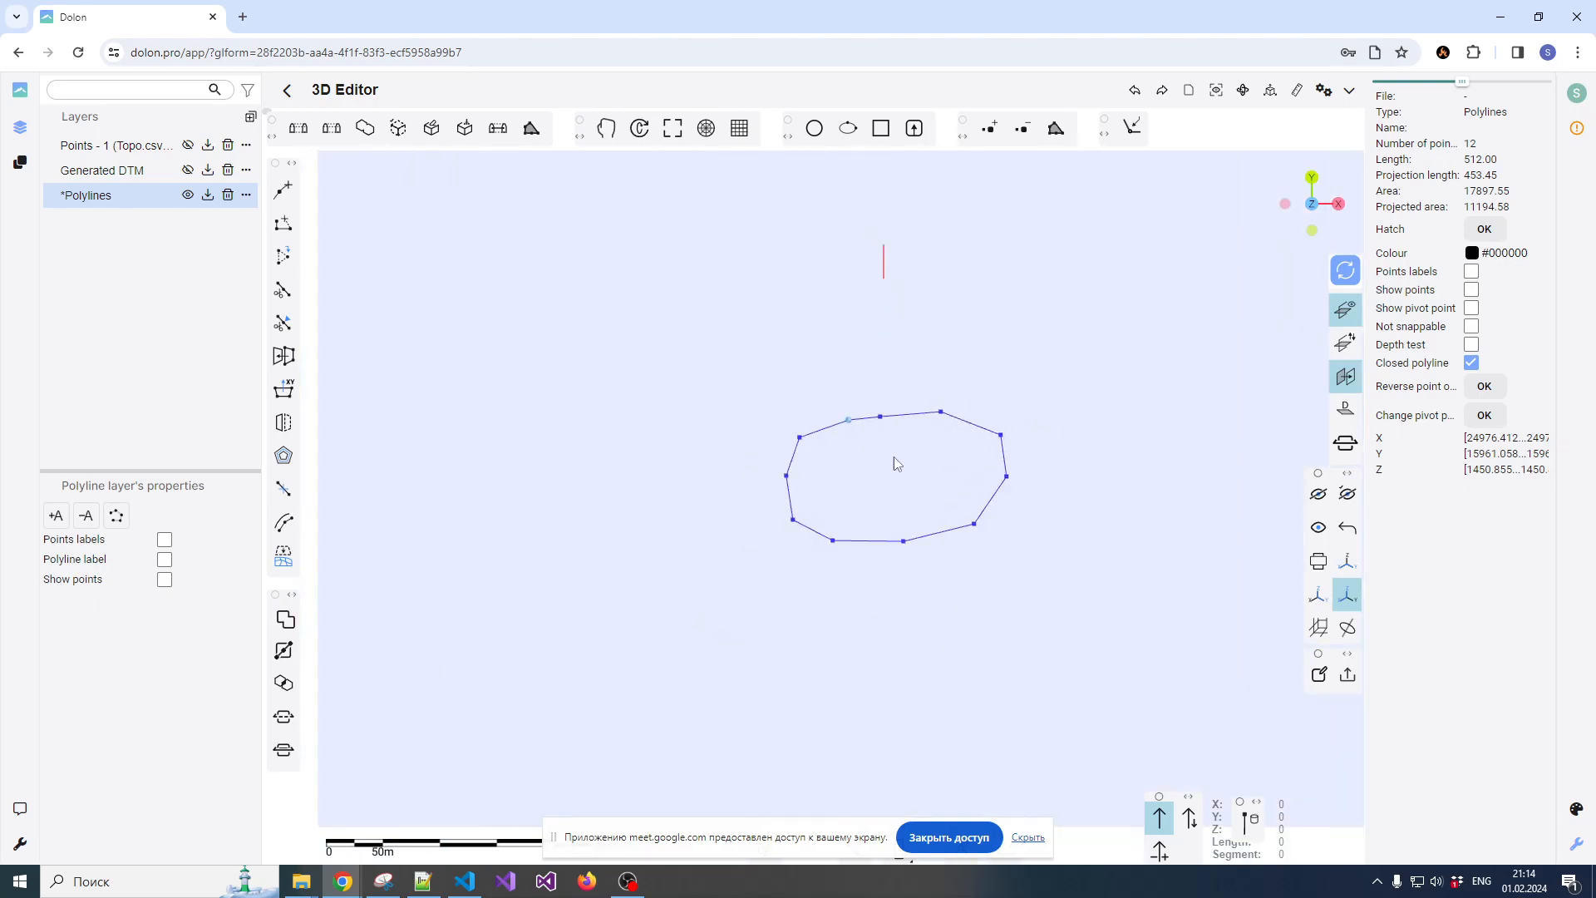
pyautogui.click(188, 170)
pyautogui.click(188, 169)
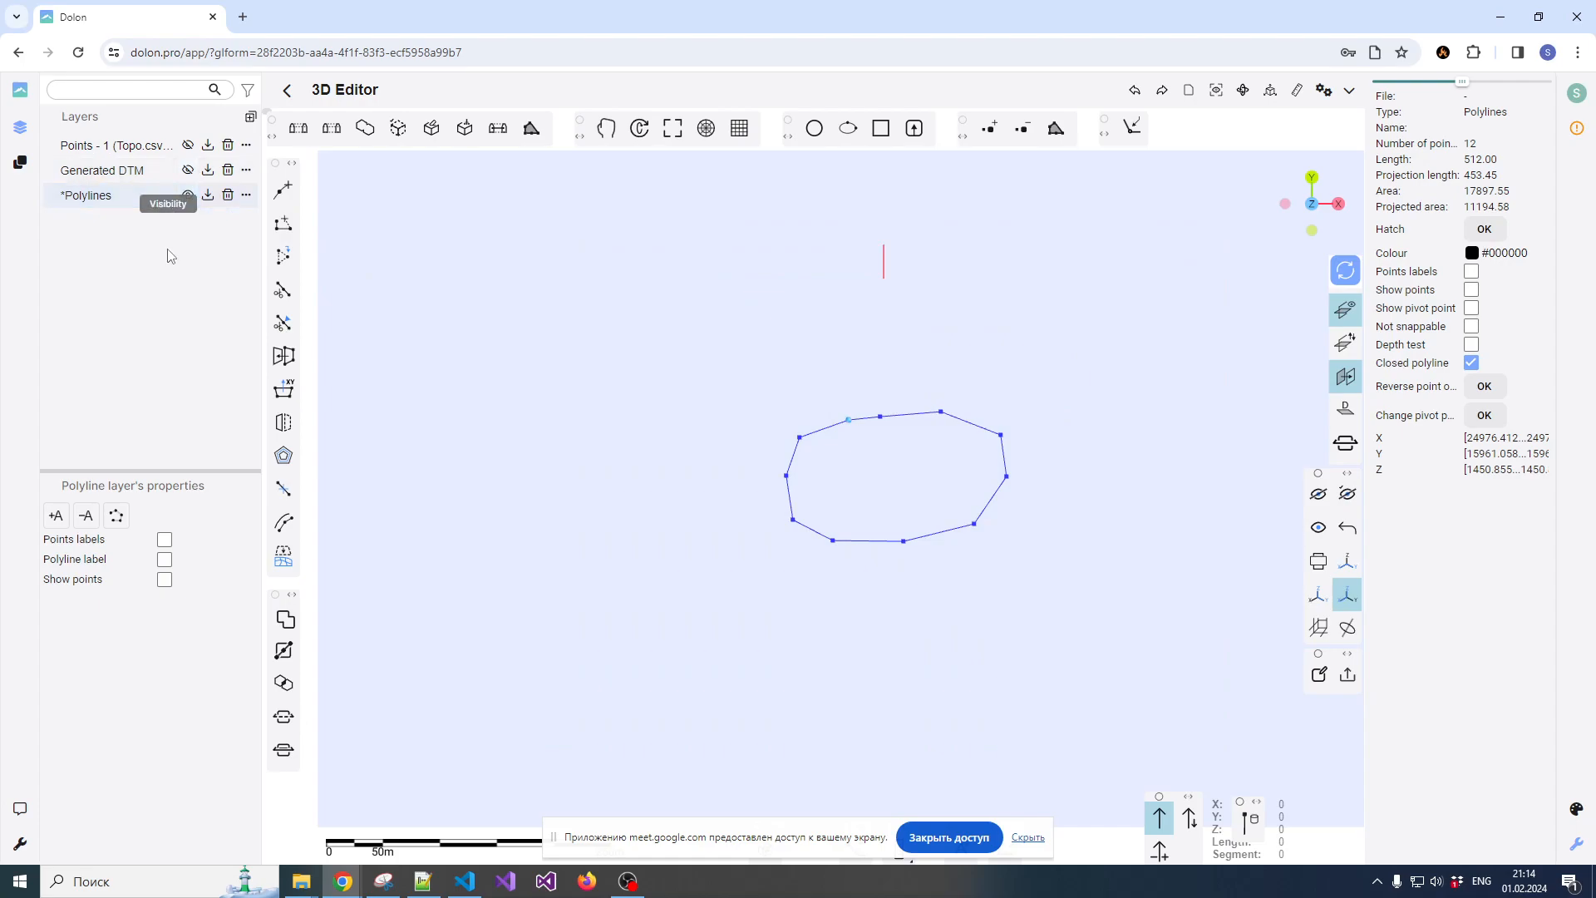
pyautogui.scroll(1, 892, 441)
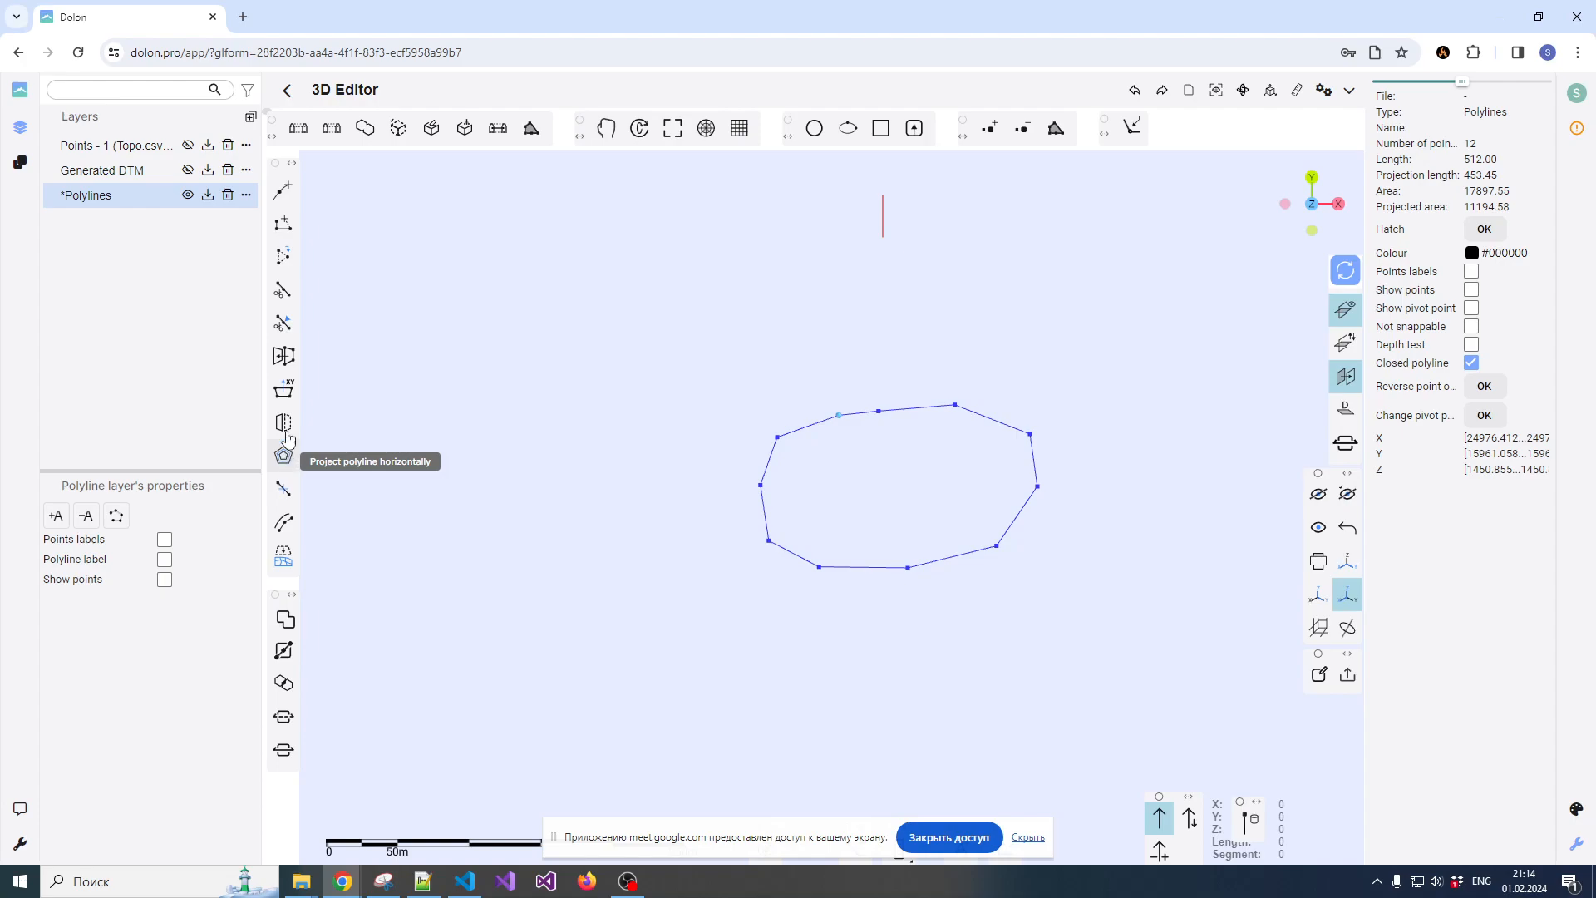
# Offset the closed polyline in 8 successive copies, each 15 outward and 20 upward, with intersections removed
pyautogui.click(285, 456)
pyautogui.doubleClick(341, 139)
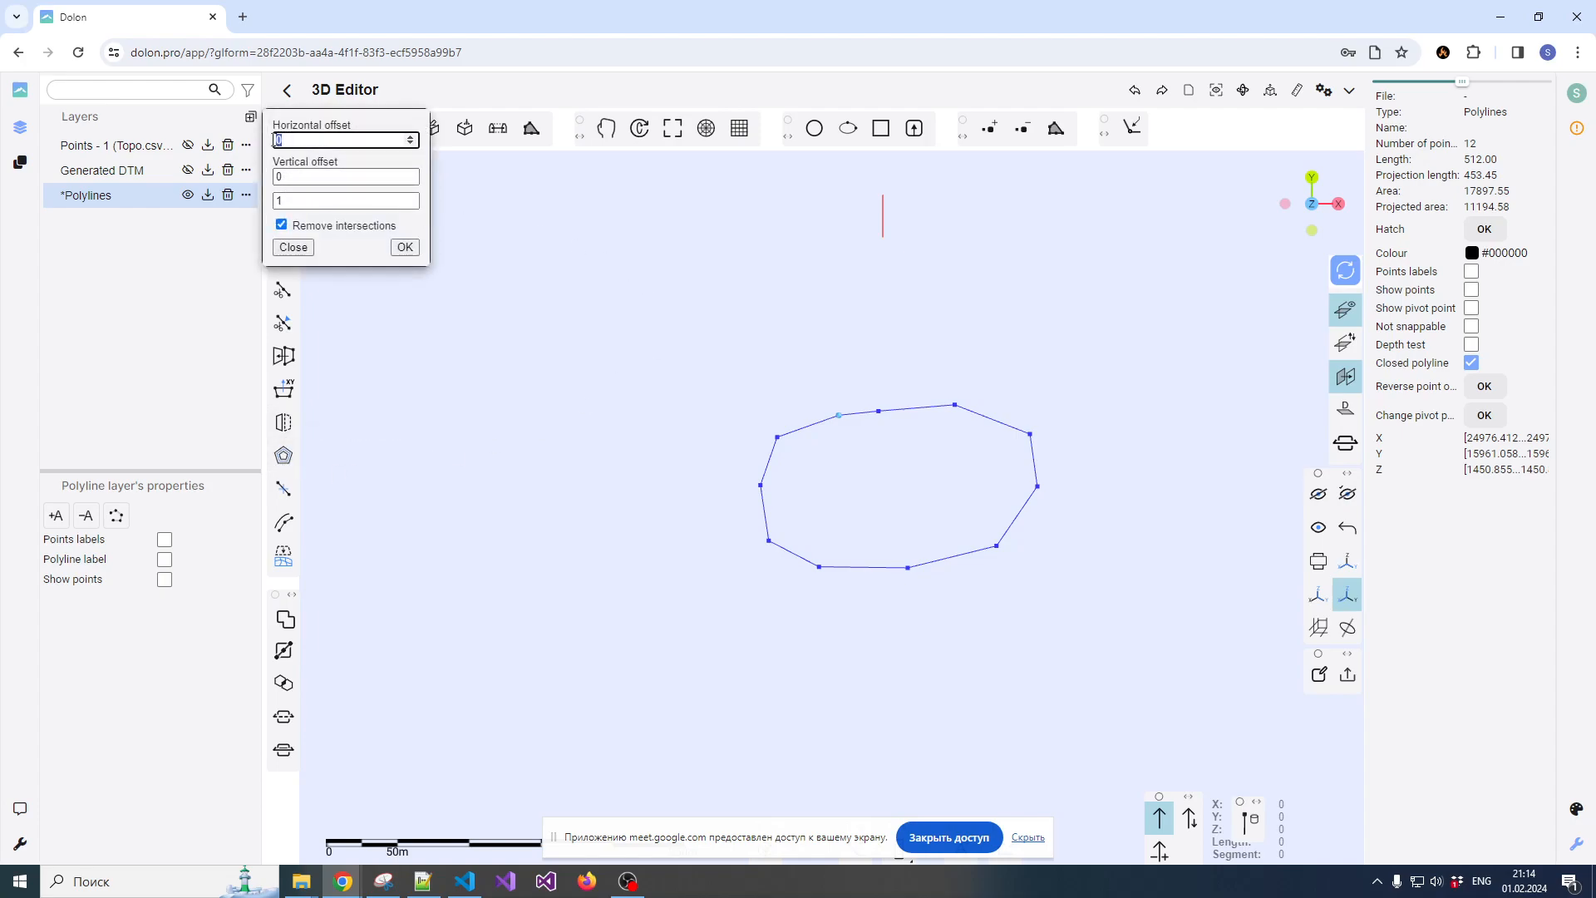
pyautogui.write('15')
pyautogui.doubleClick(347, 176)
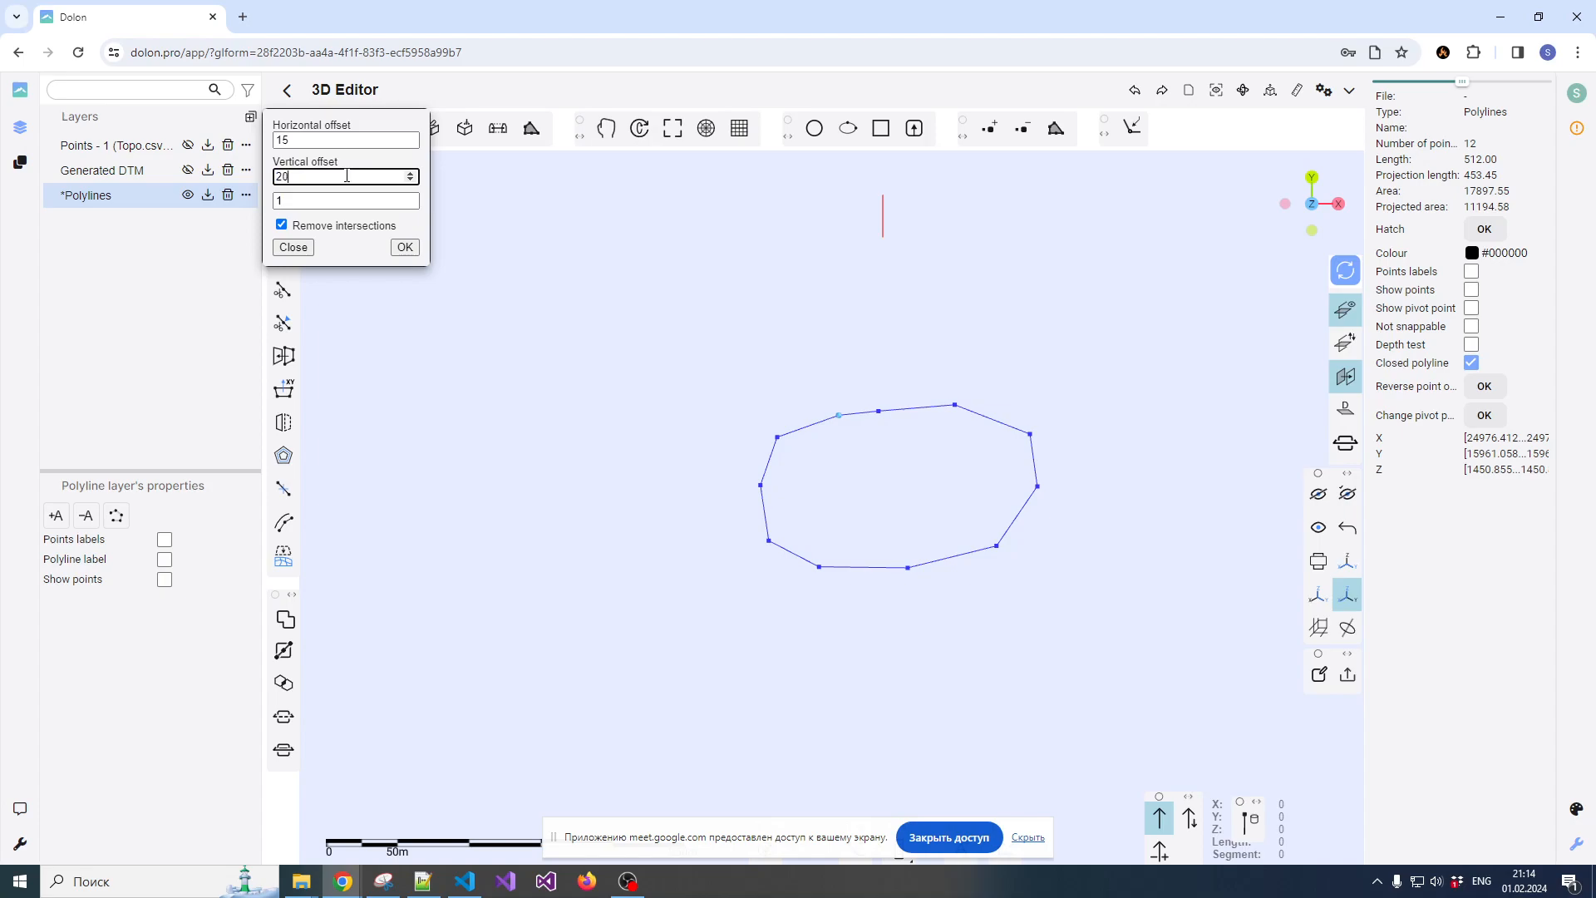
pyautogui.click(390, 200)
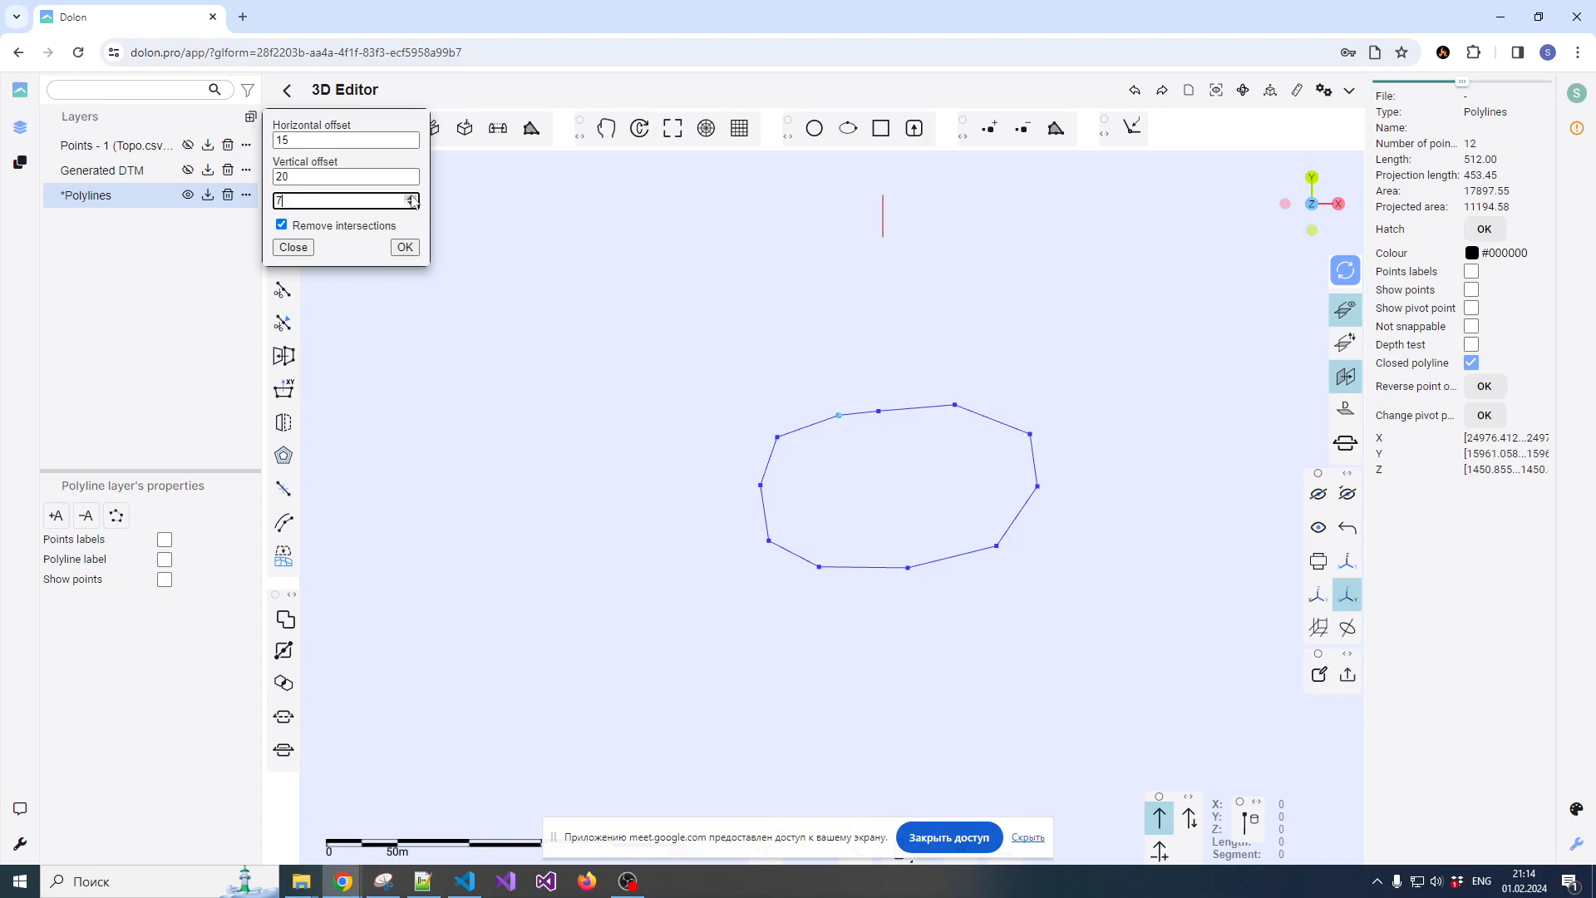
pyautogui.click(404, 248)
pyautogui.moveTo(899, 467)
pyautogui.mouseDown()
pyautogui.moveTo(876, 468)
pyautogui.moveTo(883, 403)
pyautogui.moveTo(780, 402)
pyautogui.moveTo(915, 446)
pyautogui.mouseUp()
pyautogui.moveTo(1001, 302); pyautogui.dragTo(1022, 327)
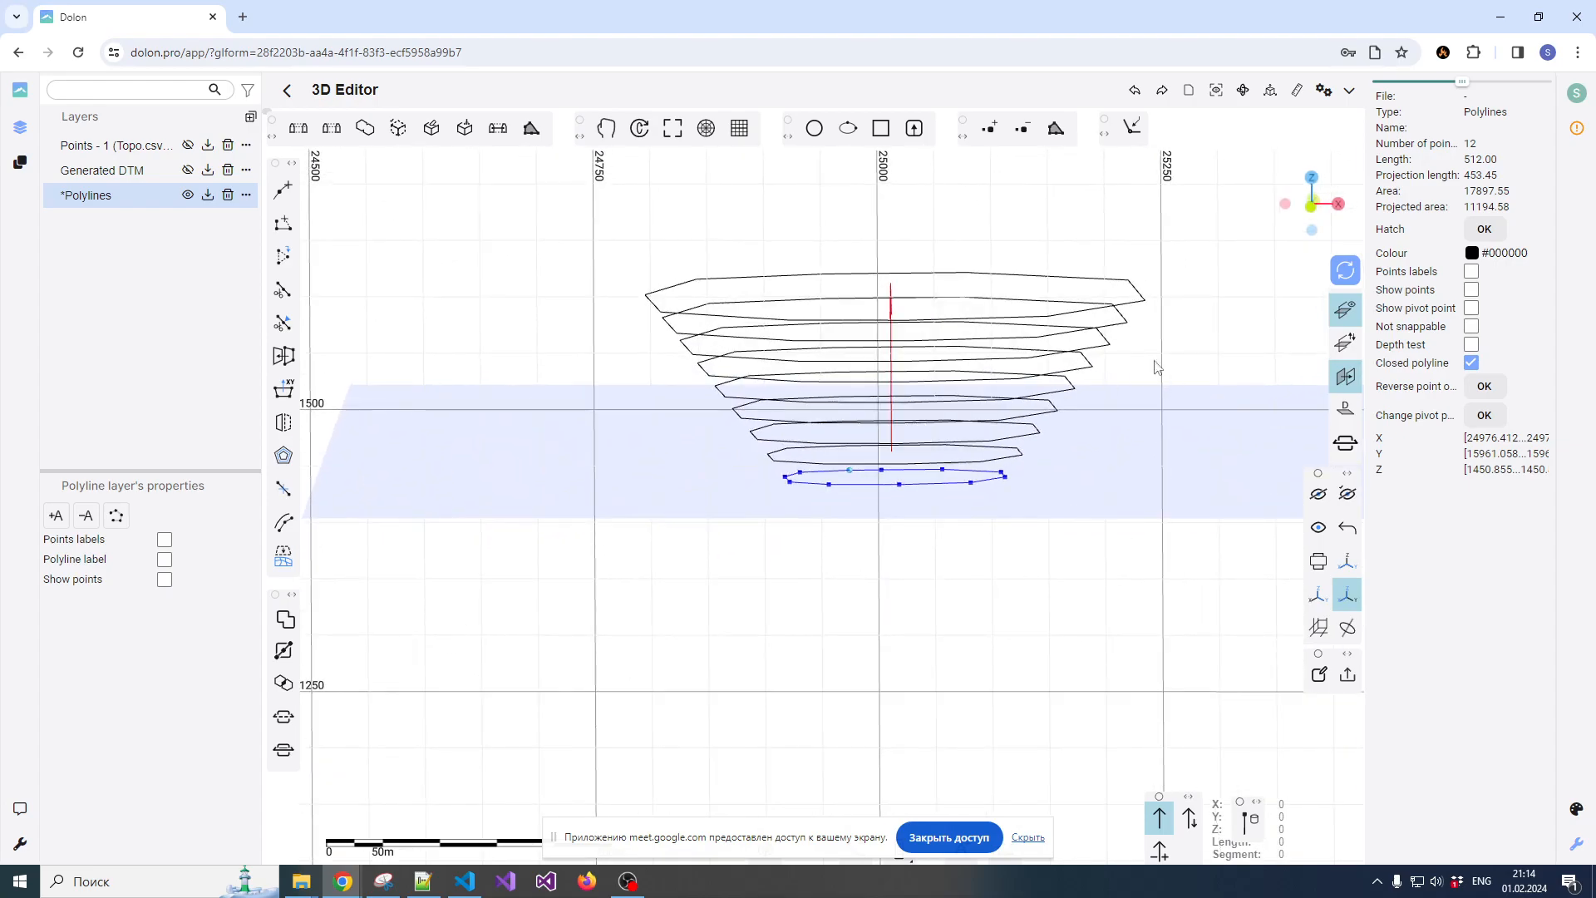
# Hide the reference plane, clear the selection, and turn off the coordinate grid so only the offset polylines fill the view
pyautogui.click(1346, 408)
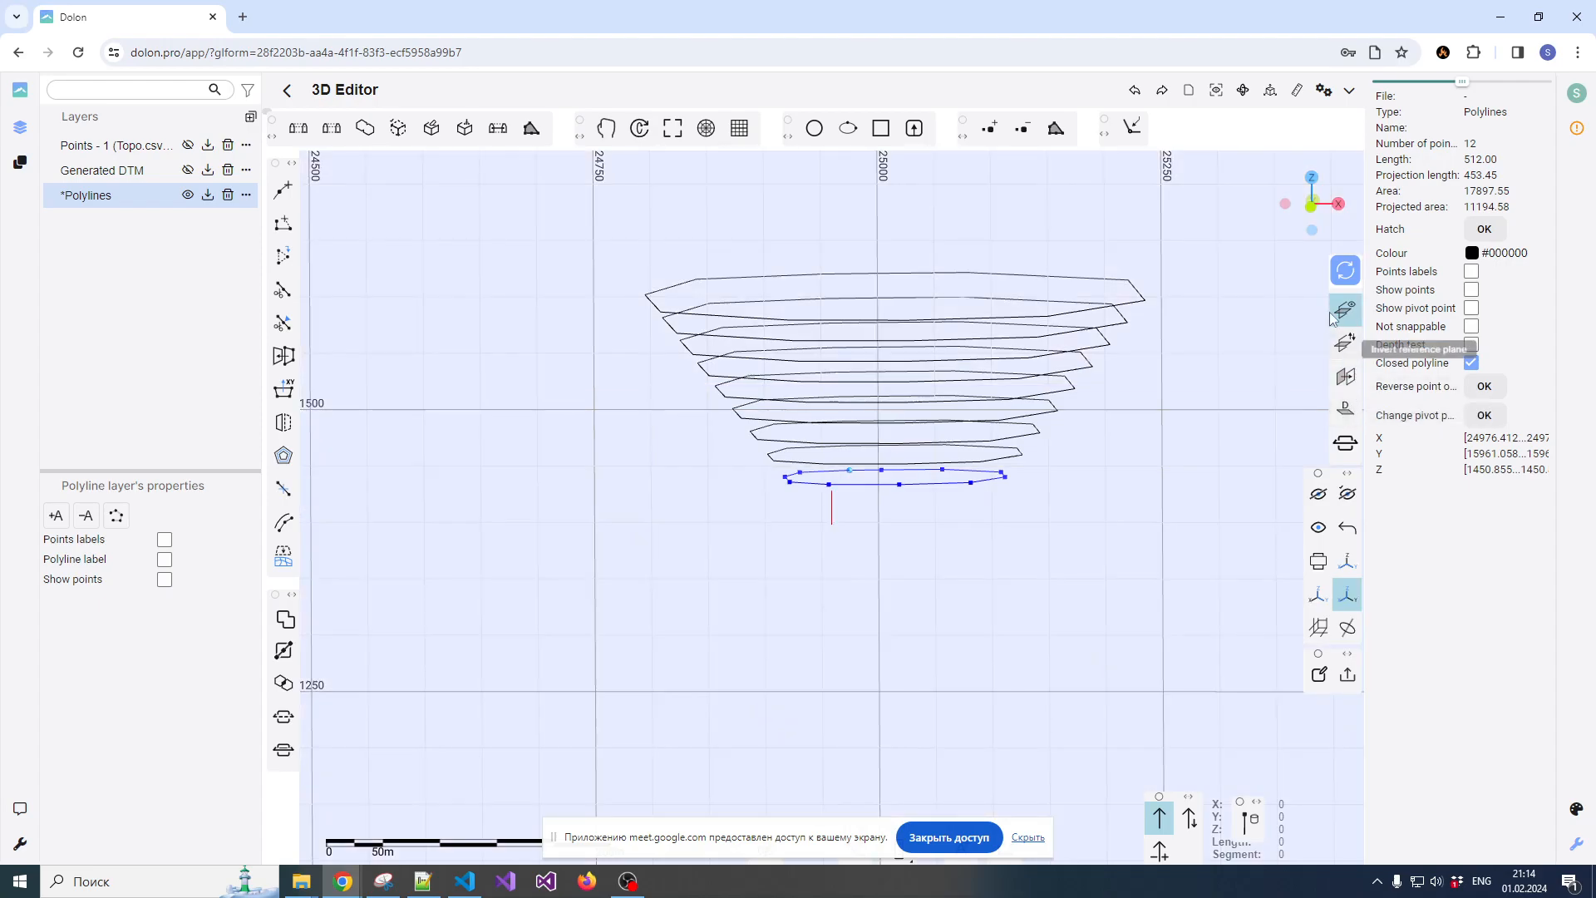
pyautogui.click(1344, 311)
pyautogui.scroll(-3, 1127, 405)
pyautogui.moveTo(1111, 343); pyautogui.dragTo(956, 299)
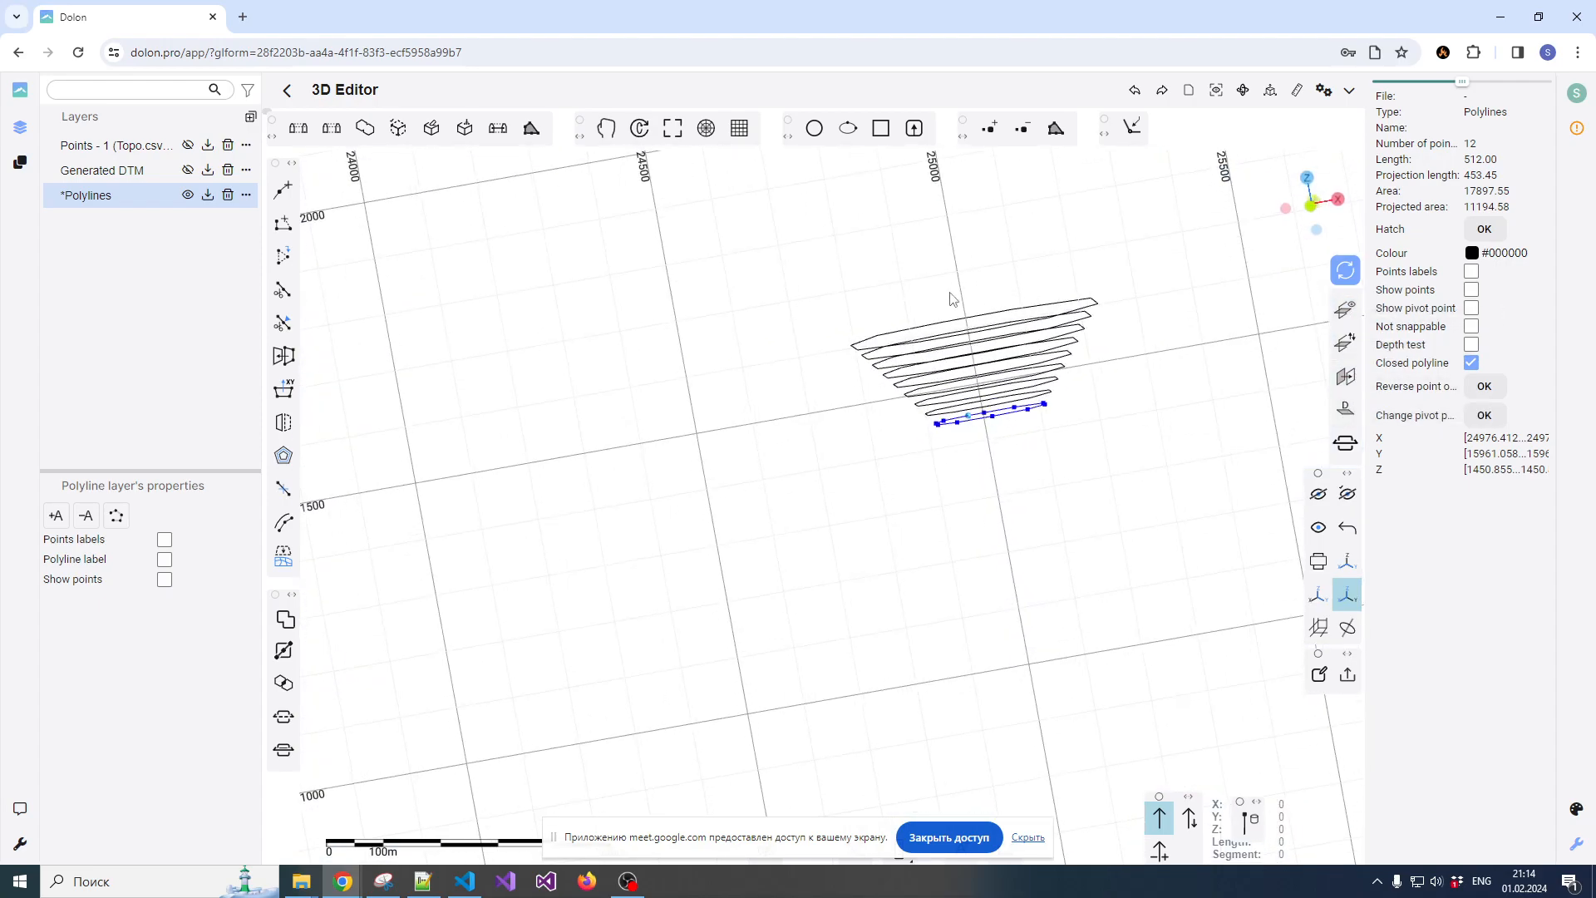
pyautogui.press('Escape')
pyautogui.moveTo(933, 523); pyautogui.dragTo(1206, 535)
pyautogui.scroll(-3, 999, 462)
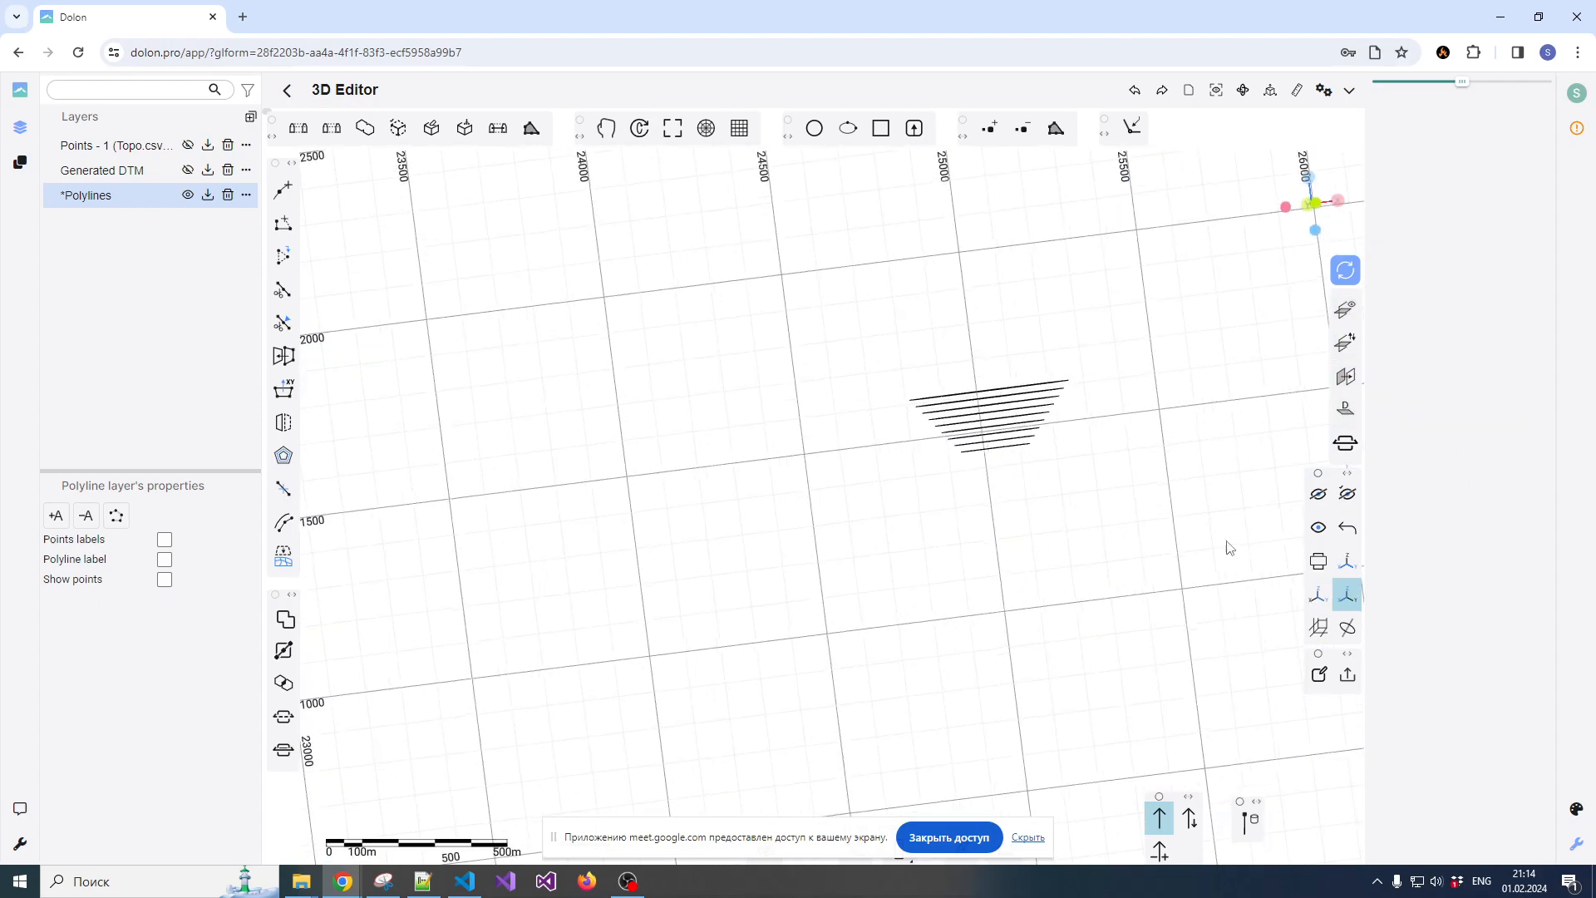
pyautogui.click(1348, 595)
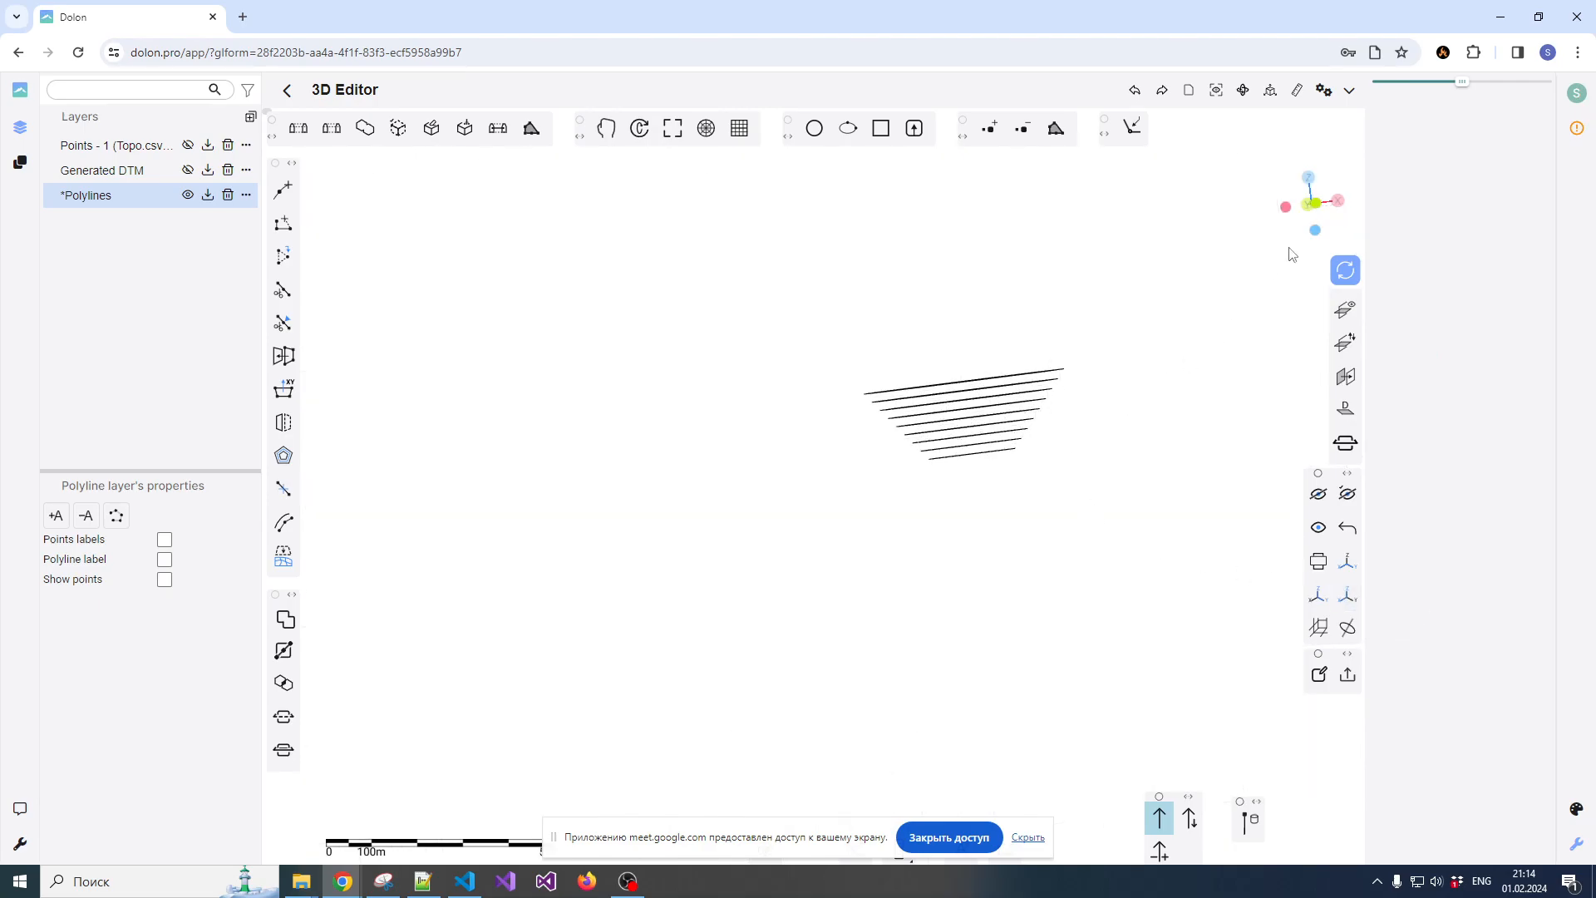
pyautogui.click(1216, 90)
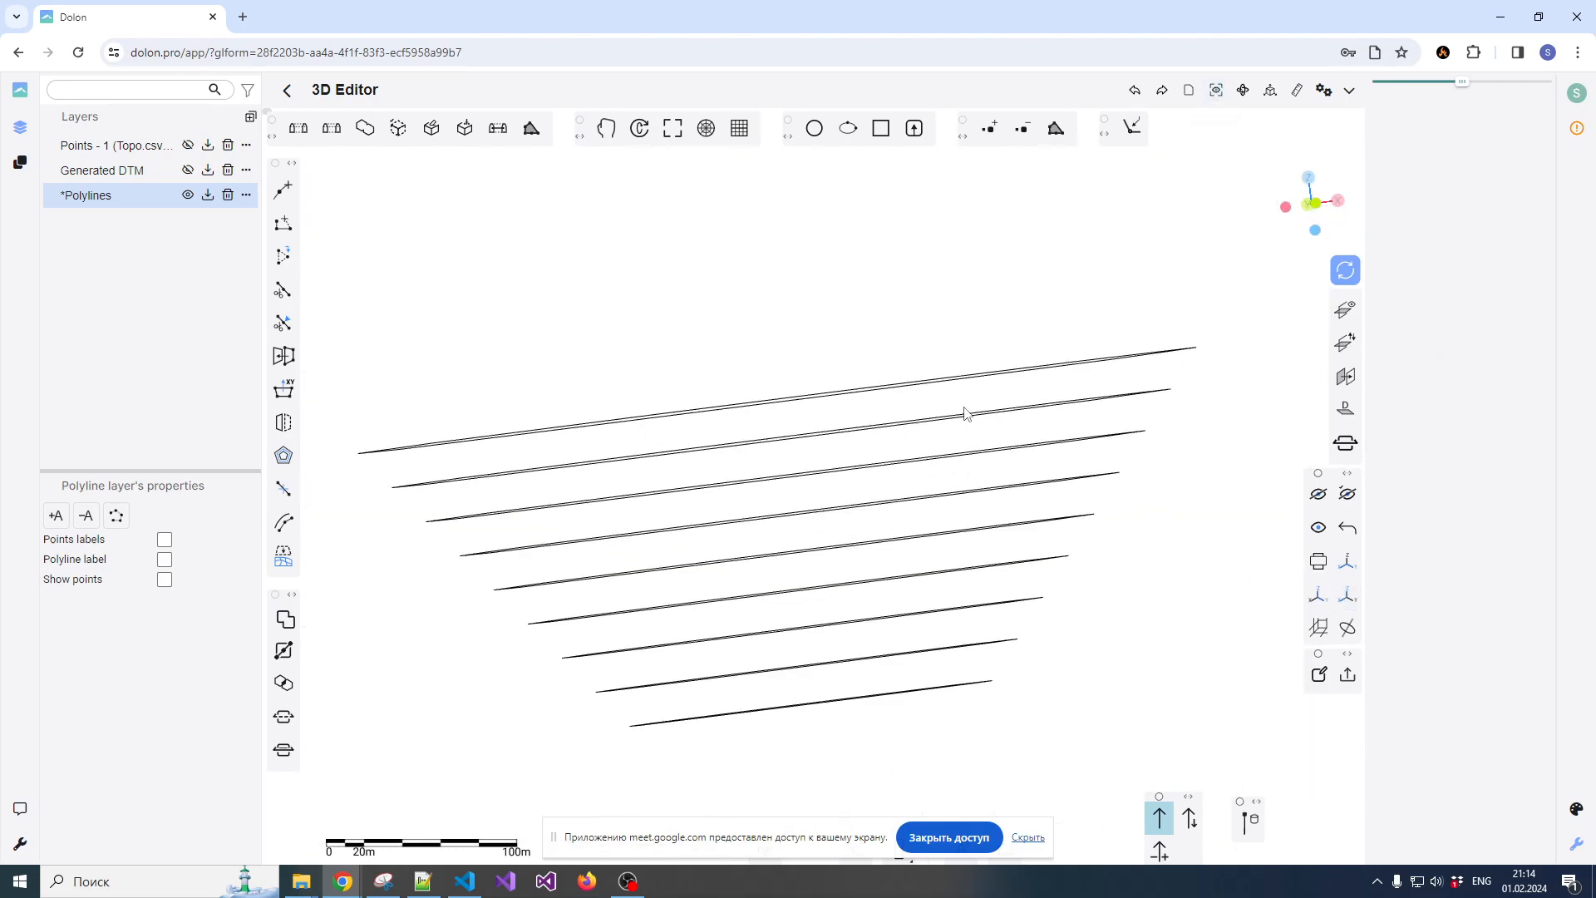
# Select all nine stacked polylines and build a surface from the 3D contours
pyautogui.scroll(-2, 964, 414)
pyautogui.moveTo(912, 406); pyautogui.dragTo(977, 416)
pyautogui.moveTo(542, 324); pyautogui.dragTo(1205, 643)
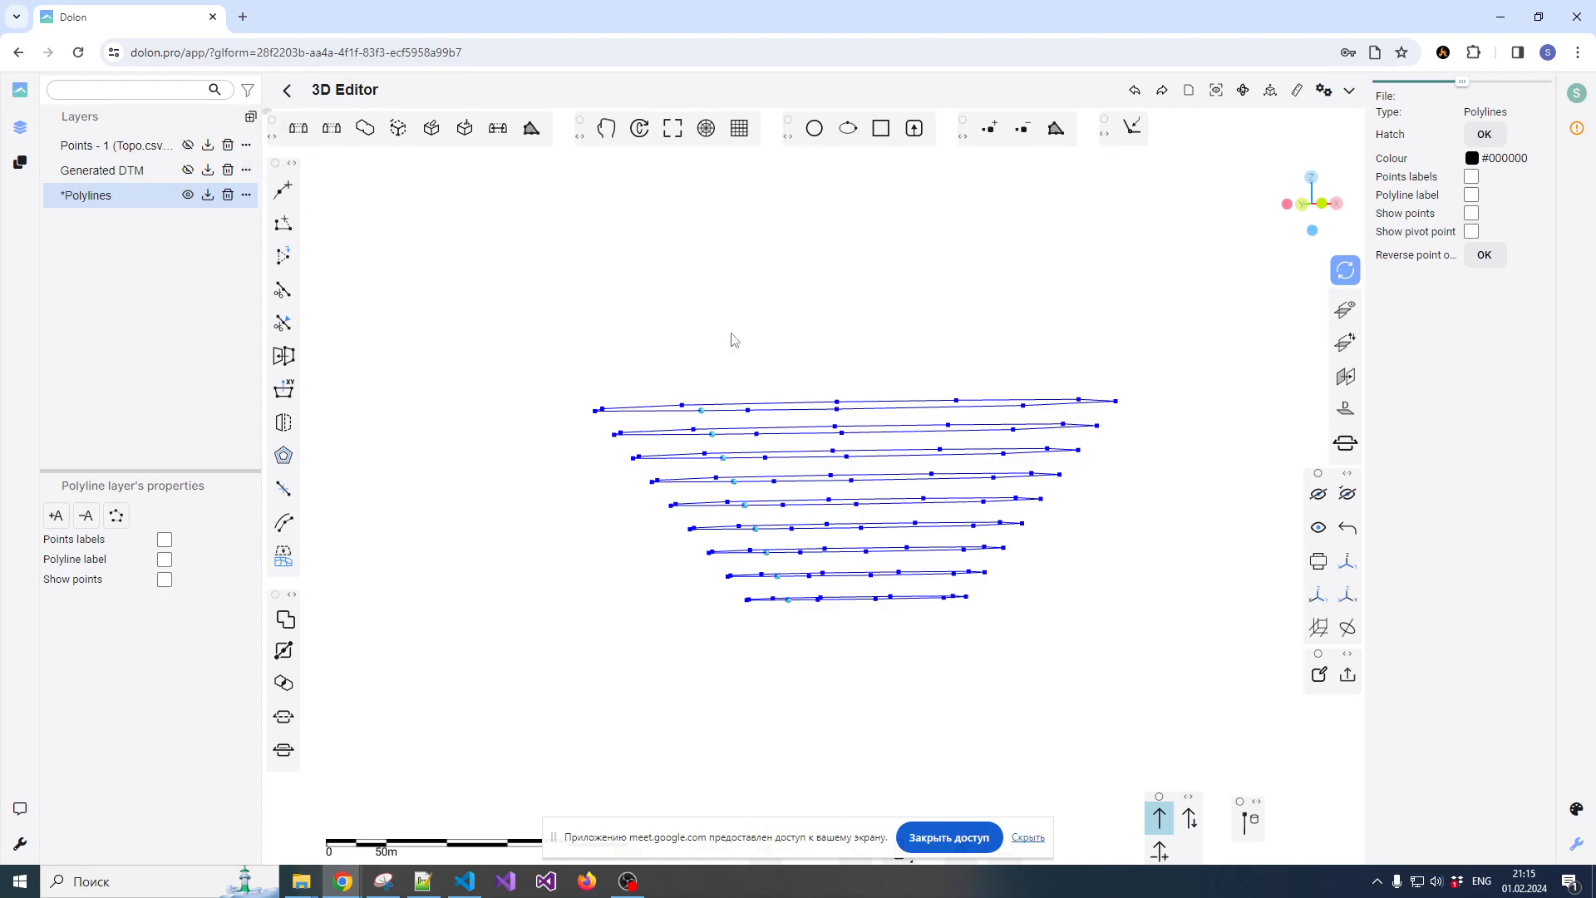
pyautogui.click(298, 130)
pyautogui.moveTo(852, 253); pyautogui.dragTo(877, 536)
# Close the pit floor by triangulating the bottom polyline with the Minimum area method
pyautogui.scroll(3, 877, 537)
pyautogui.scroll(2, 877, 537)
pyautogui.click(840, 455)
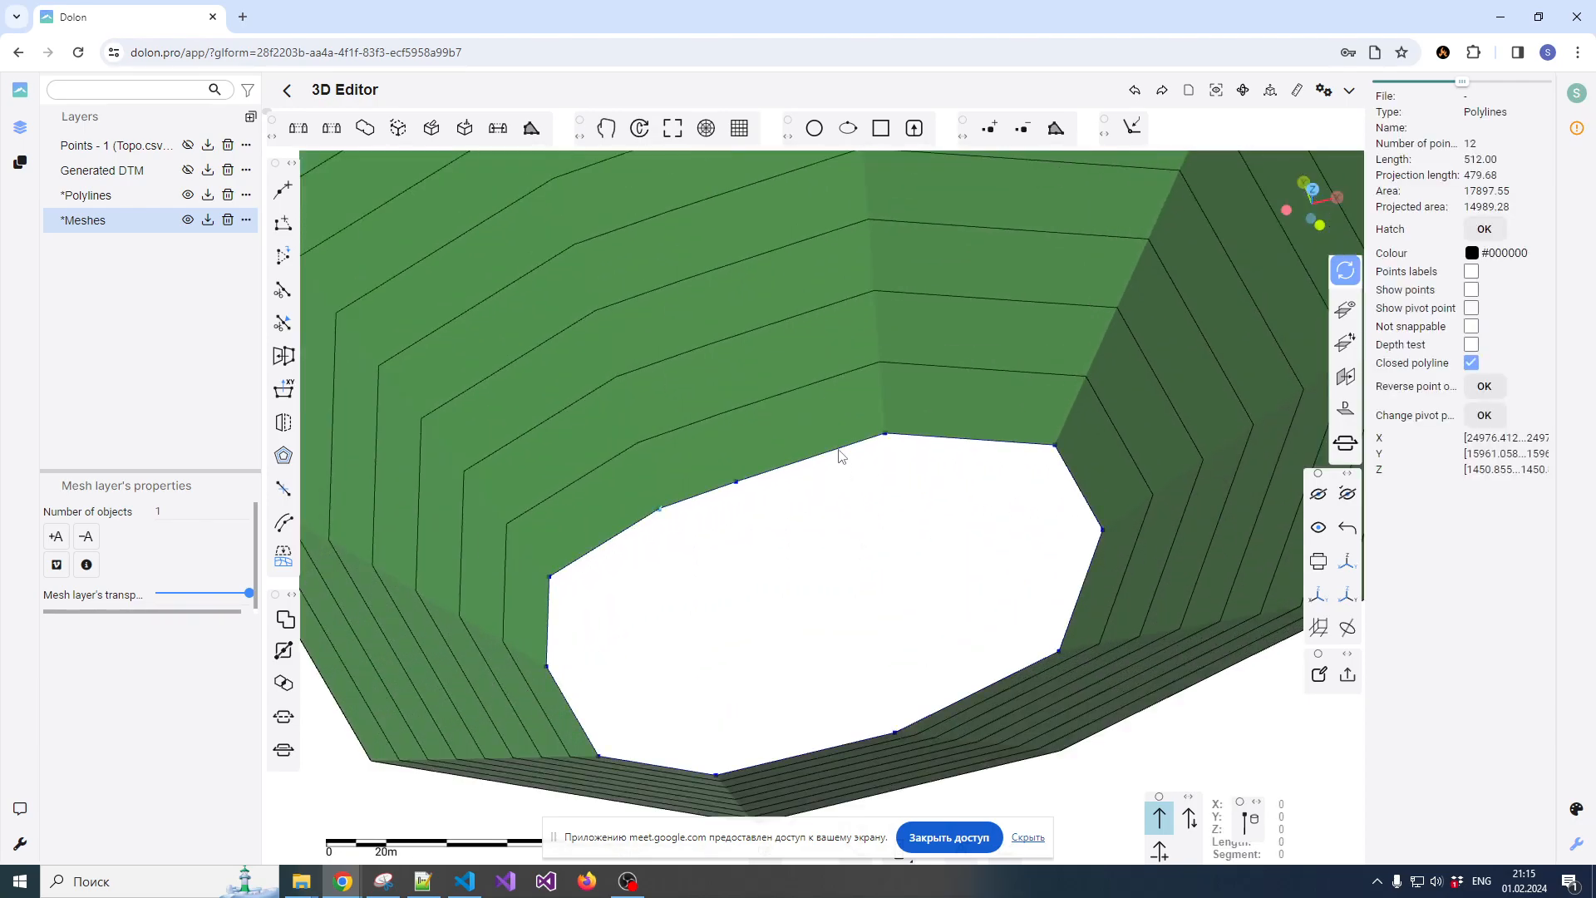
pyautogui.scroll(-3, 844, 497)
pyautogui.moveTo(848, 534); pyautogui.dragTo(870, 580)
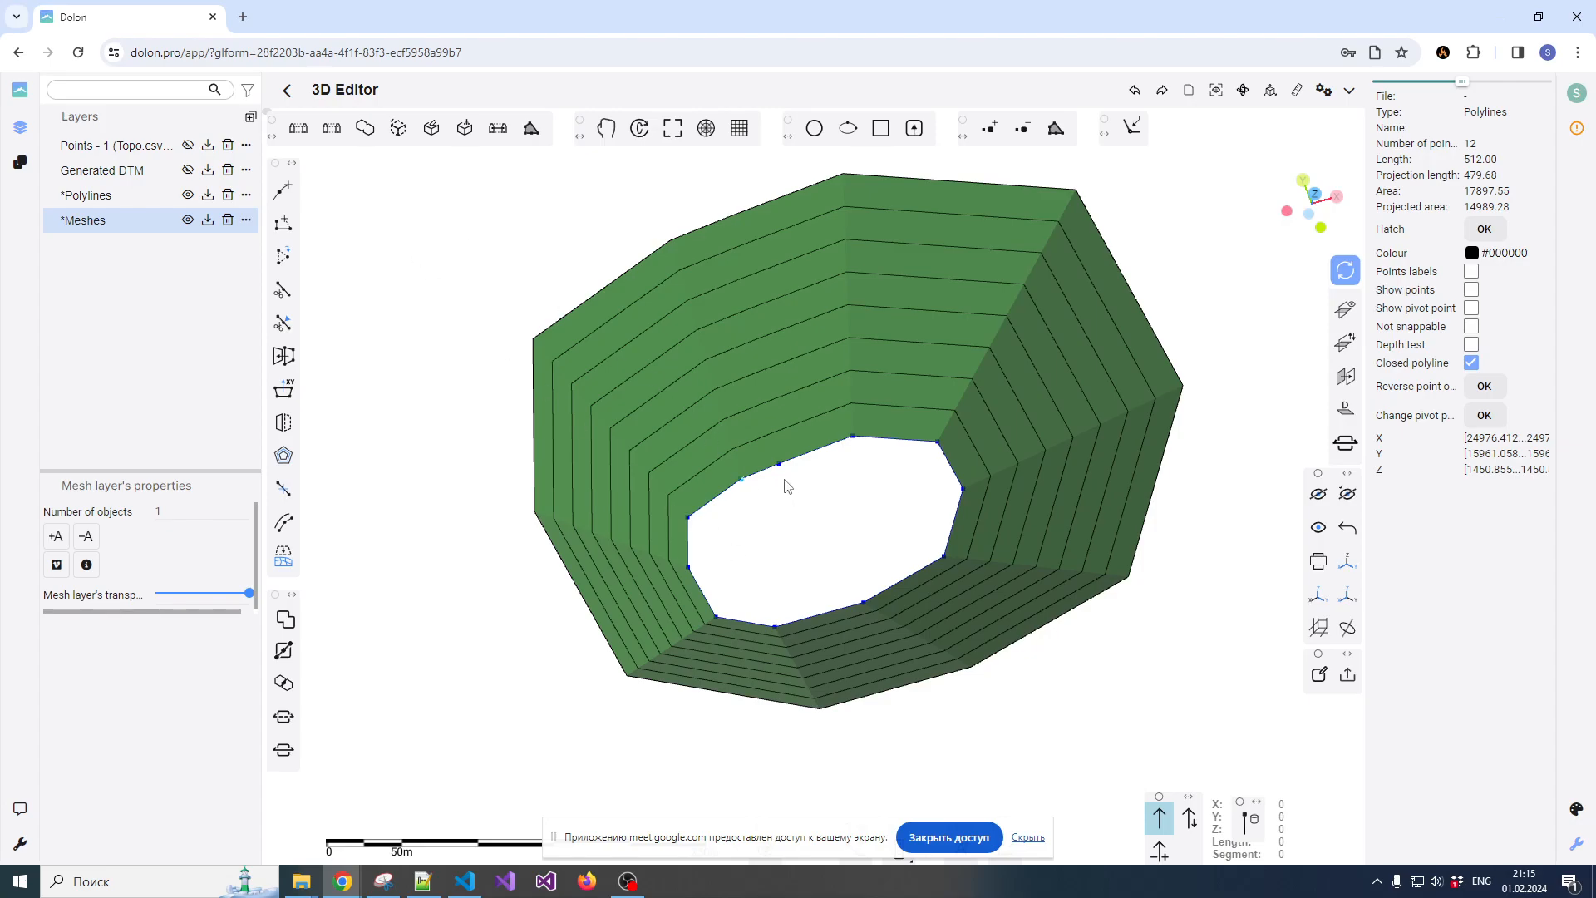
pyautogui.click(333, 137)
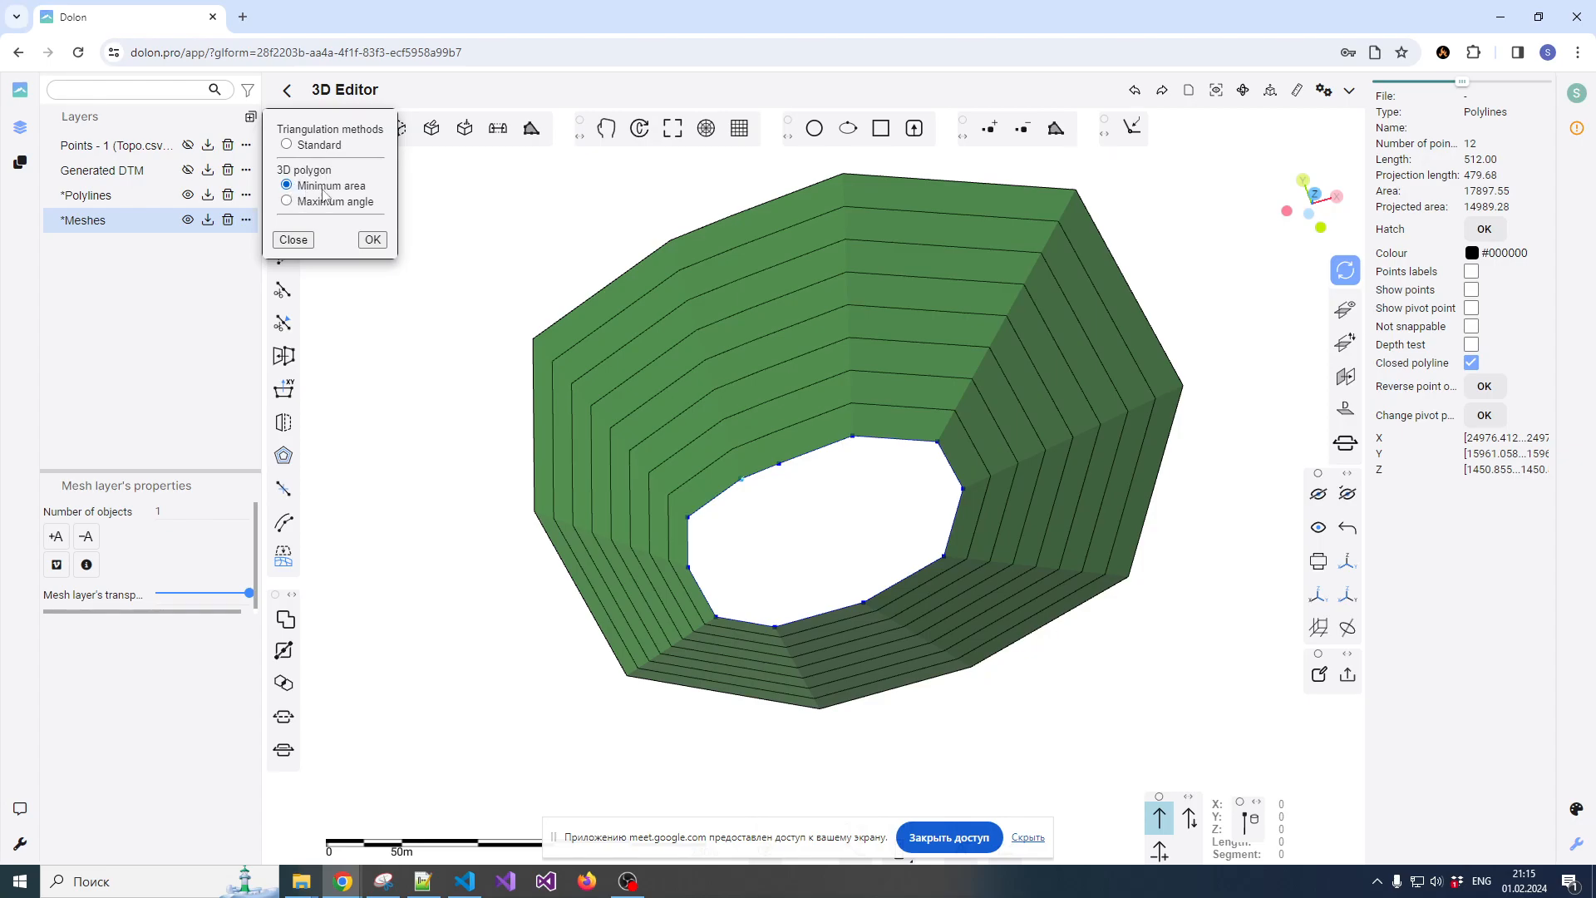
pyautogui.click(372, 240)
pyautogui.scroll(-1, 828, 549)
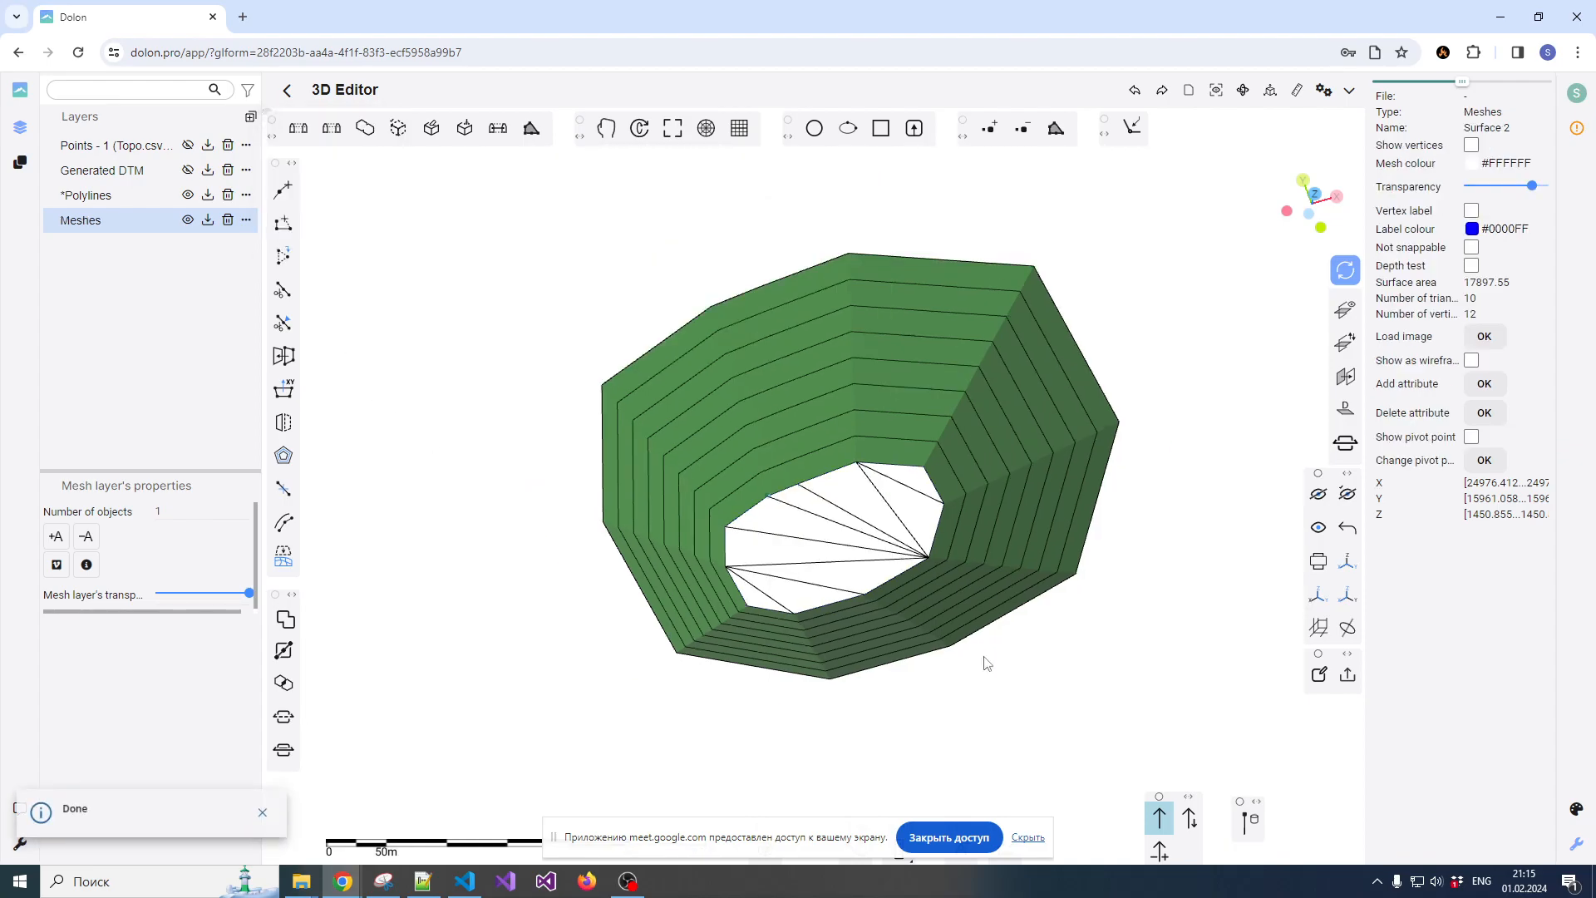
# Set the pit floor's mesh colour to #B09696 and clear the selection
pyautogui.click(1058, 685)
pyautogui.scroll(3, 863, 548)
pyautogui.moveTo(854, 581); pyautogui.dragTo(786, 624)
pyautogui.click(854, 529)
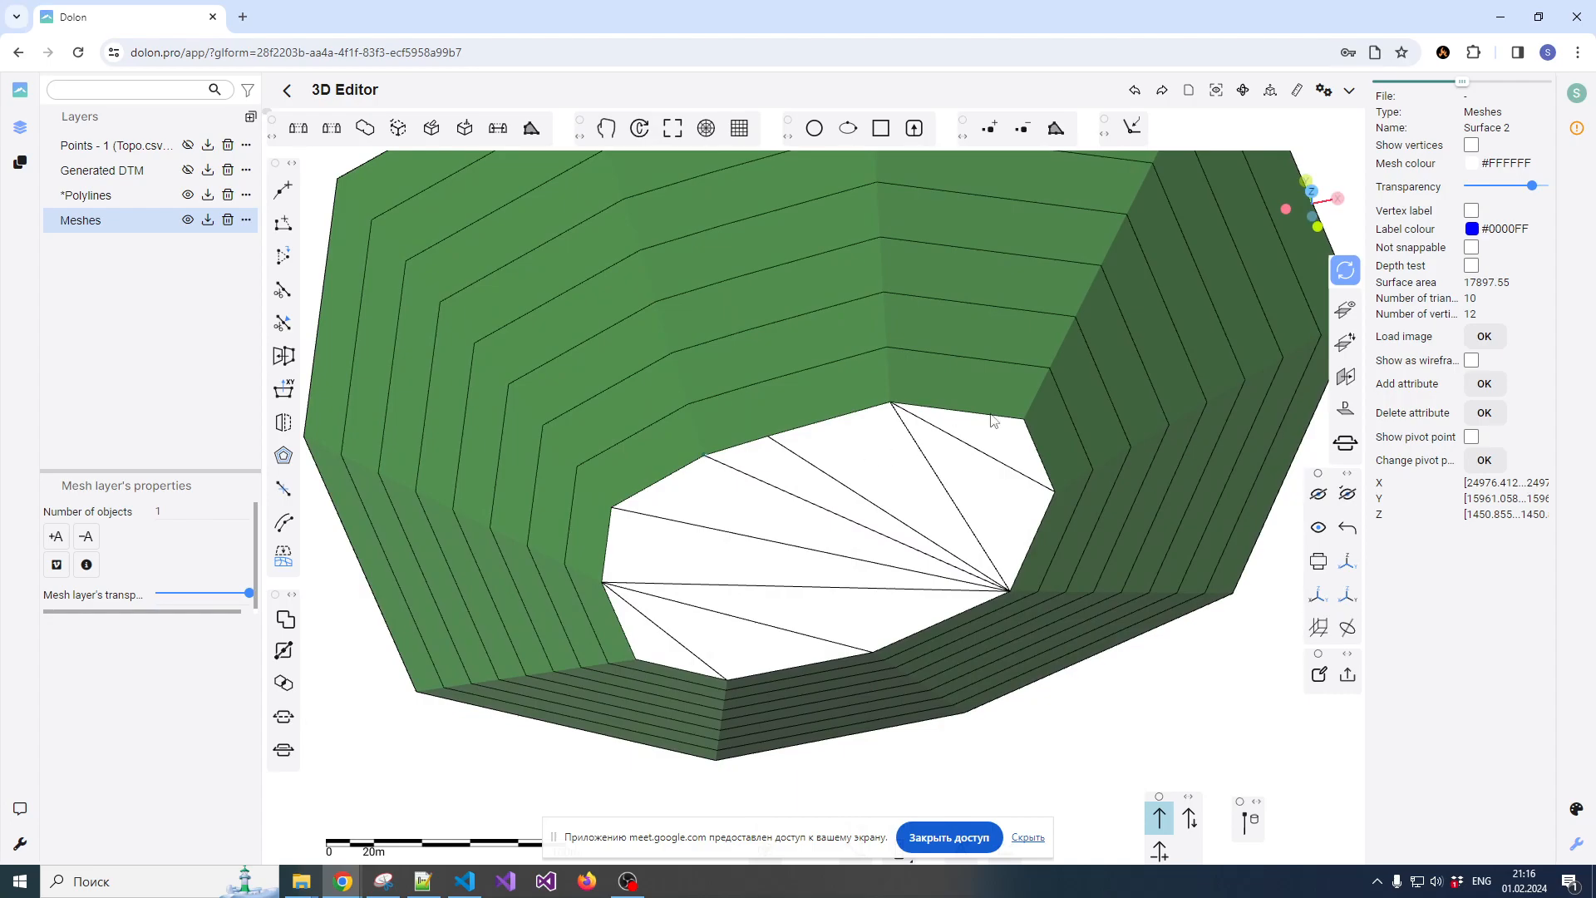
pyautogui.click(1471, 163)
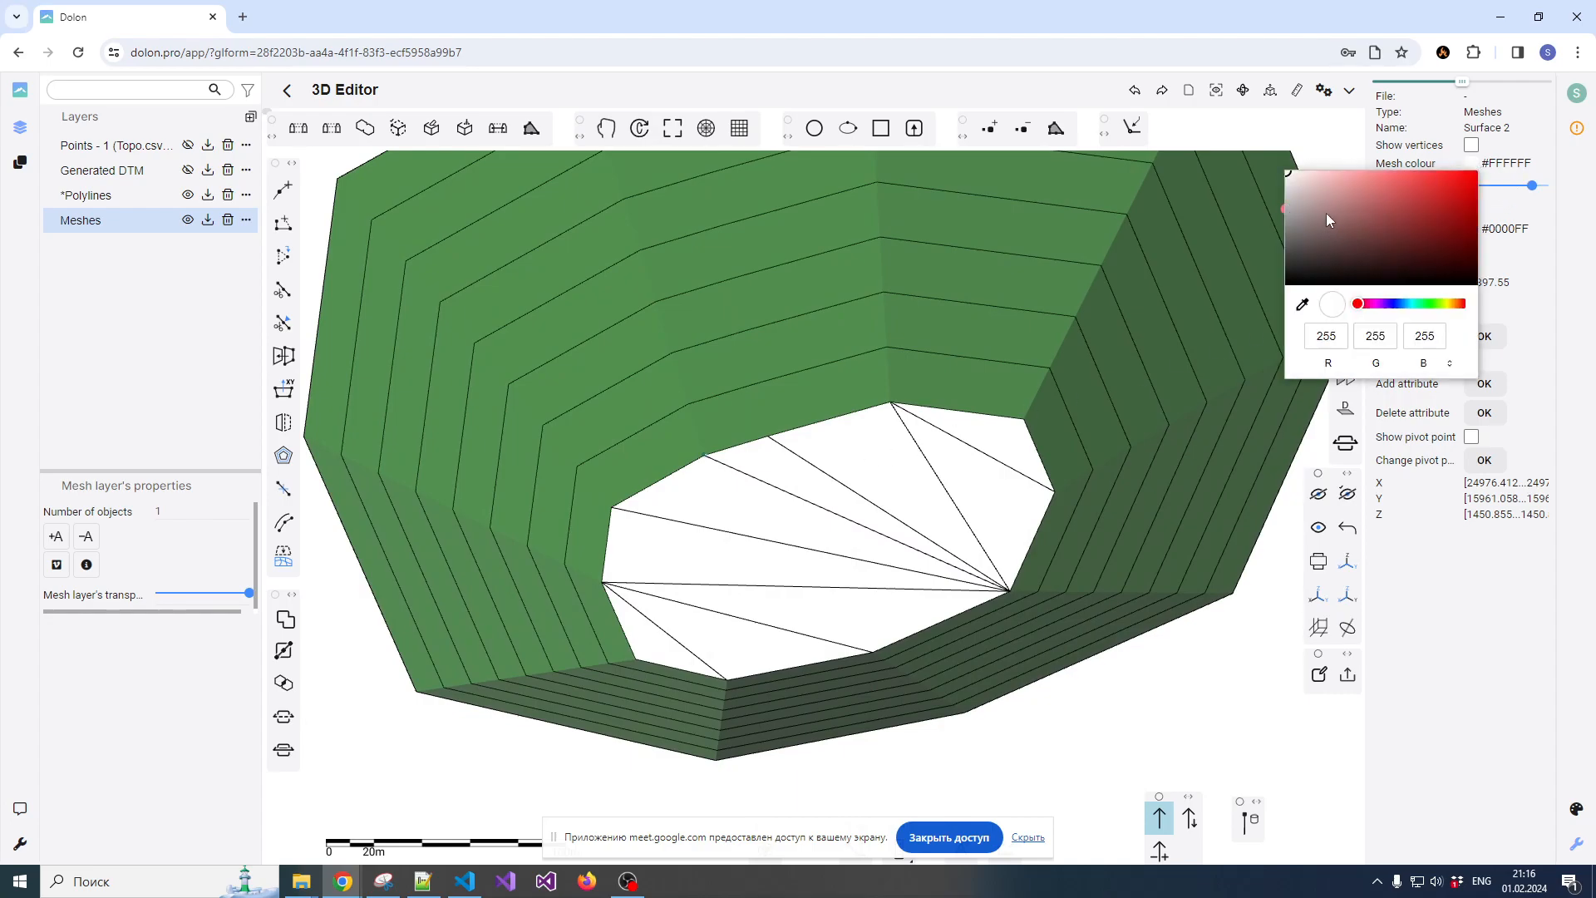
pyautogui.click(1316, 206)
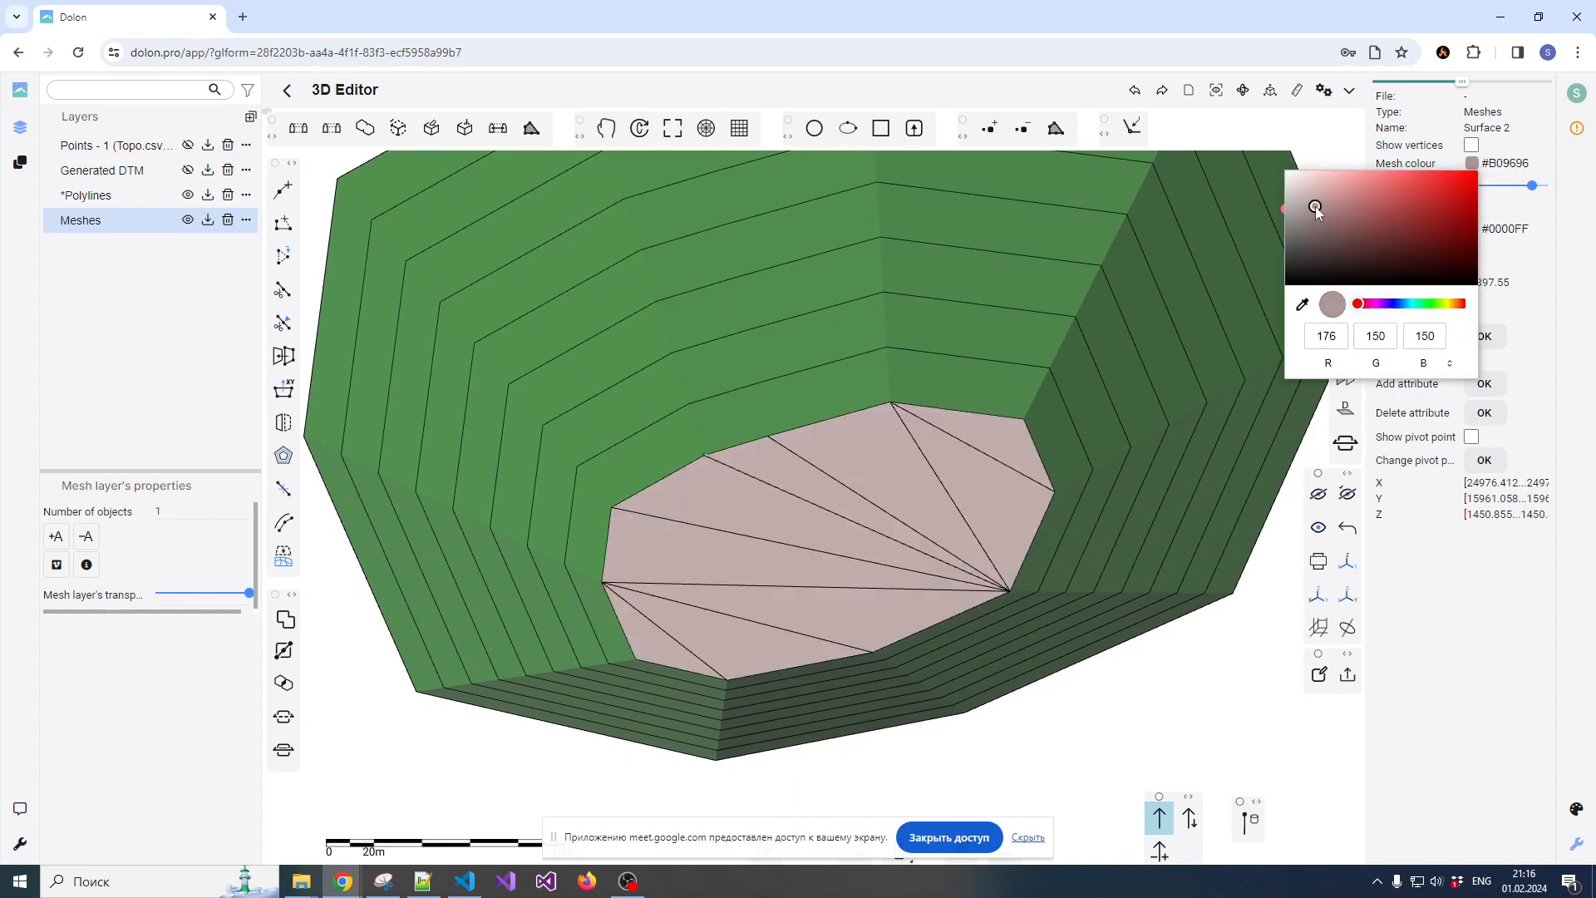
pyautogui.scroll(-5, 860, 457)
pyautogui.rightClick(855, 487)
pyautogui.click(771, 627)
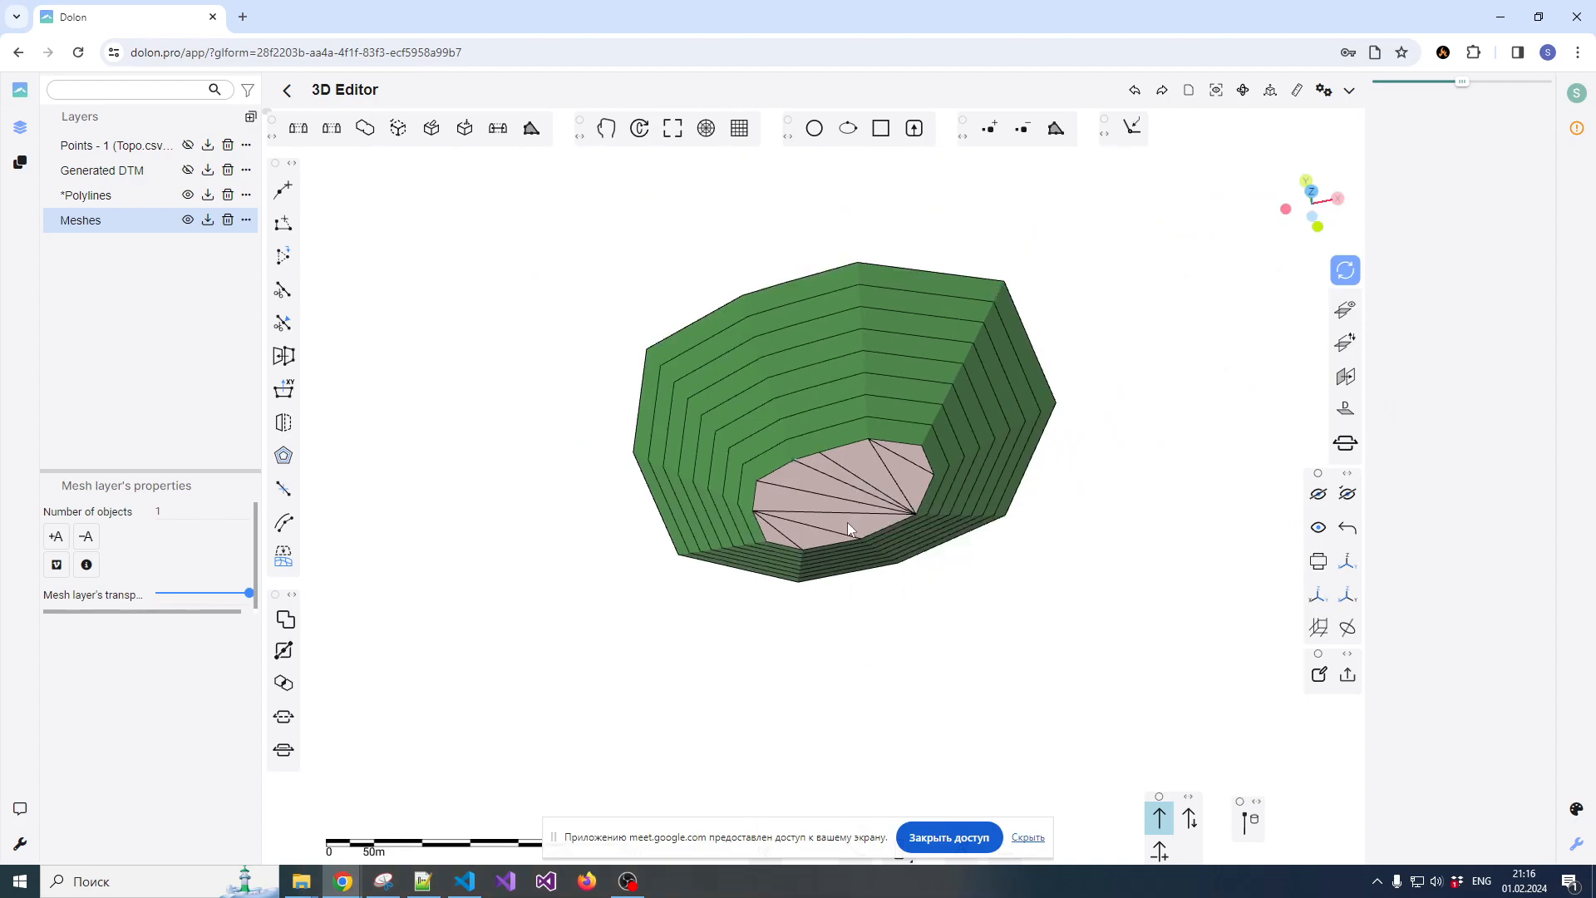
# Inspect the pit floor and pit wall meshes as separate objects, then clear the selection
pyautogui.scroll(4, 846, 525)
pyautogui.moveTo(819, 596); pyautogui.dragTo(848, 547)
pyautogui.click(826, 392)
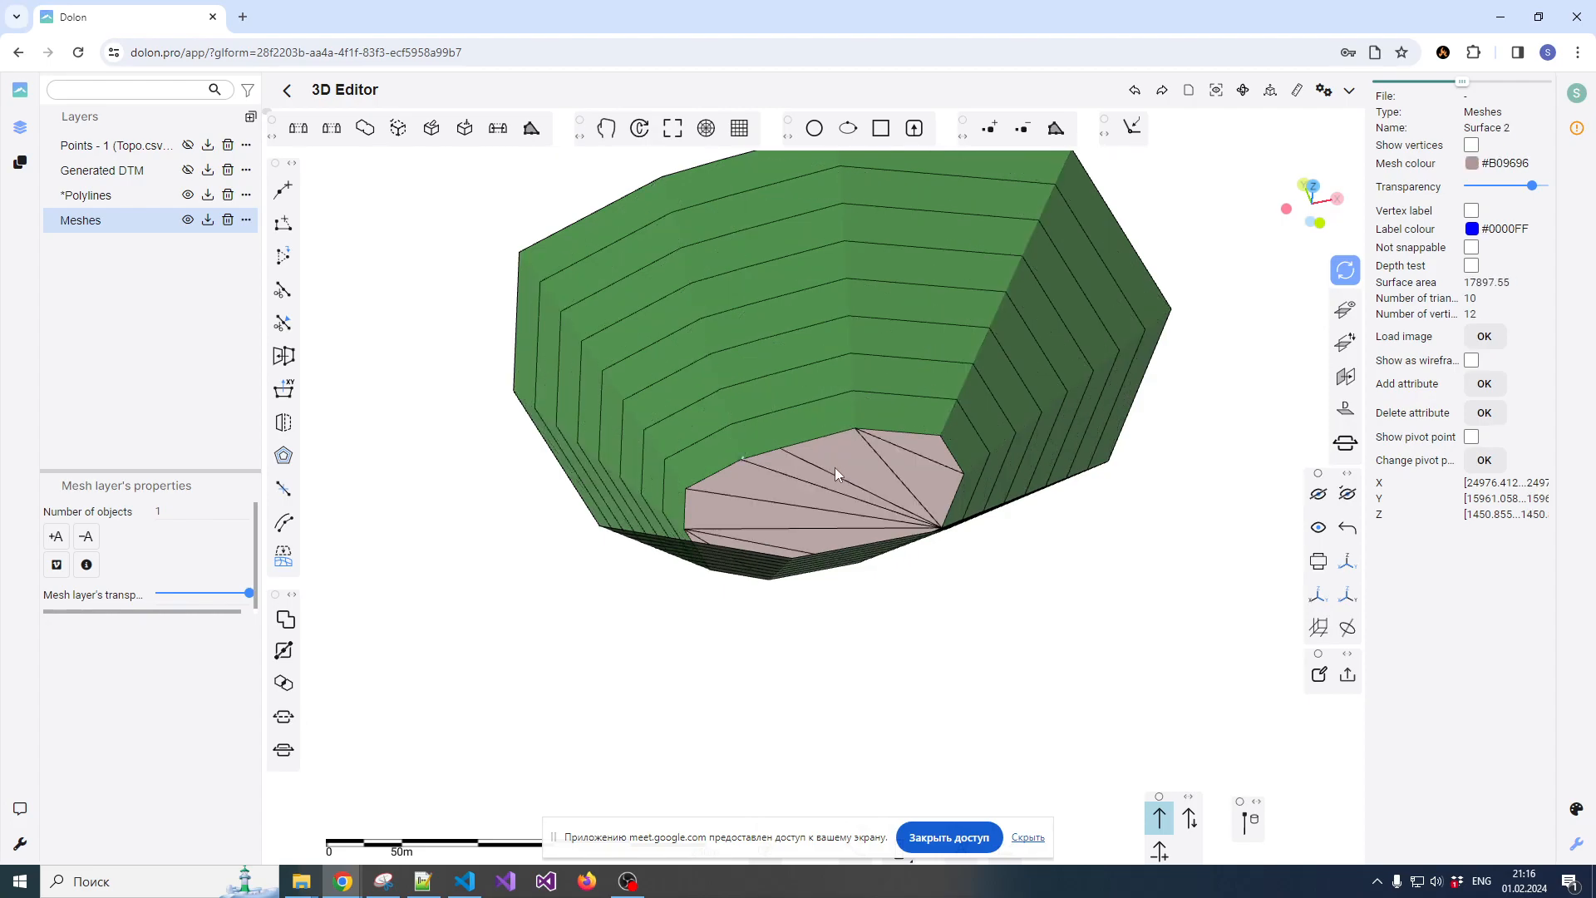
pyautogui.moveTo(862, 452)
pyautogui.mouseDown()
pyautogui.moveTo(863, 518)
pyautogui.moveTo(875, 459)
pyautogui.moveTo(841, 412)
pyautogui.mouseUp()
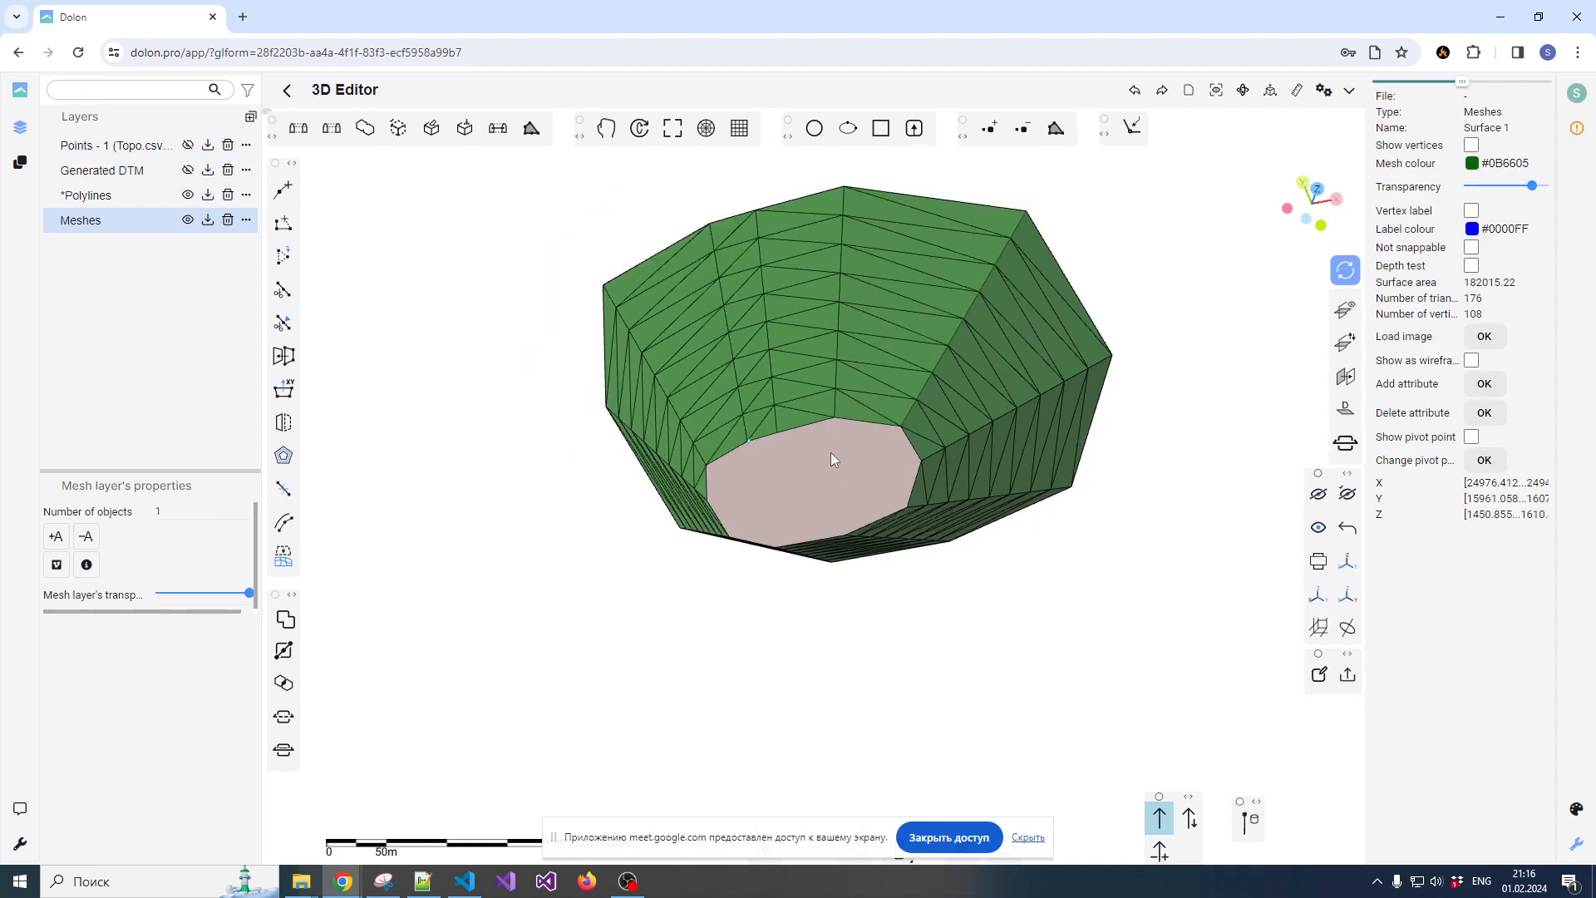
pyautogui.scroll(3, 831, 458)
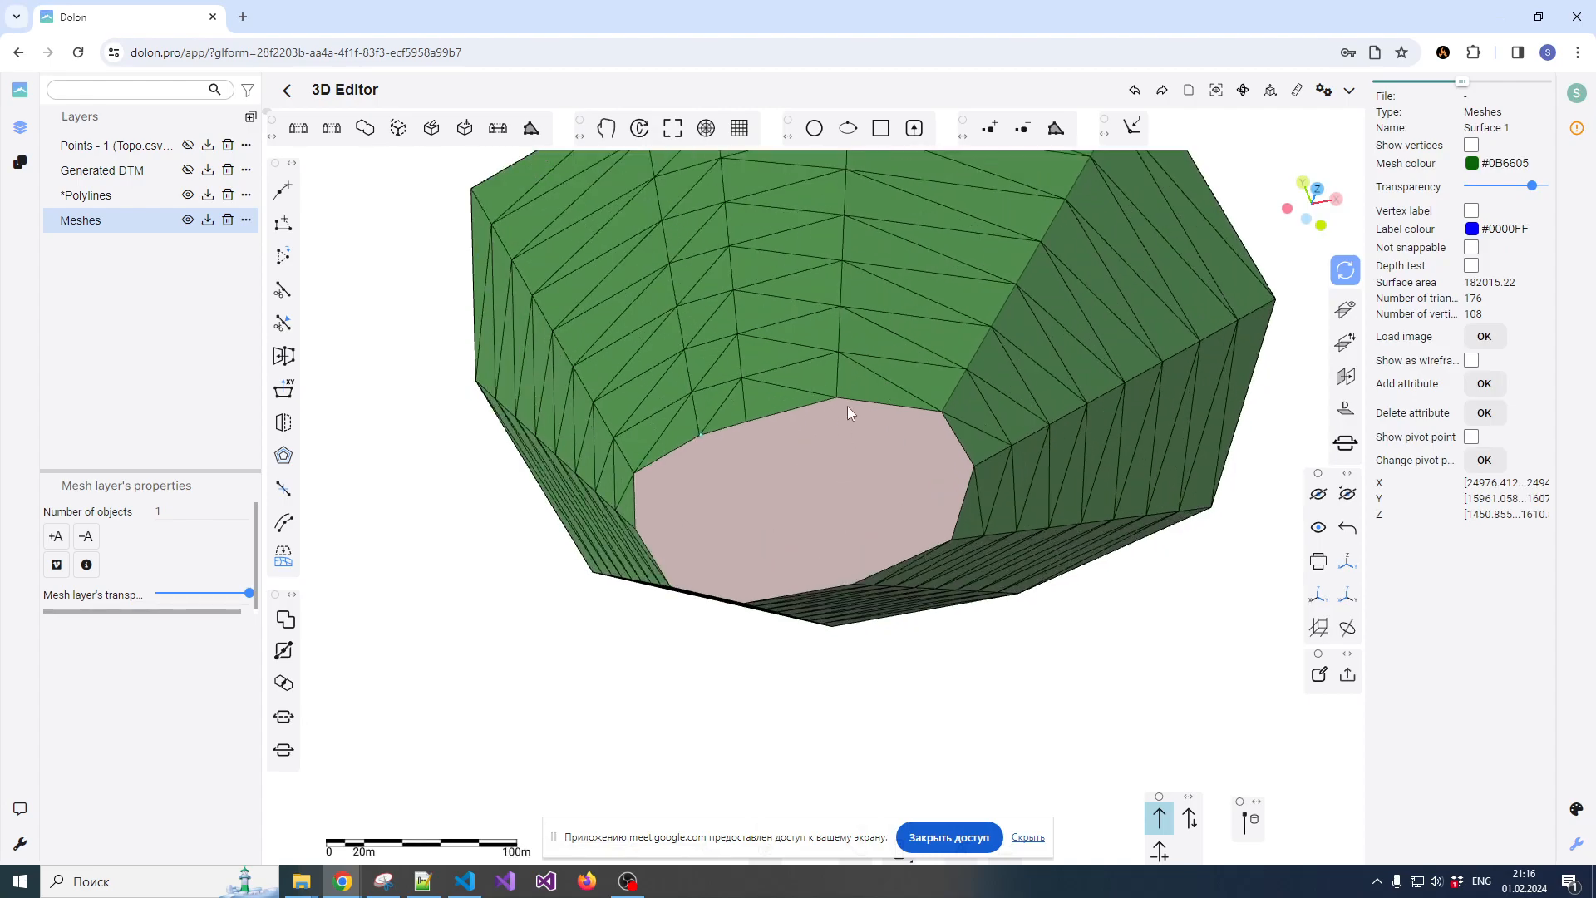
pyautogui.click(825, 461)
pyautogui.click(391, 512)
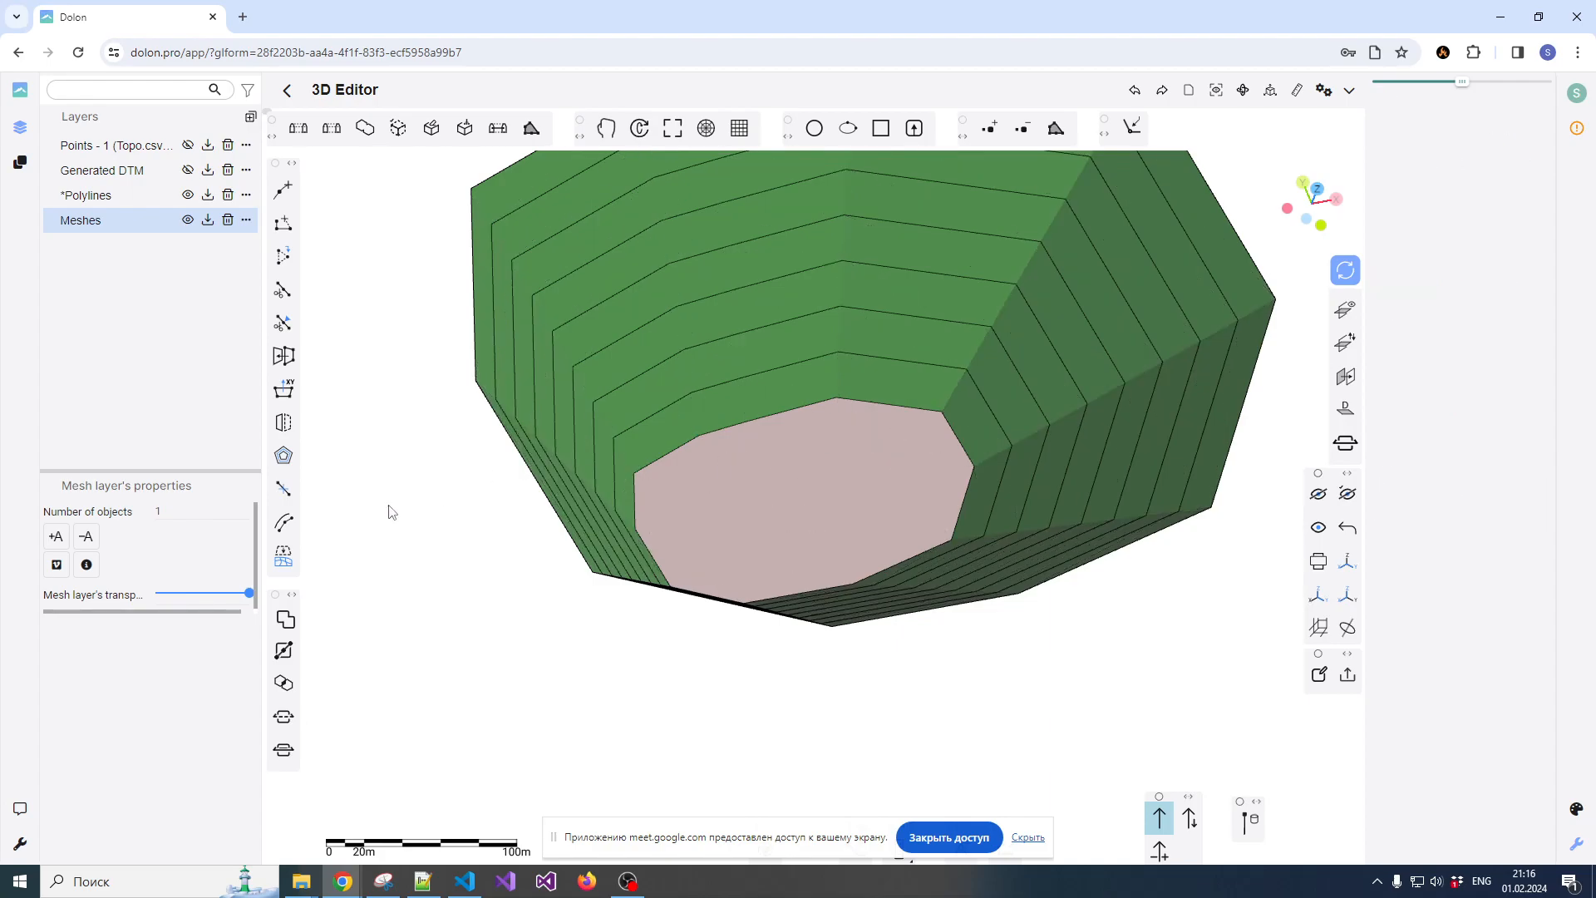
# Select the pit wall and pit floor meshes and merge them into one mesh
pyautogui.click(728, 425)
pyautogui.click(805, 445)
pyautogui.scroll(-2, 790, 453)
pyautogui.moveTo(785, 457); pyautogui.dragTo(784, 445)
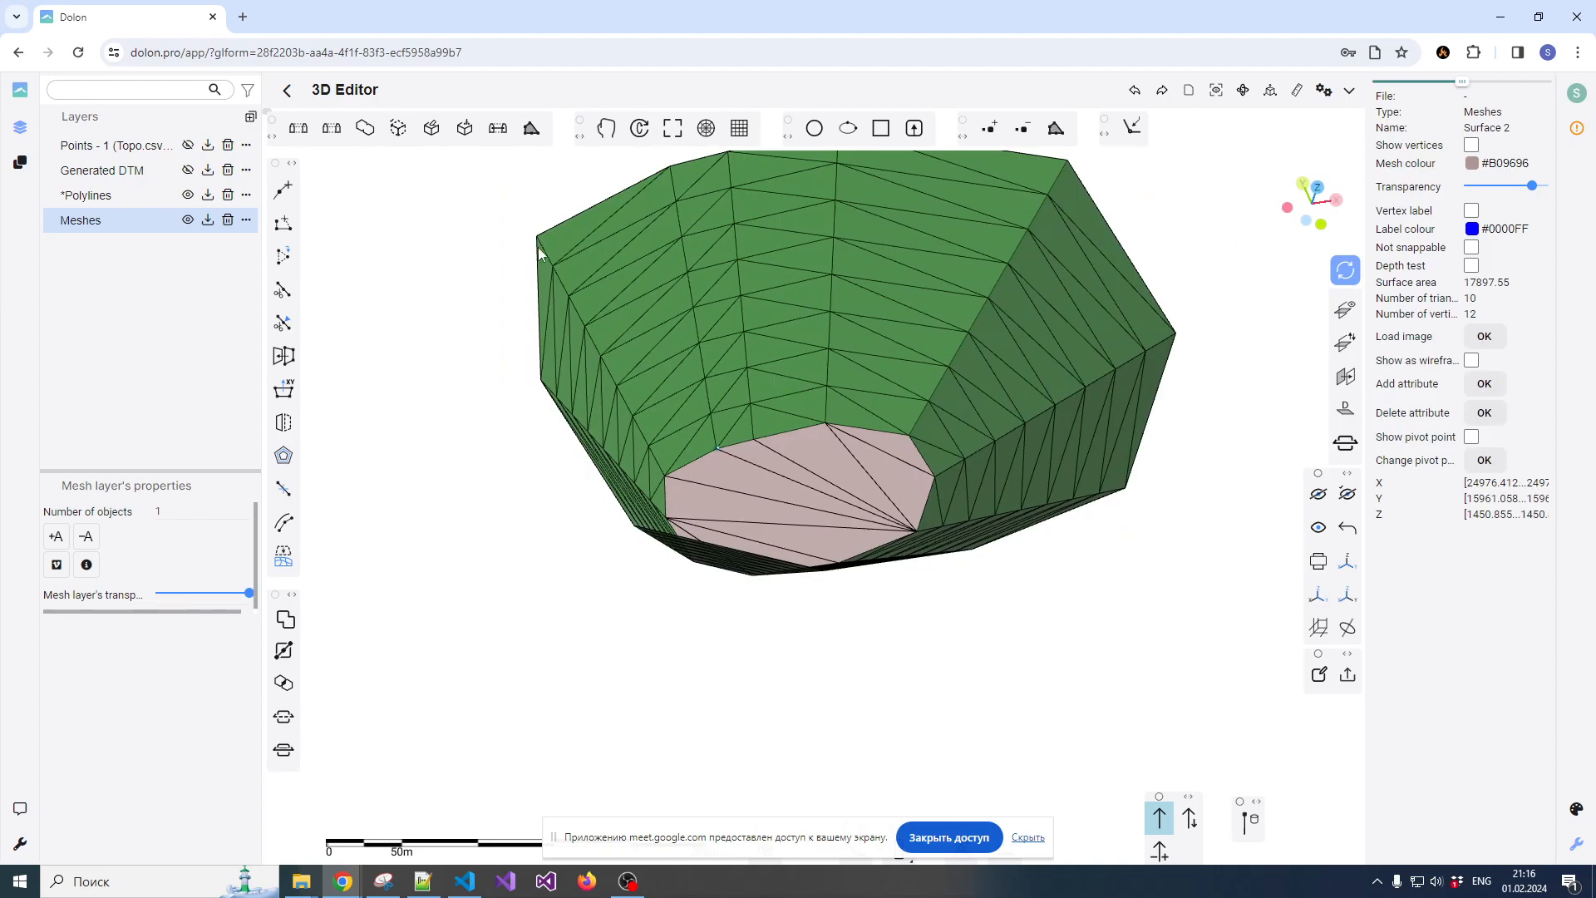
pyautogui.click(367, 128)
pyautogui.moveTo(779, 326); pyautogui.dragTo(533, 465)
# Show the Generated DTM layer and make its terrain mesh about two-thirds opaque
pyautogui.click(188, 169)
pyautogui.scroll(-5, 676, 362)
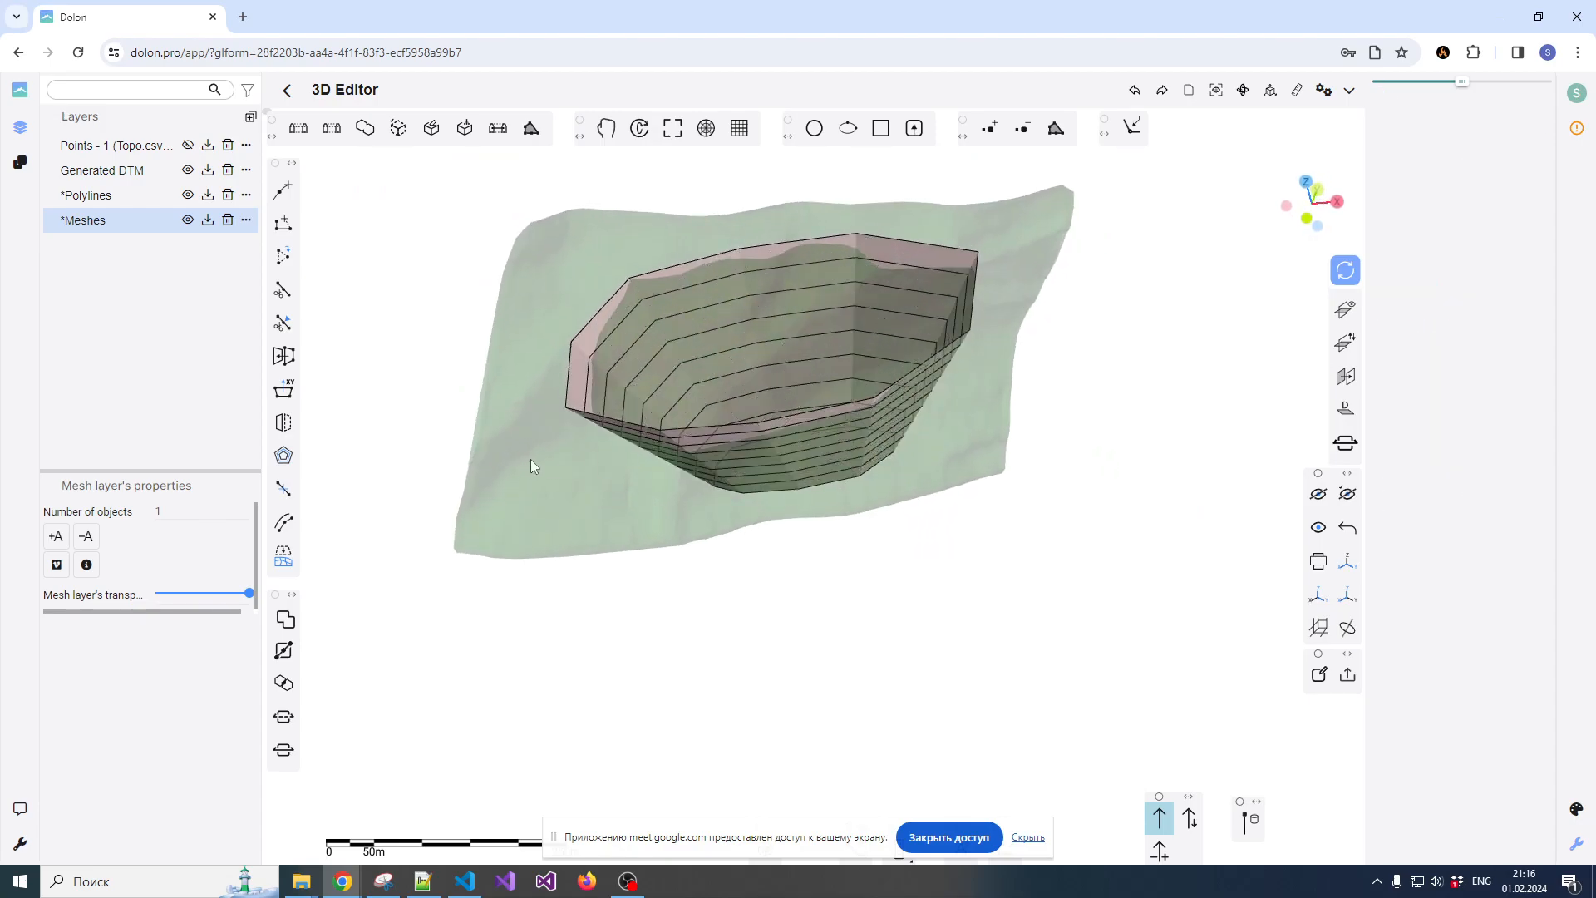
pyautogui.click(570, 554)
pyautogui.moveTo(1494, 186); pyautogui.dragTo(1521, 187)
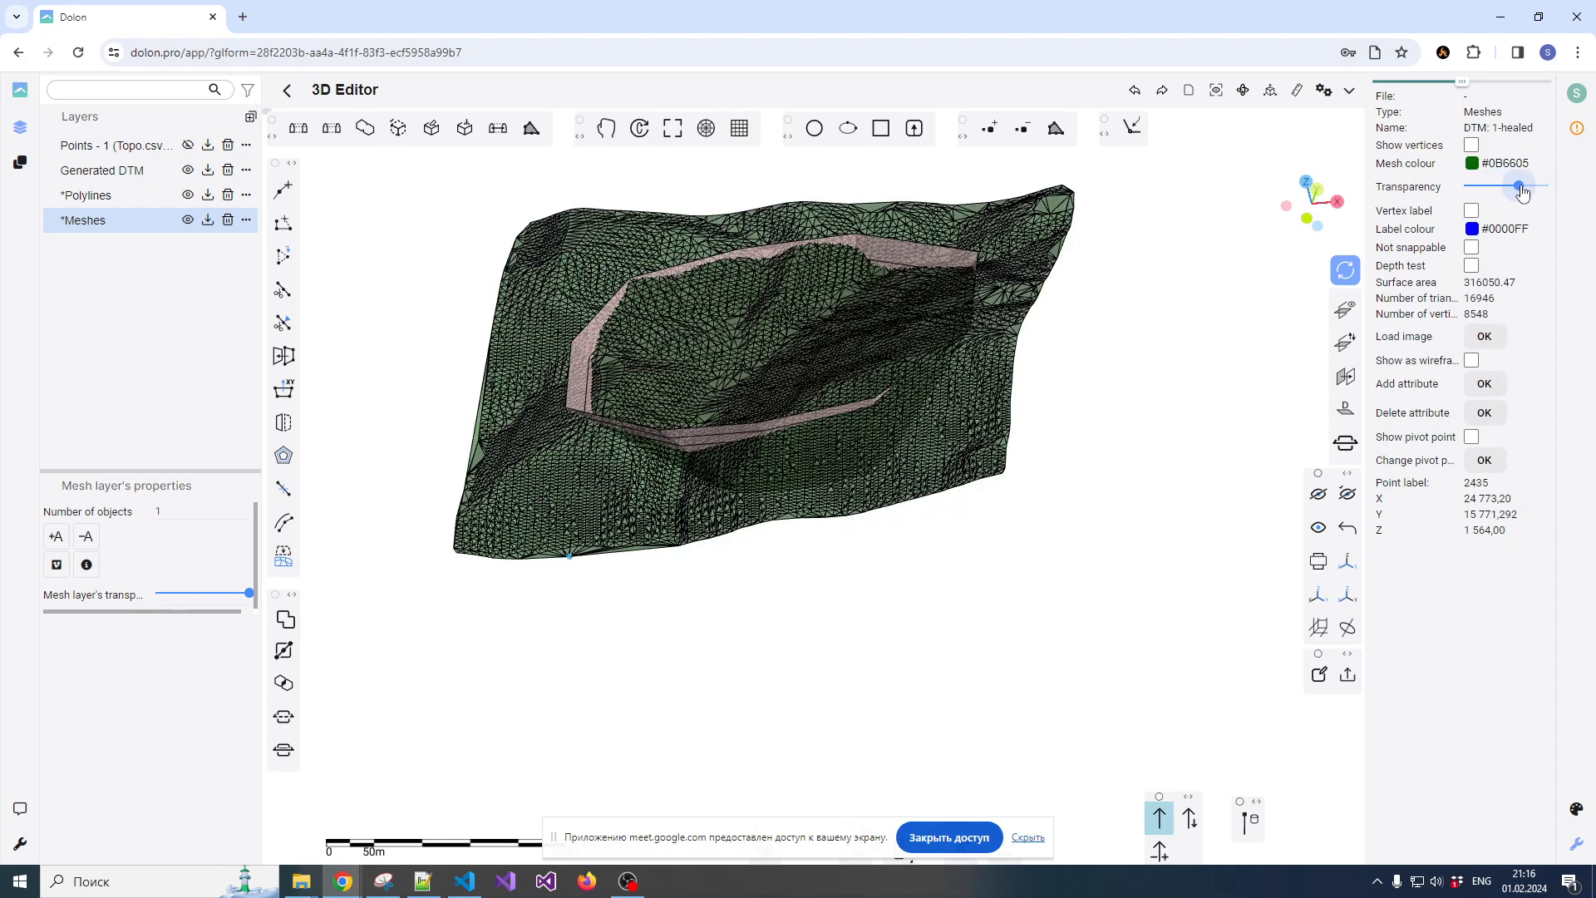
pyautogui.press('Escape')
# Examine the terrain and pit from the front, selecting the terrain mesh and then the merged pit mesh
pyautogui.moveTo(915, 432); pyautogui.dragTo(1008, 362)
pyautogui.click(1317, 213)
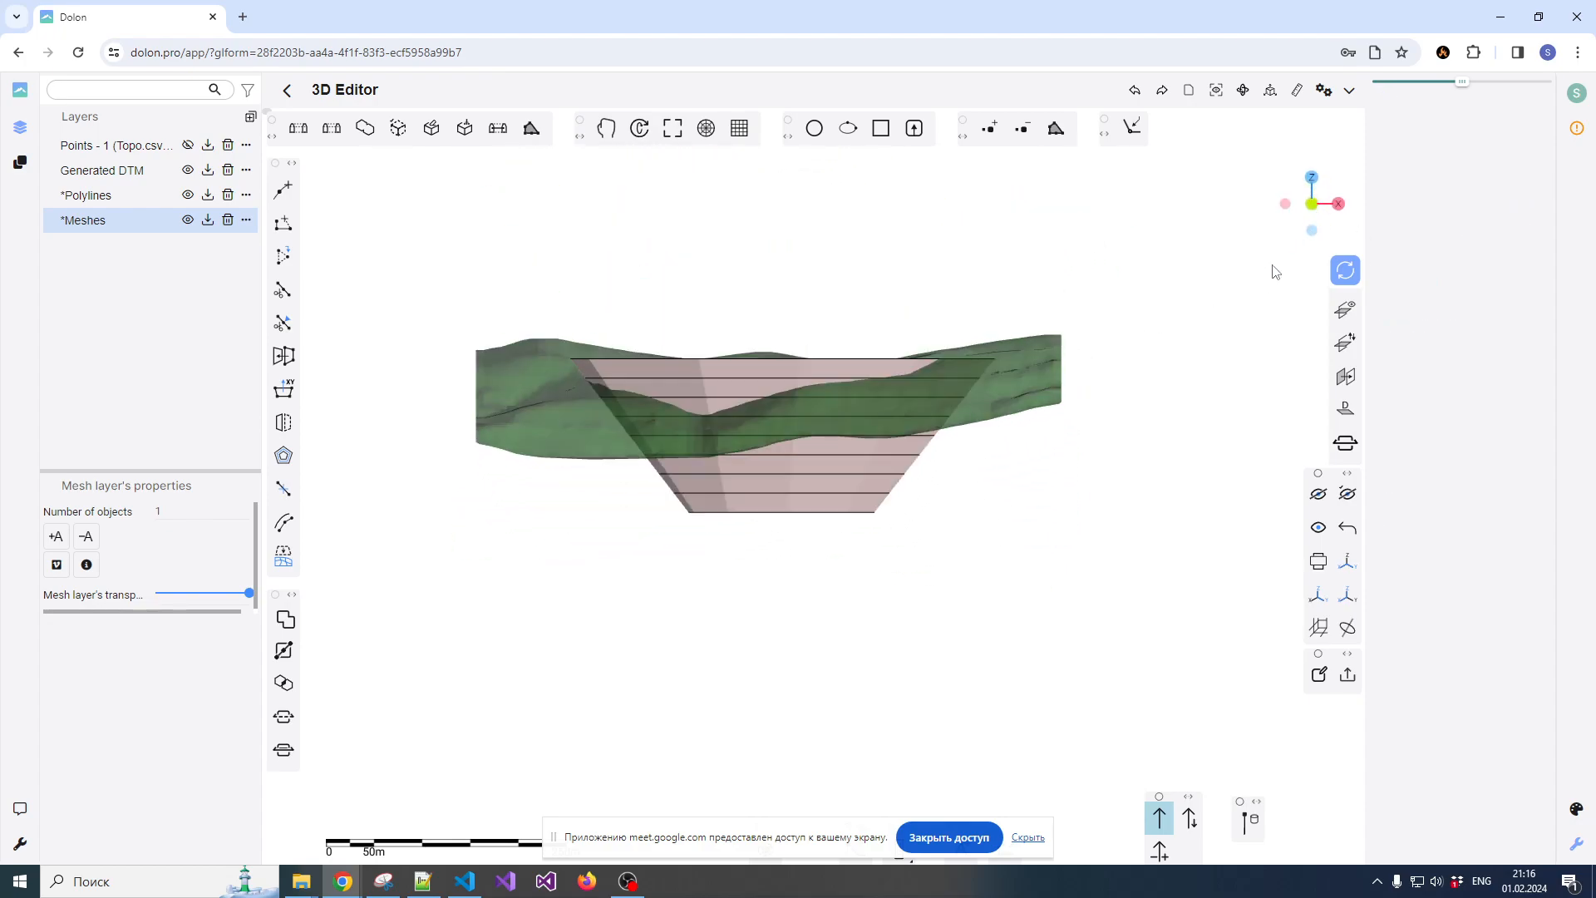
pyautogui.click(1032, 364)
pyautogui.scroll(-1, 1028, 330)
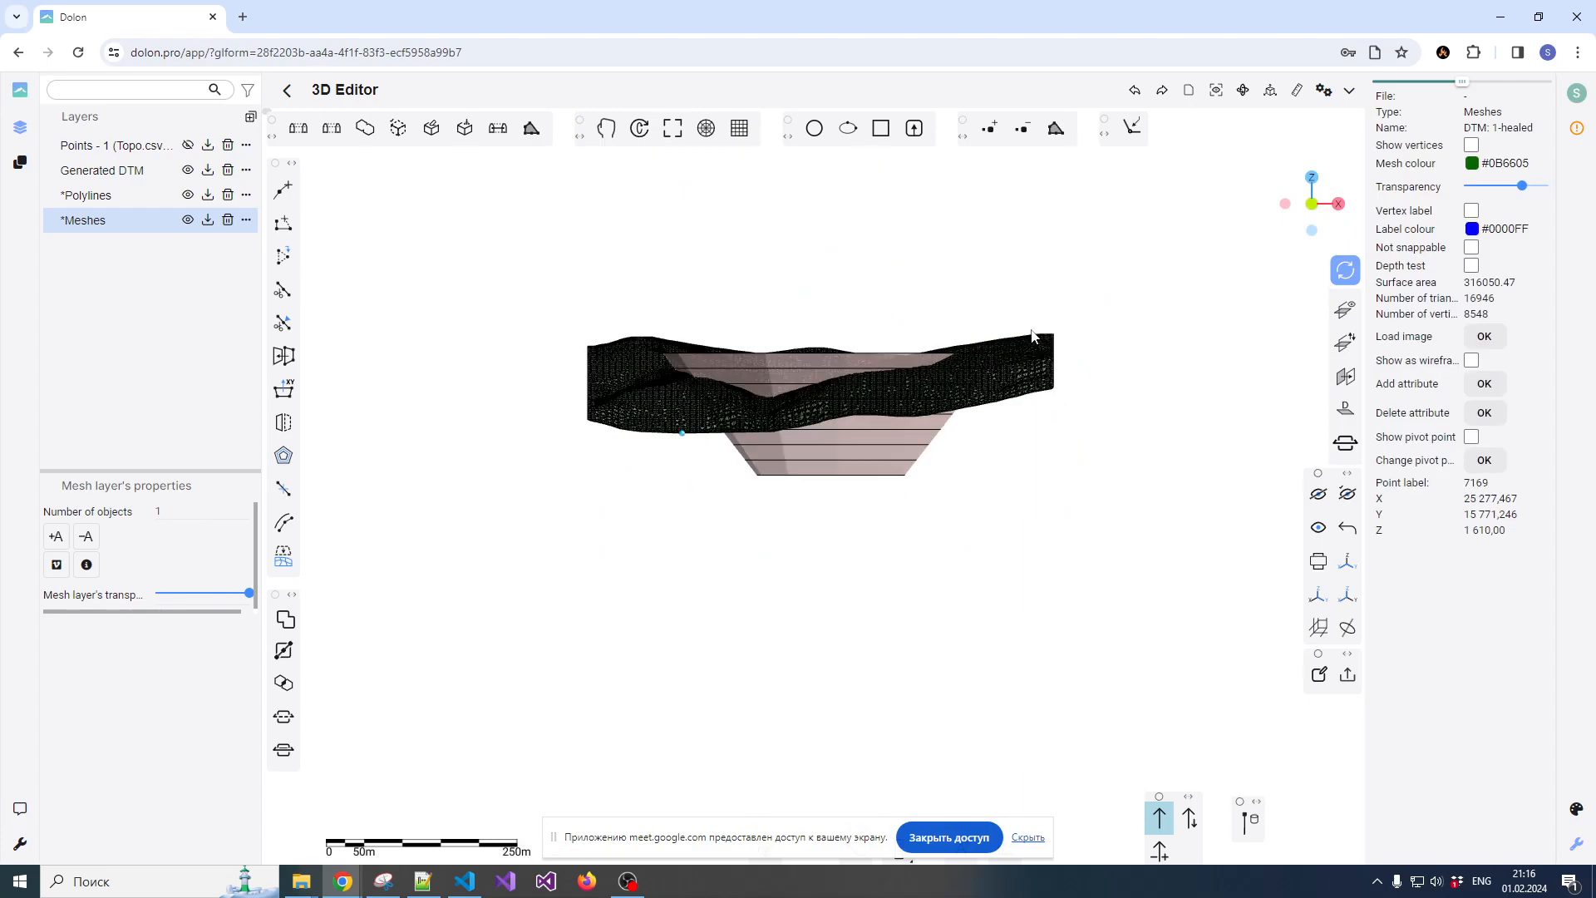
pyautogui.scroll(1, 803, 360)
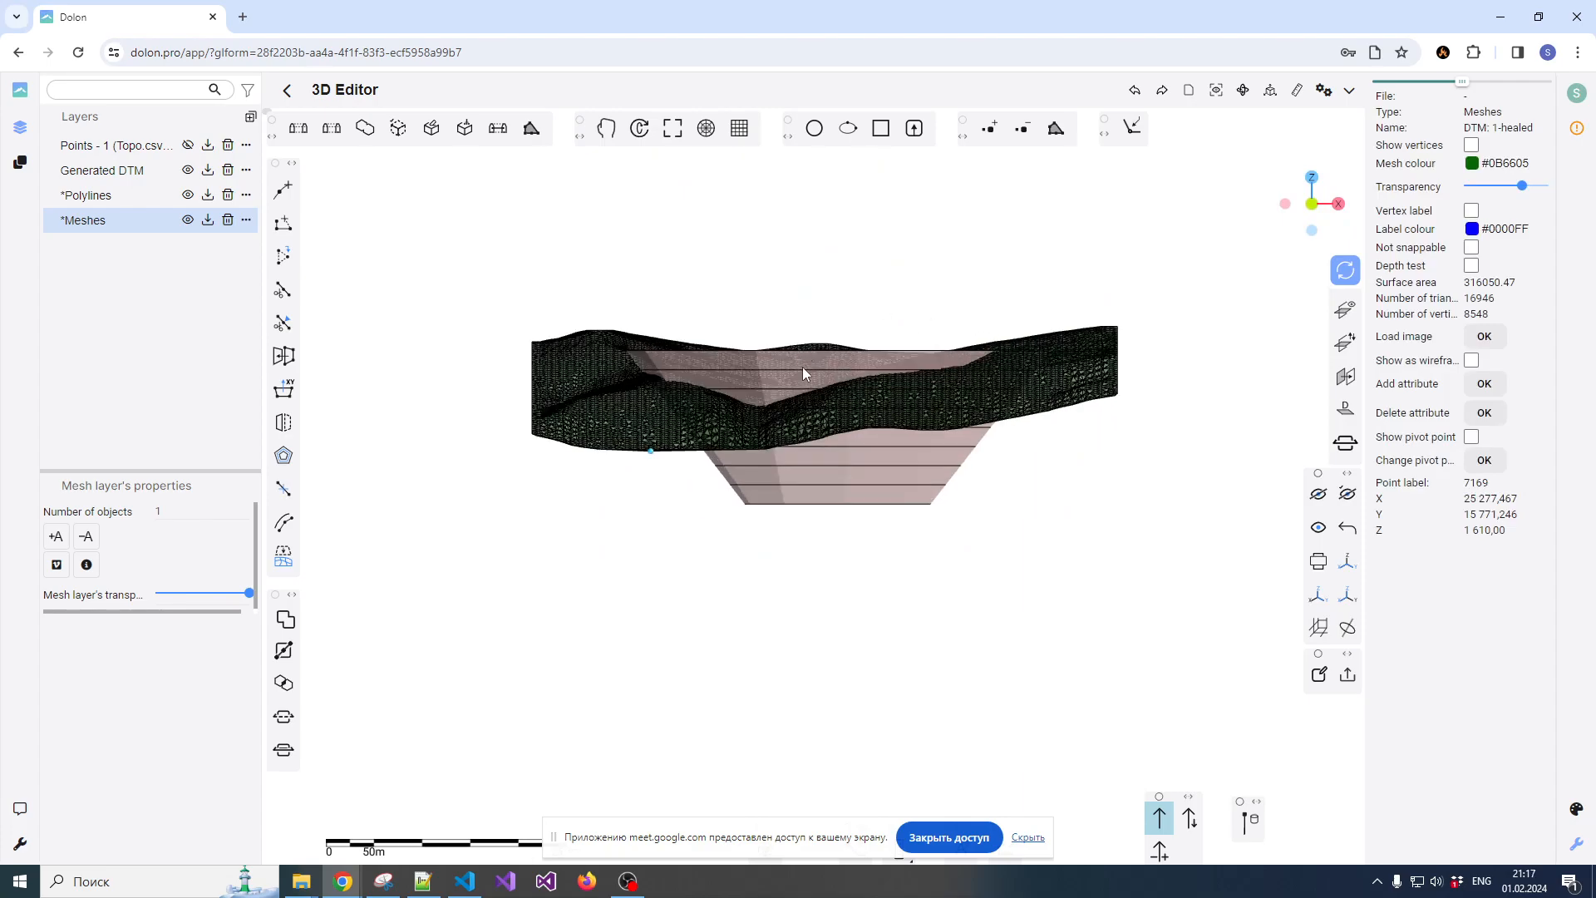
pyautogui.click(803, 363)
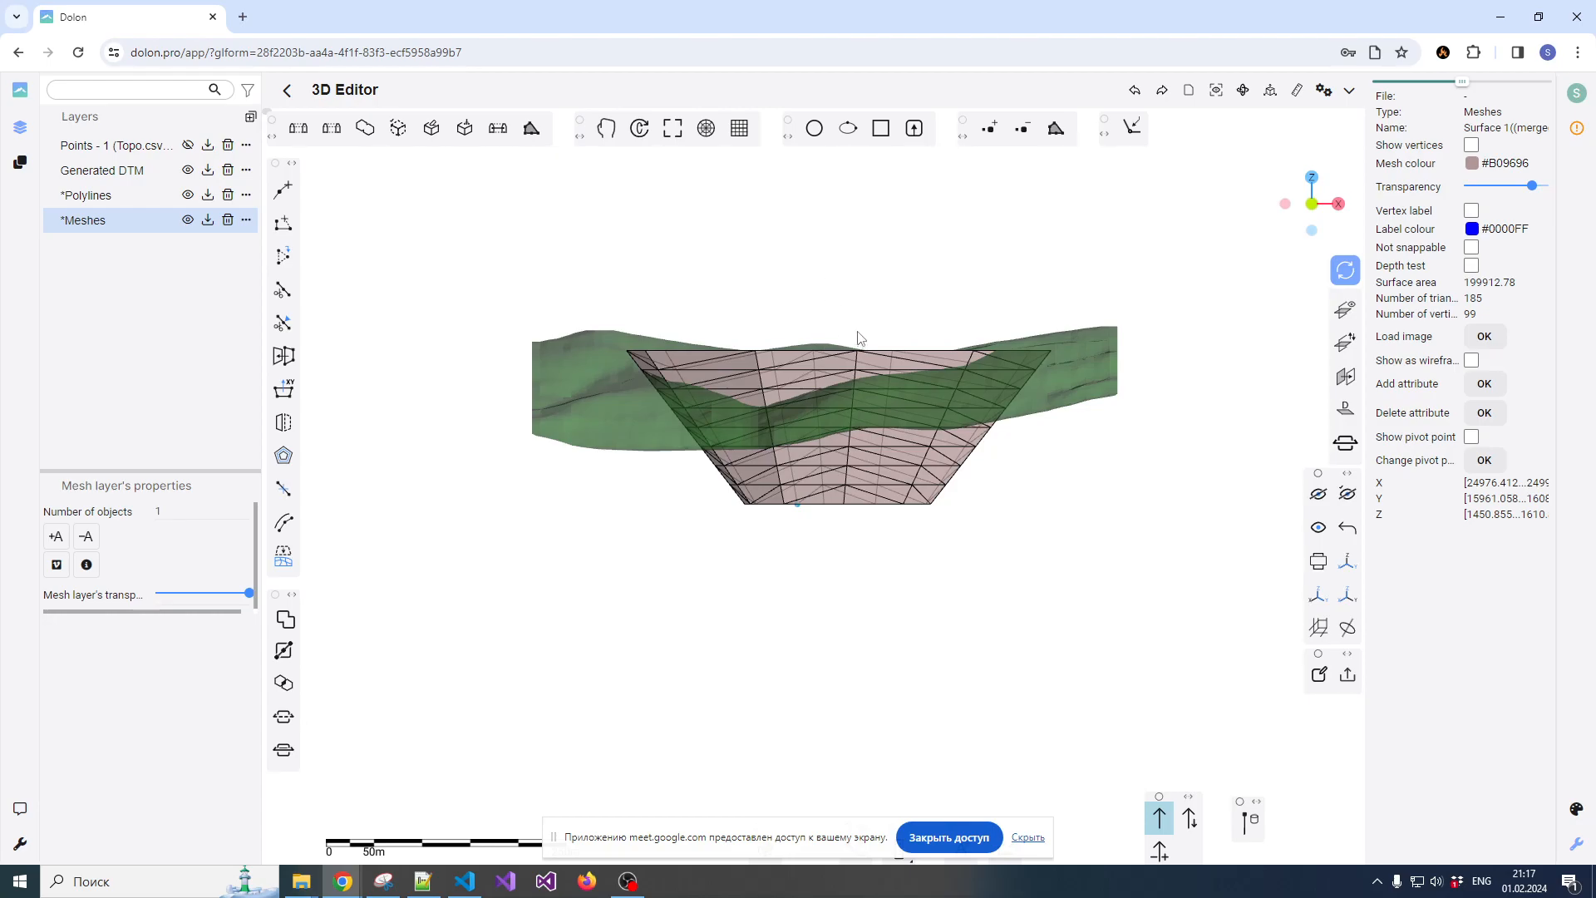
# Move the merged pit mesh vertically upward by about 36 m along the Z axis and clear the selection
pyautogui.moveTo(861, 325); pyautogui.dragTo(867, 293)
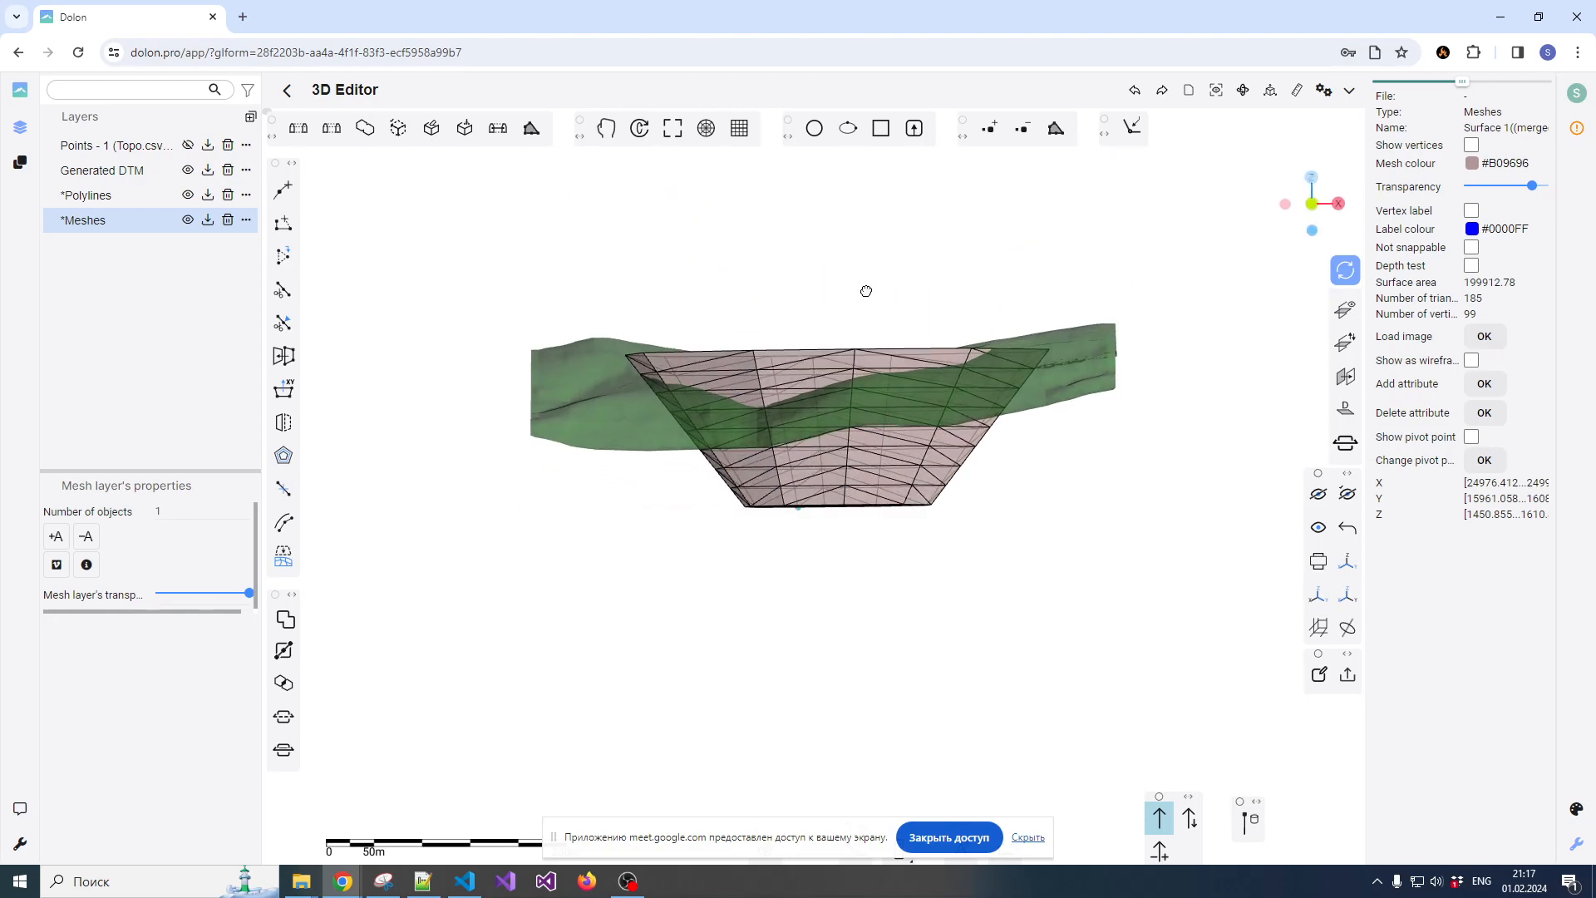
pyautogui.click(867, 273)
pyautogui.click(727, 363)
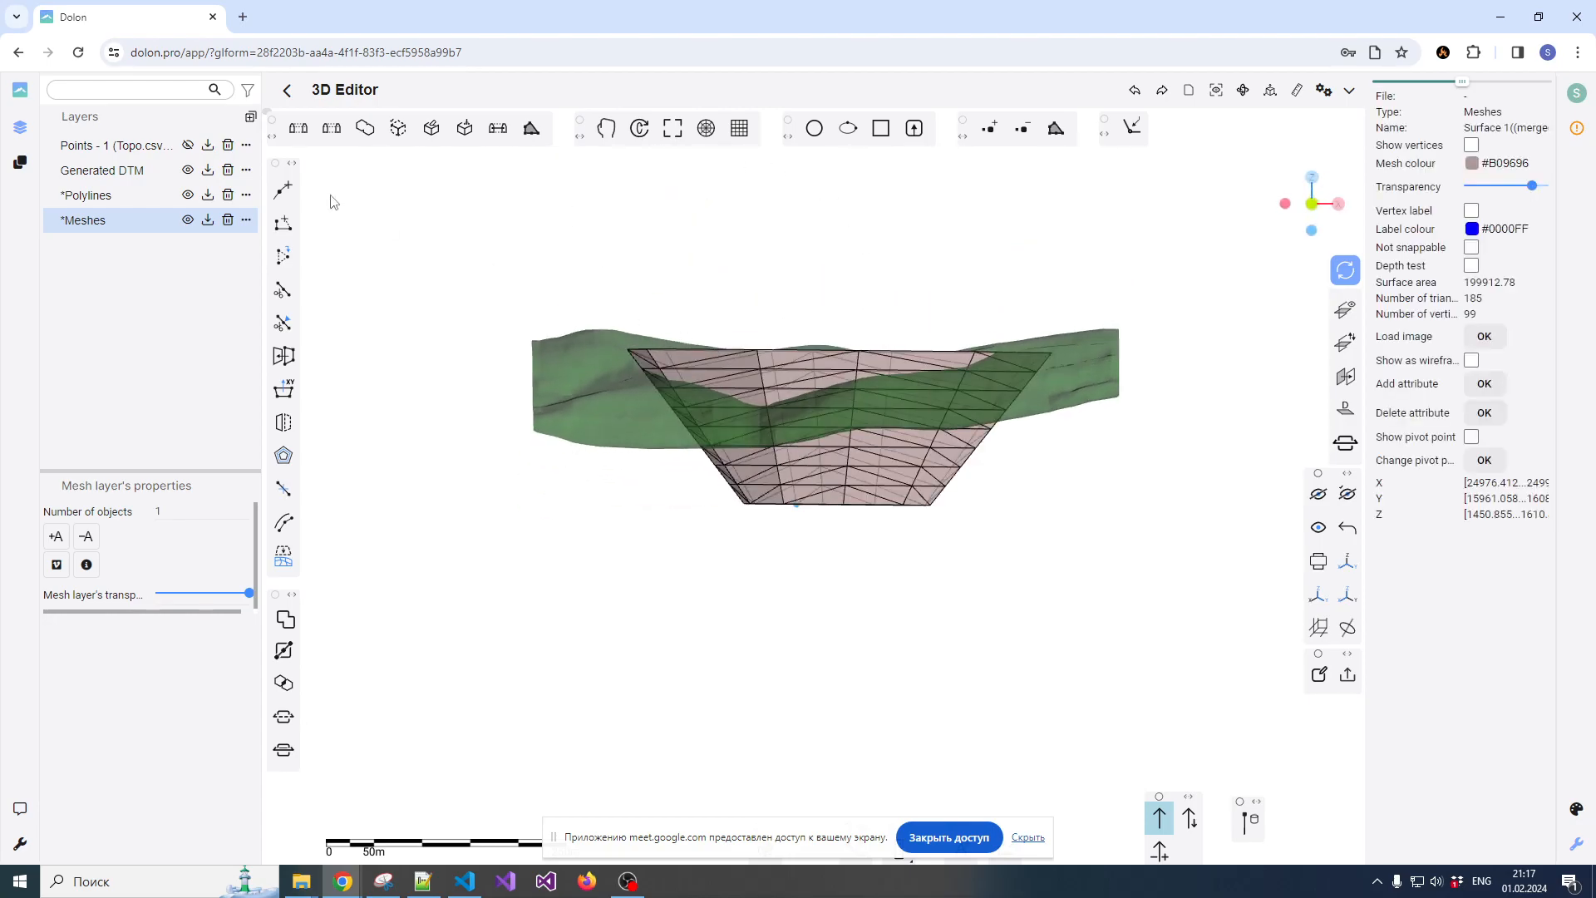
pyautogui.click(606, 128)
pyautogui.moveTo(796, 587); pyautogui.dragTo(796, 544)
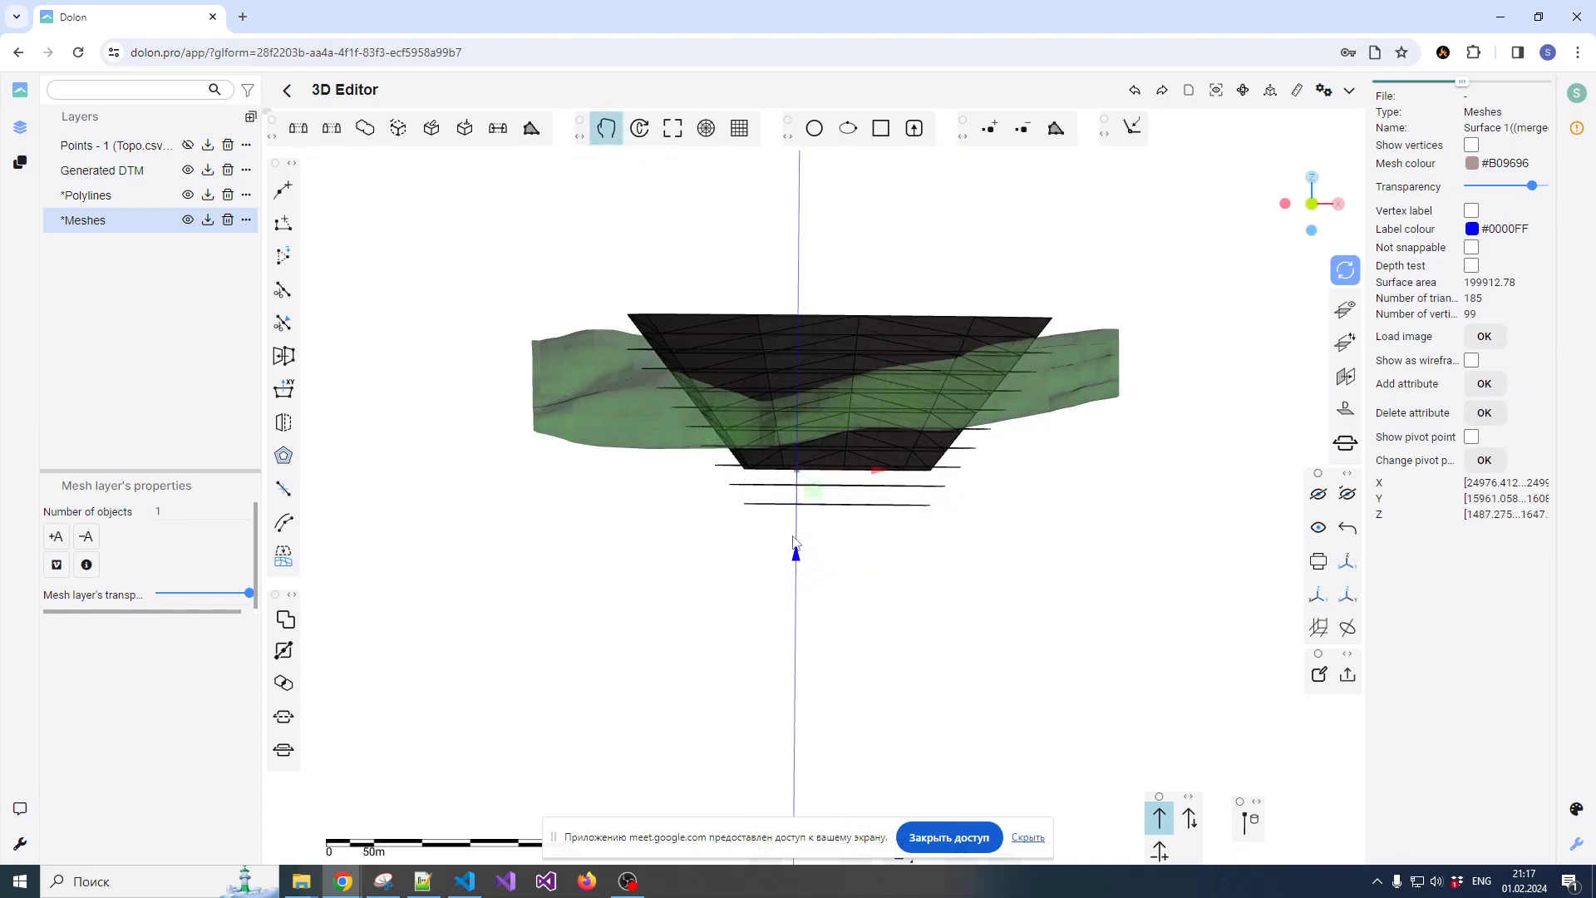
pyautogui.click(606, 128)
pyautogui.click(696, 250)
# Hide the Polylines layer so only the terrain and pit meshes are displayed, and view them from above
pyautogui.moveTo(697, 249); pyautogui.dragTo(837, 426)
pyautogui.scroll(-1, 915, 491)
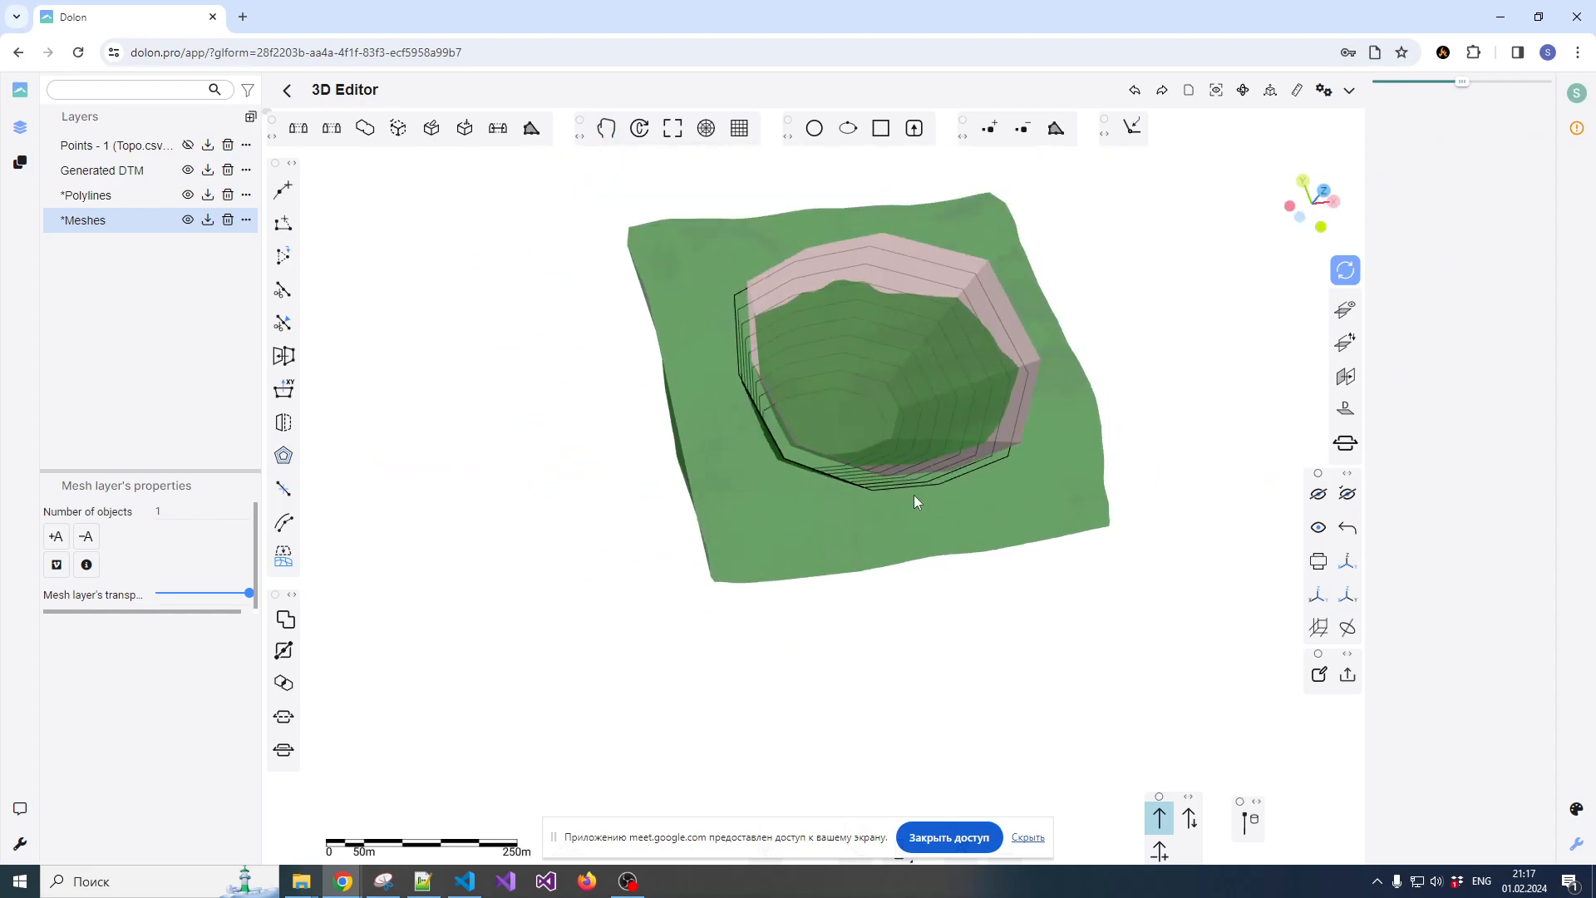
pyautogui.scroll(1, 932, 318)
pyautogui.scroll(-2, 934, 370)
pyautogui.scroll(2, 934, 369)
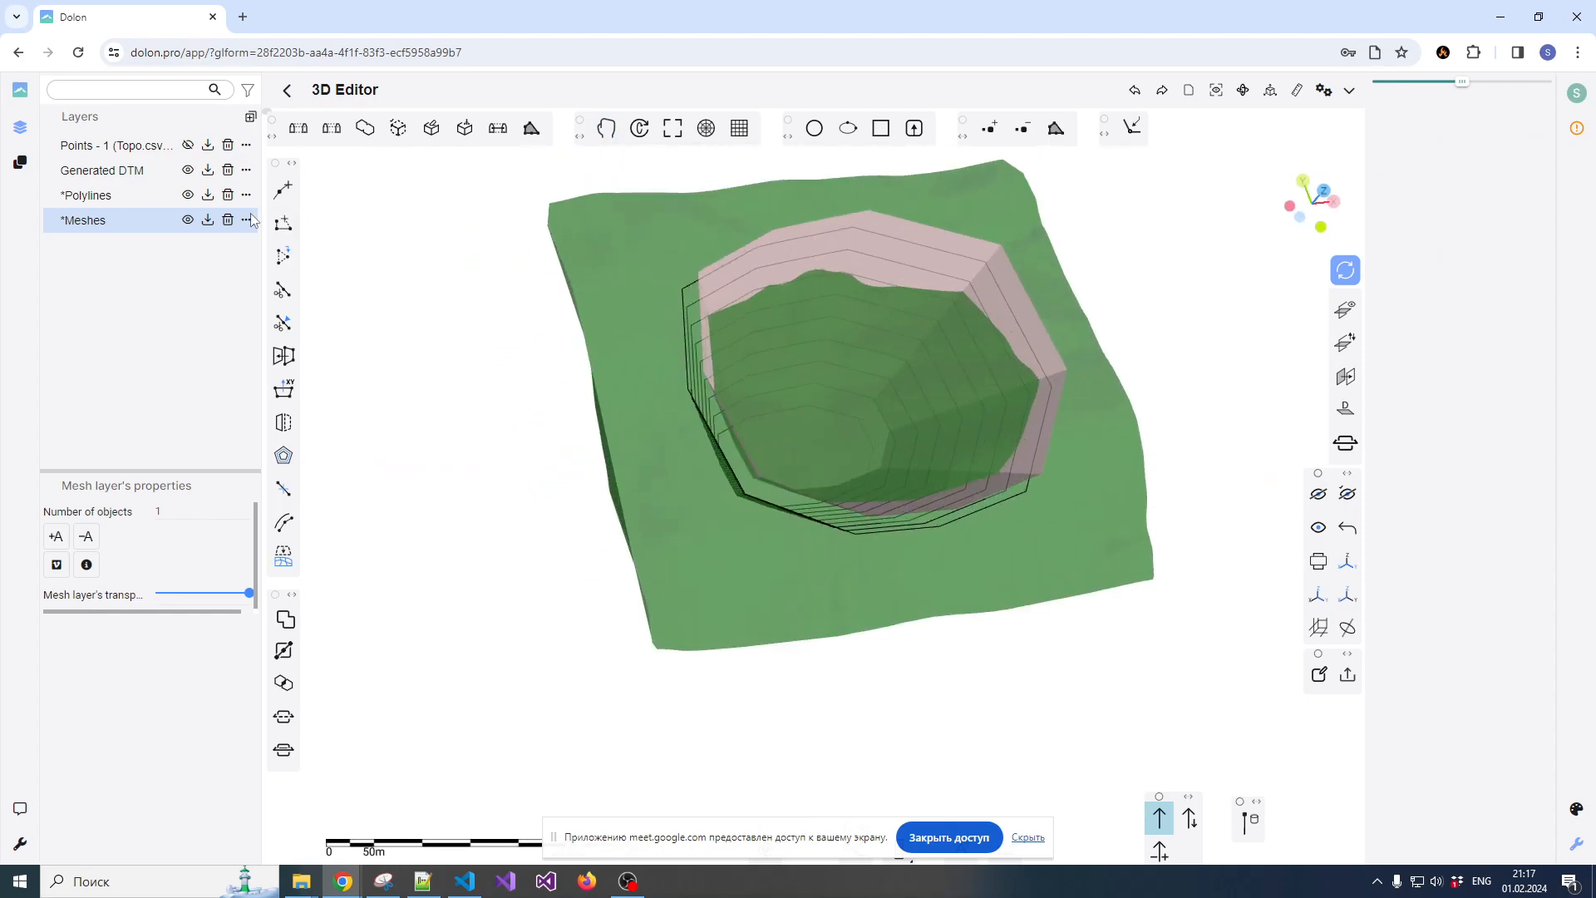
pyautogui.click(186, 195)
pyautogui.moveTo(987, 466); pyautogui.dragTo(851, 627)
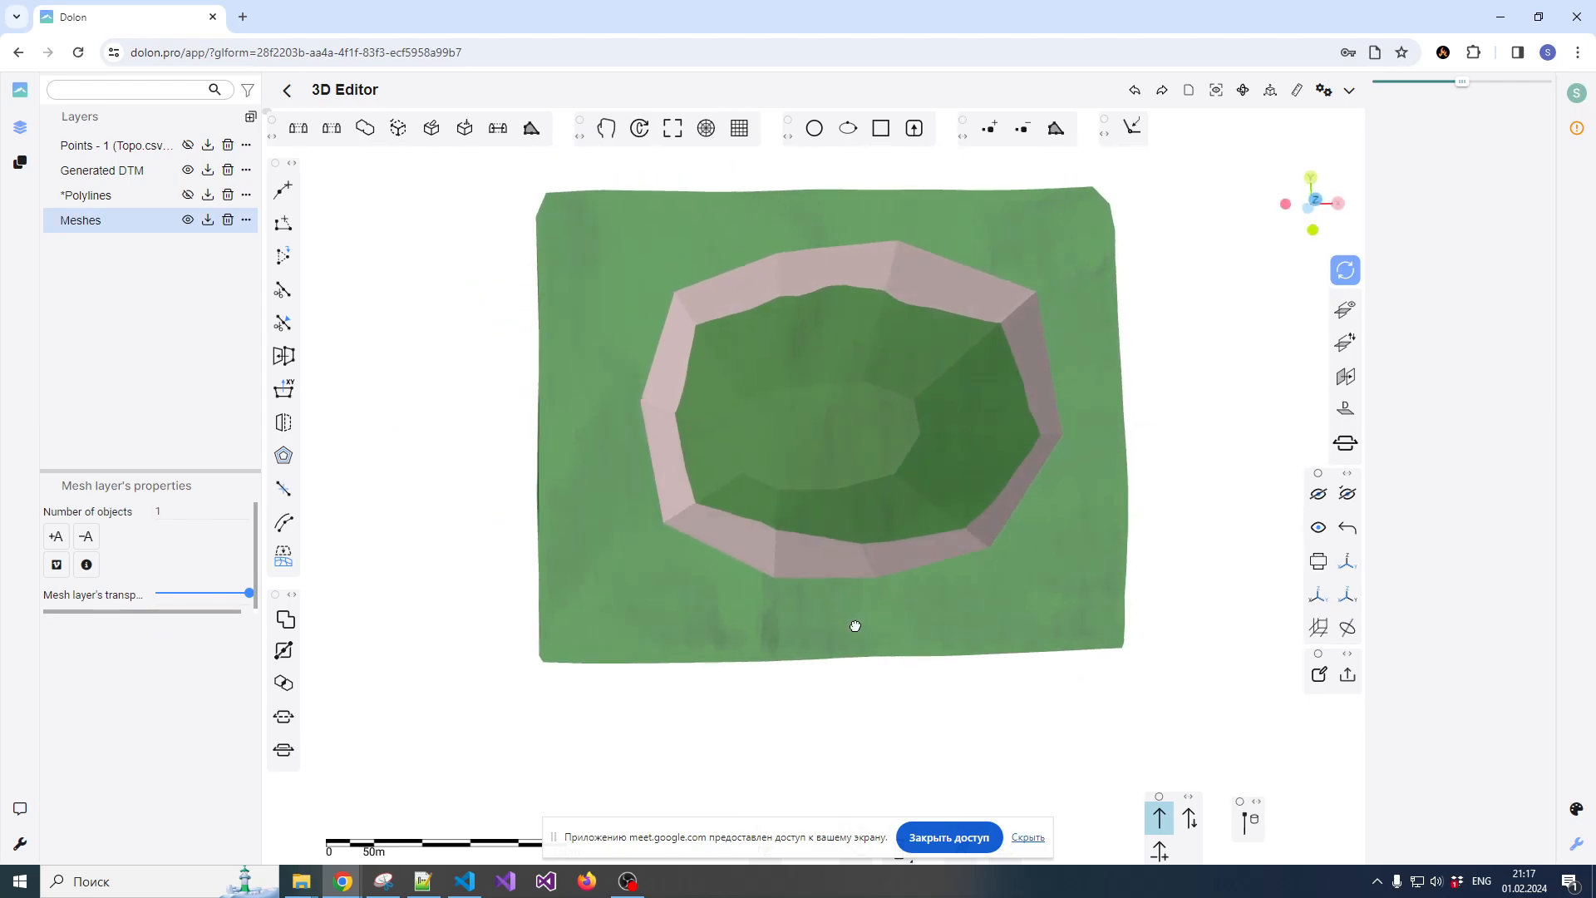
# Select the pit mesh and run the mesh clean-up on it
pyautogui.click(848, 283)
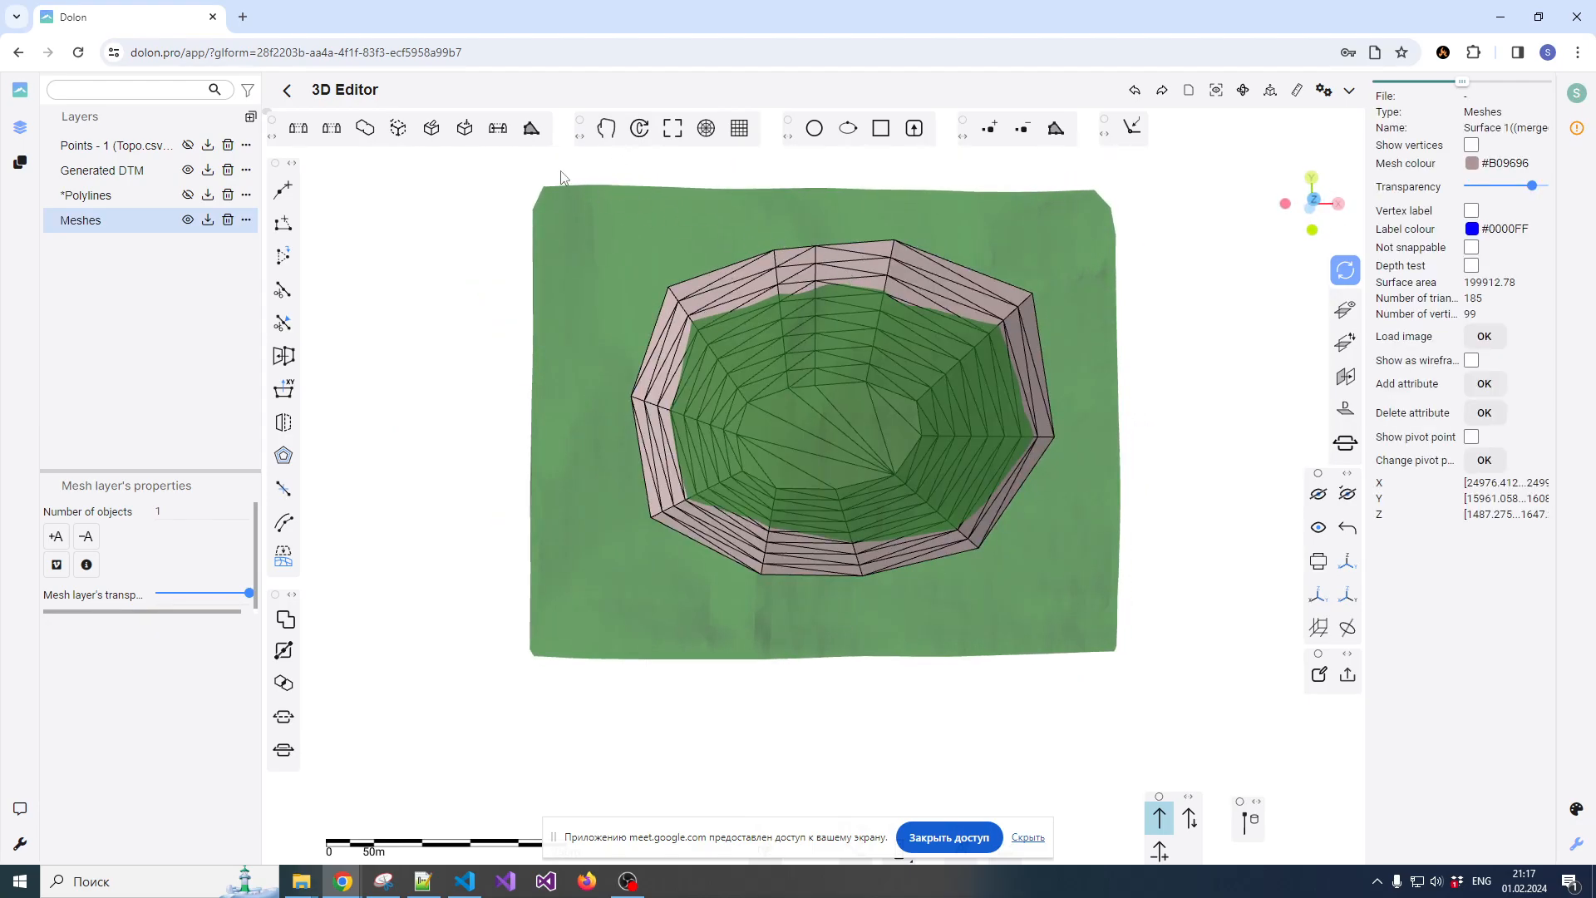
pyautogui.click(432, 136)
pyautogui.click(793, 356)
# Move the normals toolbar clear of the screen edge and display the pit mesh's normals
pyautogui.moveTo(793, 355); pyautogui.dragTo(810, 307)
pyautogui.scroll(-2, 899, 376)
pyautogui.scroll(3, 876, 301)
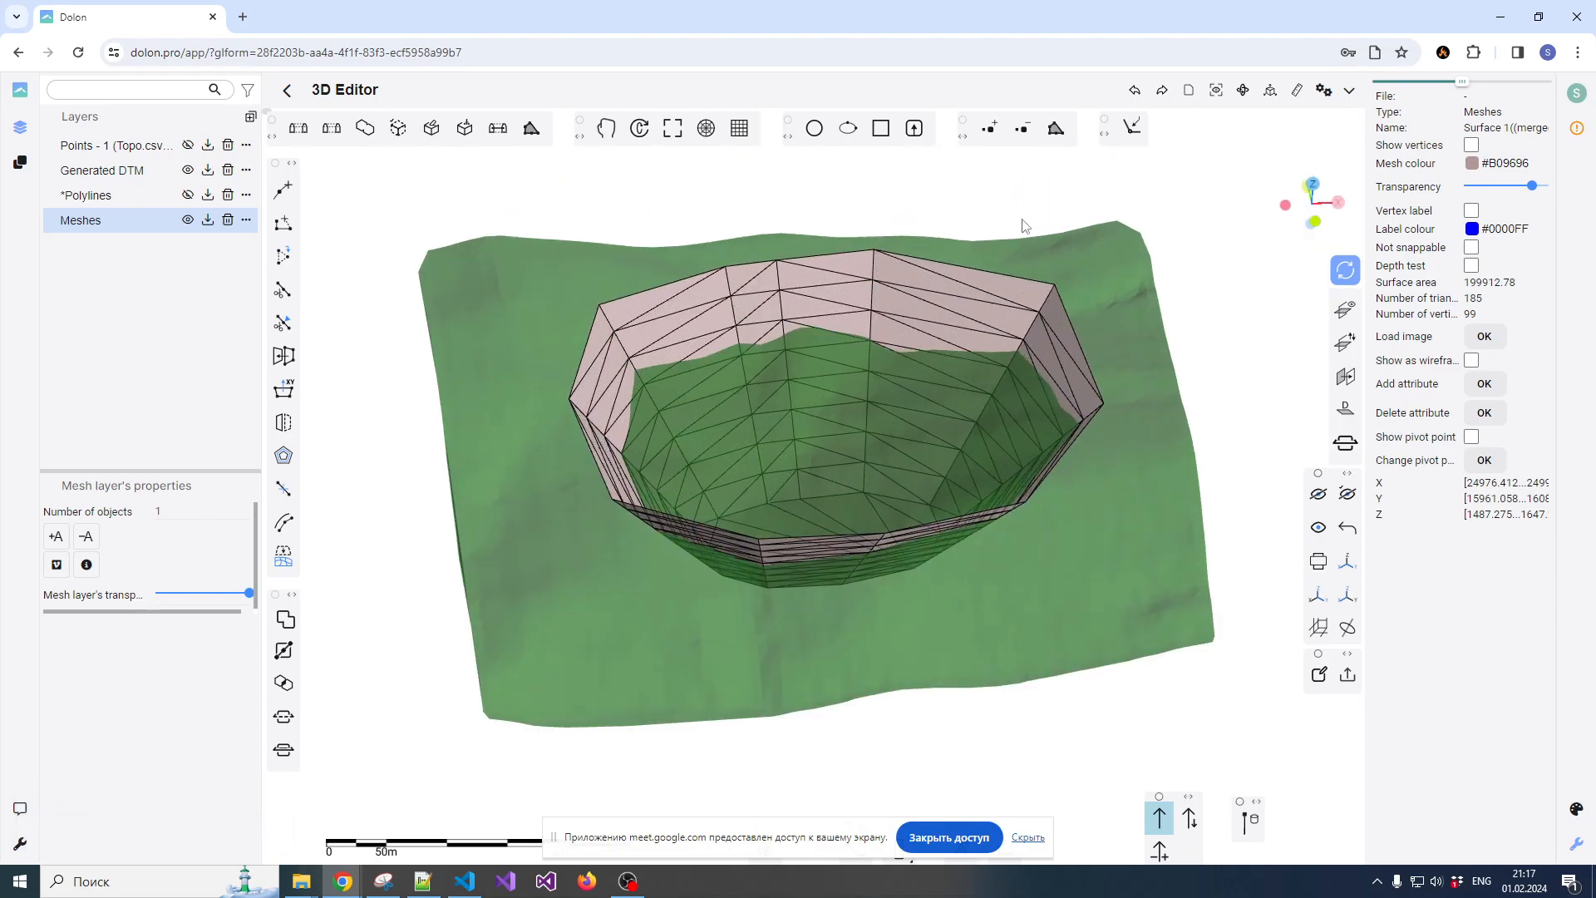
pyautogui.scroll(-2, 941, 270)
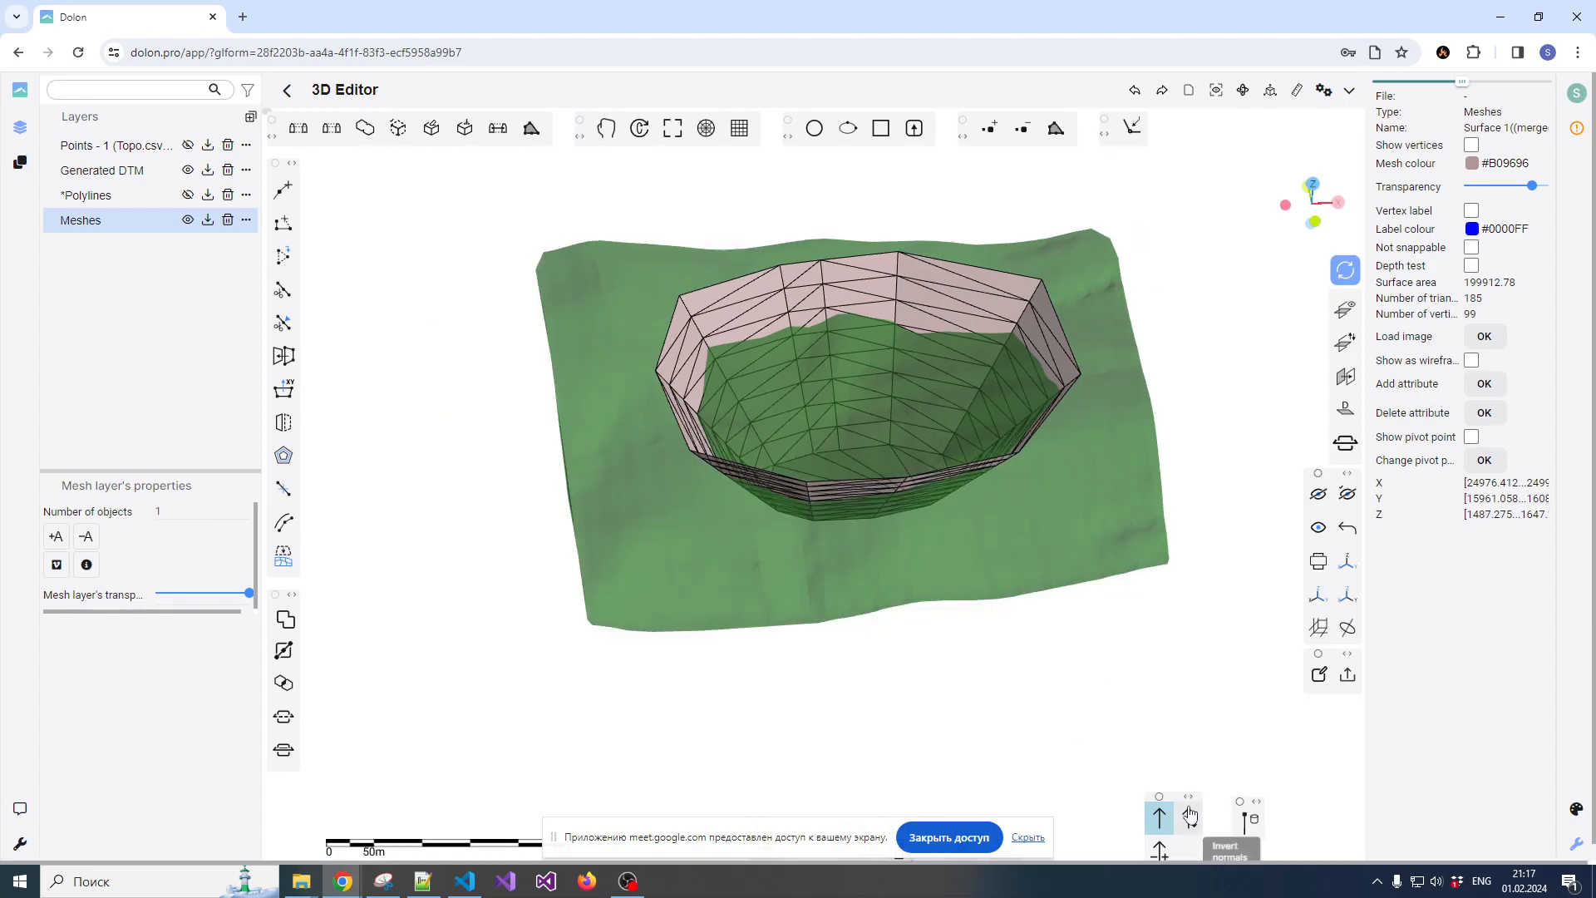
pyautogui.moveTo(1162, 825); pyautogui.dragTo(1177, 701)
pyautogui.click(1177, 700)
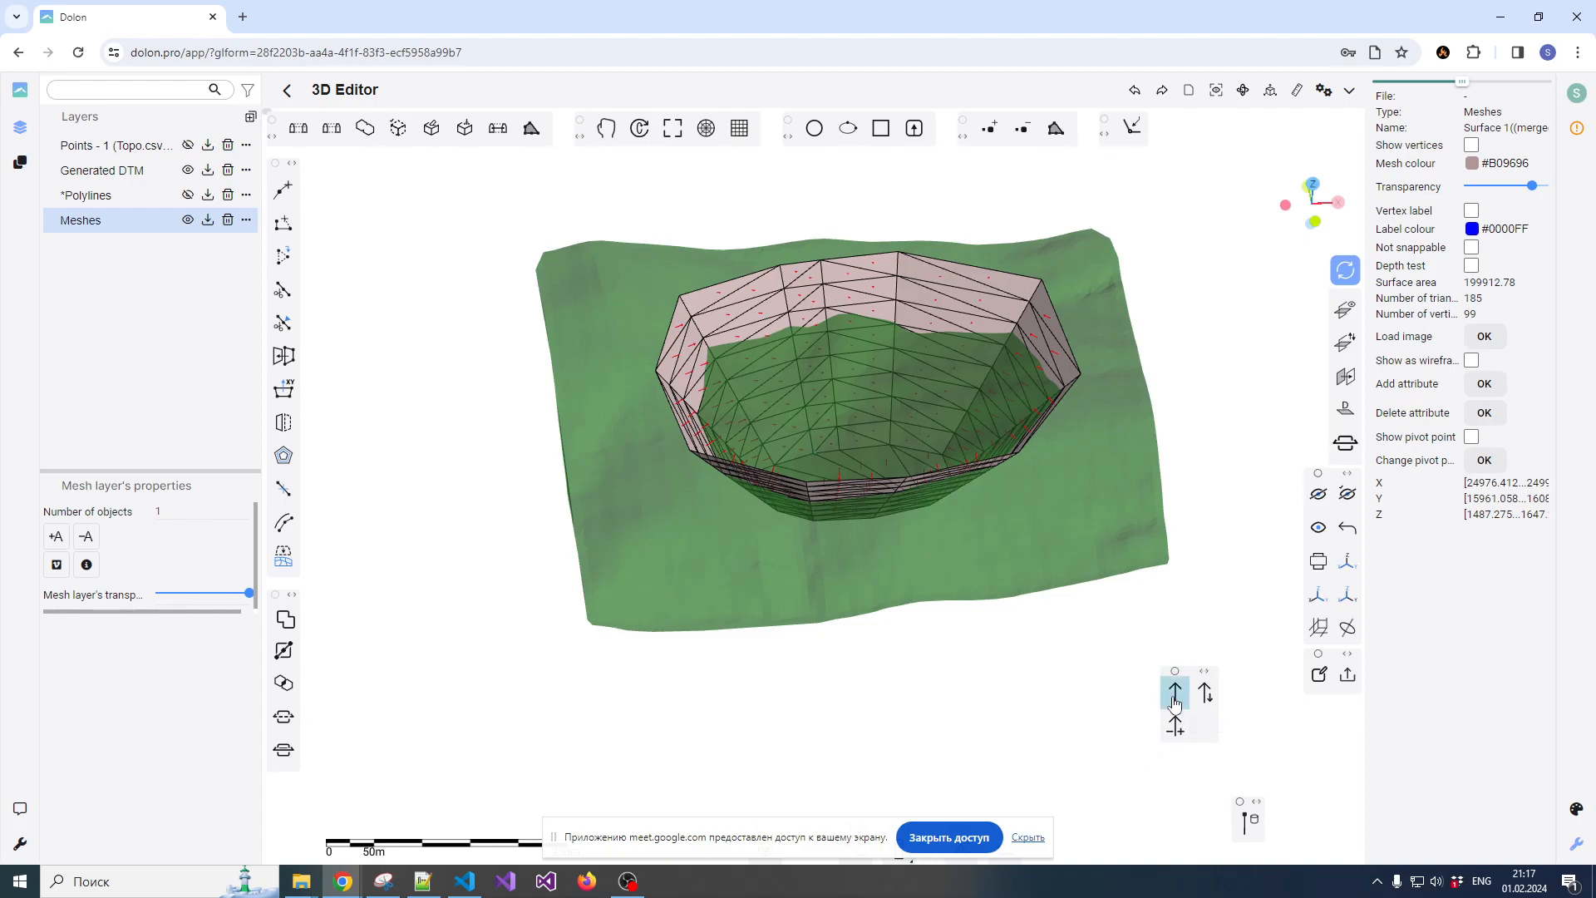
# Examine the direction of the normals across the pit wall and floor up close and from several angles
pyautogui.scroll(2, 964, 324)
pyautogui.scroll(3, 964, 324)
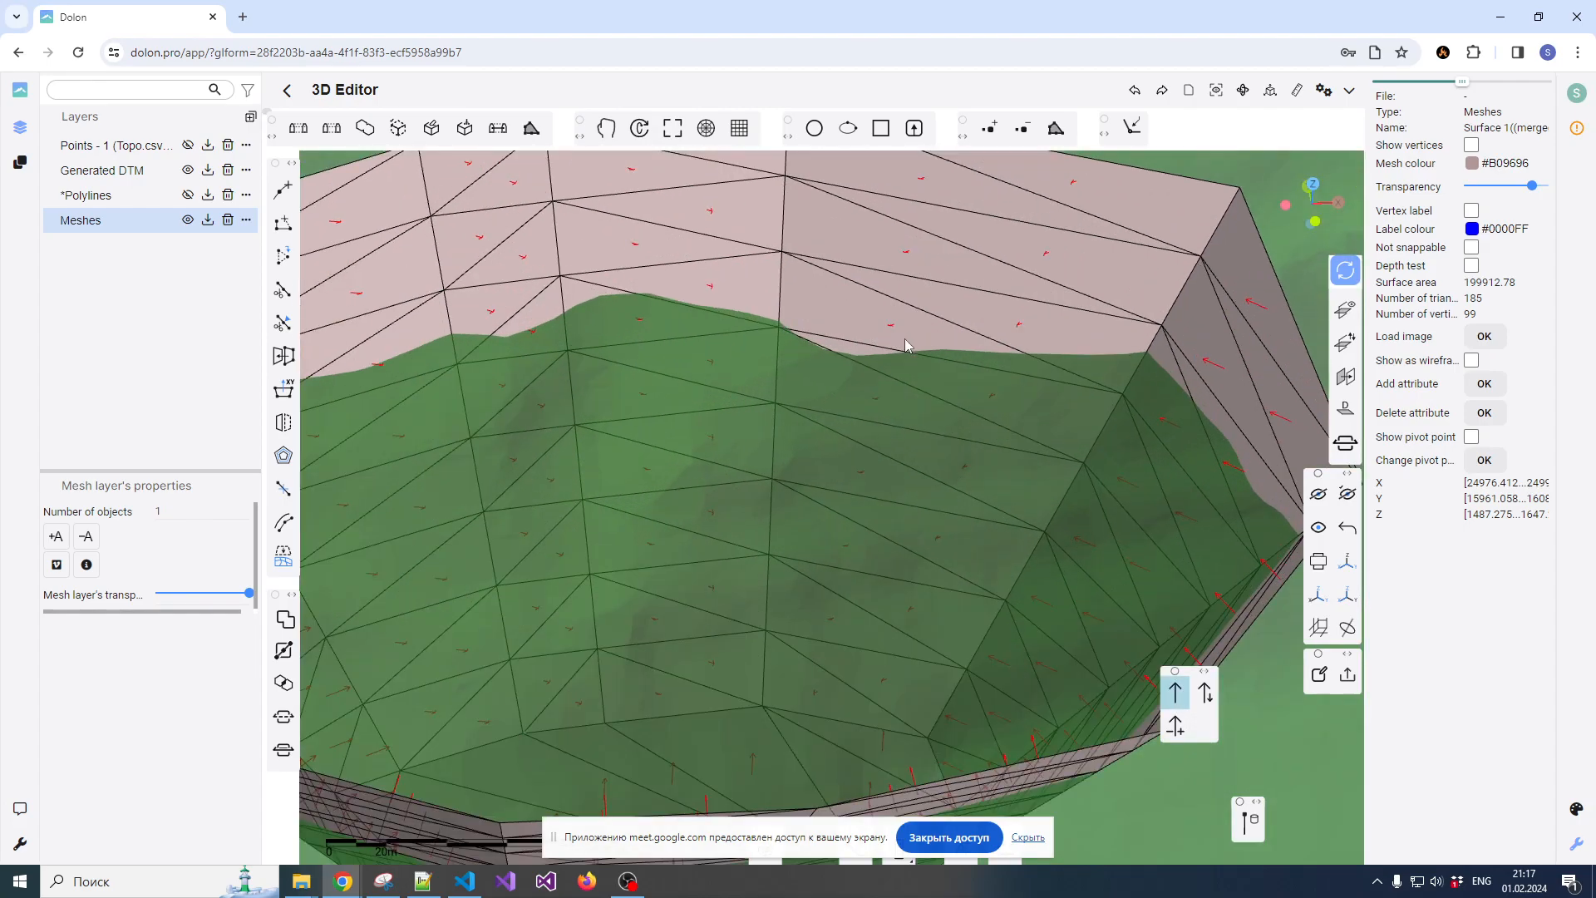
pyautogui.scroll(-3, 773, 385)
pyautogui.moveTo(773, 385)
pyautogui.mouseDown()
pyautogui.moveTo(776, 402)
pyautogui.moveTo(924, 449)
pyautogui.moveTo(948, 438)
pyautogui.moveTo(916, 459)
pyautogui.moveTo(726, 449)
pyautogui.moveTo(743, 395)
pyautogui.mouseUp()
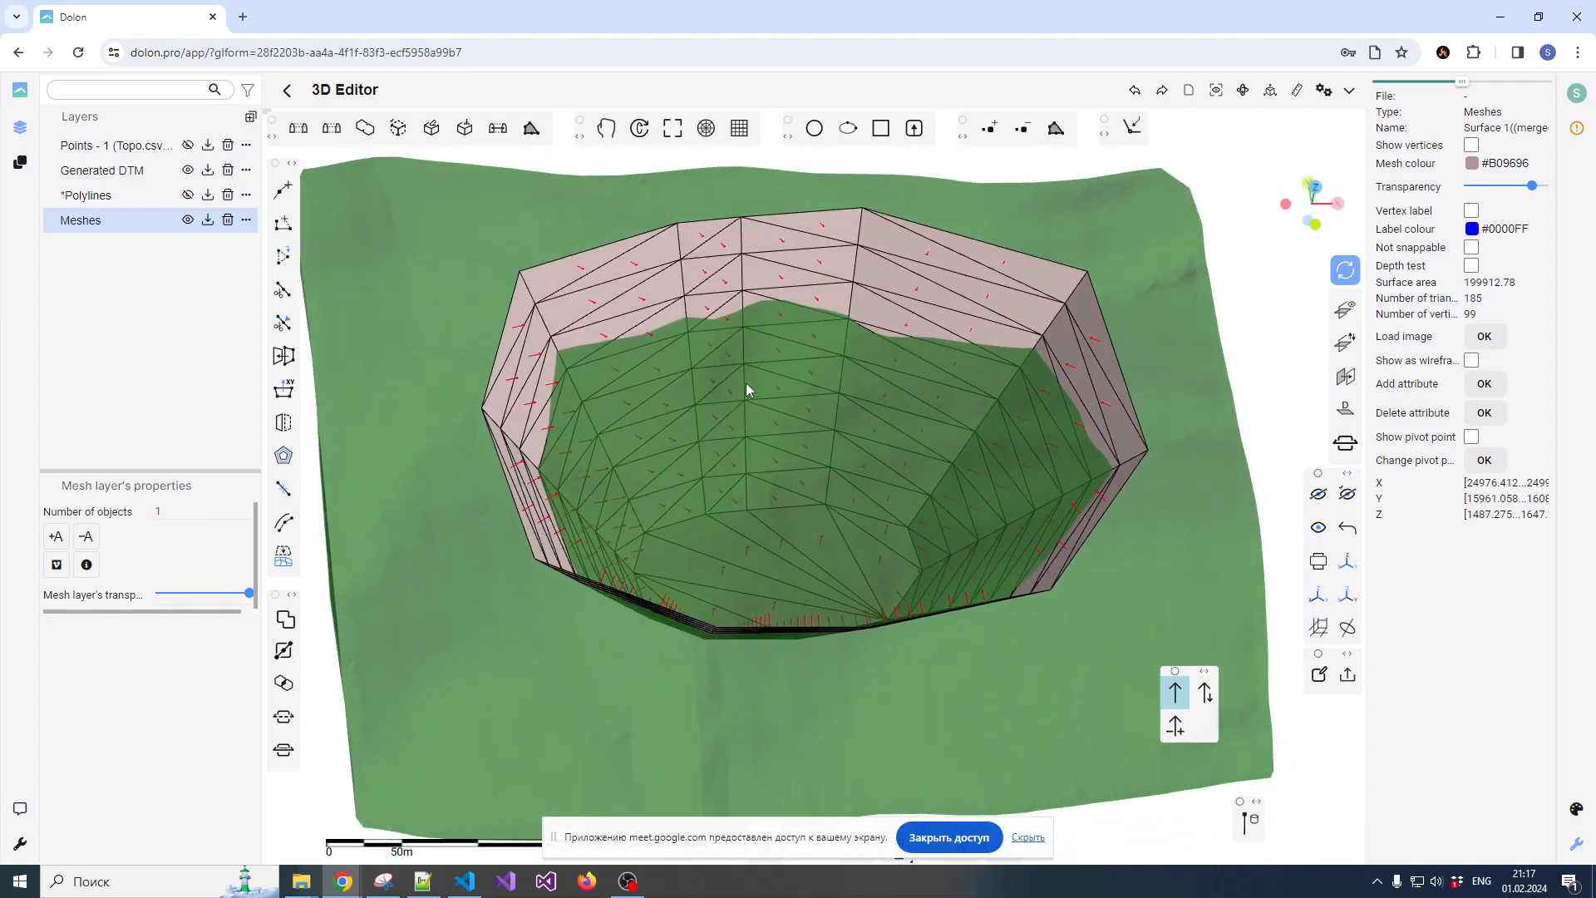
pyautogui.scroll(3, 876, 476)
pyautogui.scroll(-5, 913, 473)
pyautogui.moveTo(956, 447); pyautogui.dragTo(870, 392)
pyautogui.scroll(3, 850, 476)
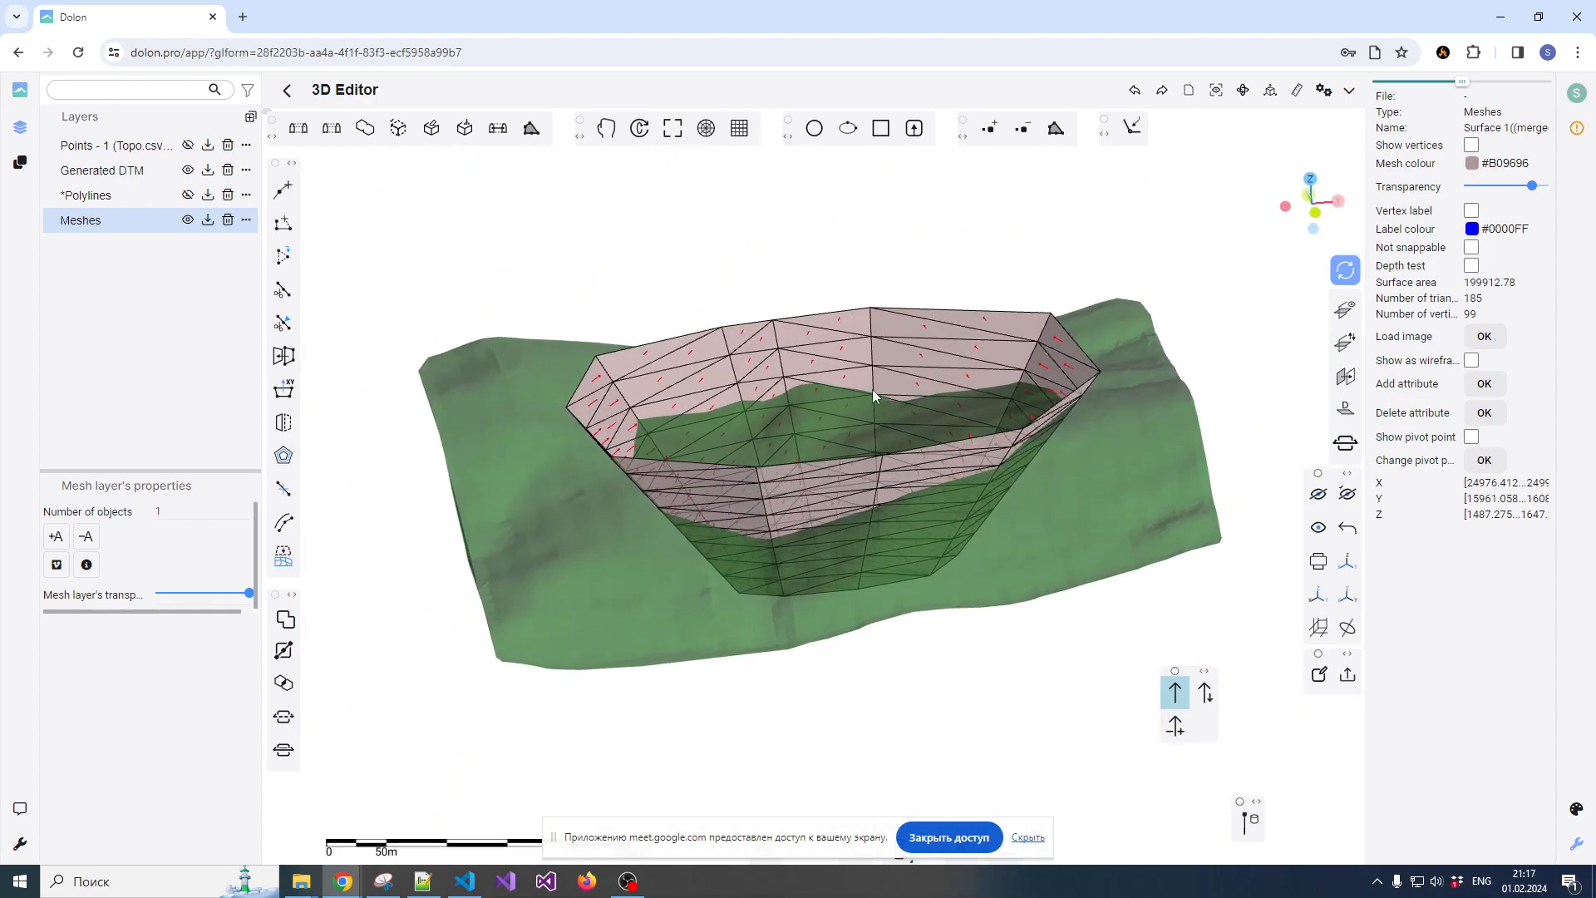
# Select the terrain mesh, display its normals and examine which way they point along the surface and its edge
pyautogui.click(1055, 551)
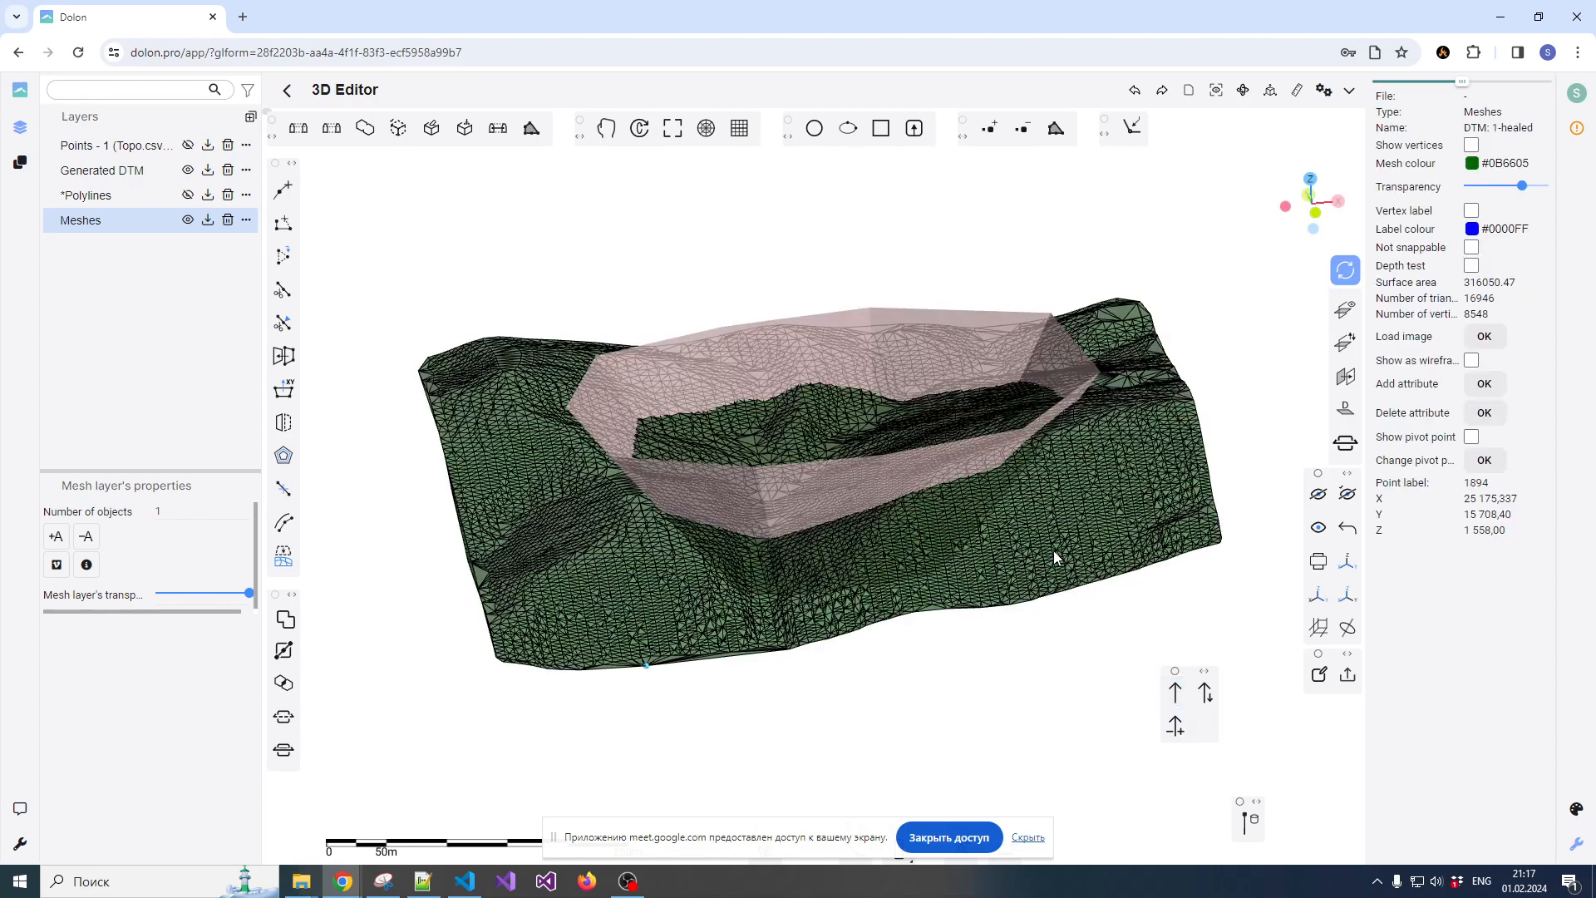
pyautogui.moveTo(1106, 497)
pyautogui.mouseDown()
pyautogui.moveTo(1055, 533)
pyautogui.moveTo(890, 563)
pyautogui.moveTo(941, 505)
pyautogui.moveTo(898, 513)
pyautogui.moveTo(908, 502)
pyautogui.moveTo(1014, 497)
pyautogui.mouseUp()
pyautogui.click(1177, 695)
pyautogui.moveTo(931, 576); pyautogui.dragTo(921, 523)
pyautogui.scroll(4, 913, 457)
pyautogui.scroll(8, 904, 449)
pyautogui.scroll(-5, 894, 439)
pyautogui.moveTo(895, 439); pyautogui.dragTo(931, 478)
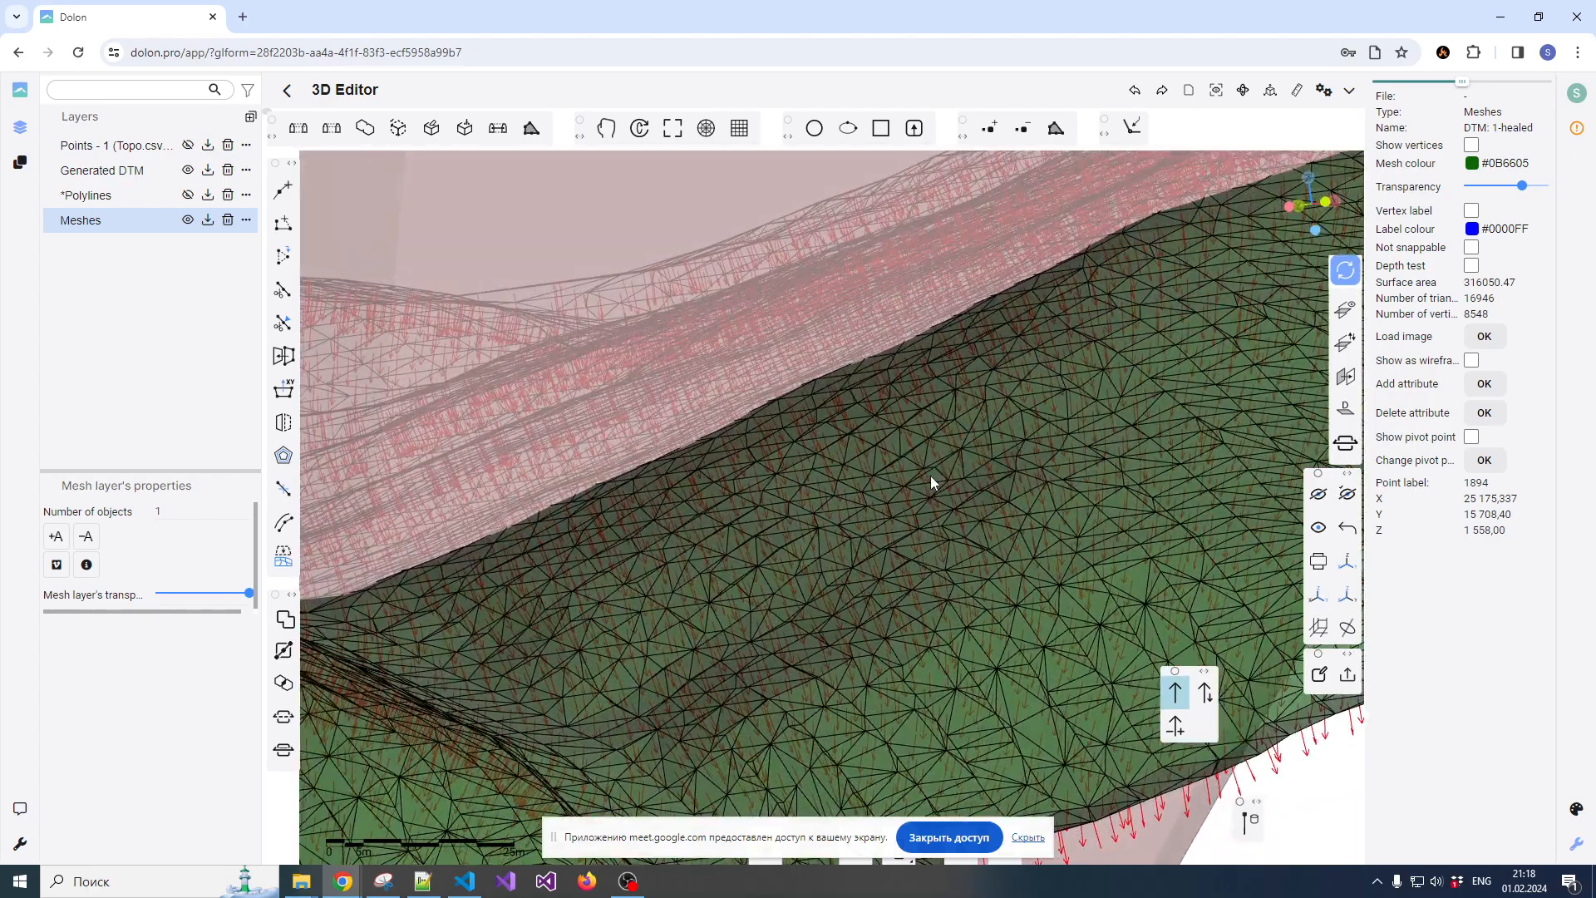
pyautogui.scroll(-5, 926, 462)
pyautogui.scroll(2, 915, 482)
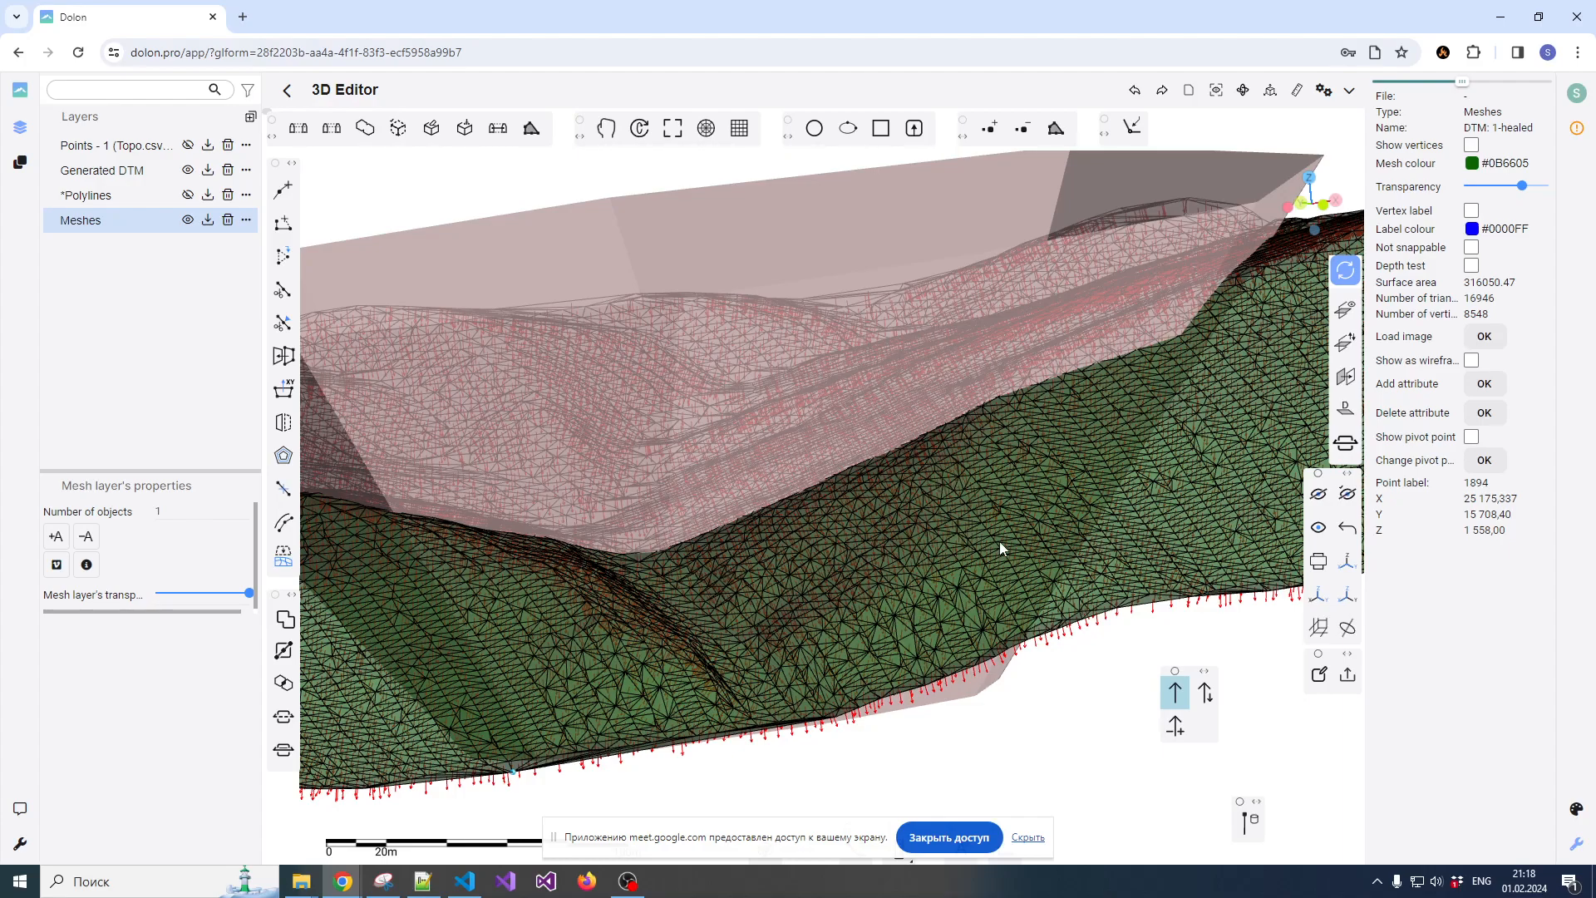
pyautogui.scroll(-3, 986, 538)
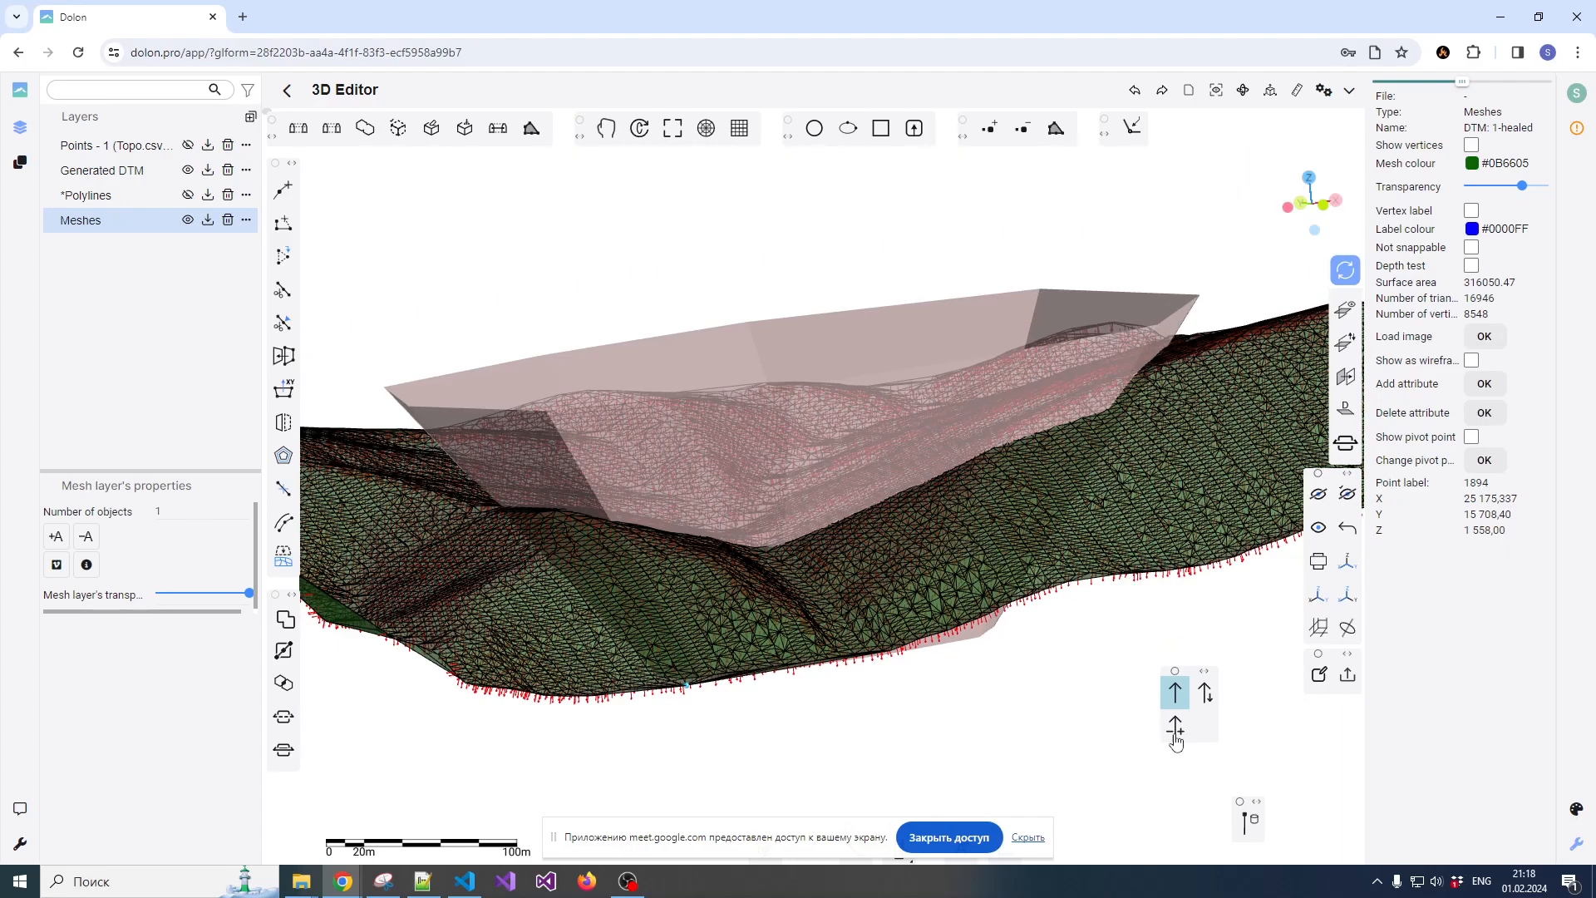
# Invert the terrain mesh's normals, check their direction and turn off the normals display
pyautogui.click(1207, 695)
pyautogui.scroll(3, 1026, 537)
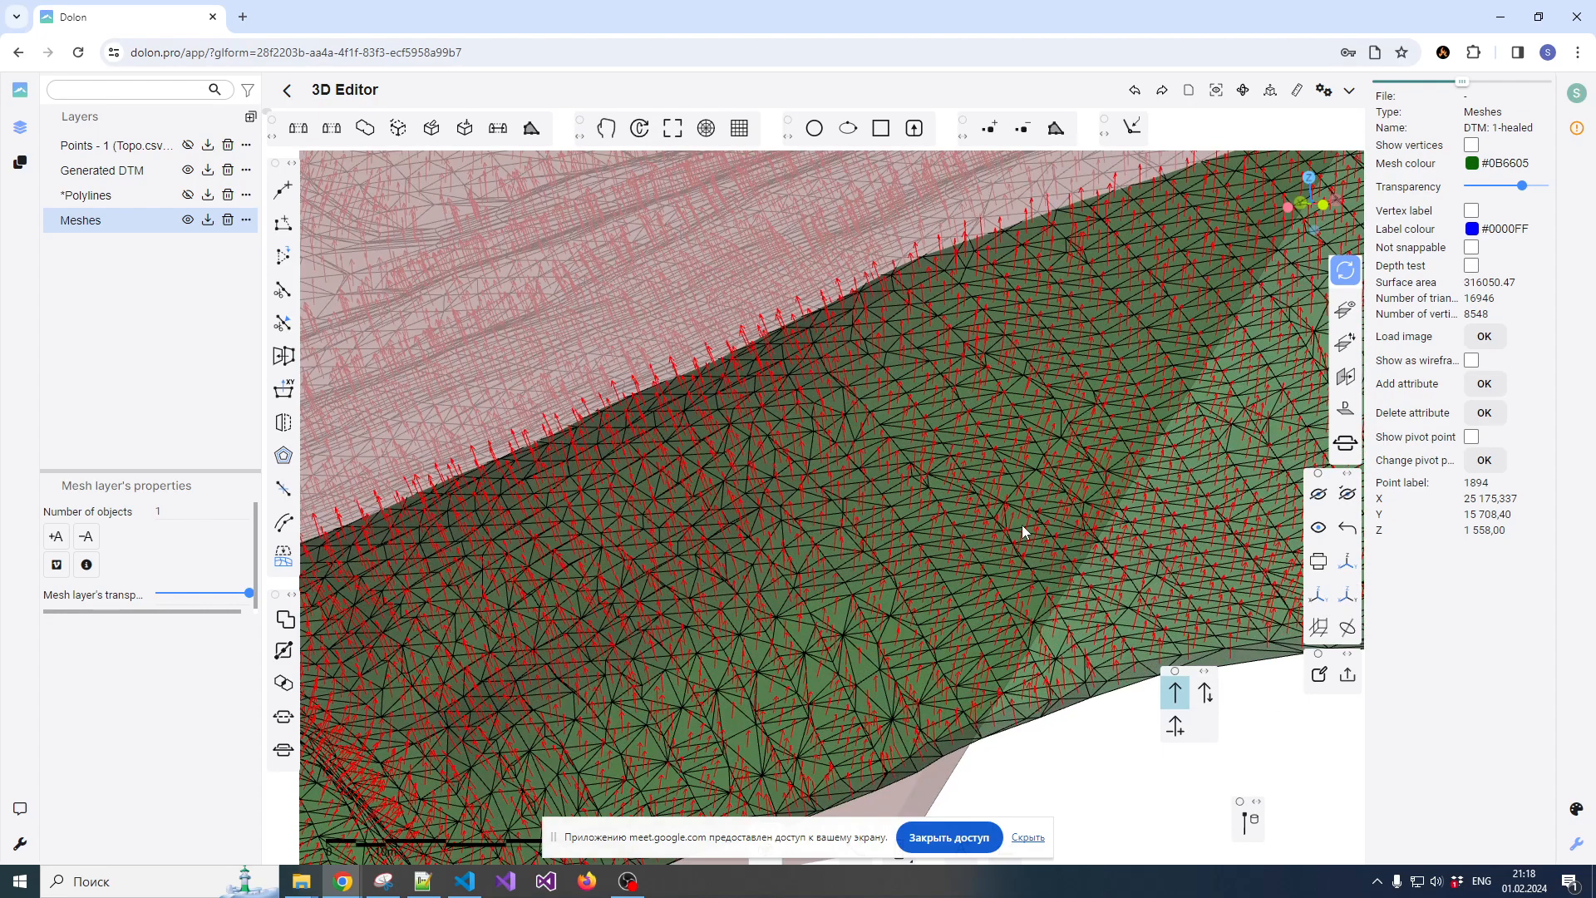
pyautogui.moveTo(1035, 510); pyautogui.dragTo(906, 535)
pyautogui.click(1175, 692)
pyautogui.scroll(-5, 1006, 546)
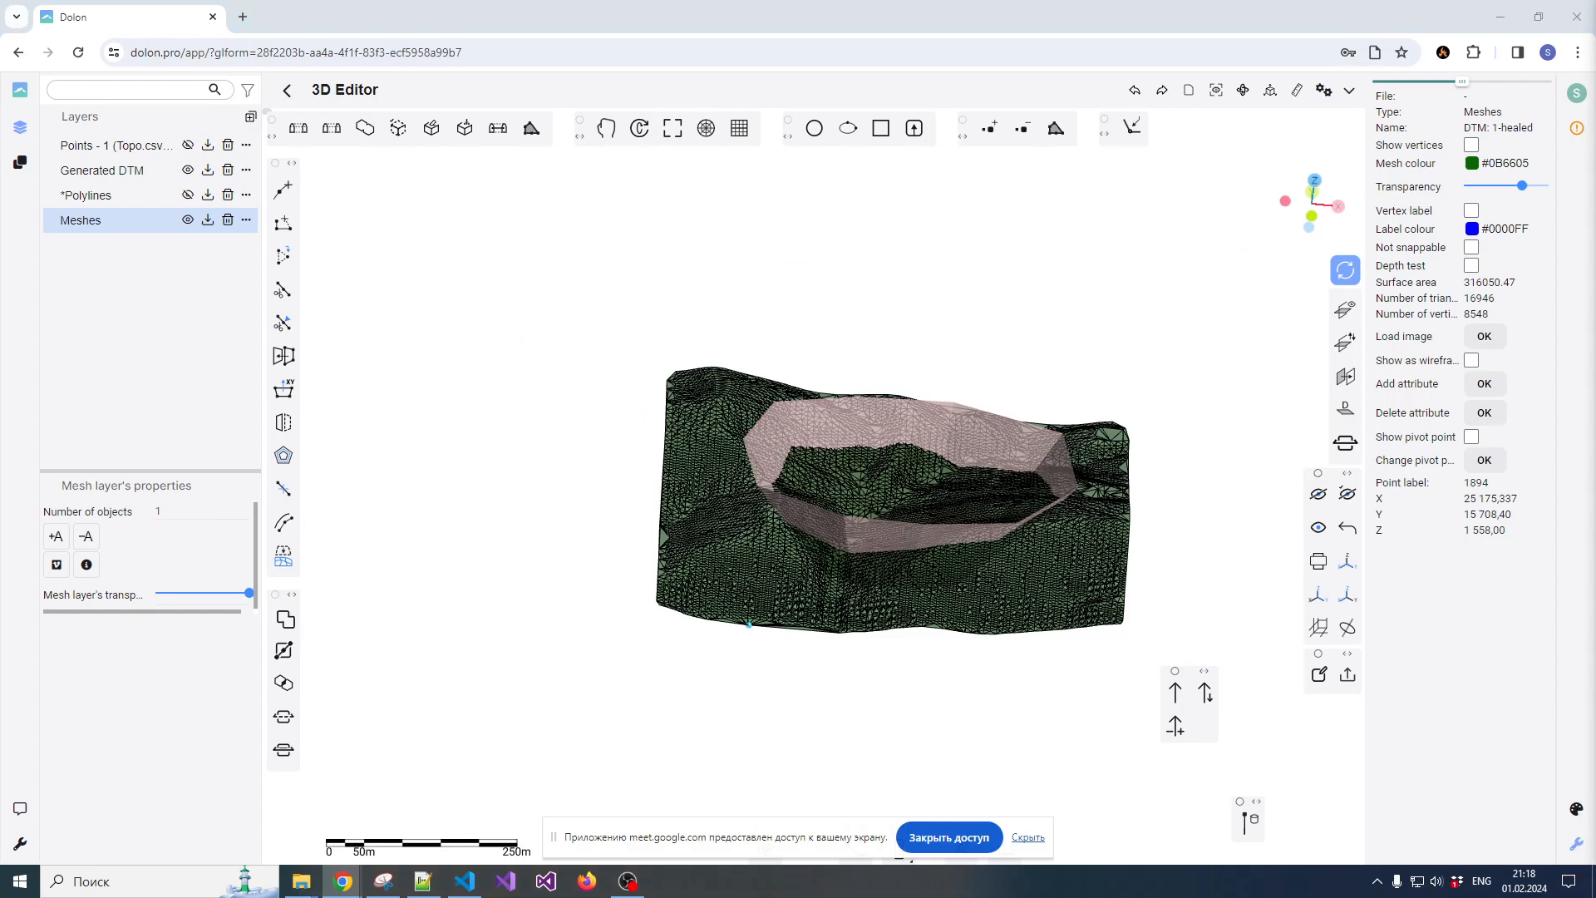
# Examine how the pit cuts the terrain from different angles, leaving no mesh selected
pyautogui.scroll(2, 974, 371)
pyautogui.scroll(-2, 954, 442)
pyautogui.click(952, 371)
pyautogui.scroll(4, 929, 422)
pyautogui.scroll(-2, 935, 417)
pyautogui.moveTo(936, 418); pyautogui.dragTo(882, 415)
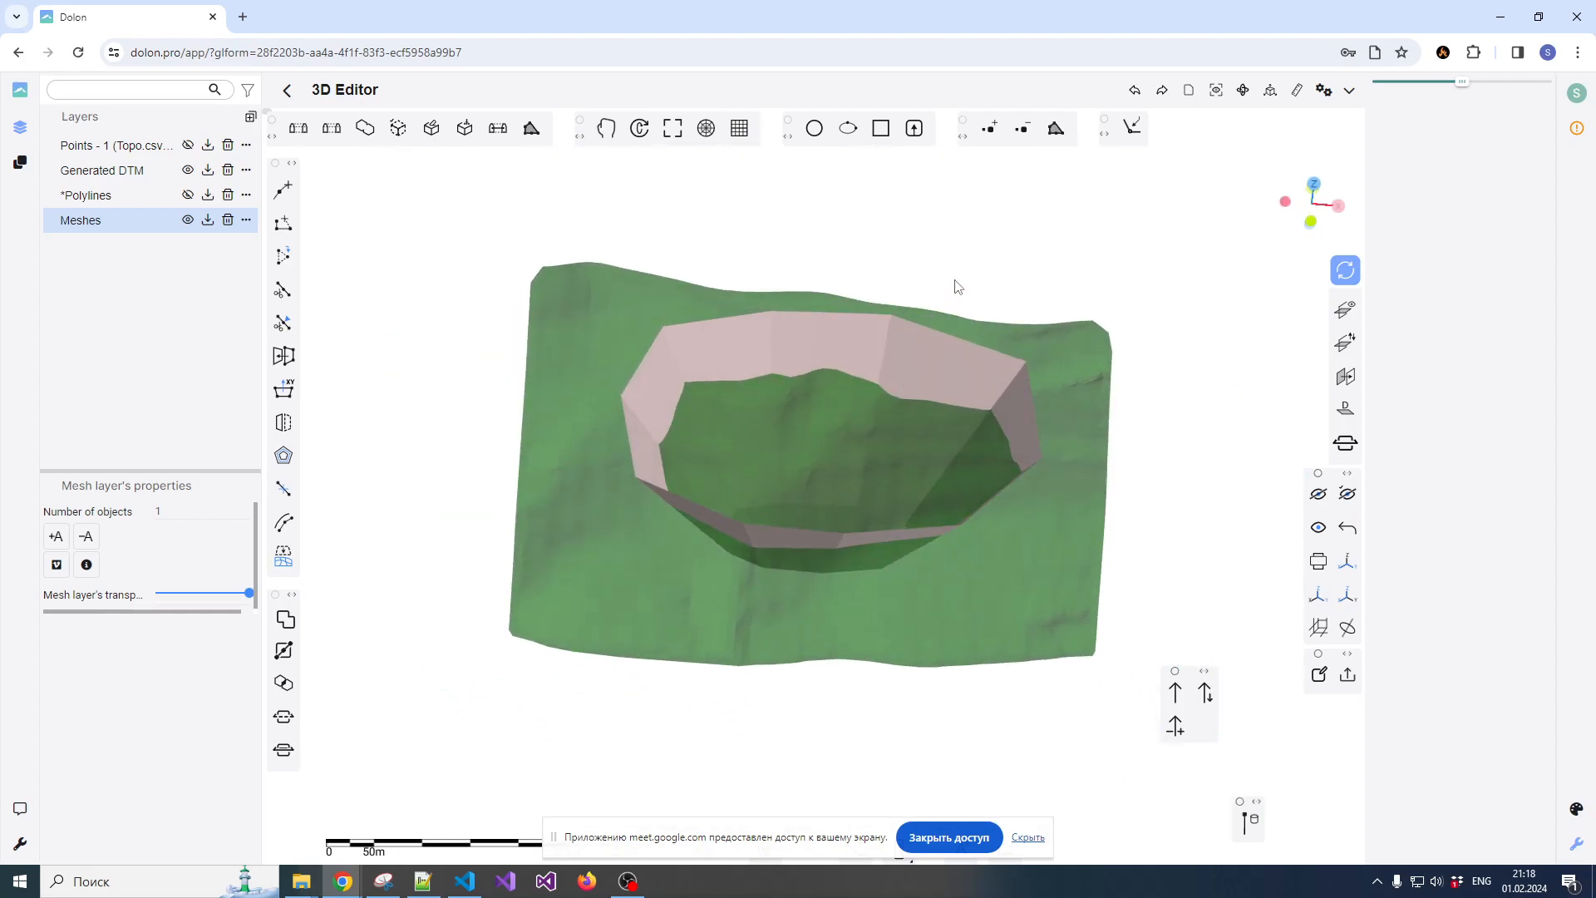
pyautogui.click(865, 340)
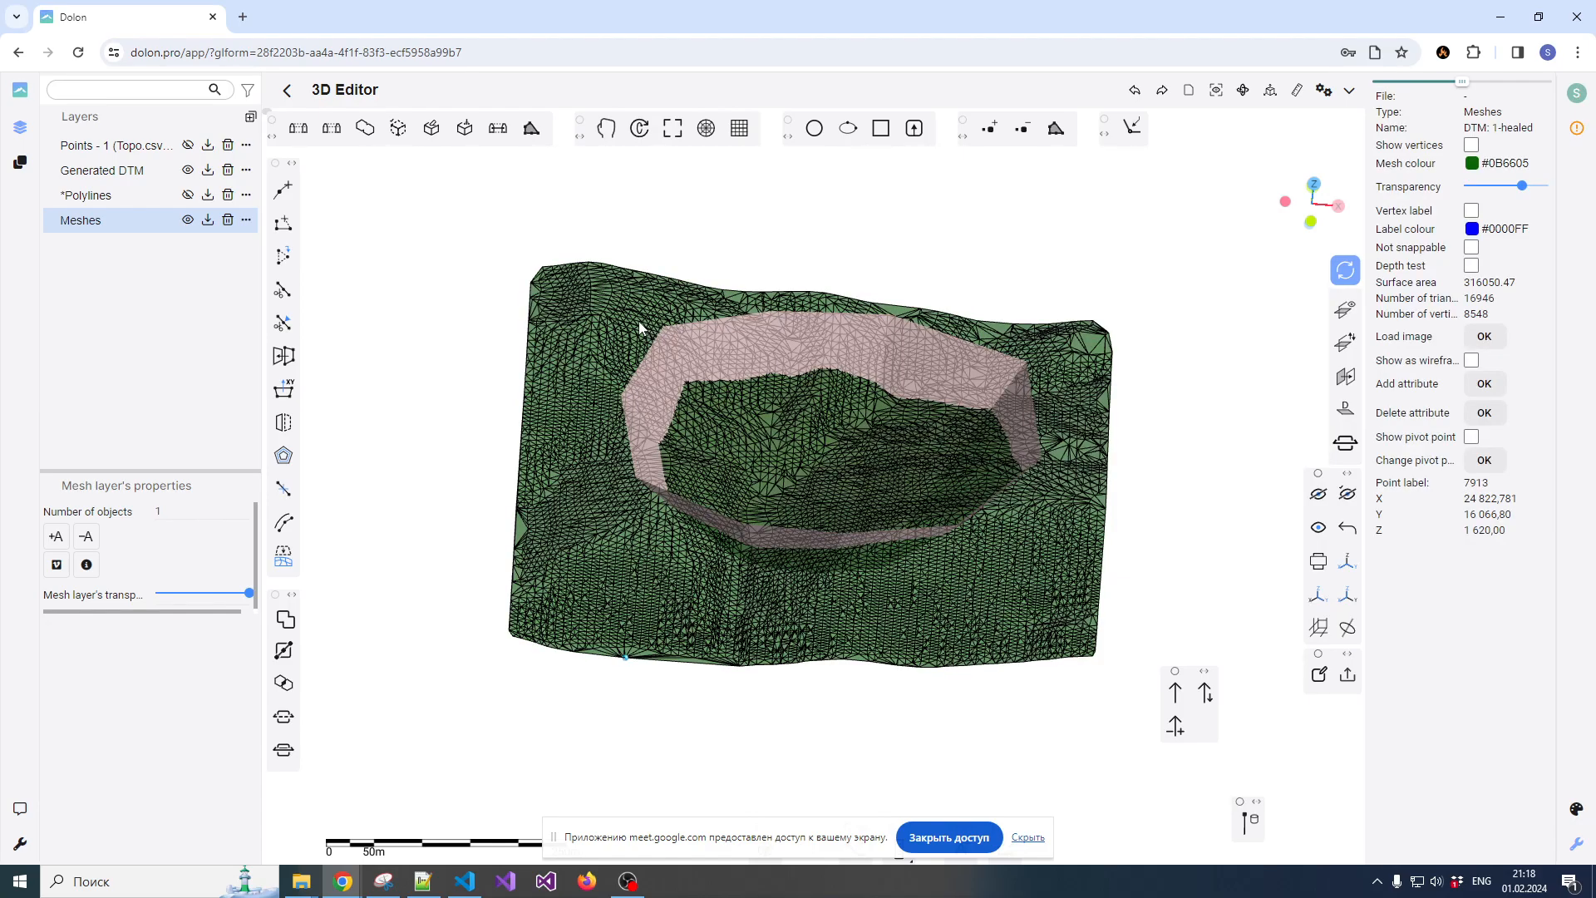
pyautogui.click(838, 255)
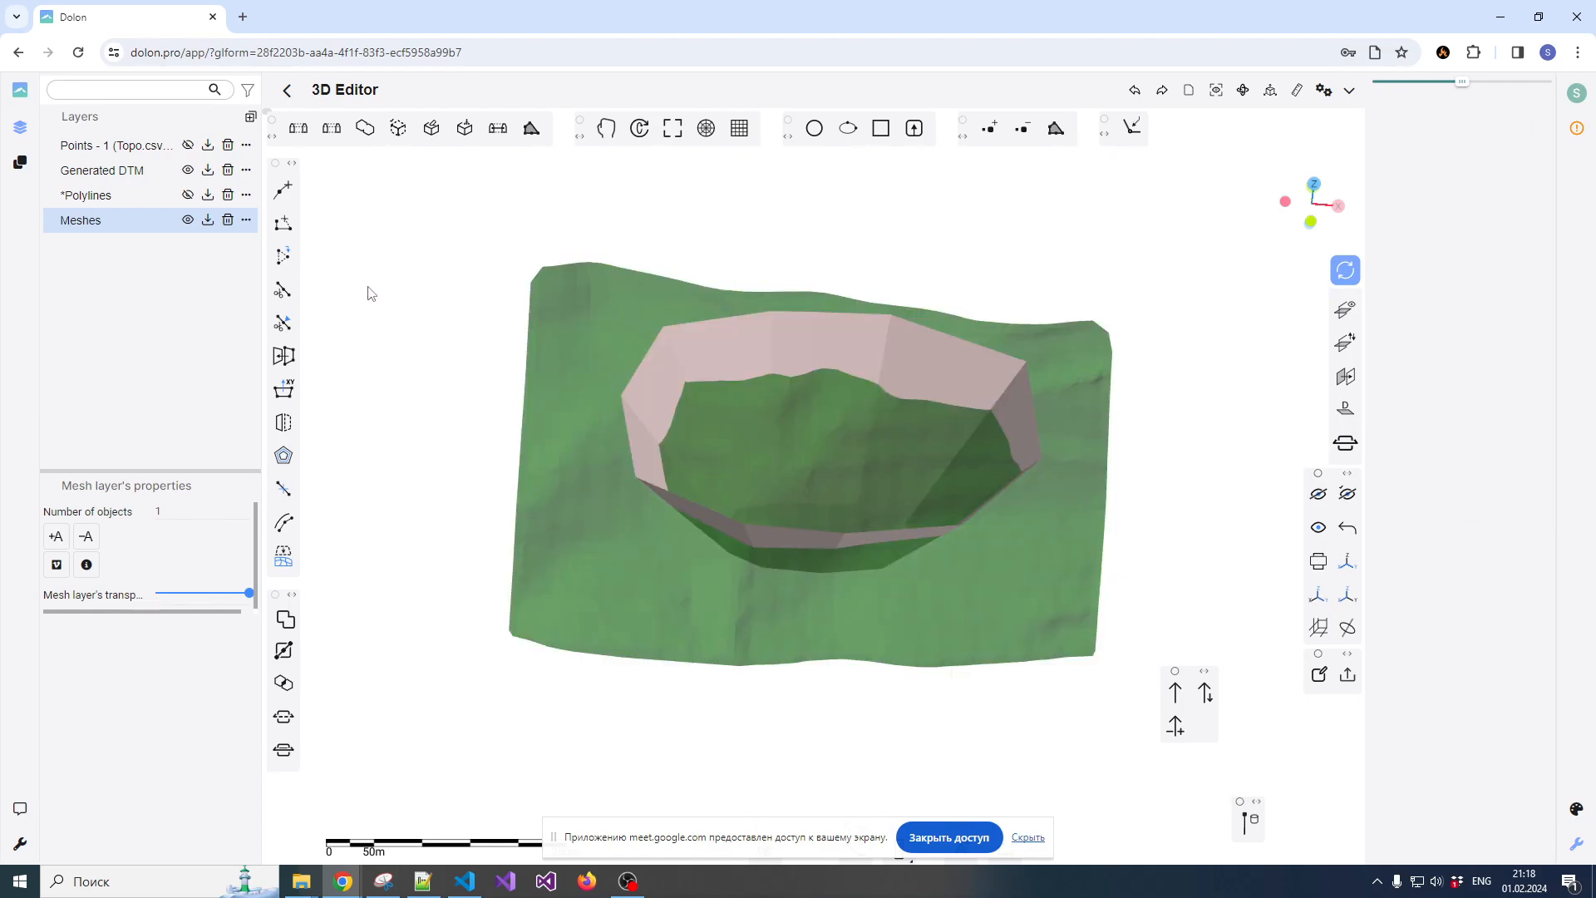
# Create a new layer of type Meshes
pyautogui.click(152, 226)
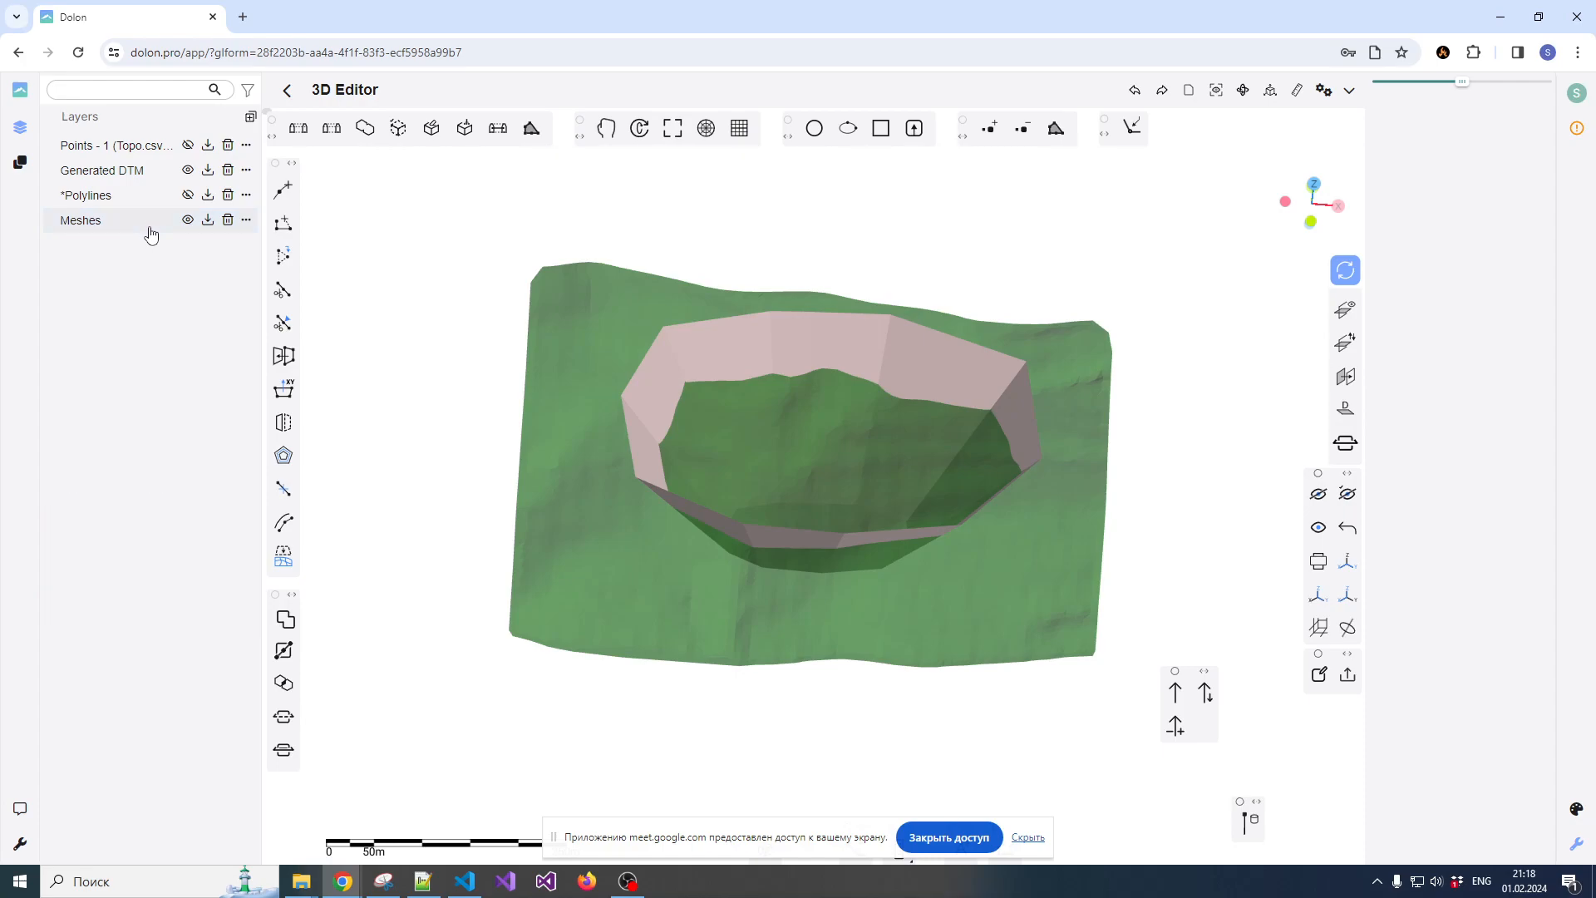
pyautogui.click(250, 118)
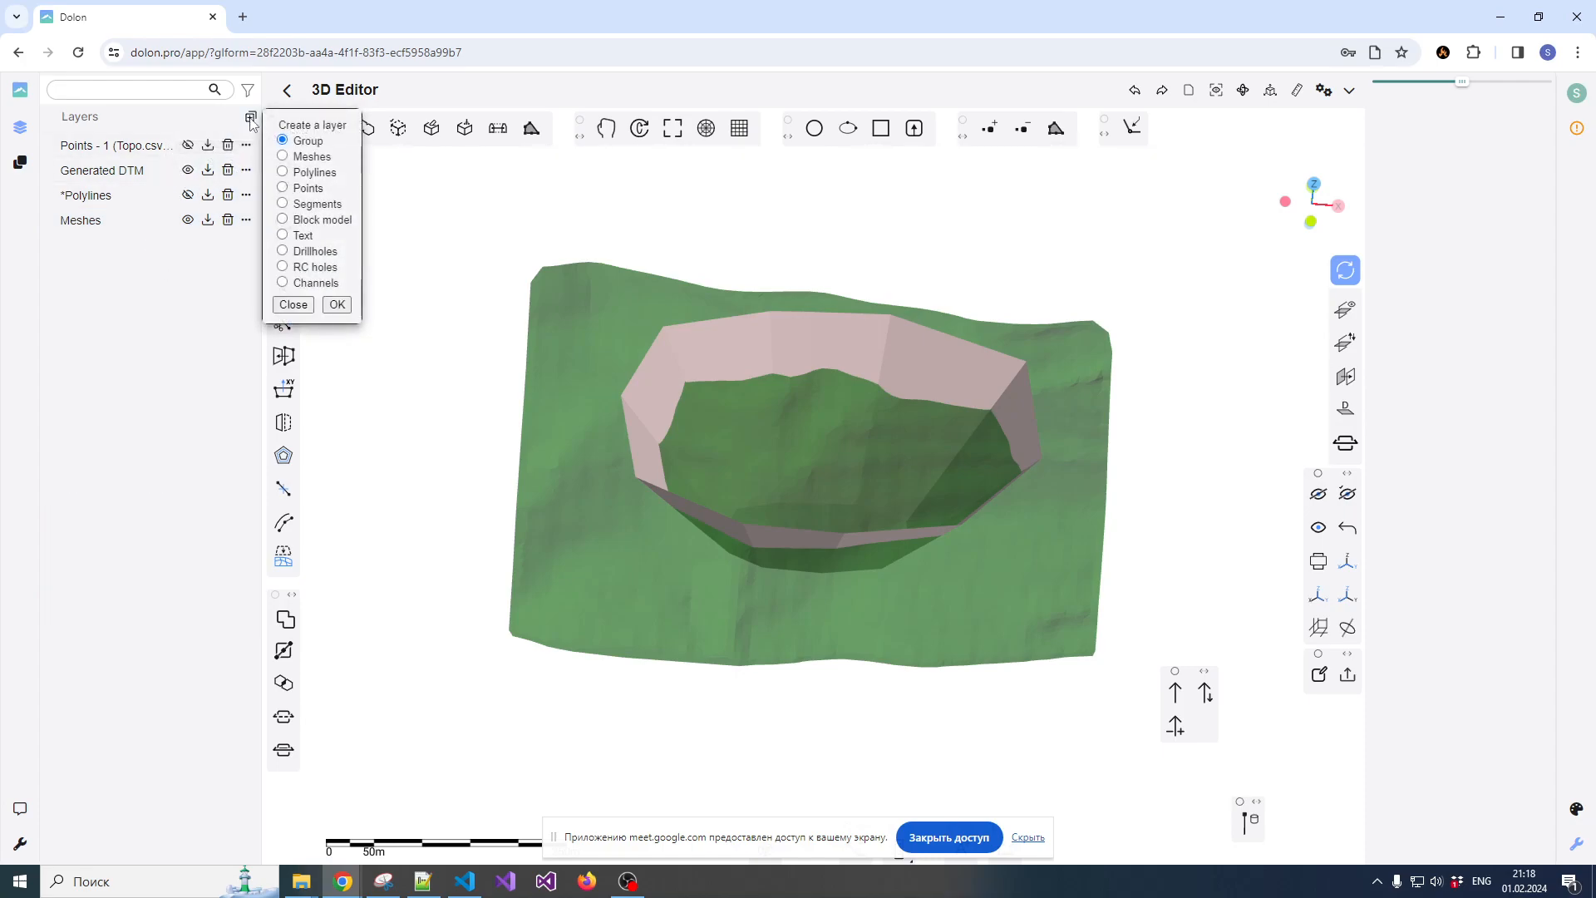
pyautogui.click(336, 305)
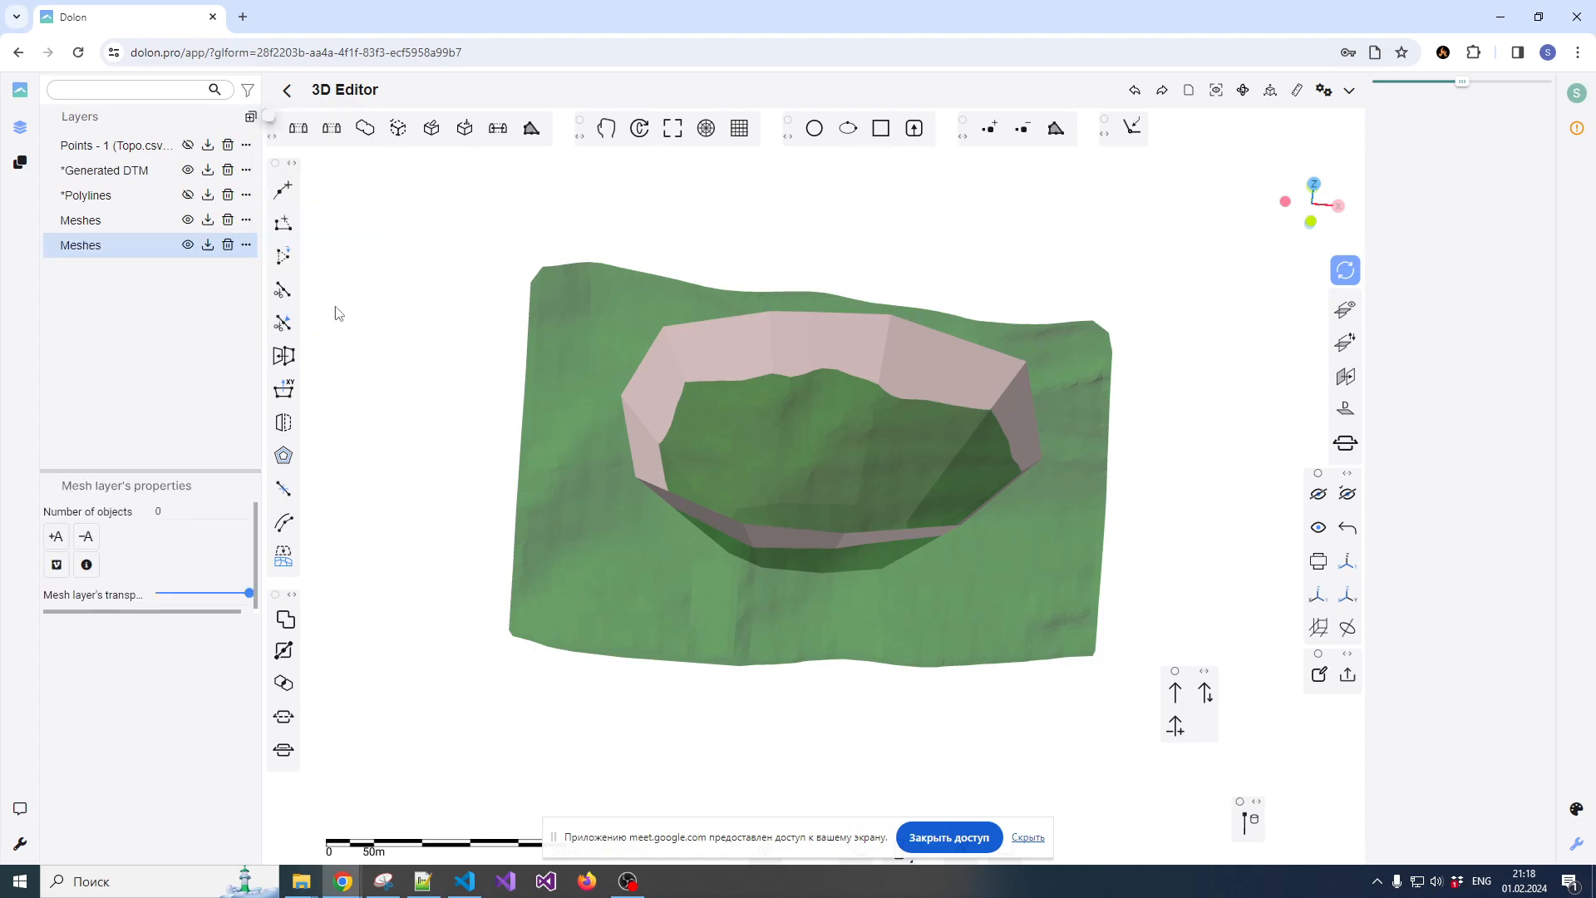
# Hide and reshow the pit's Meshes layer and Generated DTM to tell them apart, and make the new empty Meshes layer active
pyautogui.click(120, 221)
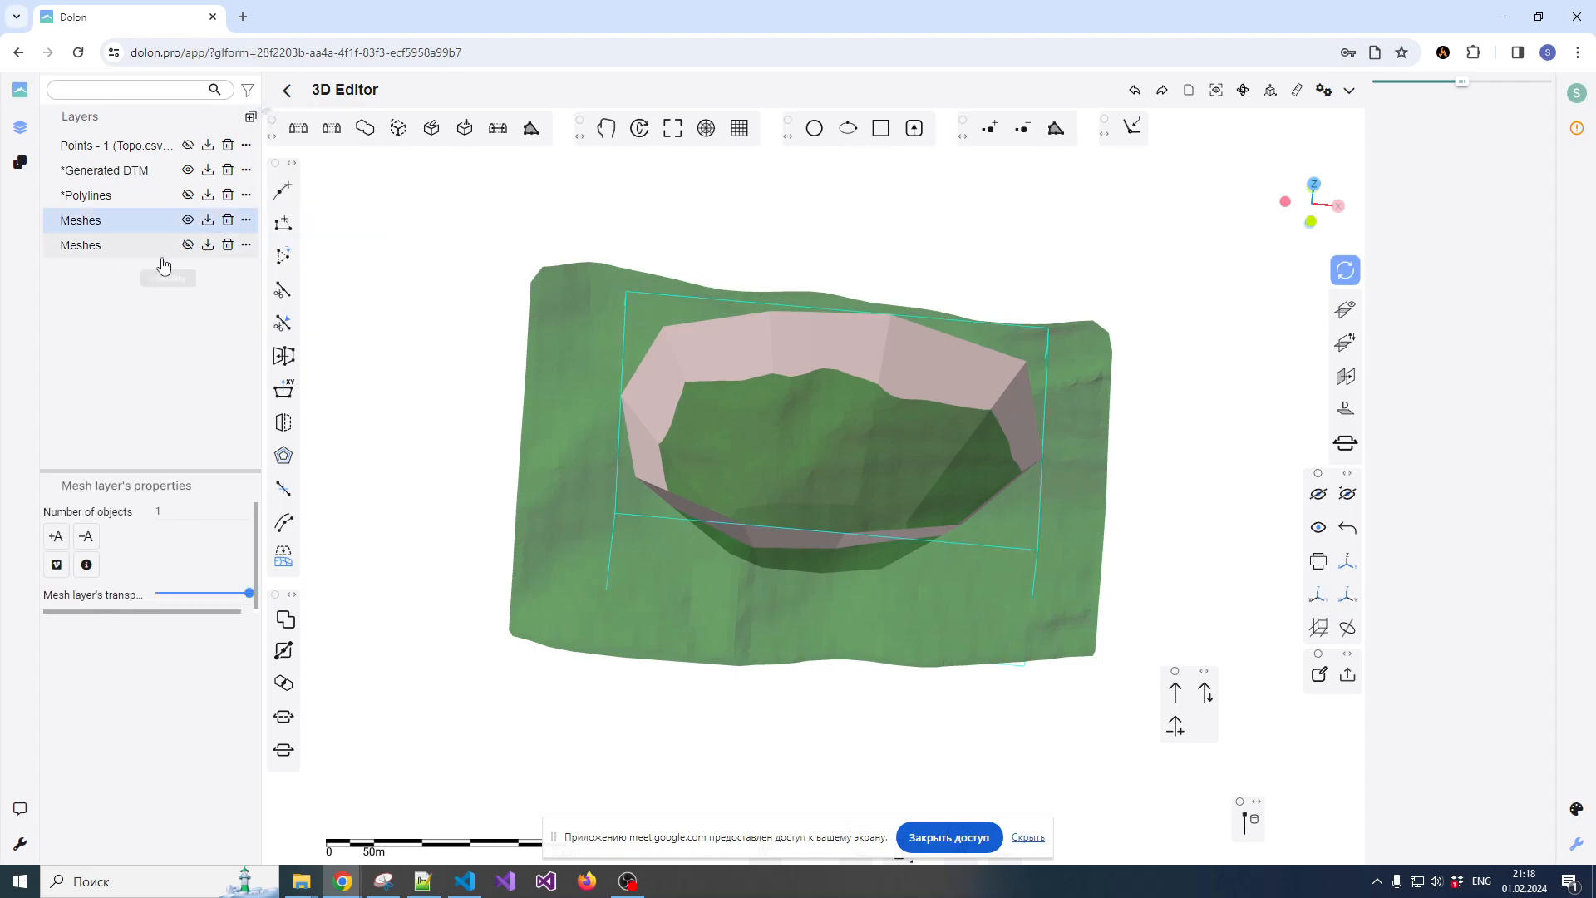
pyautogui.click(188, 219)
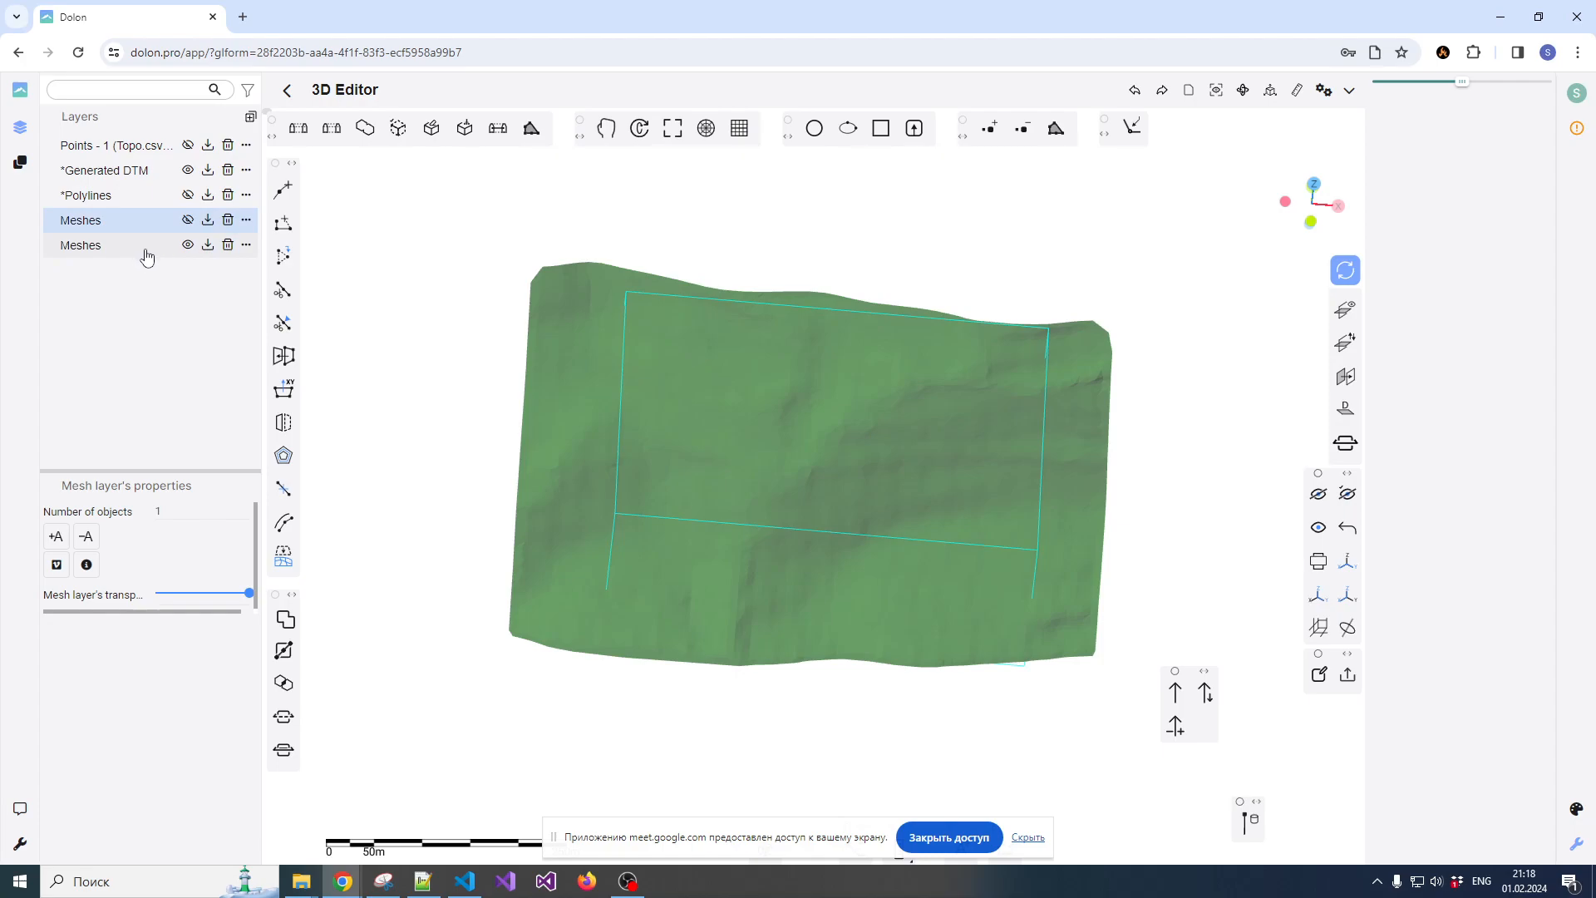
pyautogui.click(187, 169)
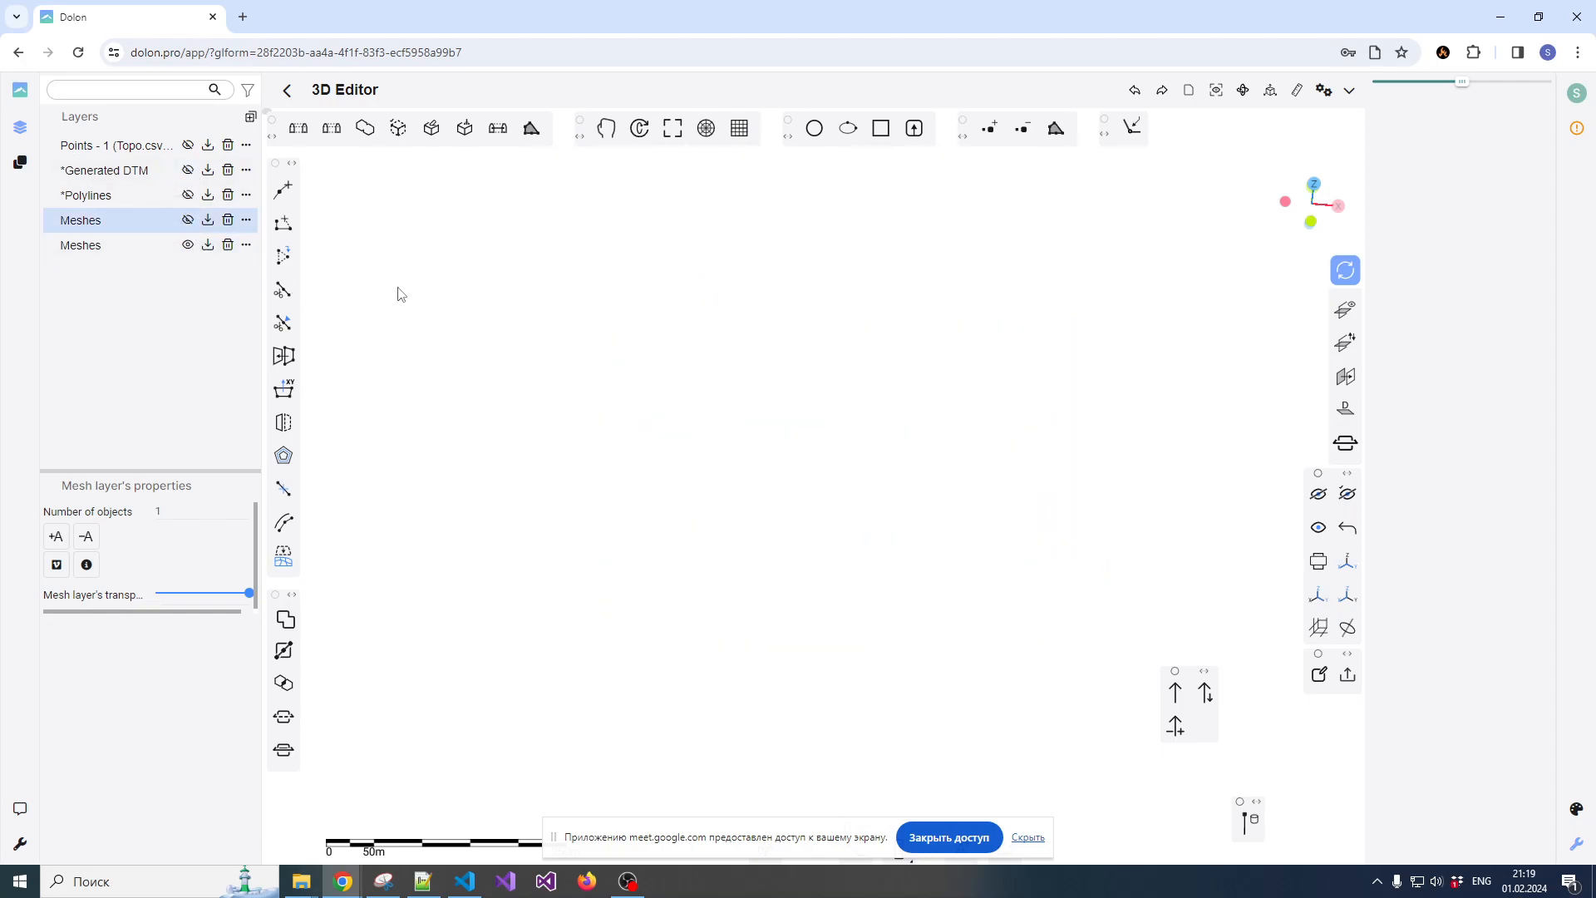
pyautogui.click(137, 249)
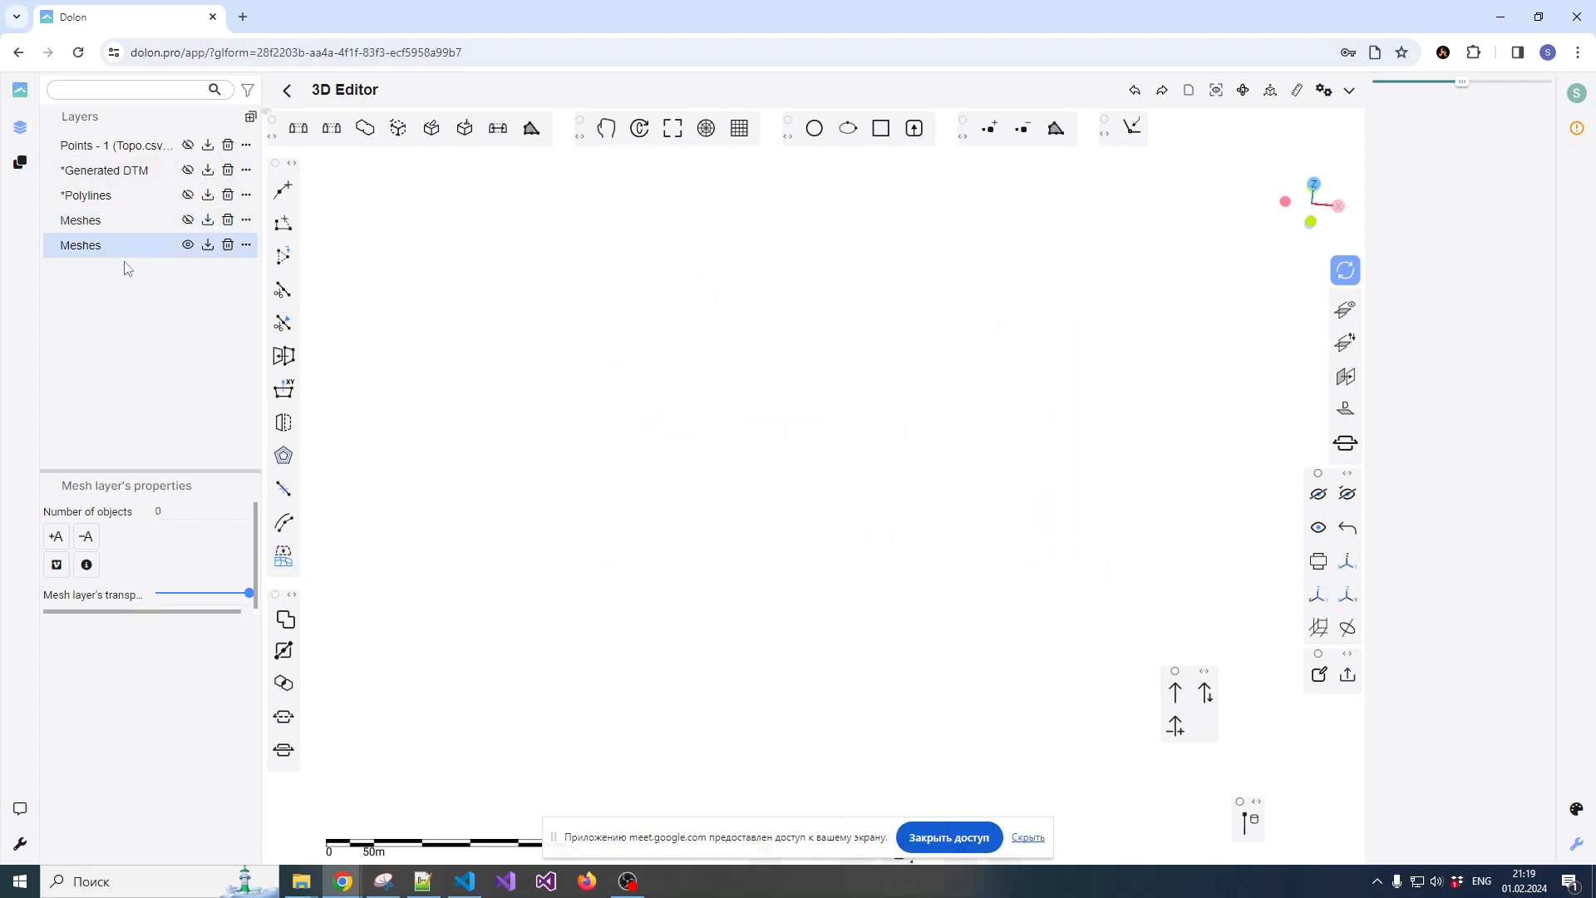
pyautogui.click(184, 220)
pyautogui.click(189, 170)
# Select both the pit mesh and the terrain mesh and copy them to the new, active Meshes layer
pyautogui.click(755, 386)
pyautogui.click(684, 359)
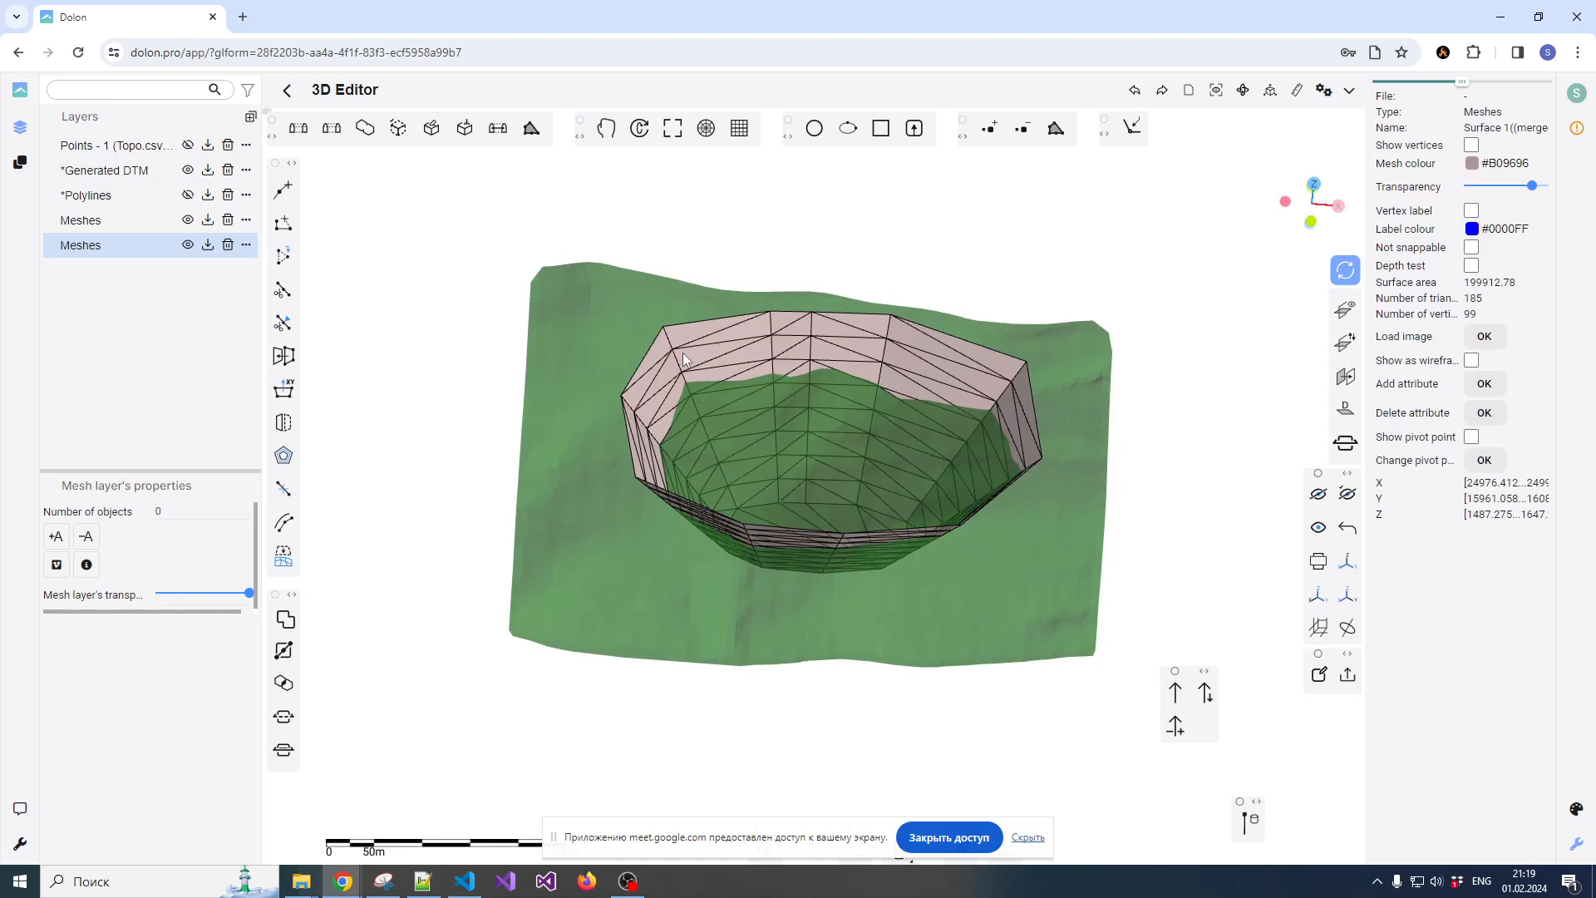
pyautogui.click(600, 336)
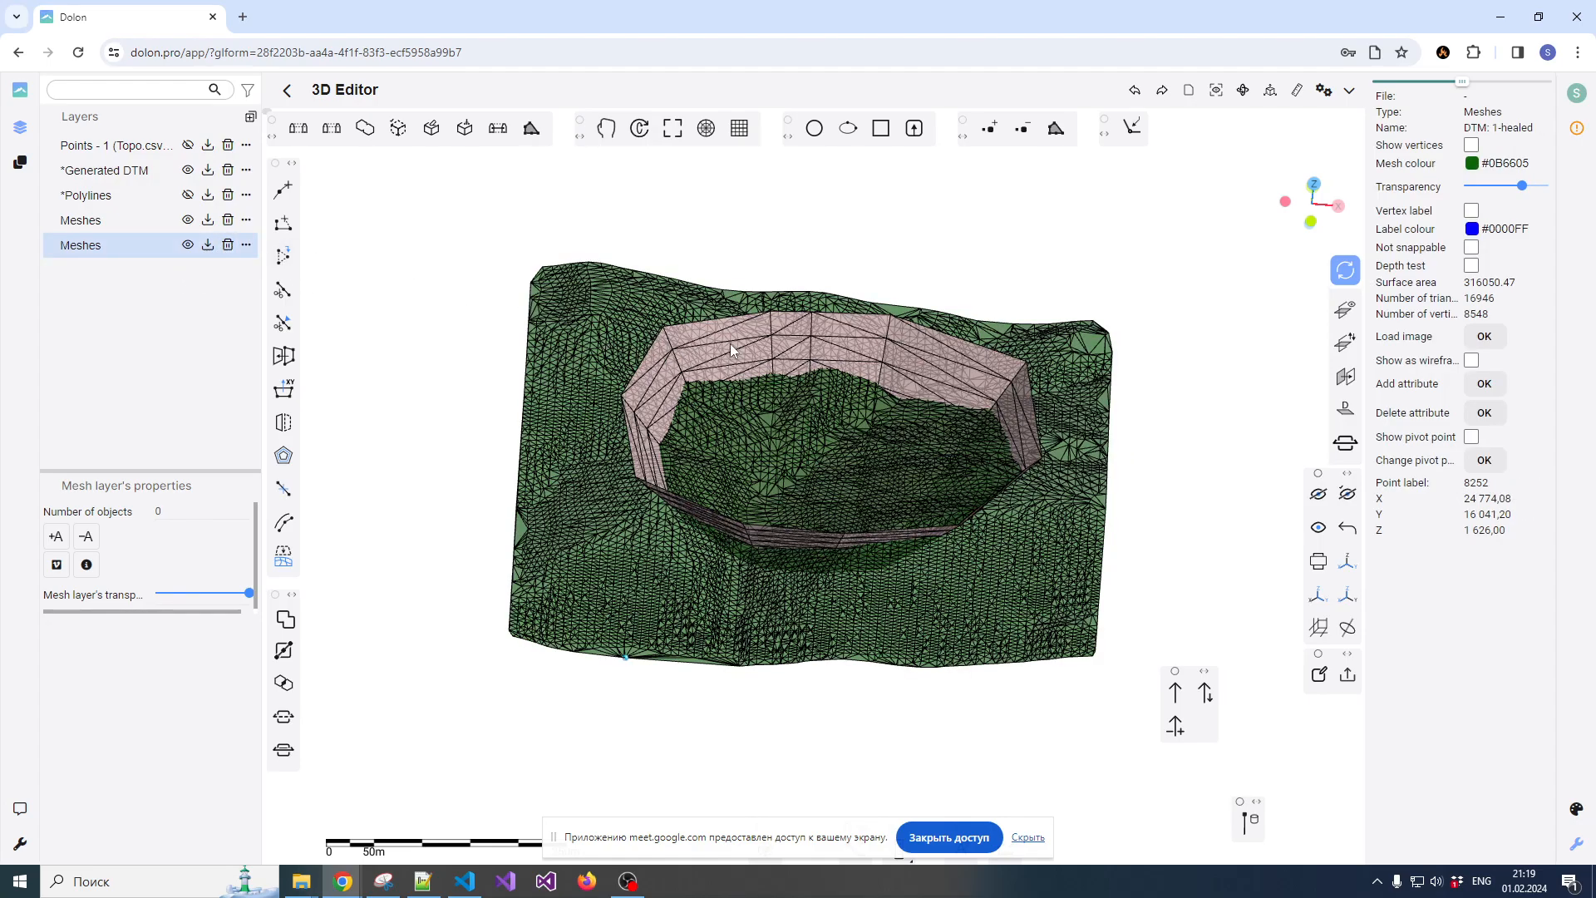
pyautogui.click(139, 253)
pyautogui.rightClick(720, 360)
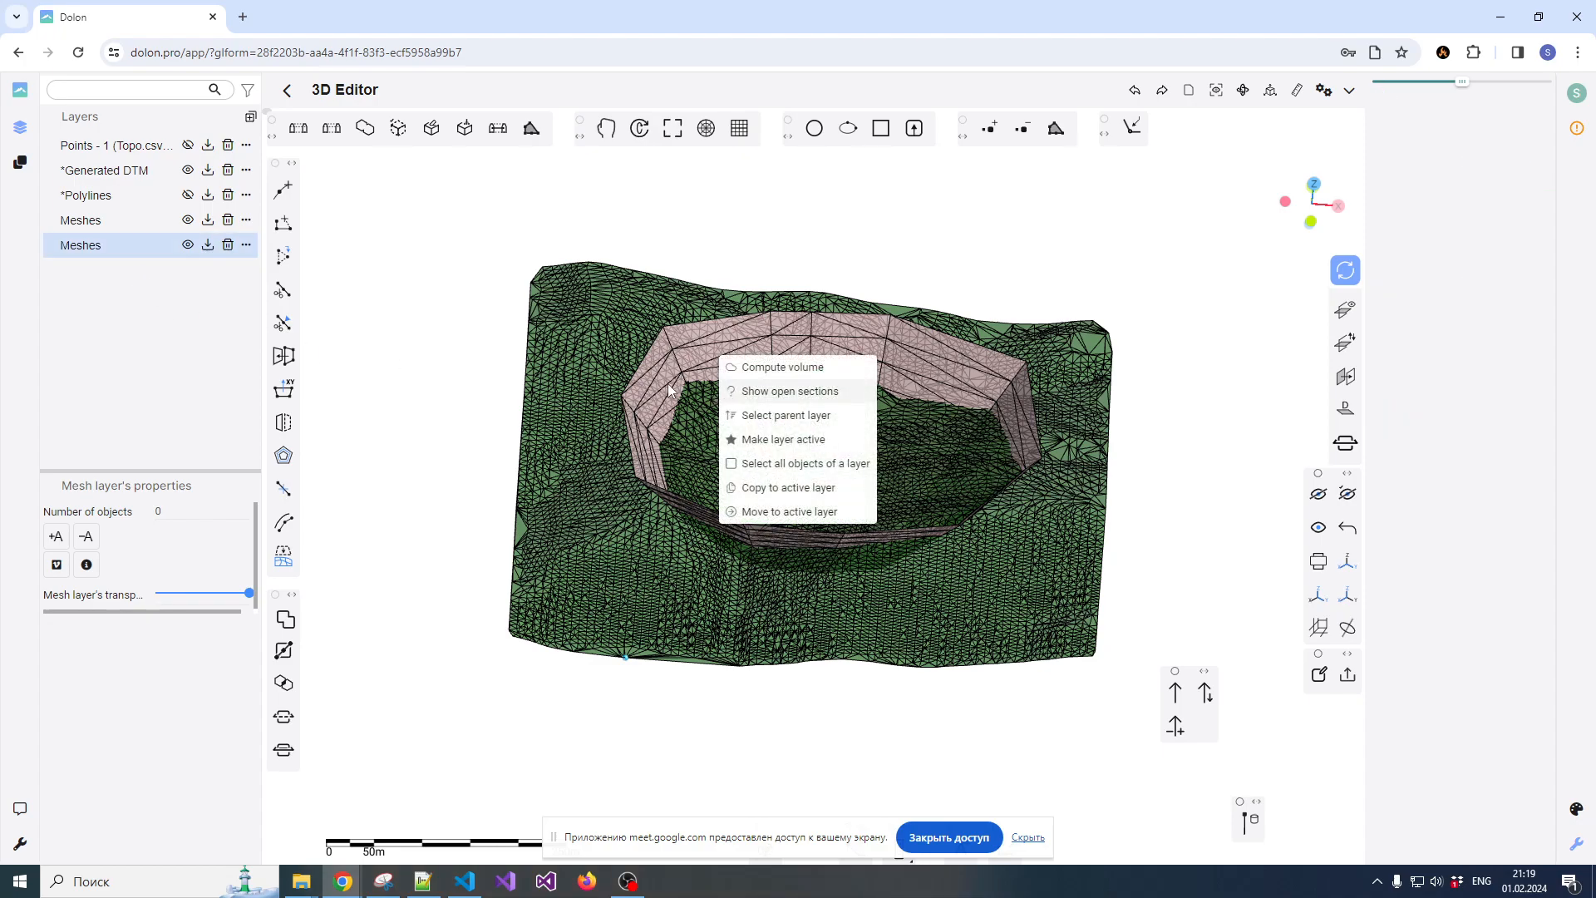
pyautogui.click(773, 489)
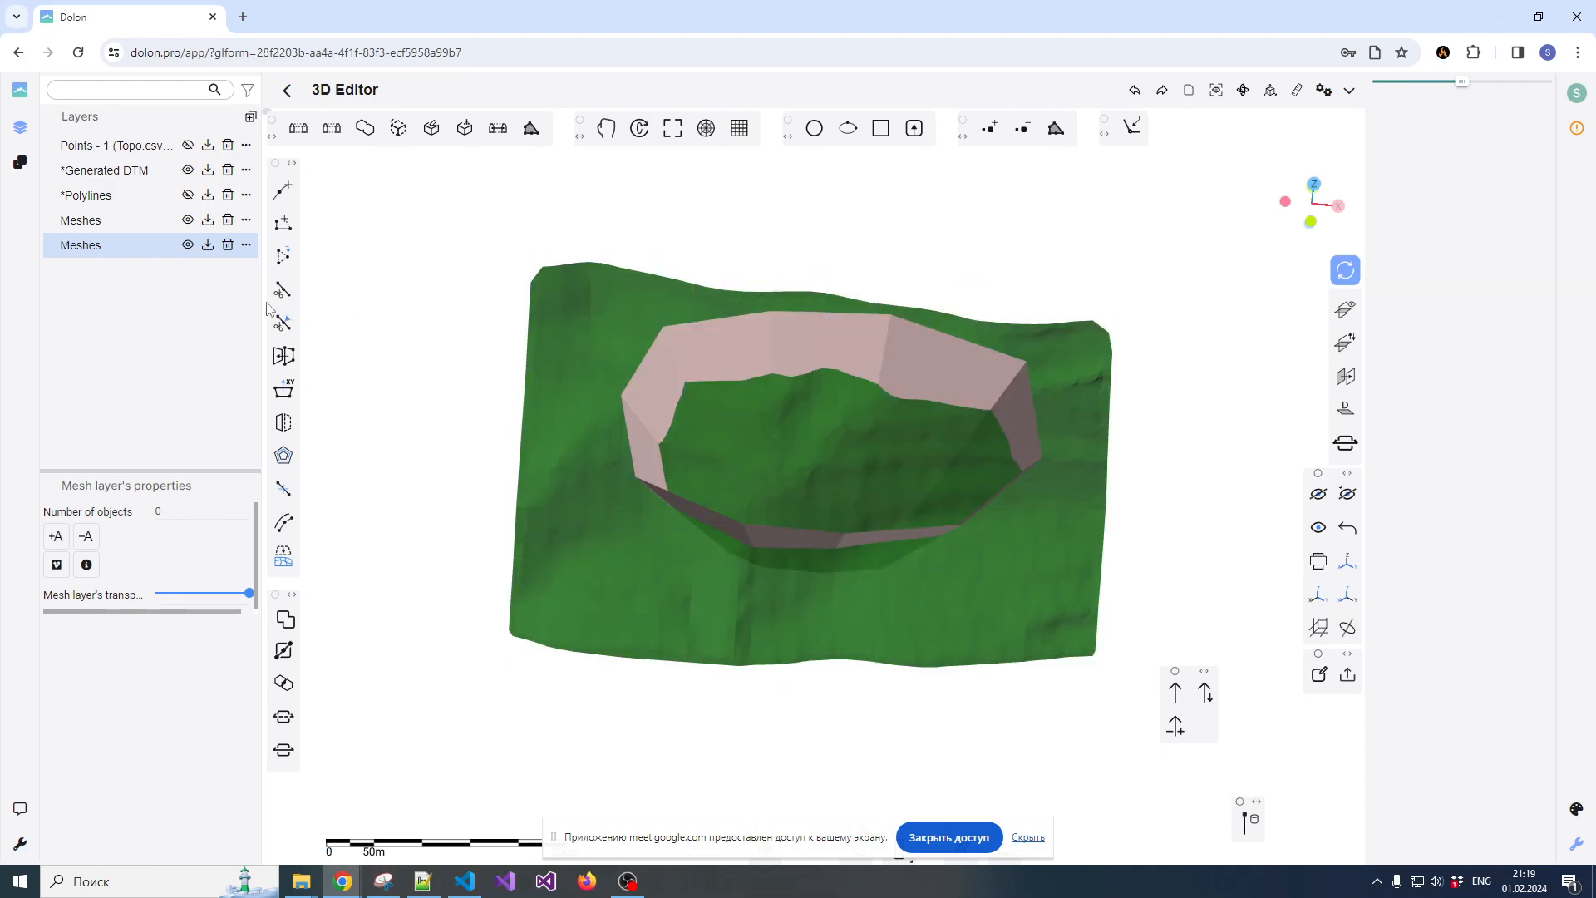
# Hide the new Meshes layer holding the copies, and hide and reshow the pit's Meshes layer to check which meshes each contains
pyautogui.click(187, 247)
pyautogui.moveTo(770, 379)
pyautogui.mouseDown()
pyautogui.moveTo(781, 414)
pyautogui.moveTo(791, 403)
pyautogui.mouseUp()
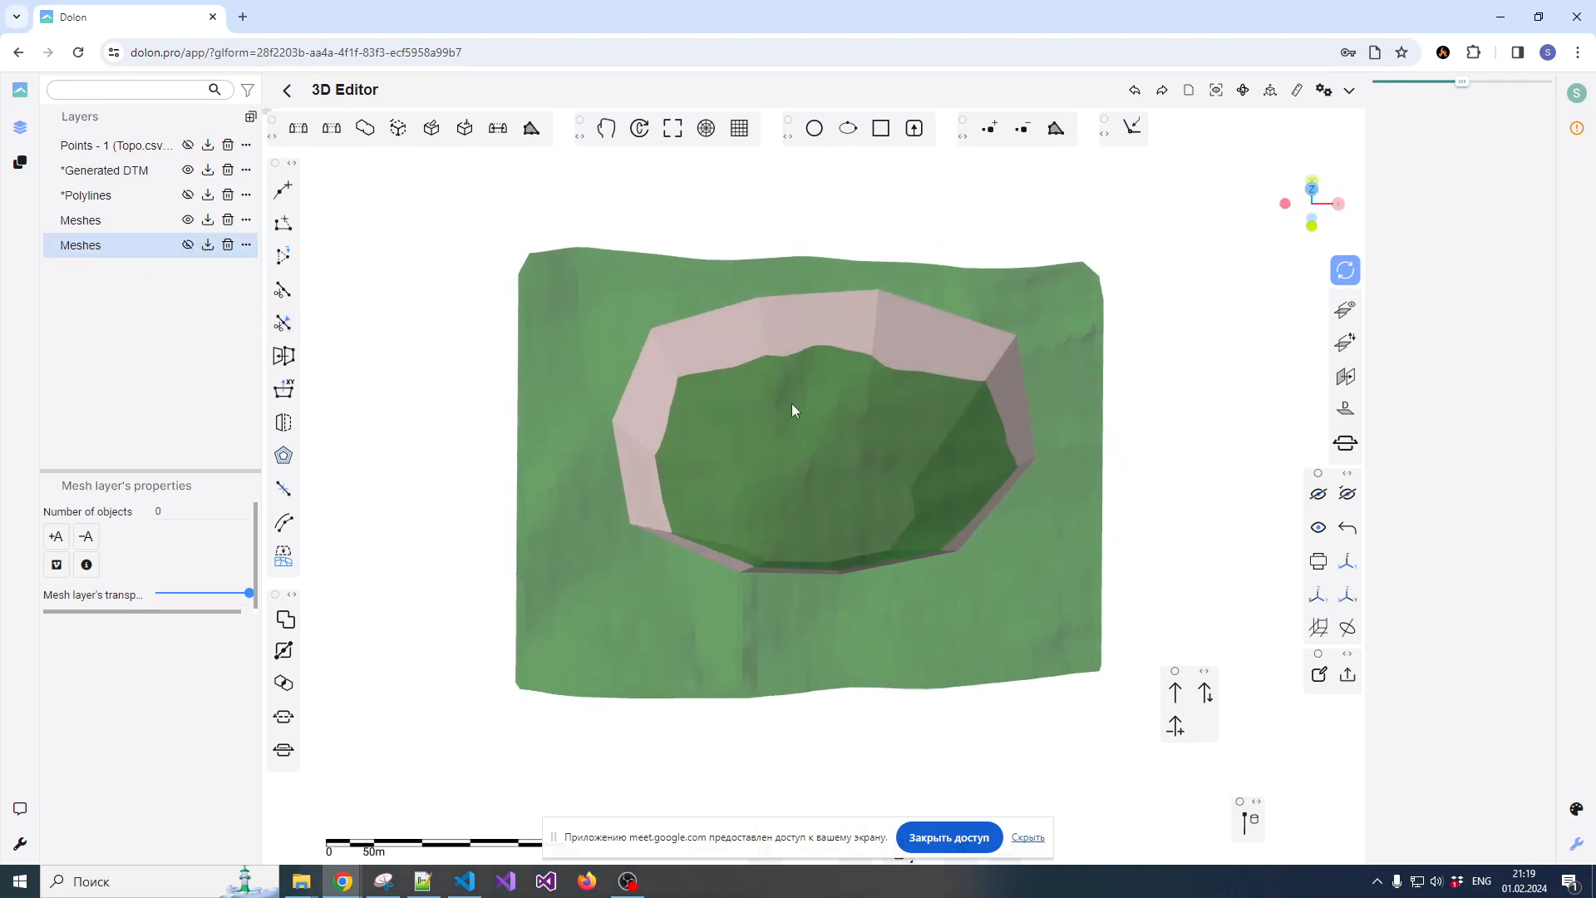
pyautogui.click(188, 219)
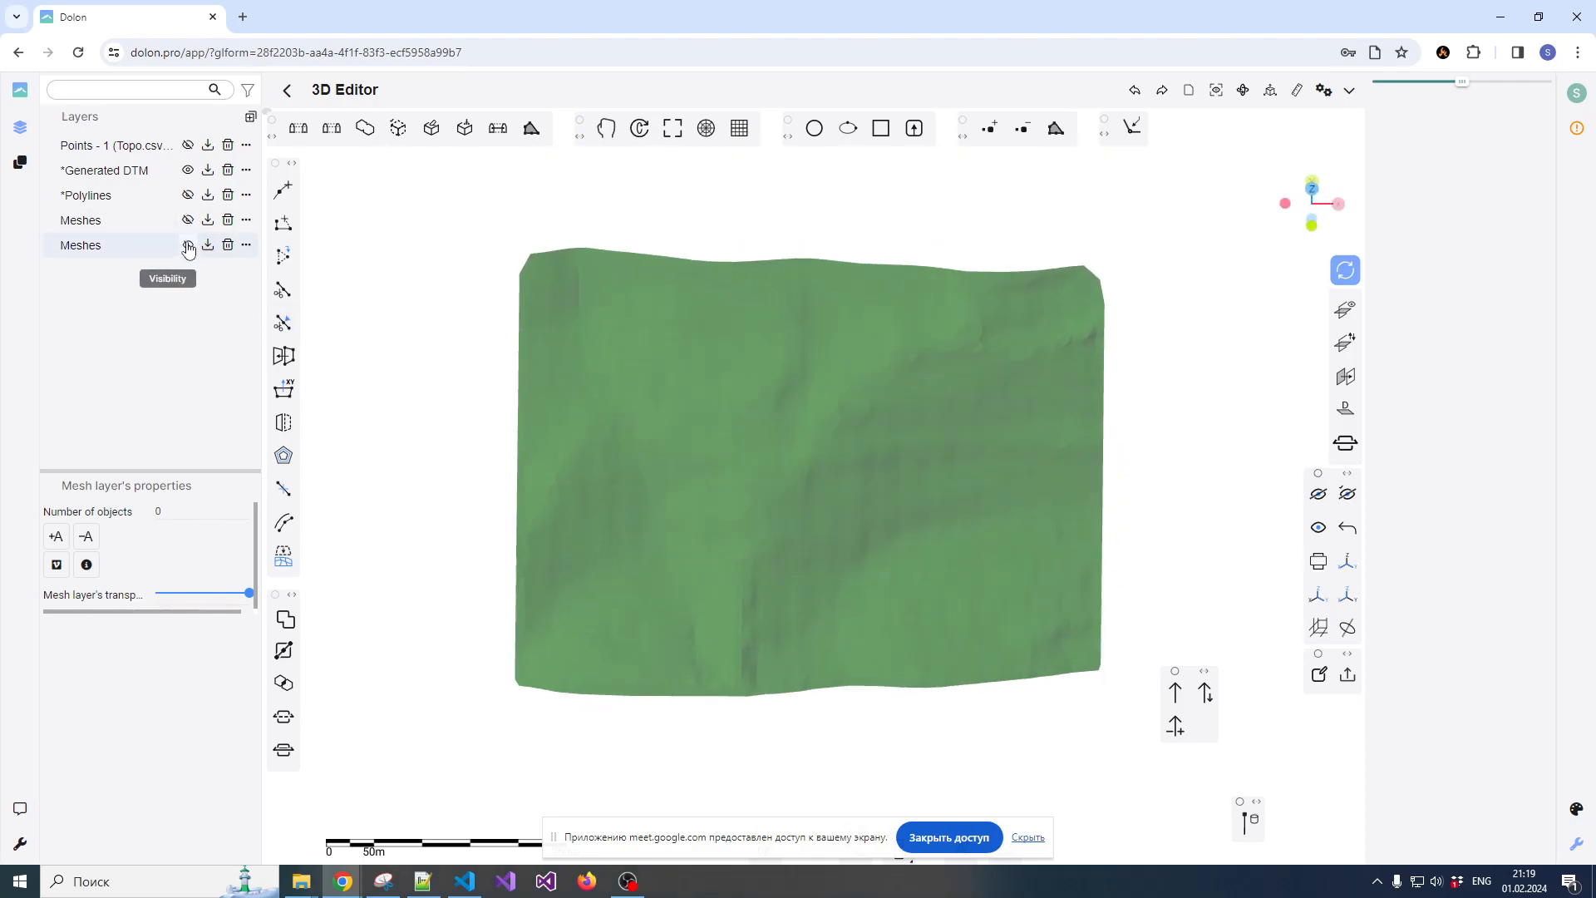
pyautogui.click(188, 245)
pyautogui.click(188, 246)
pyautogui.click(188, 219)
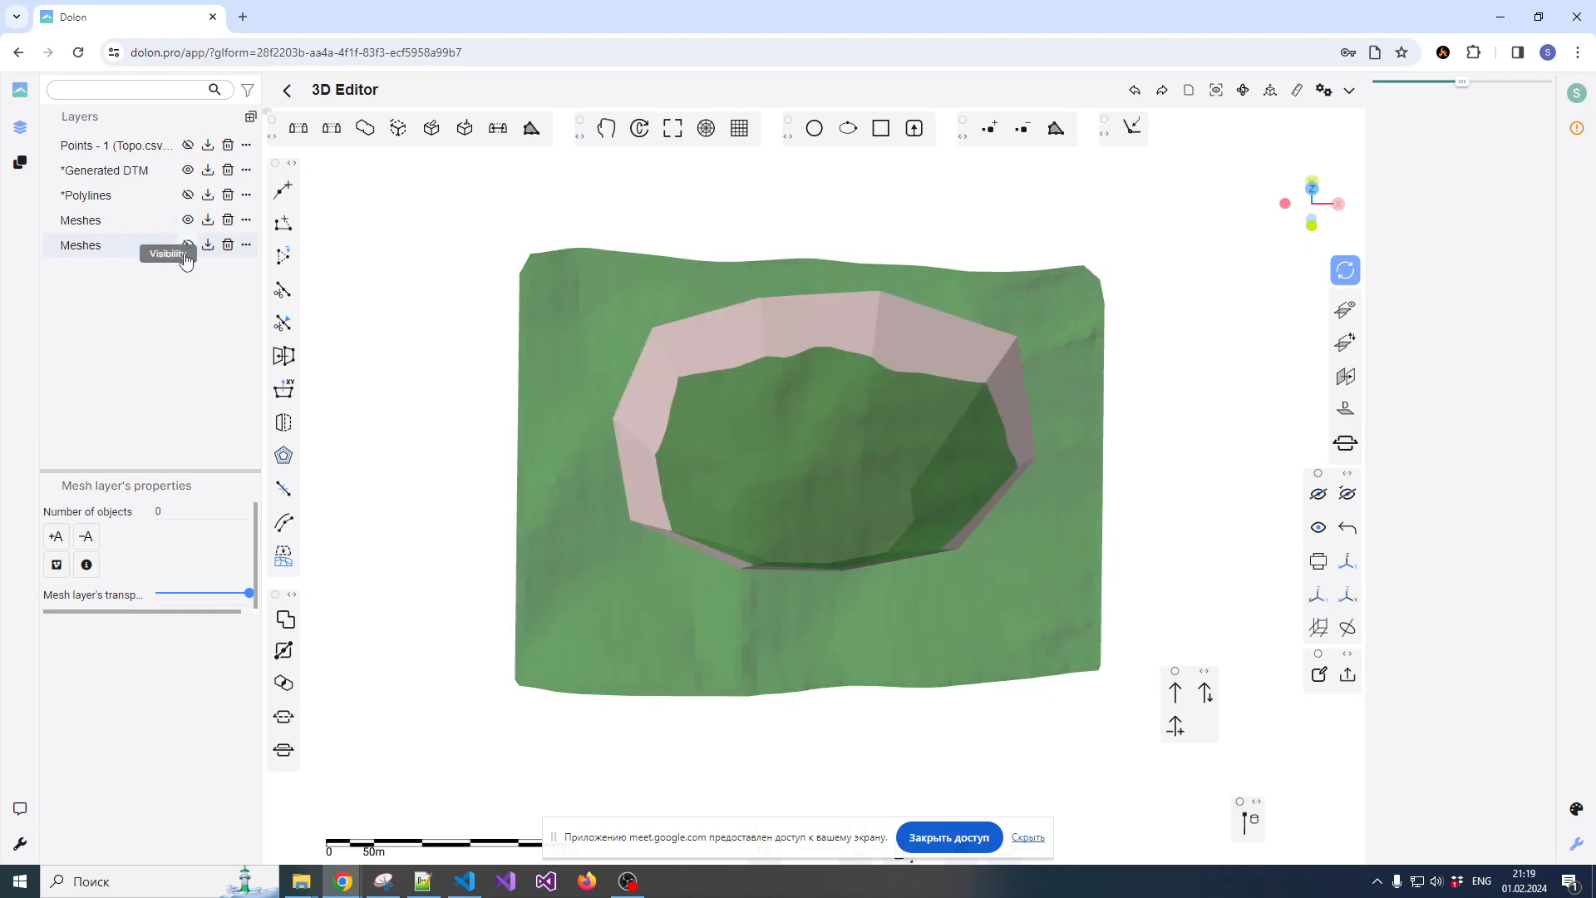
# Select the visible pit mesh and the terrain mesh together
pyautogui.scroll(-2, 743, 417)
pyautogui.scroll(3, 741, 416)
pyautogui.moveTo(780, 446); pyautogui.dragTo(726, 385)
pyautogui.scroll(-4, 786, 441)
pyautogui.click(728, 381)
pyautogui.click(647, 417)
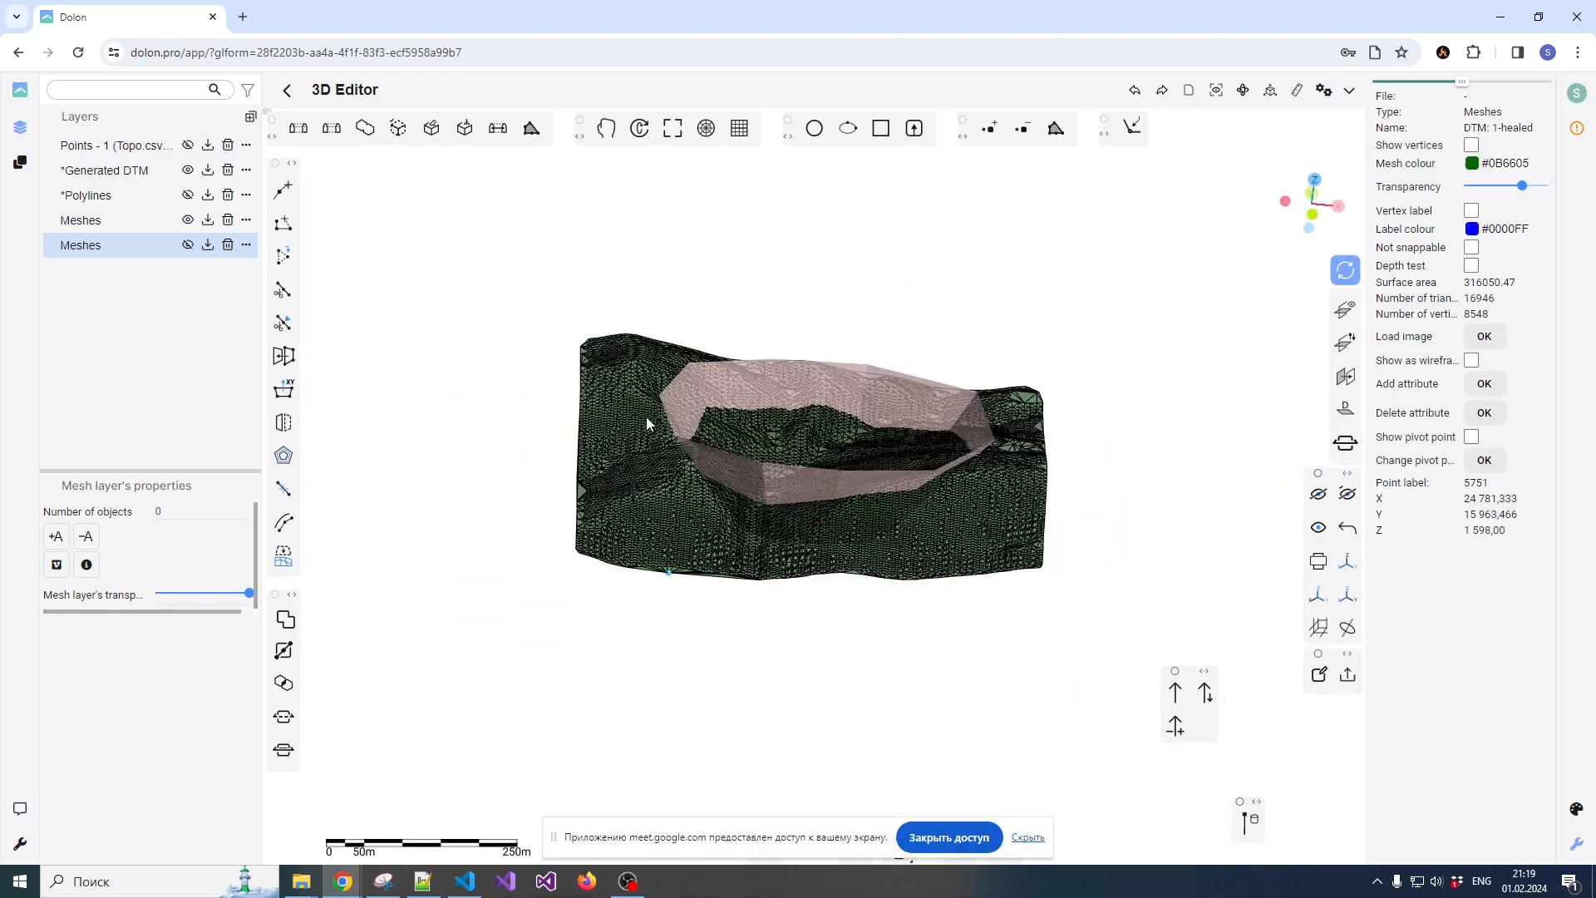
pyautogui.scroll(2, 766, 406)
pyautogui.scroll(-1, 777, 401)
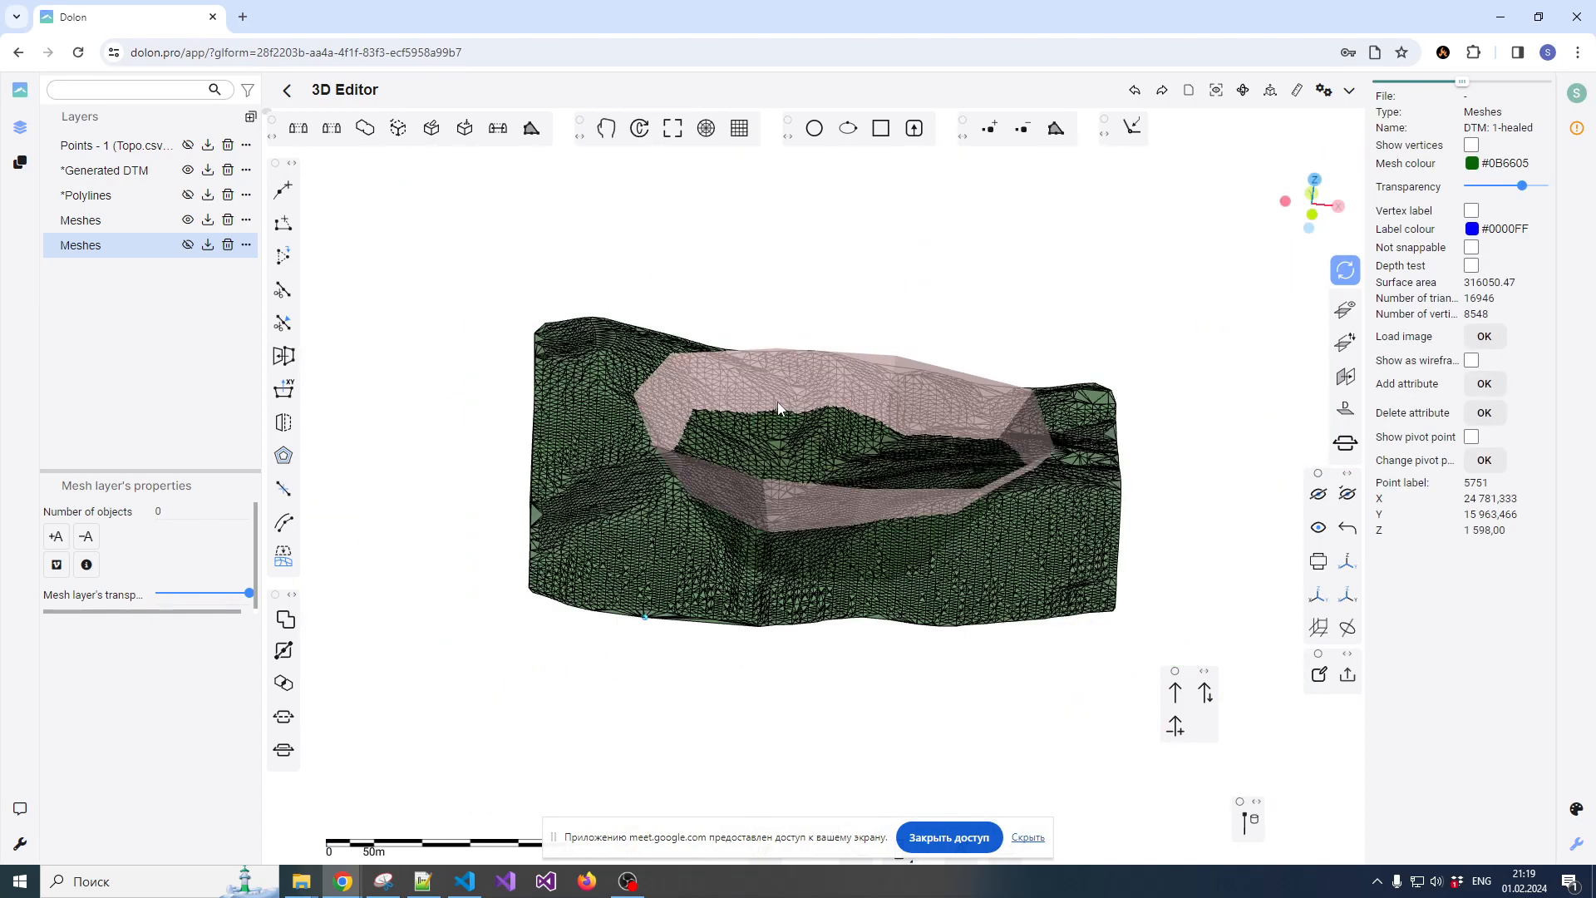
# Reselect the pit mesh as the first object, examine its shape, and add the terrain mesh as the second
pyautogui.click(767, 407)
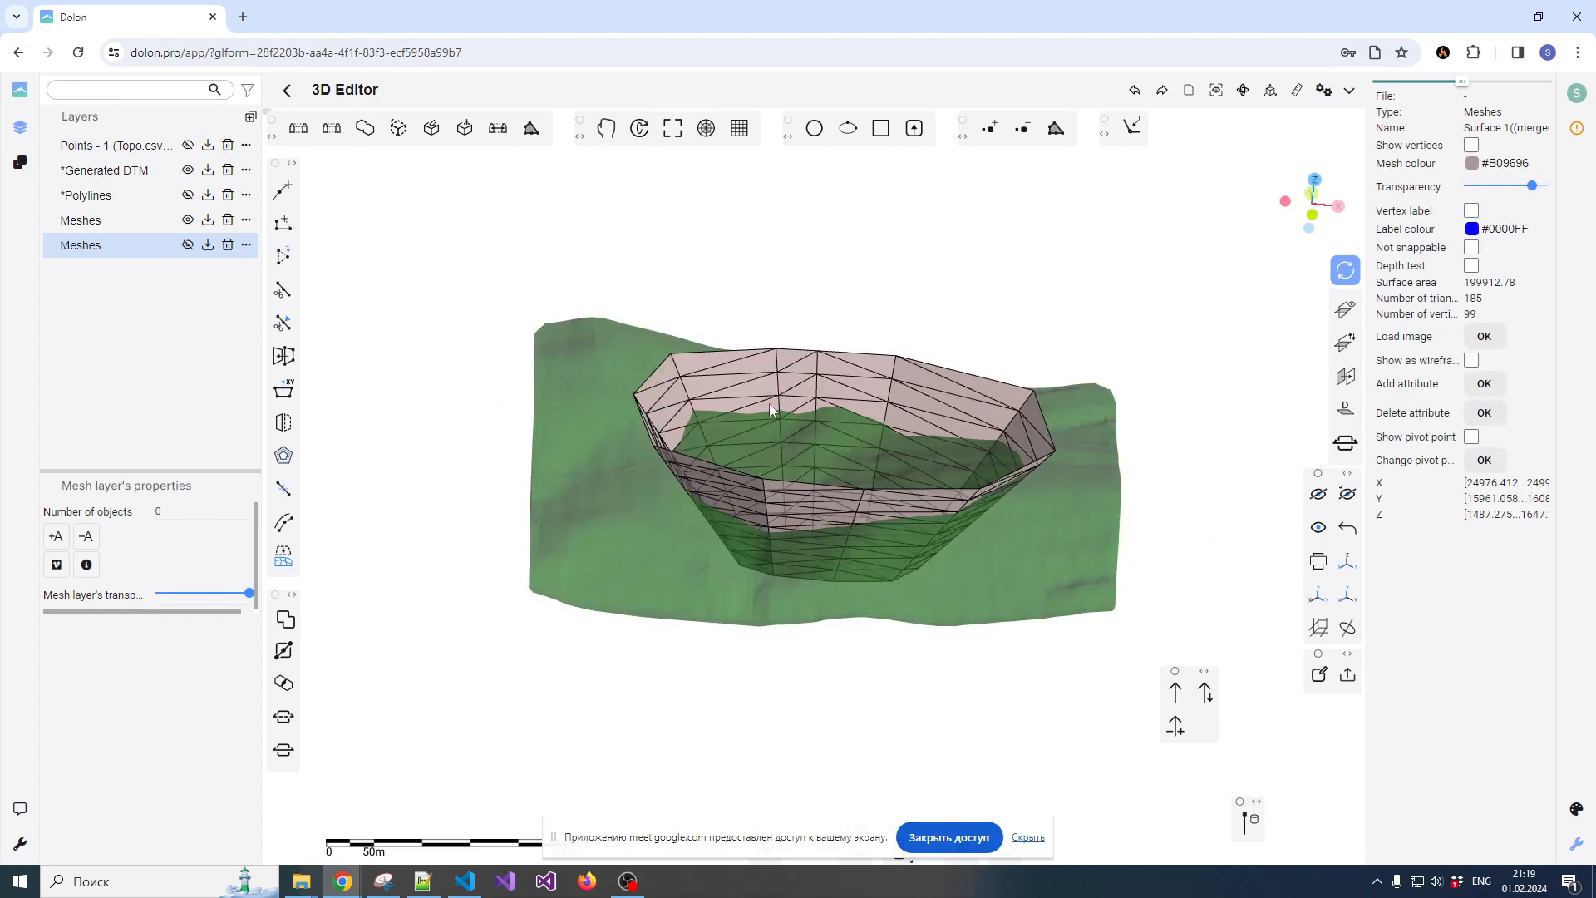
pyautogui.scroll(-1, 836, 404)
pyautogui.moveTo(835, 404); pyautogui.dragTo(870, 378, button='right')
pyautogui.scroll(1, 838, 388)
pyautogui.scroll(2, 838, 387)
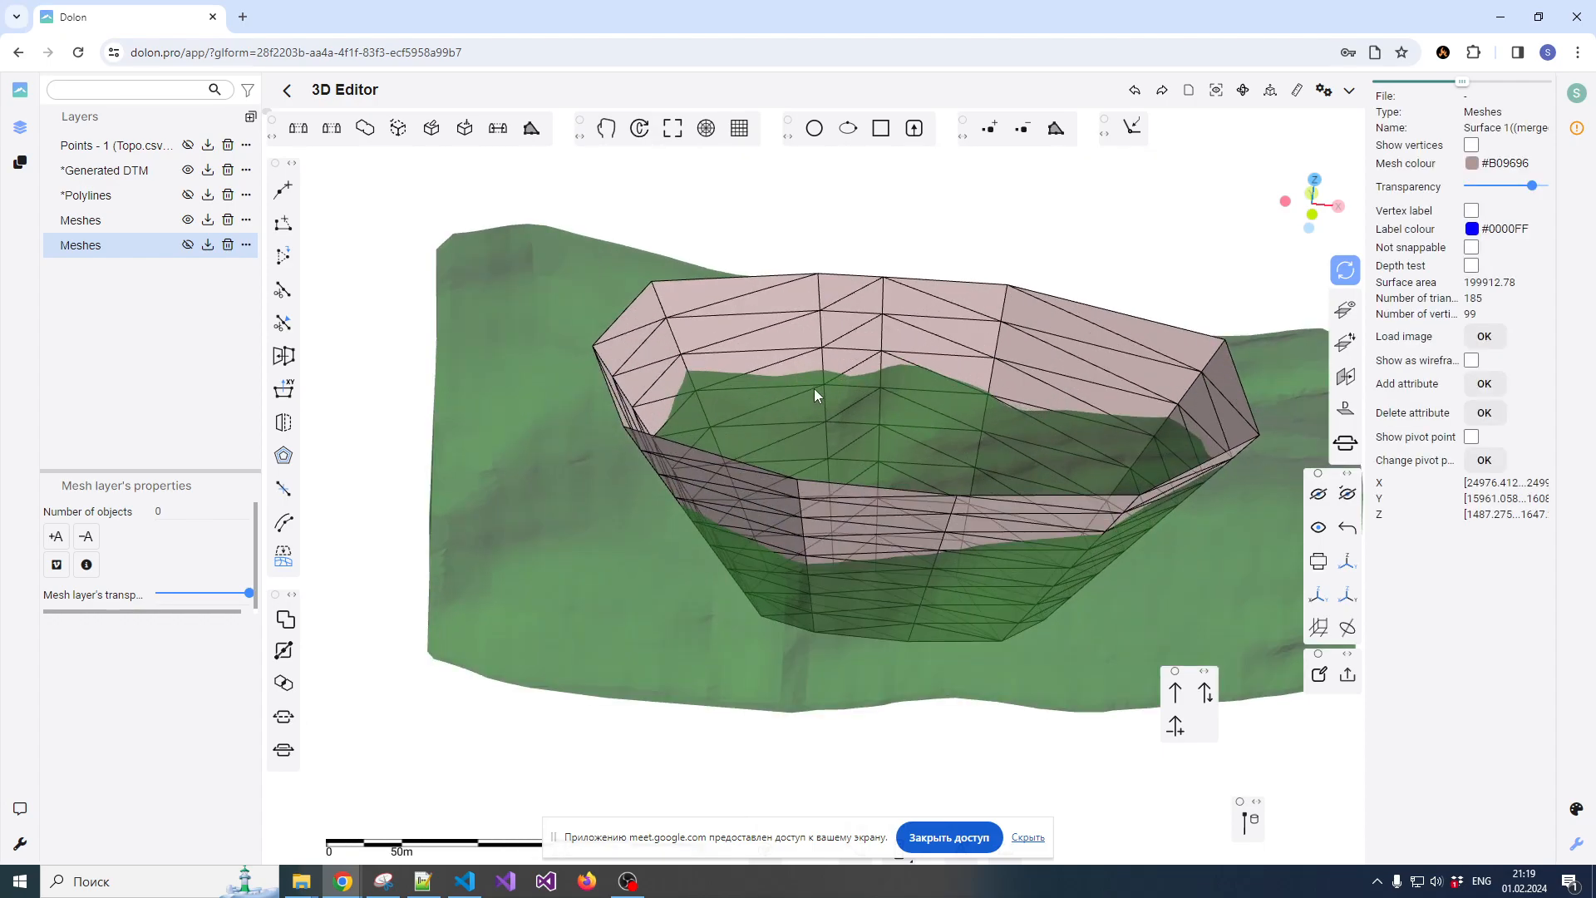
pyautogui.moveTo(831, 383); pyautogui.dragTo(718, 462)
pyautogui.moveTo(589, 516); pyautogui.dragTo(753, 372)
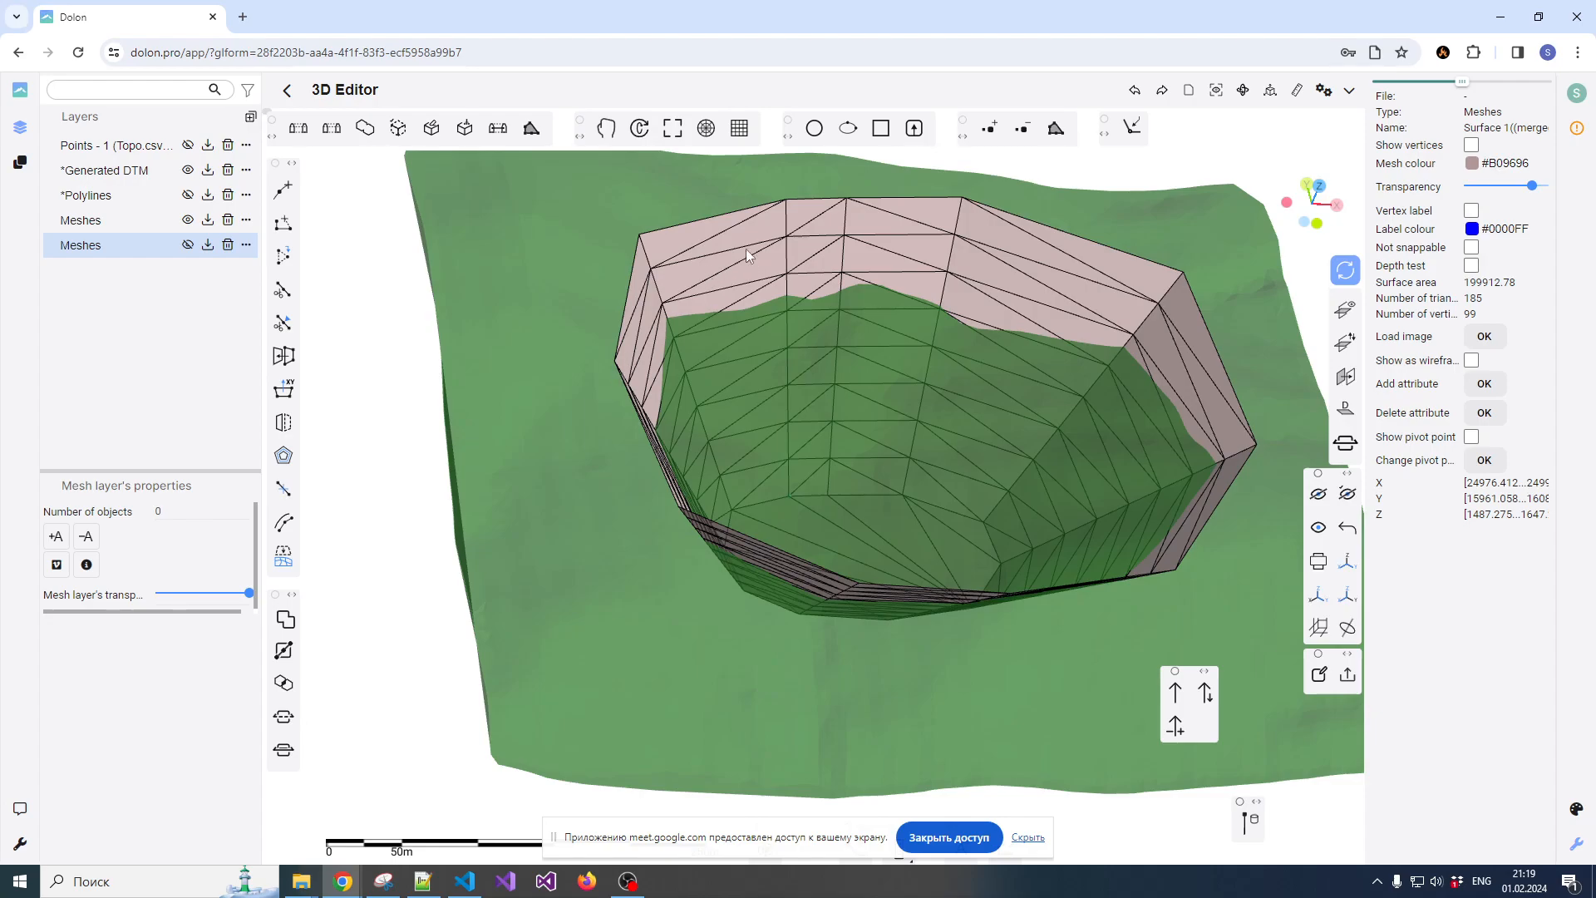
pyautogui.click(576, 426)
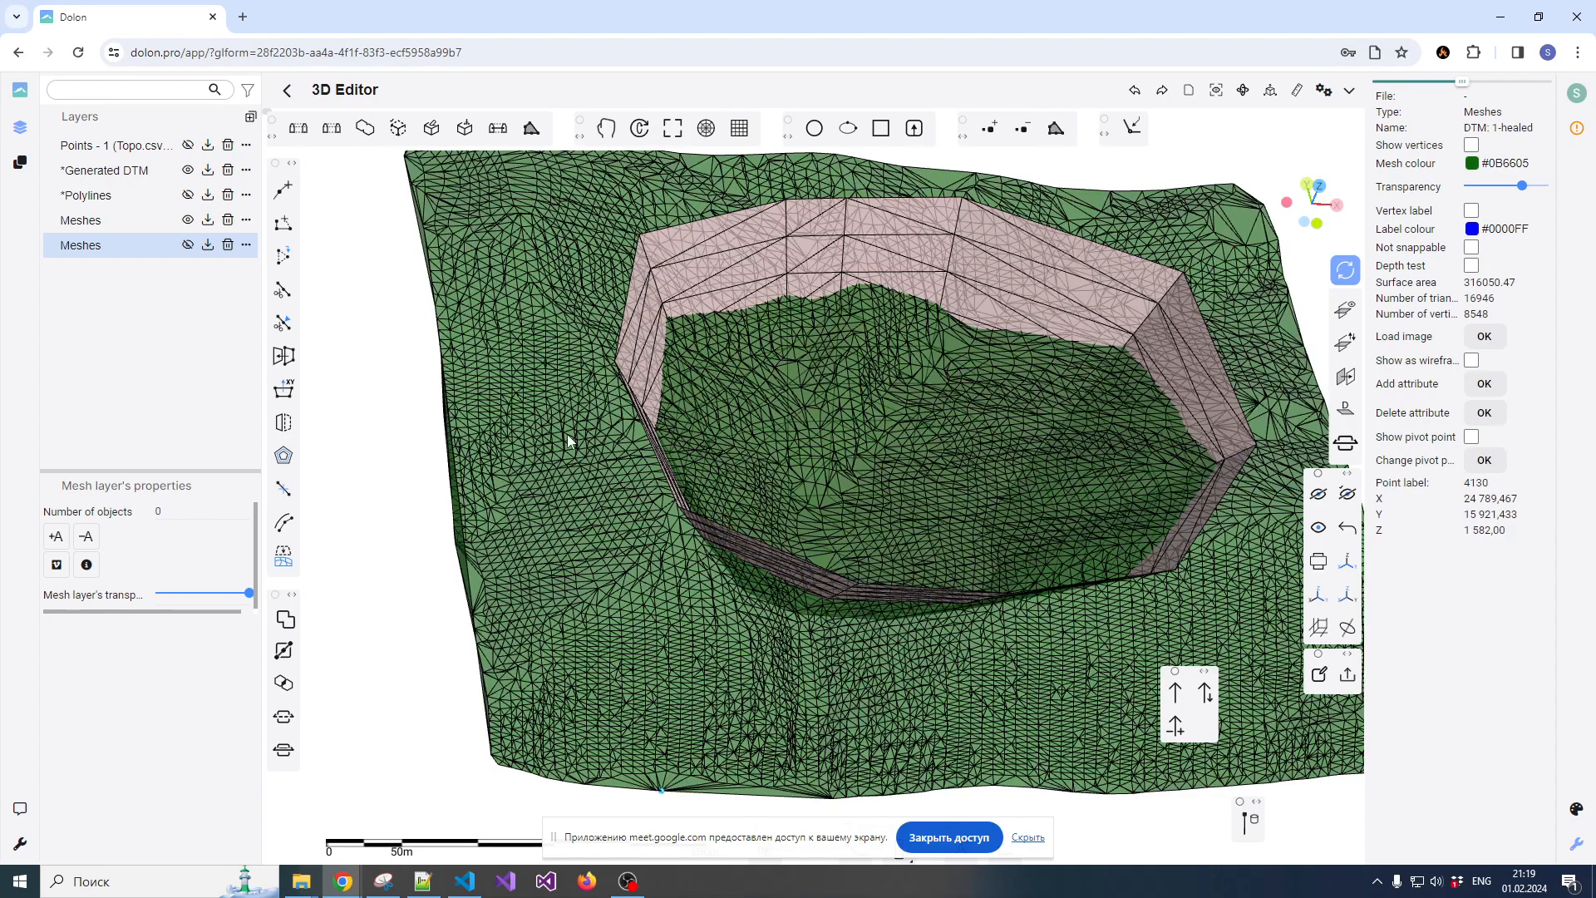
pyautogui.scroll(-4, 727, 431)
pyautogui.moveTo(765, 463); pyautogui.dragTo(731, 413)
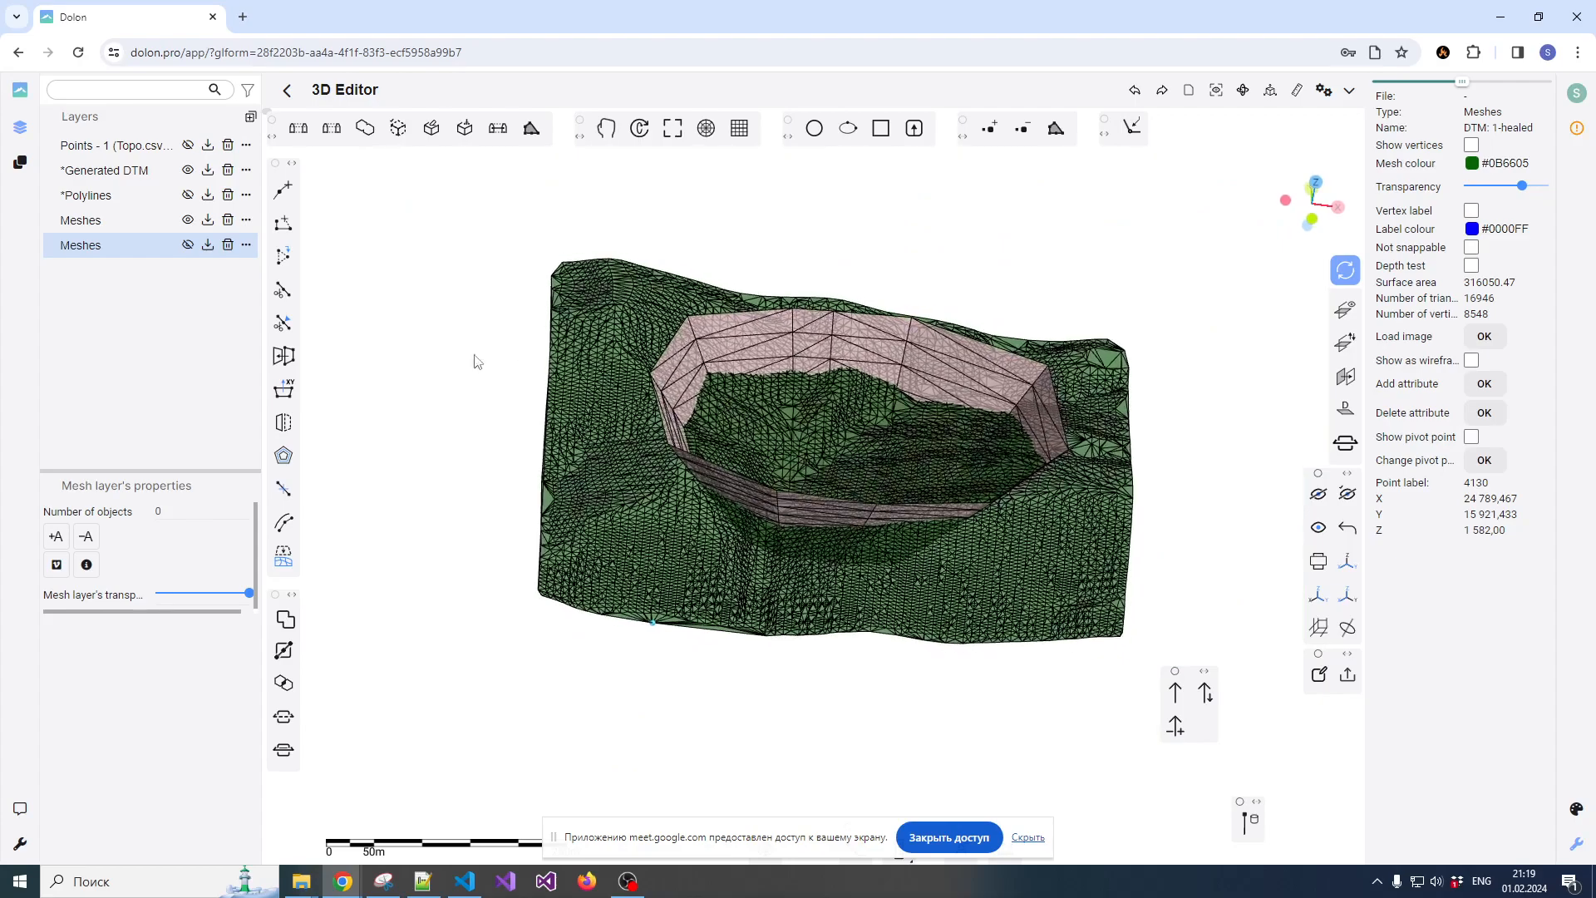
# Try the Boolean operation Inner part B on the pit and terrain, inspect the result, and undo it
pyautogui.click(283, 621)
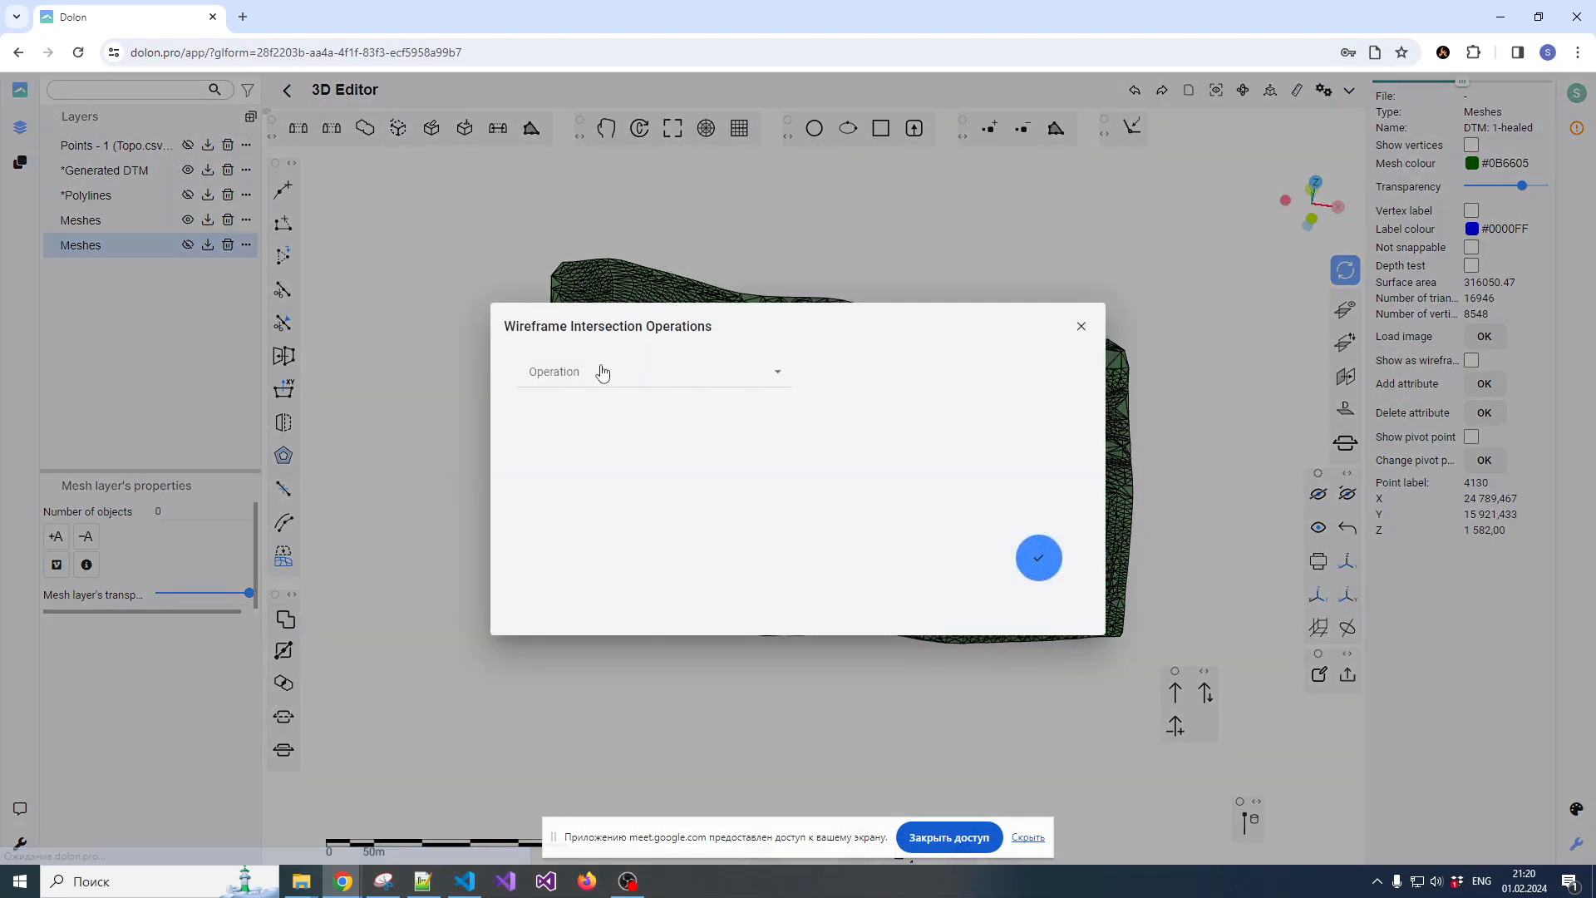
pyautogui.click(588, 381)
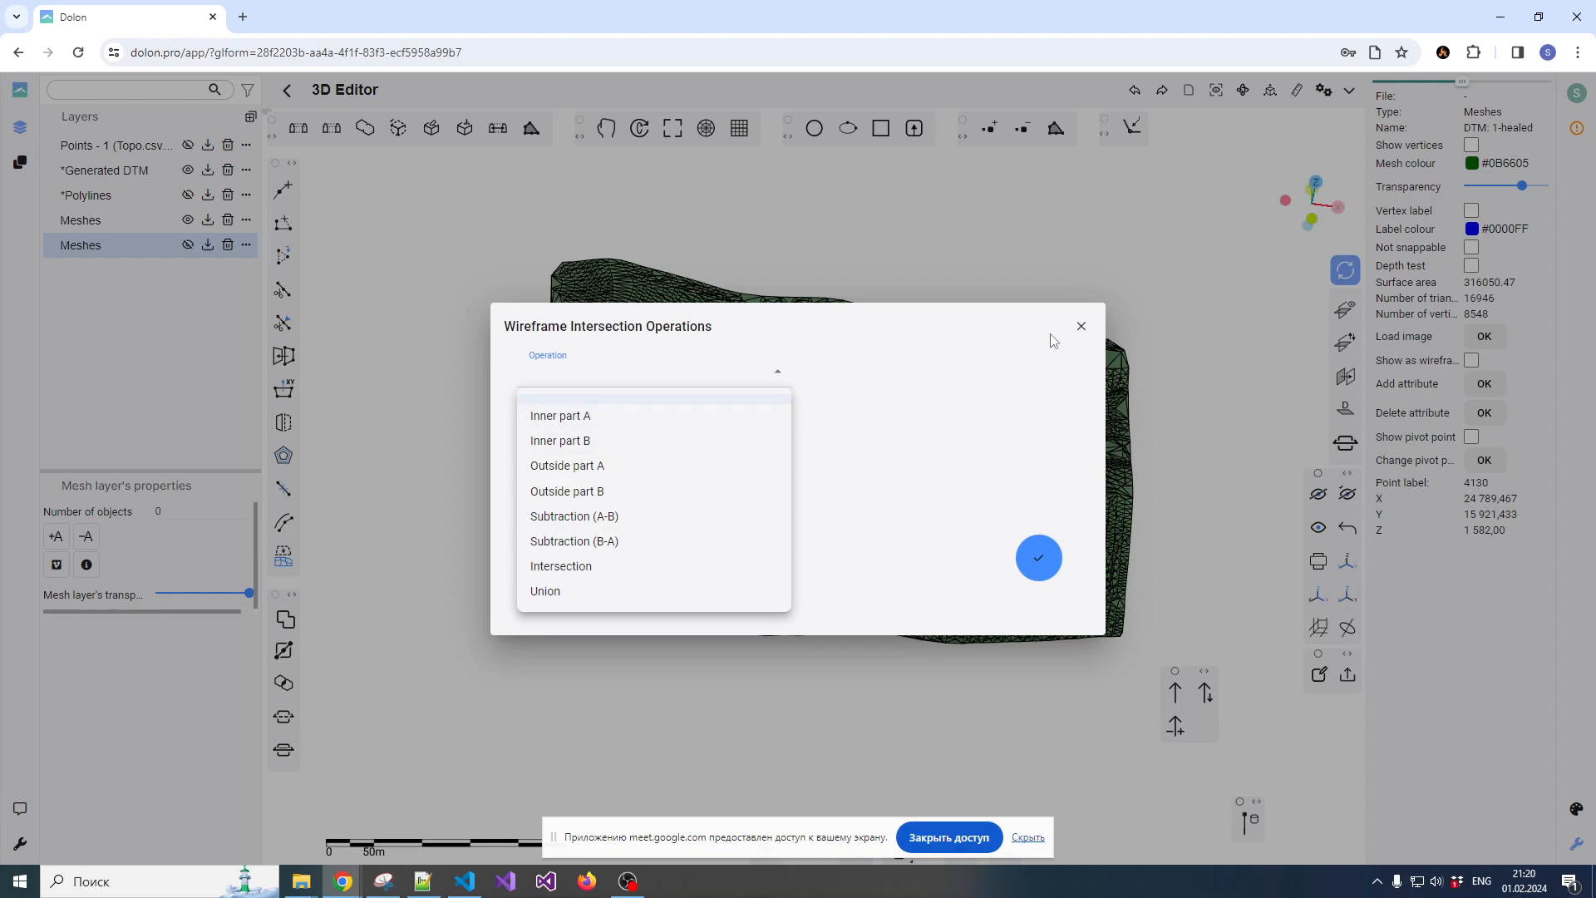
pyautogui.click(565, 449)
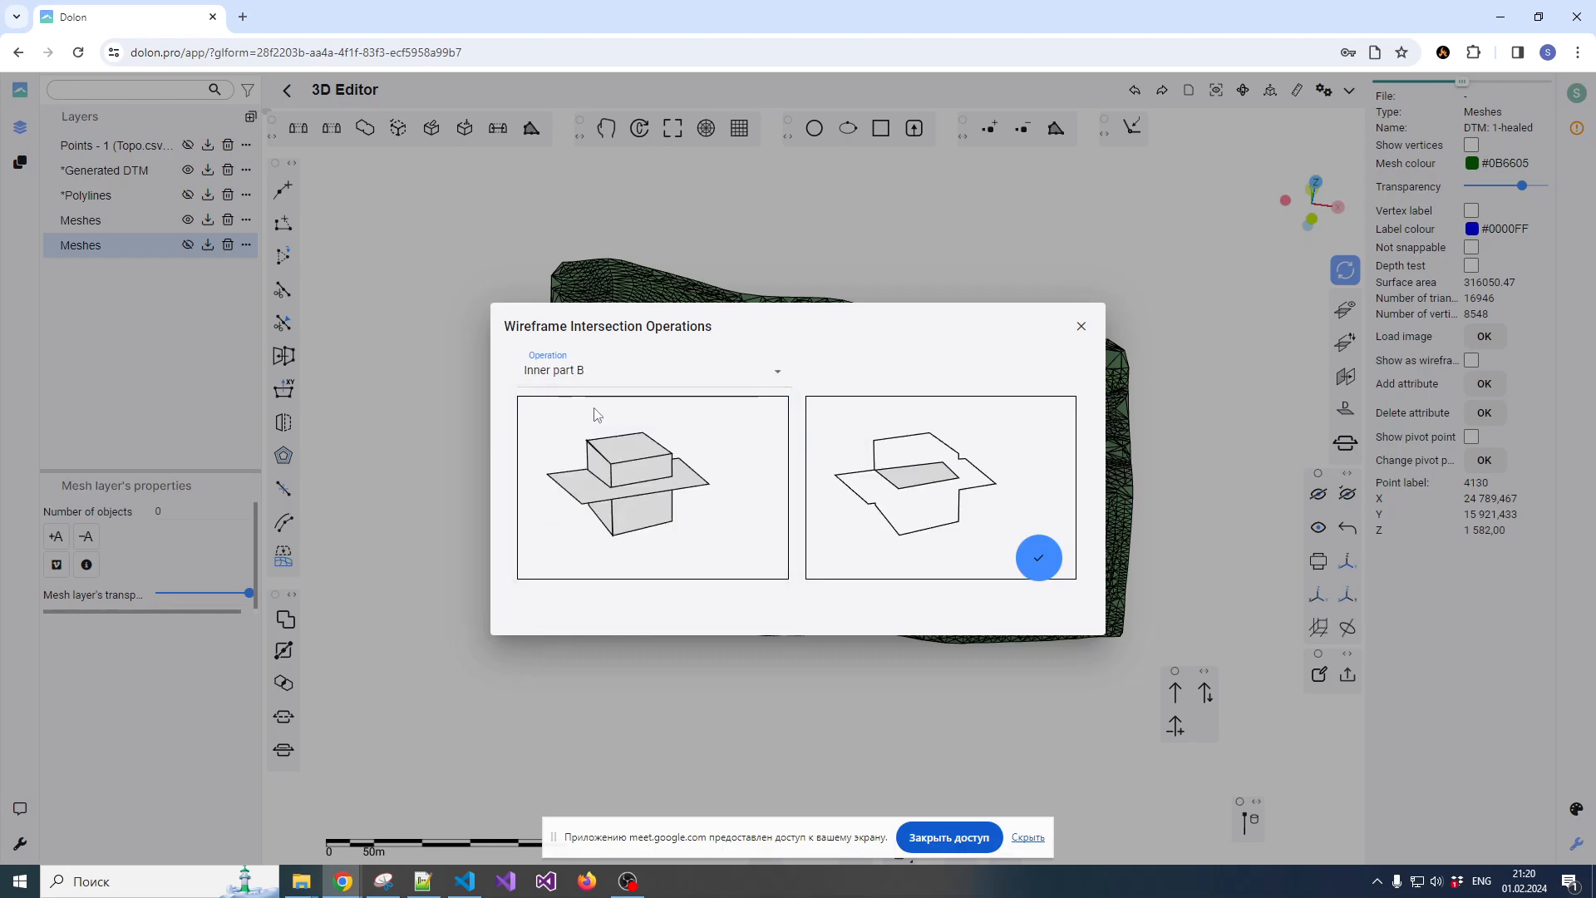
pyautogui.click(1039, 563)
pyautogui.scroll(1, 891, 467)
pyautogui.scroll(-2, 862, 502)
pyautogui.moveTo(862, 502); pyautogui.dragTo(840, 417)
pyautogui.click(837, 406)
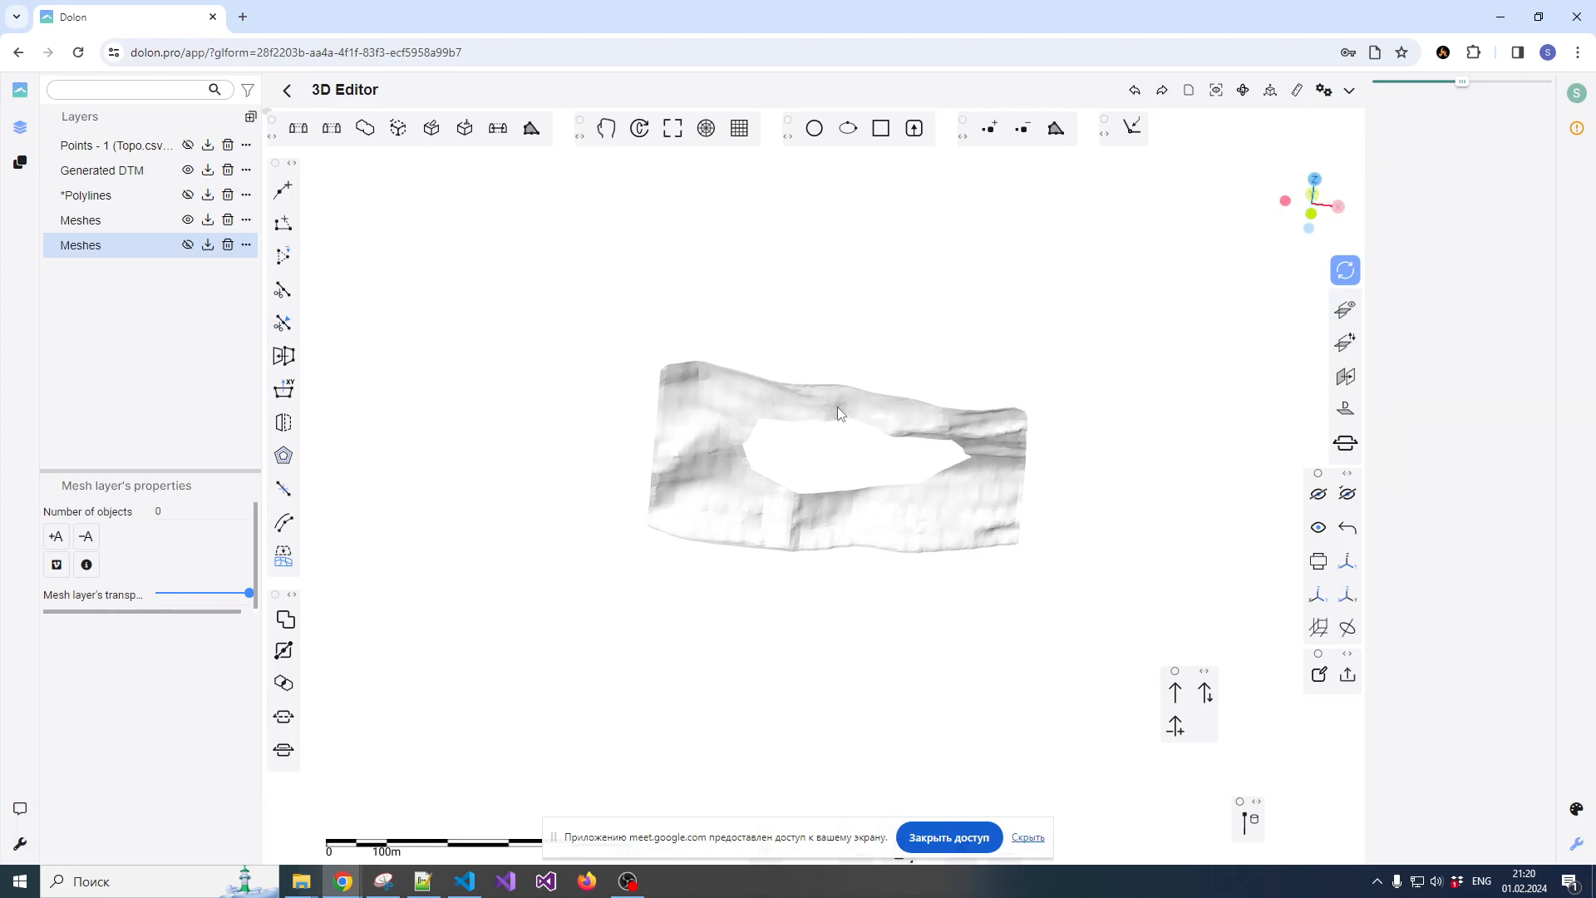
pyautogui.scroll(-1, 808, 418)
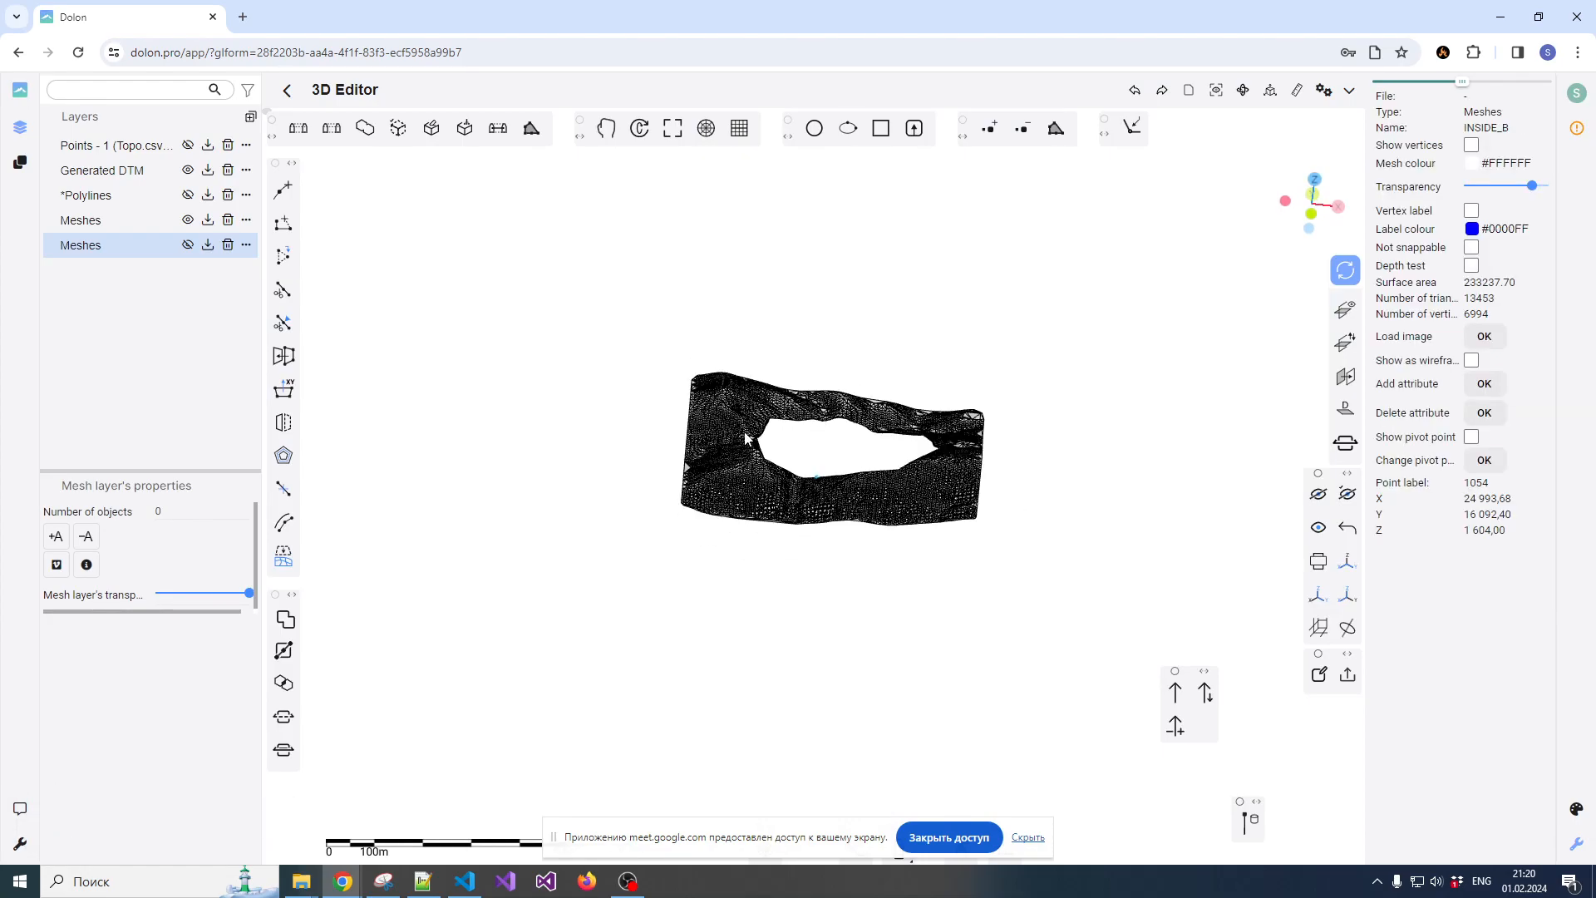
pyautogui.hotkey('ctrl', 'z')
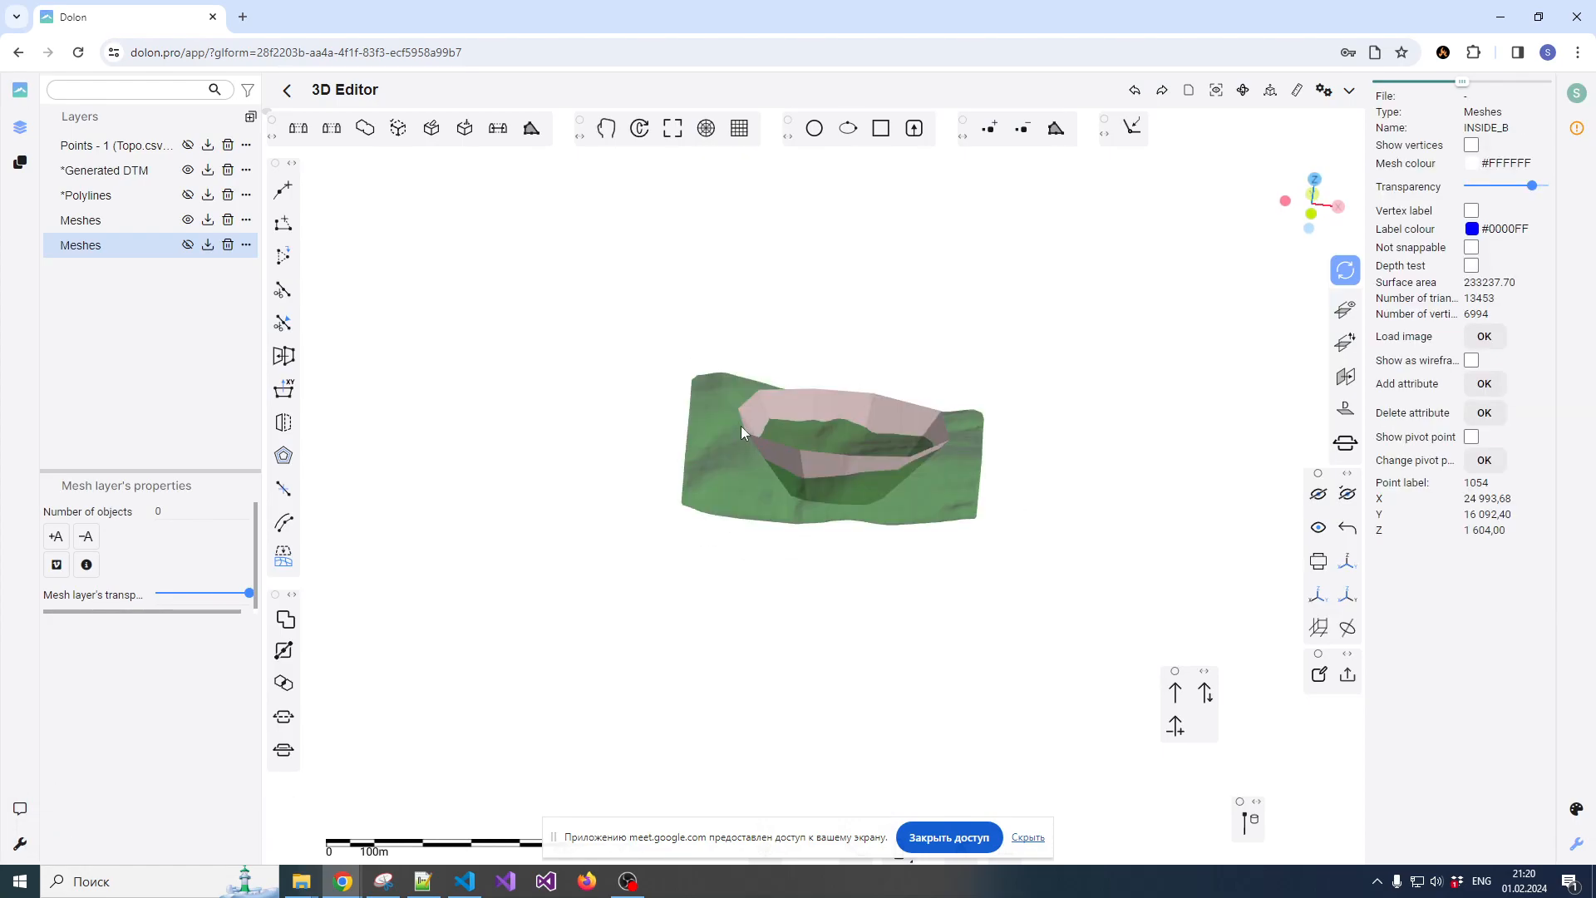
# Select the pit mesh and the terrain mesh in that order and try the Boolean operation Inner part A
pyautogui.click(766, 414)
pyautogui.click(728, 437)
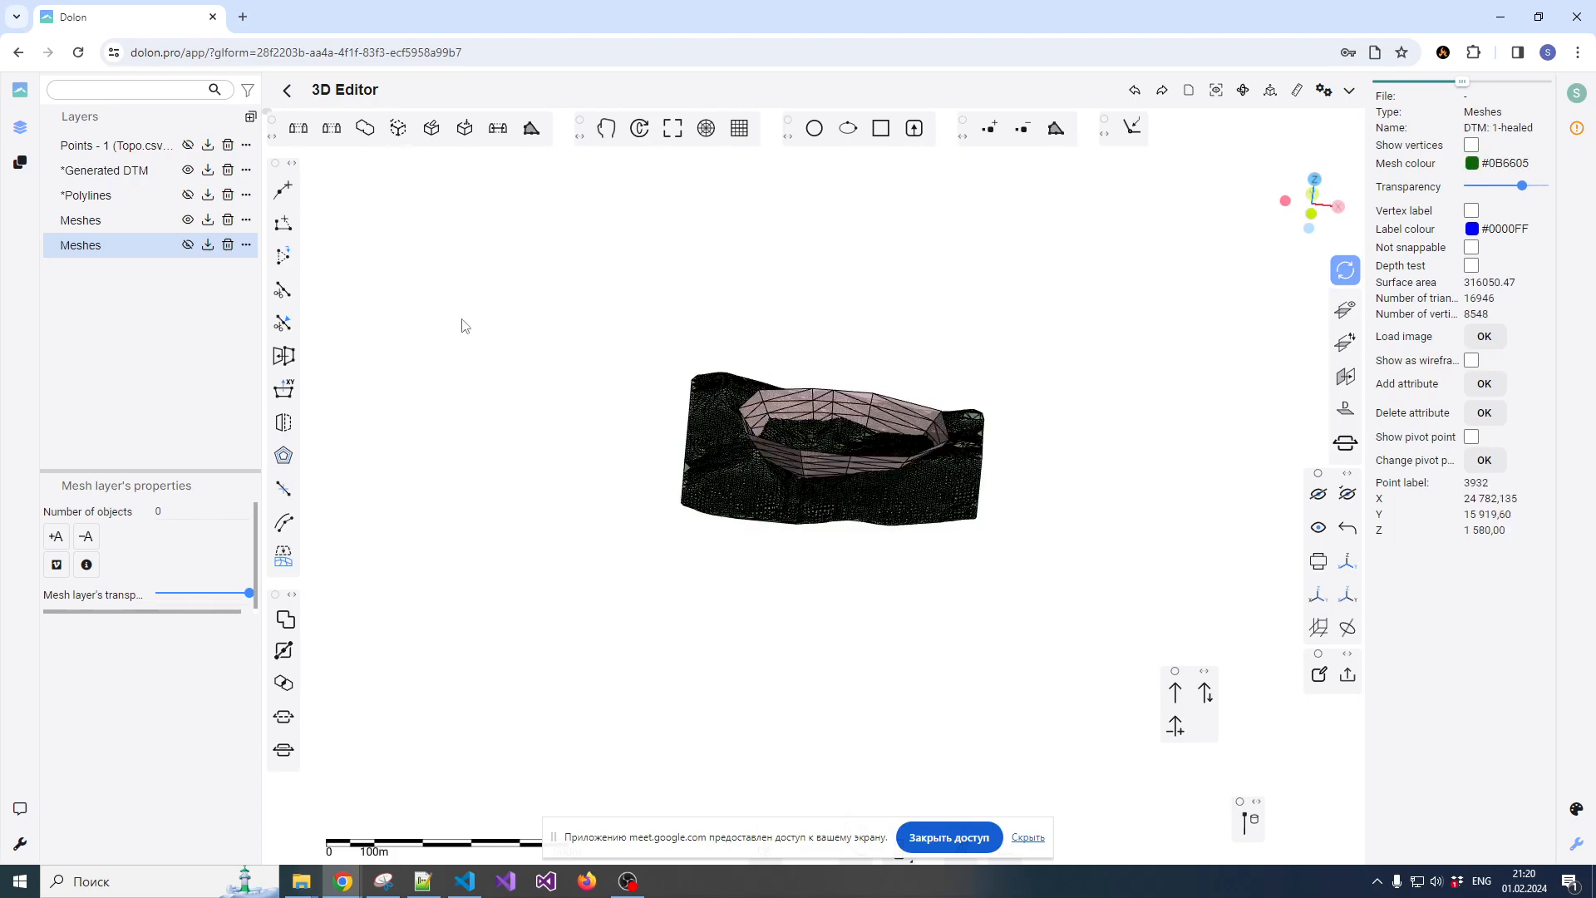
pyautogui.click(286, 619)
pyautogui.click(568, 379)
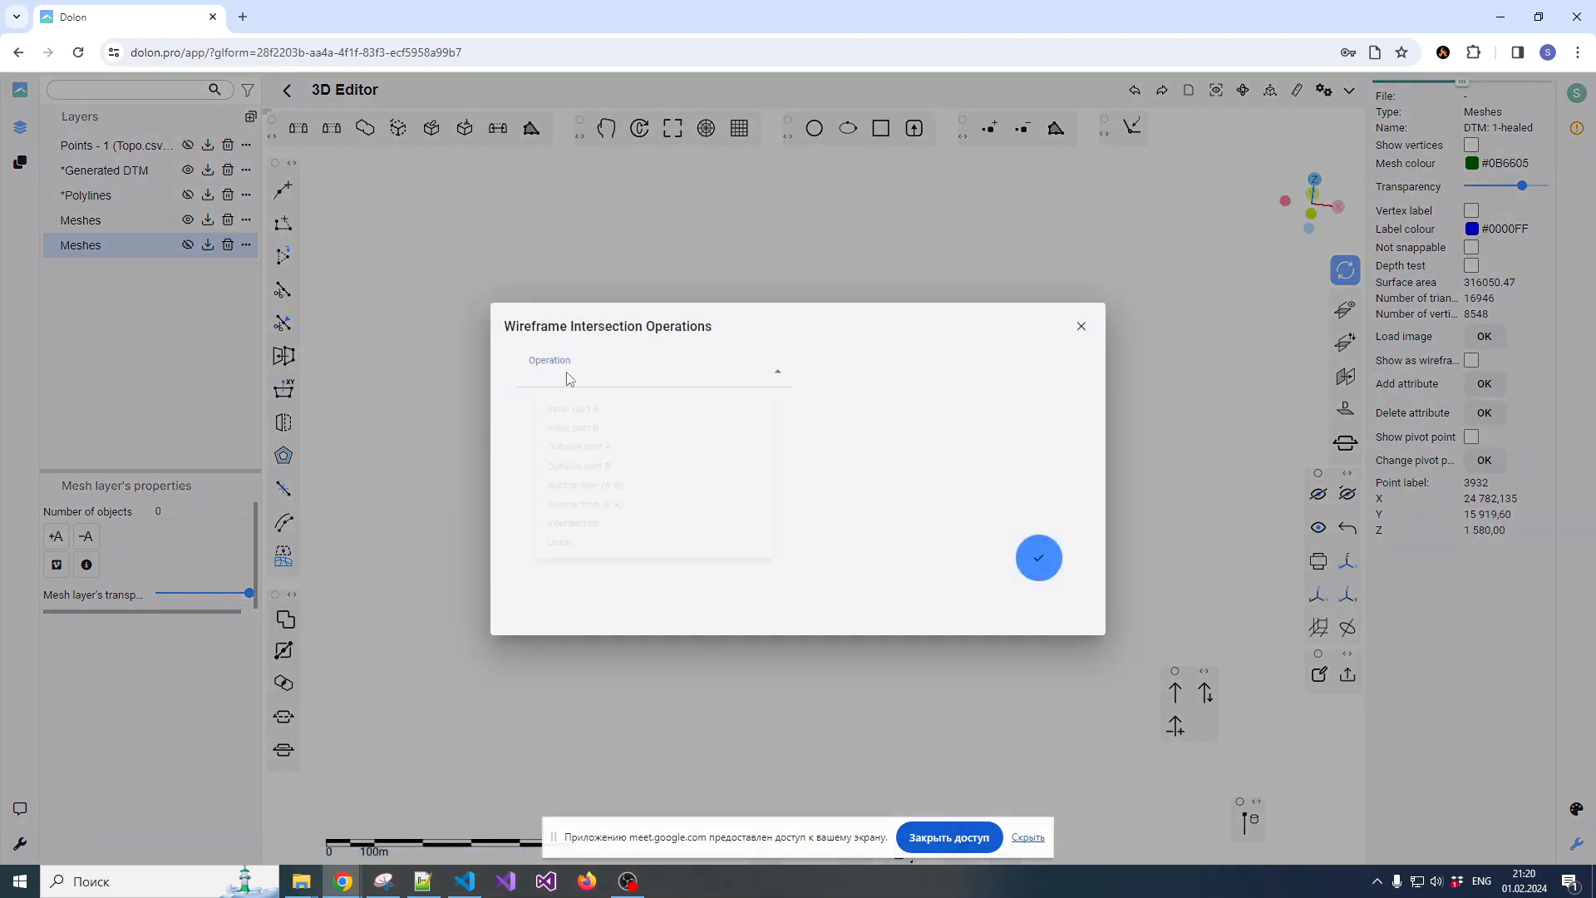
pyautogui.click(568, 420)
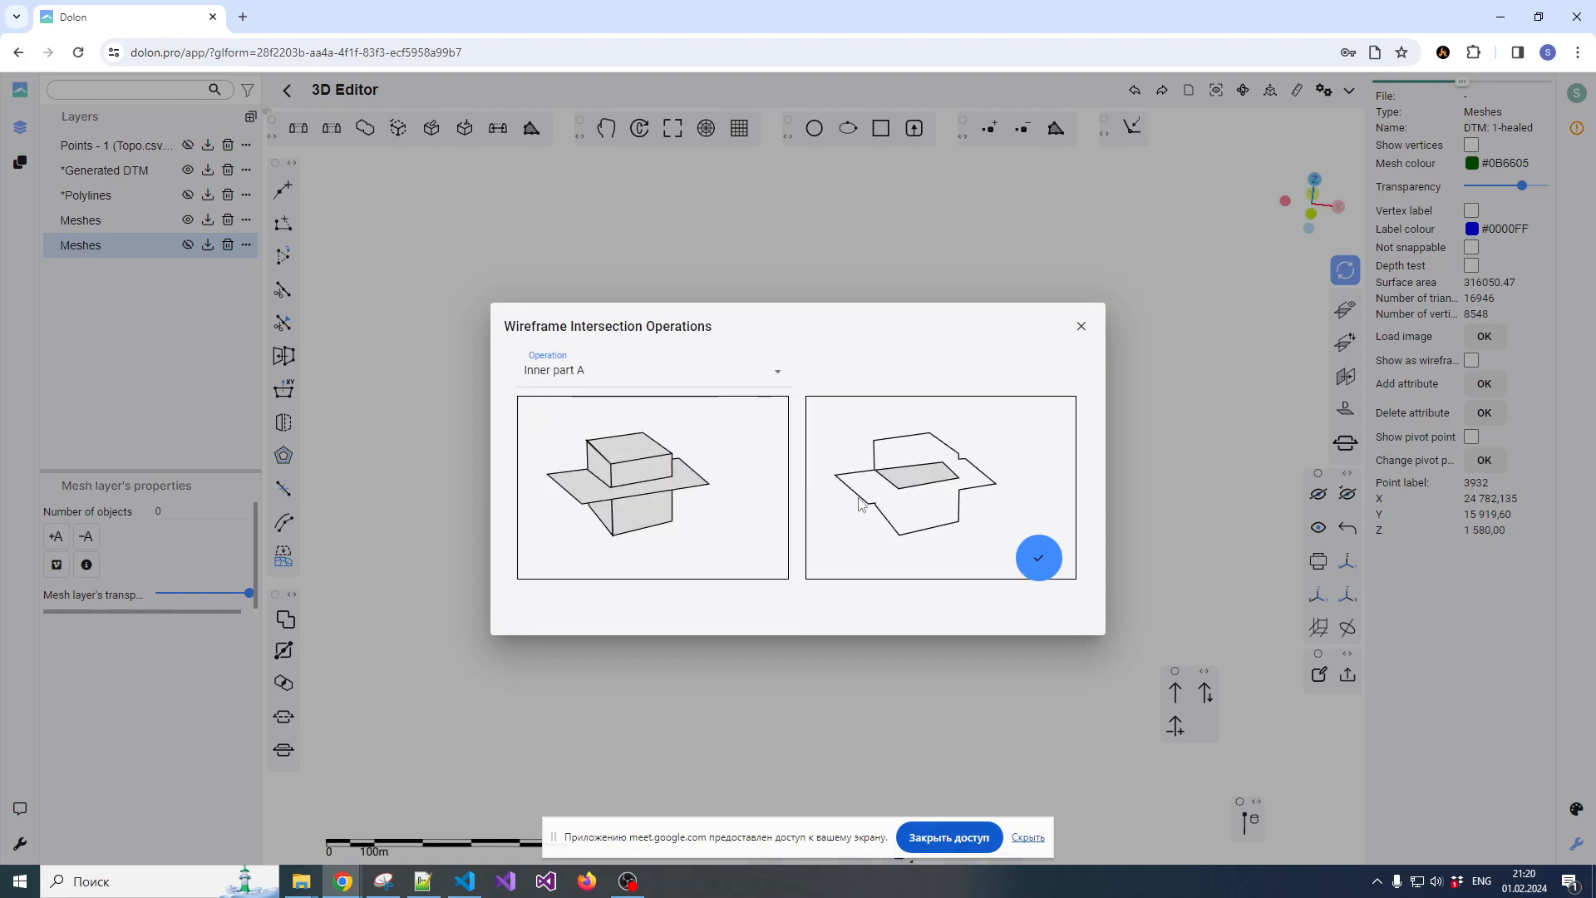
pyautogui.click(1039, 559)
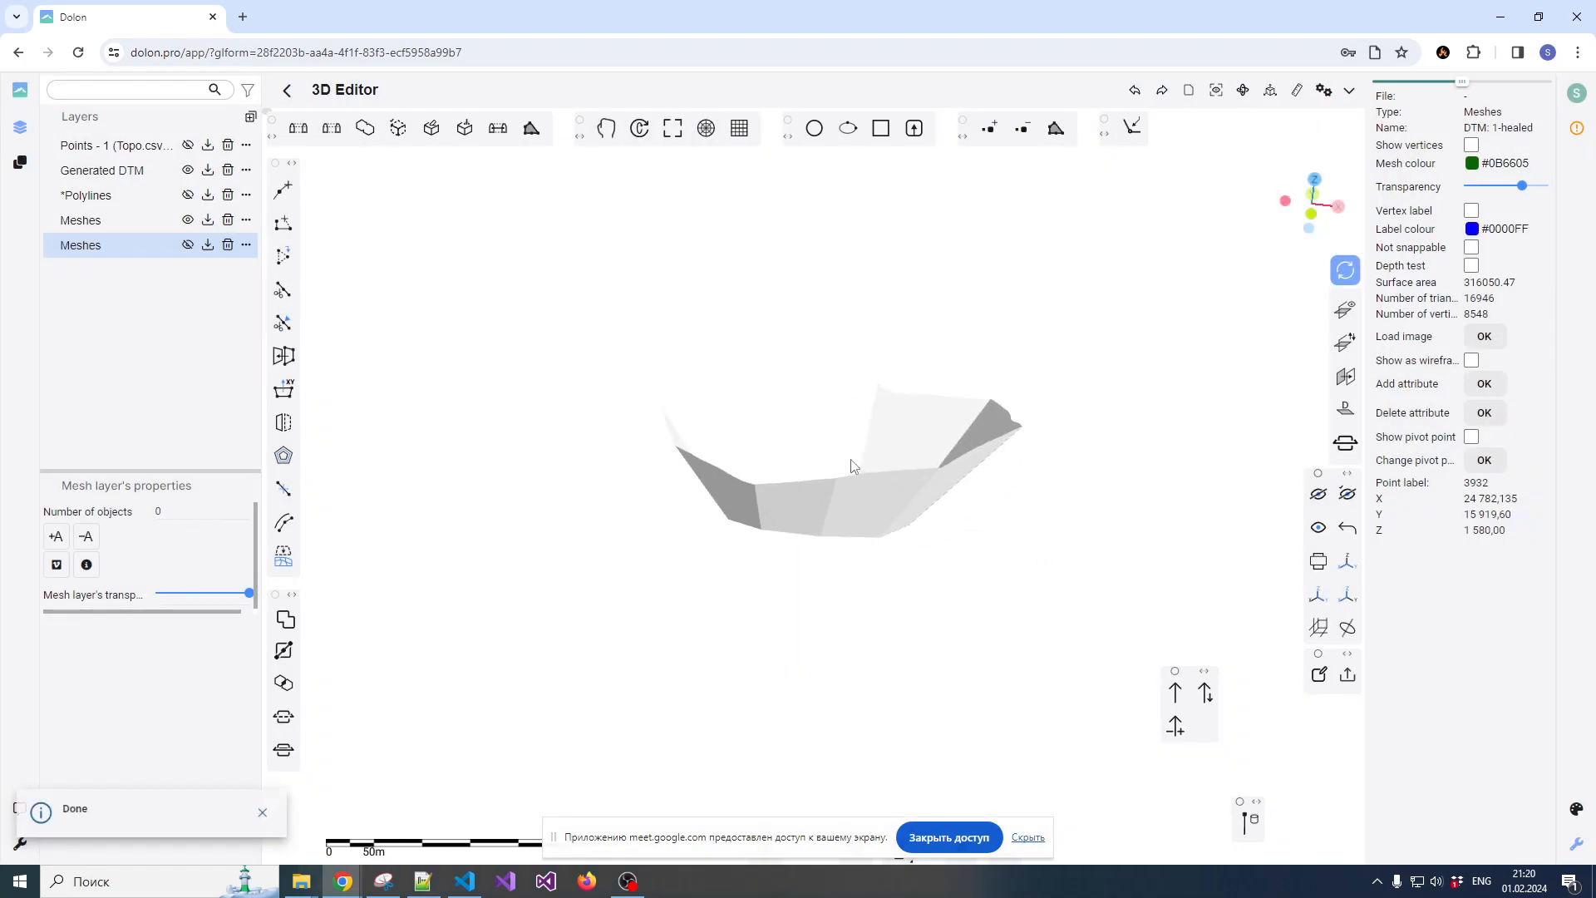
pyautogui.moveTo(813, 467); pyautogui.dragTo(823, 510)
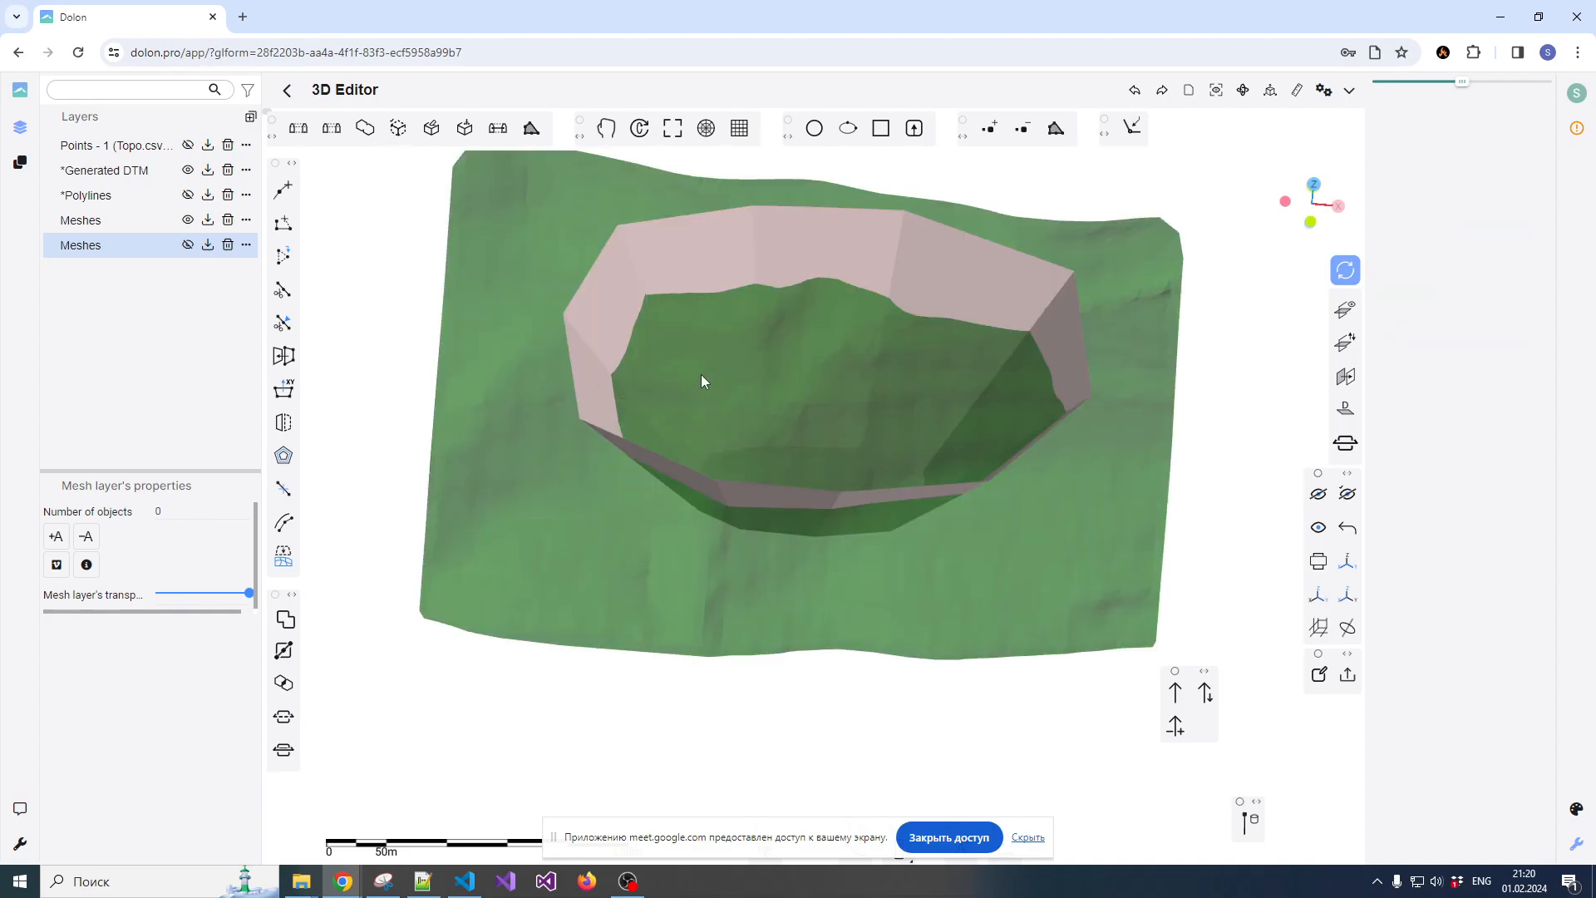
# Select the pit and the terrain again with the original meshes restored, rerun Inner part B, and undo it after inspection
pyautogui.click(630, 356)
pyautogui.click(620, 301)
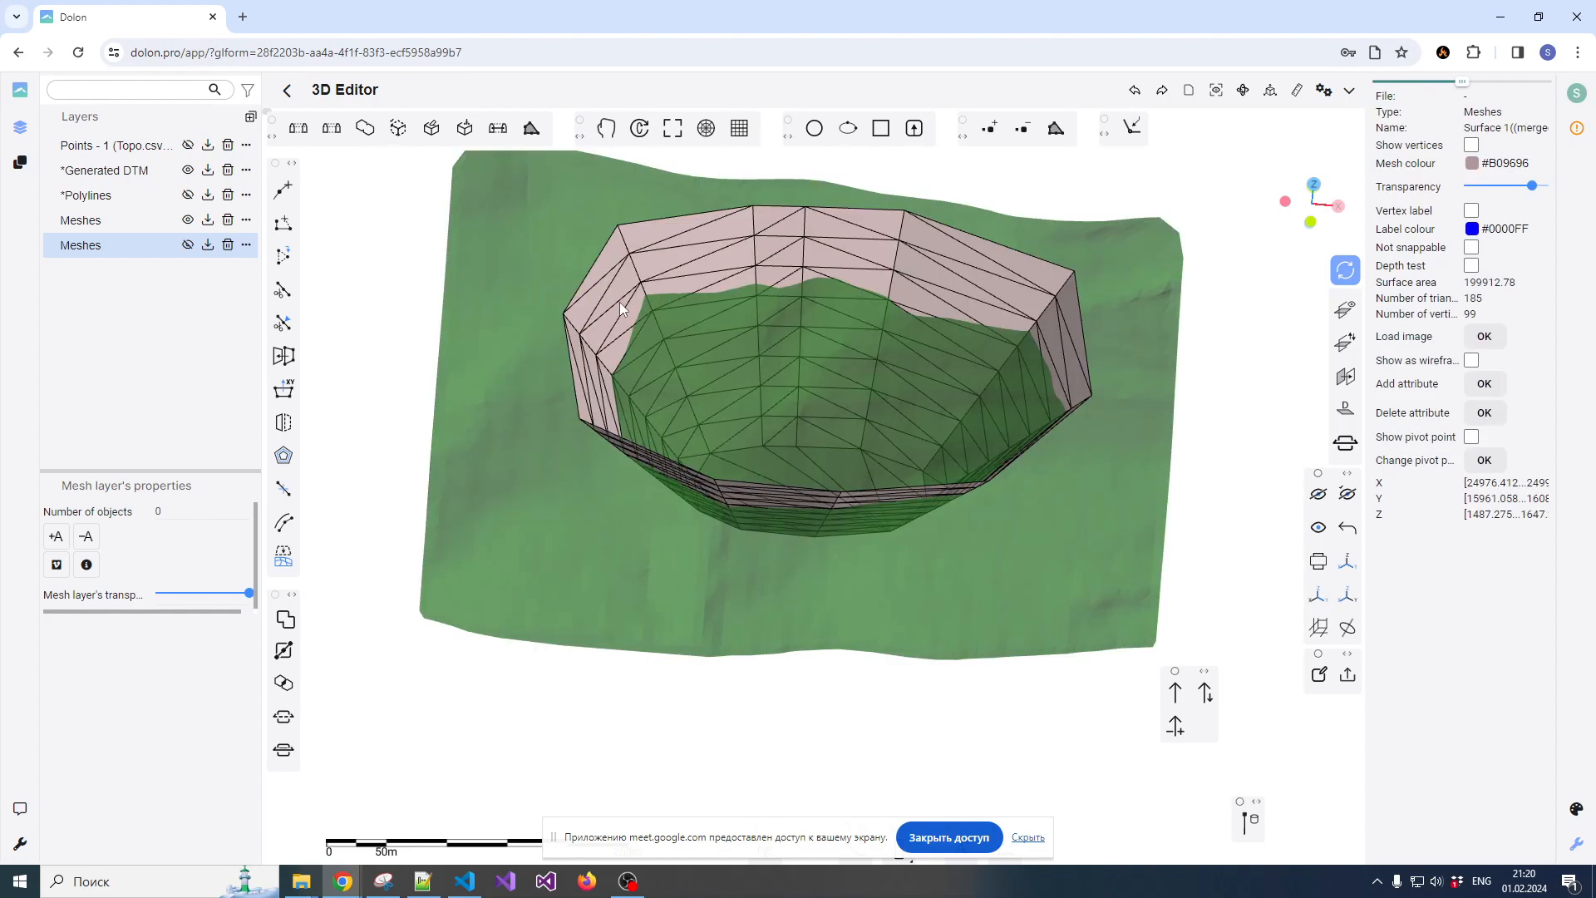
pyautogui.click(541, 299)
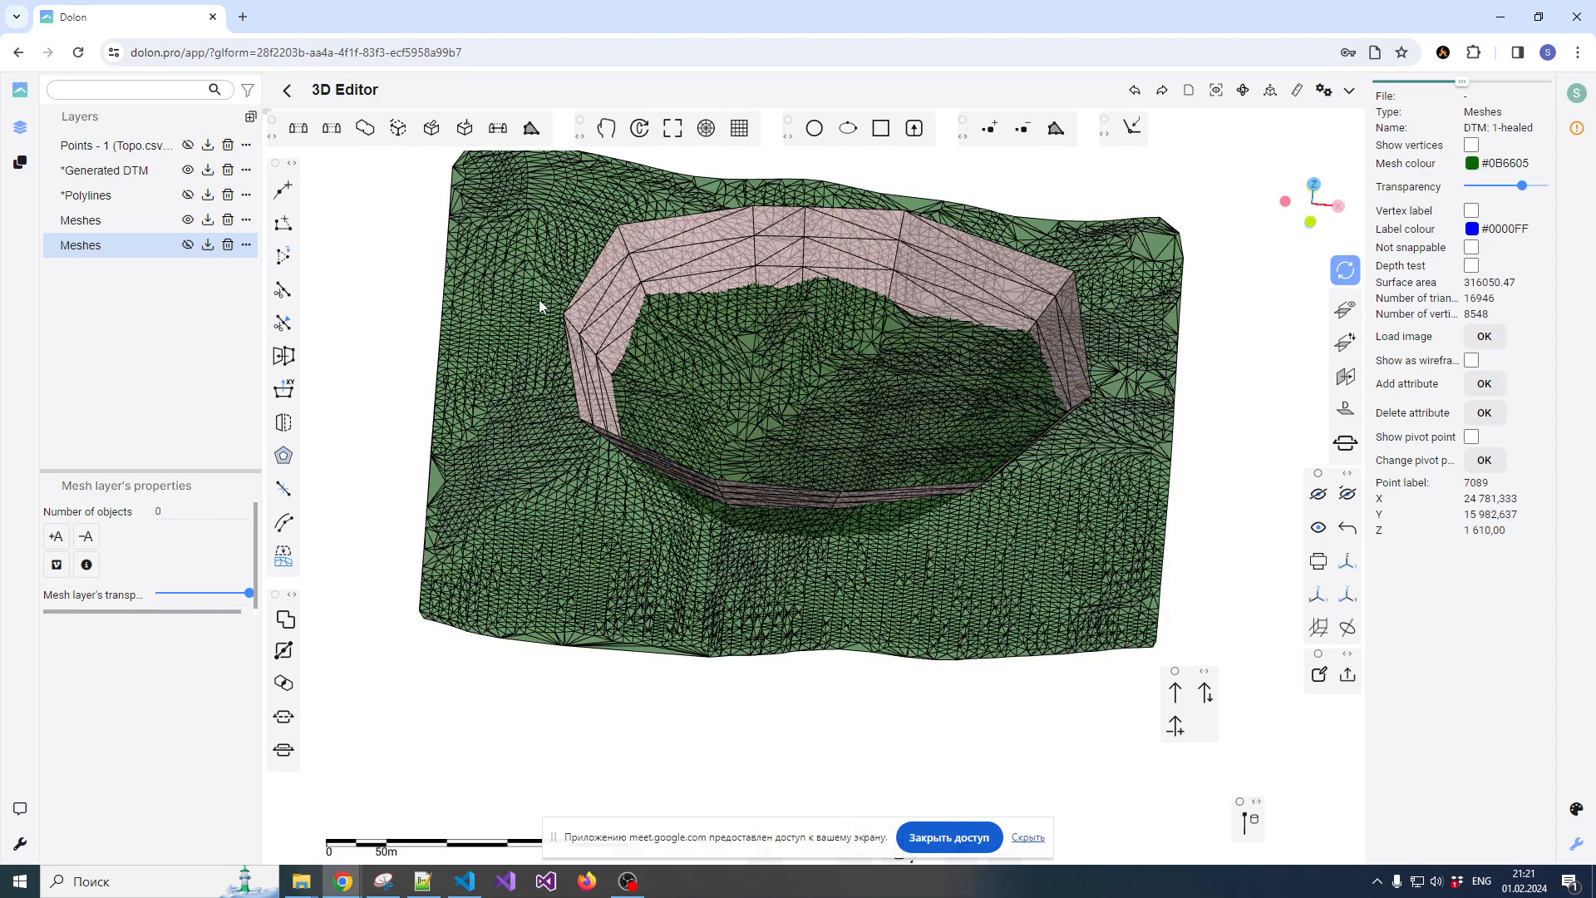
pyautogui.click(283, 622)
pyautogui.click(640, 371)
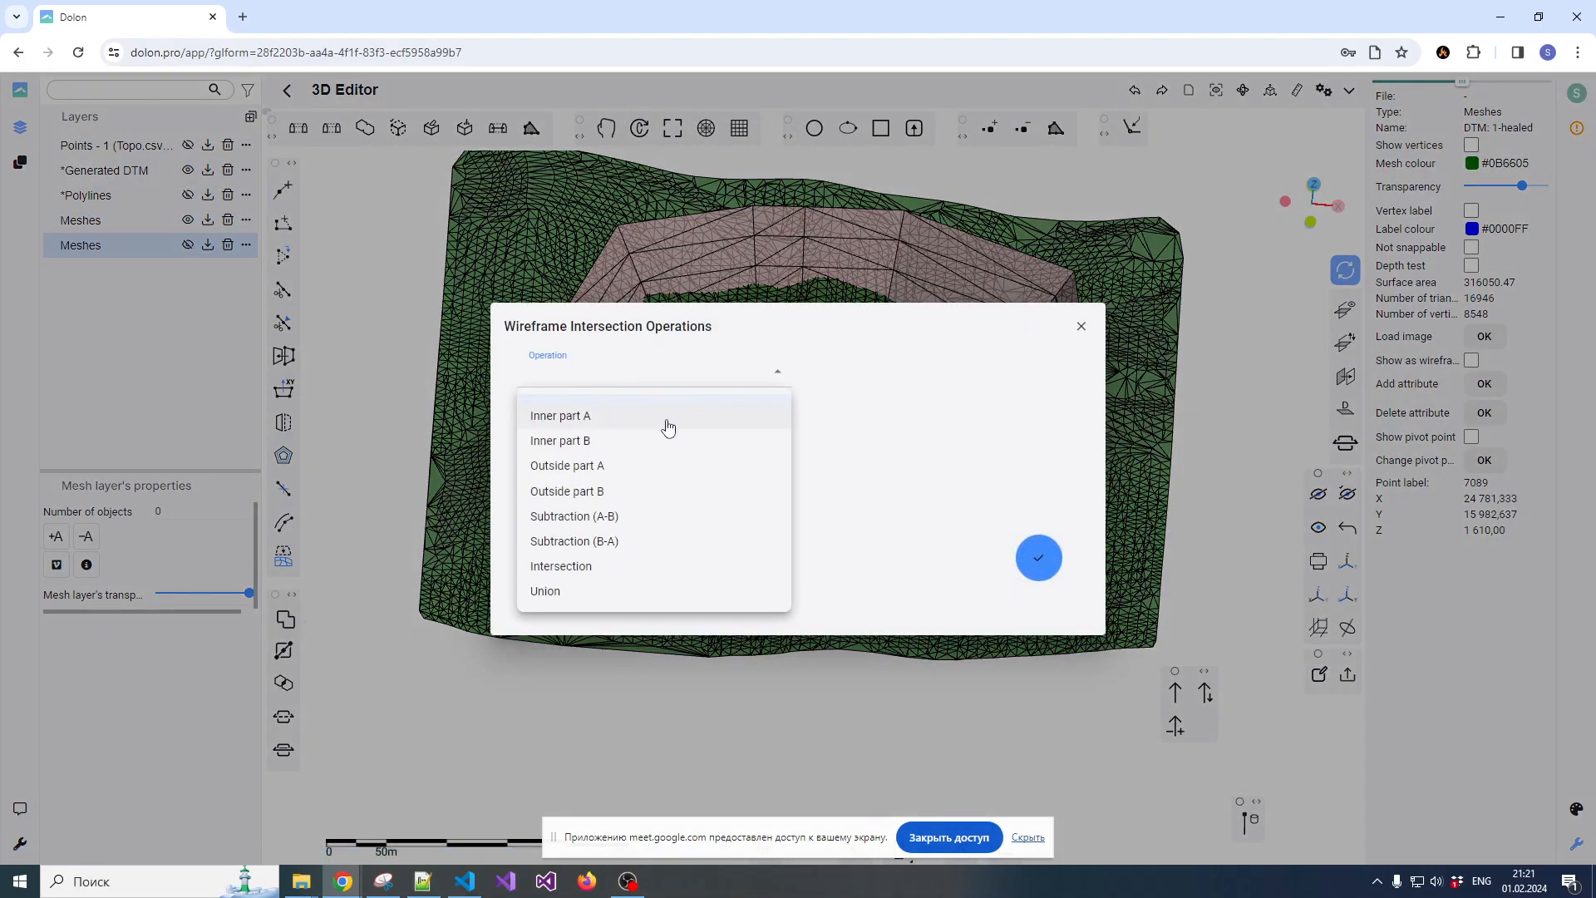
pyautogui.click(625, 450)
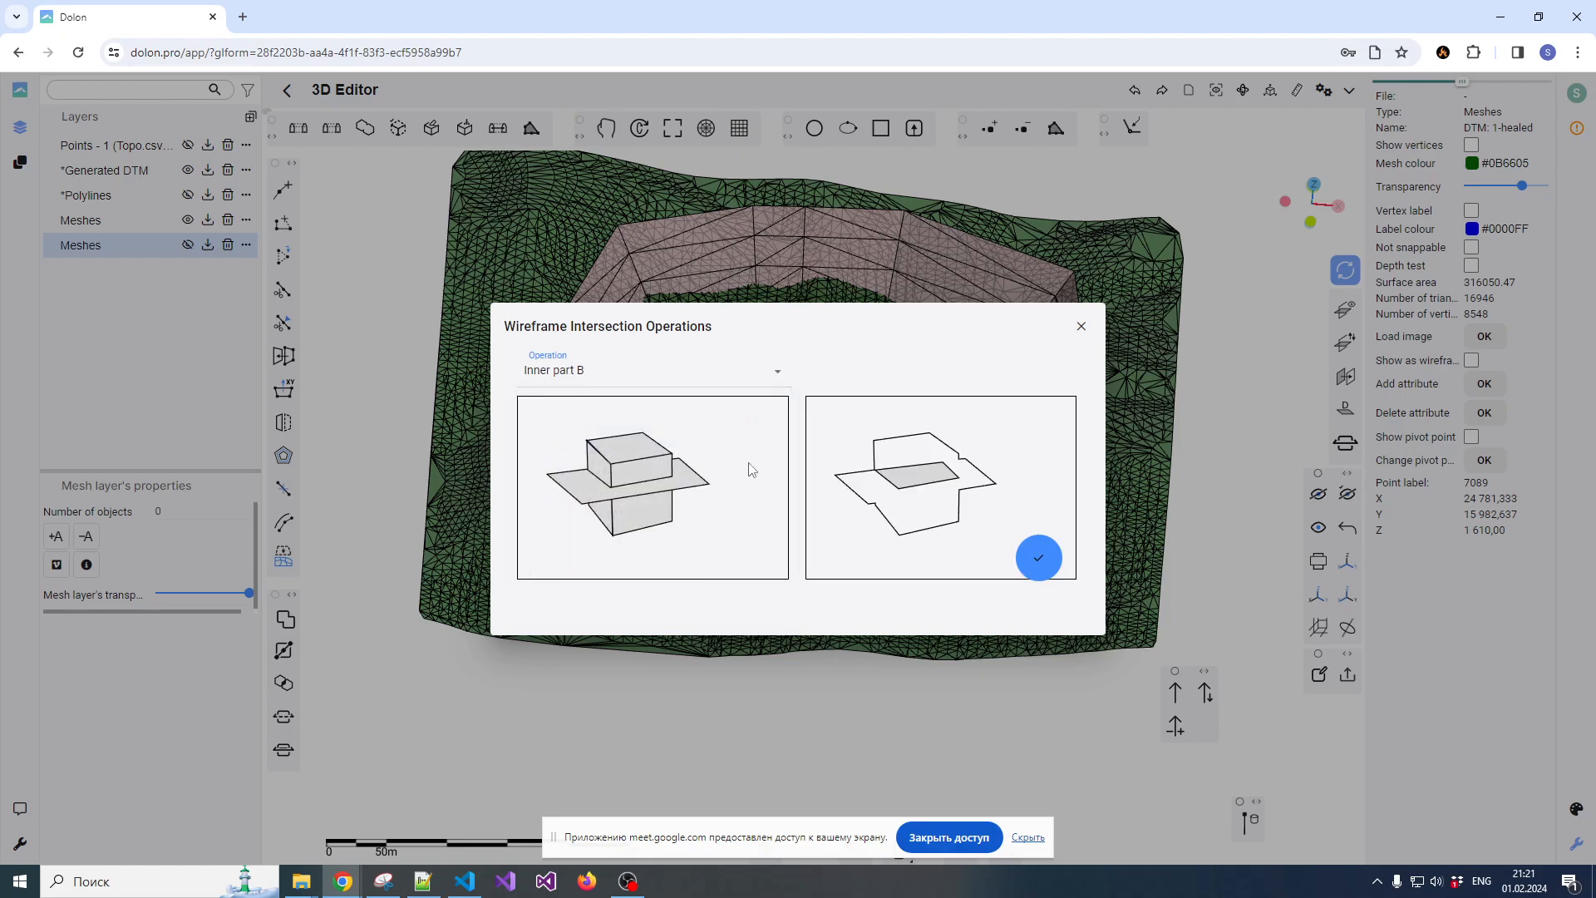
pyautogui.click(1045, 556)
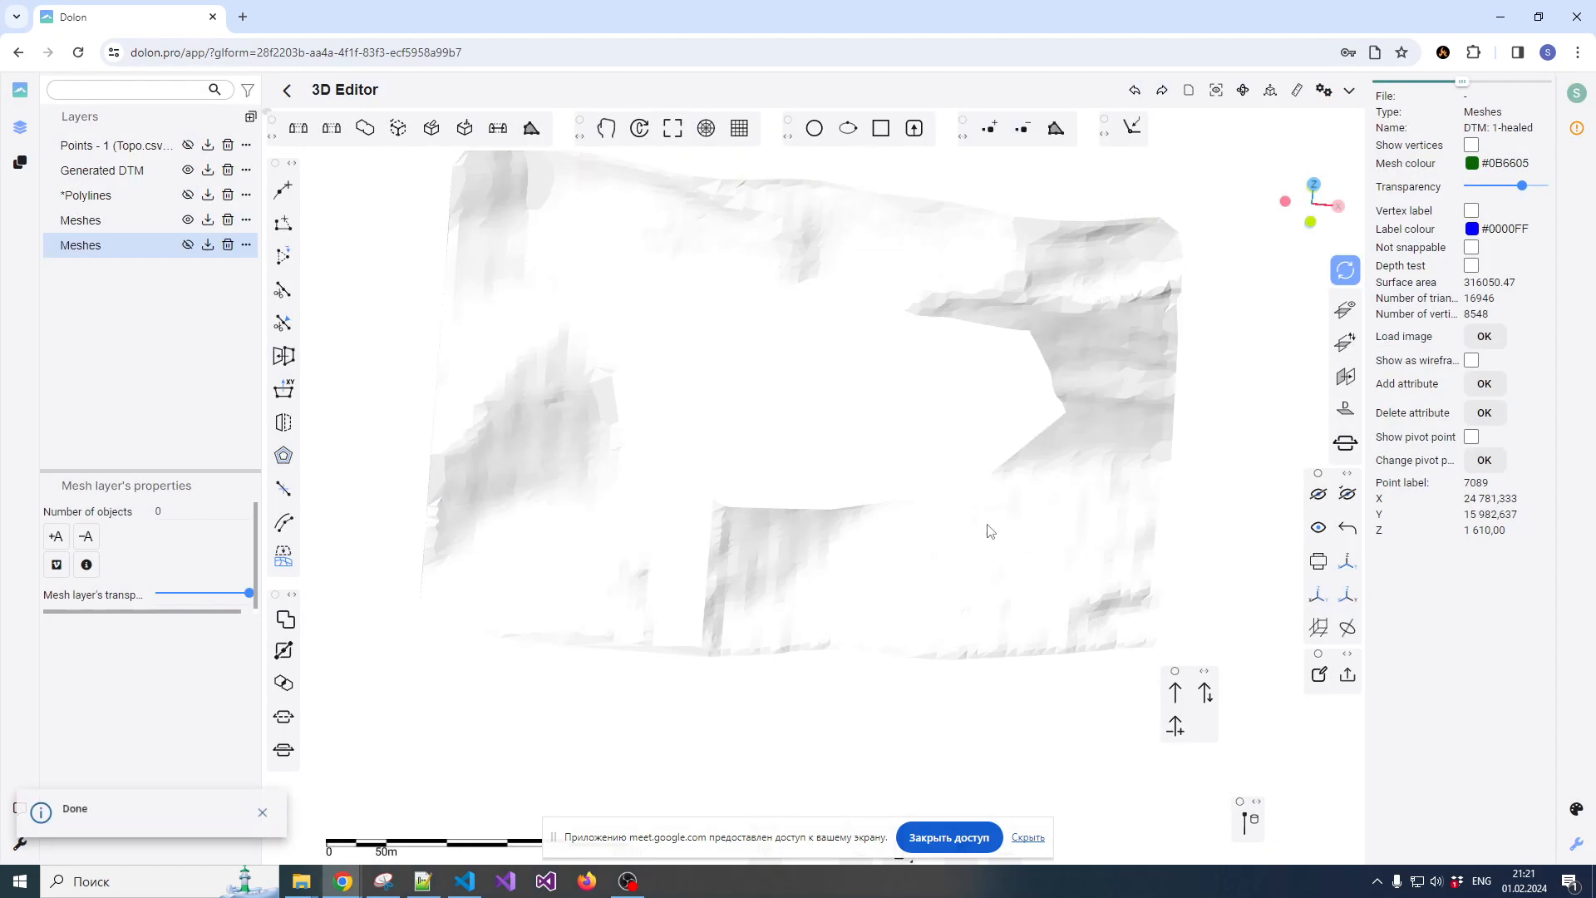
pyautogui.moveTo(905, 473); pyautogui.dragTo(819, 459)
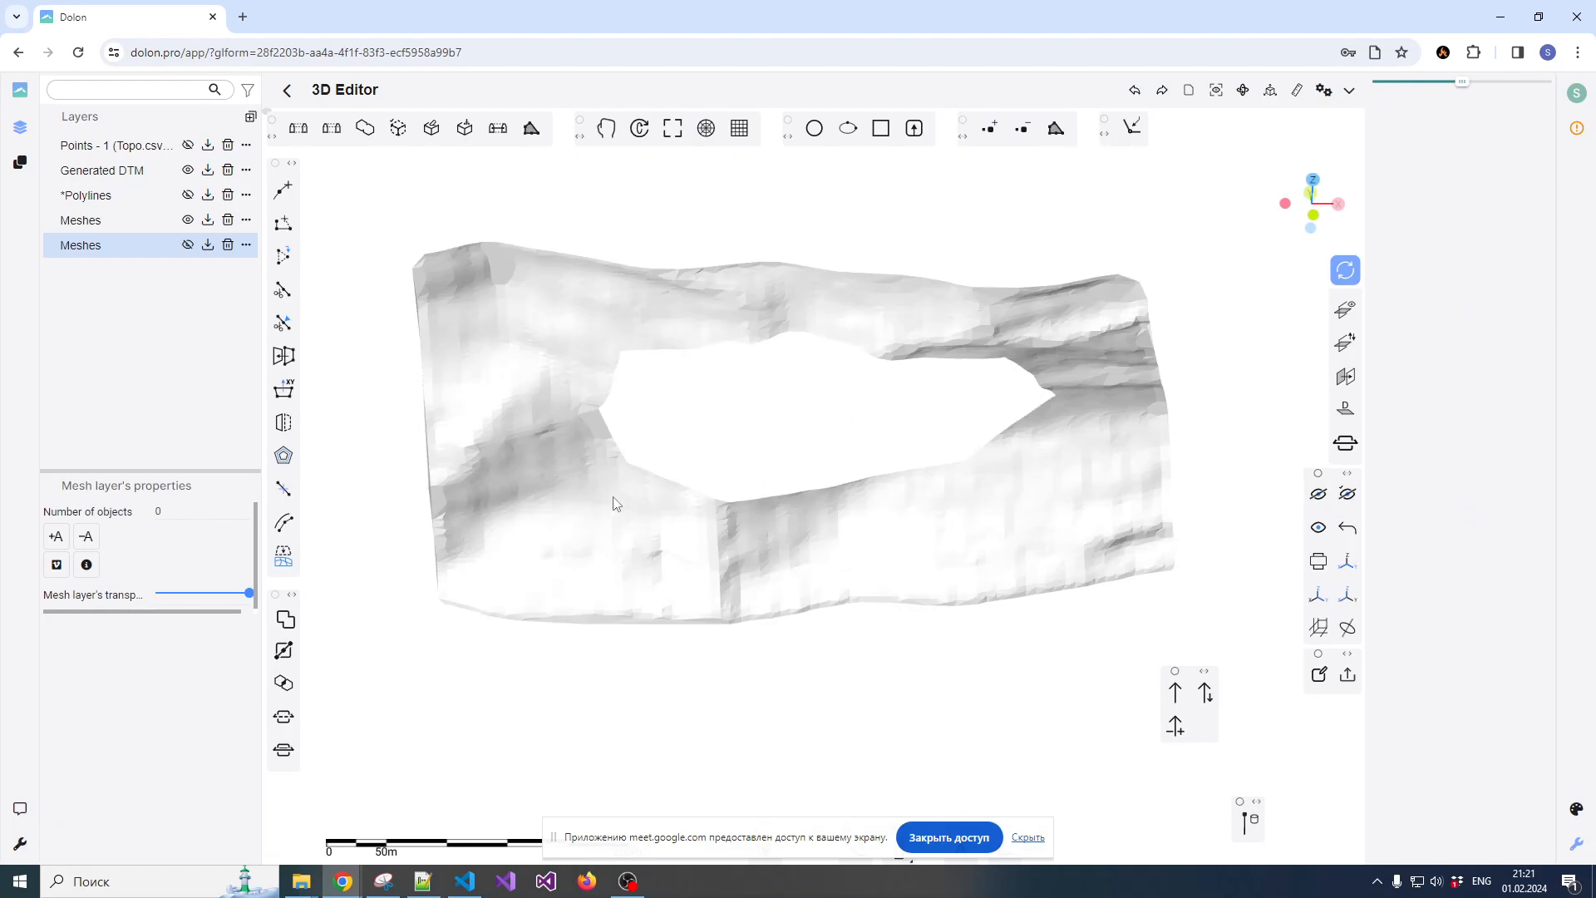
pyautogui.scroll(2, 613, 505)
pyautogui.click(612, 499)
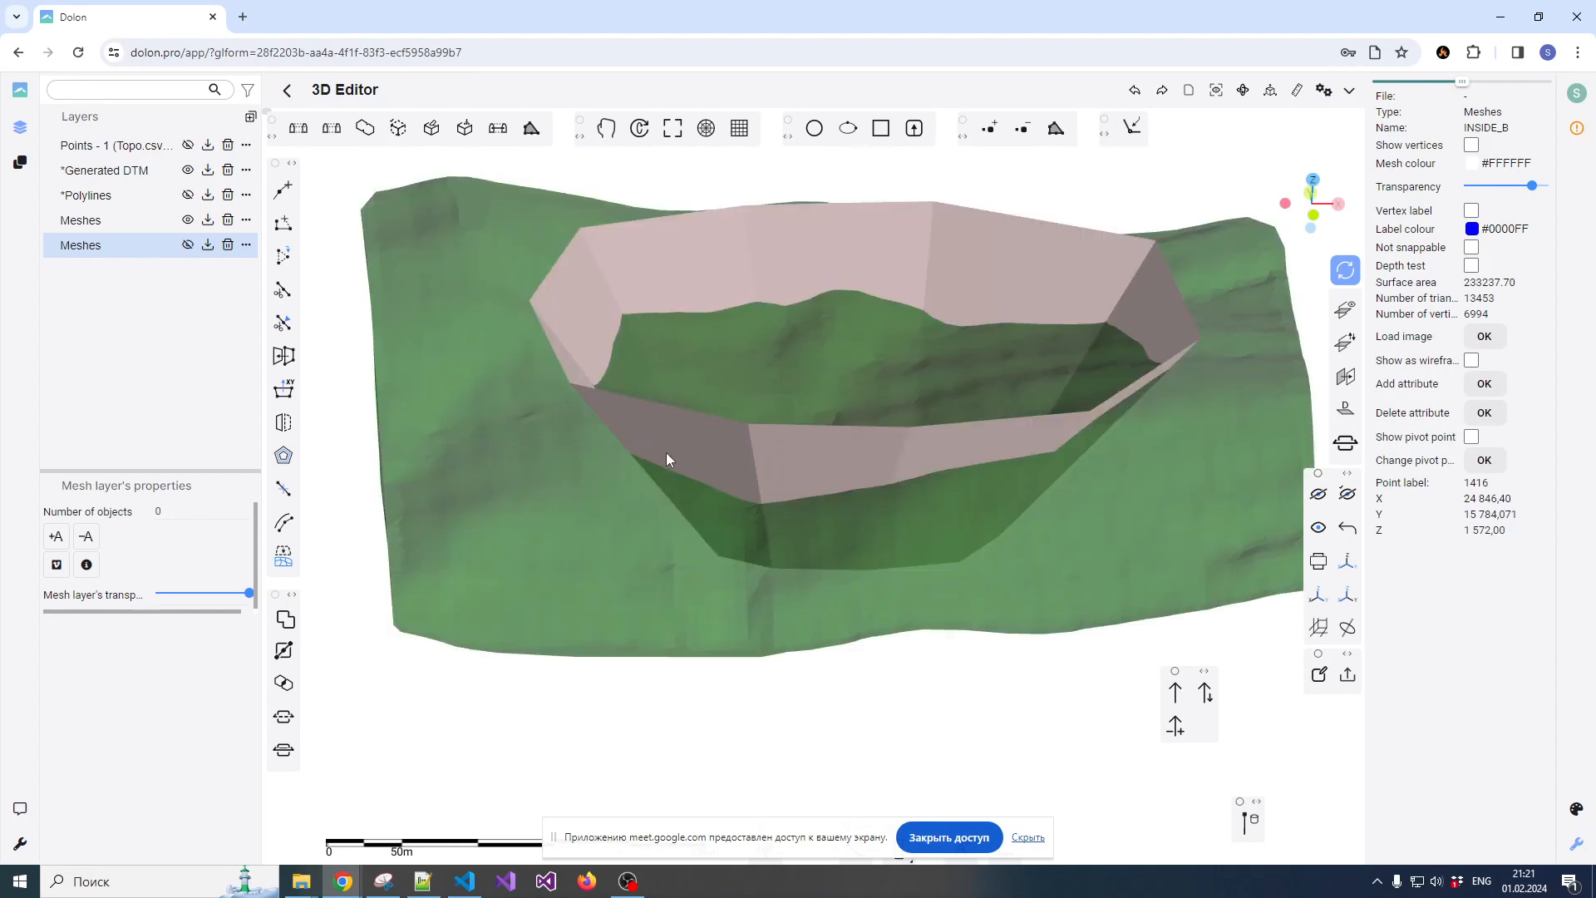
# Select the pit mesh and the terrain mesh in that order and apply the Boolean operation Outside part B
pyautogui.click(725, 394)
pyautogui.click(584, 344)
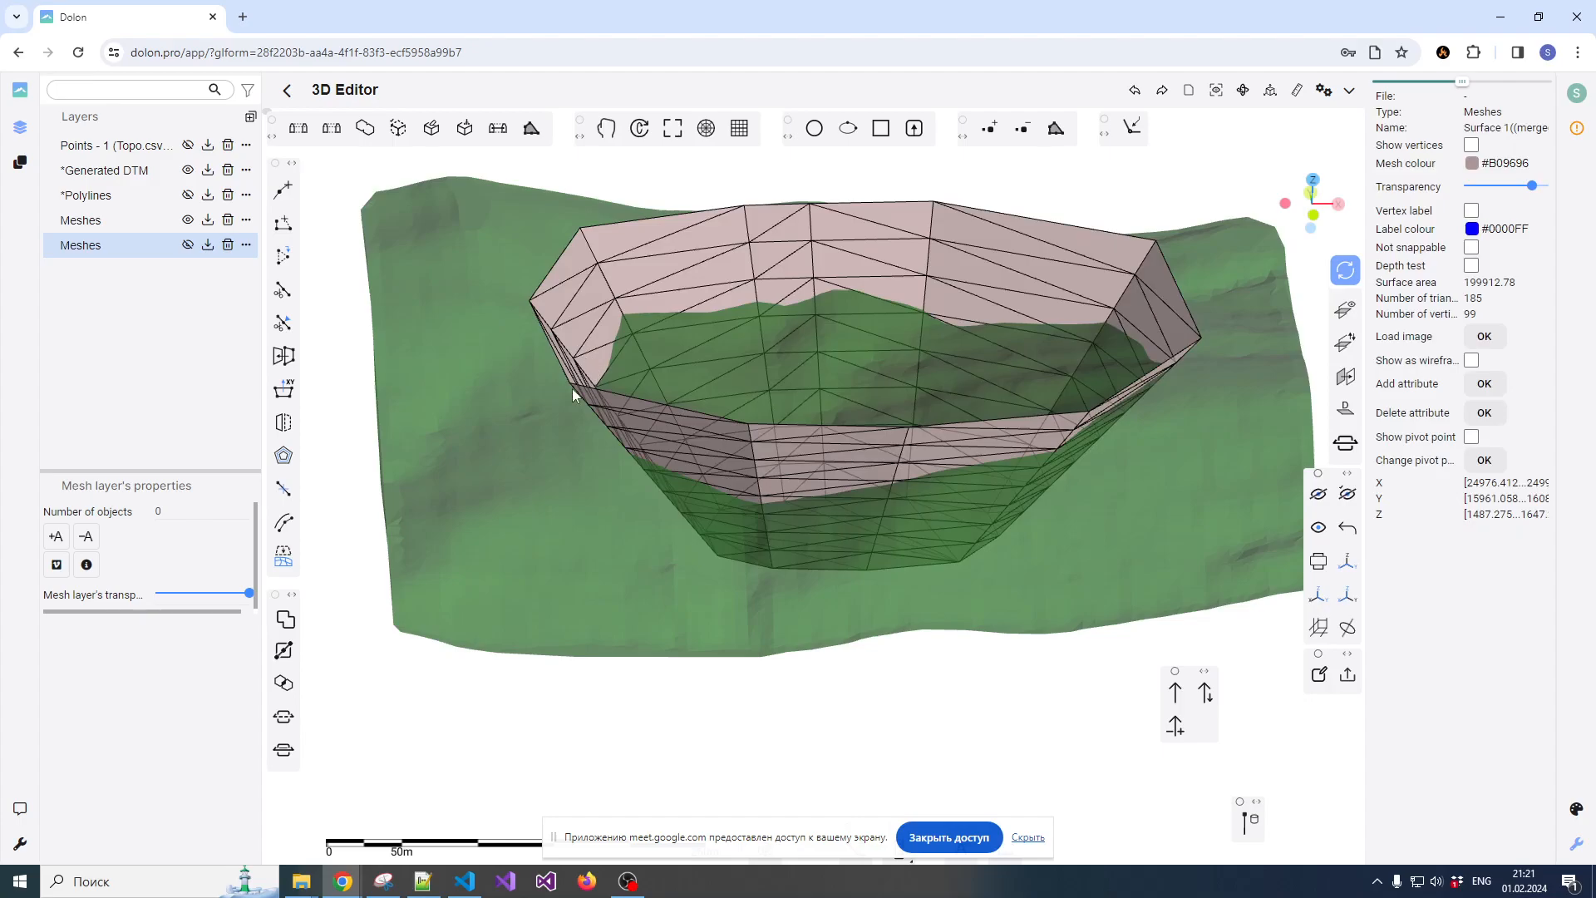
pyautogui.click(447, 480)
pyautogui.click(285, 619)
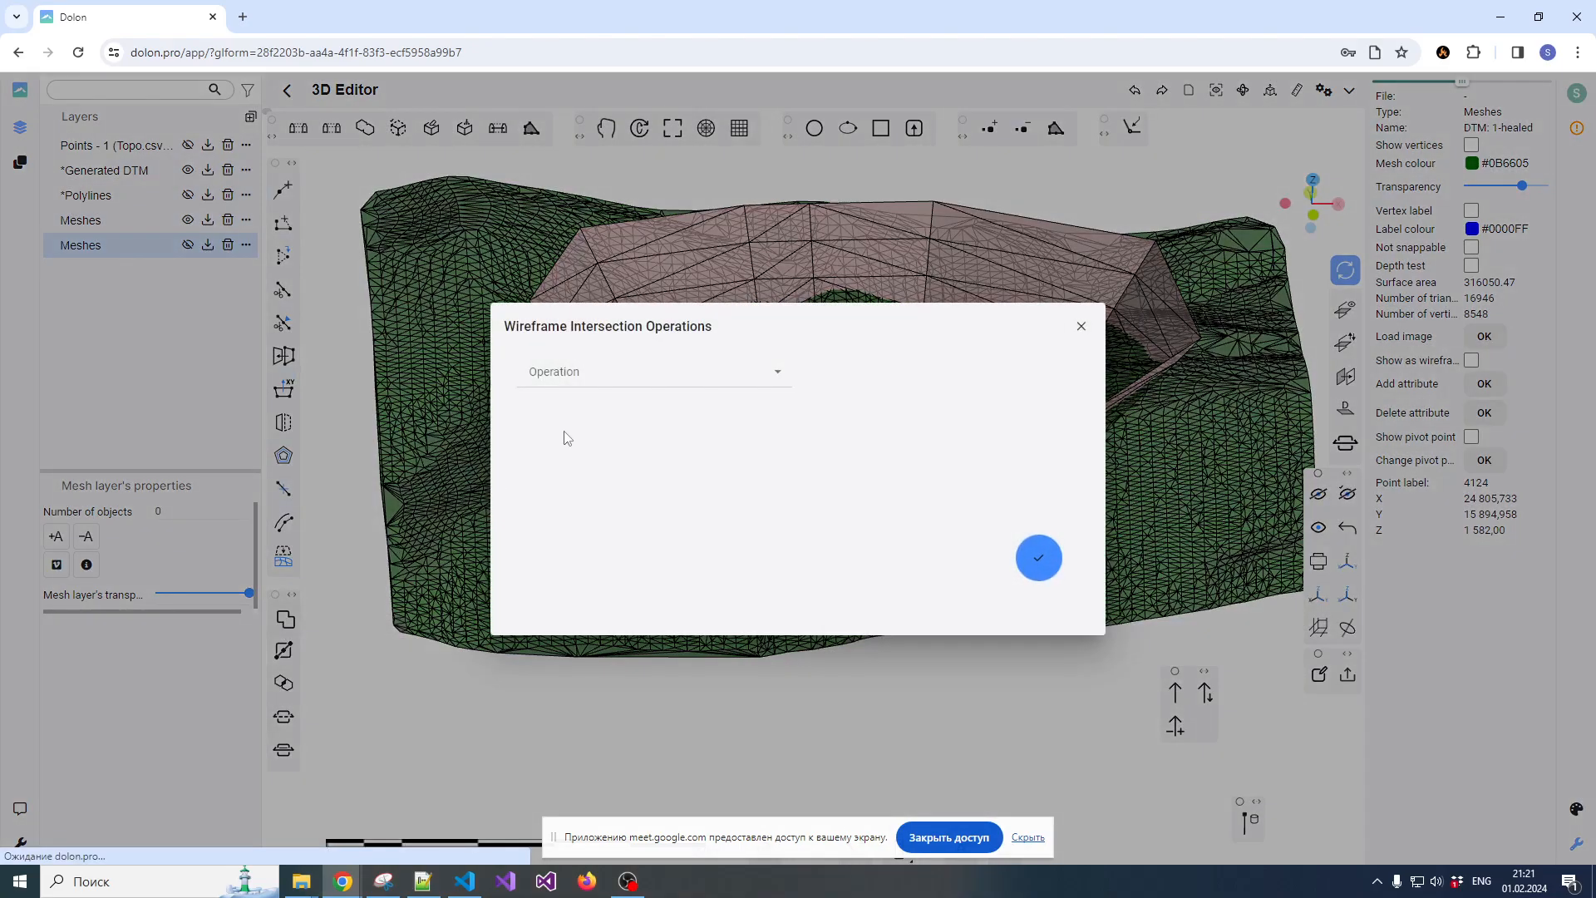
pyautogui.click(643, 384)
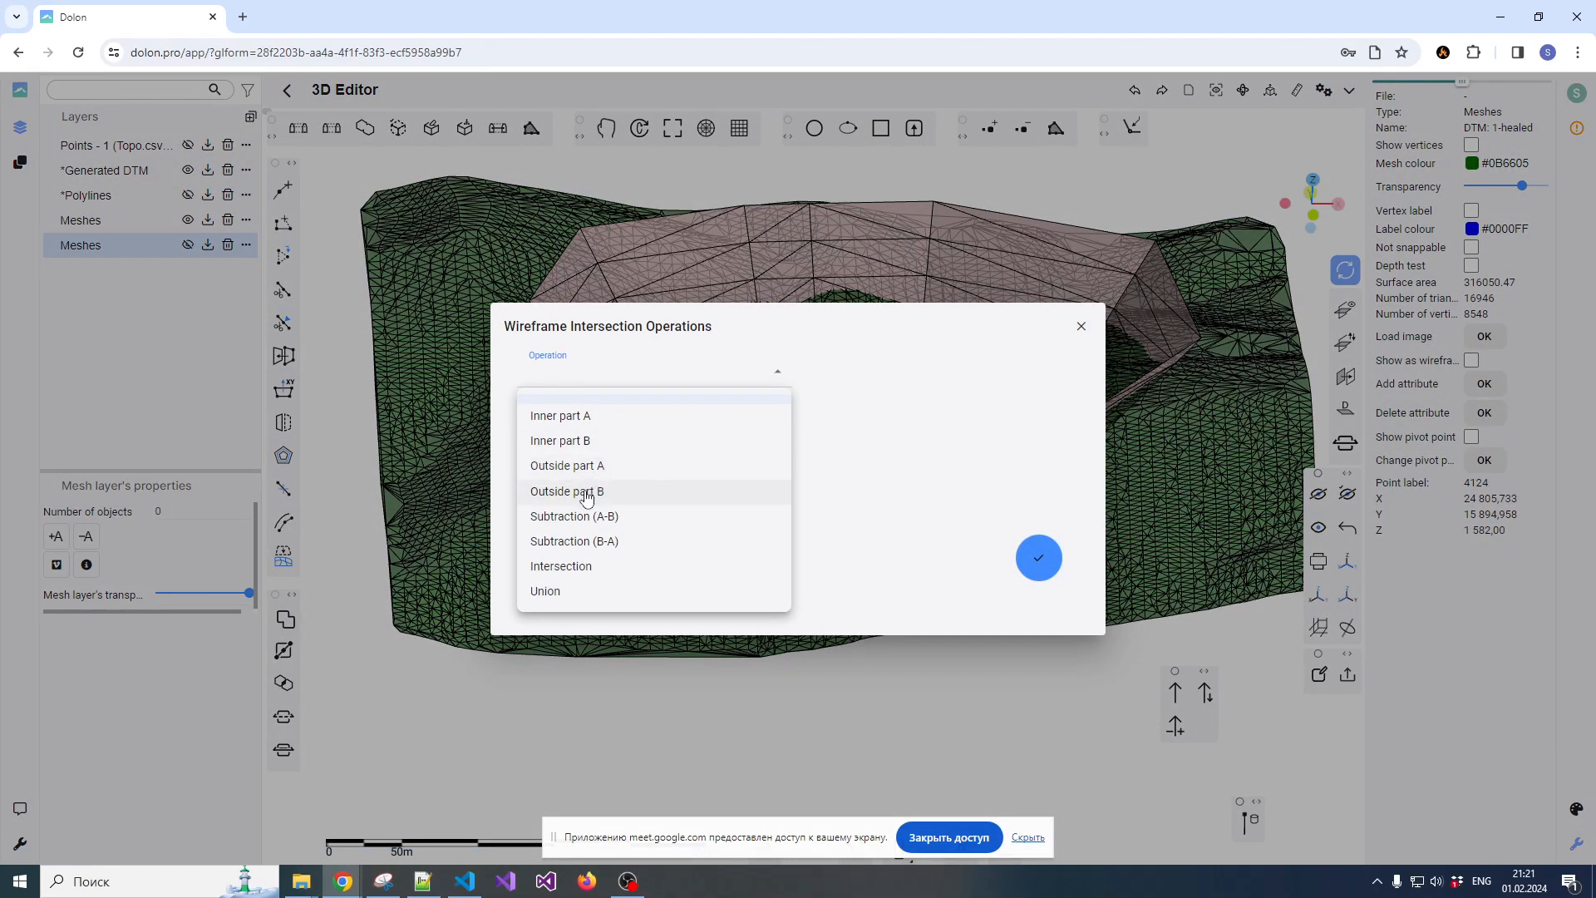
pyautogui.click(585, 498)
pyautogui.click(1038, 557)
# Examine the selected terrain patch produced by the Boolean operation from several angles
pyautogui.moveTo(866, 376); pyautogui.dragTo(860, 436)
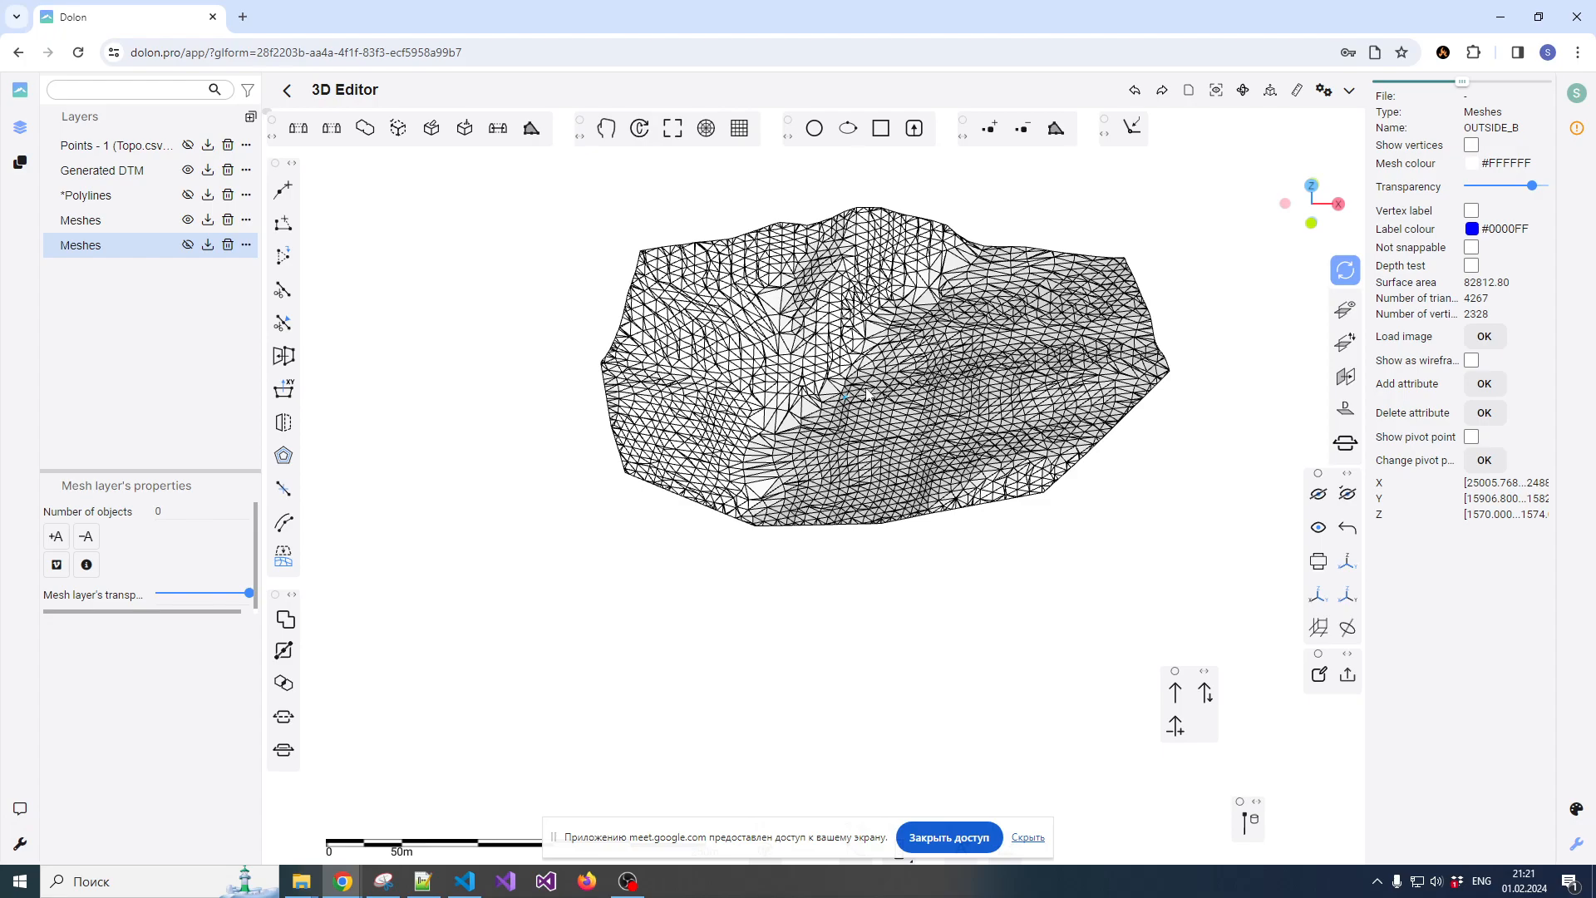
pyautogui.scroll(1, 846, 372)
pyautogui.scroll(-3, 826, 380)
pyautogui.scroll(2, 806, 380)
pyautogui.scroll(2, 819, 380)
pyautogui.scroll(-3, 834, 382)
pyautogui.moveTo(861, 384); pyautogui.dragTo(744, 358)
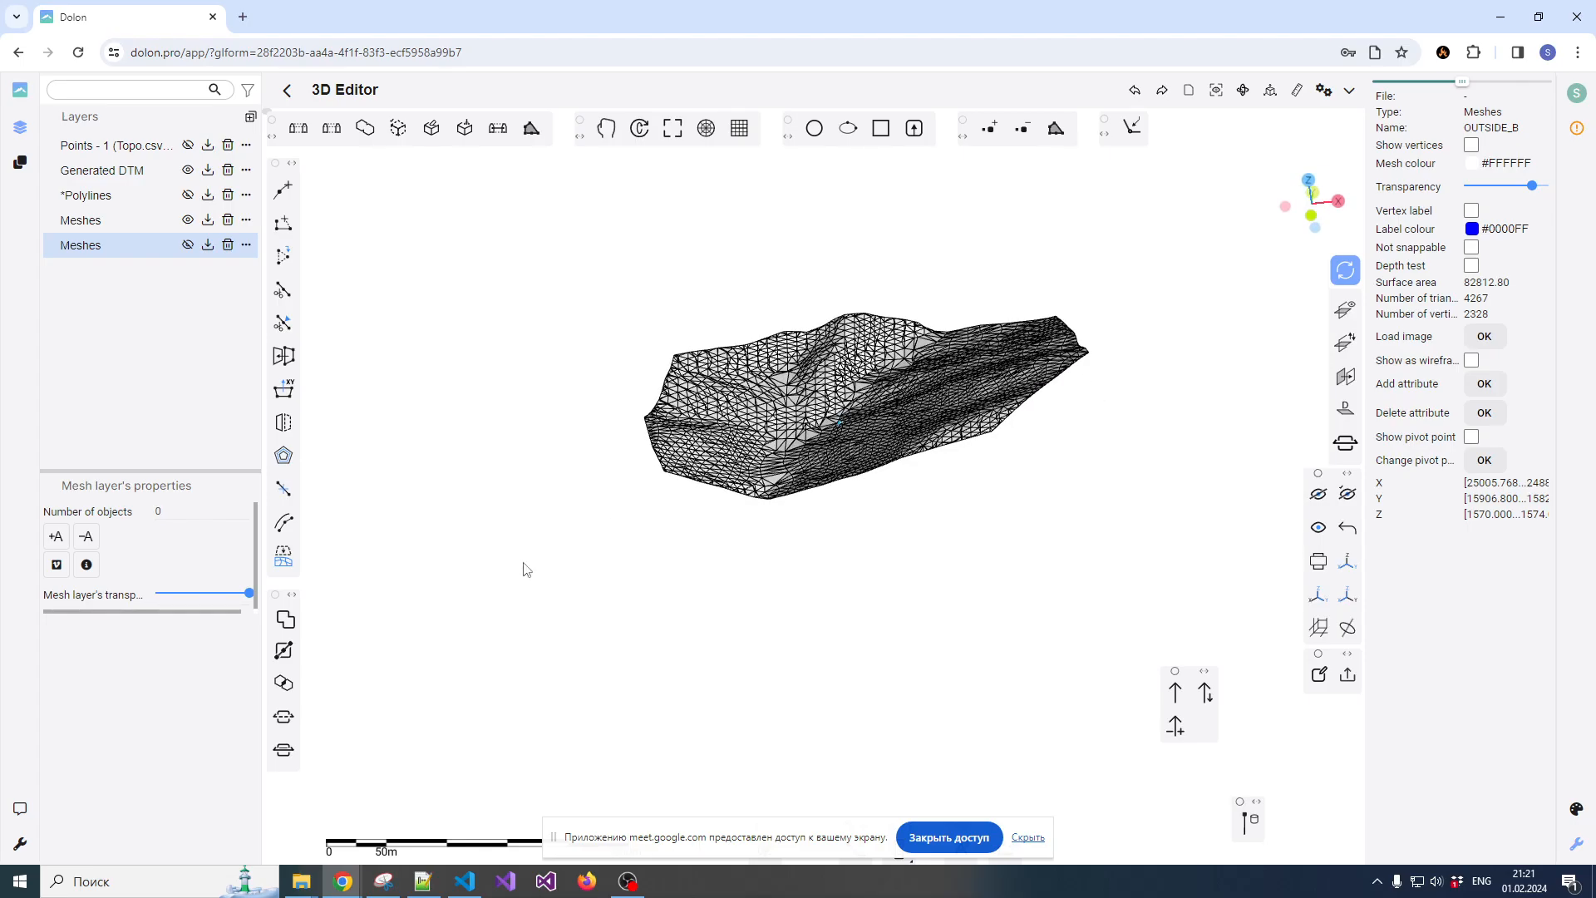
# Show the layer with the copied pit and terrain alongside the patch, and select the pit mesh for comparison
pyautogui.click(187, 244)
pyautogui.moveTo(581, 275); pyautogui.dragTo(756, 375)
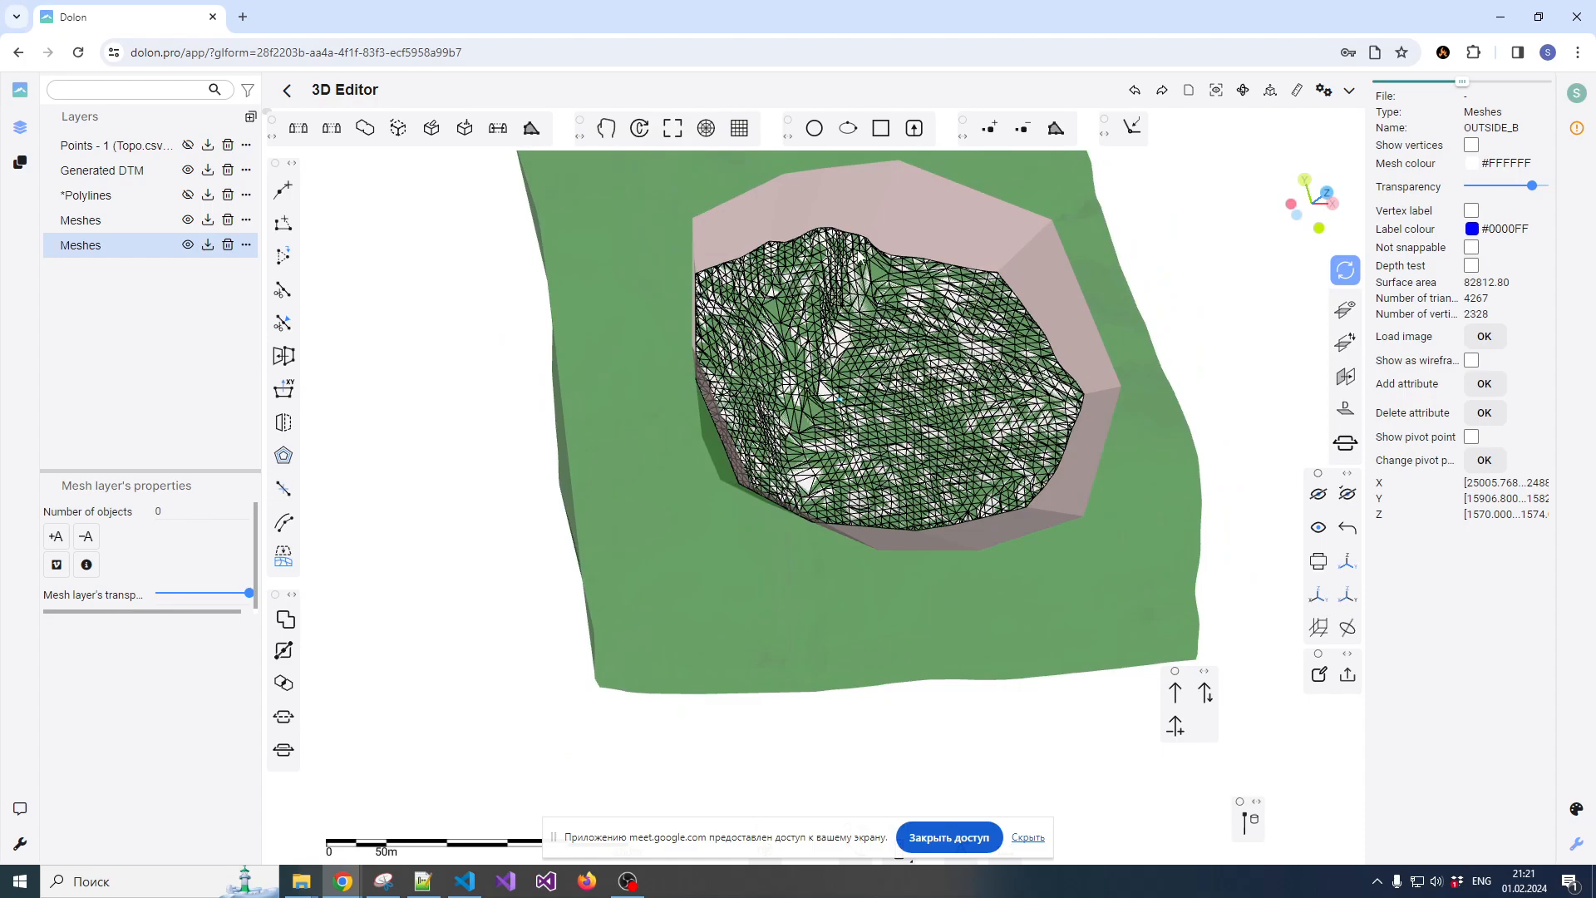
pyautogui.click(816, 223)
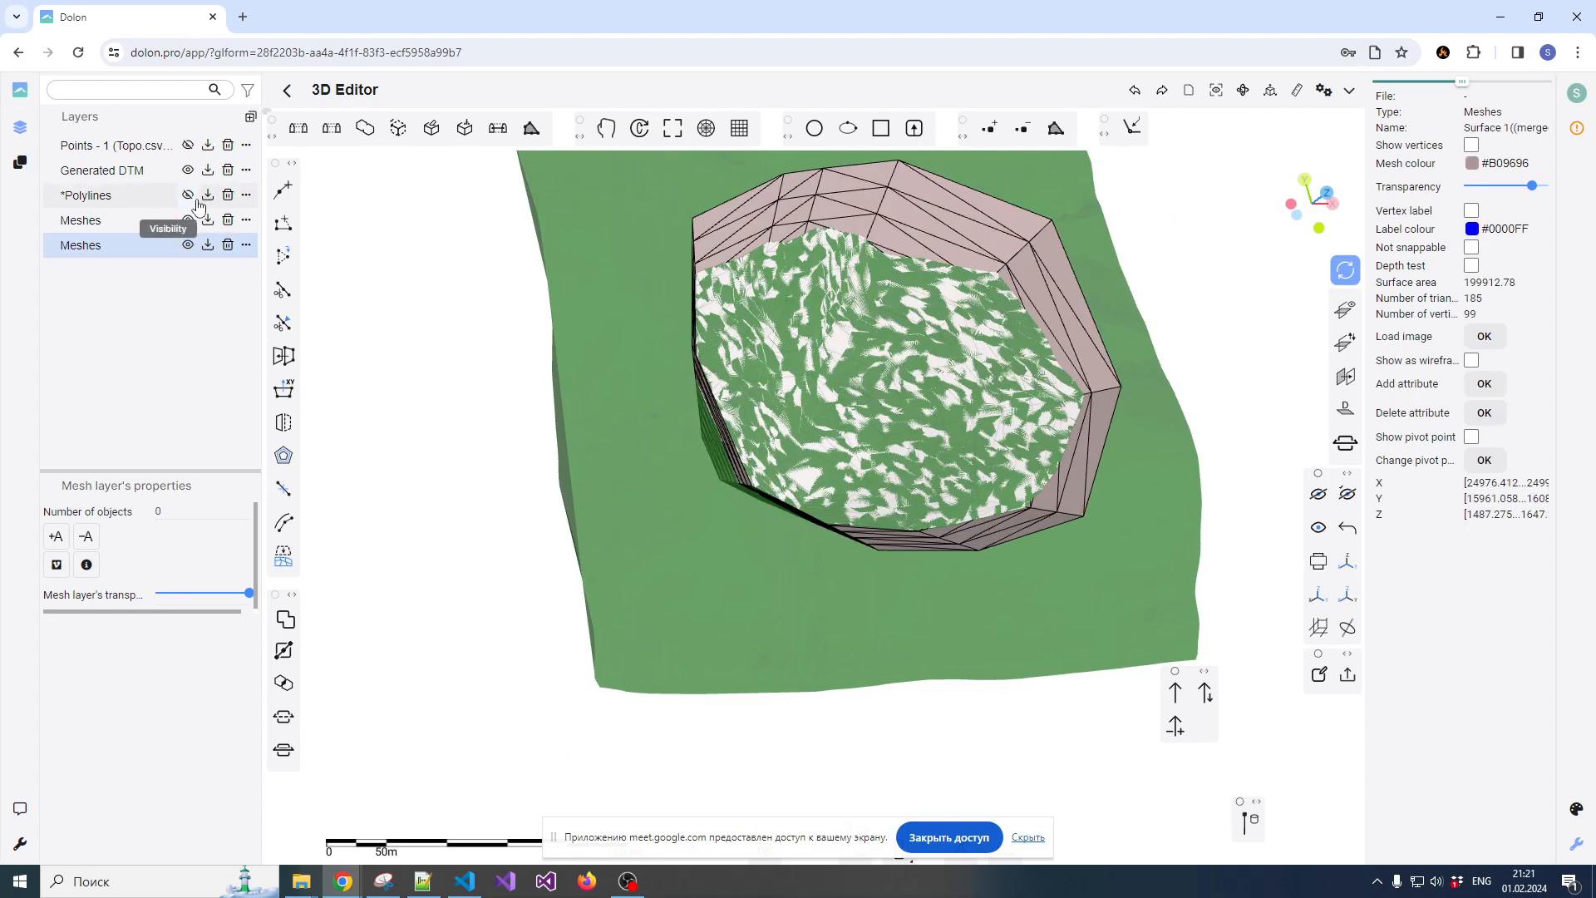
# Undo the Outside part B operation and hide the layer holding the copied meshes, leaving the original pit and terrain displayed
pyautogui.click(179, 247)
pyautogui.scroll(-5, 597, 445)
pyautogui.moveTo(628, 449); pyautogui.dragTo(640, 416)
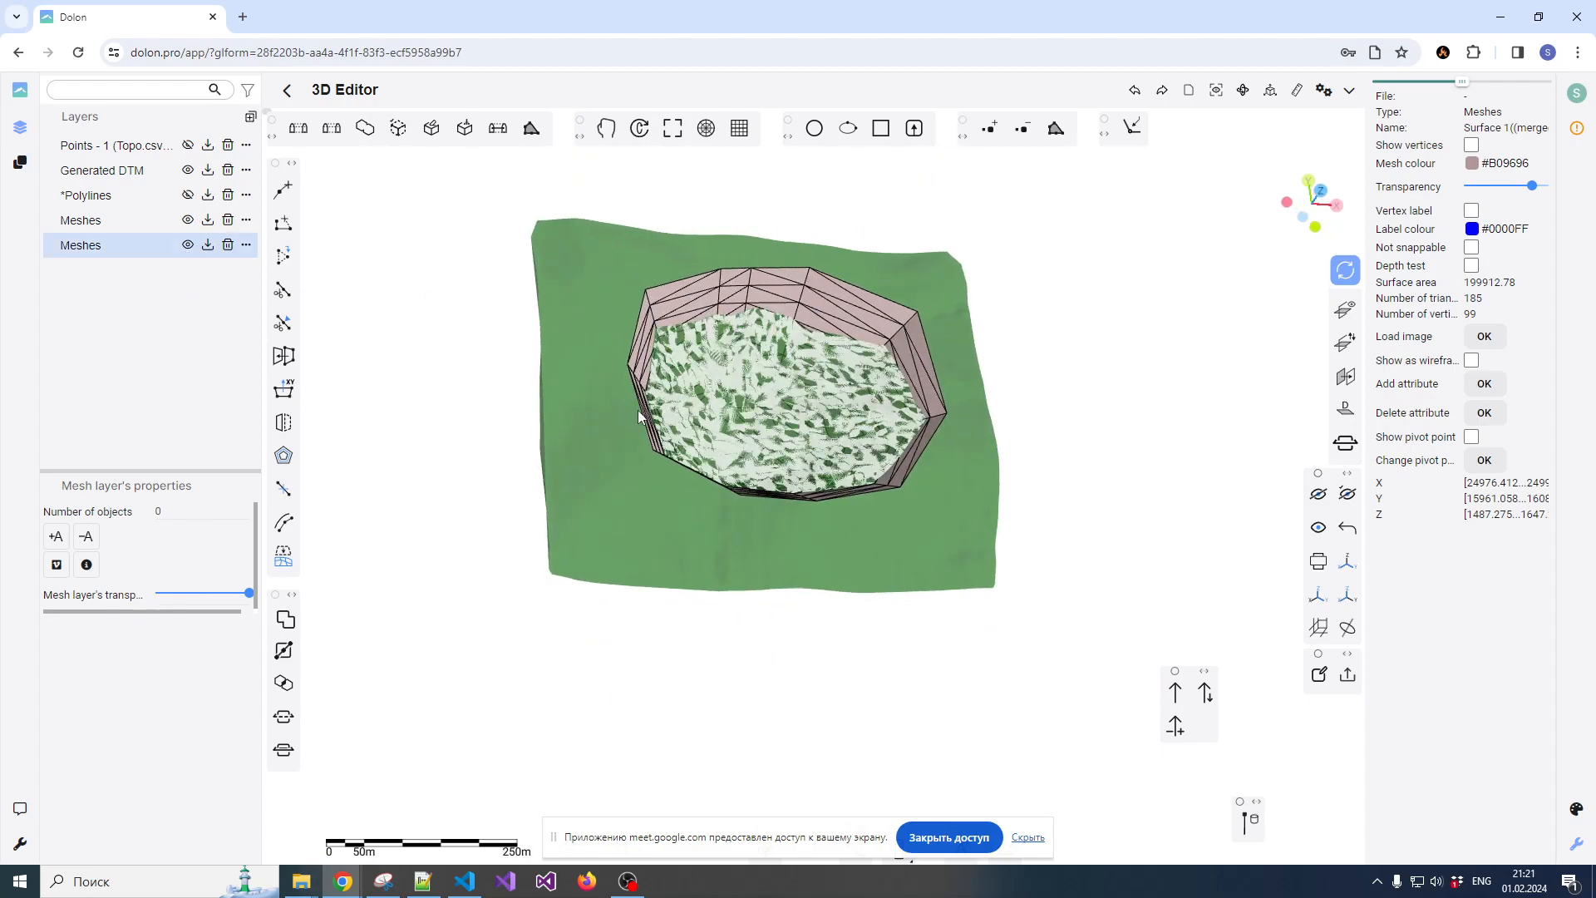
pyautogui.click(188, 248)
pyautogui.click(188, 248)
pyautogui.click(188, 222)
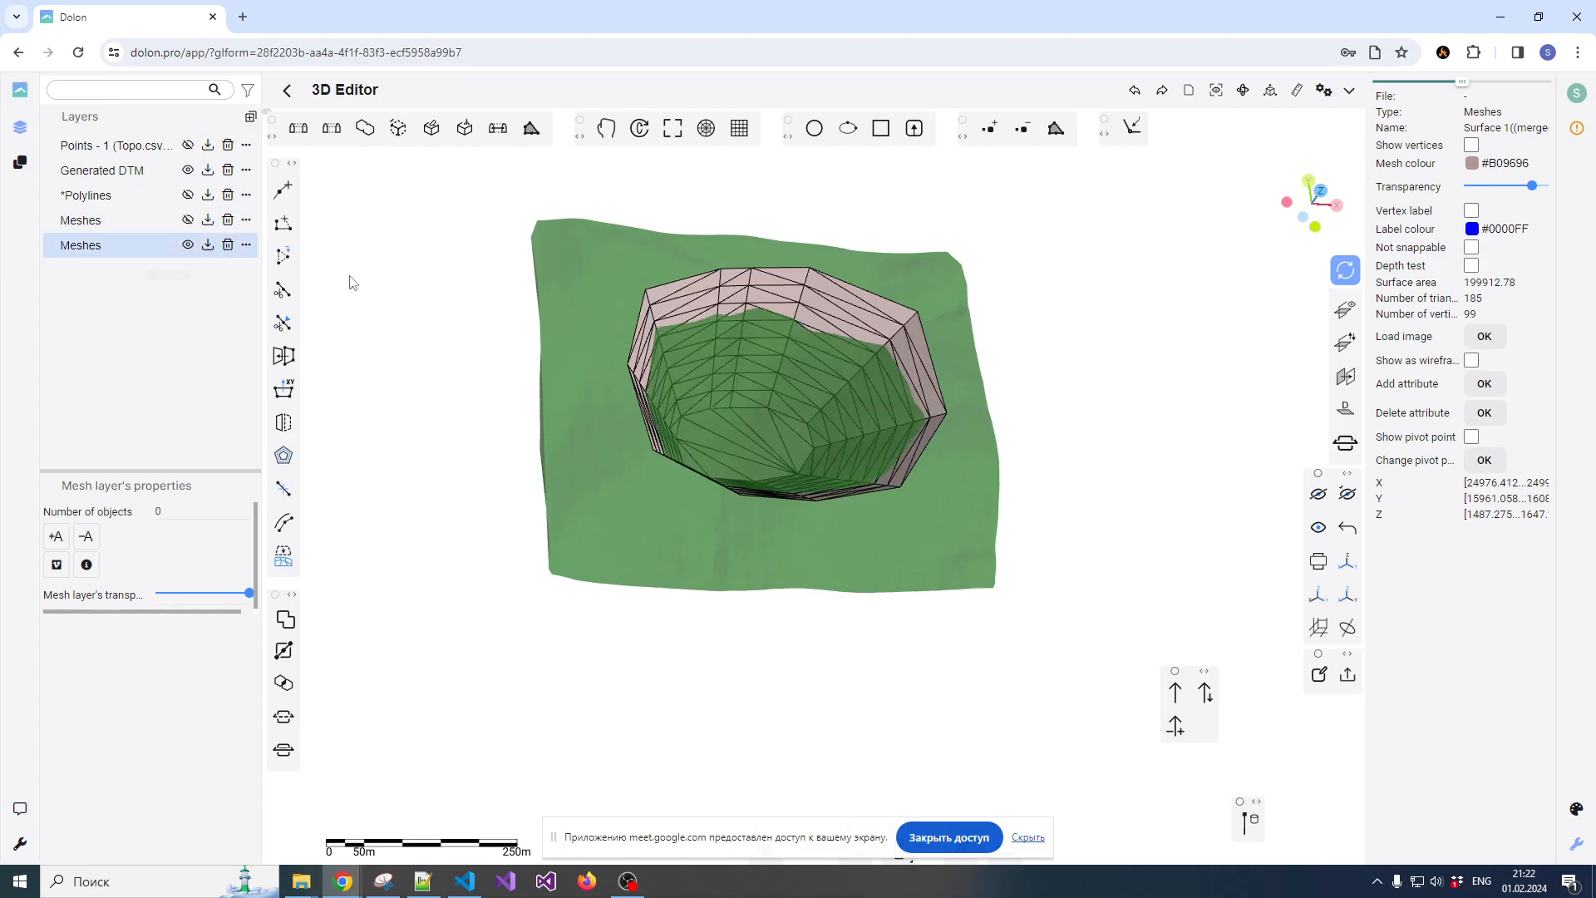
pyautogui.click(188, 219)
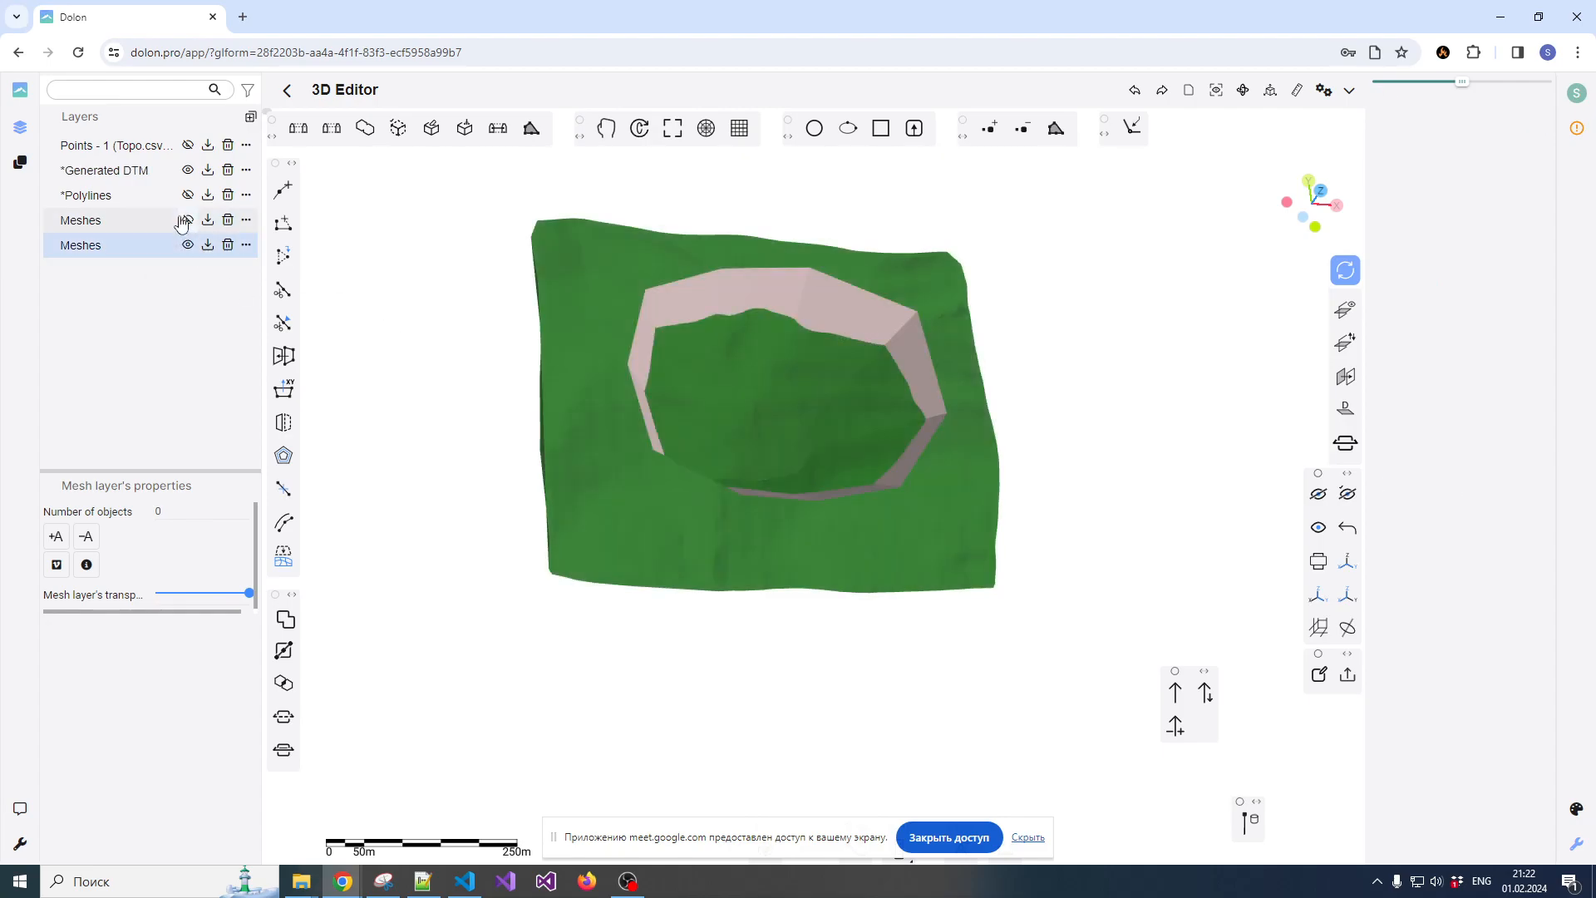
pyautogui.click(188, 244)
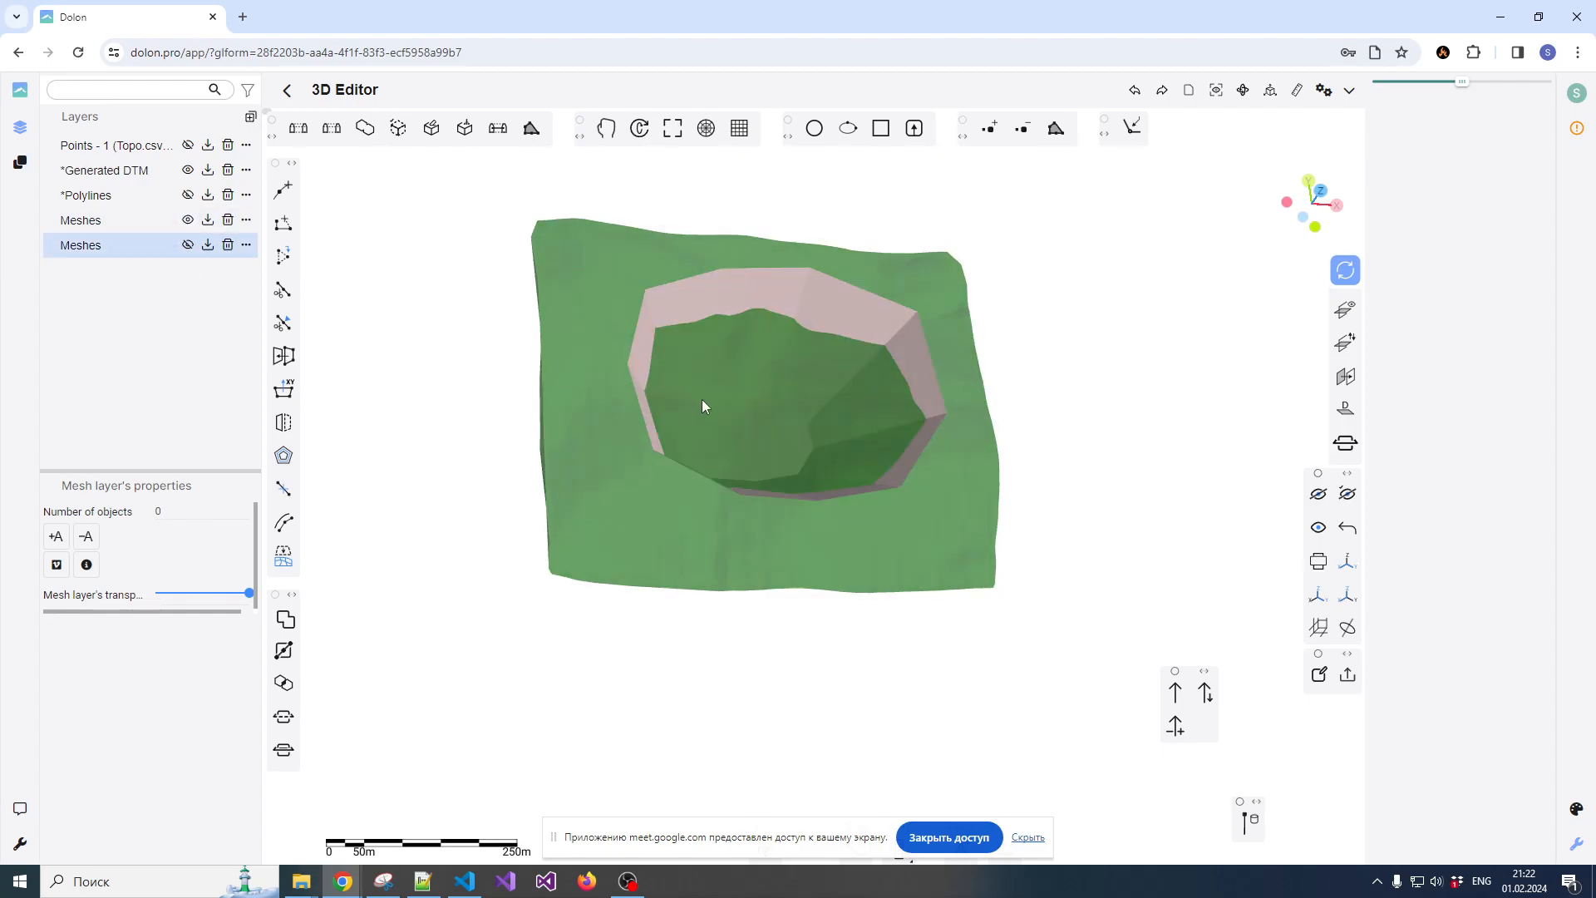
# Examine how the original pit mesh intersects the terrain, from above down to a side view
pyautogui.click(711, 402)
pyautogui.scroll(-2, 894, 471)
pyautogui.scroll(4, 882, 465)
pyautogui.moveTo(857, 444); pyautogui.dragTo(883, 432)
pyautogui.moveTo(883, 432); pyautogui.dragTo(953, 462, button='right')
pyautogui.moveTo(954, 463); pyautogui.dragTo(774, 369)
pyautogui.moveTo(654, 501); pyautogui.dragTo(708, 470)
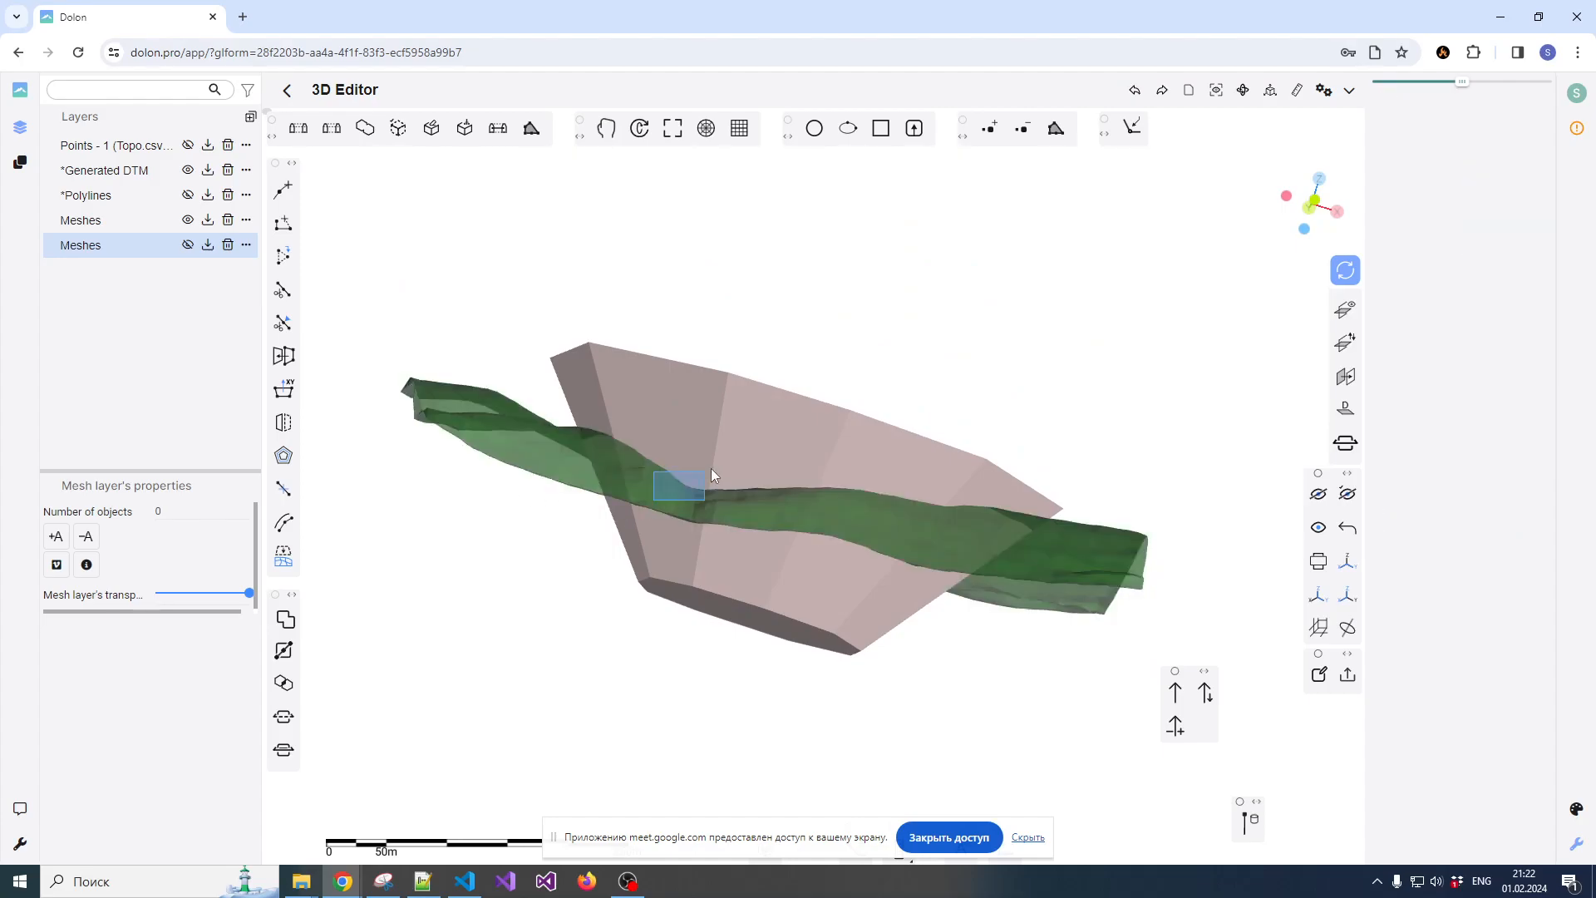
# Select the pit mesh and the terrain mesh in that order and apply the Boolean operation Subtraction (B-A)
pyautogui.click(617, 463)
pyautogui.click(712, 536)
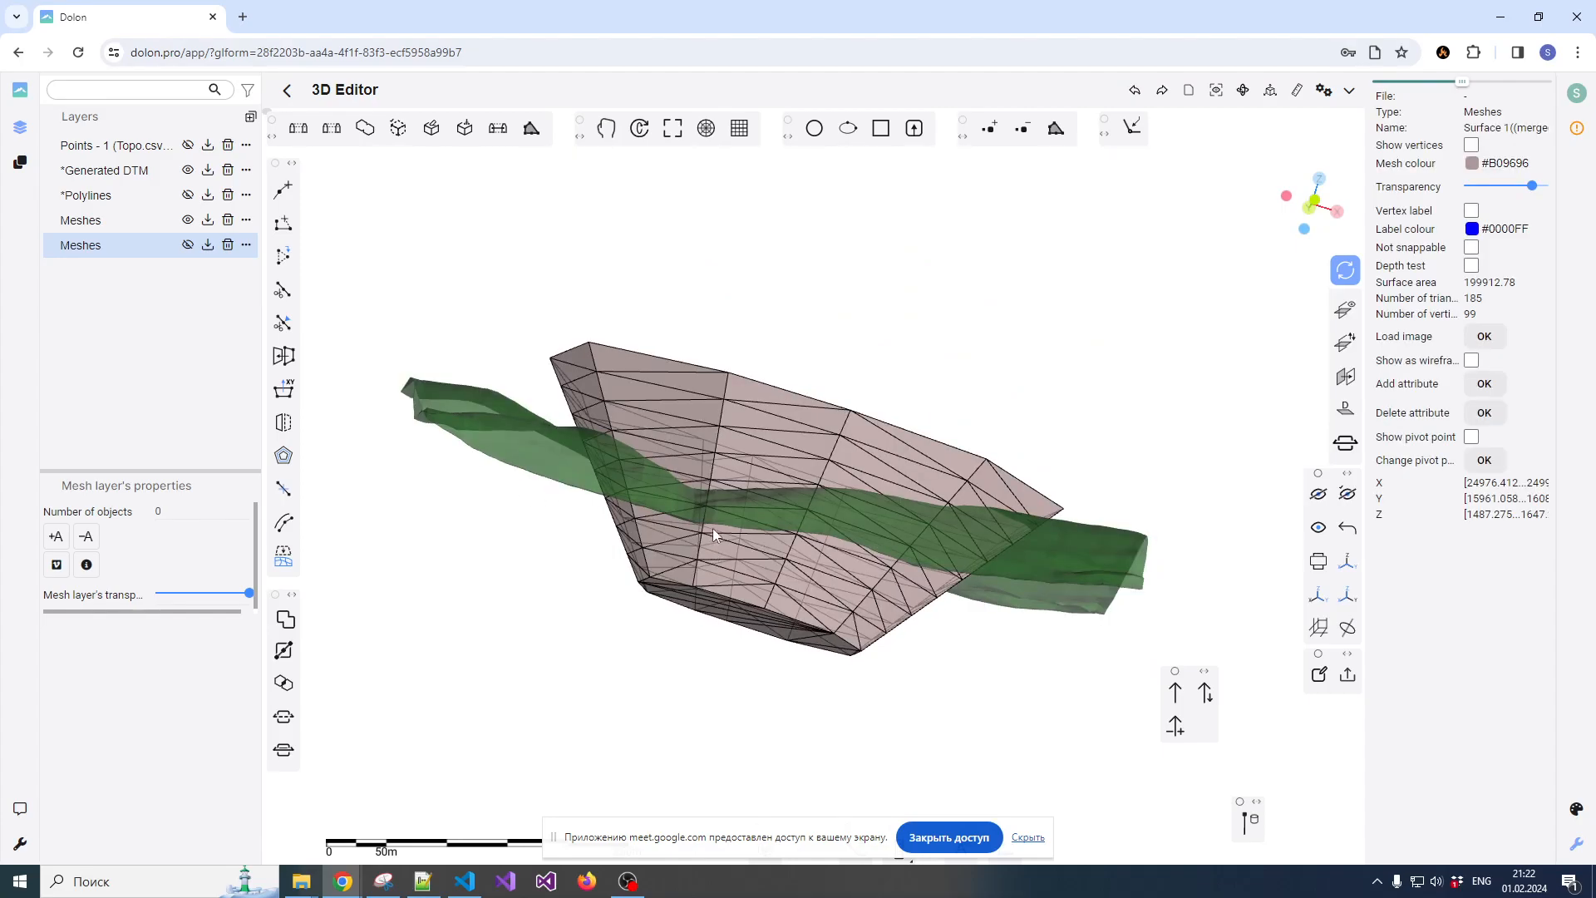
pyautogui.moveTo(706, 436); pyautogui.dragTo(769, 458)
pyautogui.click(595, 488)
pyautogui.moveTo(596, 488)
pyautogui.mouseDown()
pyautogui.moveTo(812, 410)
pyautogui.moveTo(826, 324)
pyautogui.moveTo(766, 389)
pyautogui.mouseUp()
pyautogui.click(285, 619)
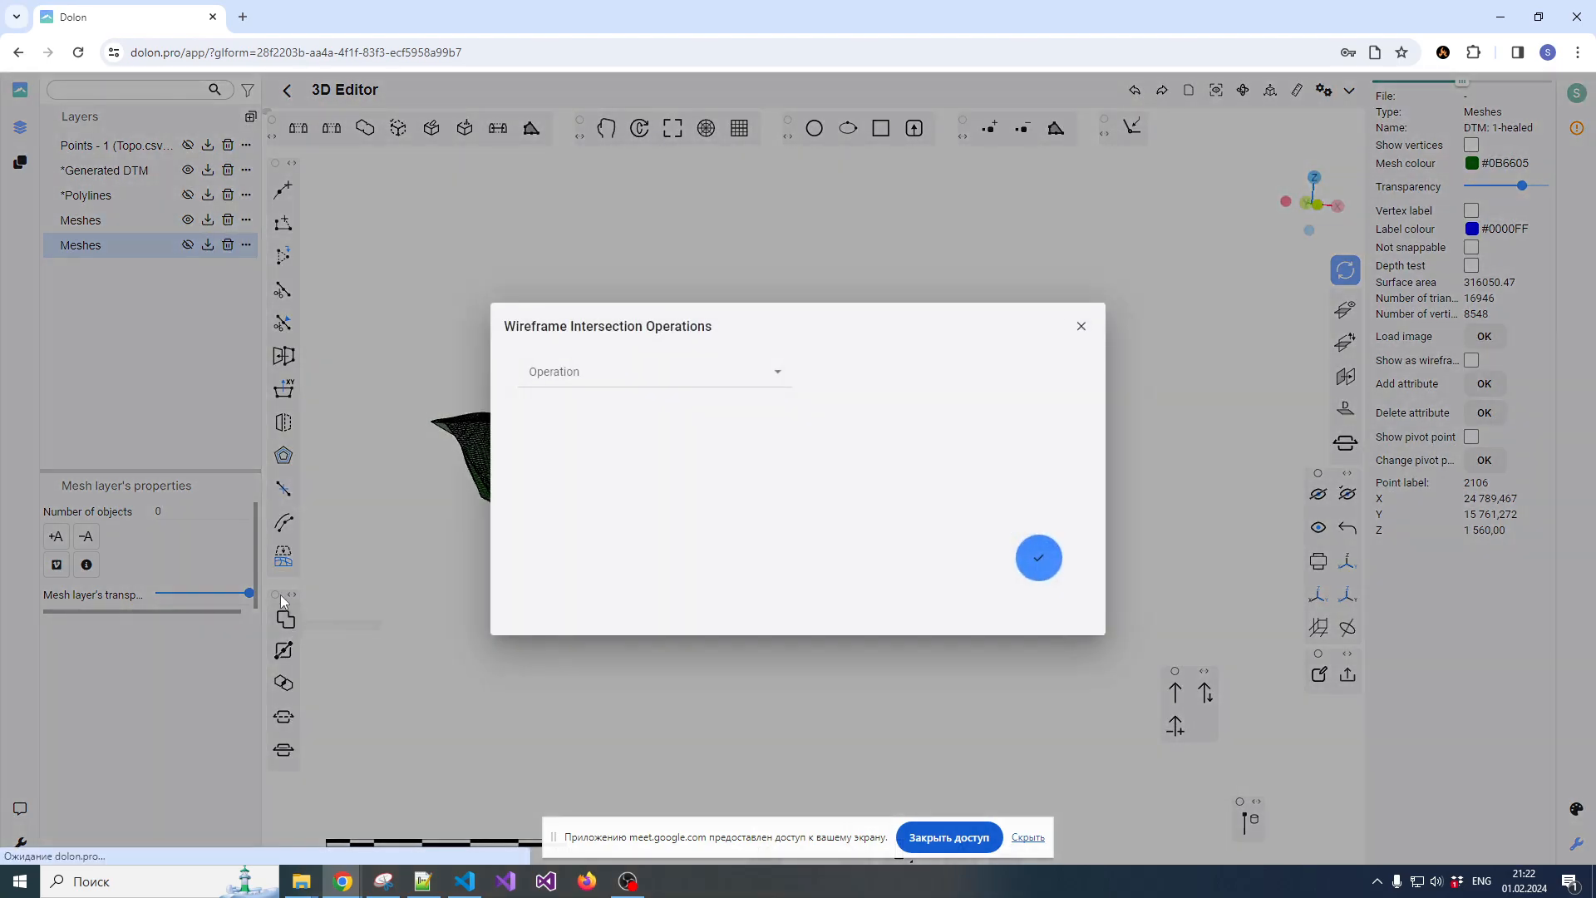
pyautogui.click(596, 376)
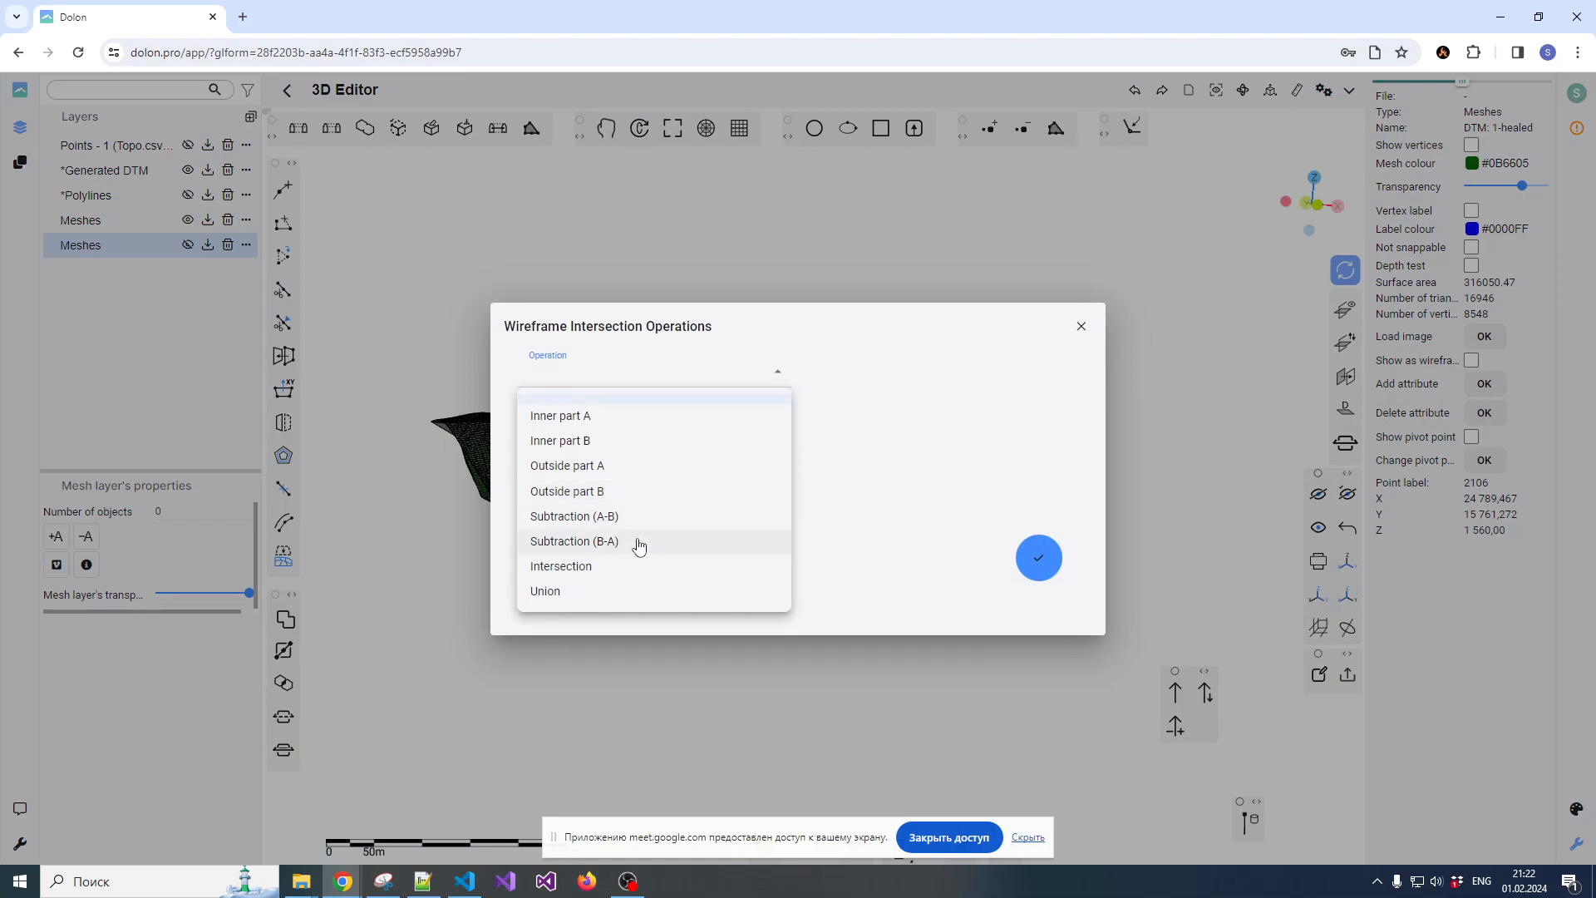
pyautogui.click(604, 541)
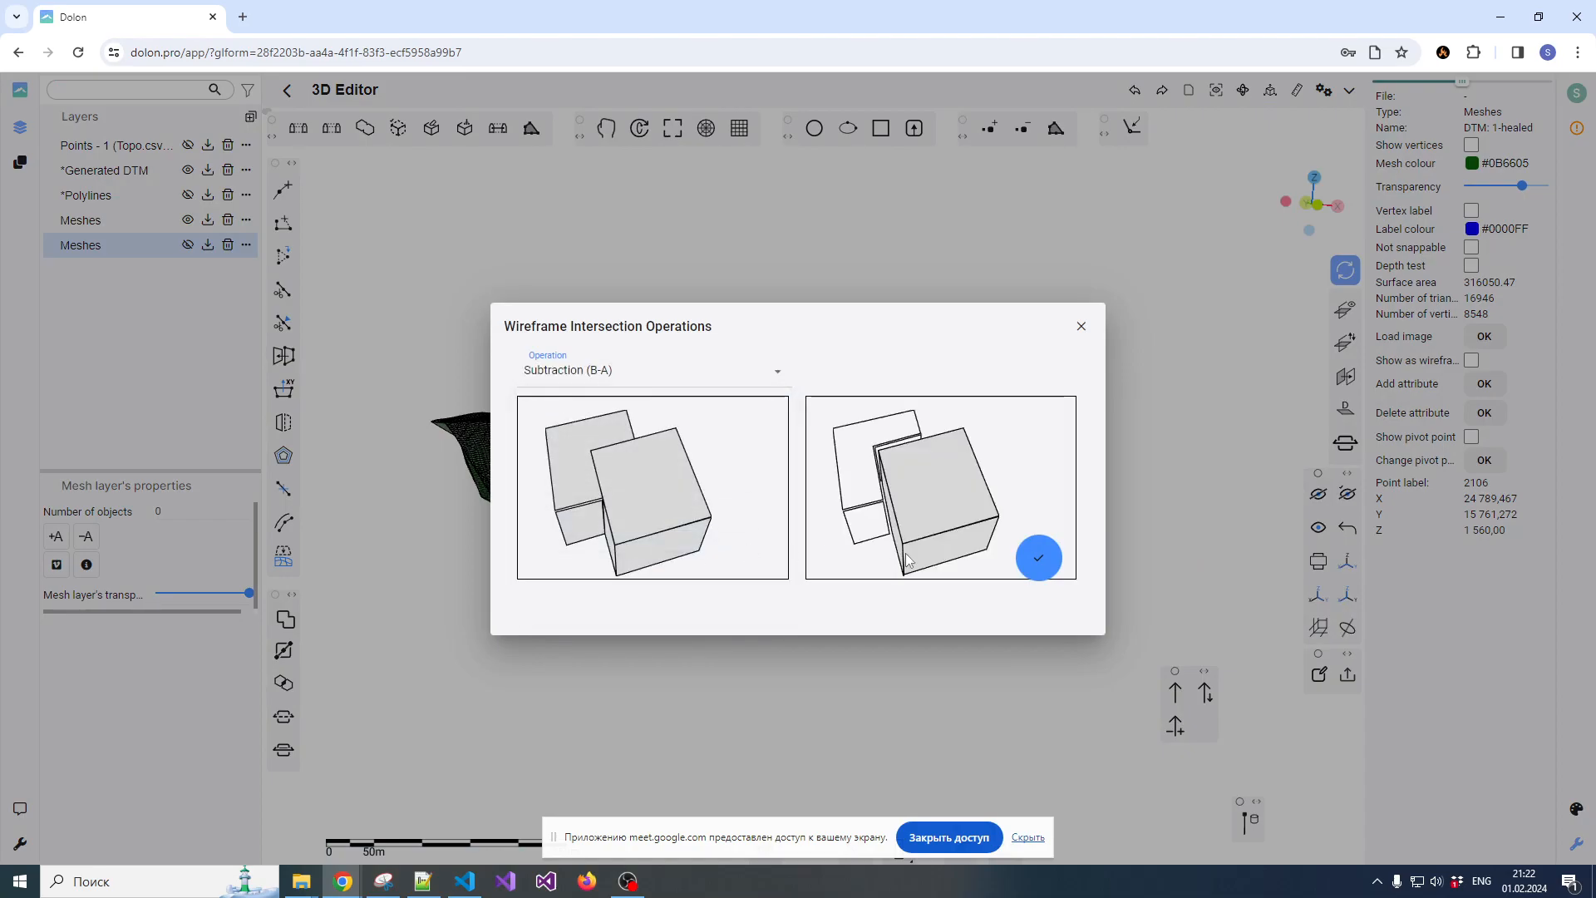
pyautogui.click(1039, 558)
# Inspect the mesh produced by Subtraction (B-A) up close and undo the operation
pyautogui.moveTo(779, 460); pyautogui.dragTo(875, 457)
pyautogui.click(770, 531)
pyautogui.scroll(3, 773, 486)
pyautogui.scroll(2, 770, 479)
pyautogui.scroll(-5, 770, 480)
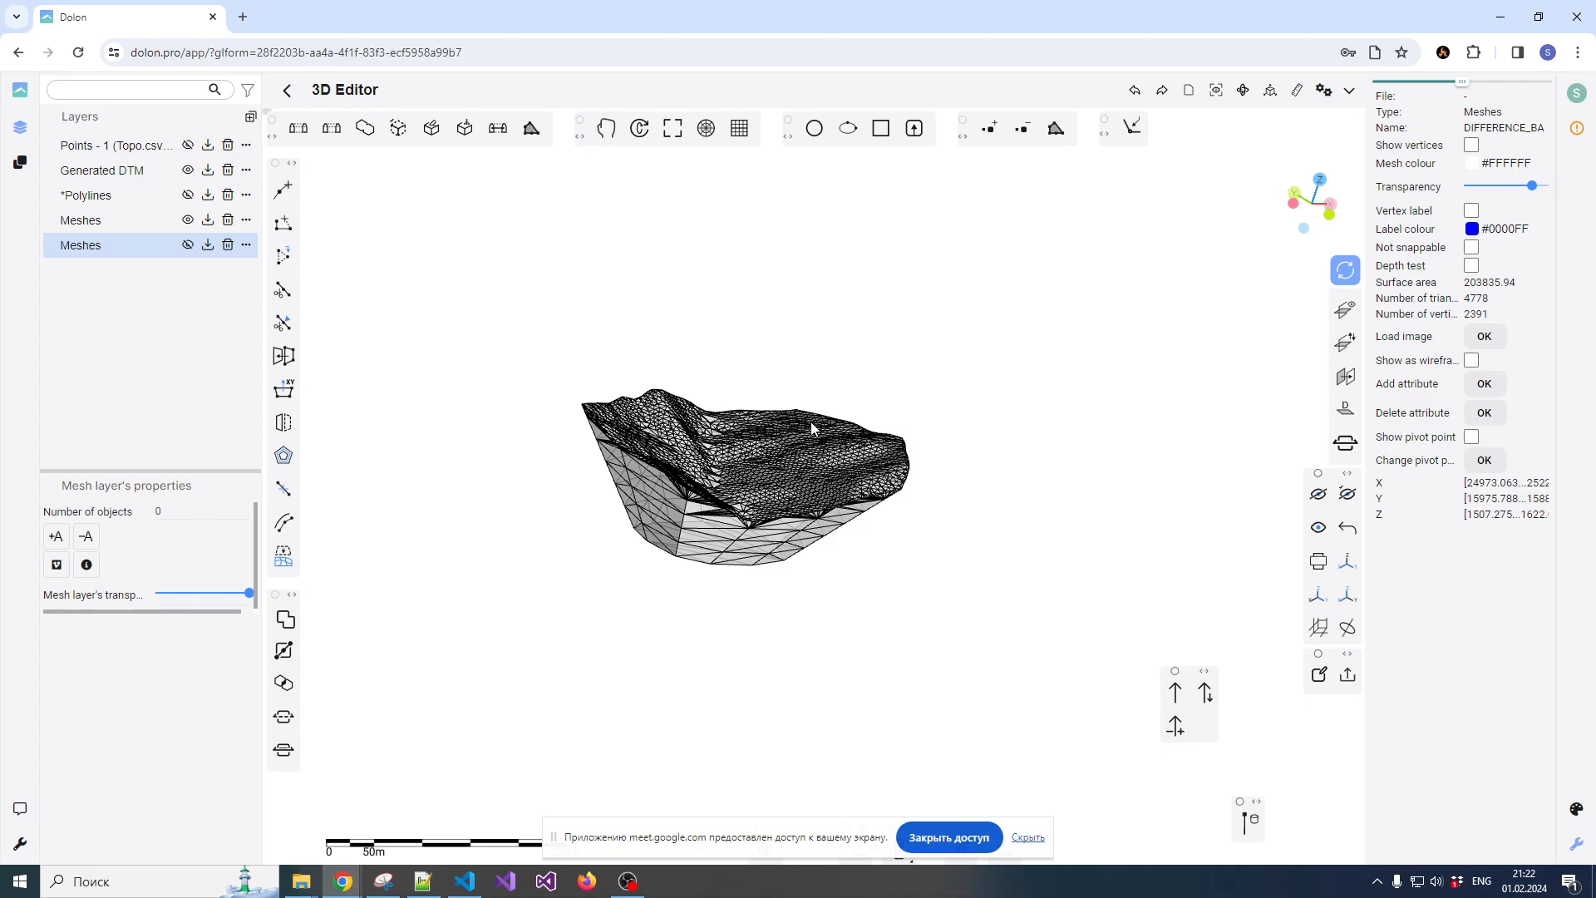
pyautogui.scroll(3, 803, 457)
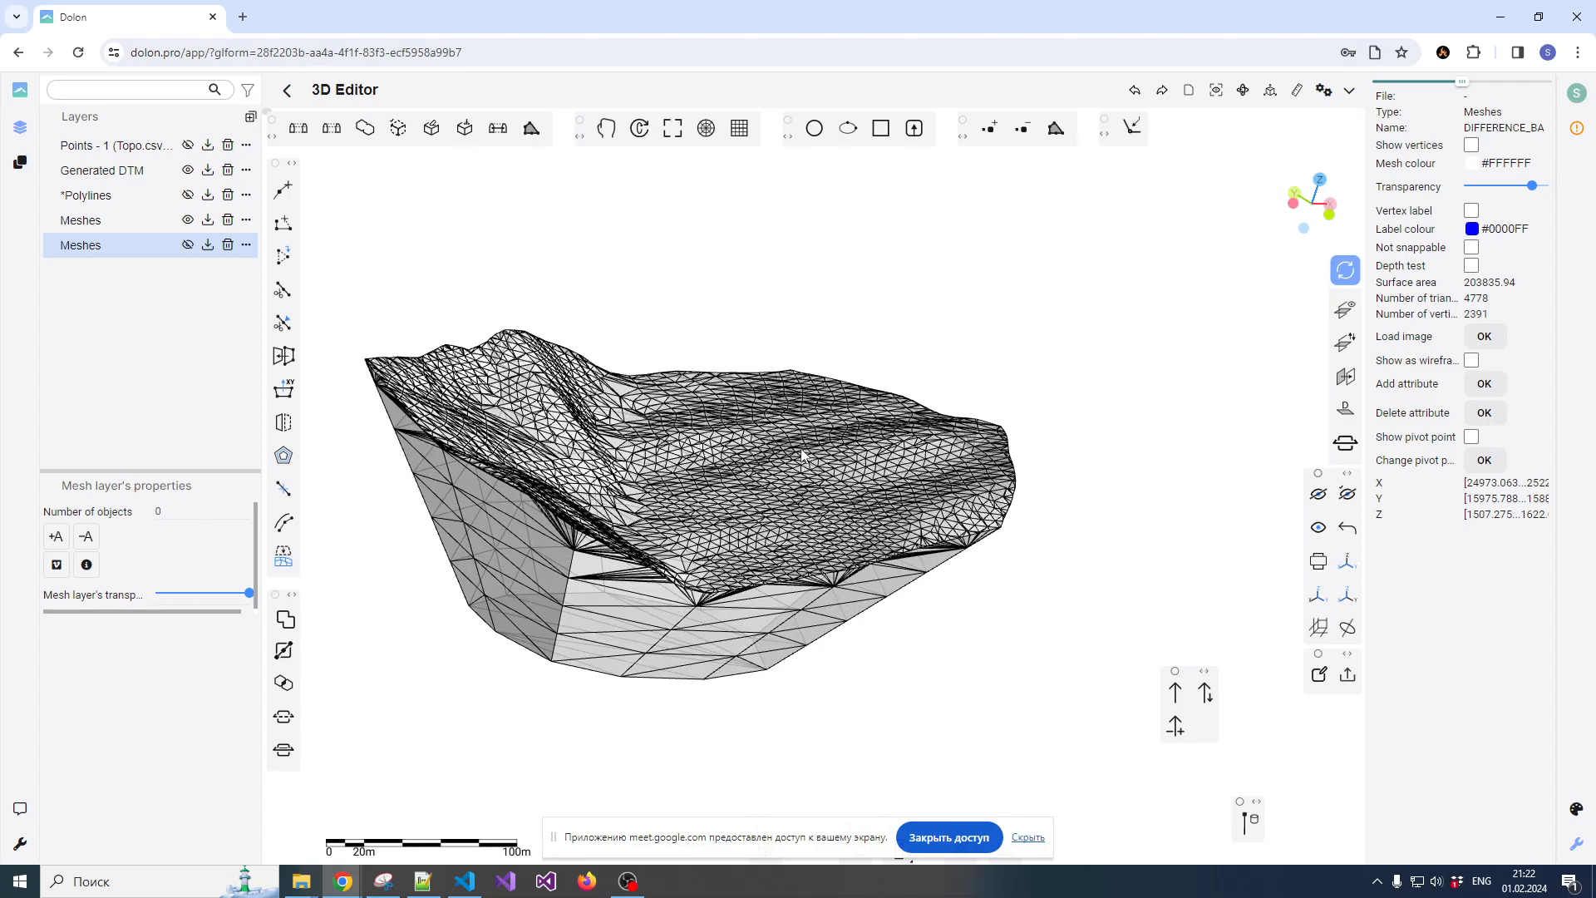
pyautogui.scroll(-1, 862, 433)
pyautogui.moveTo(862, 433); pyautogui.dragTo(751, 427)
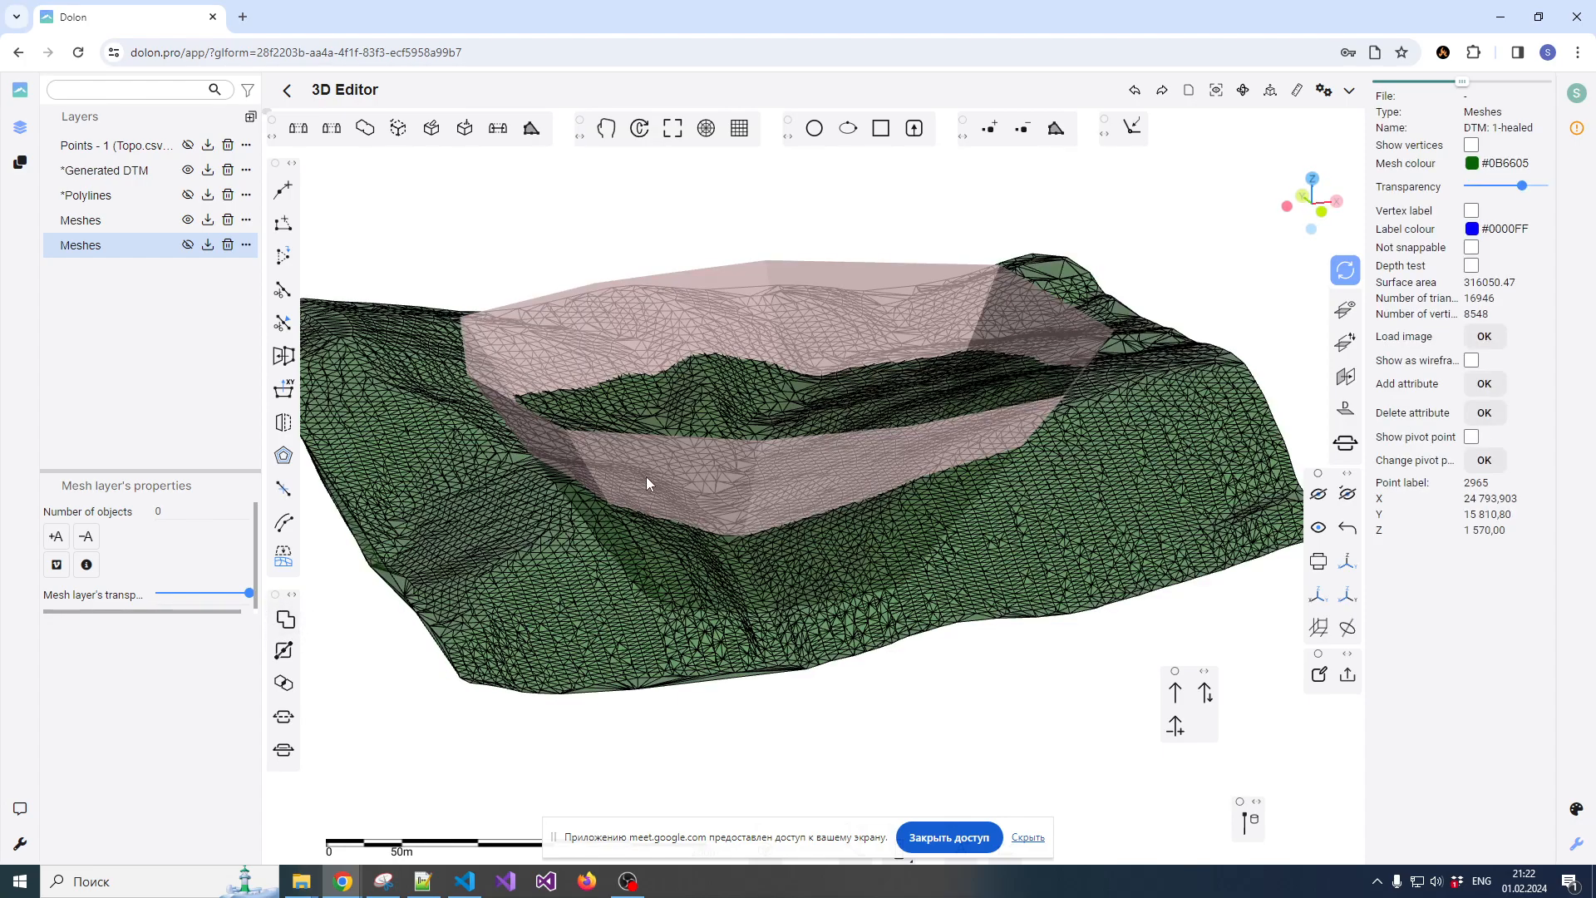
# Select both the pit and terrain meshes and apply the Boolean operation Intersection
pyautogui.click(546, 526)
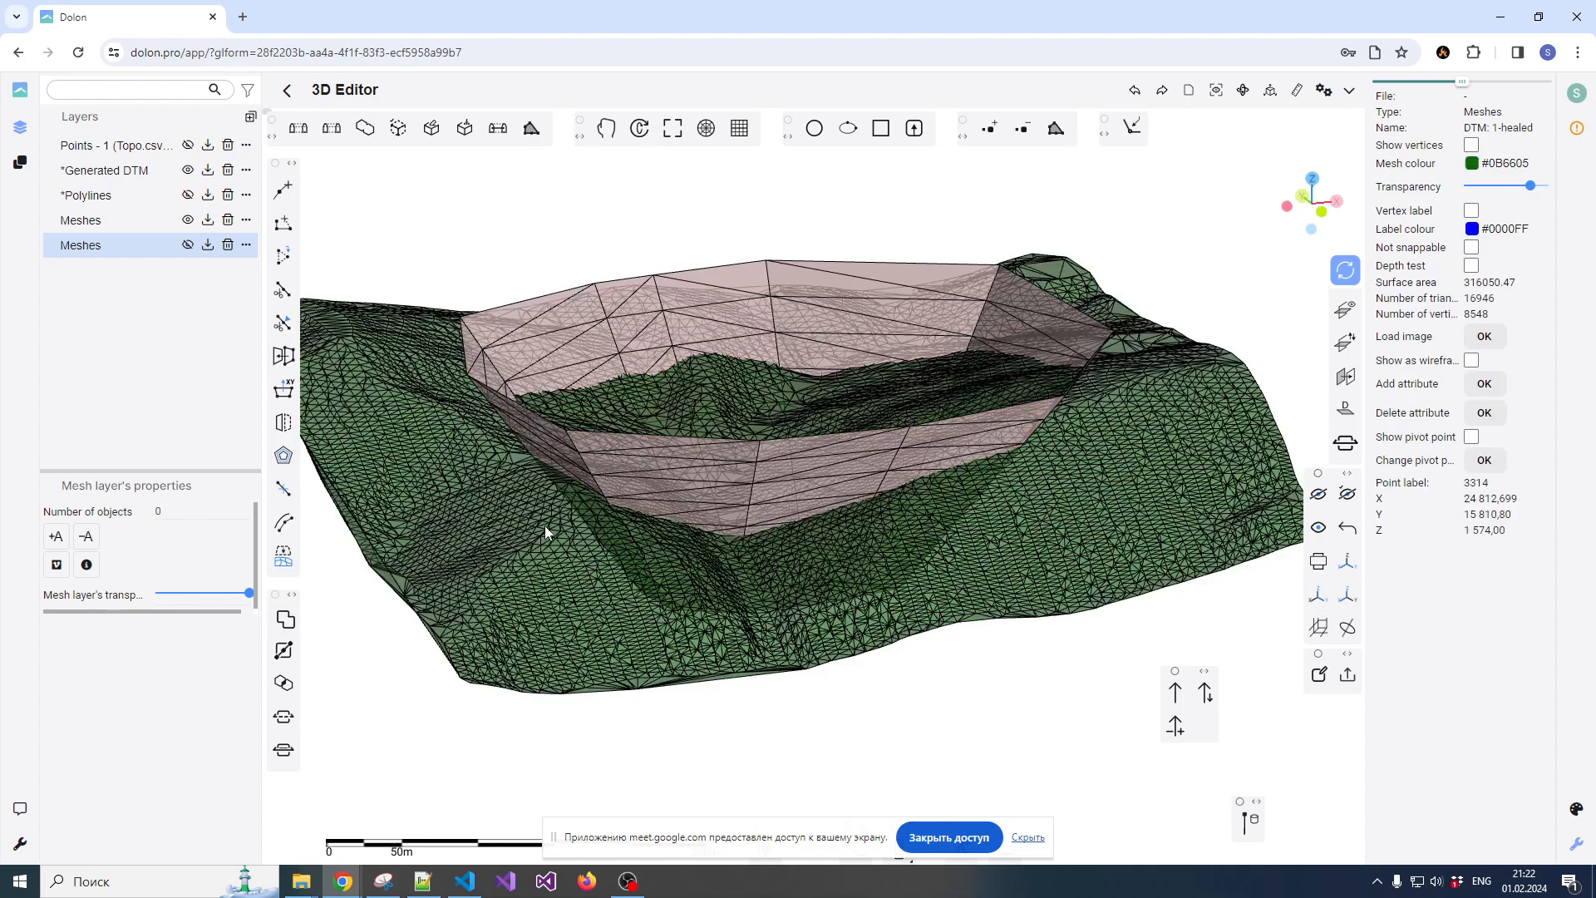
pyautogui.click(285, 620)
pyautogui.click(641, 372)
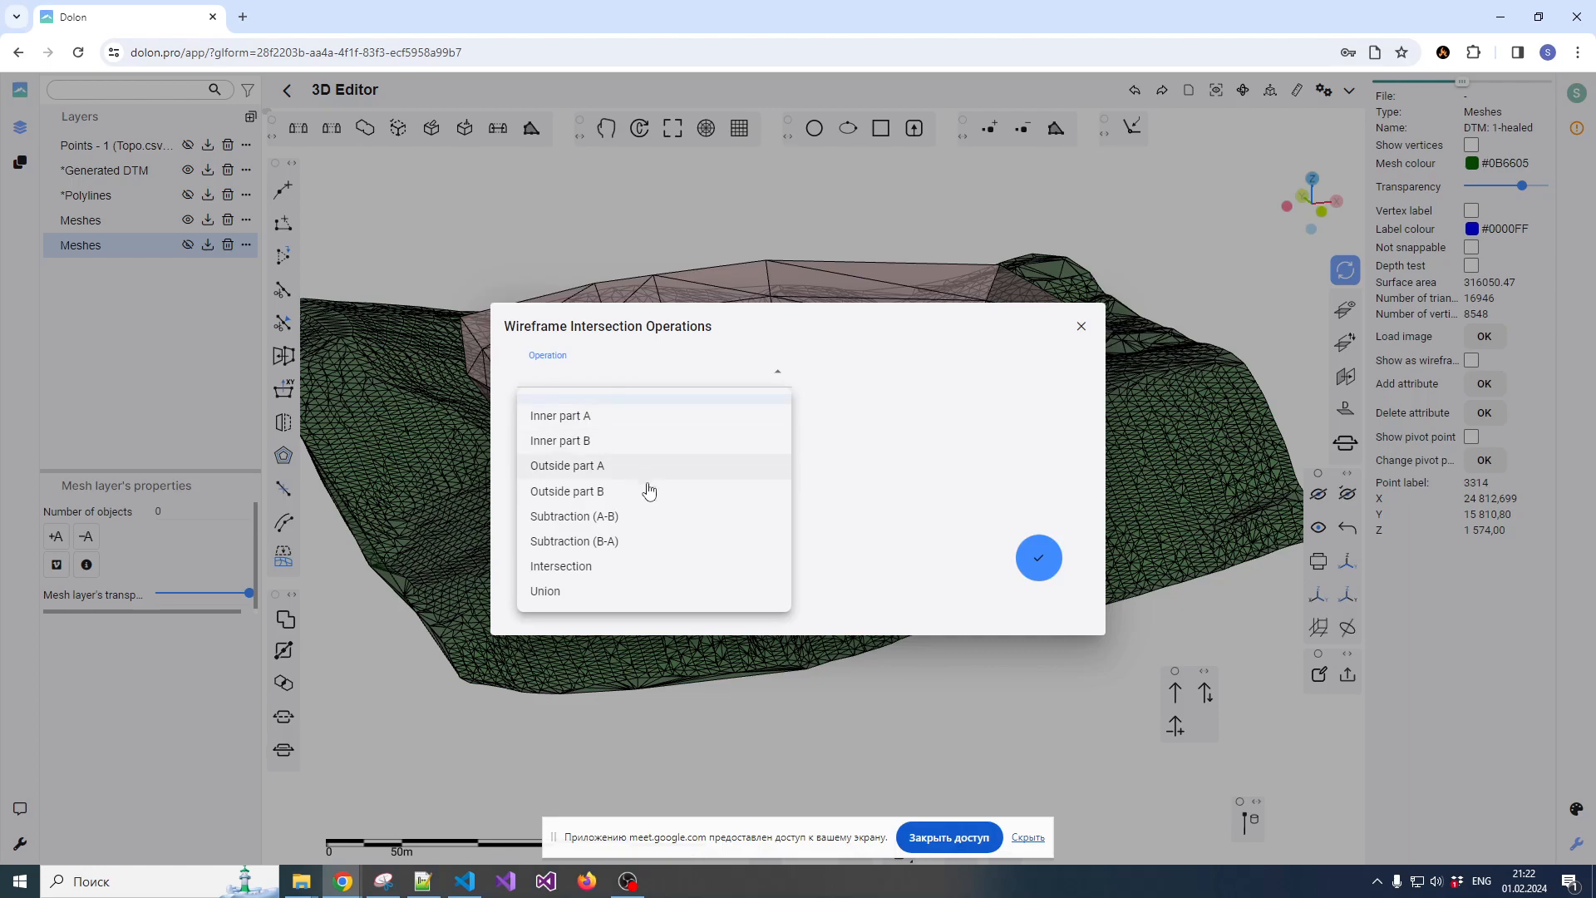
pyautogui.click(580, 566)
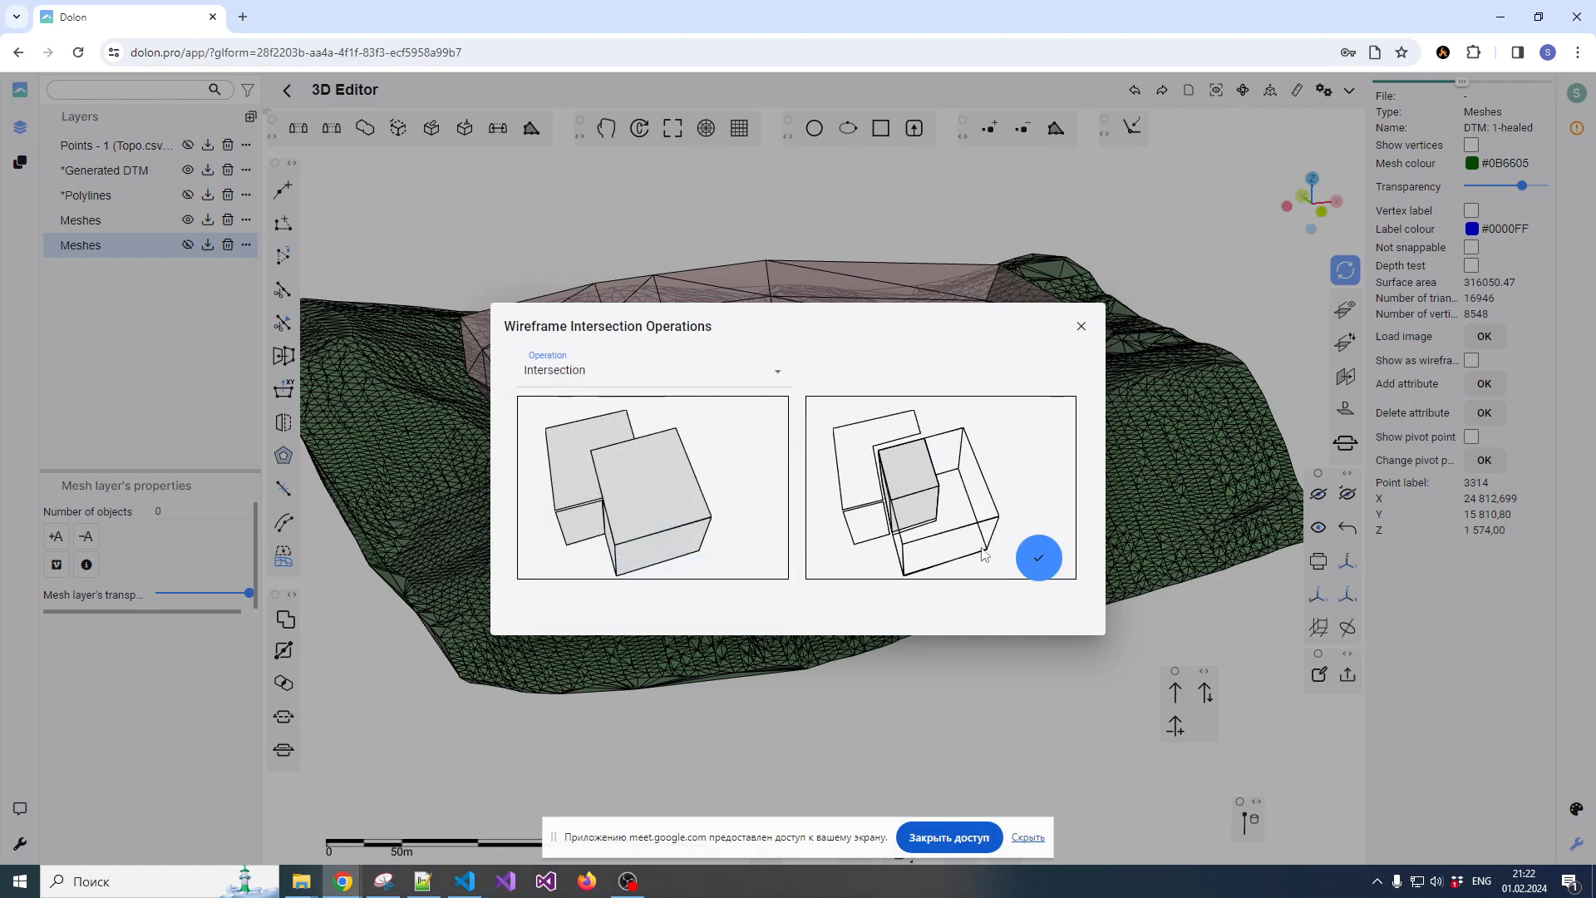
pyautogui.click(1038, 558)
# Select the mesh produced by Intersection and examine how the pit edge joins the terrain from several angles
pyautogui.moveTo(964, 501); pyautogui.dragTo(1028, 422)
pyautogui.scroll(-5, 917, 472)
pyautogui.moveTo(916, 472); pyautogui.dragTo(937, 564)
pyautogui.click(947, 490)
pyautogui.moveTo(1015, 478); pyautogui.dragTo(933, 531)
pyautogui.scroll(5, 932, 531)
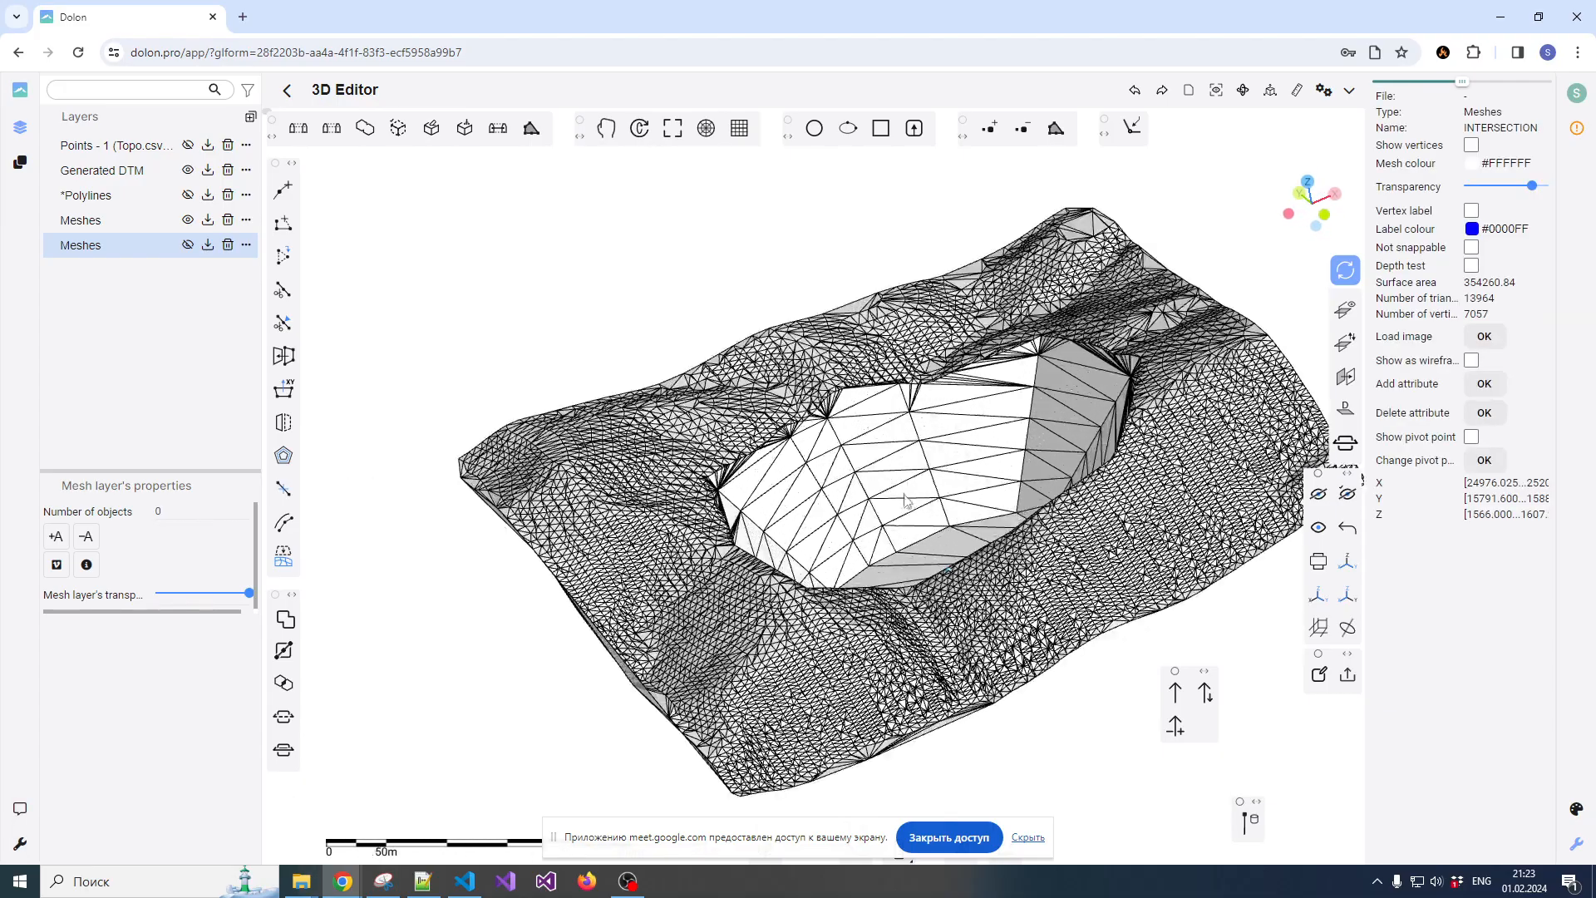
pyautogui.moveTo(826, 535); pyautogui.dragTo(882, 408)
pyautogui.scroll(3, 735, 442)
pyautogui.scroll(-1, 735, 441)
pyautogui.scroll(2, 746, 442)
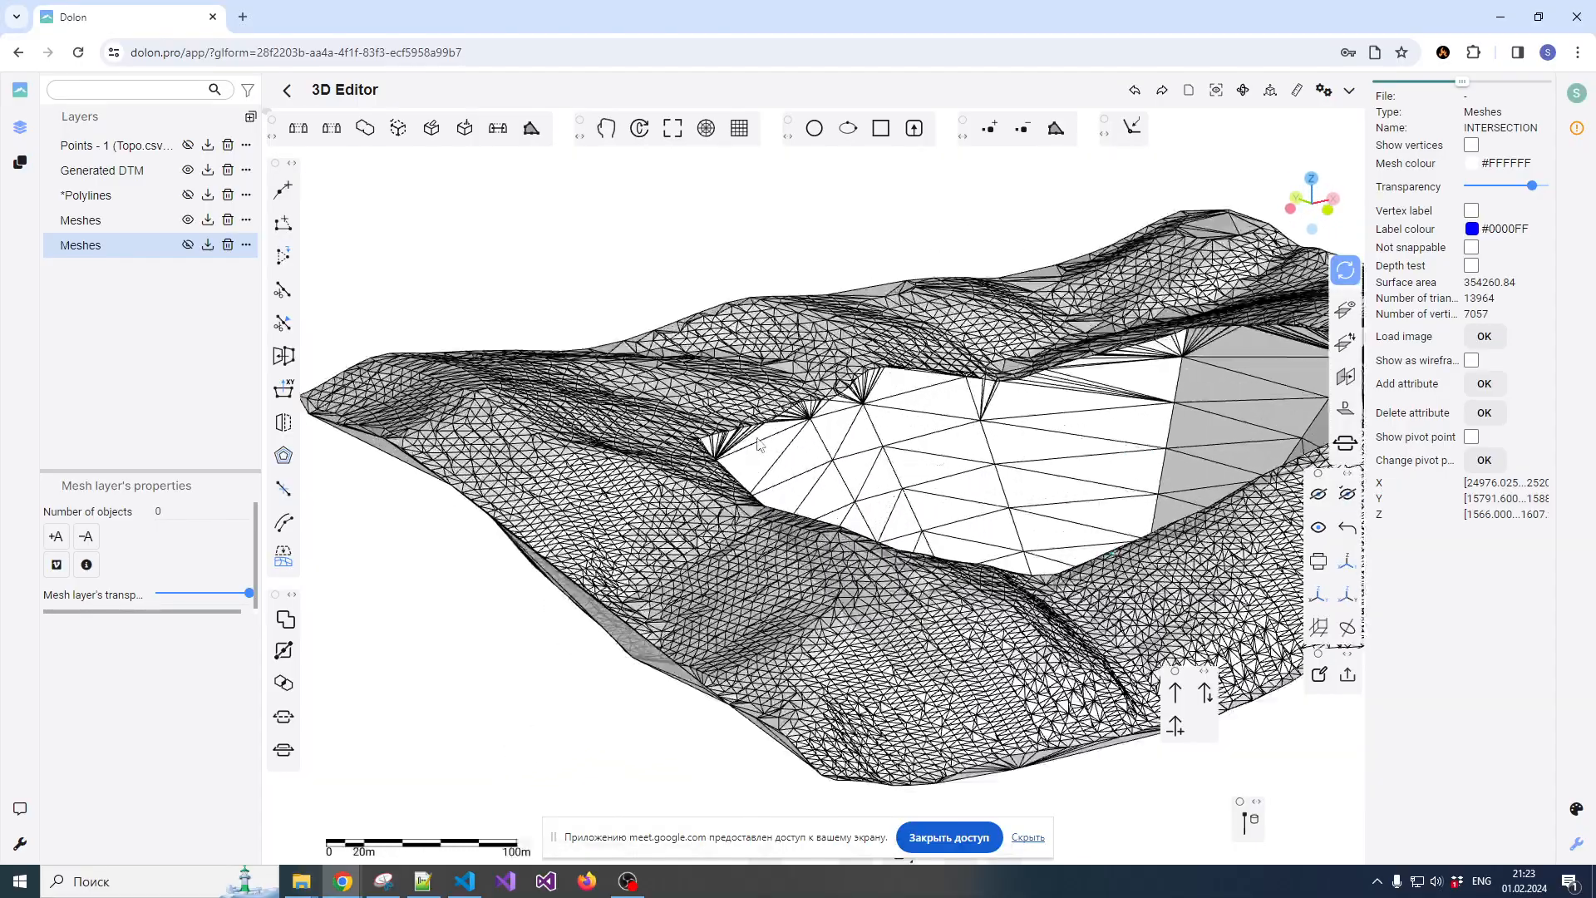
pyautogui.scroll(-1, 692, 449)
pyautogui.moveTo(692, 449); pyautogui.dragTo(765, 501)
pyautogui.moveTo(826, 458); pyautogui.dragTo(873, 503)
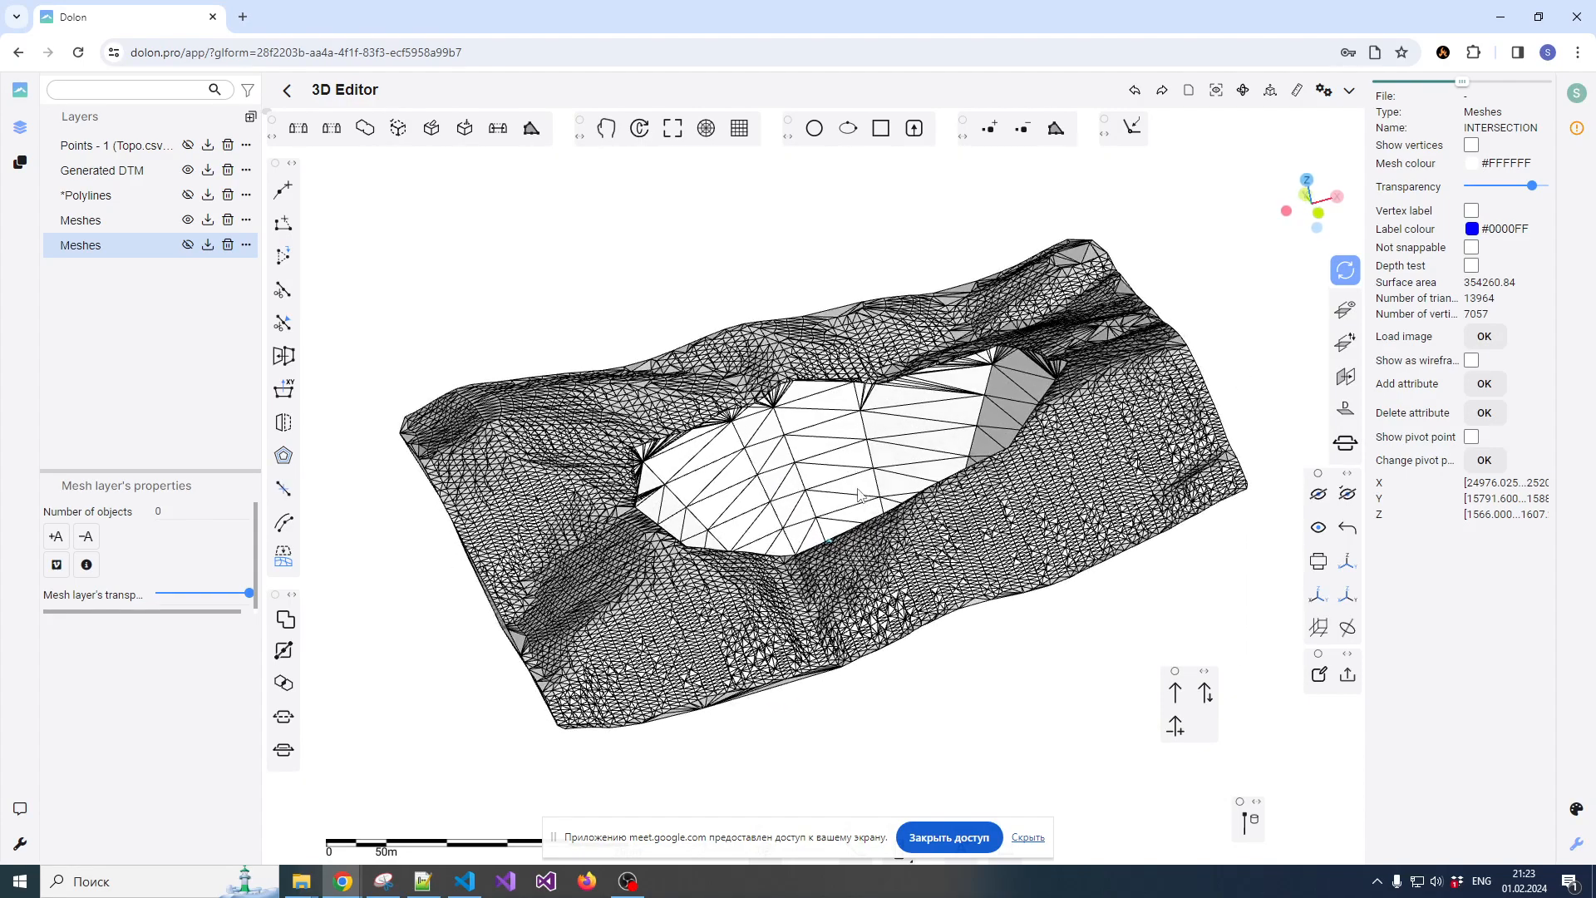
# Inspect the pit cavity in the Intersection mesh from above and at a low angle
pyautogui.rightClick(836, 458)
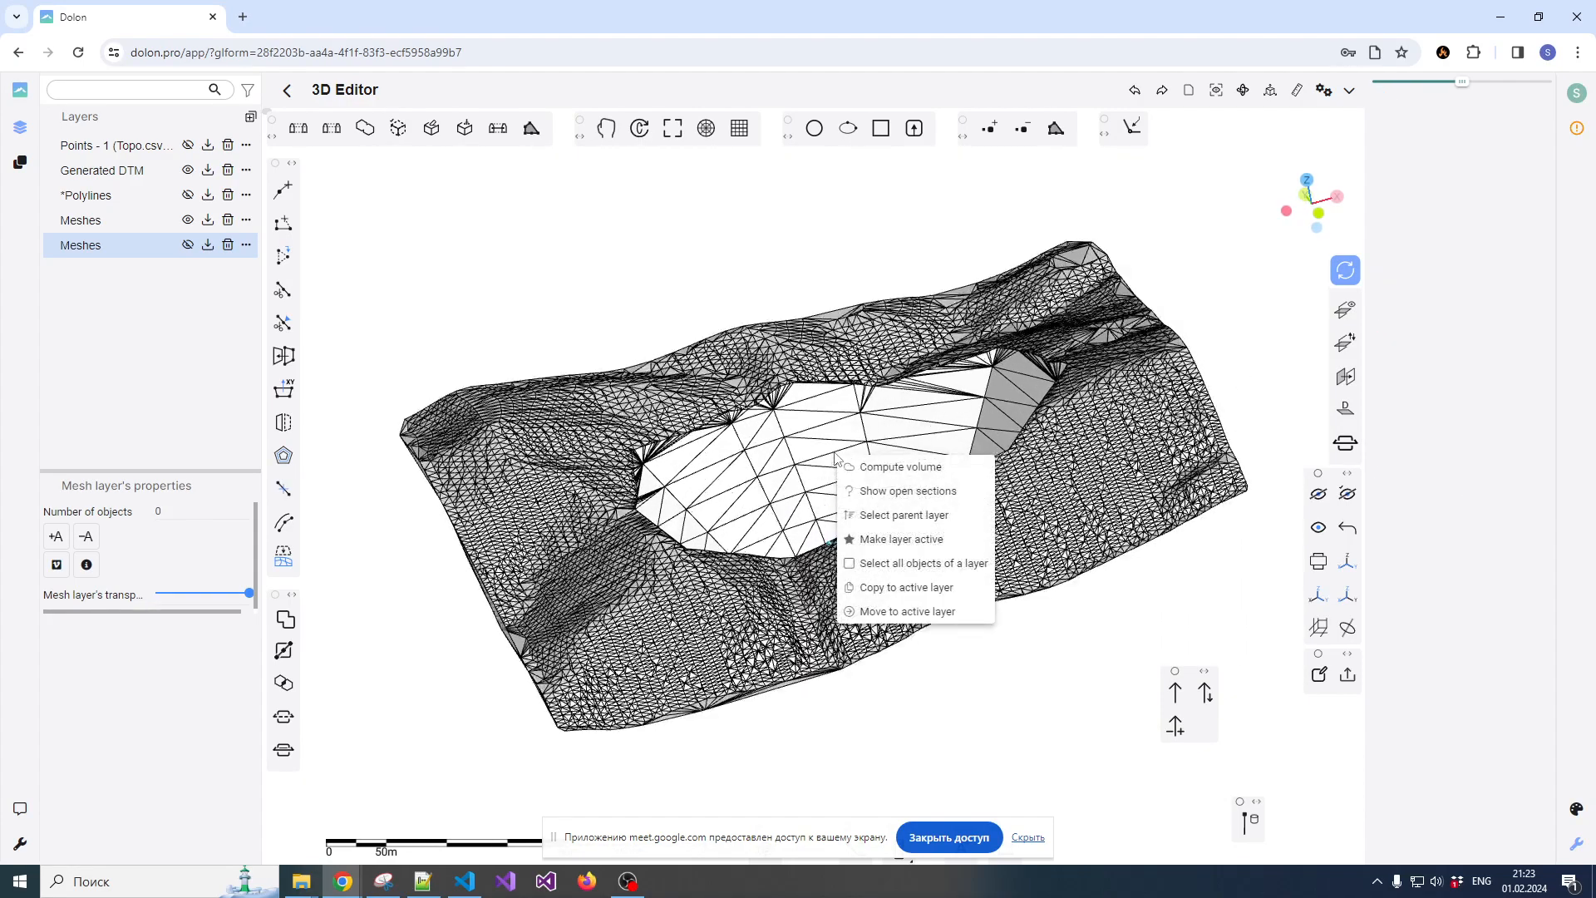
pyautogui.click(806, 296)
pyautogui.moveTo(810, 416); pyautogui.dragTo(851, 448)
pyautogui.scroll(4, 851, 448)
pyautogui.scroll(-6, 763, 409)
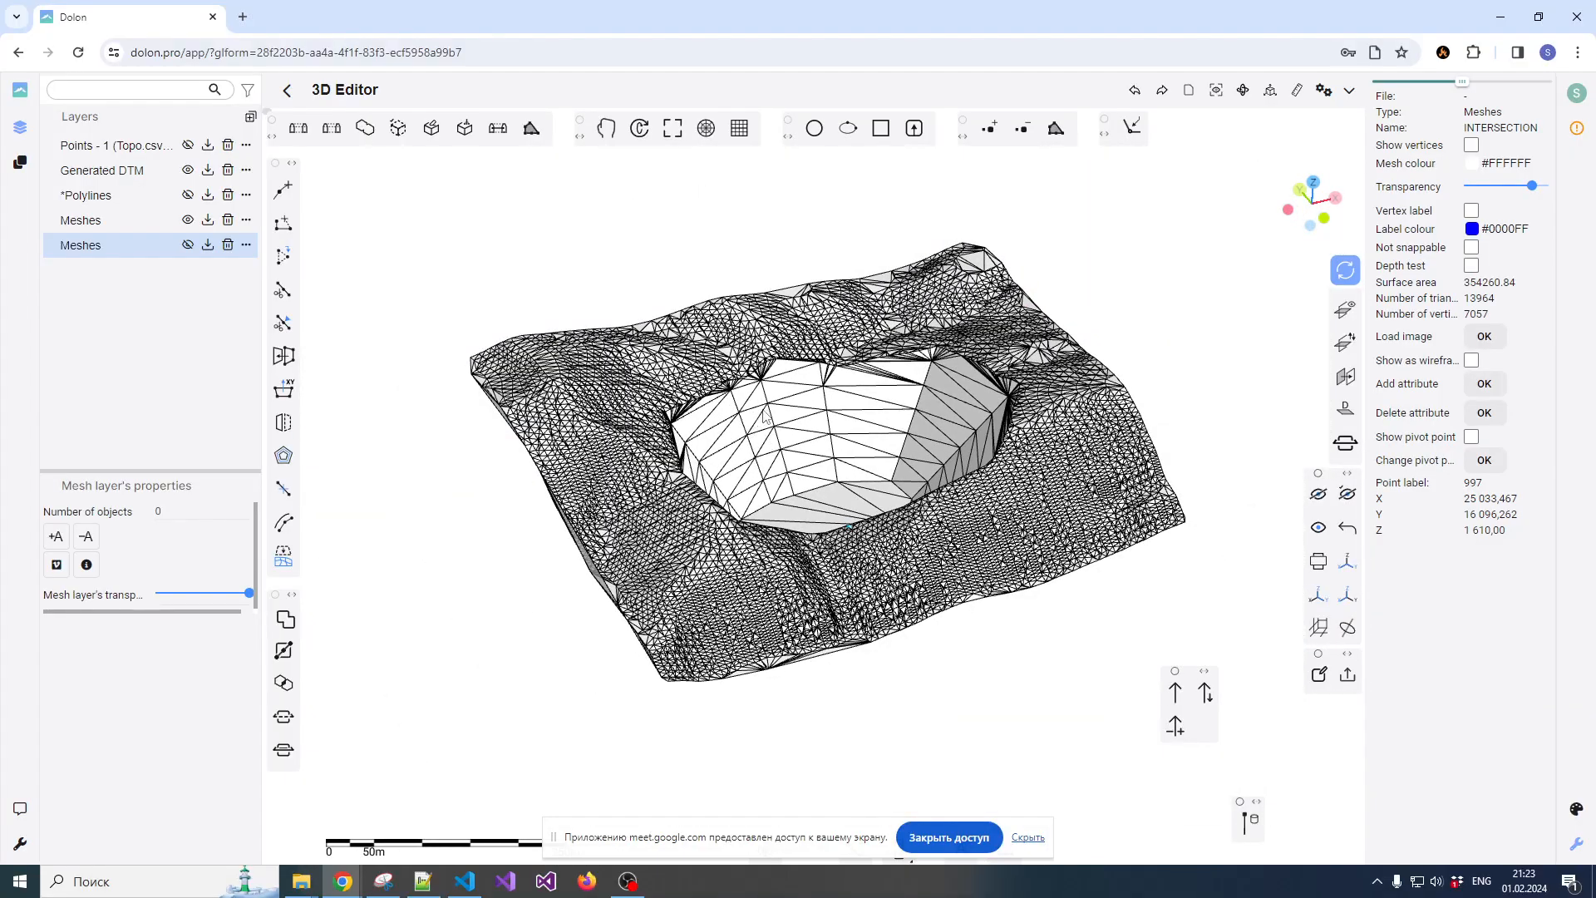
pyautogui.moveTo(724, 465); pyautogui.dragTo(826, 450)
pyautogui.scroll(2, 838, 426)
pyautogui.scroll(-1, 839, 422)
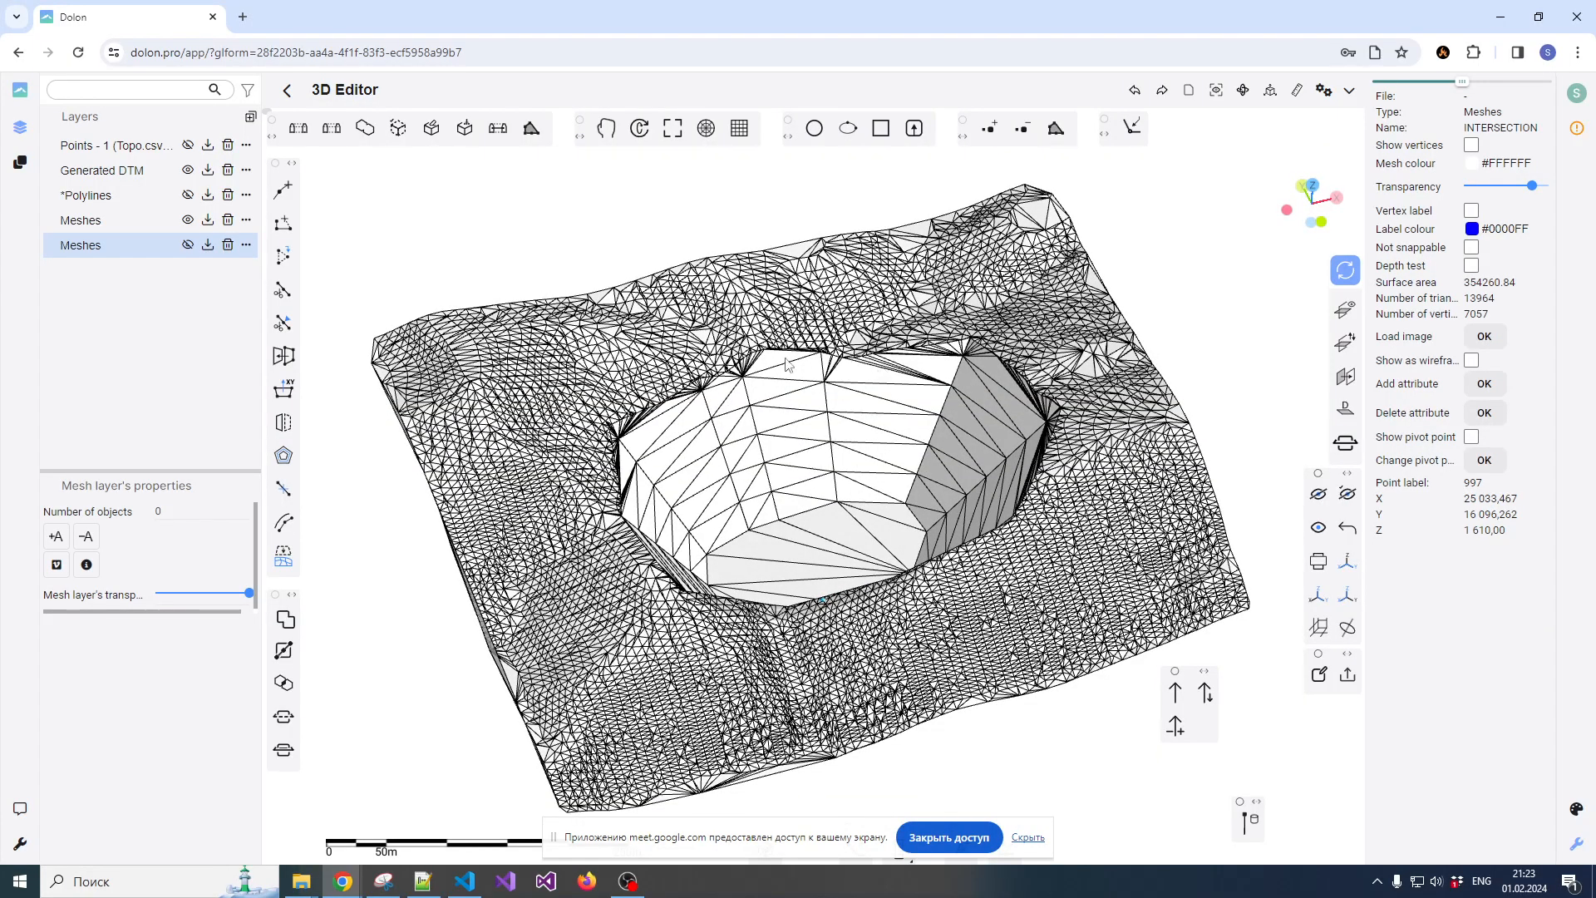
pyautogui.moveTo(847, 453)
pyautogui.mouseDown()
pyautogui.moveTo(809, 319)
pyautogui.moveTo(884, 302)
pyautogui.moveTo(924, 343)
pyautogui.moveTo(845, 376)
pyautogui.moveTo(858, 430)
pyautogui.mouseUp()
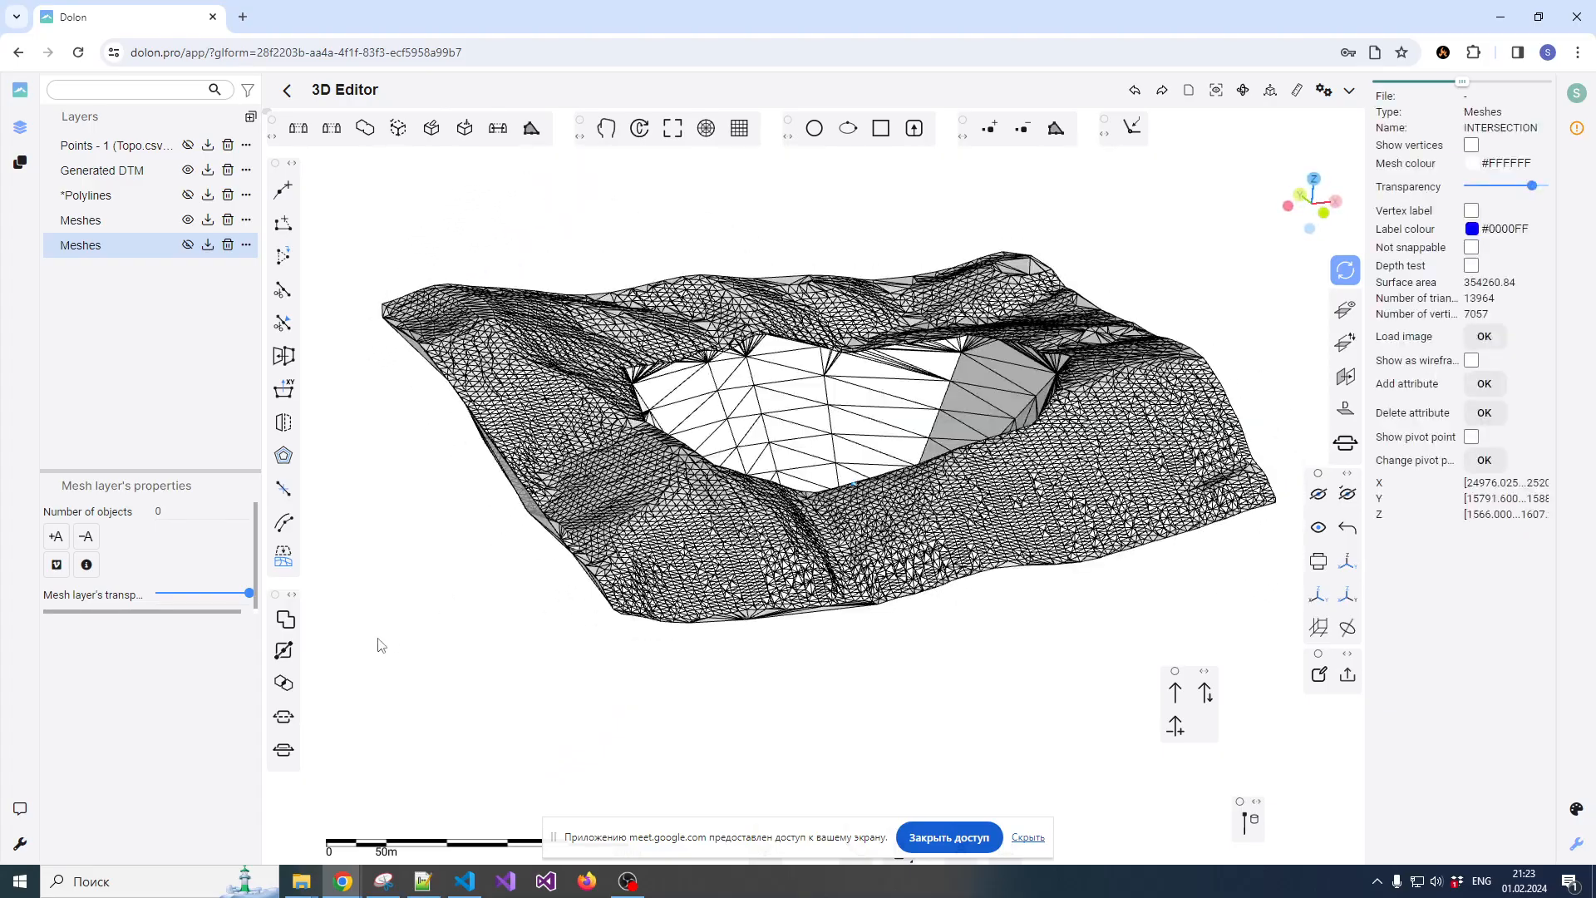
# Undo the Intersection operation and clear the selection of the restored pit and terrain meshes
pyautogui.click(339, 622)
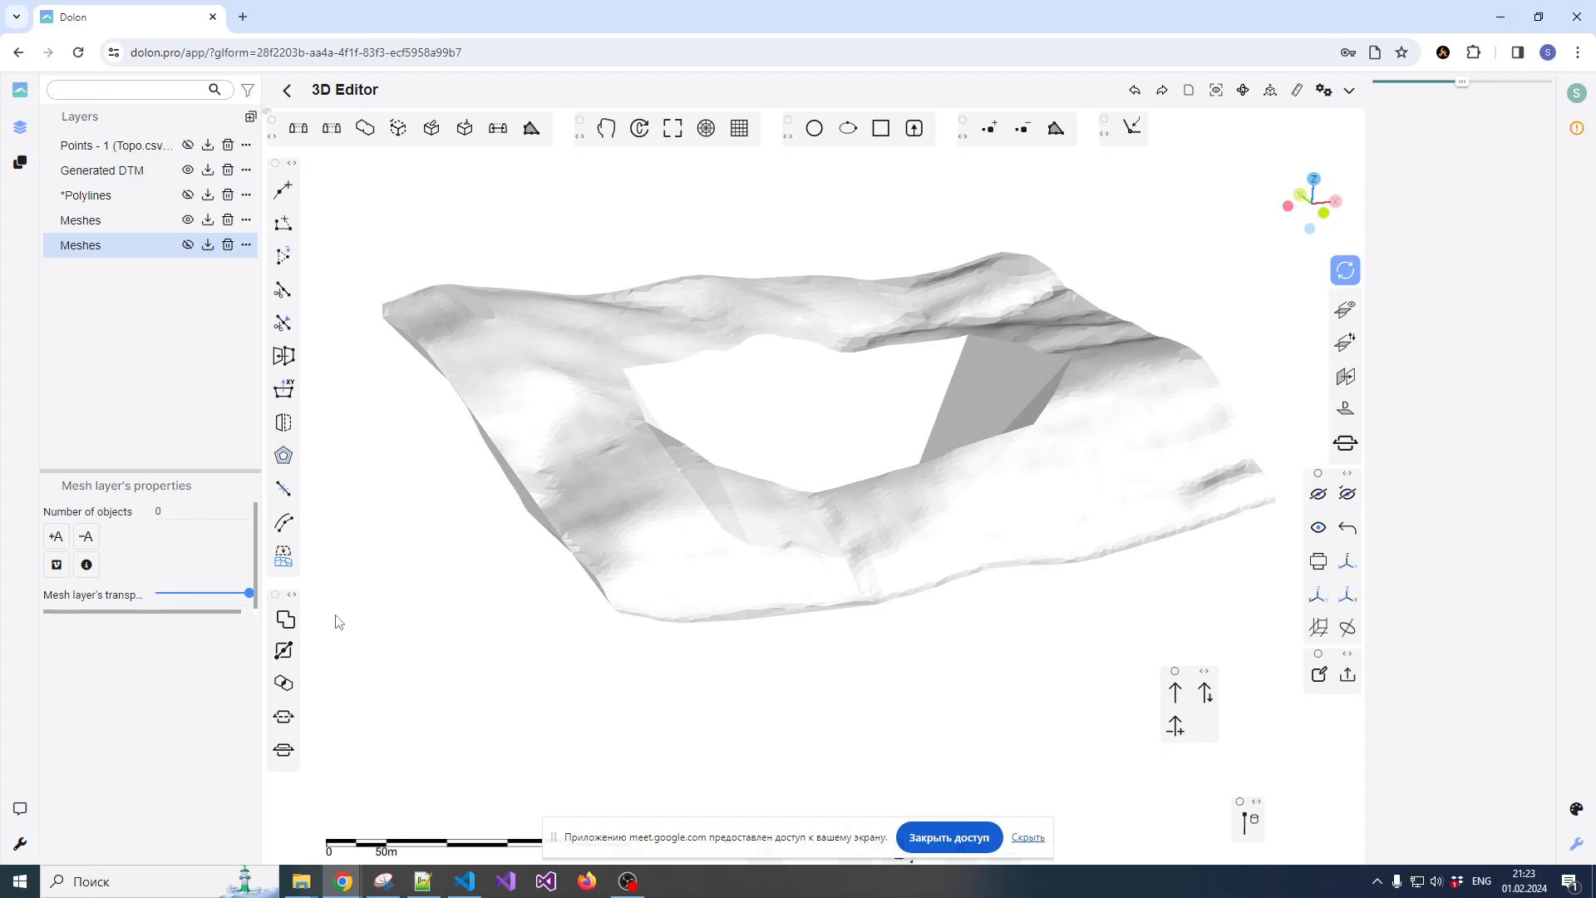
pyautogui.hotkey('ctrl', 'z')
pyautogui.click(821, 403)
pyautogui.moveTo(820, 403); pyautogui.dragTo(804, 321)
pyautogui.press('Escape')
pyautogui.click(804, 325)
pyautogui.moveTo(811, 460); pyautogui.dragTo(630, 574)
pyautogui.press('Escape')
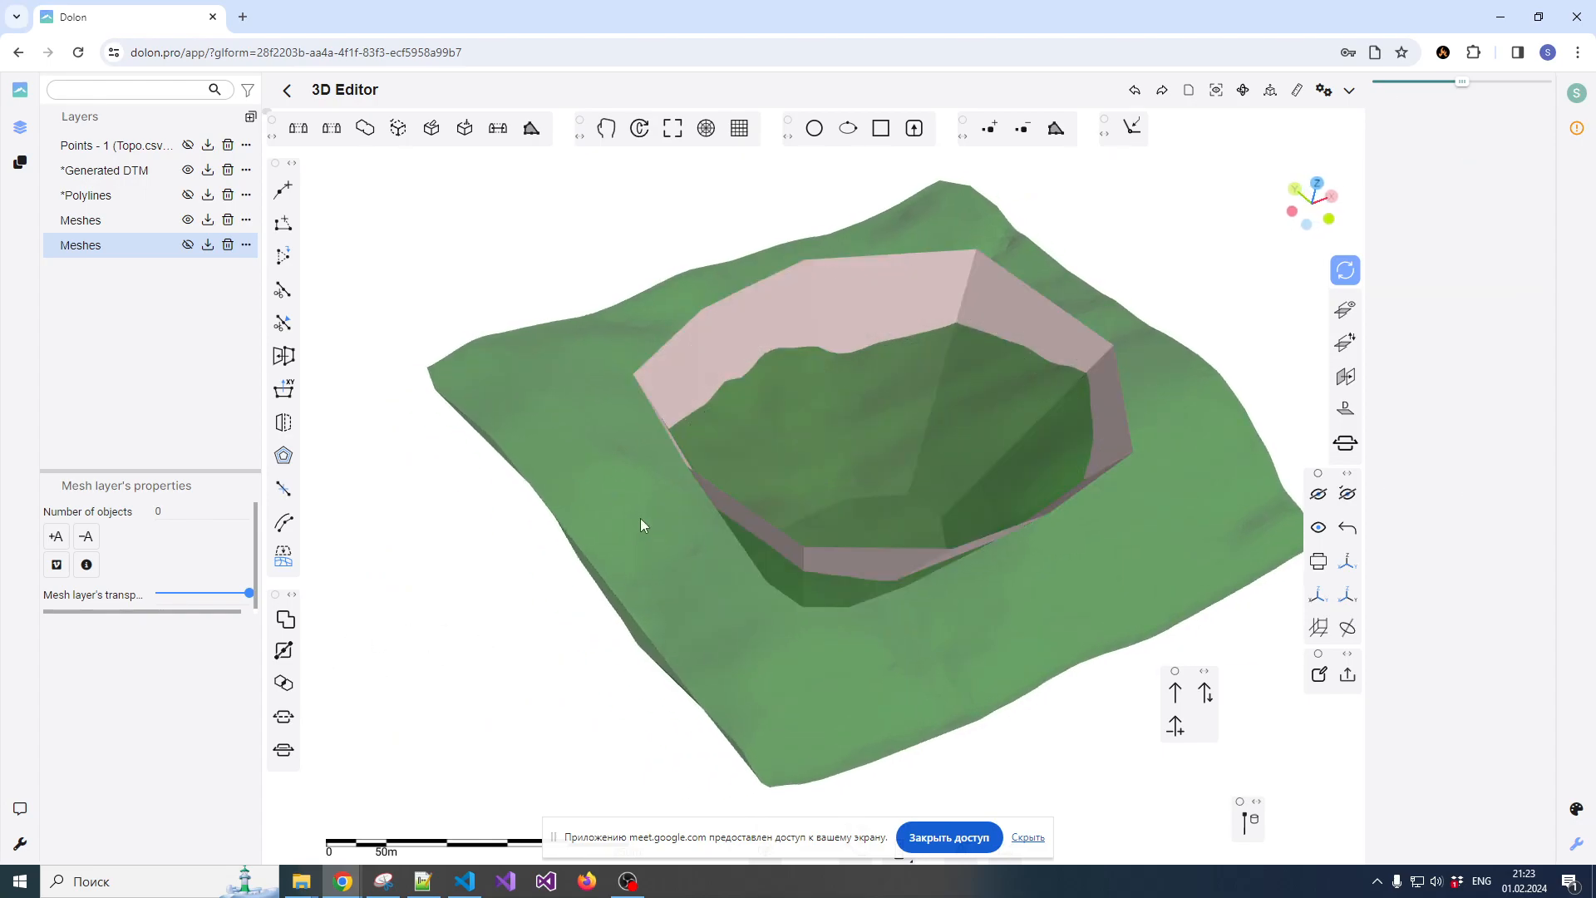
# Select the terrain mesh first and the pit mesh second, and apply the Boolean operation Union
pyautogui.click(640, 517)
pyautogui.click(765, 339)
pyautogui.click(285, 653)
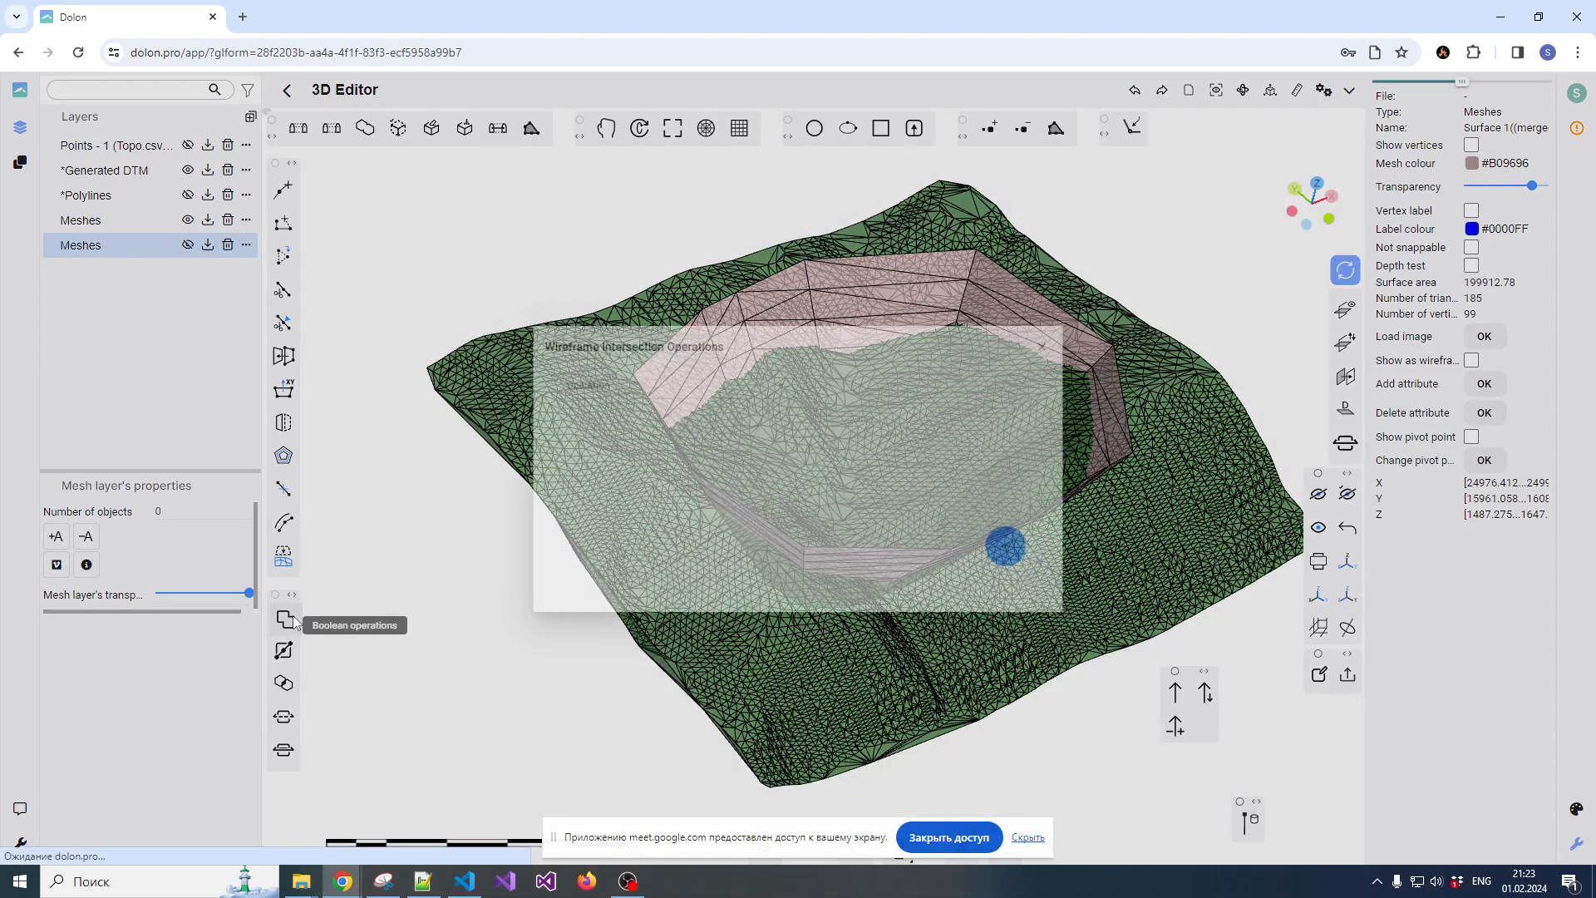
pyautogui.click(694, 382)
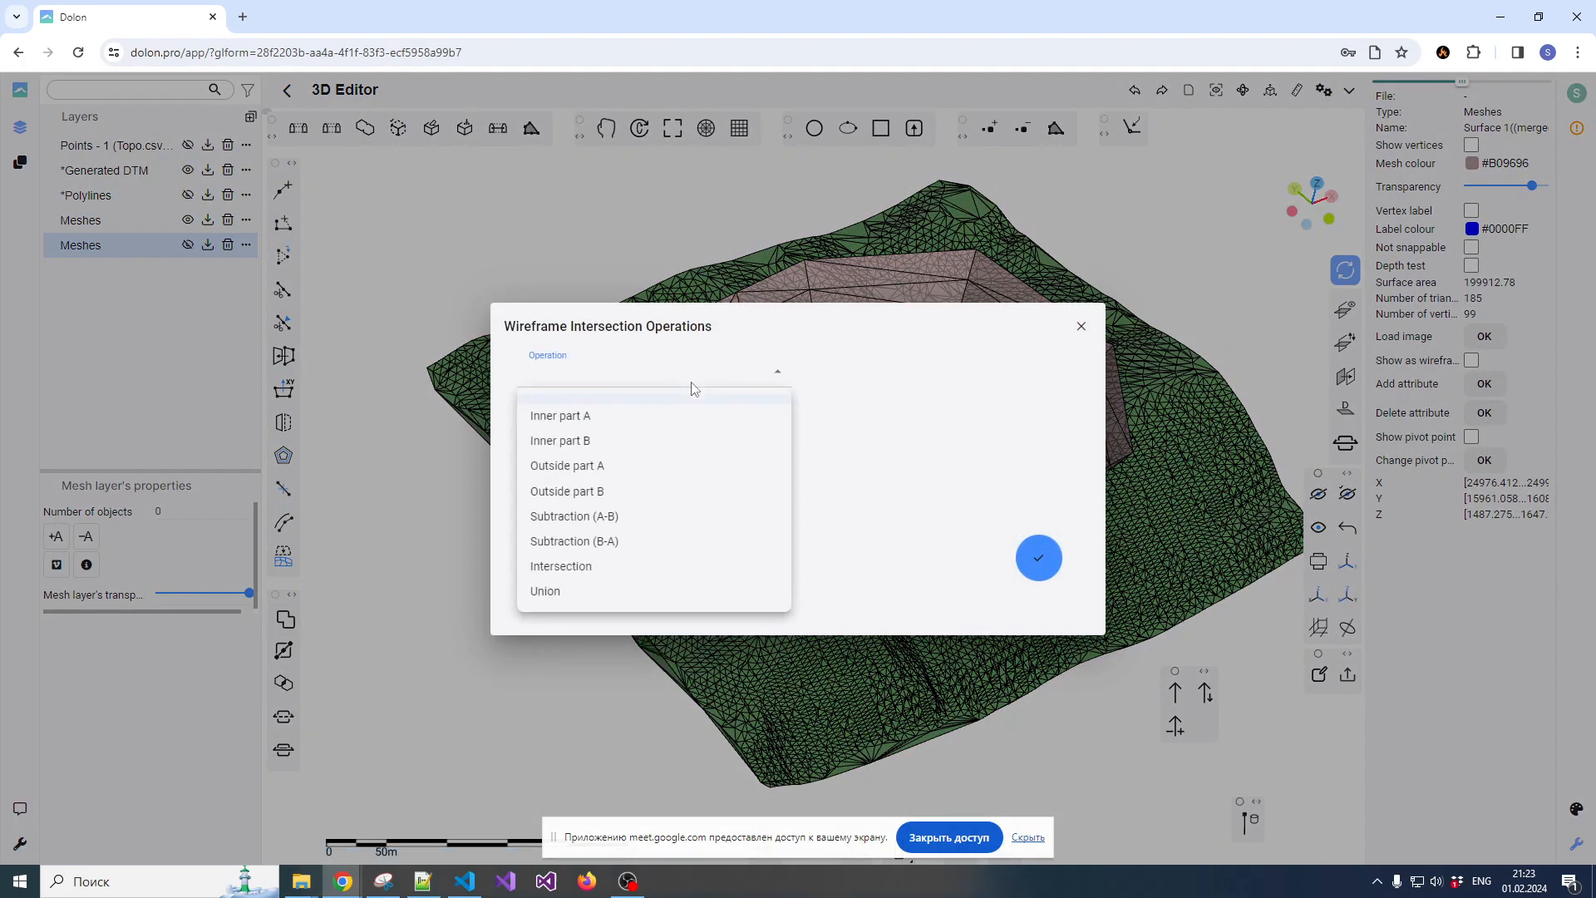
pyautogui.click(559, 592)
pyautogui.click(1028, 557)
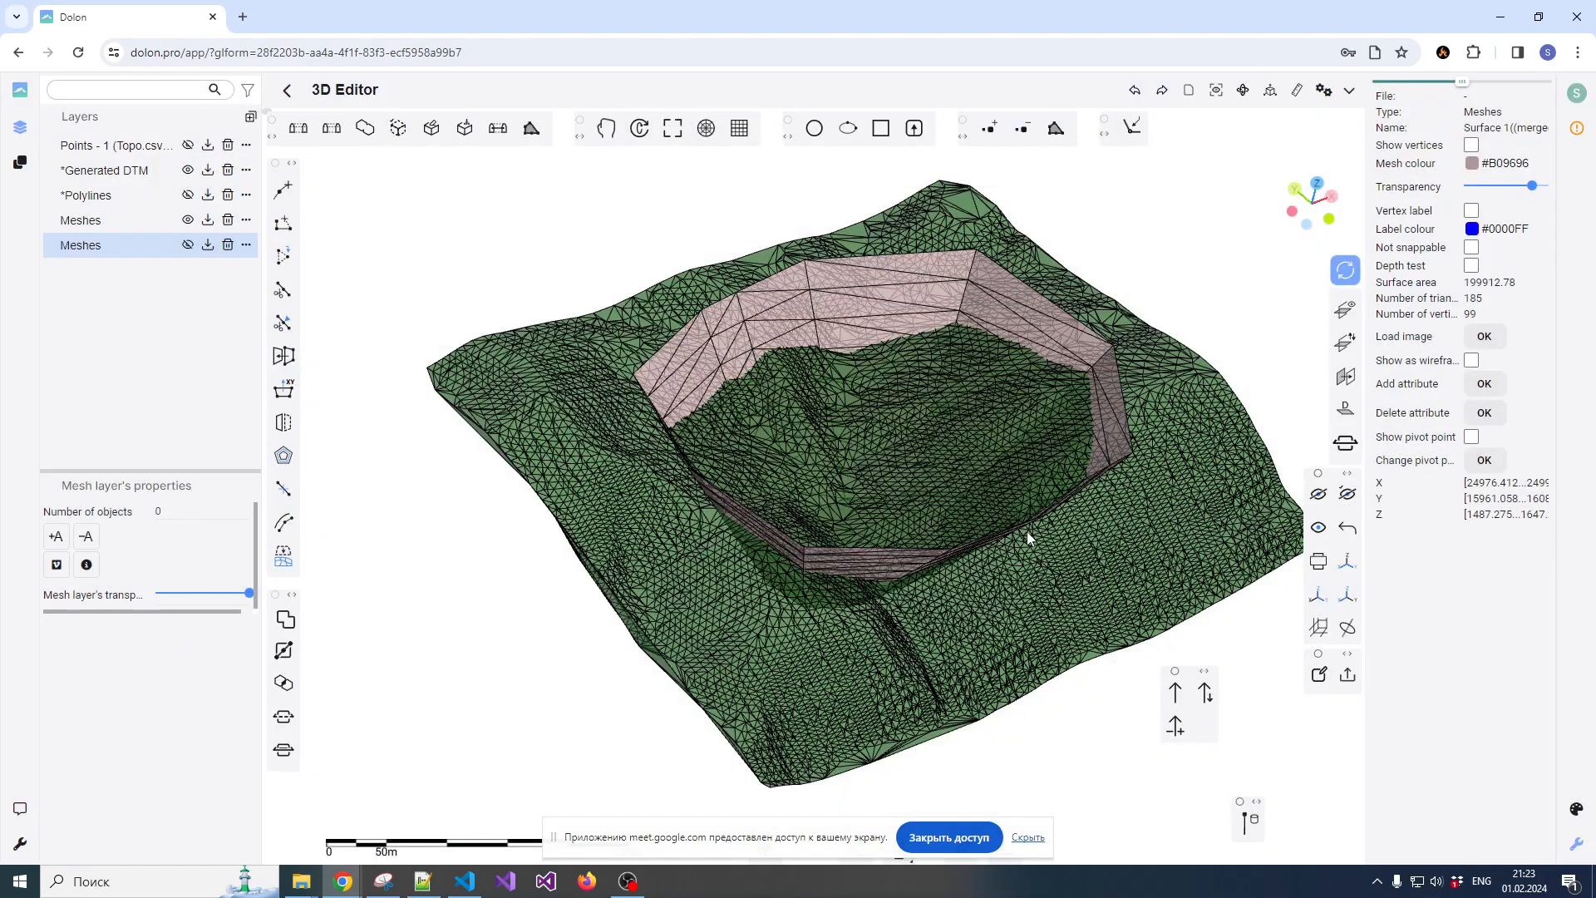
# Inspect the mesh produced by Union from above and undo the operation
pyautogui.moveTo(926, 445); pyautogui.dragTo(856, 442)
pyautogui.click(1031, 451)
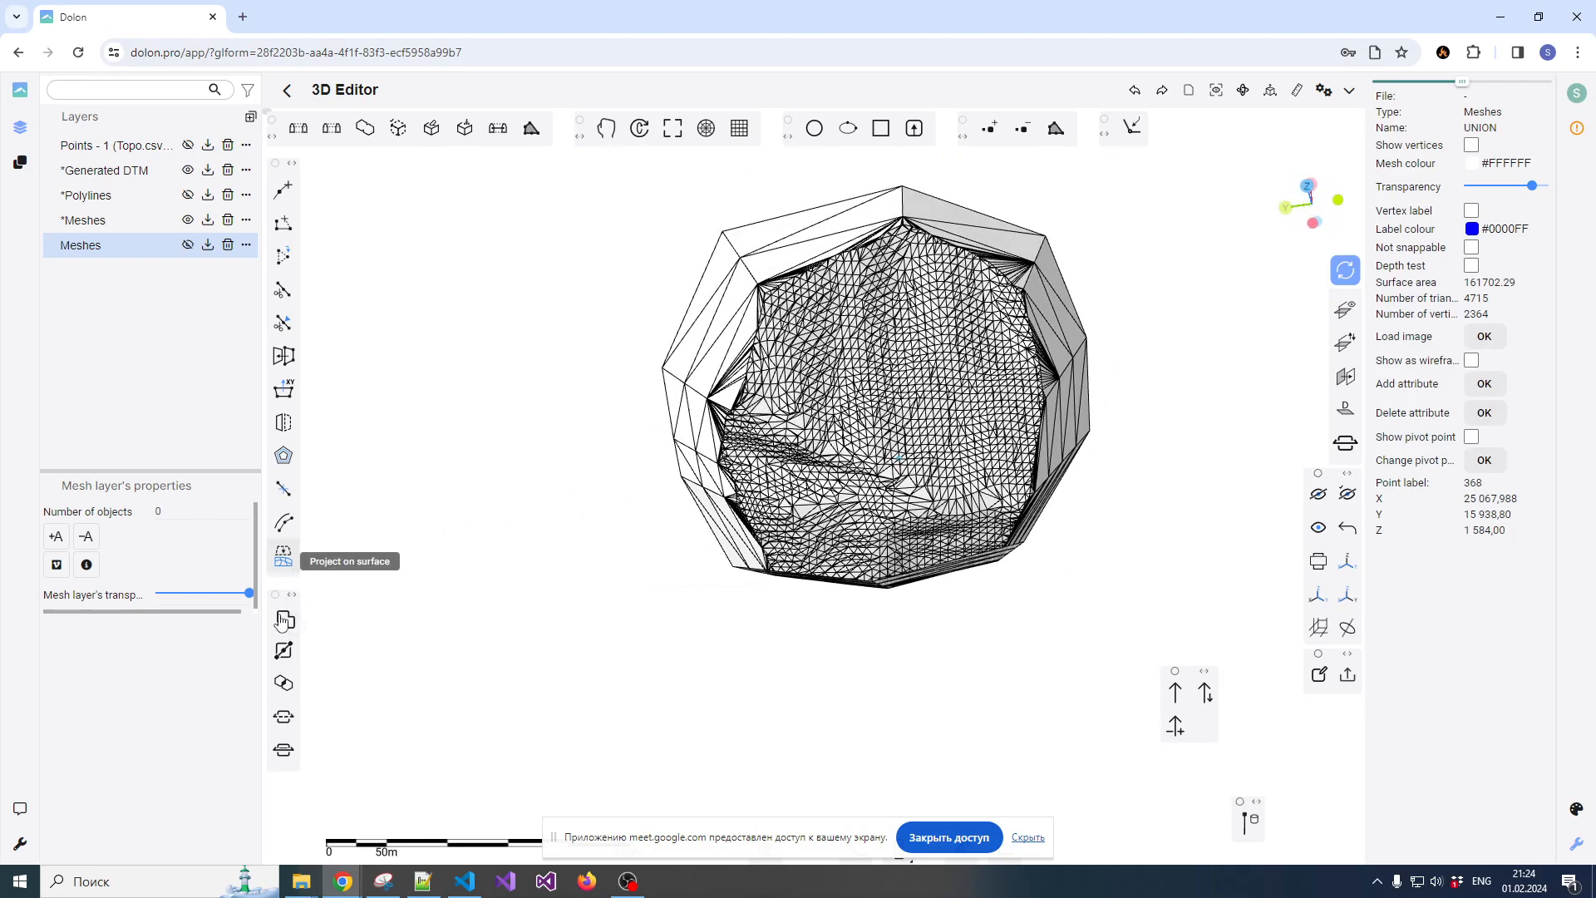
pyautogui.click(478, 610)
pyautogui.hotkey('ctrl', 'z')
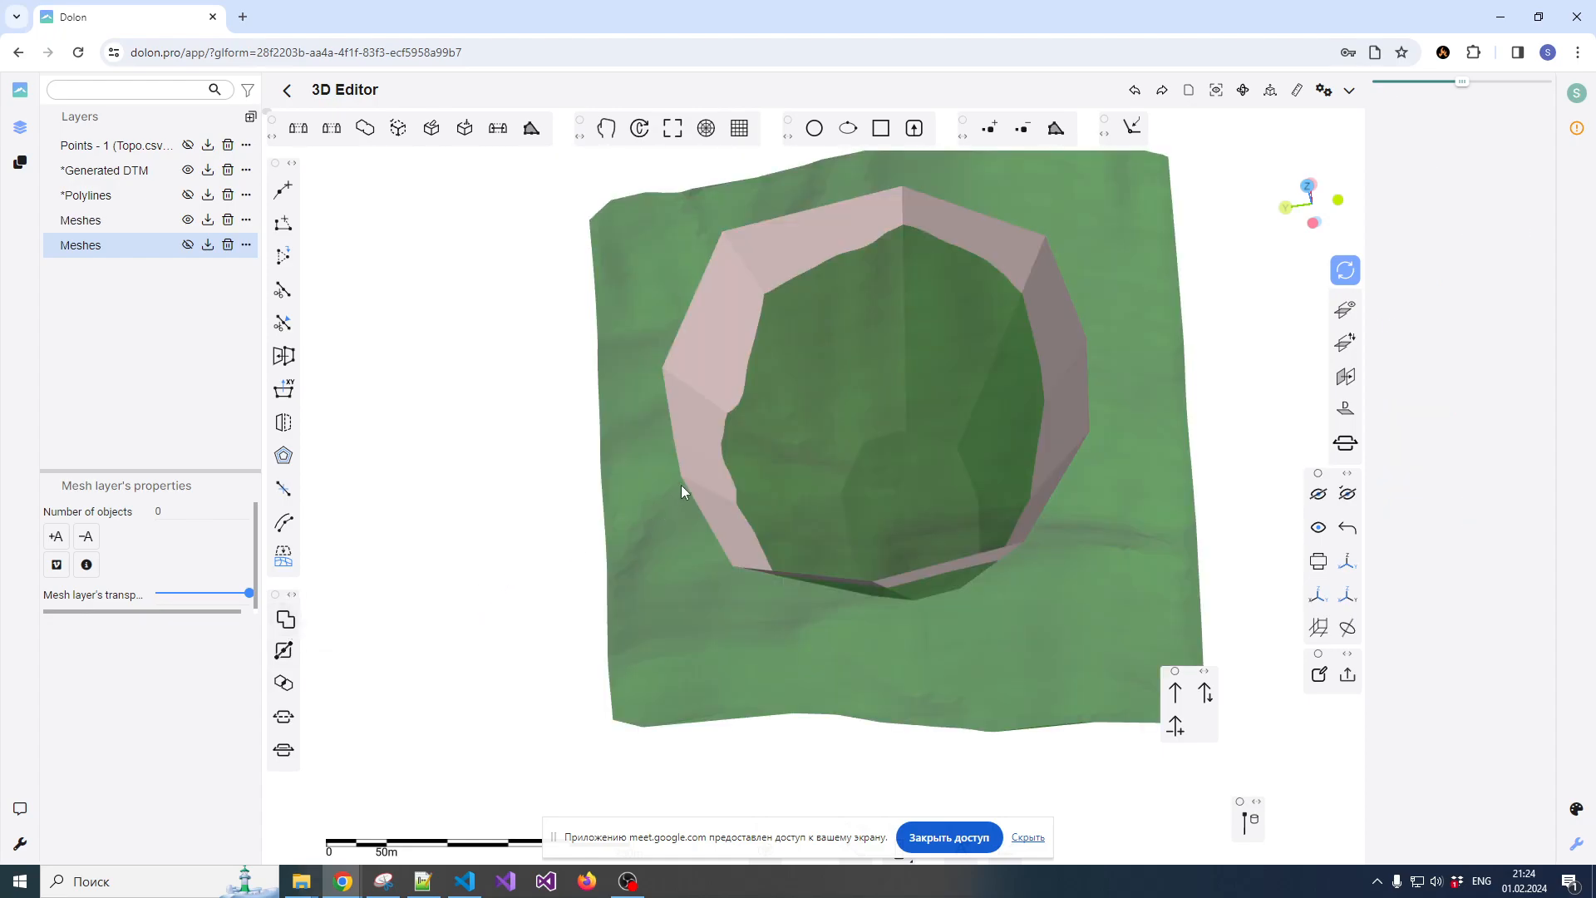
# Compare the original terrain and pit meshes from low and high angles, selecting each one in turn
pyautogui.click(682, 482)
pyautogui.moveTo(710, 603); pyautogui.dragTo(937, 452)
pyautogui.scroll(-3, 923, 445)
pyautogui.scroll(5, 915, 432)
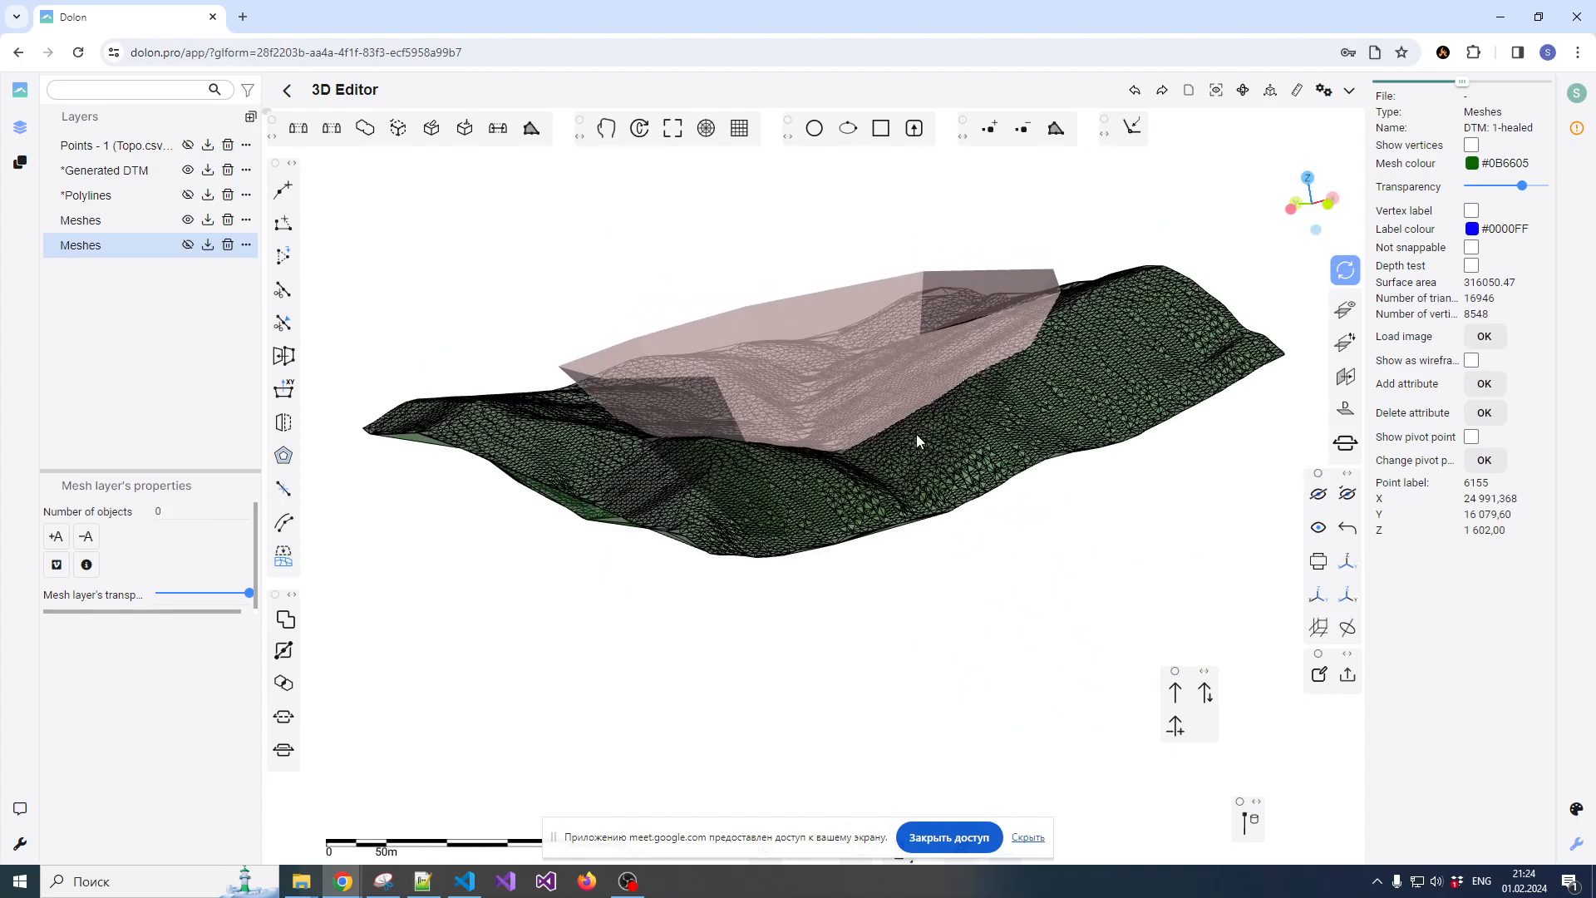
pyautogui.click(920, 425)
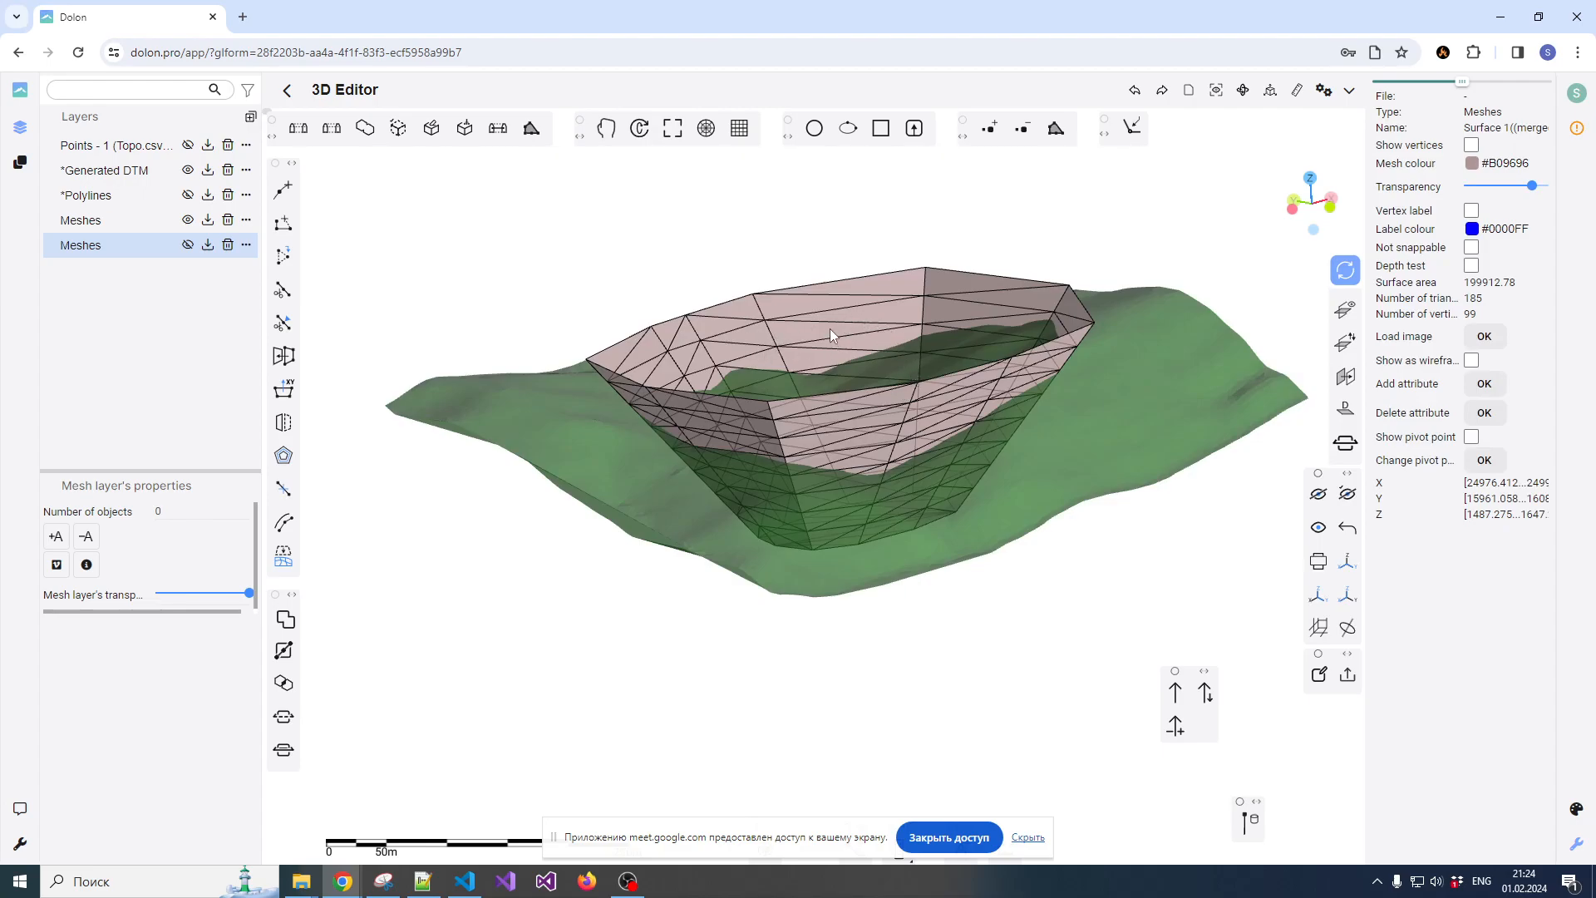
pyautogui.moveTo(791, 402); pyautogui.dragTo(858, 389)
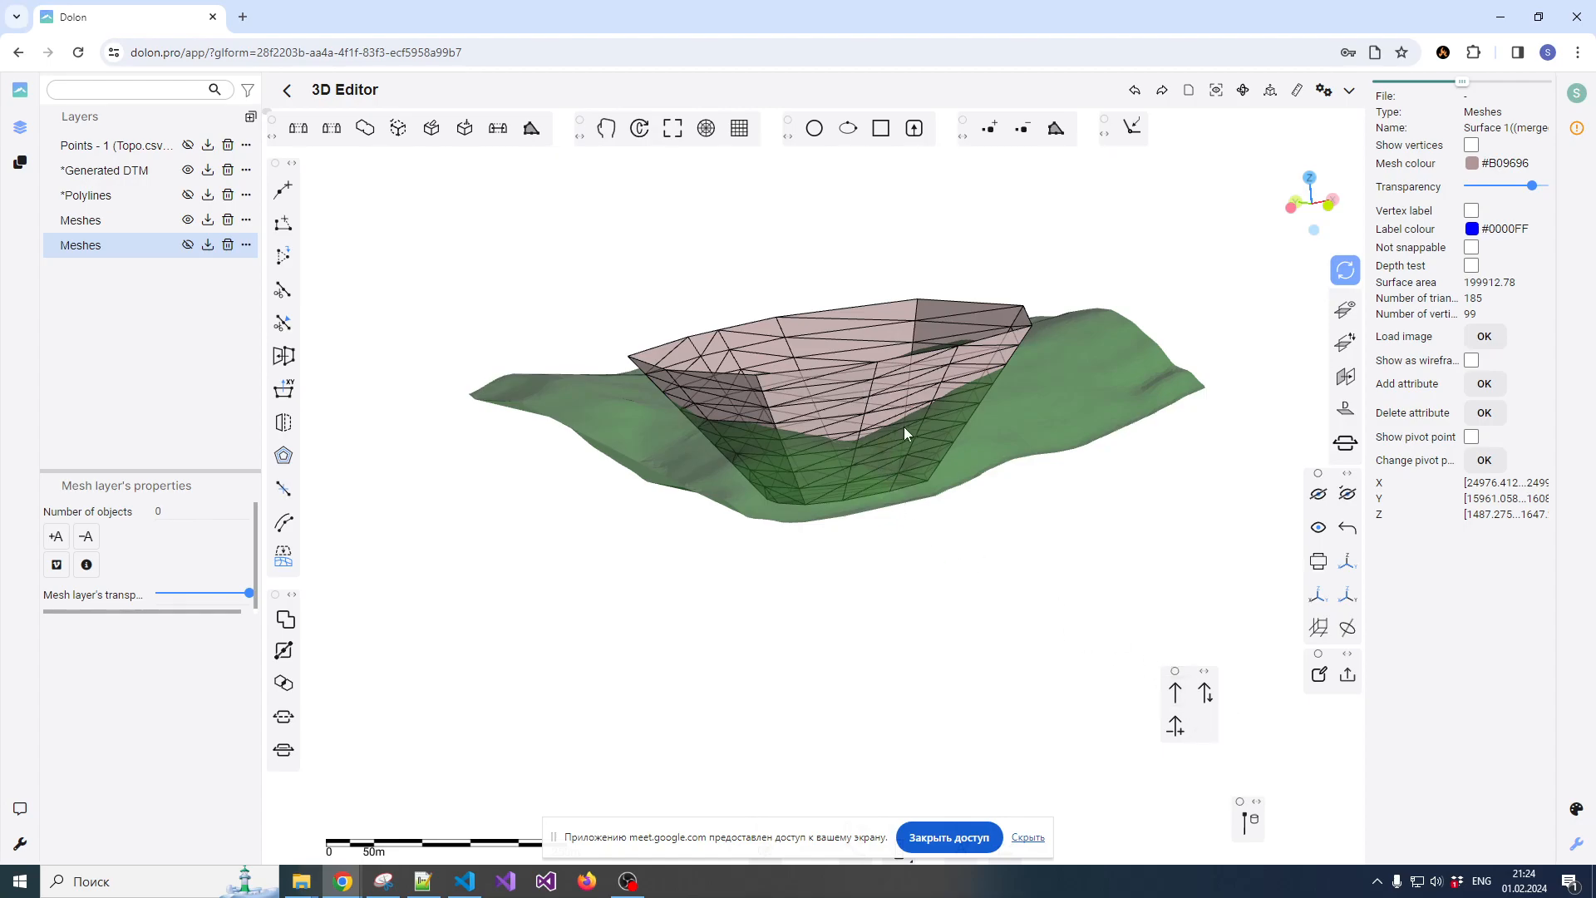
pyautogui.scroll(3, 902, 399)
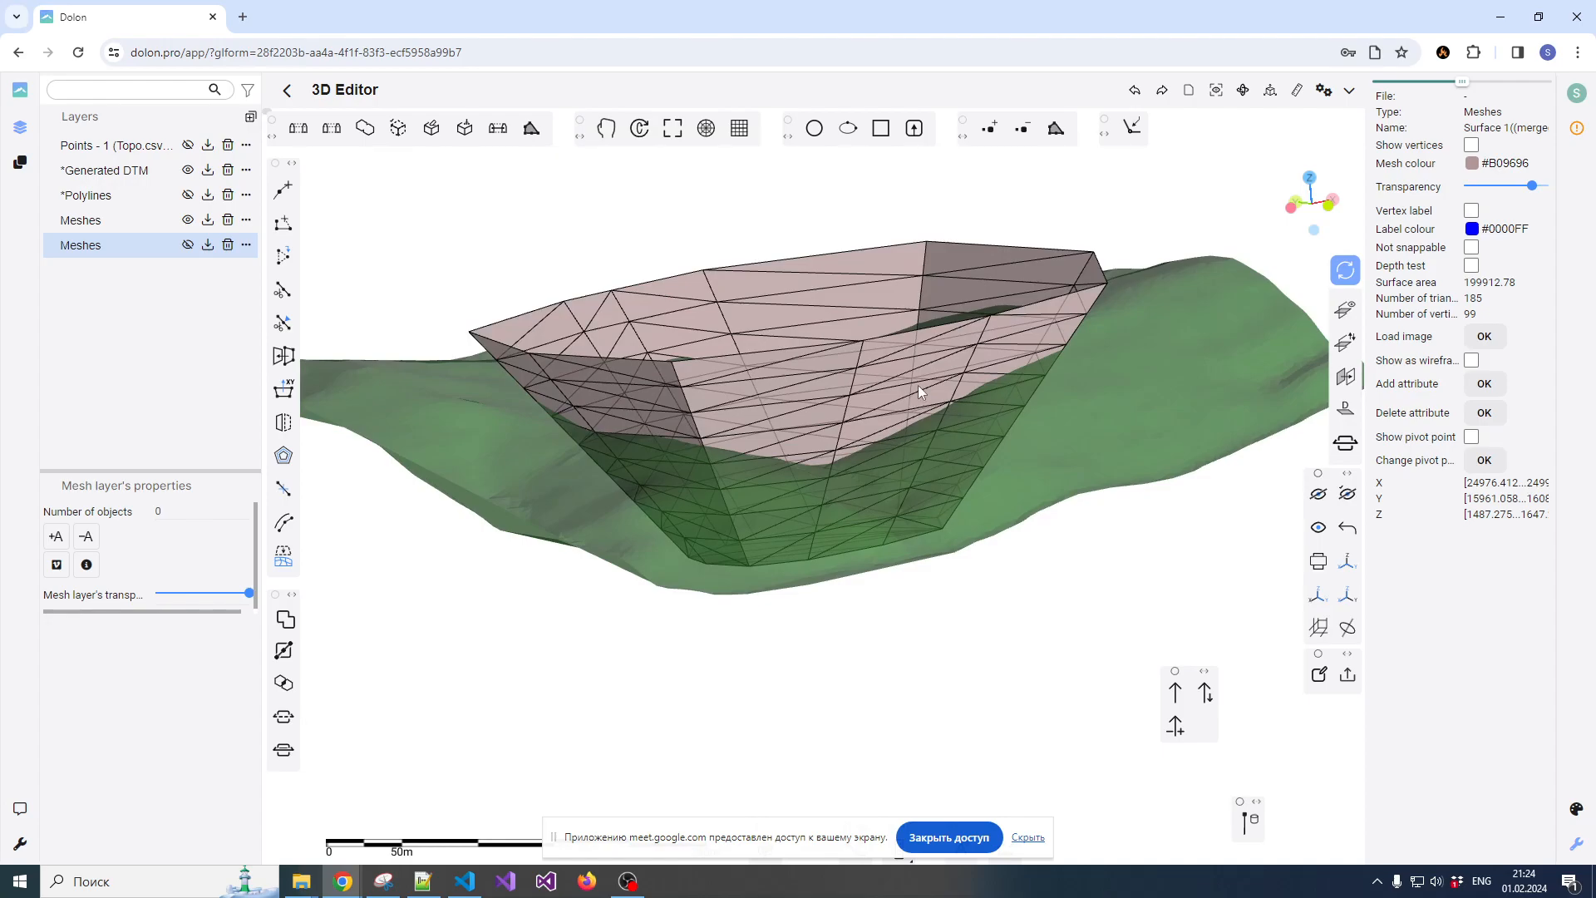
pyautogui.moveTo(918, 386)
pyautogui.mouseDown()
pyautogui.moveTo(951, 404)
pyautogui.moveTo(810, 393)
pyautogui.moveTo(932, 368)
pyautogui.mouseUp()
pyautogui.click(954, 383)
pyautogui.moveTo(848, 399); pyautogui.dragTo(919, 513)
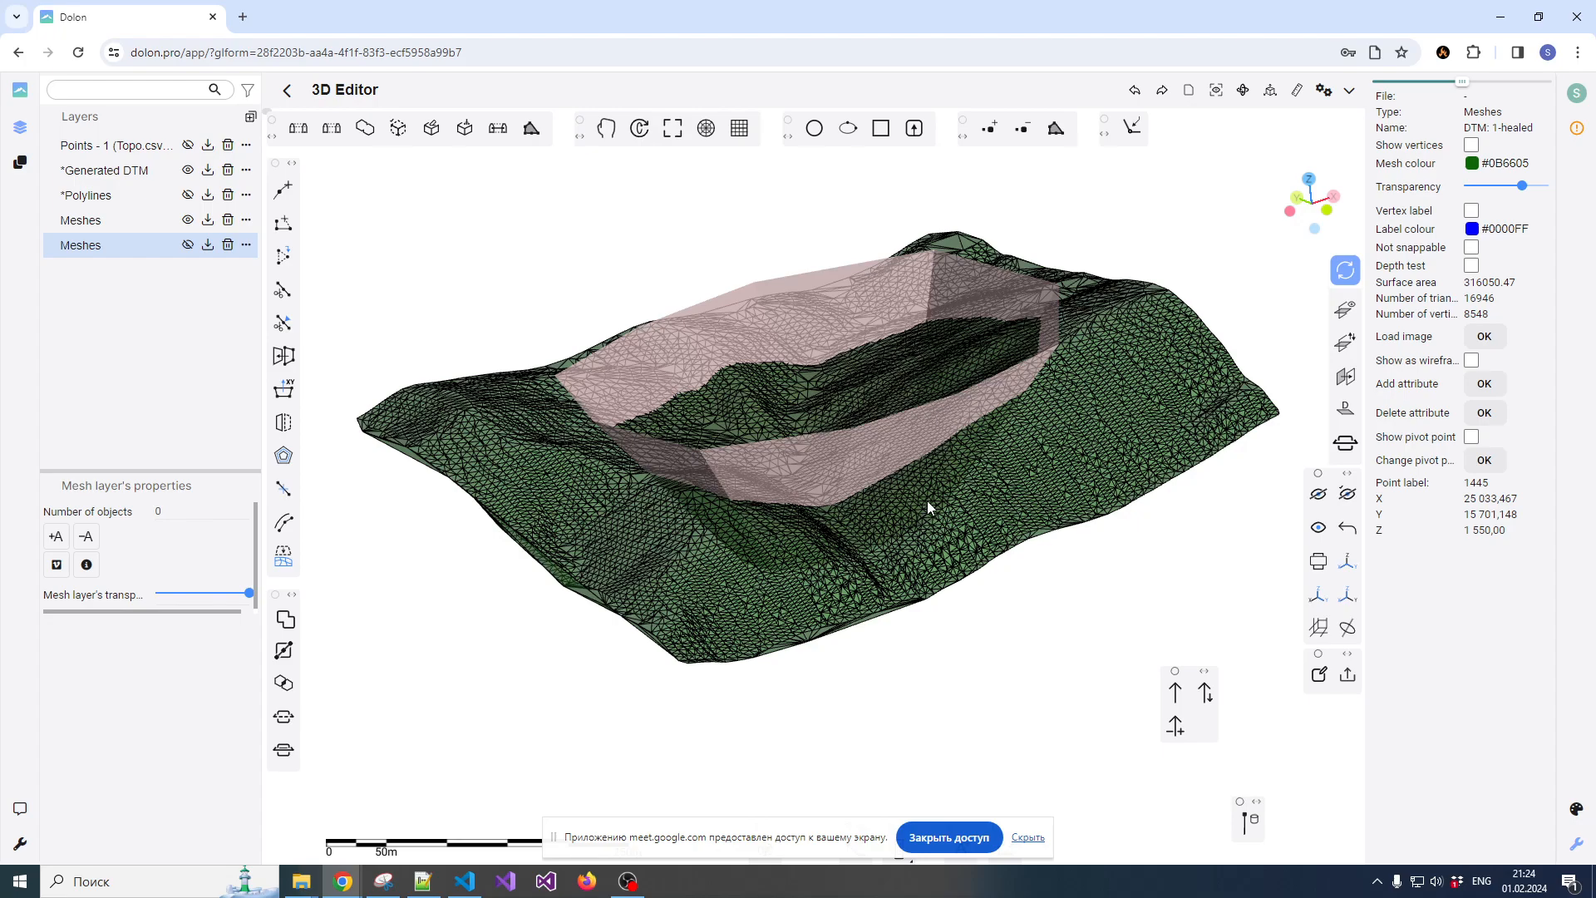
pyautogui.click(893, 485)
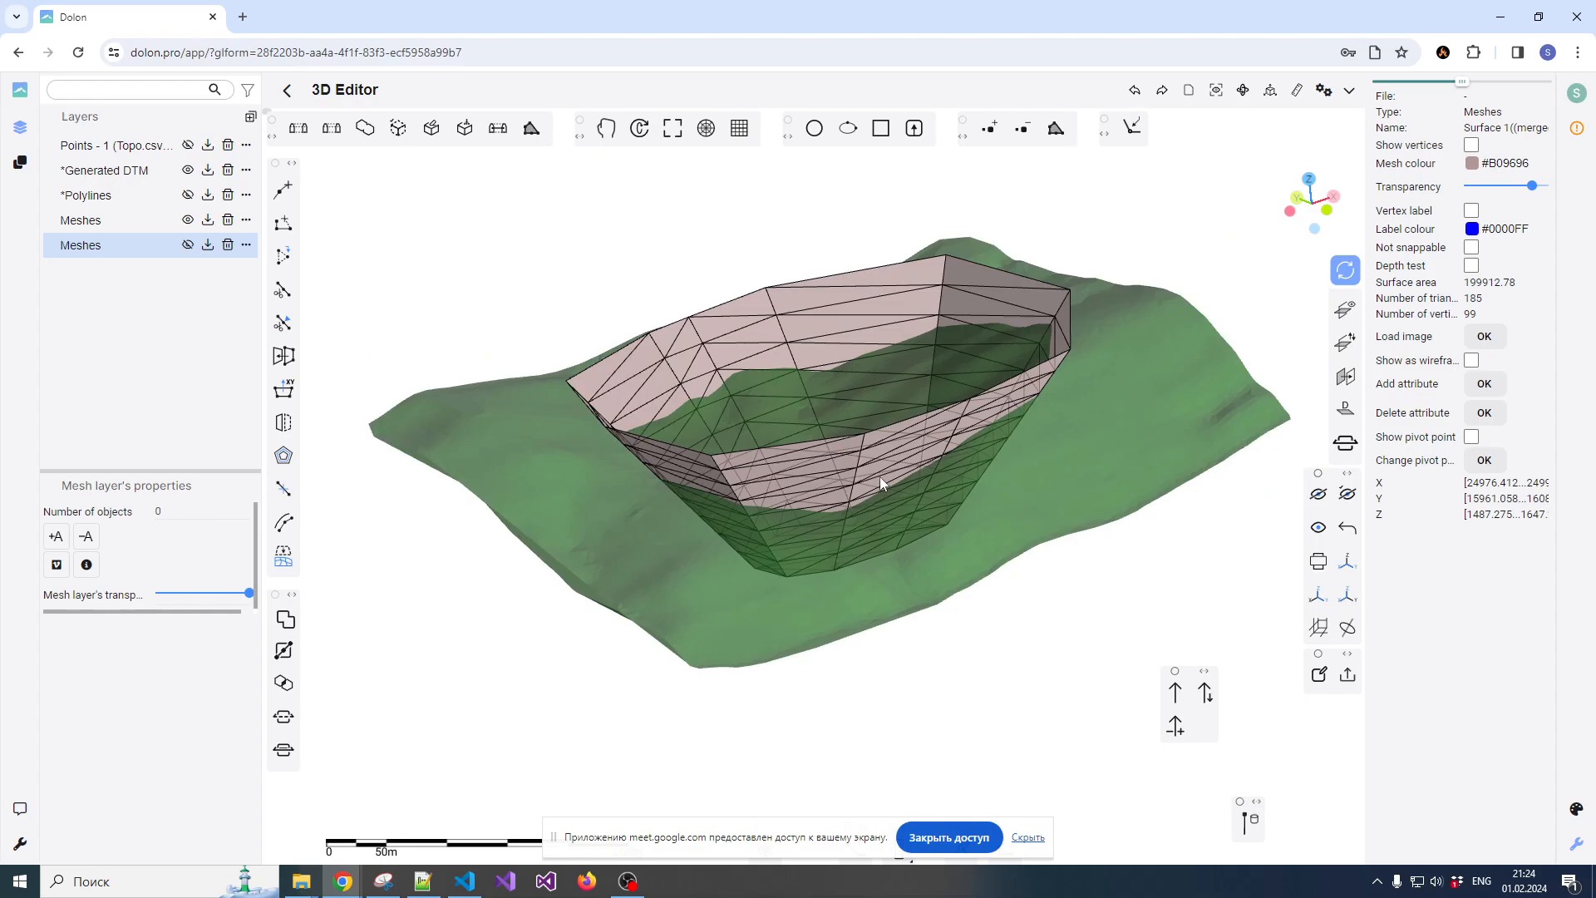
# Examine where the pit mesh crosses the terrain surface, selecting the terrain and the pit in turn, and clear the selection
pyautogui.moveTo(866, 479); pyautogui.dragTo(932, 485)
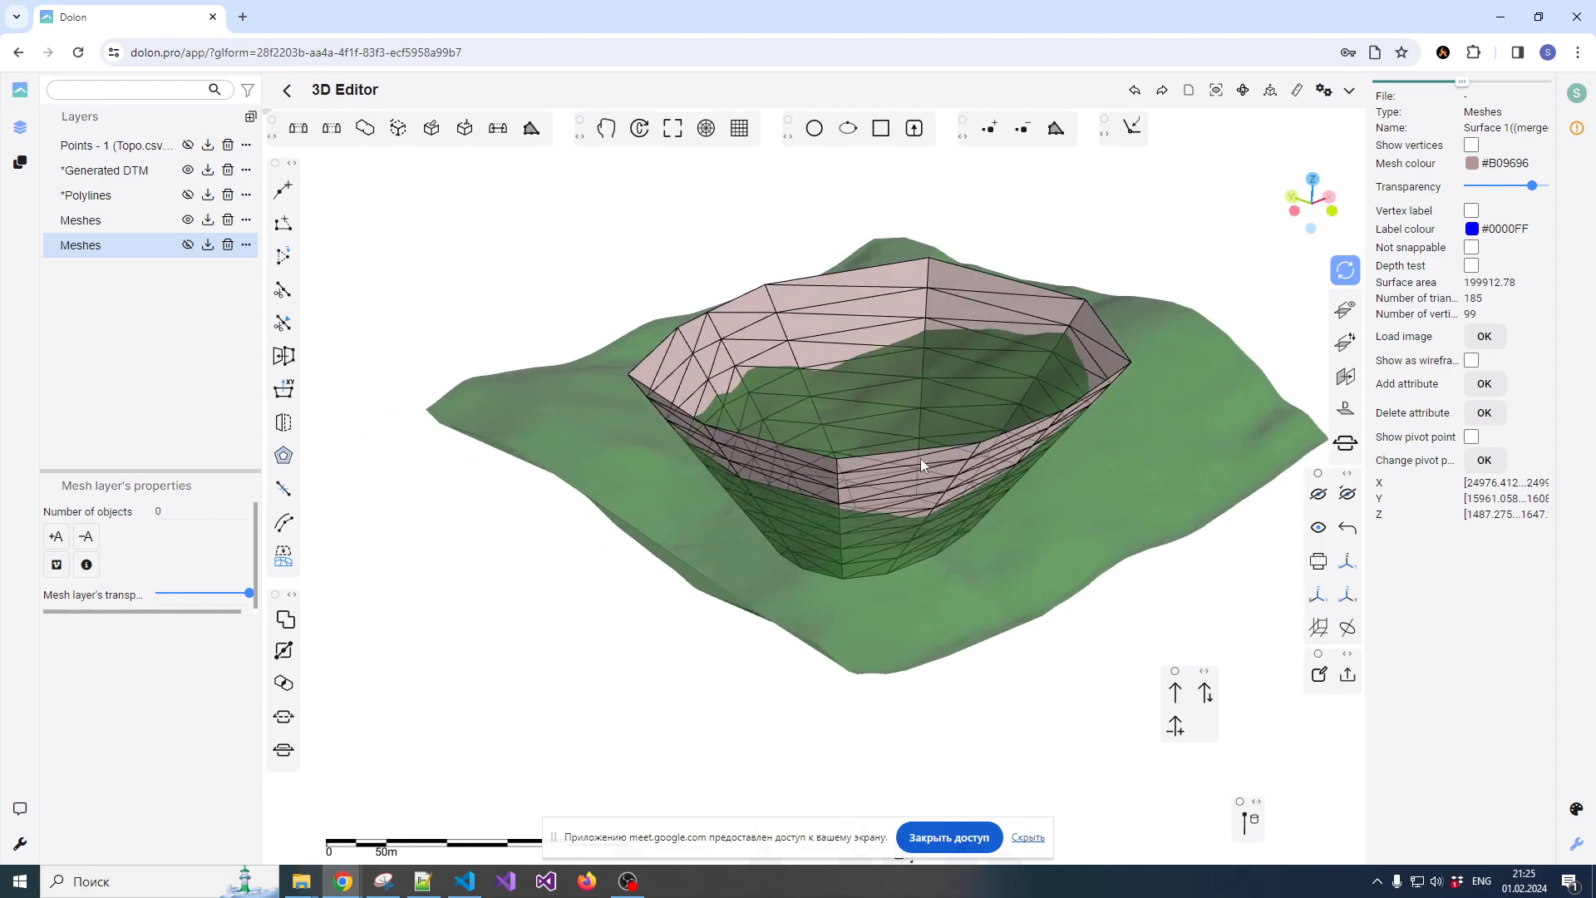
pyautogui.scroll(-4, 920, 439)
pyautogui.click(931, 393)
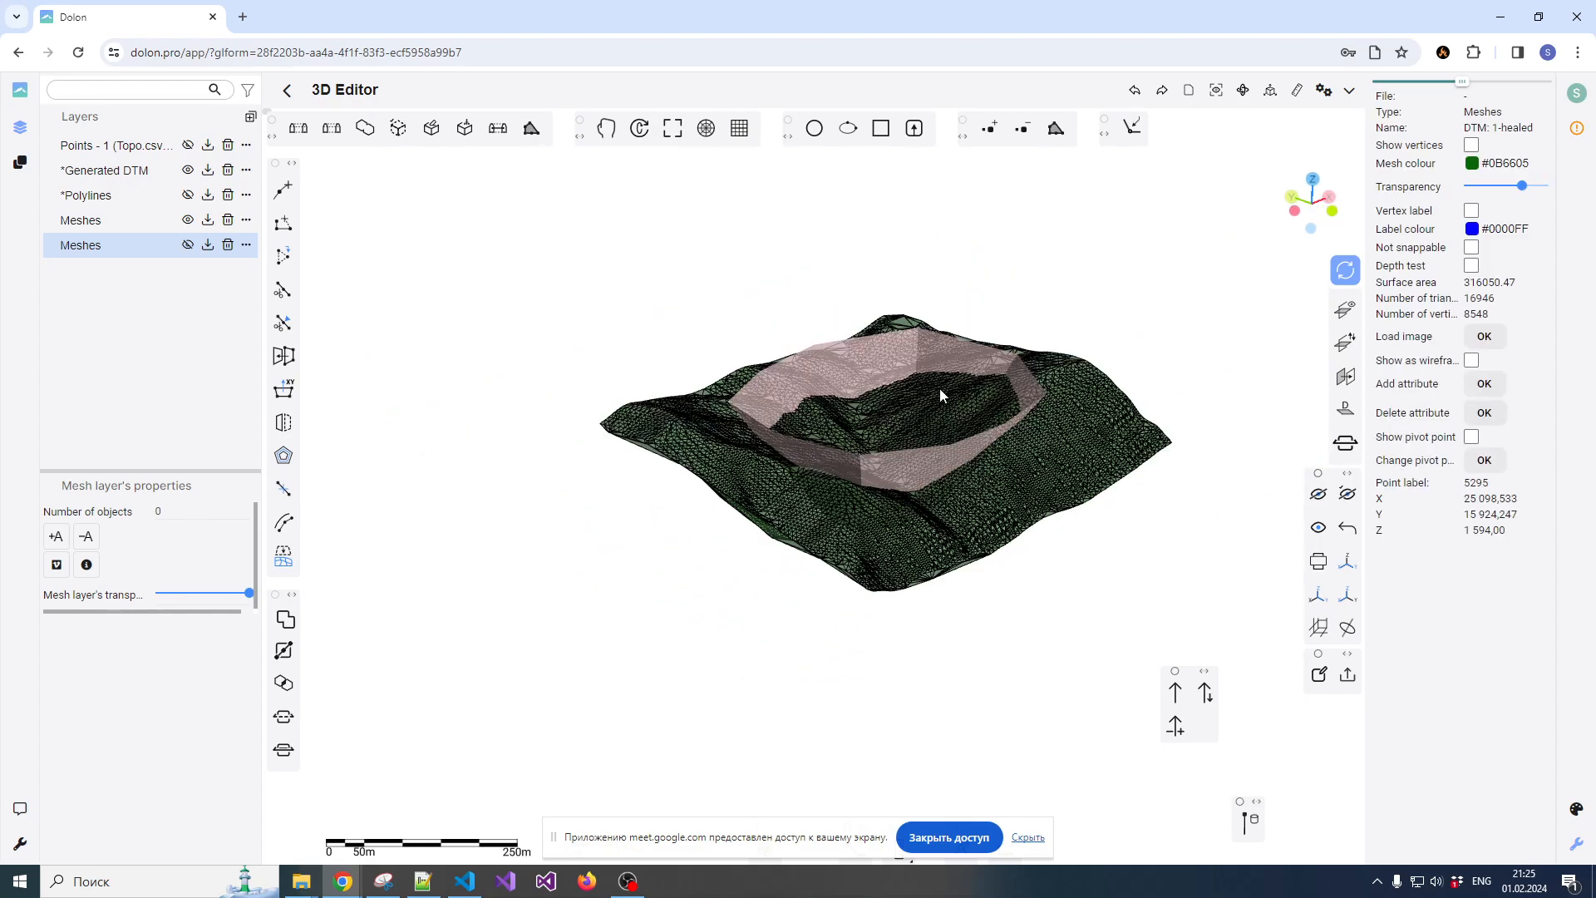
pyautogui.click(1049, 319)
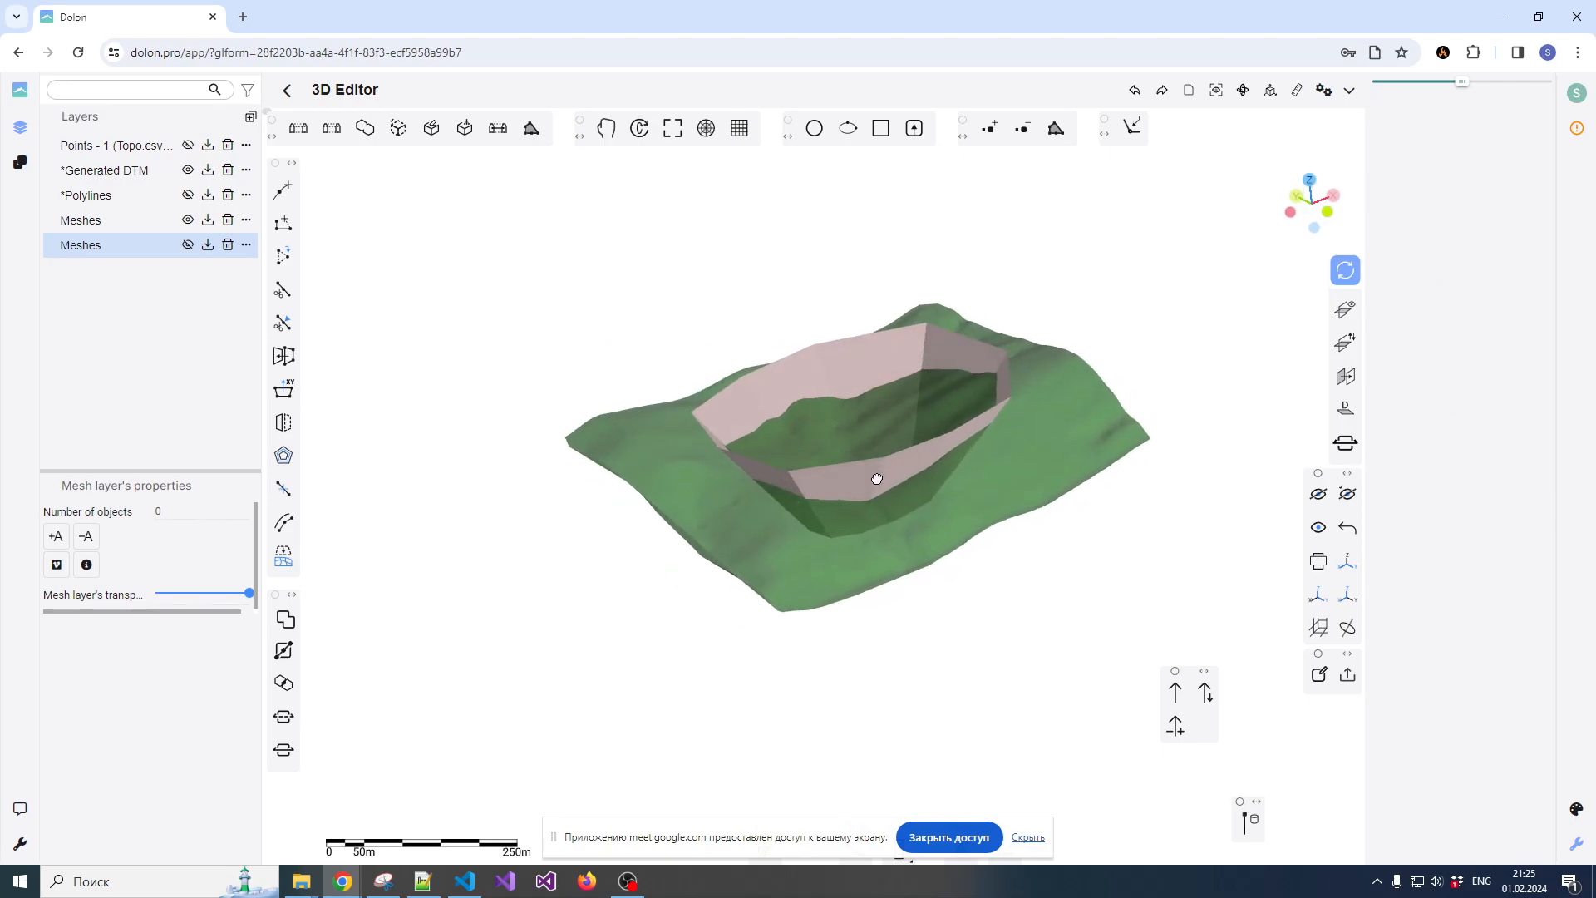
pyautogui.scroll(3, 887, 478)
pyautogui.rightClick(889, 480)
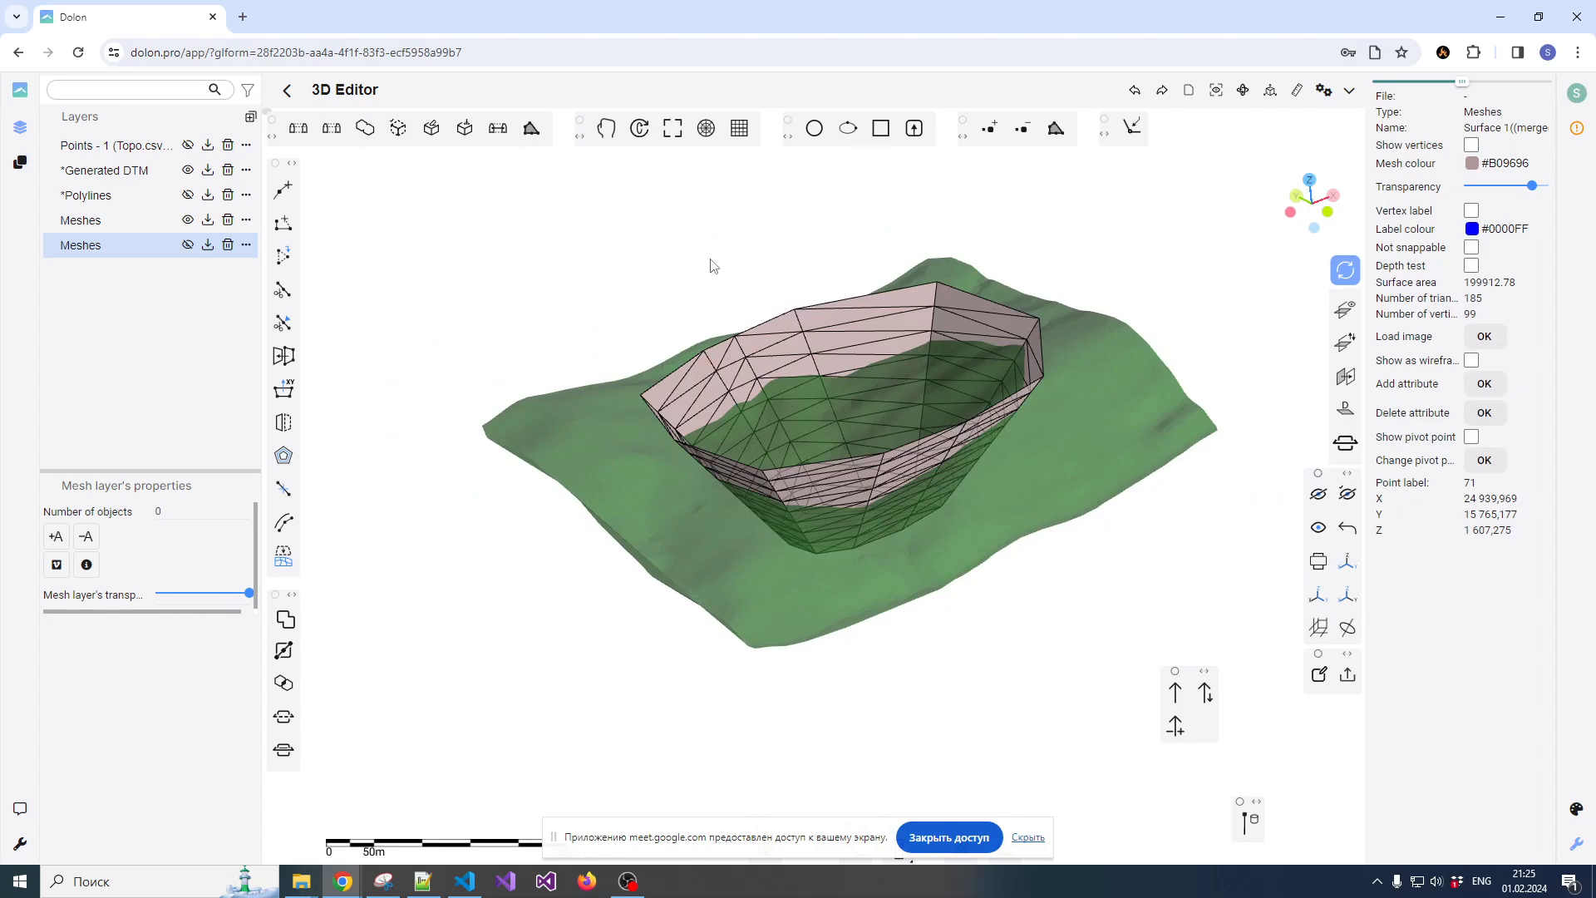
pyautogui.click(630, 355)
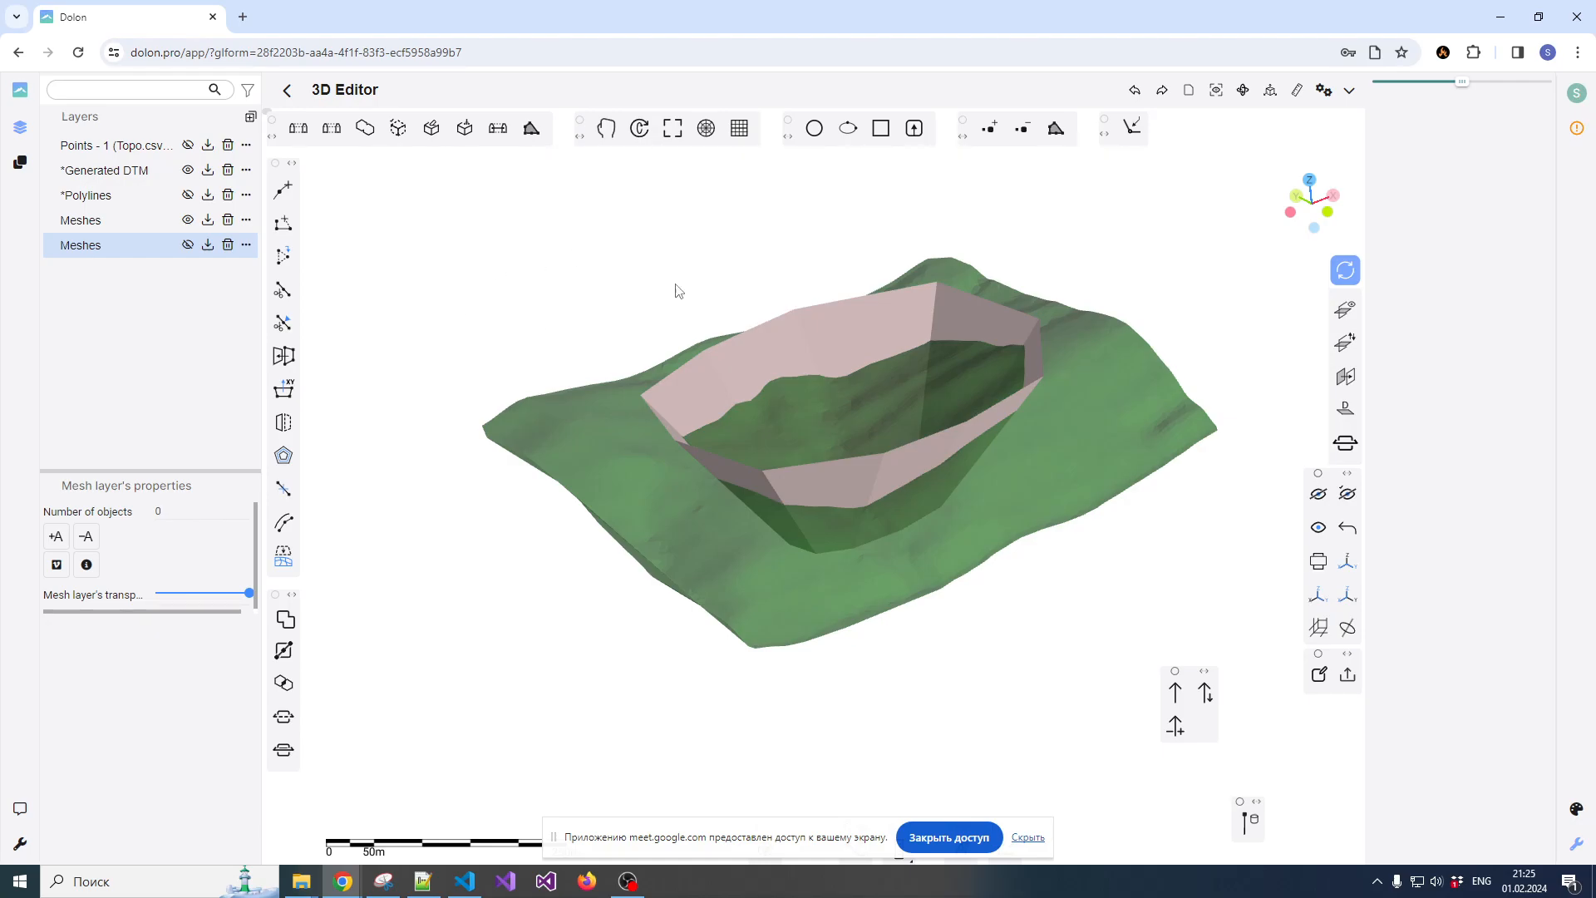
# Clear all layers and objects from the scene with Clean up
pyautogui.click(1270, 91)
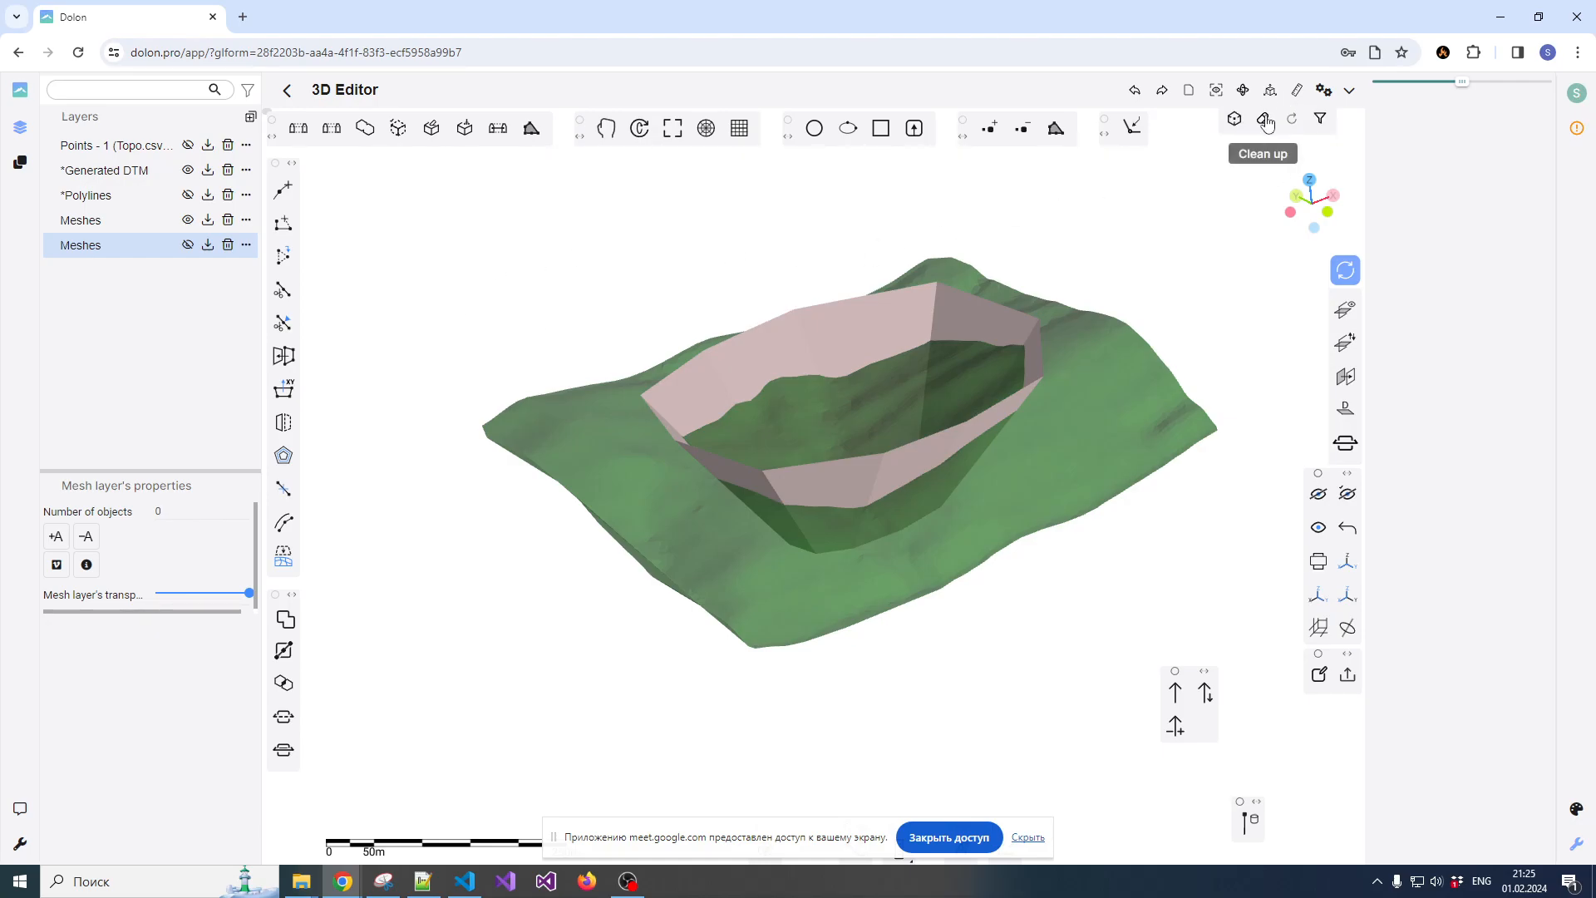
pyautogui.click(1265, 121)
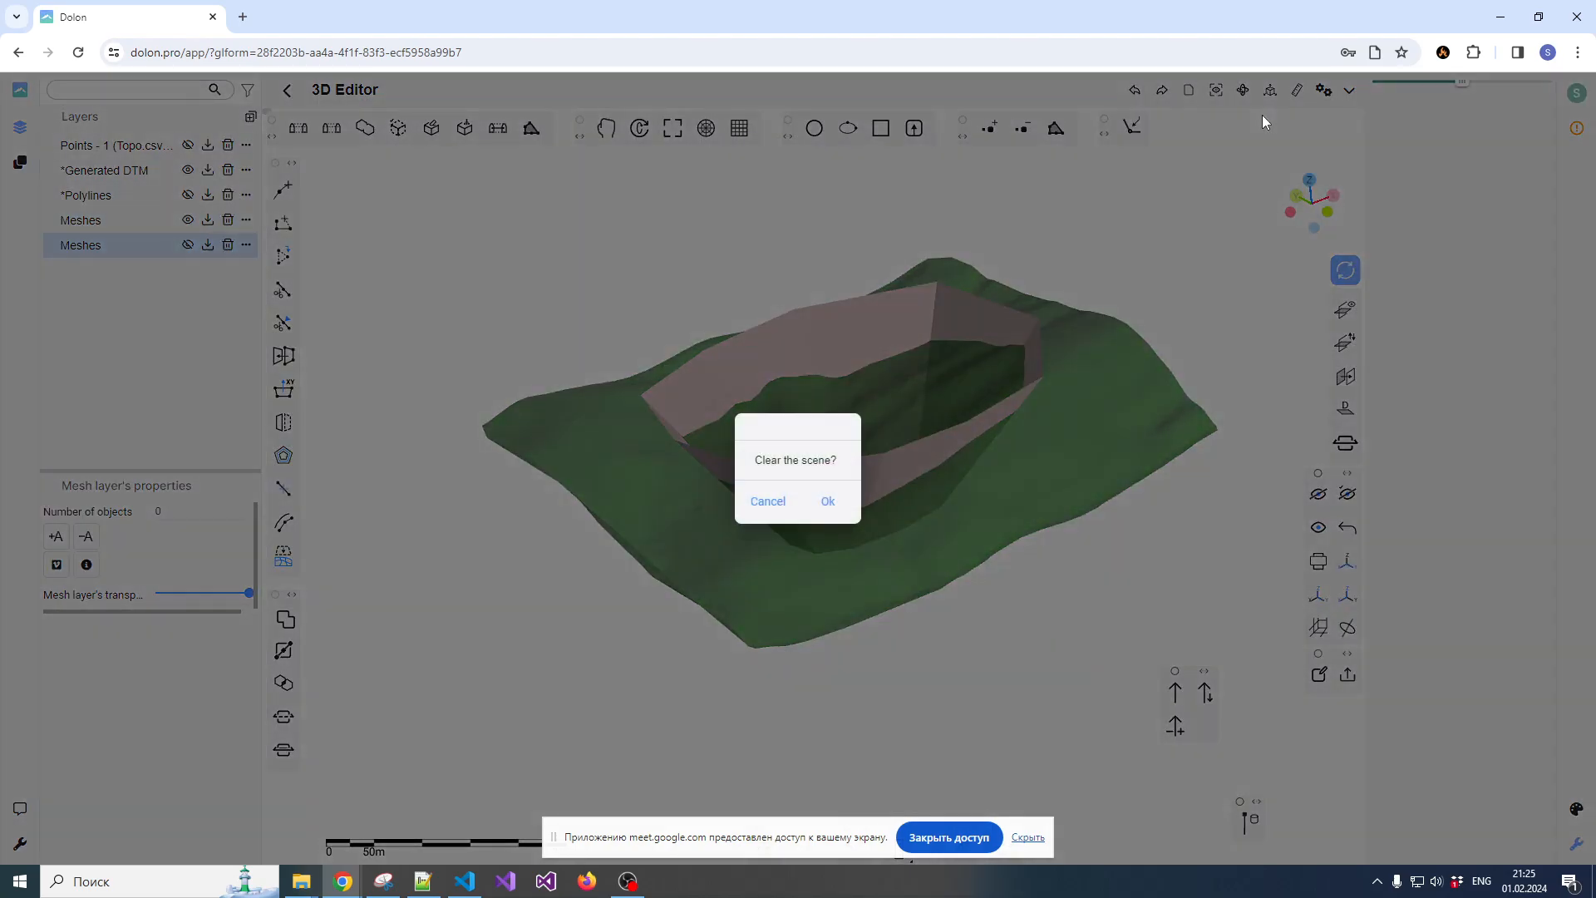
pyautogui.click(828, 503)
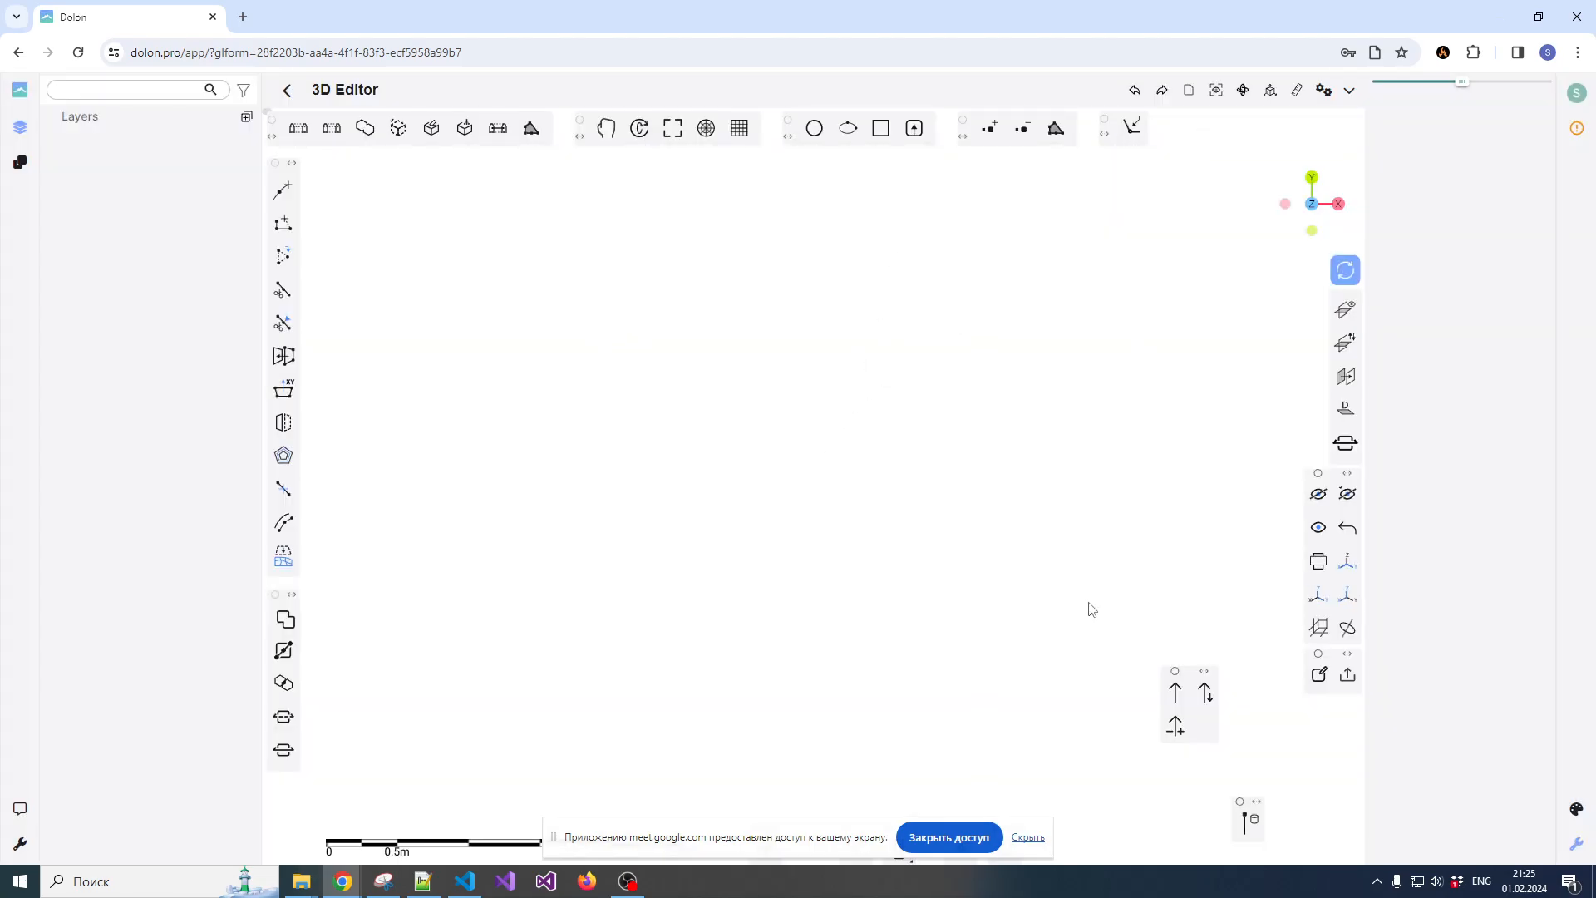
# Rearrange the floating toolbars, setting the drillhole tools beside the mesh editing tools, and check and dismiss the Load drillholes from DB dialog
pyautogui.moveTo(1205, 671); pyautogui.dragTo(1141, 797)
pyautogui.moveTo(1258, 807); pyautogui.dragTo(337, 443)
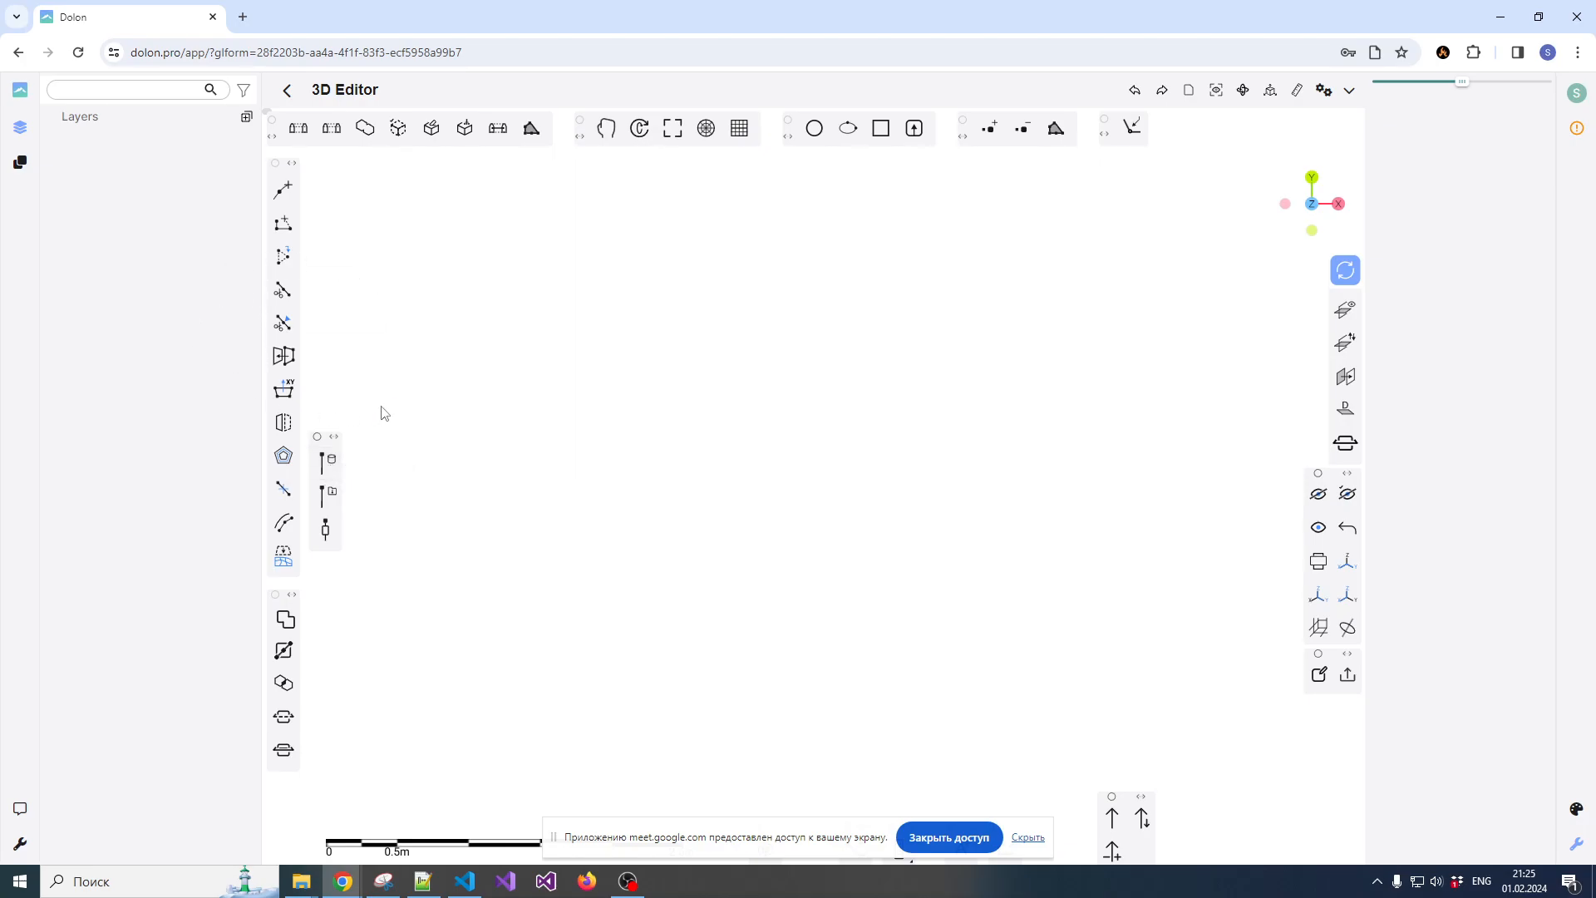
pyautogui.click(330, 468)
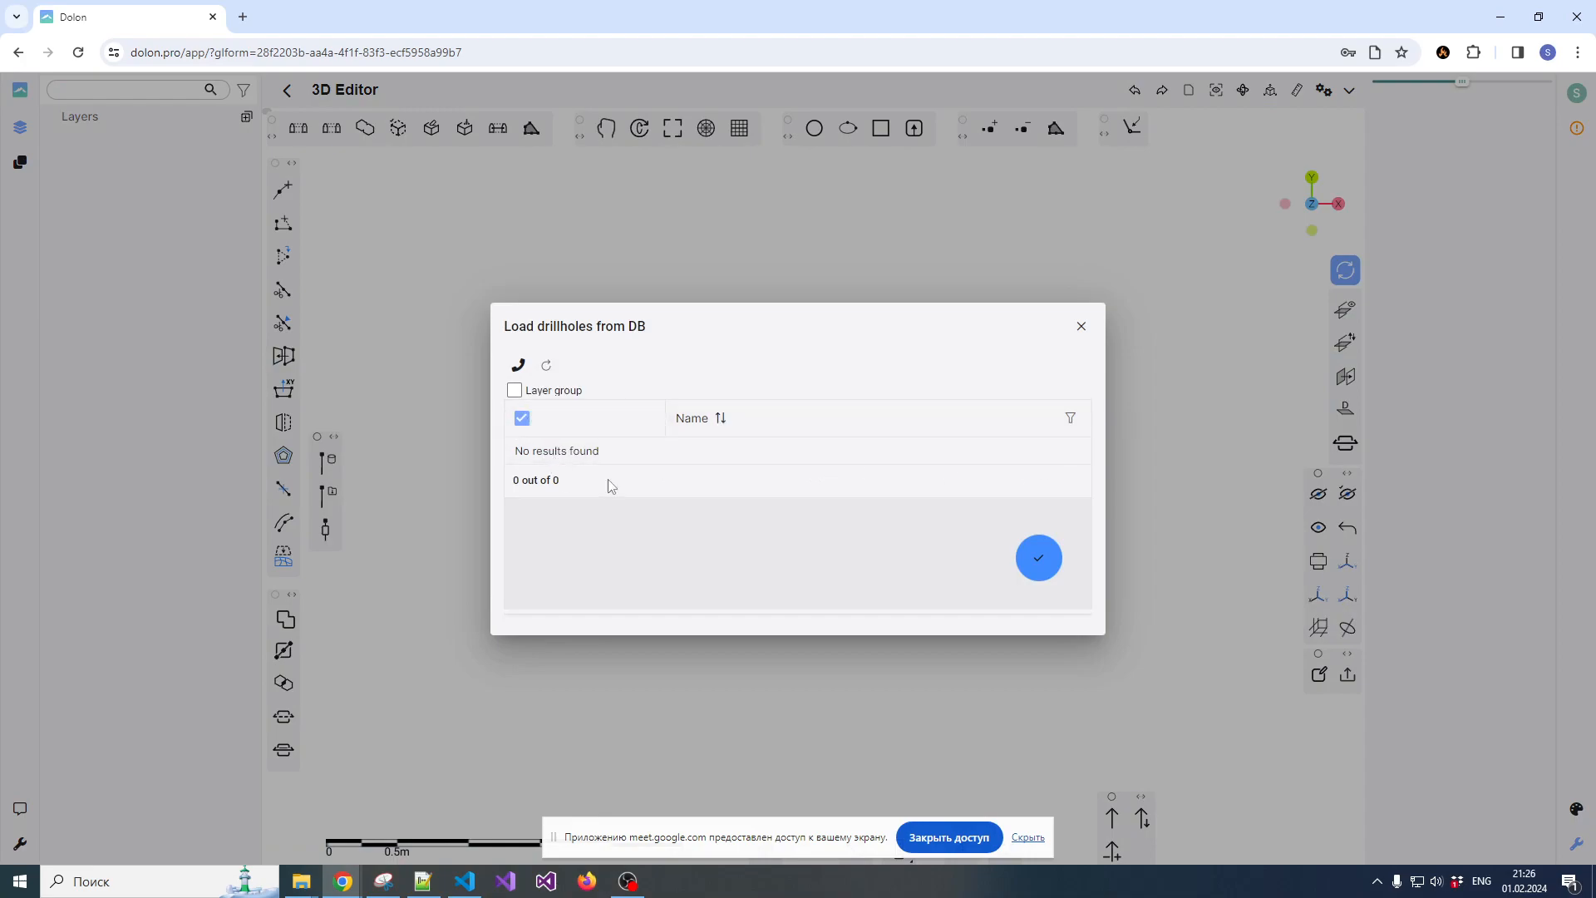
pyautogui.click(1082, 326)
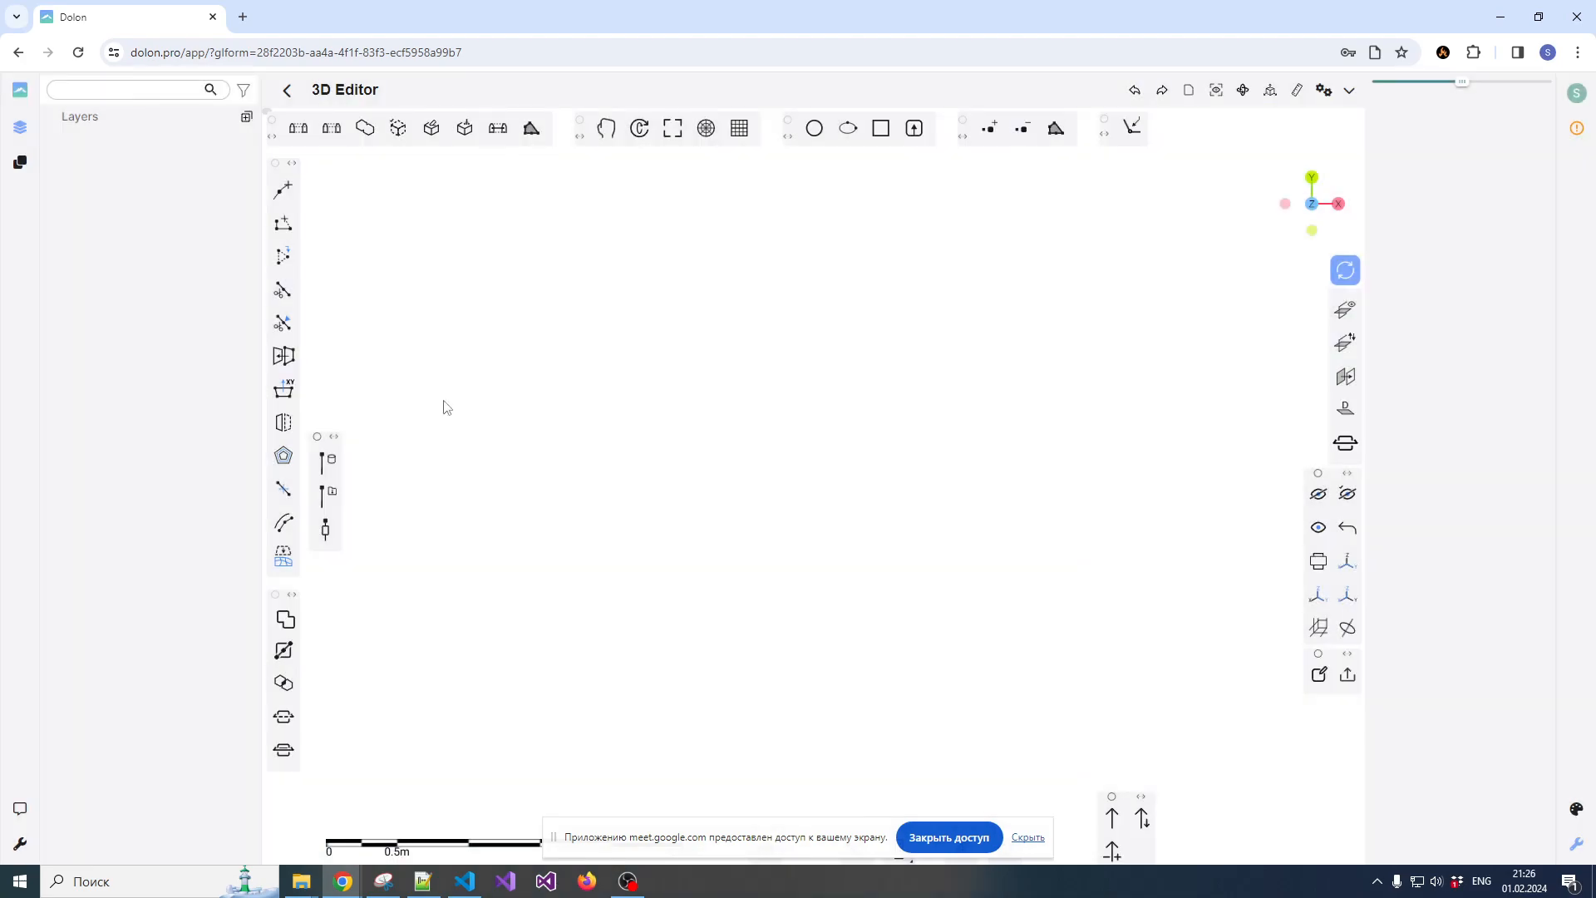
# Start loading drillholes from files and browse to the Dolon\APK\Set_2 folder for the collar file
pyautogui.click(333, 496)
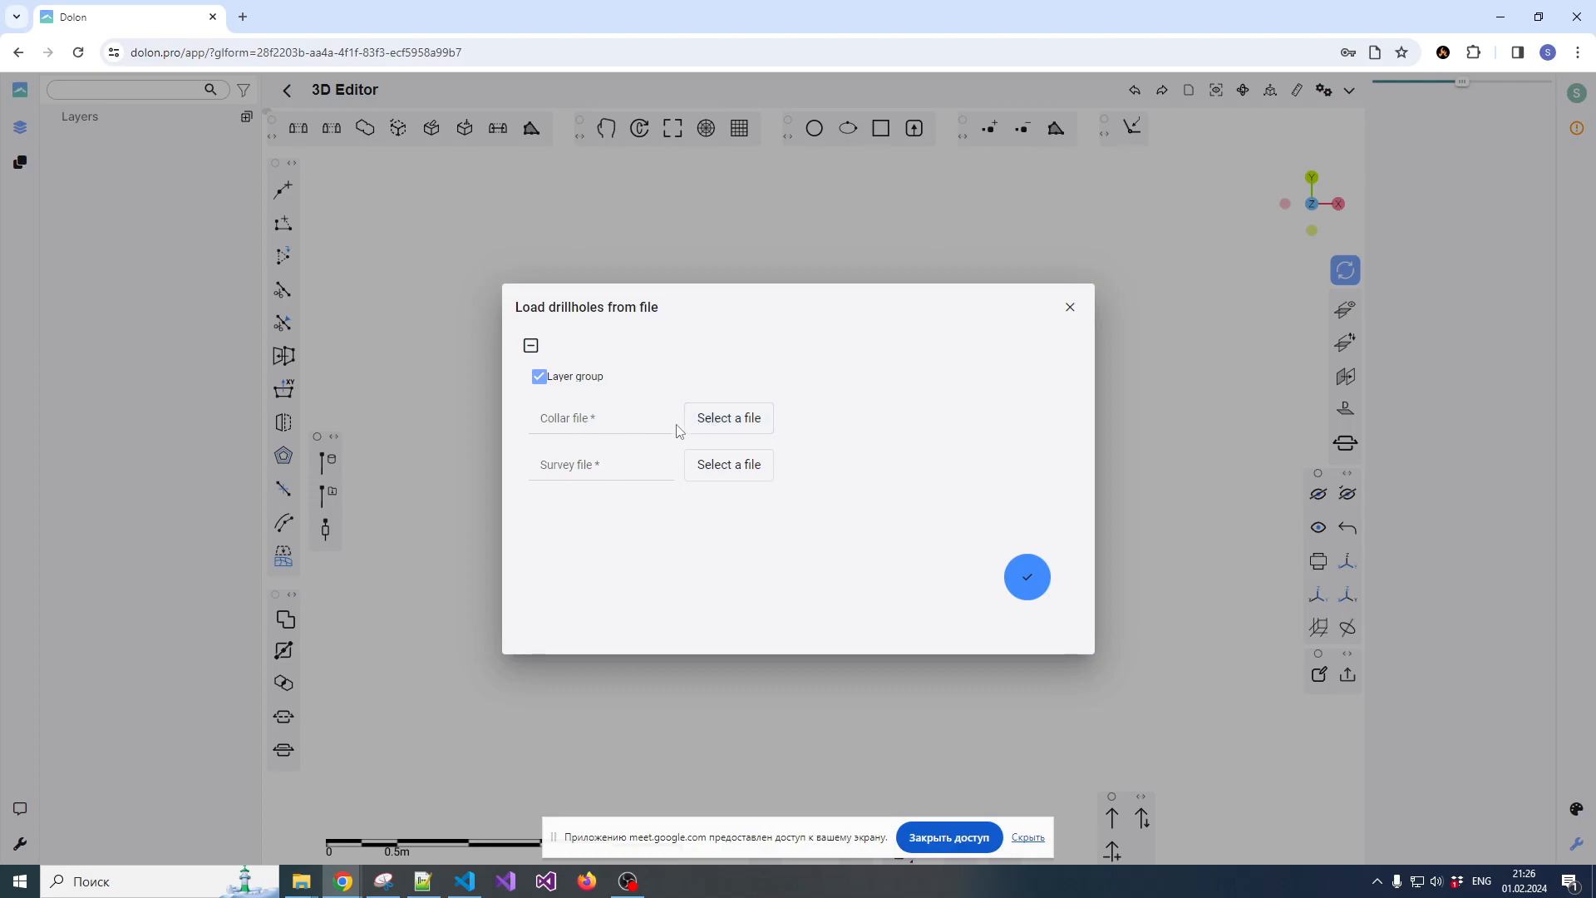
pyautogui.click(719, 428)
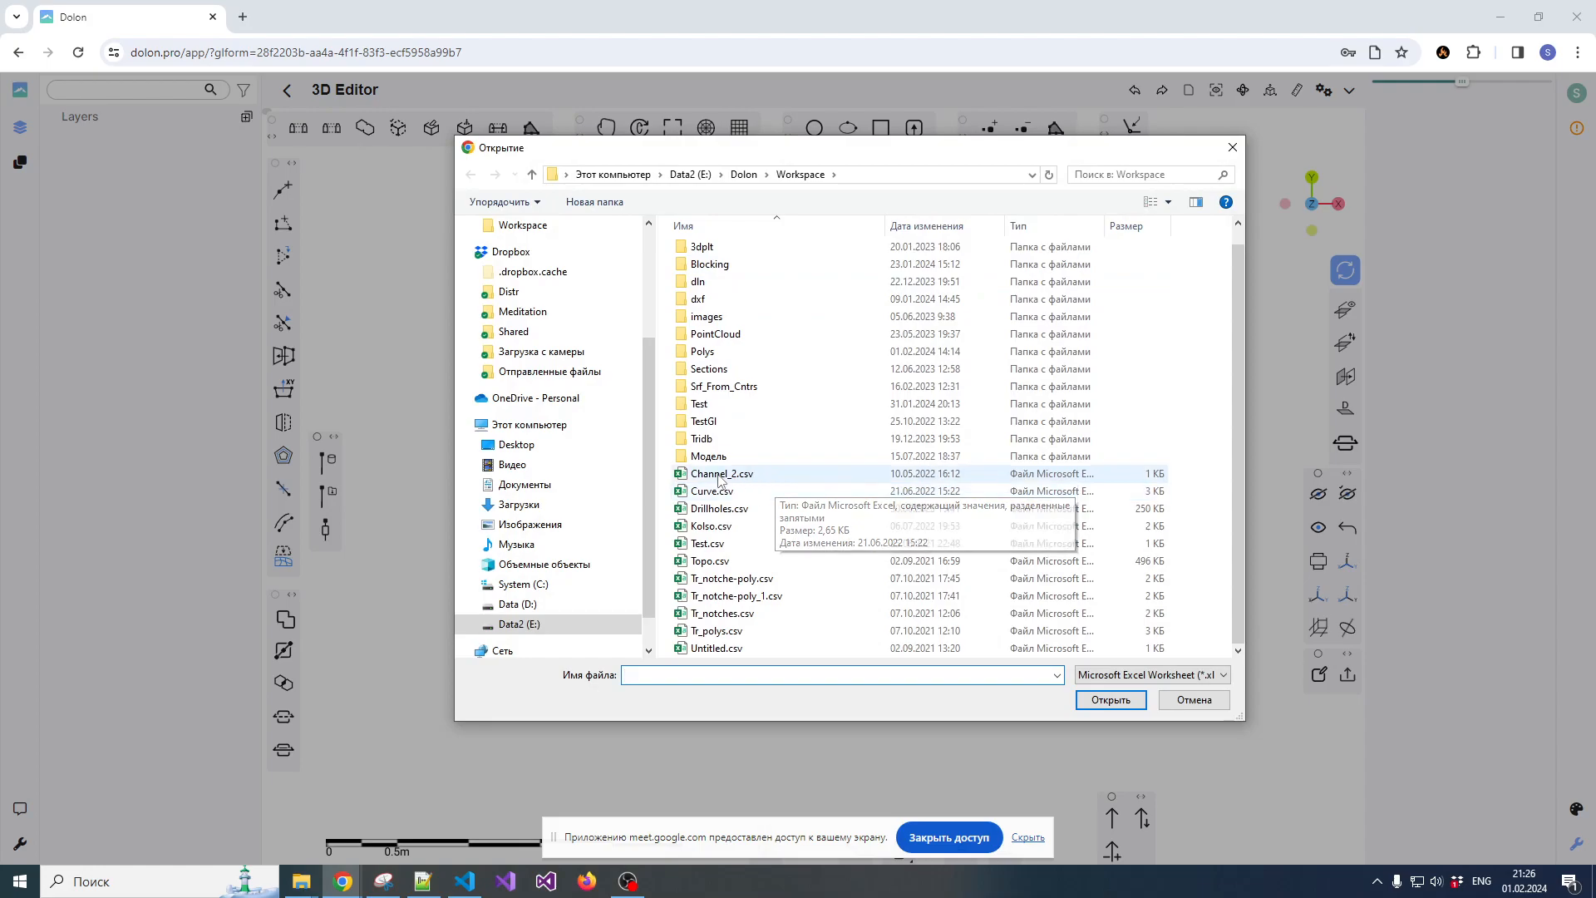
pyautogui.scroll(1, 731, 254)
pyautogui.click(744, 174)
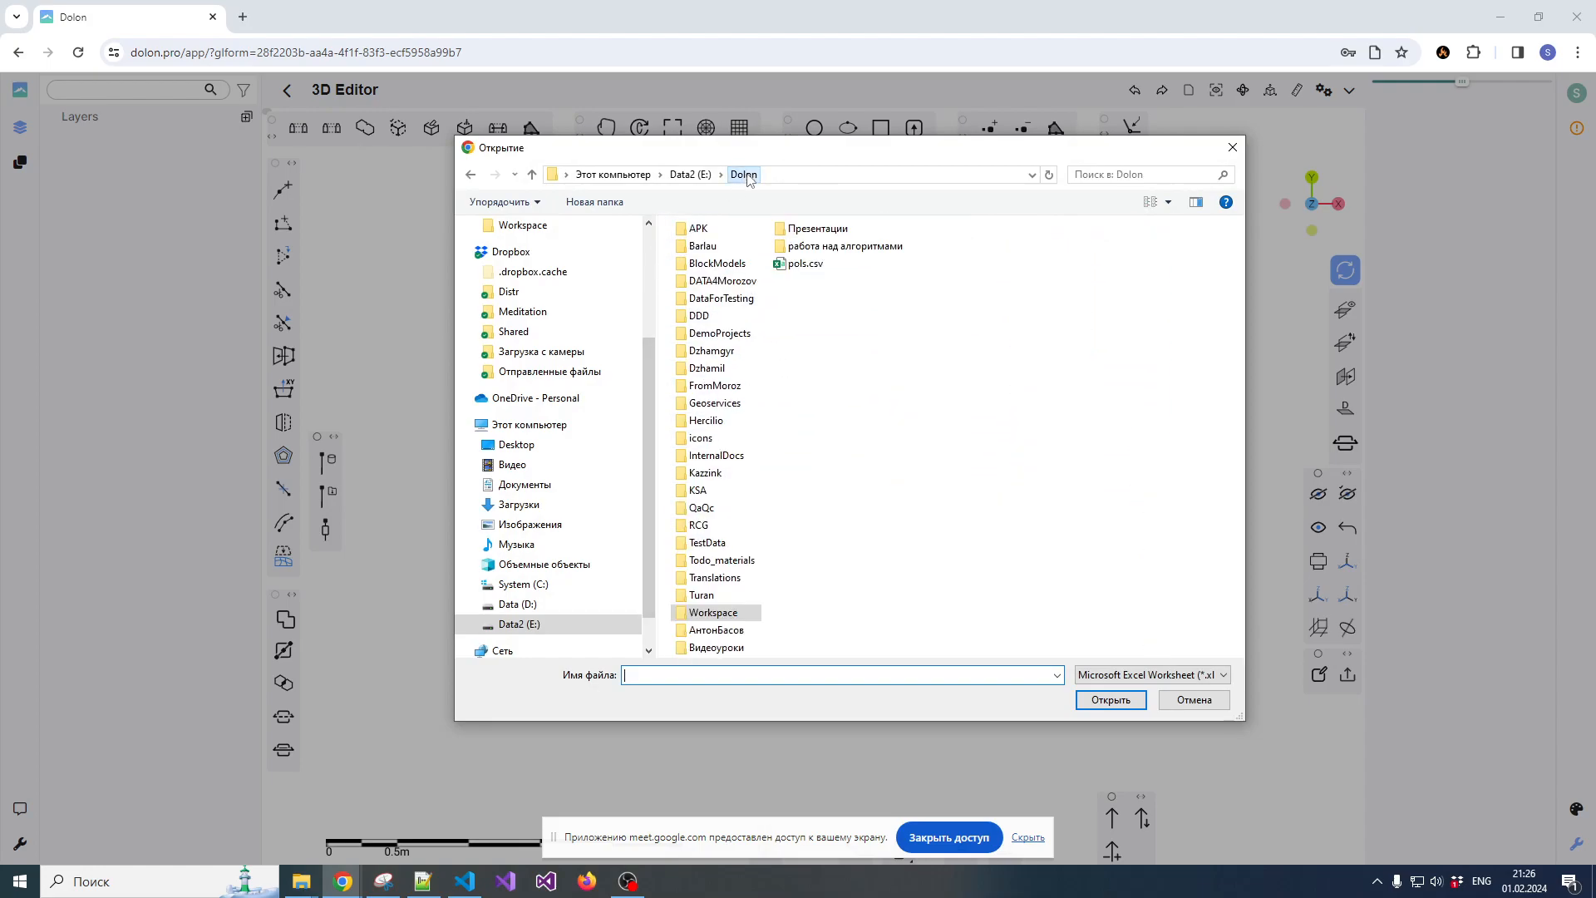
pyautogui.doubleClick(702, 228)
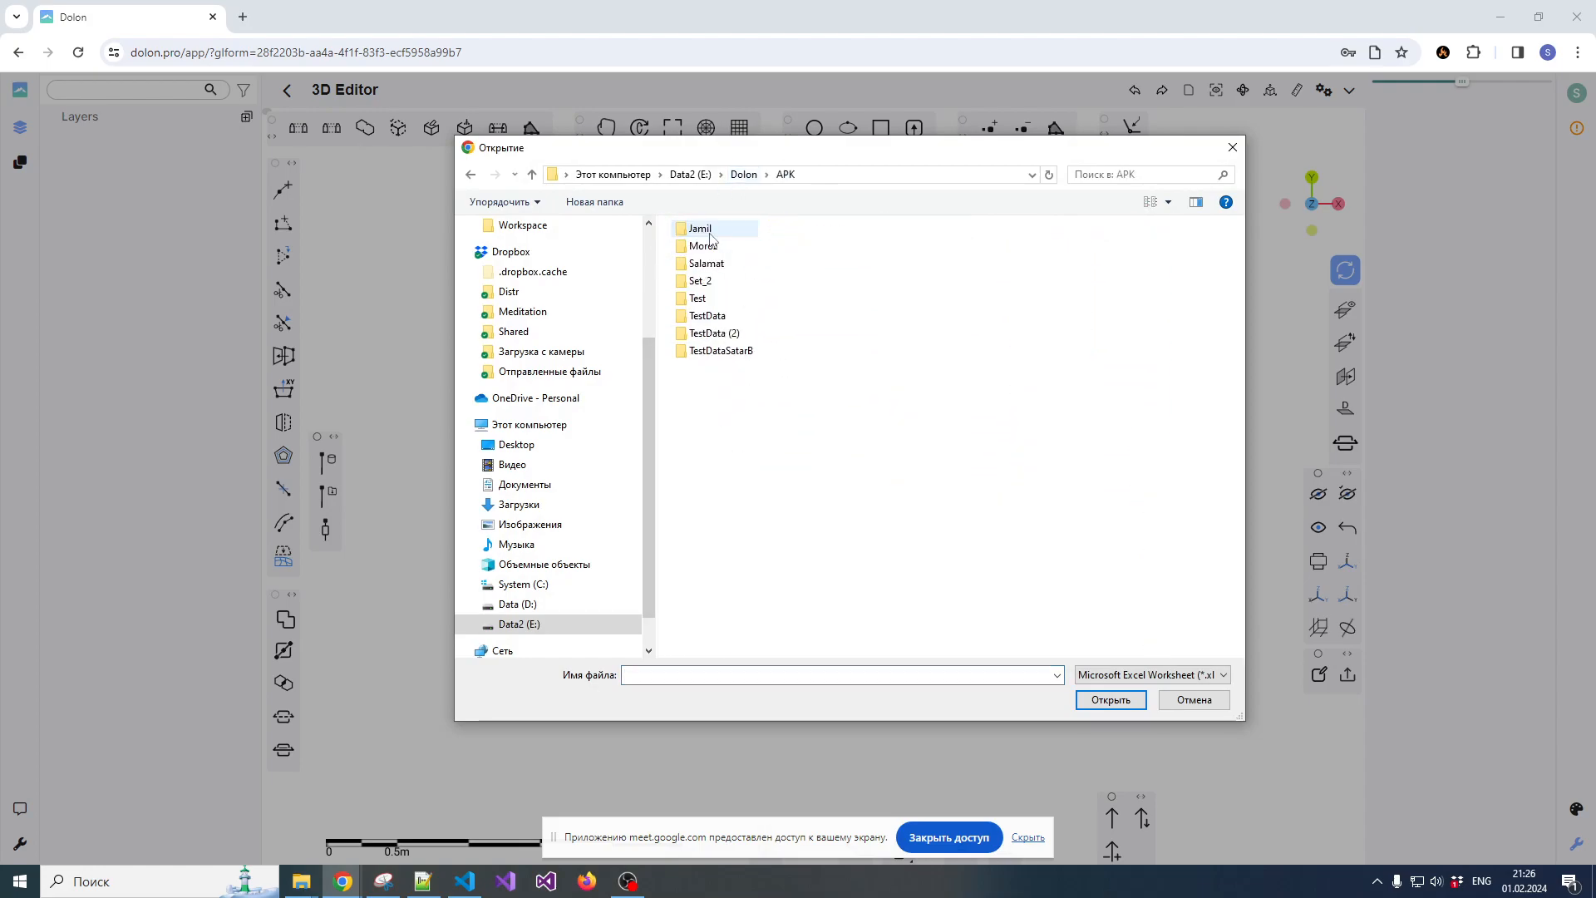
pyautogui.doubleClick(701, 281)
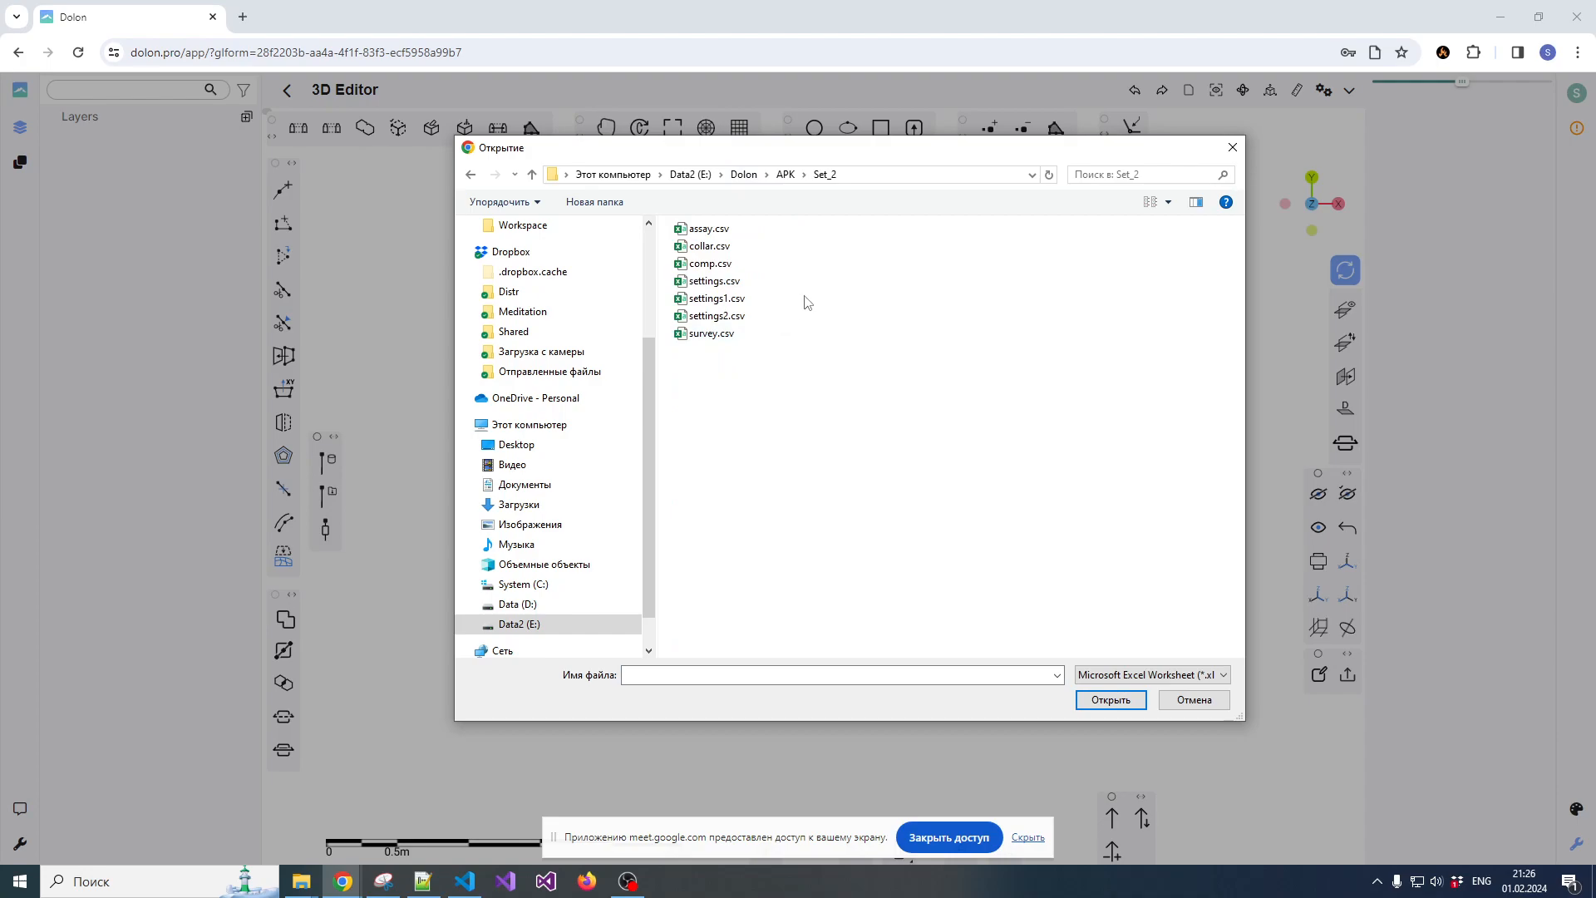
# Open collar.csv in Notepad++, examine its HOLE_ID, DEPTH, NORTH, EAST and RL columns, and close it again
pyautogui.click(711, 247)
pyautogui.rightClick(711, 247)
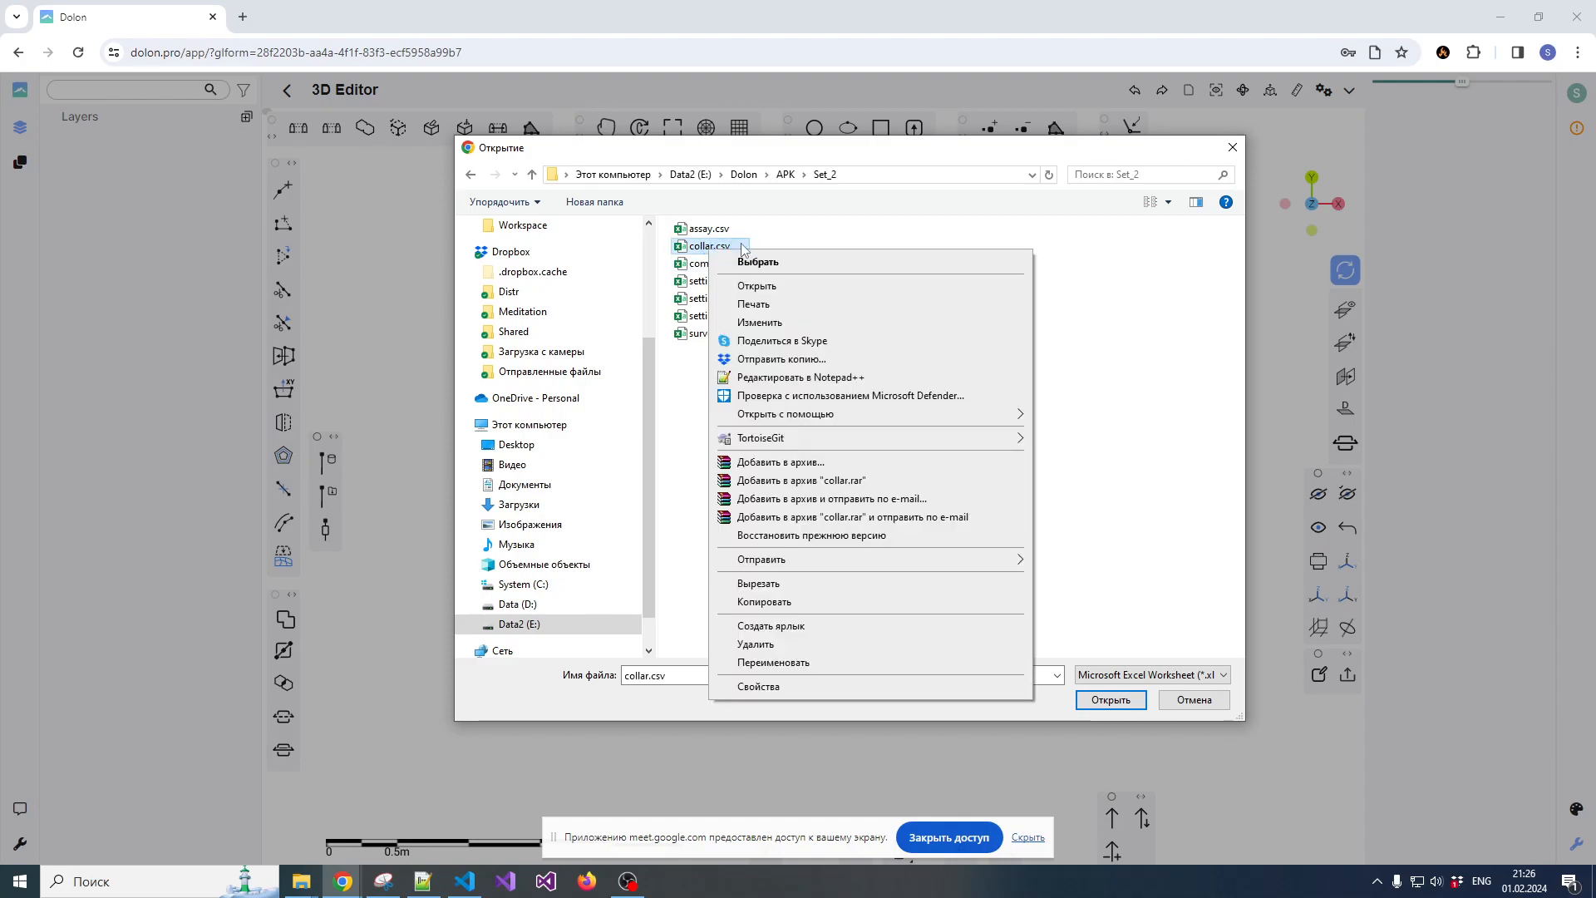
pyautogui.click(796, 379)
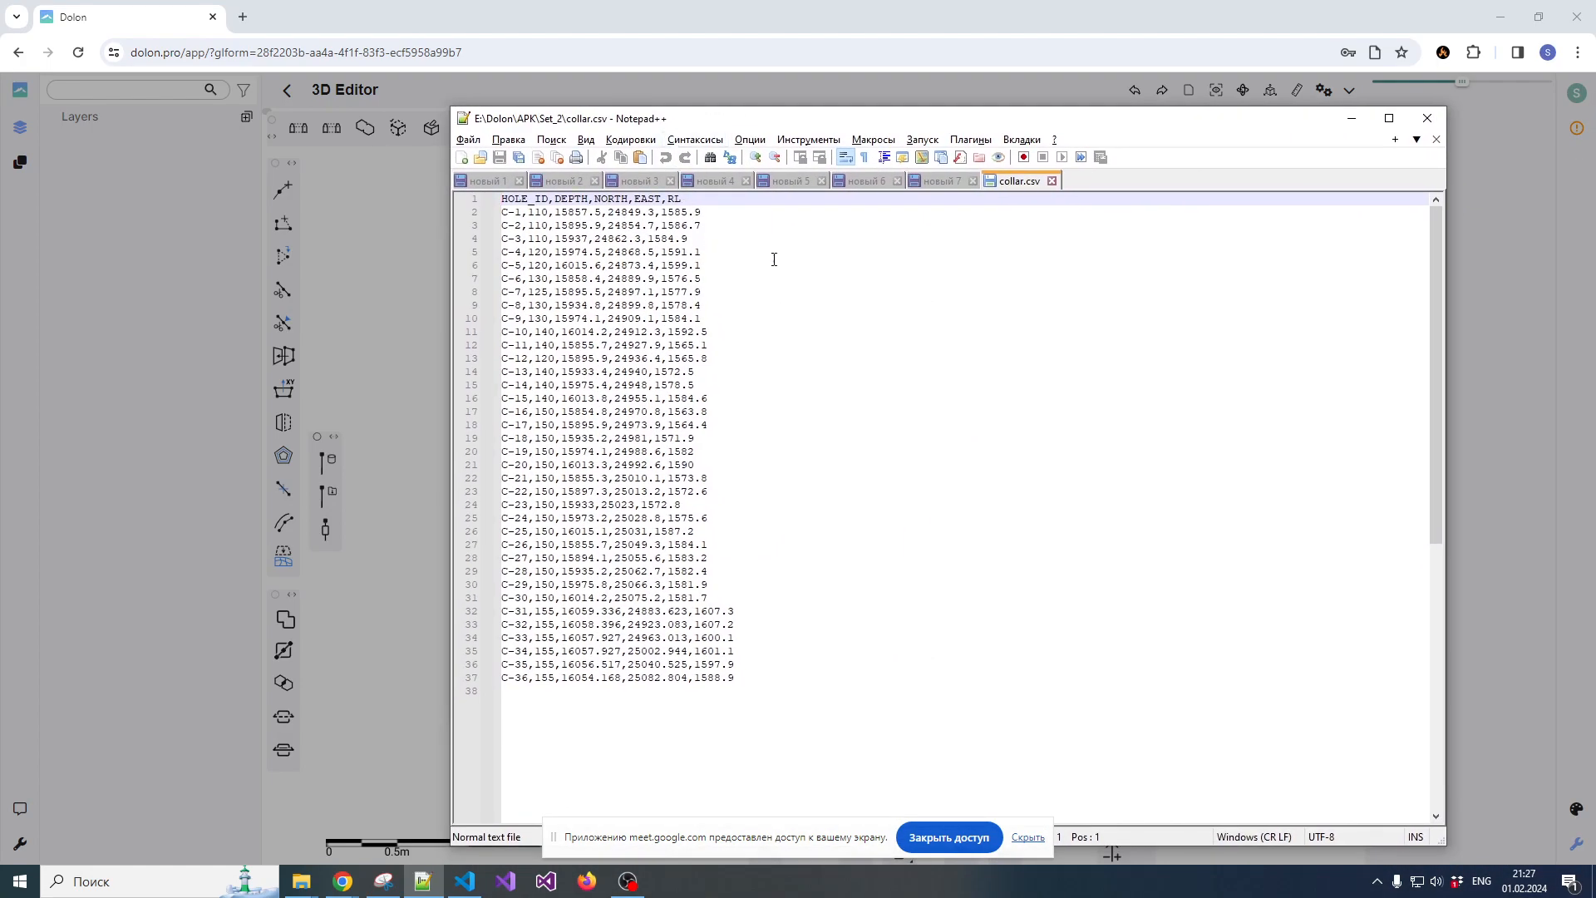
pyautogui.doubleClick(527, 198)
pyautogui.doubleClick(569, 199)
pyautogui.doubleClick(611, 200)
pyautogui.doubleClick(642, 199)
pyautogui.click(670, 200)
pyautogui.click(515, 201)
pyautogui.moveTo(508, 199); pyautogui.dragTo(656, 199)
pyautogui.click(667, 199)
pyautogui.moveTo(597, 200); pyautogui.dragTo(668, 199)
pyautogui.click(707, 202)
pyautogui.click(1053, 182)
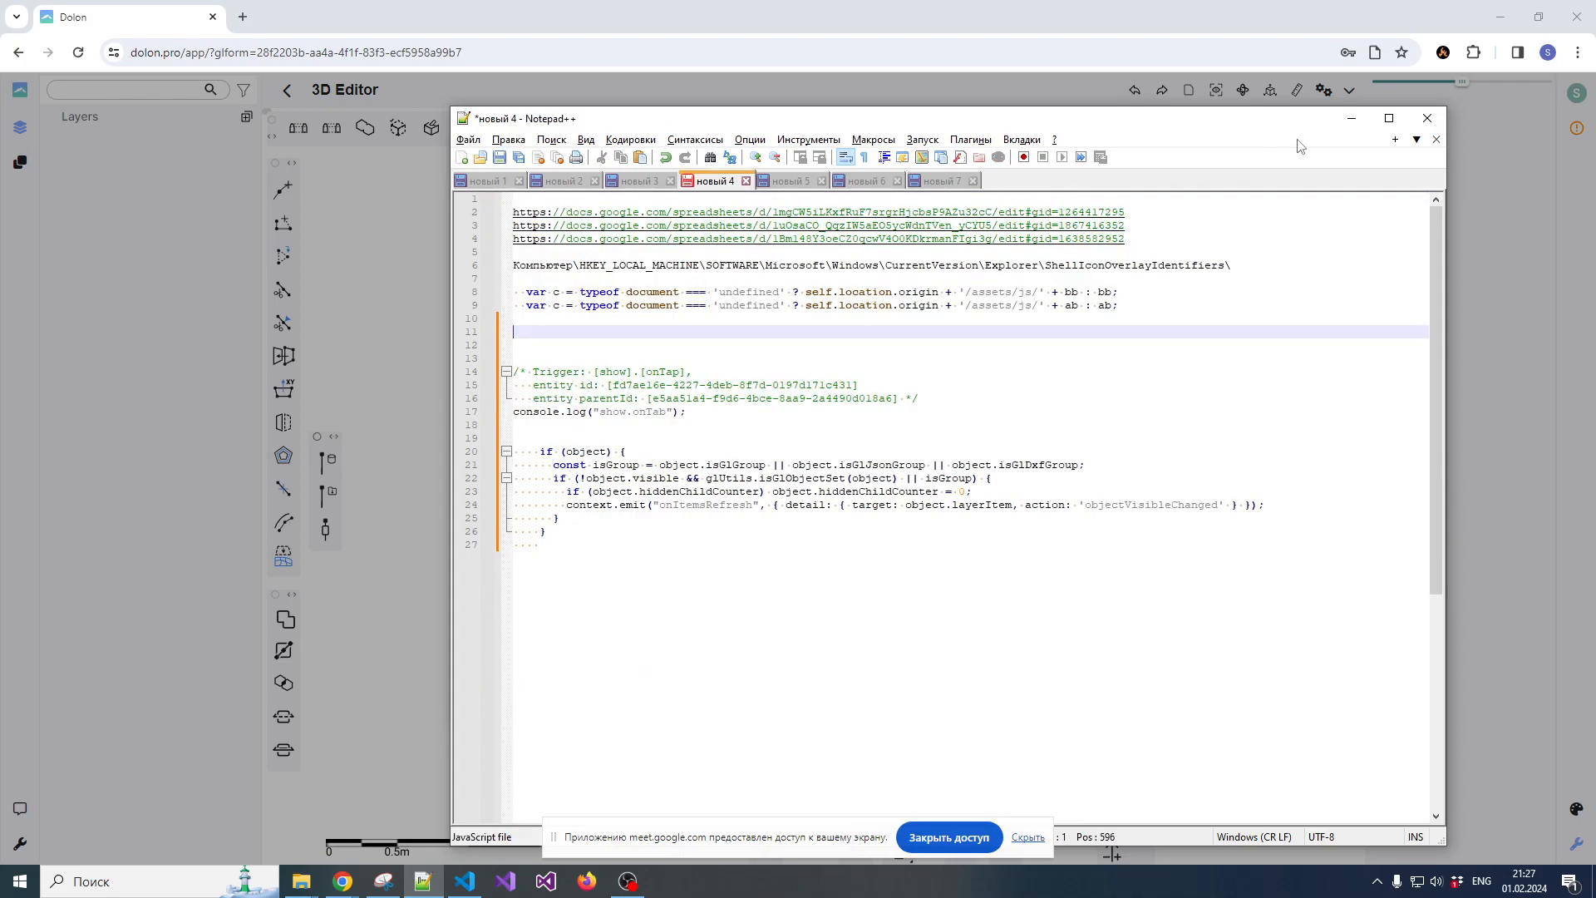
pyautogui.click(1351, 118)
# Load the drillholes from collar.csv and survey.csv, with HOLE_ID as the survey's Hole ID column
pyautogui.doubleClick(729, 253)
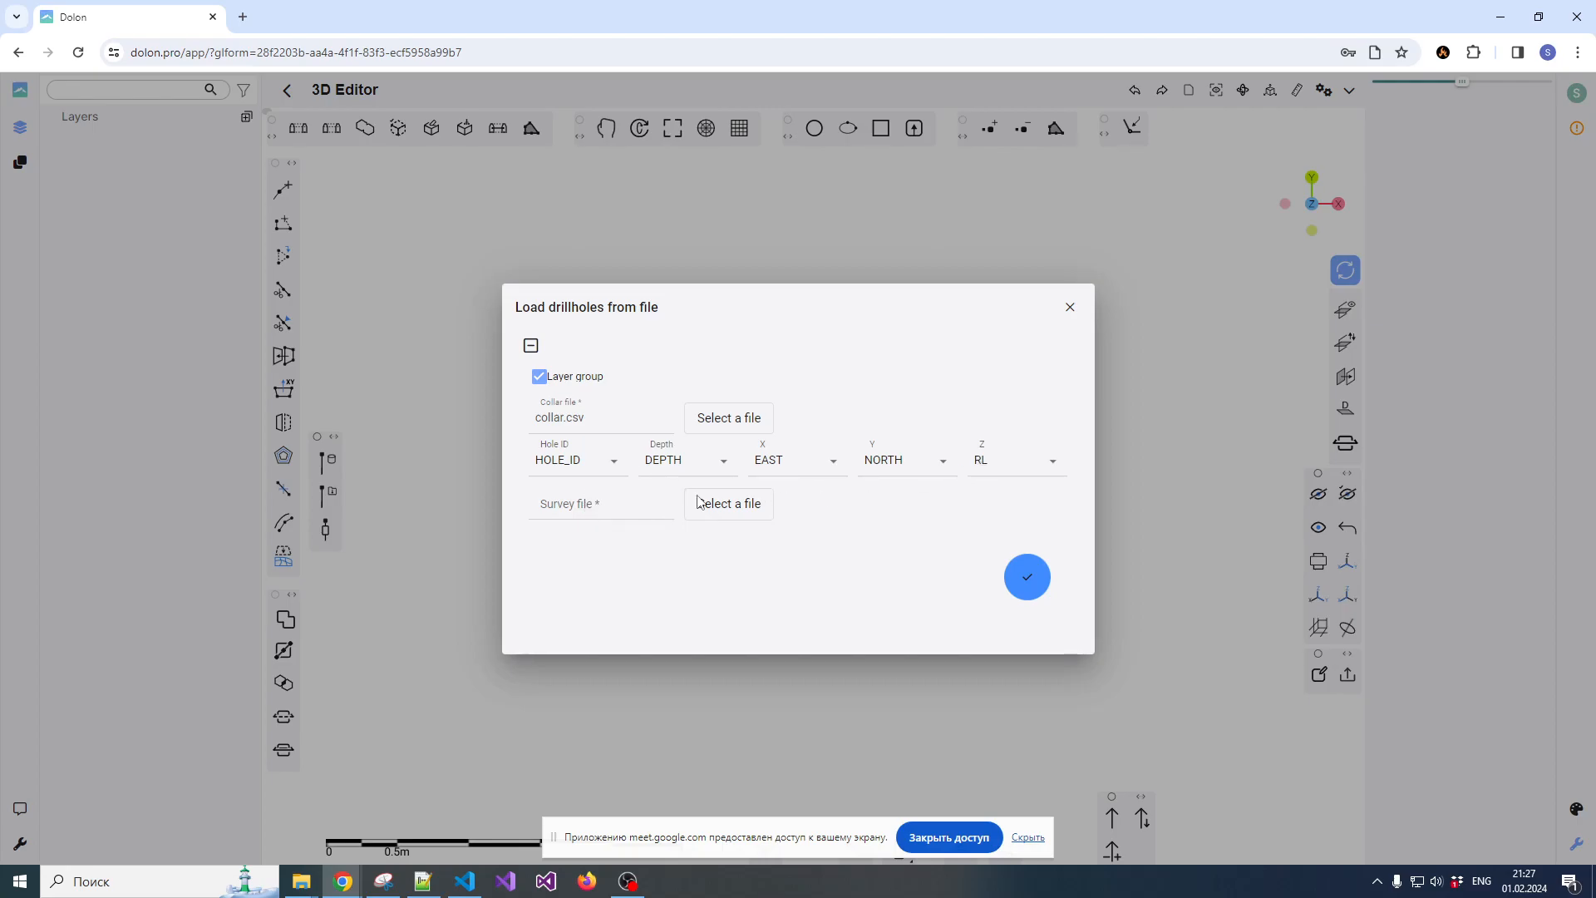
pyautogui.click(731, 513)
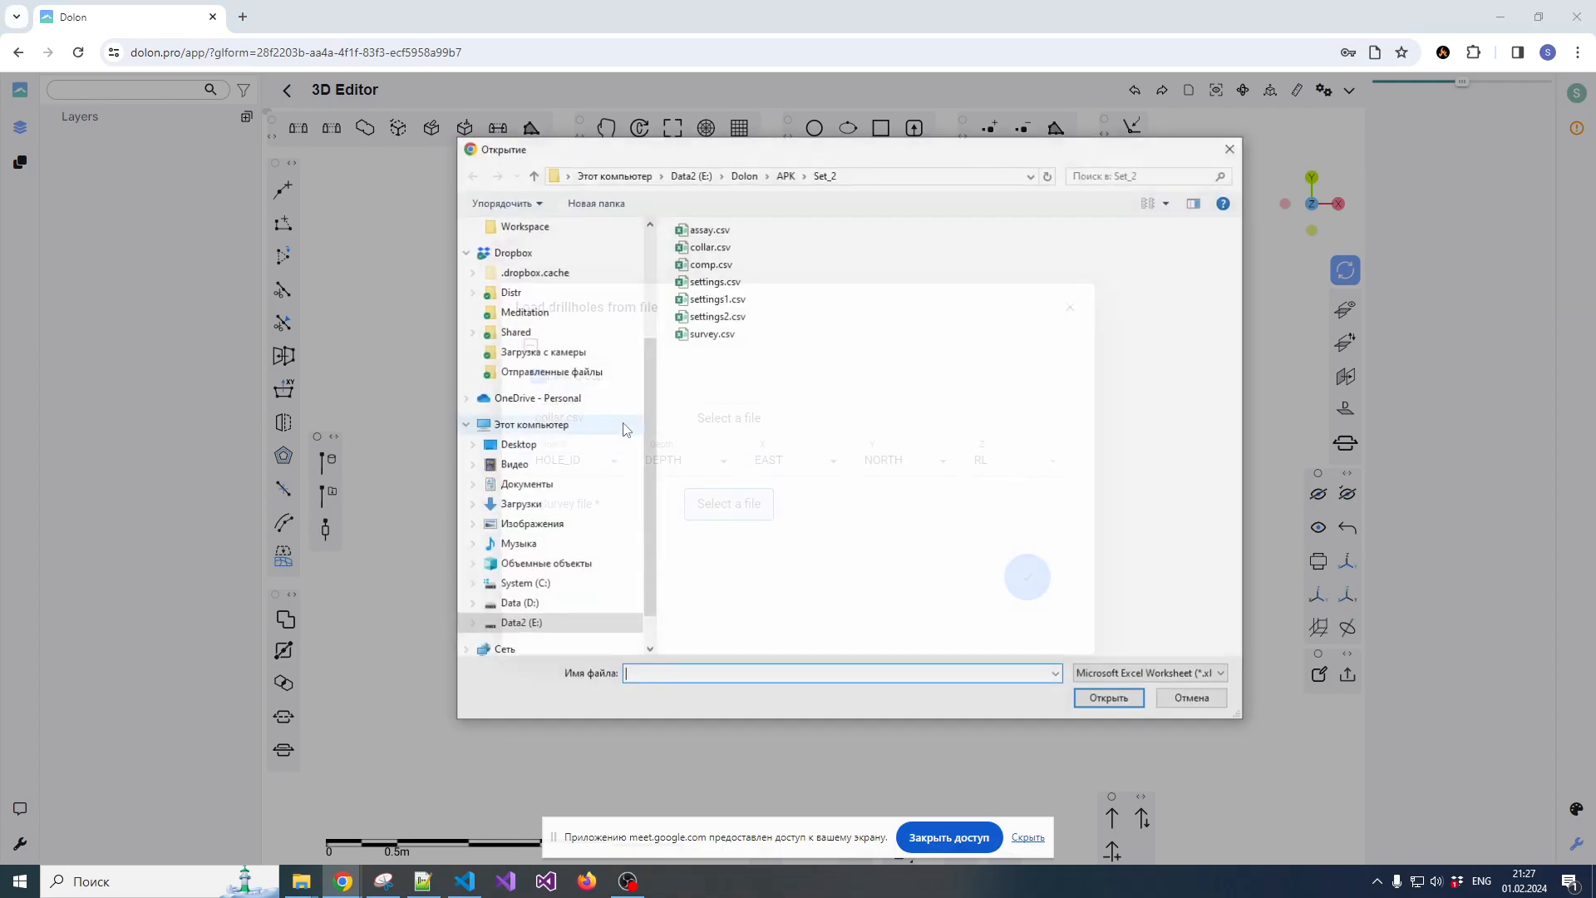
pyautogui.doubleClick(708, 334)
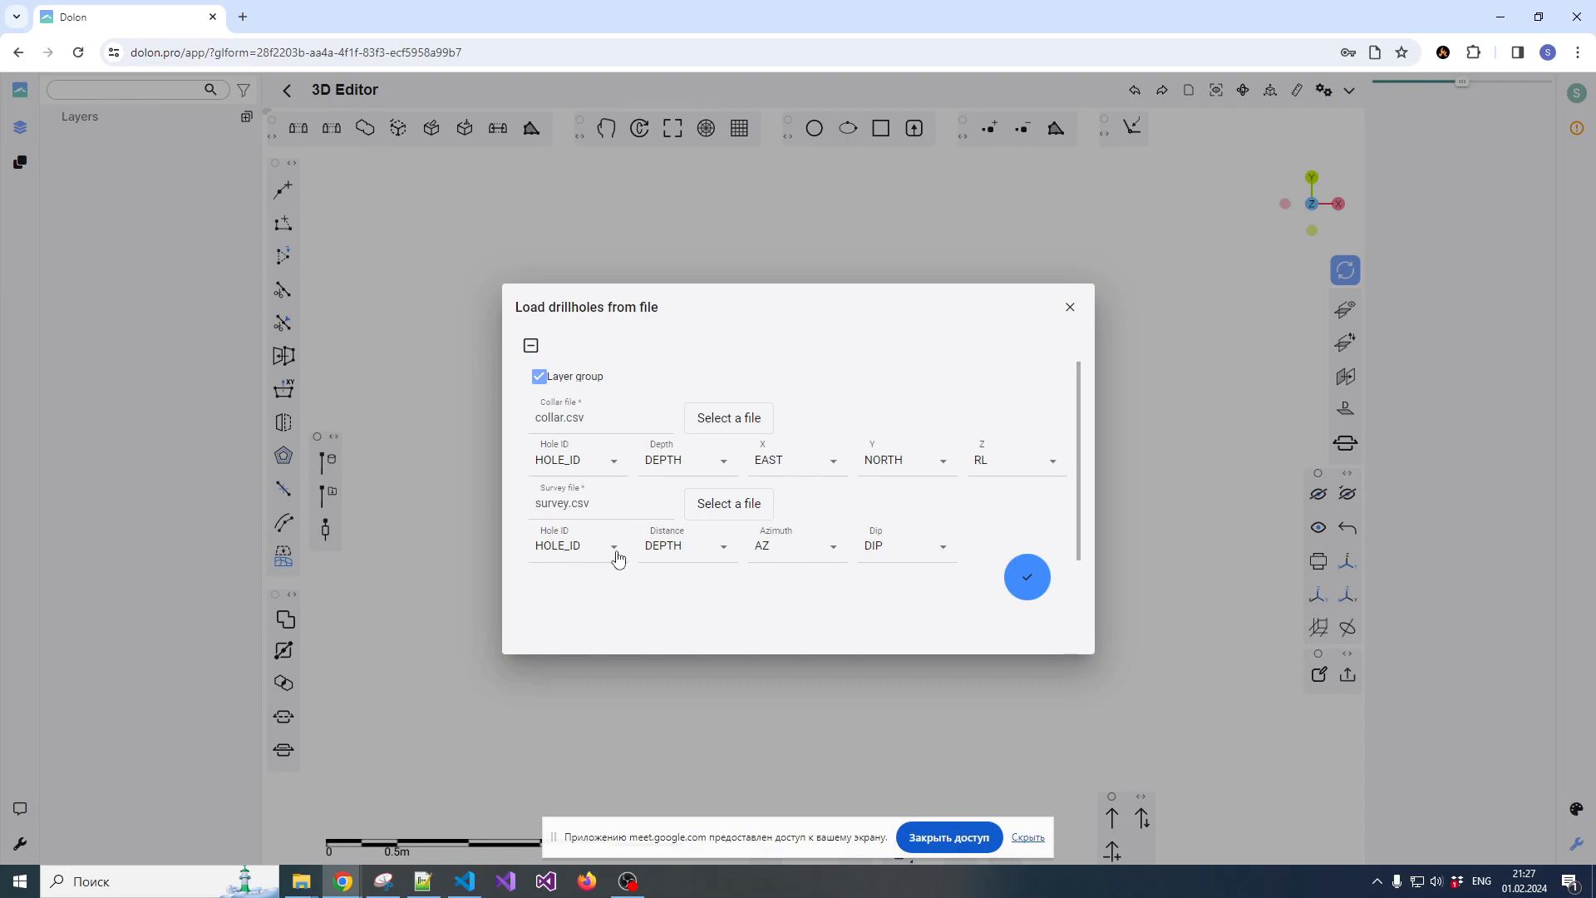
pyautogui.click(615, 554)
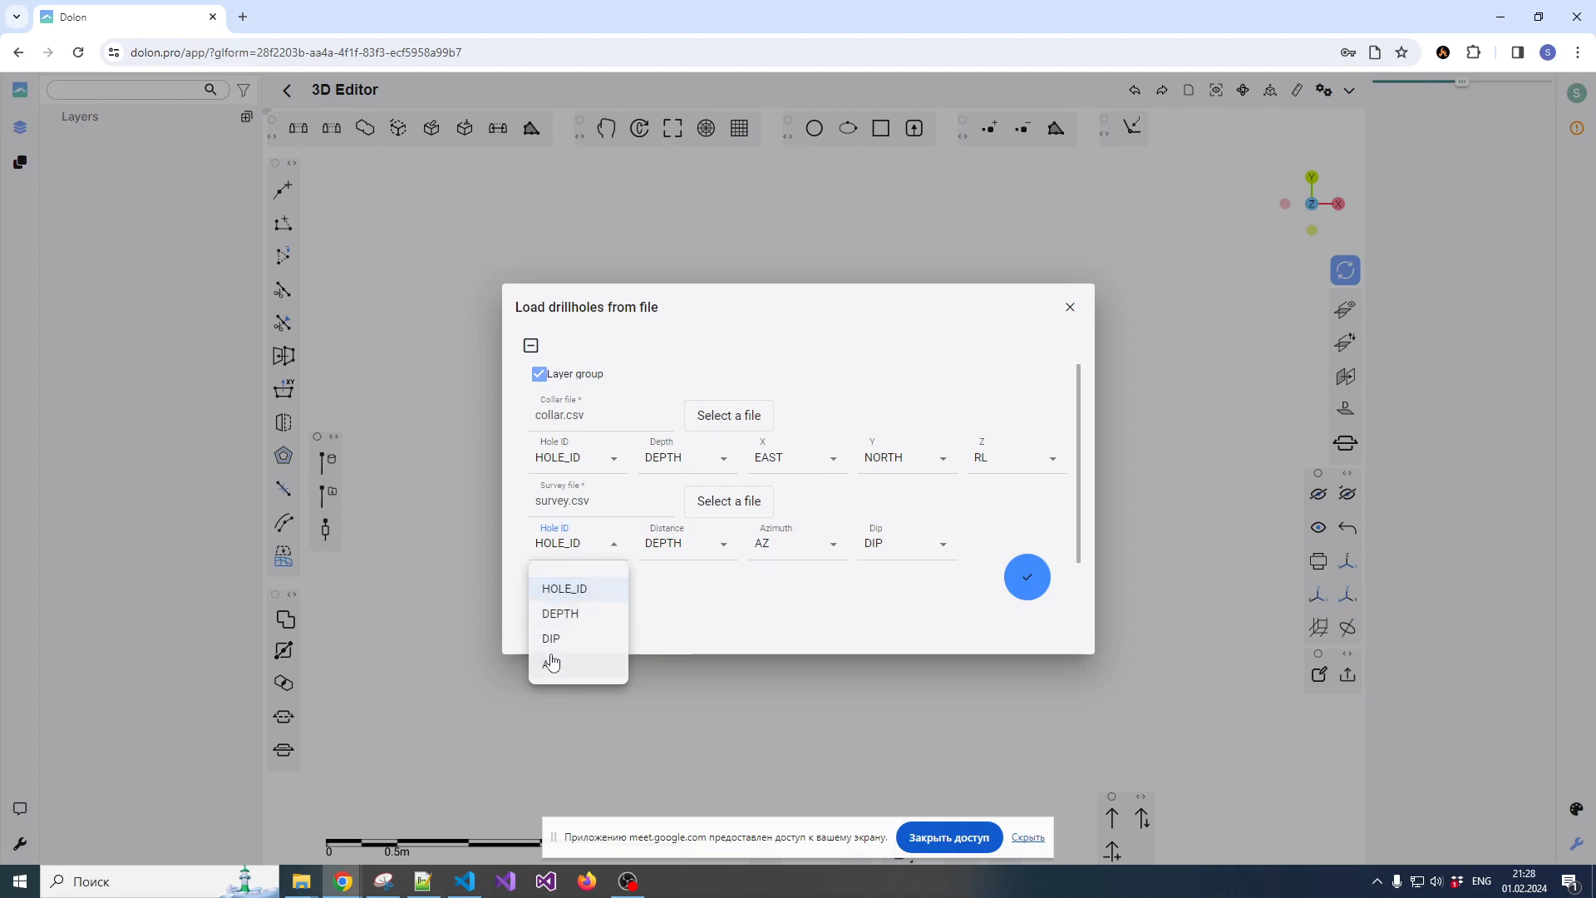
pyautogui.click(567, 592)
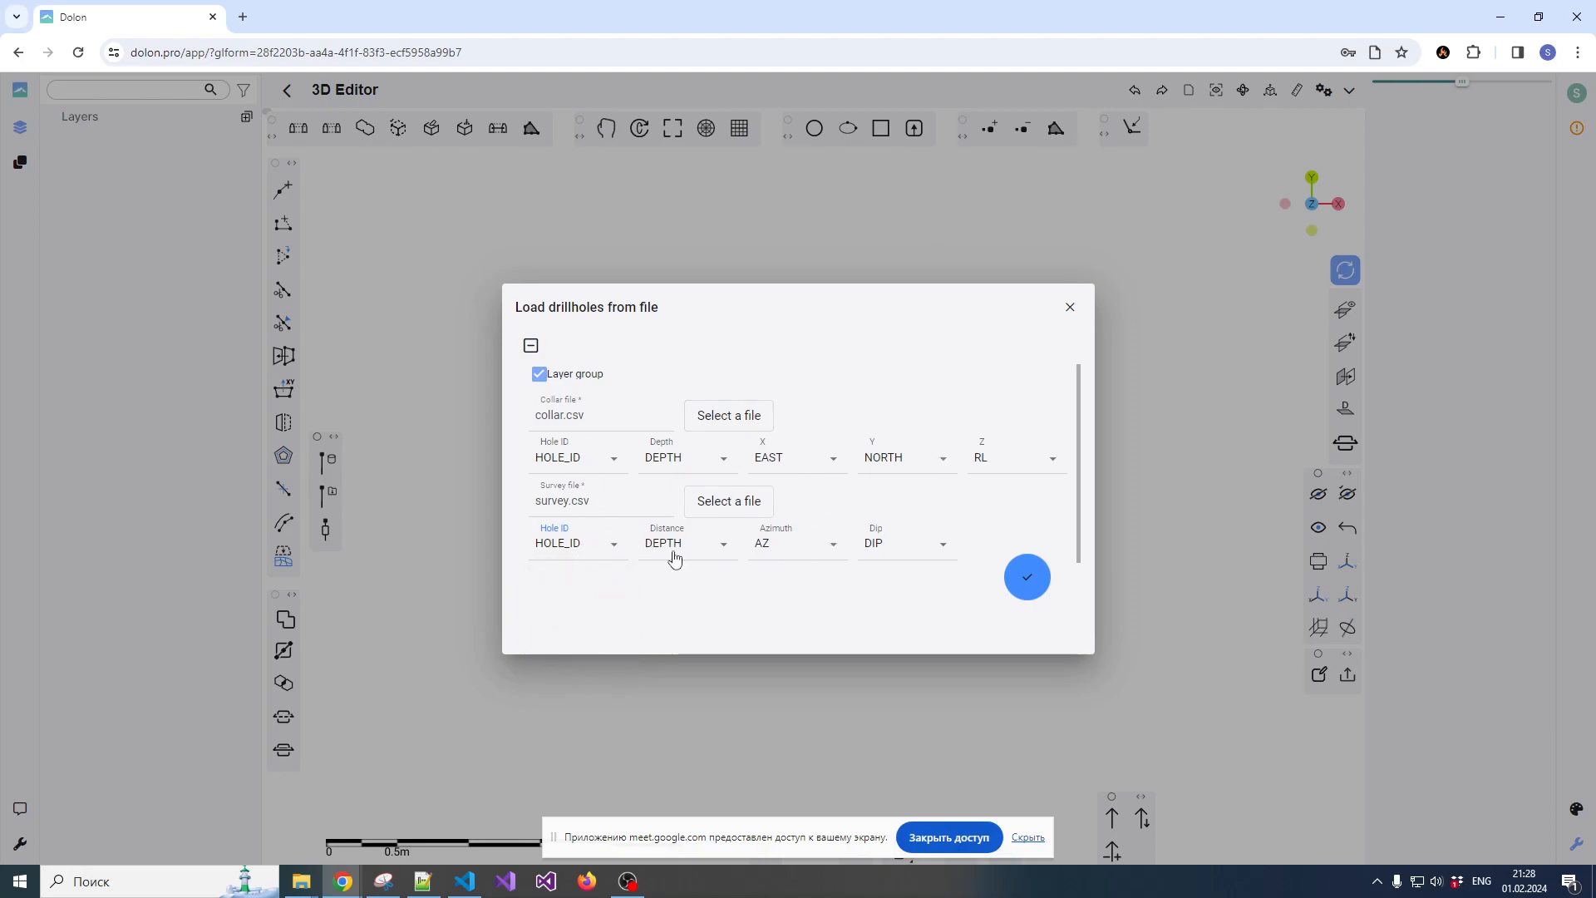
pyautogui.click(1029, 578)
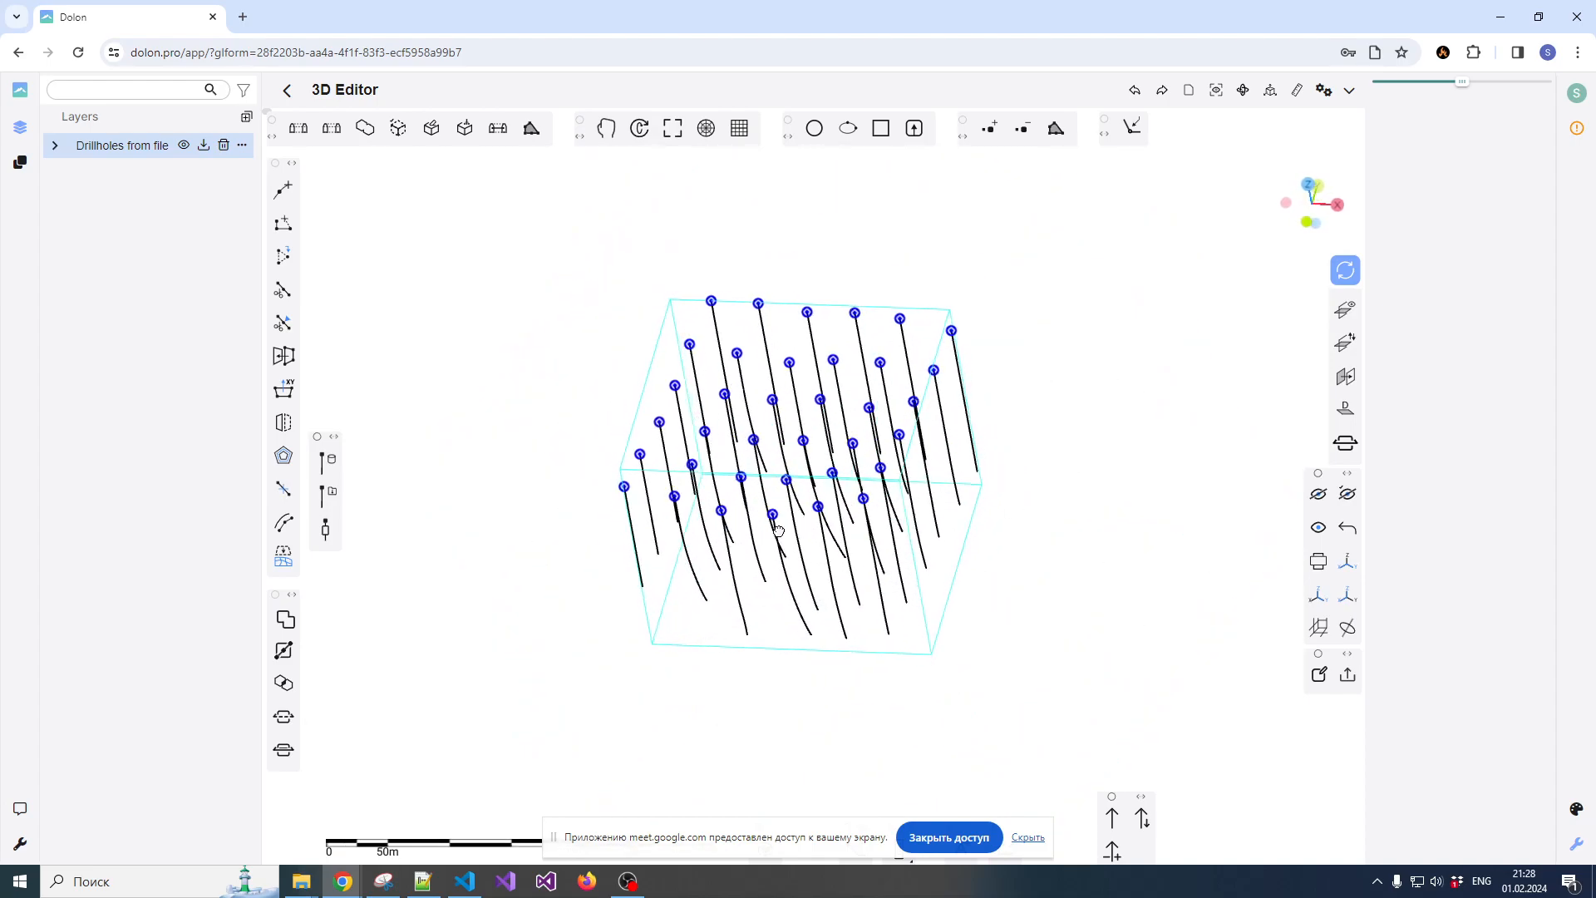
# Examine the collars and curved traces of the loaded drillholes from several angles and distances
pyautogui.moveTo(811, 551); pyautogui.dragTo(845, 489)
pyautogui.scroll(6, 810, 478)
pyautogui.scroll(-4, 810, 479)
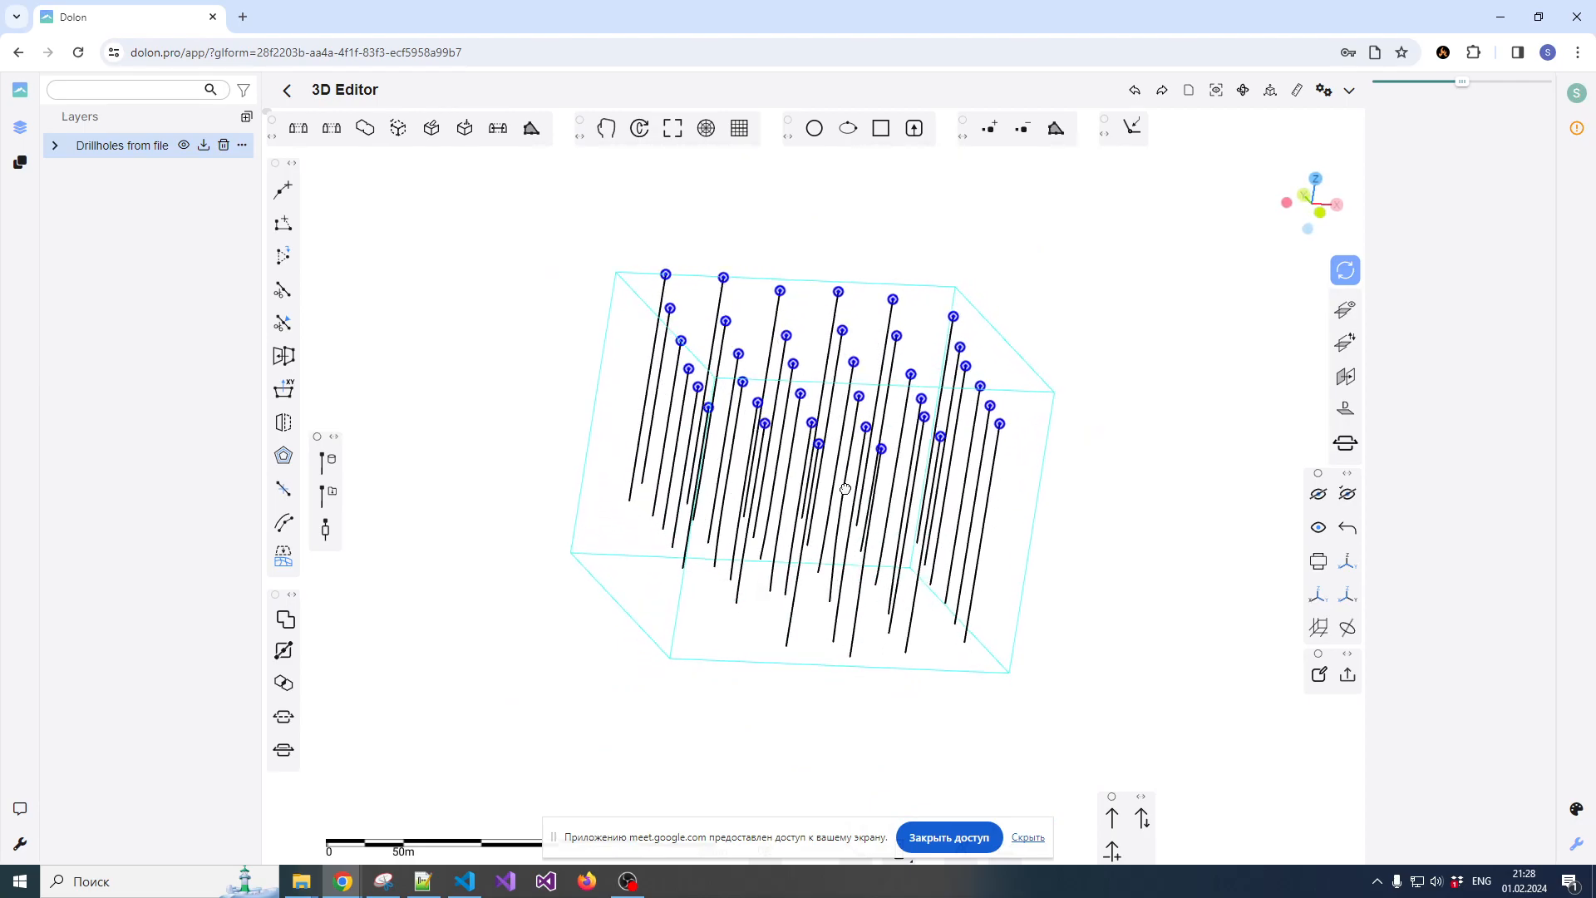
pyautogui.moveTo(832, 550); pyautogui.dragTo(647, 481)
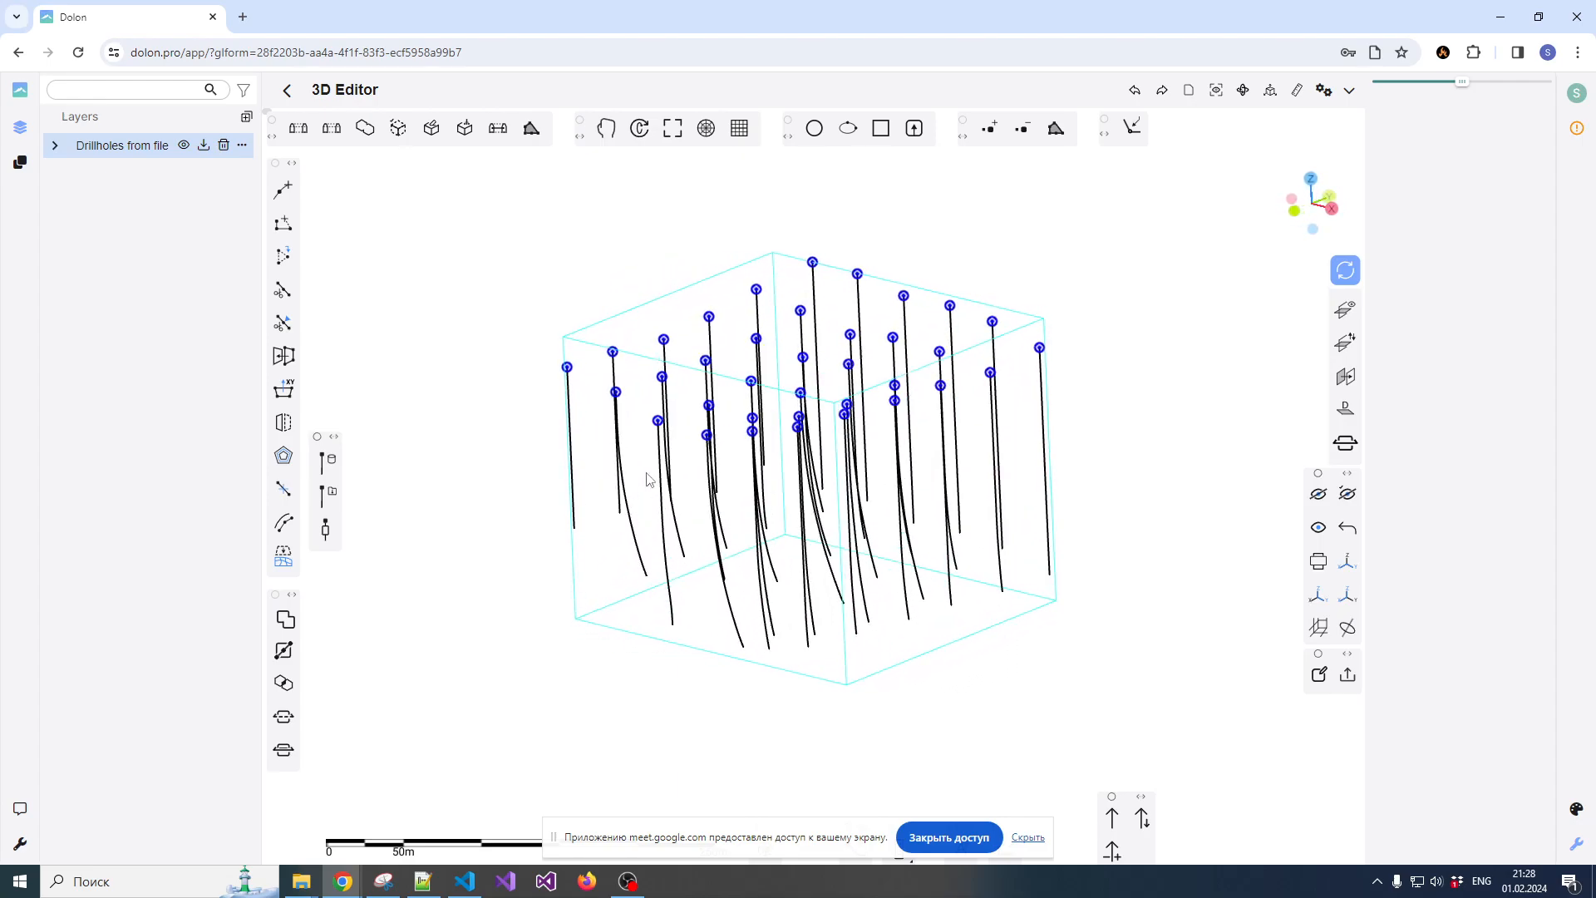
pyautogui.scroll(4, 669, 458)
pyautogui.scroll(-2, 713, 475)
pyautogui.moveTo(727, 474); pyautogui.dragTo(800, 480)
pyautogui.click(655, 472)
pyautogui.click(765, 374)
pyautogui.moveTo(770, 303); pyautogui.dragTo(797, 458)
pyautogui.click(816, 407)
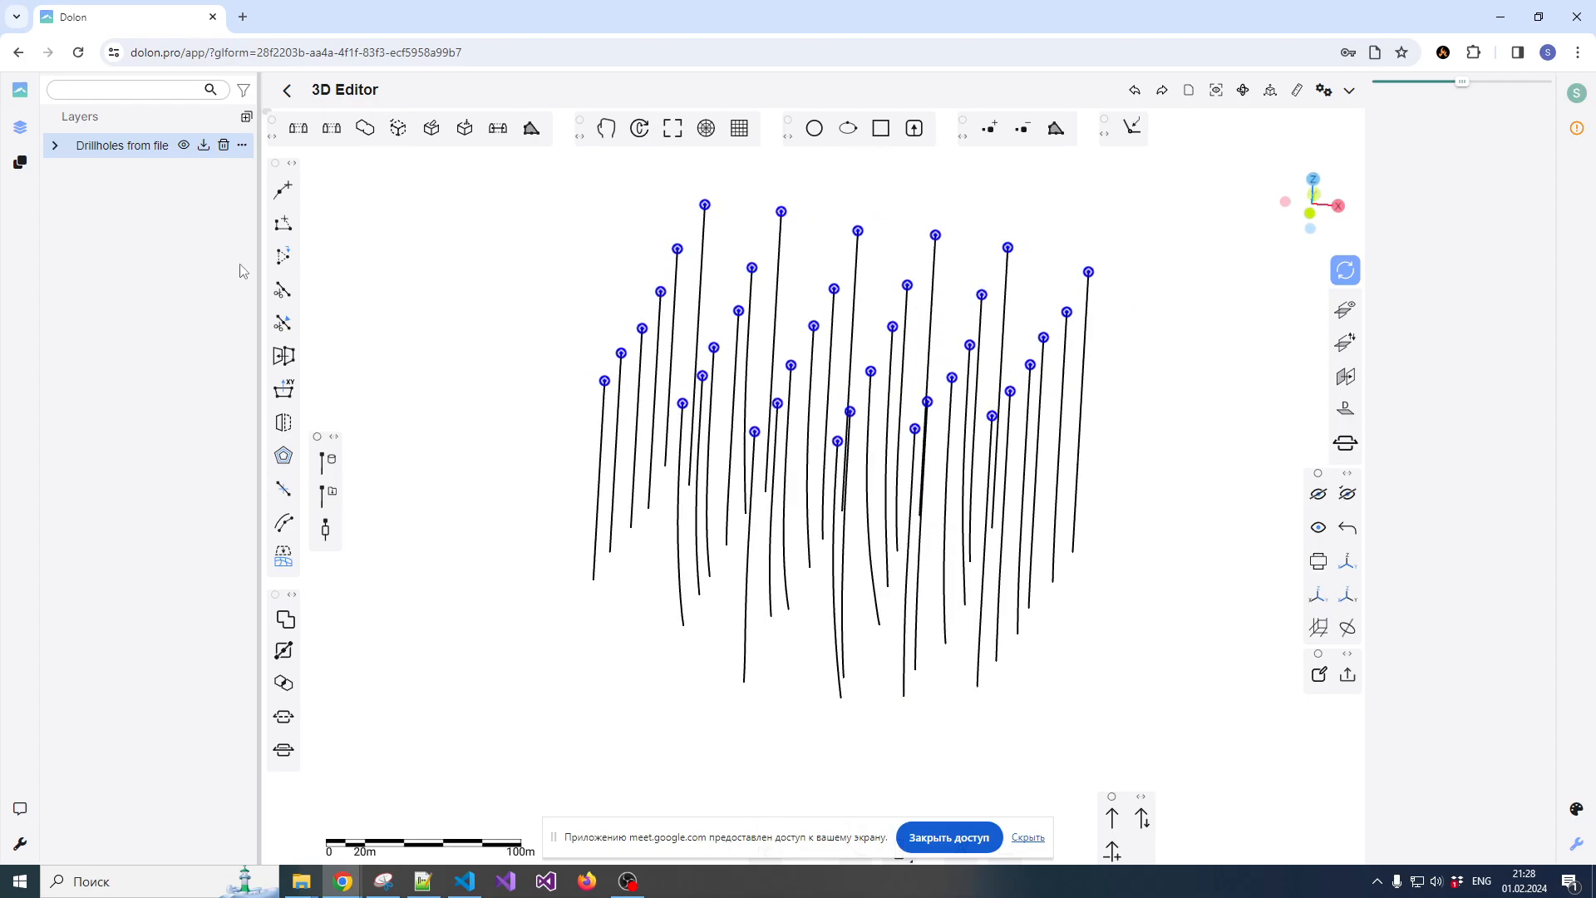
pyautogui.scroll(-2, 832, 432)
pyautogui.scroll(8, 833, 378)
pyautogui.scroll(-4, 835, 380)
pyautogui.moveTo(843, 412); pyautogui.dragTo(810, 351)
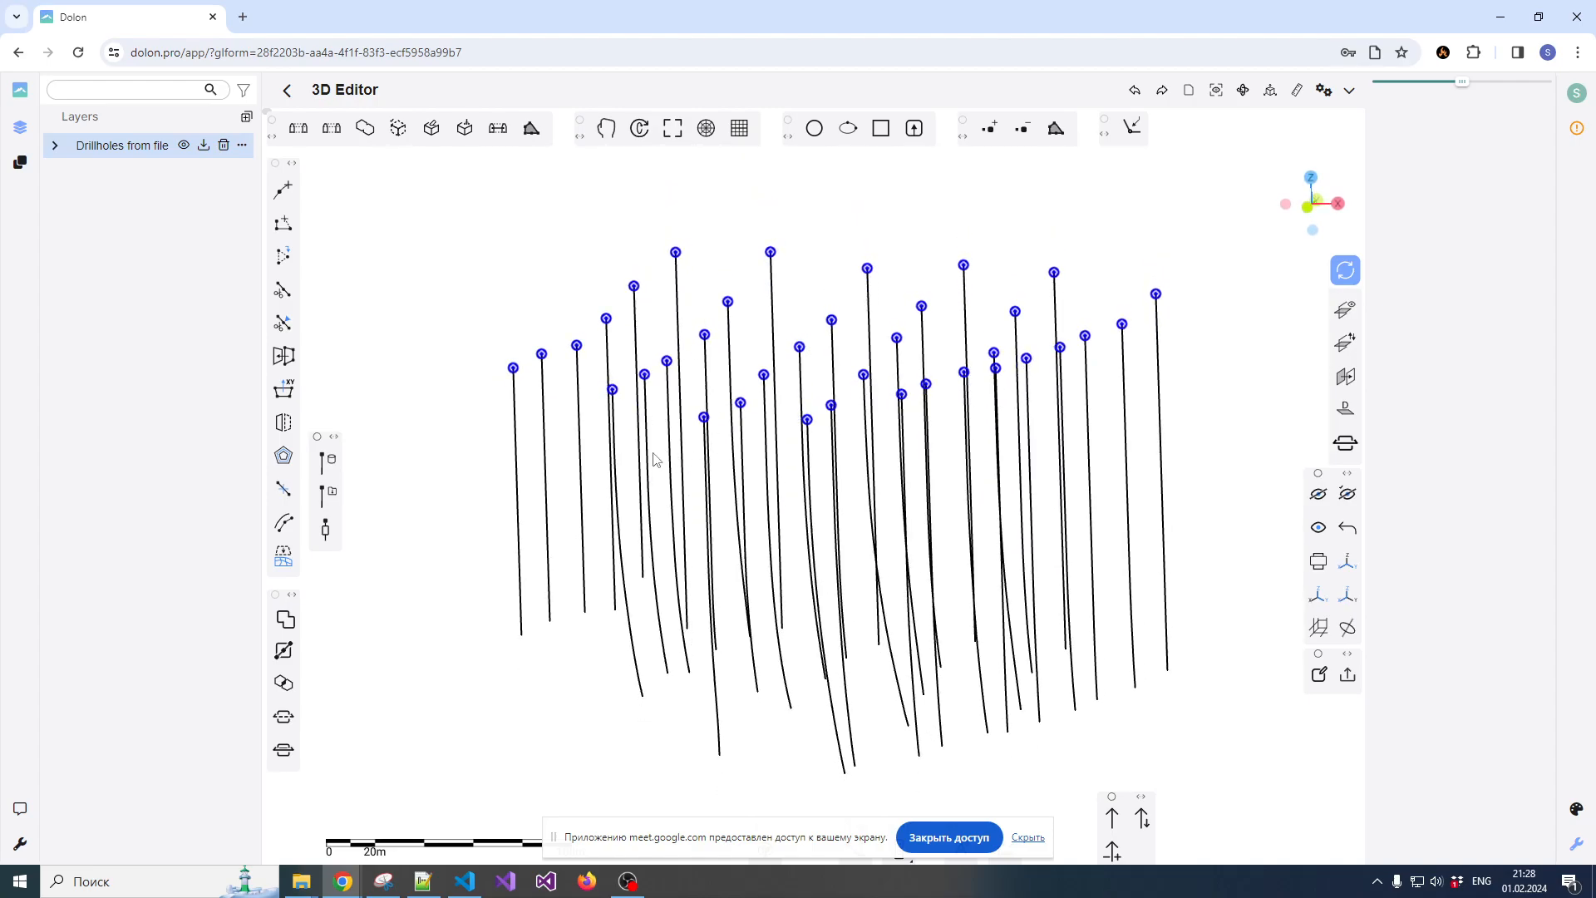
pyautogui.moveTo(733, 532)
pyautogui.mouseDown()
pyautogui.moveTo(805, 516)
pyautogui.moveTo(748, 516)
pyautogui.mouseUp()
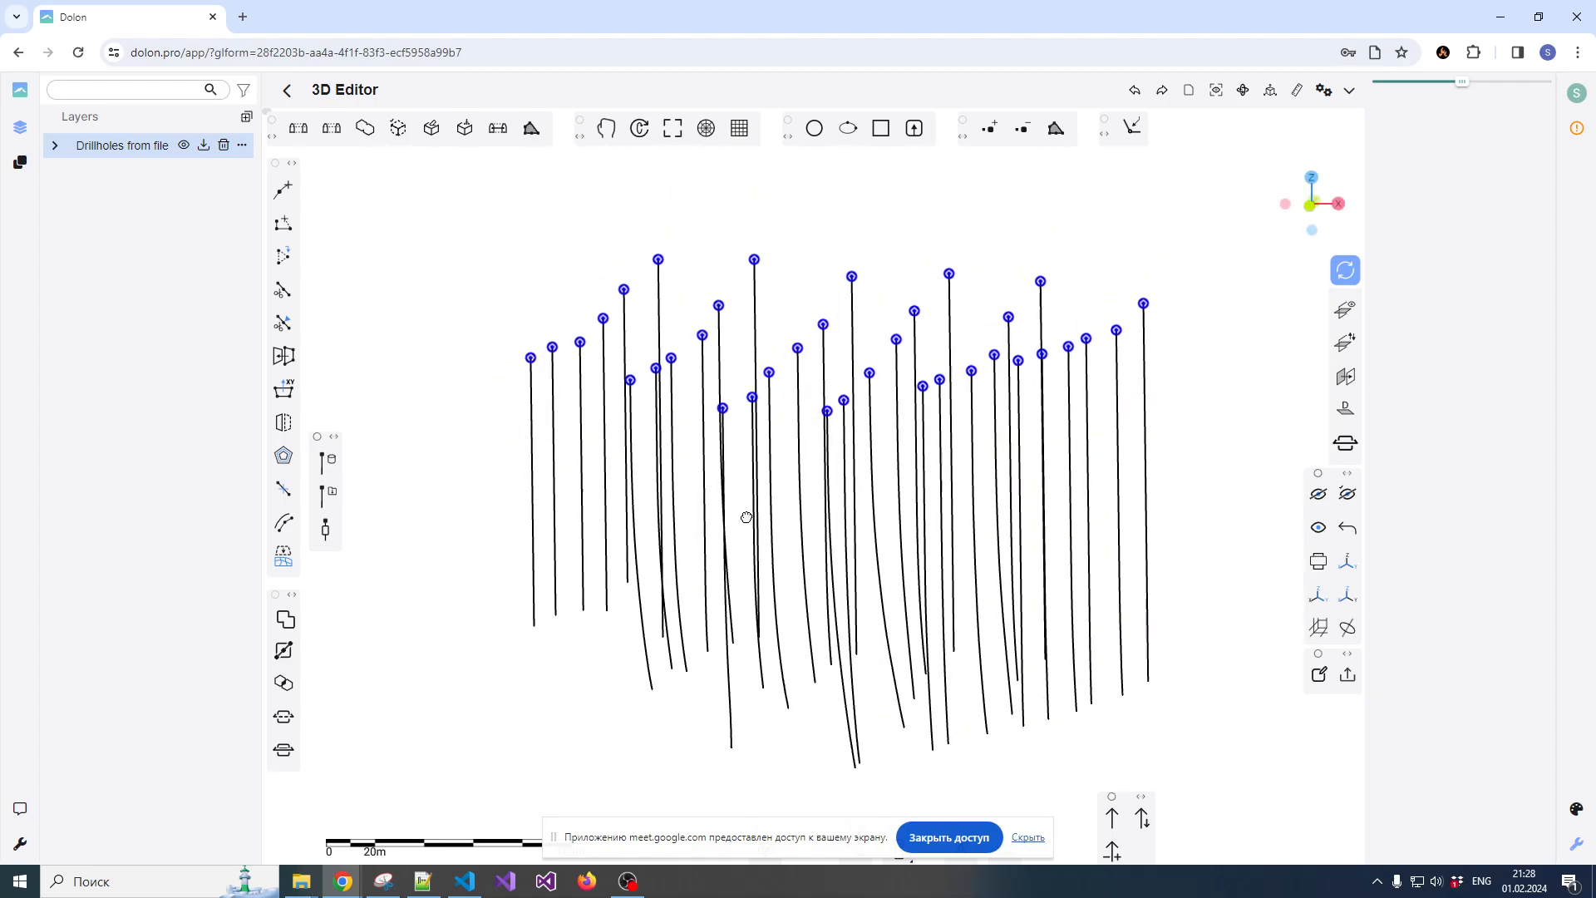
# Expand the Drillholes from file group, select its Drillholes layer and pick drillhole C-1 to view the layer's parameters and the hole's properties
pyautogui.click(71, 156)
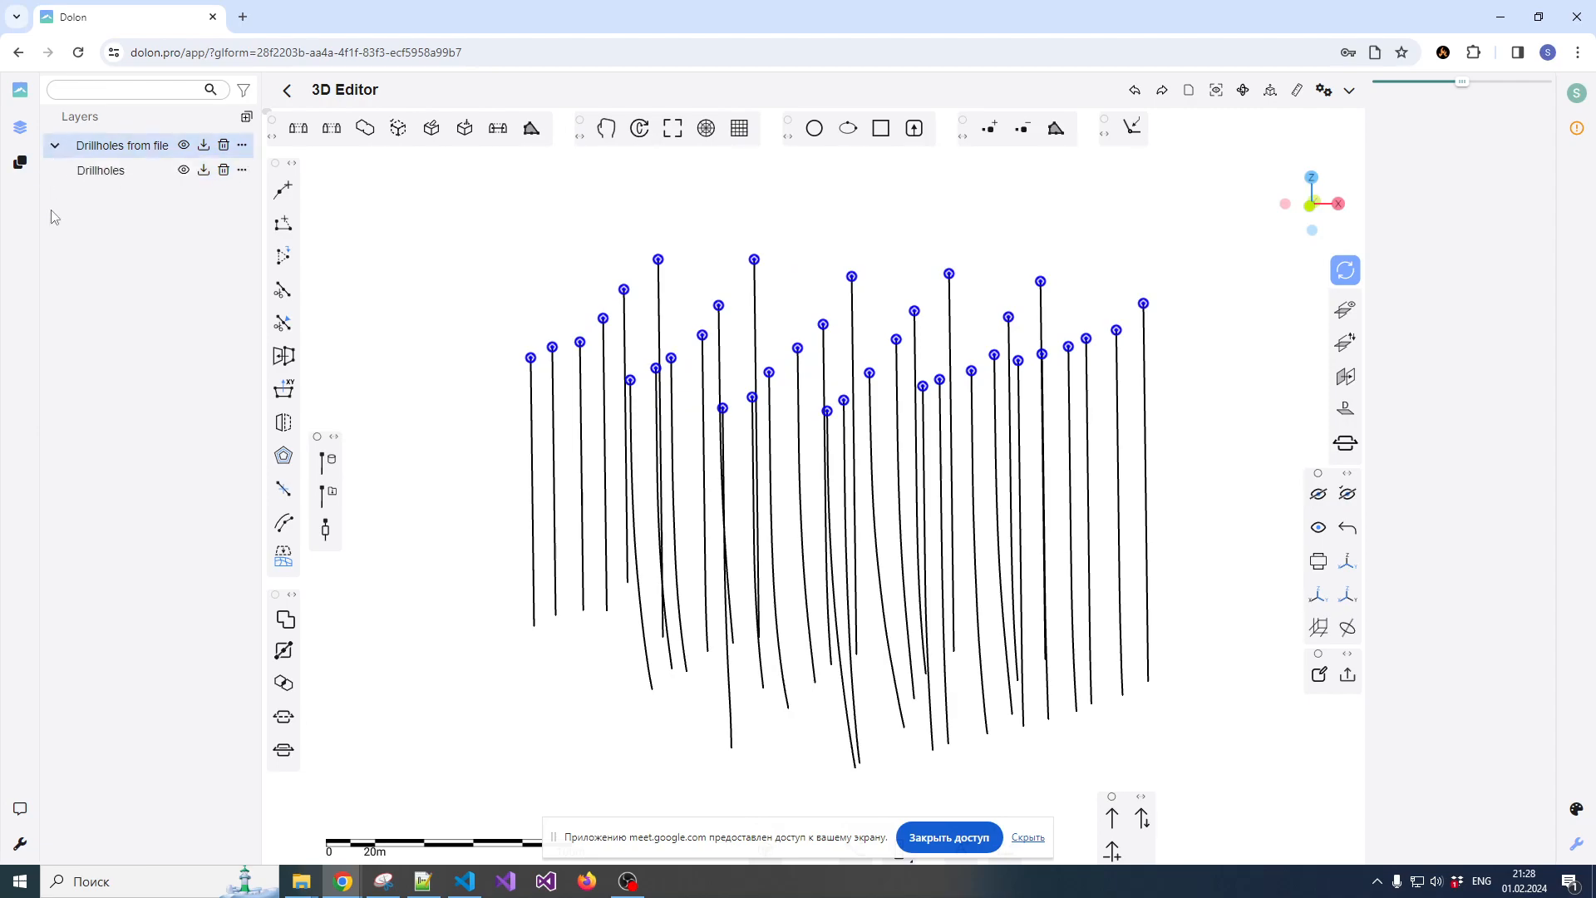
pyautogui.click(124, 177)
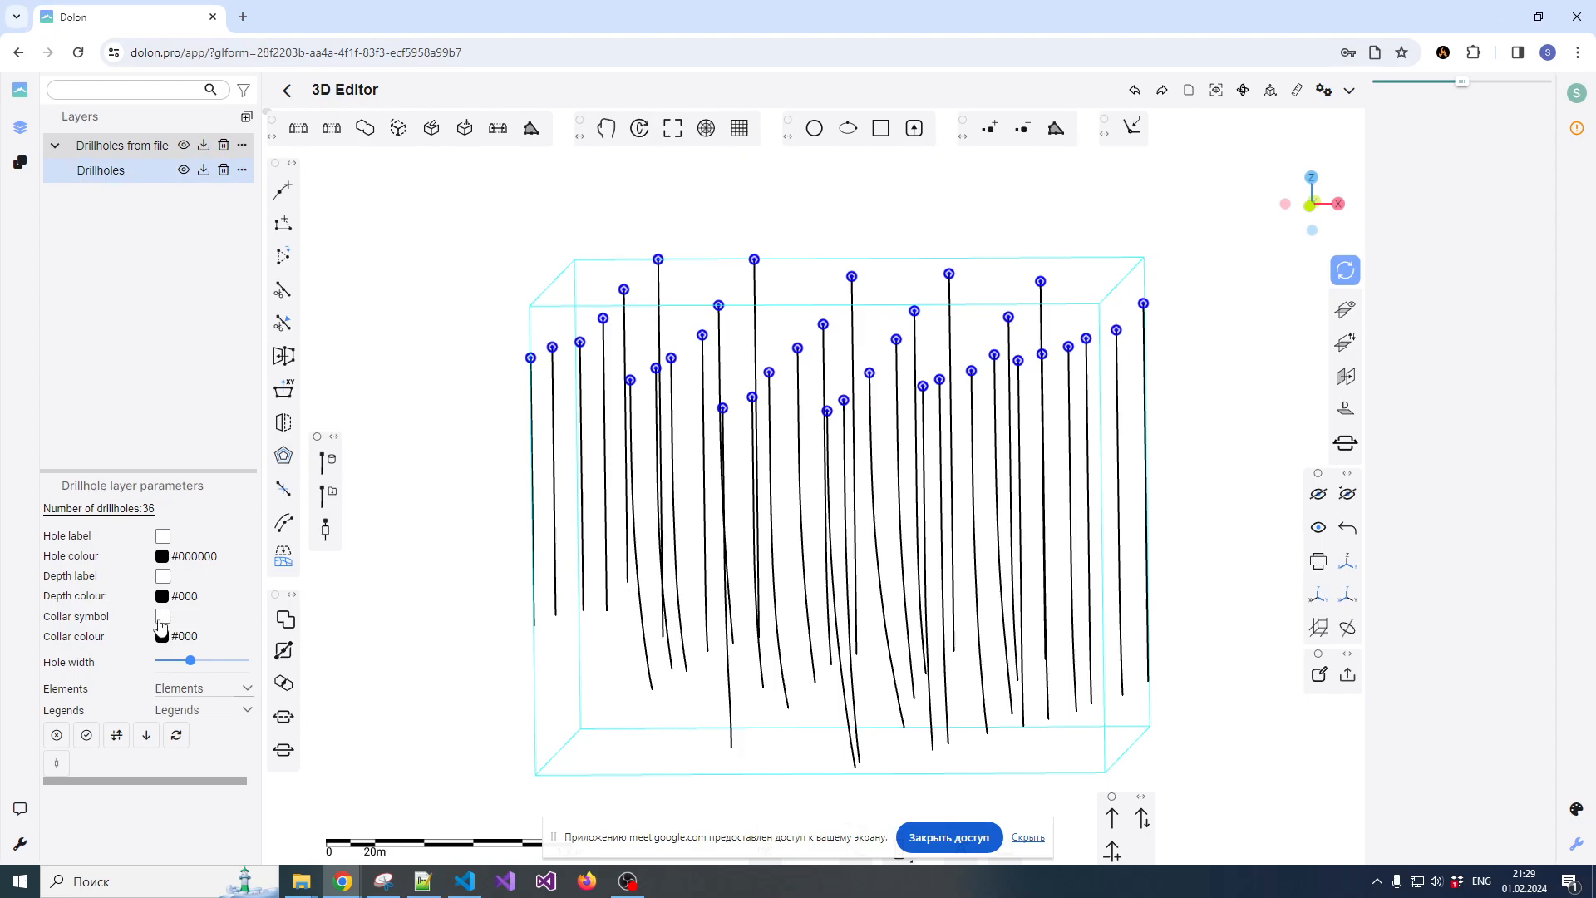
pyautogui.click(535, 488)
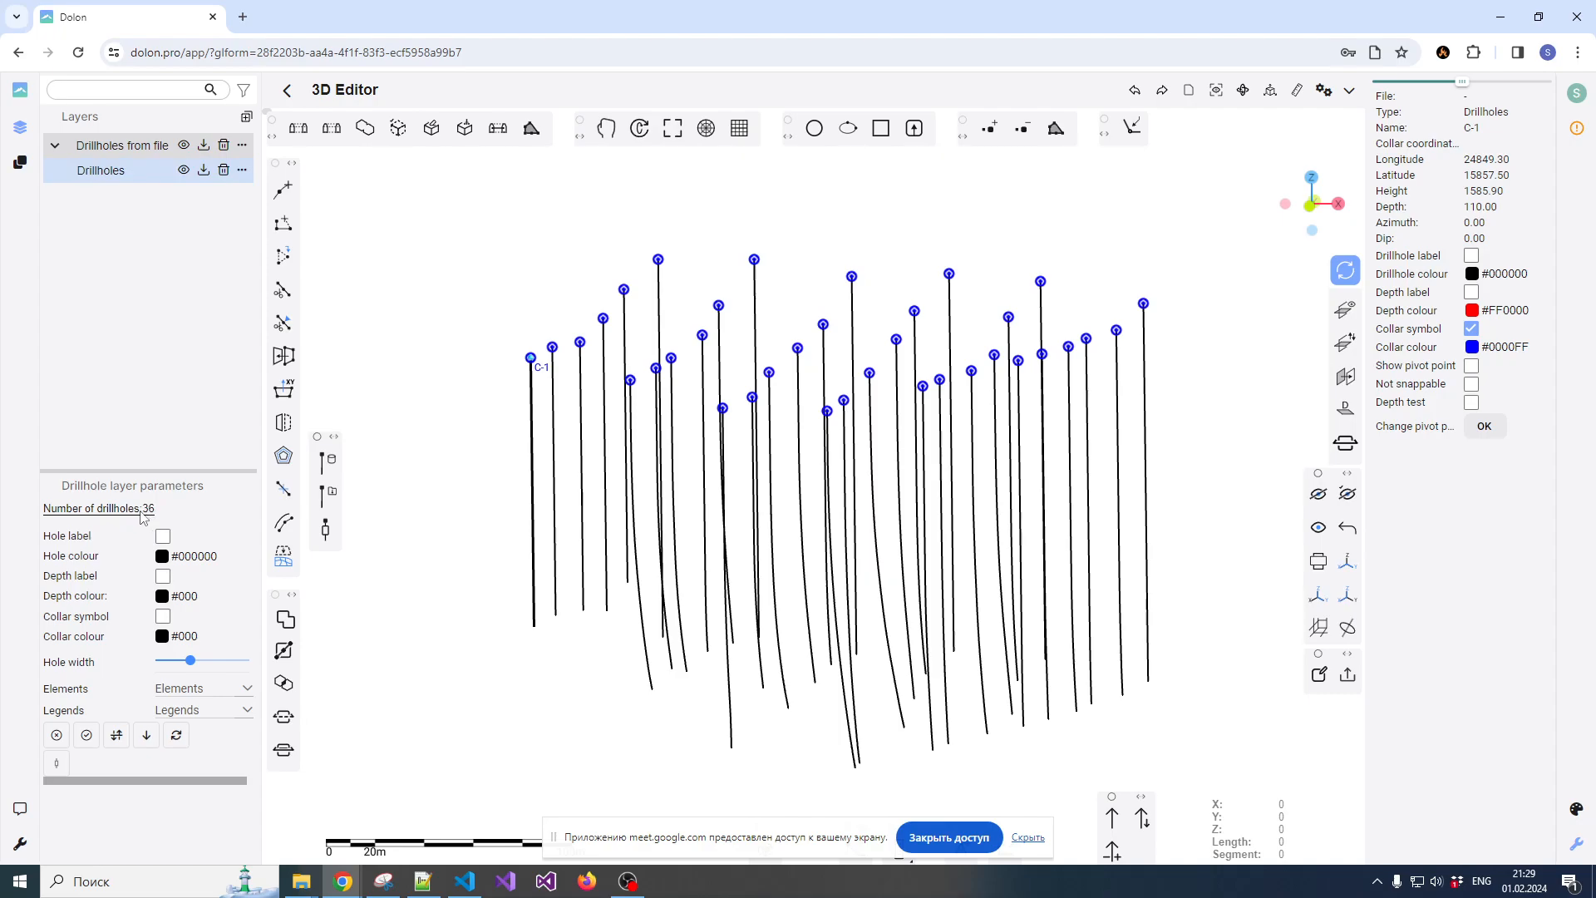
pyautogui.scroll(-1, 808, 421)
pyautogui.scroll(1, 795, 423)
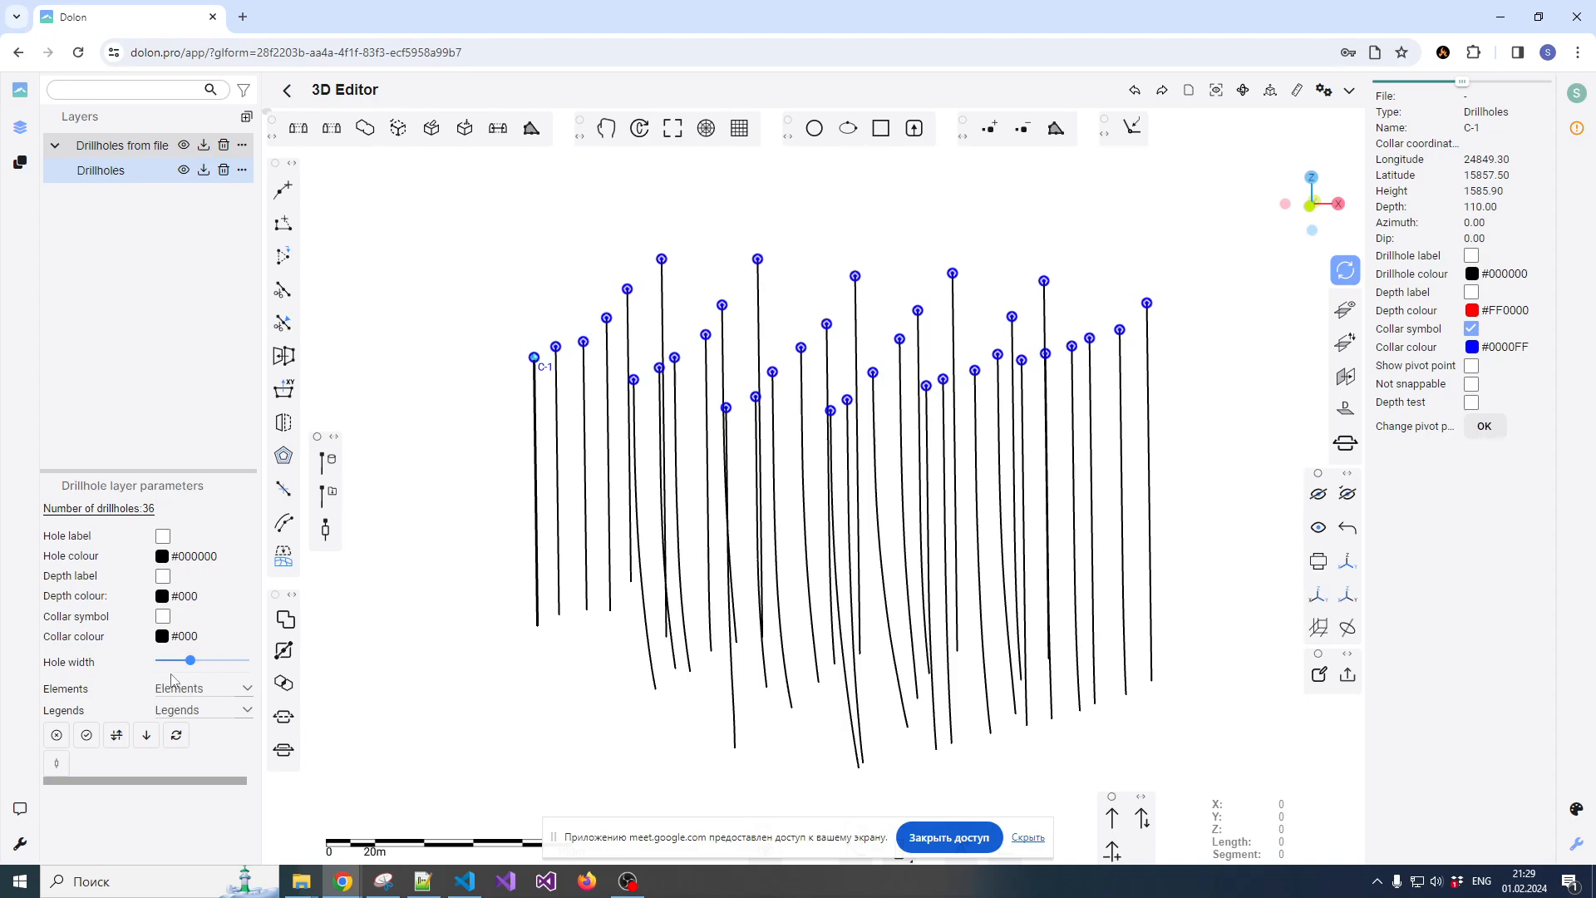
# Reduce the hole width of the Drillholes layer to its minimum
pyautogui.moveTo(196, 668); pyautogui.dragTo(156, 668)
pyautogui.moveTo(527, 533); pyautogui.dragTo(581, 547)
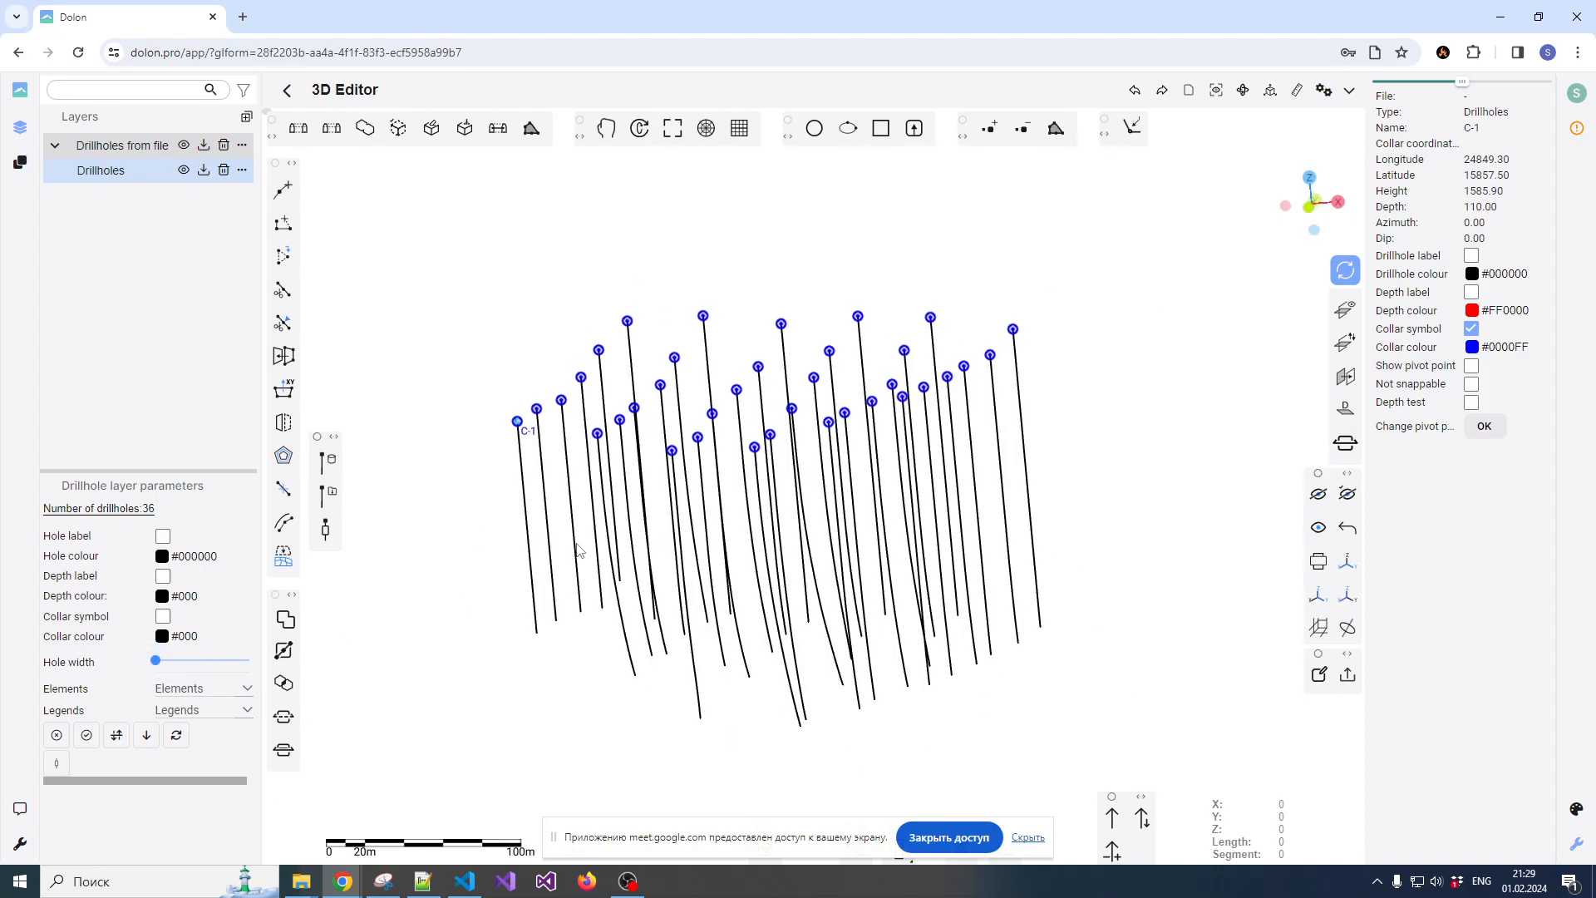
# Load the Grade intervals from assay.csv into the Drillholes layer, with Hole_ID, From and To as the HoleID, From and To columns
pyautogui.click(147, 737)
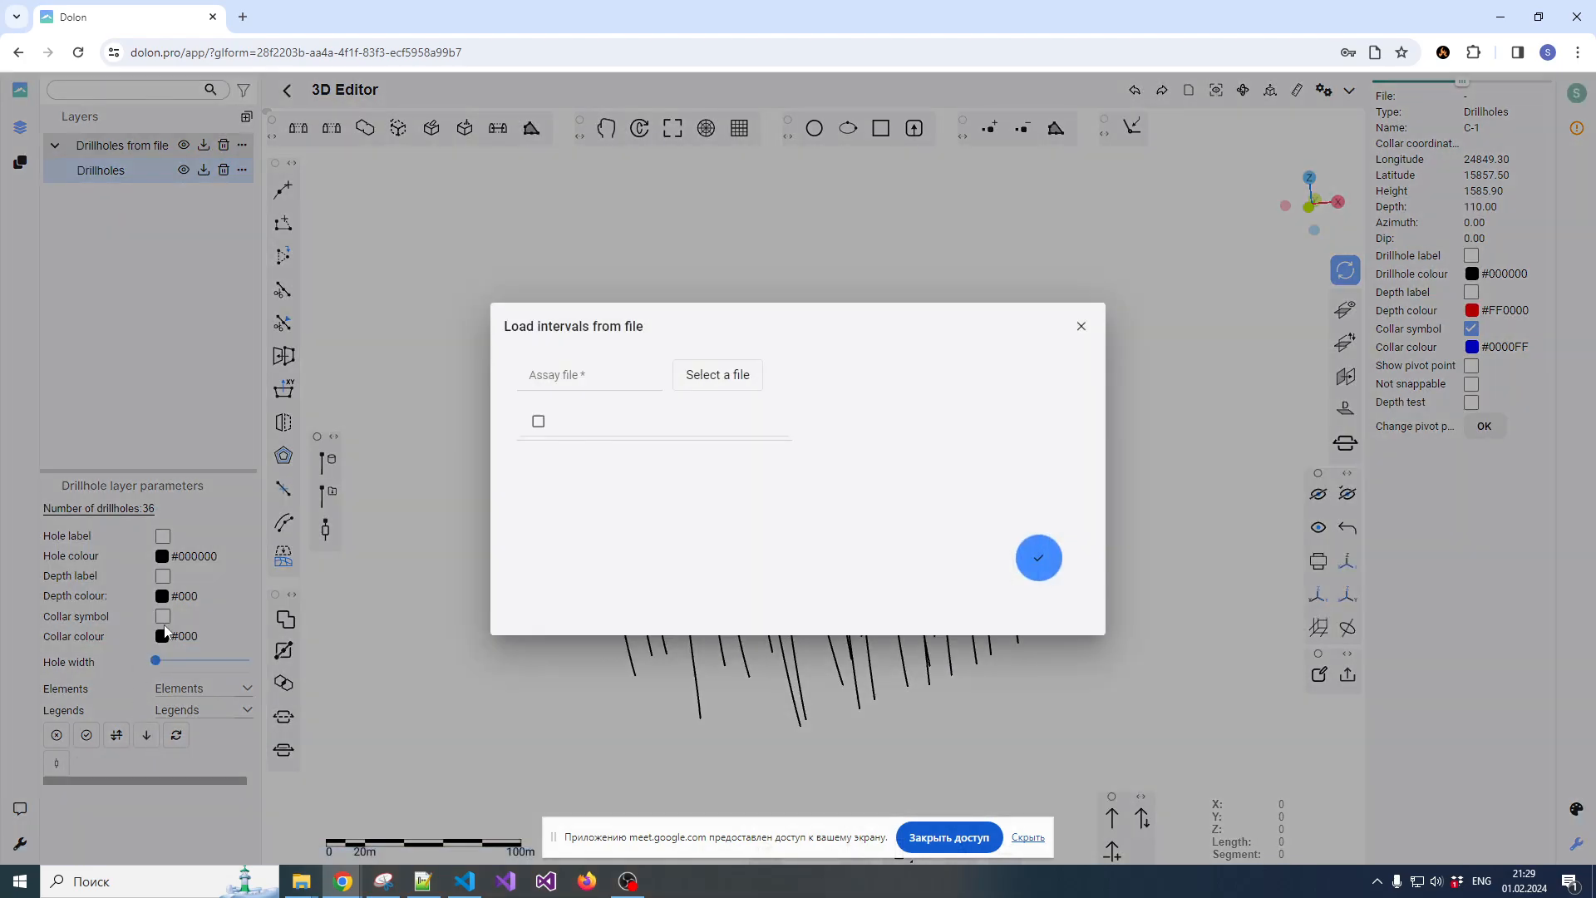
pyautogui.click(705, 379)
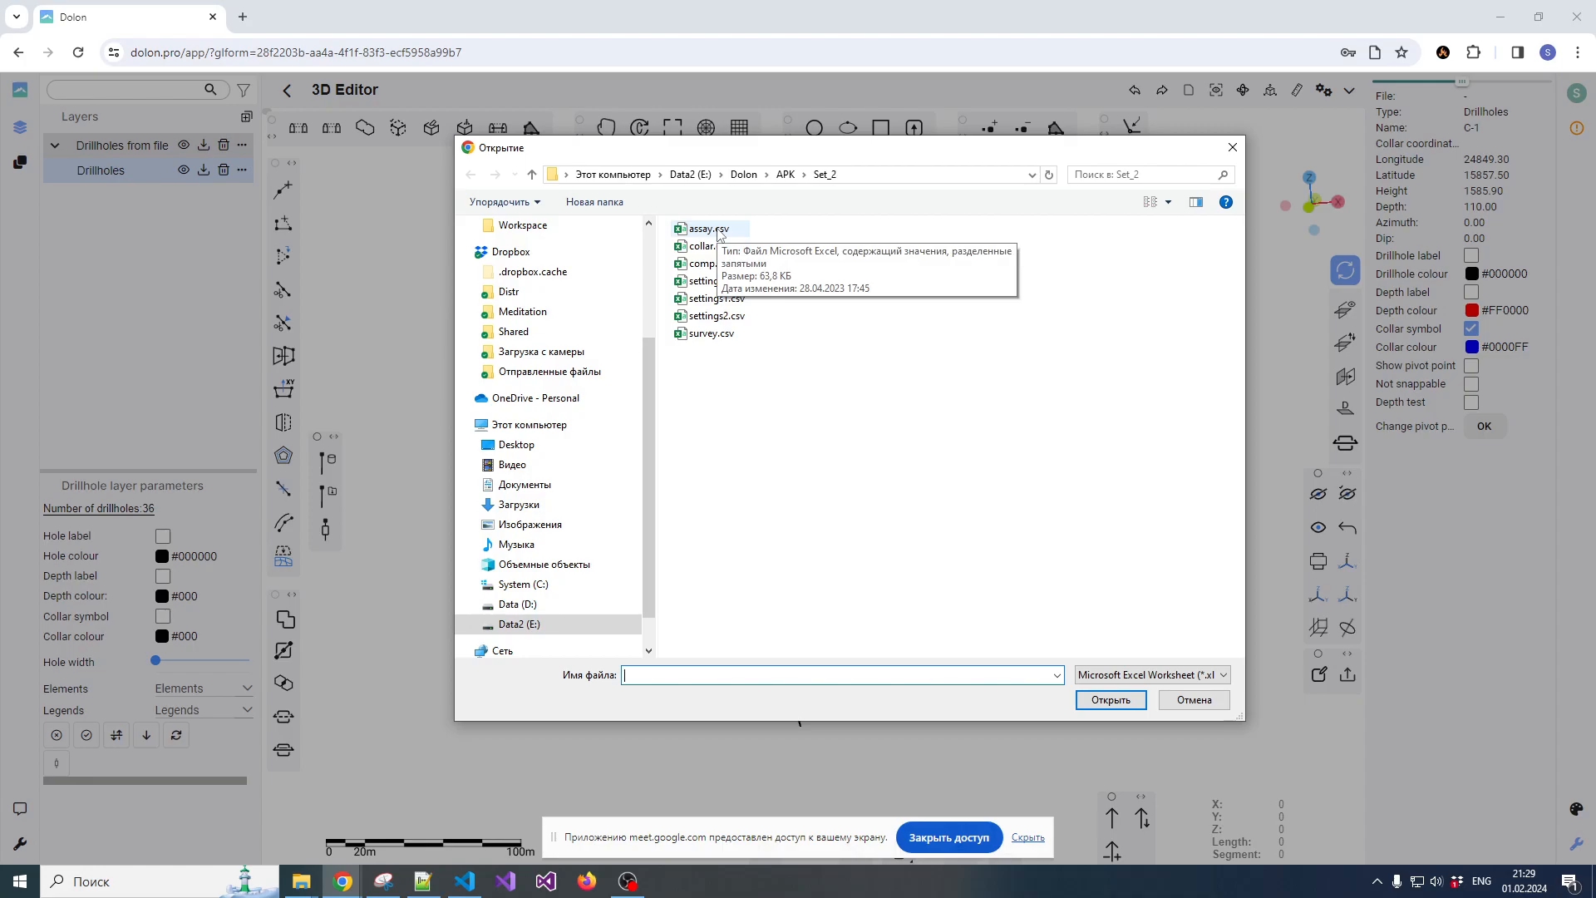
pyautogui.doubleClick(710, 229)
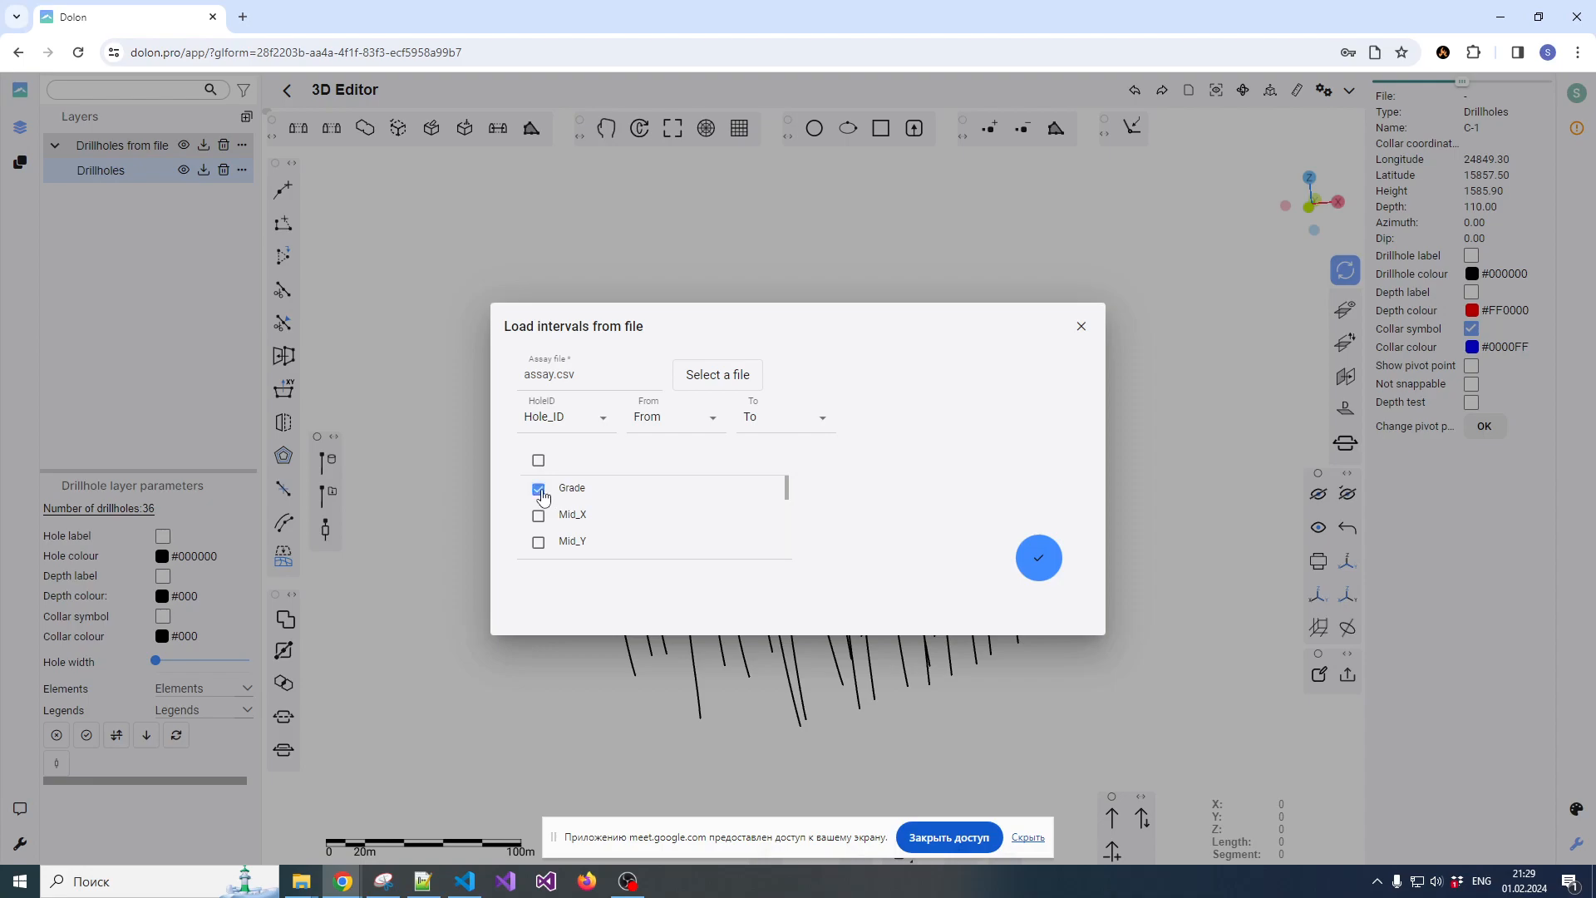
pyautogui.click(593, 426)
pyautogui.click(670, 426)
pyautogui.click(1038, 562)
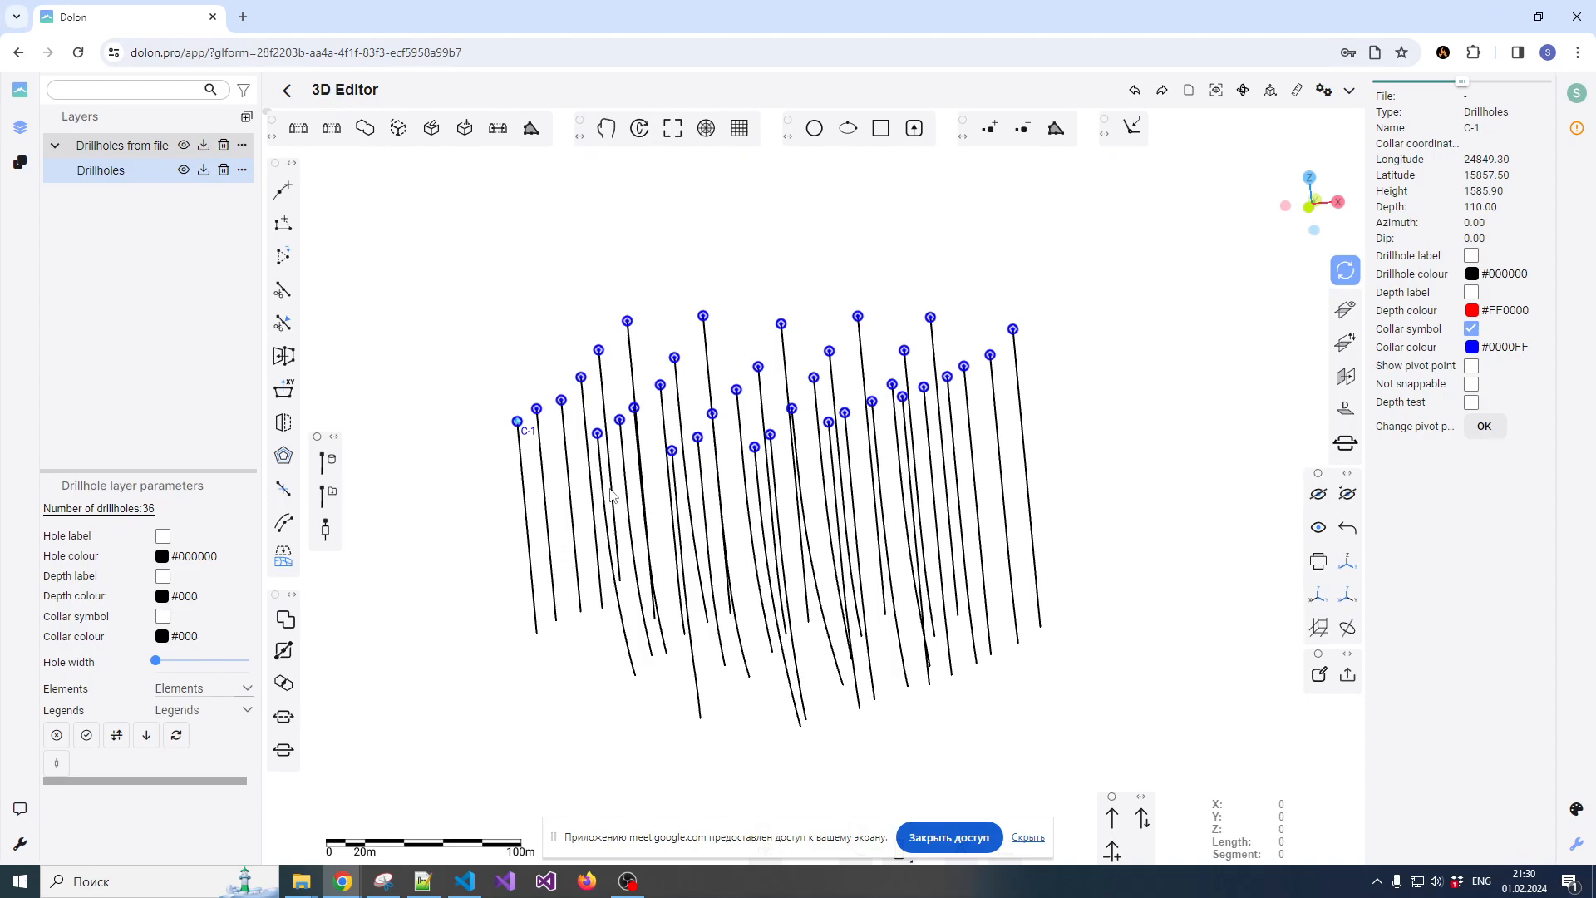
# Set the Drillholes layer's element to Grade and its legend to Test_1
pyautogui.scroll(2, 612, 498)
pyautogui.moveTo(597, 533); pyautogui.dragTo(627, 366)
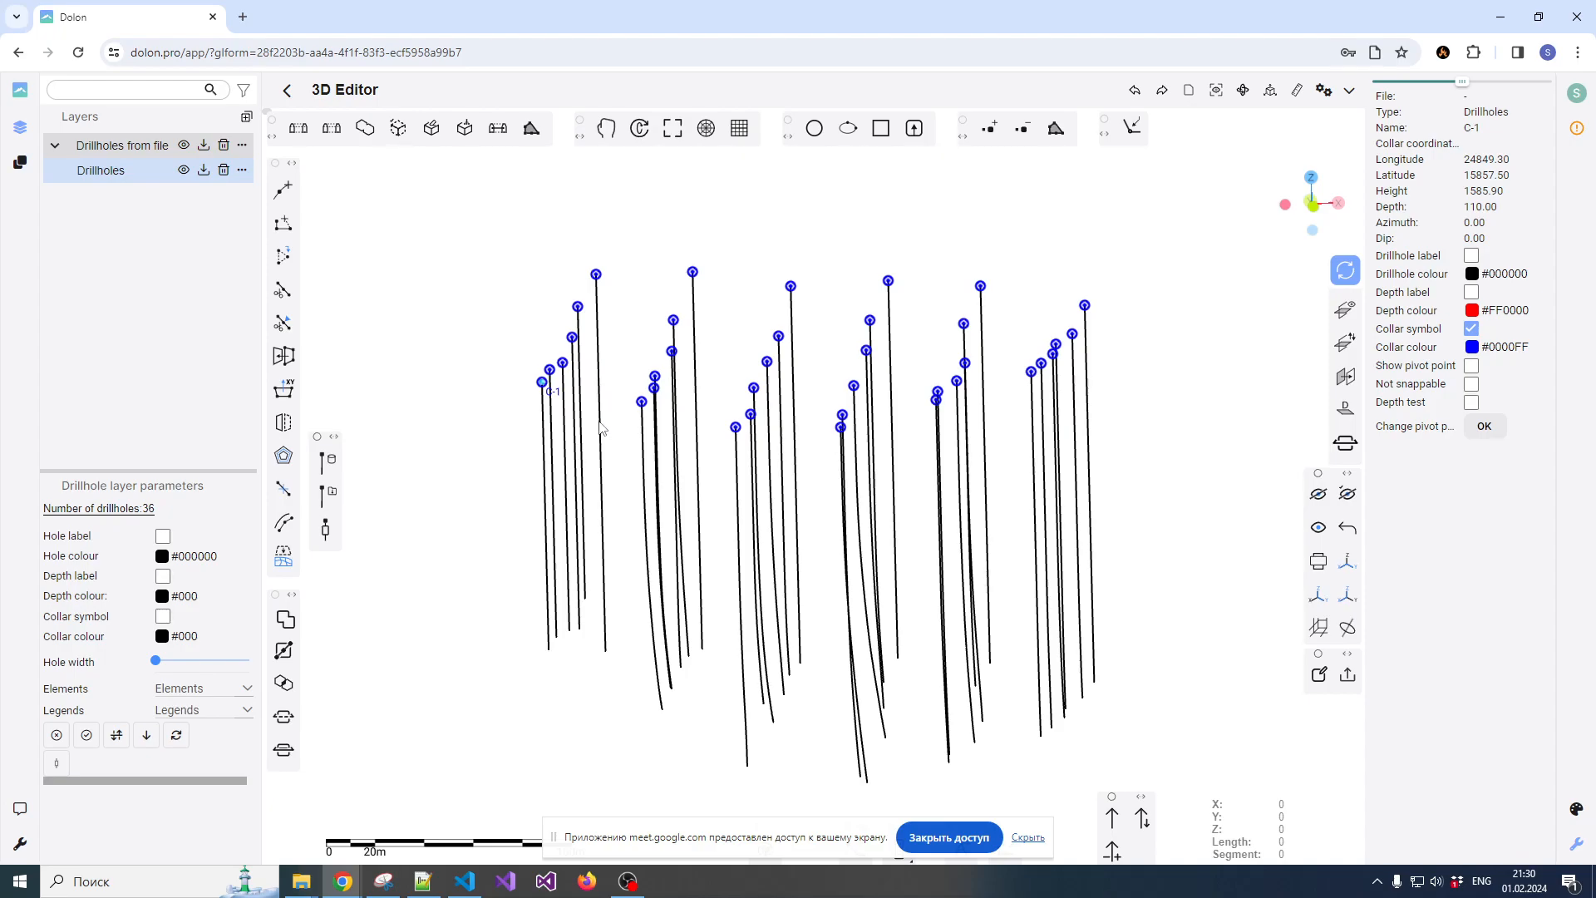
pyautogui.click(182, 691)
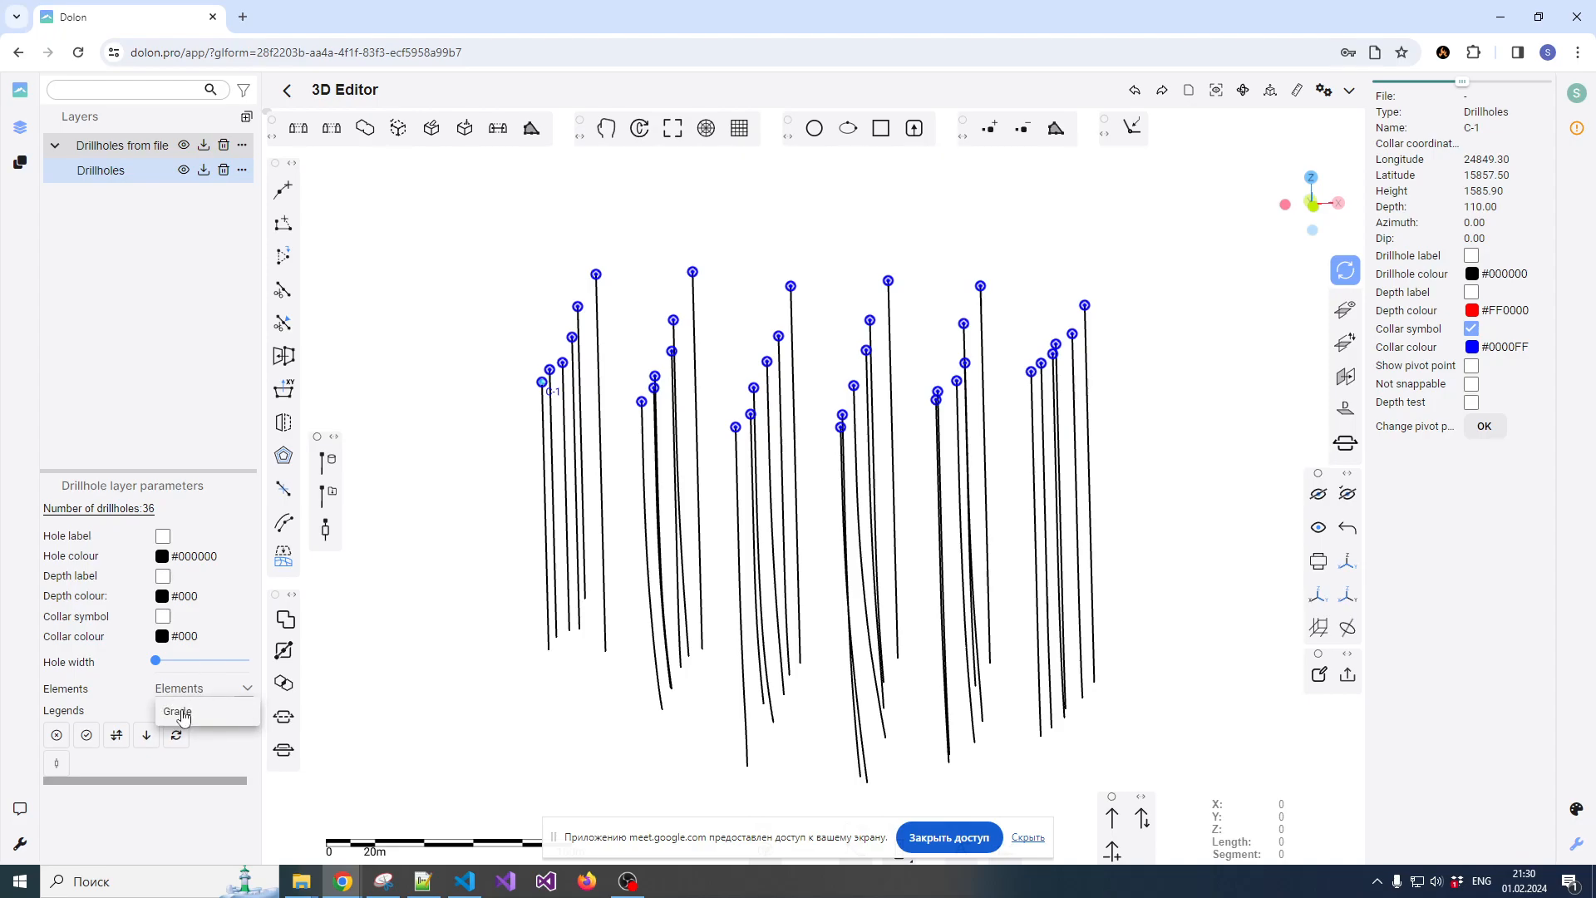
pyautogui.click(184, 714)
pyautogui.click(190, 707)
pyautogui.click(184, 716)
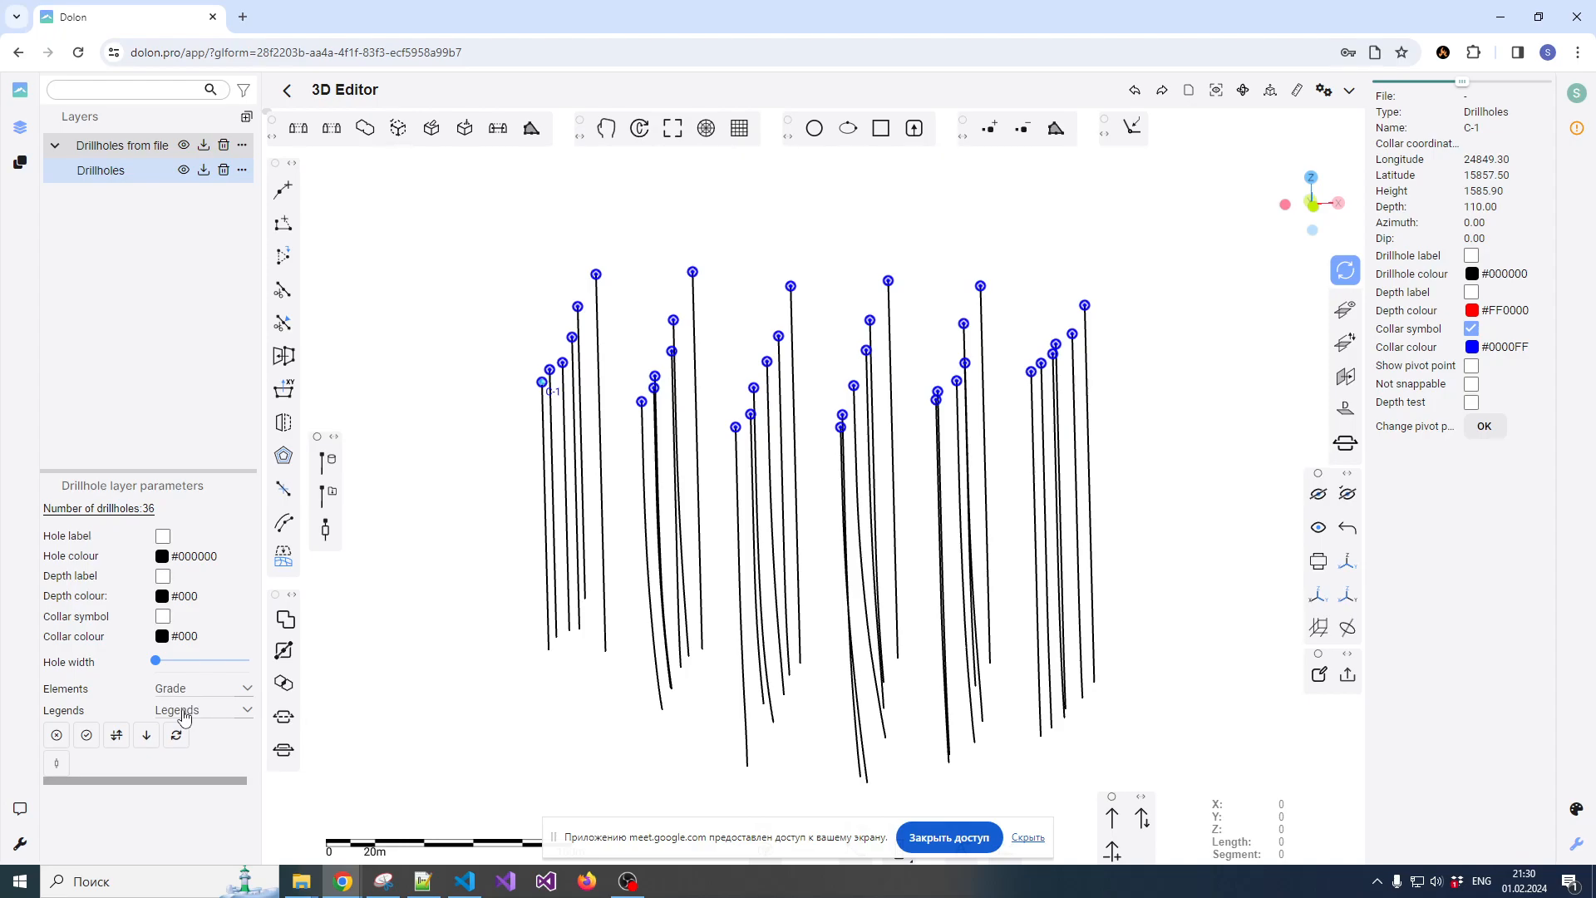
pyautogui.click(184, 716)
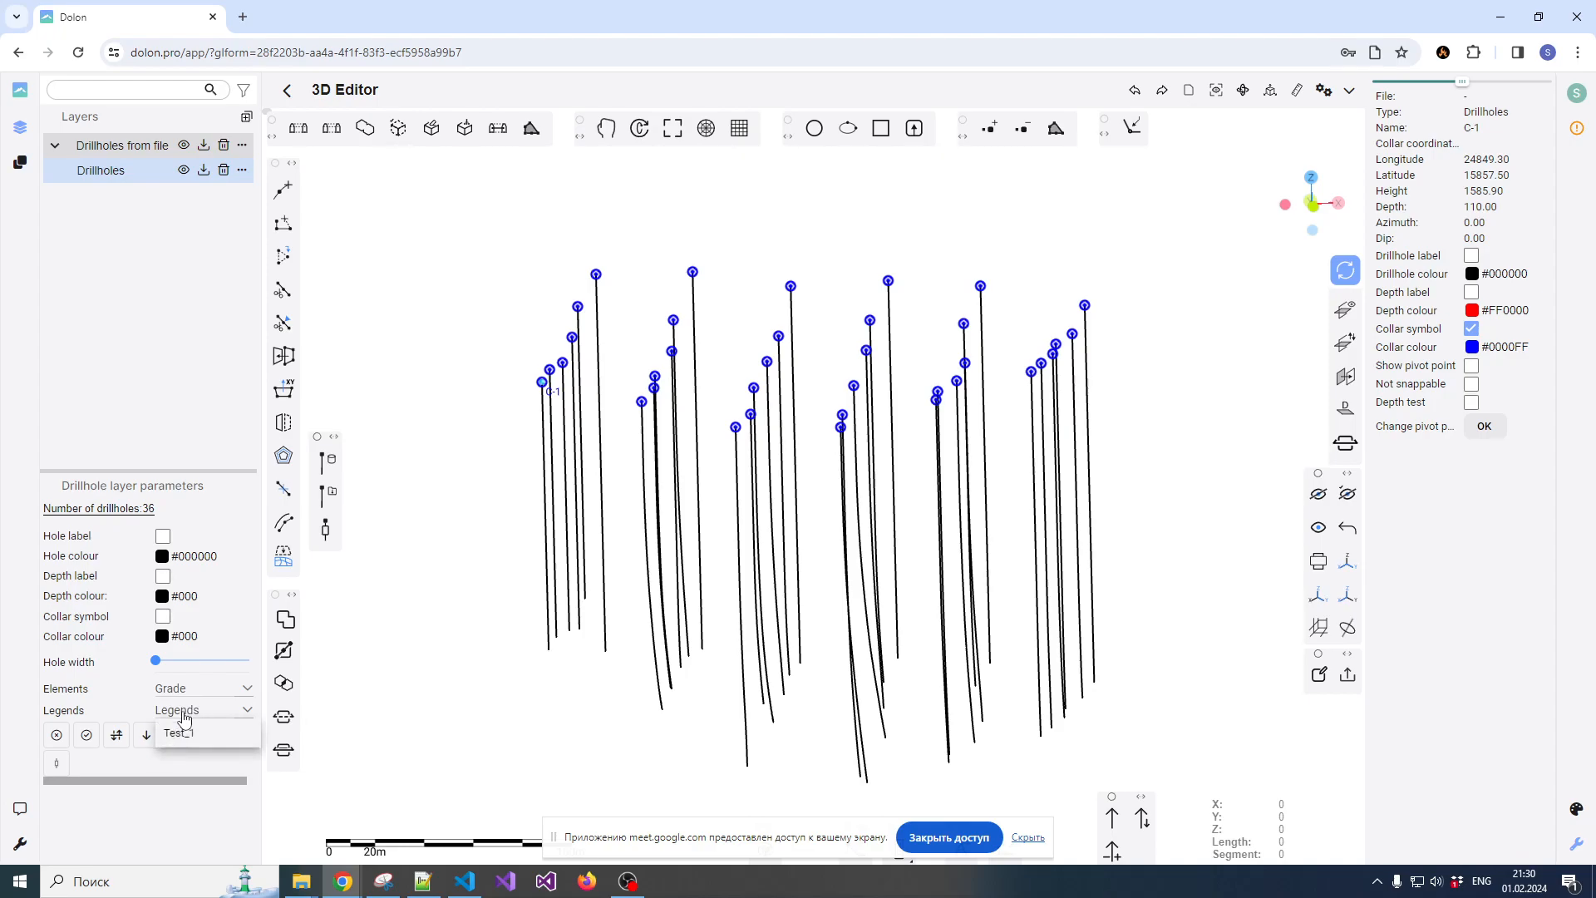
pyautogui.click(188, 733)
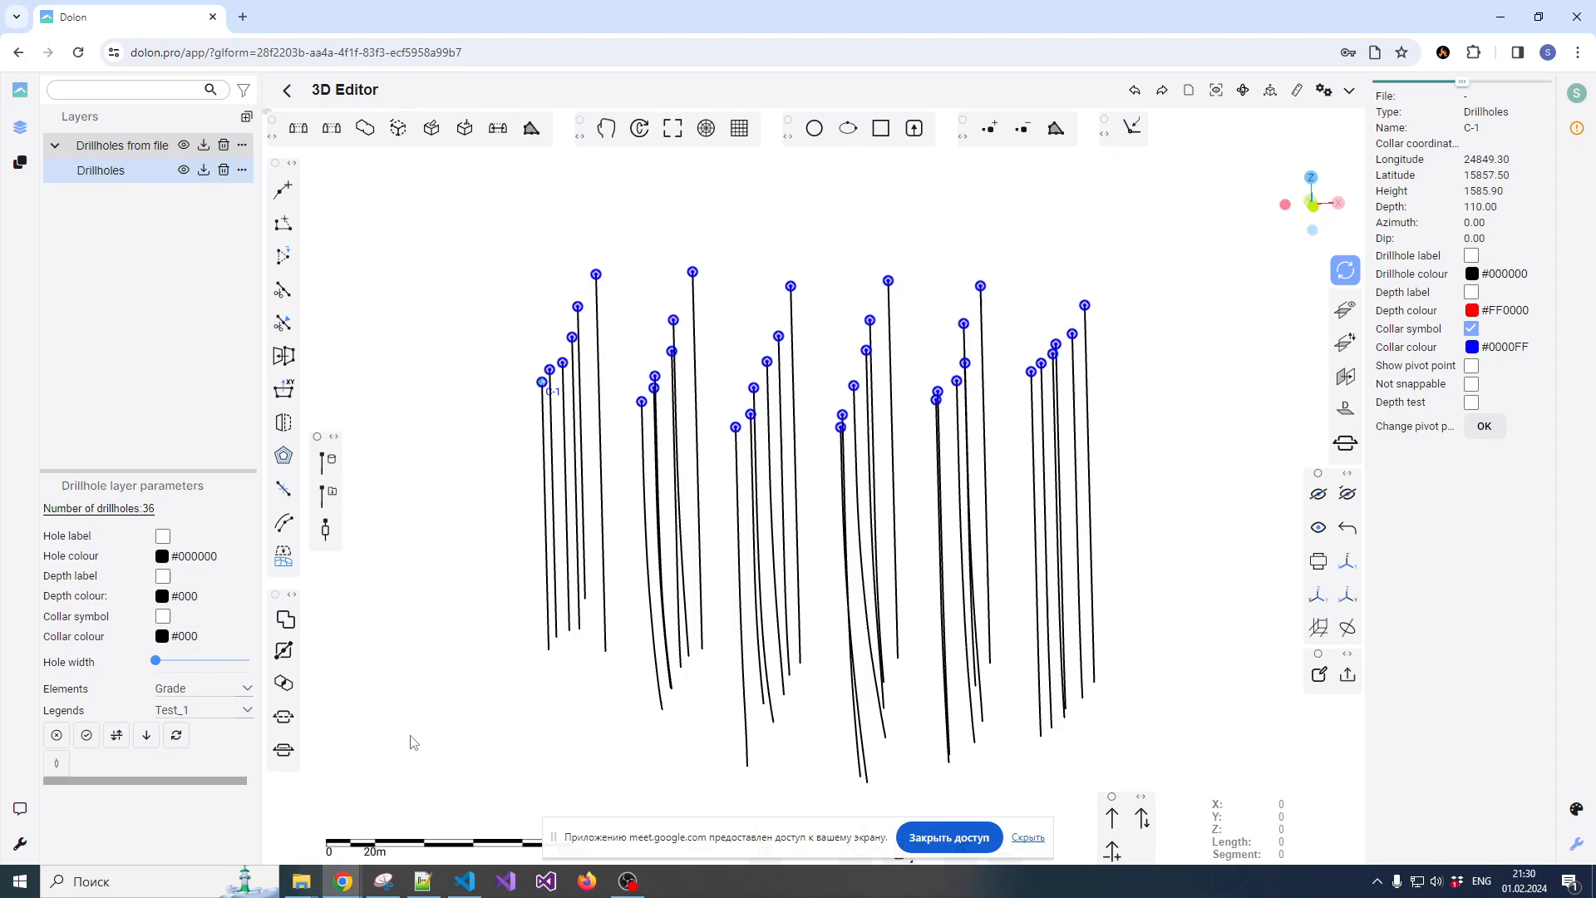
# Open the Legends dialog with the list of available legends
pyautogui.click(1578, 813)
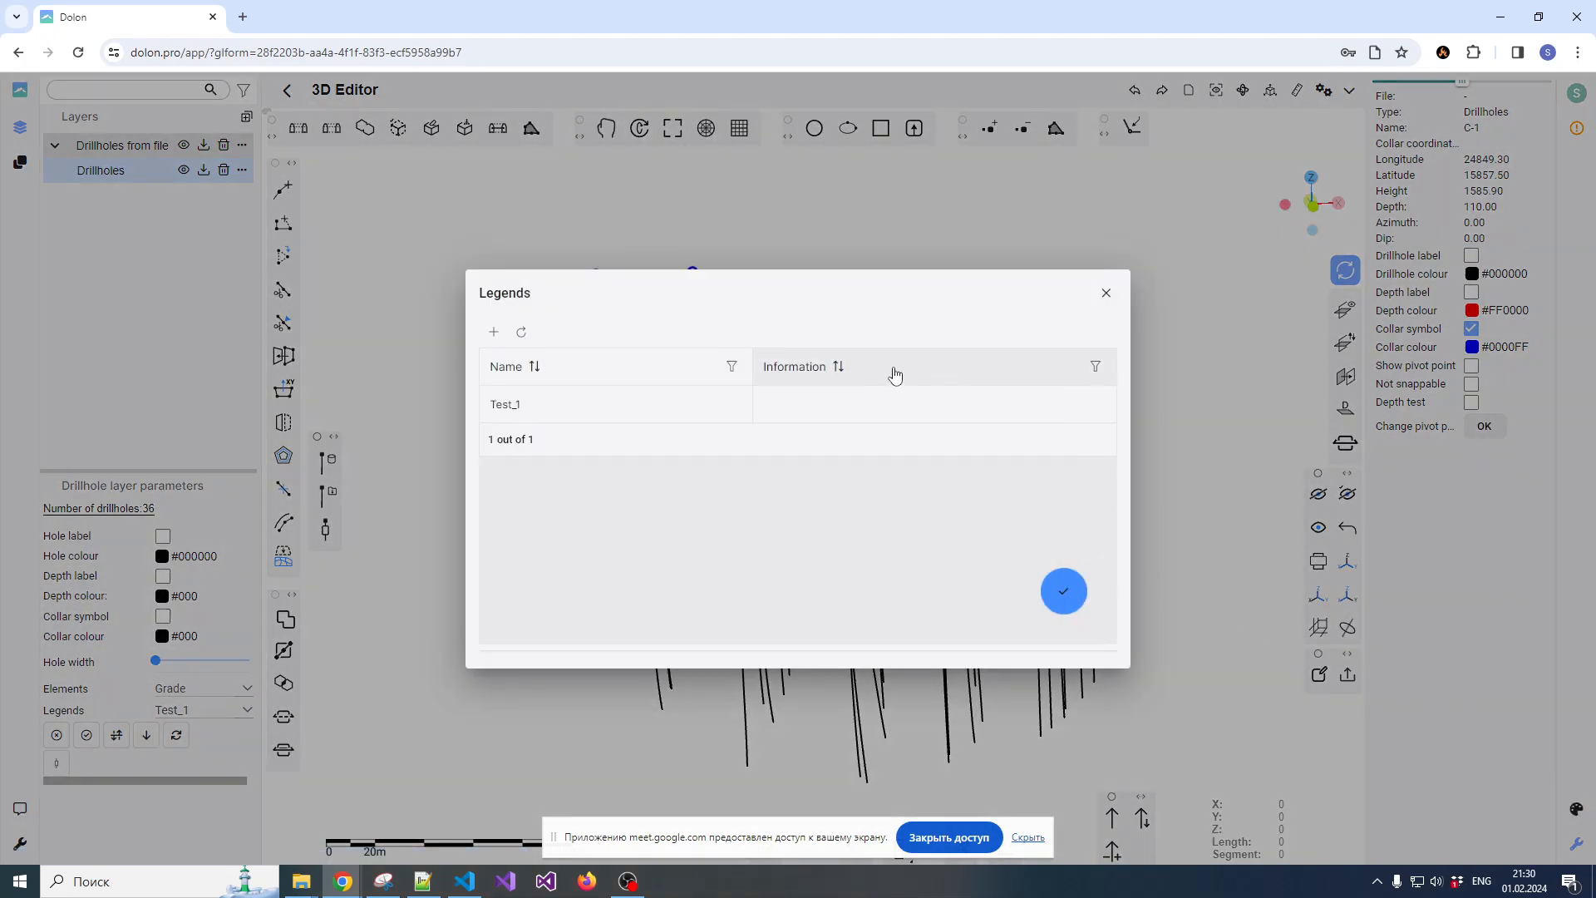
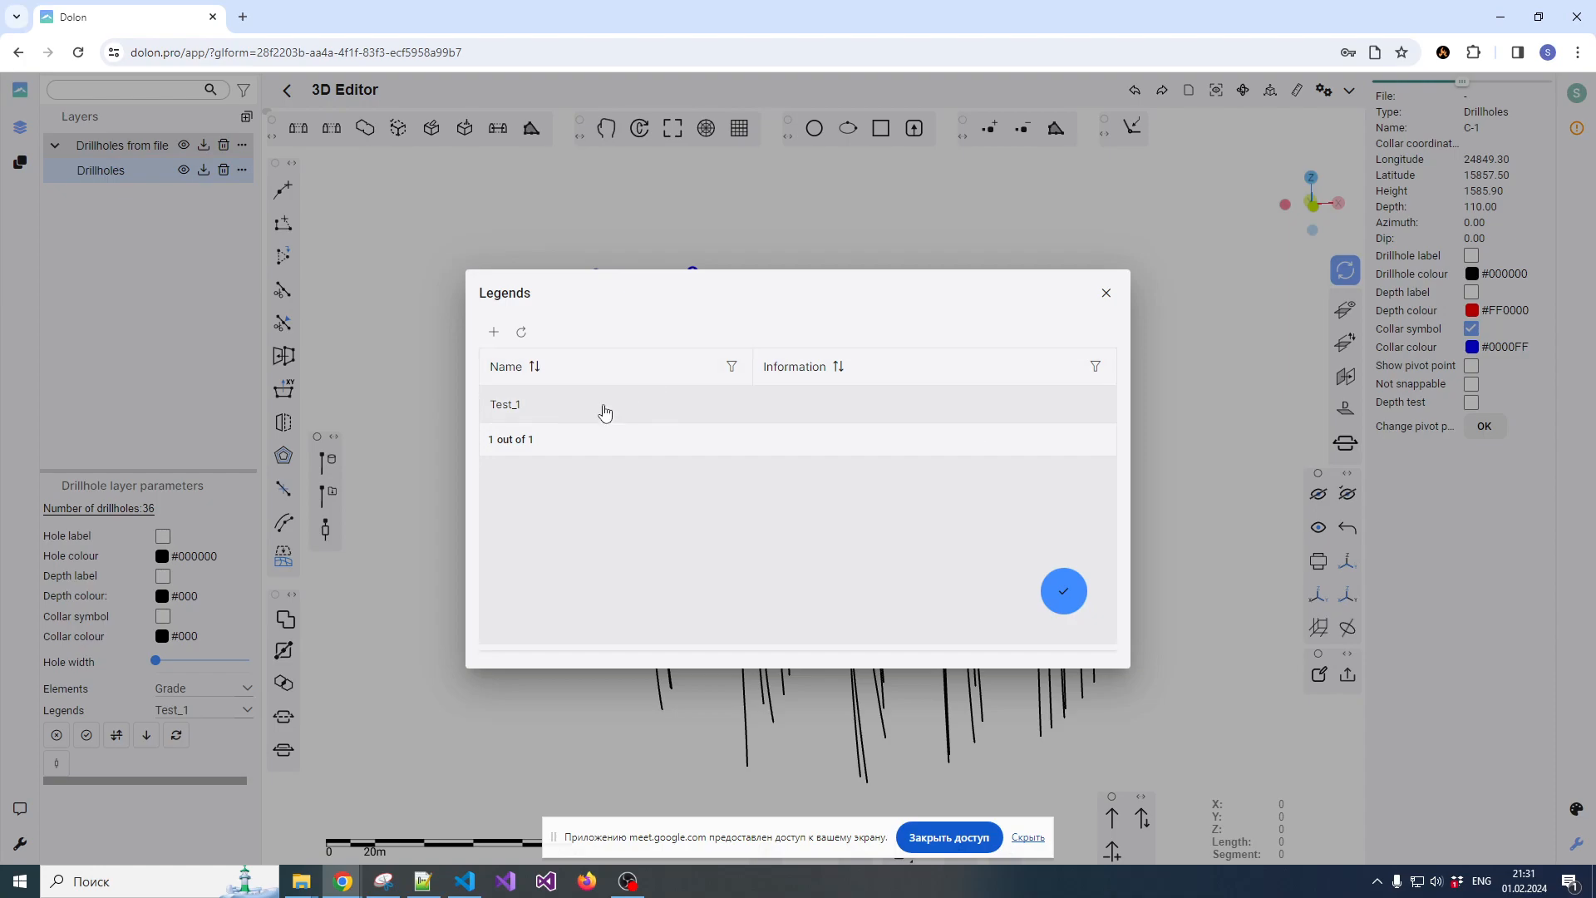
# Add a new legend named Test_2 with the additional information sfasdf
pyautogui.click(494, 333)
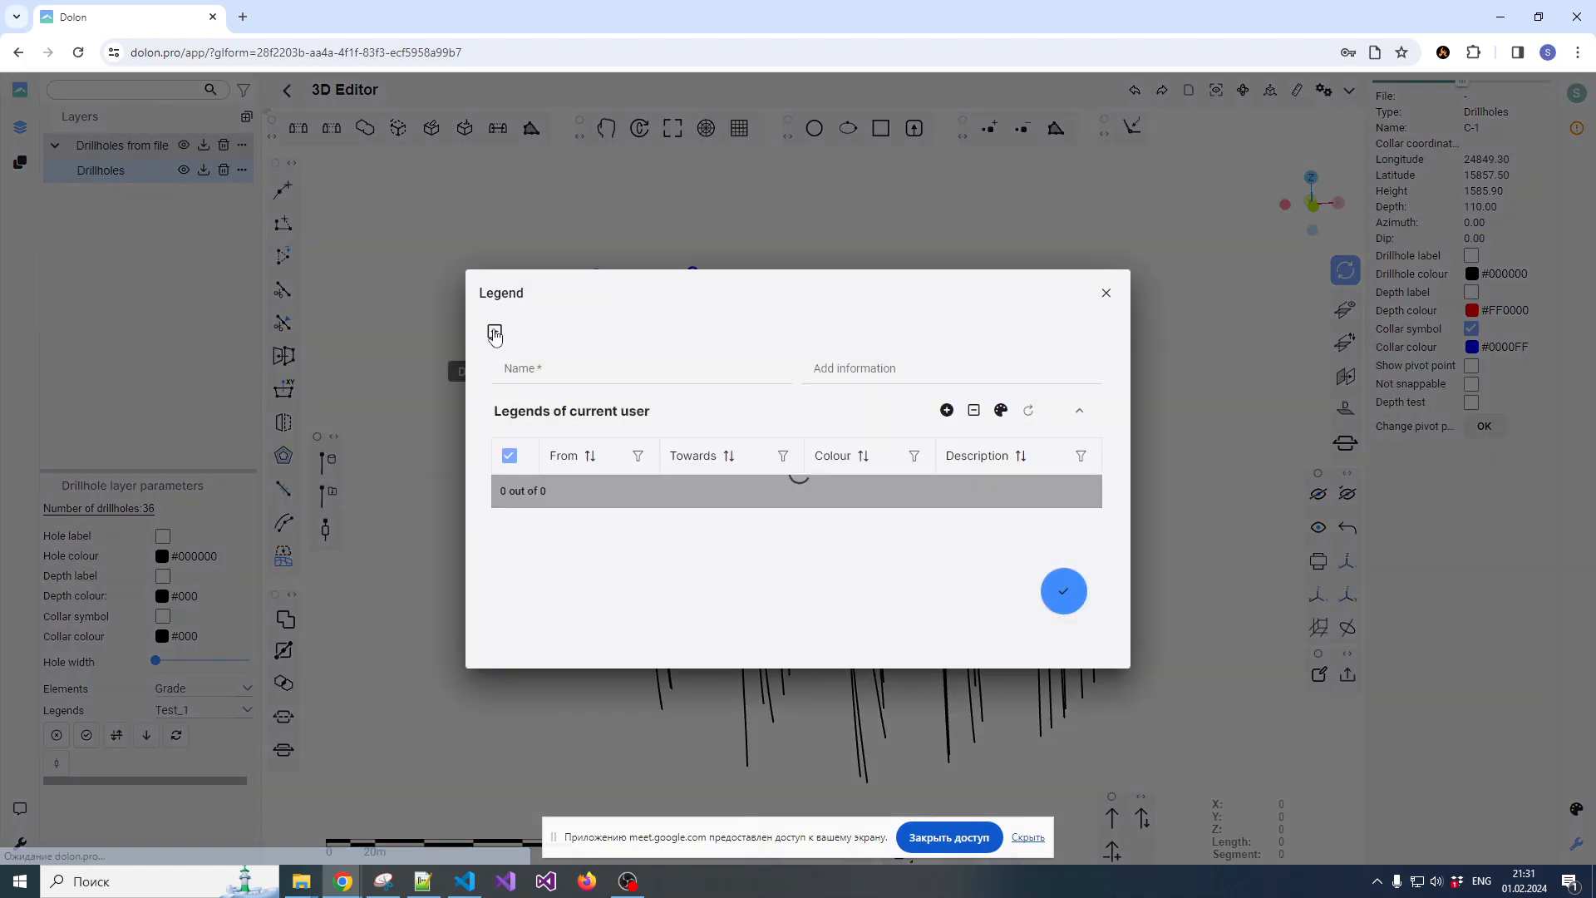
pyautogui.scroll(-1, 880, 521)
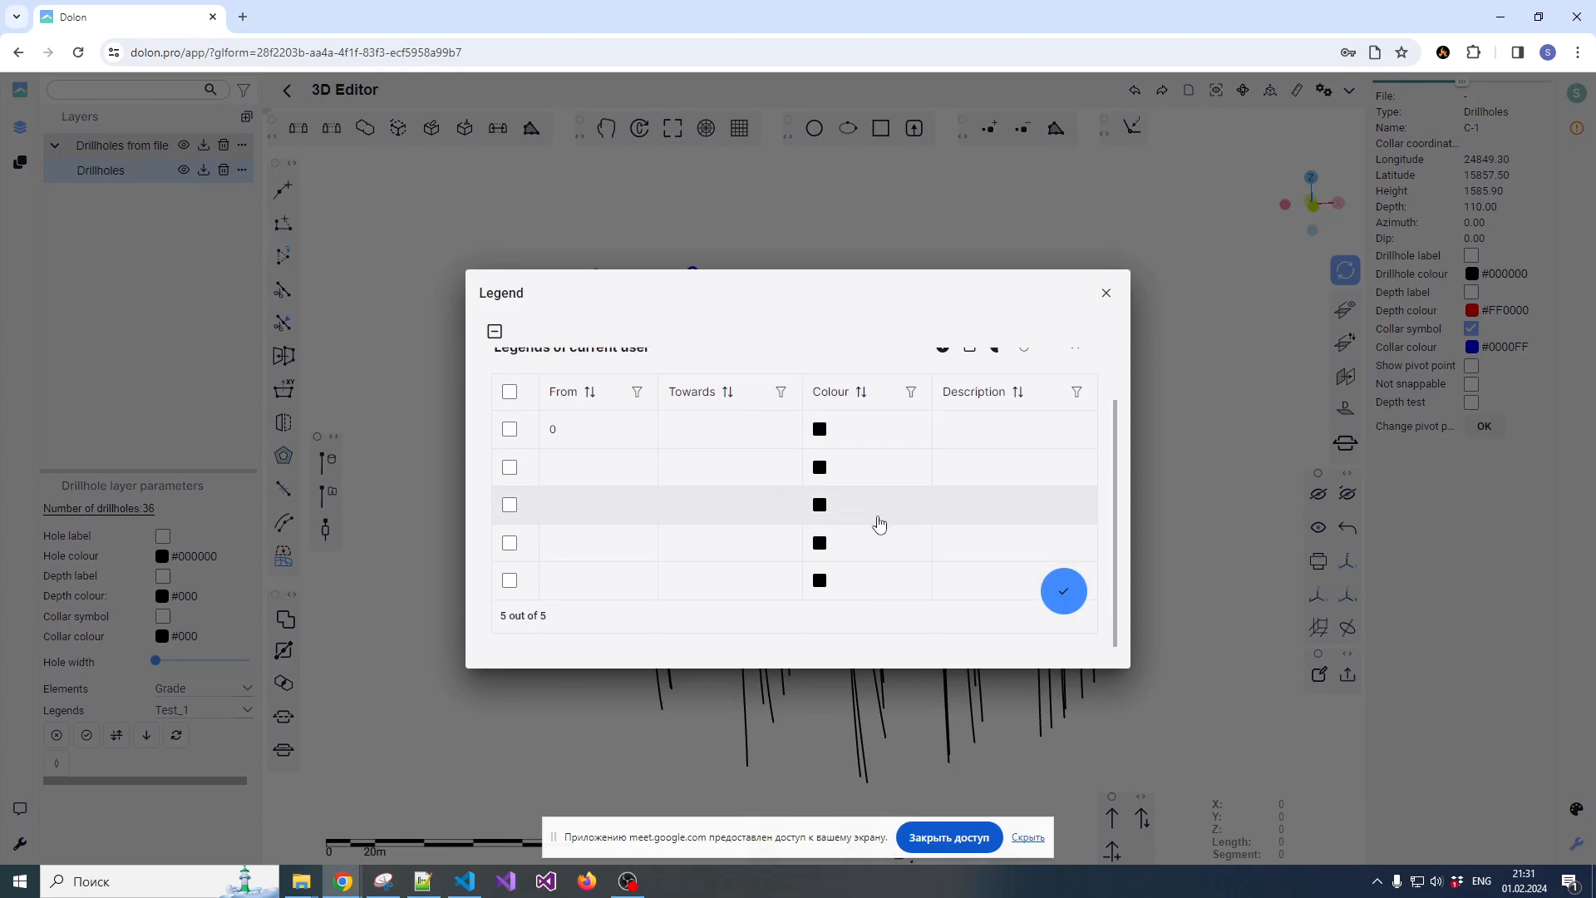
pyautogui.scroll(1, 894, 540)
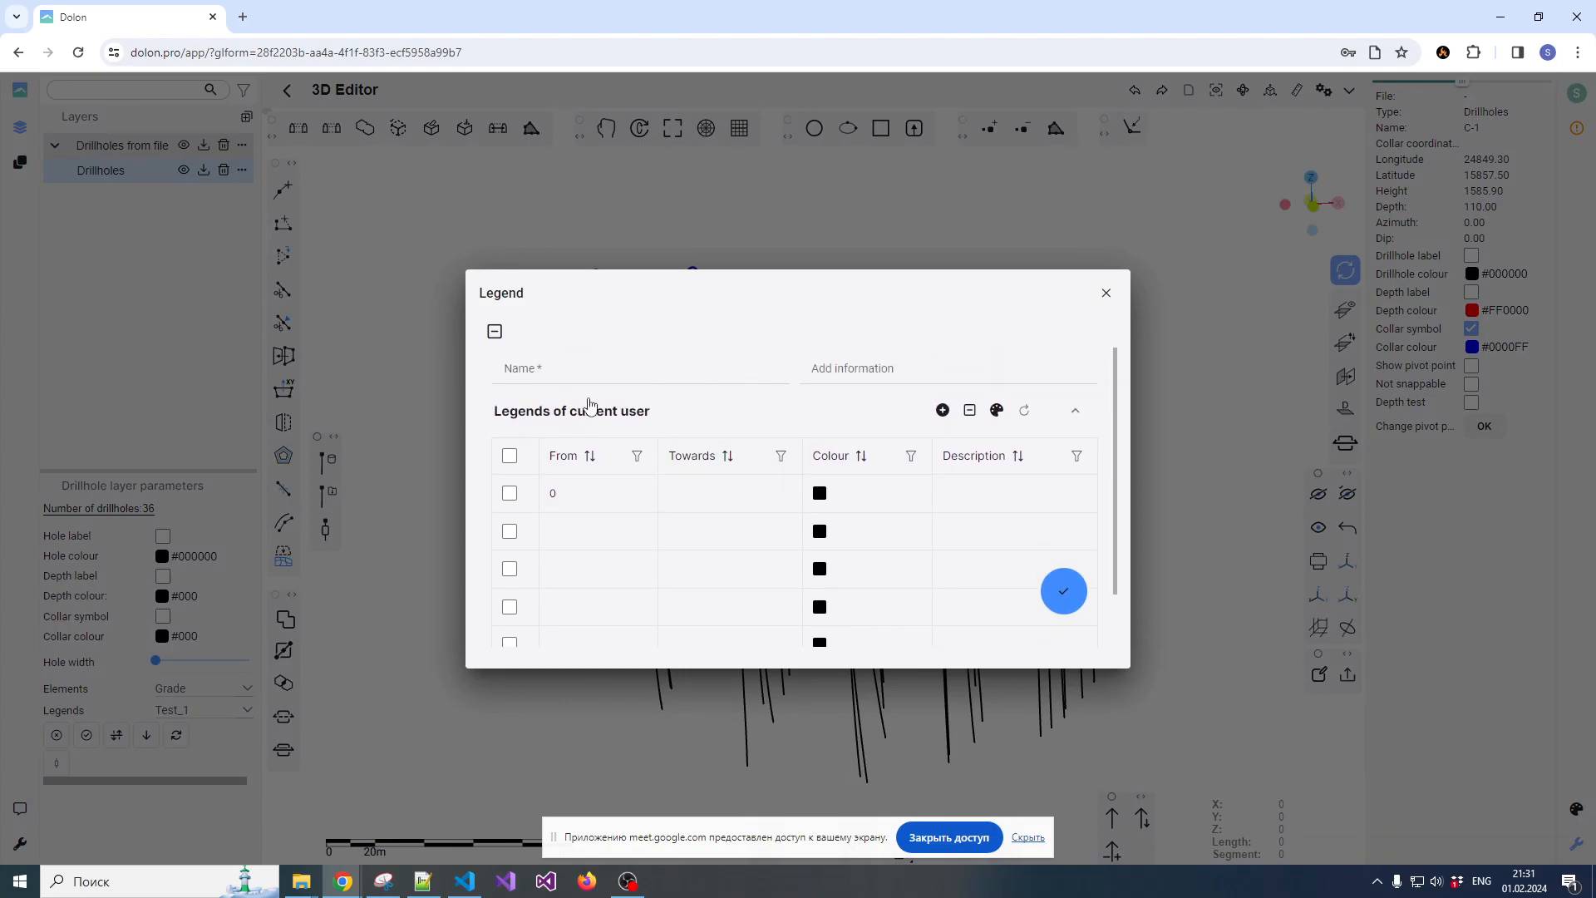
pyautogui.click(600, 375)
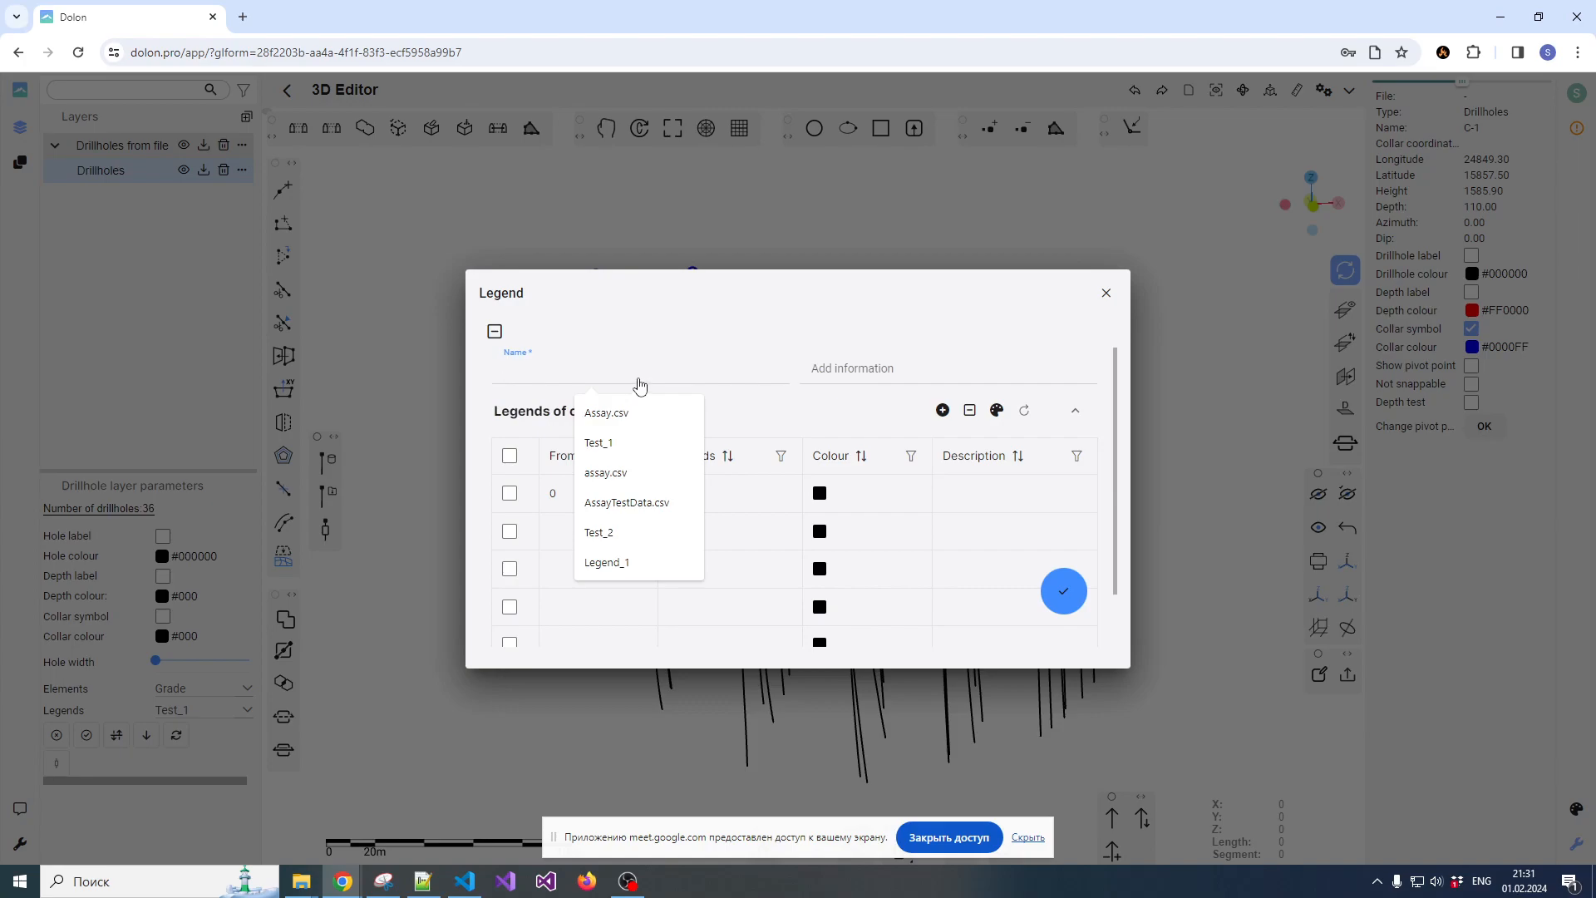
pyautogui.write('Test')
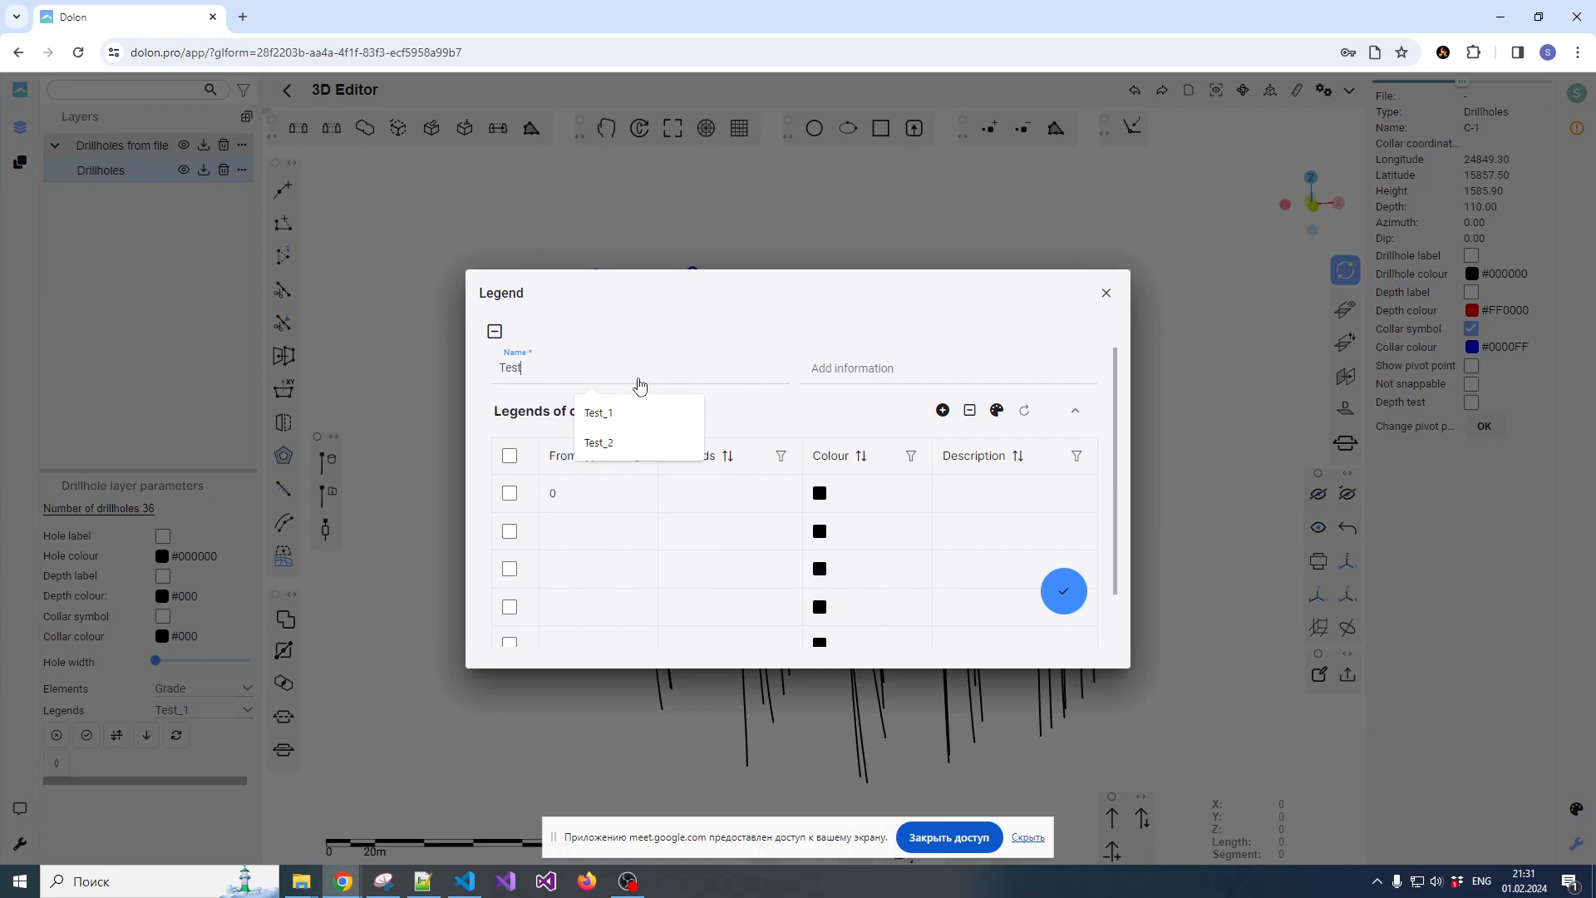
pyautogui.write('_1')
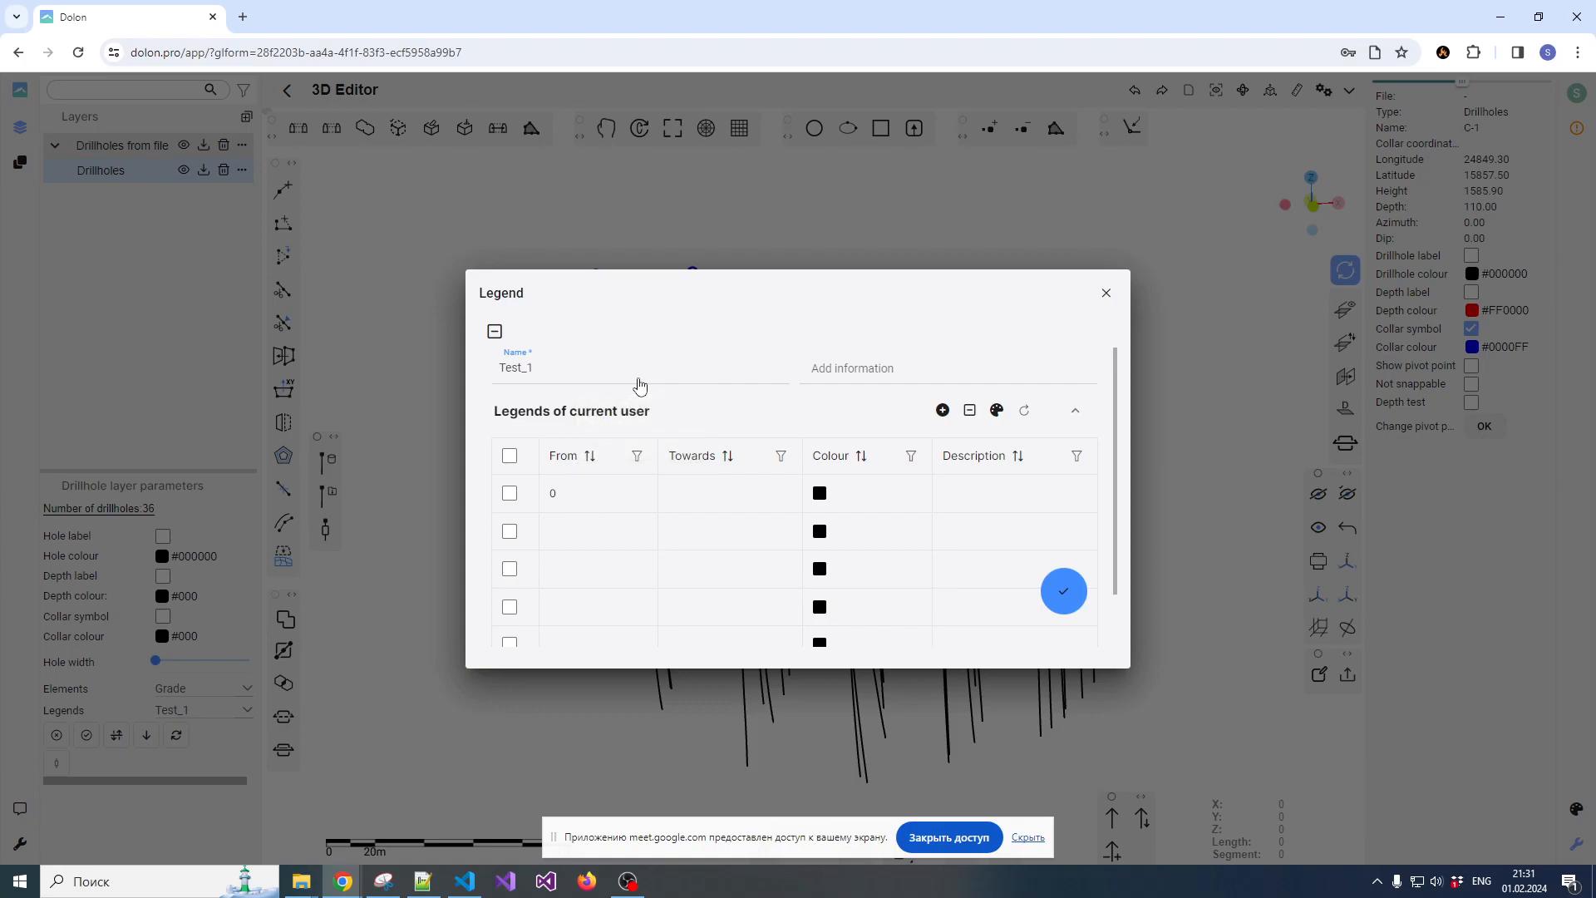
pyautogui.press('BackSpace')
pyautogui.write('2')
pyautogui.click(848, 383)
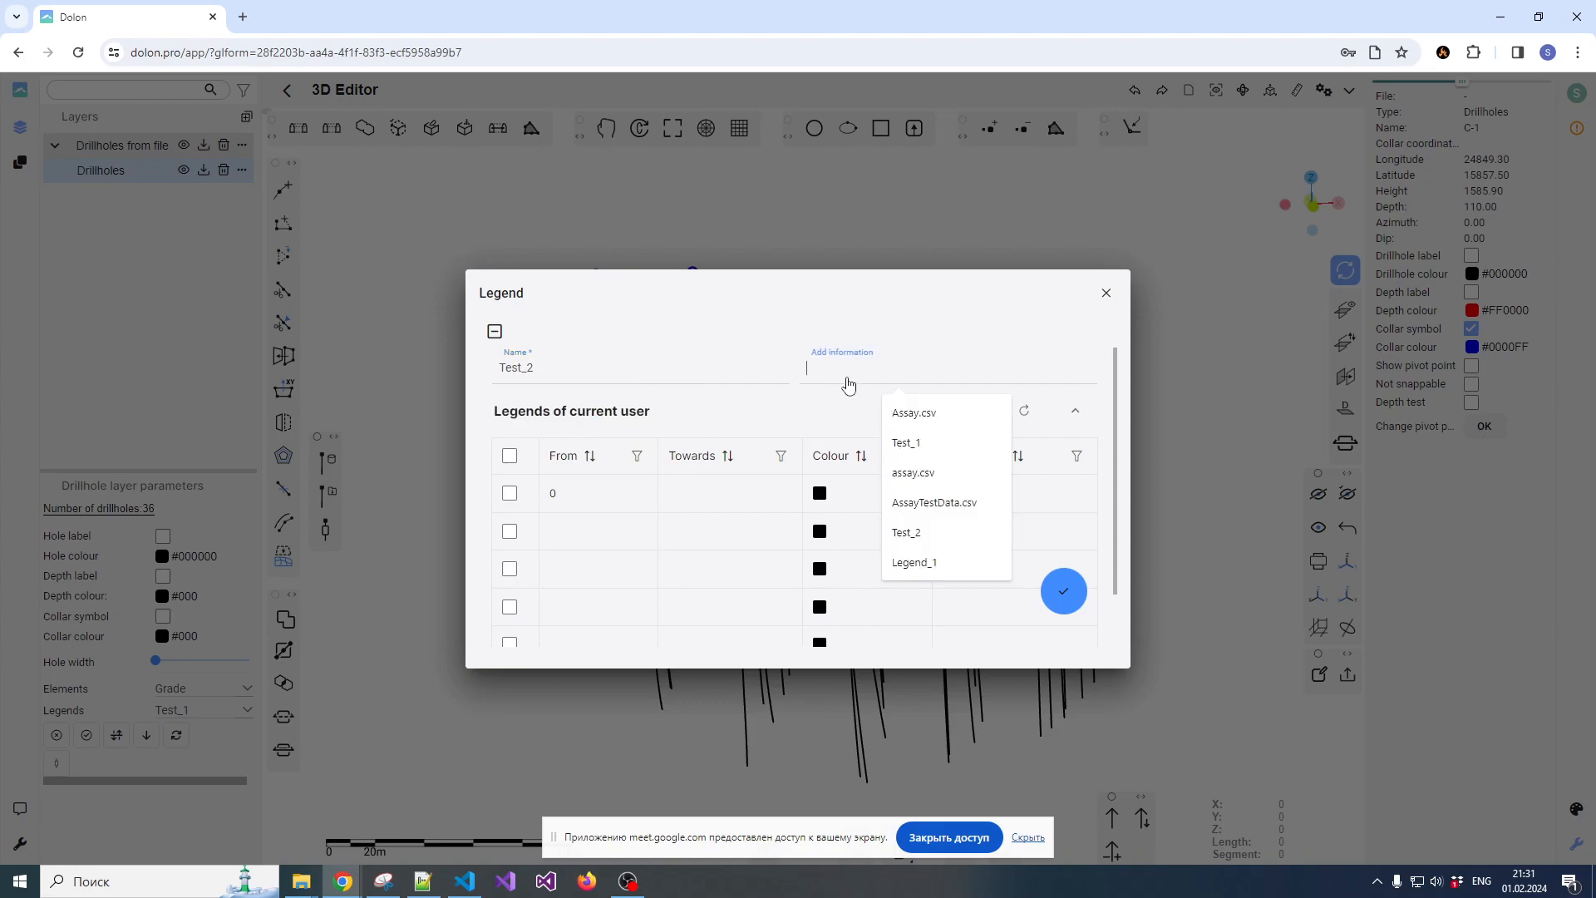
pyautogui.write('sfasdf')
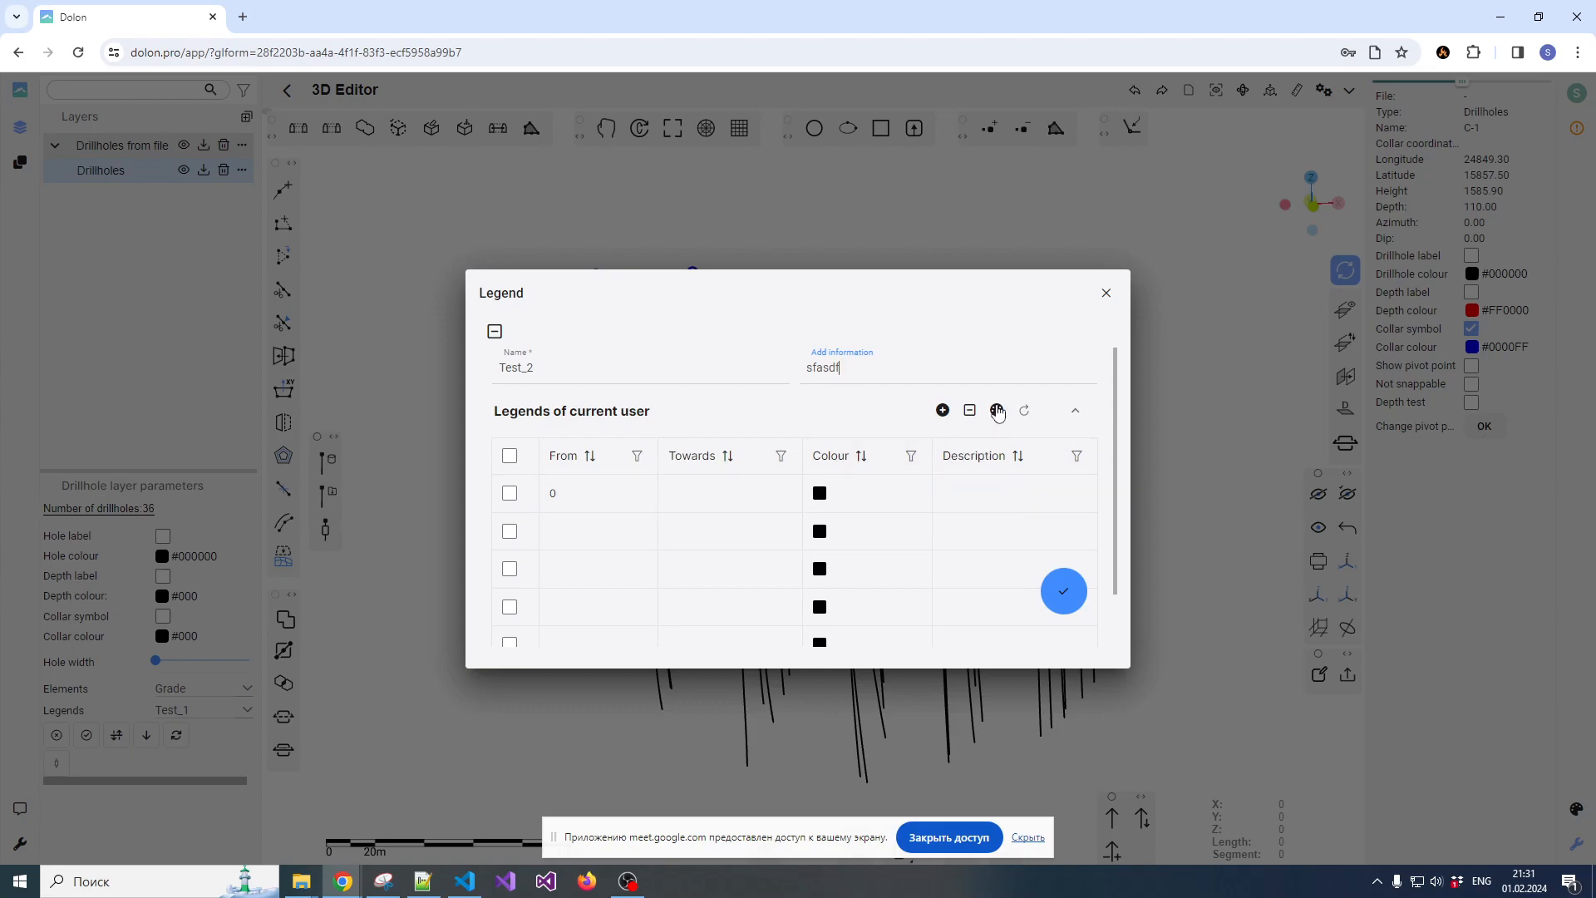
# Colour the five rows of the Test_2 legend with the red-green-blue gradient
pyautogui.click(997, 411)
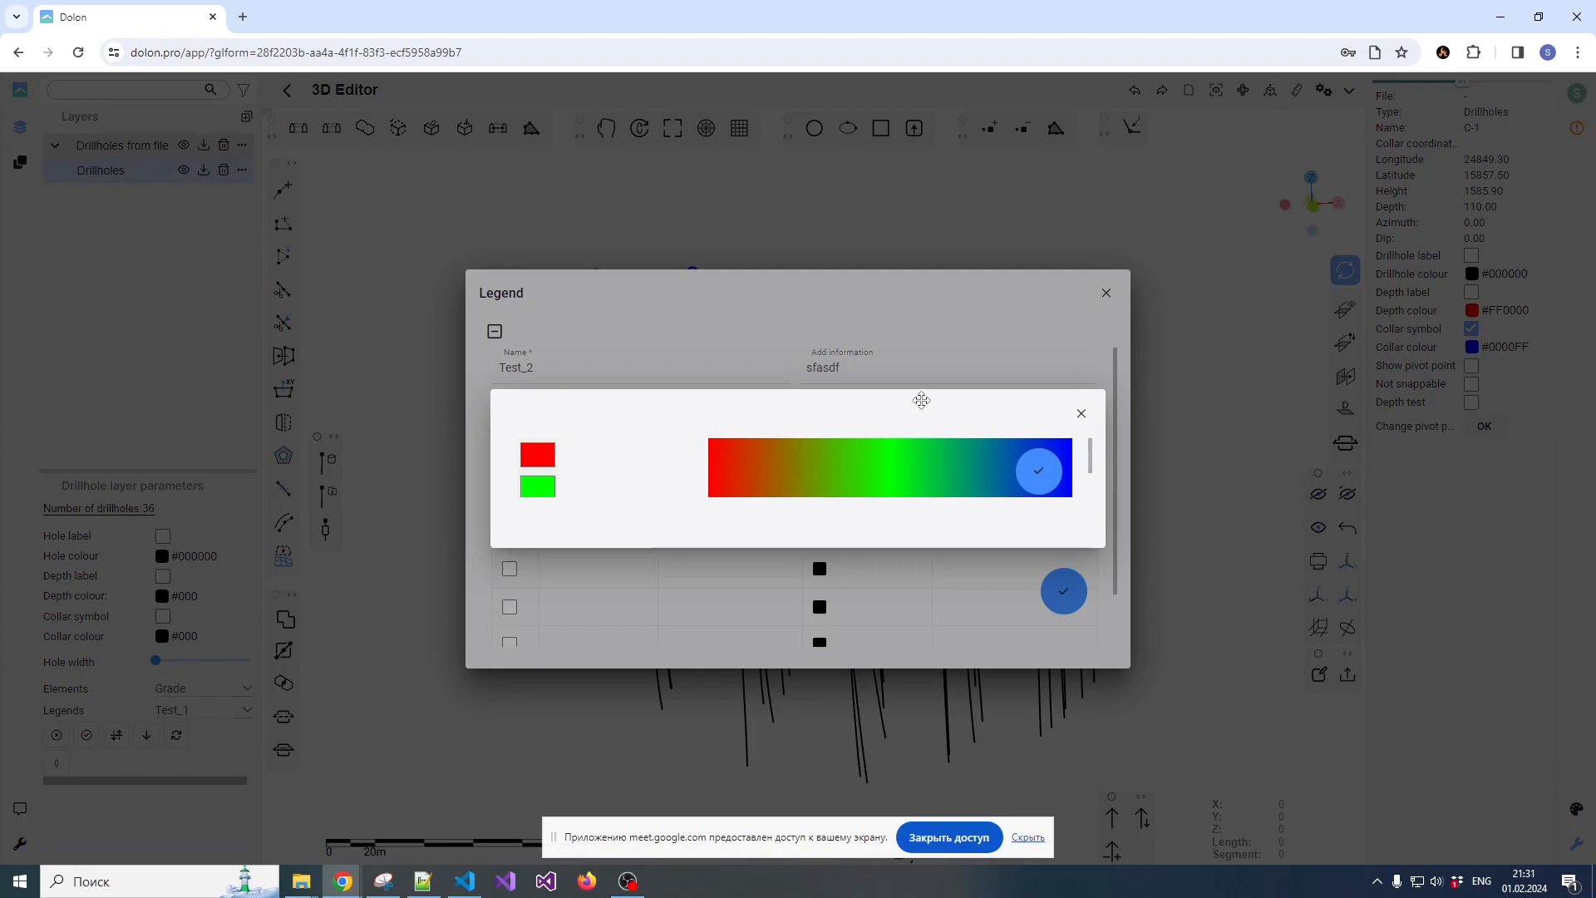
pyautogui.click(1038, 471)
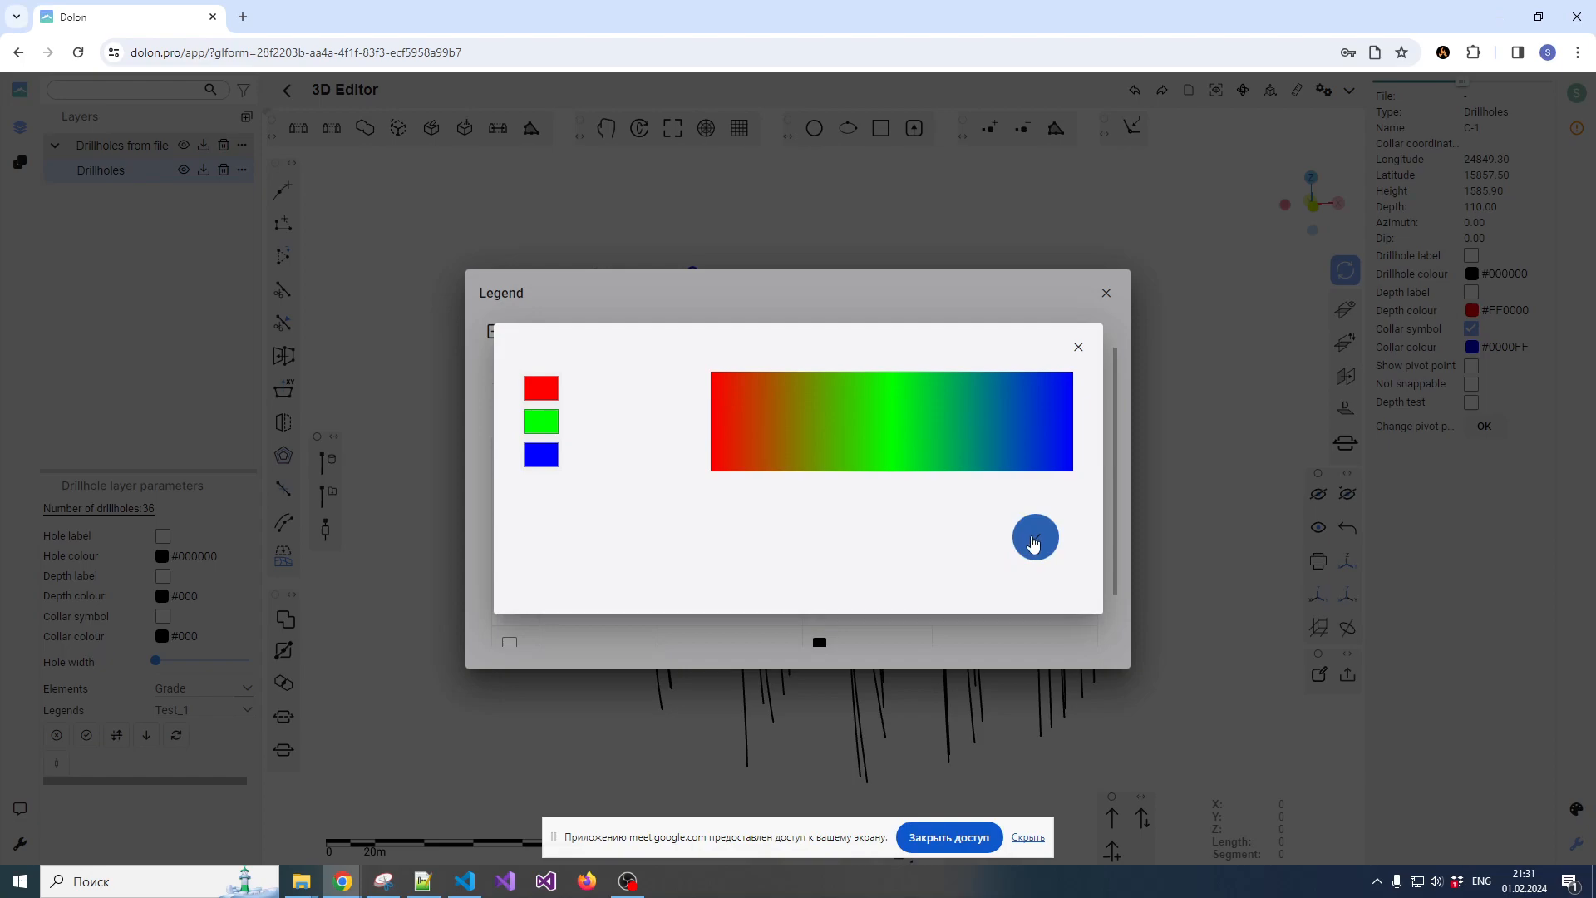
pyautogui.click(1034, 543)
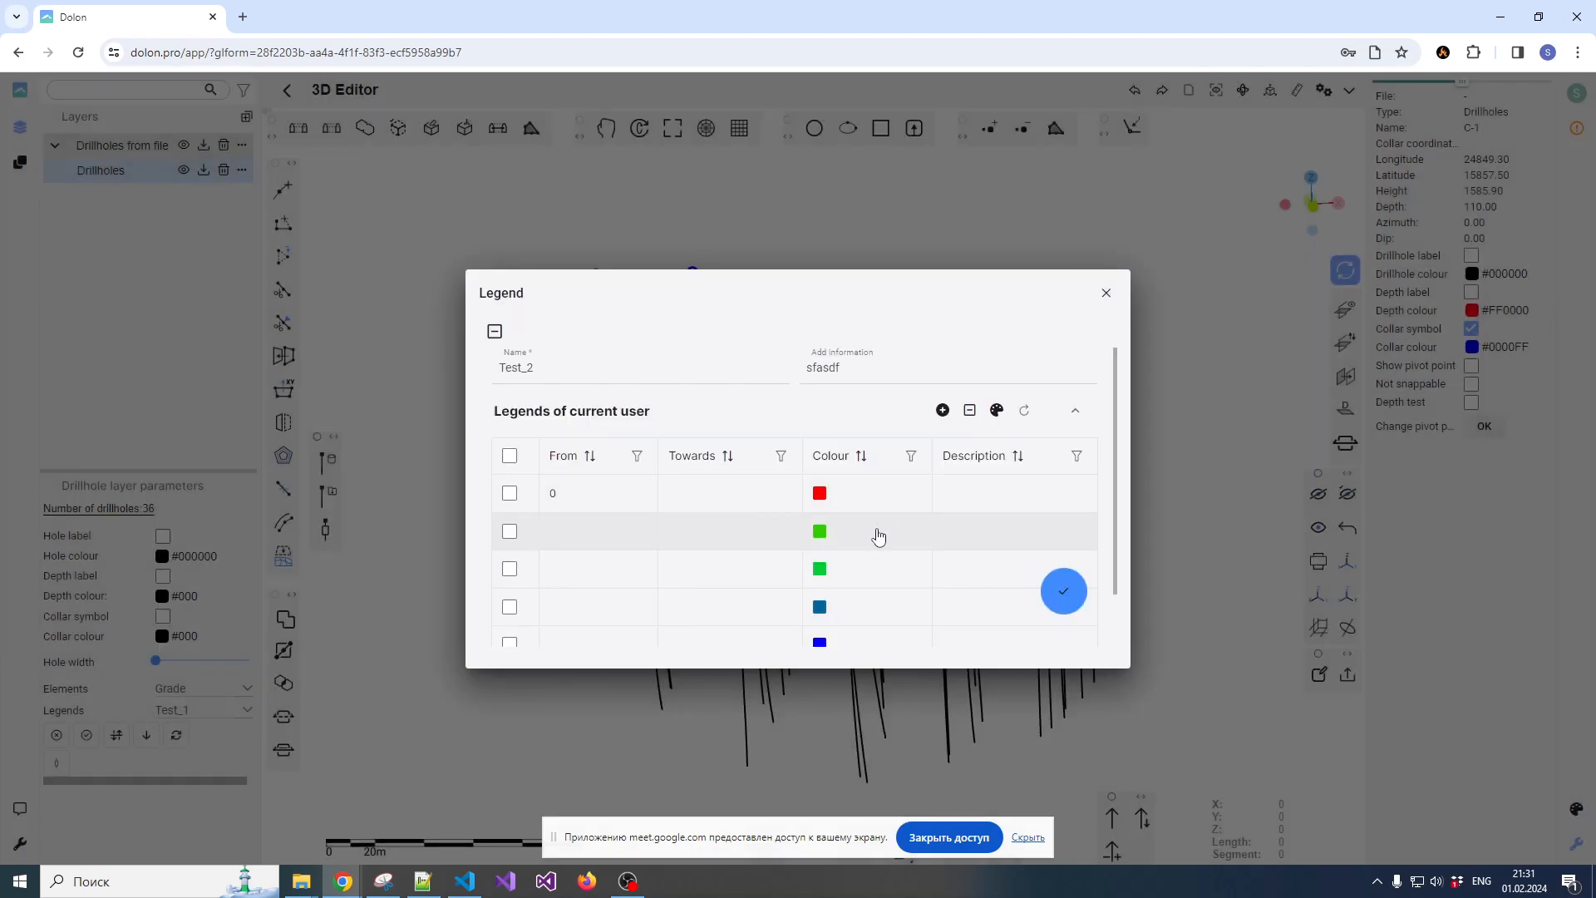
pyautogui.scroll(-1, 873, 531)
pyautogui.scroll(1, 868, 515)
pyautogui.scroll(-1, 632, 582)
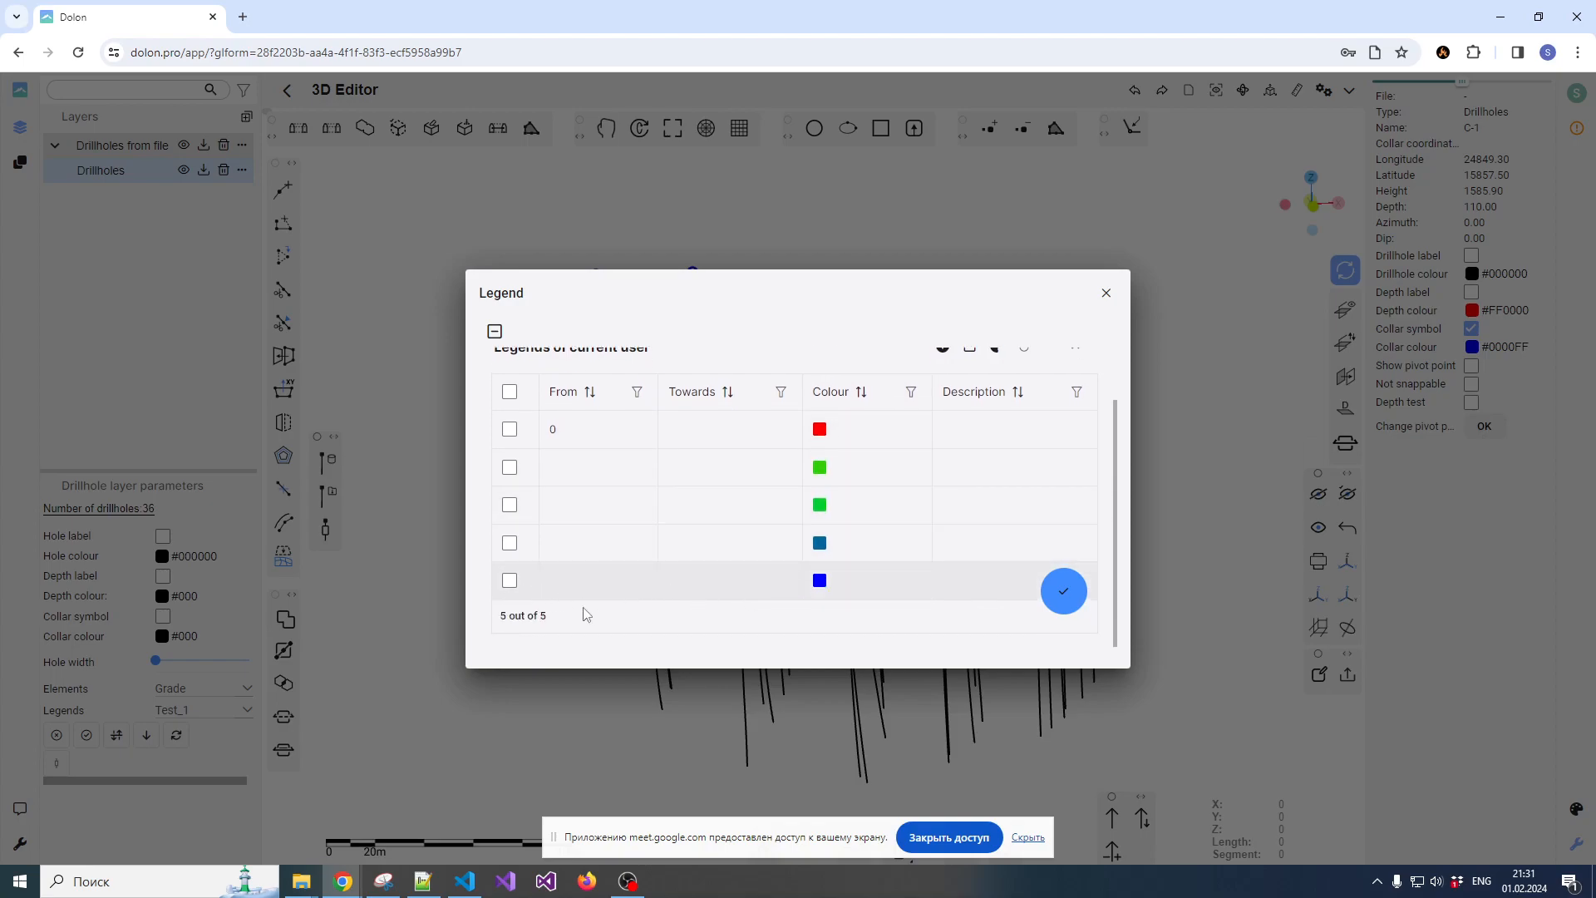
pyautogui.scroll(1, 688, 559)
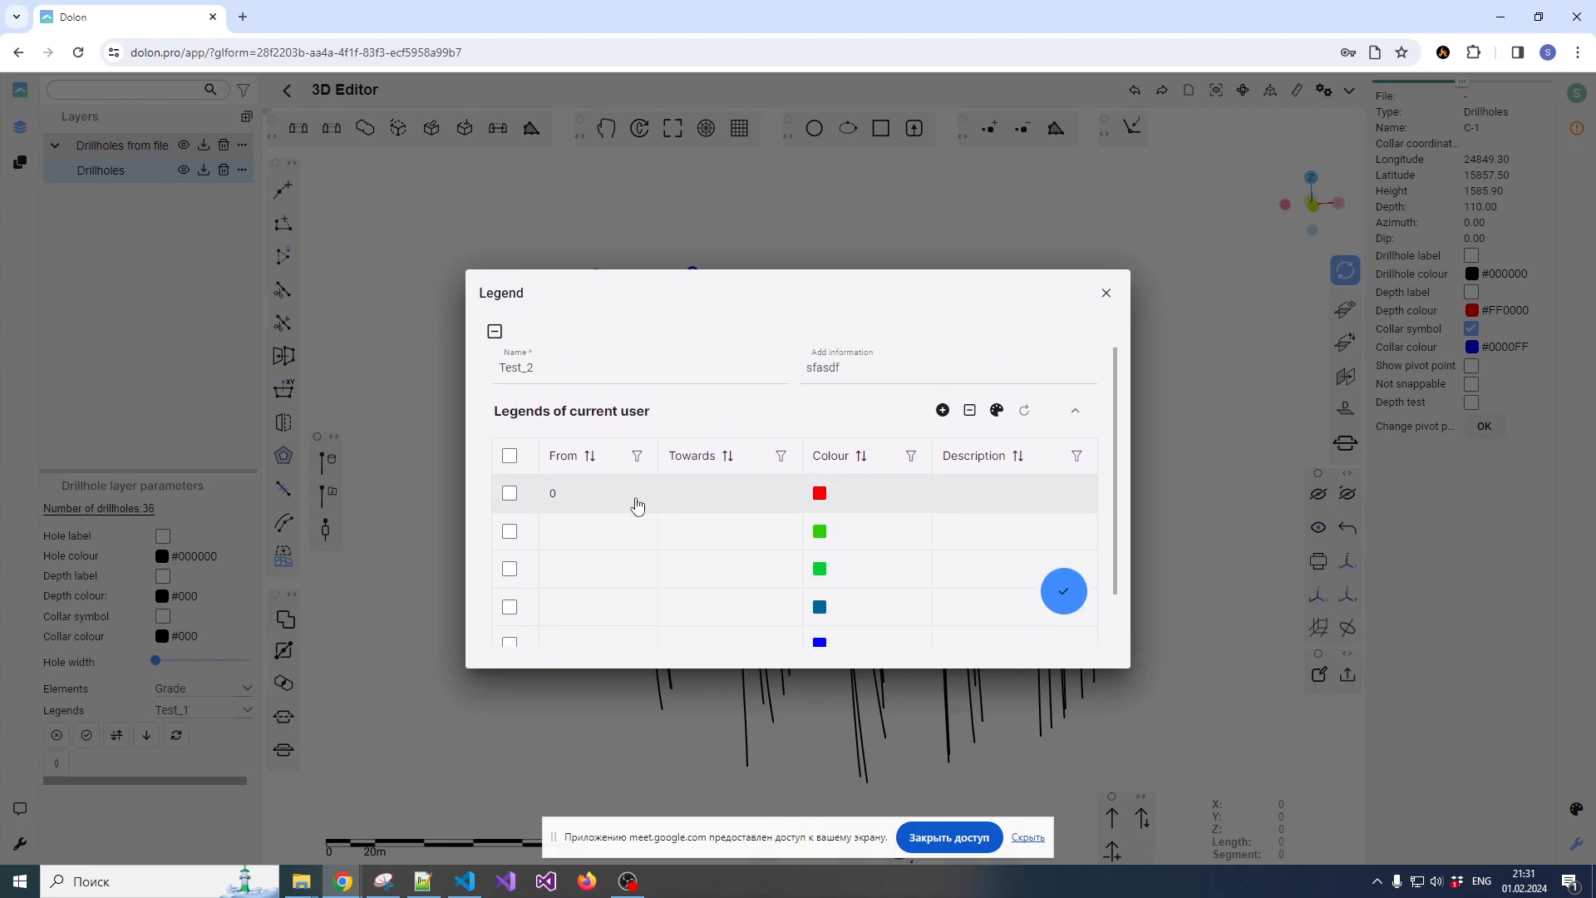
# Set the first three ranges of the Test_2 legend to 0 to =1, 1 to =5 and 5 to =8
pyautogui.click(761, 505)
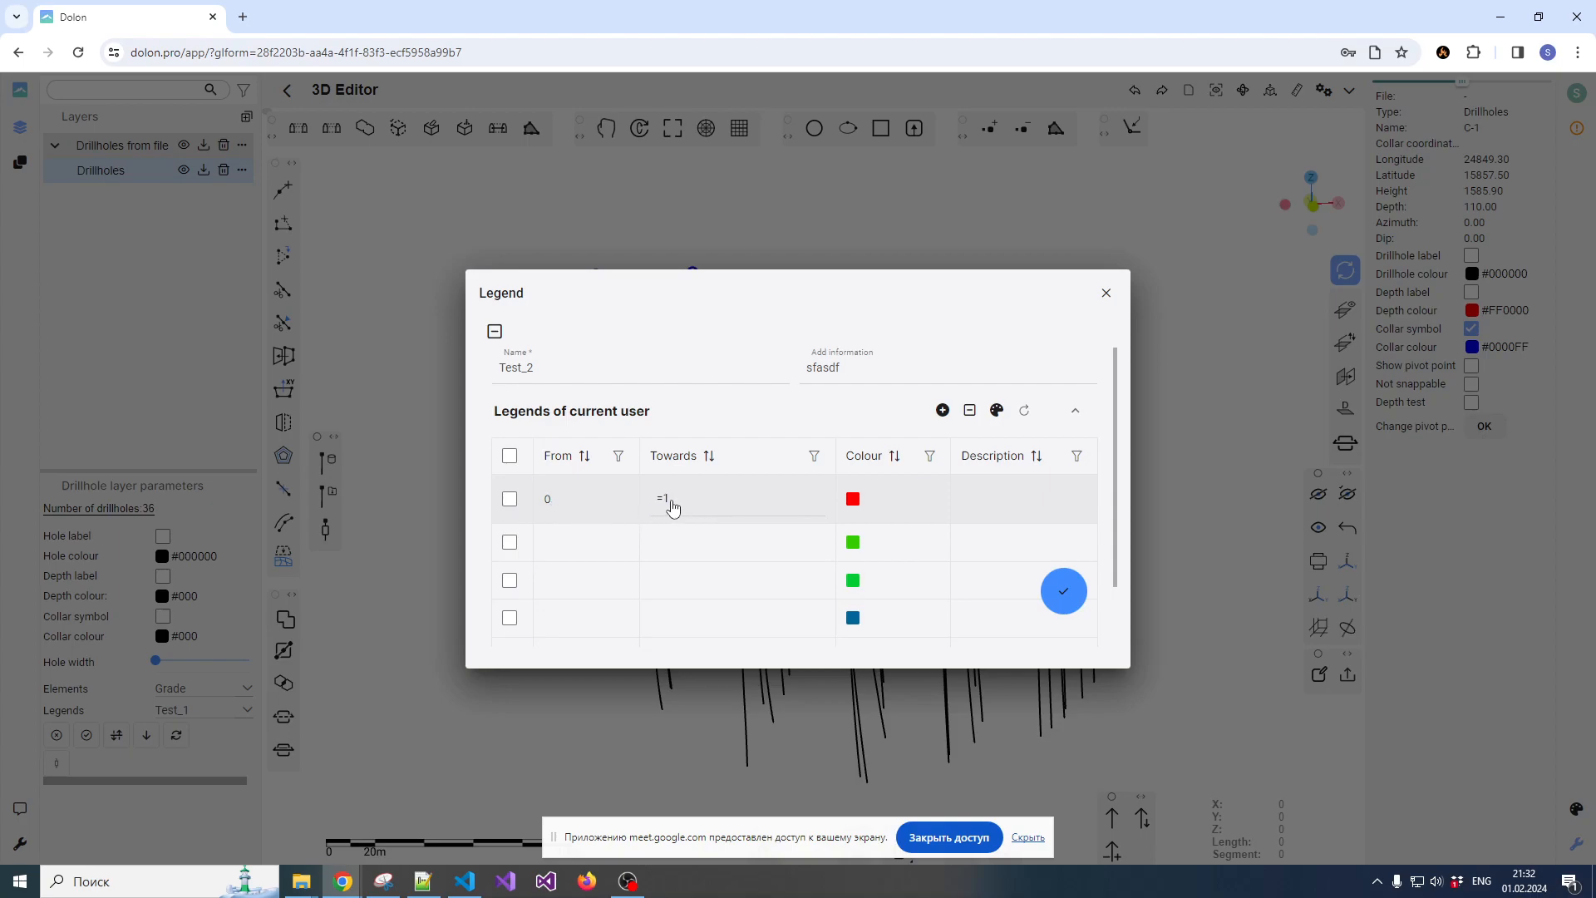
pyautogui.click(607, 544)
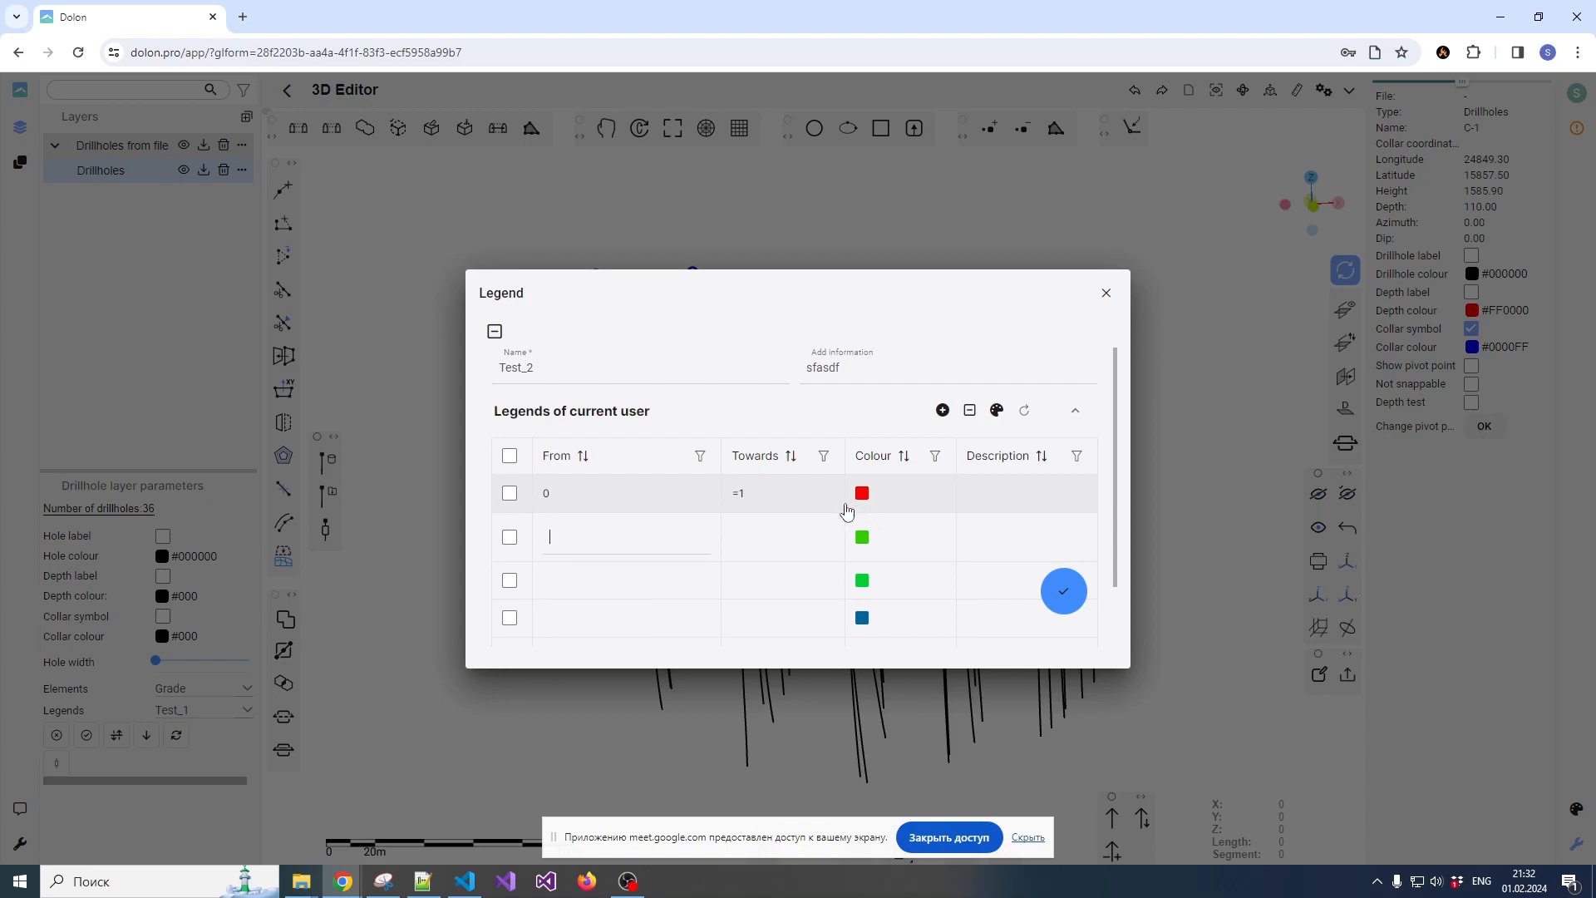
pyautogui.click(758, 545)
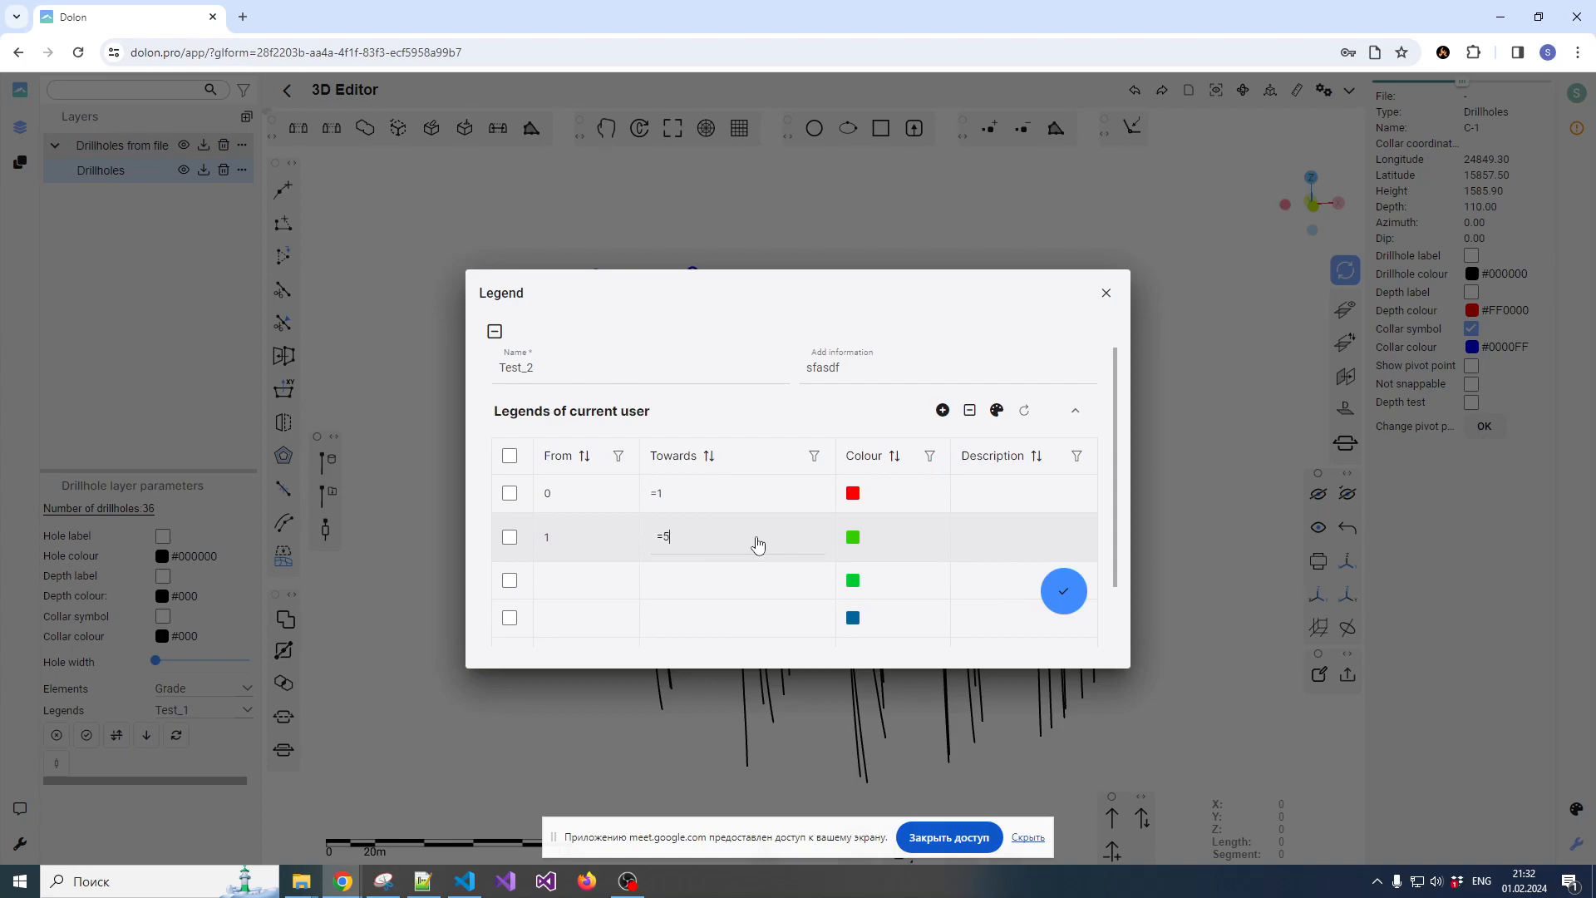
pyautogui.click(581, 588)
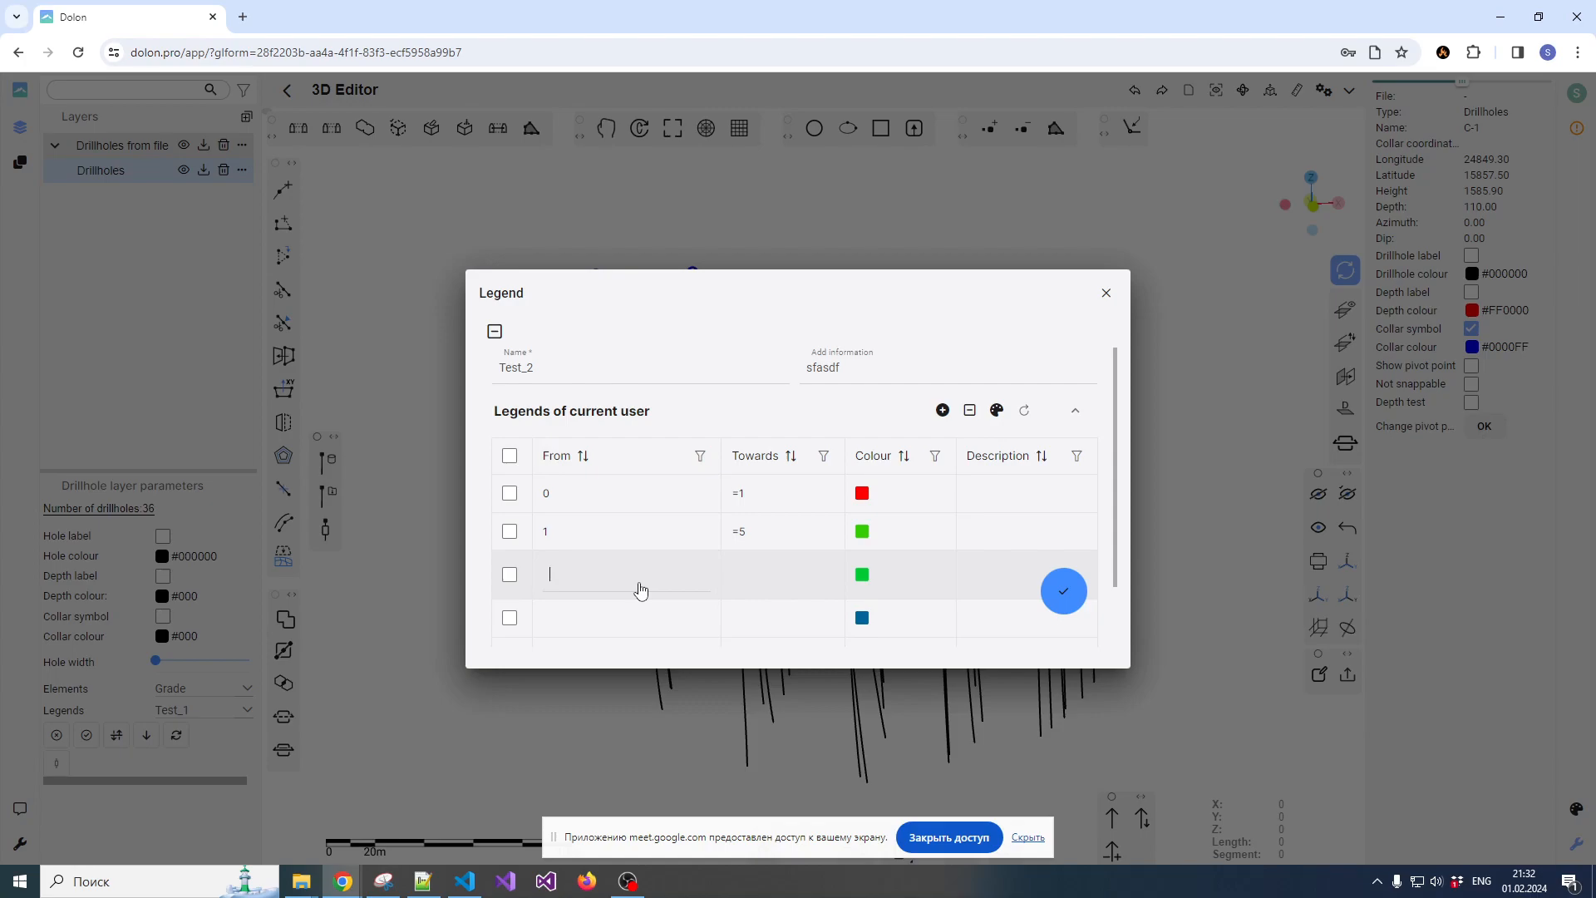
pyautogui.press('Tab')
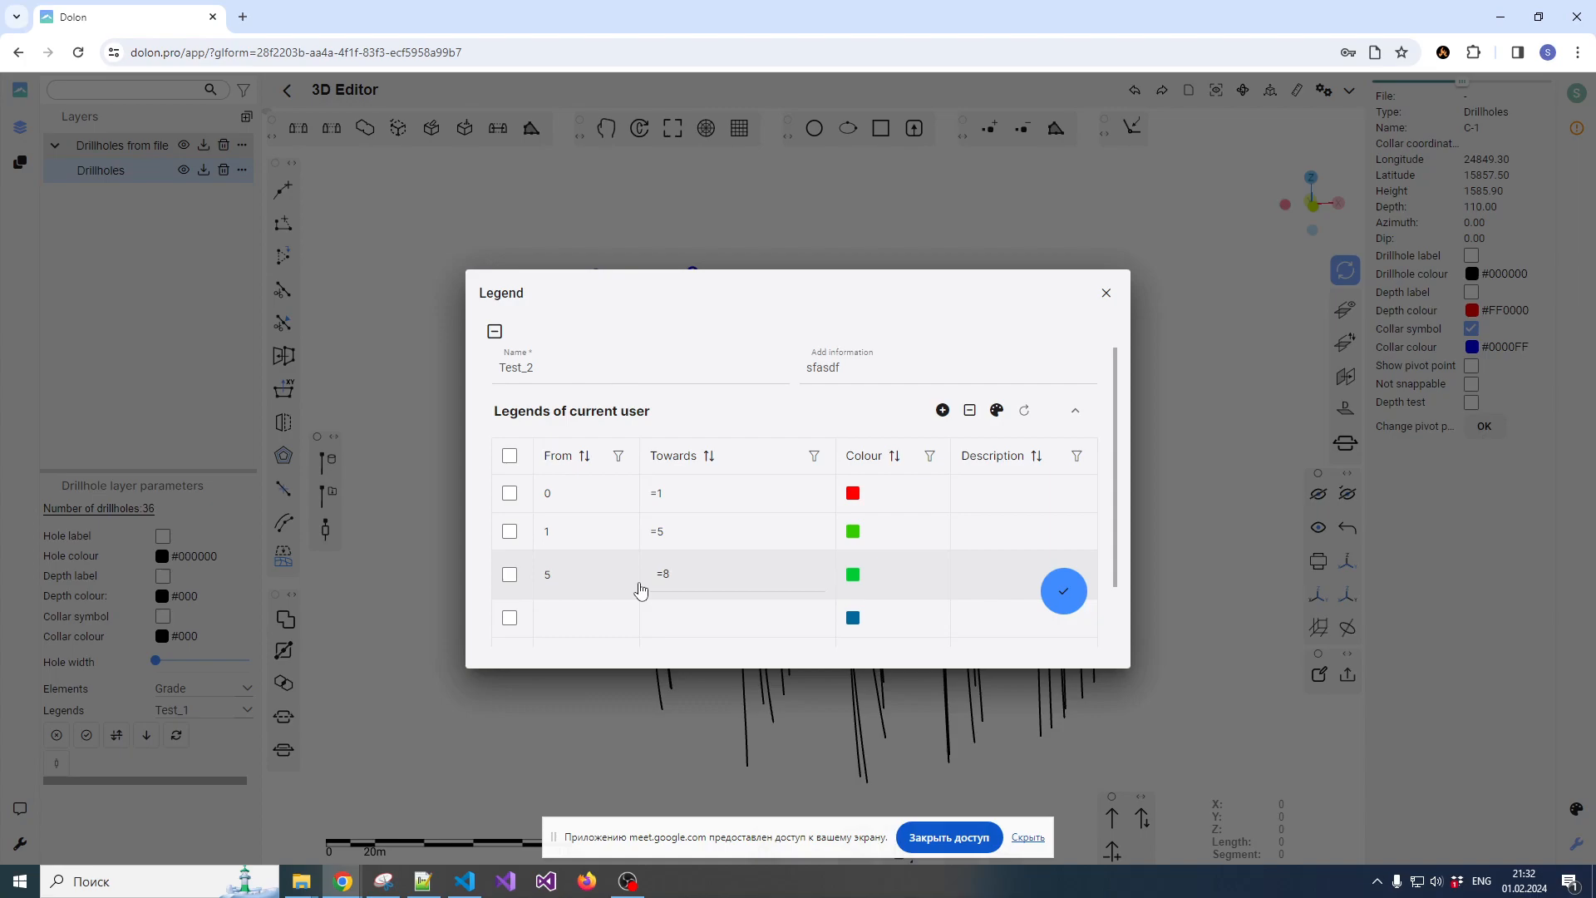
# Change the colour of the legend's third range to dark green and re-enter its upper limit as =8
pyautogui.click(854, 575)
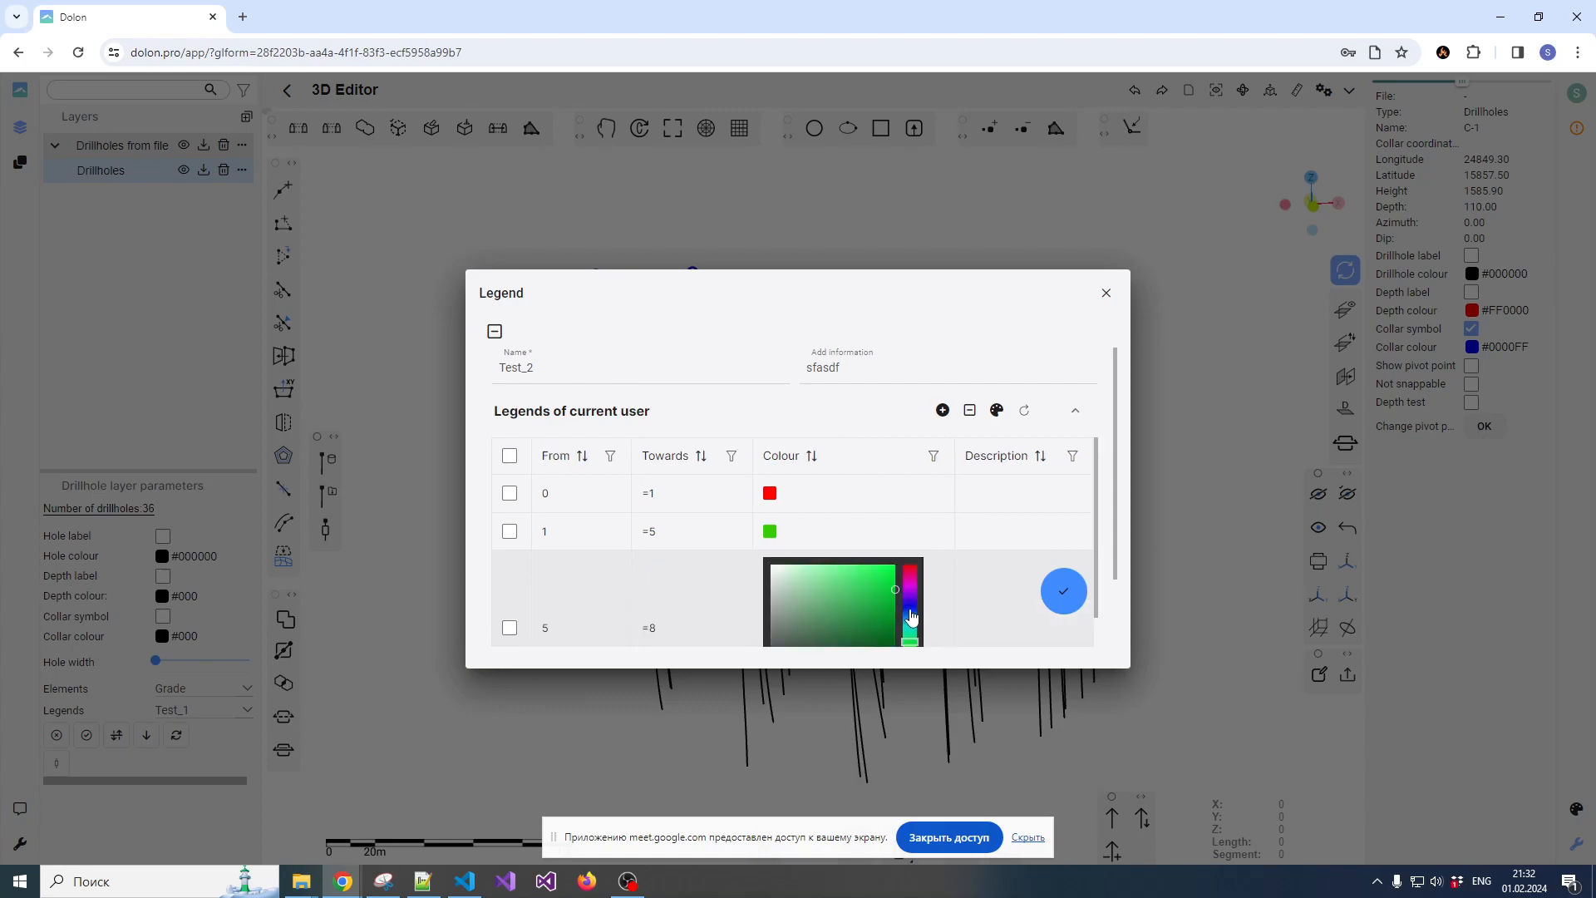
pyautogui.click(878, 624)
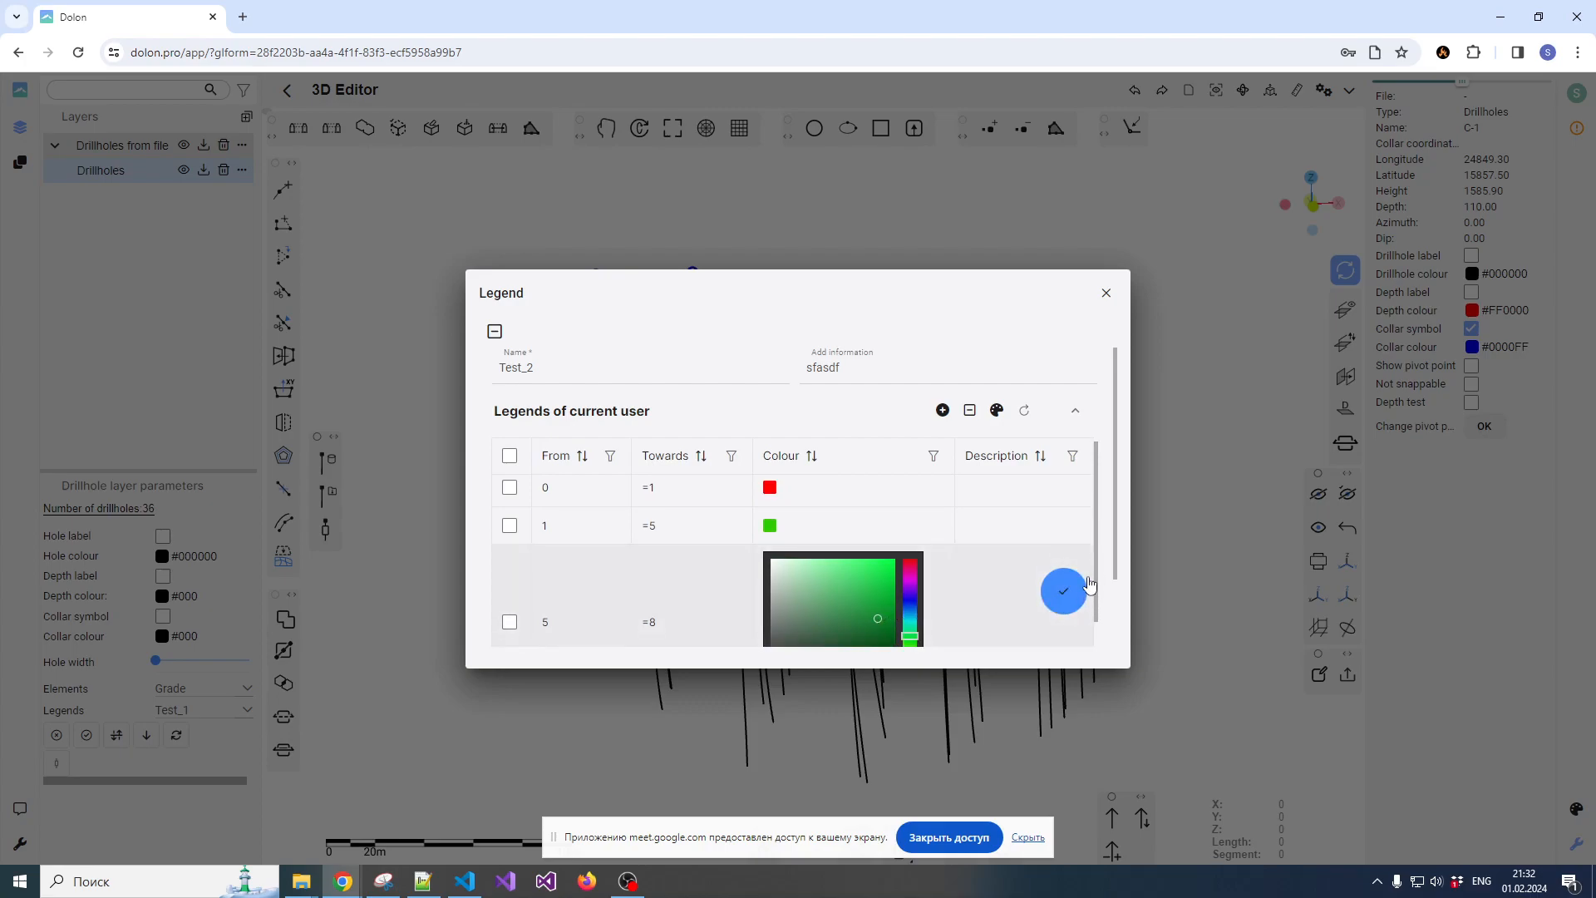
pyautogui.scroll(-2, 1084, 578)
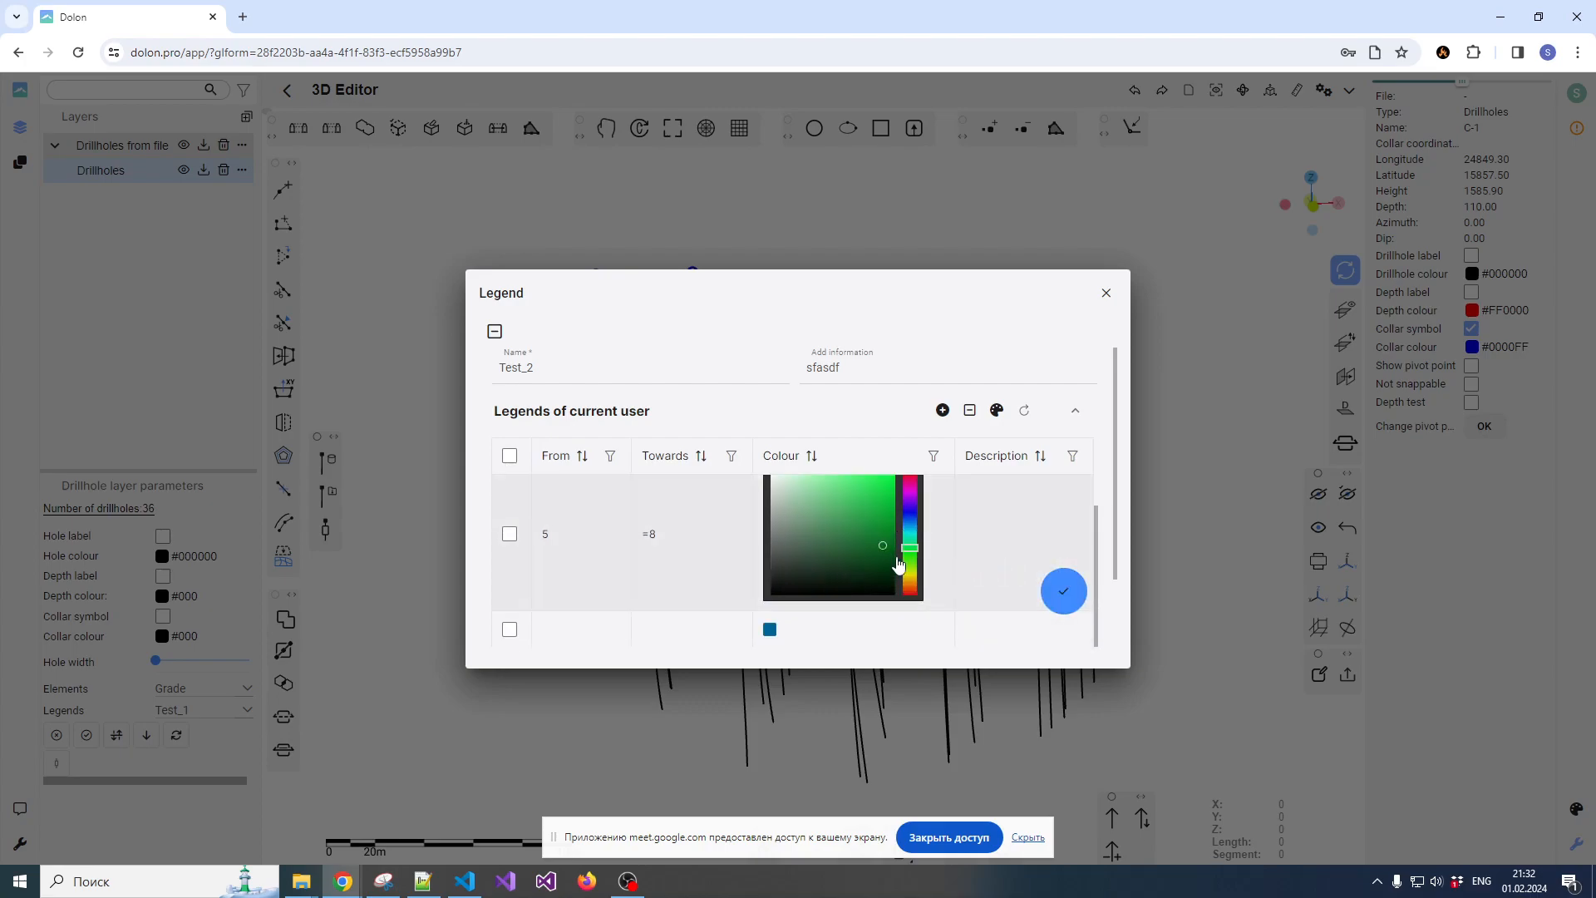
pyautogui.click(735, 568)
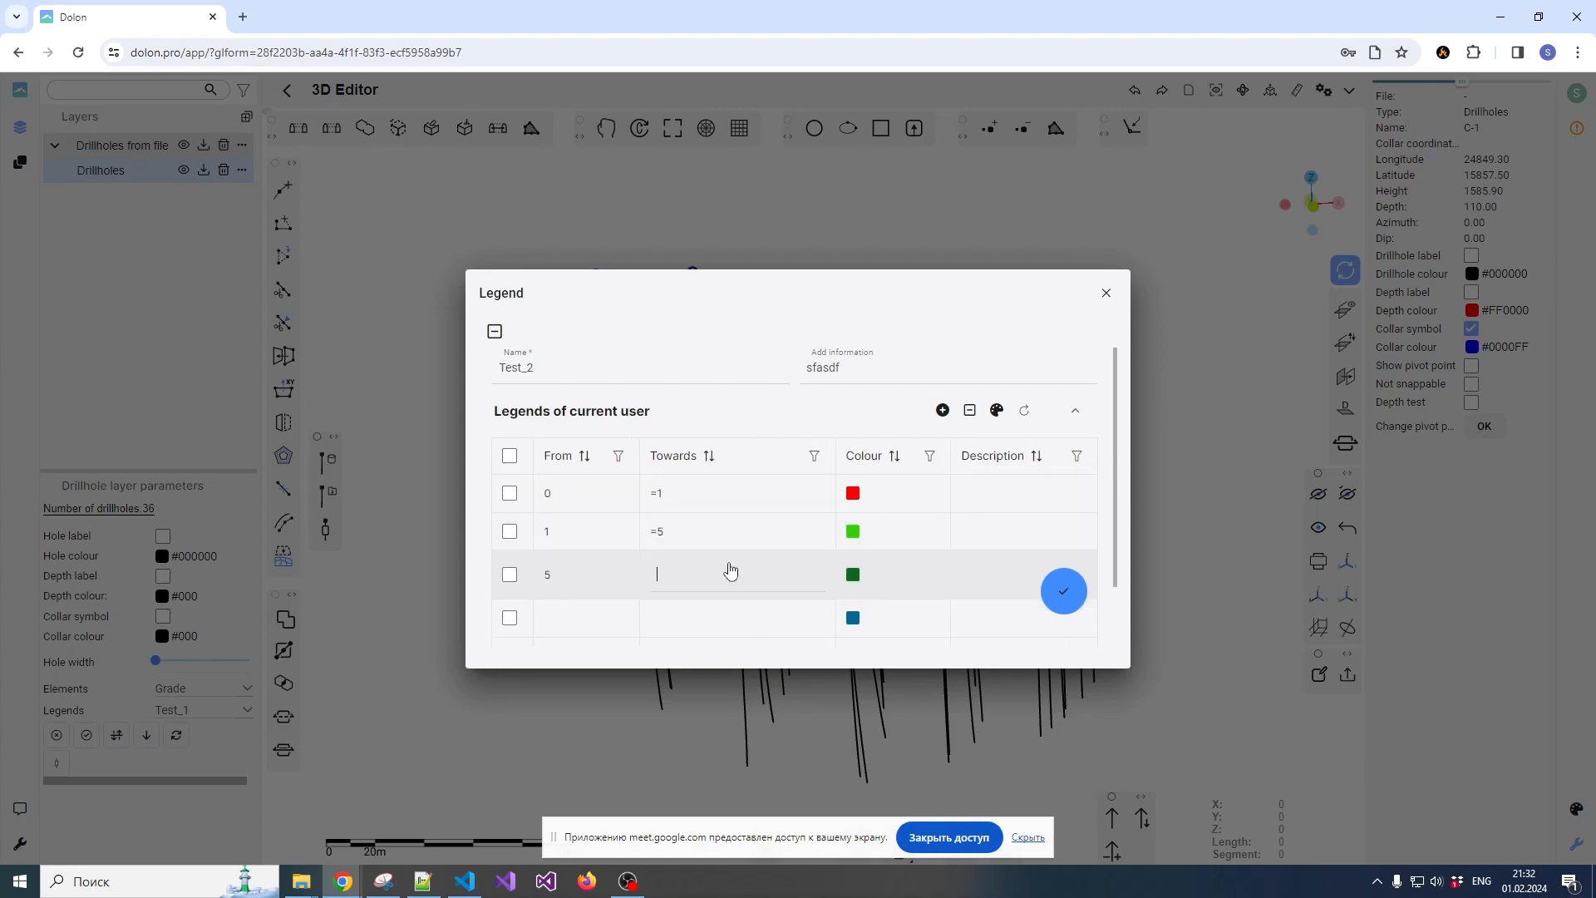
pyautogui.write('8')
pyautogui.press('Return')
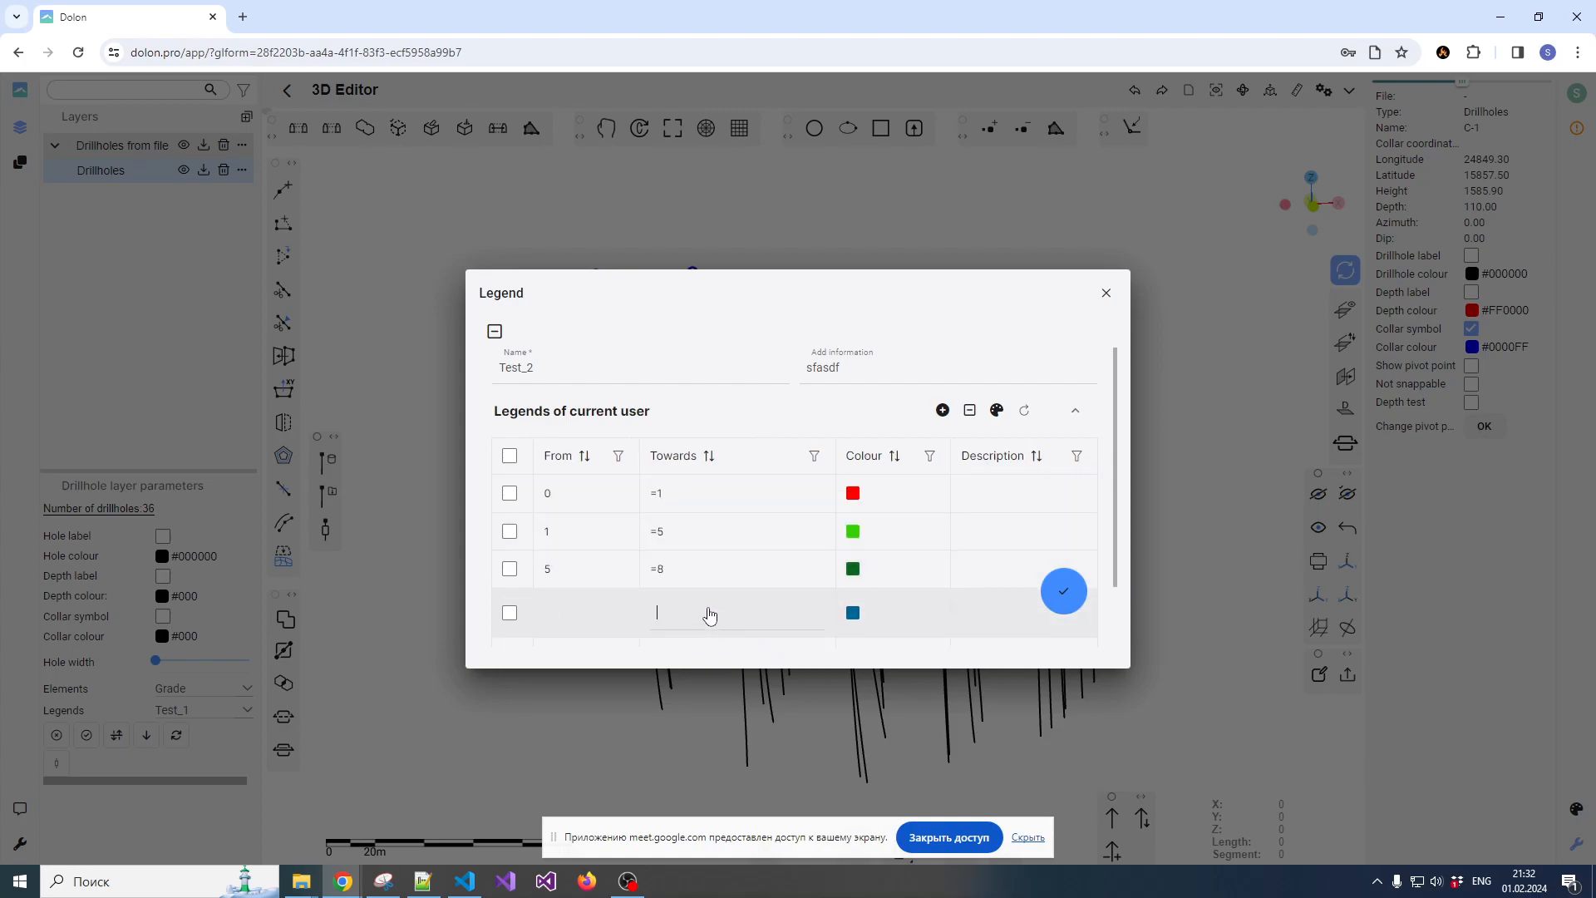
# Set the legend's fourth range to 8 to 15, then save Test_2 and close the list of legends
pyautogui.click(594, 627)
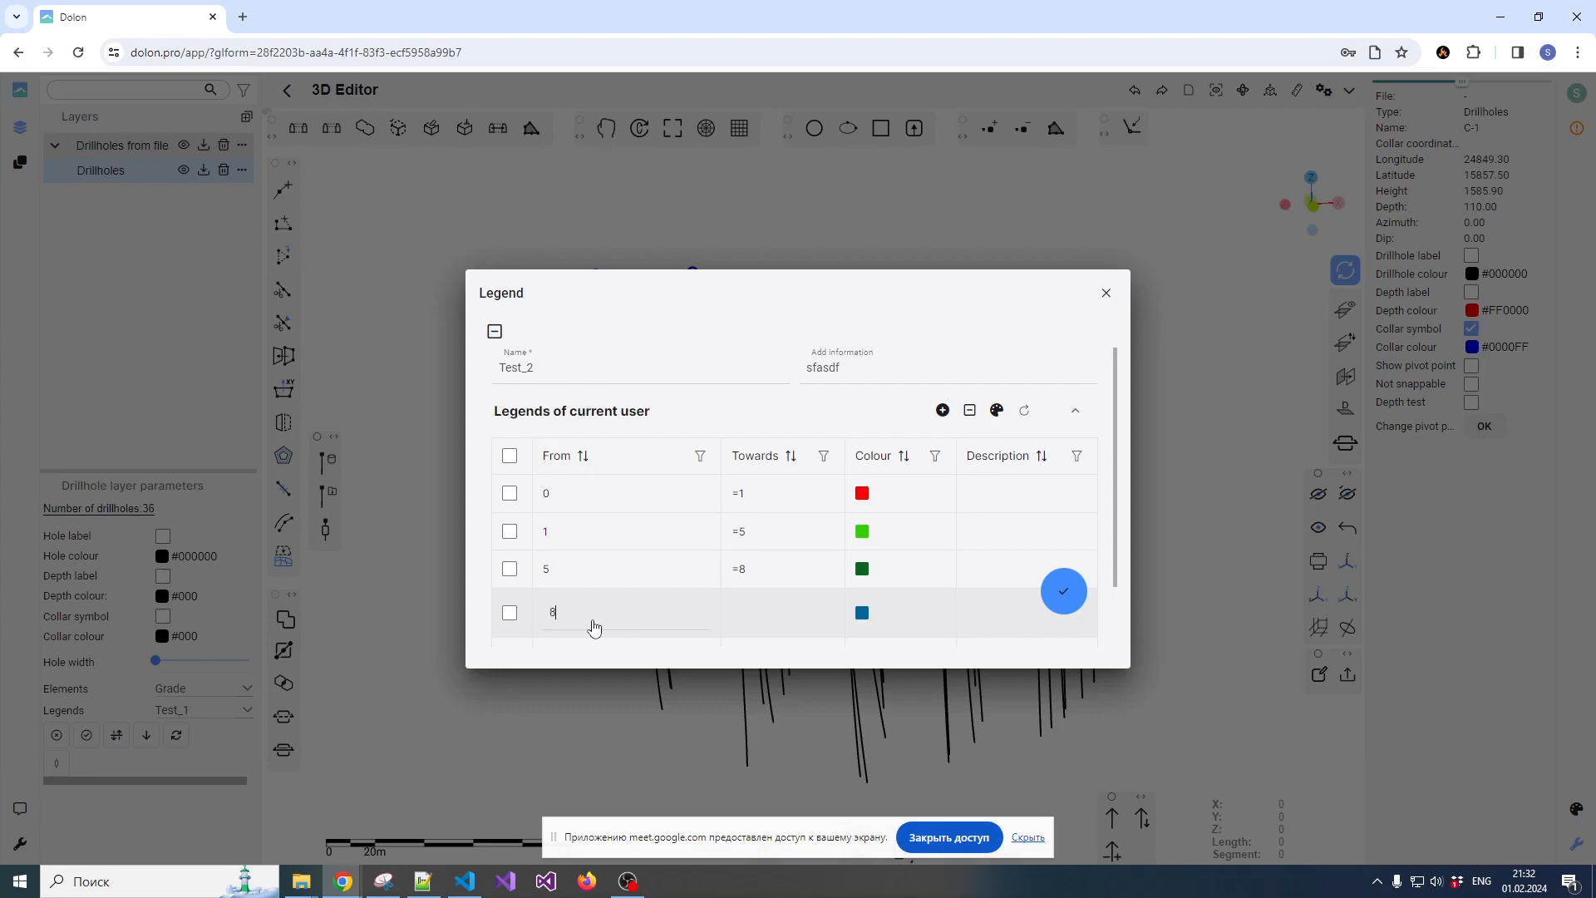
pyautogui.click(751, 621)
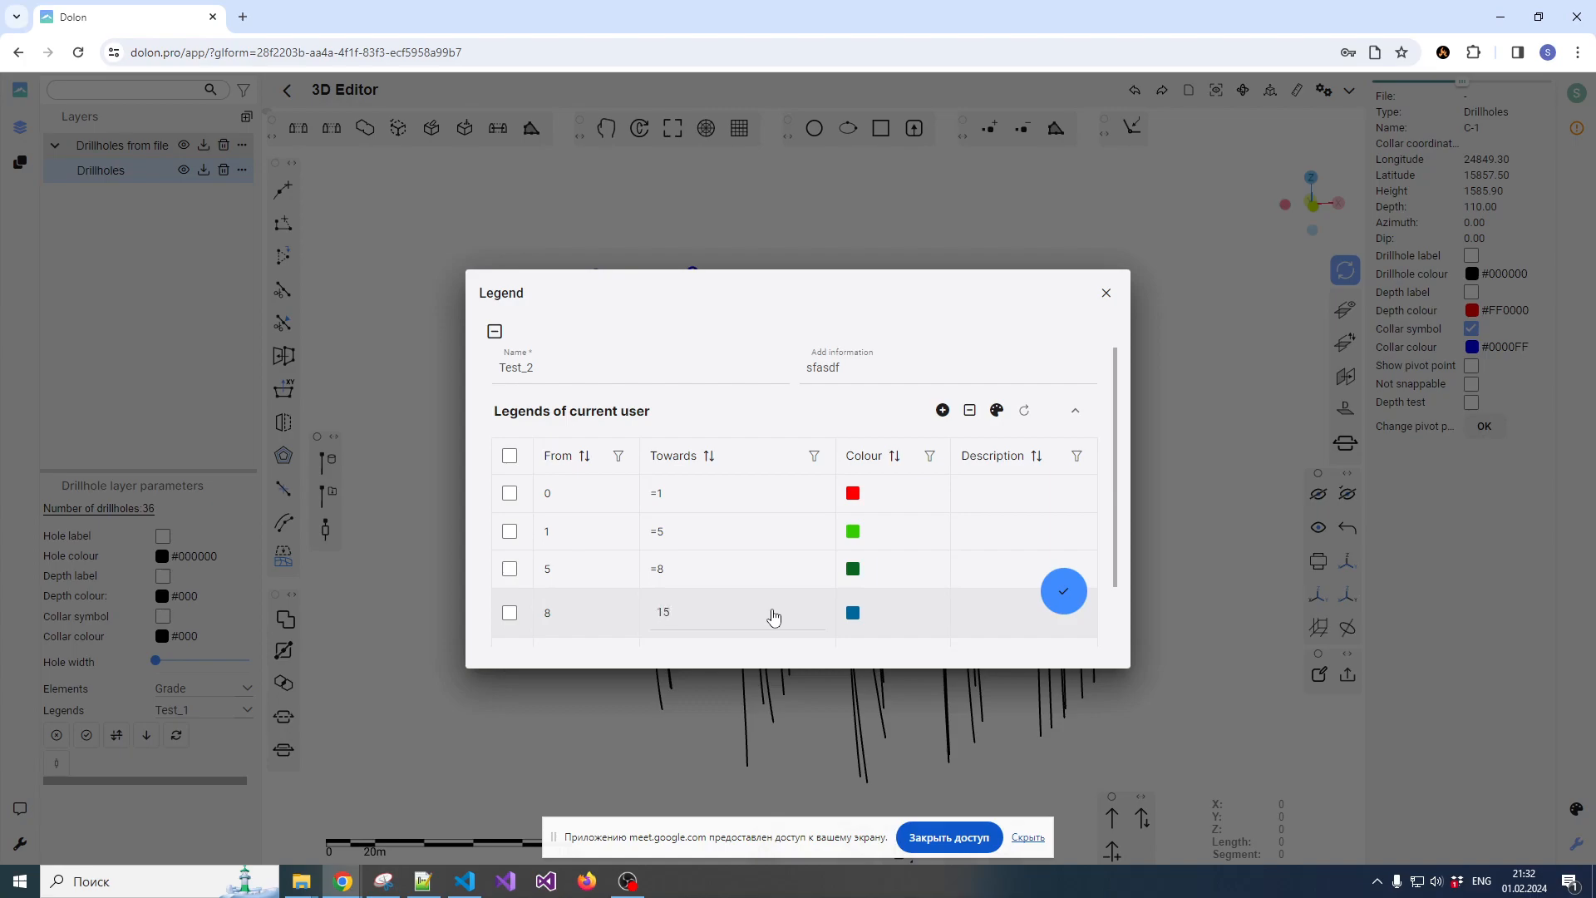
pyautogui.click(1064, 591)
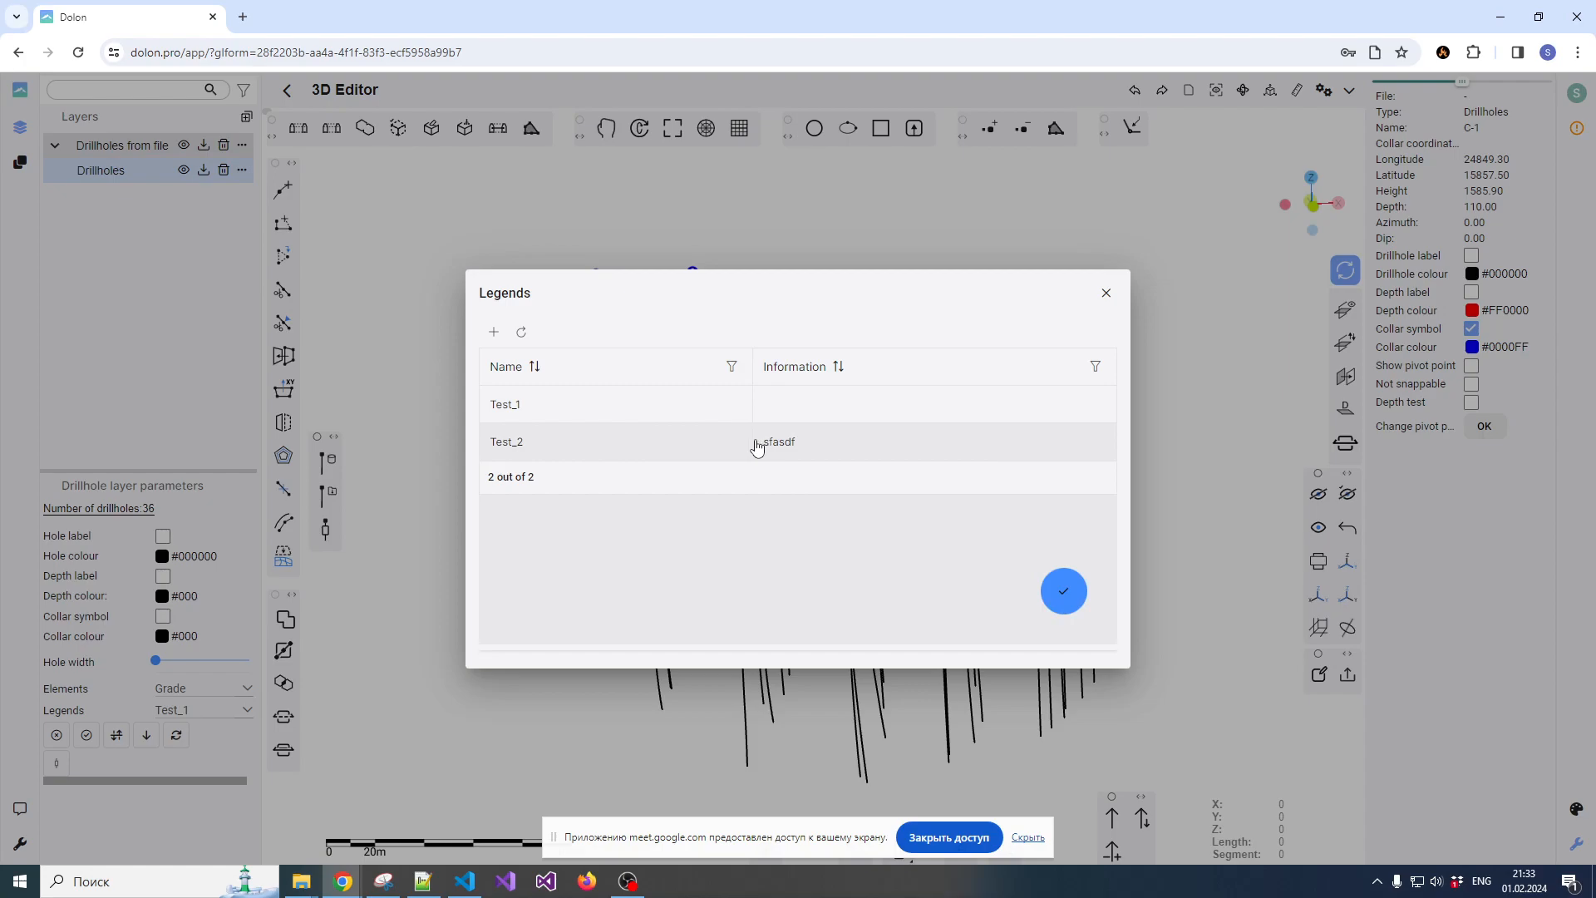
pyautogui.click(1064, 593)
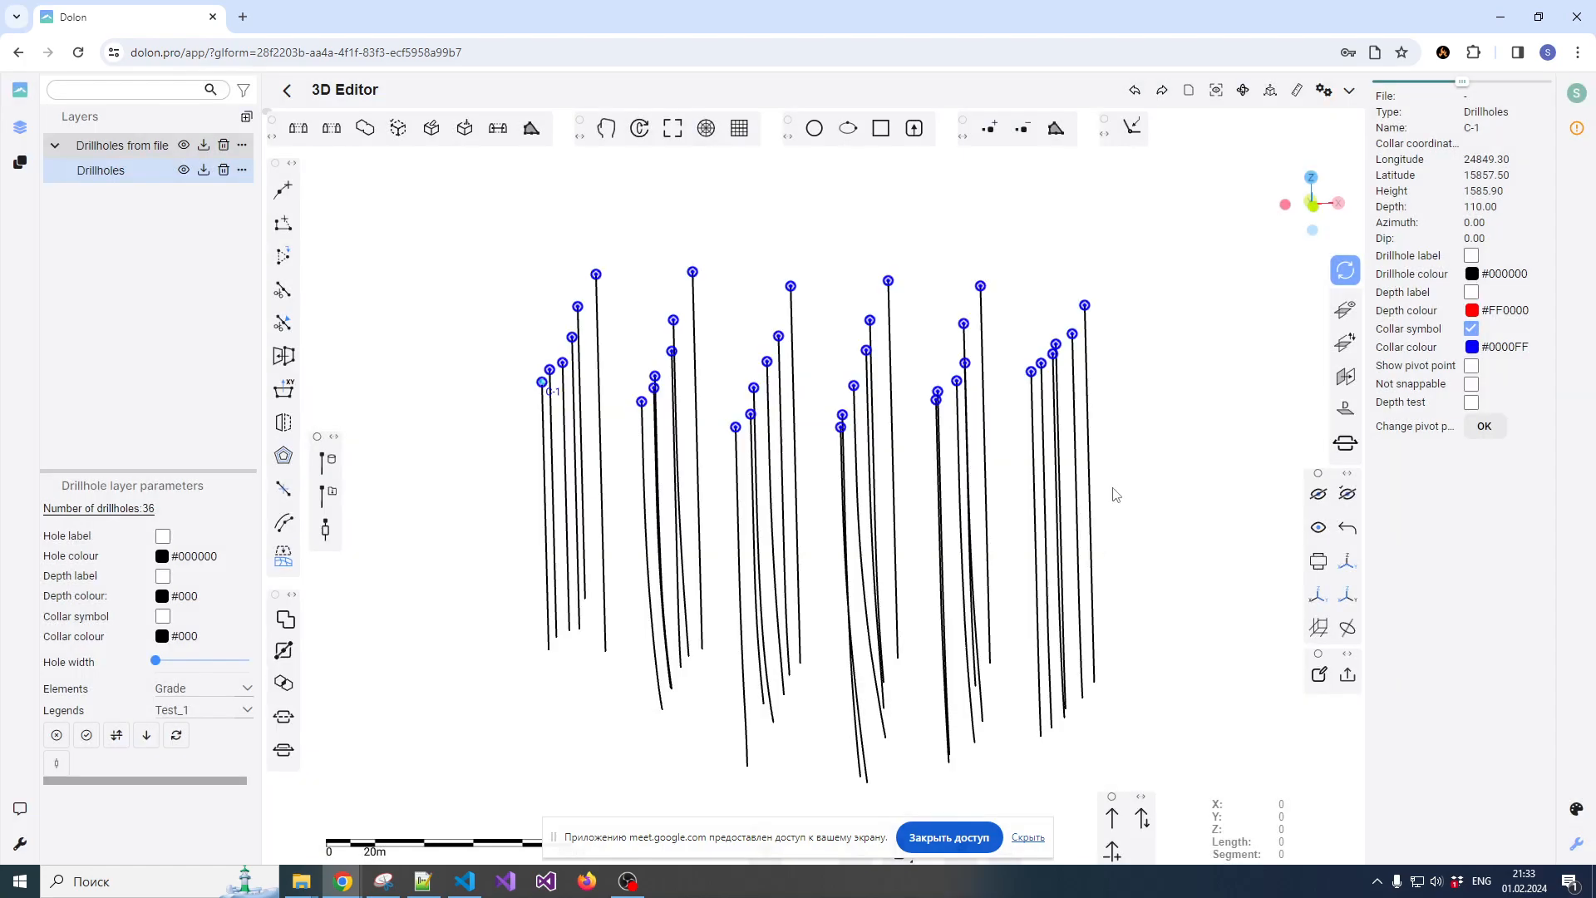
# Show the sampling results of the Drillholes layer for the Grade element with the Test_1 legend
pyautogui.click(199, 713)
pyautogui.click(191, 735)
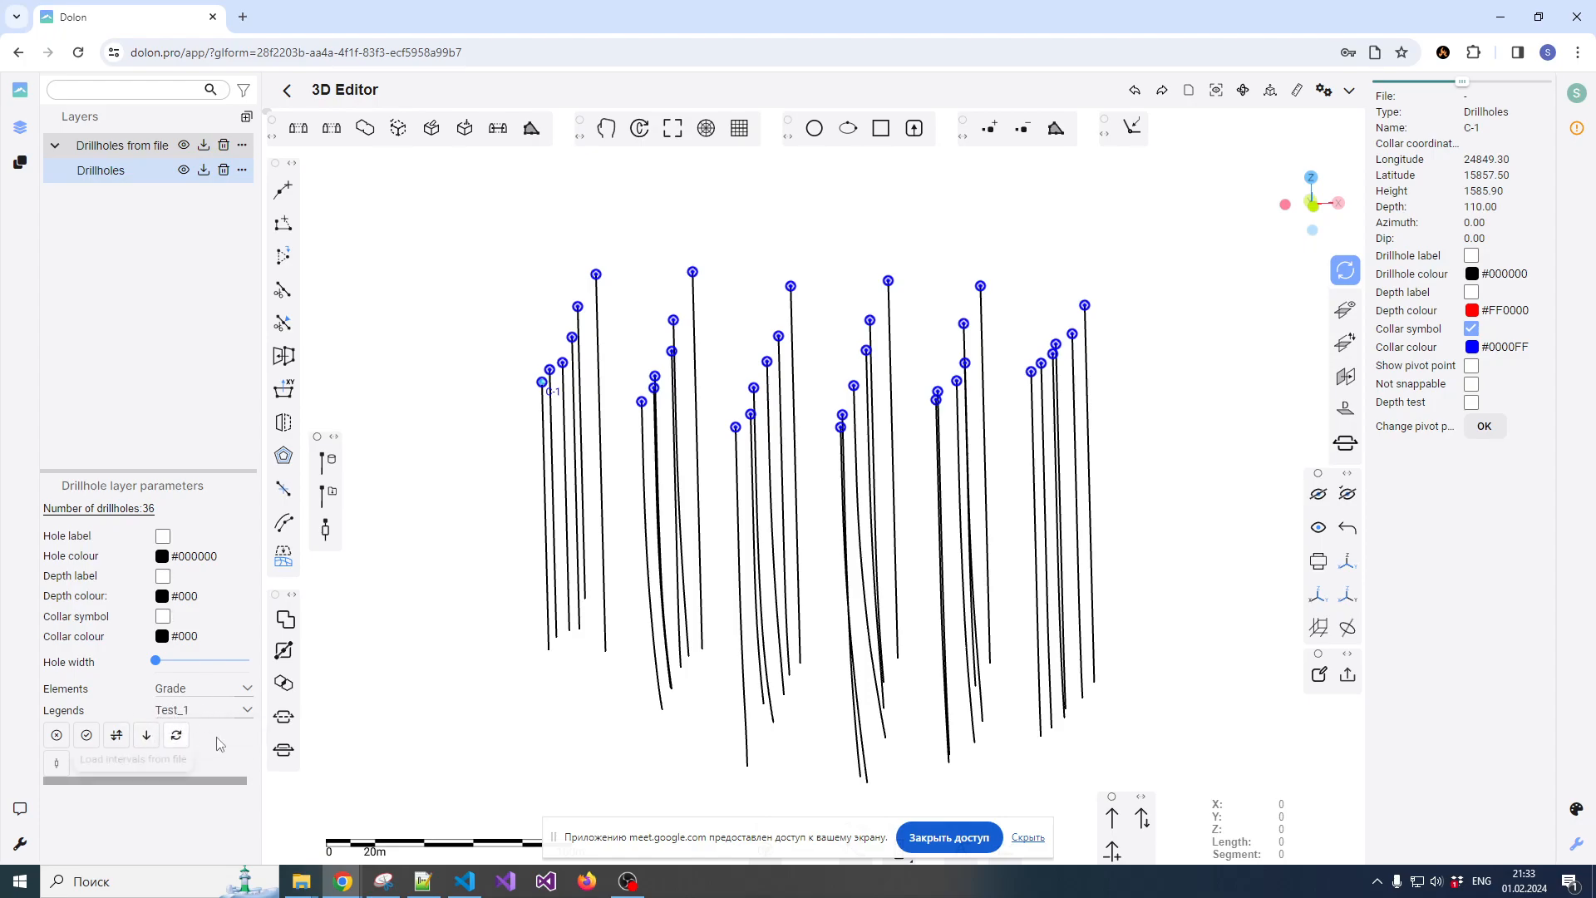
pyautogui.click(87, 737)
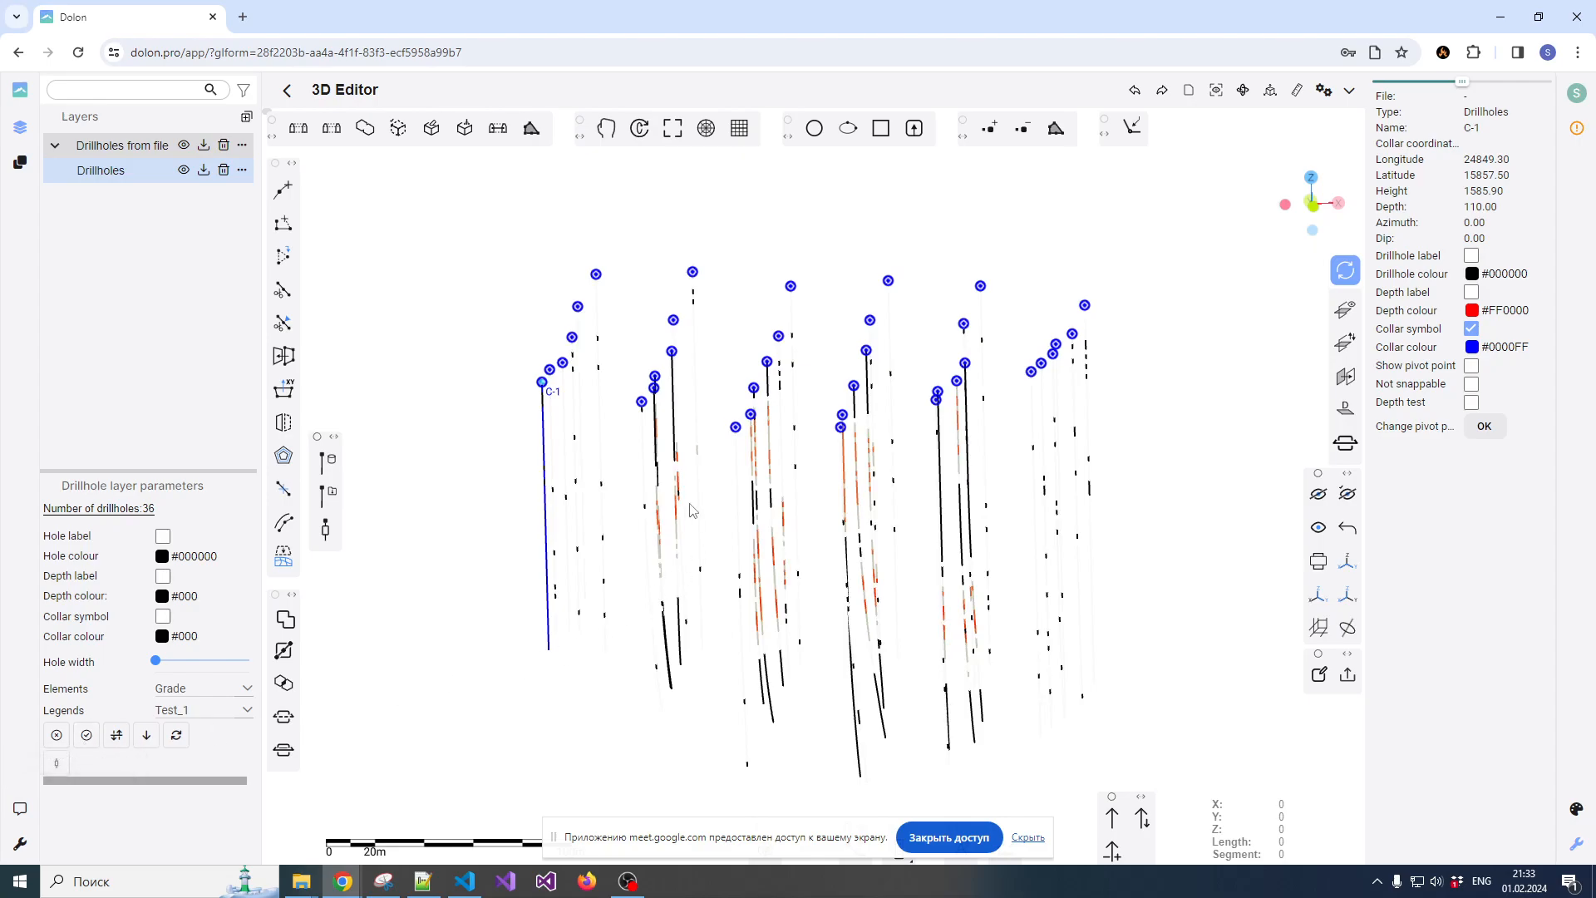
pyautogui.scroll(-1, 741, 374)
pyautogui.scroll(3, 686, 456)
pyautogui.scroll(-2, 687, 456)
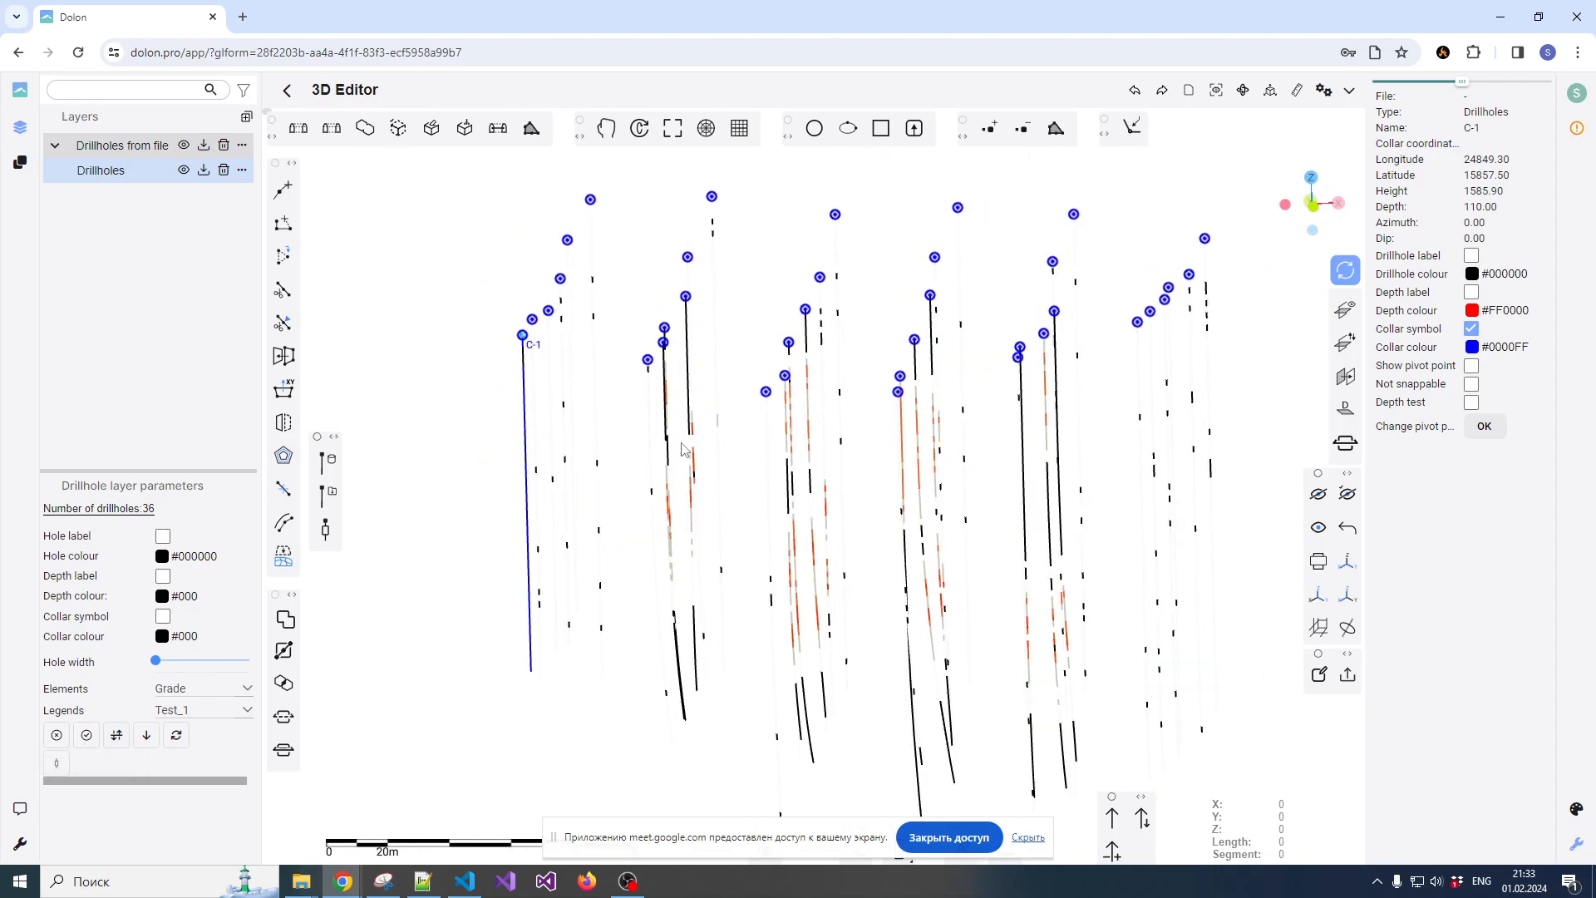
pyautogui.moveTo(742, 524); pyautogui.dragTo(637, 497)
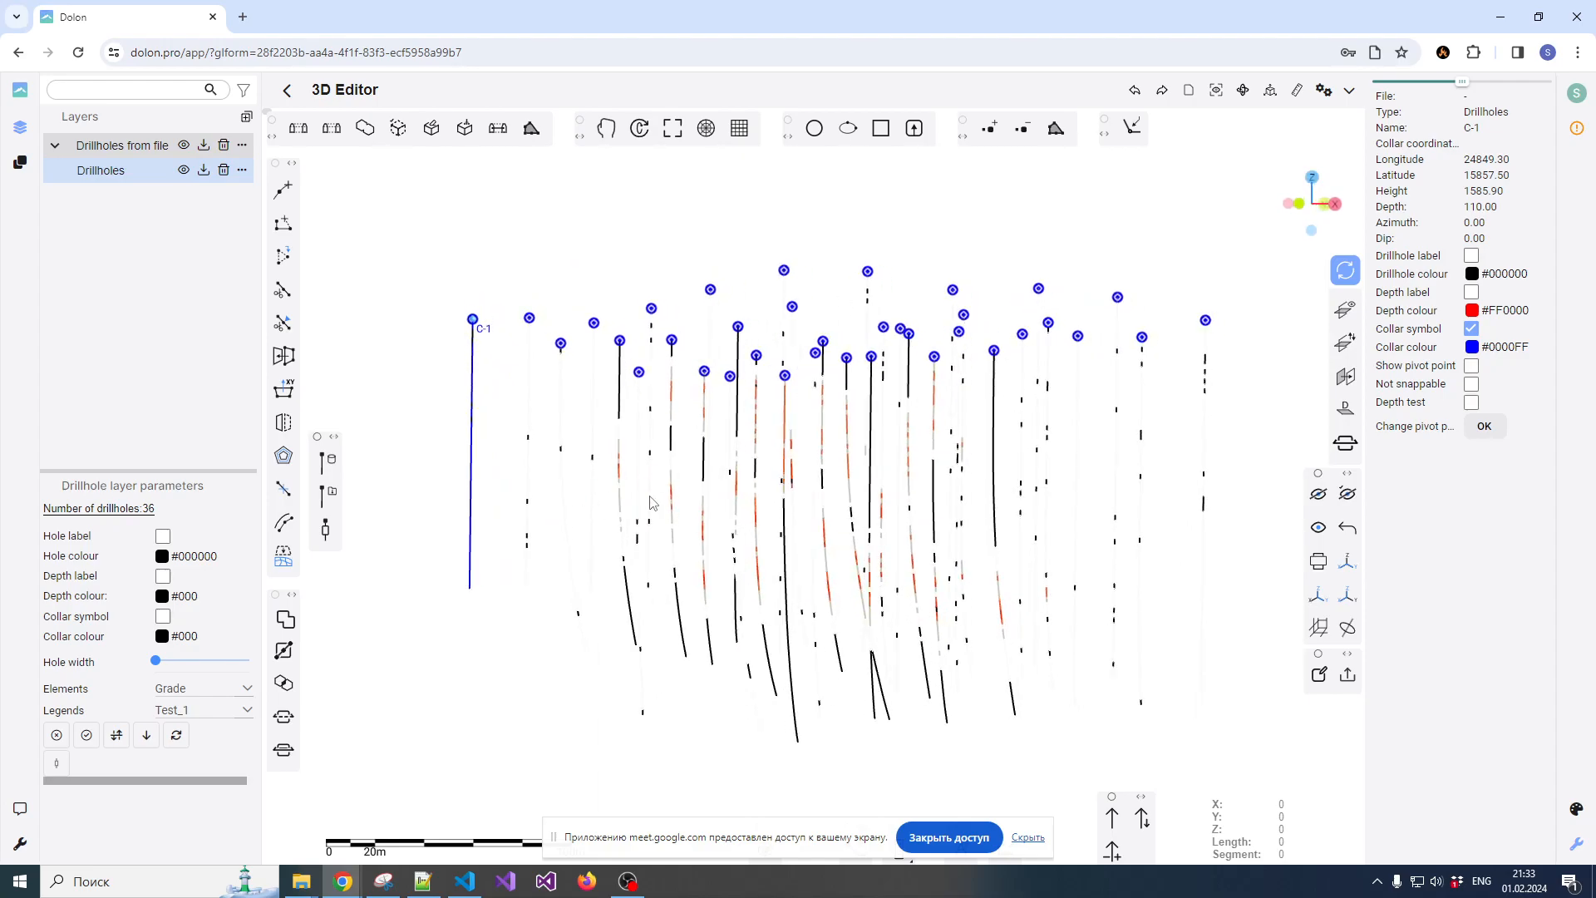
# Increase the Drillholes layer's hole width to slightly over half of its range and inspect the coloured intervals
pyautogui.moveTo(681, 464)
pyautogui.mouseDown()
pyautogui.moveTo(588, 463)
pyautogui.moveTo(615, 488)
pyautogui.moveTo(701, 493)
pyautogui.moveTo(675, 485)
pyautogui.mouseUp()
pyautogui.moveTo(155, 660); pyautogui.dragTo(215, 660)
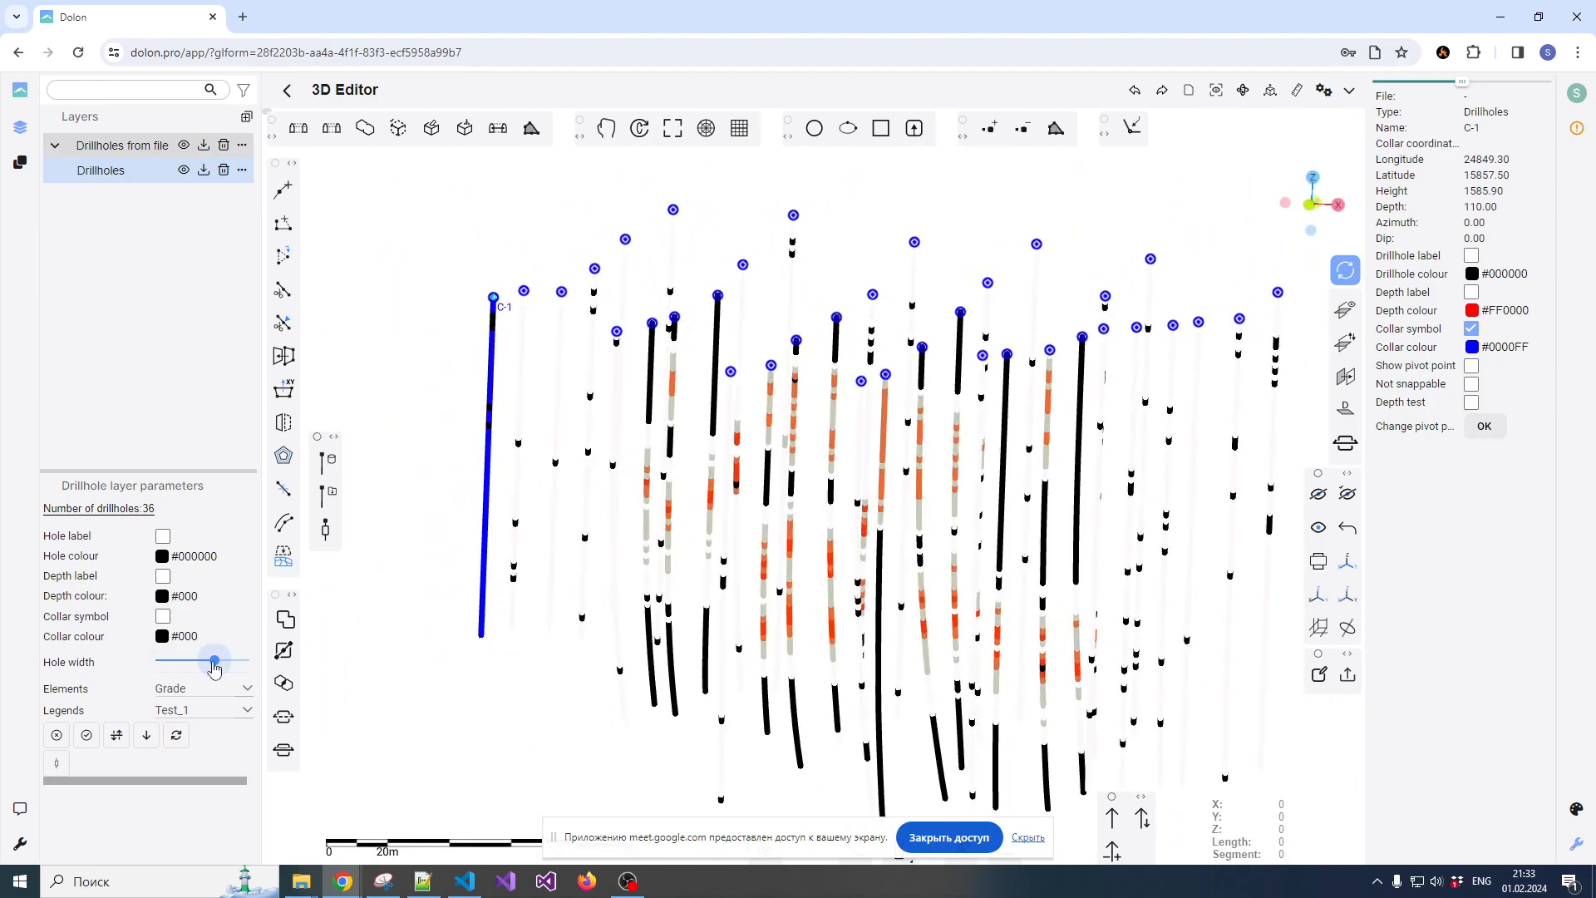
pyautogui.moveTo(703, 476); pyautogui.dragTo(630, 478)
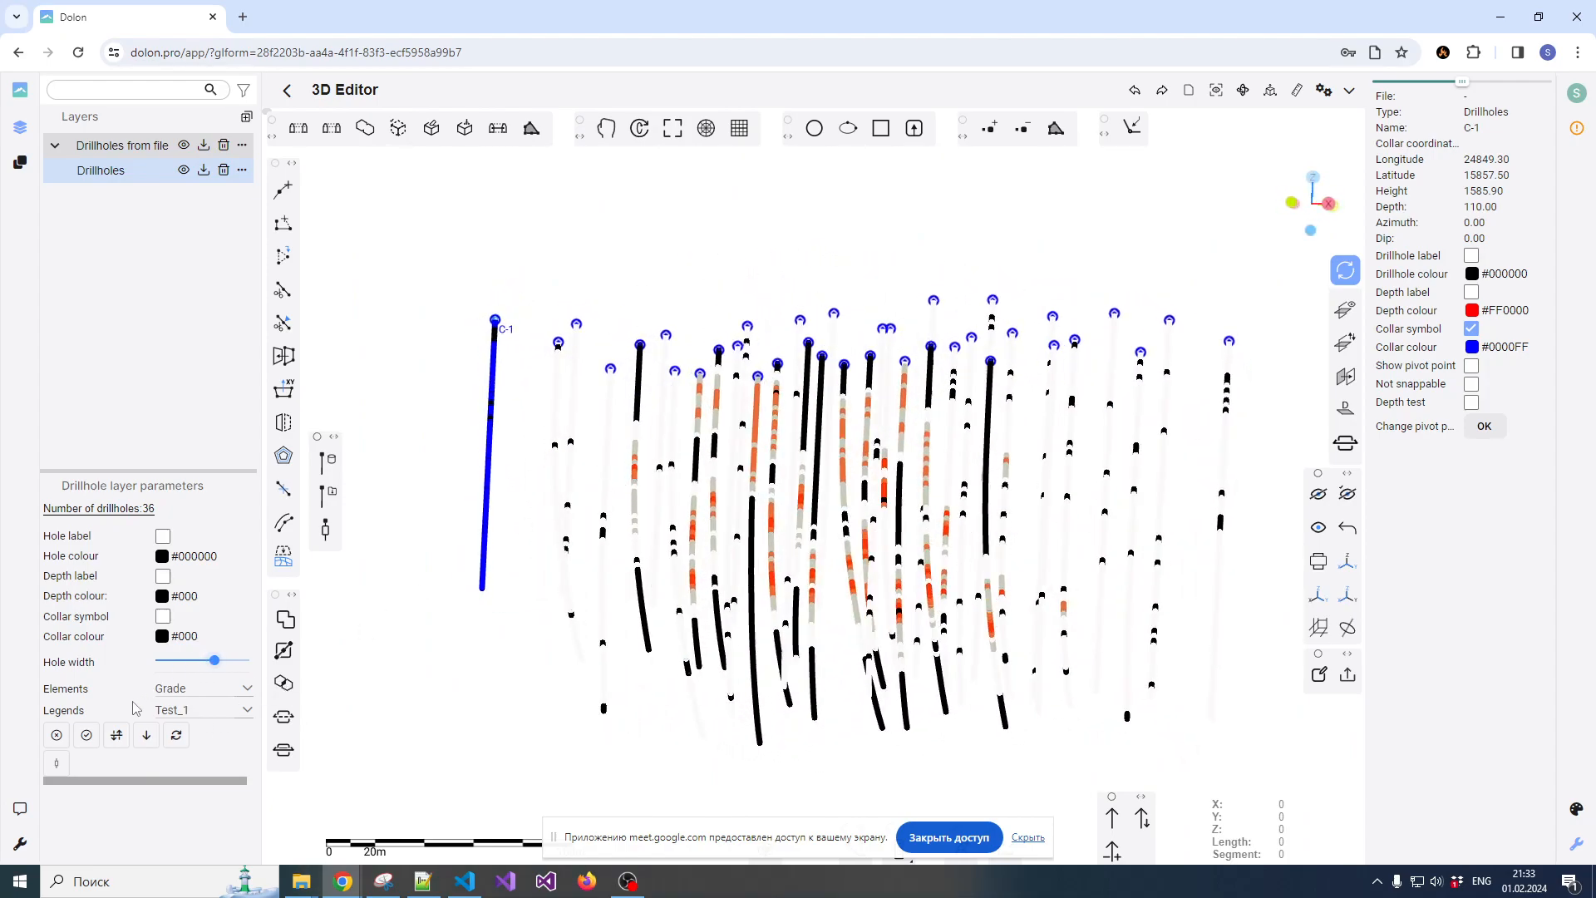
# Remove the sampling results from the drillholes and reduce the layer's hole width to slightly above its minimum
pyautogui.click(56, 736)
pyautogui.moveTo(215, 660); pyautogui.dragTo(169, 666)
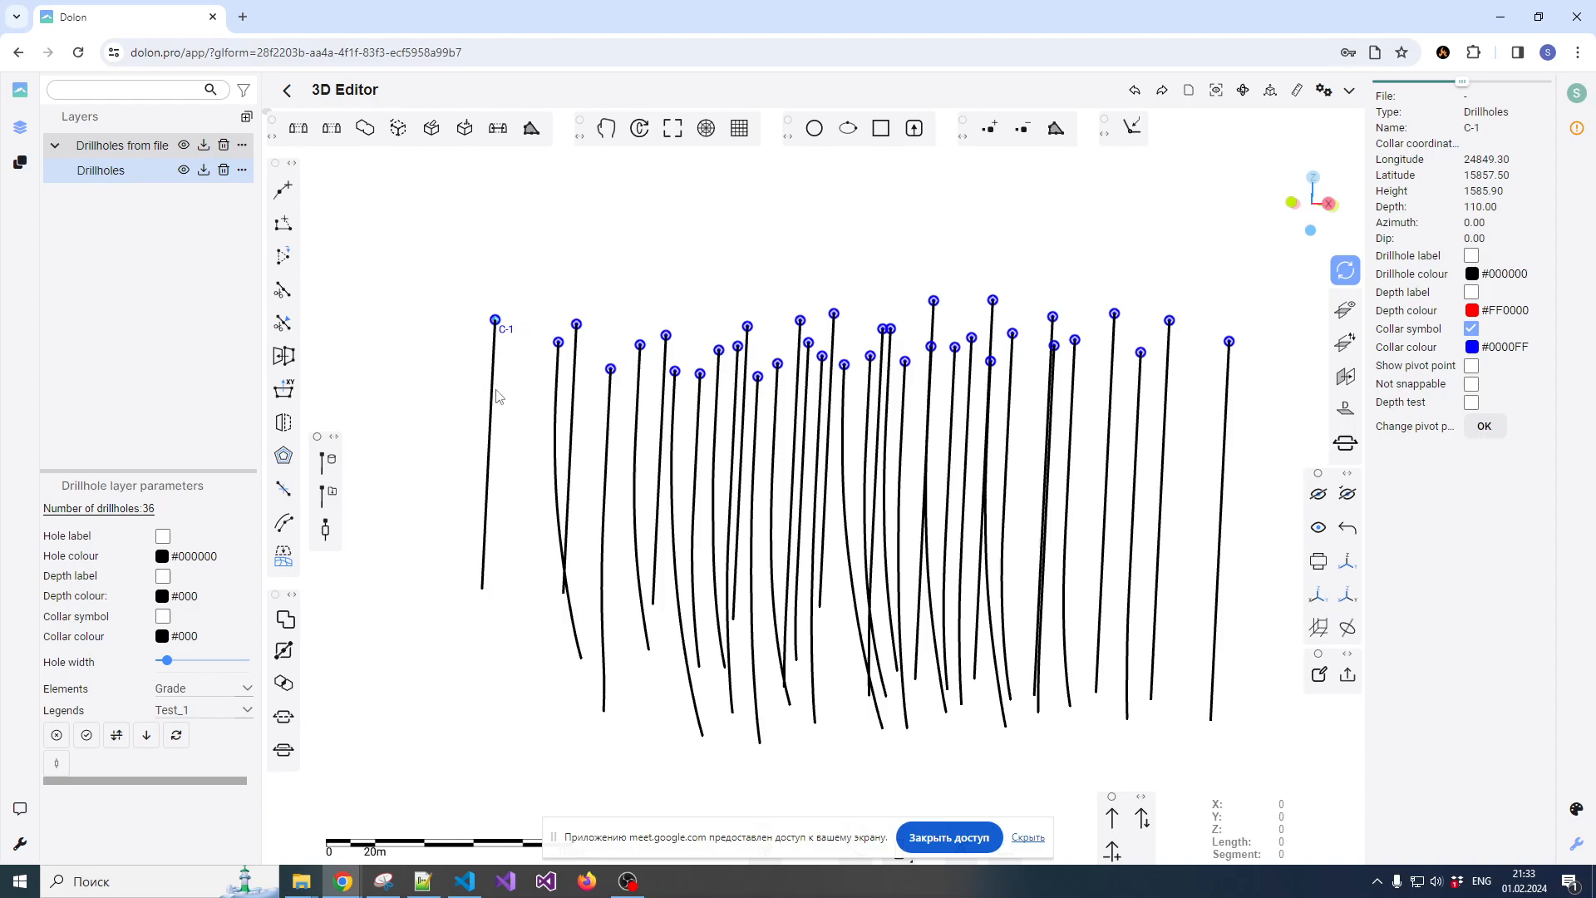
# Open the interval form of the Drillholes layer, review its Grade chart line setting and delete that entry
pyautogui.click(117, 736)
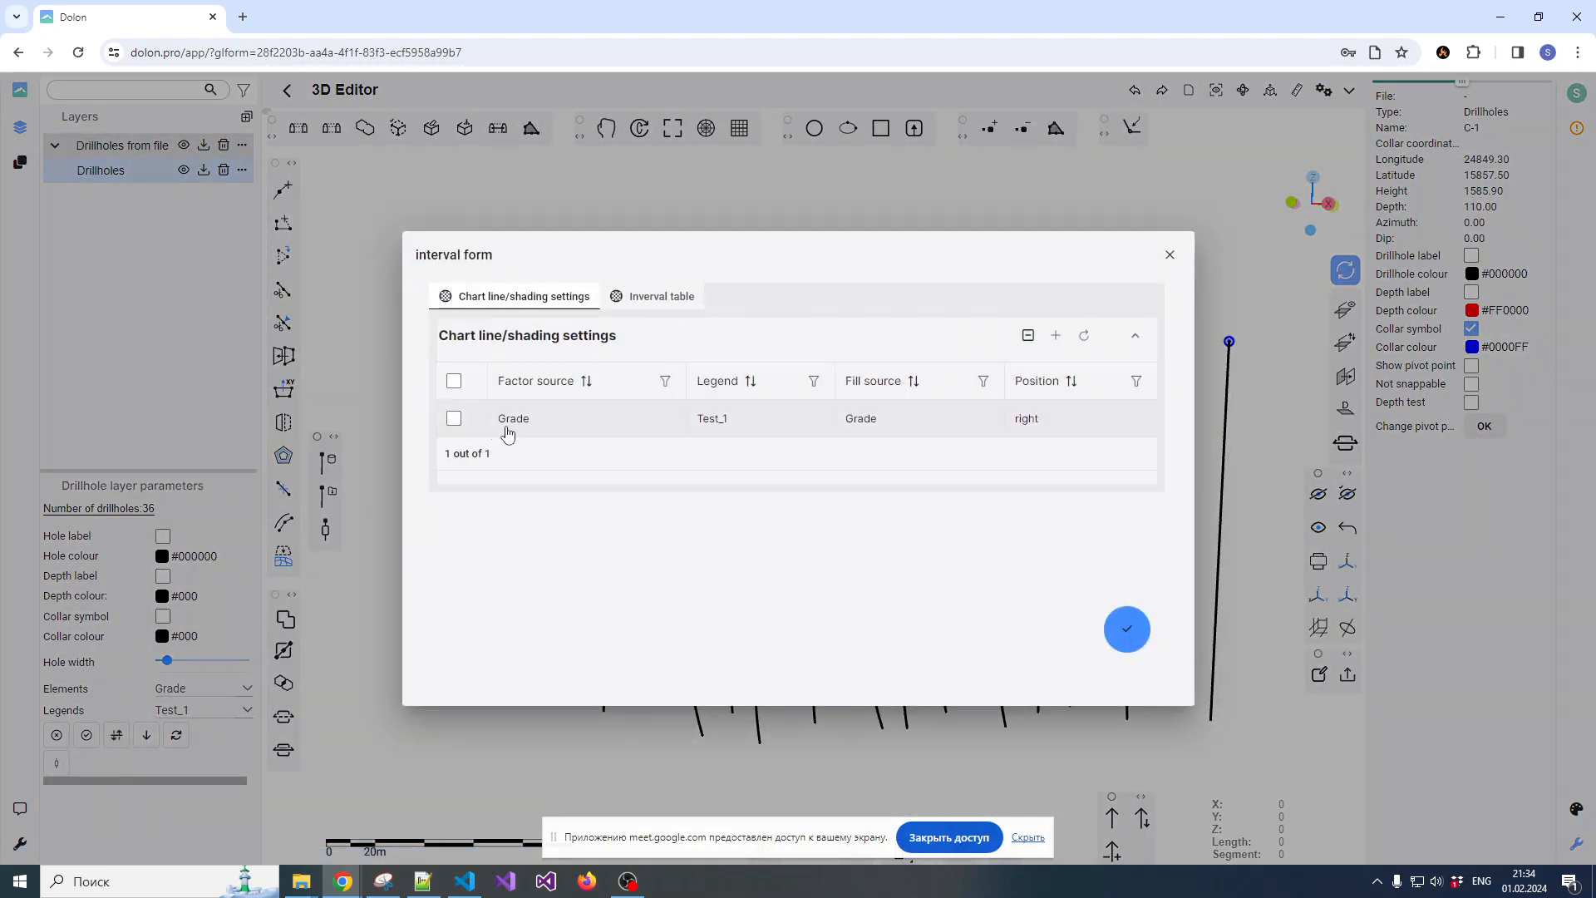
pyautogui.click(545, 426)
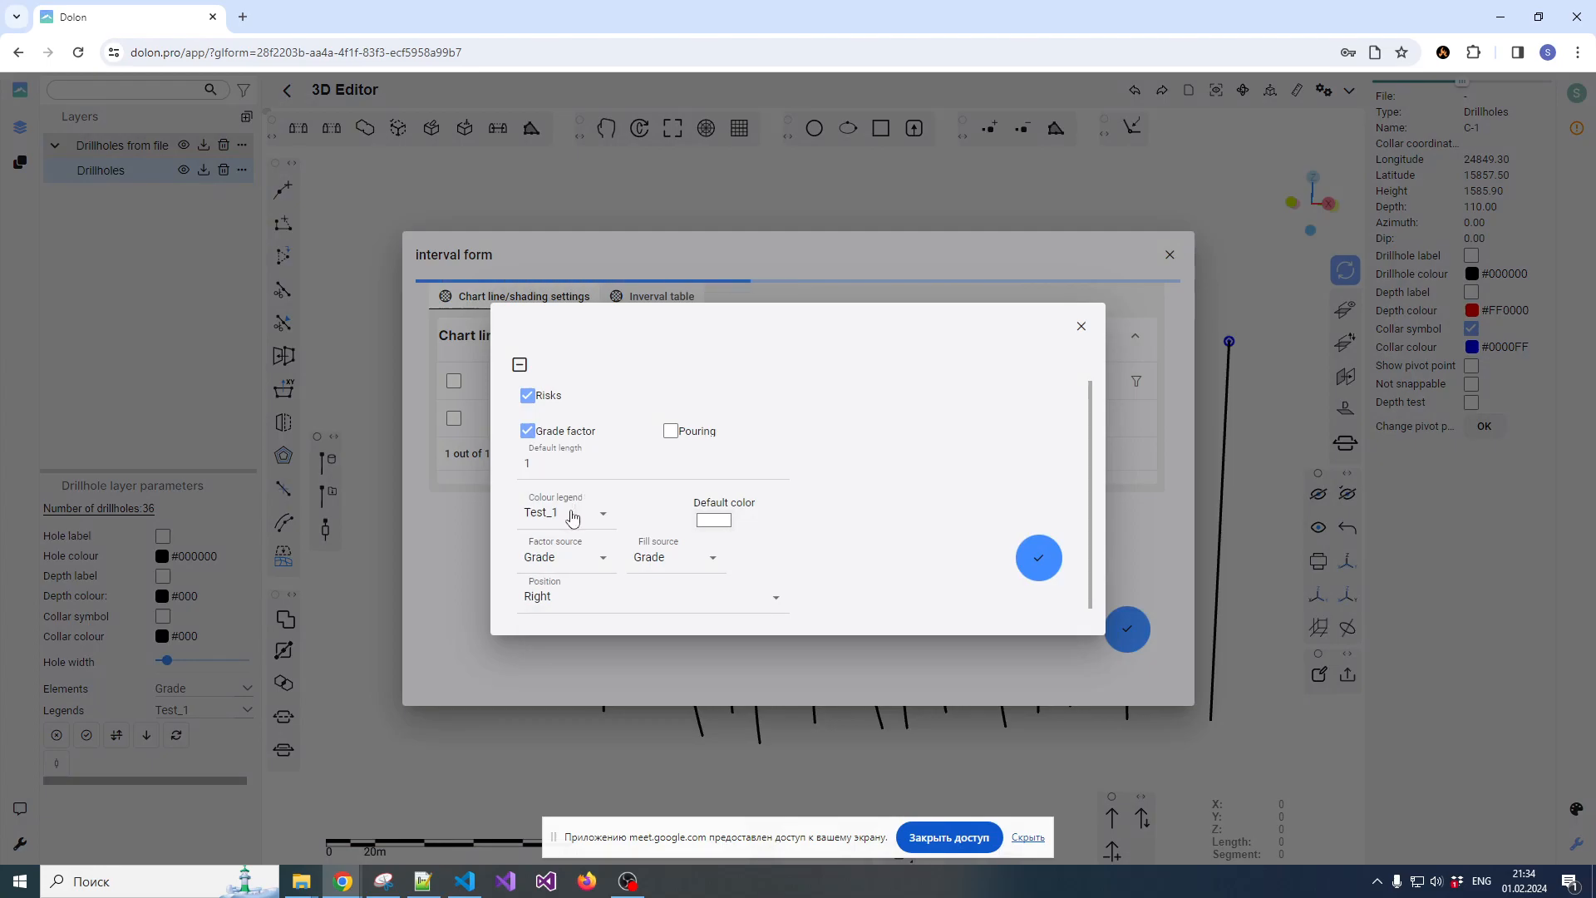
pyautogui.click(1081, 327)
pyautogui.click(454, 418)
pyautogui.click(1031, 336)
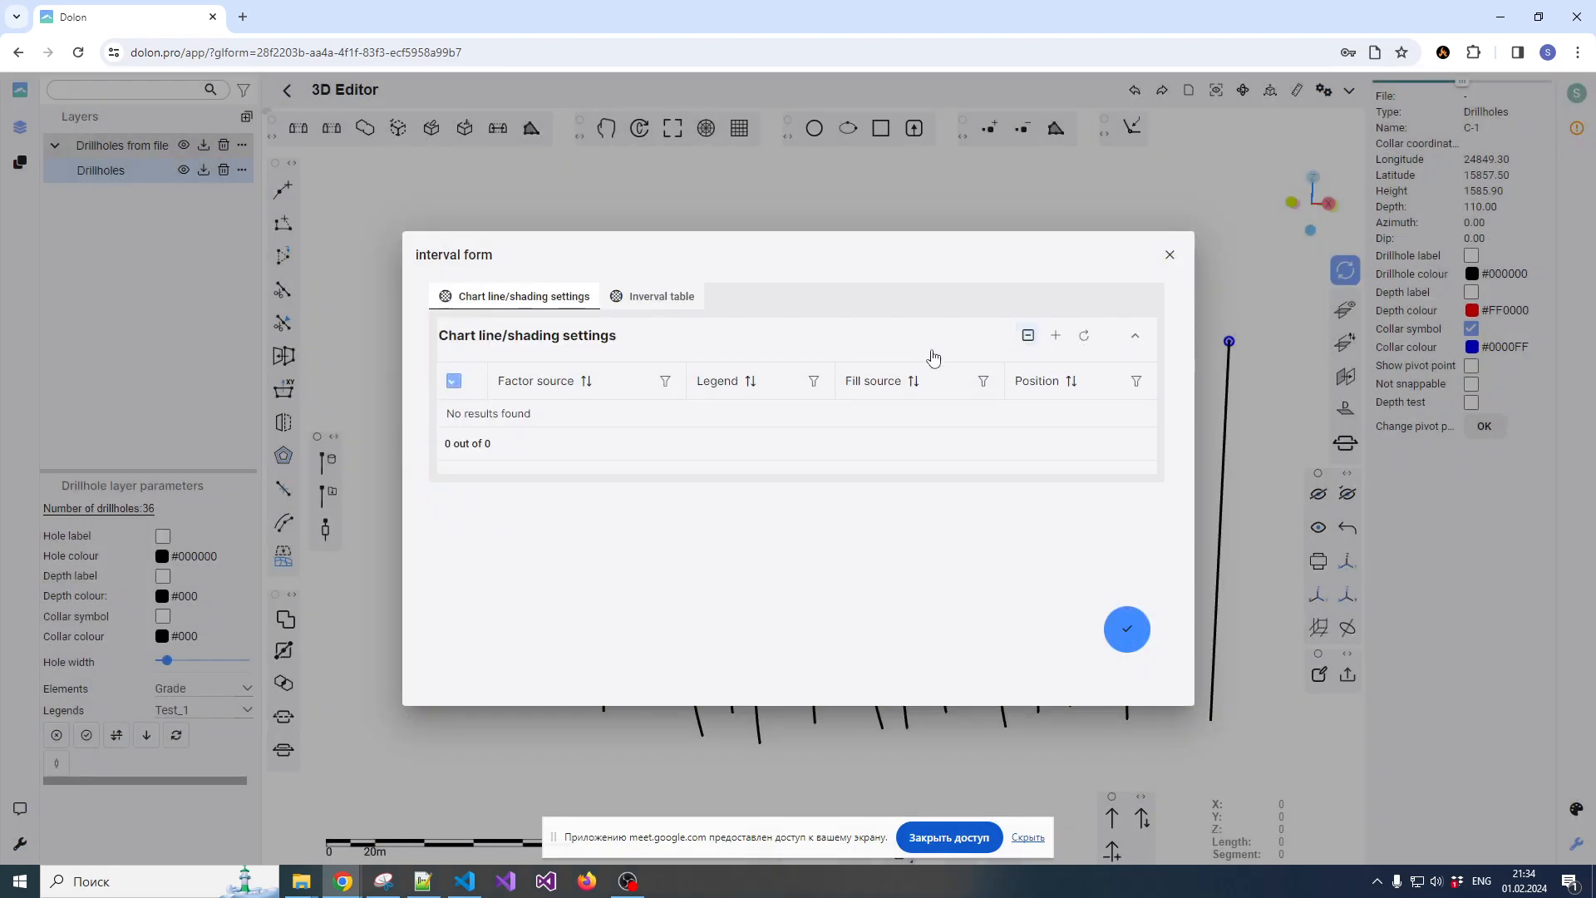
# Delete the existing Grade row from the interval table
pyautogui.click(644, 297)
pyautogui.click(454, 419)
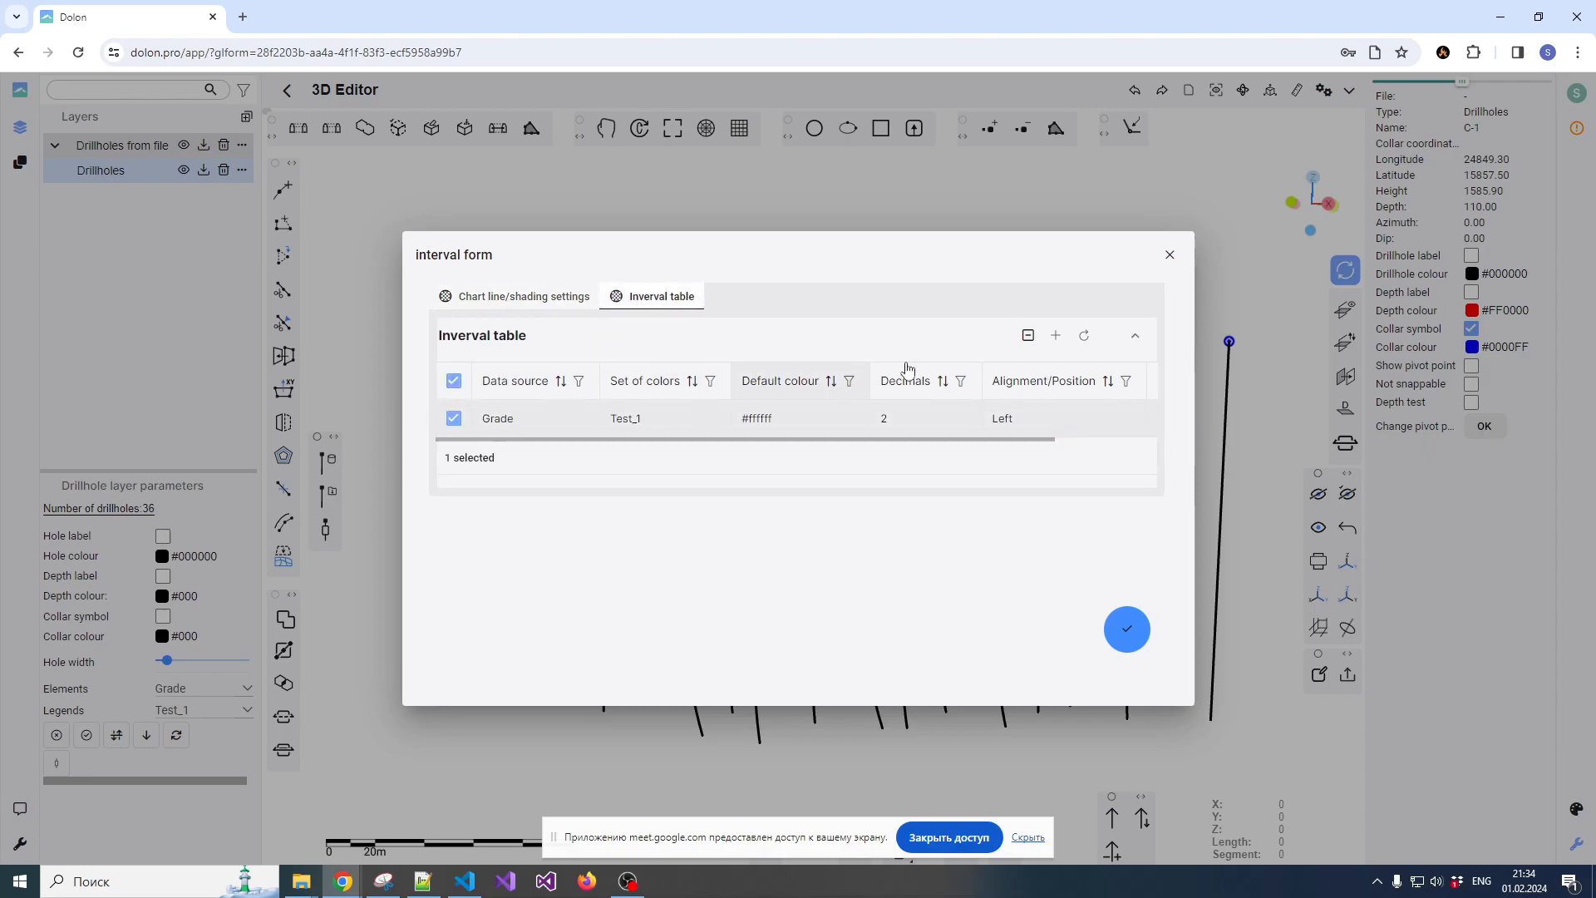
pyautogui.click(1029, 335)
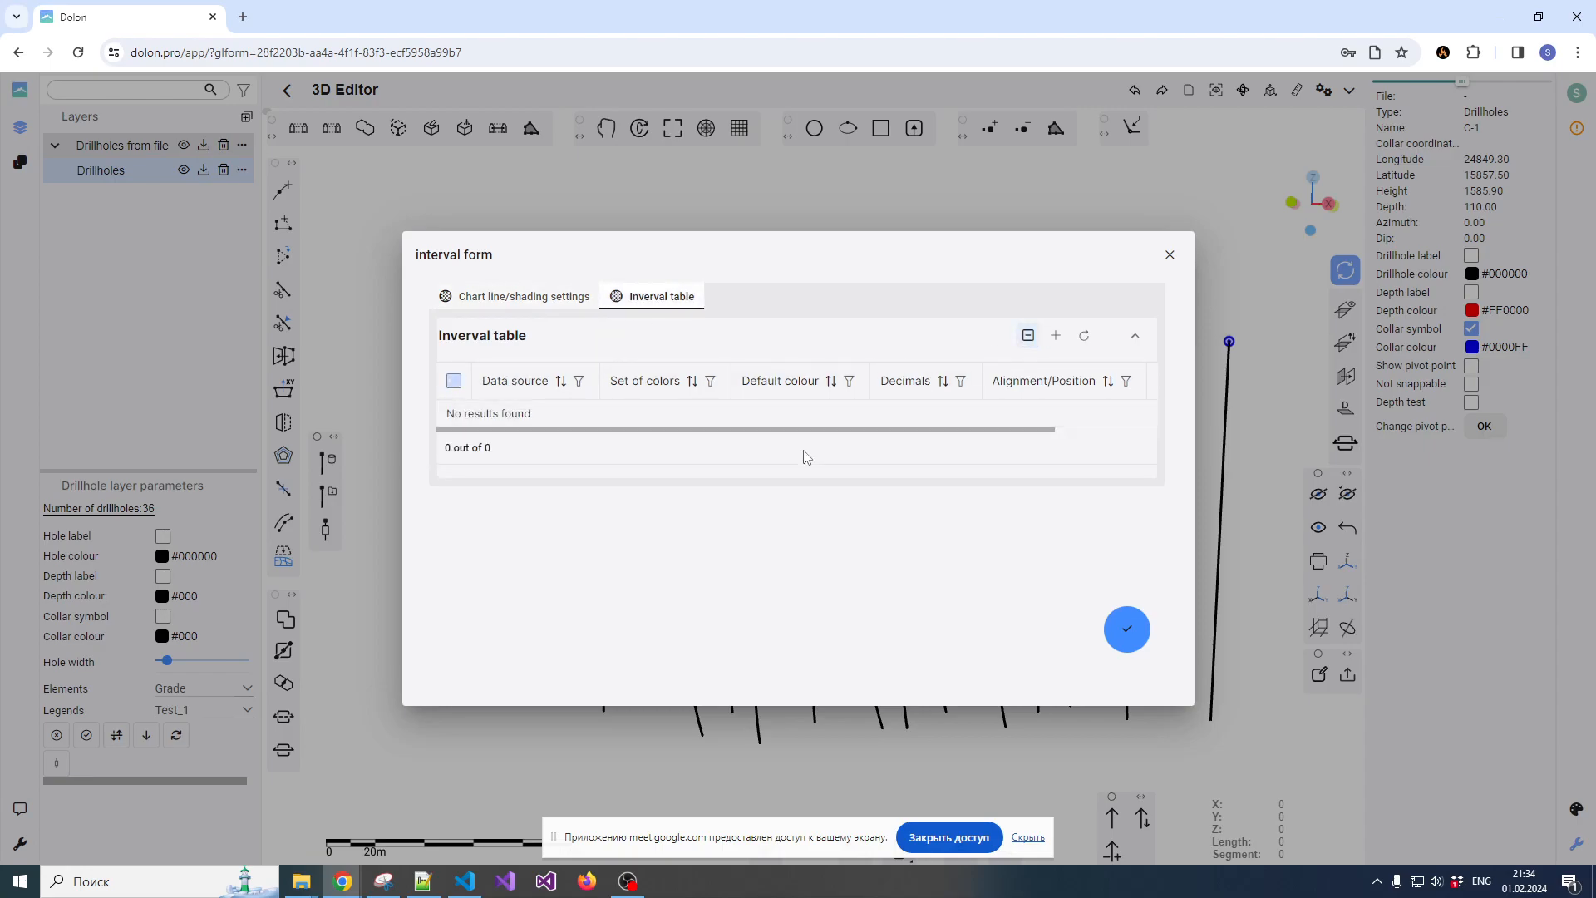
# Add a chart line setting with Risks and Grade factor enabled, the Test_1 colour legend and light grey (204, 204, 204) as default colour
pyautogui.click(557, 299)
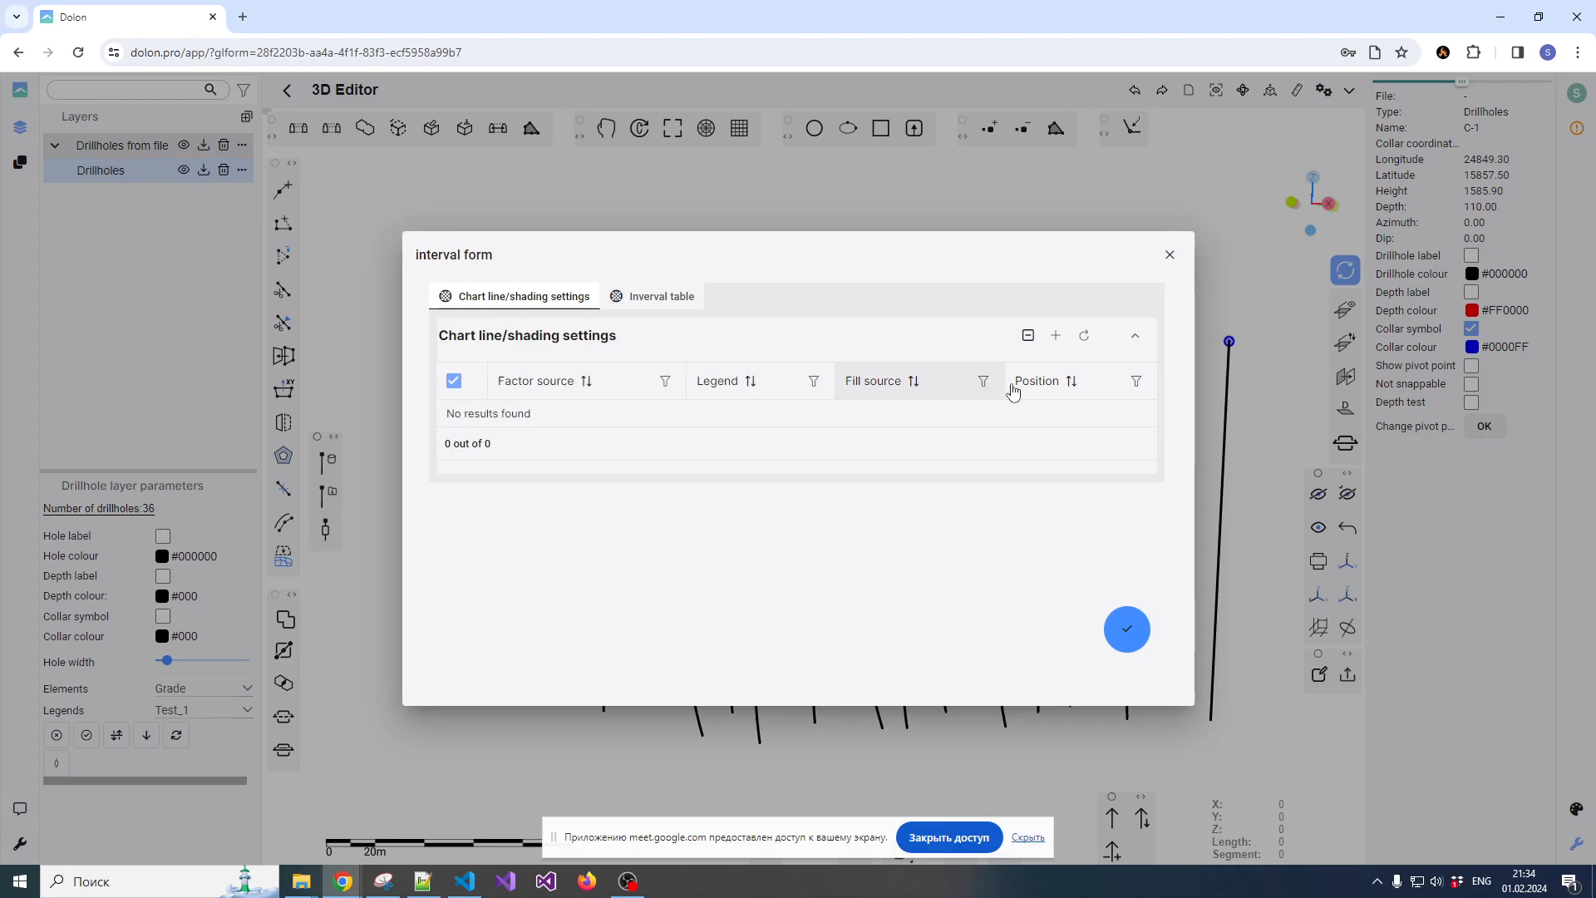
pyautogui.click(1056, 336)
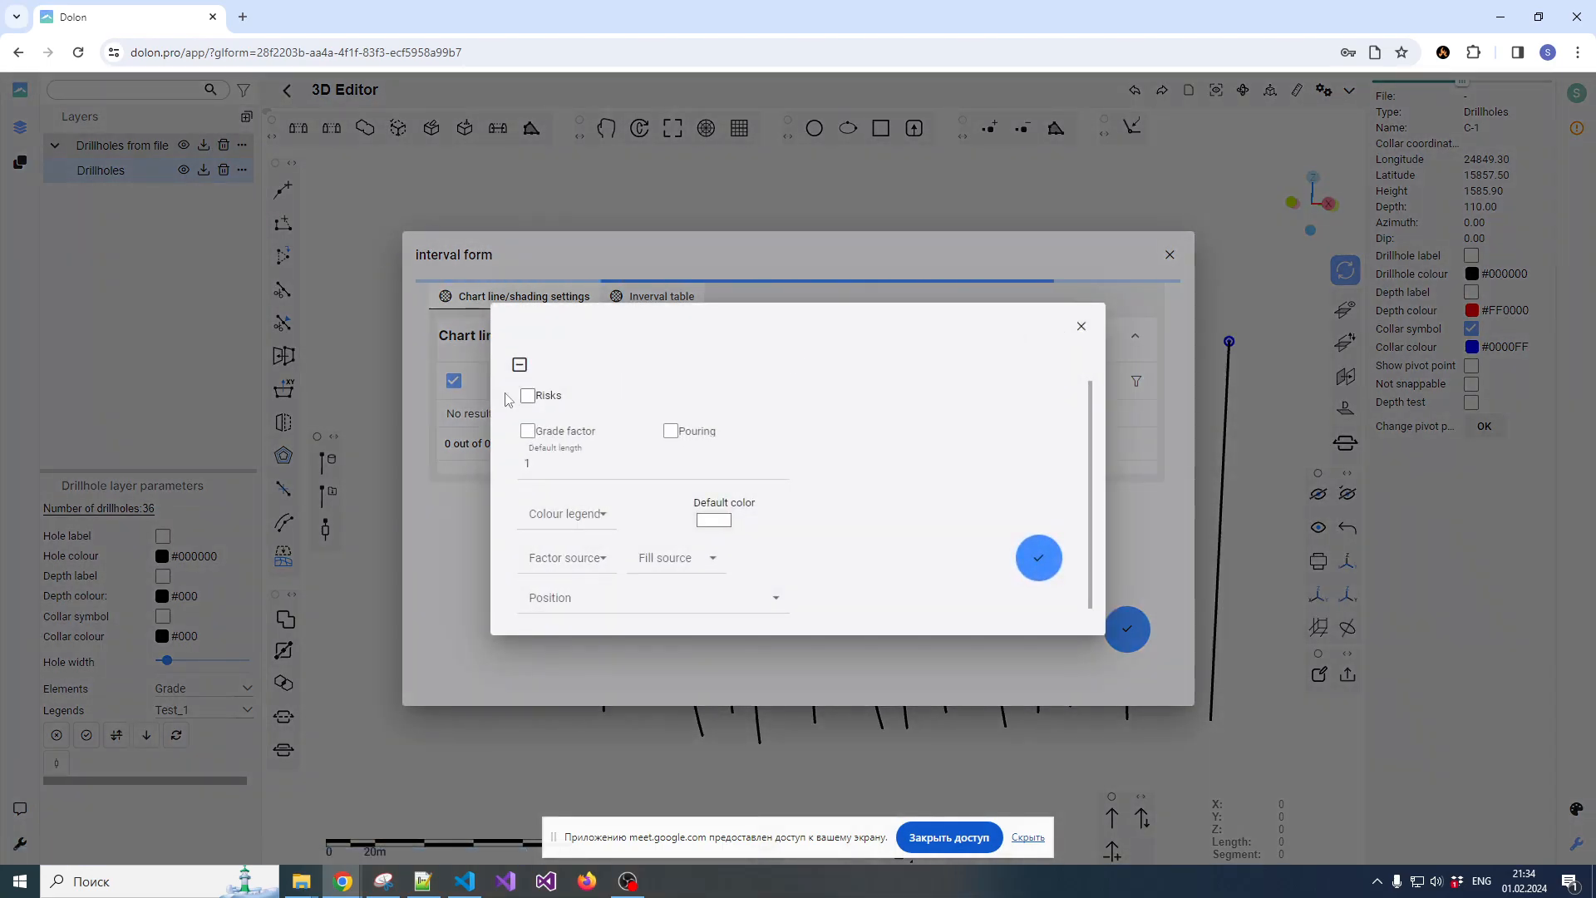
pyautogui.click(529, 397)
pyautogui.click(528, 432)
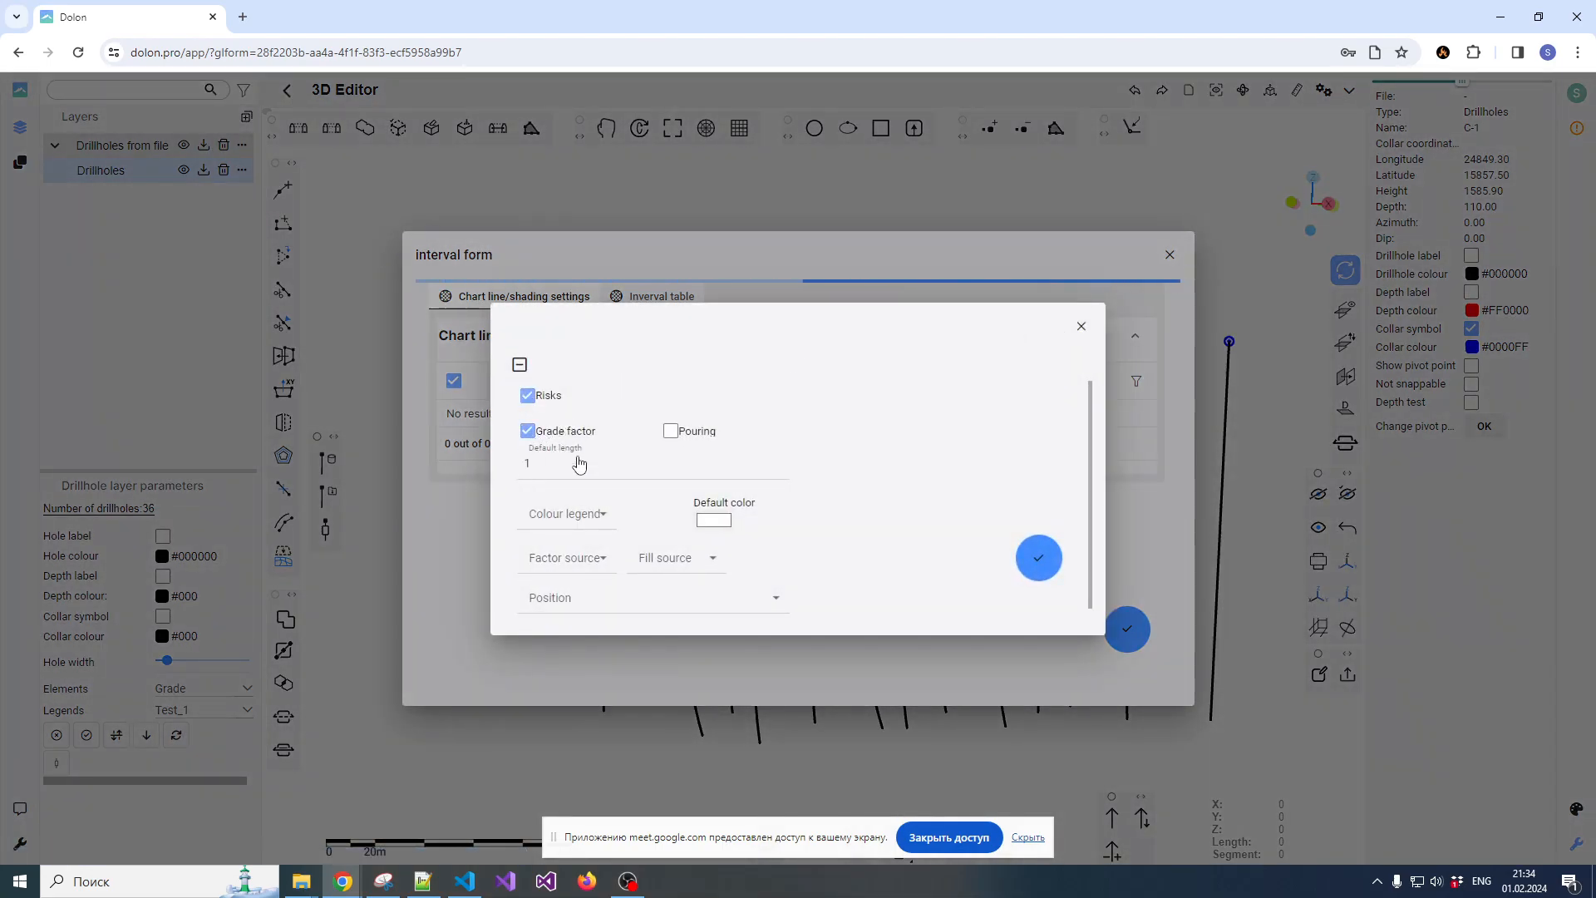
pyautogui.click(559, 514)
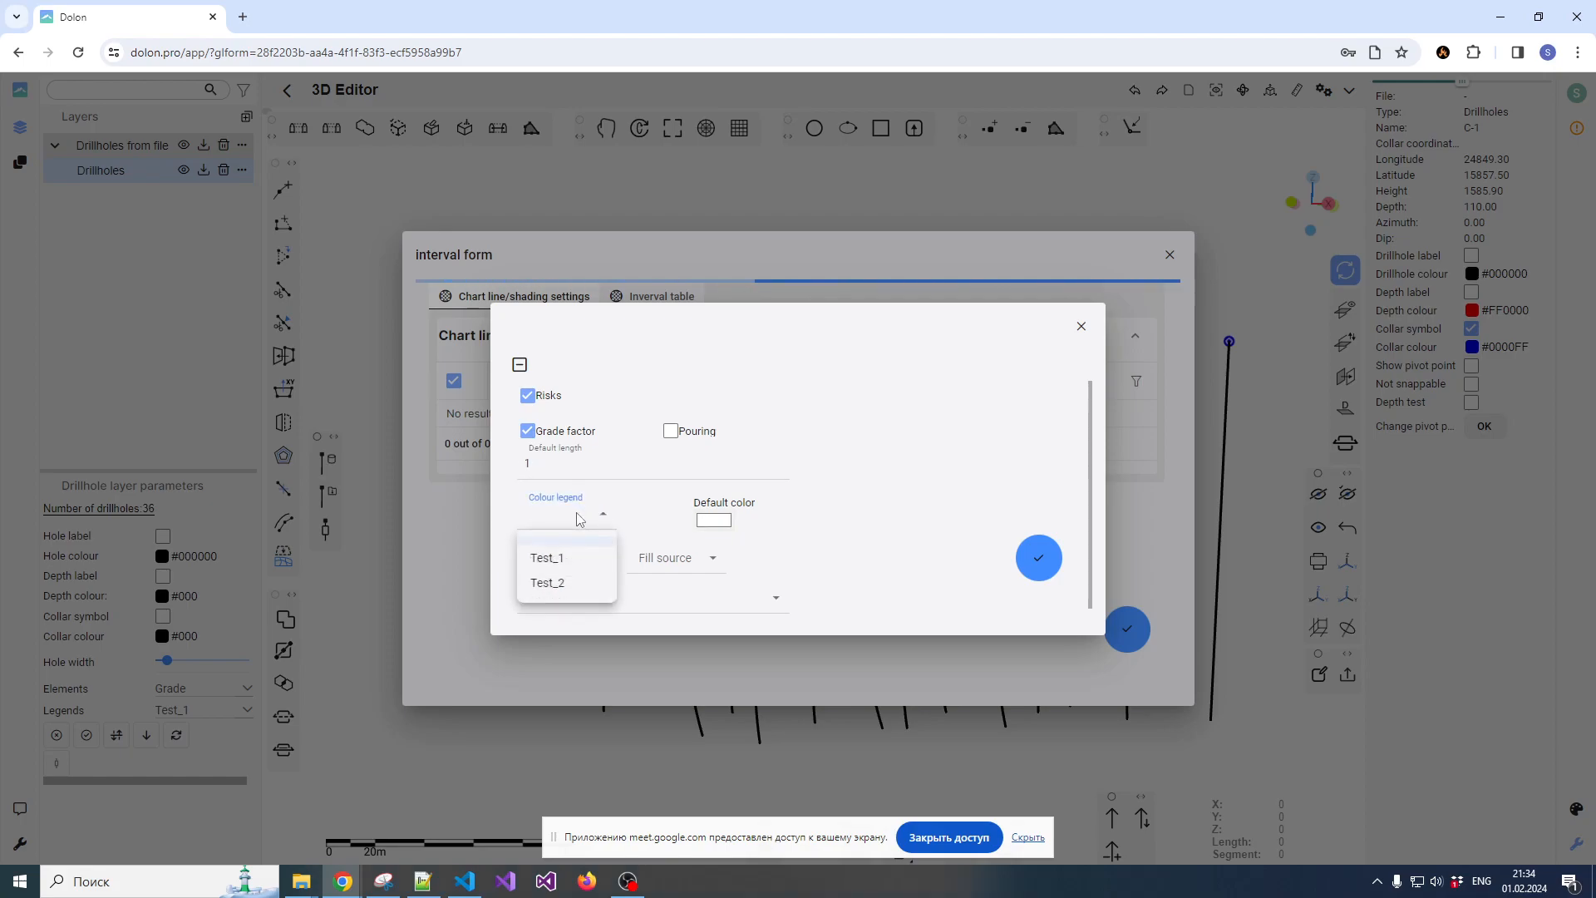
pyautogui.click(559, 565)
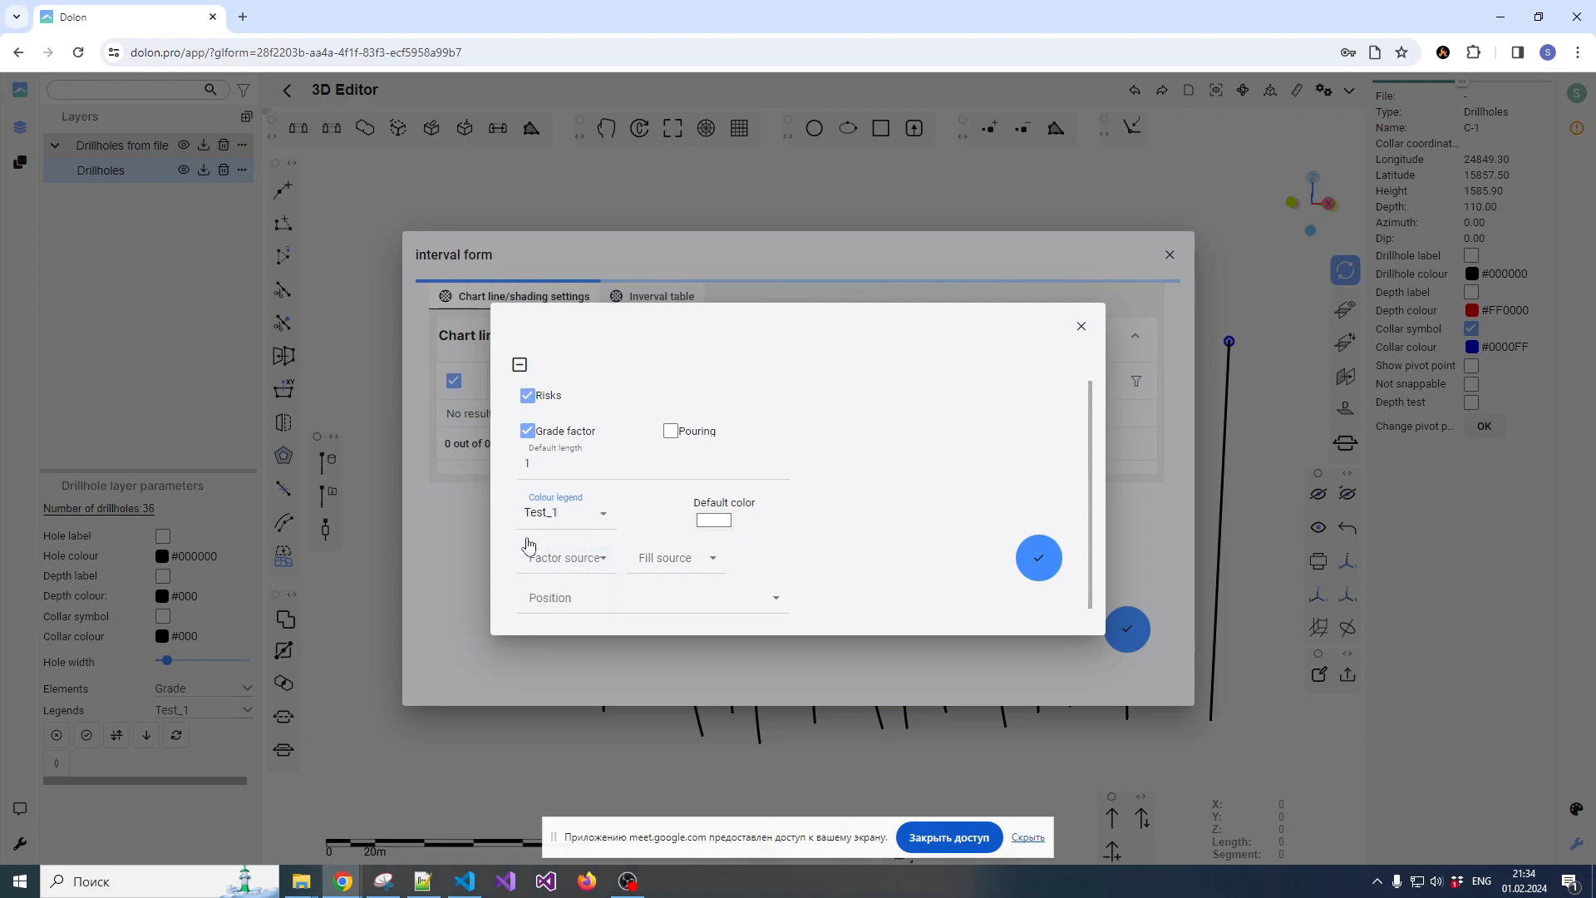
pyautogui.click(715, 521)
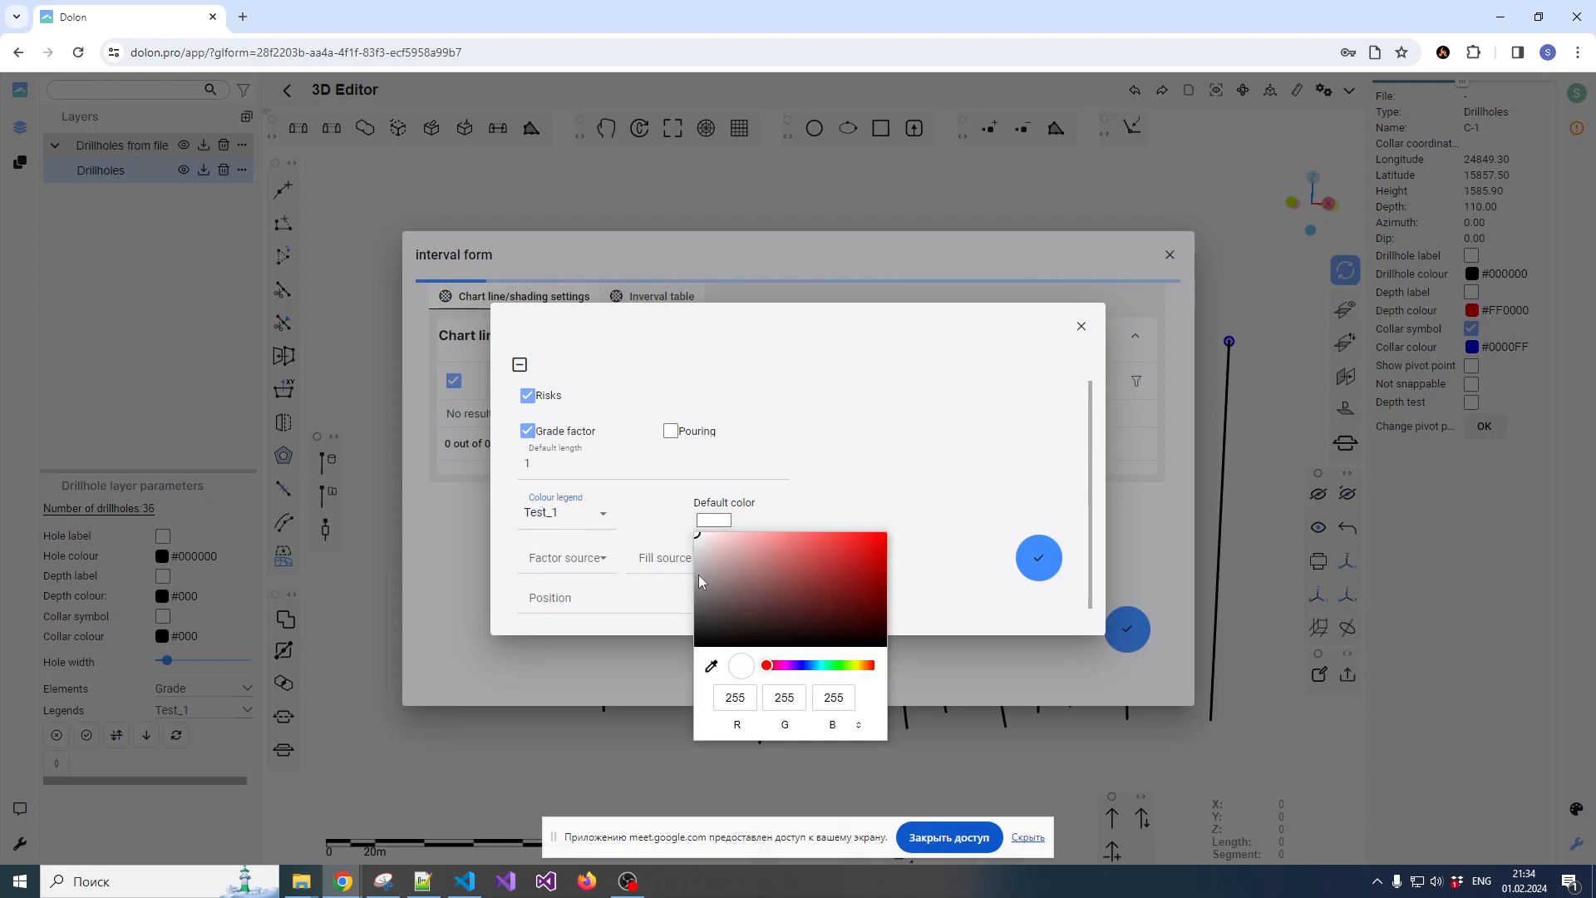
pyautogui.click(698, 557)
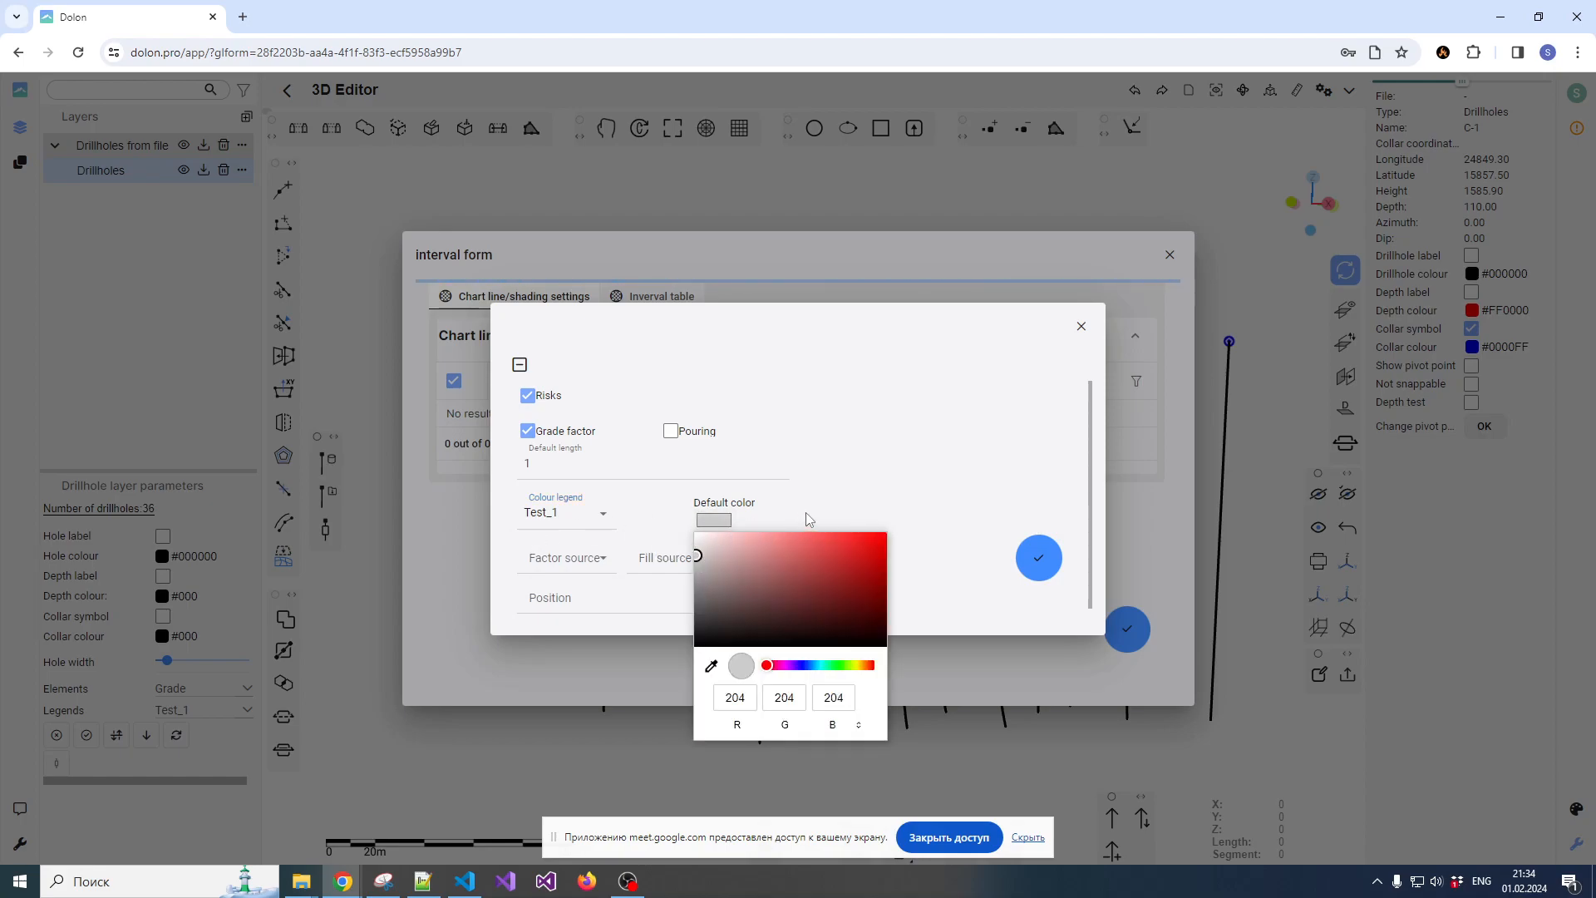
pyautogui.click(660, 556)
# Set the chart line's factor source and fill source to Grade and its position to Left, then save it and refresh the list
pyautogui.click(575, 566)
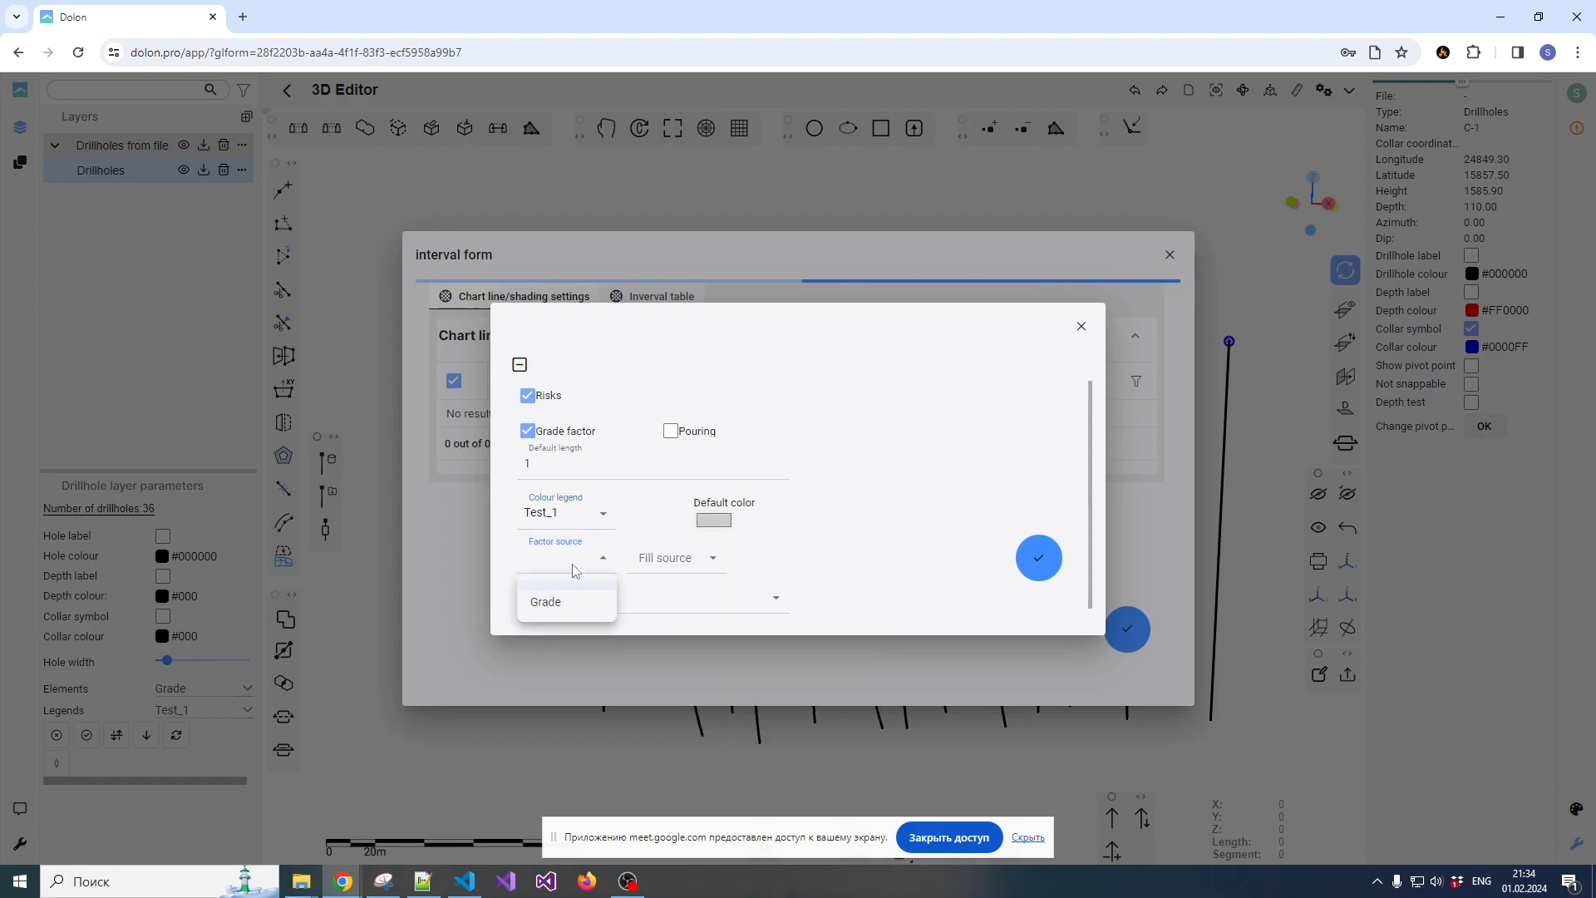
pyautogui.click(549, 603)
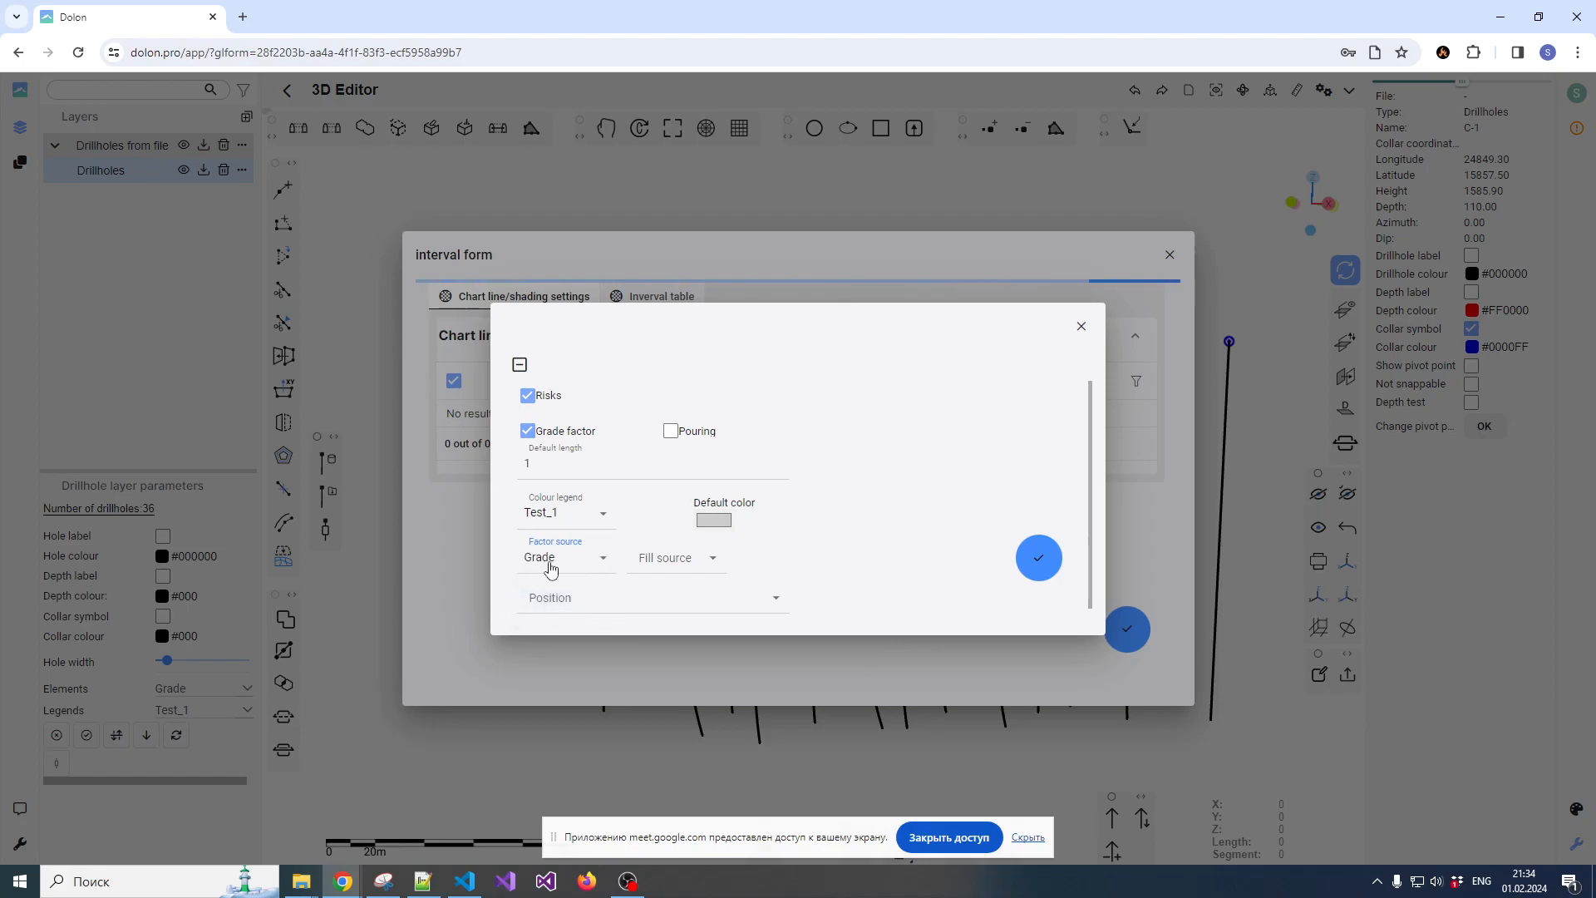
pyautogui.click(666, 557)
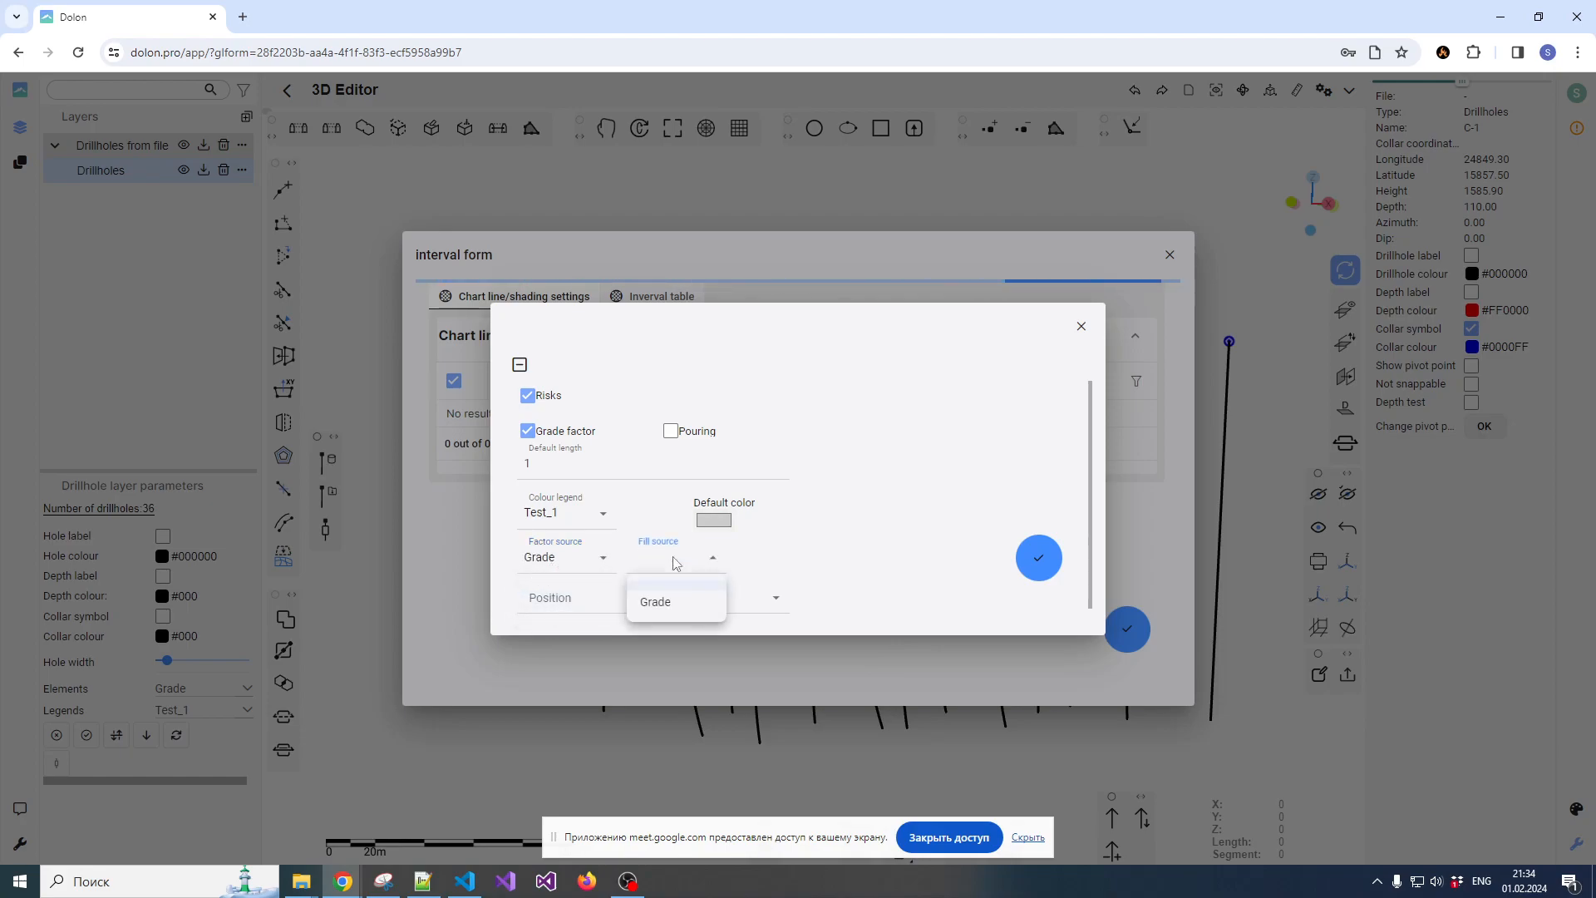
pyautogui.click(656, 600)
pyautogui.click(595, 600)
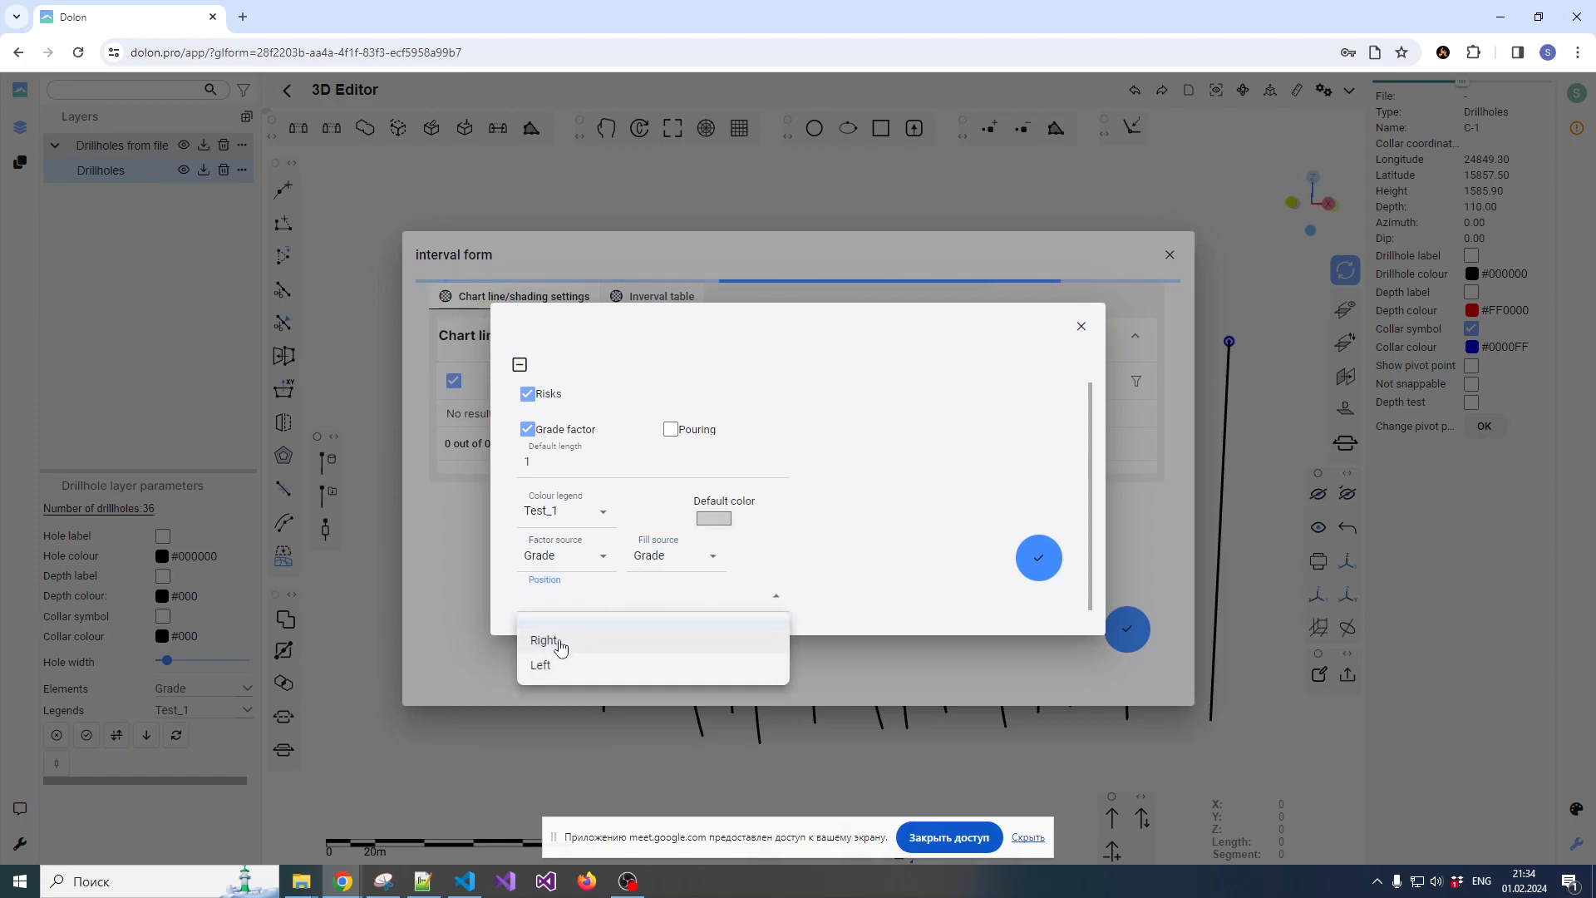
pyautogui.click(555, 666)
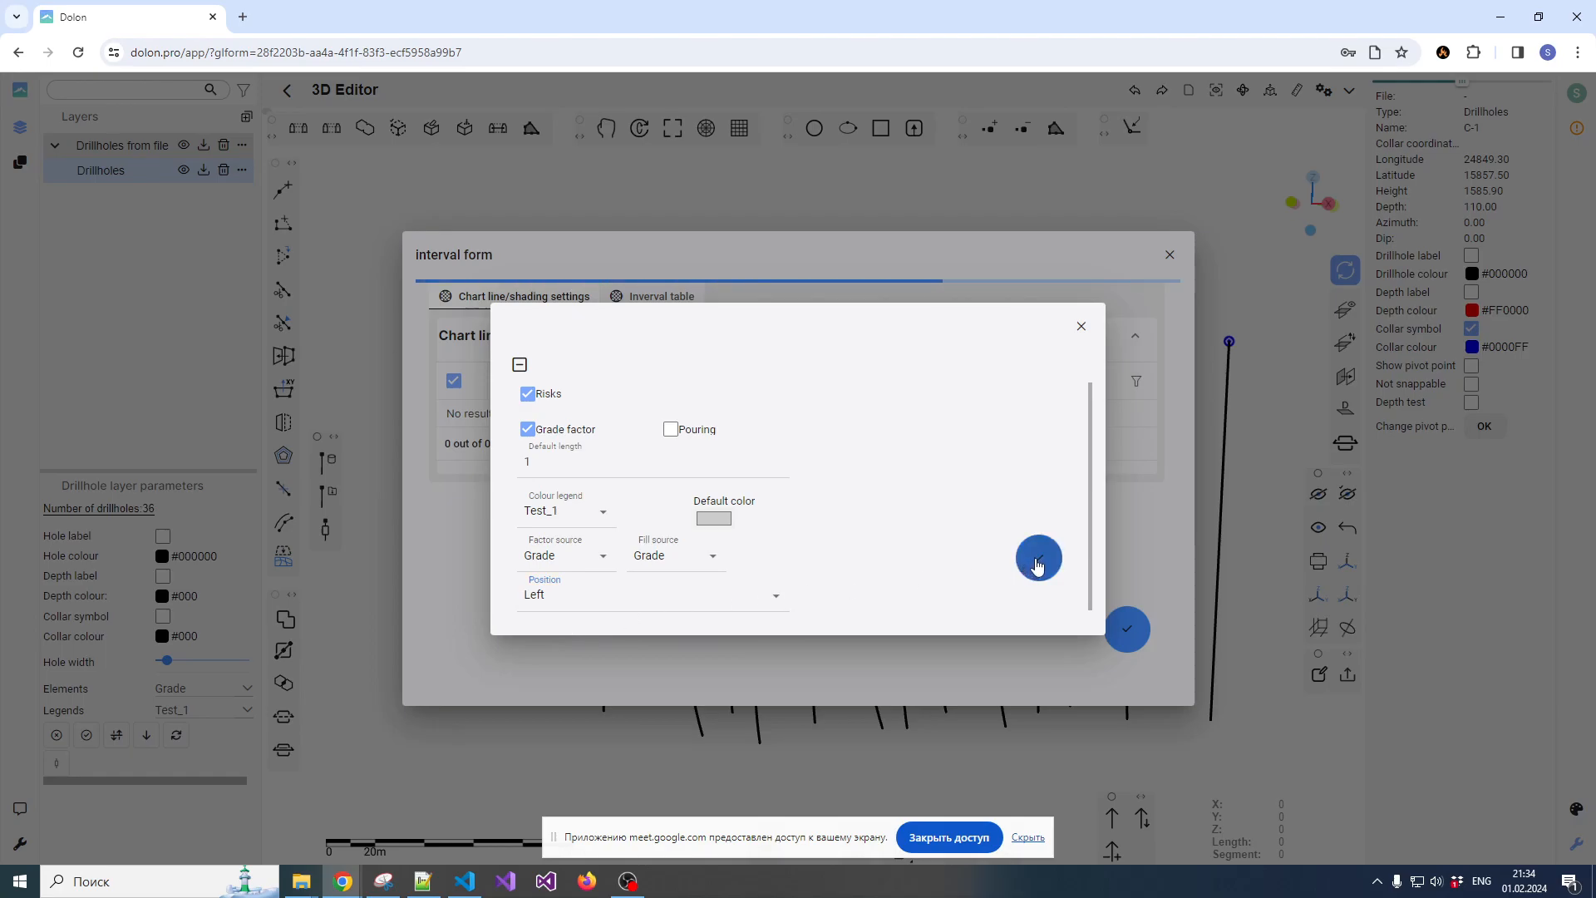
pyautogui.click(1036, 555)
pyautogui.click(1085, 337)
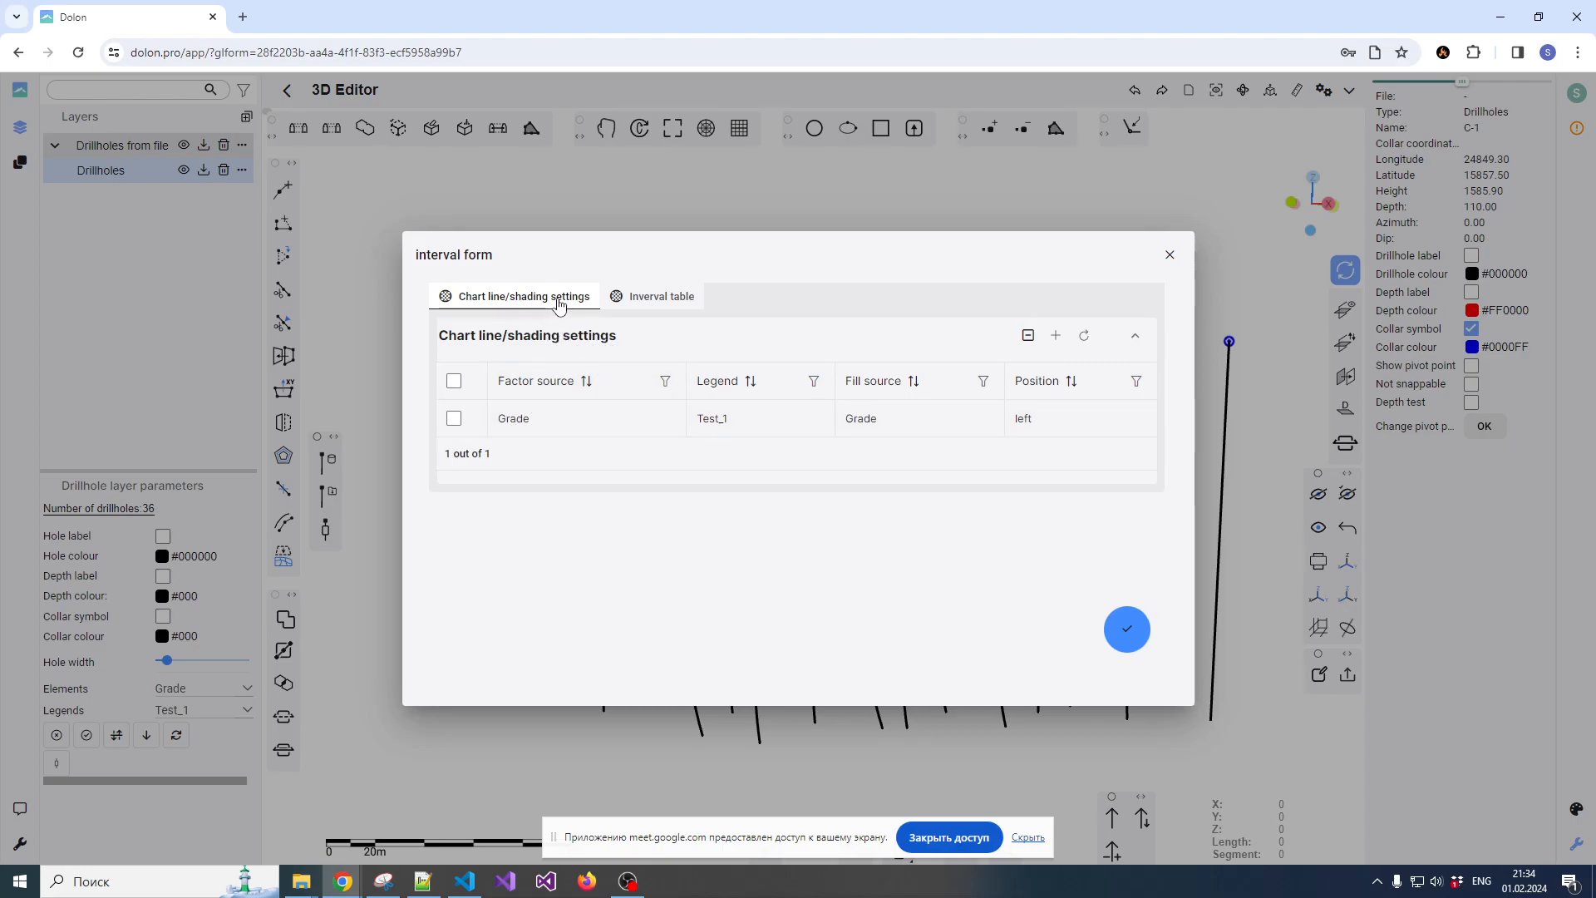
# Add an interval table entry with Grade as data source and Test_1 as colour legend
pyautogui.click(657, 298)
pyautogui.click(1056, 336)
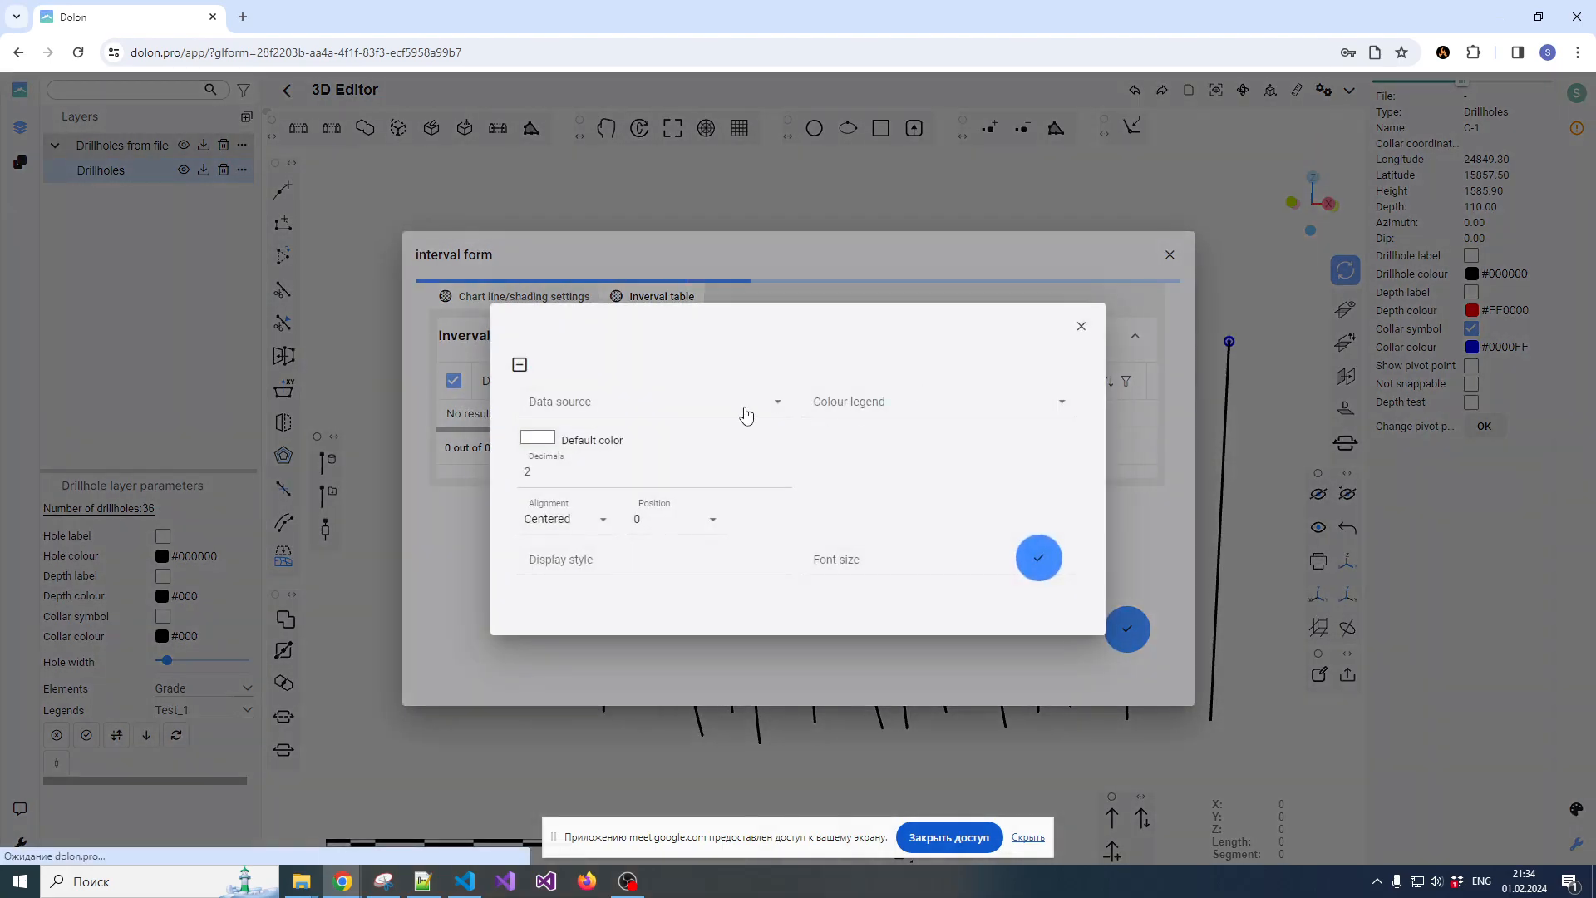
pyautogui.click(588, 403)
pyautogui.click(581, 447)
pyautogui.click(827, 416)
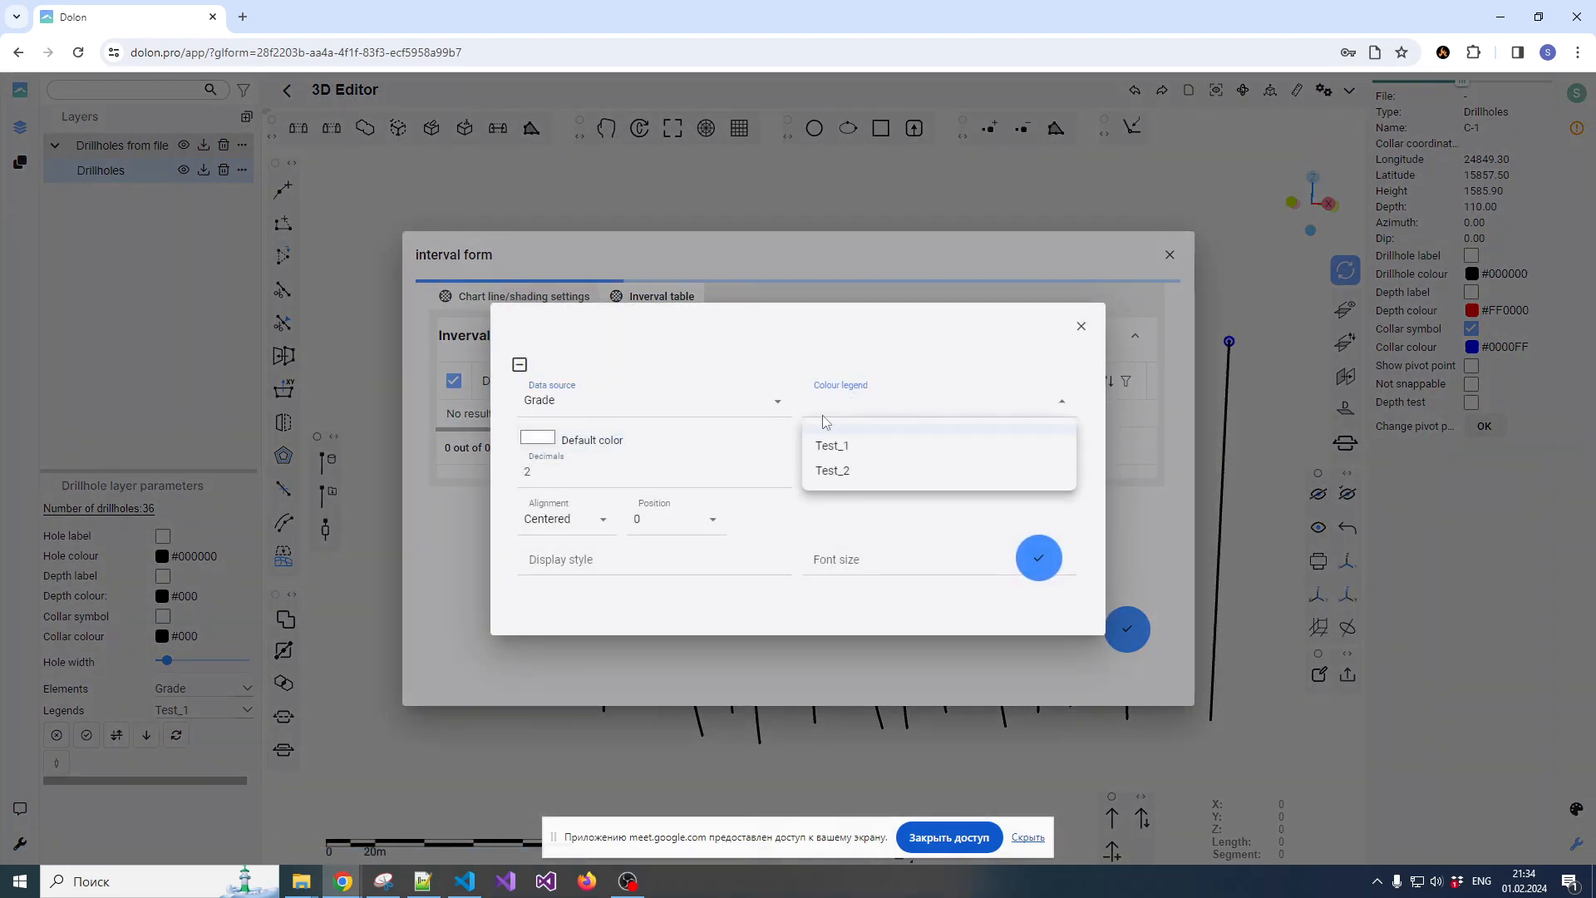
pyautogui.click(841, 449)
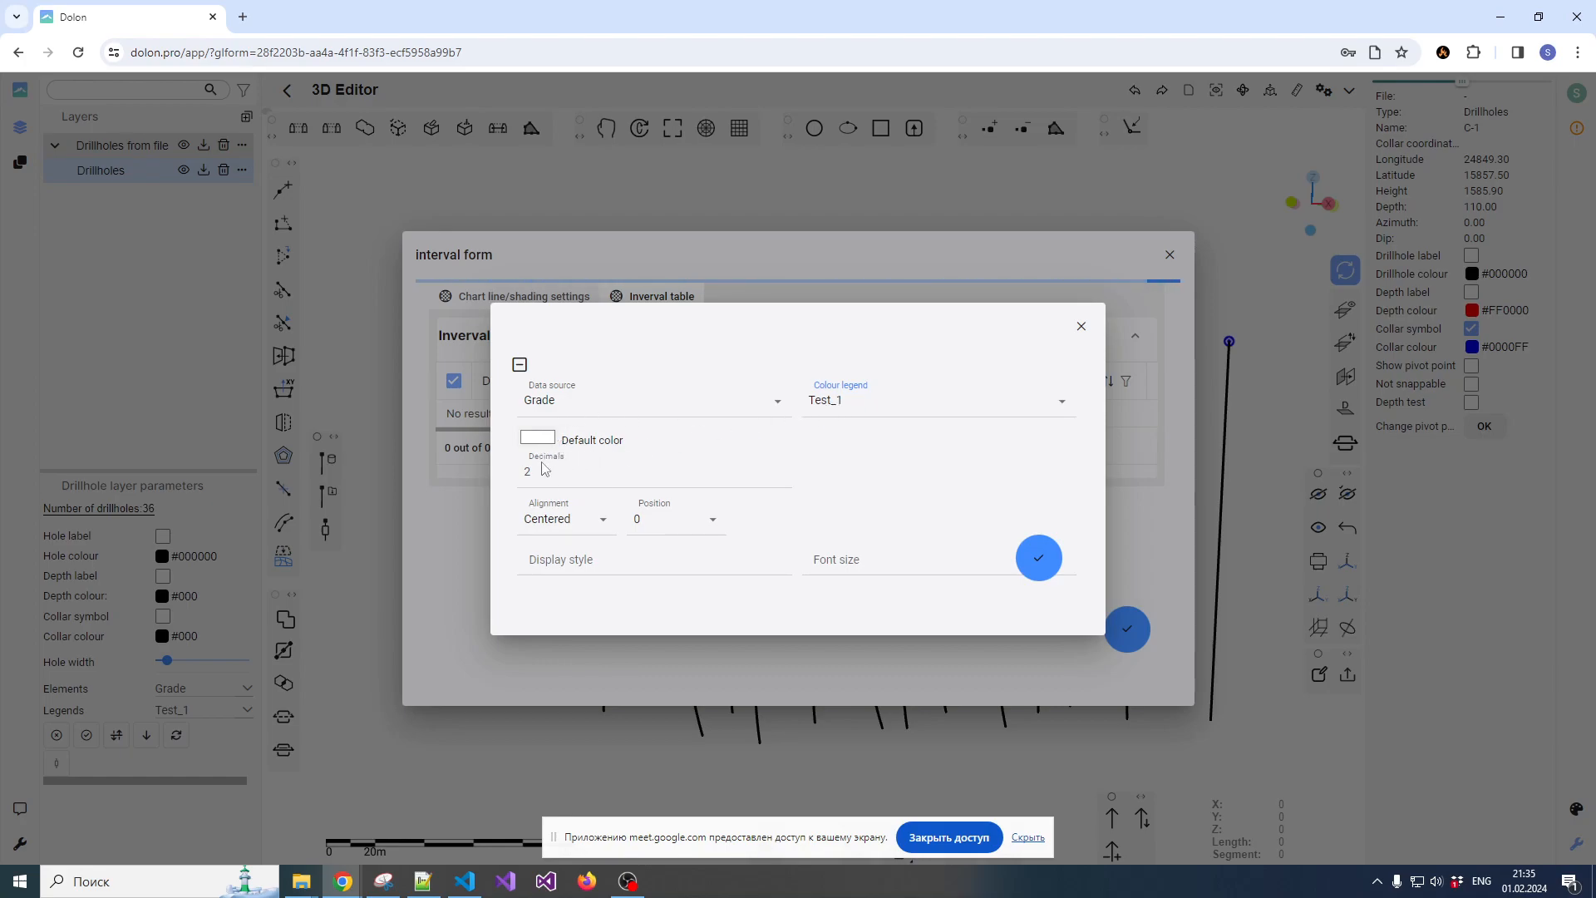
# Set the interval table entry's alignment to Right, save it, refresh the table and select the new row
pyautogui.click(570, 525)
pyautogui.click(558, 568)
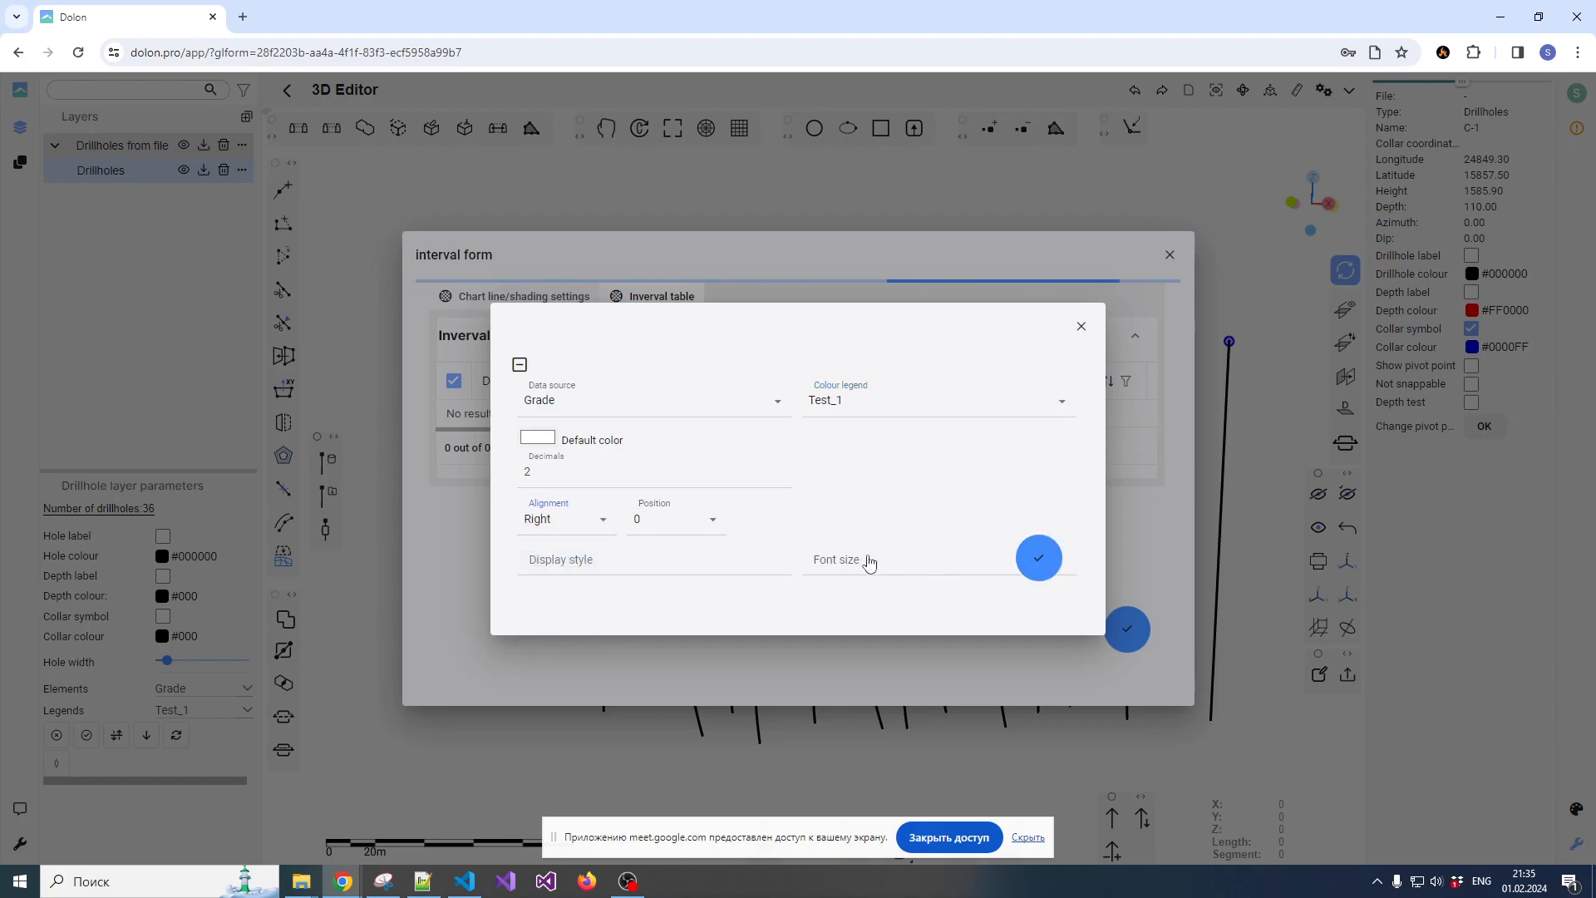
pyautogui.click(1038, 558)
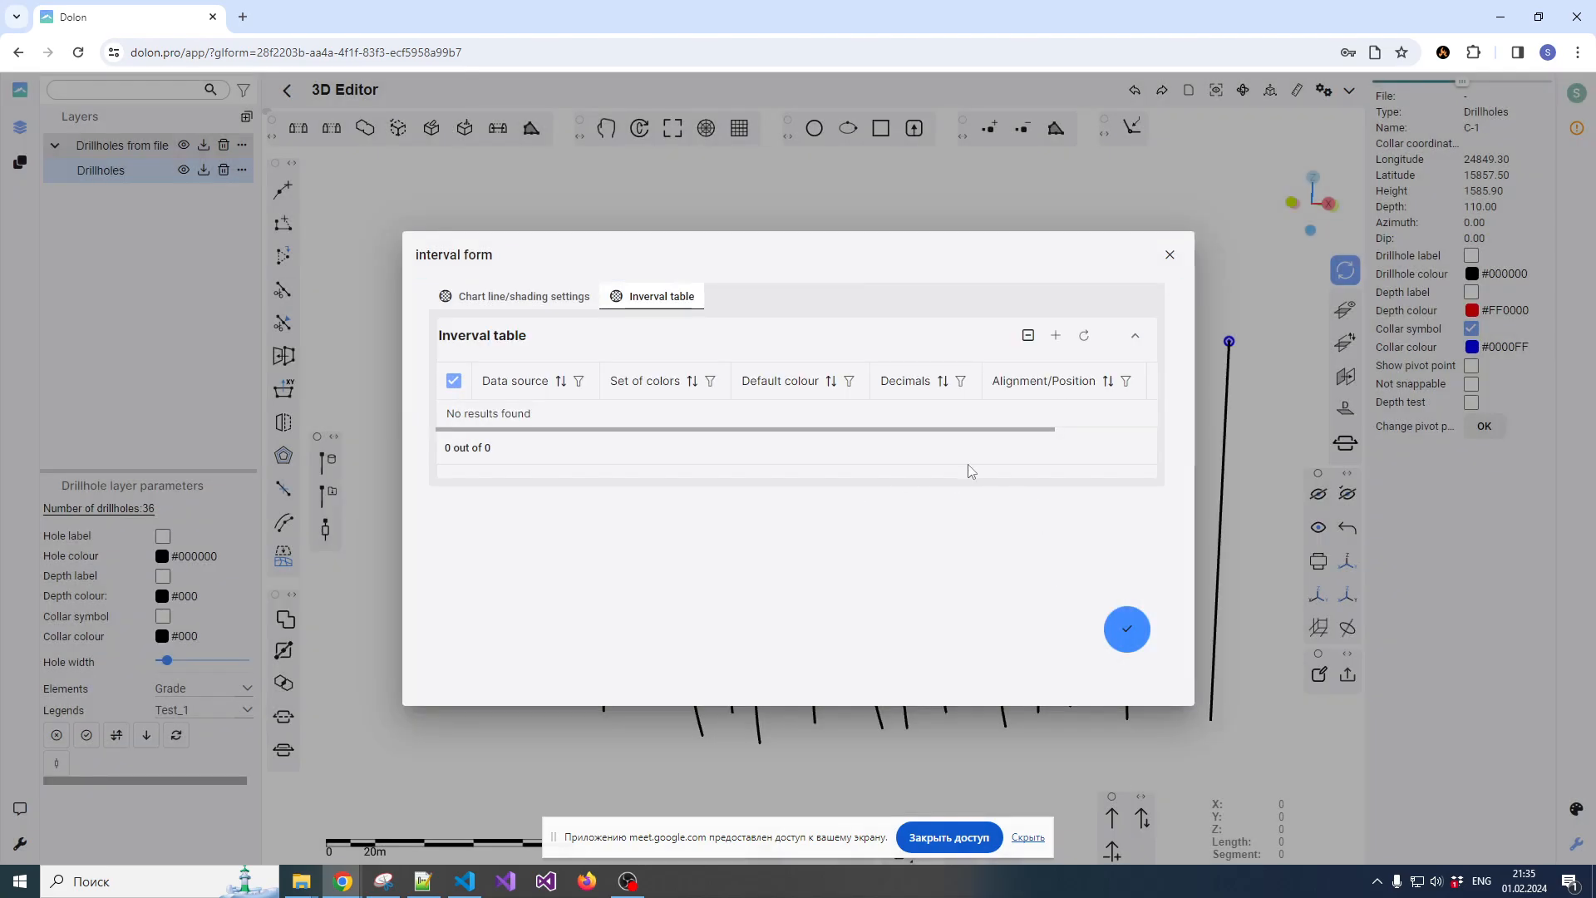
pyautogui.click(1084, 335)
pyautogui.click(454, 420)
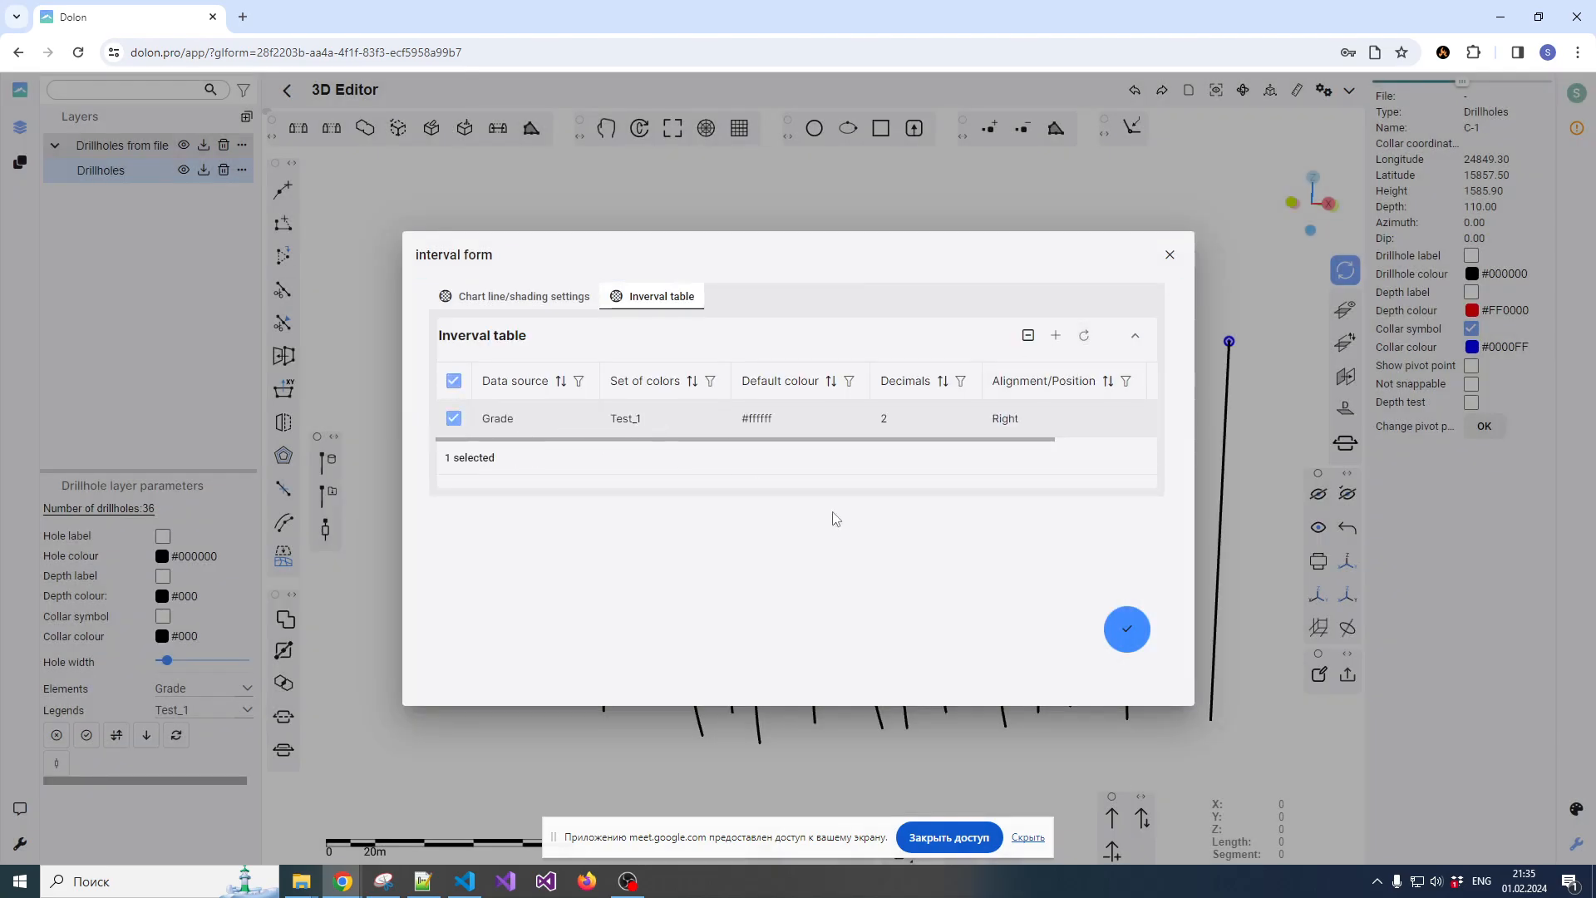
# Apply the interval form to the drillholes and inspect the Grade labels along the holes
pyautogui.click(1125, 630)
pyautogui.scroll(10, 782, 472)
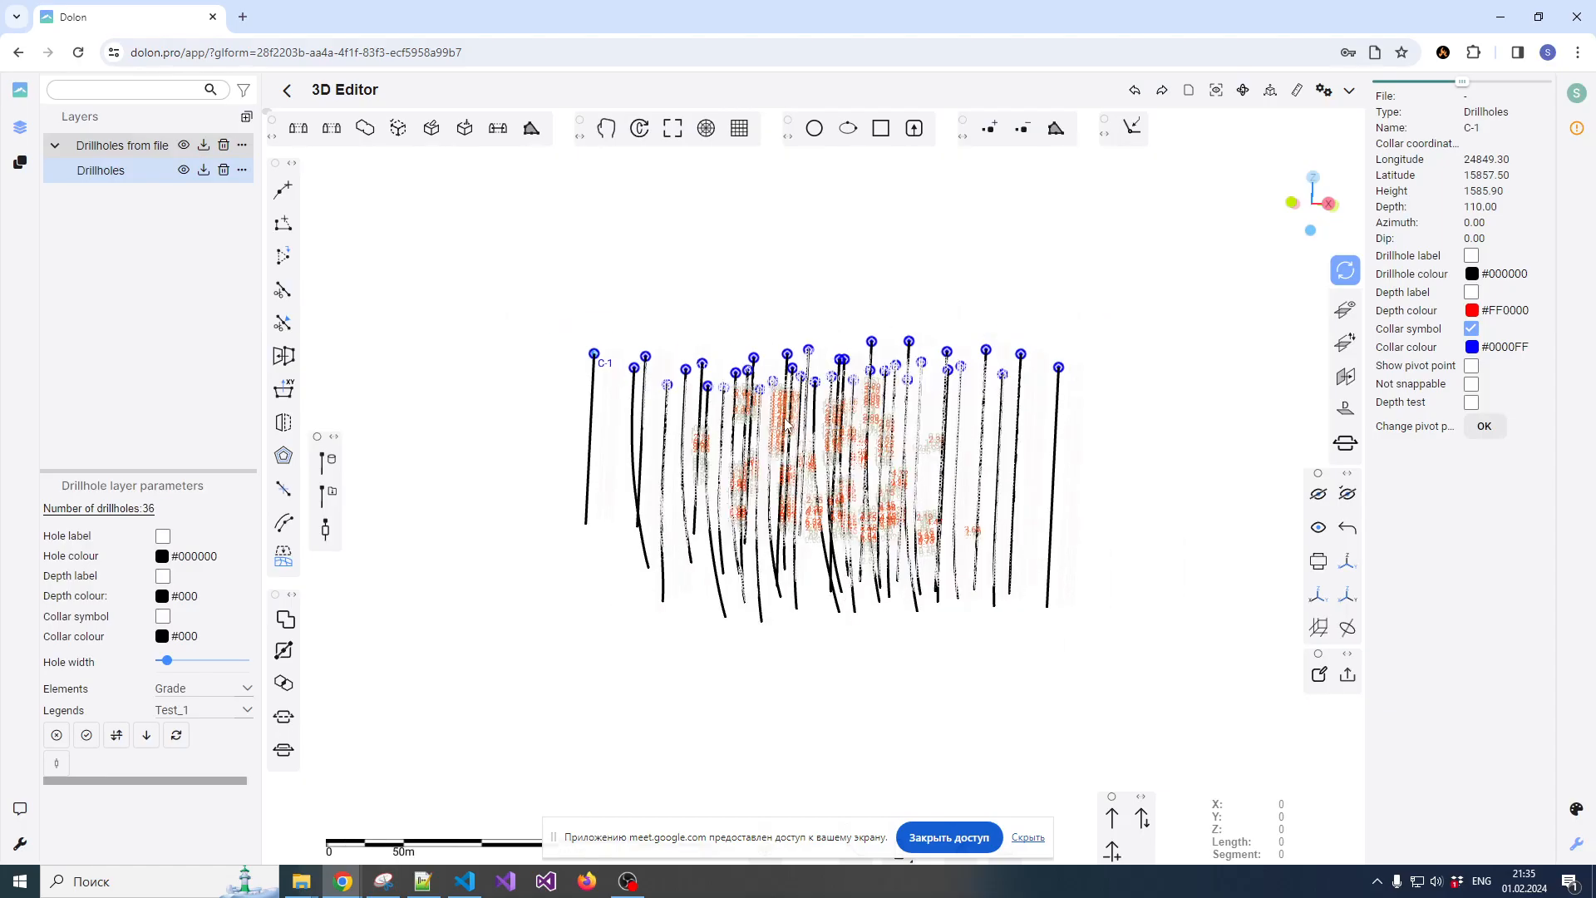
pyautogui.scroll(-8, 800, 424)
pyautogui.moveTo(816, 449); pyautogui.dragTo(760, 470)
pyautogui.scroll(2, 712, 435)
pyautogui.scroll(-6, 740, 457)
pyautogui.scroll(7, 752, 466)
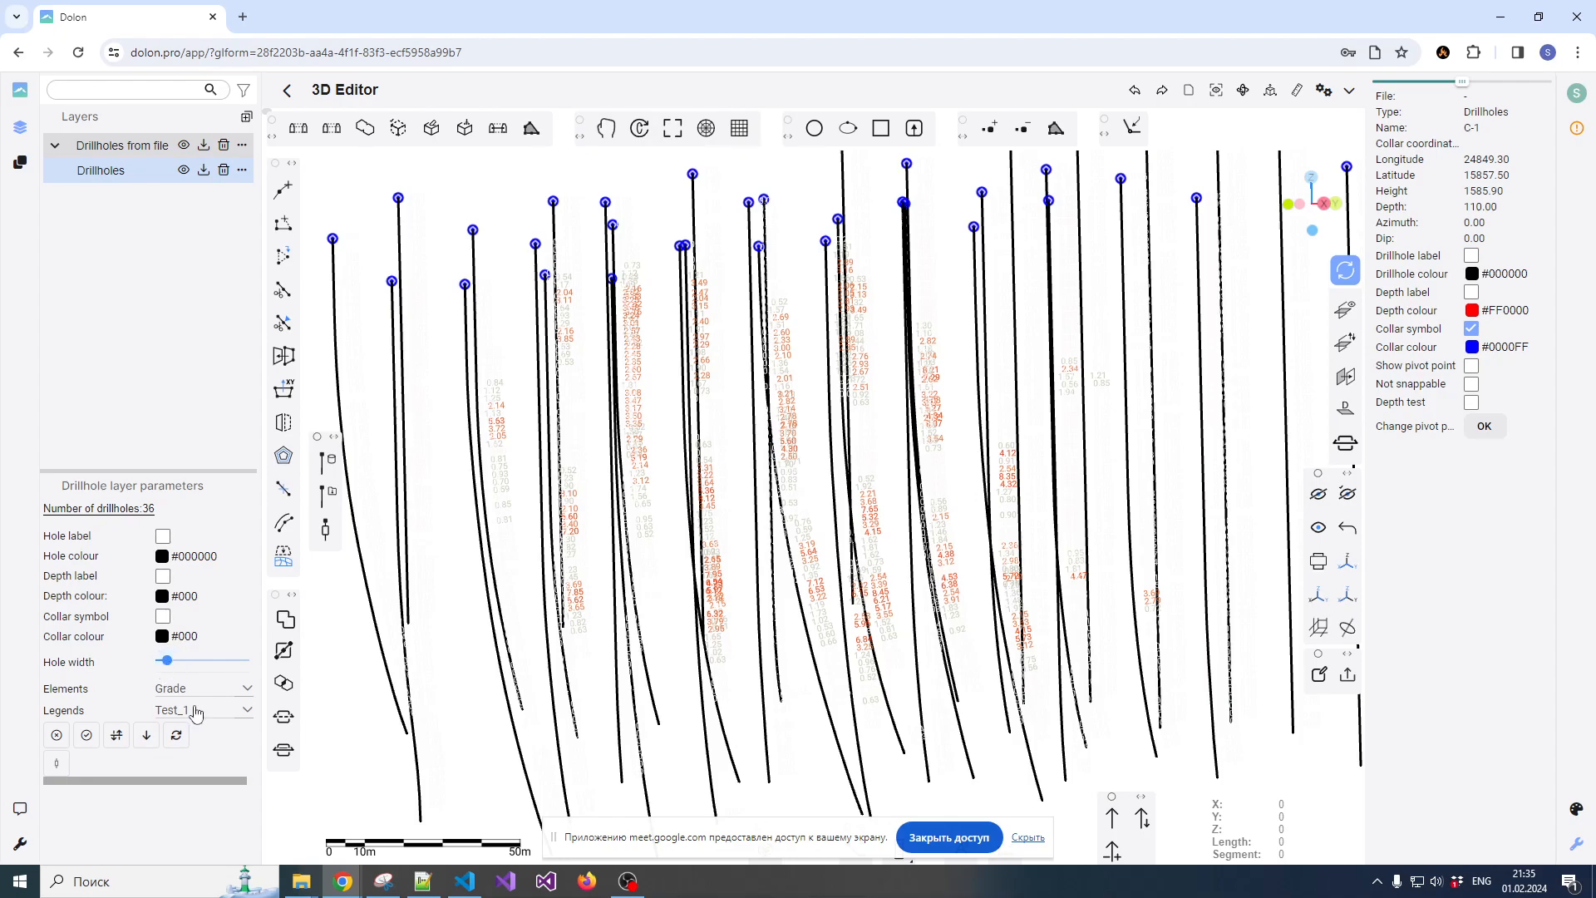
# Show the Grade sampling results with the Test_1 legend and compare the coloured intervals with their value labels up close
pyautogui.click(87, 737)
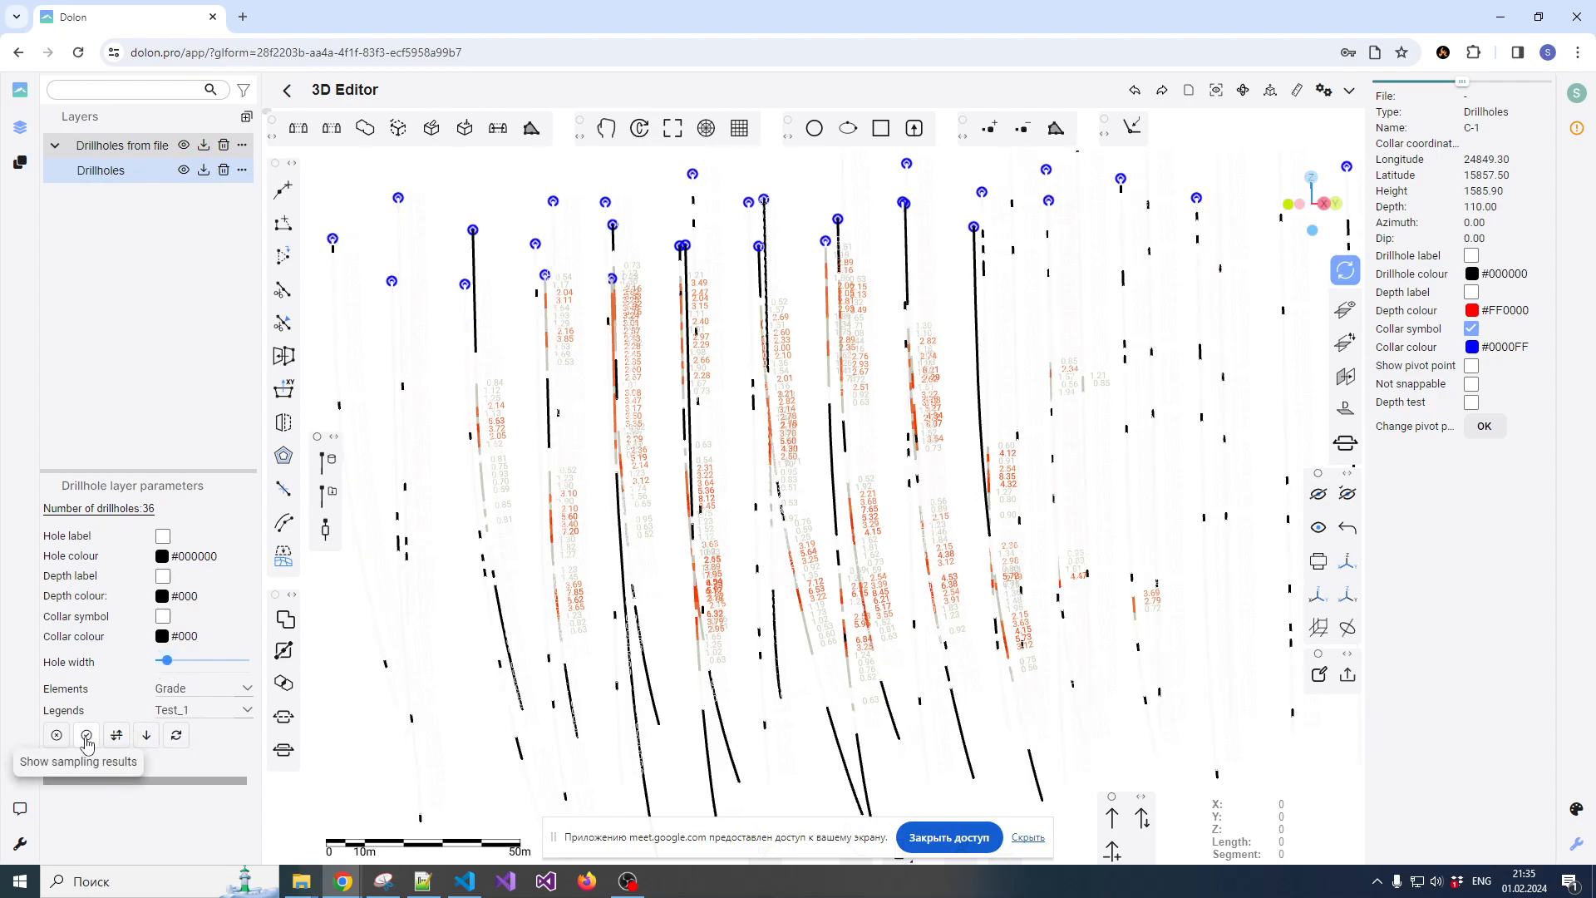
pyautogui.scroll(10, 690, 505)
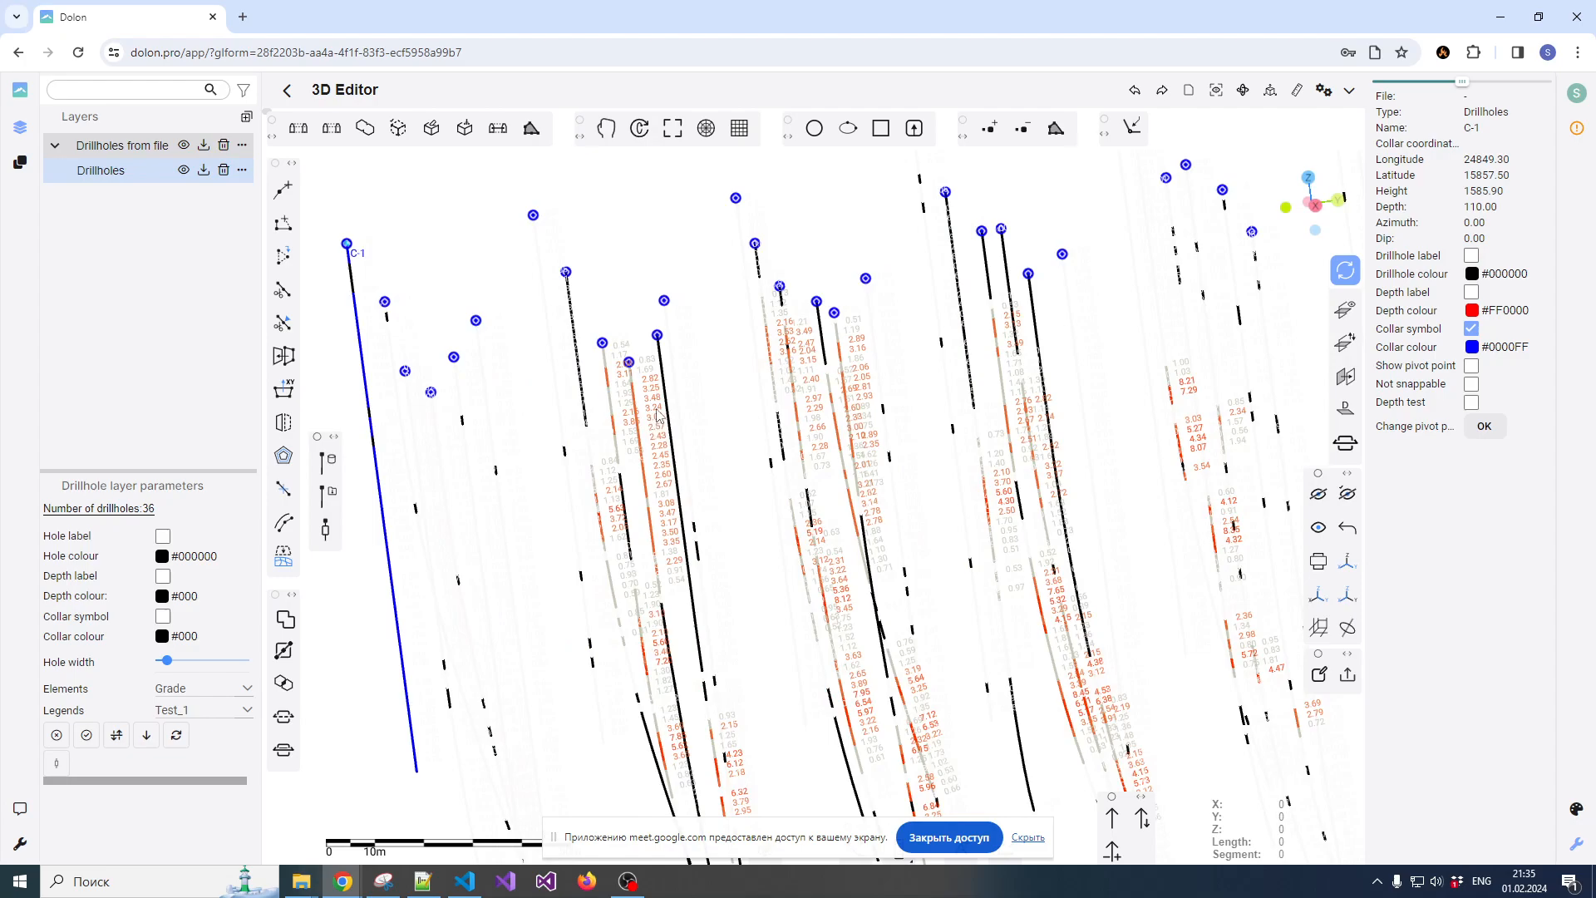
pyautogui.moveTo(596, 364); pyautogui.dragTo(624, 385)
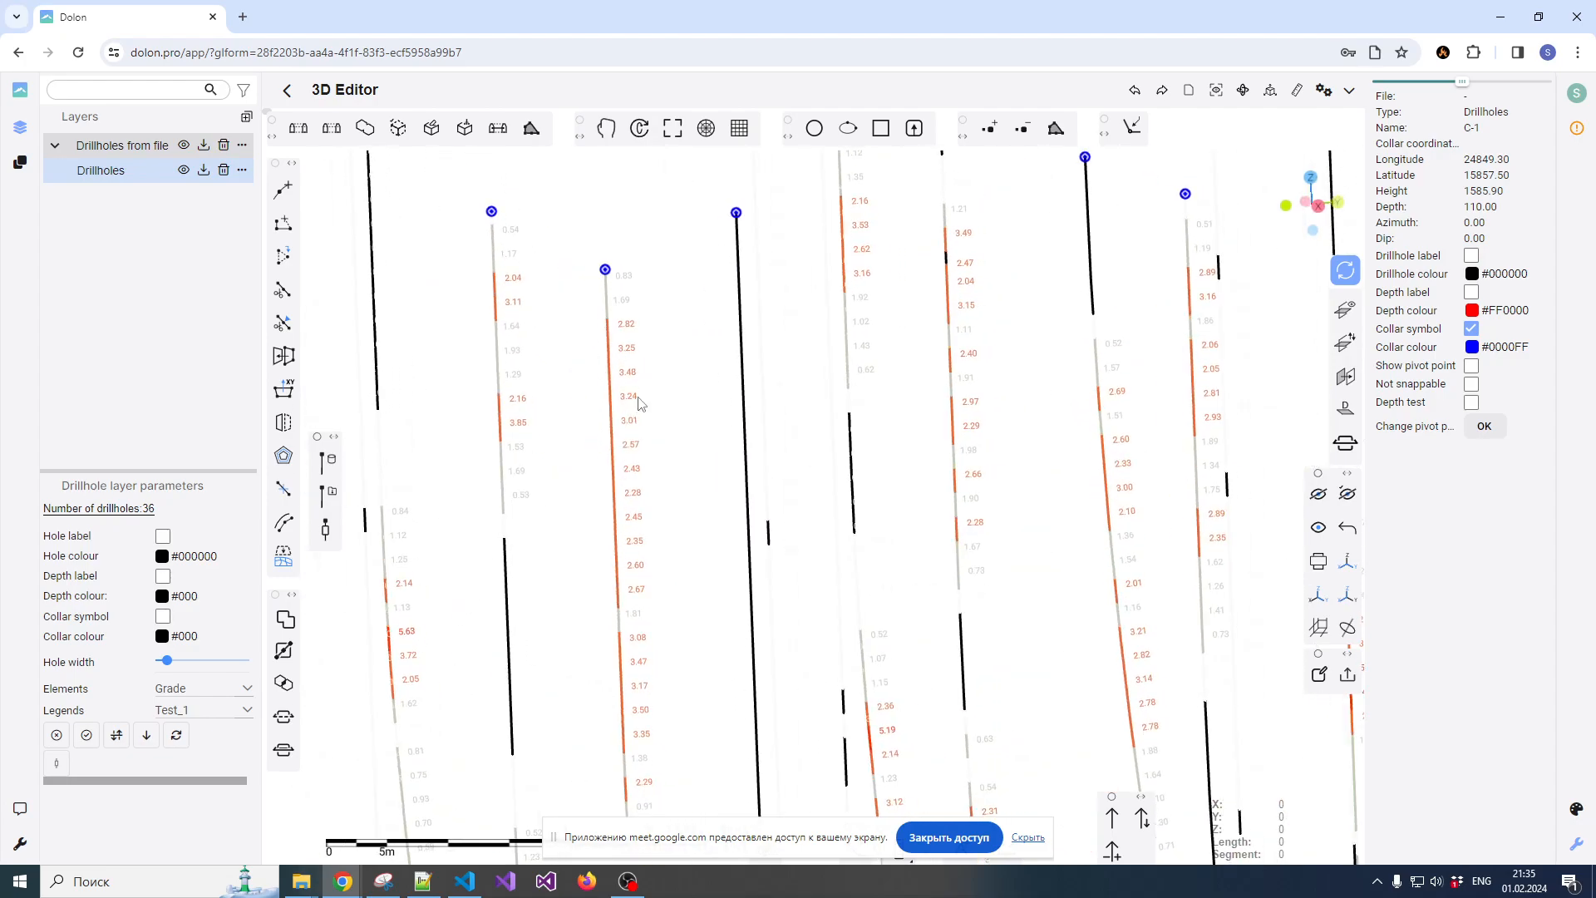
pyautogui.scroll(-3, 587, 408)
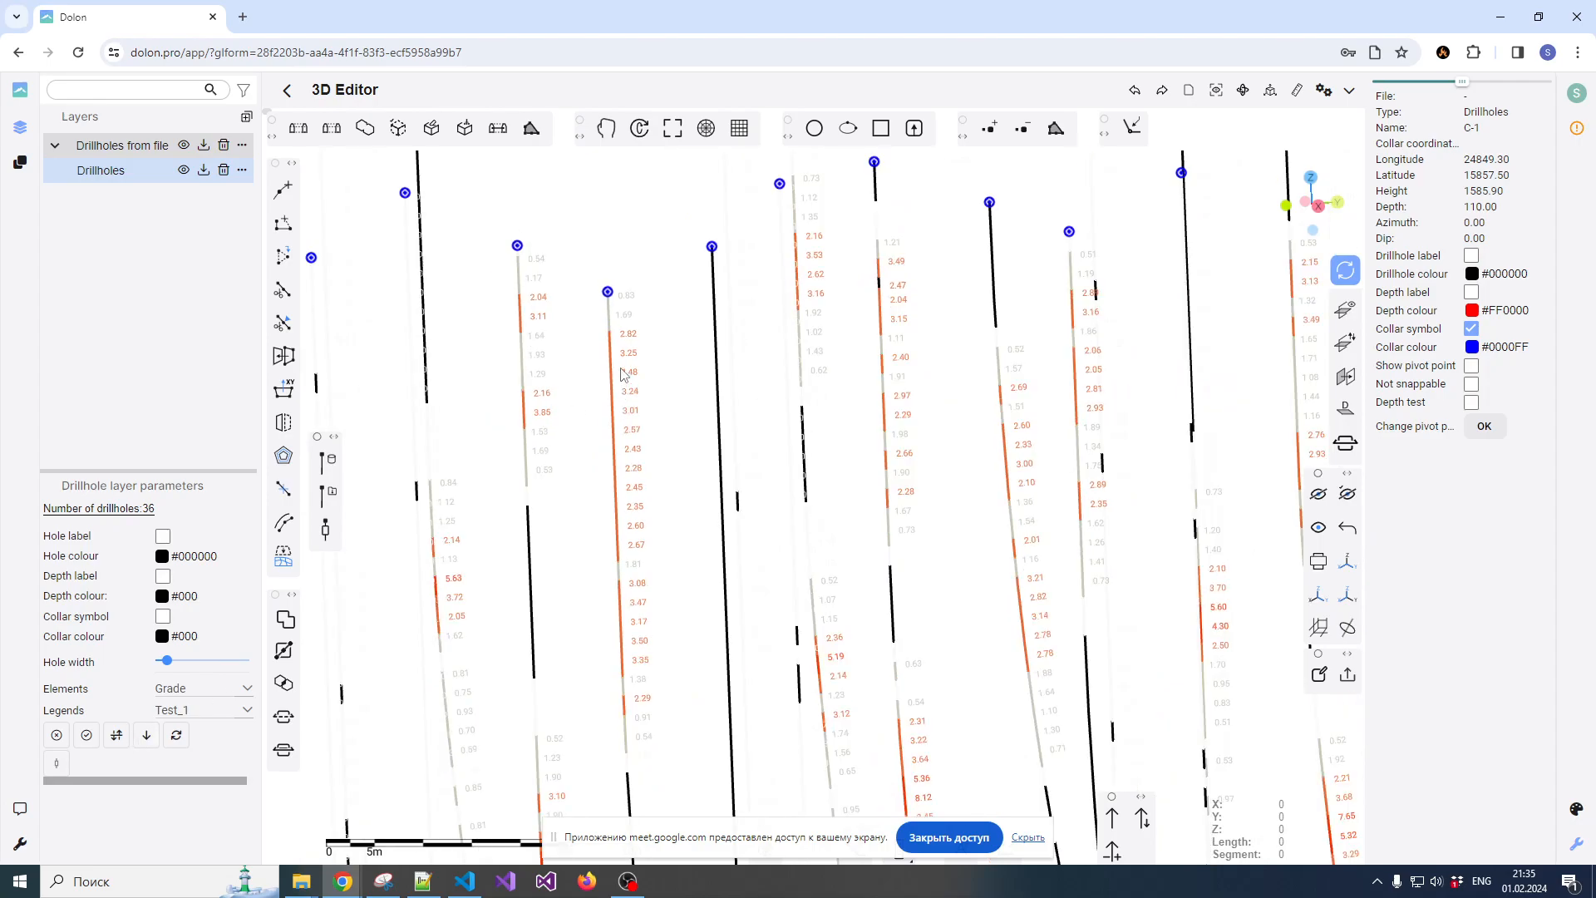
pyautogui.scroll(3, 616, 367)
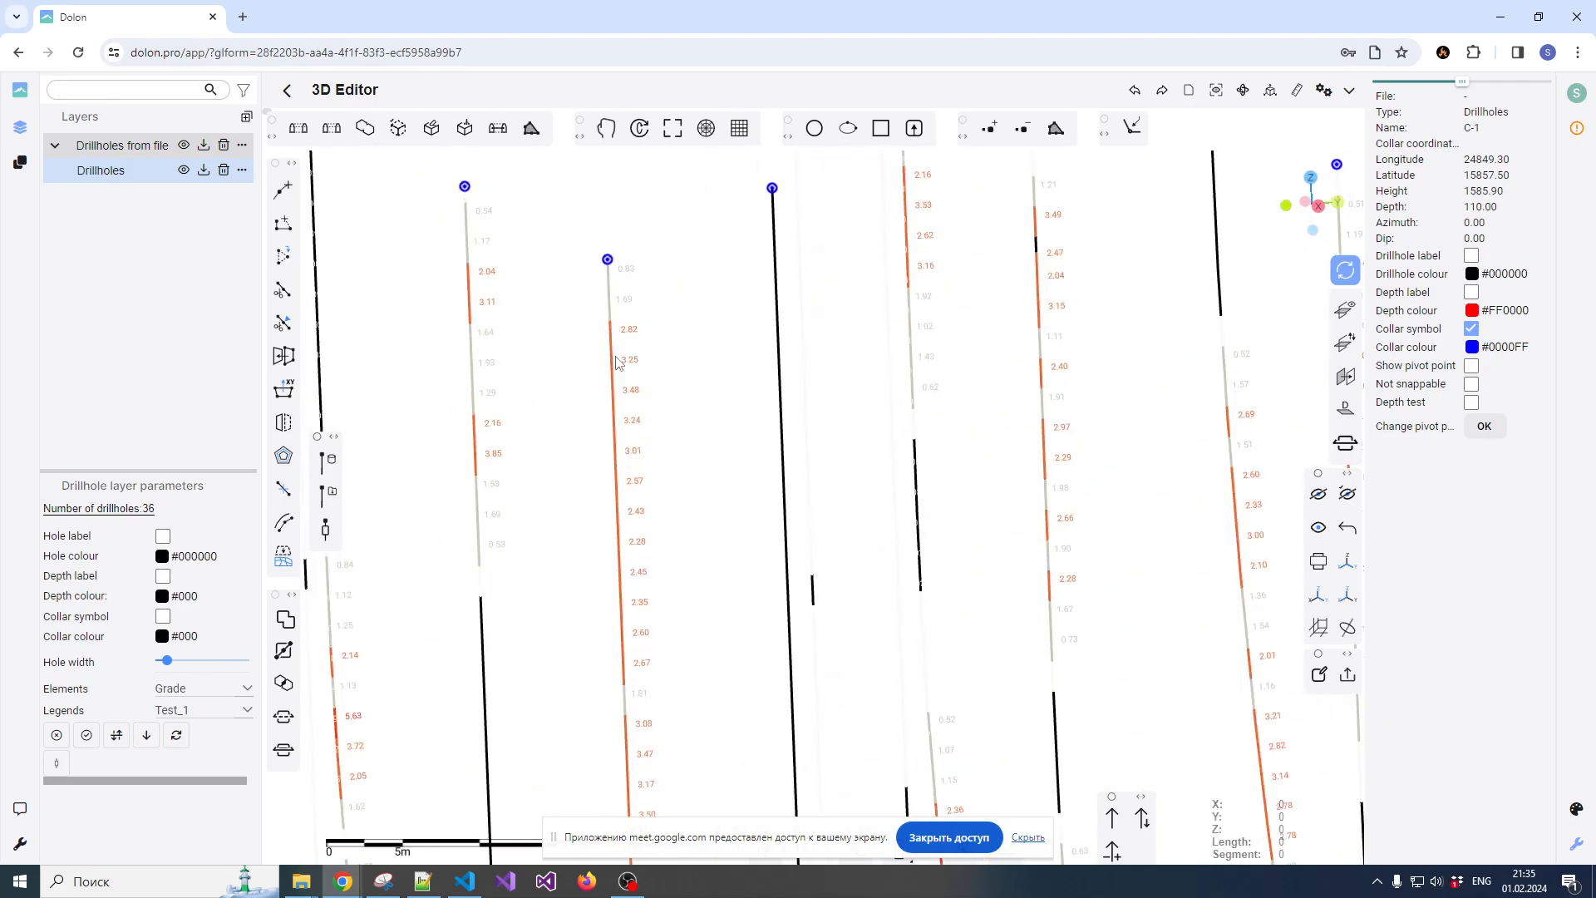
pyautogui.moveTo(619, 356); pyautogui.dragTo(612, 338)
pyautogui.scroll(-3, 614, 321)
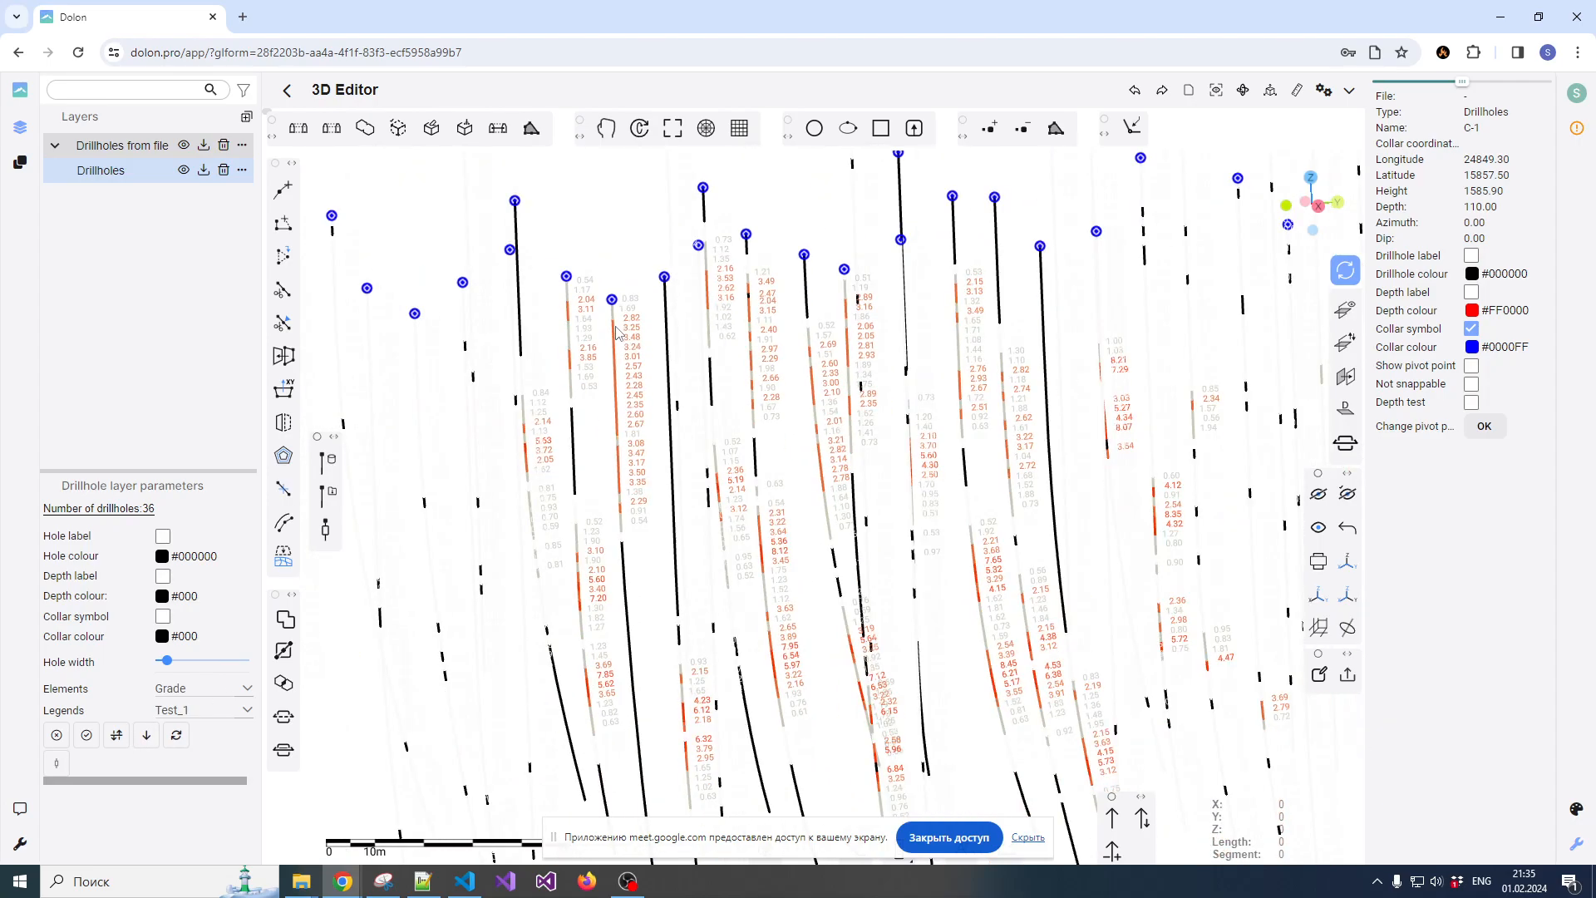
pyautogui.scroll(3, 639, 341)
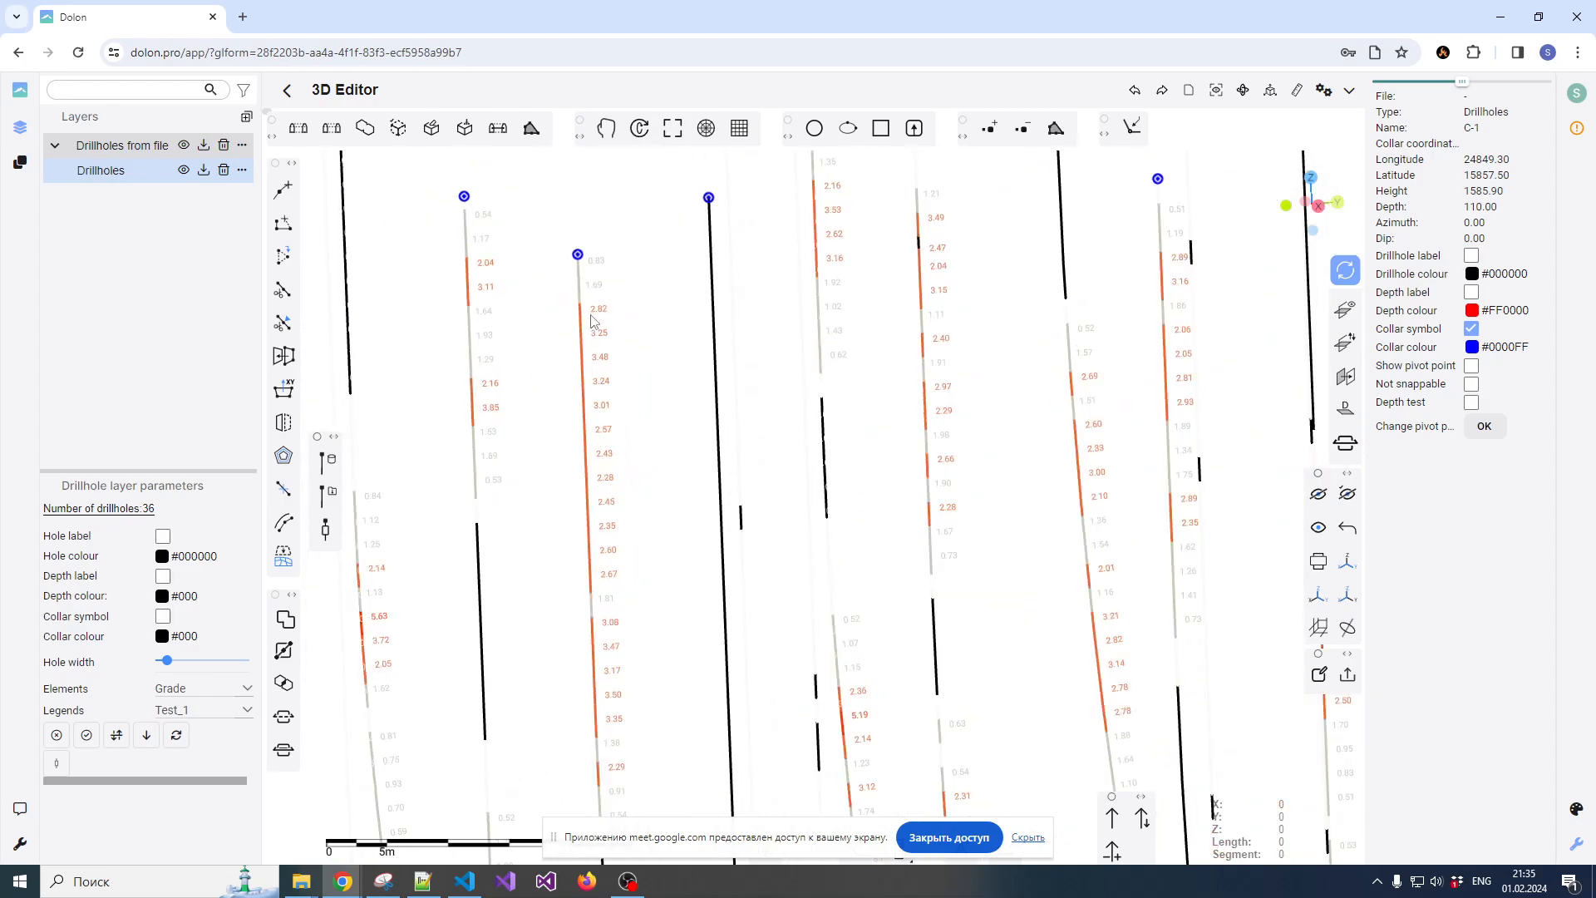
pyautogui.moveTo(596, 318); pyautogui.dragTo(631, 304)
pyautogui.scroll(-6, 629, 304)
pyautogui.moveTo(716, 420); pyautogui.dragTo(704, 474)
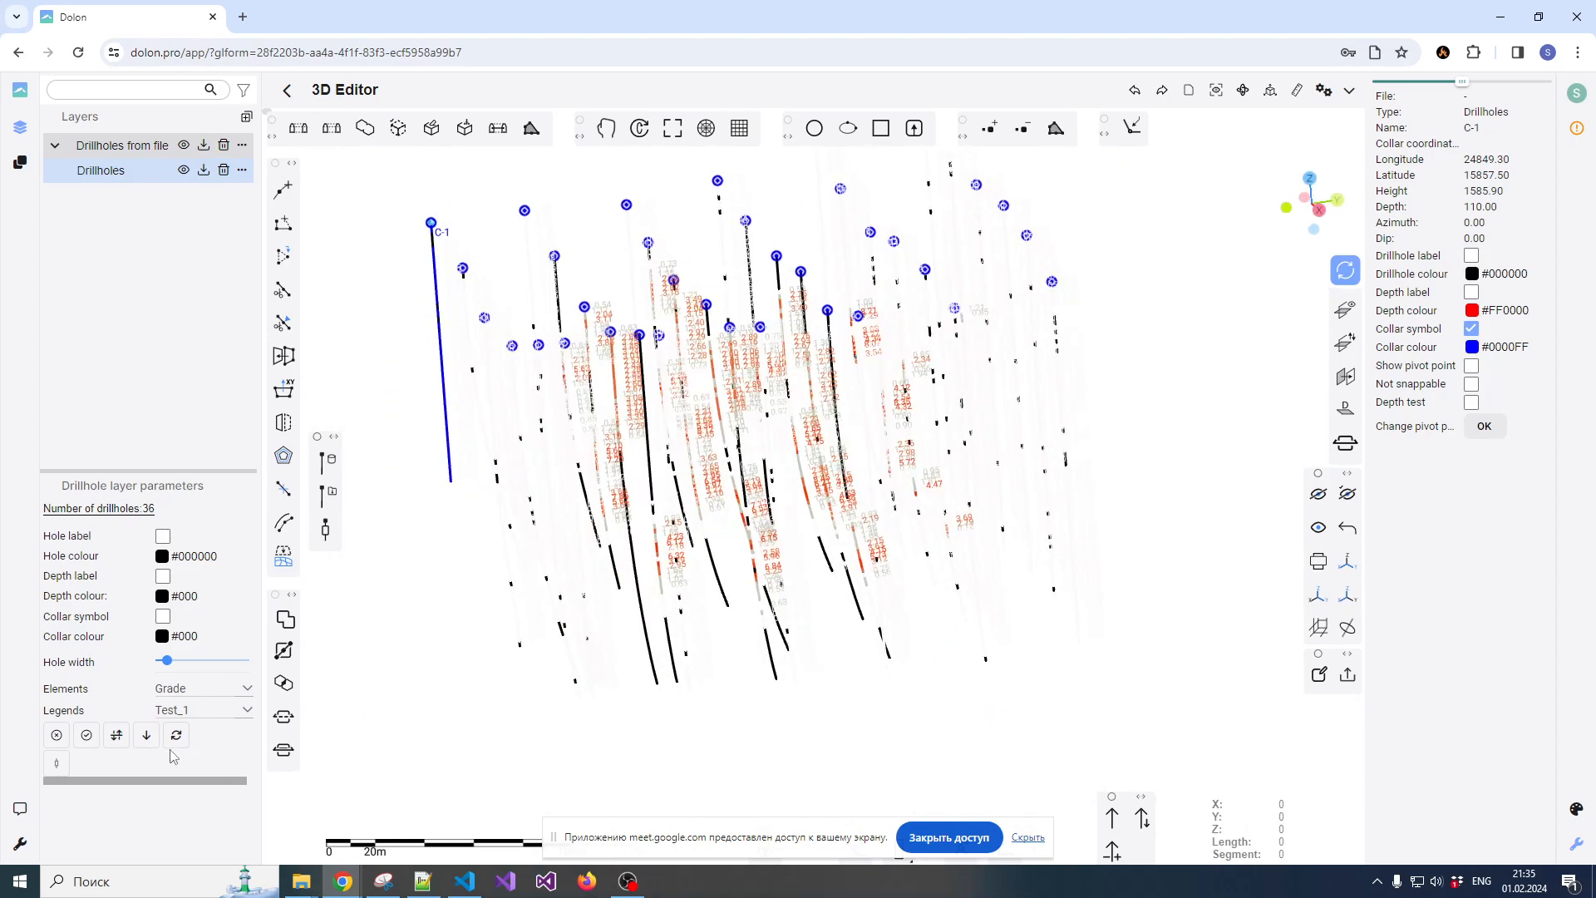
# Set the compositing parameters to comp grade min 2, sample grade min 2, length ore min 3 and length waste max 3, and load assay.csv
pyautogui.click(60, 765)
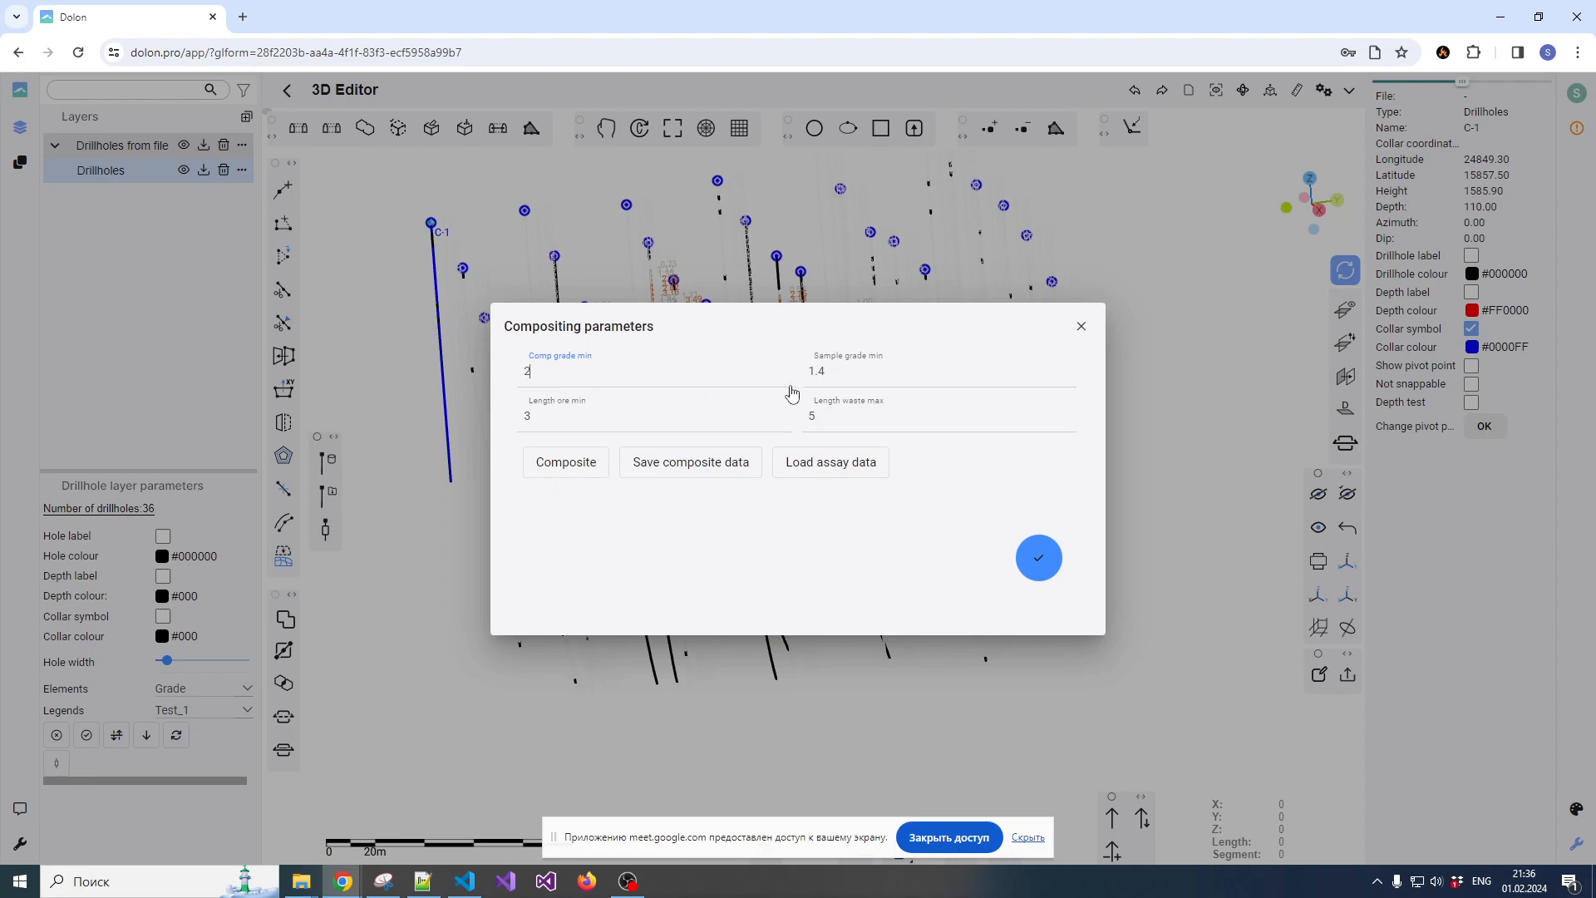
pyautogui.doubleClick(831, 373)
pyautogui.write('2')
pyautogui.click(811, 466)
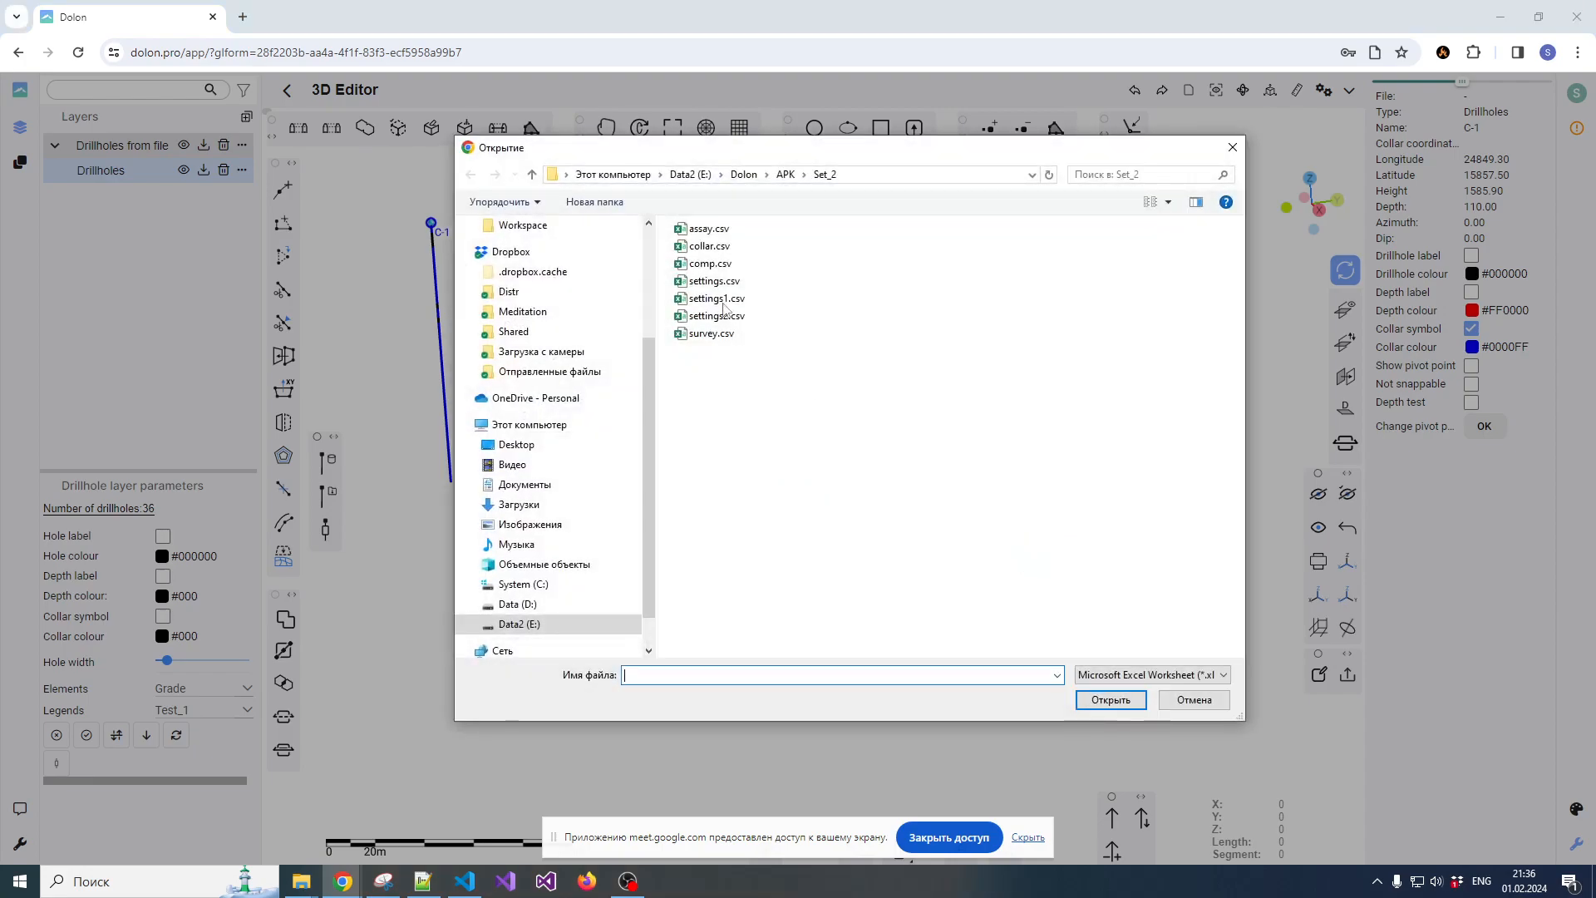
pyautogui.doubleClick(710, 229)
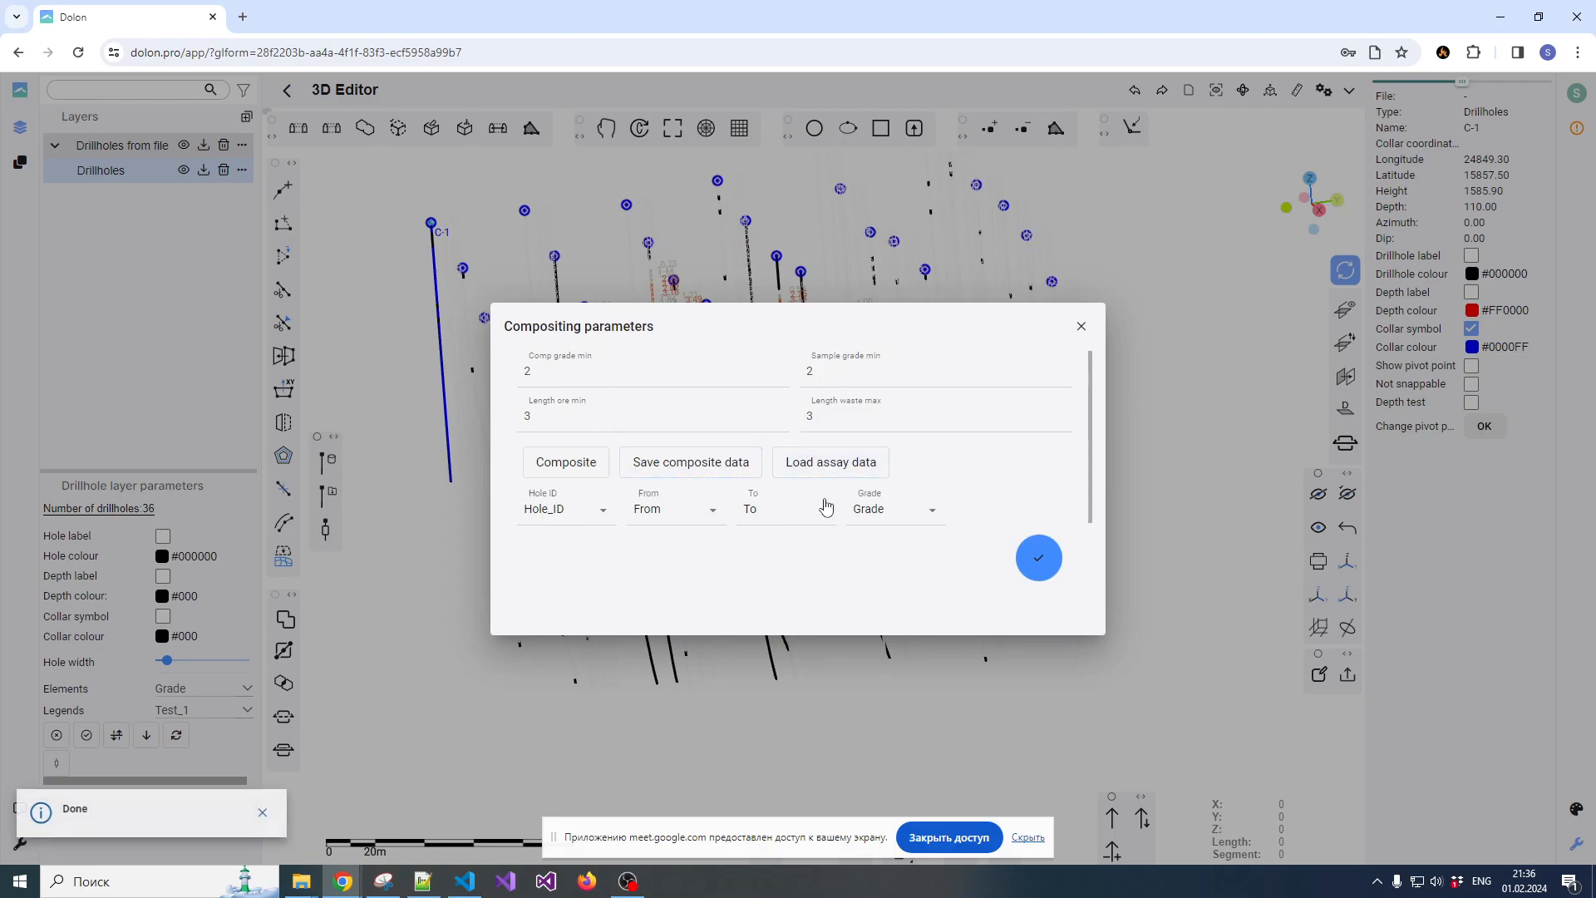
# Choose Grade as the grade column, composite the assay data and close the compositing parameters
pyautogui.click(879, 514)
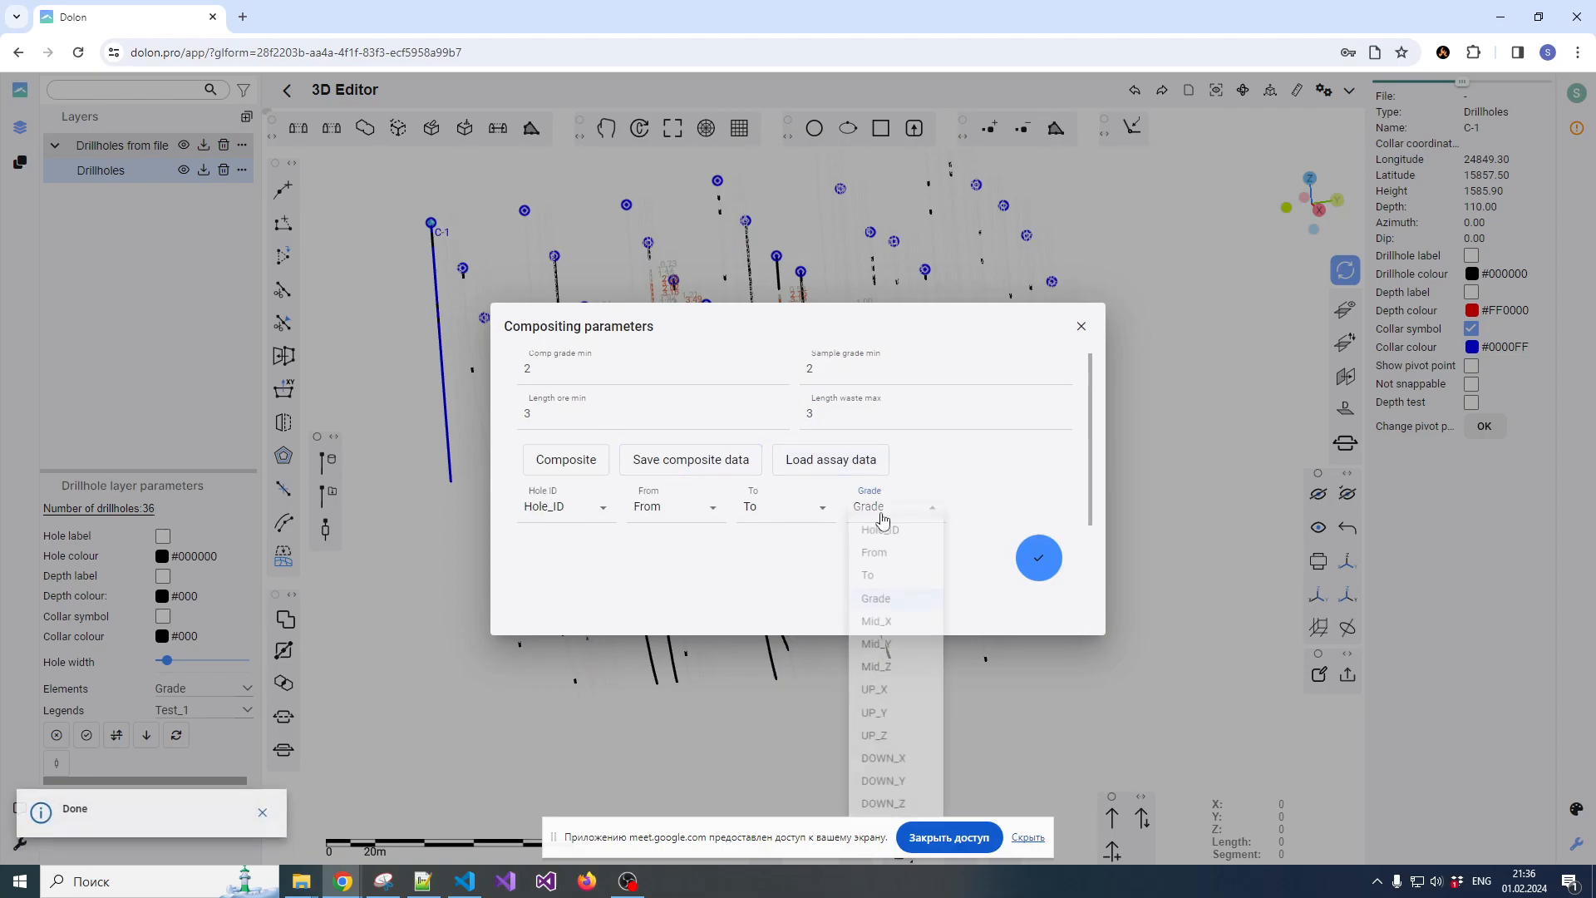
pyautogui.click(875, 606)
pyautogui.click(563, 466)
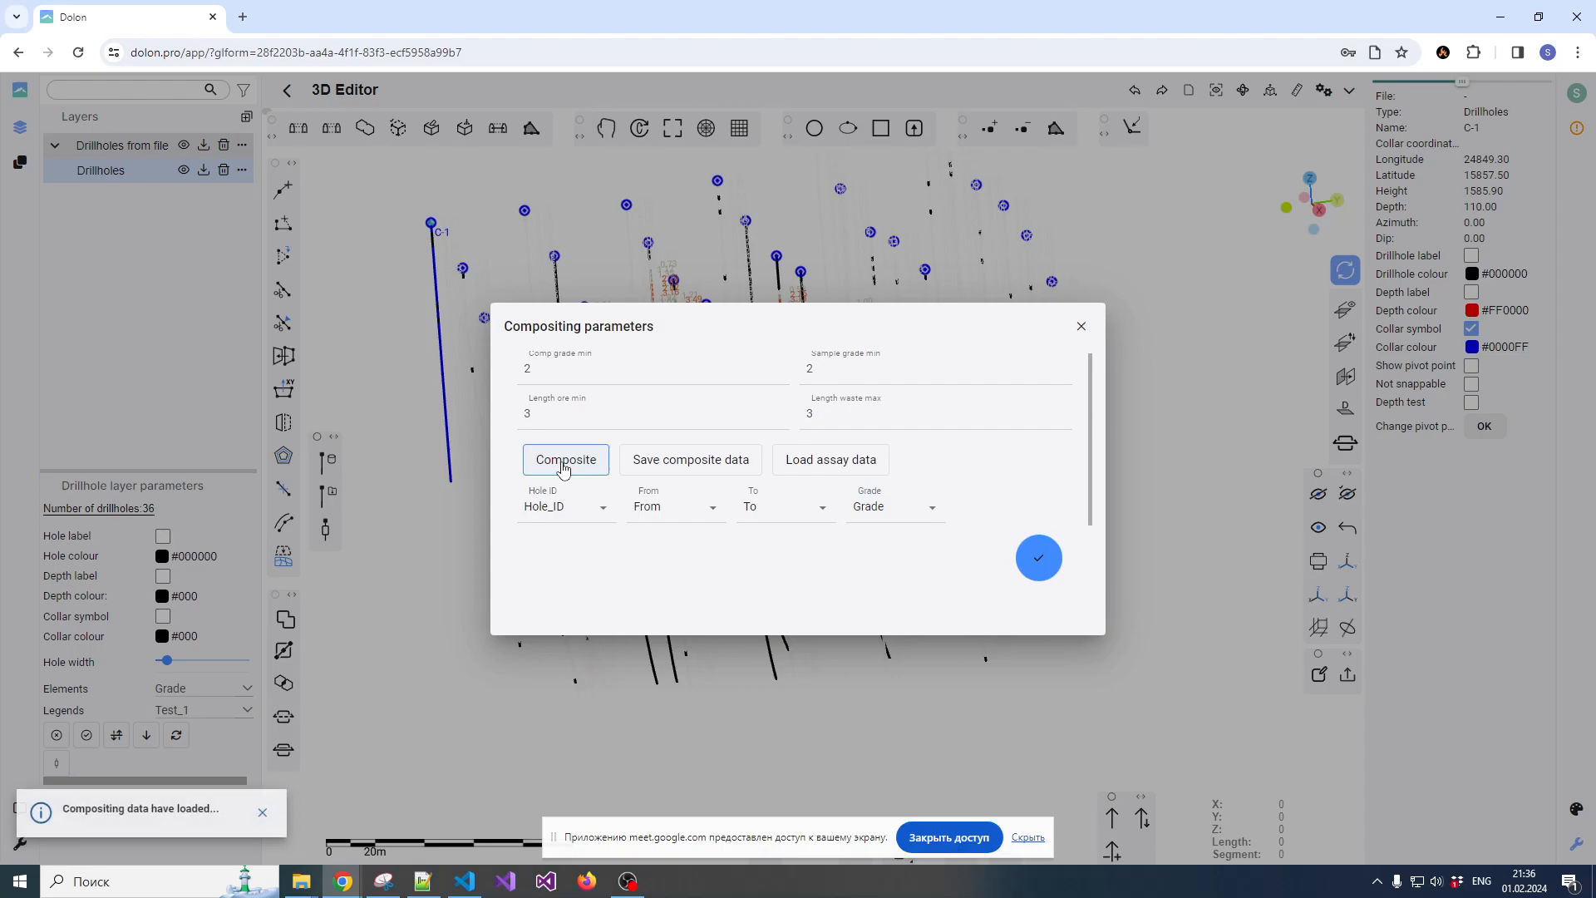
pyautogui.click(1038, 558)
# Examine the composite points up close on one drillhole against its coloured Grade intervals and value labels
pyautogui.moveTo(792, 659); pyautogui.dragTo(864, 390)
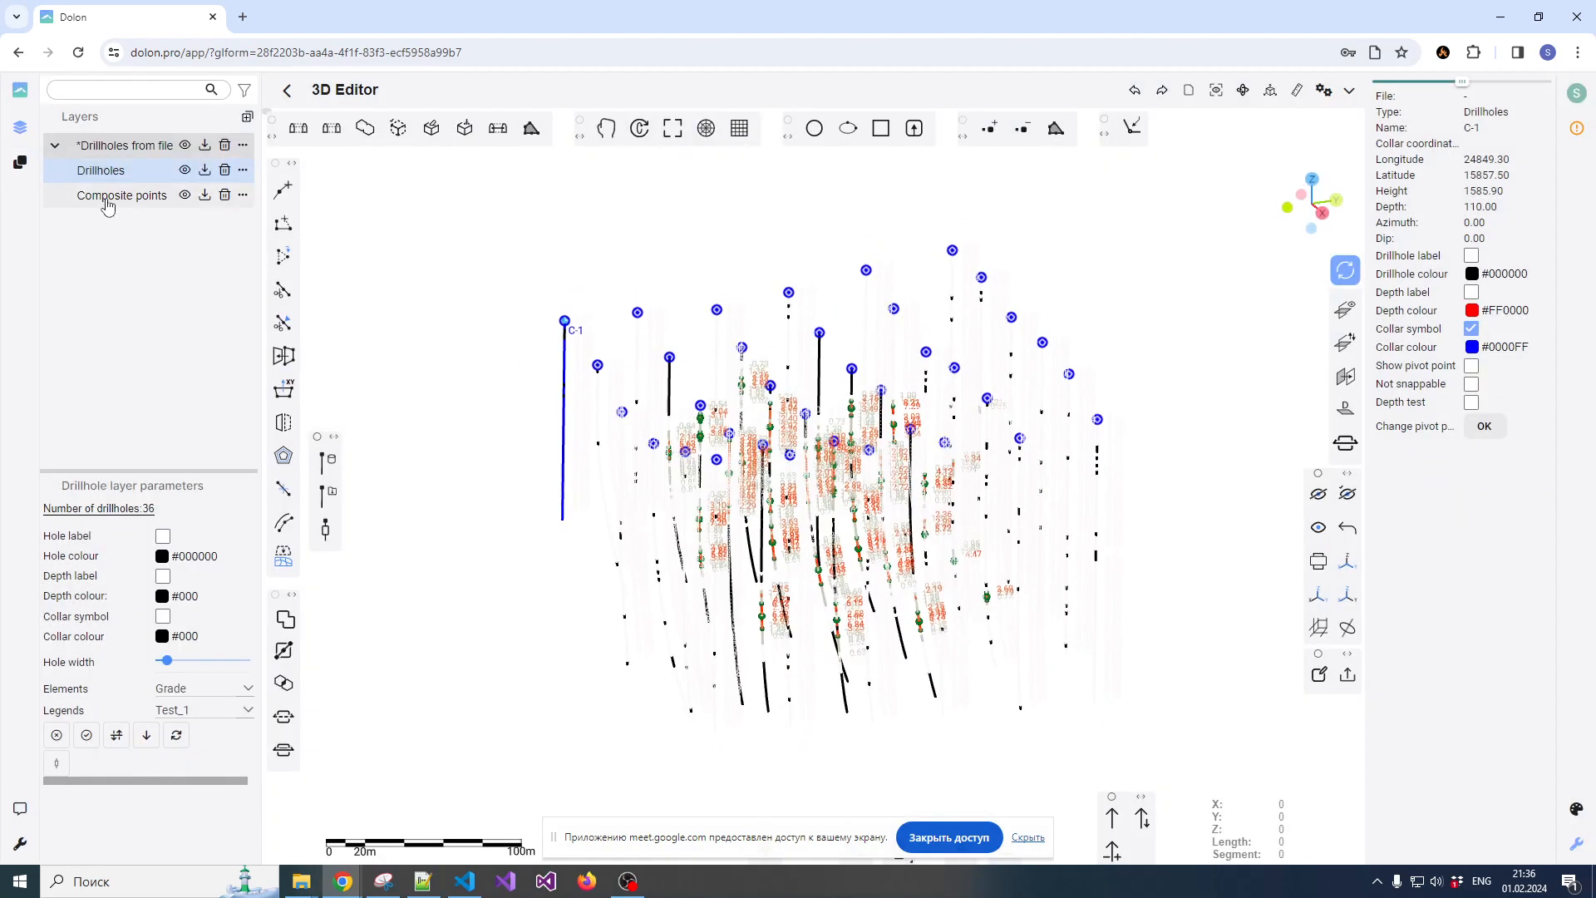
pyautogui.scroll(6, 734, 440)
pyautogui.scroll(5, 695, 383)
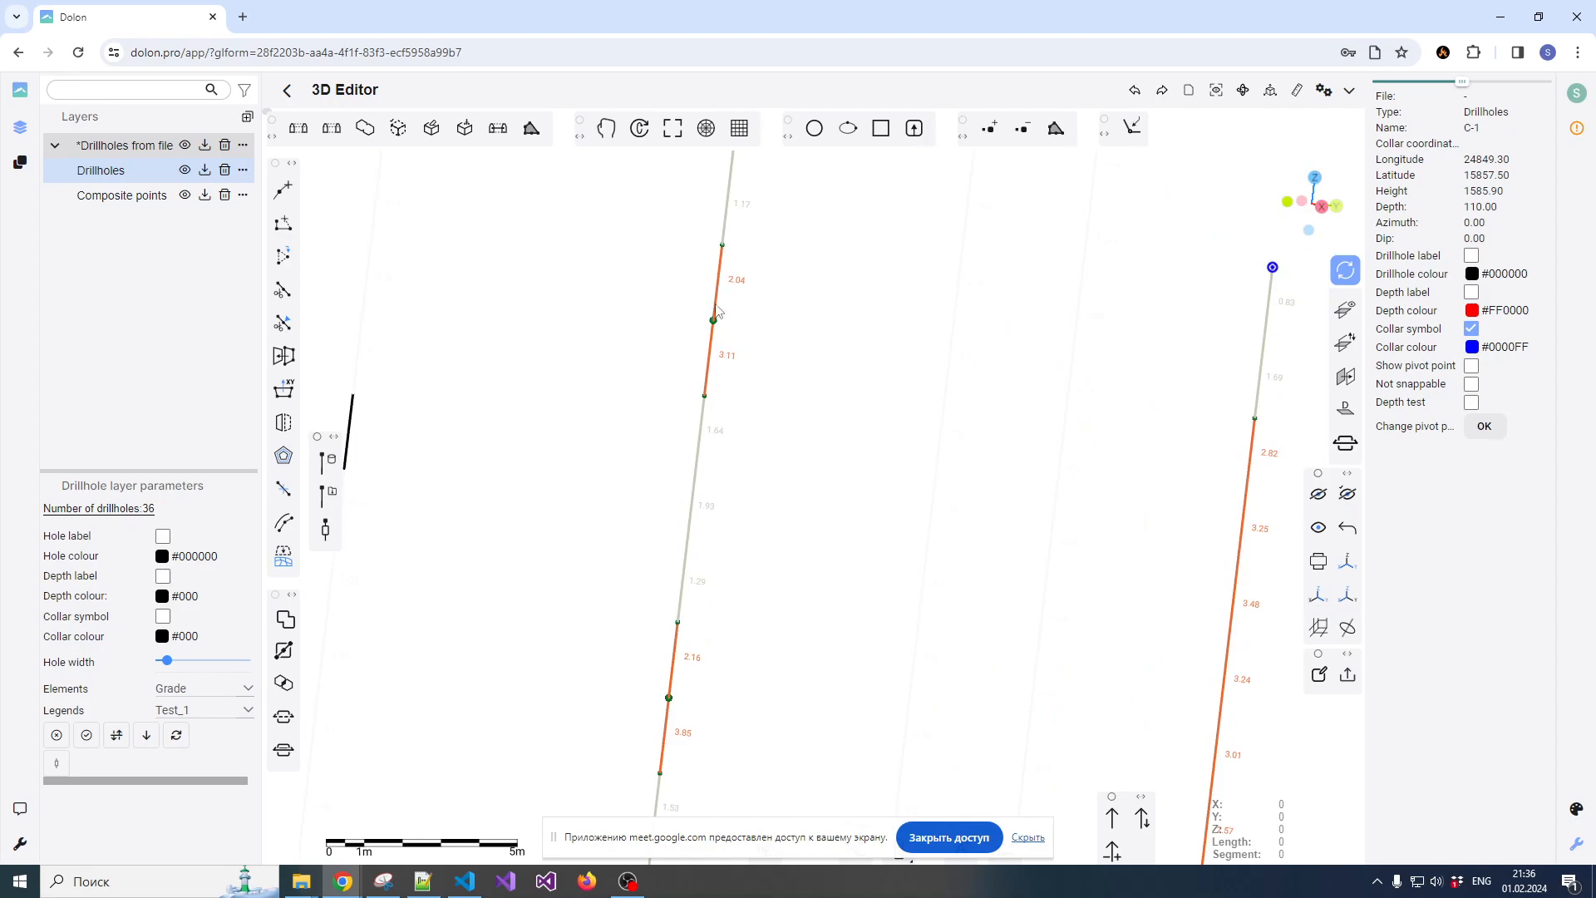
pyautogui.scroll(4, 766, 376)
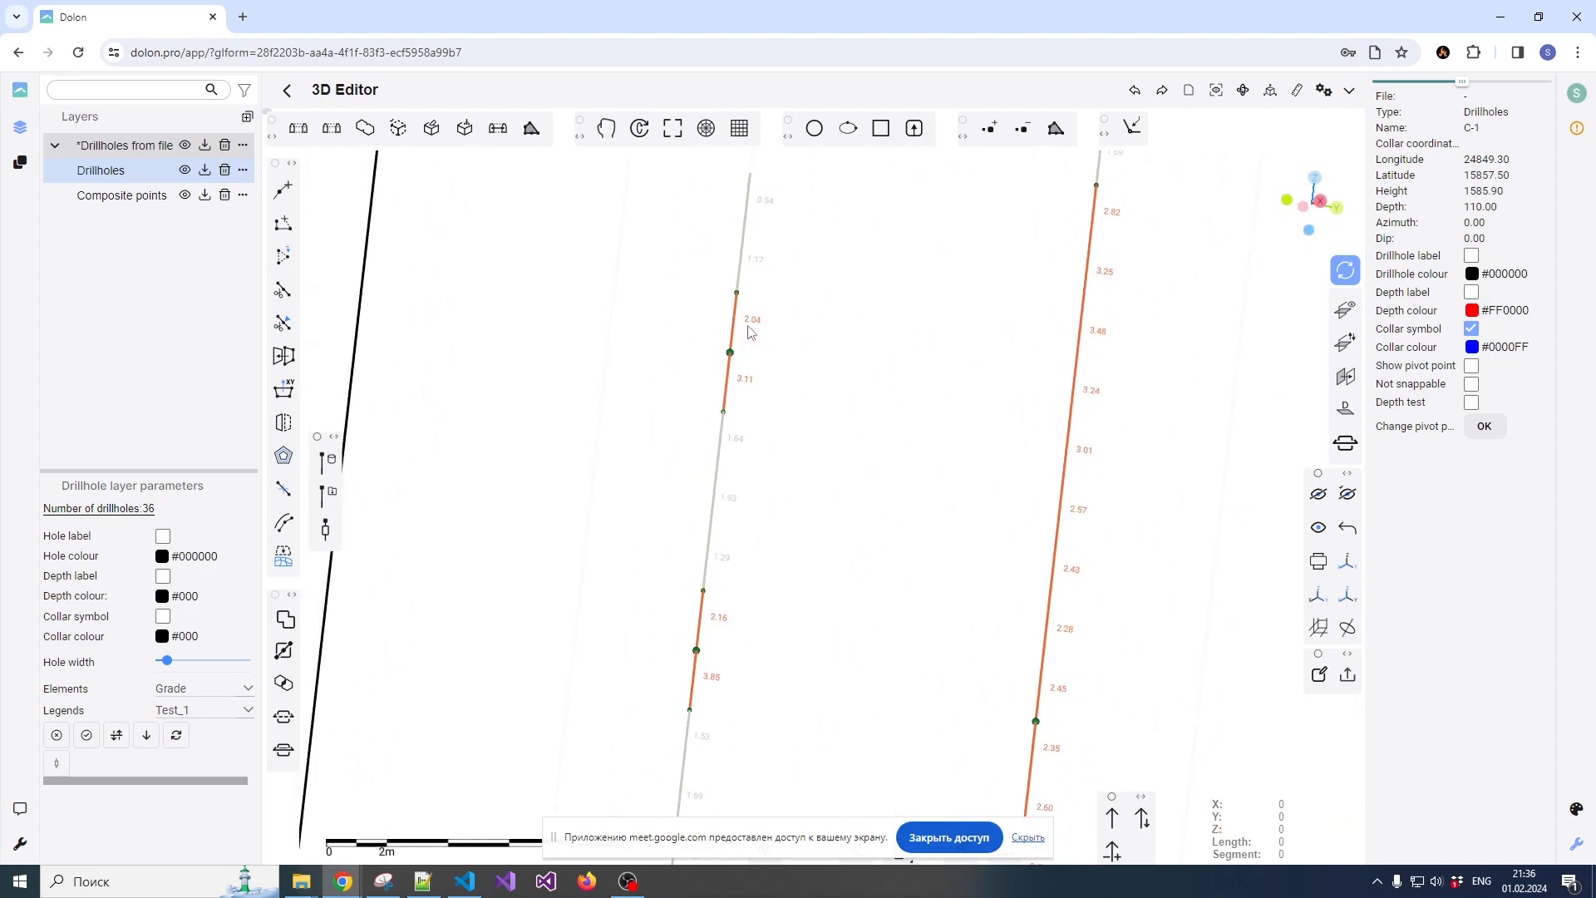
pyautogui.scroll(-3, 746, 324)
pyautogui.scroll(5, 736, 304)
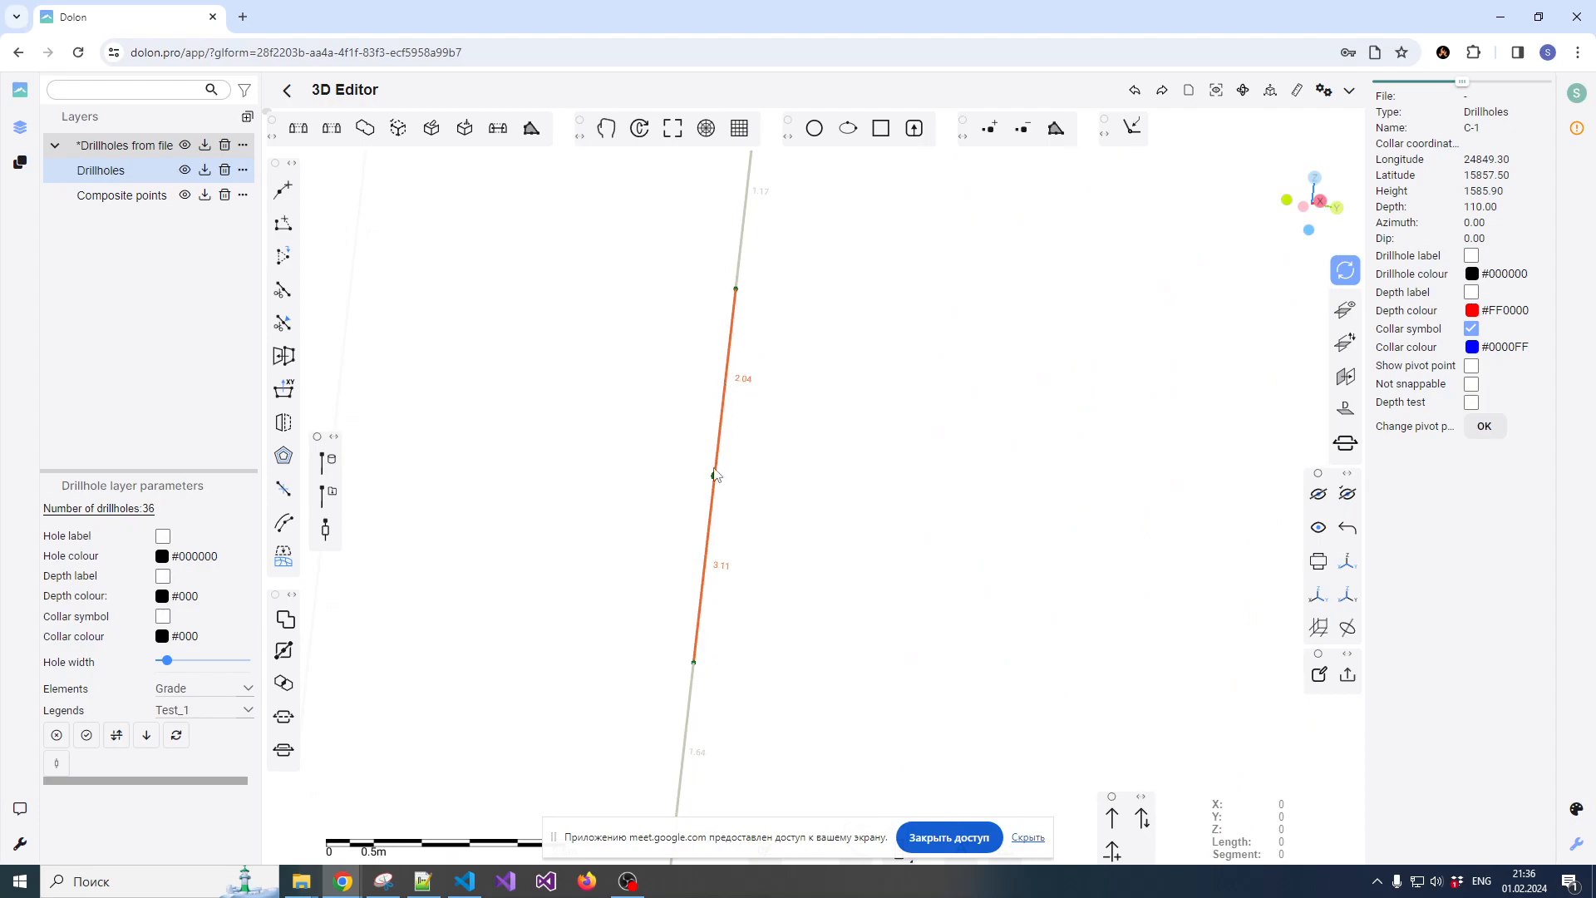
pyautogui.scroll(-4, 703, 662)
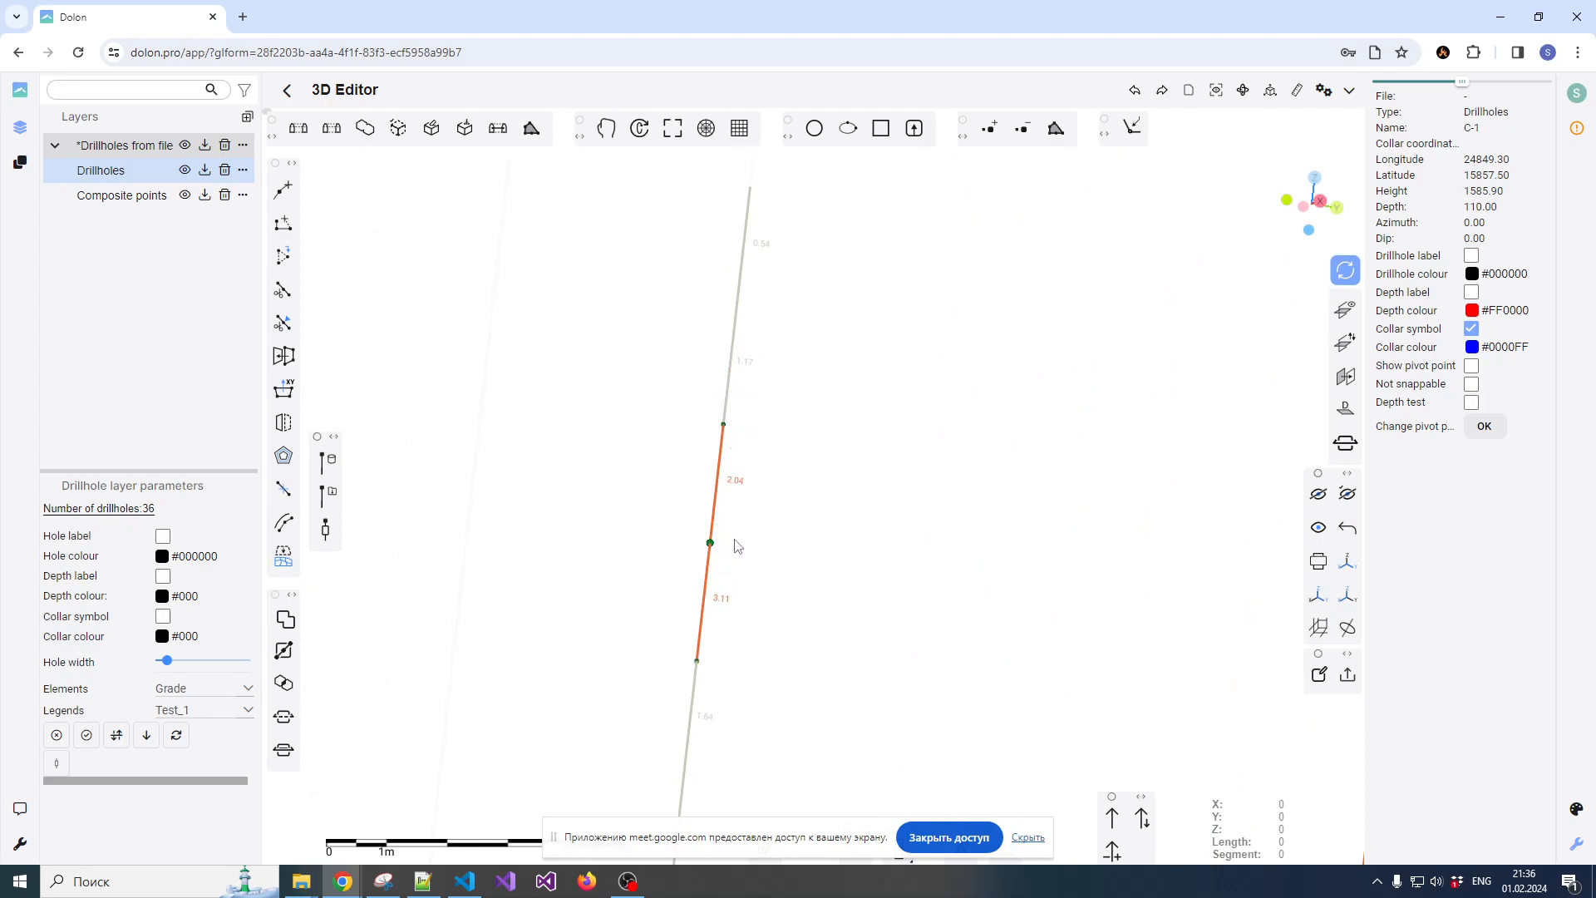
# Examine the composite points across the neighbouring drillholes and the whole drillhole field from several angles
pyautogui.scroll(-2, 876, 496)
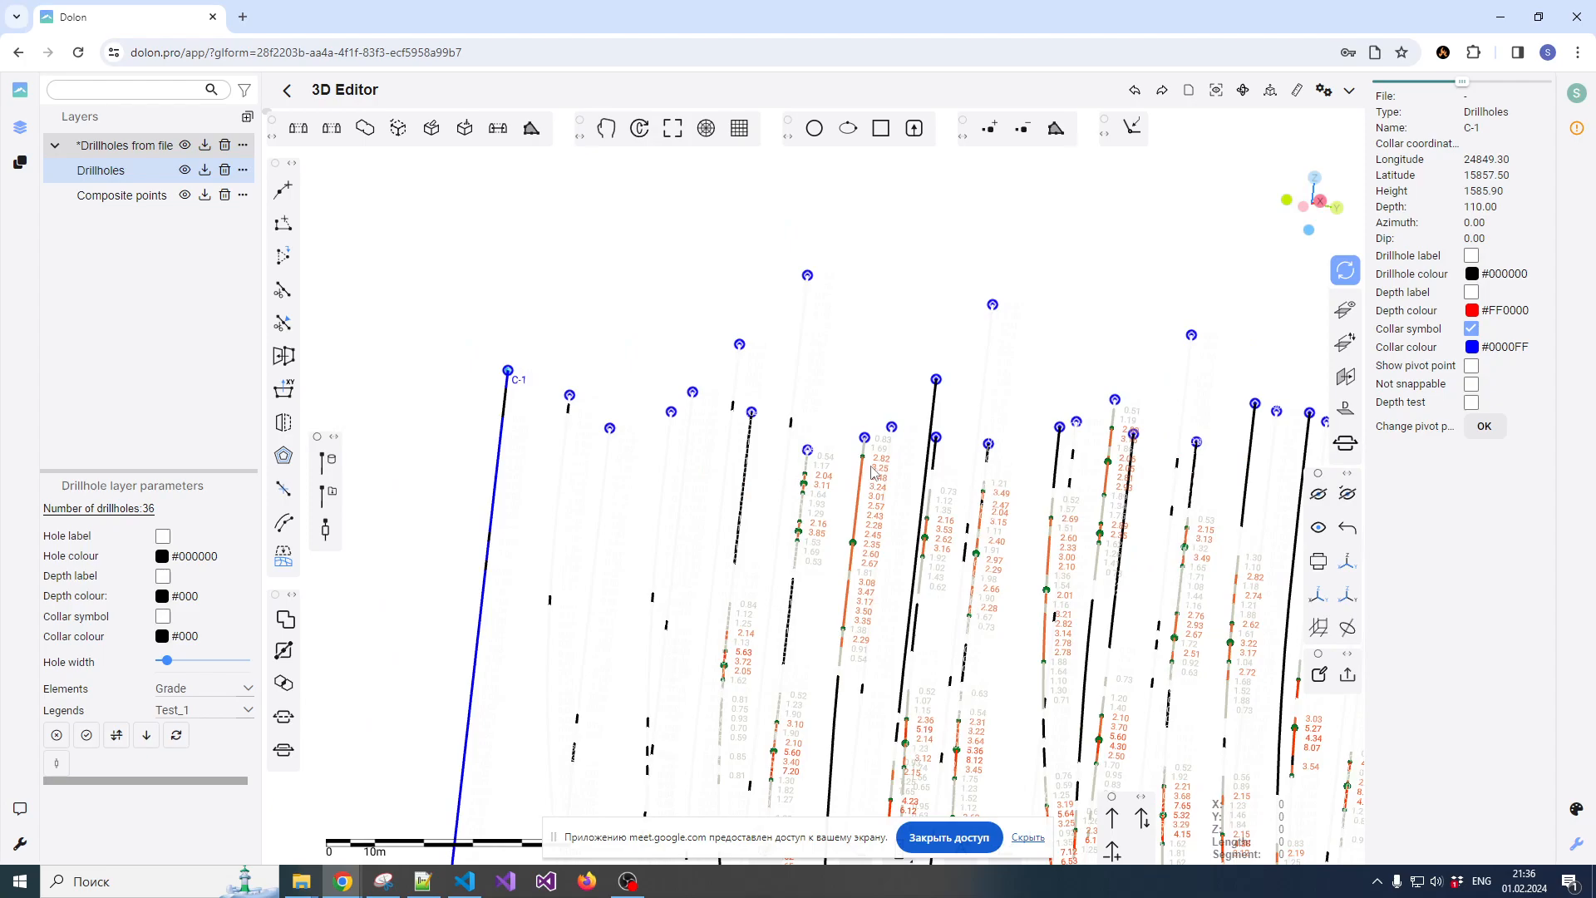
pyautogui.scroll(2, 850, 607)
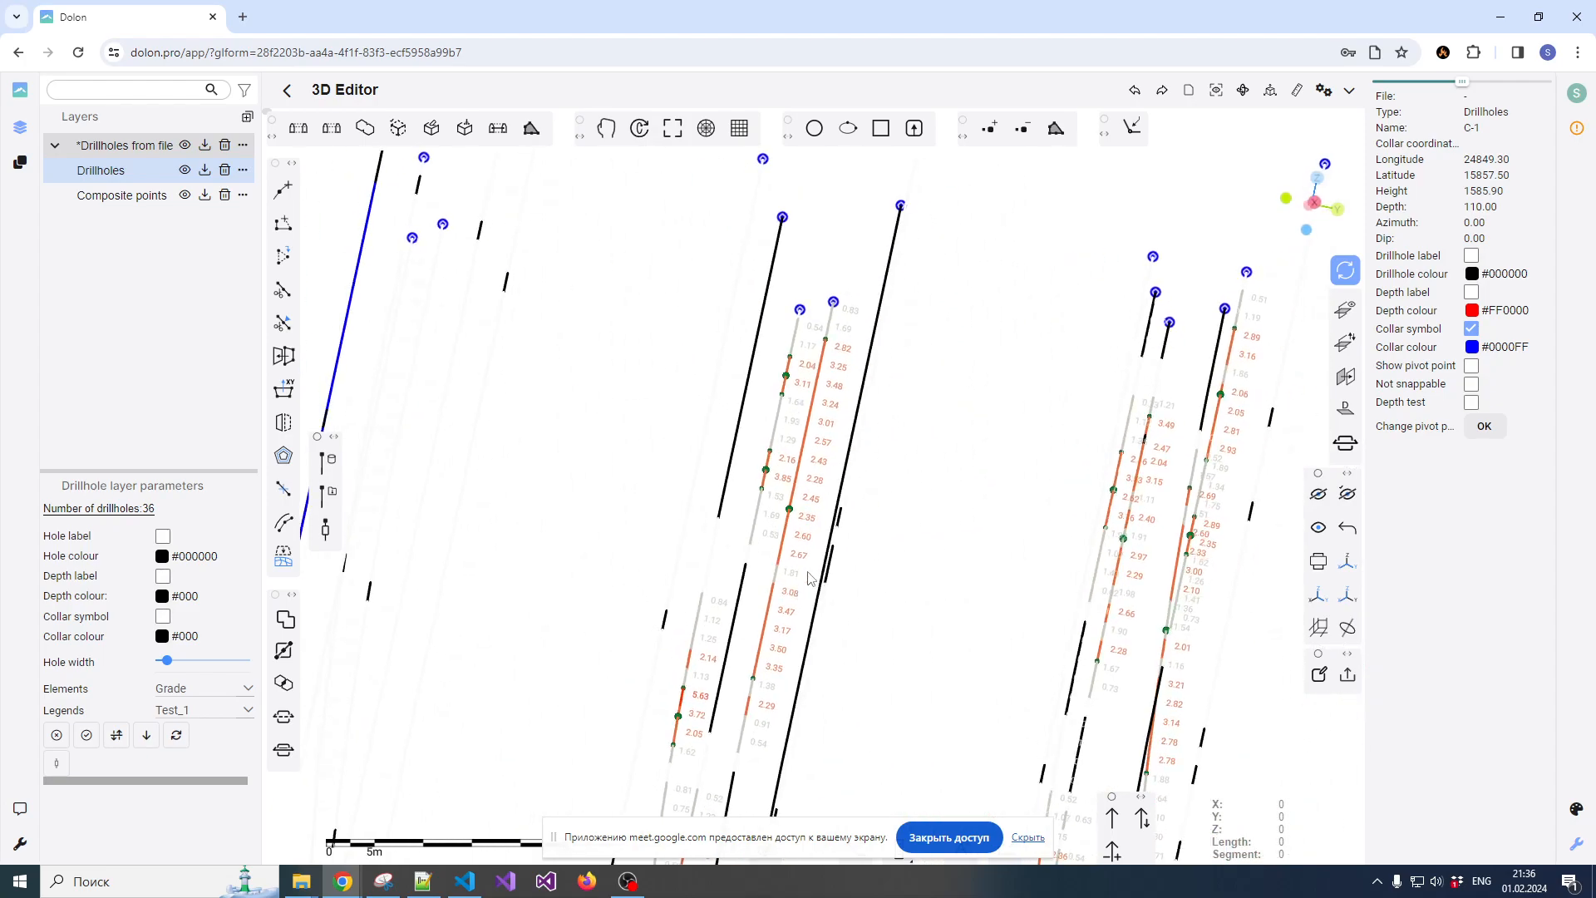
pyautogui.scroll(-3, 868, 591)
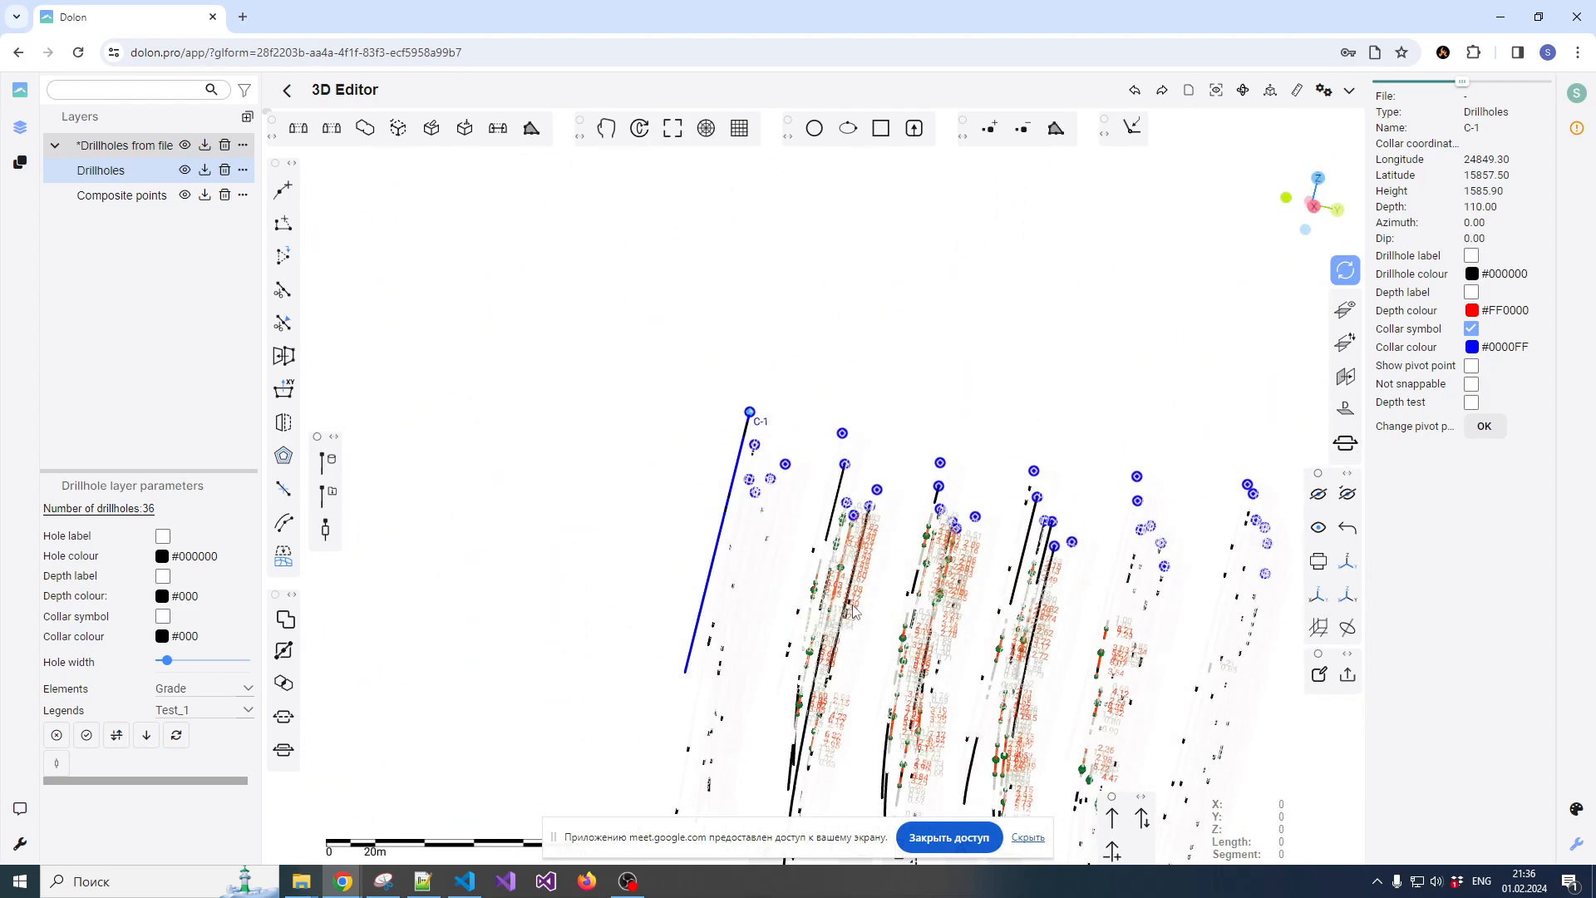
pyautogui.scroll(3, 871, 508)
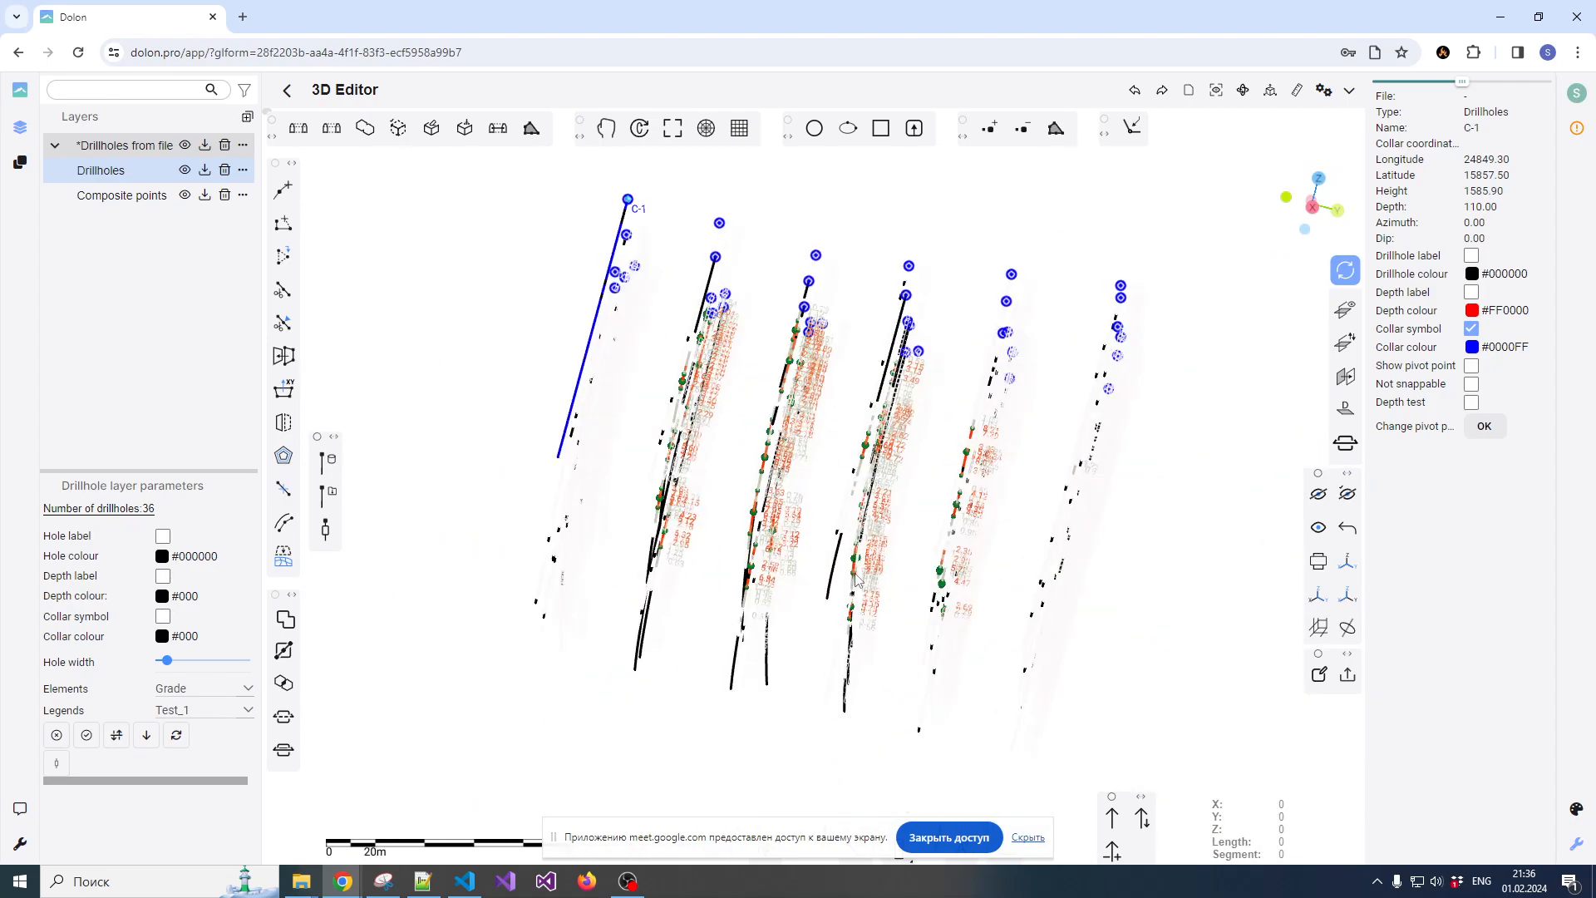
pyautogui.moveTo(871, 509)
pyautogui.mouseDown()
pyautogui.moveTo(700, 541)
pyautogui.moveTo(807, 538)
pyautogui.moveTo(766, 613)
pyautogui.moveTo(898, 507)
pyautogui.moveTo(990, 474)
pyautogui.moveTo(939, 468)
pyautogui.moveTo(883, 506)
pyautogui.moveTo(834, 465)
pyautogui.moveTo(798, 472)
pyautogui.moveTo(900, 438)
pyautogui.moveTo(823, 486)
pyautogui.moveTo(898, 490)
pyautogui.moveTo(860, 500)
pyautogui.mouseUp()
pyautogui.scroll(-5, 805, 537)
pyautogui.scroll(4, 837, 546)
pyautogui.scroll(-4, 939, 468)
pyautogui.scroll(3, 831, 473)
pyautogui.scroll(-5, 860, 500)
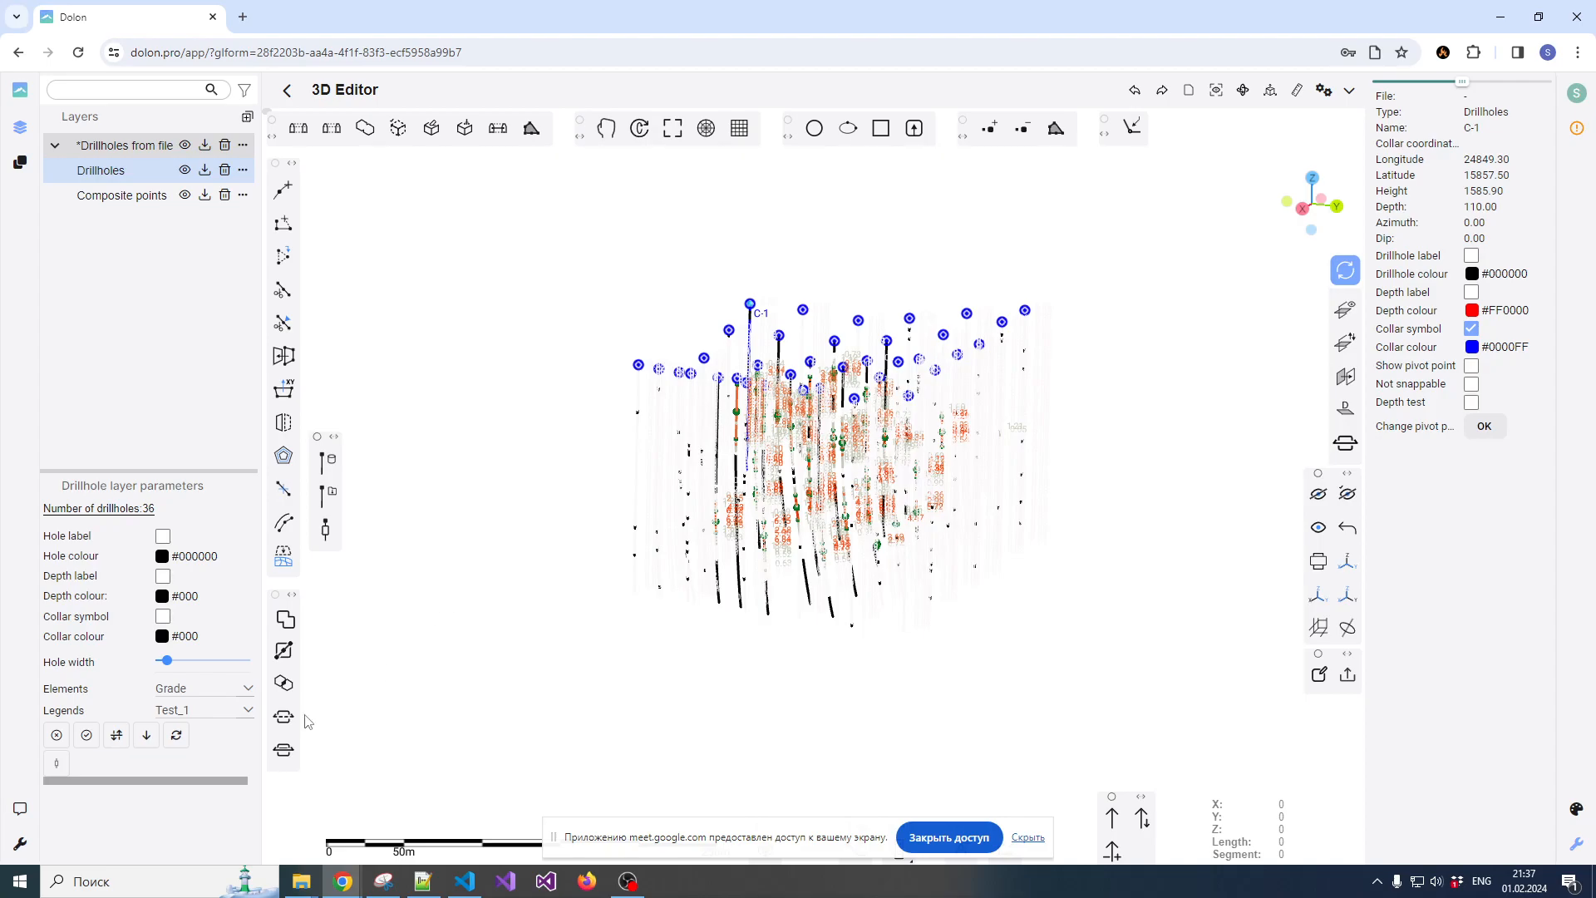
# Remove the sampling results from the drillholes and inspect the composite points along the plain hole traces
pyautogui.click(57, 738)
pyautogui.scroll(5, 807, 436)
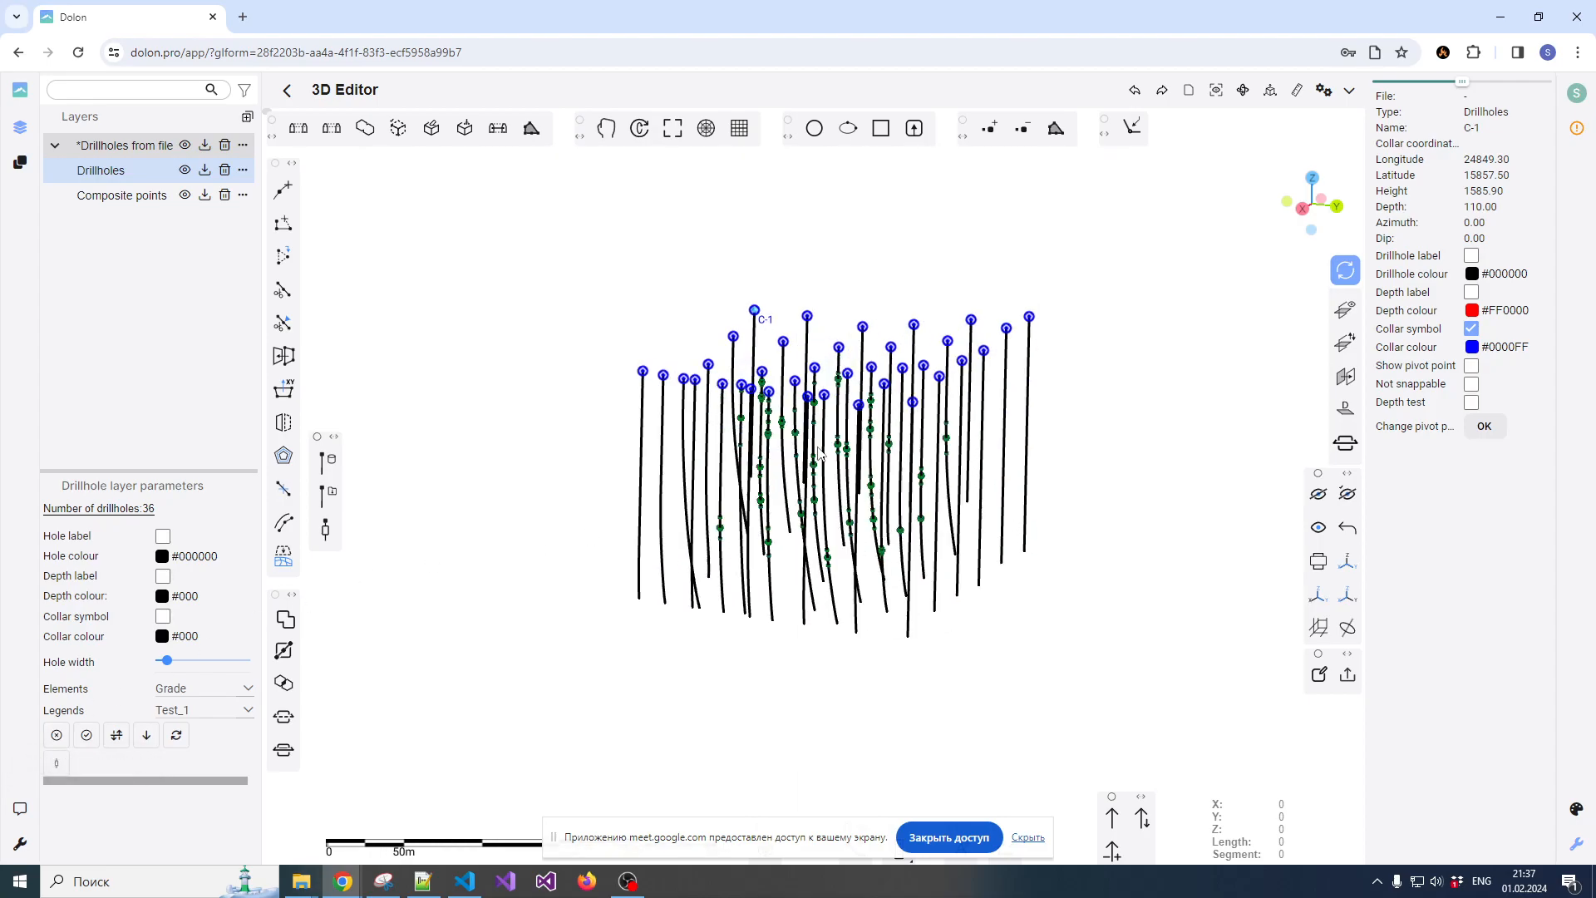
pyautogui.scroll(5, 742, 401)
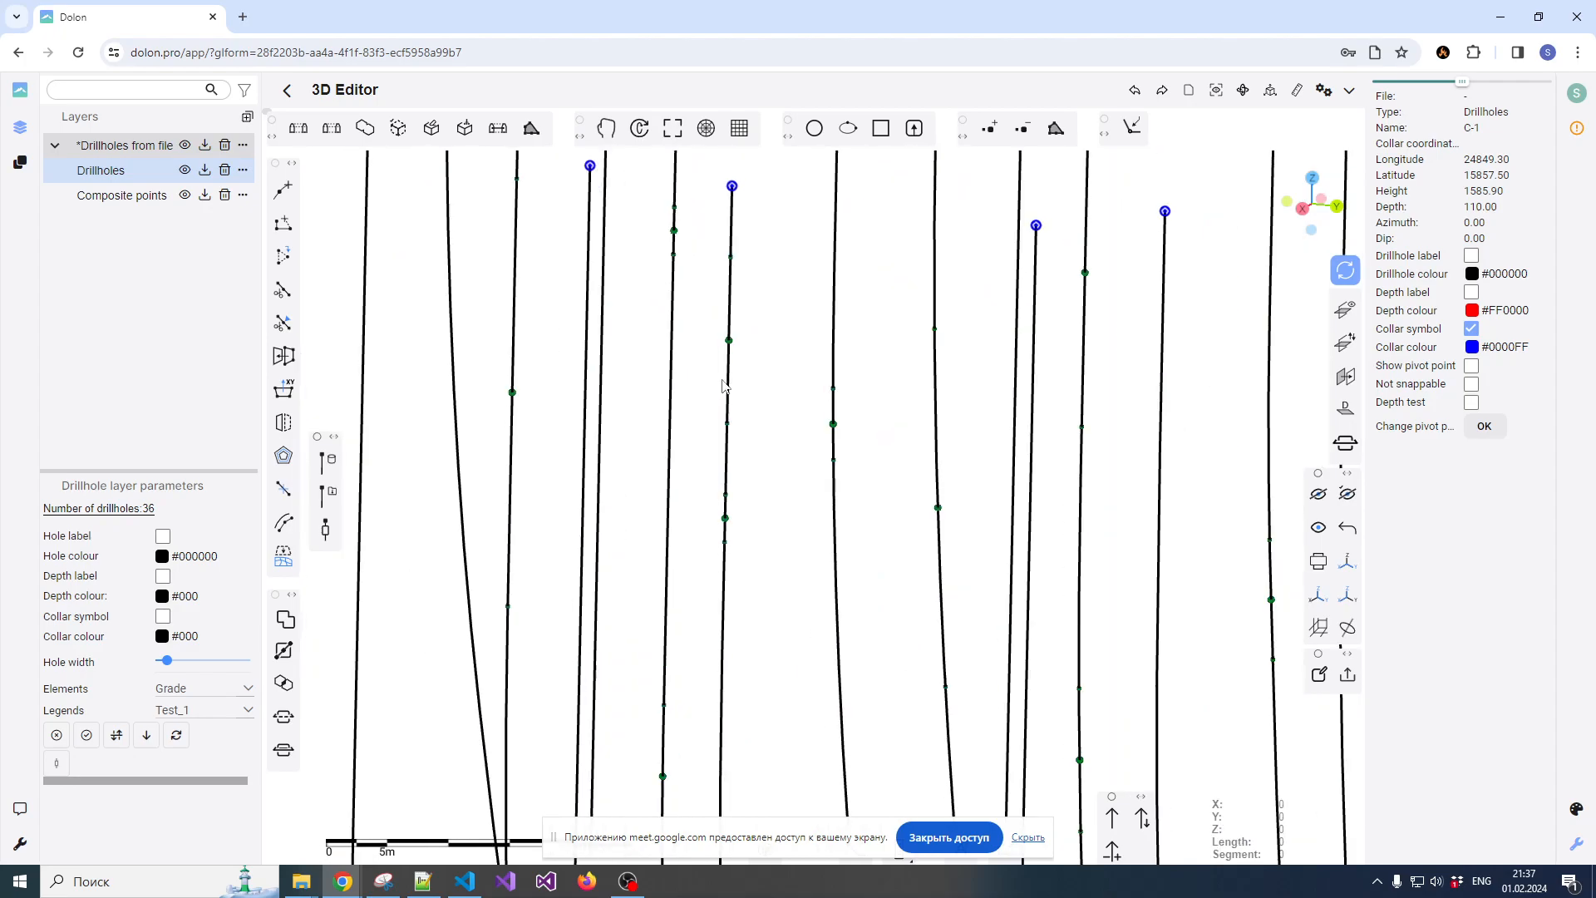
pyautogui.moveTo(740, 395)
pyautogui.mouseDown()
pyautogui.moveTo(719, 353)
pyautogui.moveTo(732, 367)
pyautogui.mouseUp()
pyautogui.scroll(4, 712, 380)
pyautogui.scroll(-4, 719, 390)
pyautogui.scroll(-3, 788, 381)
pyautogui.scroll(-2, 790, 384)
# Show the drillholes in plan view, clear the drillhole selection and open the list of sections
pyautogui.click(1313, 179)
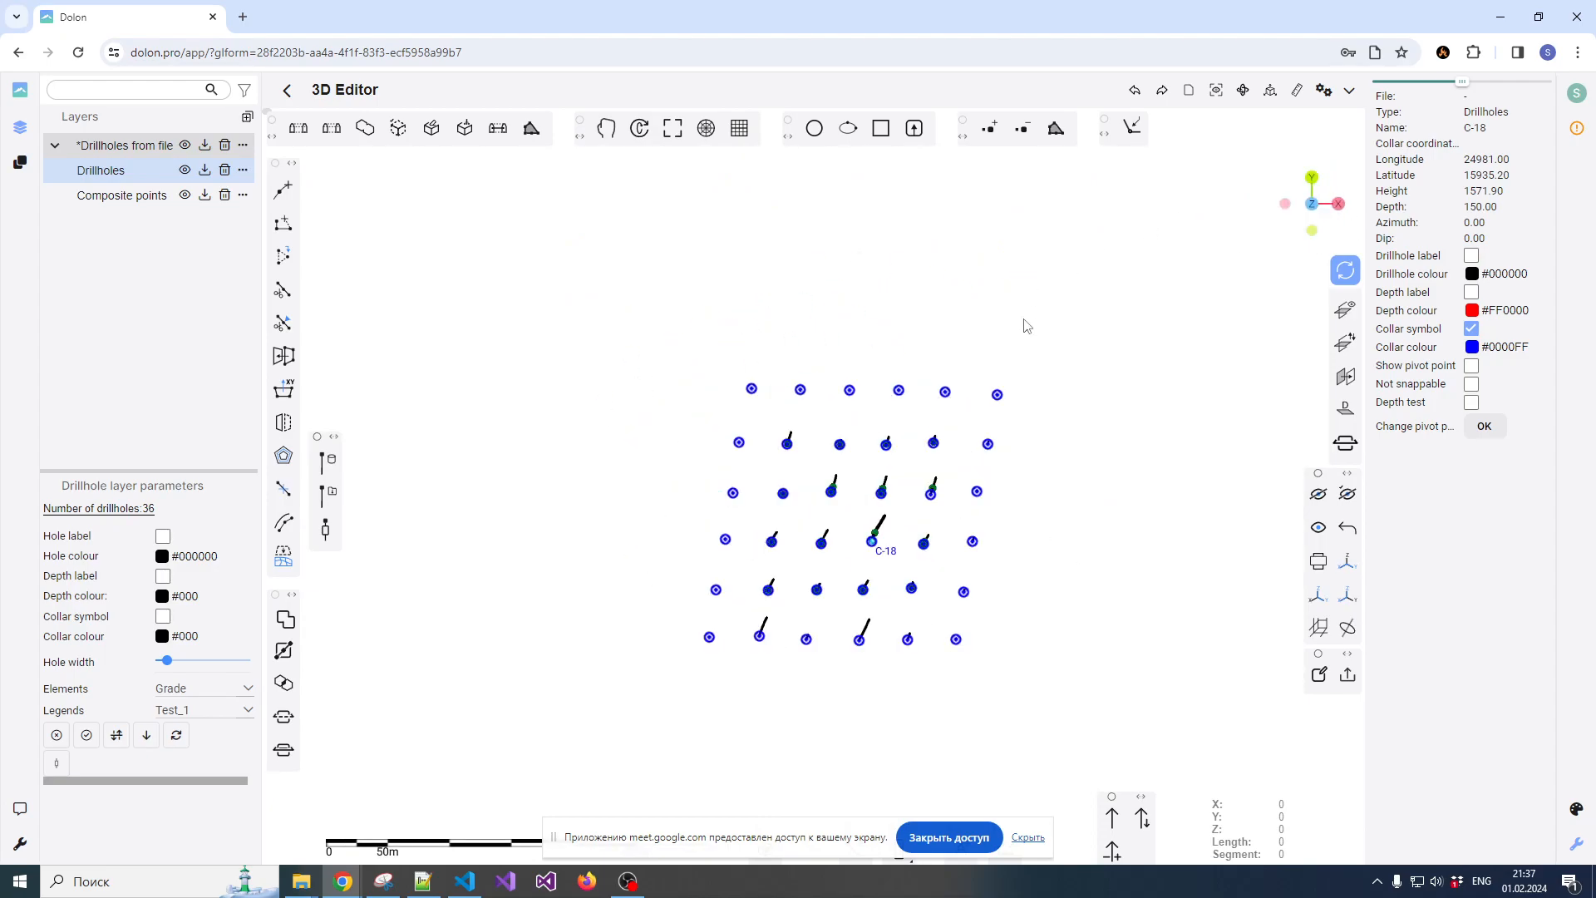
pyautogui.moveTo(998, 266); pyautogui.dragTo(860, 460)
pyautogui.click(886, 443)
pyautogui.scroll(3, 862, 466)
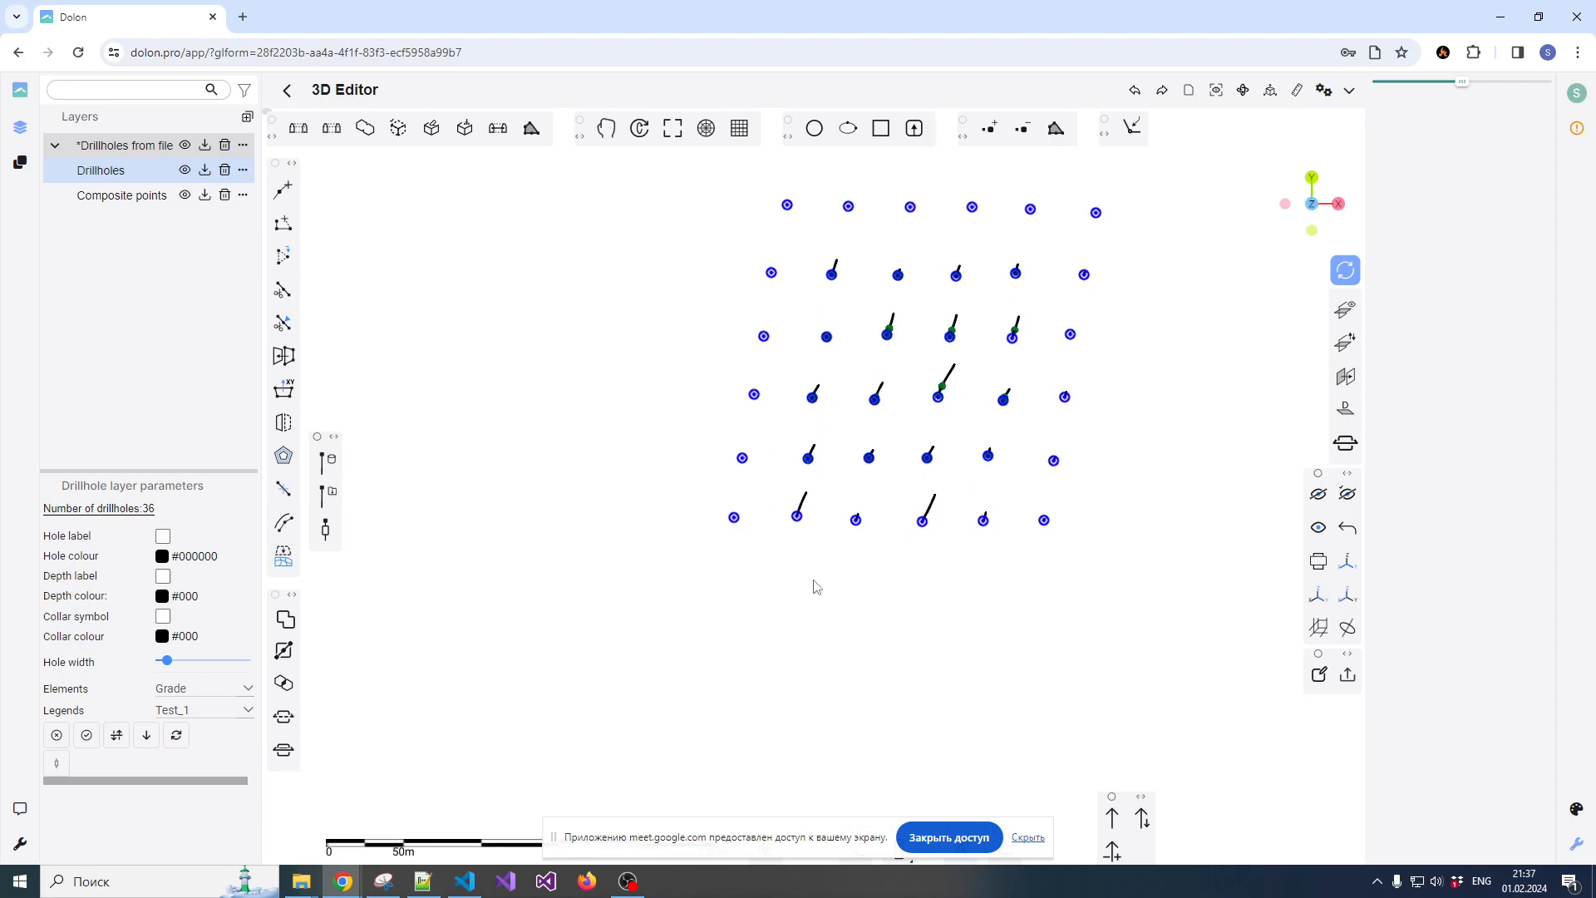
pyautogui.scroll(2, 831, 565)
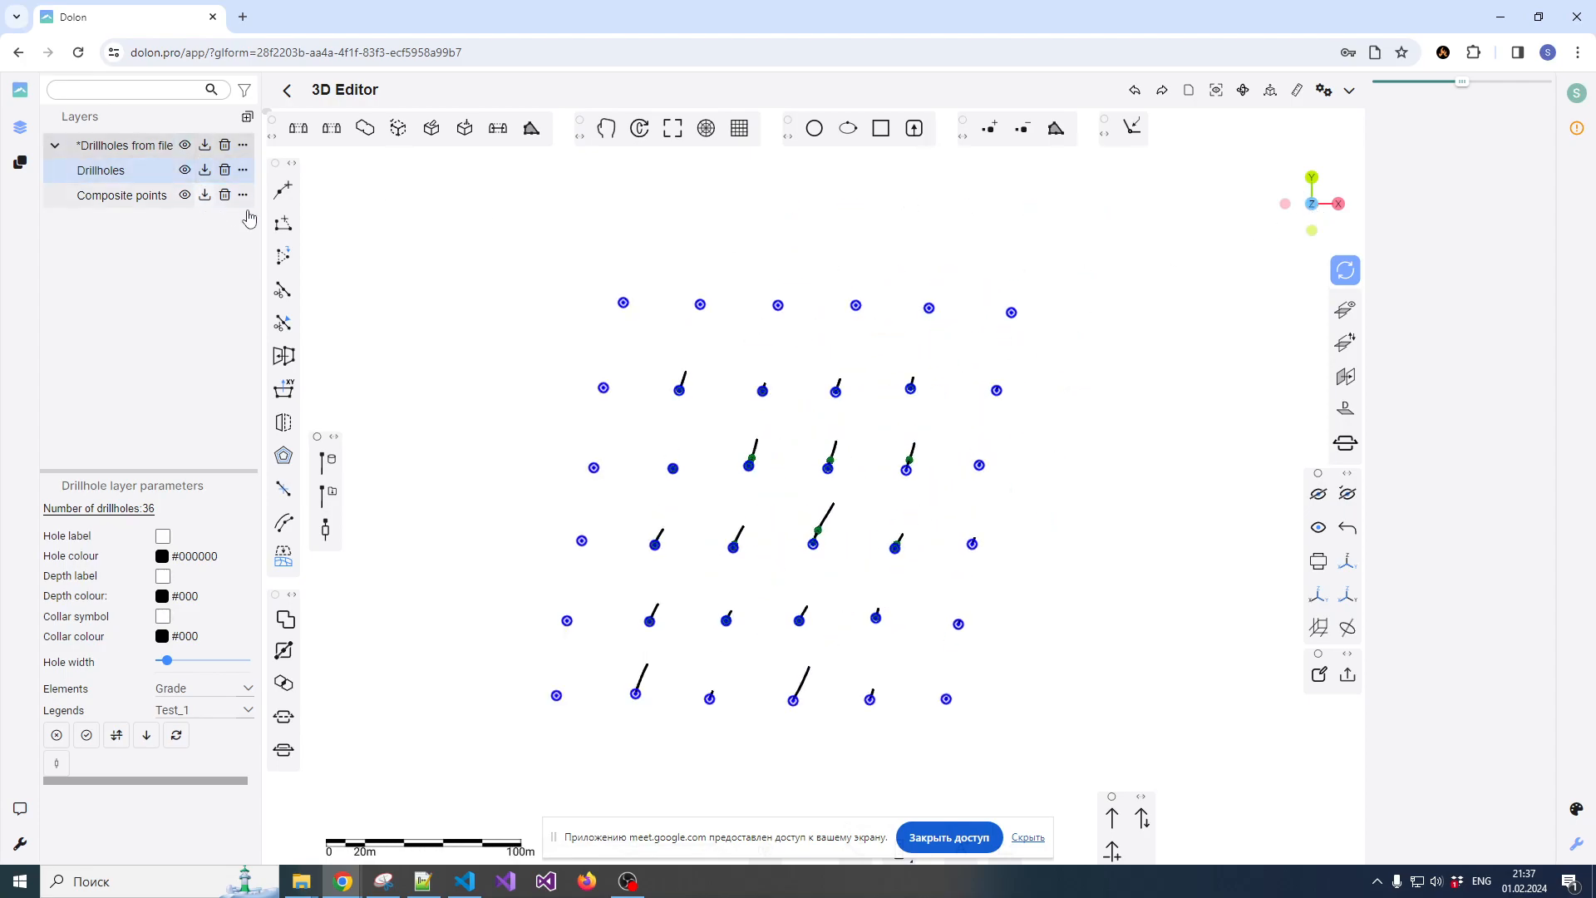
pyautogui.scroll(-1, 746, 235)
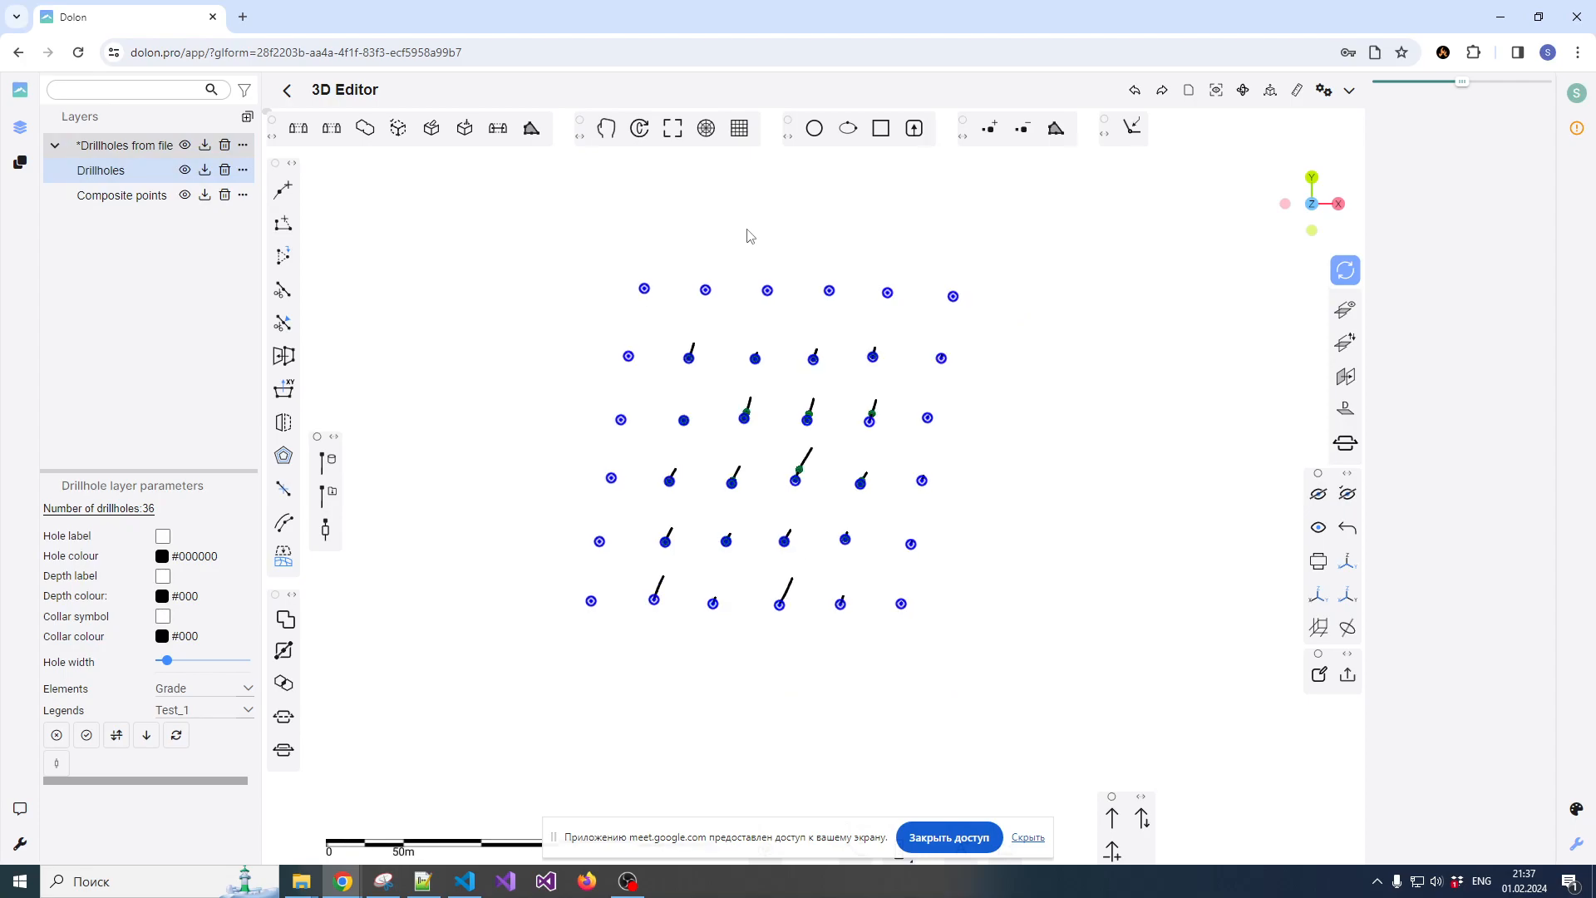
pyautogui.click(18, 166)
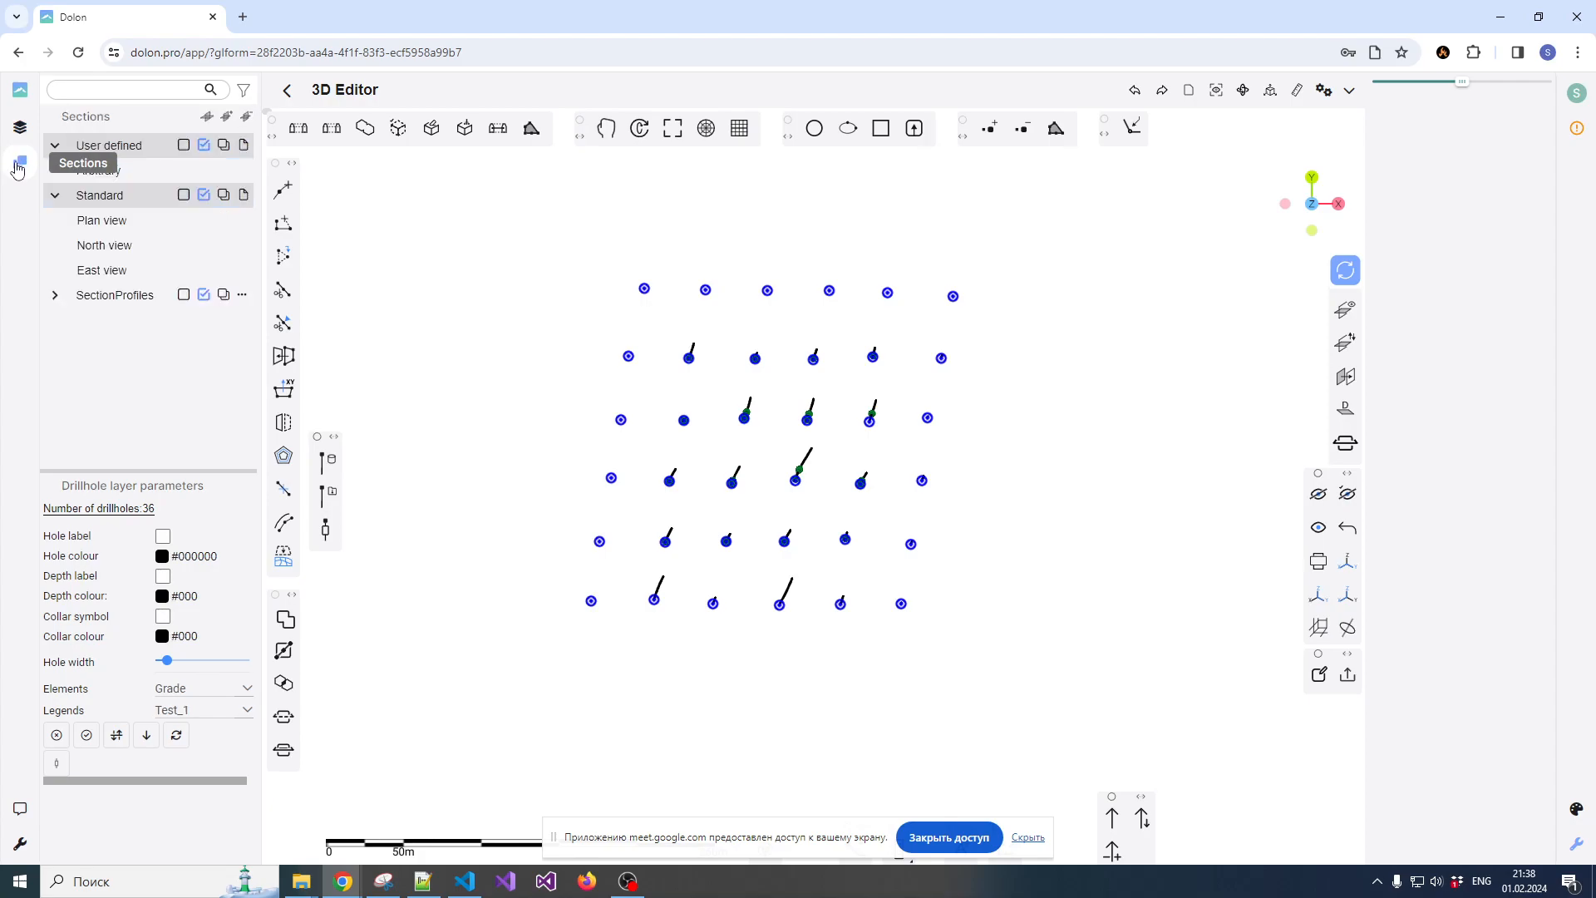
pyautogui.click(208, 119)
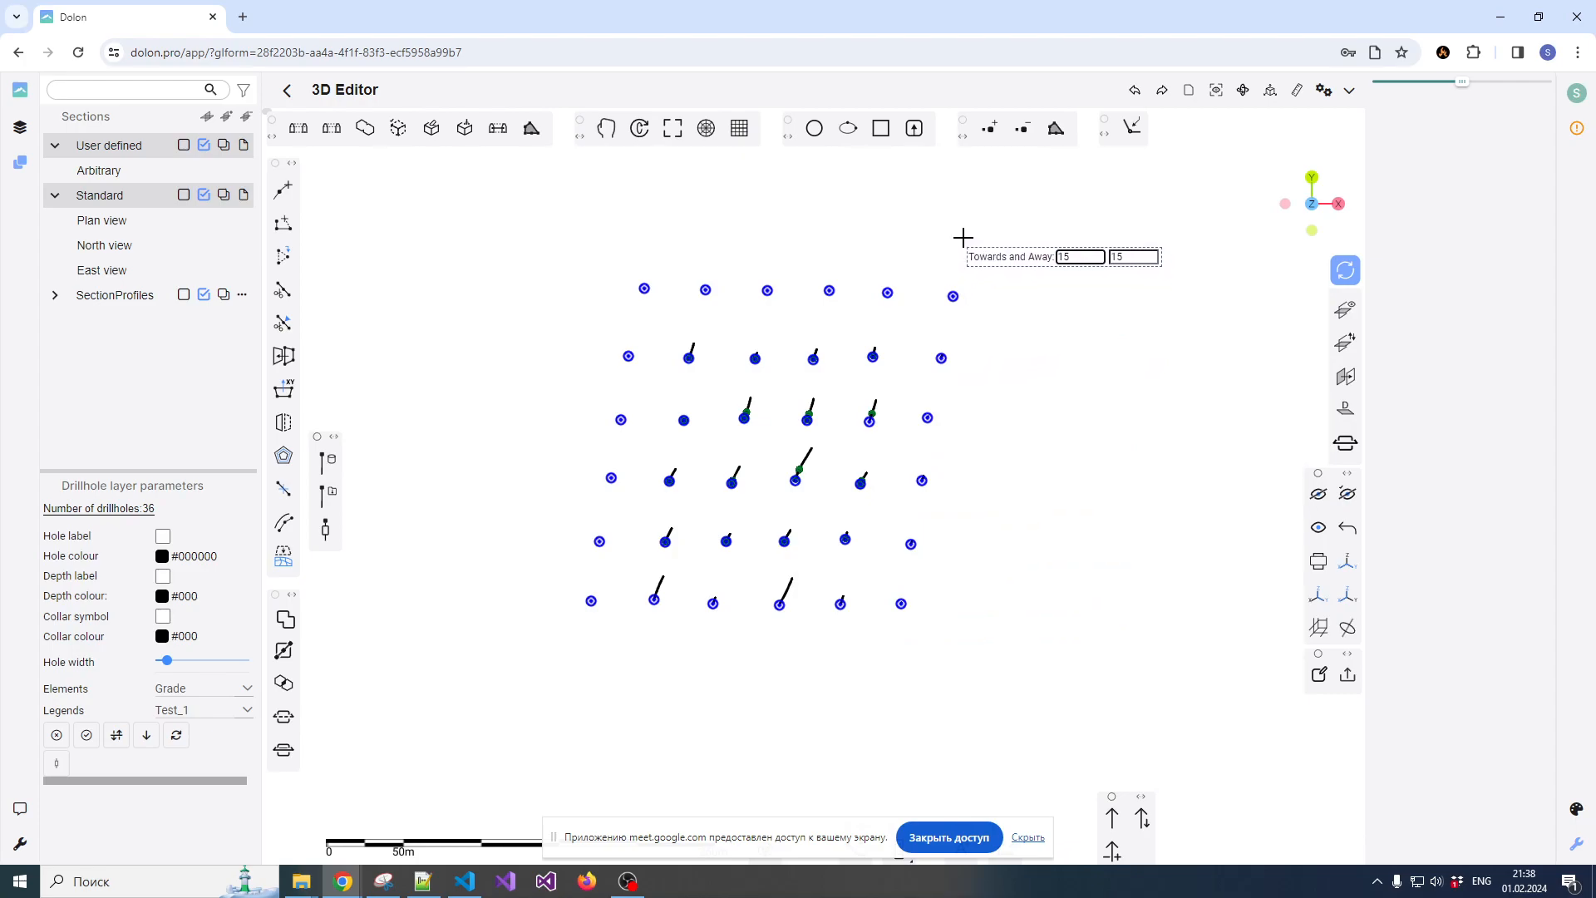
pyautogui.click(892, 646)
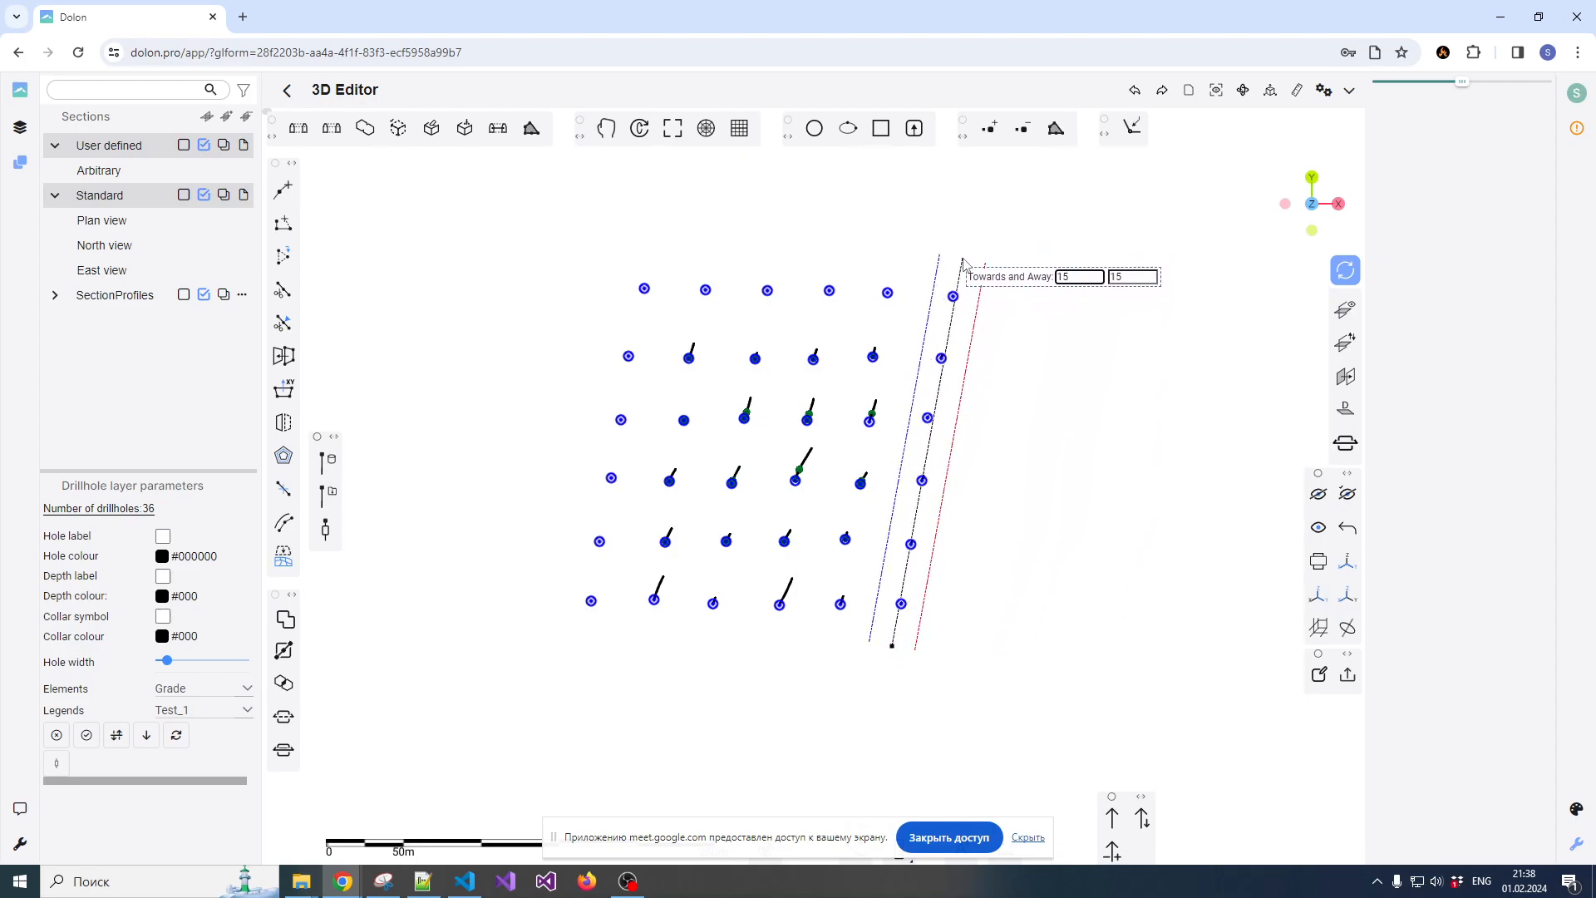
pyautogui.click(976, 257)
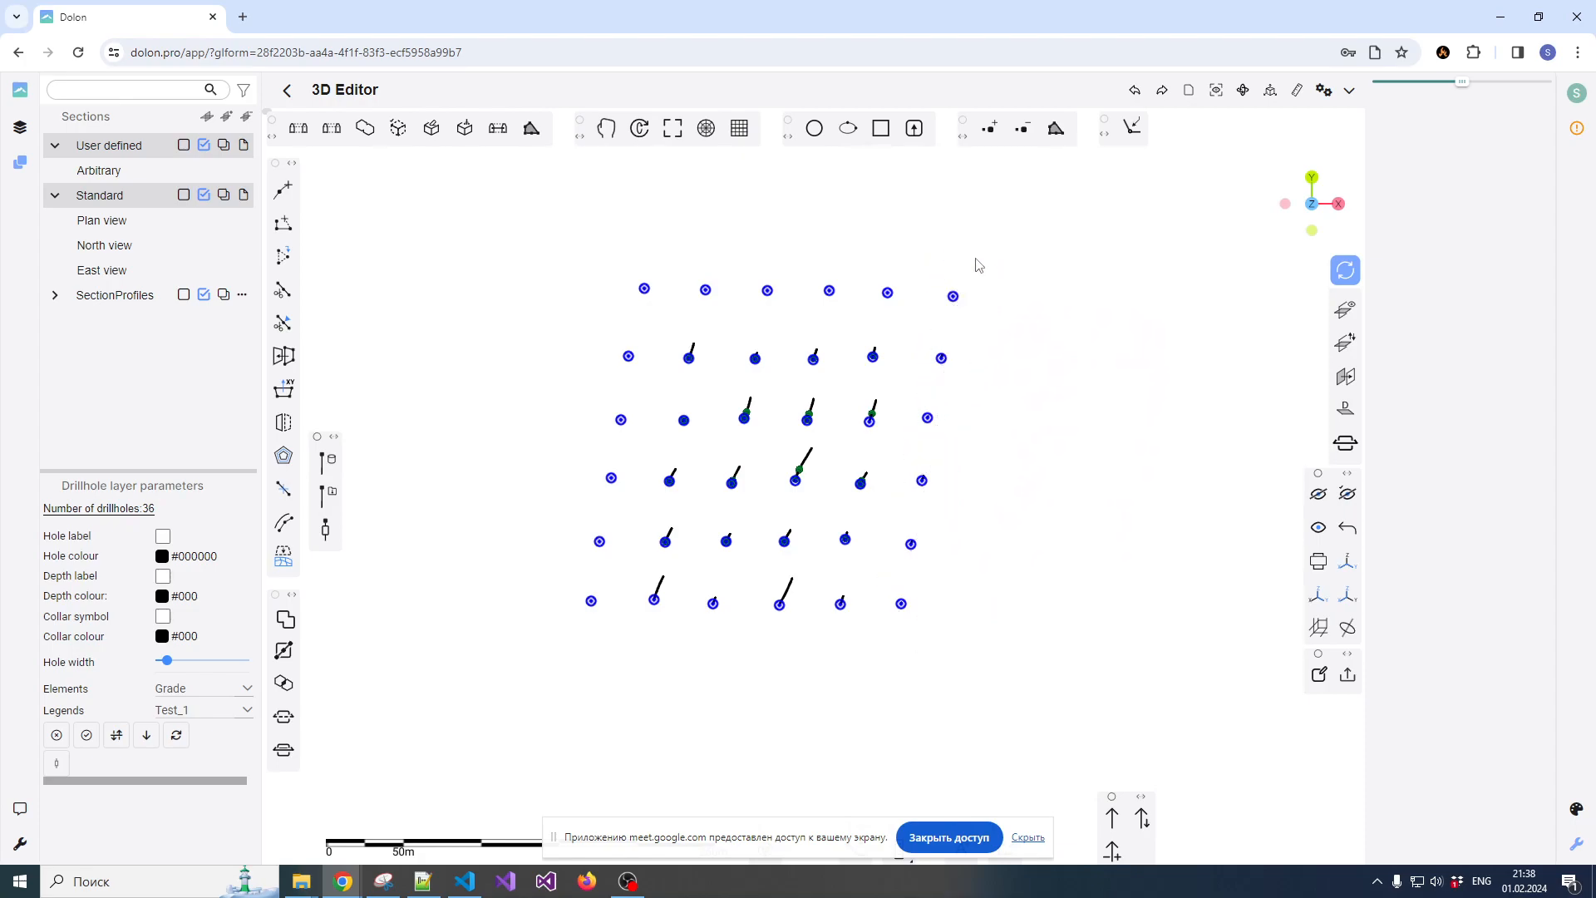
# Start a section along the second-easternmost line of drillholes and try Towards and Away widths of 5 and 10
pyautogui.click(207, 116)
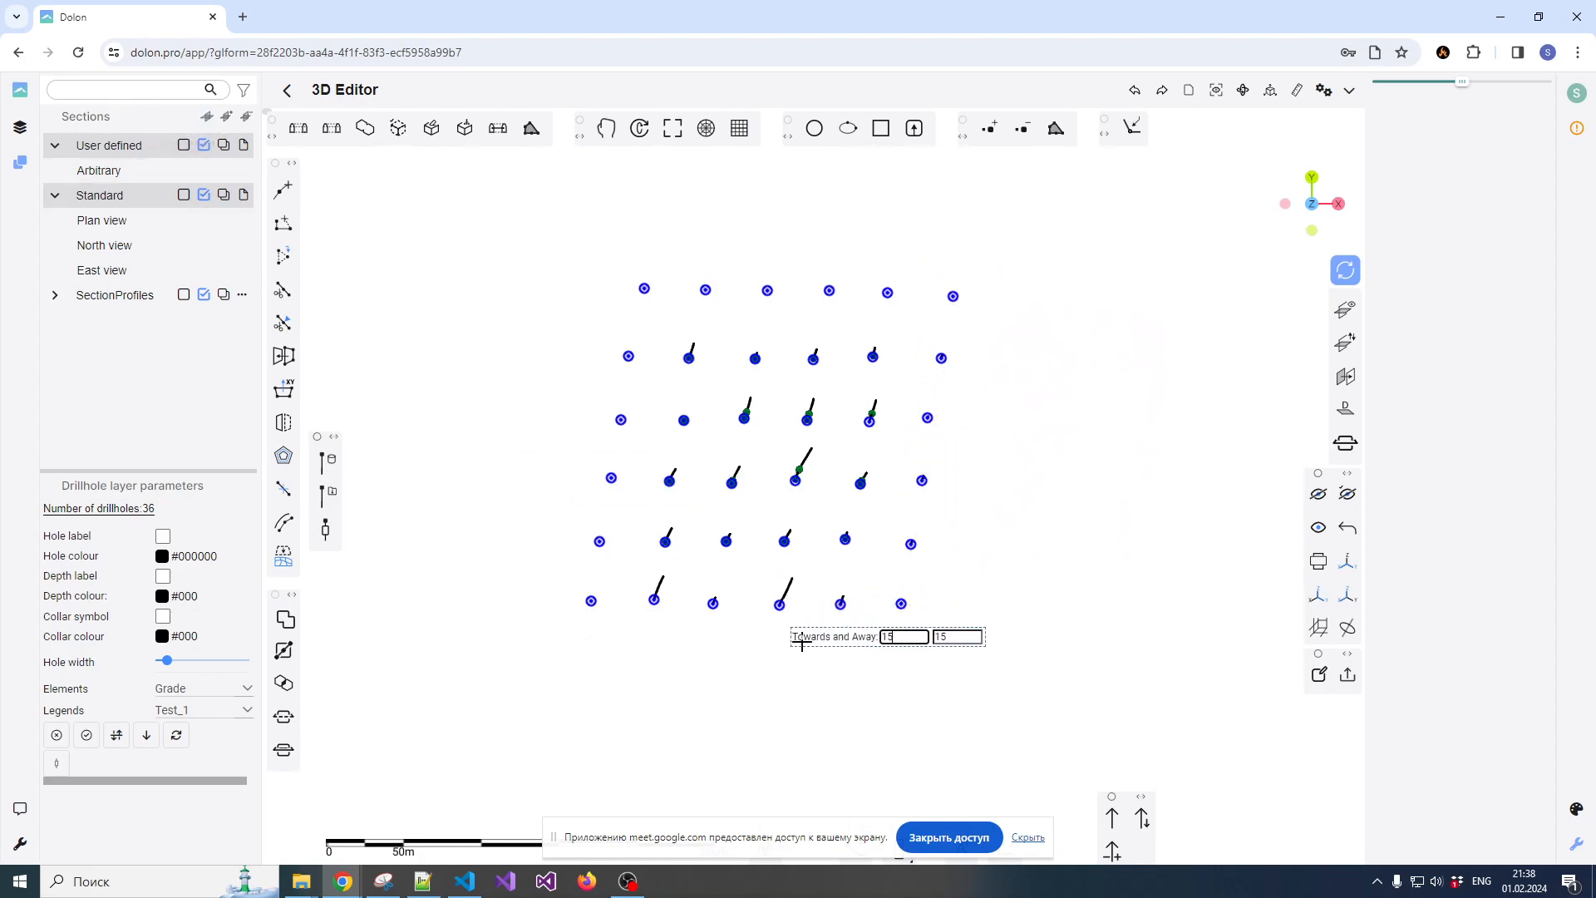
pyautogui.click(834, 652)
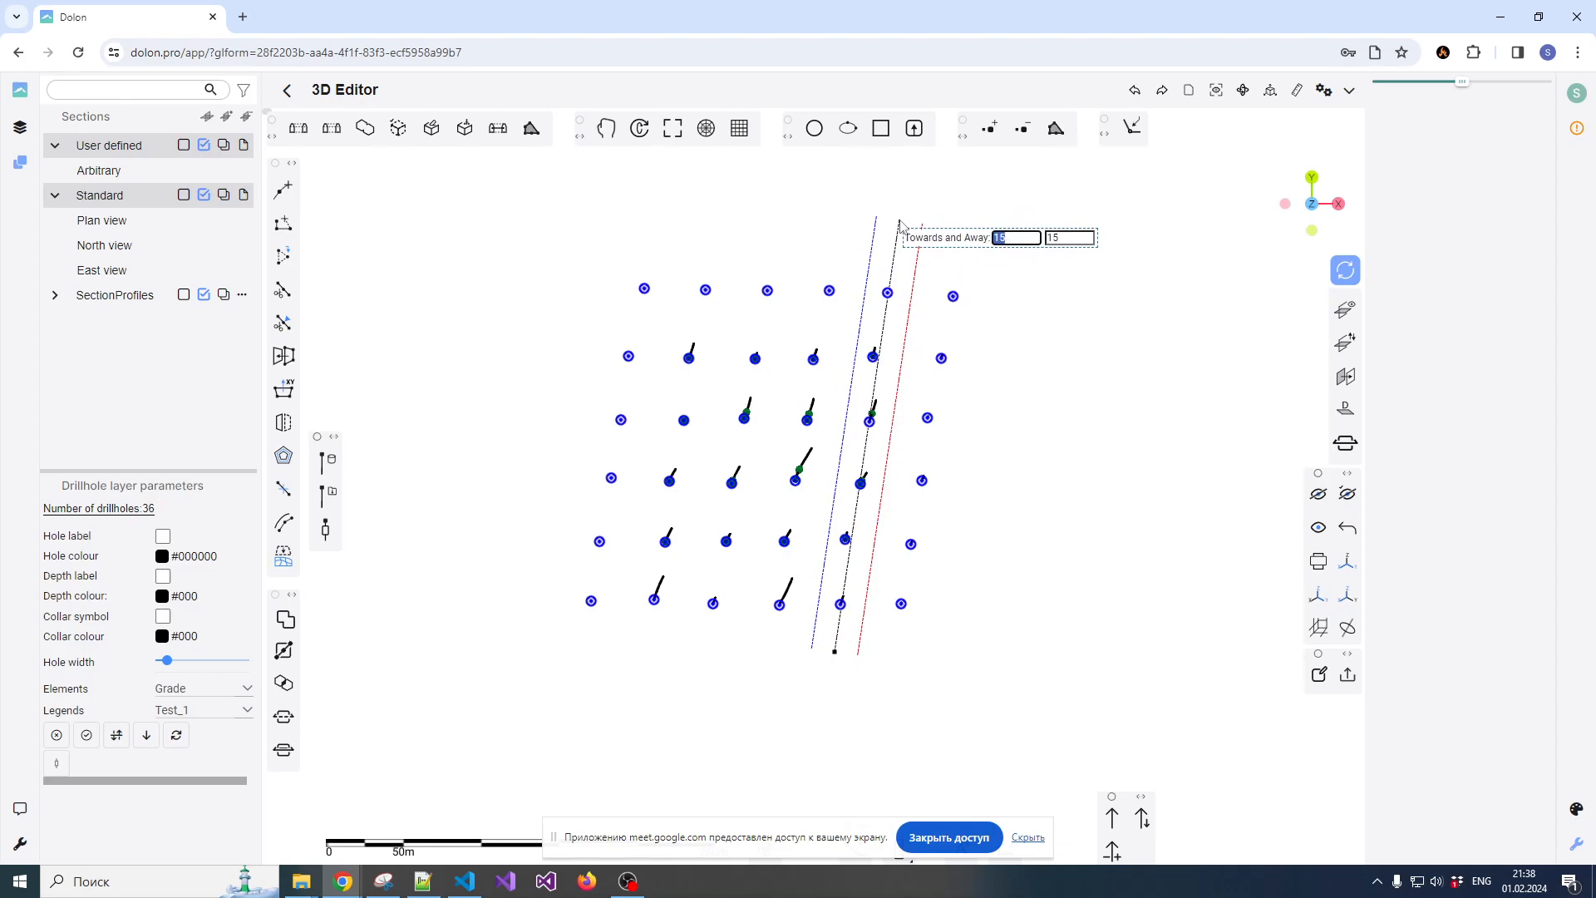
pyautogui.press('Tab')
pyautogui.write('5')
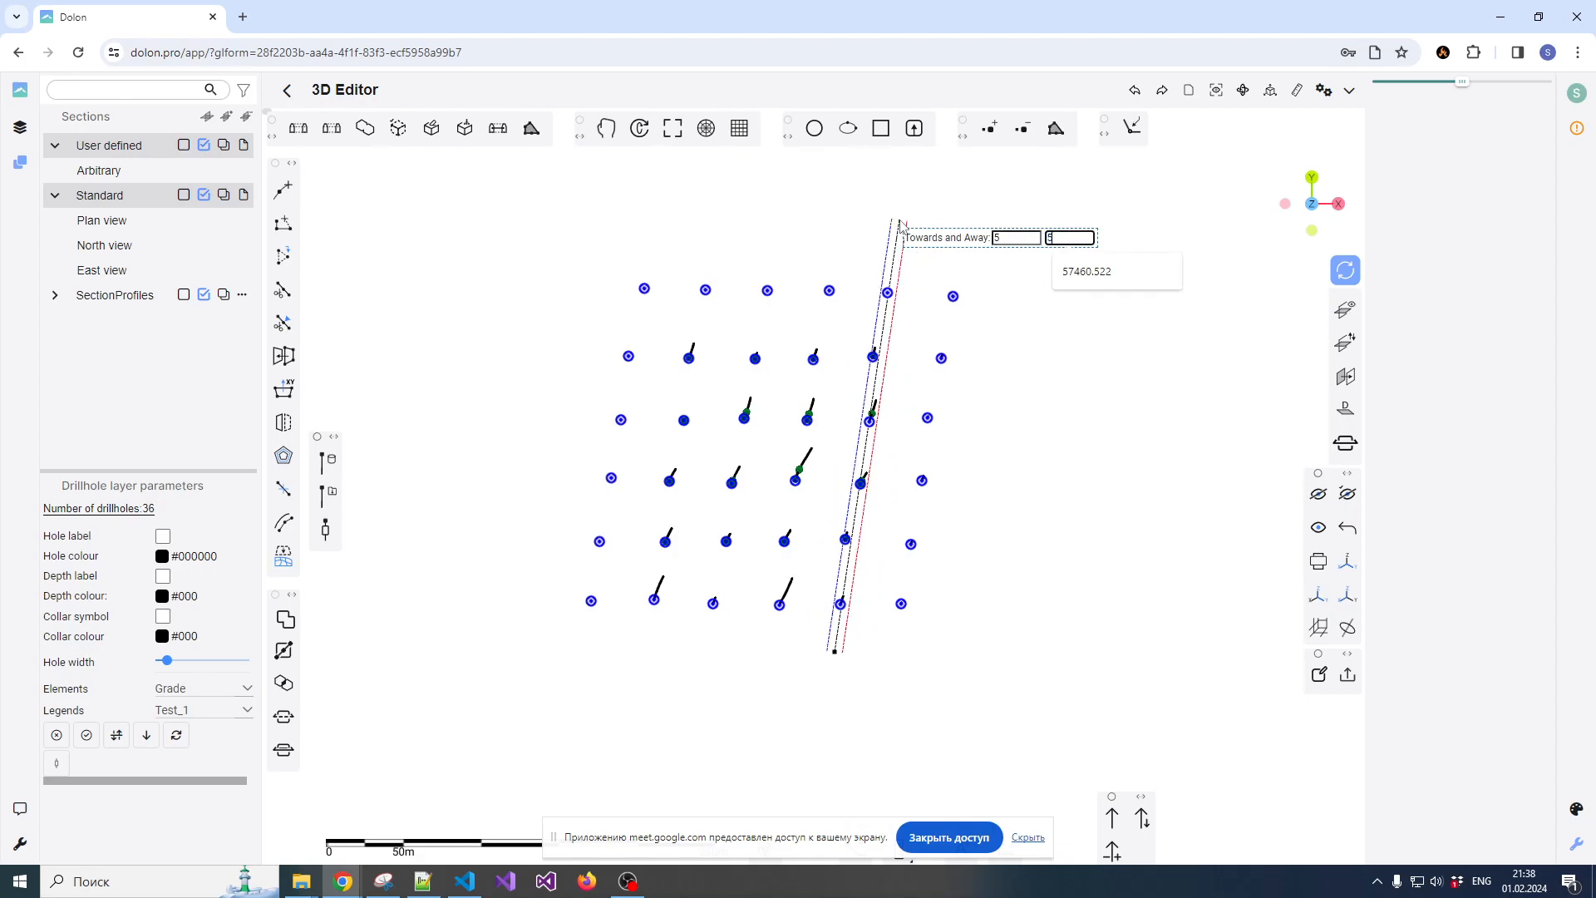
pyautogui.hotkey('shift', 'Tab')
pyautogui.write('10')
pyautogui.press('Tab')
pyautogui.write('10')
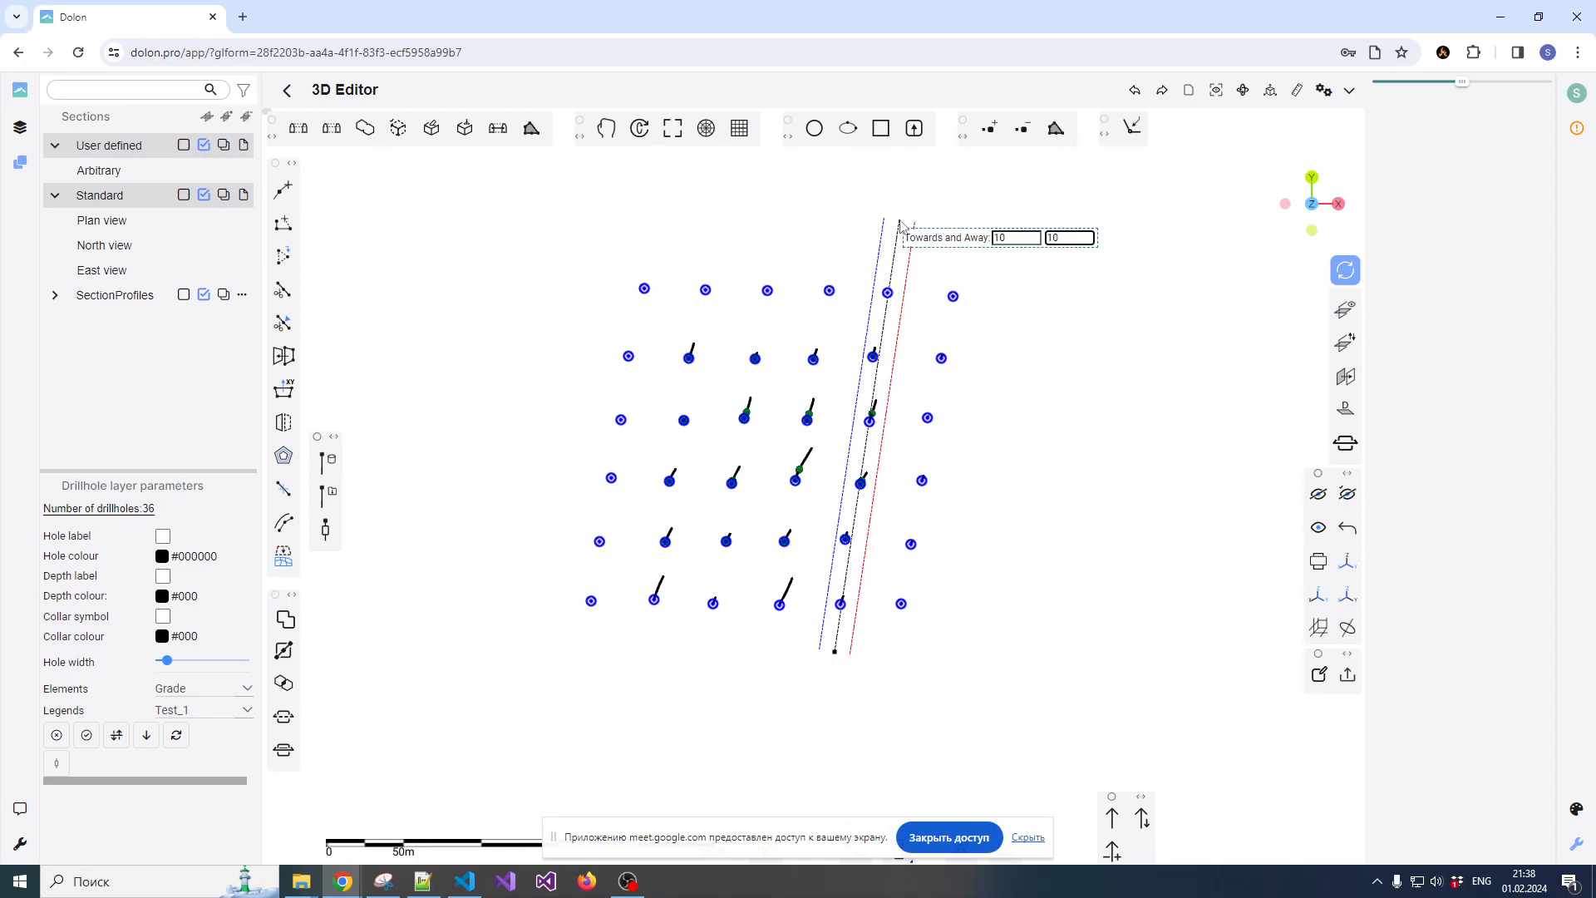
# Set the section's Towards and Away widths to 15 and complete the section along the drillhole line
pyautogui.hotkey('shift', 'Tab')
pyautogui.write('15')
pyautogui.press('Tab')
pyautogui.write('15')
pyautogui.press('Return')
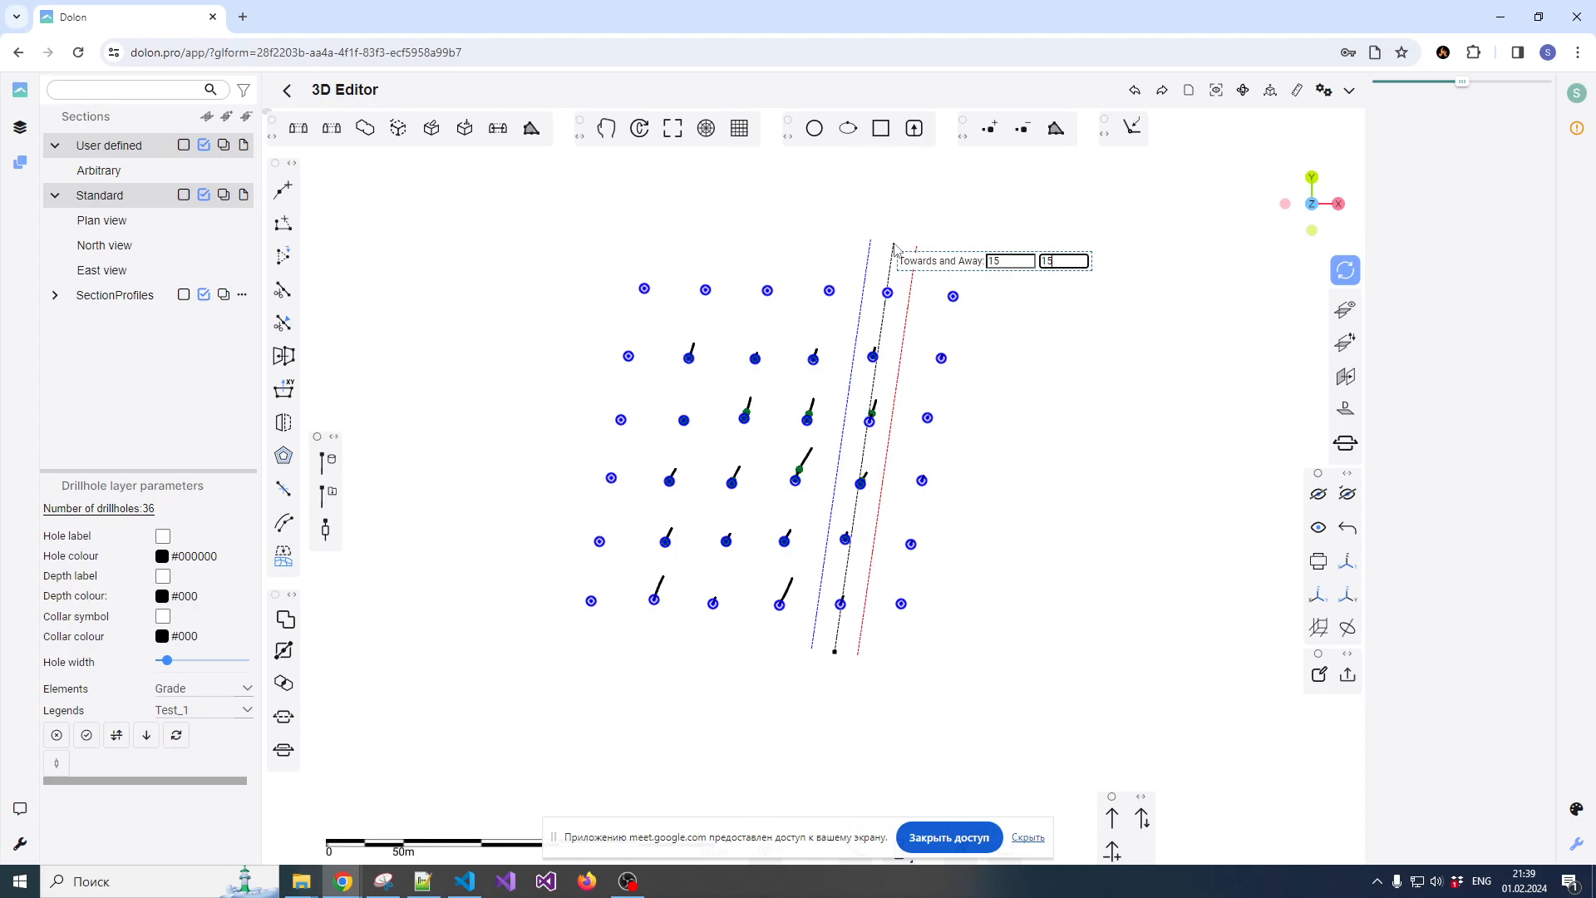
pyautogui.press('Return')
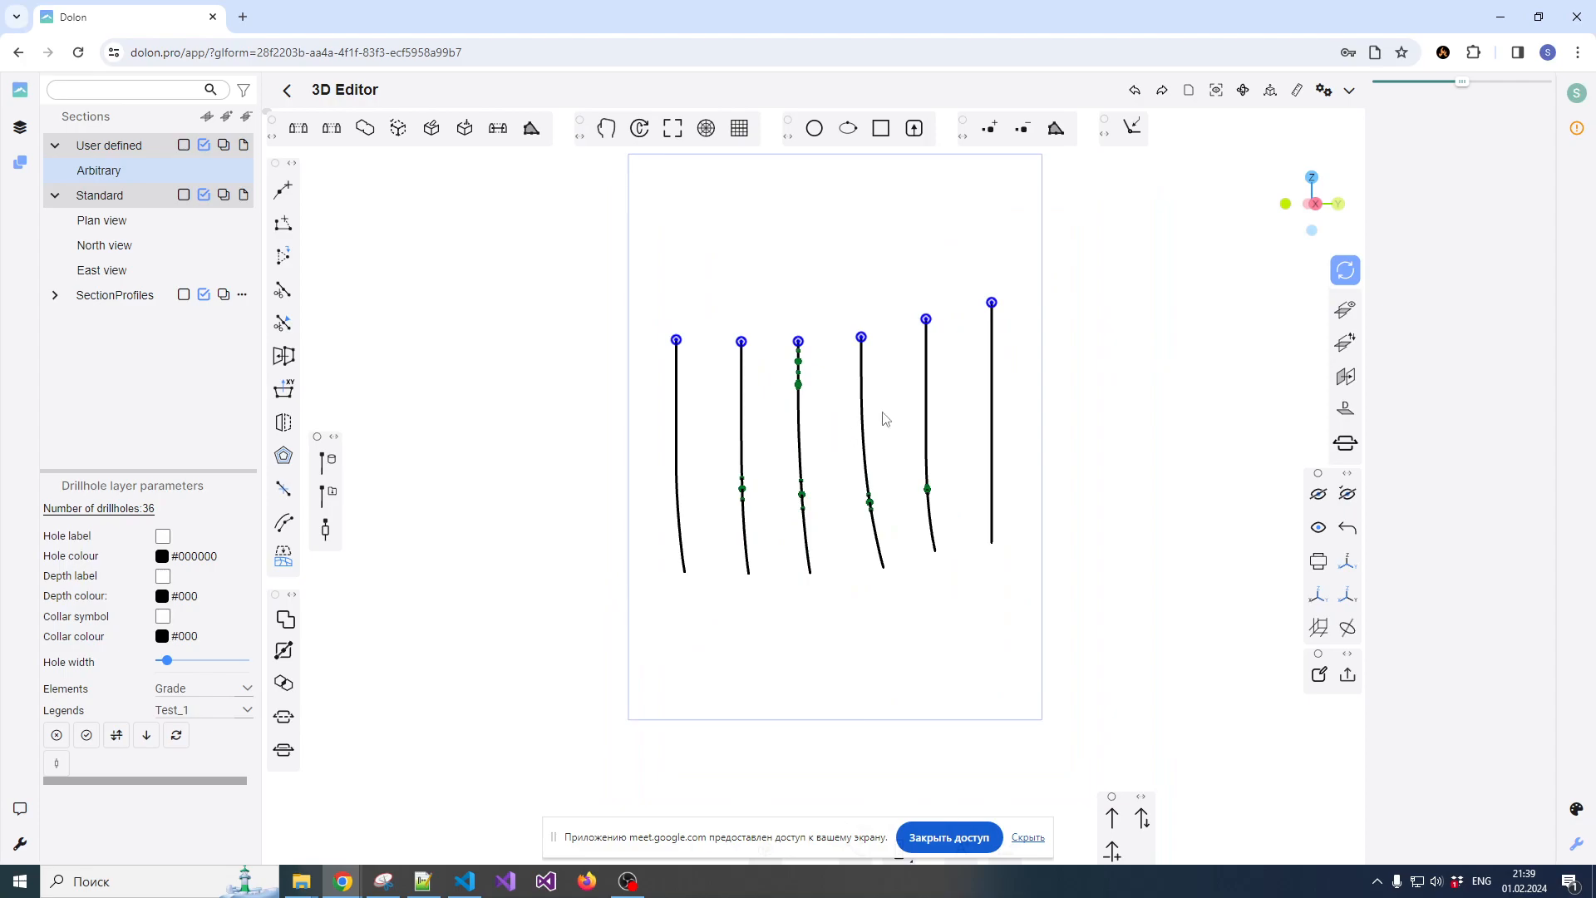
# Switch the Arbitrary section off and on again, and step forward through the following sections and back by one
pyautogui.click(108, 170)
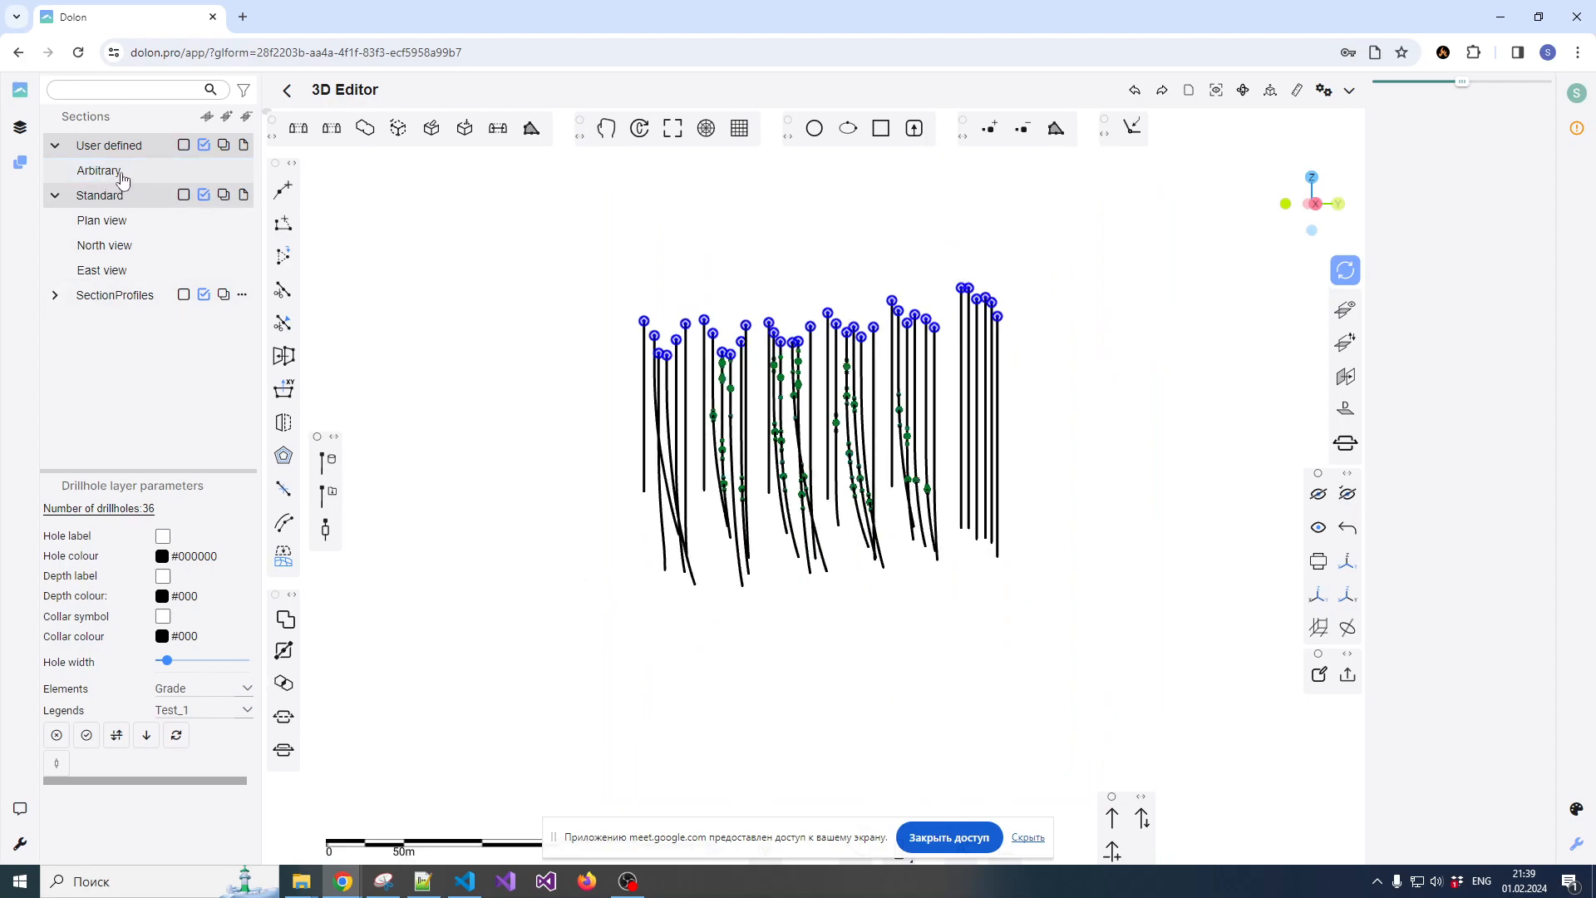
pyautogui.click(103, 172)
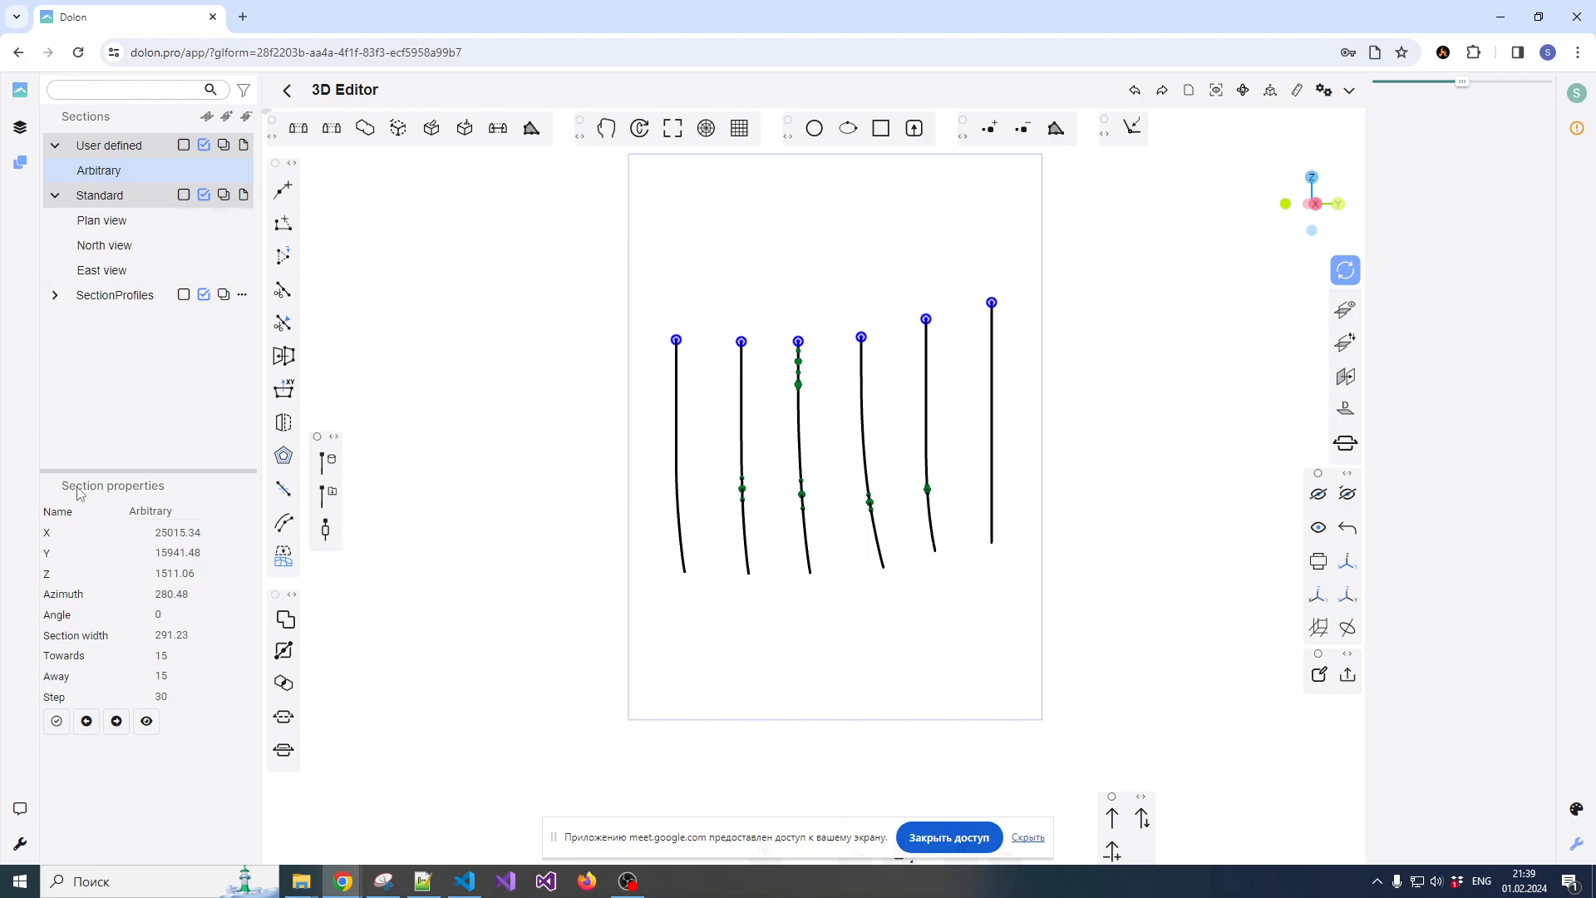
pyautogui.click(117, 722)
pyautogui.click(121, 732)
pyautogui.click(121, 732)
pyautogui.click(121, 732)
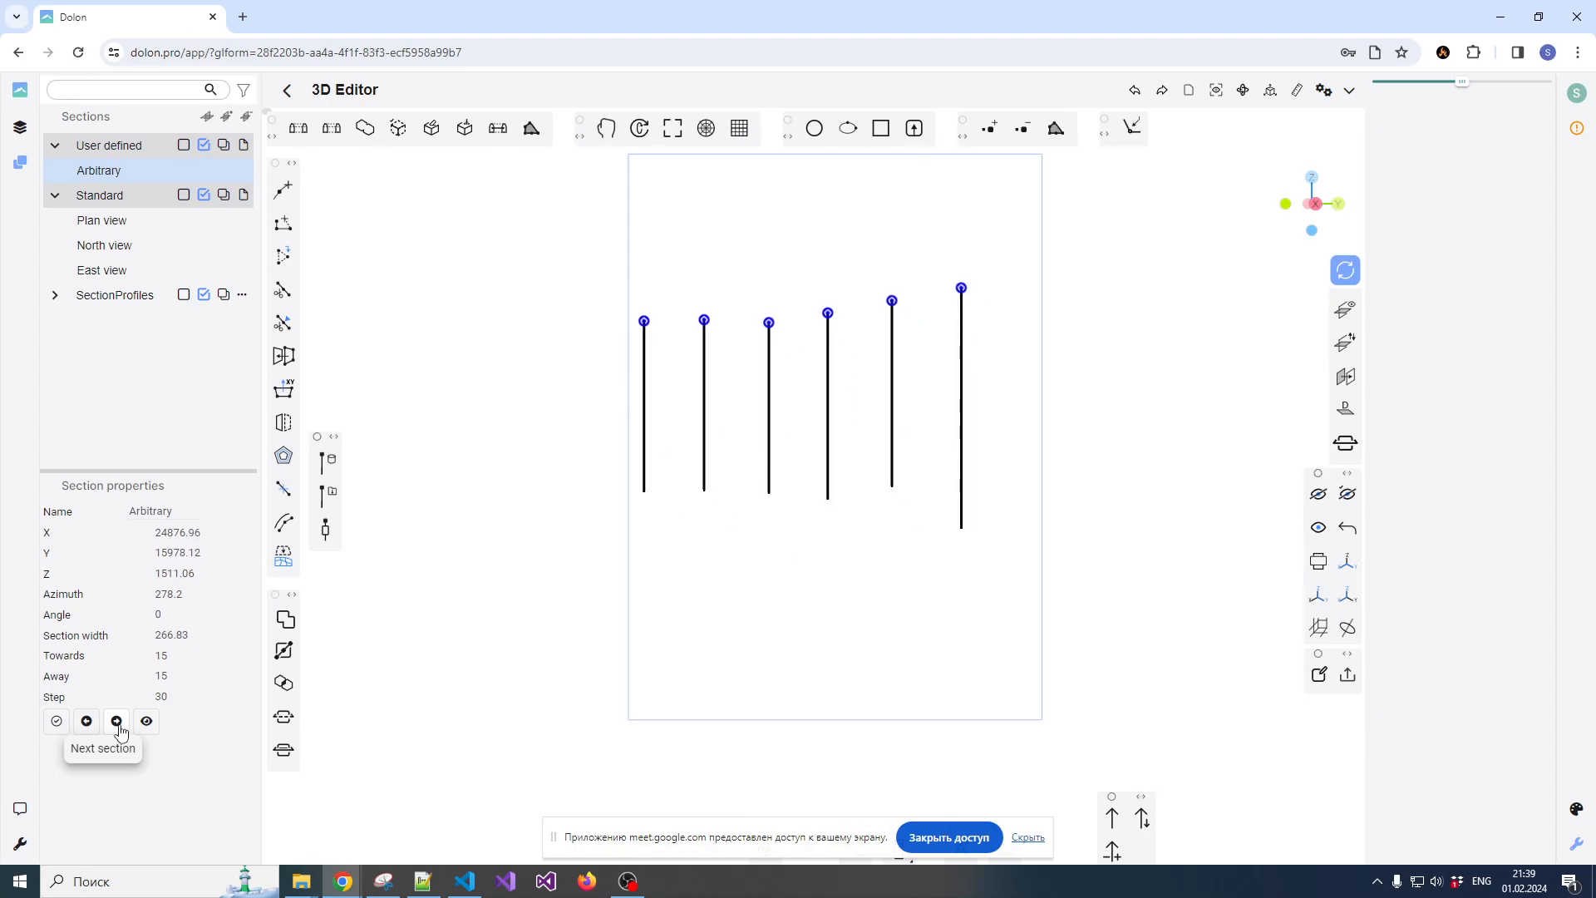
pyautogui.click(86, 721)
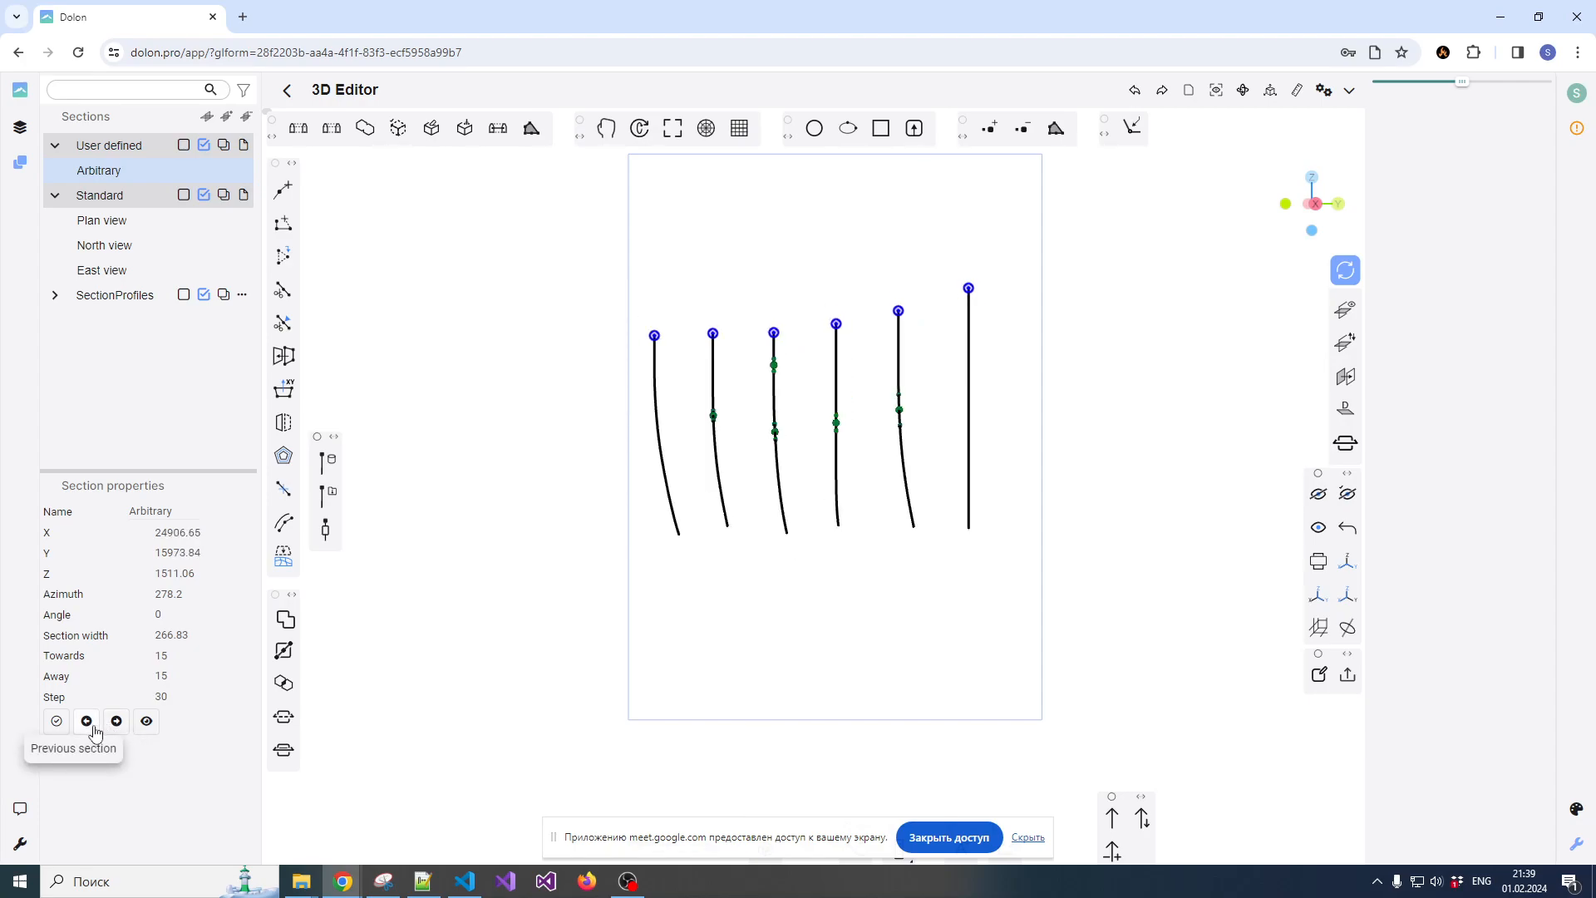
# Step forward and back through the parallel sections, ending on the section at X 25025.41
pyautogui.click(117, 722)
pyautogui.click(116, 725)
pyautogui.click(115, 725)
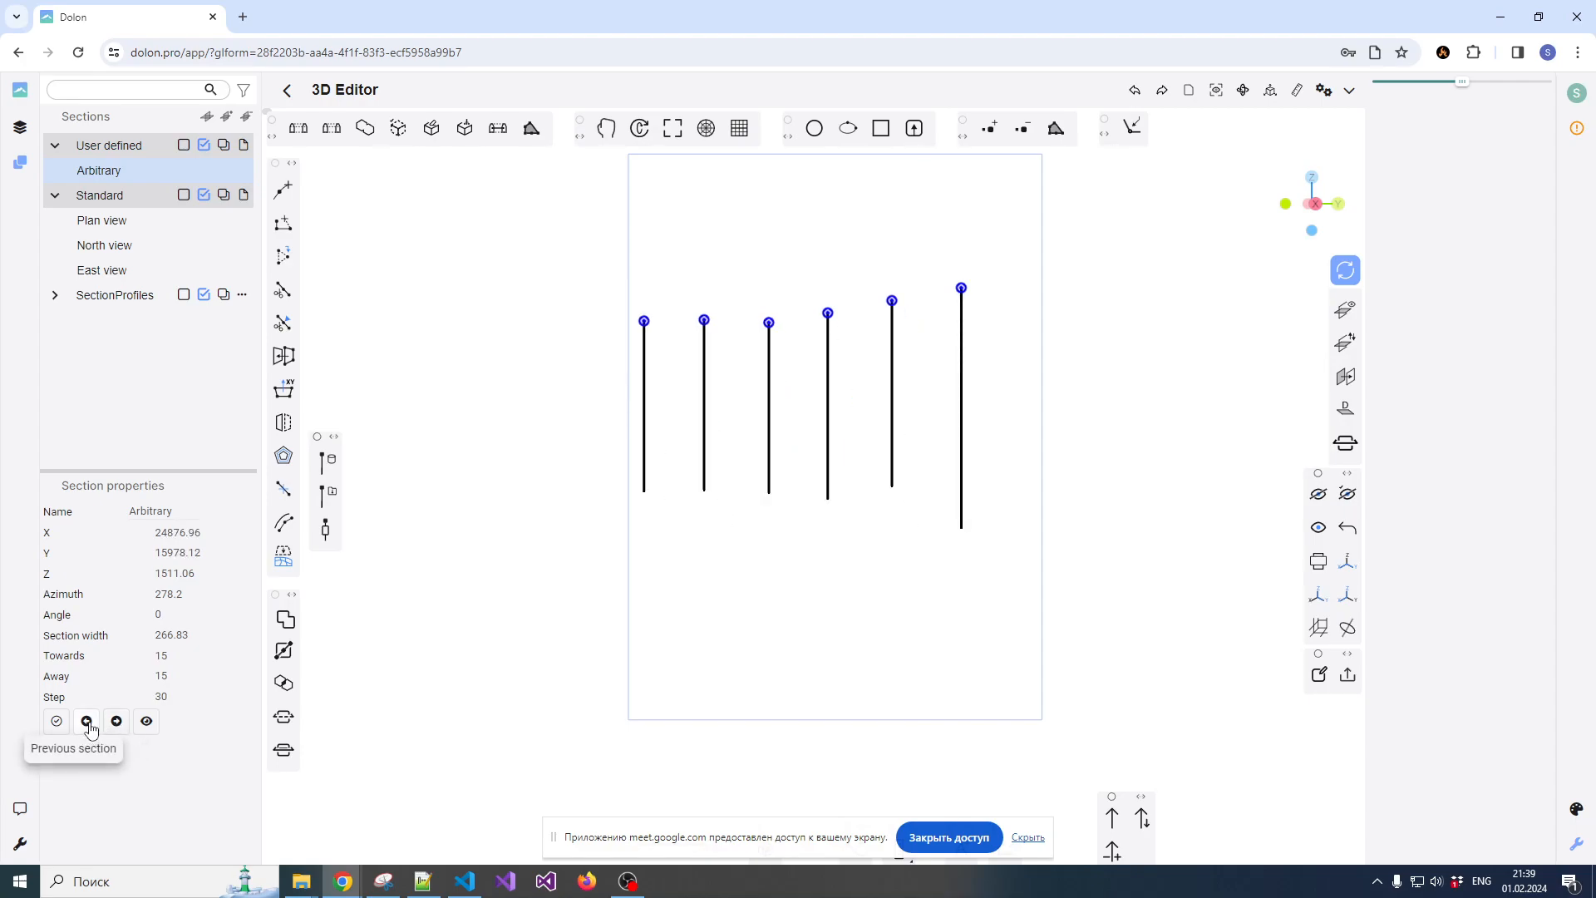
pyautogui.click(86, 722)
pyautogui.click(86, 722)
pyautogui.click(88, 724)
pyautogui.click(88, 723)
pyautogui.click(88, 723)
pyautogui.click(110, 728)
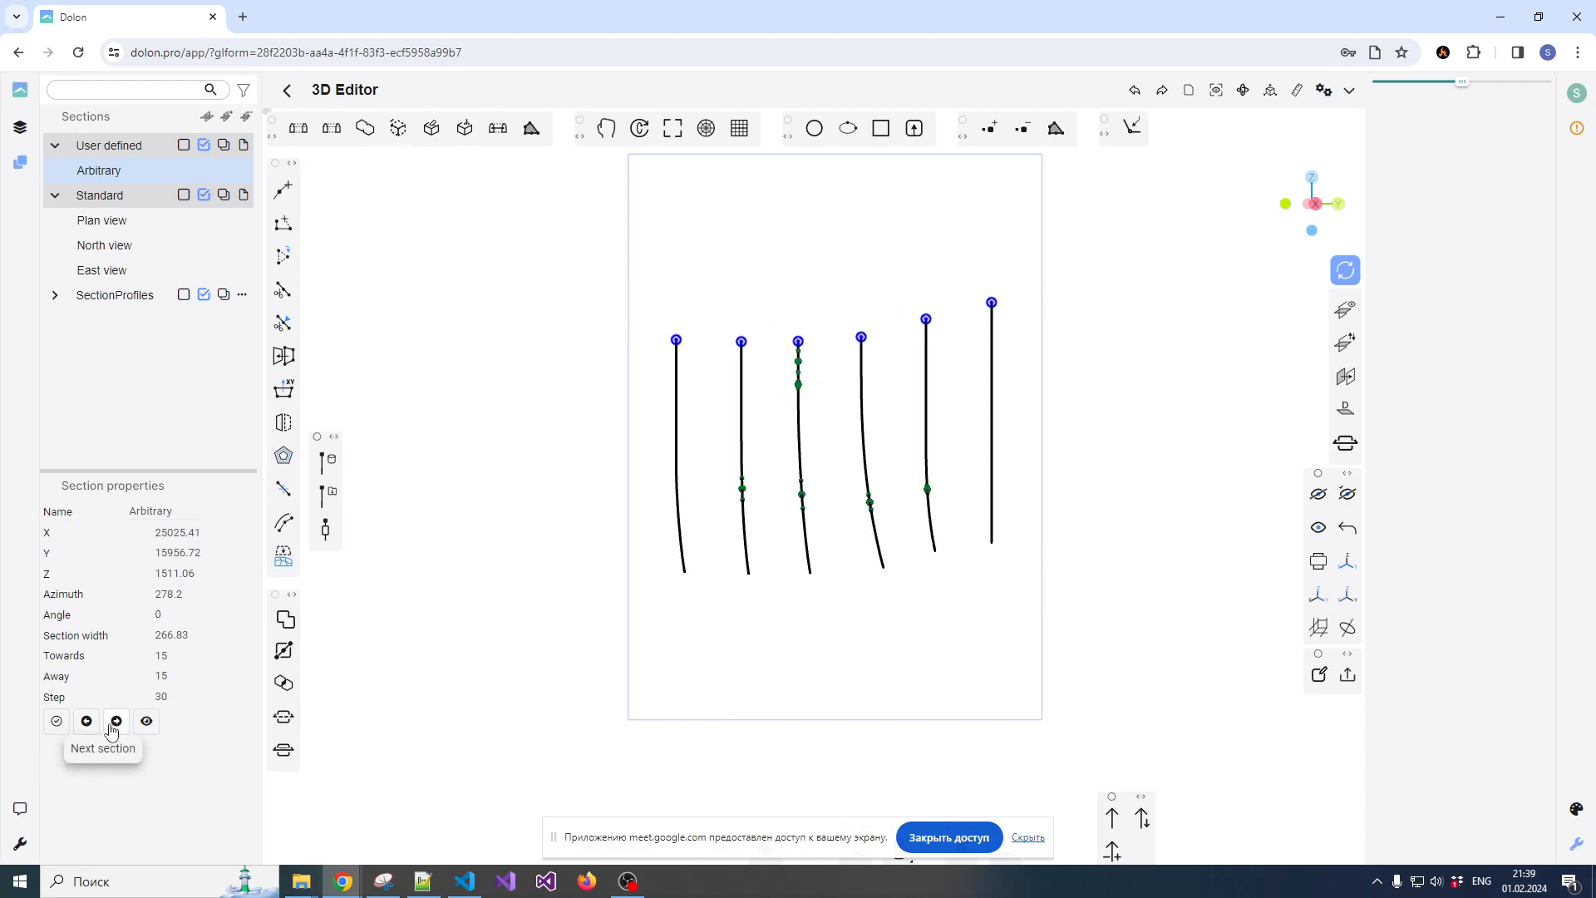
# Examine the green composite points along the drillholes in the current section
pyautogui.scroll(4, 771, 486)
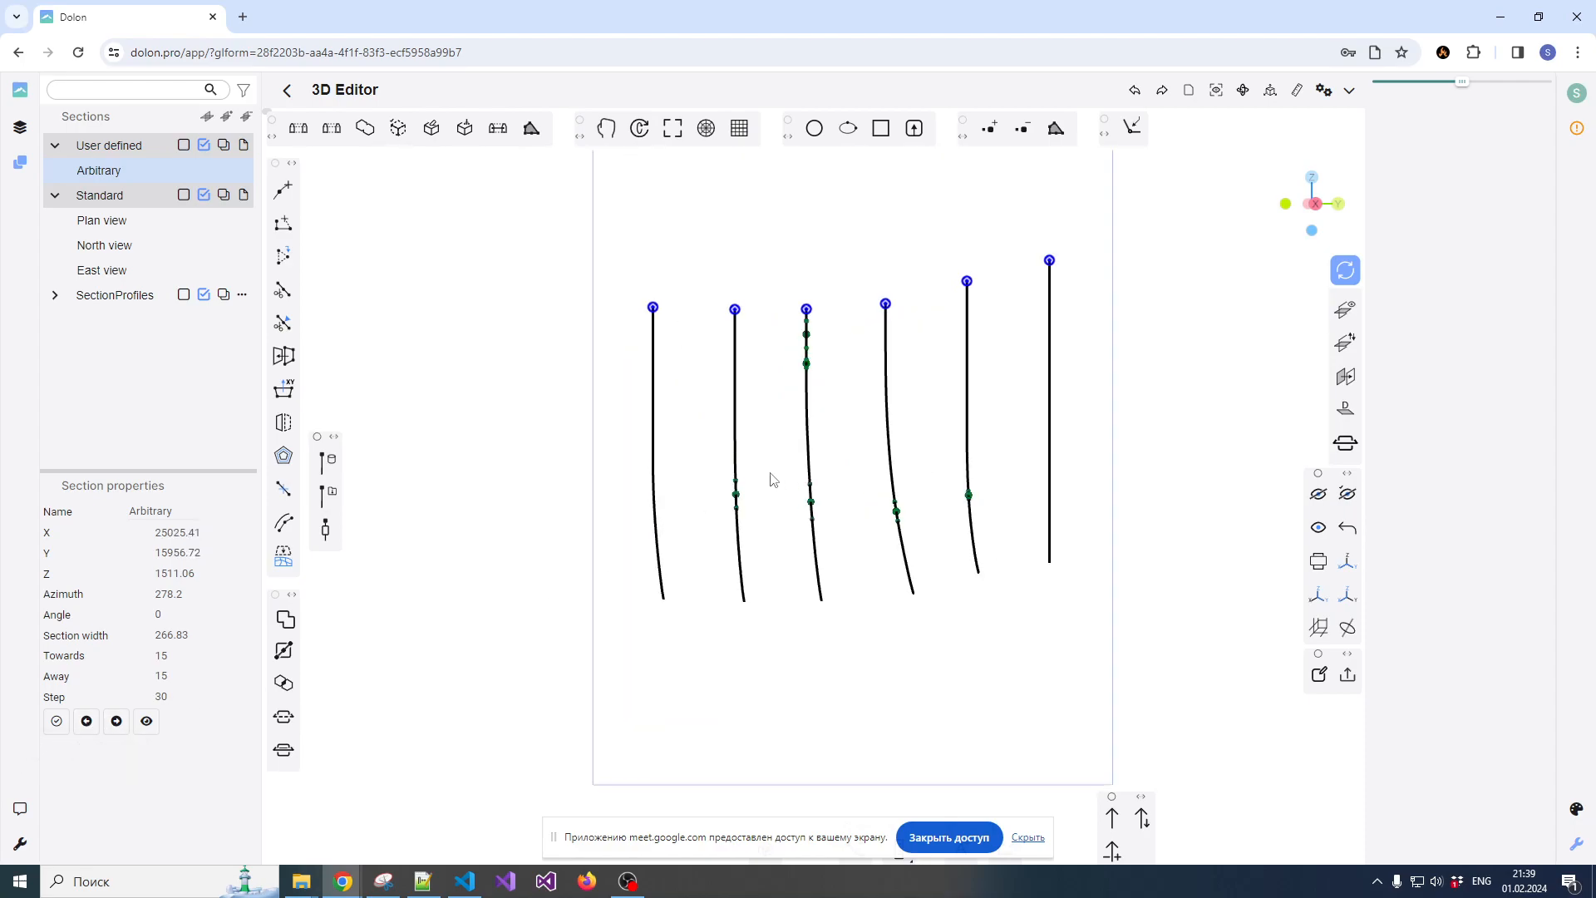
pyautogui.scroll(-2, 748, 472)
pyautogui.scroll(2, 764, 489)
pyautogui.scroll(-3, 722, 463)
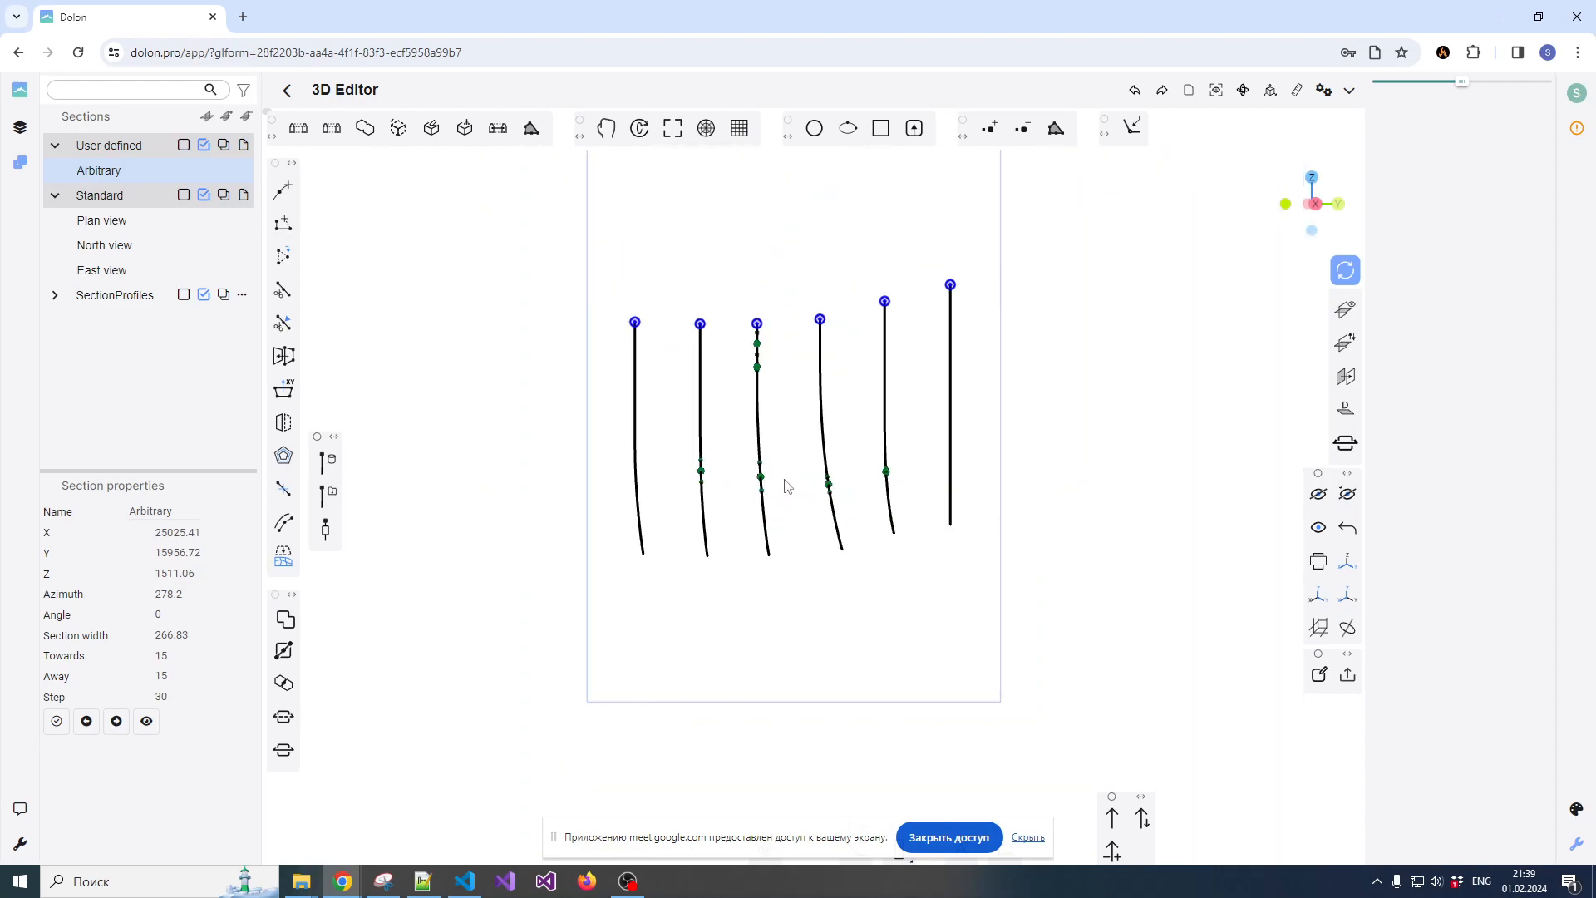
pyautogui.scroll(2, 742, 464)
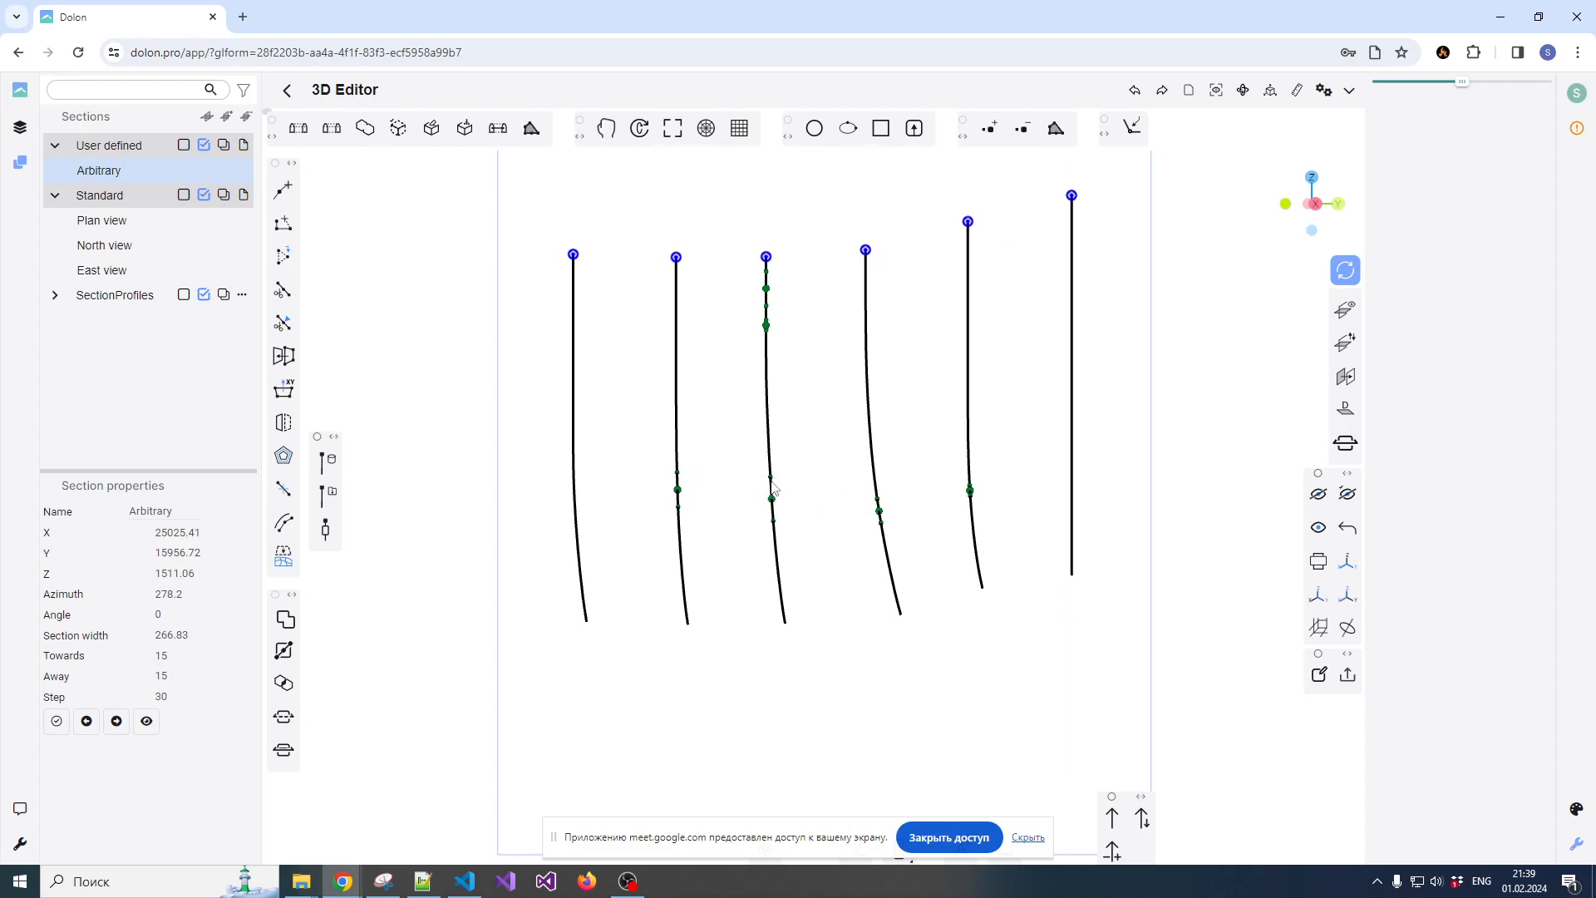
pyautogui.scroll(2, 773, 489)
pyautogui.scroll(-3, 753, 474)
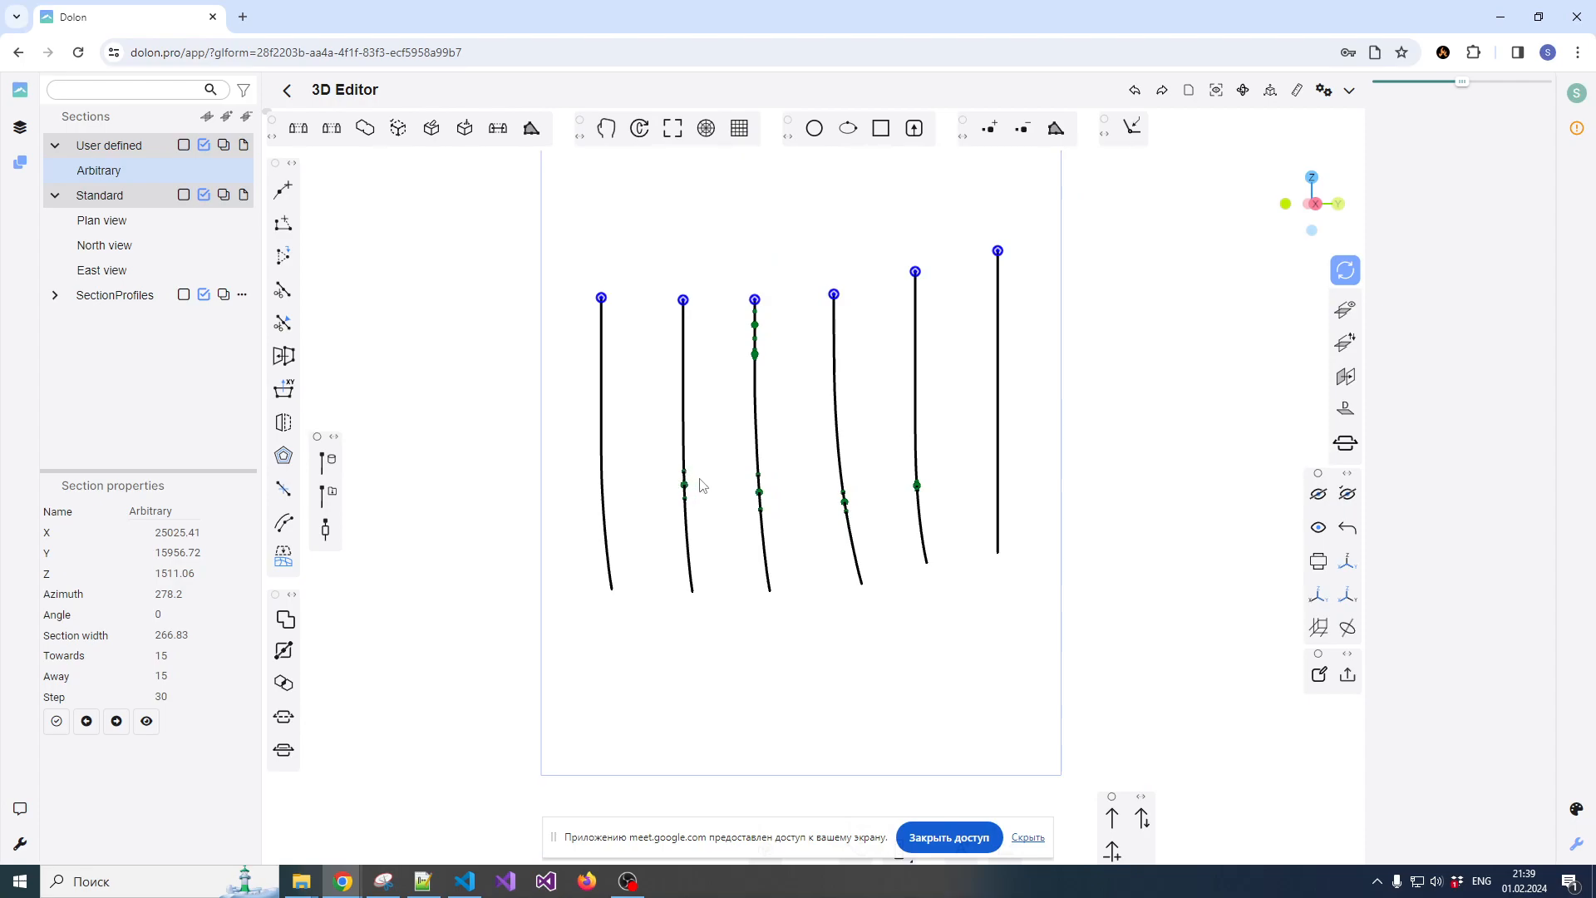
pyautogui.scroll(2, 706, 485)
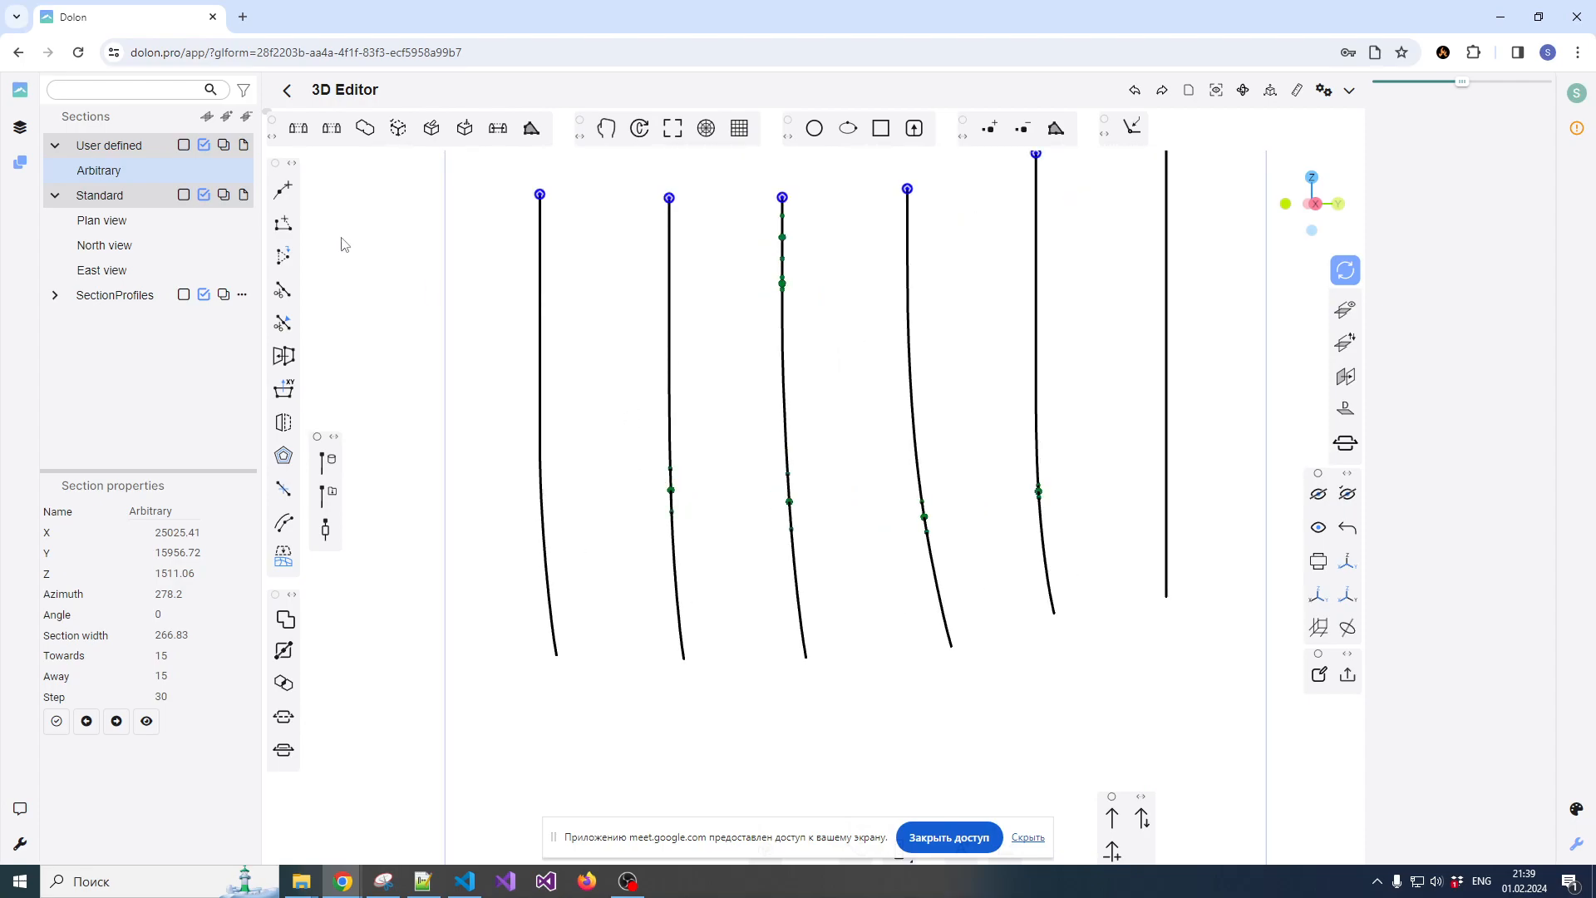
# With Snap to points on, start a polyline through the upper ends of the lower composites on the second to fifth drillholes
pyautogui.click(20, 127)
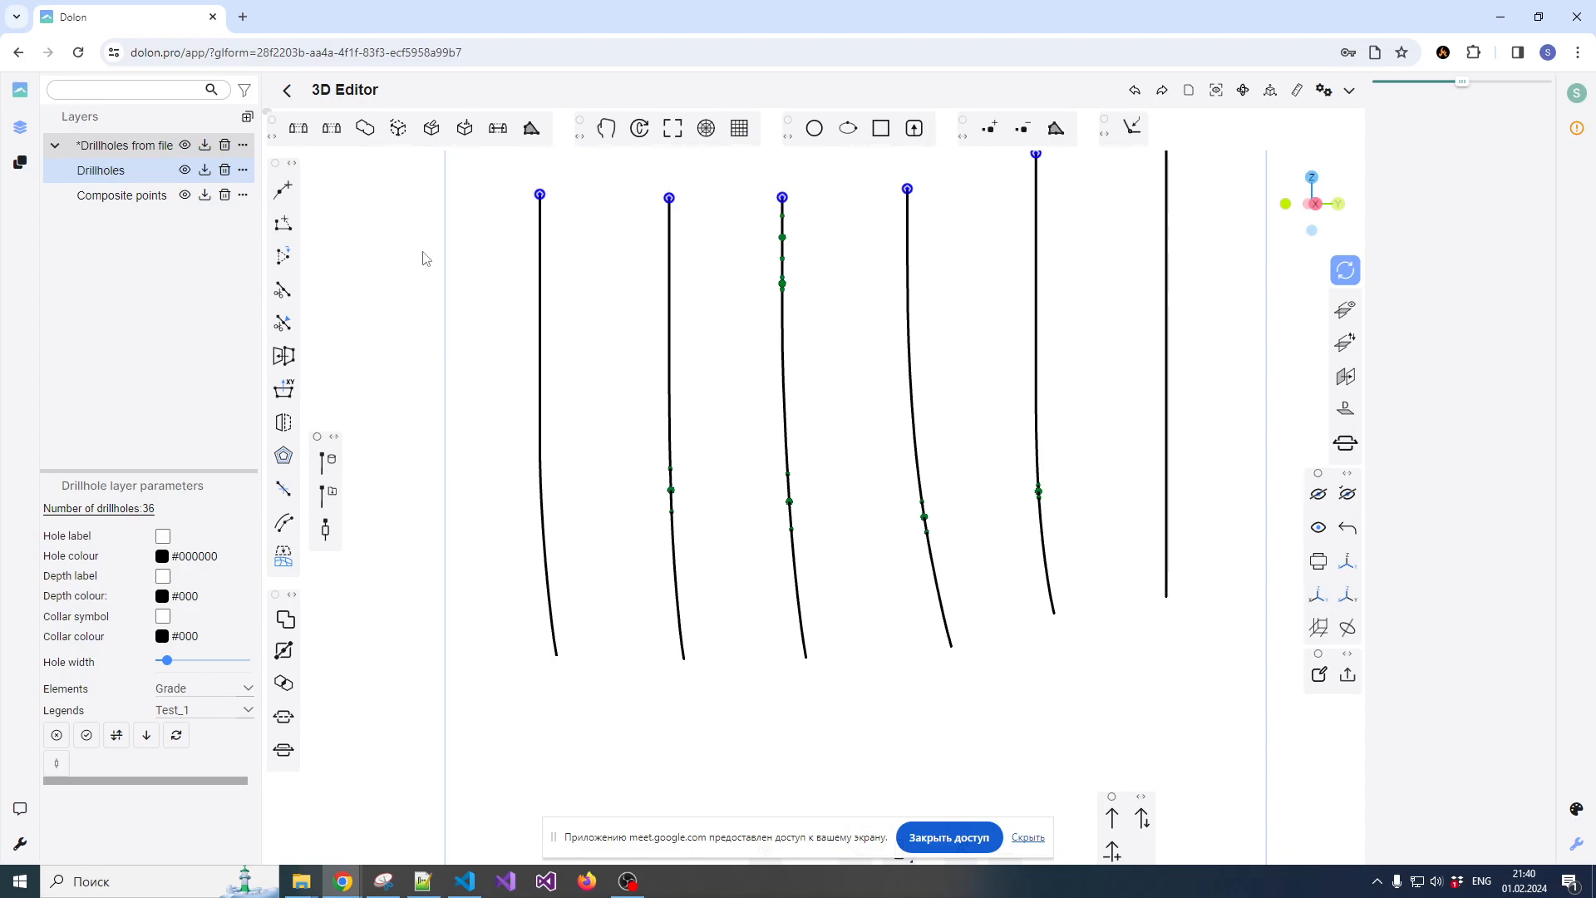
pyautogui.click(1134, 129)
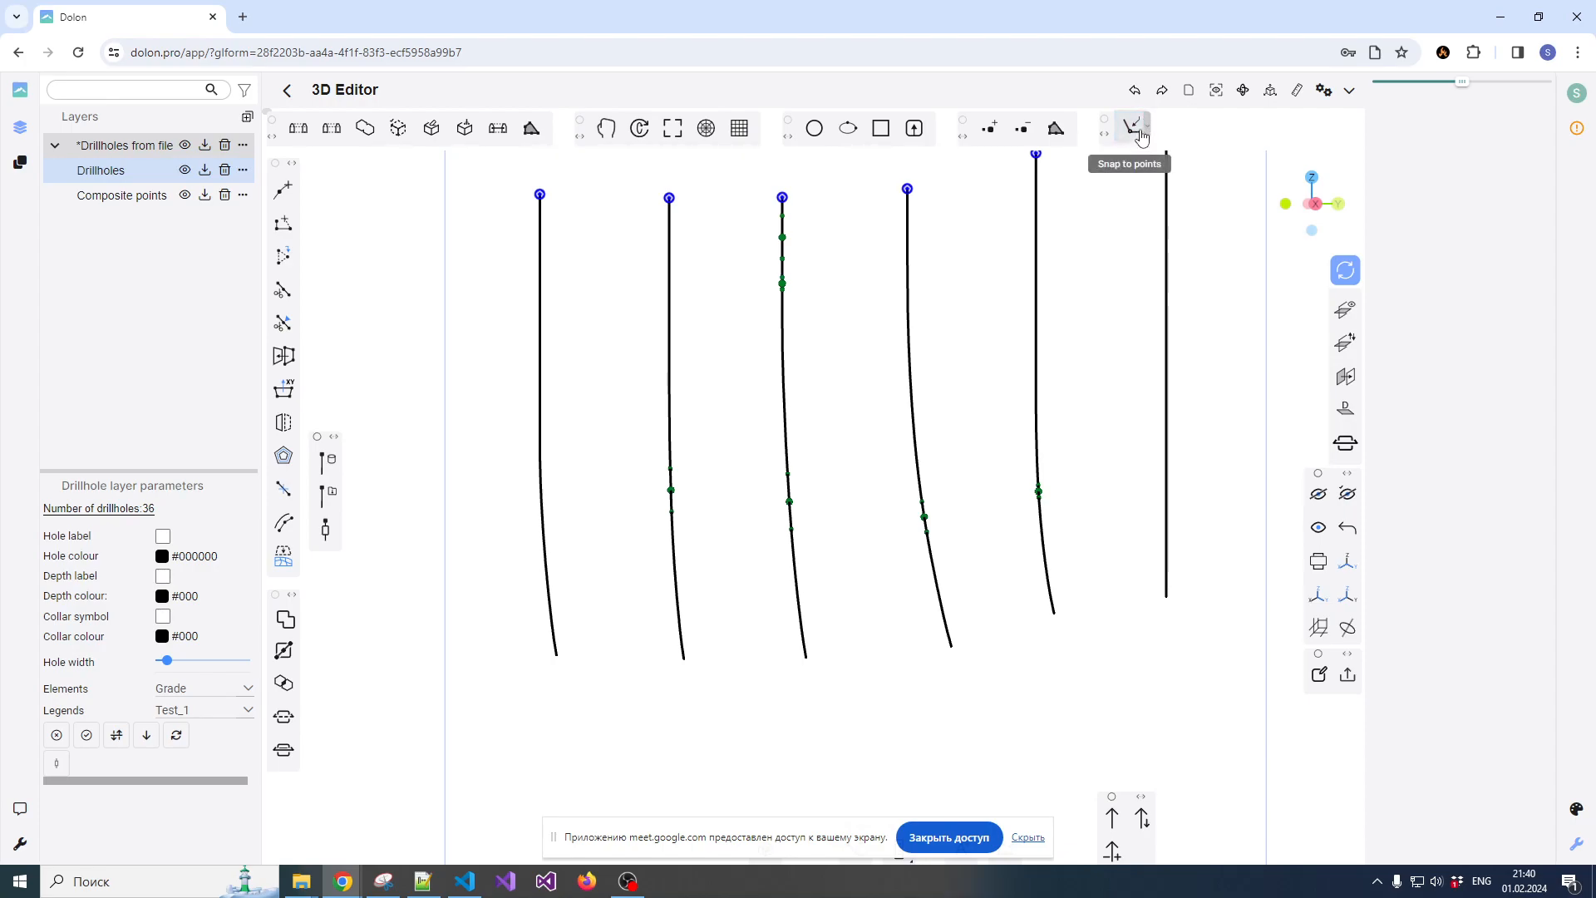
pyautogui.click(283, 190)
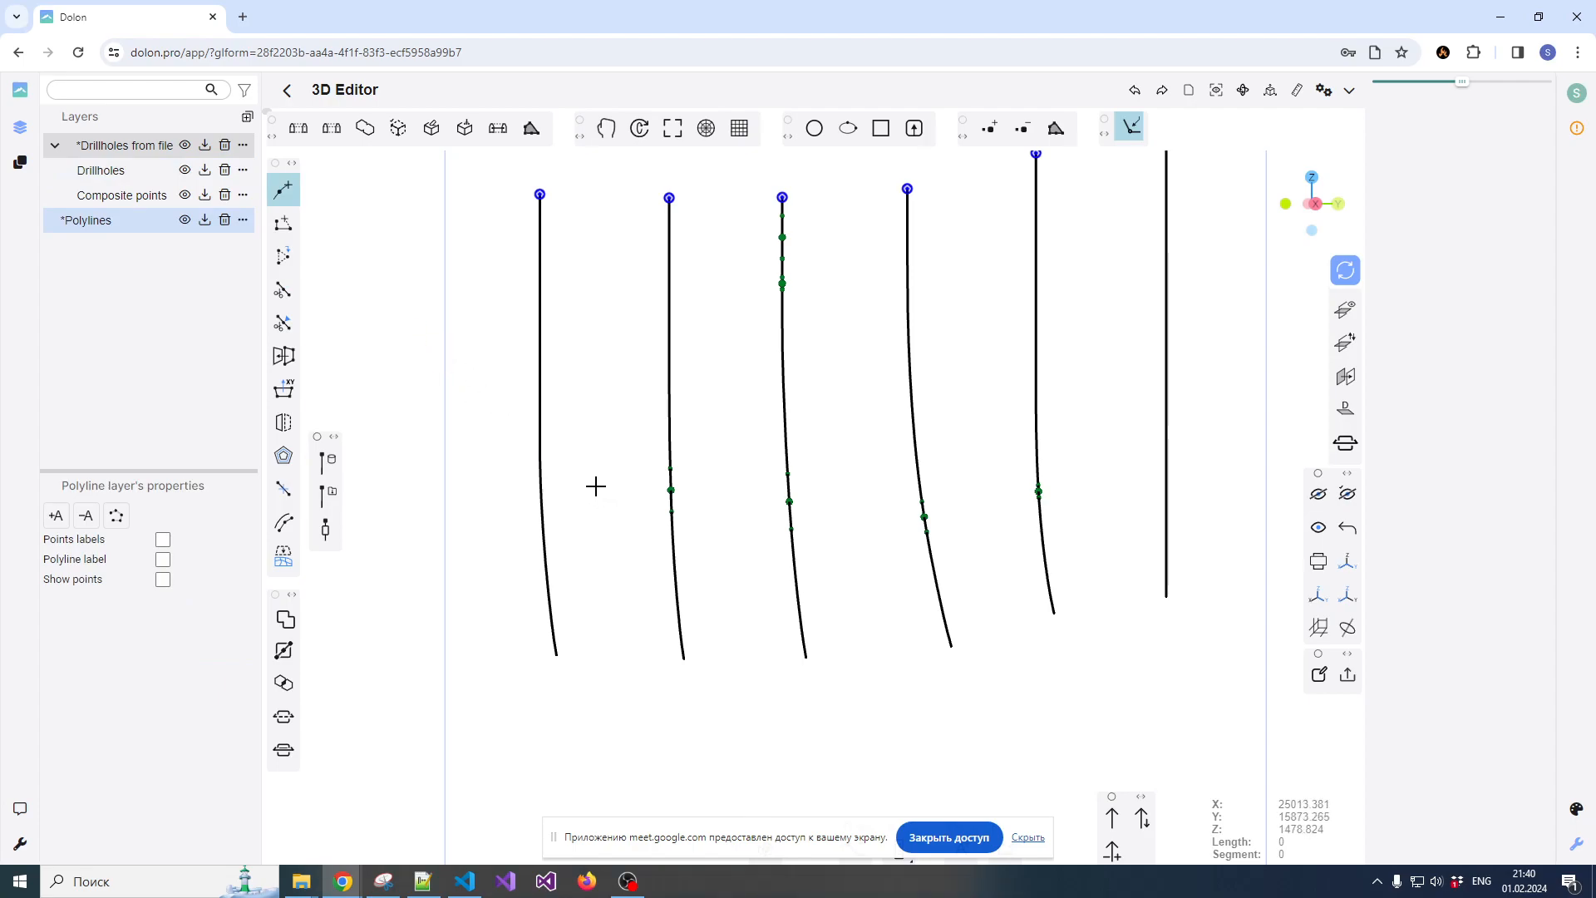
pyautogui.scroll(3, 672, 471)
pyautogui.click(666, 461)
pyautogui.click(850, 470)
pyautogui.scroll(-3, 870, 464)
pyautogui.scroll(6, 898, 480)
pyautogui.click(900, 454)
pyautogui.scroll(-4, 894, 440)
pyautogui.scroll(4, 940, 439)
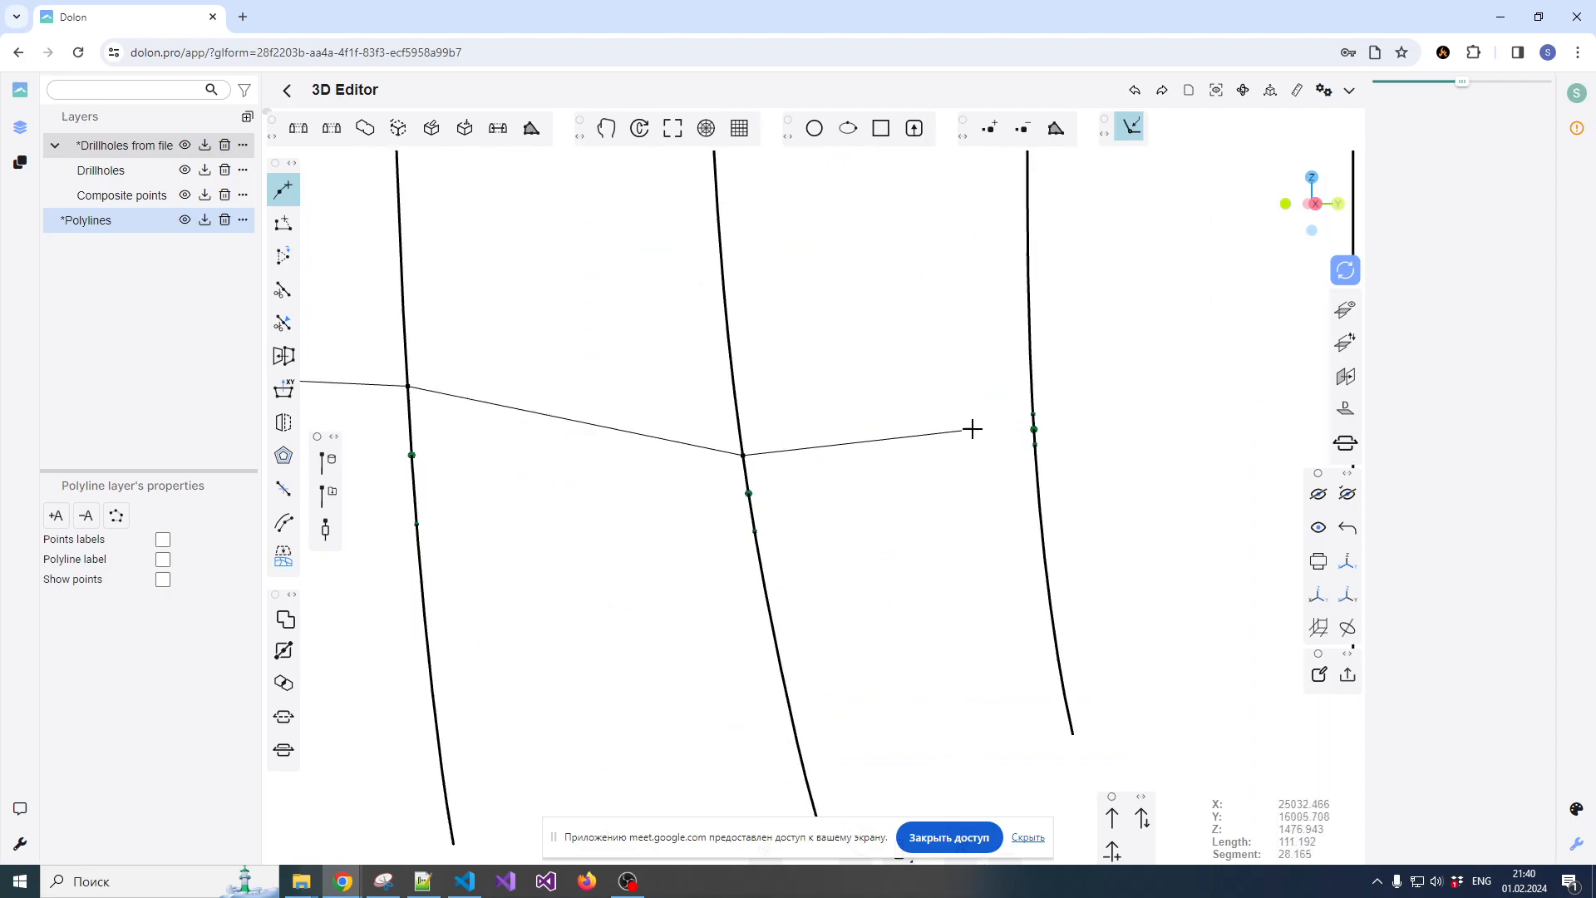
pyautogui.scroll(4, 1022, 420)
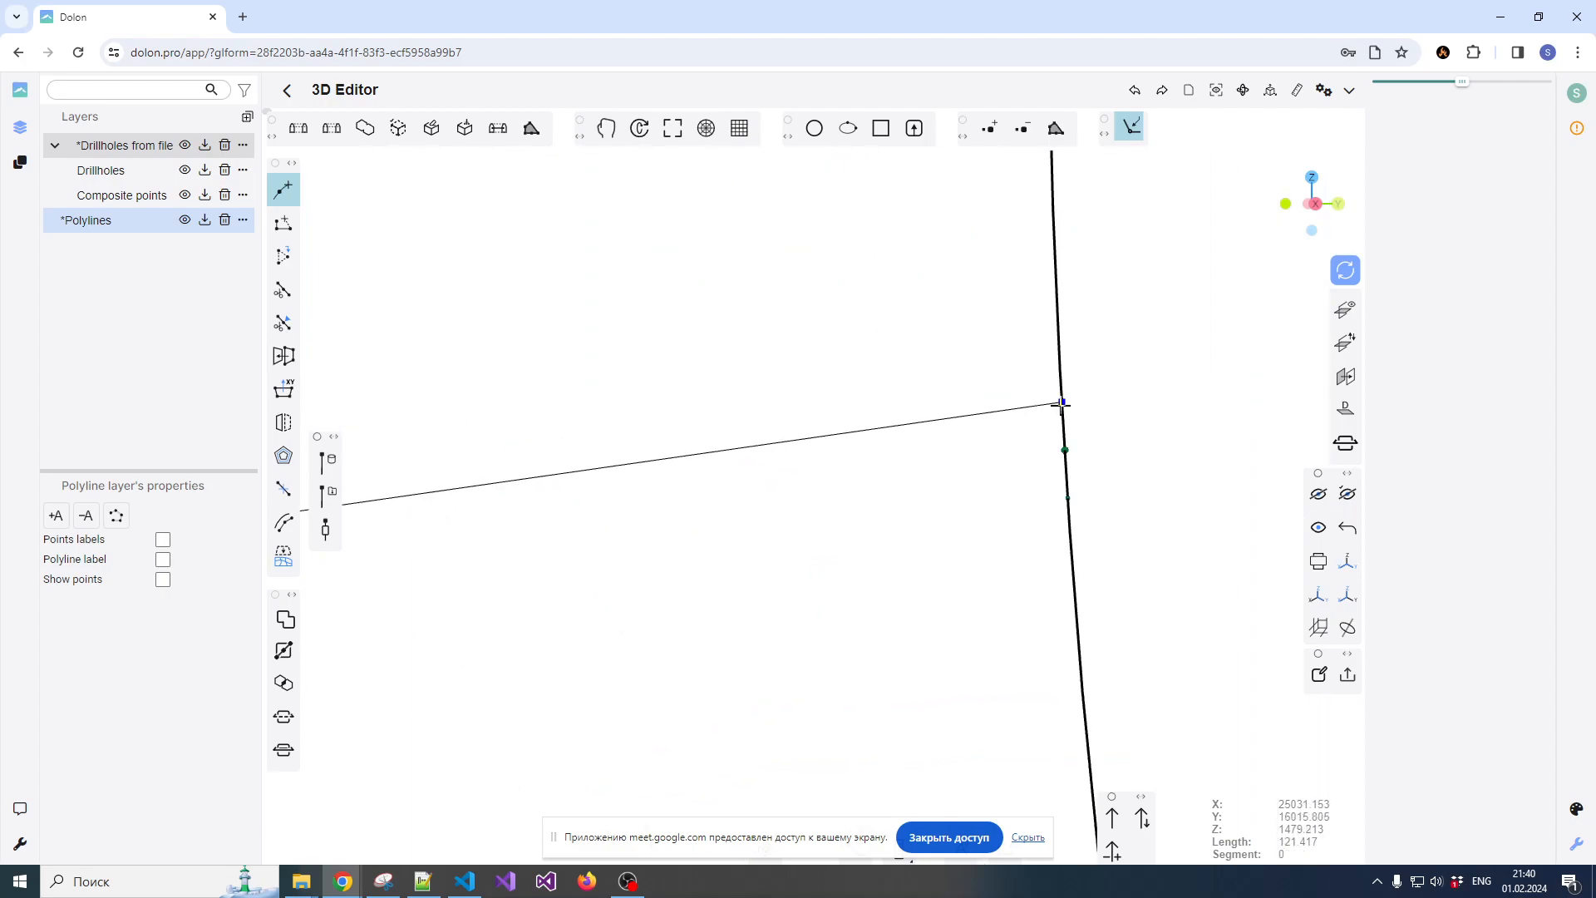
pyautogui.click(1062, 404)
pyautogui.scroll(-4, 1052, 406)
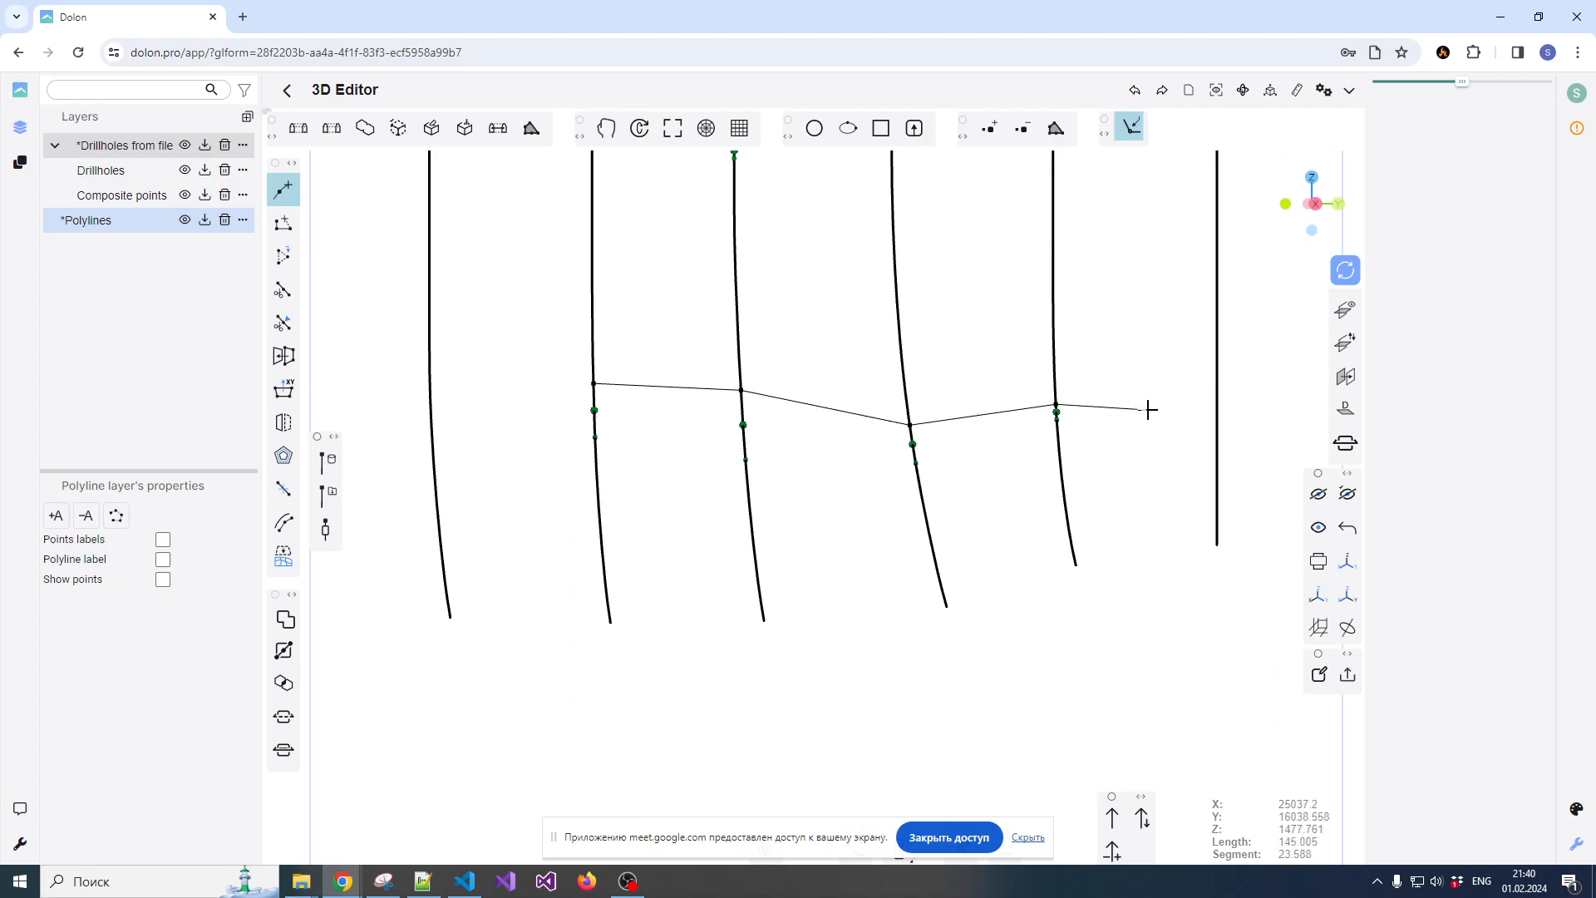
# Taper the polyline beyond the fifth drillhole, return along the composites' lower ends, and close it before the first drillhole at about 344 length
pyautogui.scroll(4, 1059, 419)
pyautogui.click(1049, 408)
pyautogui.scroll(-4, 1050, 410)
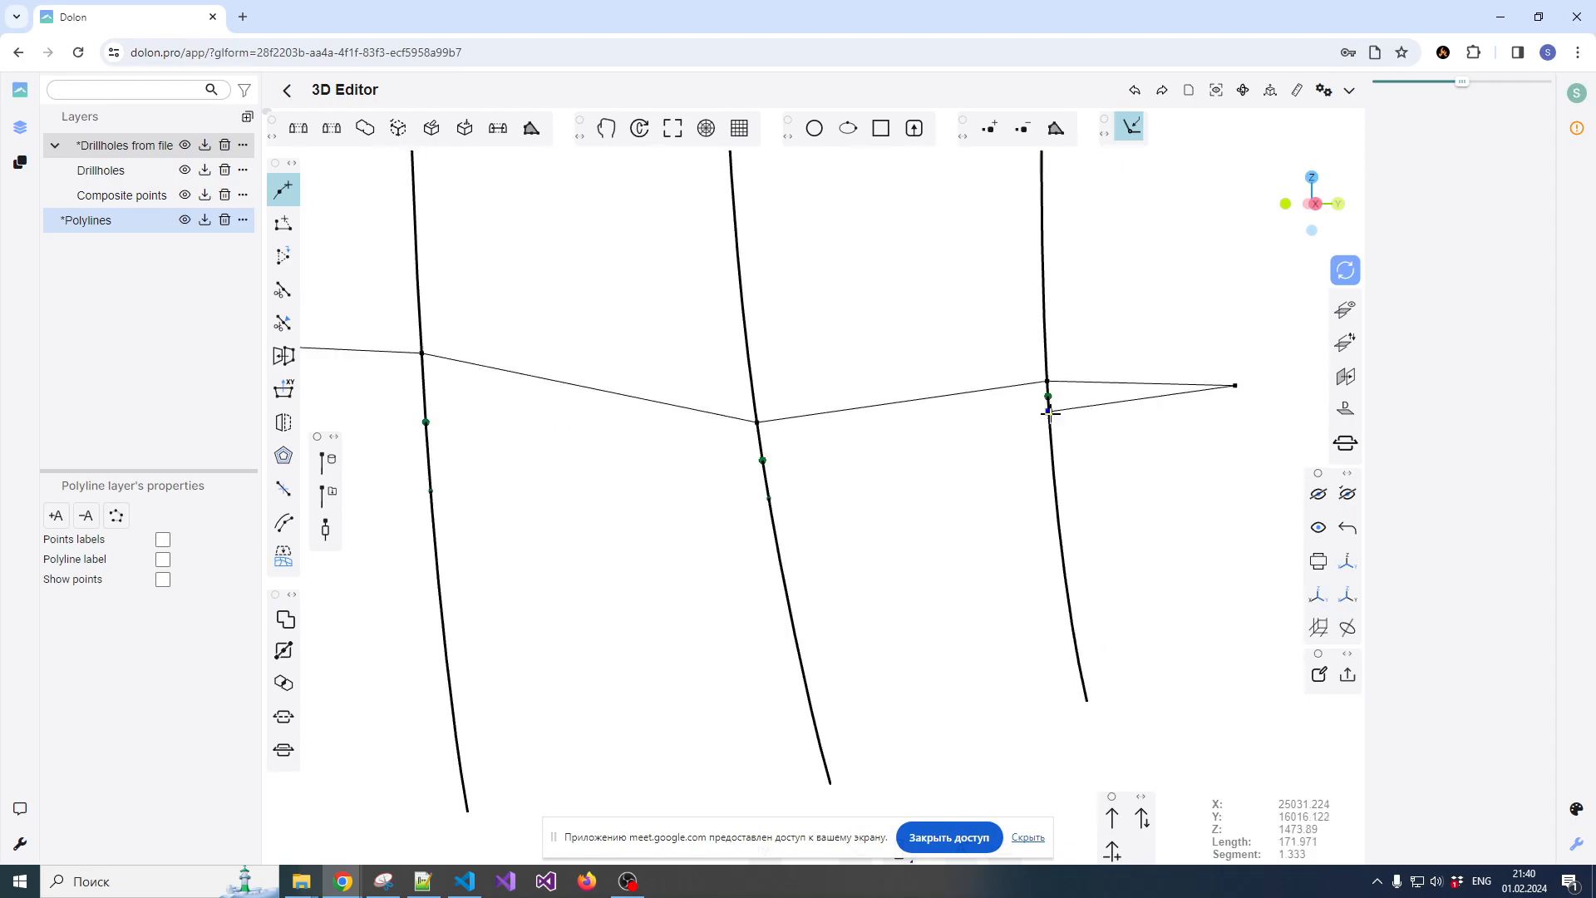
pyautogui.click(769, 502)
pyautogui.scroll(-4, 831, 492)
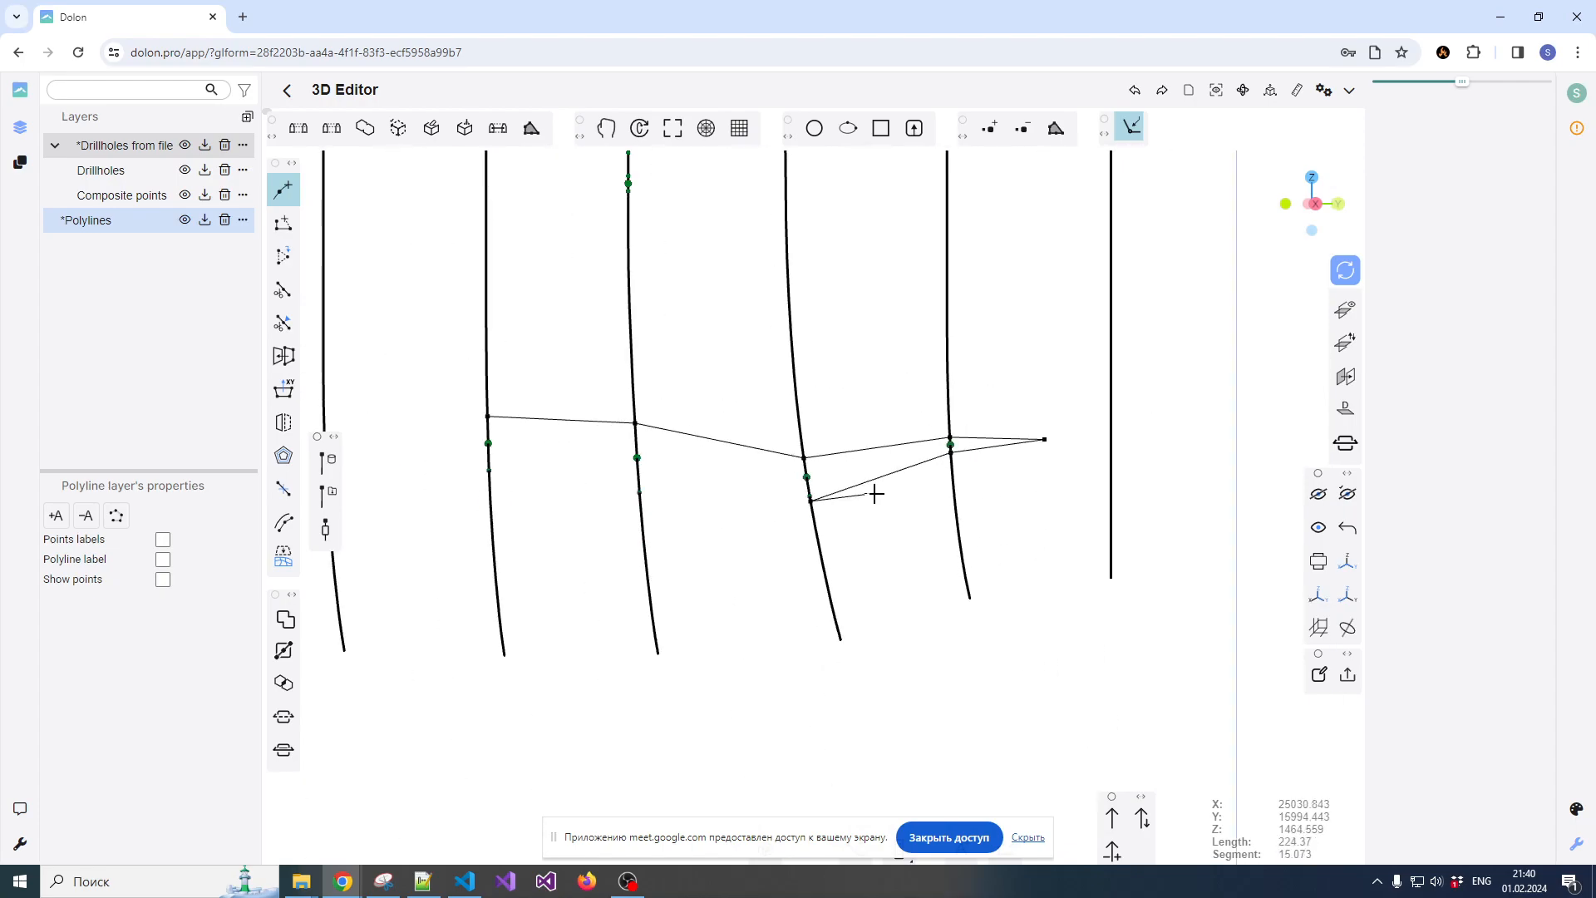
pyautogui.scroll(4, 748, 495)
pyautogui.click(699, 493)
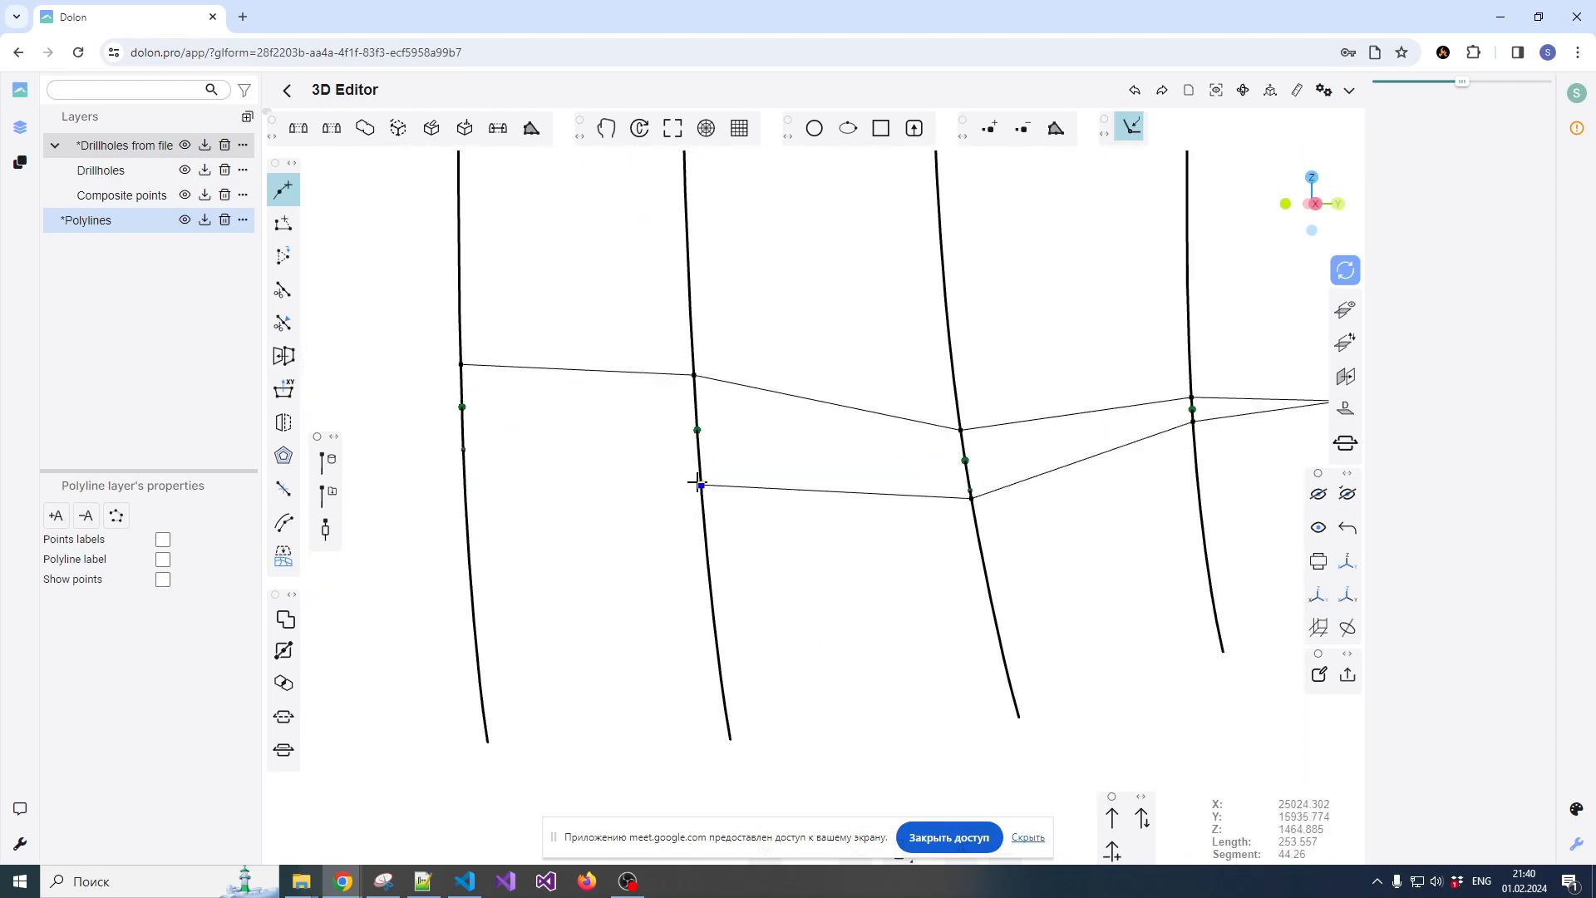
pyautogui.scroll(3, 698, 497)
pyautogui.scroll(-4, 766, 499)
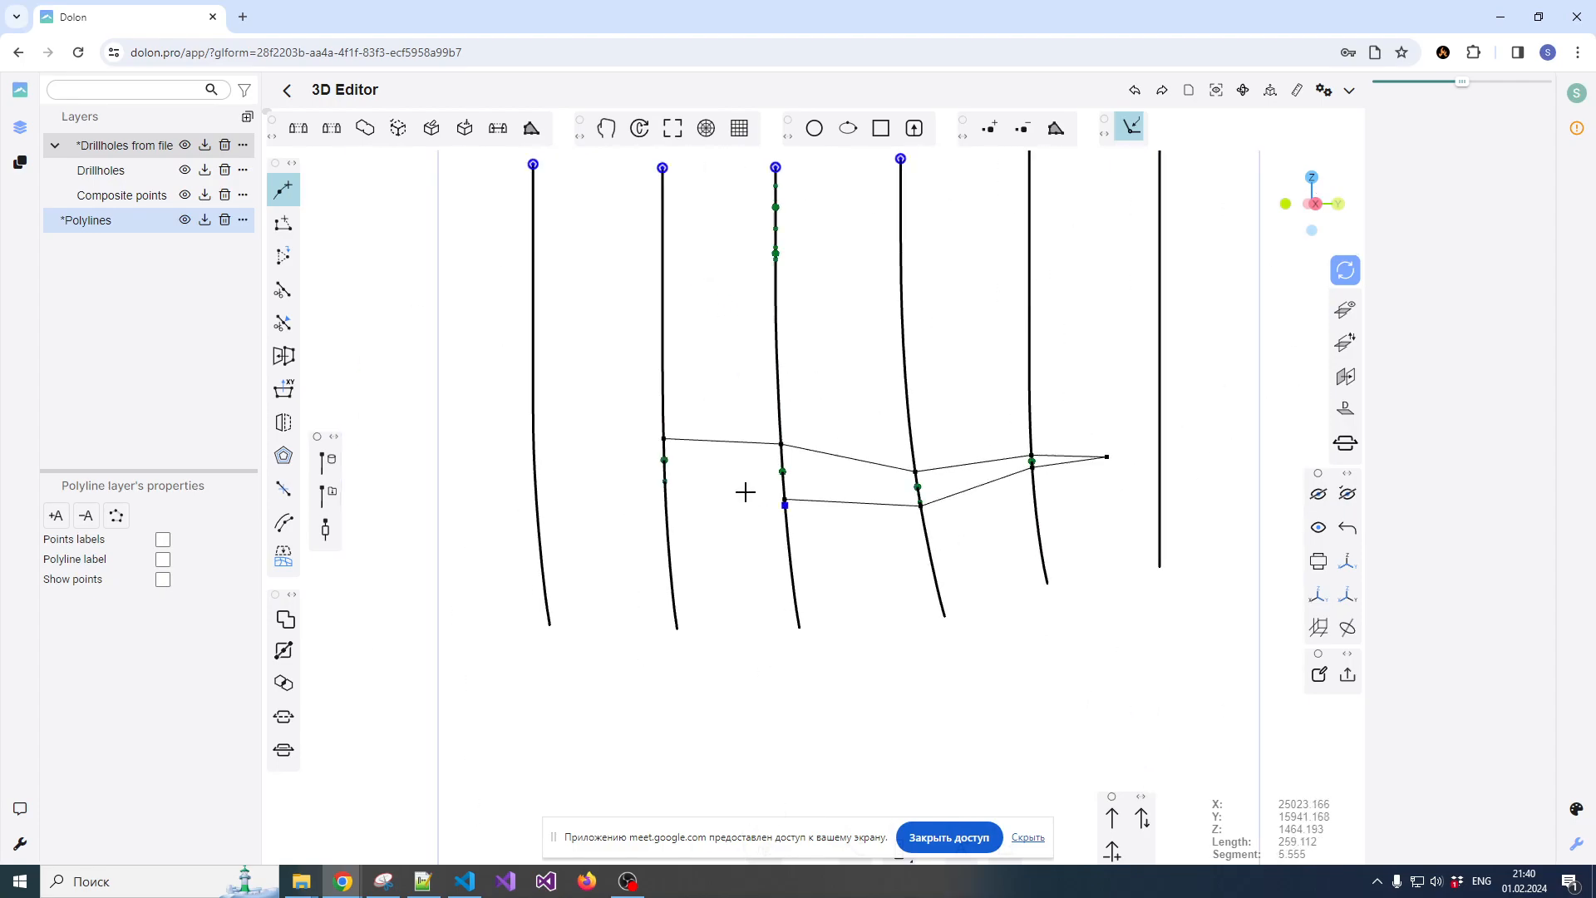
pyautogui.click(590, 458)
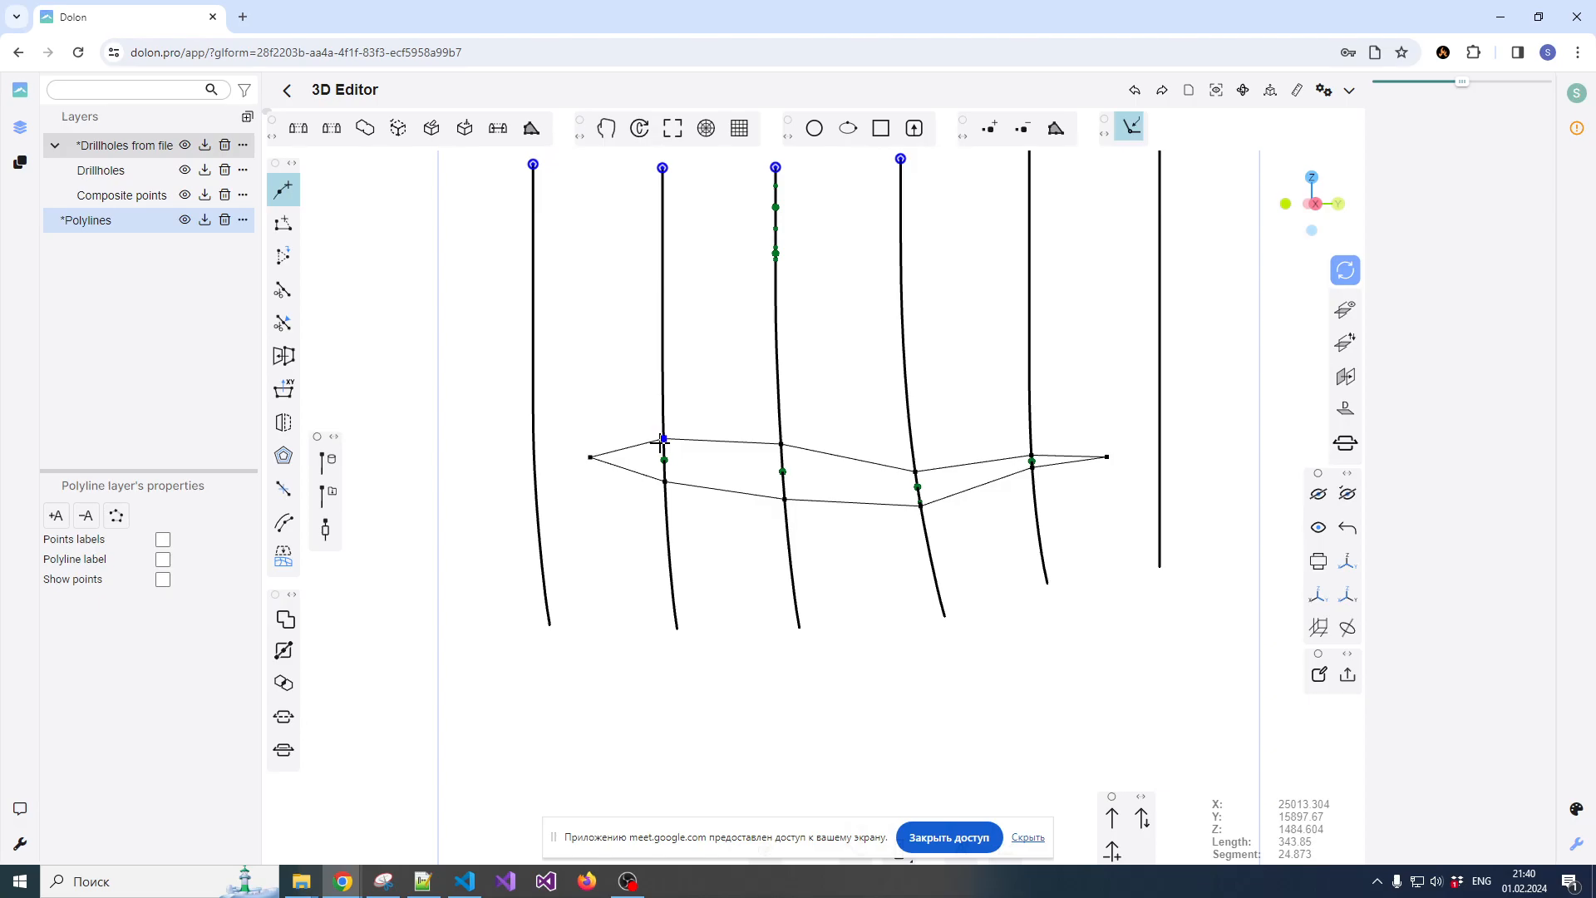
pyautogui.scroll(-3, 703, 443)
pyautogui.rightClick(705, 443)
# Select the closed polyline, view the section at a slight angle, and clear the selection
pyautogui.click(773, 391)
pyautogui.moveTo(771, 389); pyautogui.dragTo(765, 422)
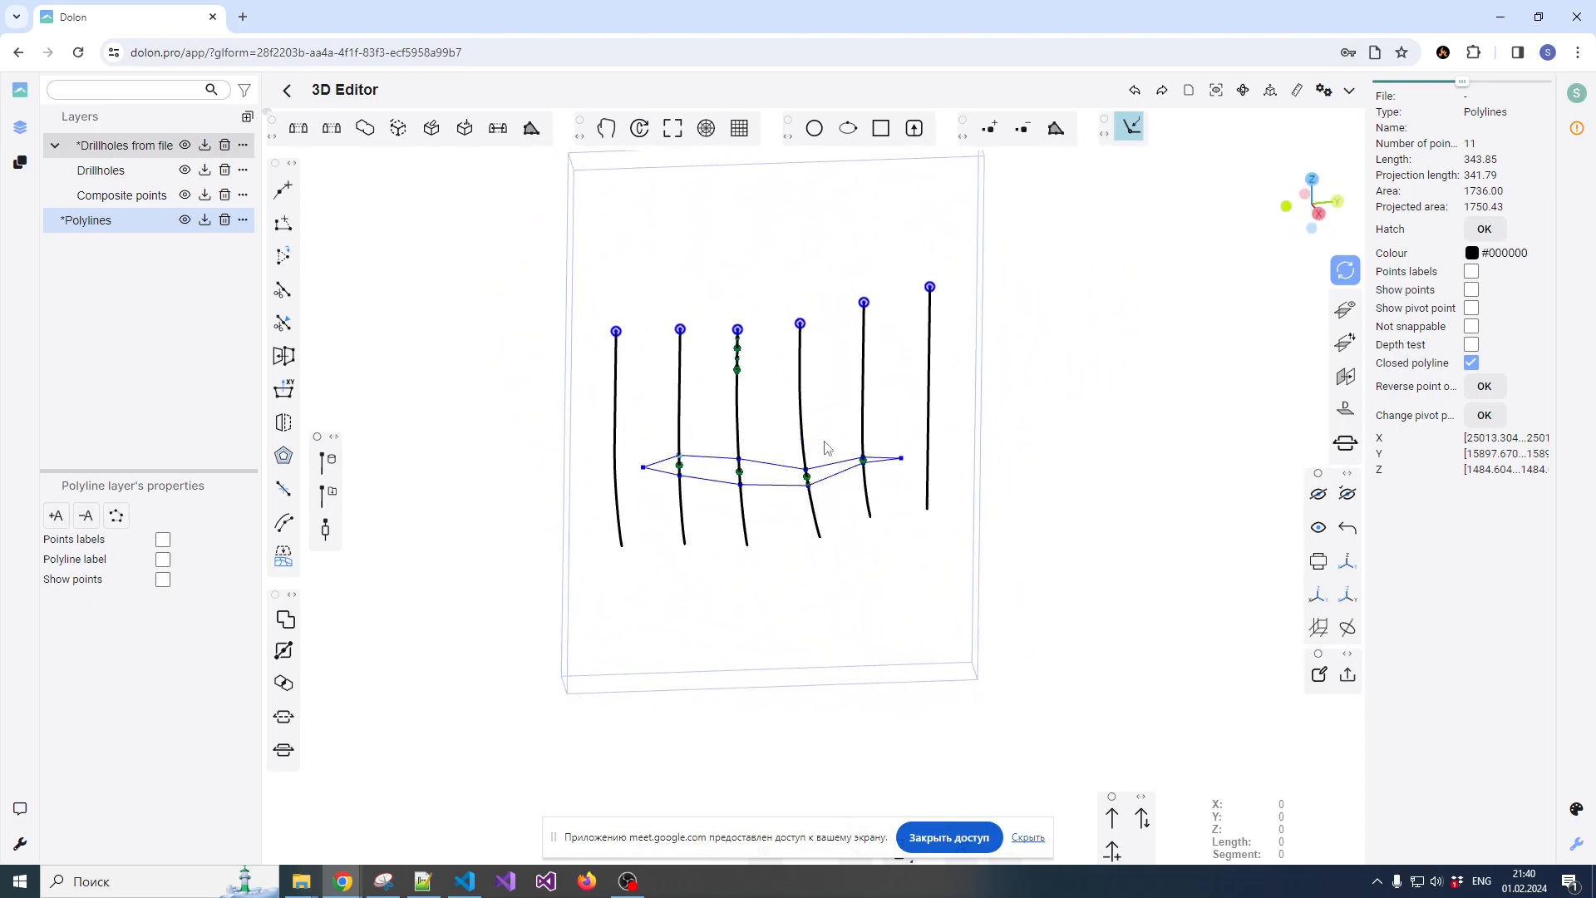
pyautogui.click(835, 434)
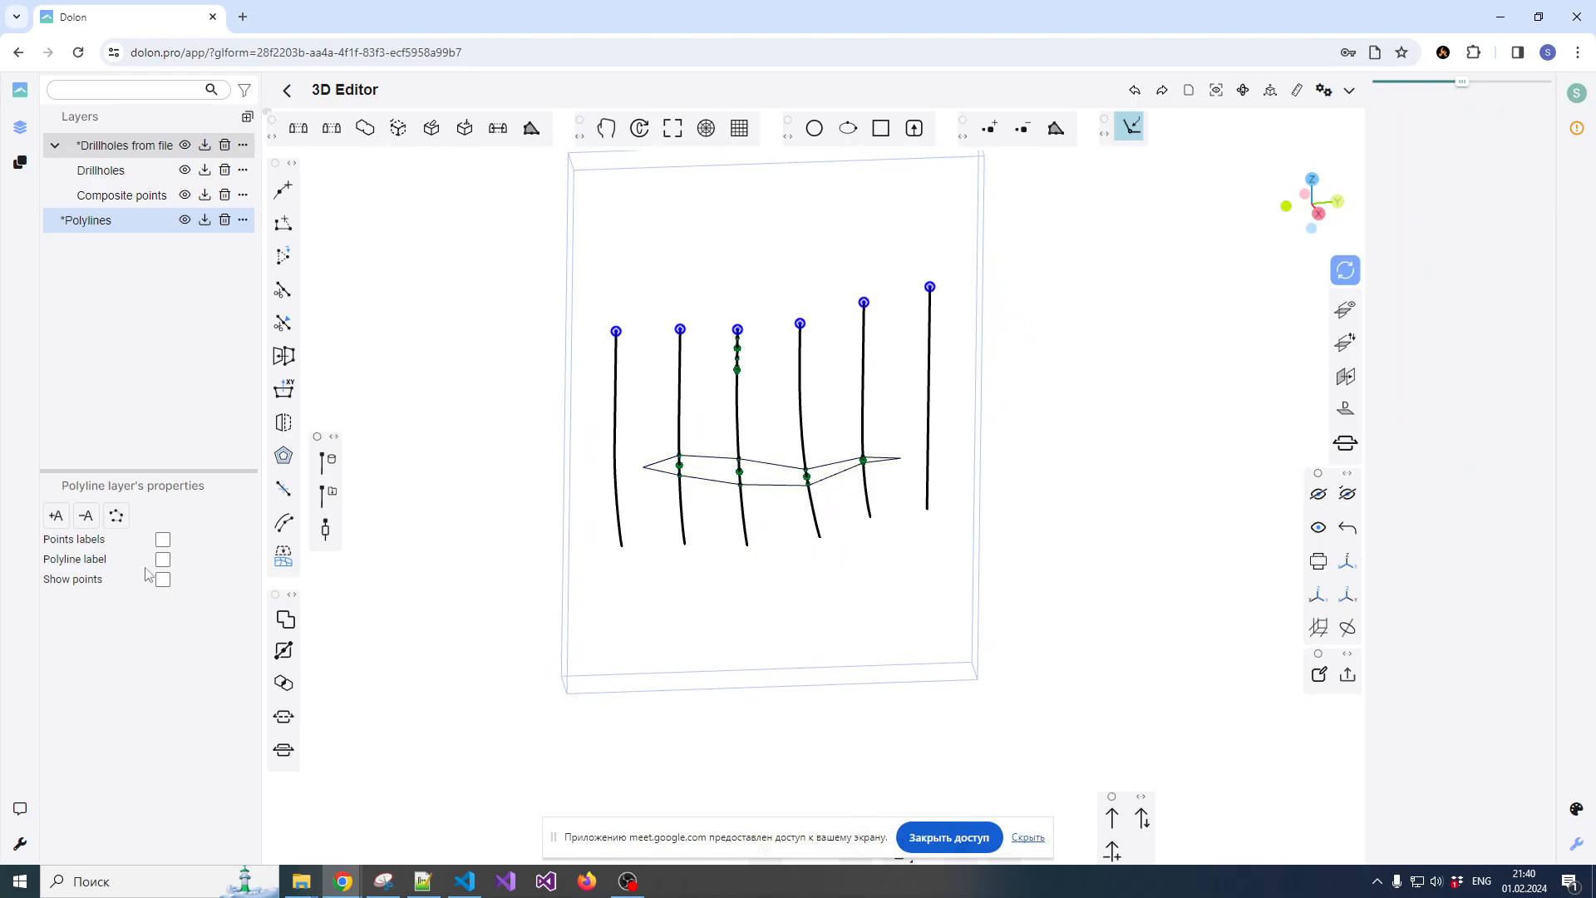
# Switch the Arbitrary section off and on again, and step to the next section and back
pyautogui.click(20, 162)
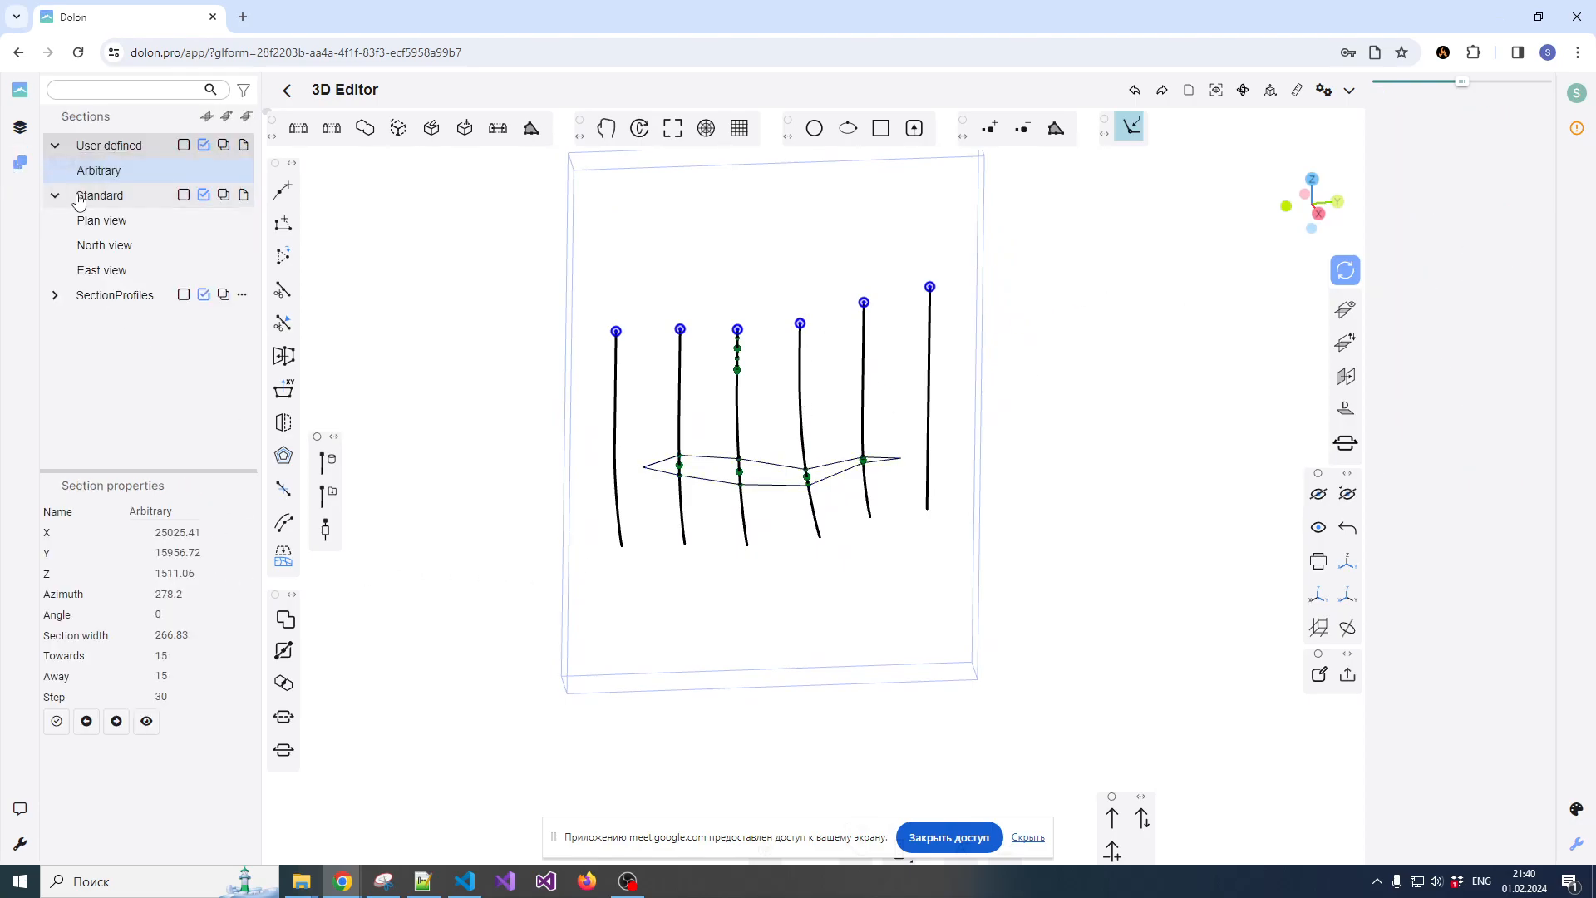
pyautogui.click(122, 176)
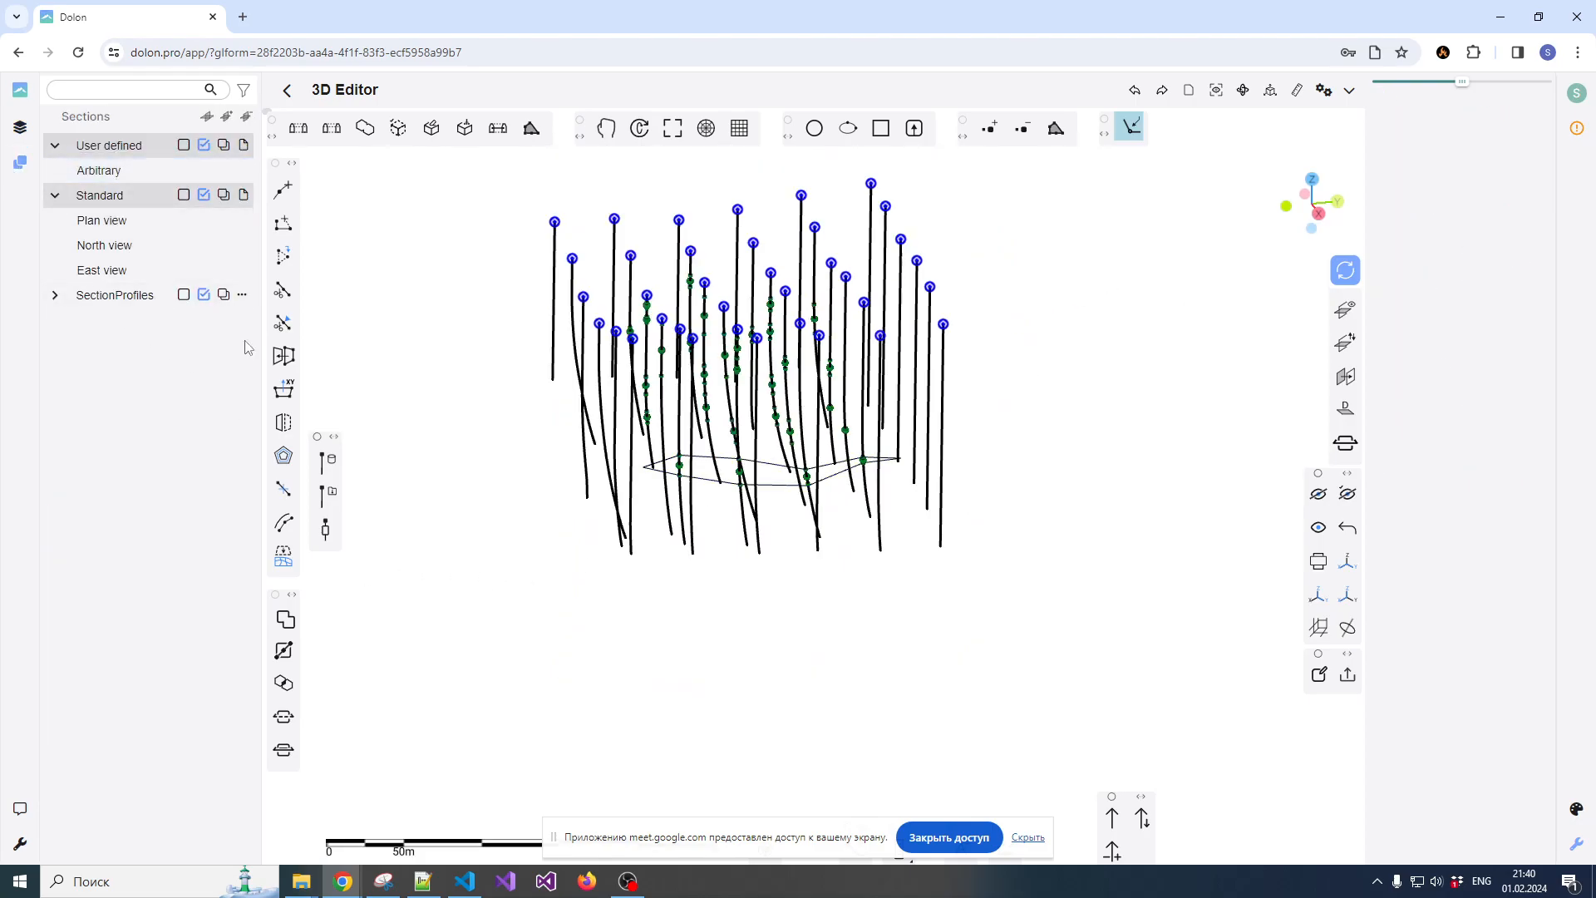
pyautogui.click(129, 170)
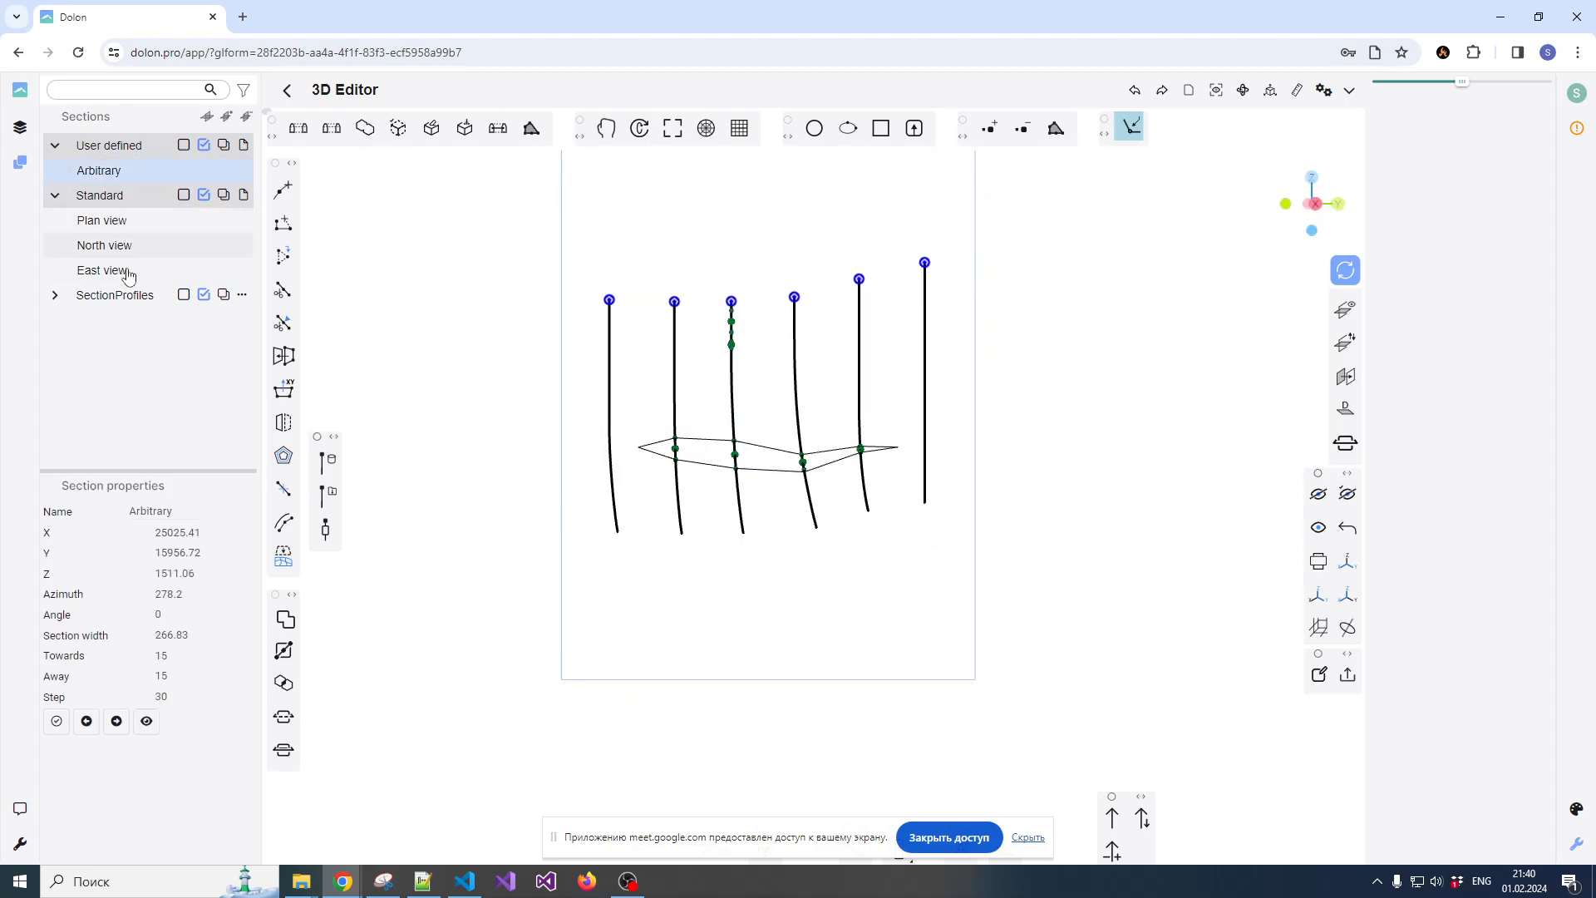
pyautogui.click(115, 722)
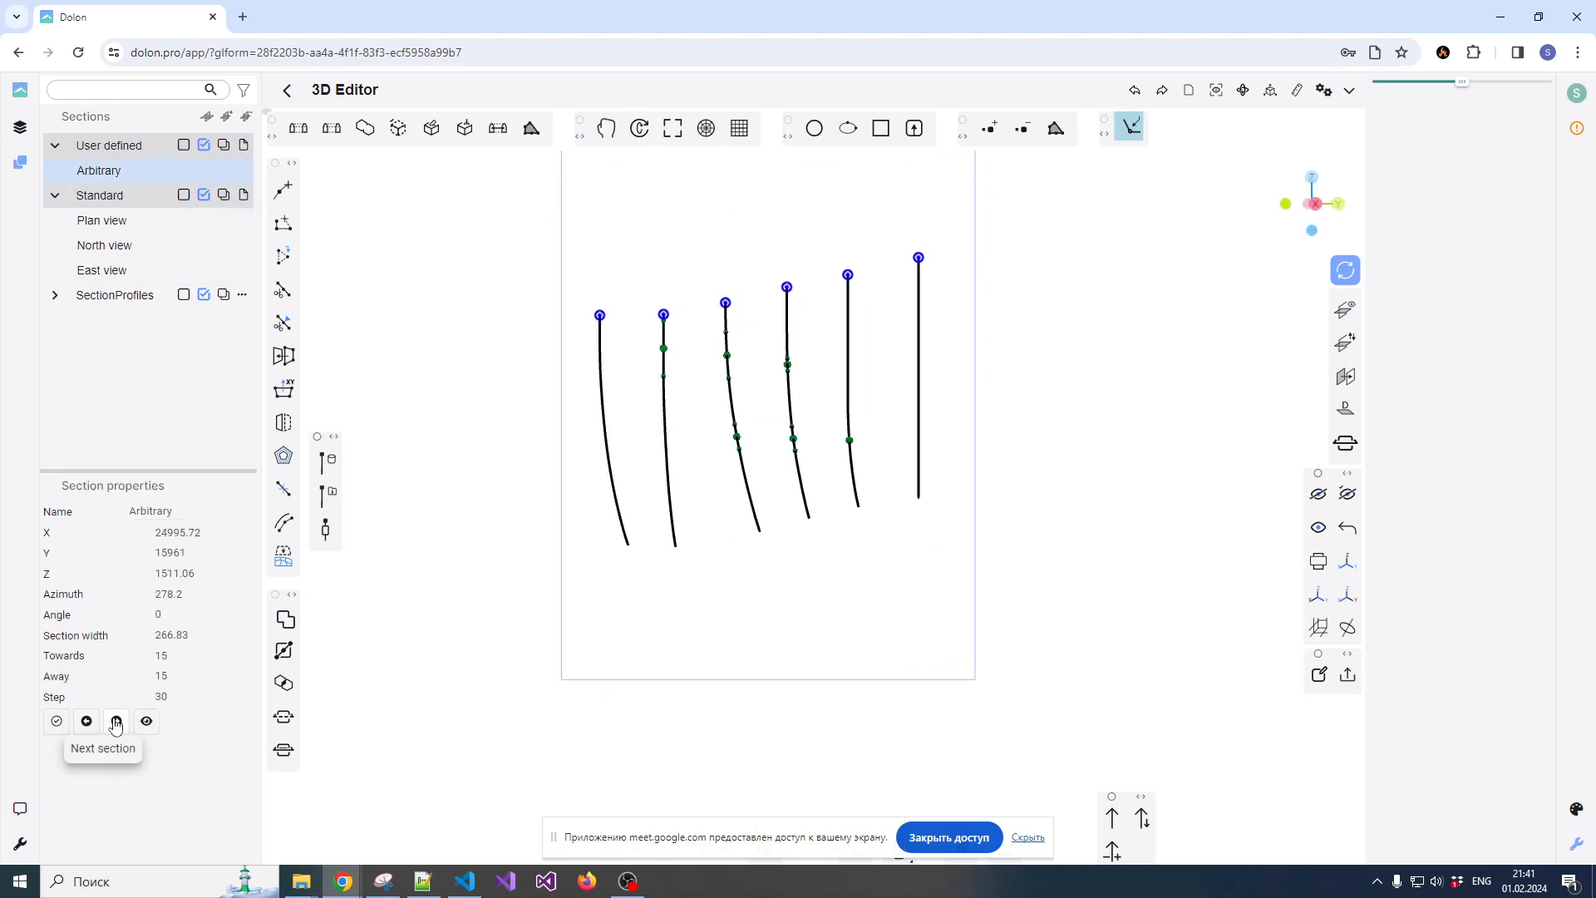
pyautogui.scroll(1, 725, 459)
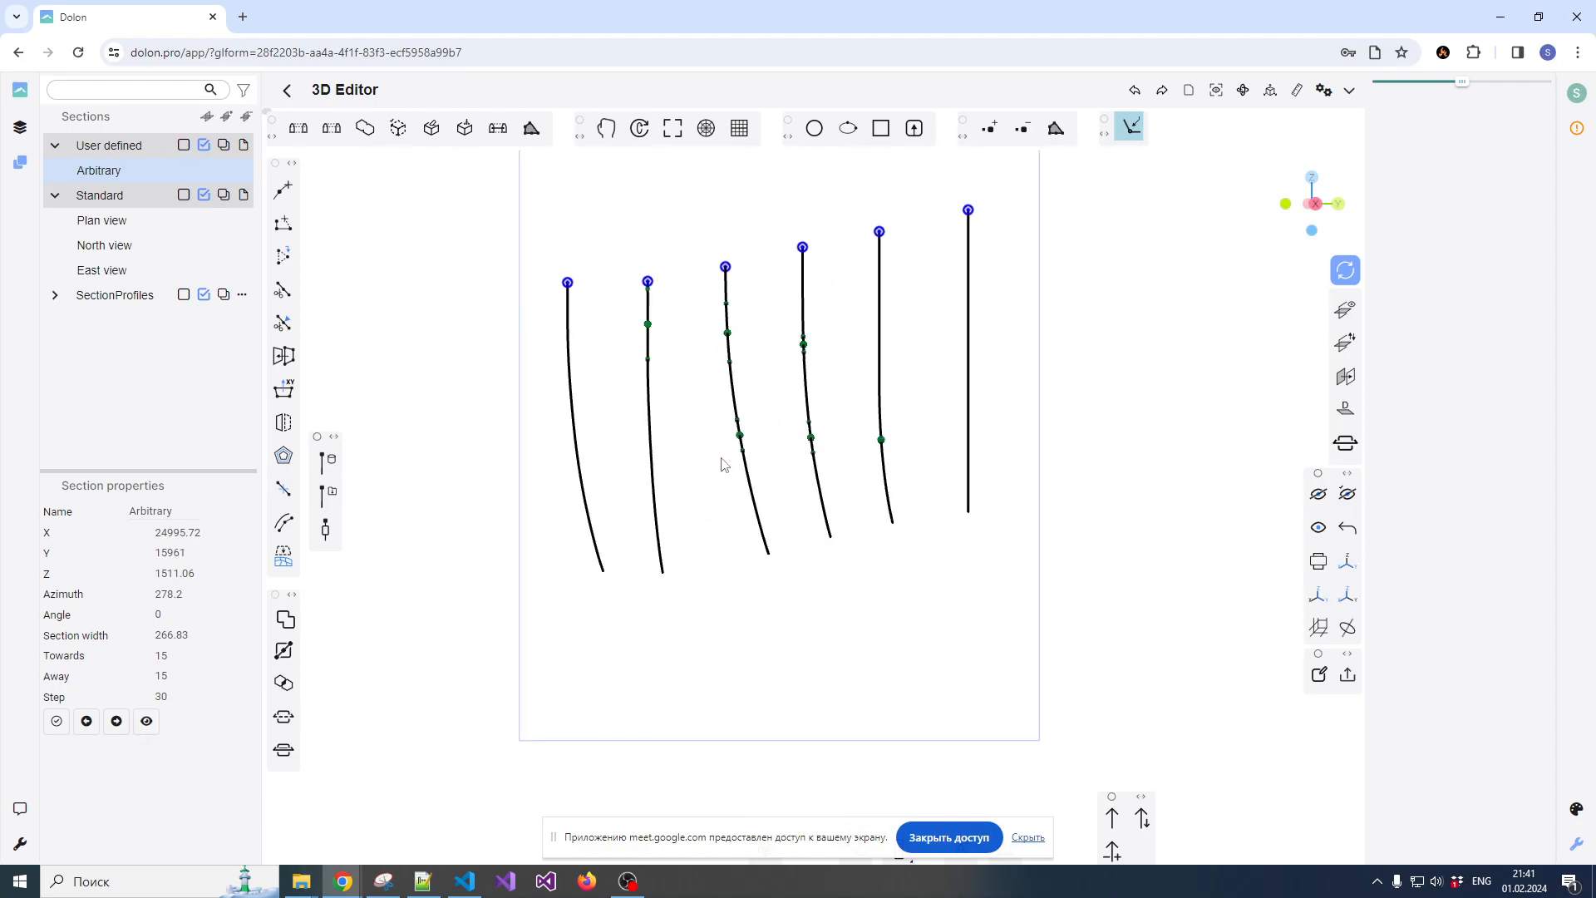
pyautogui.click(87, 721)
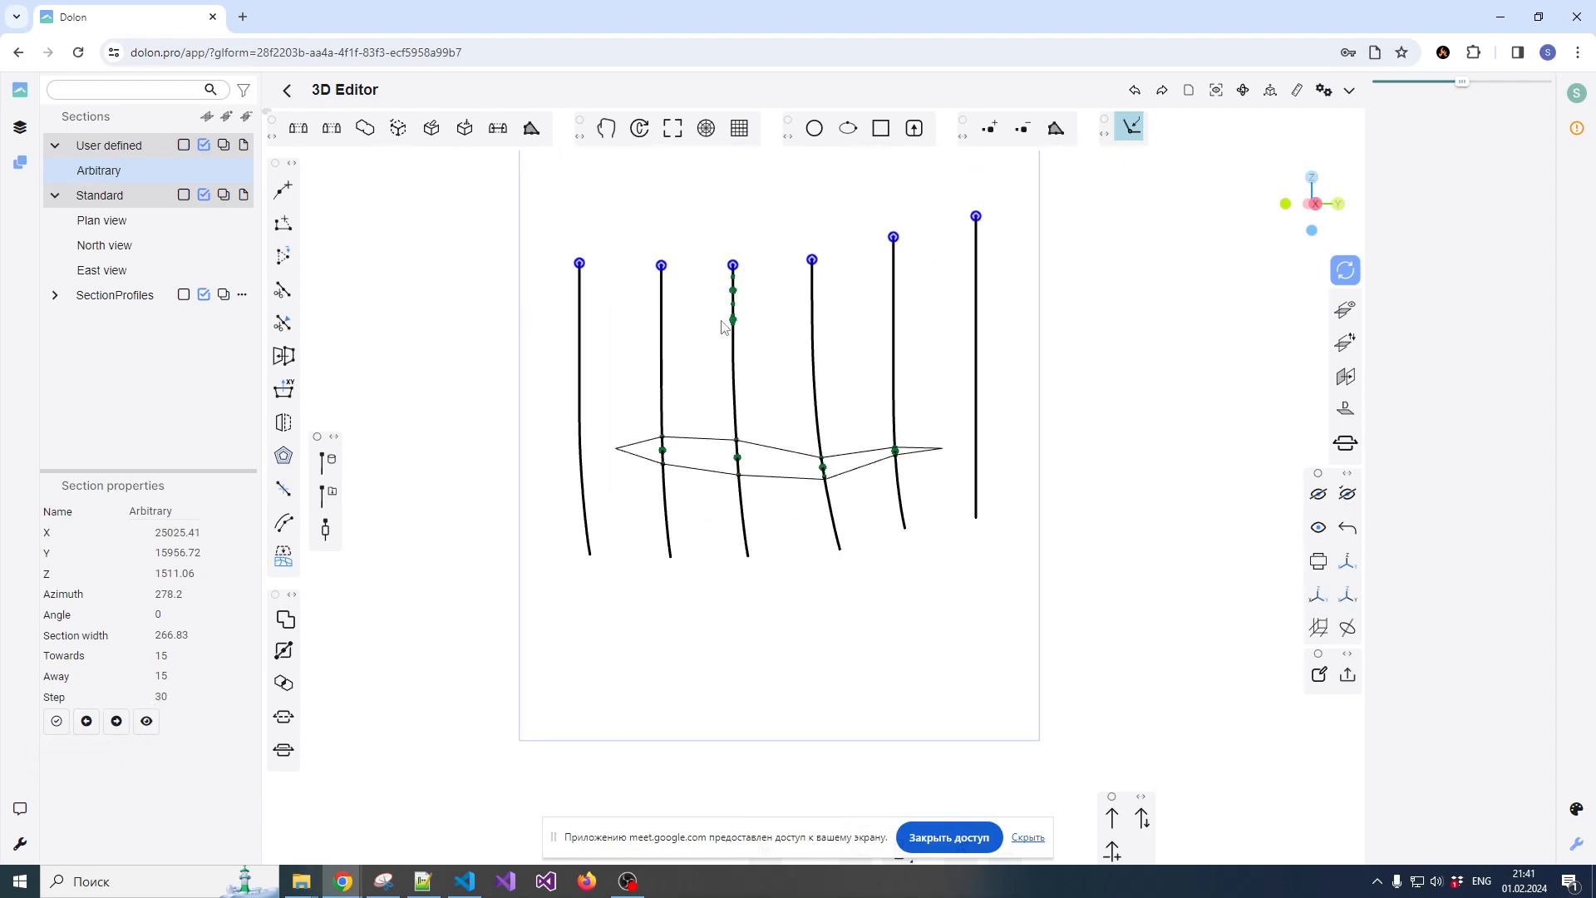
# Draw a closed diamond-shaped polyline about 121 long around the third drillhole's uppermost composite, tapering between the neighbouring drillholes
pyautogui.scroll(1, 735, 291)
pyautogui.scroll(2, 736, 291)
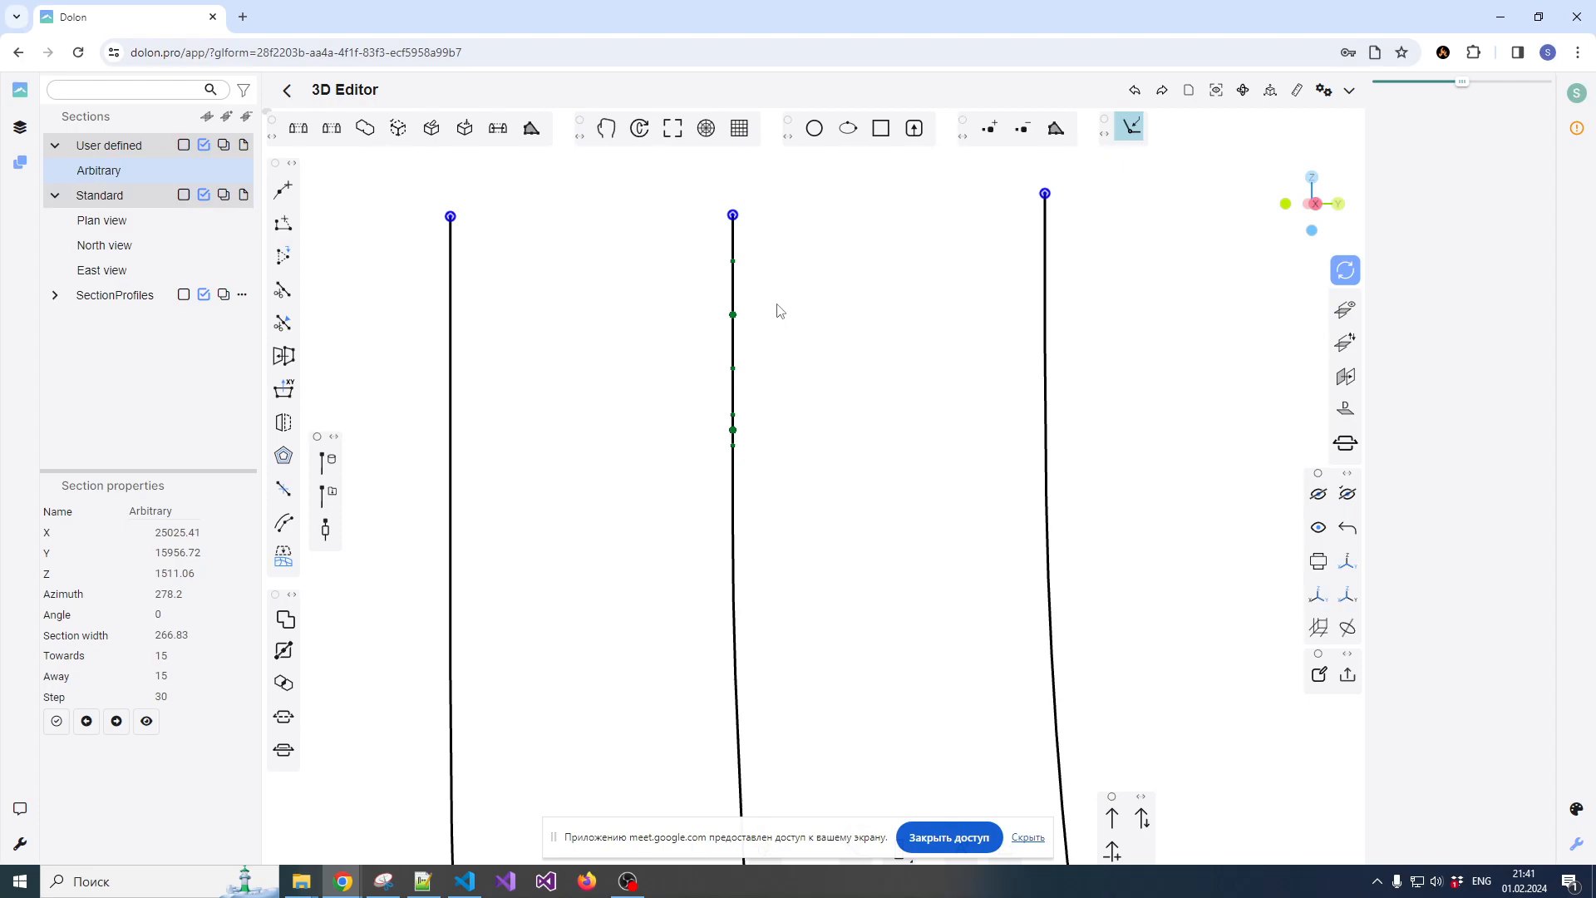
pyautogui.click(283, 189)
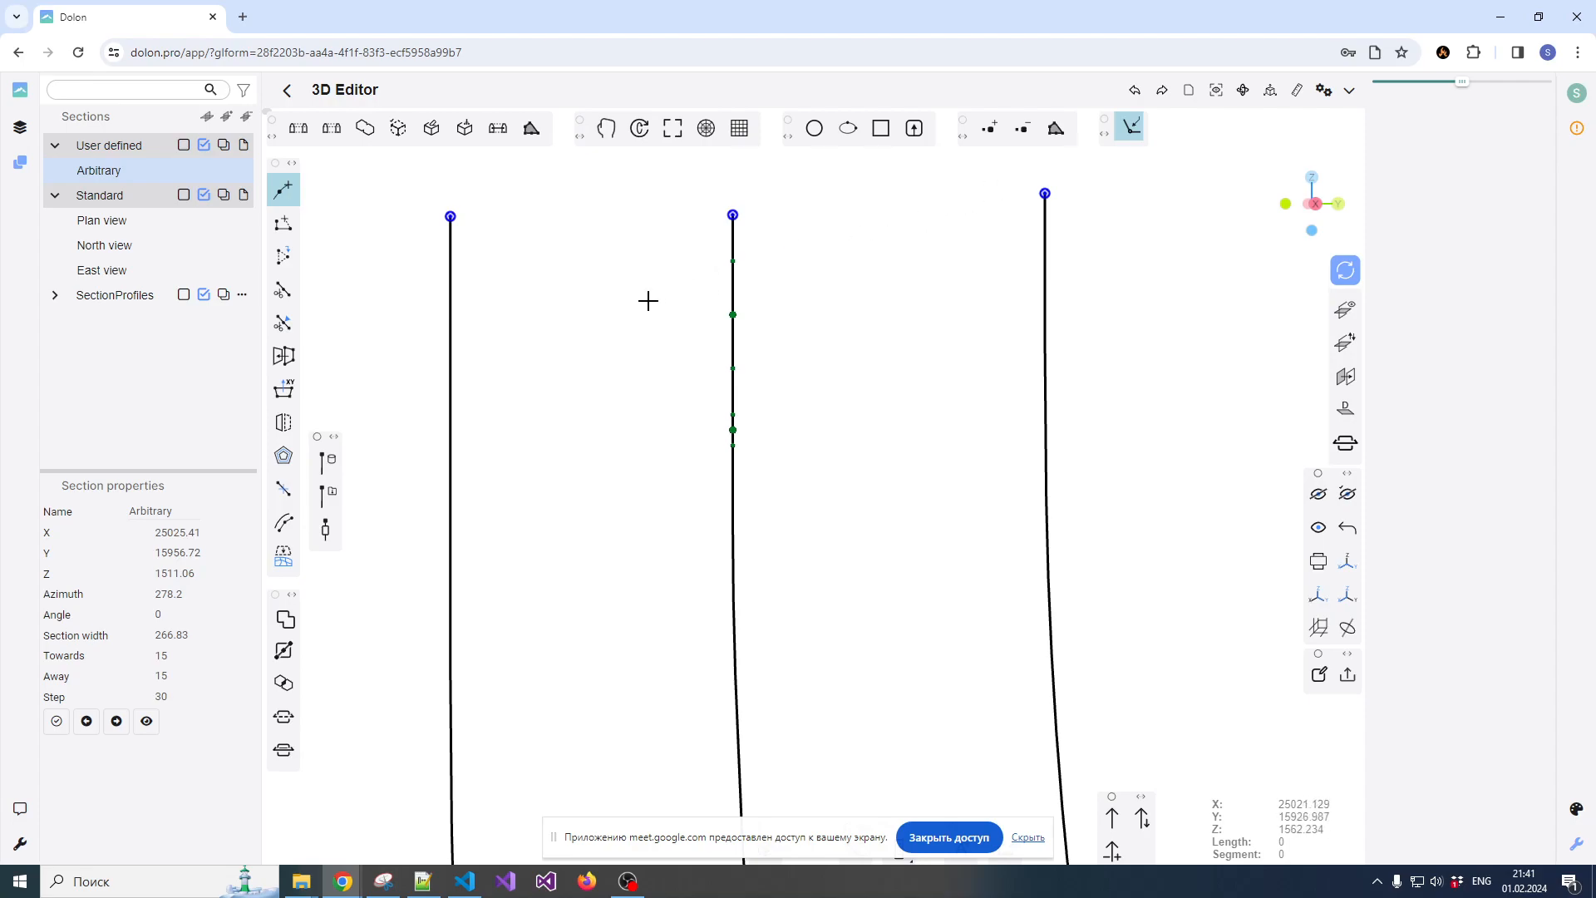
pyautogui.click(733, 261)
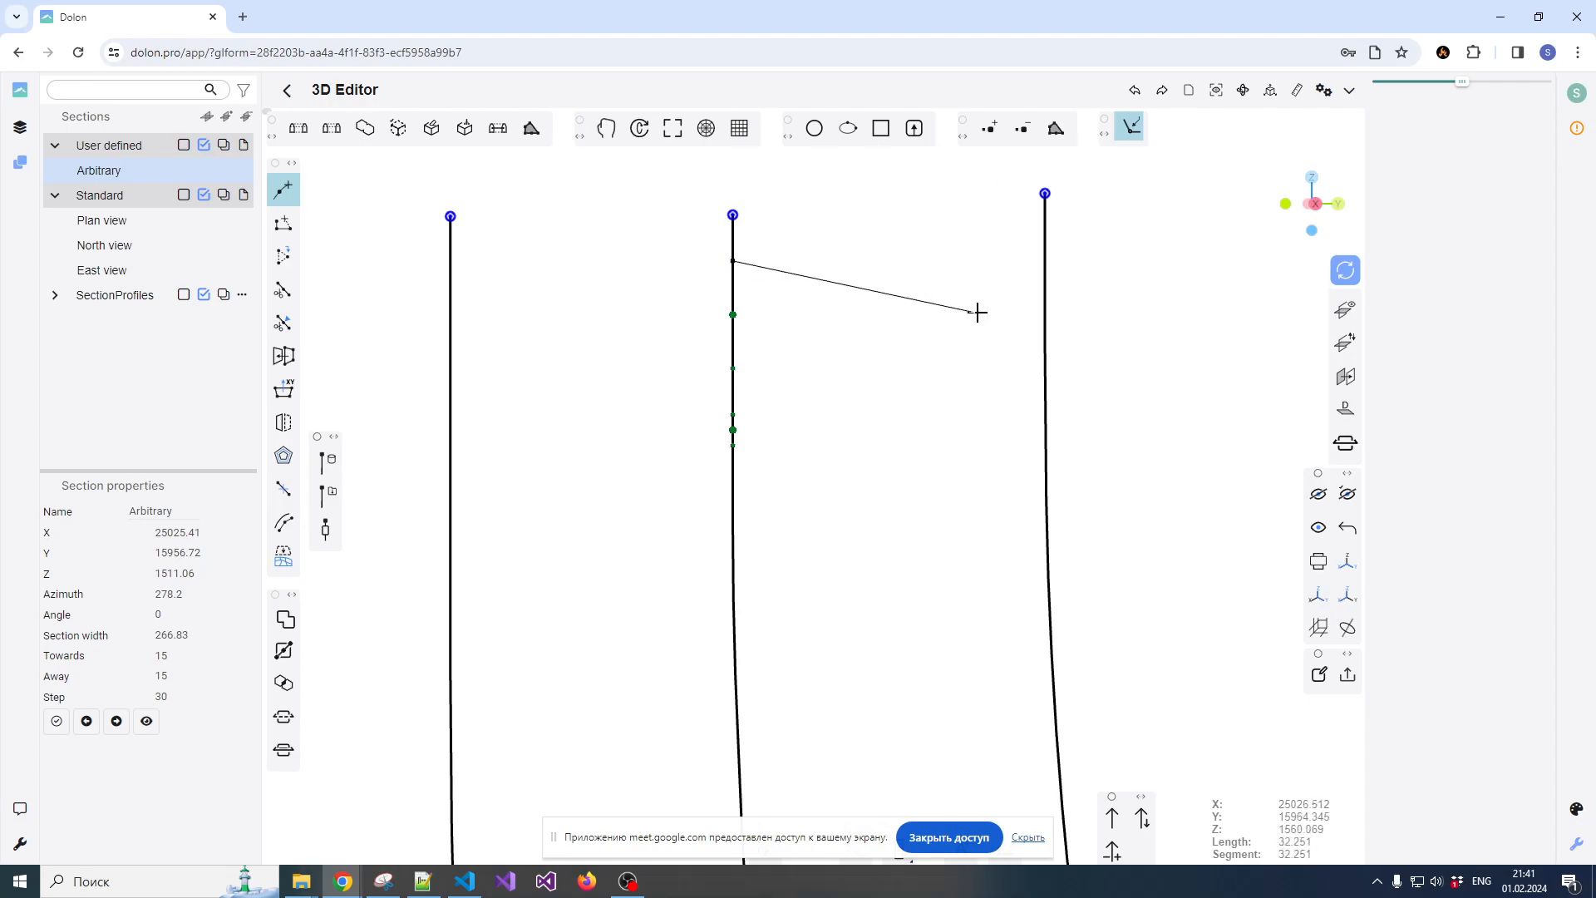
pyautogui.click(979, 310)
pyautogui.click(733, 367)
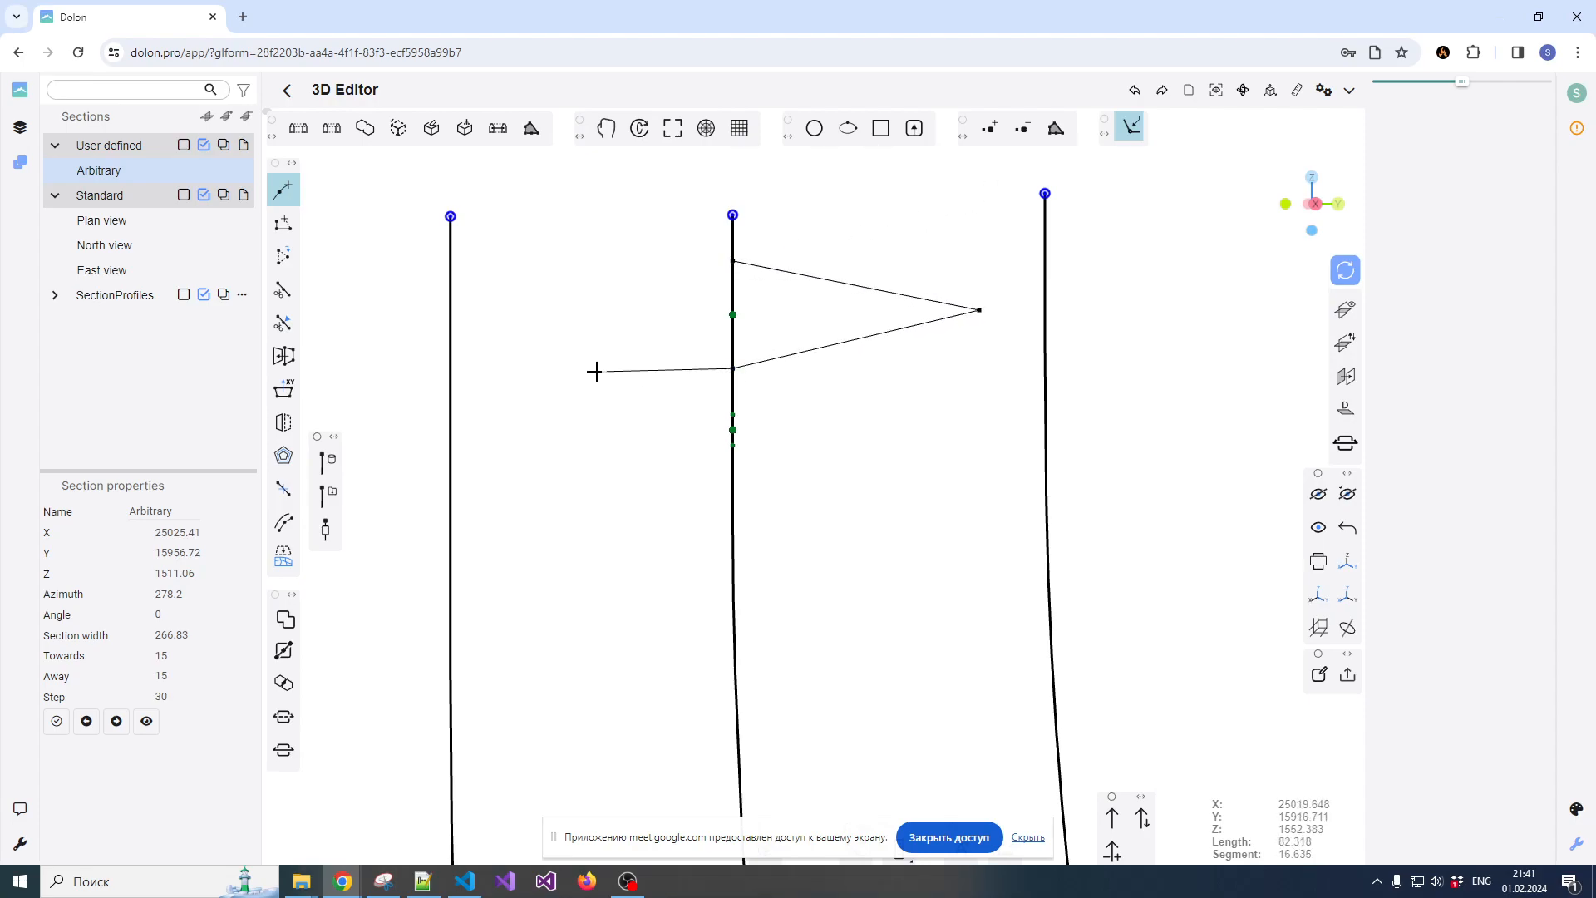
pyautogui.click(528, 328)
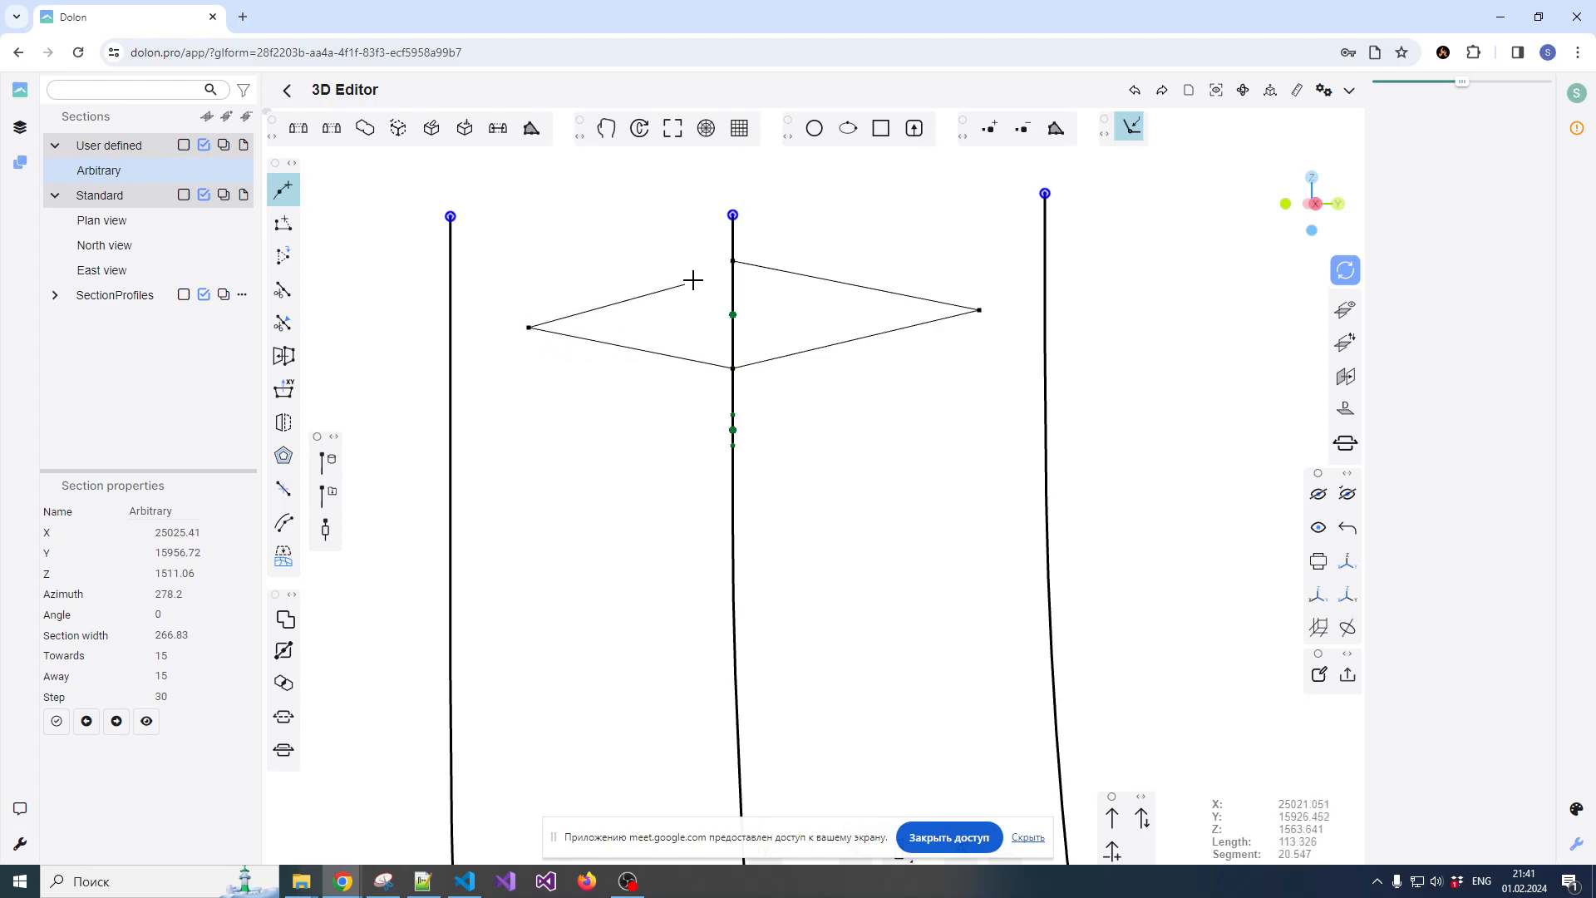
pyautogui.click(716, 281)
pyautogui.press('Escape')
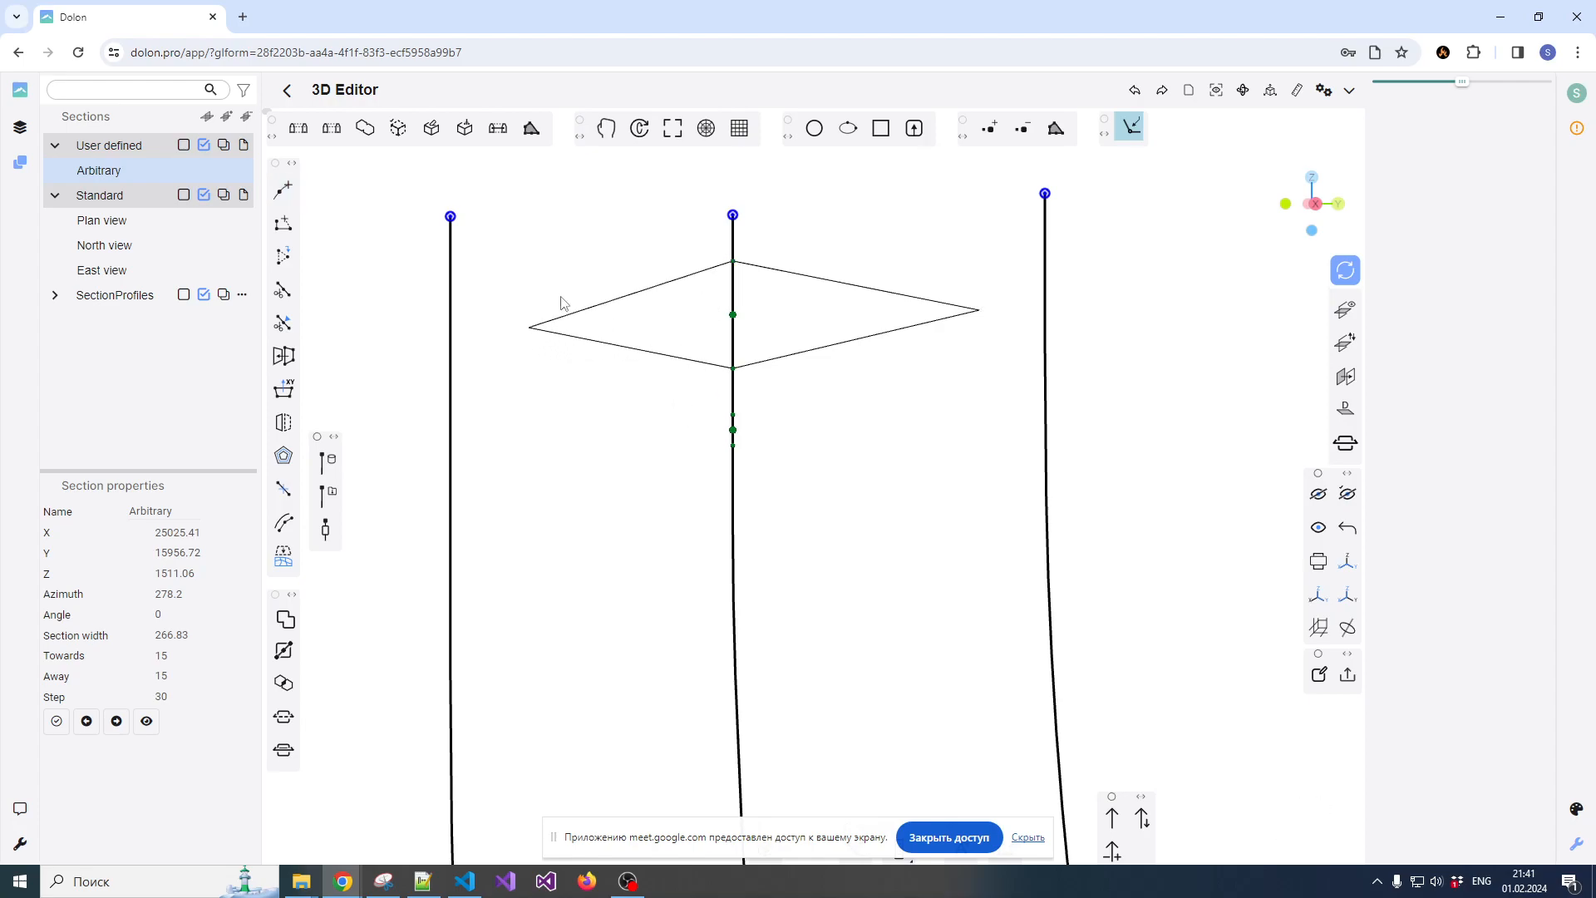
pyautogui.click(291, 194)
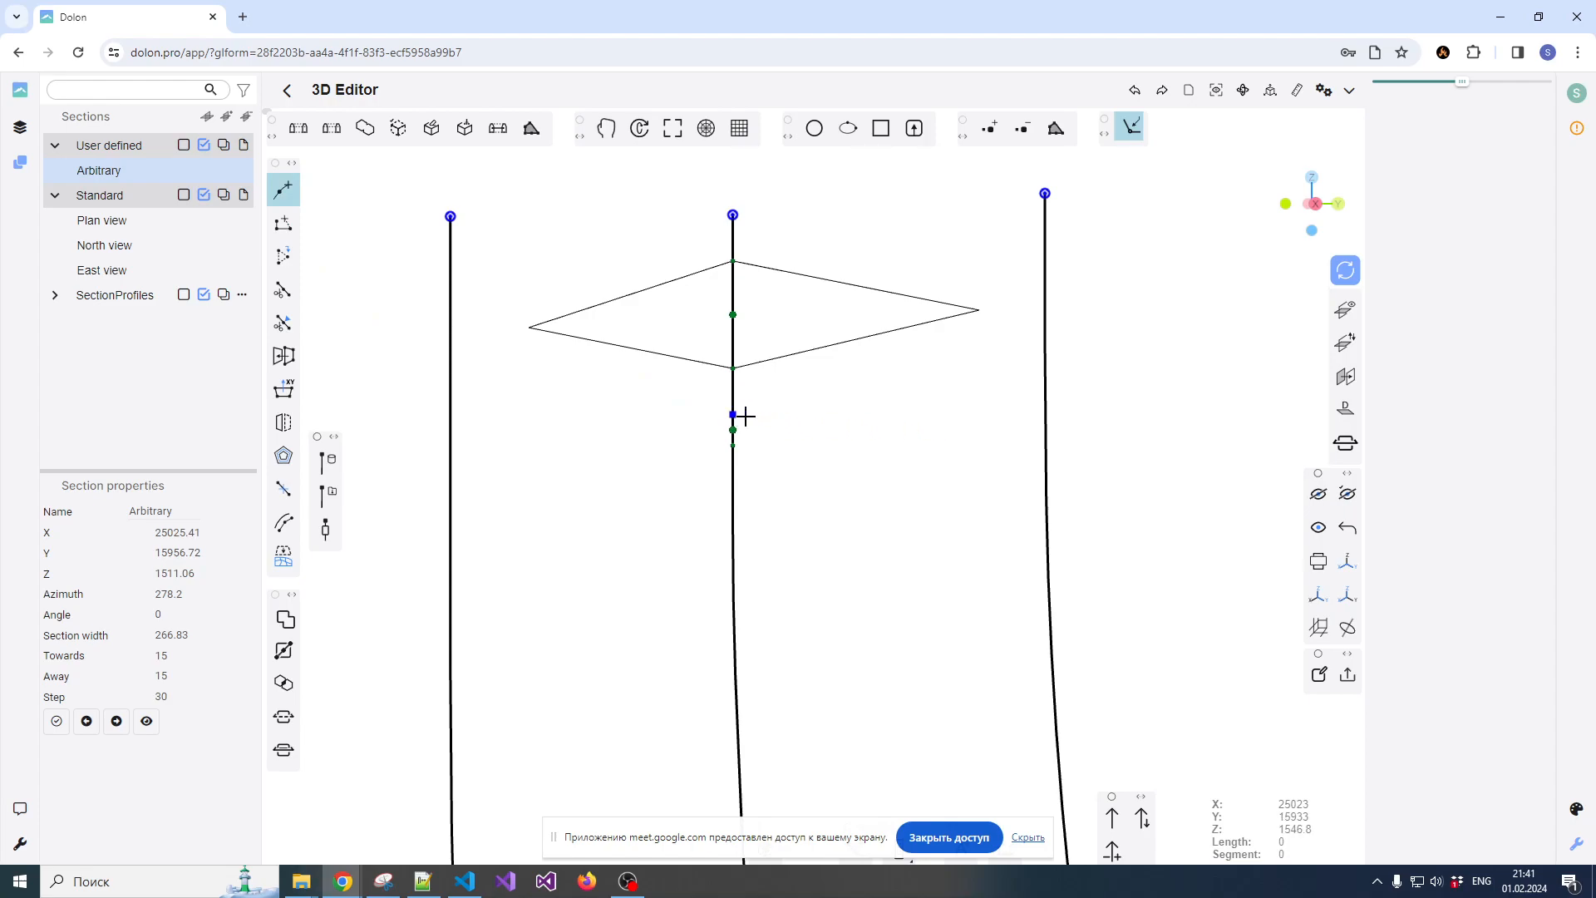
pyautogui.scroll(-2, 864, 422)
pyautogui.scroll(2, 863, 426)
pyautogui.scroll(2, 814, 413)
pyautogui.scroll(-2, 832, 413)
pyautogui.press('Escape')
# Orbit the section to an oblique view and select the diamond-shaped polyline to inspect it
pyautogui.moveTo(793, 434); pyautogui.dragTo(897, 437)
pyautogui.click(892, 375)
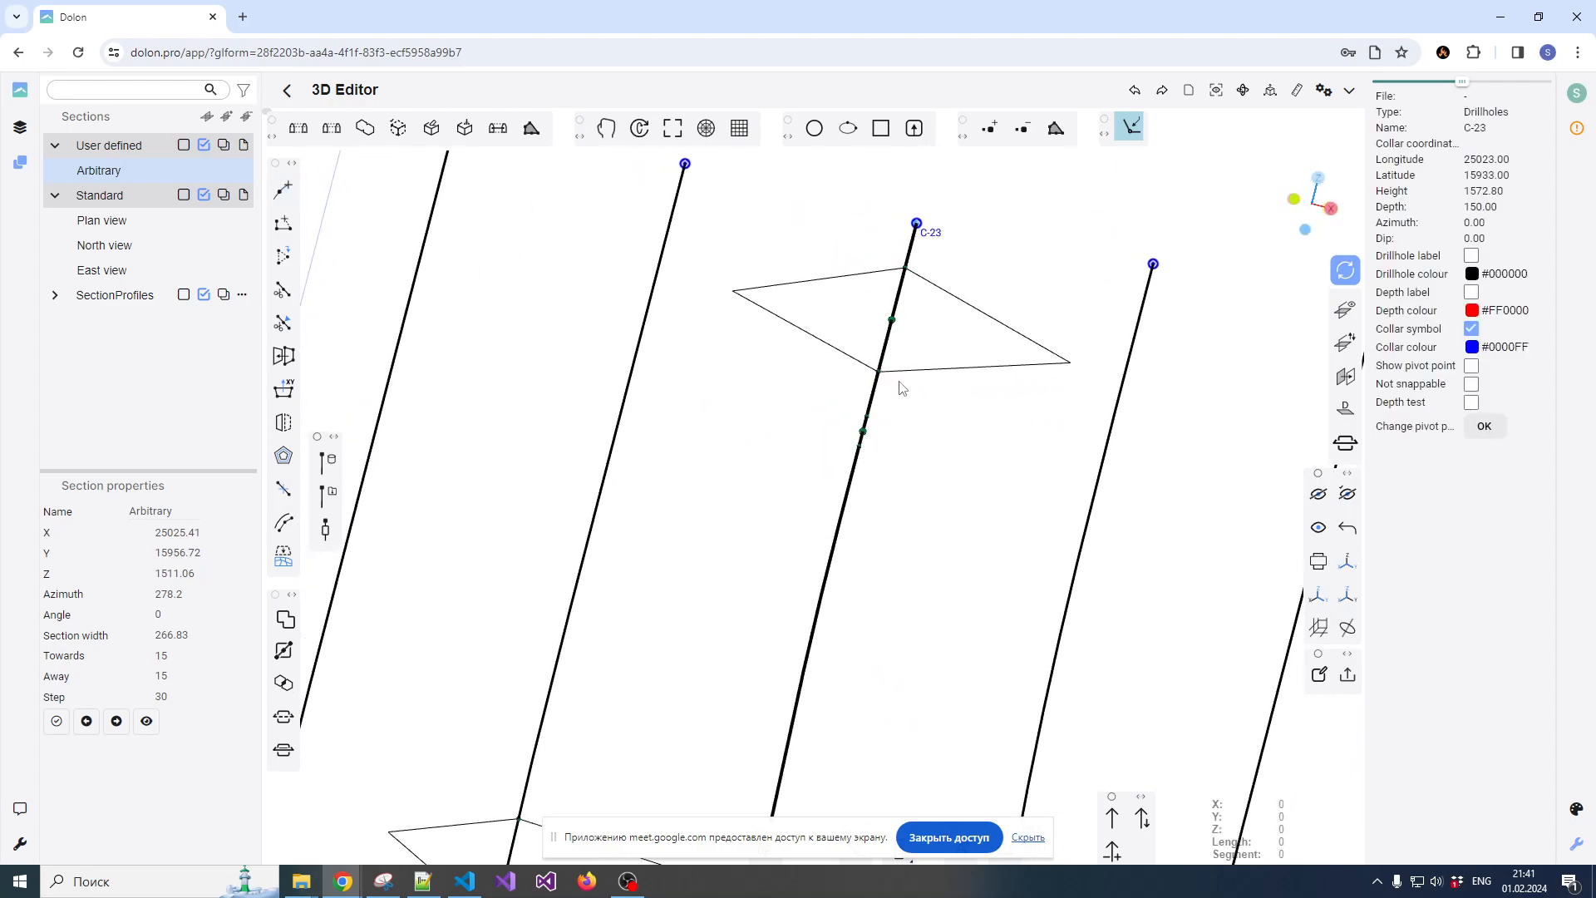
pyautogui.click(904, 378)
pyautogui.click(906, 372)
pyautogui.scroll(-2, 973, 366)
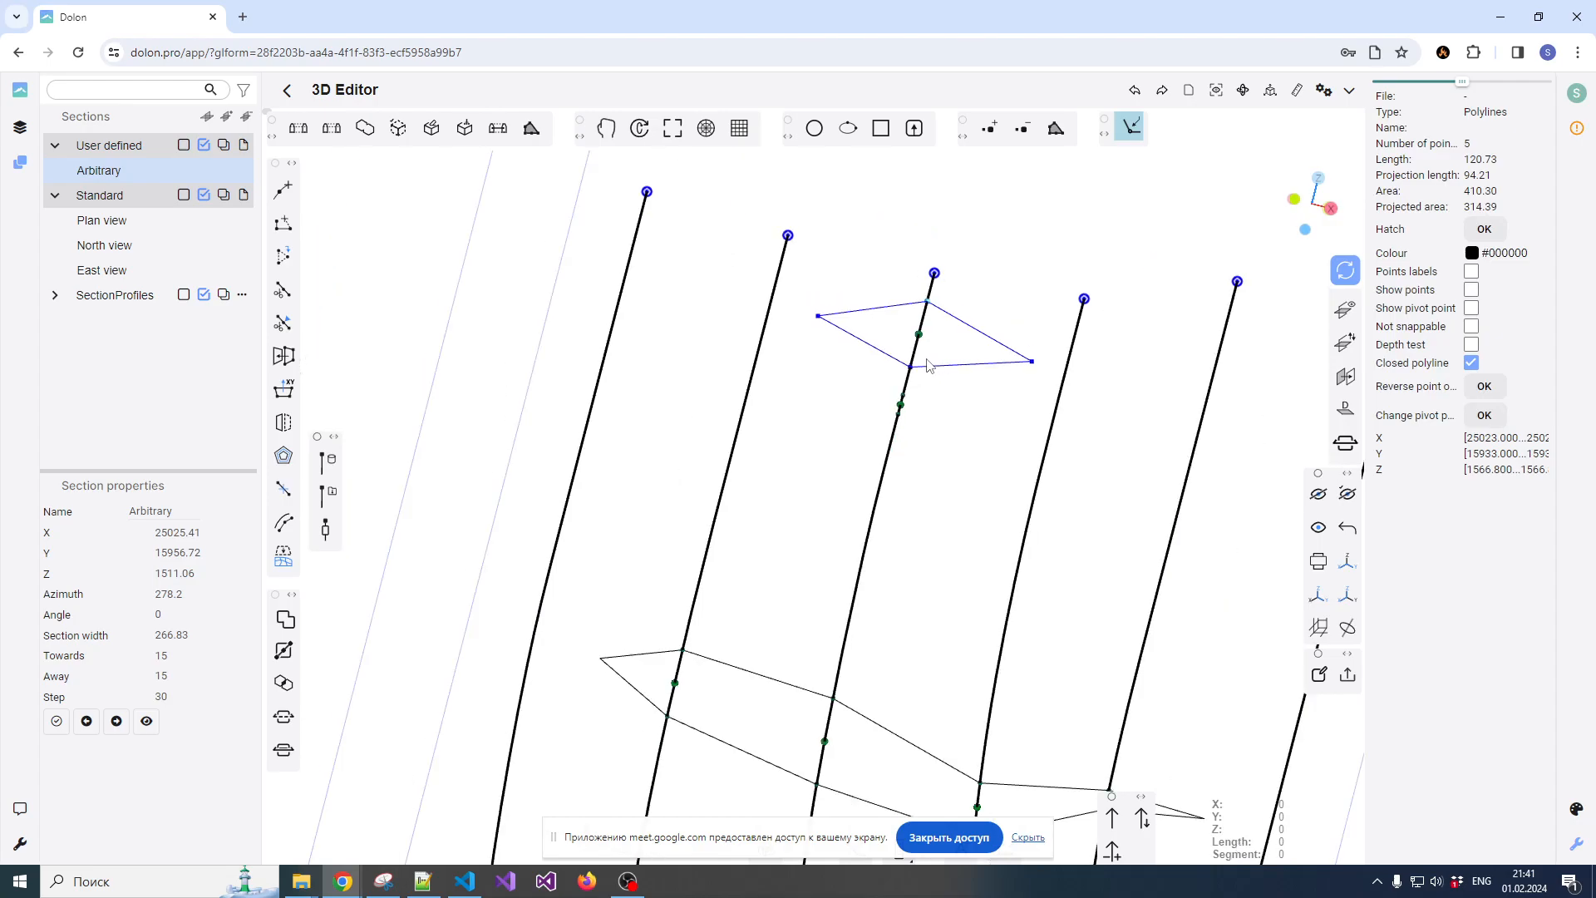
pyautogui.scroll(1, 963, 363)
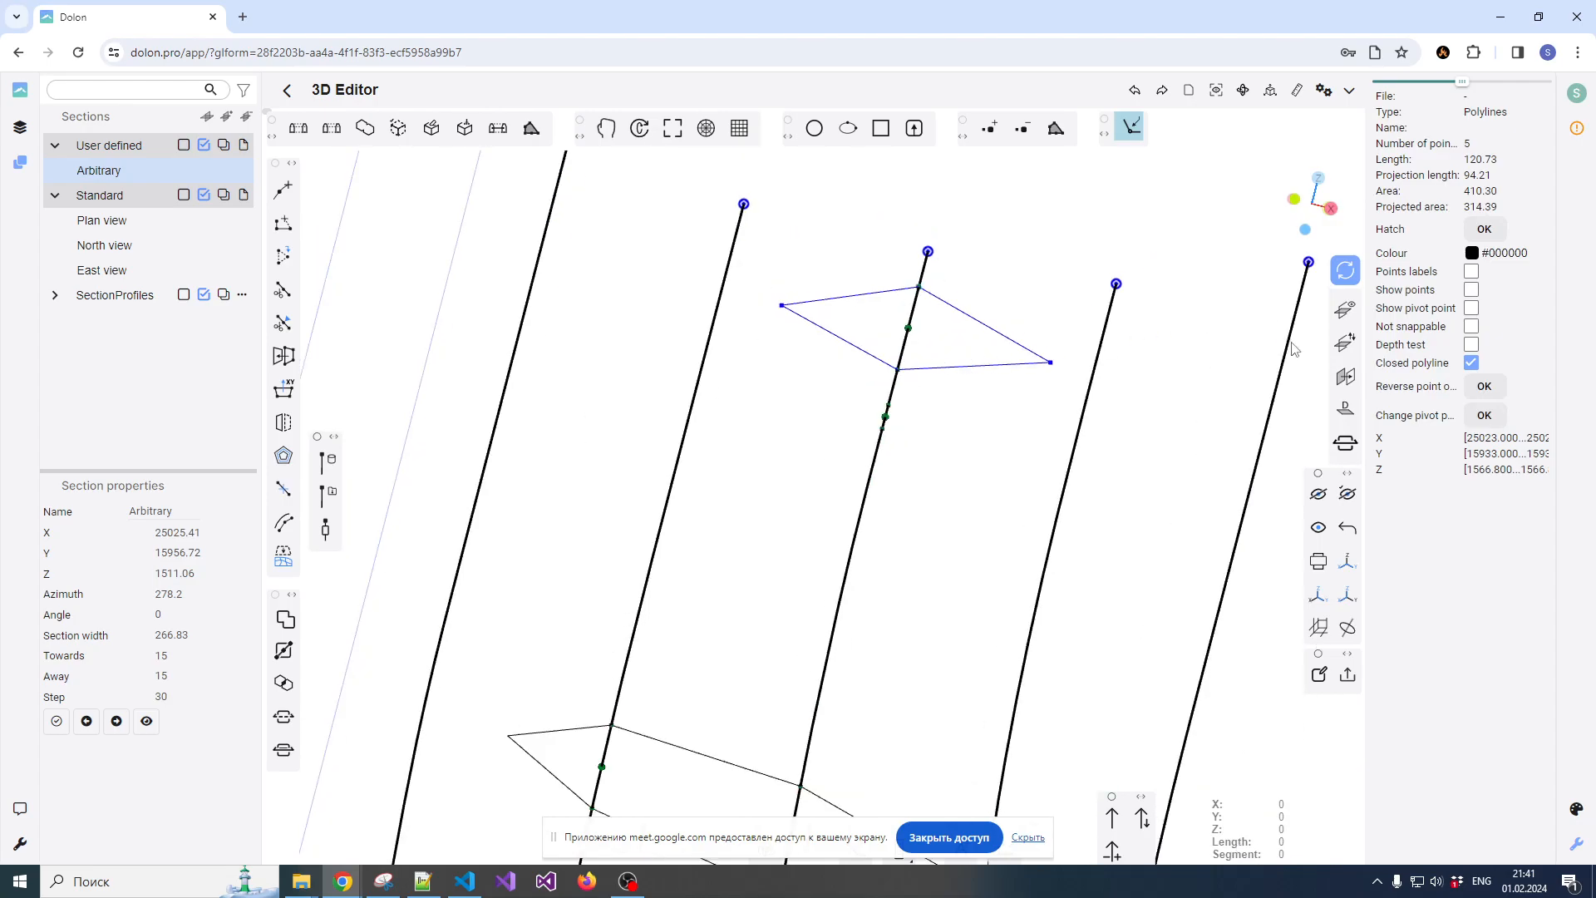
# Turn on the reference plane and deselect the diamond-shaped polyline
pyautogui.click(1344, 379)
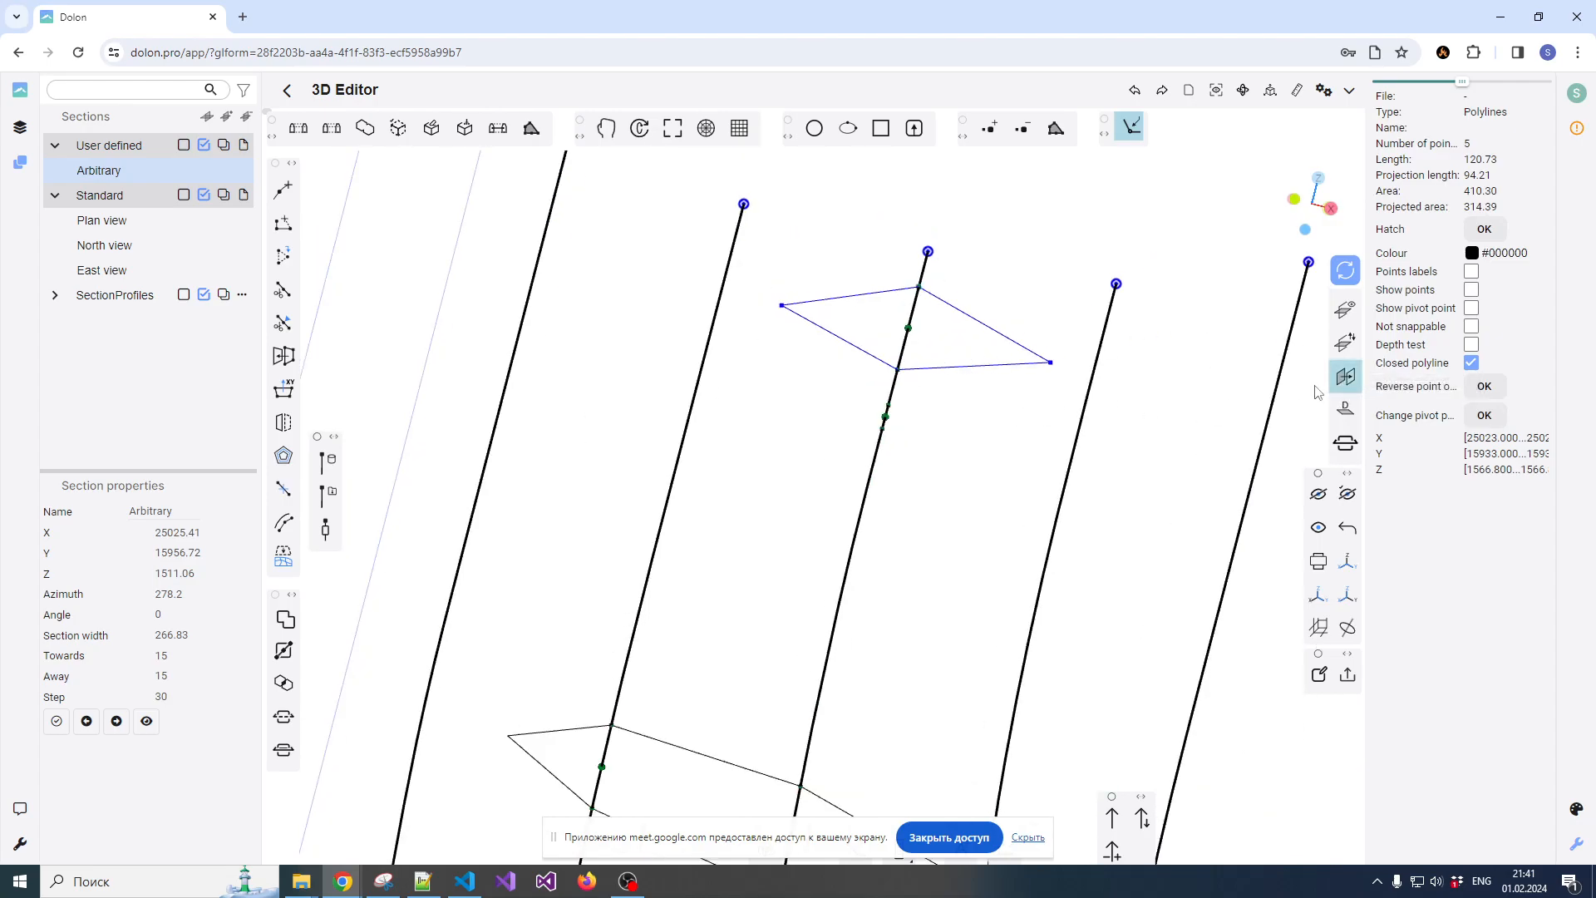
pyautogui.click(995, 428)
pyautogui.moveTo(943, 424); pyautogui.dragTo(797, 384)
# Draw a closed diamond-shaped polyline about 96 long around the third drillhole's second composite, snapping to the composite's ends and tapering to both sides
pyautogui.click(283, 190)
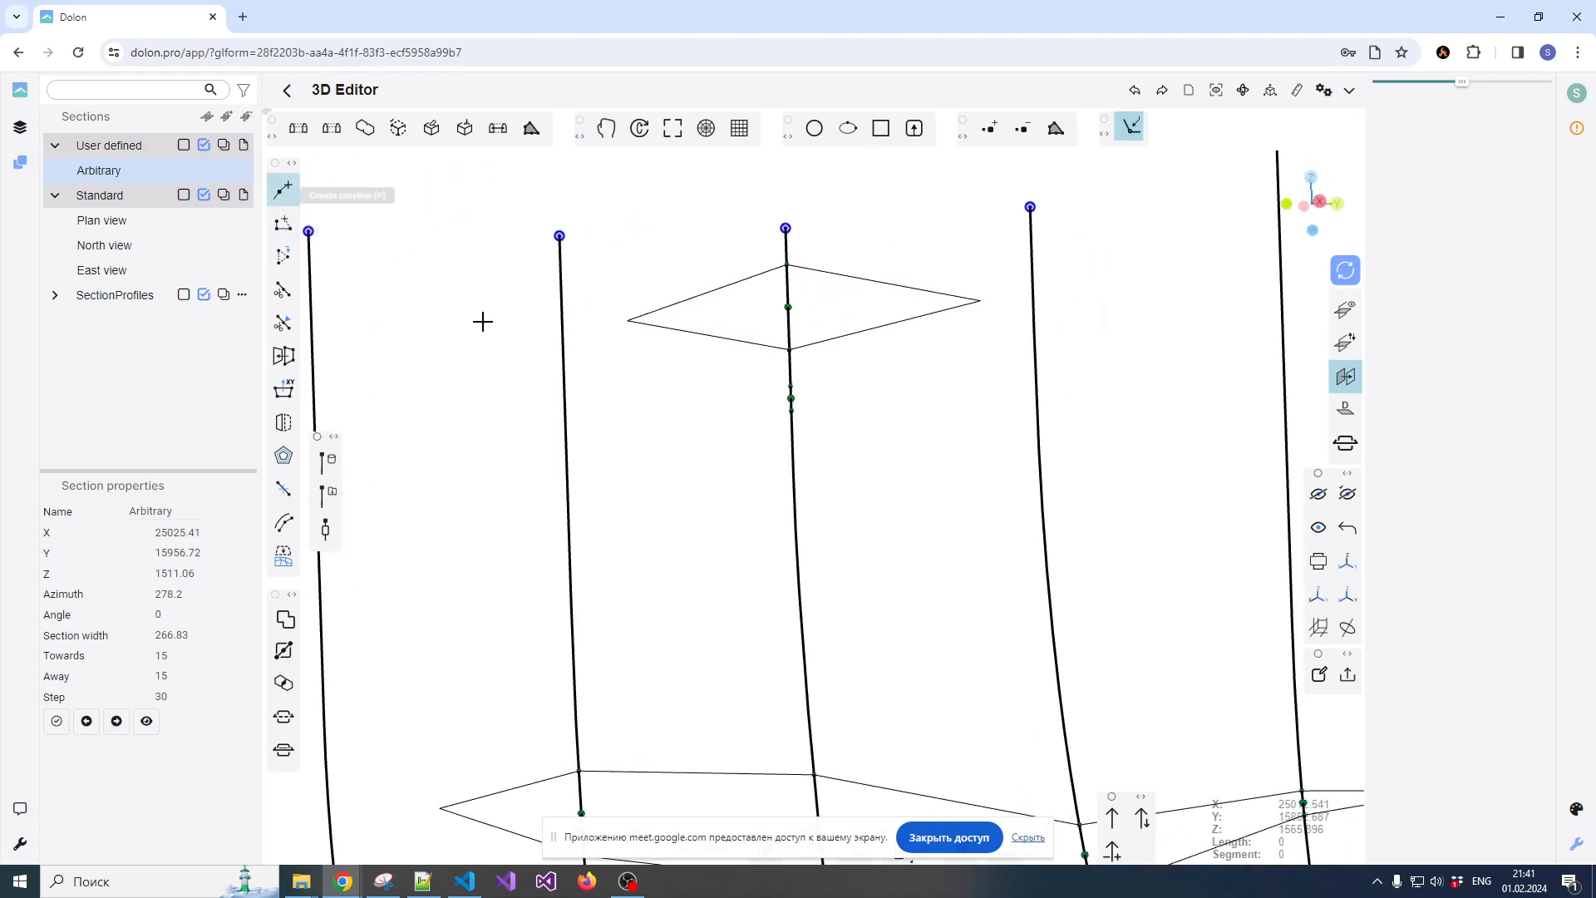
pyautogui.scroll(3, 789, 386)
pyautogui.click(795, 387)
pyautogui.click(1176, 408)
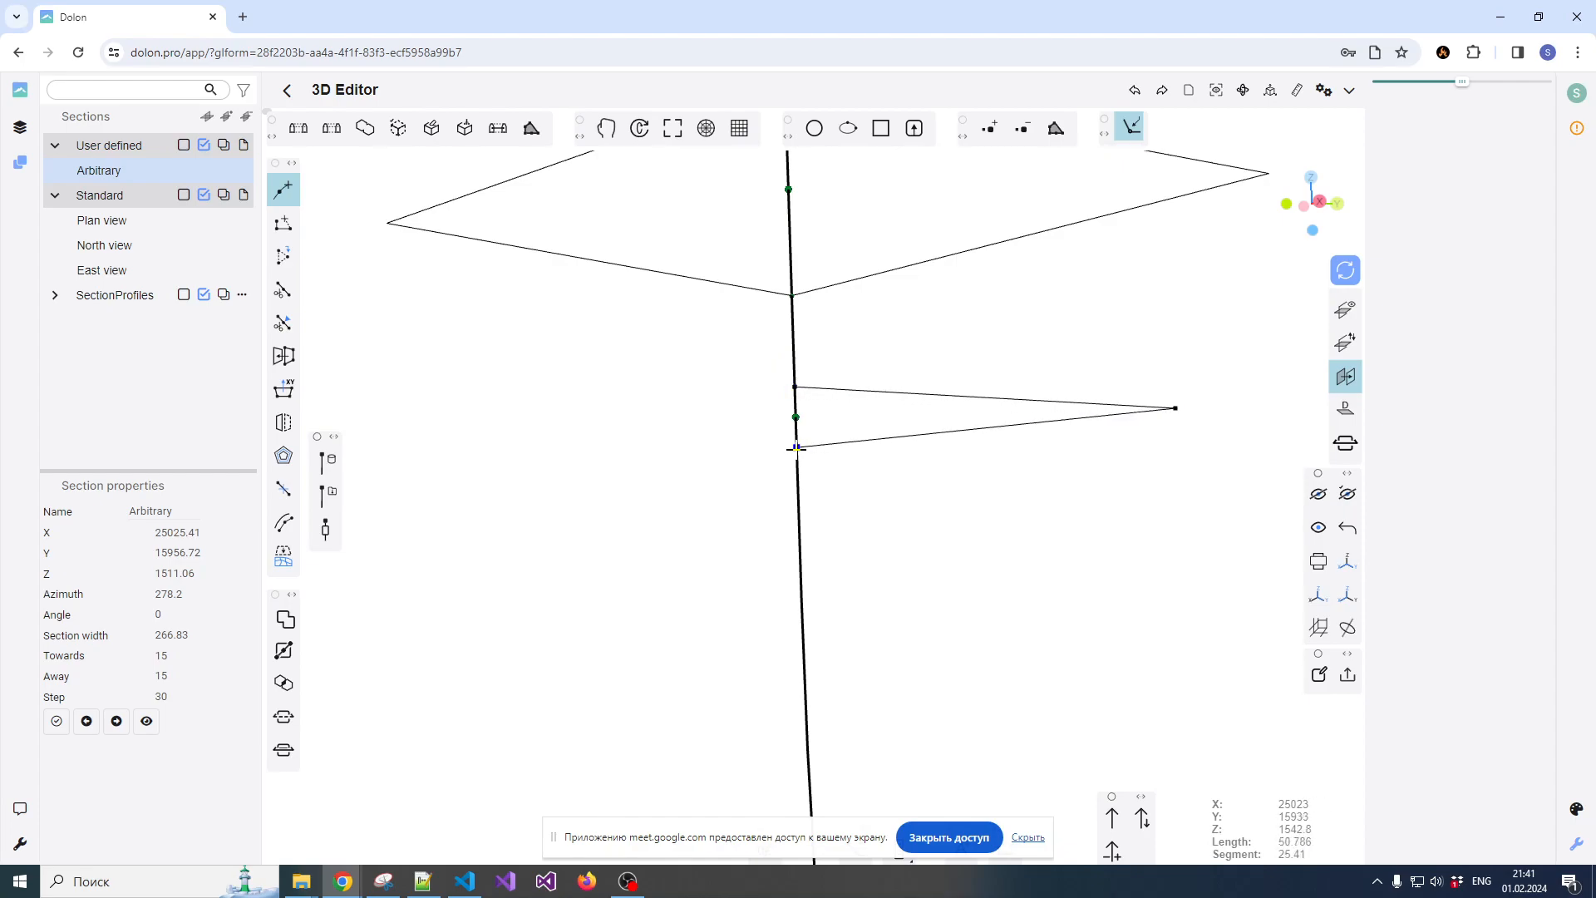
pyautogui.click(454, 432)
pyautogui.click(796, 386)
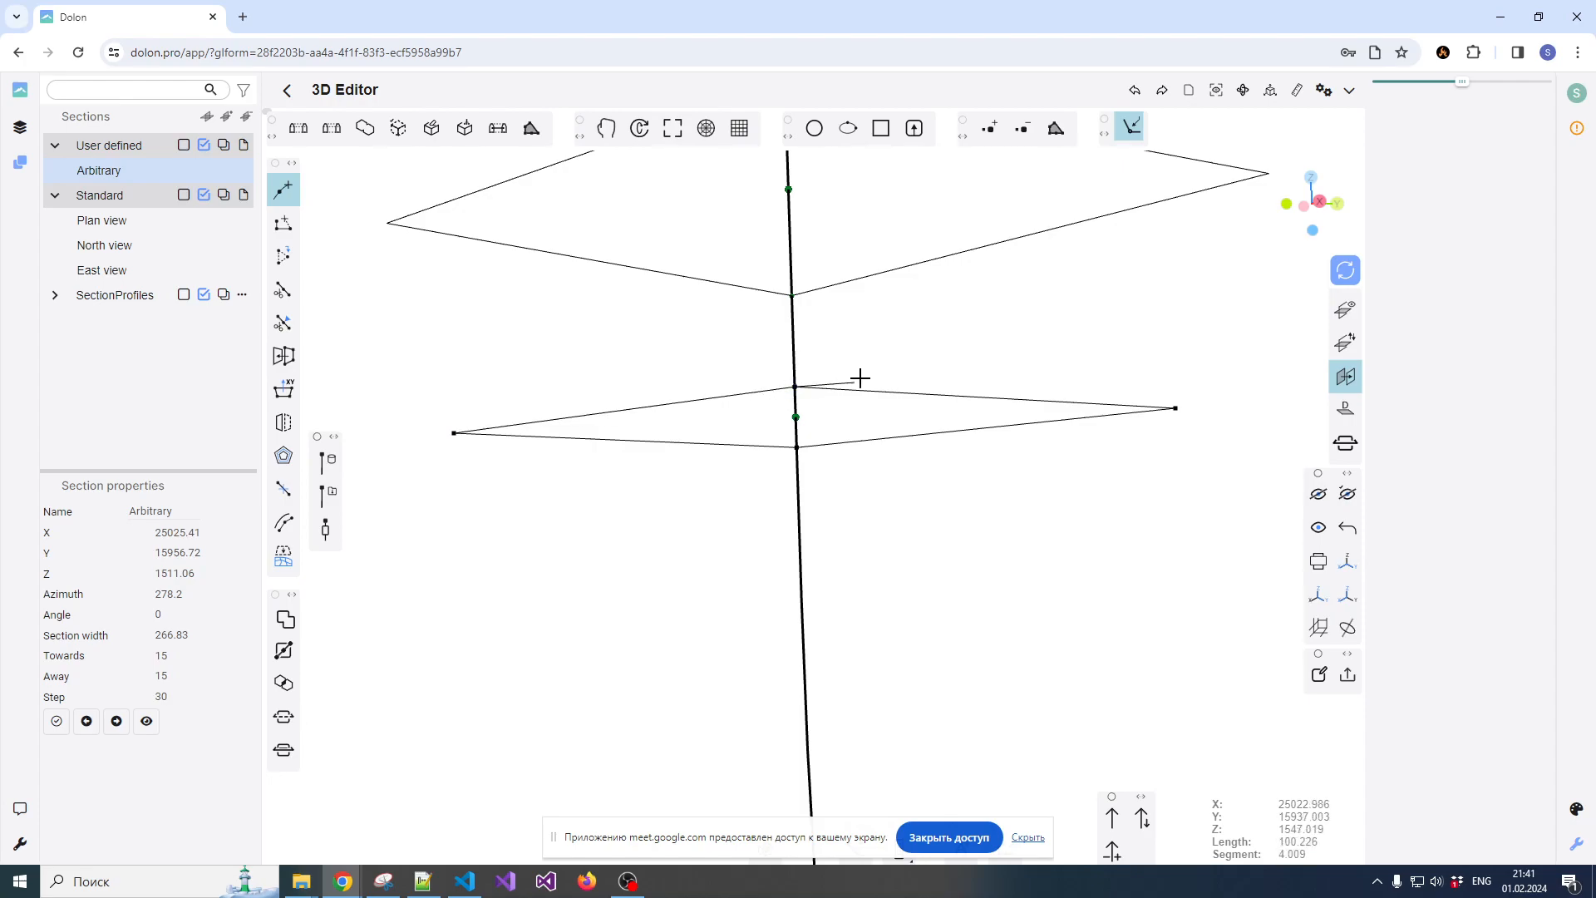
pyautogui.scroll(-2, 869, 374)
pyautogui.press('Escape')
pyautogui.scroll(-5, 872, 415)
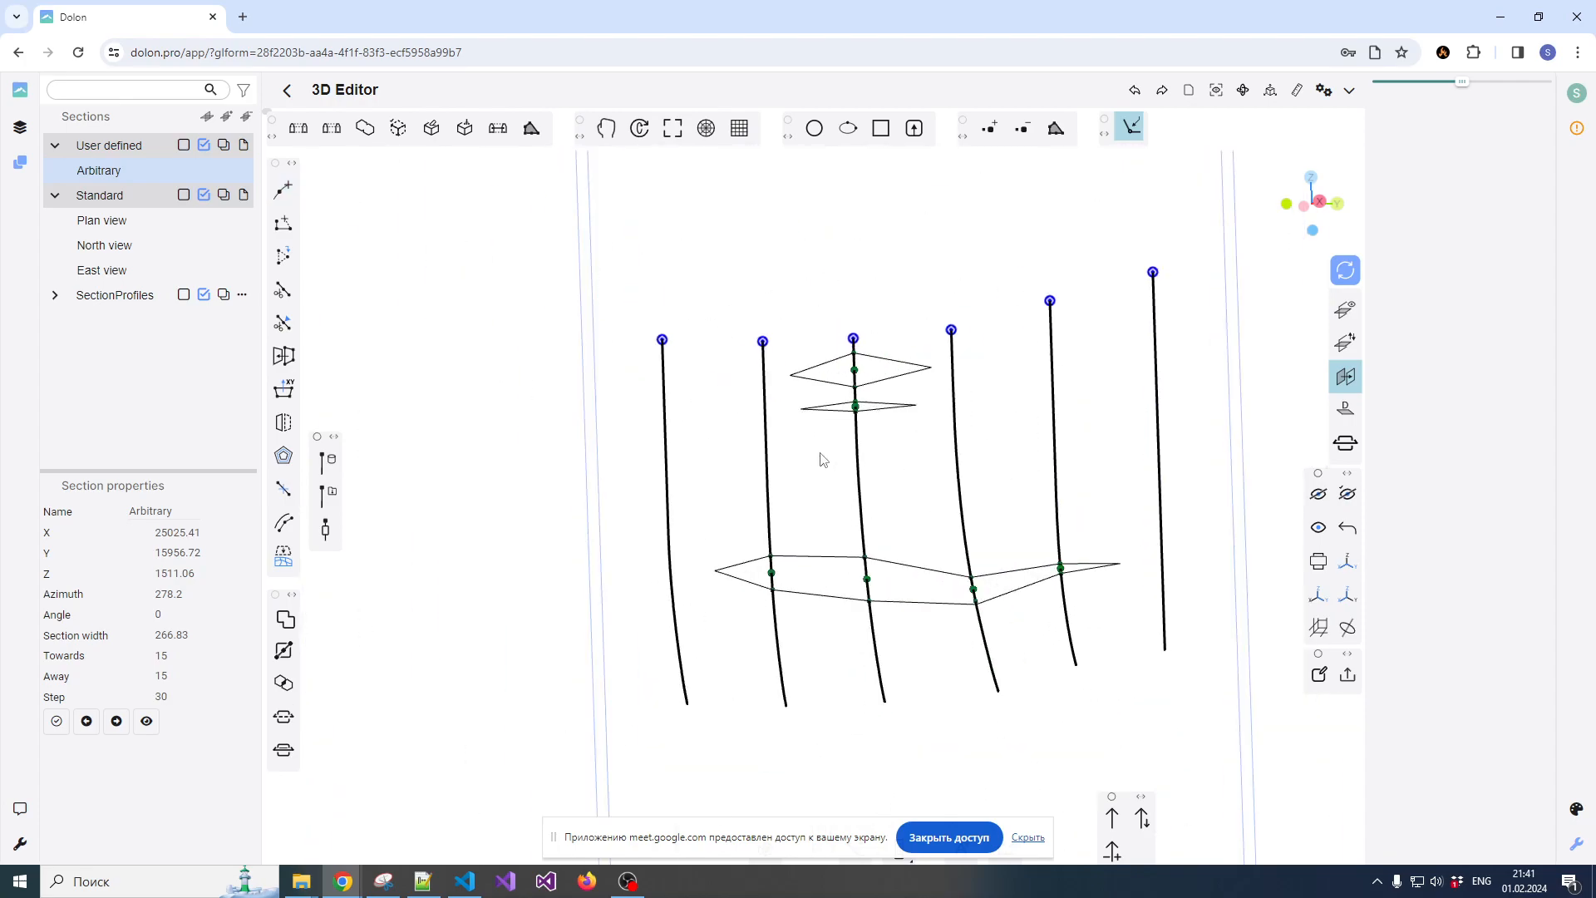
# Turn off the reference plane and view the whole section with its outlines
pyautogui.moveTo(872, 461); pyautogui.dragTo(878, 504)
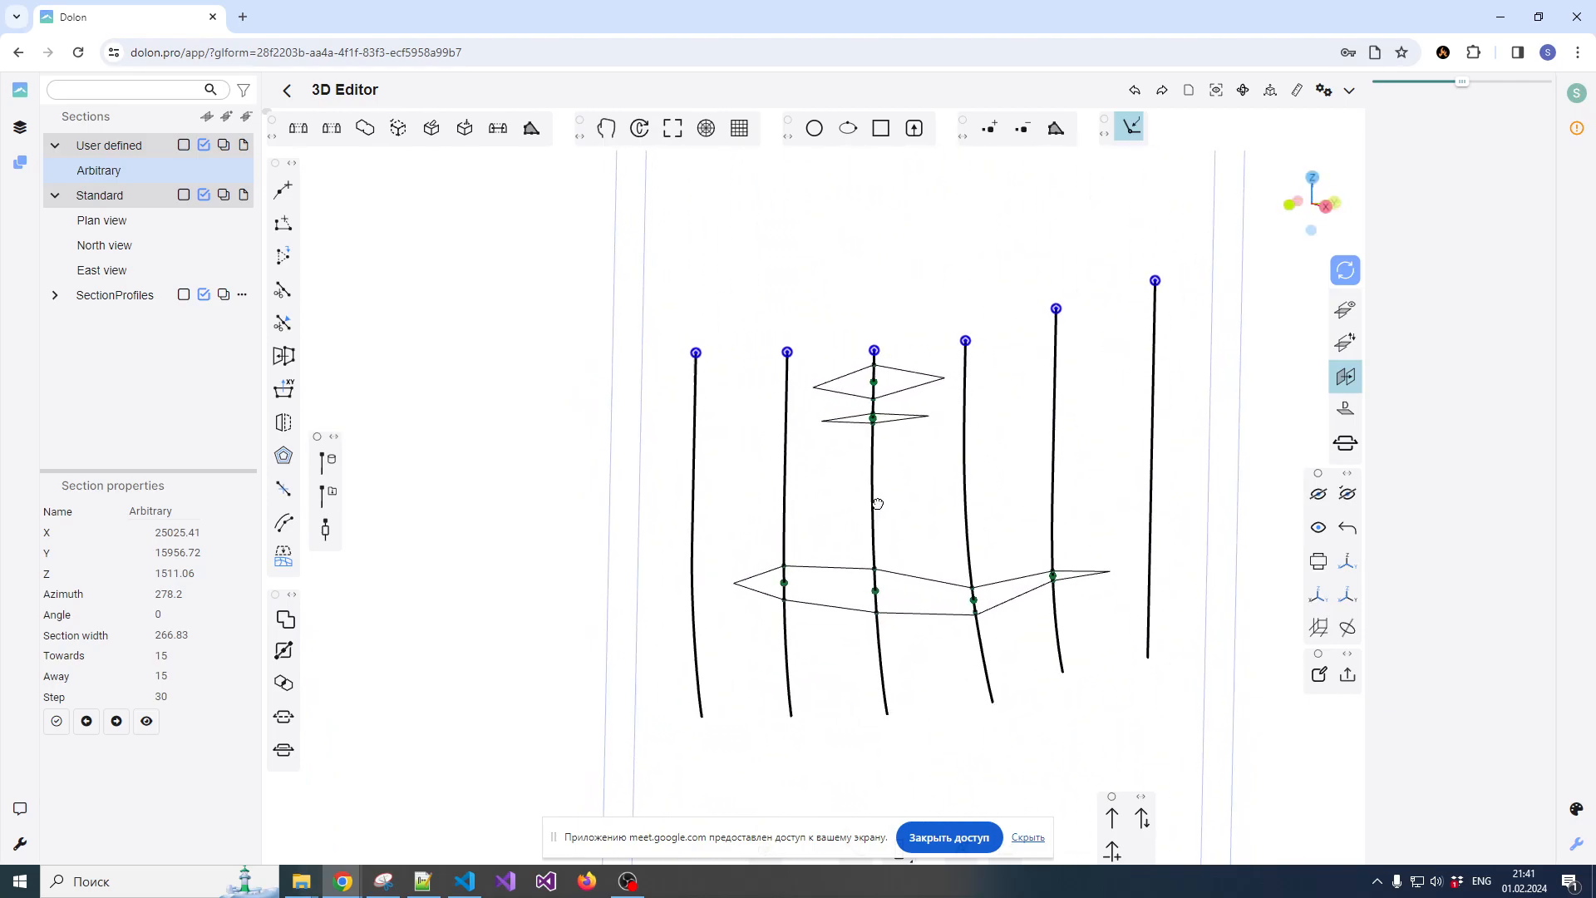
pyautogui.click(1343, 415)
pyautogui.scroll(-3, 810, 425)
pyautogui.scroll(4, 842, 428)
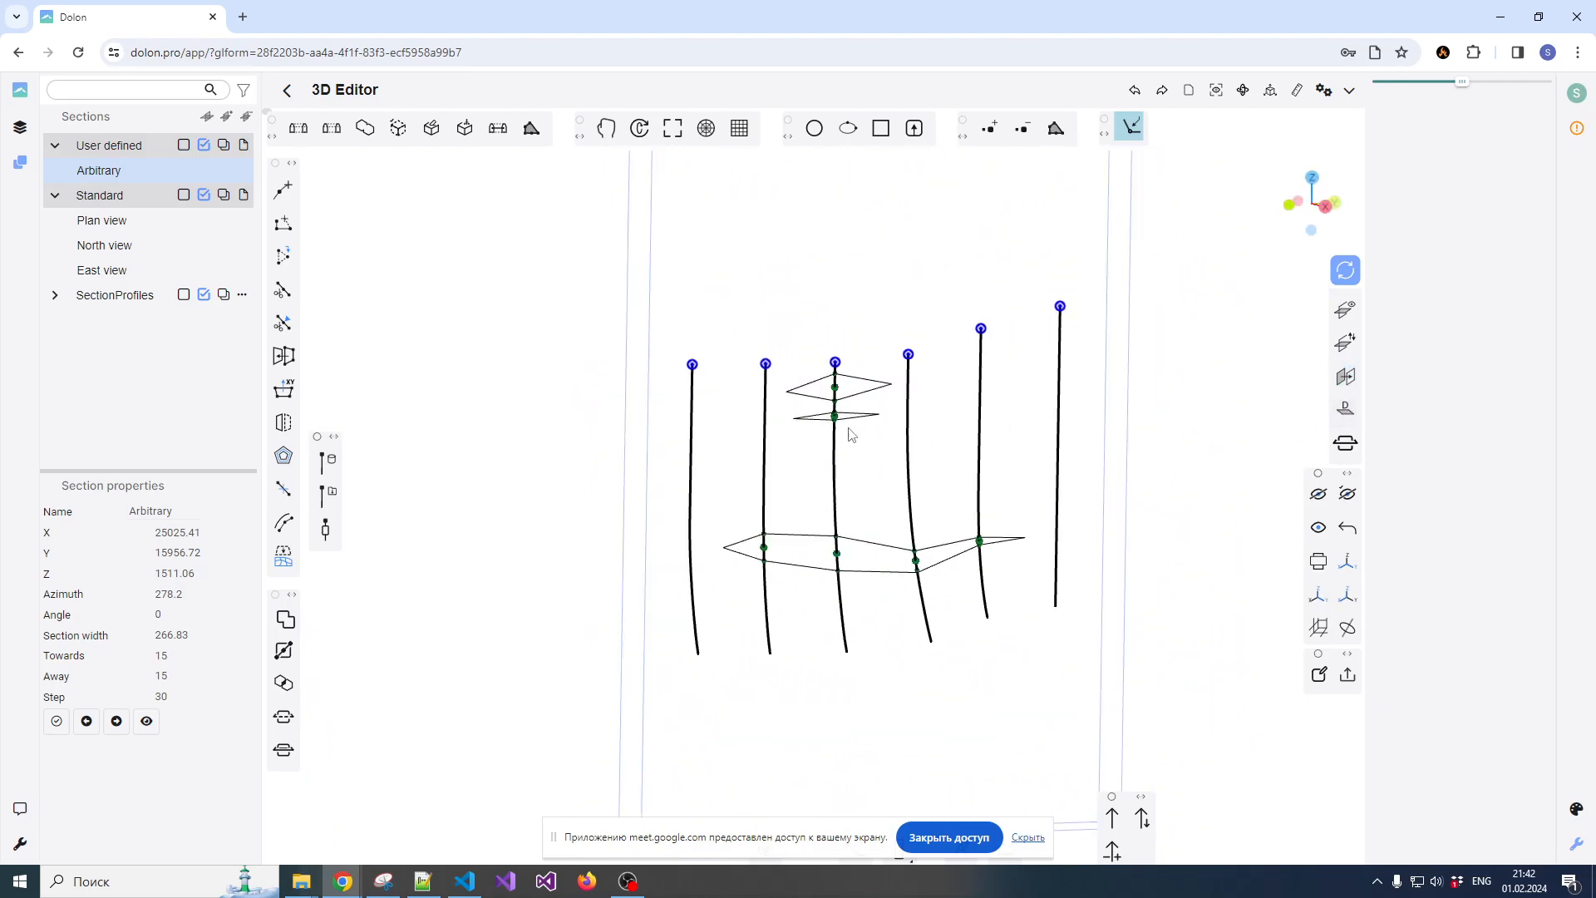
pyautogui.scroll(-3, 713, 429)
pyautogui.scroll(4, 684, 430)
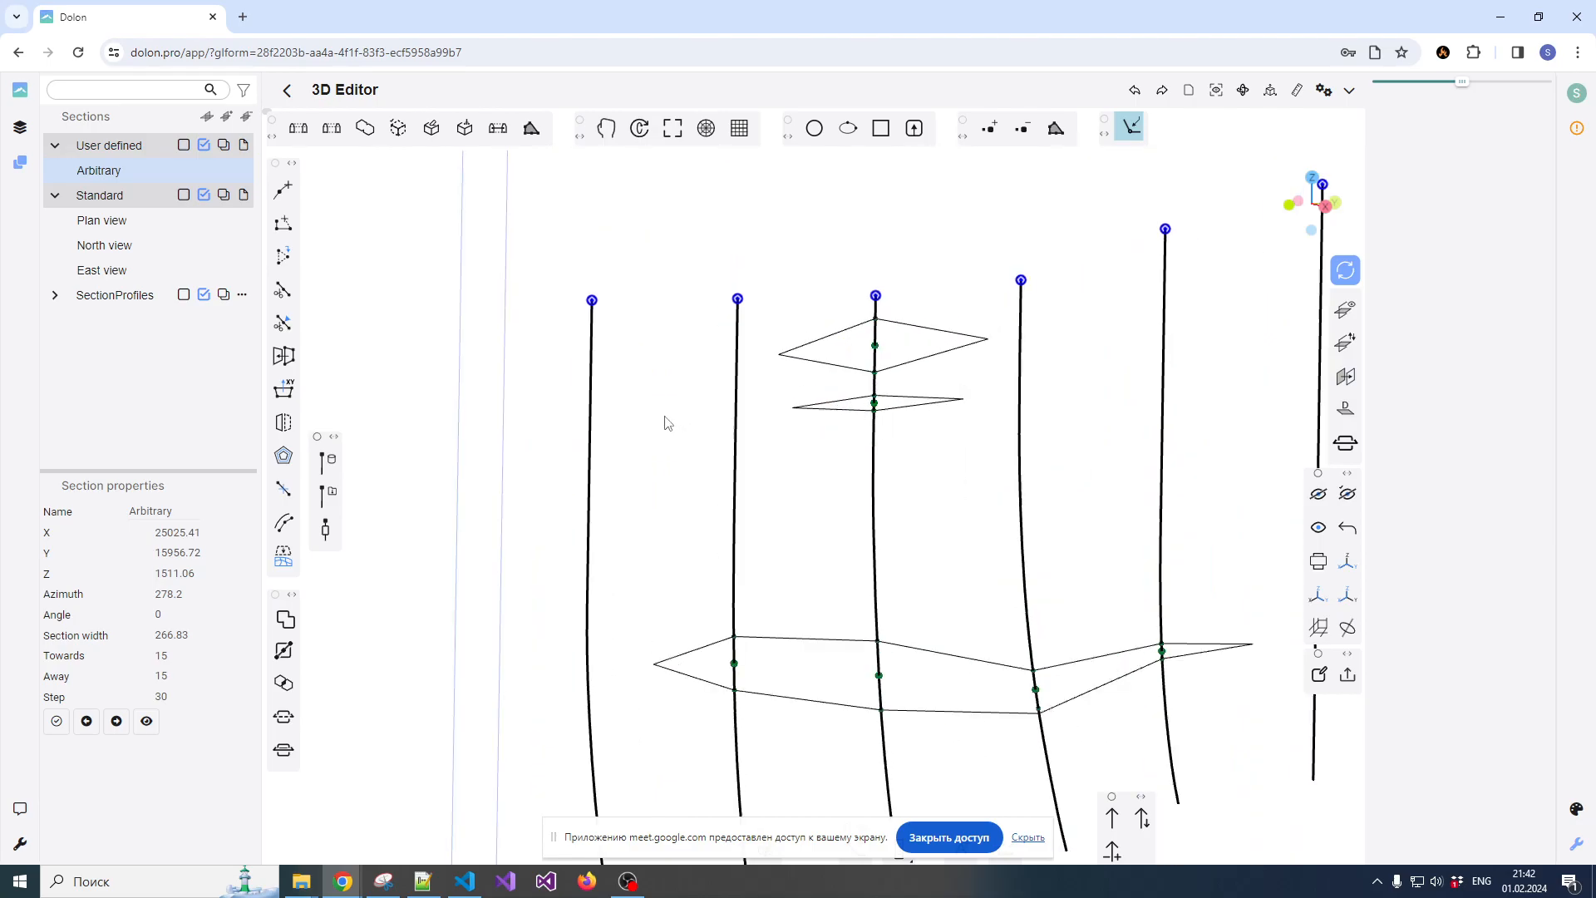
pyautogui.scroll(-6, 657, 416)
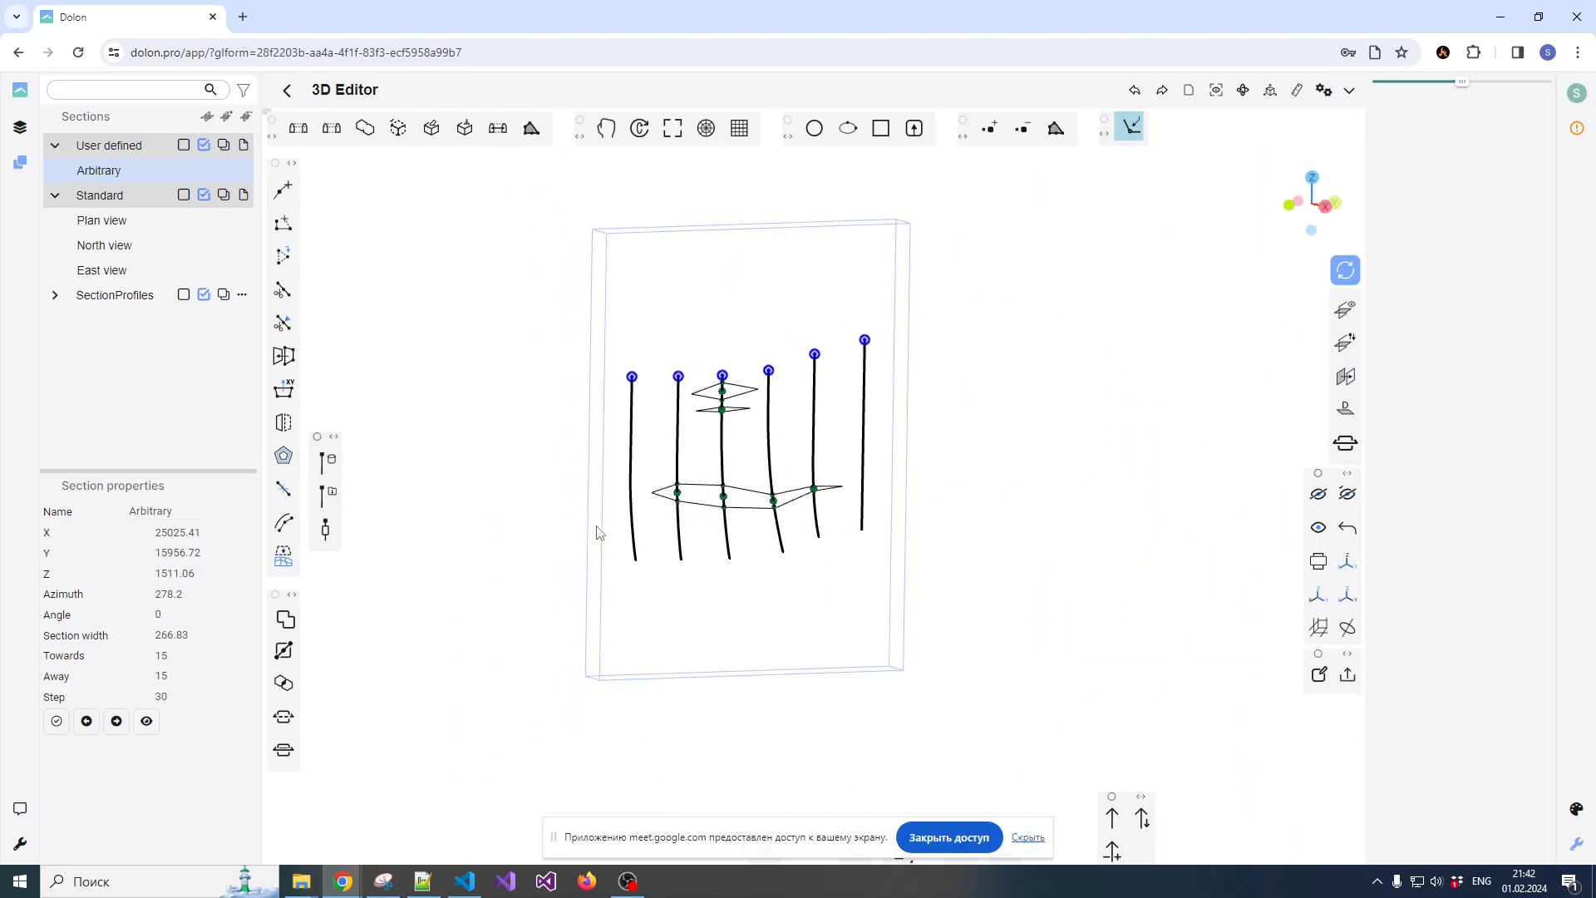
# Step the Arbitrary section to the next one, examine its composites from an angle, and return to the face-on view
pyautogui.click(116, 723)
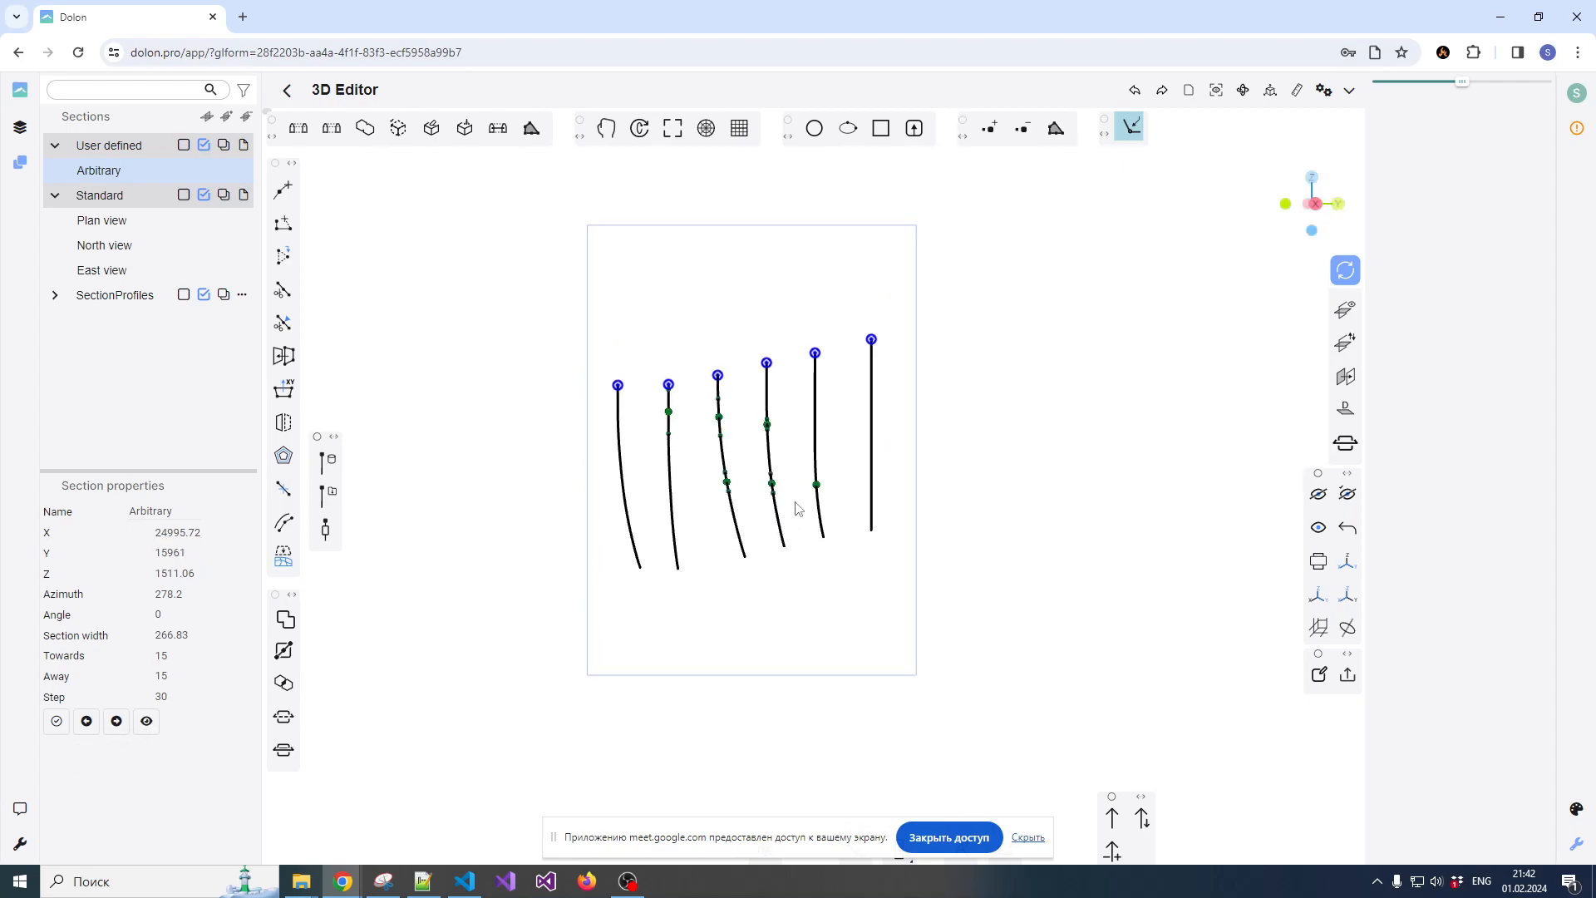
pyautogui.scroll(4, 753, 493)
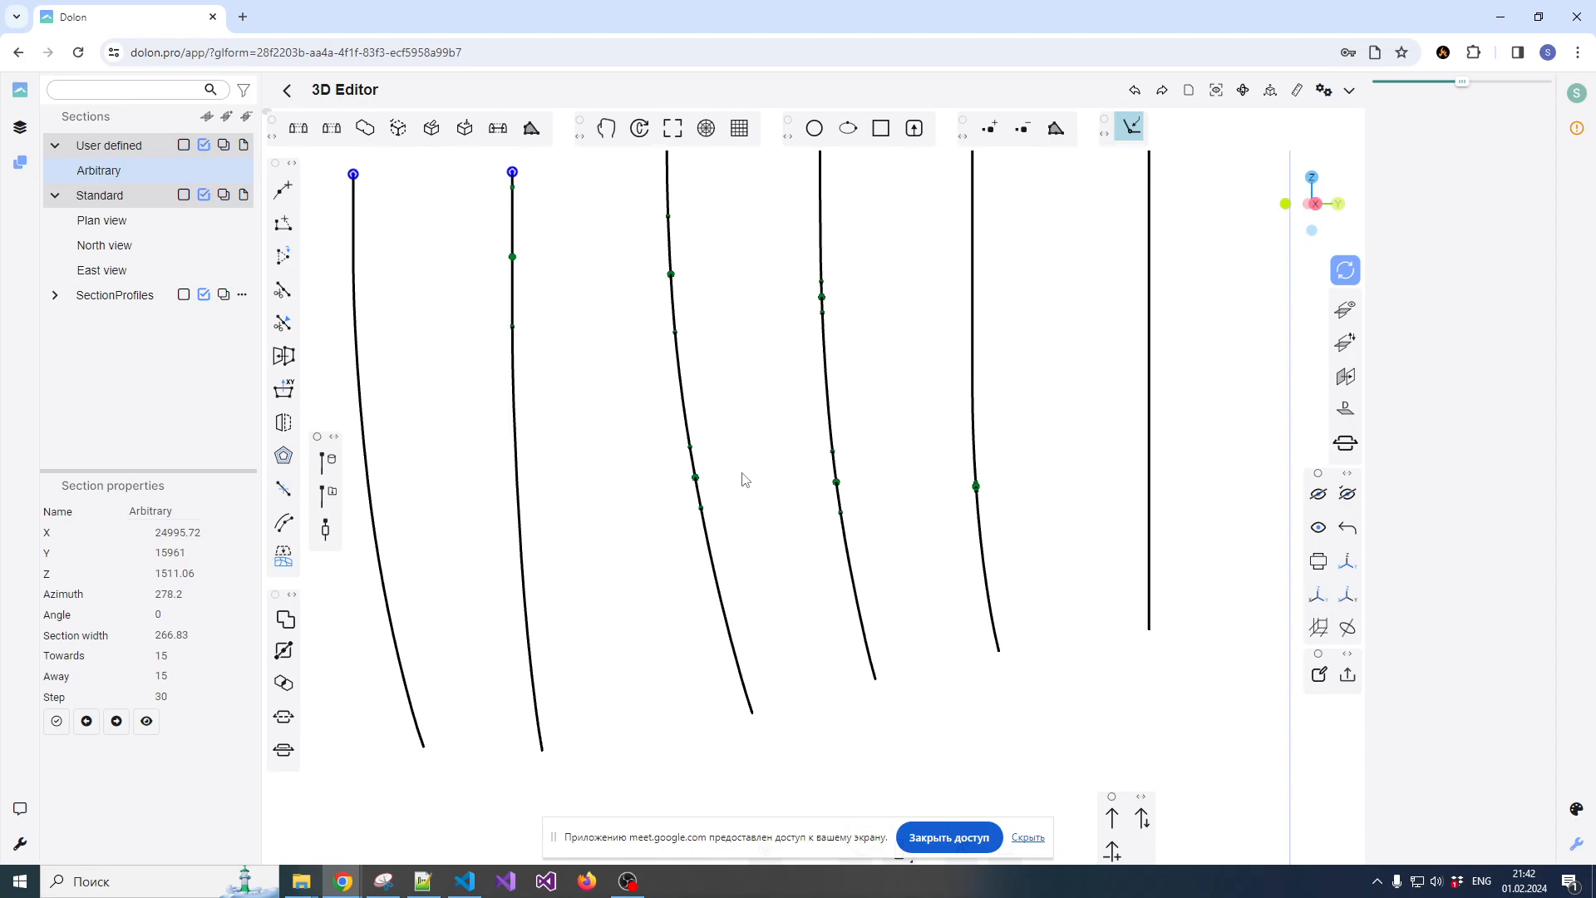
pyautogui.scroll(-4, 744, 451)
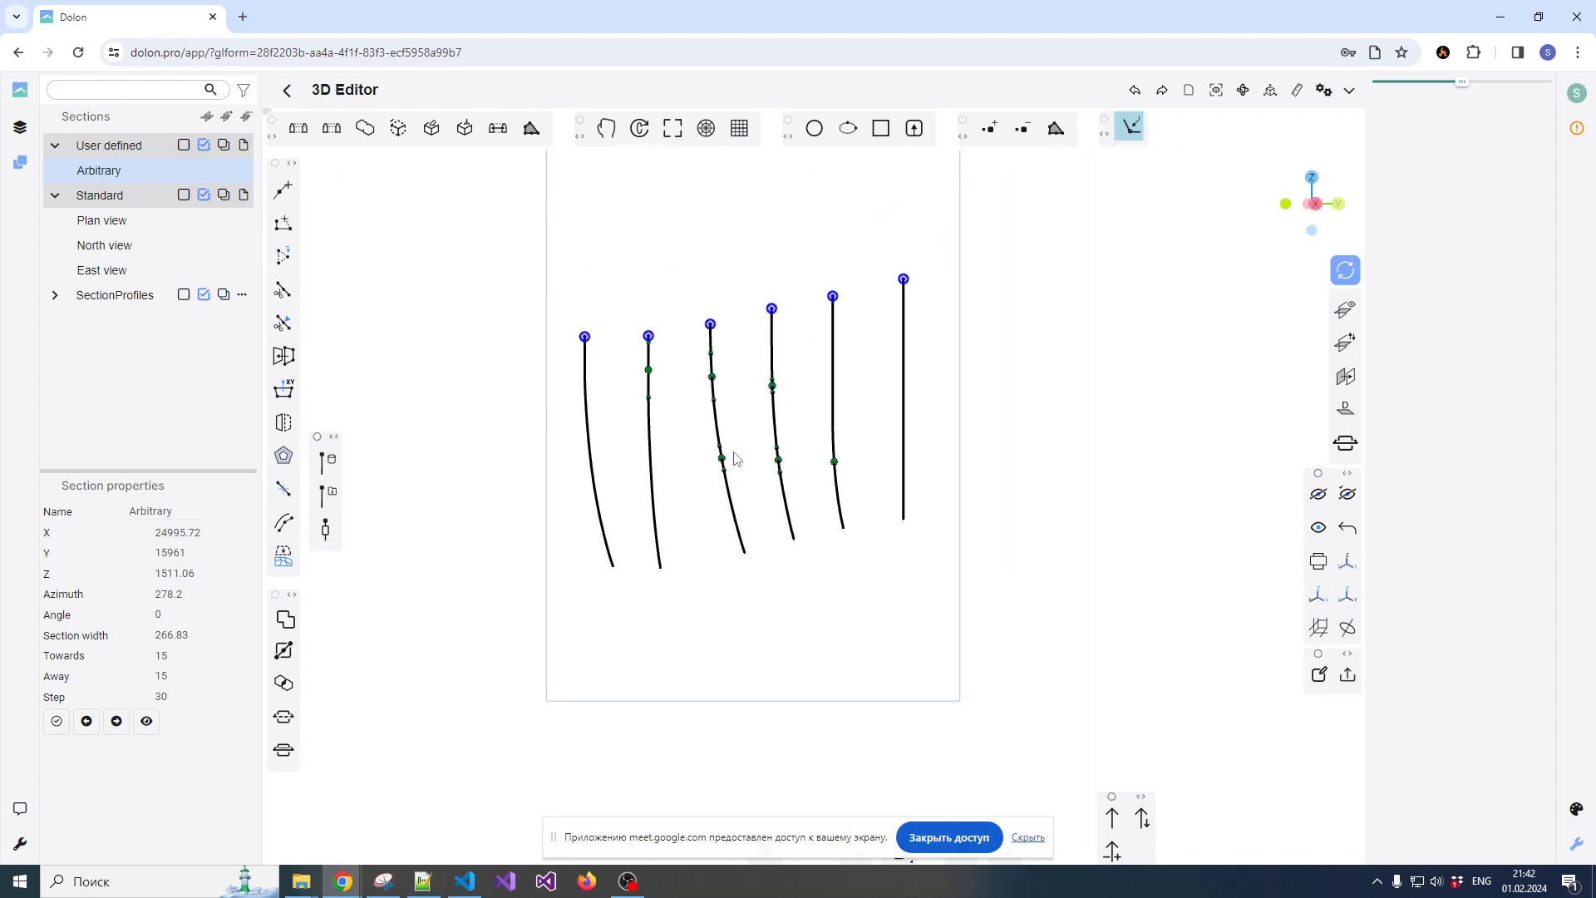
pyautogui.moveTo(611, 466); pyautogui.dragTo(748, 463)
pyautogui.scroll(3, 766, 488)
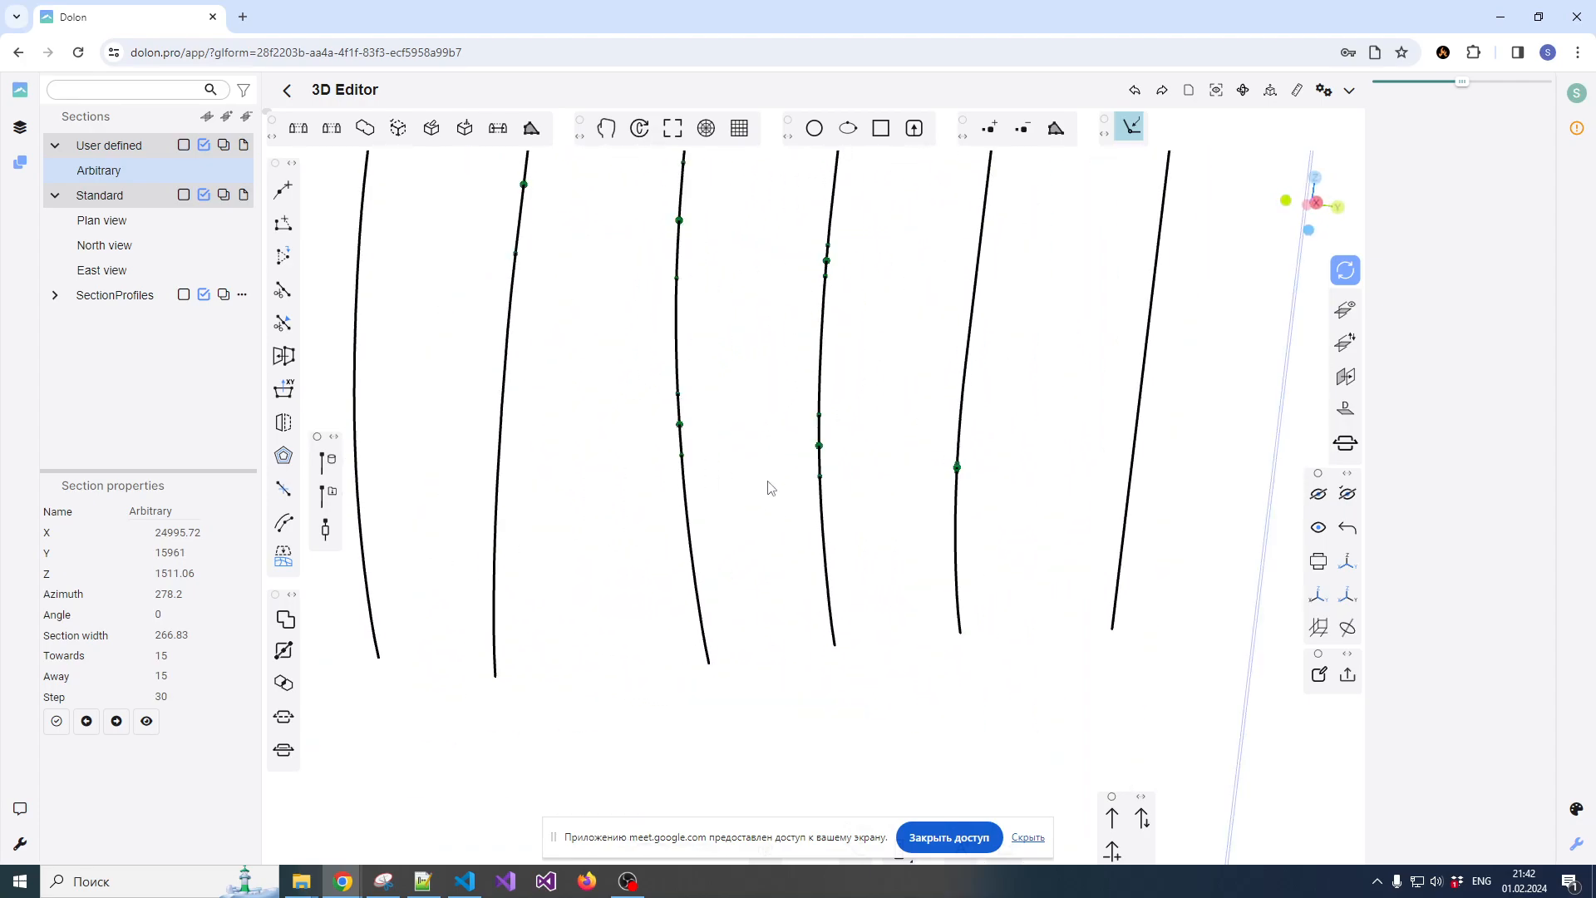
pyautogui.scroll(-1, 767, 473)
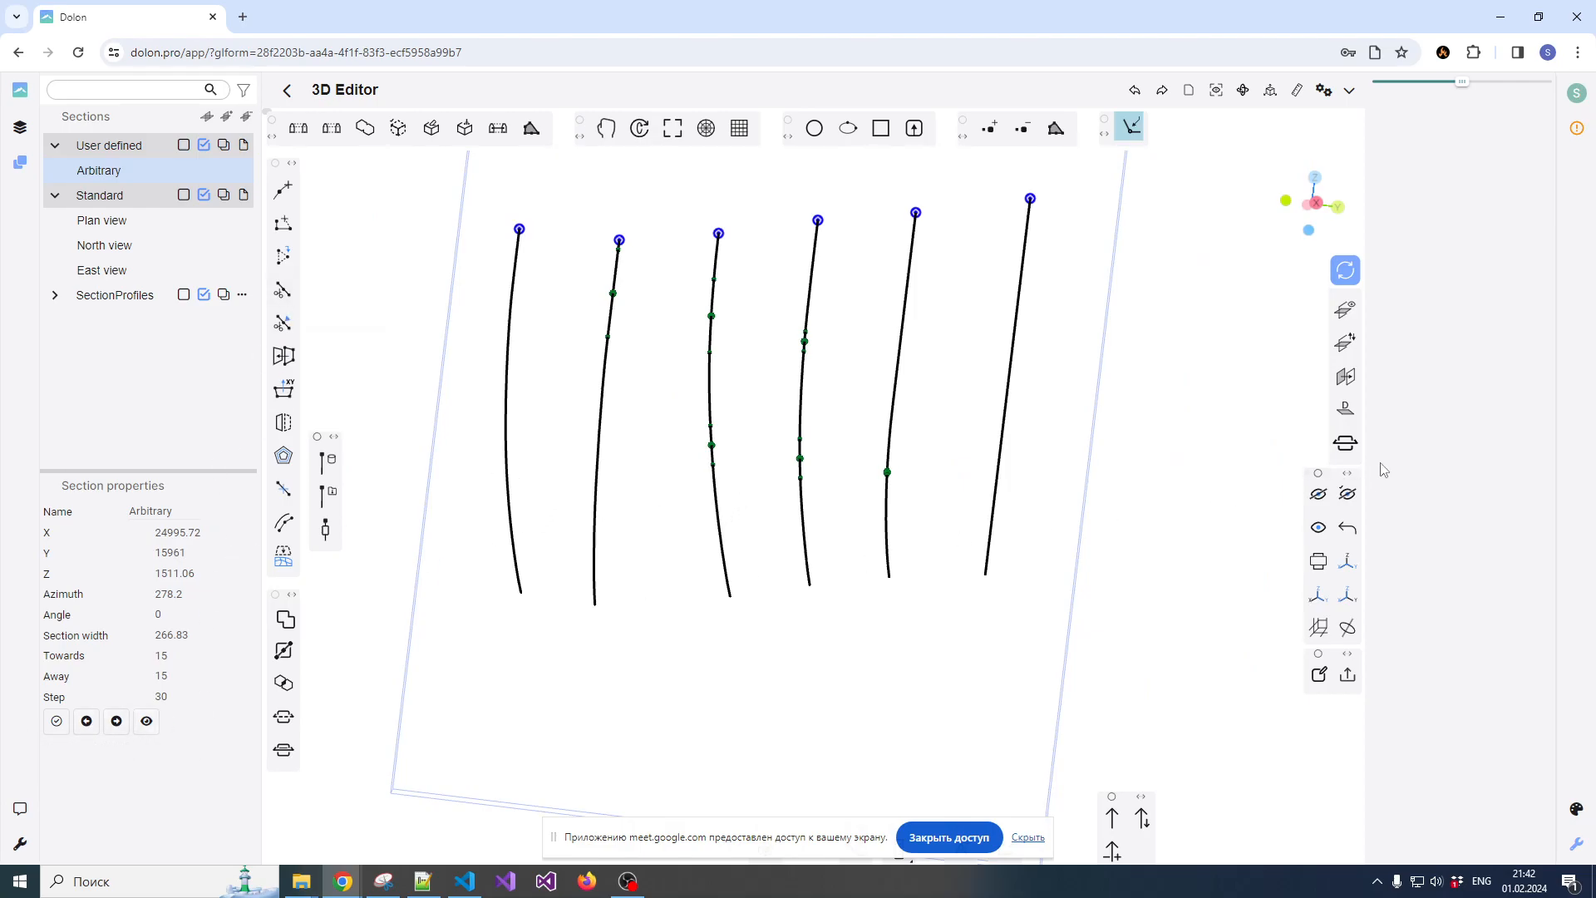
pyautogui.click(1347, 445)
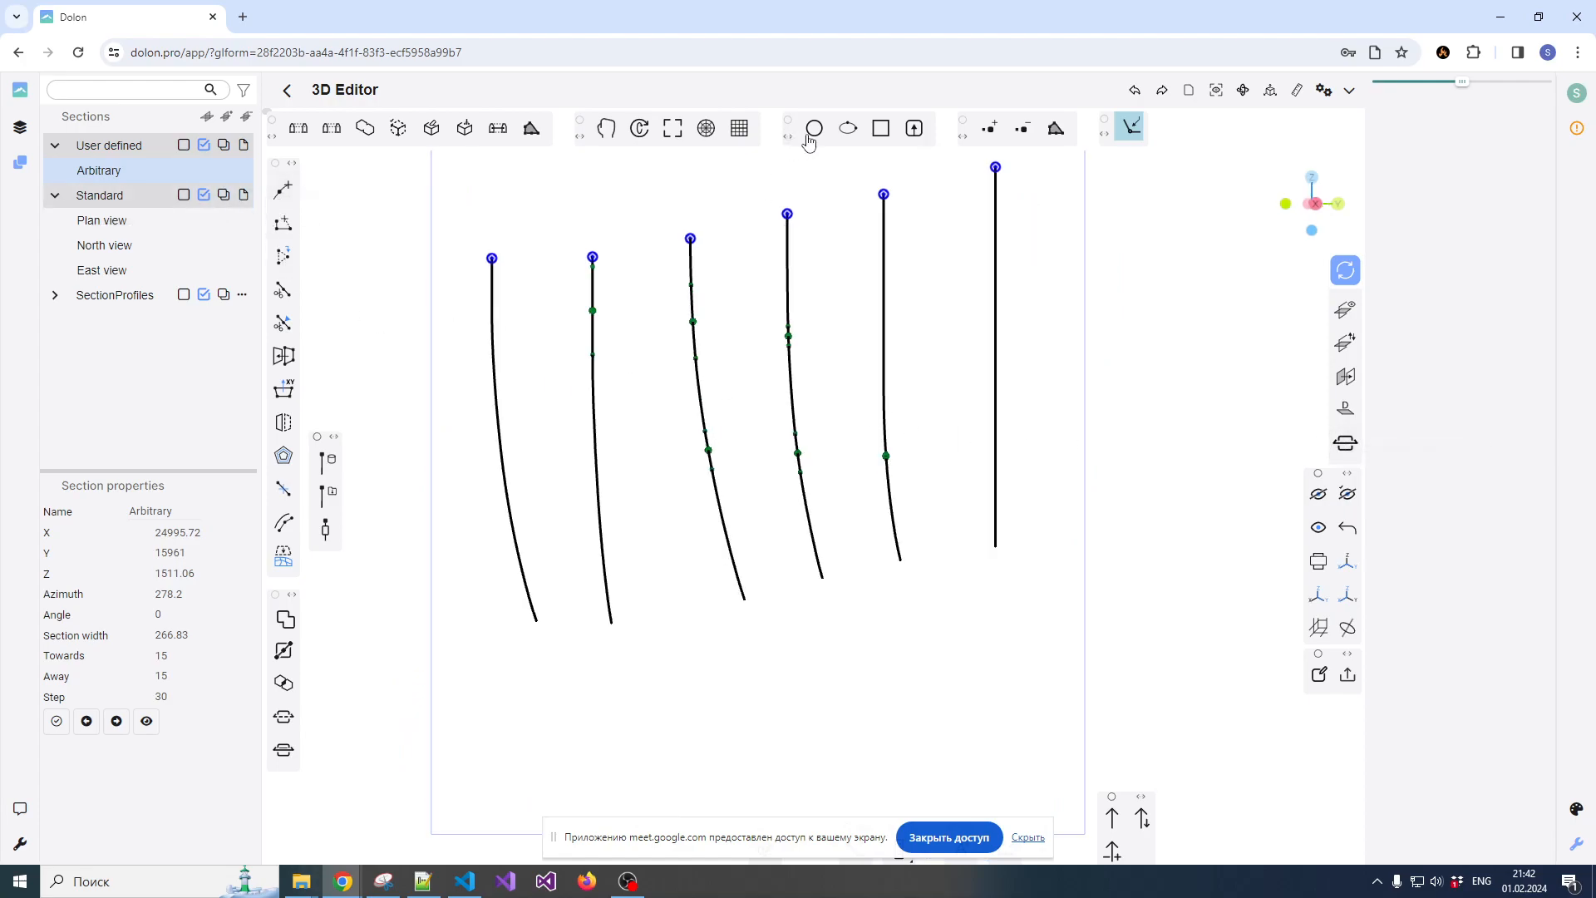
# Start a polyline left of the third drillhole and snap it along the lower composites' tops to the fifth drillhole, tapering beyond it
pyautogui.click(283, 190)
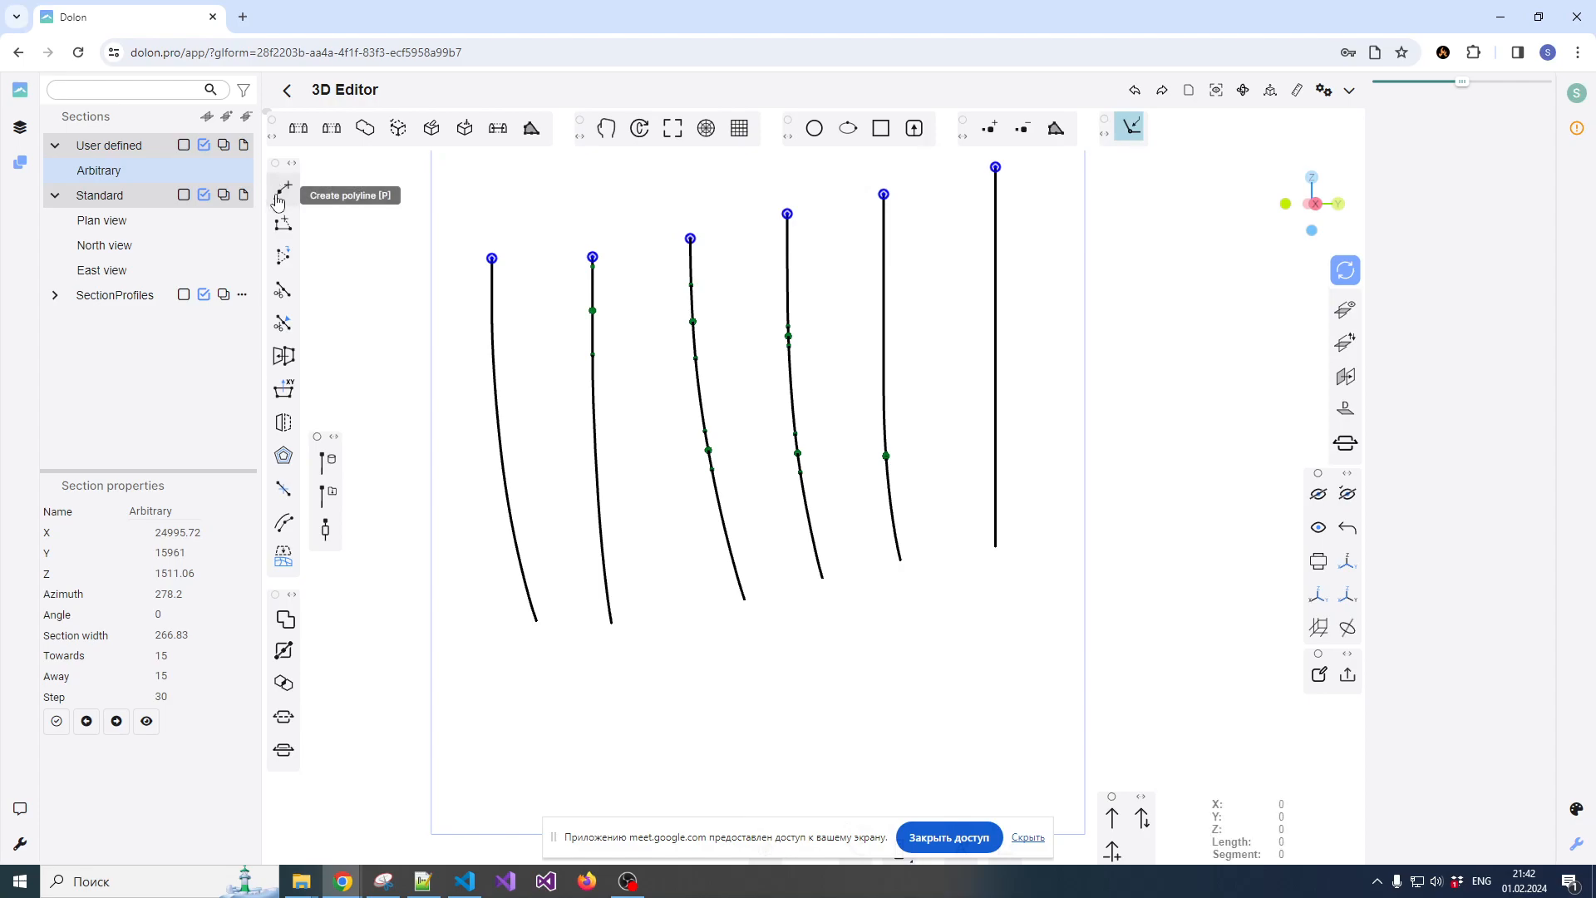
pyautogui.scroll(3, 677, 459)
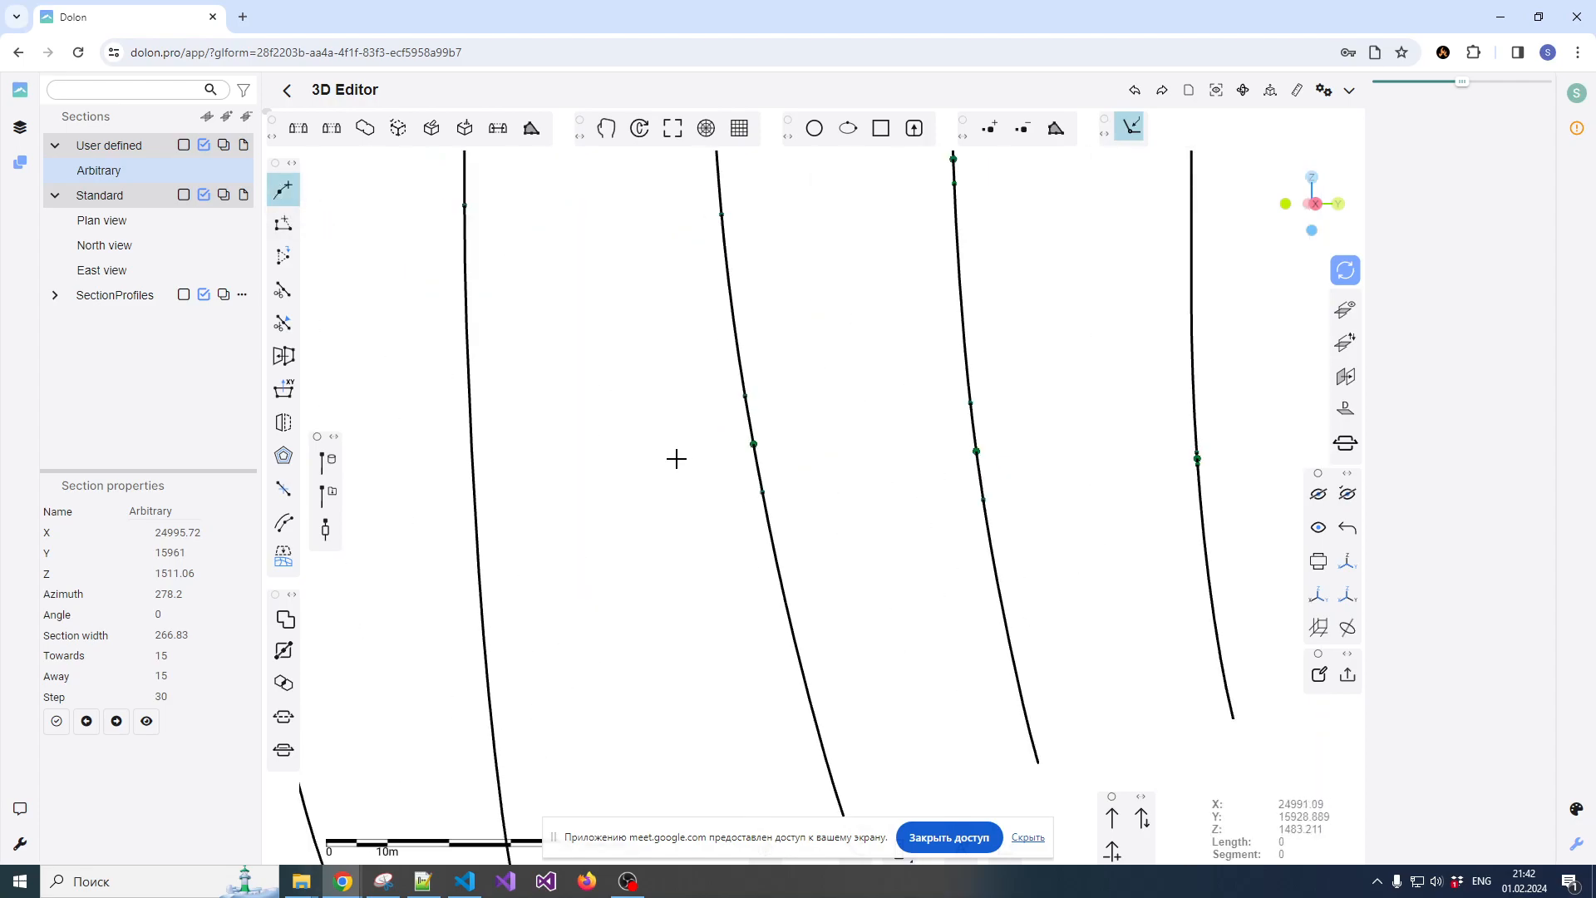
pyautogui.click(617, 464)
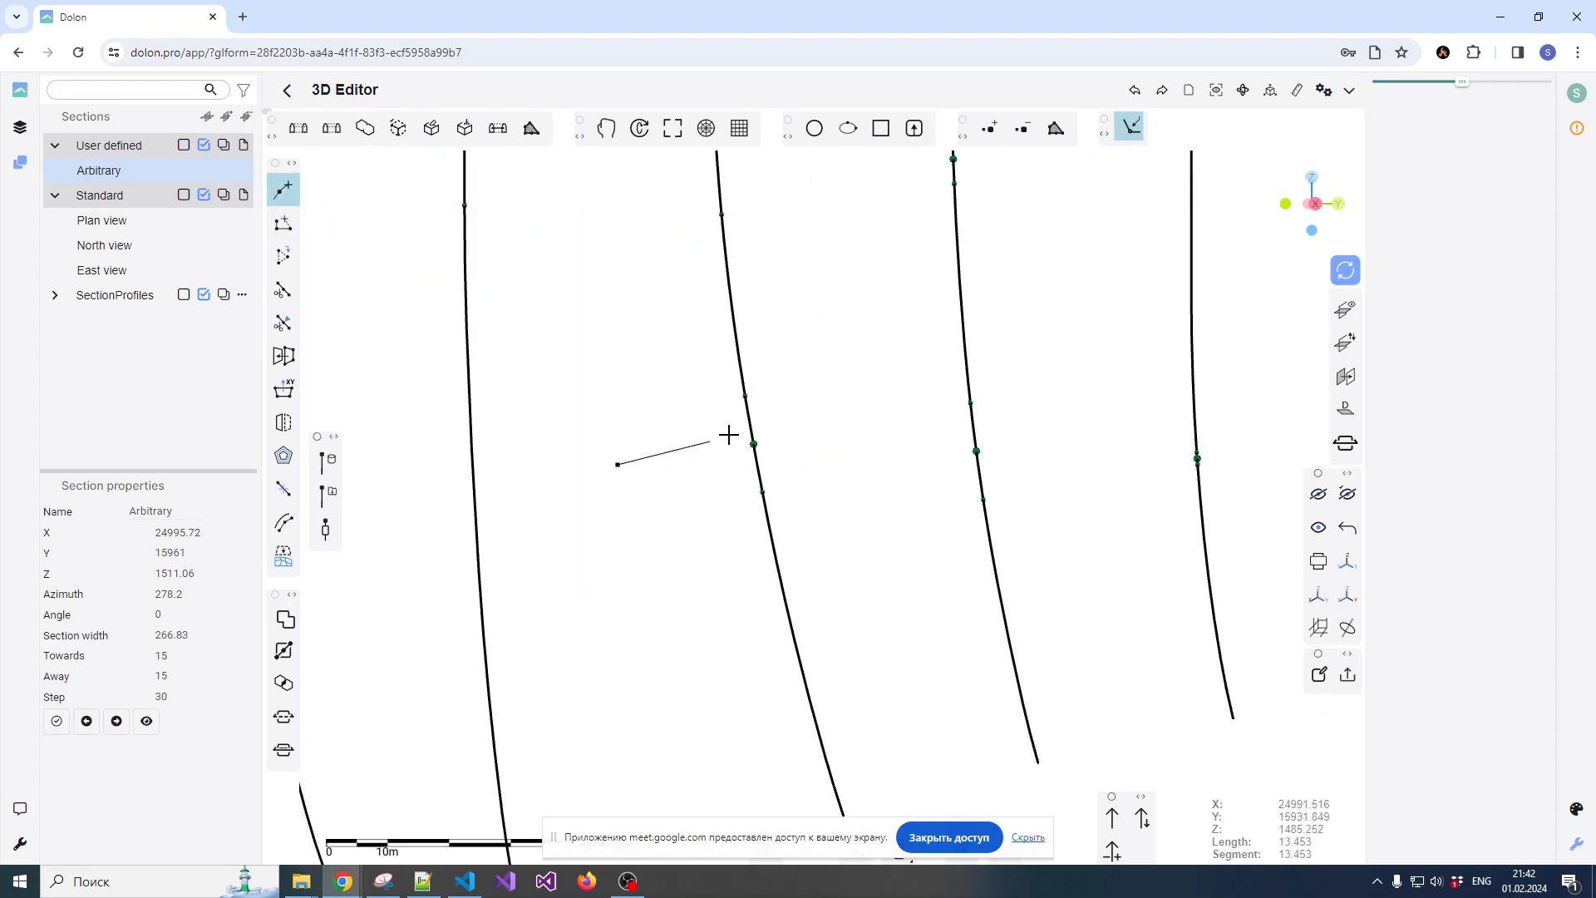
pyautogui.scroll(3, 740, 418)
pyautogui.scroll(-4, 740, 378)
pyautogui.click(746, 397)
pyautogui.scroll(4, 888, 402)
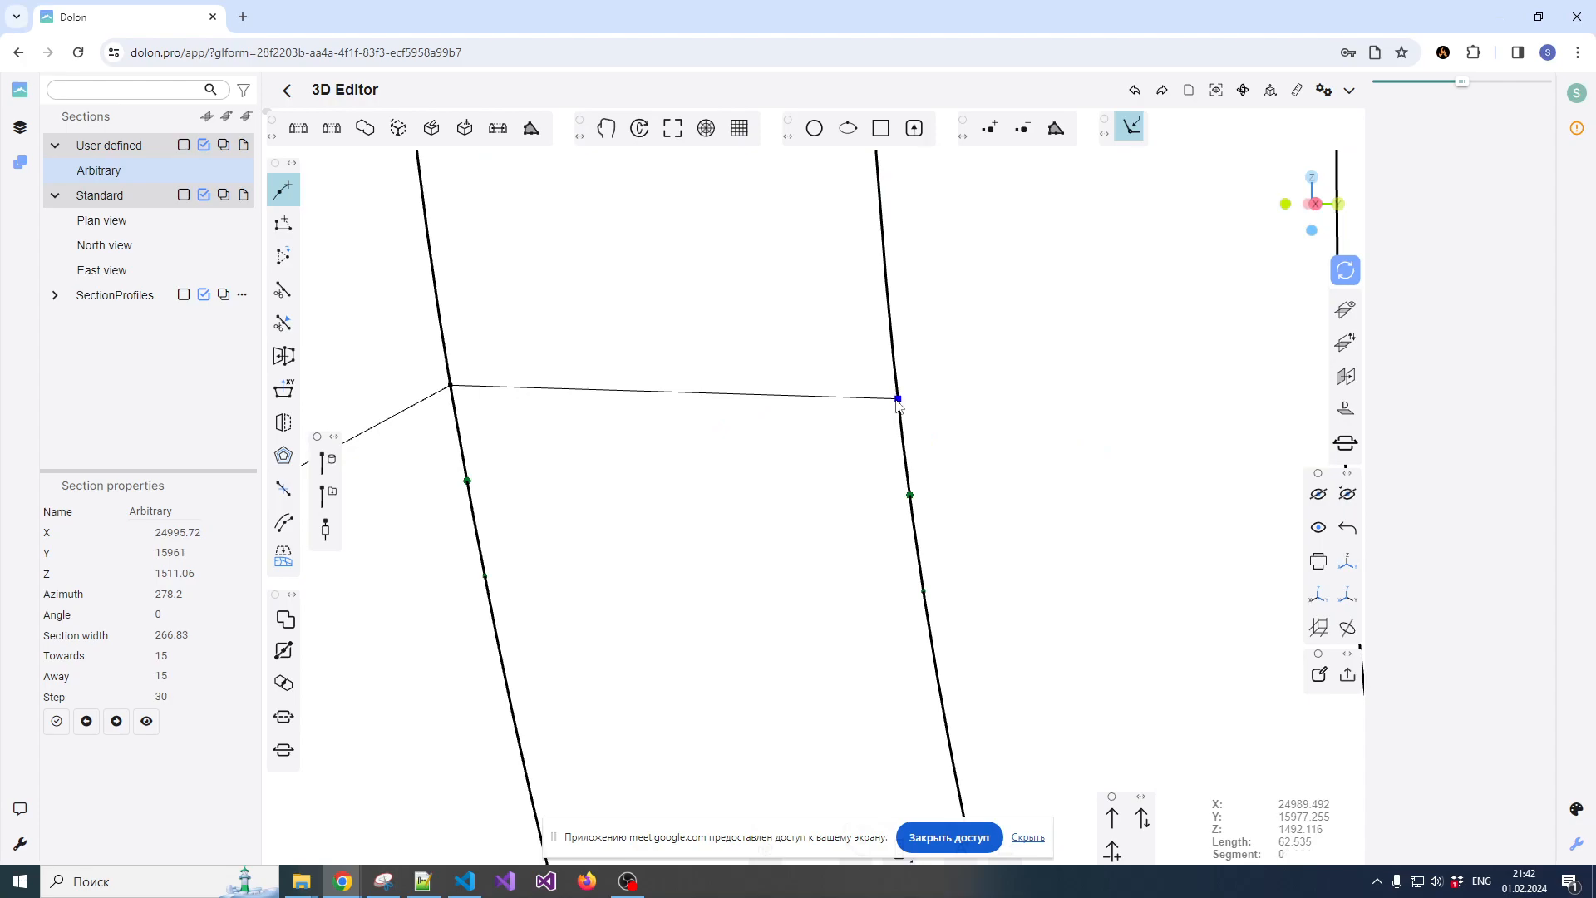
pyautogui.scroll(-4, 897, 404)
pyautogui.scroll(4, 940, 396)
pyautogui.scroll(2, 920, 432)
pyautogui.click(930, 496)
pyautogui.scroll(-5, 1005, 435)
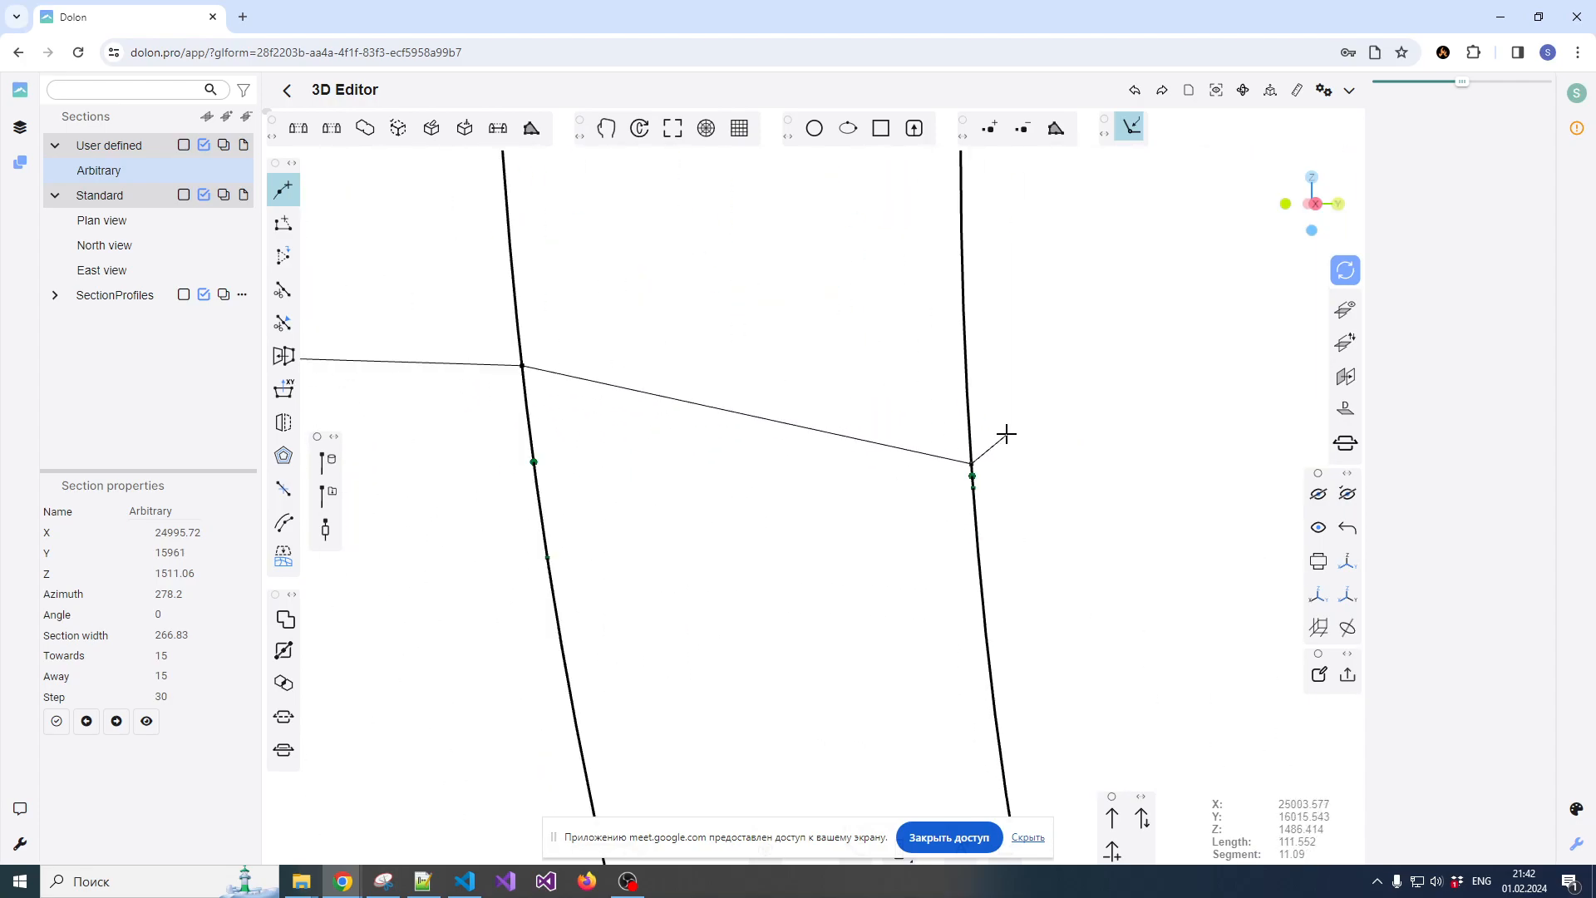
pyautogui.click(1094, 454)
# Continue the polyline back along the lower composites' bottoms and close it at its starting point, about 249 long in total
pyautogui.scroll(4, 1019, 457)
pyautogui.scroll(-3, 906, 451)
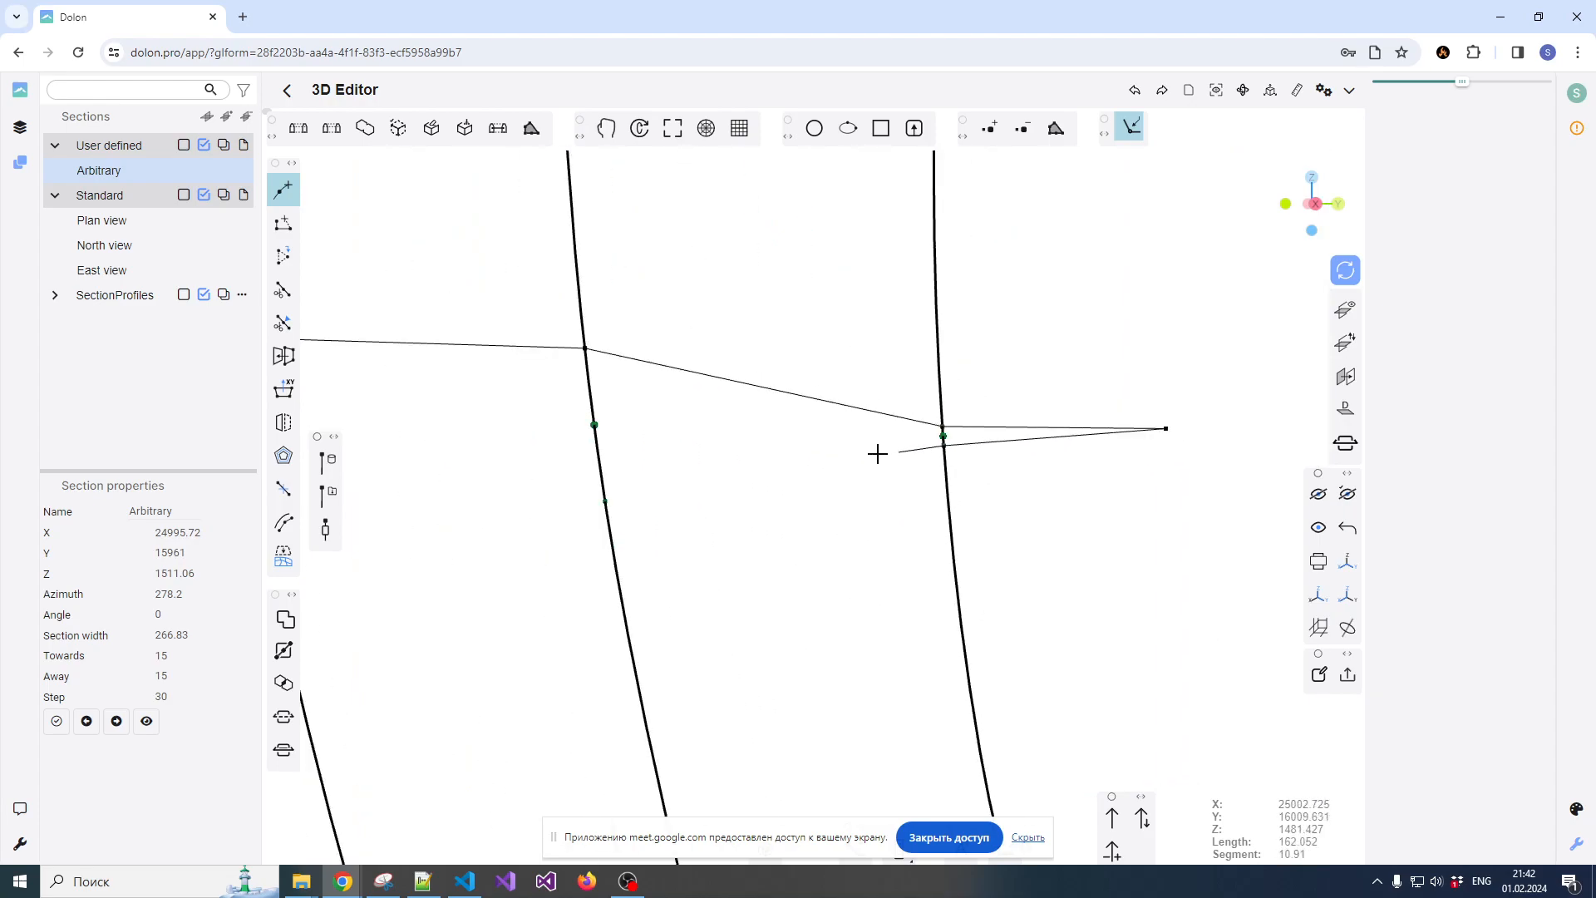
pyautogui.scroll(-5, 706, 468)
pyautogui.scroll(5, 723, 453)
pyautogui.click(740, 446)
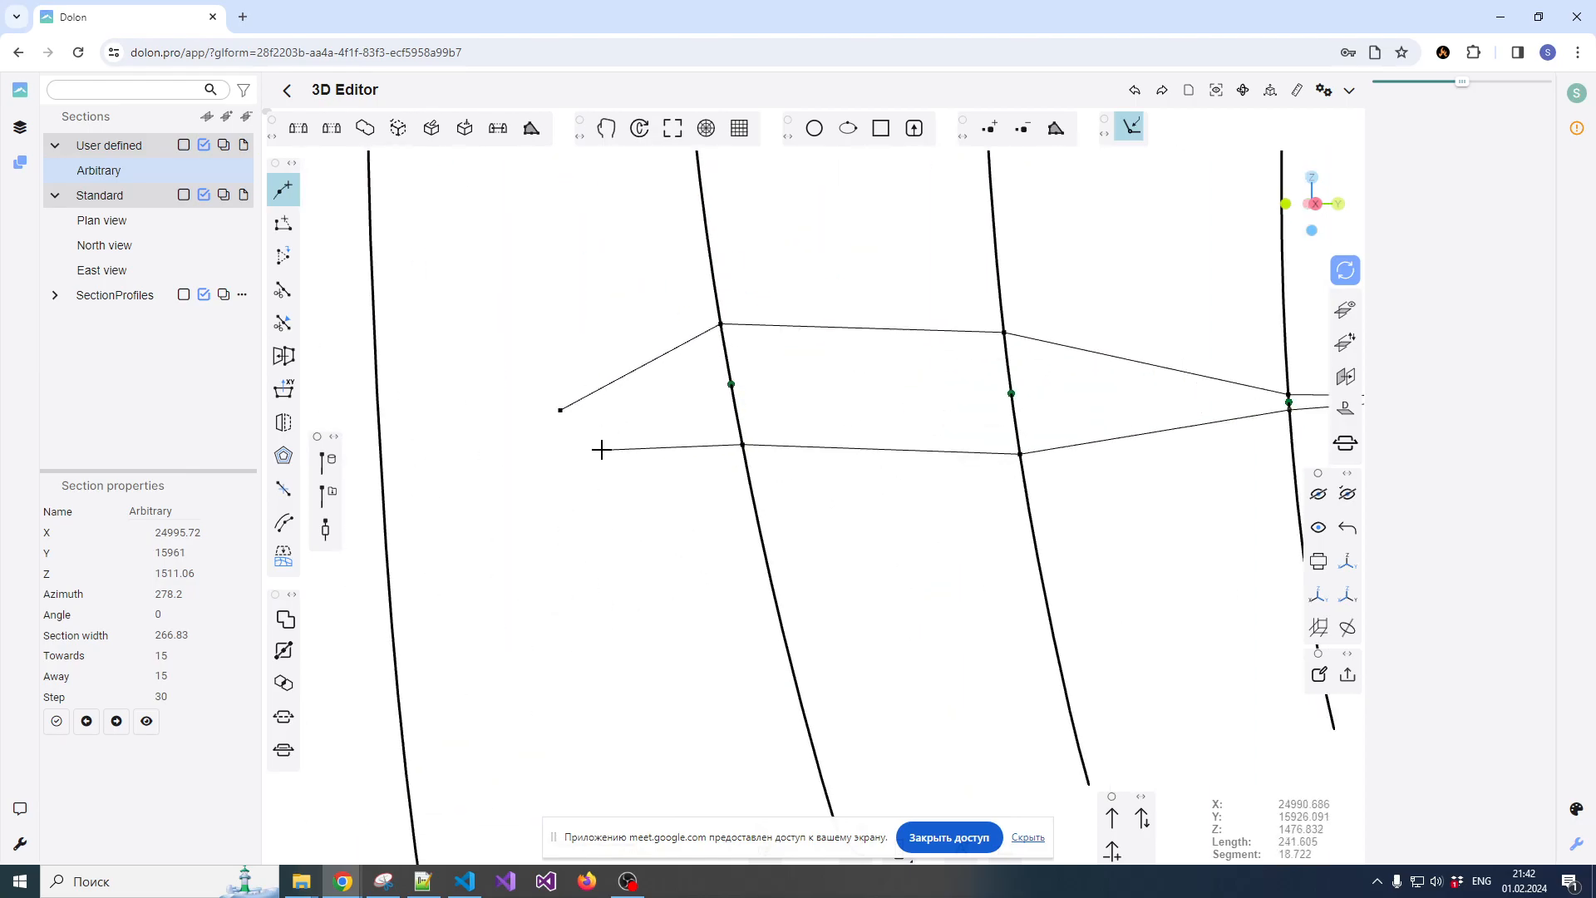
pyautogui.scroll(3, 600, 449)
pyautogui.click(520, 372)
pyautogui.scroll(-5, 549, 453)
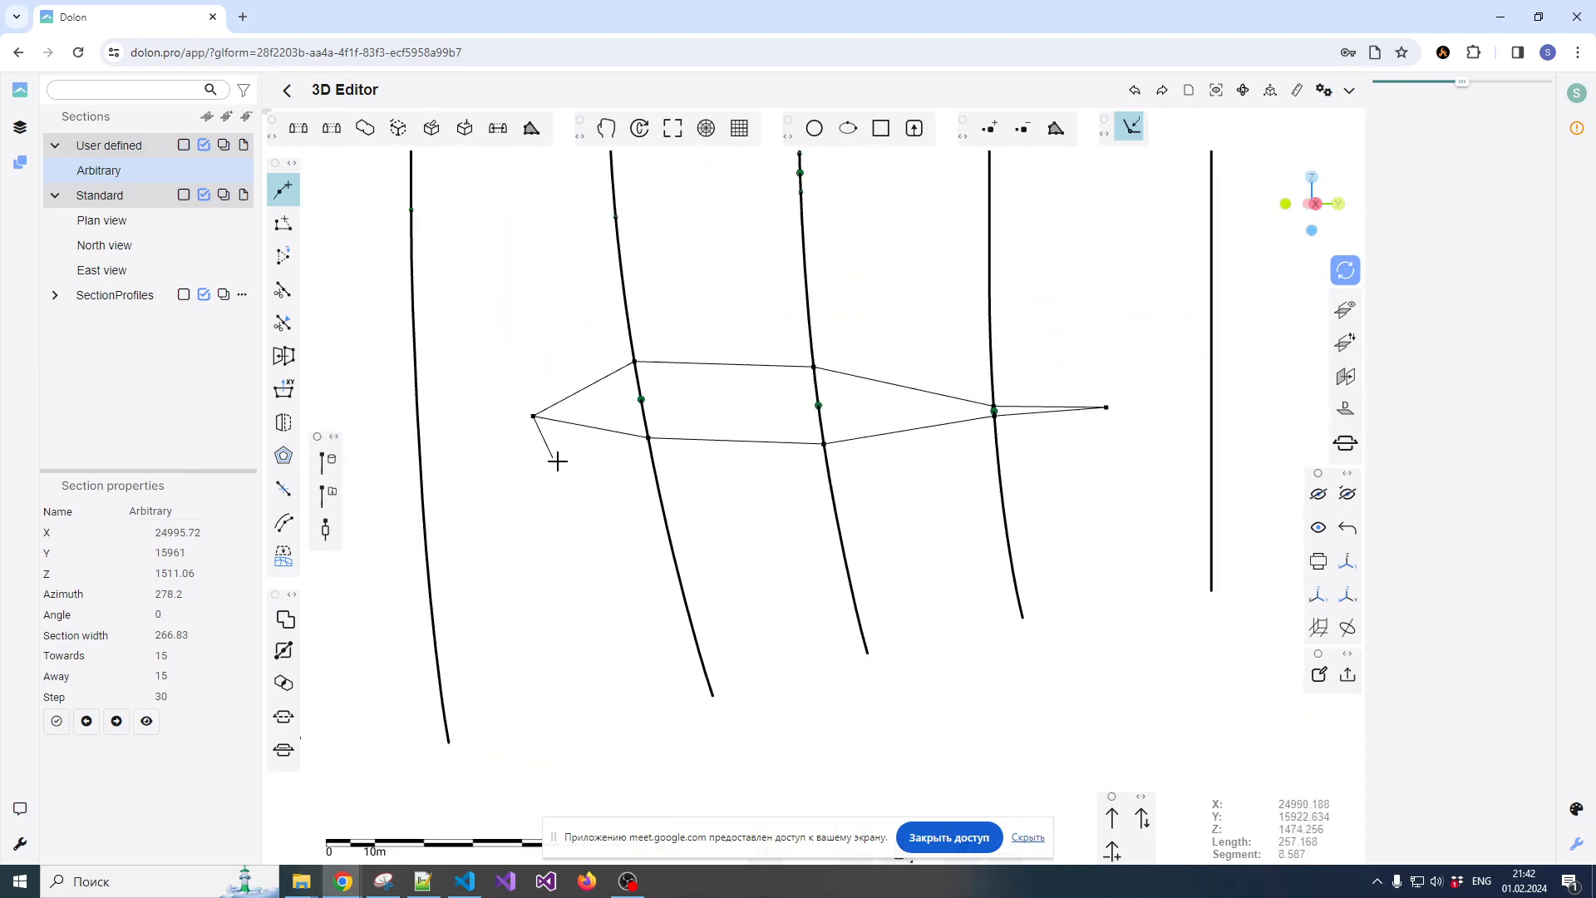
pyautogui.scroll(-3, 538, 384)
pyautogui.moveTo(547, 372); pyautogui.dragTo(552, 375)
pyautogui.moveTo(554, 375); pyautogui.dragTo(720, 395, button='right')
pyautogui.scroll(3, 721, 395)
pyautogui.scroll(4, 720, 392)
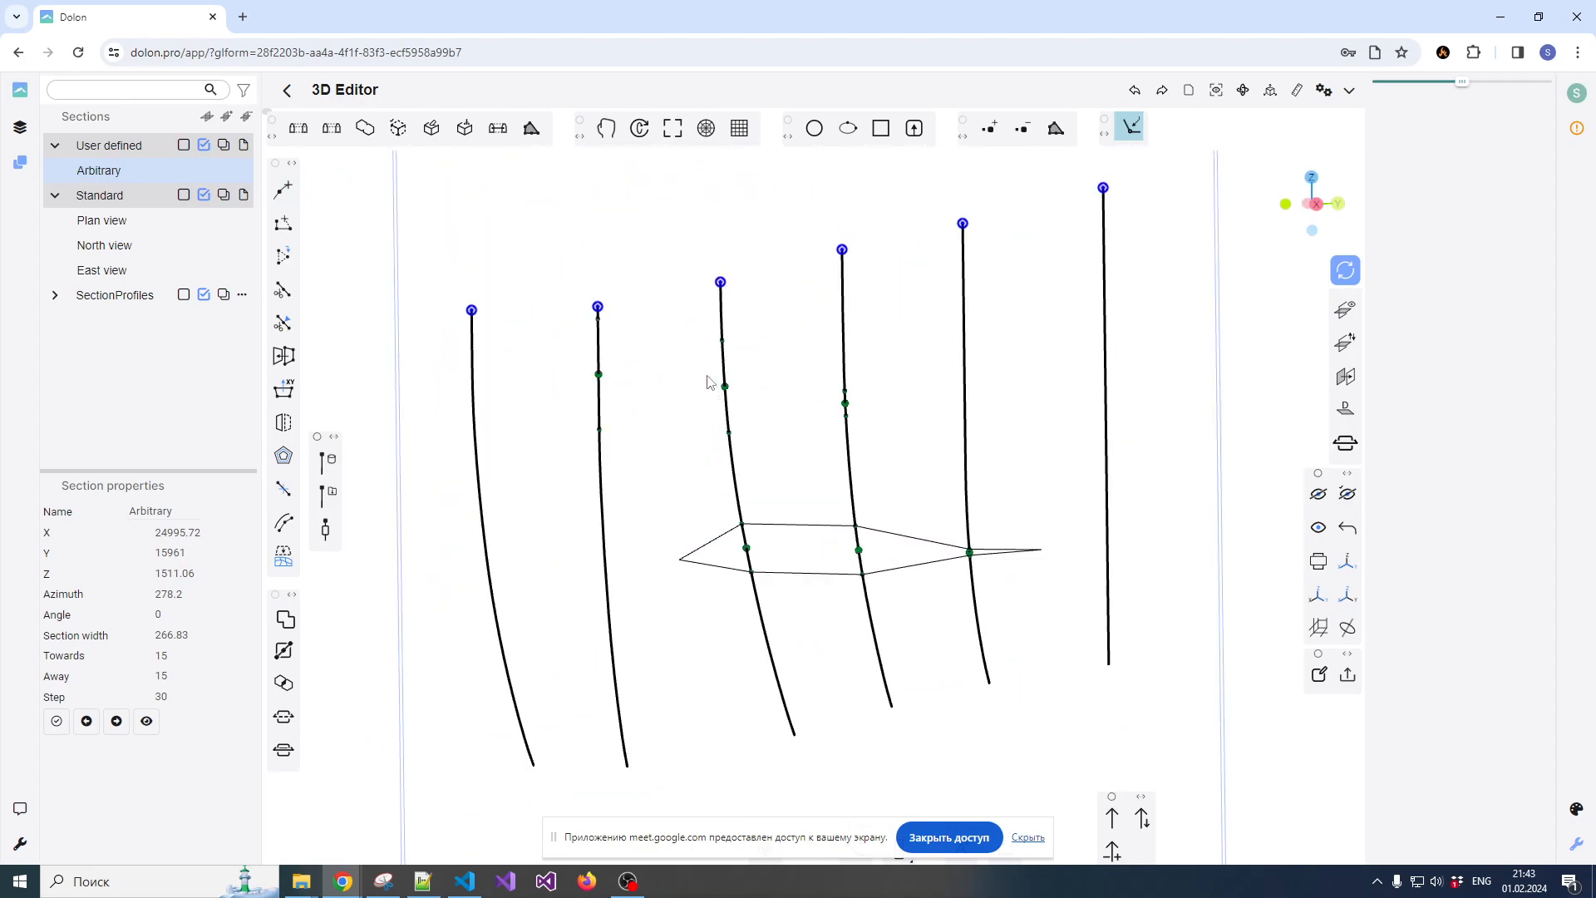
# Orbit the section to an oblique view and select the new closed polyline around the lower composites
pyautogui.click(283, 190)
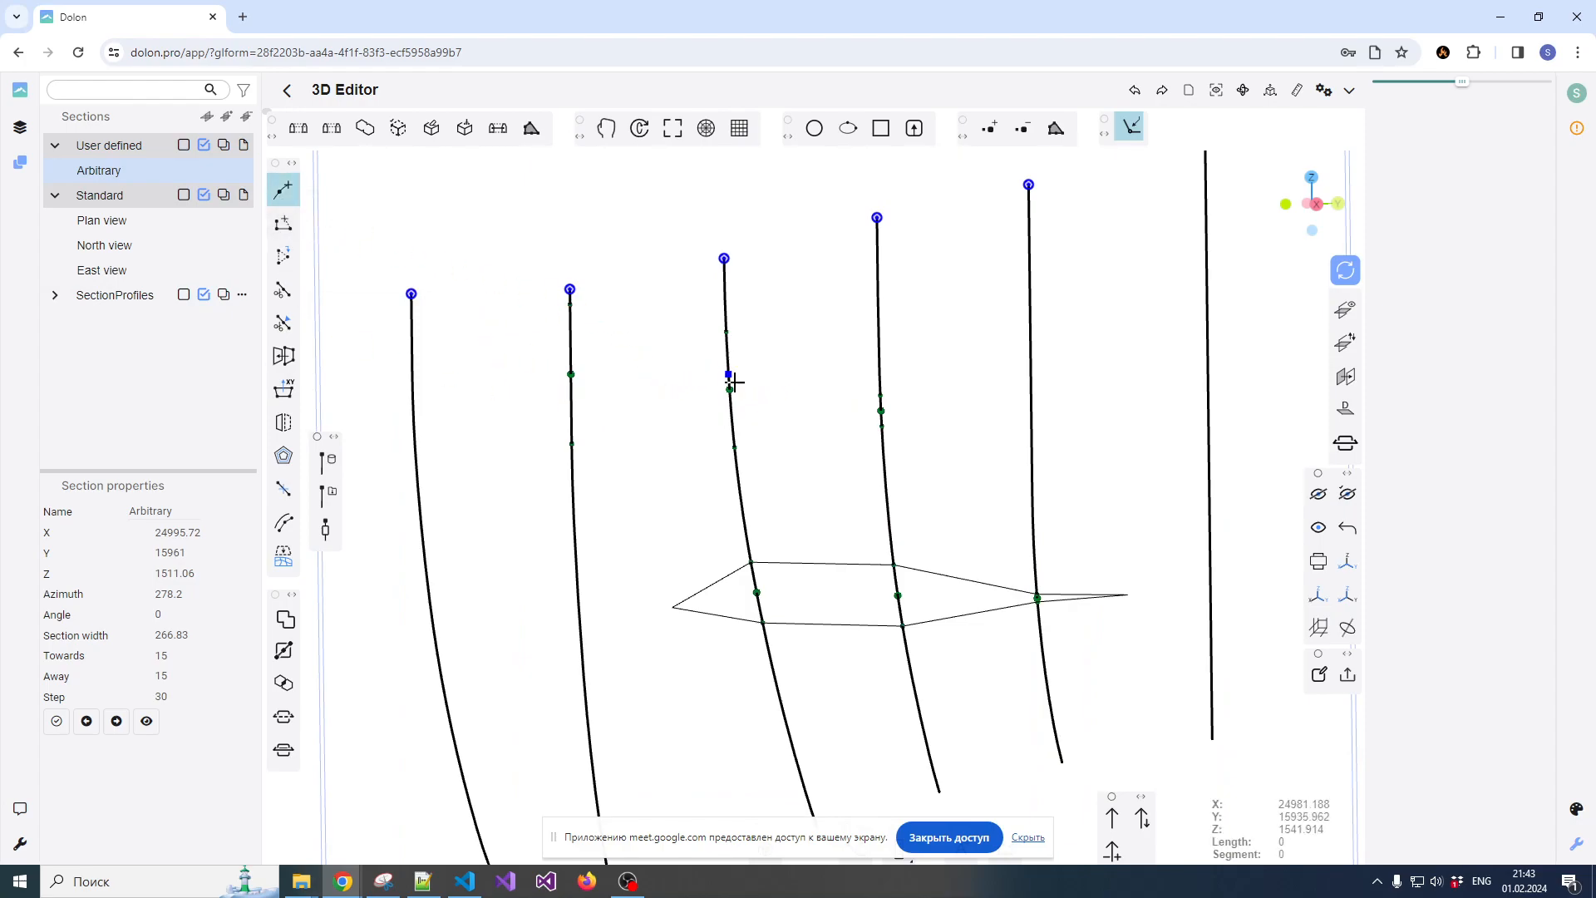
pyautogui.press('Escape')
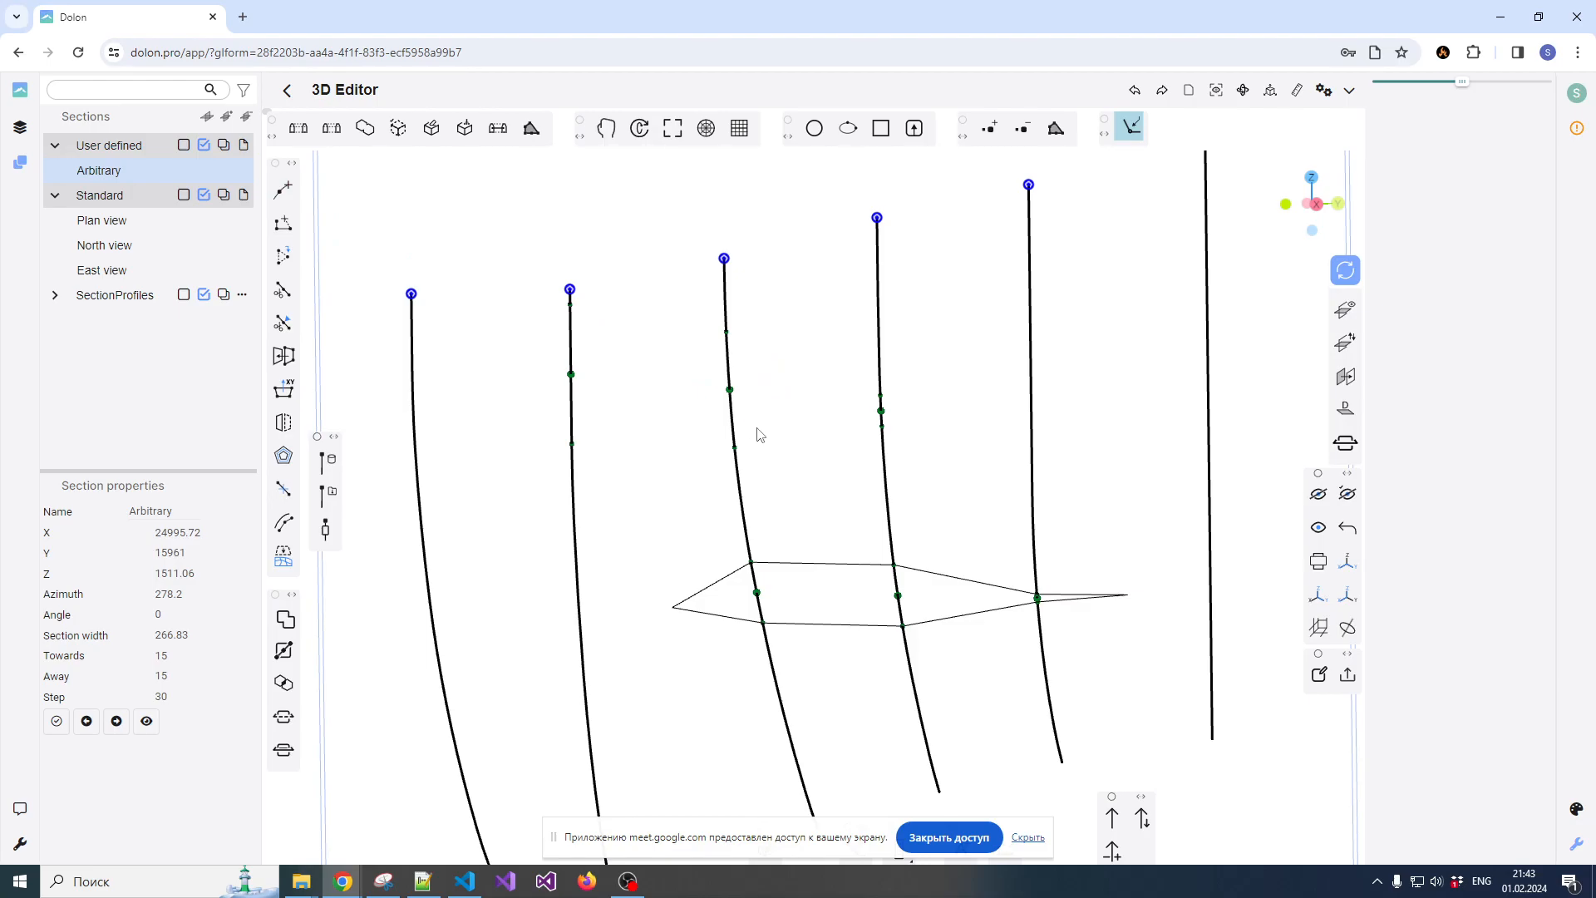
pyautogui.moveTo(755, 432); pyautogui.dragTo(866, 420)
pyautogui.click(734, 559)
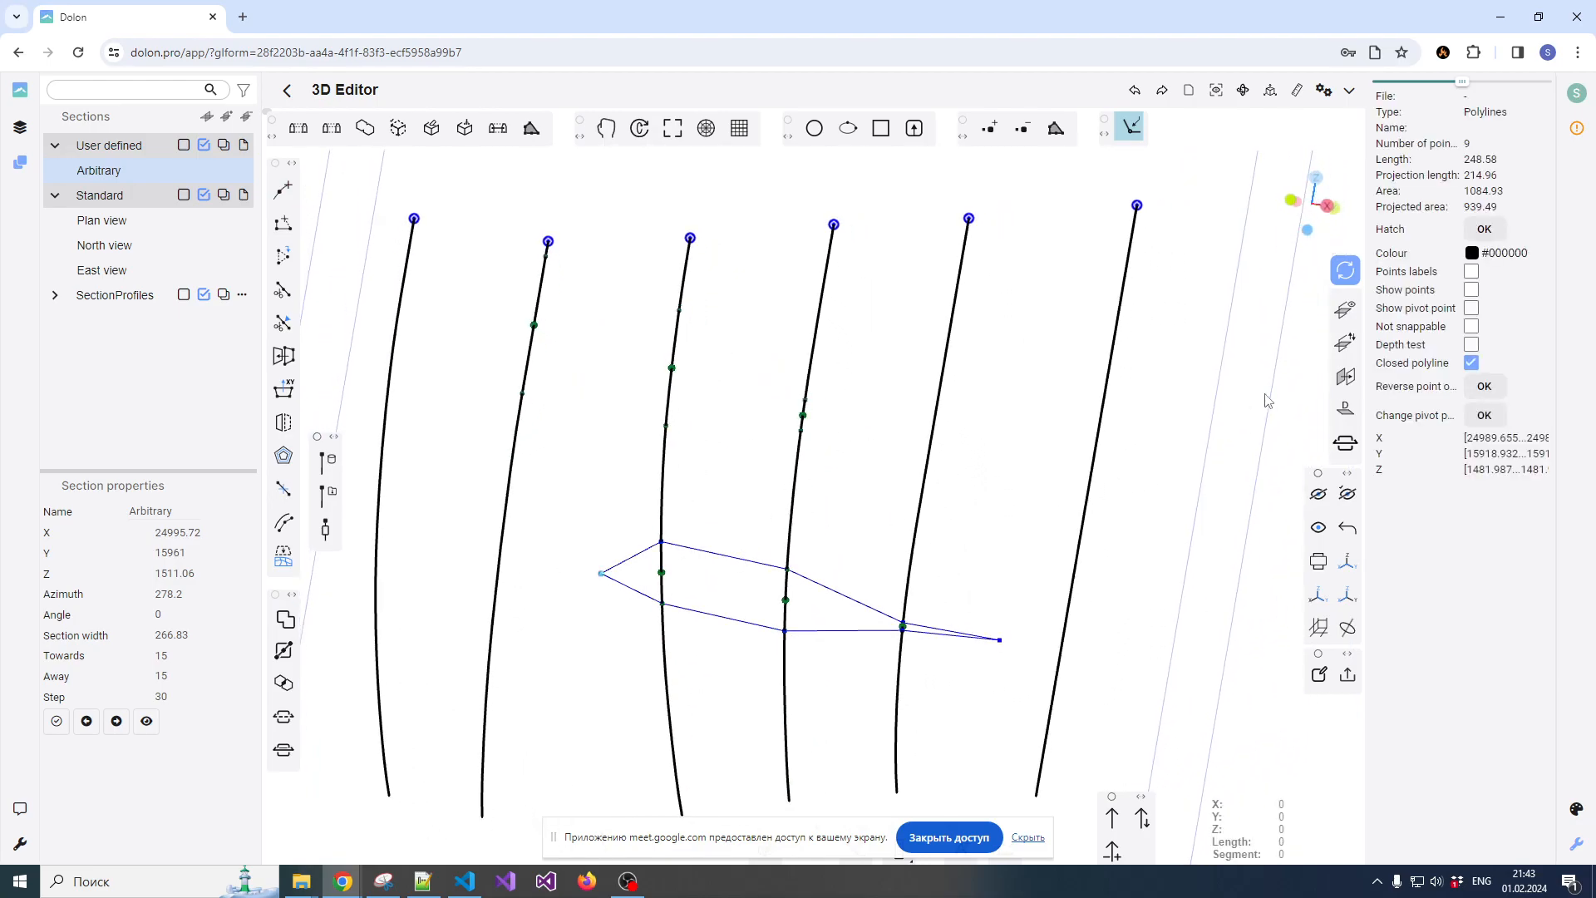
# Turn on the reference plane, display it in the view, and switch it off and on again
pyautogui.click(1349, 376)
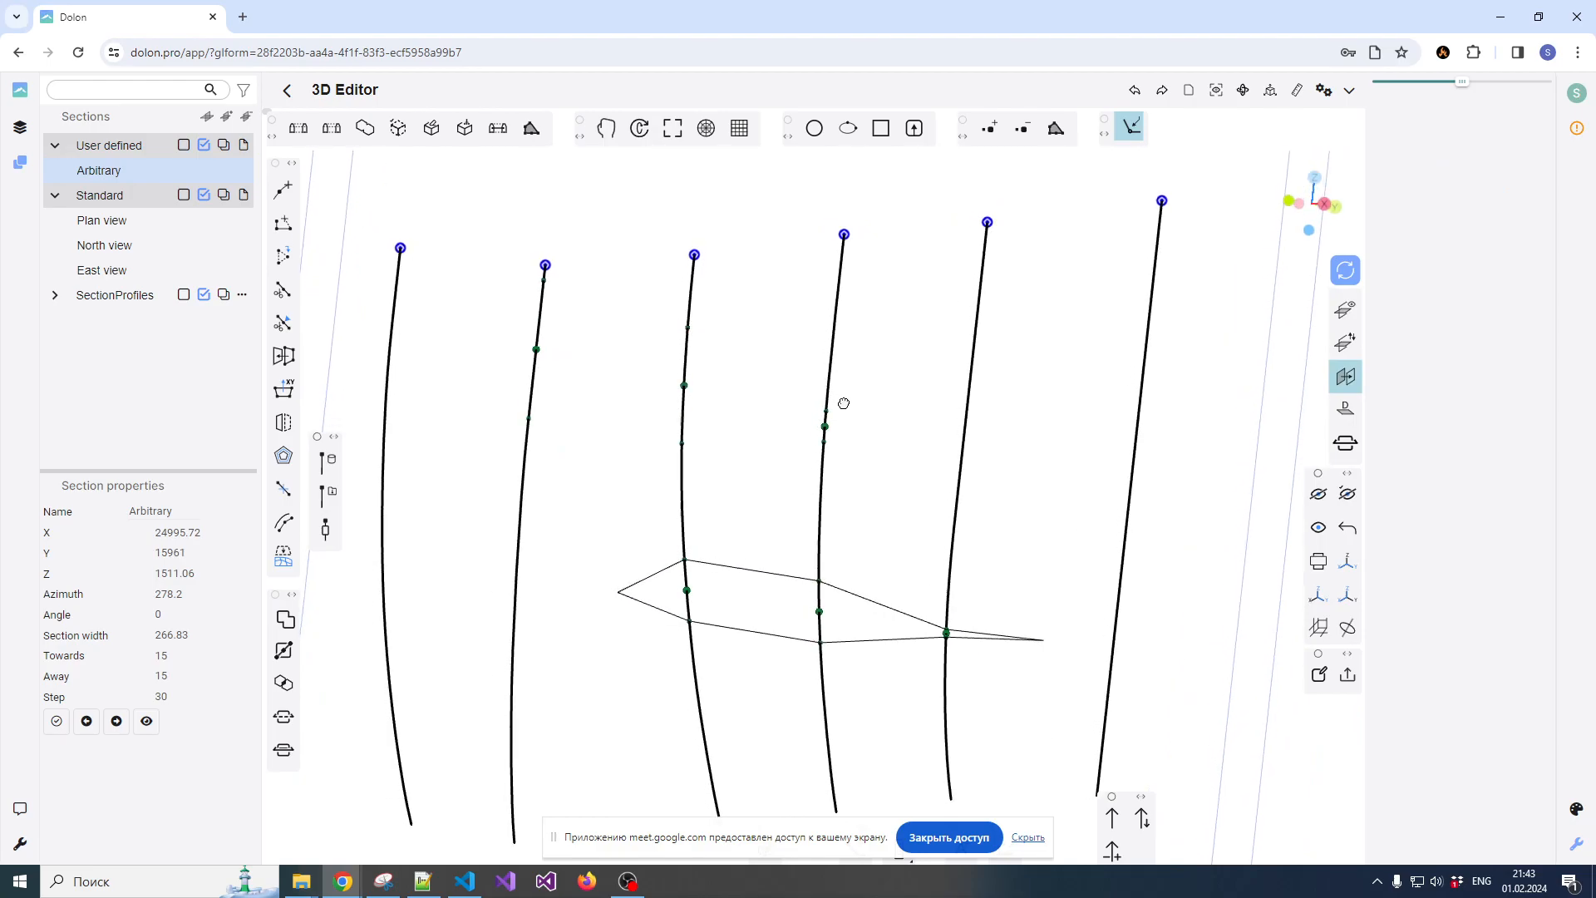
pyautogui.click(1344, 312)
pyautogui.moveTo(1023, 356); pyautogui.dragTo(873, 487)
pyautogui.moveTo(719, 460); pyautogui.dragTo(734, 409)
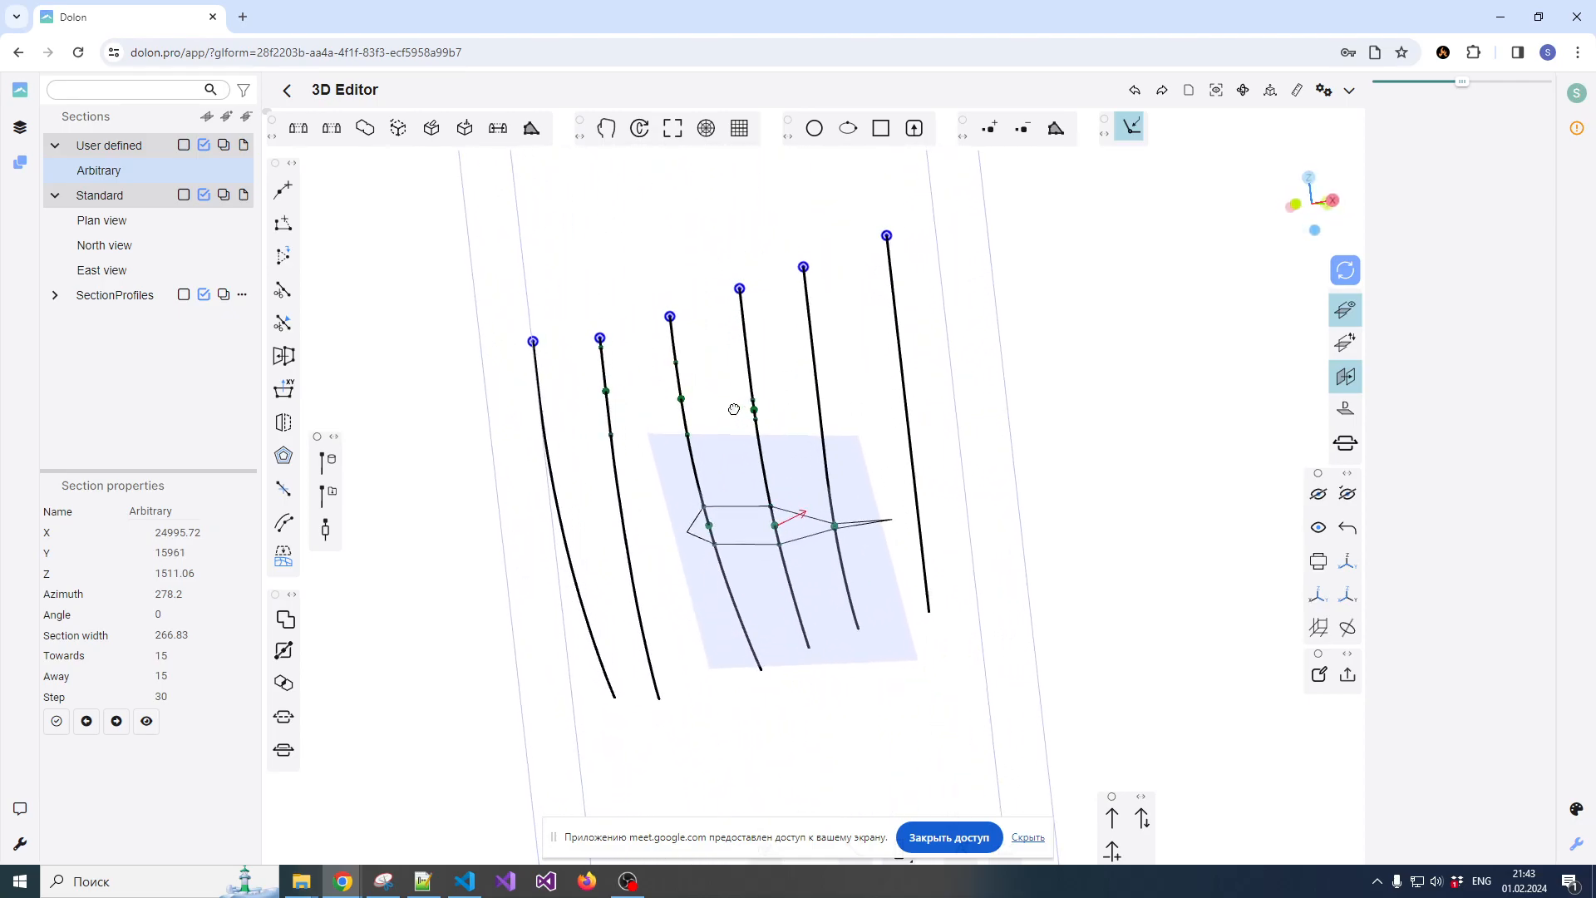
pyautogui.click(1346, 377)
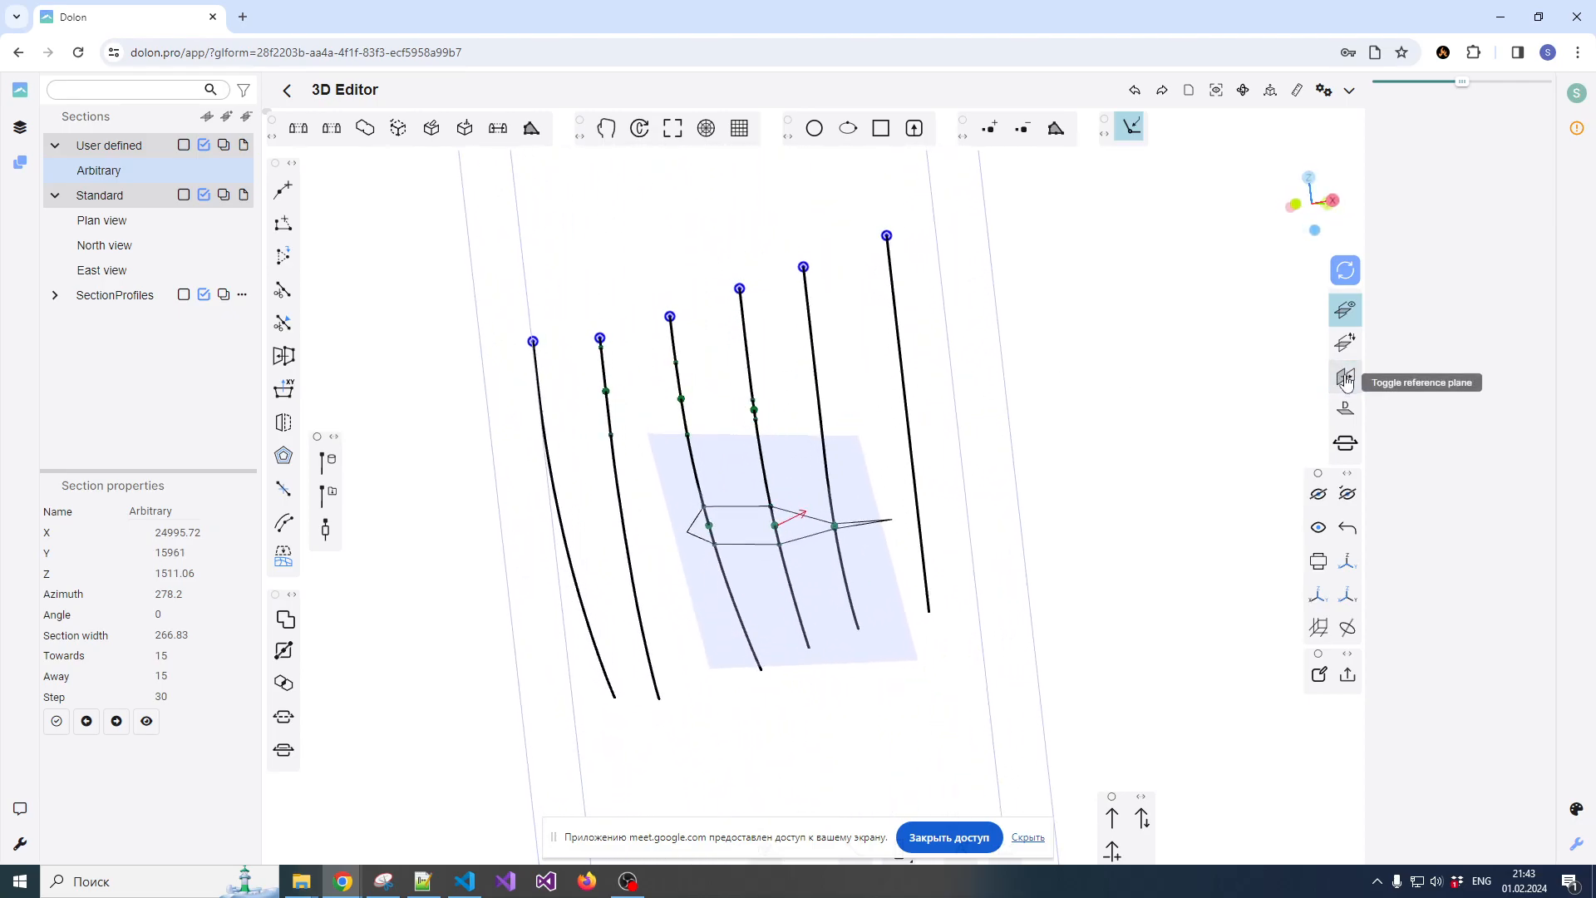
pyautogui.click(1346, 379)
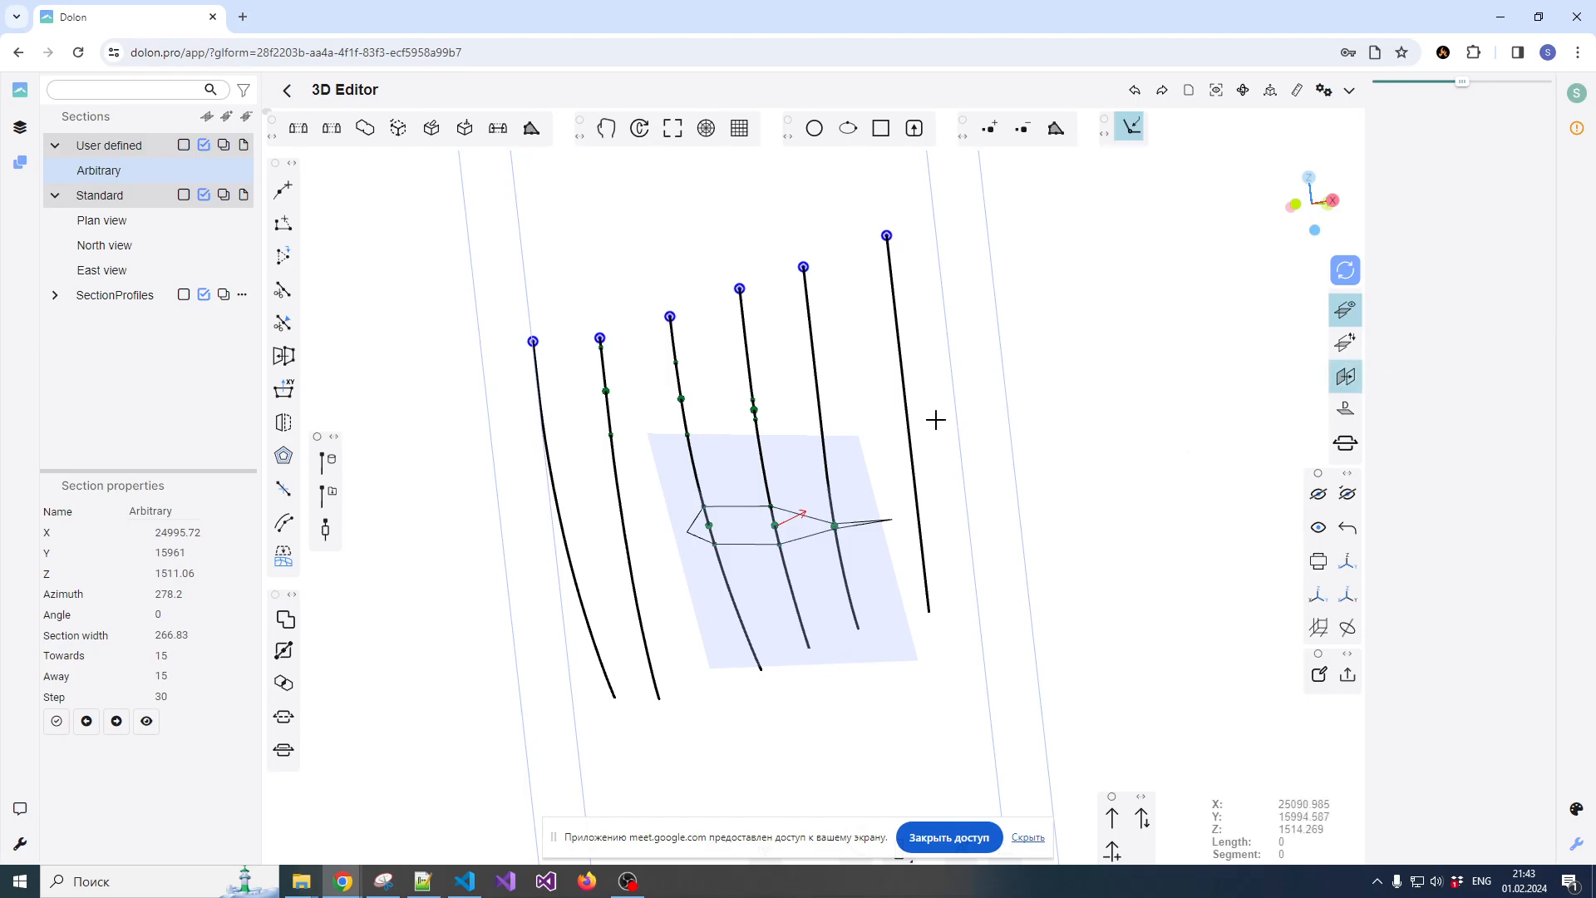
# Place a polyline's first point on the third drillhole's upper composite and switch the snapping mode to Snap to objects
pyautogui.click(680, 381)
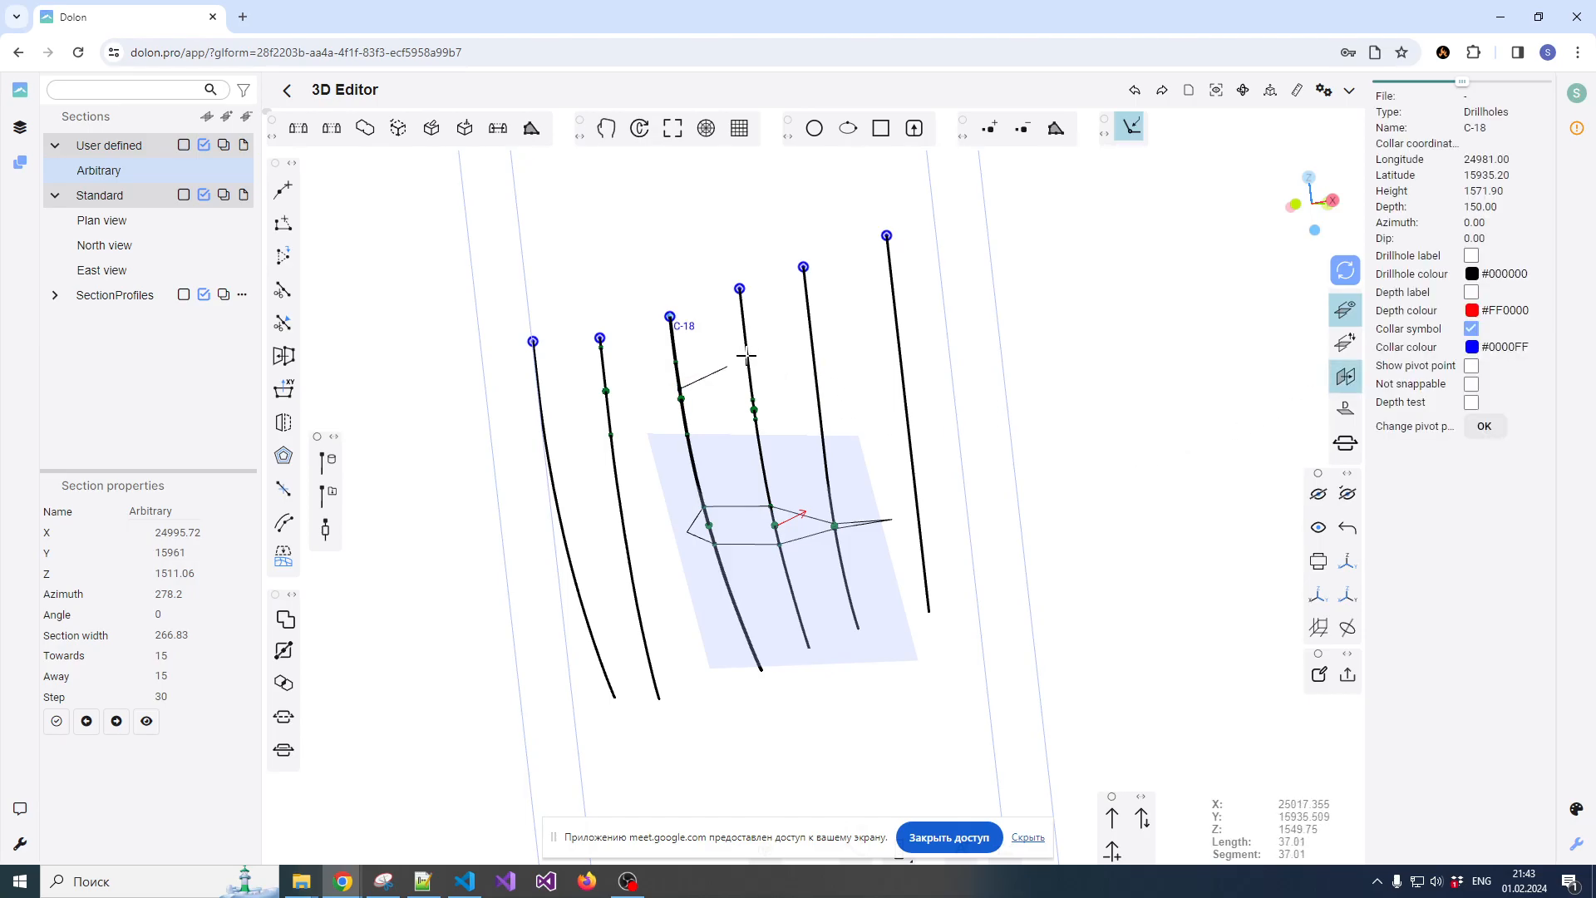
pyautogui.click(1131, 127)
pyautogui.click(1147, 135)
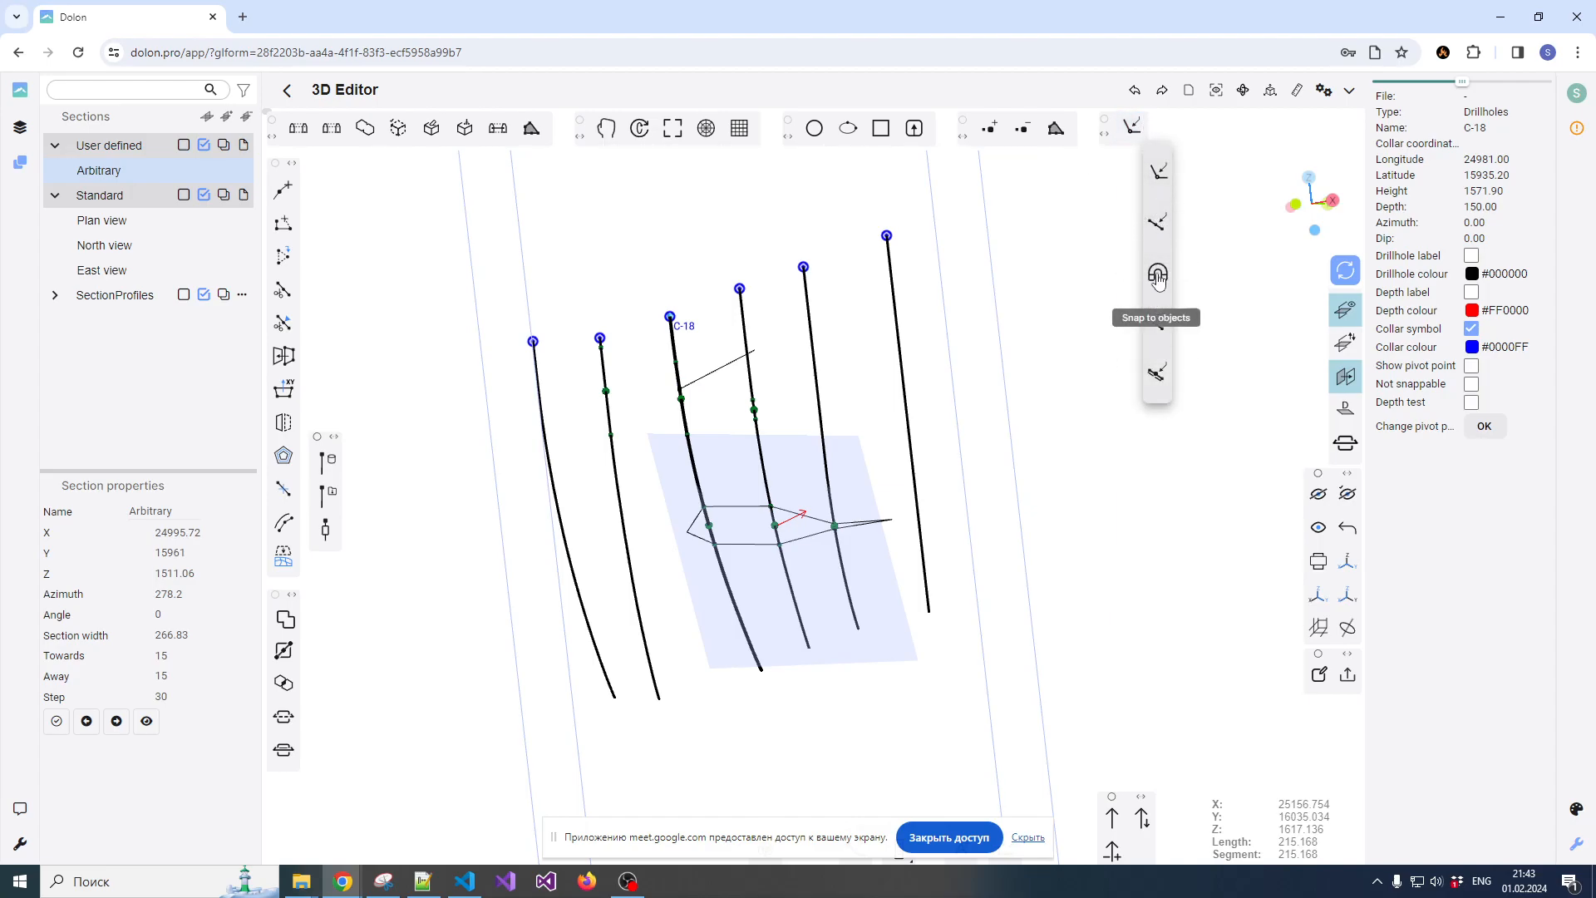
pyautogui.click(1158, 278)
# Try a polyline snapped across the drillholes from the fourth to the sixth and back to the third, and orbit the section
pyautogui.scroll(2, 759, 375)
pyautogui.click(740, 354)
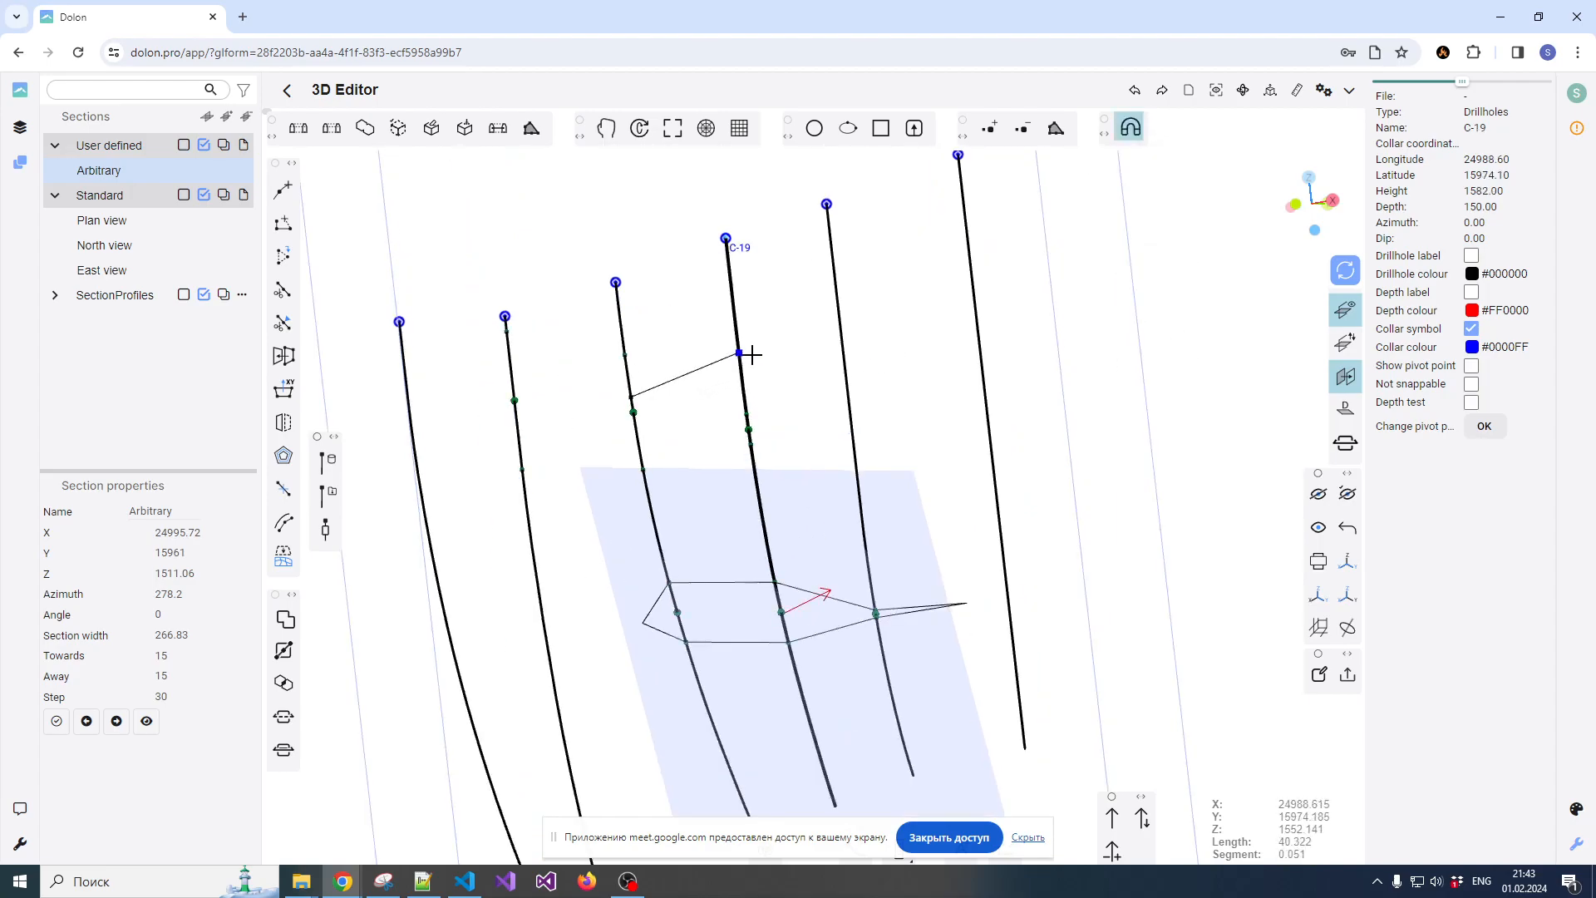
pyautogui.click(842, 335)
pyautogui.click(982, 355)
pyautogui.click(995, 470)
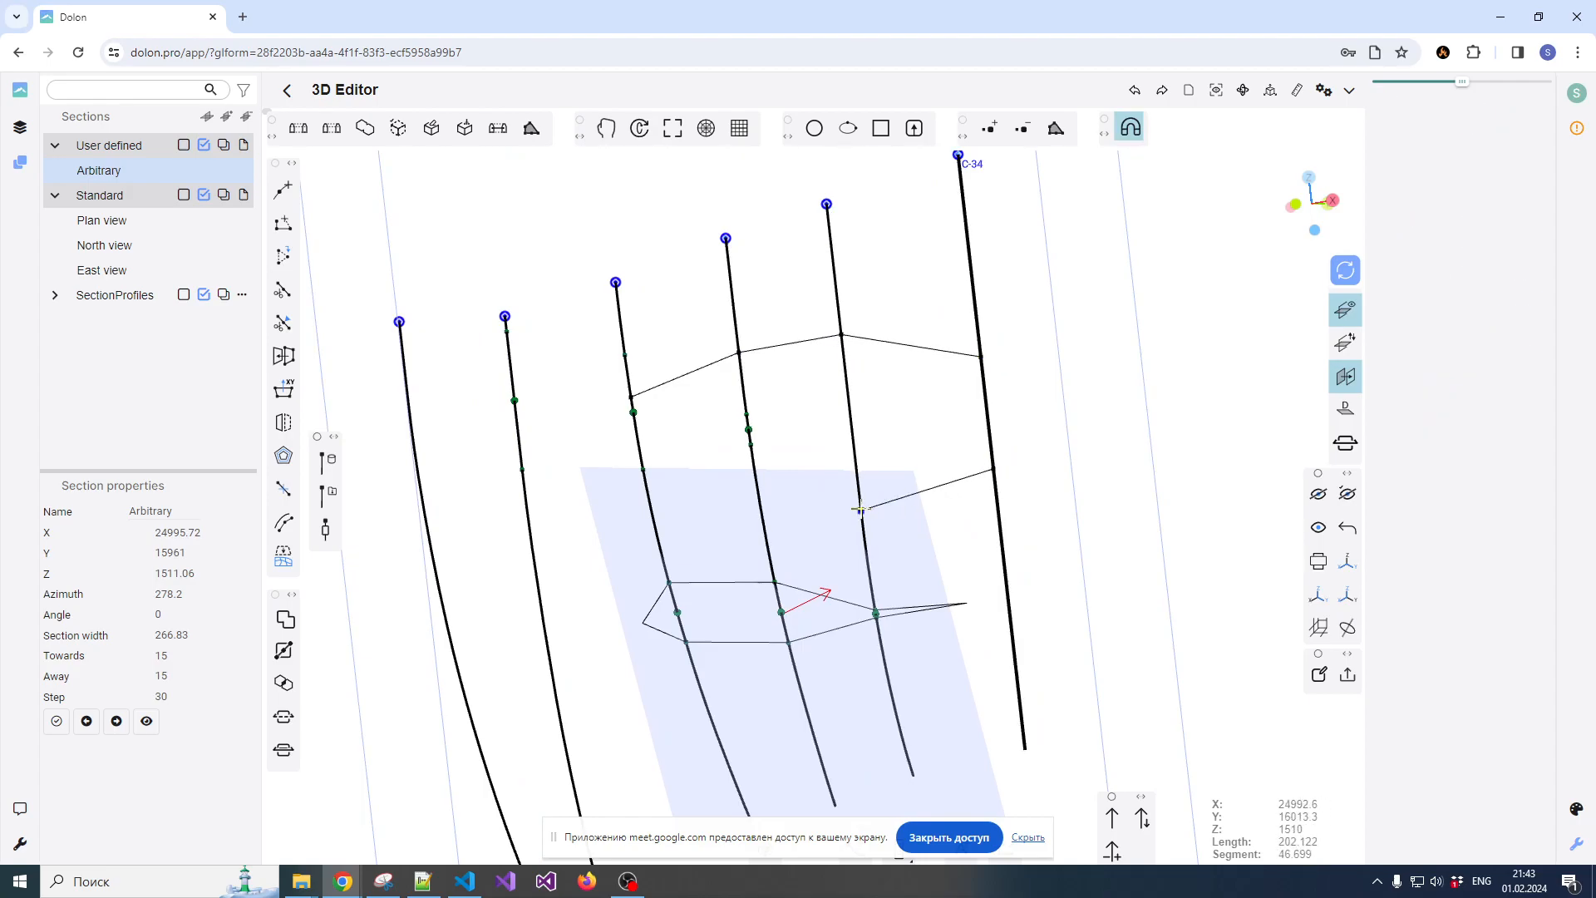
pyautogui.click(860, 510)
pyautogui.click(760, 519)
pyautogui.click(658, 531)
pyautogui.press('Escape')
pyautogui.scroll(-6, 842, 438)
pyautogui.moveTo(748, 483); pyautogui.dragTo(879, 425)
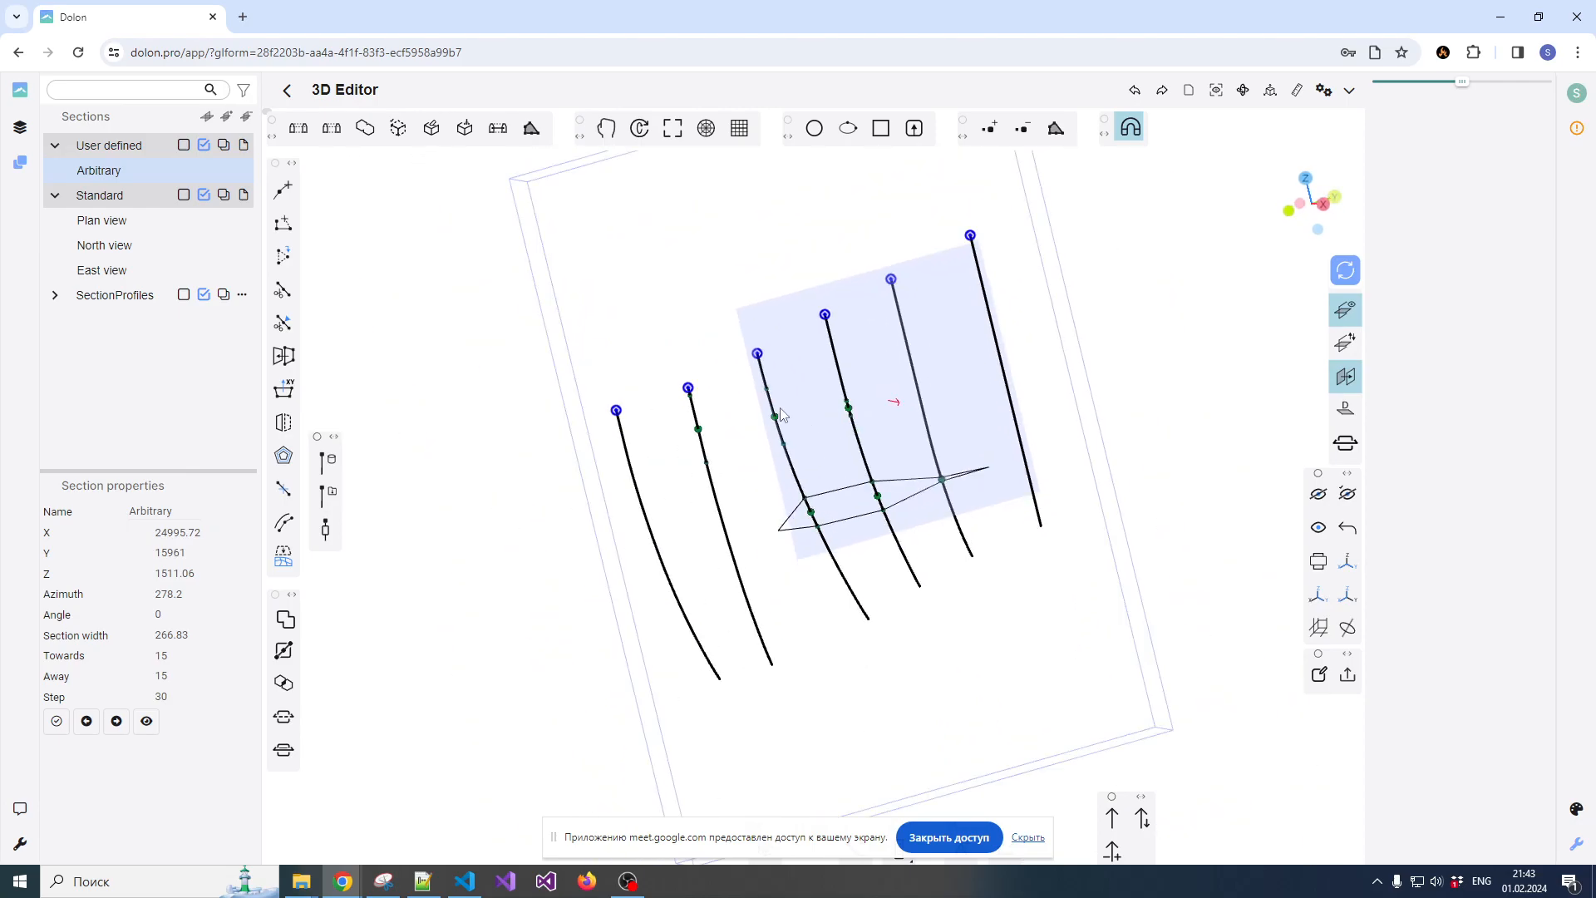
# Face the section straight on and outline the upper composites of the second to fourth drillholes with a closed polyline tapering beyond both ends
pyautogui.scroll(3, 790, 490)
pyautogui.scroll(-3, 820, 512)
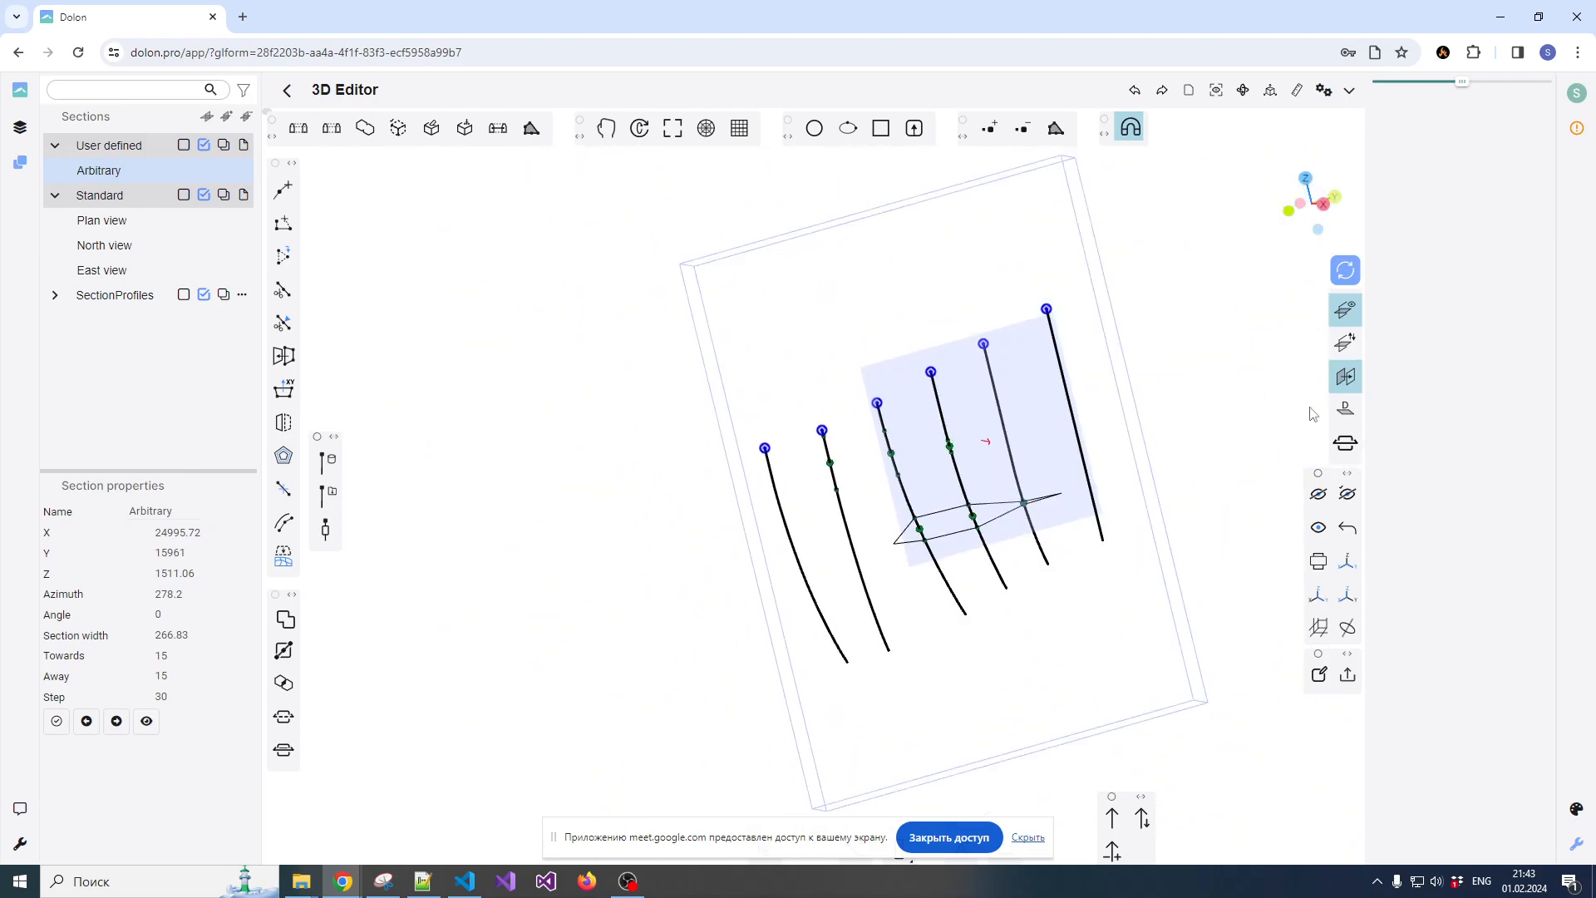
pyautogui.click(1346, 409)
pyautogui.scroll(3, 974, 481)
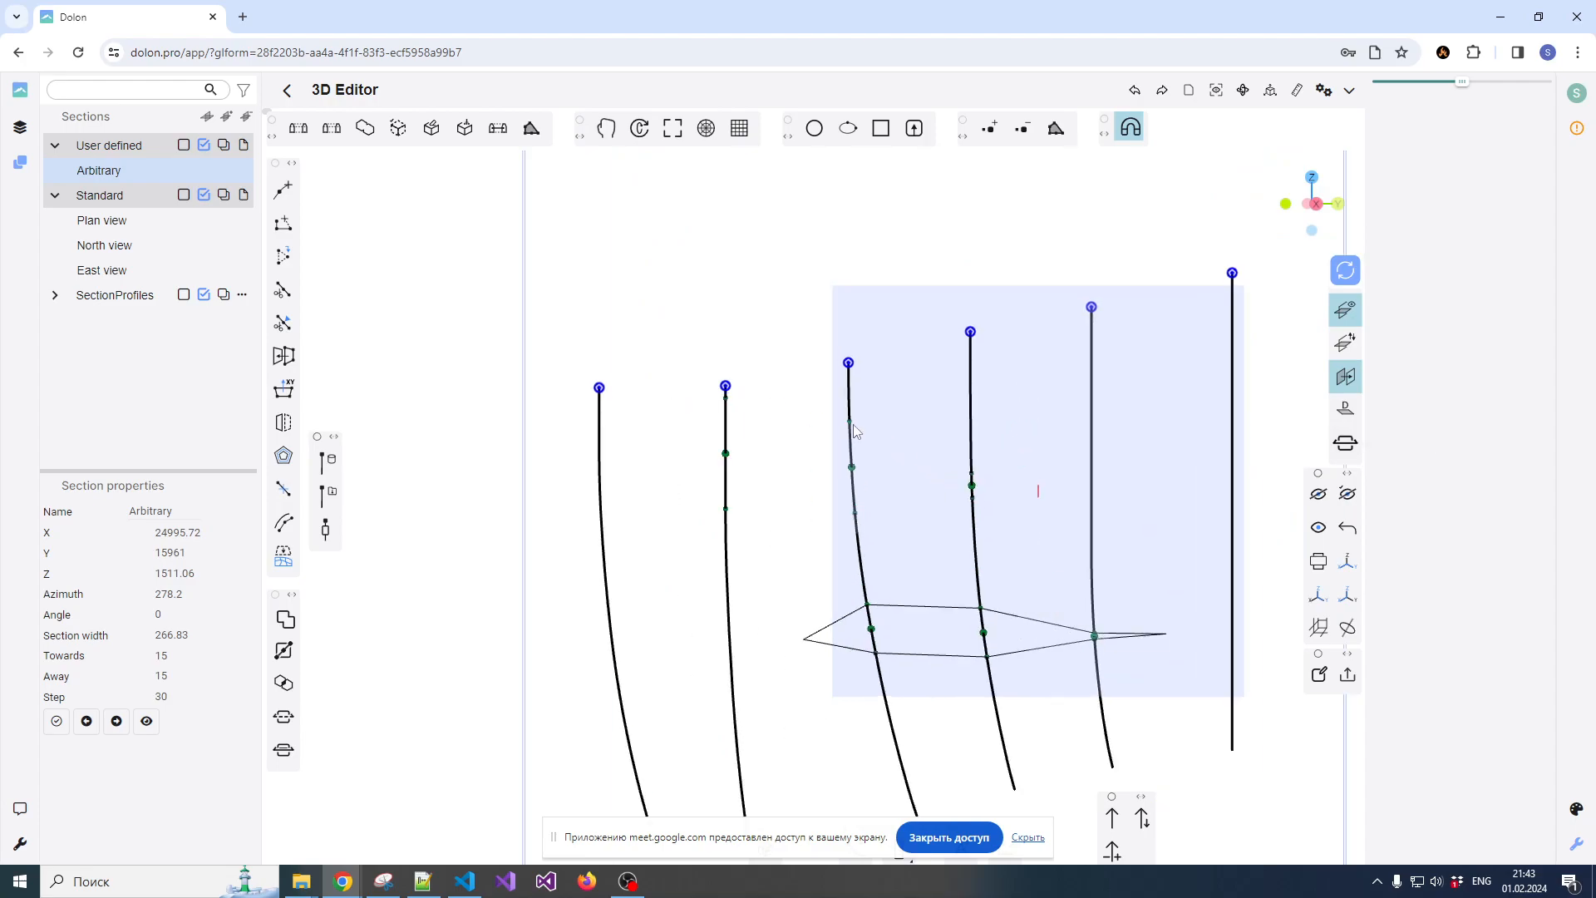
pyautogui.click(284, 190)
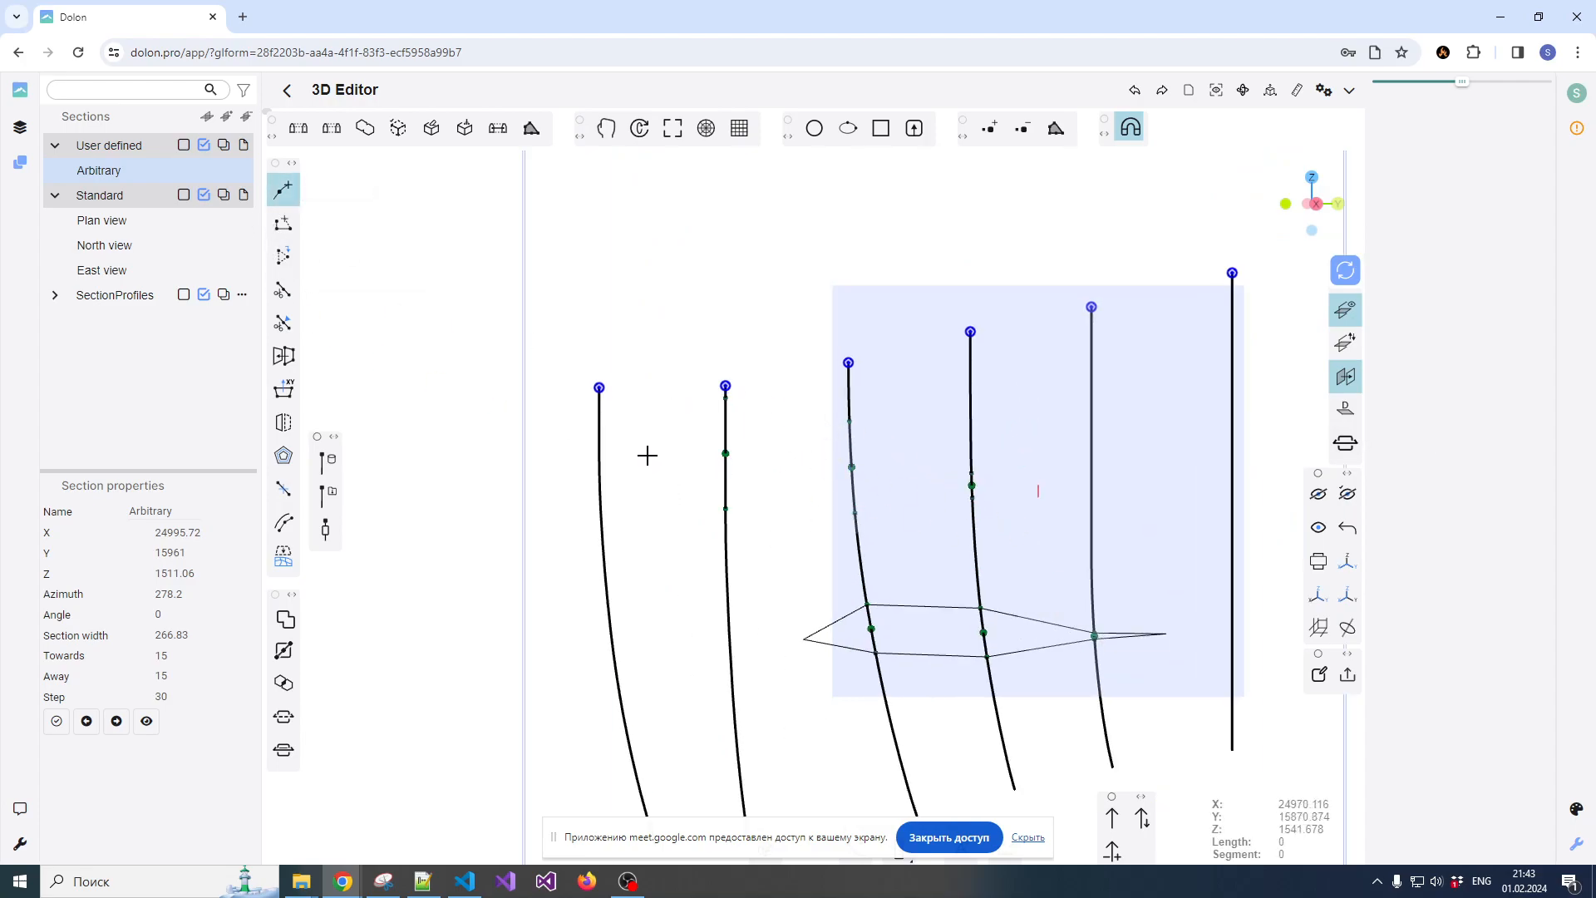
pyautogui.scroll(1, 648, 456)
pyautogui.click(745, 383)
pyautogui.click(903, 412)
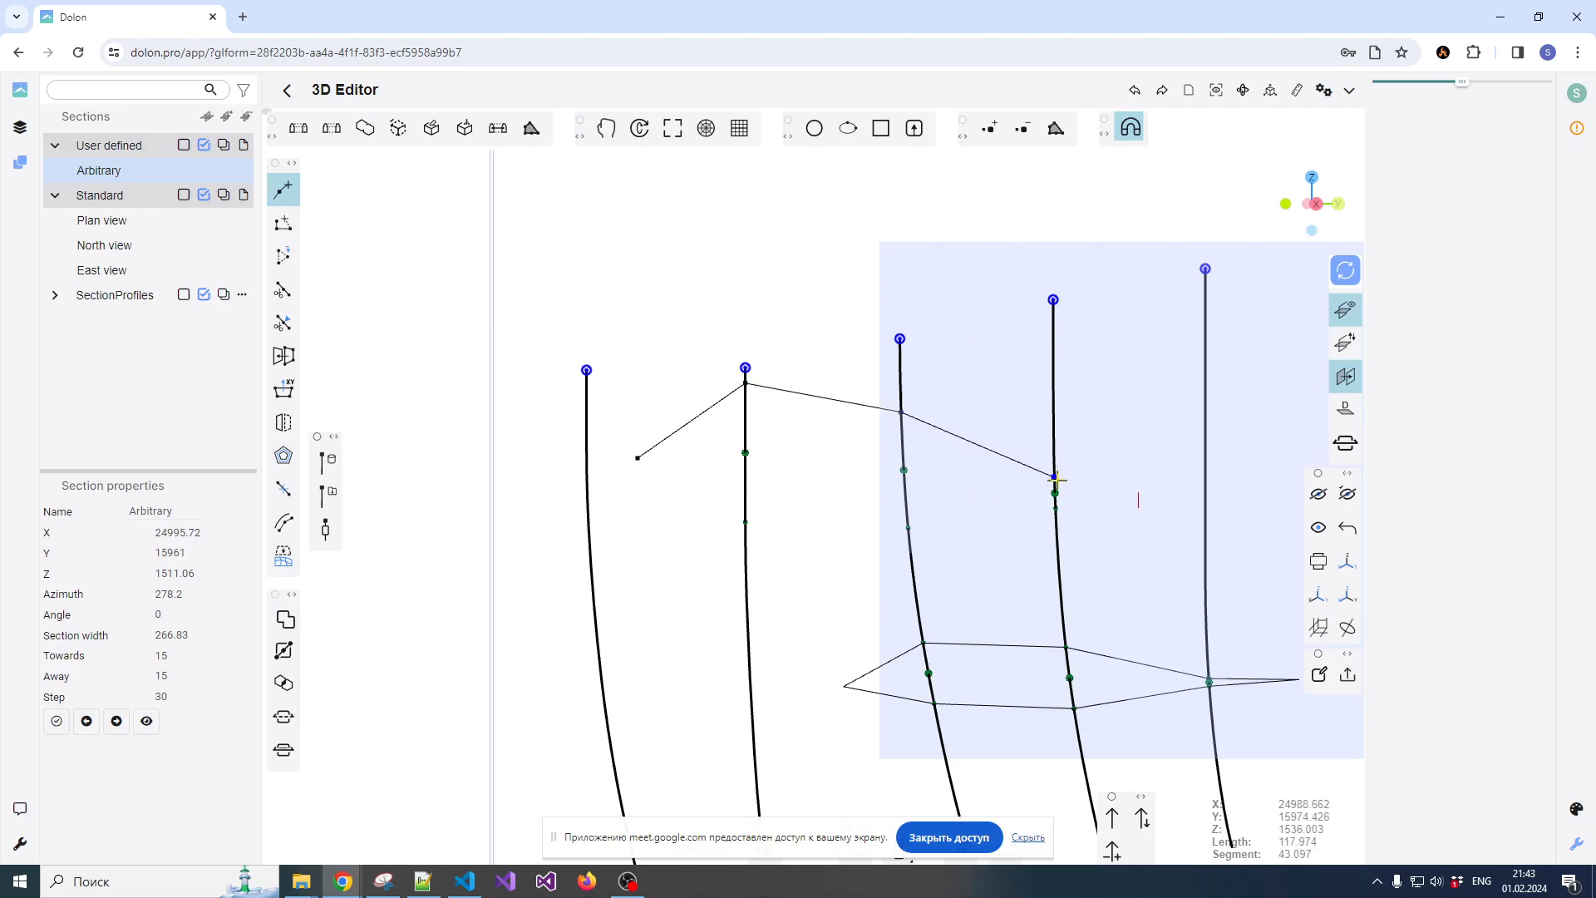
pyautogui.click(1166, 491)
pyautogui.scroll(2, 1054, 508)
pyautogui.click(1054, 509)
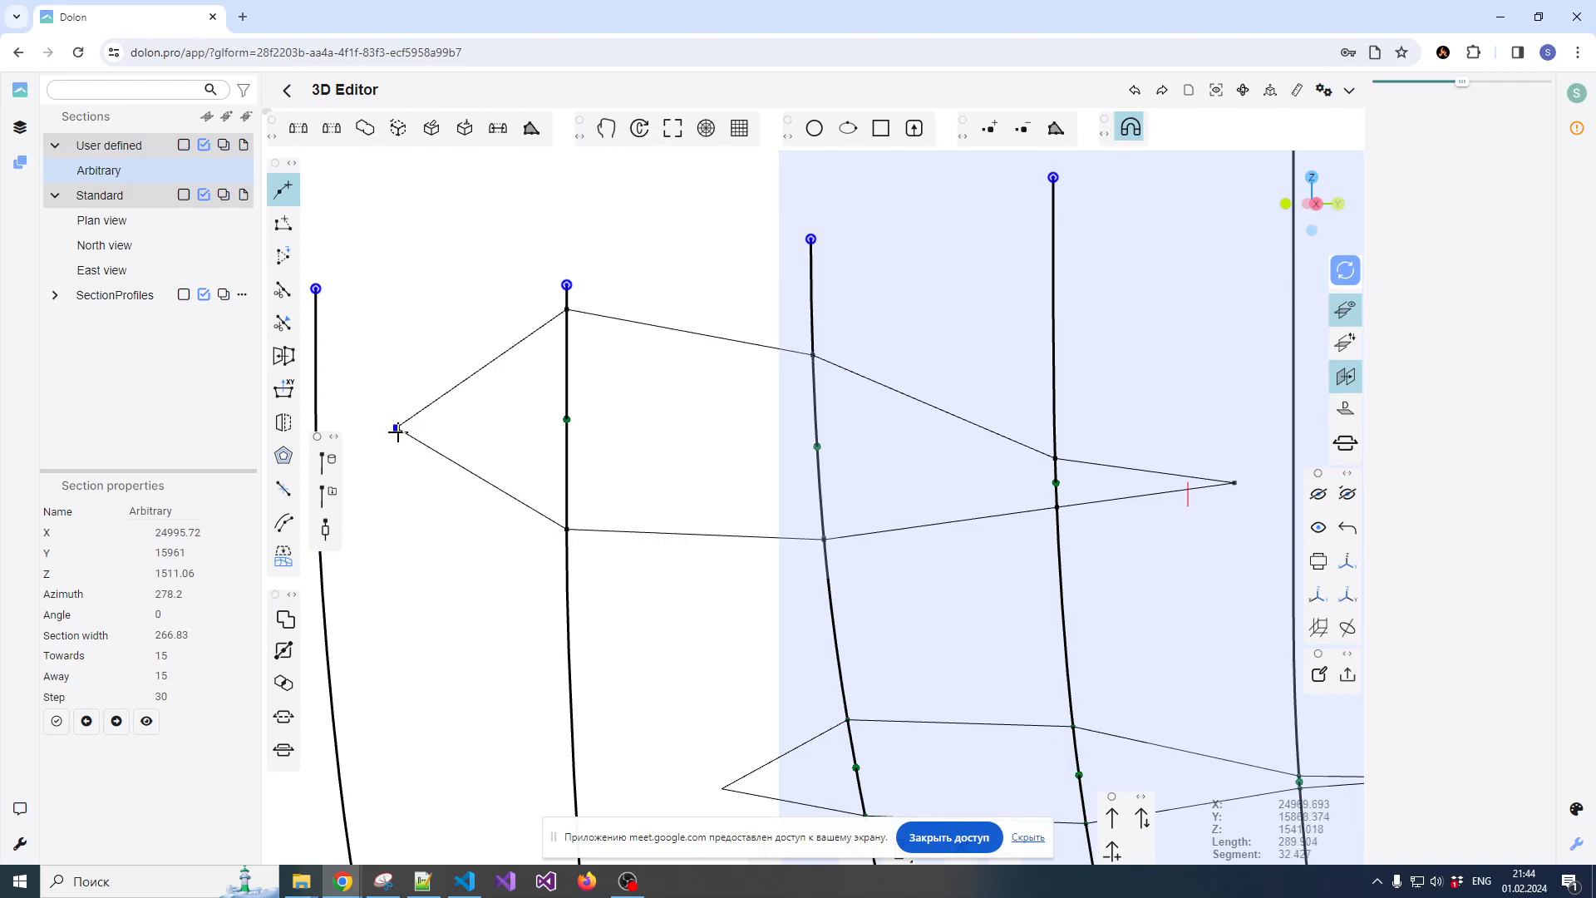
pyautogui.press('Escape')
pyautogui.scroll(-8, 652, 410)
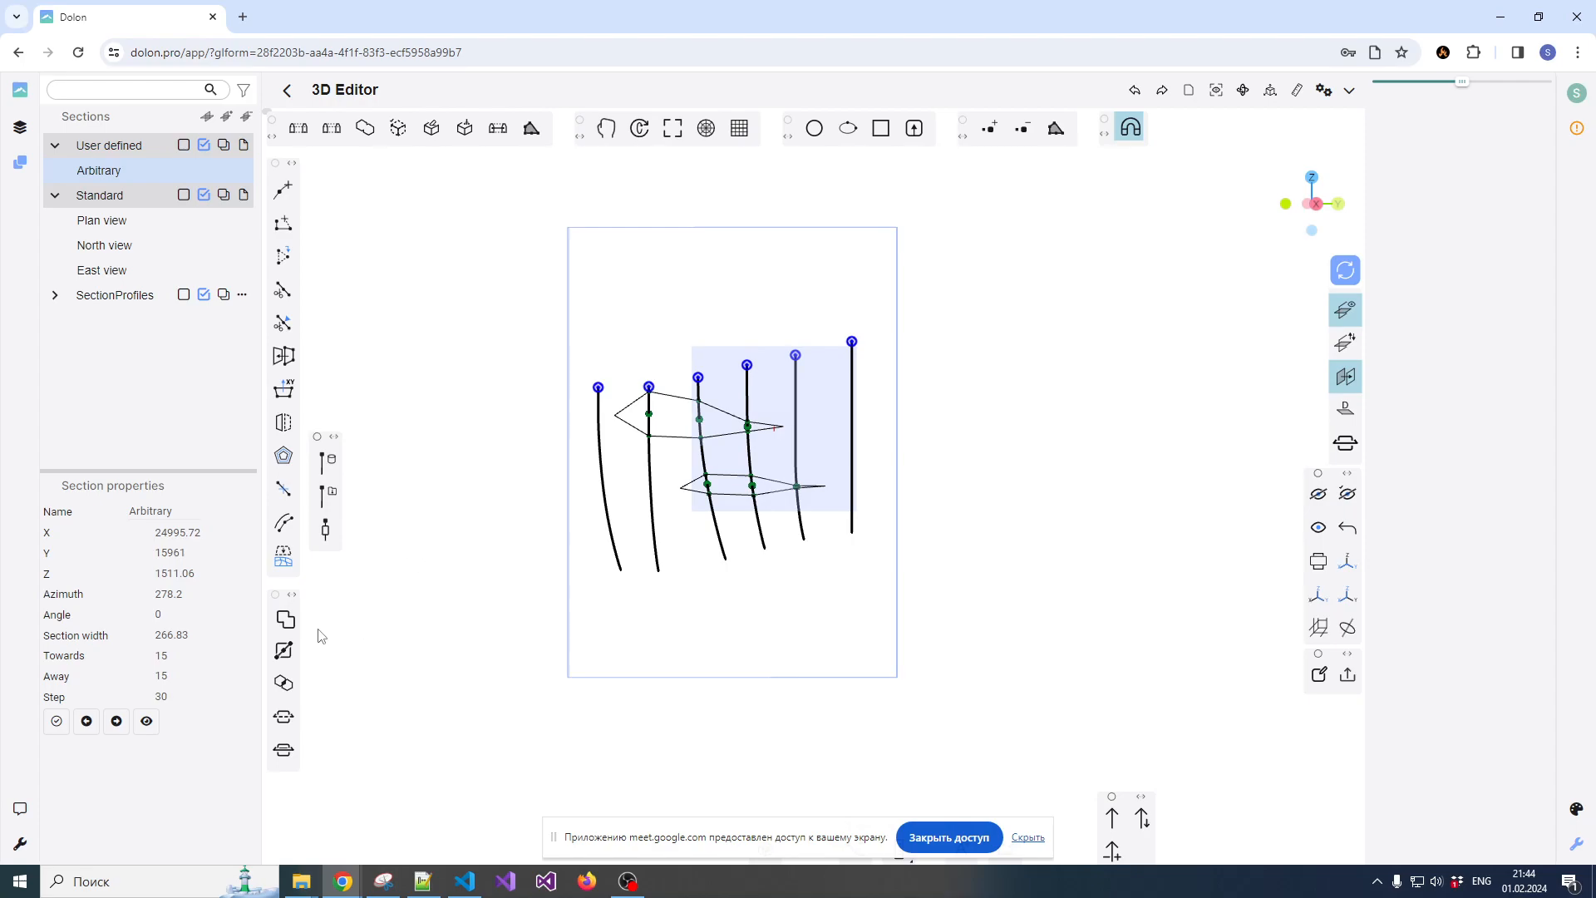
# Advance the Arbitrary section two steps forward and examine the composites along its drillholes
pyautogui.click(120, 723)
pyautogui.click(118, 722)
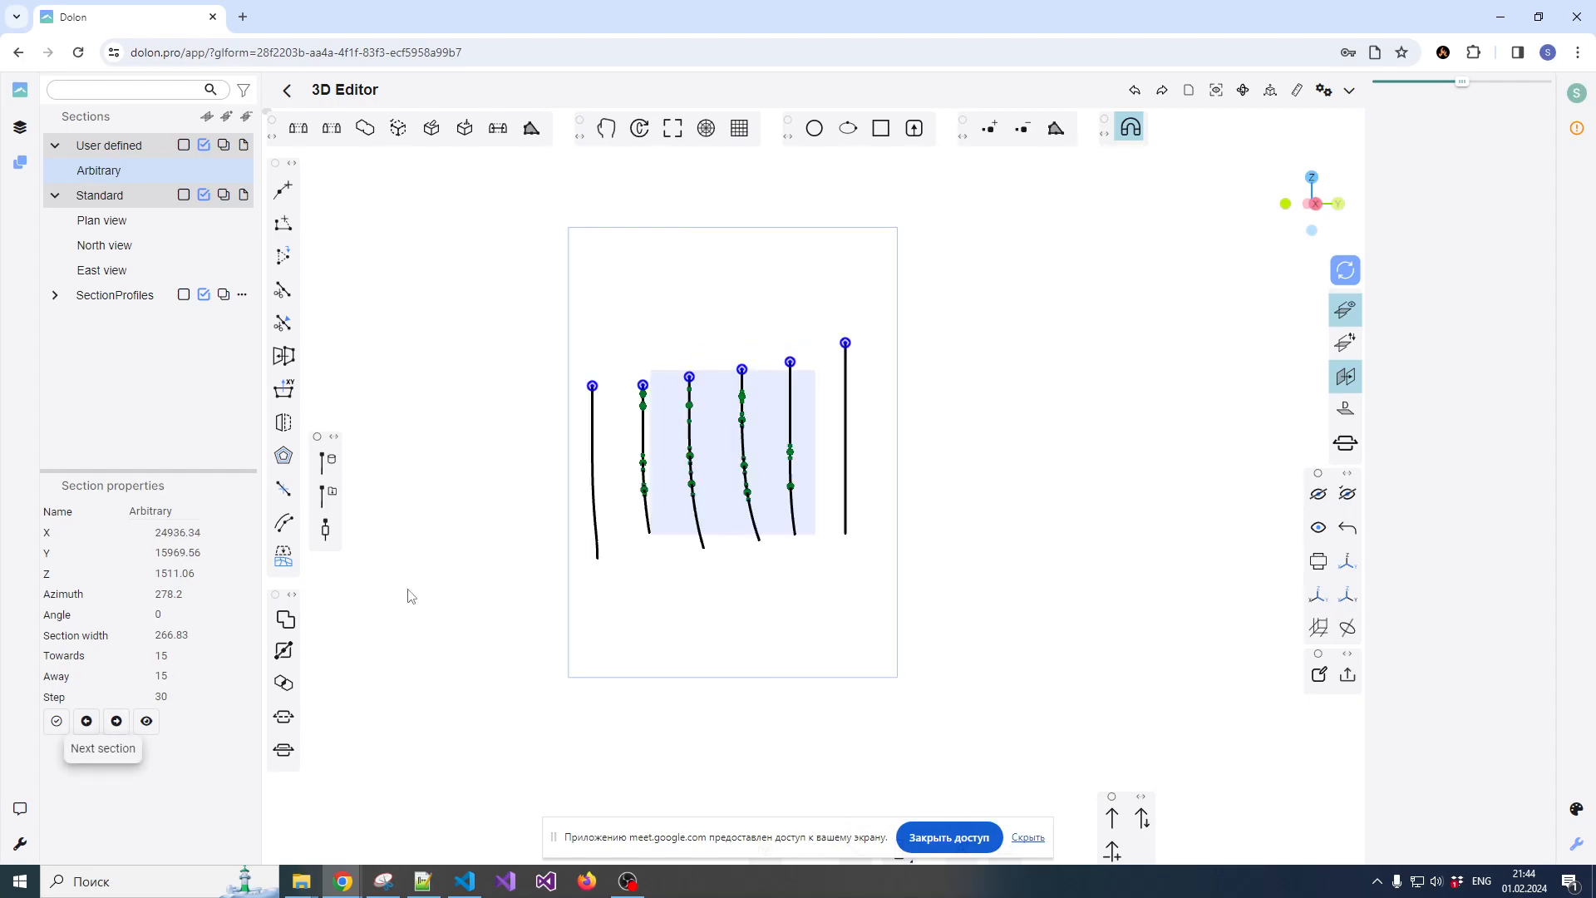
pyautogui.scroll(2, 621, 499)
pyautogui.scroll(3, 706, 462)
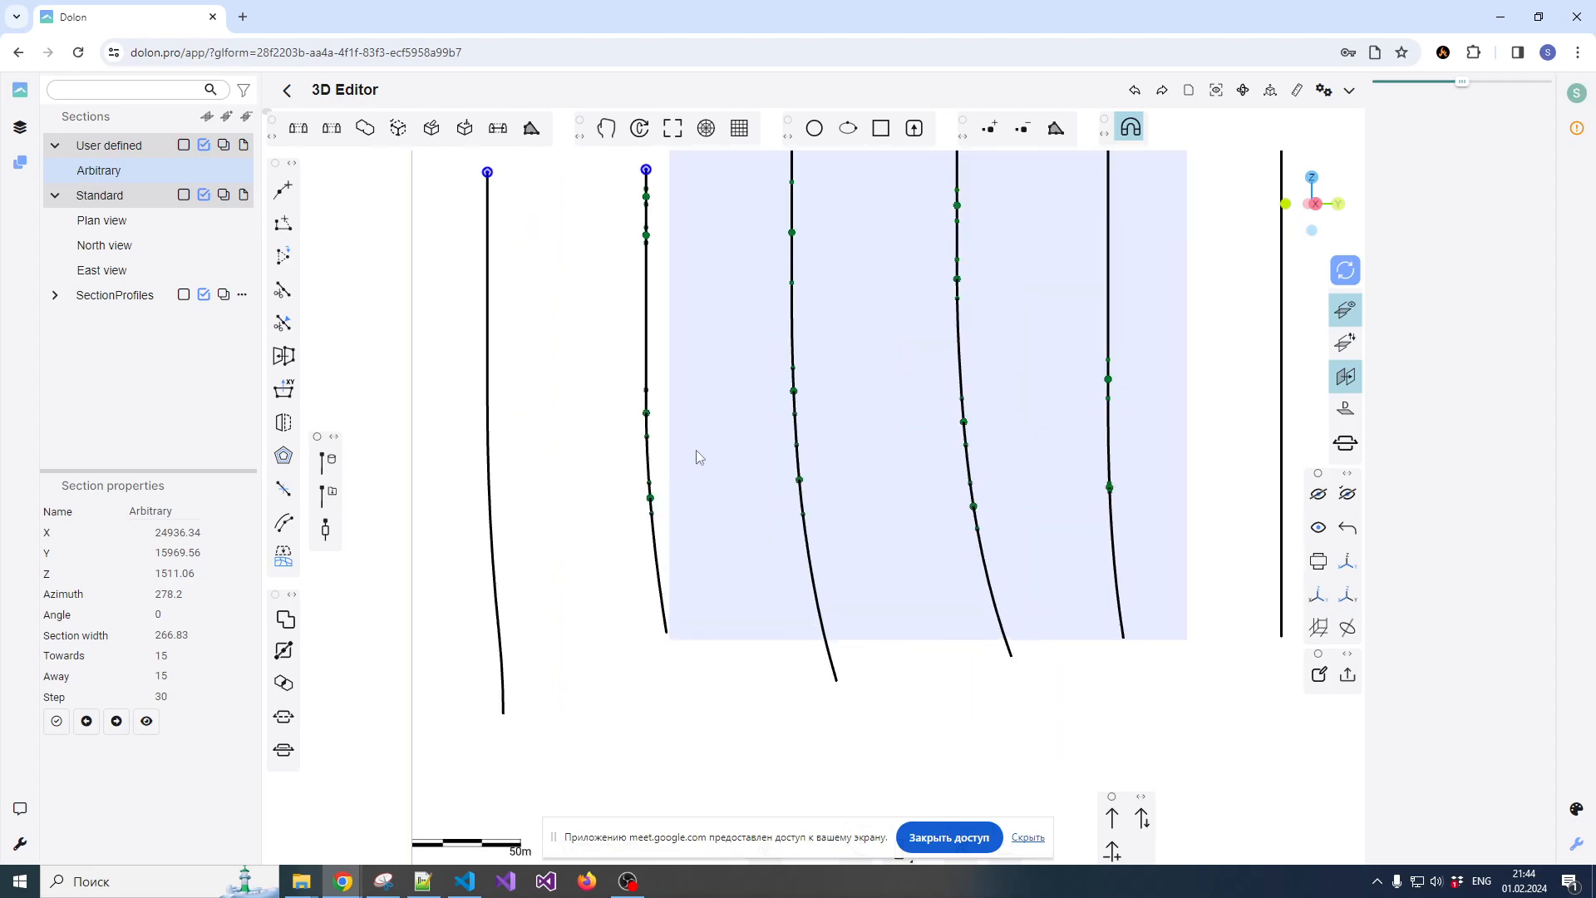
pyautogui.scroll(-2, 698, 458)
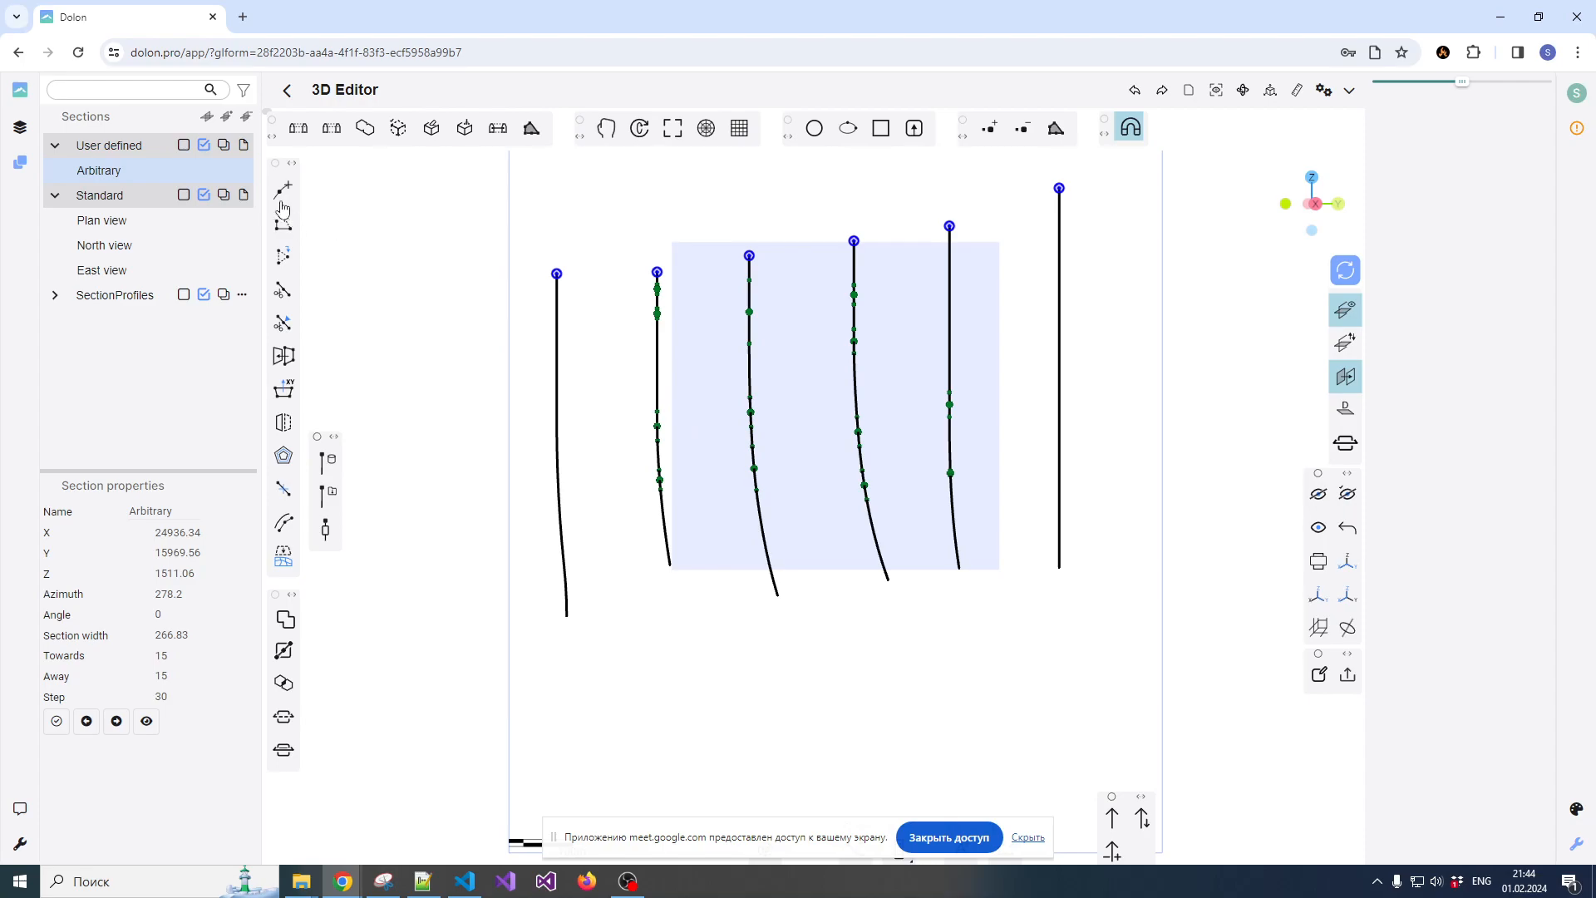
# With the reference plane hidden, try a polyline snapped across the drillholes from the second to the sixth and back to the fifth
pyautogui.click(1357, 314)
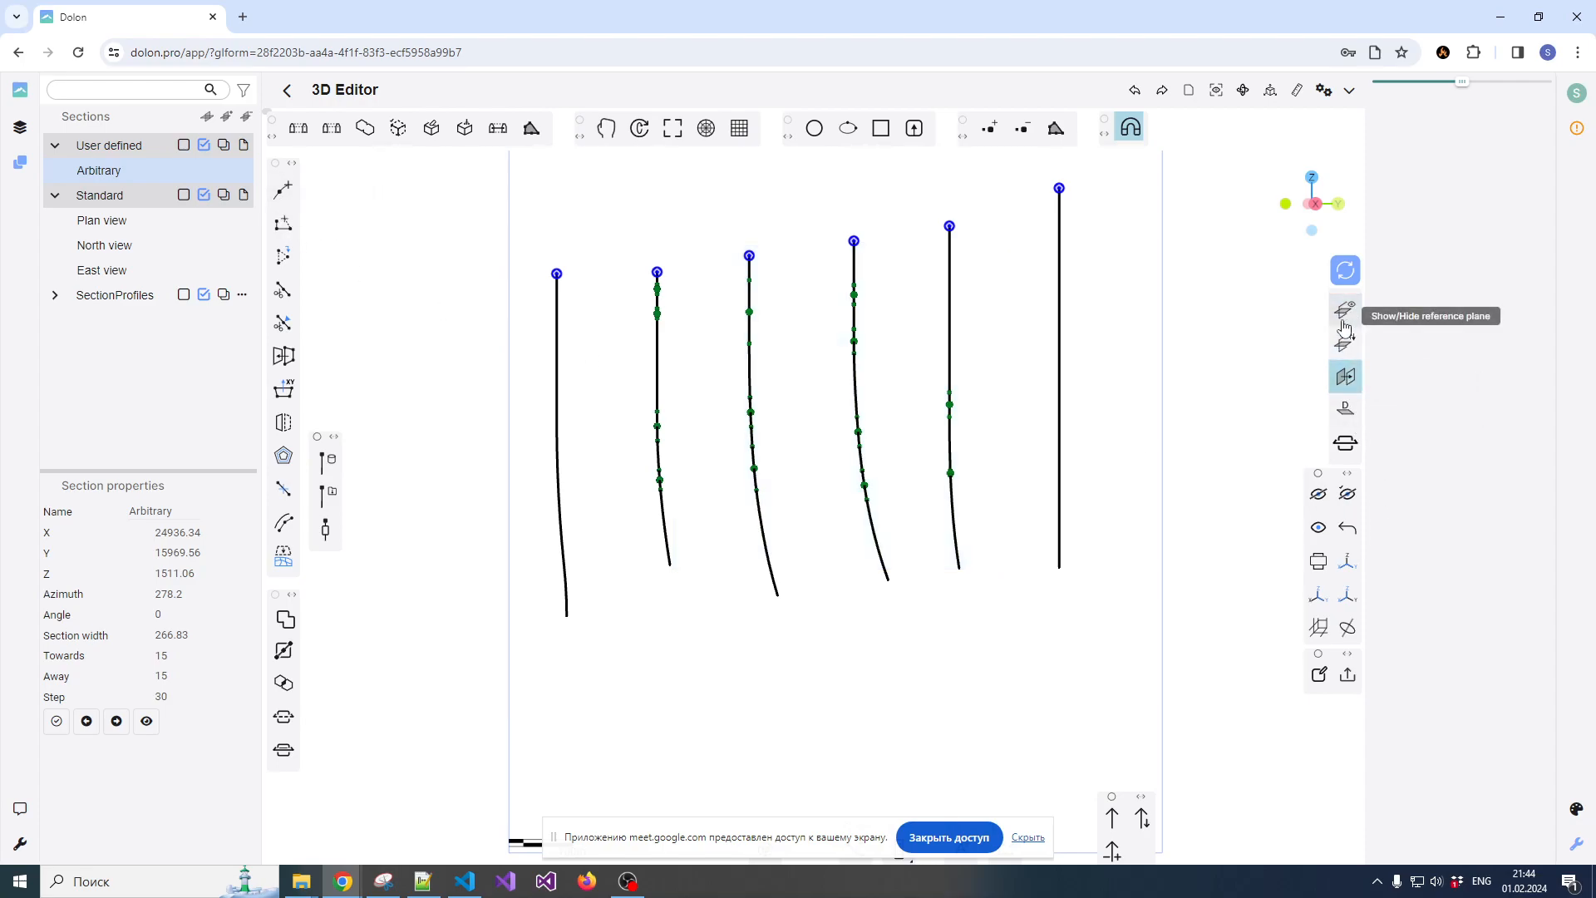
pyautogui.click(1352, 384)
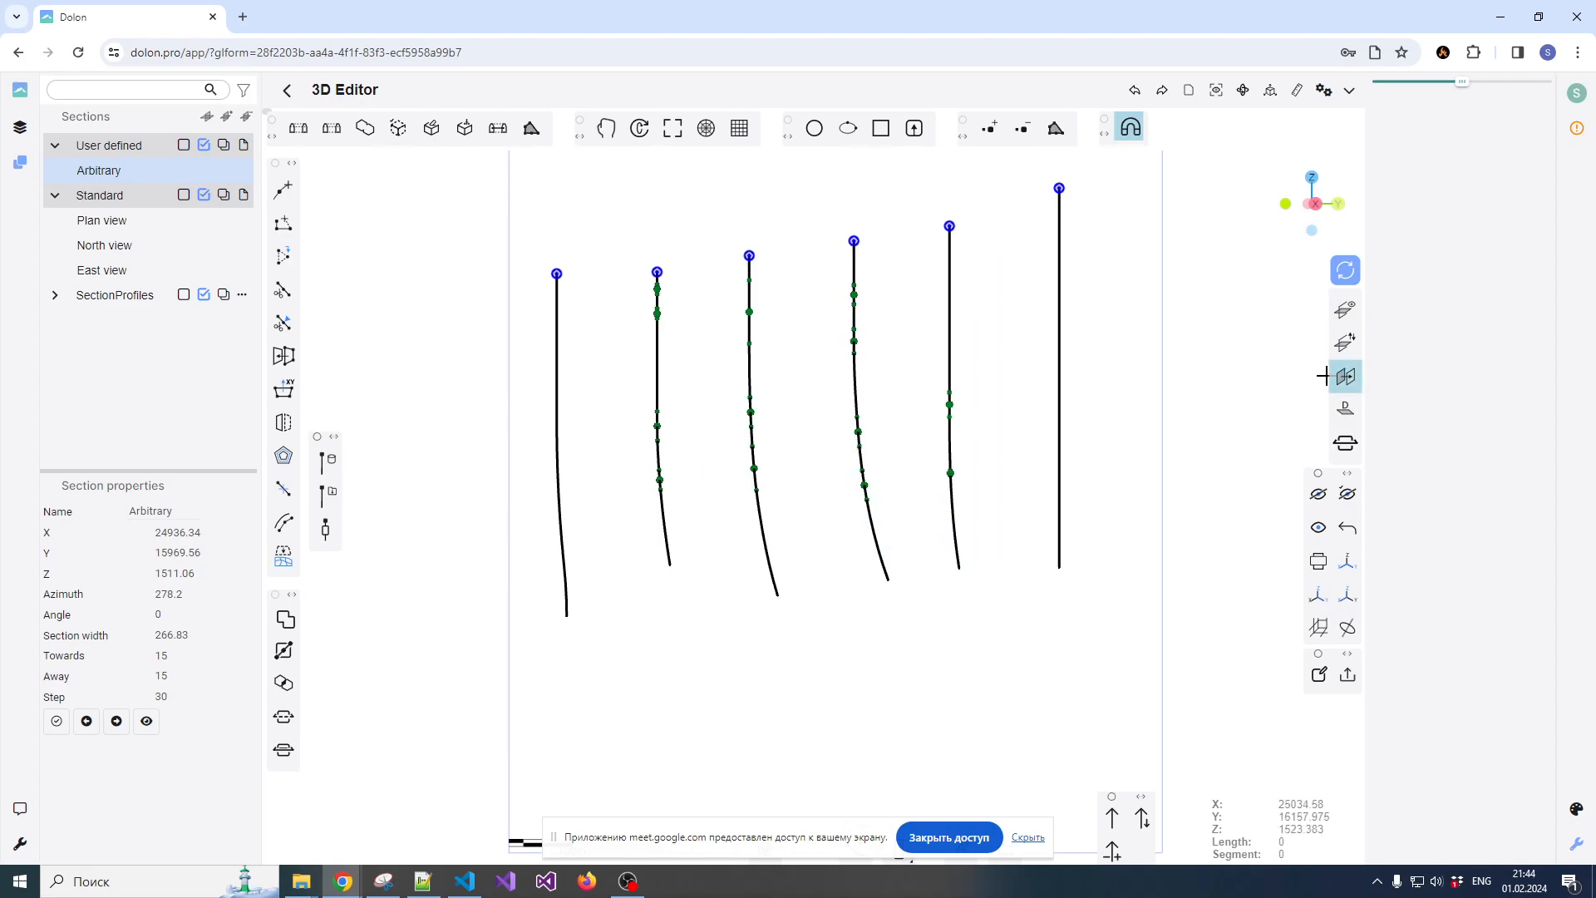
pyautogui.click(658, 370)
pyautogui.click(749, 354)
pyautogui.click(853, 370)
pyautogui.click(950, 371)
pyautogui.click(1059, 408)
pyautogui.click(950, 447)
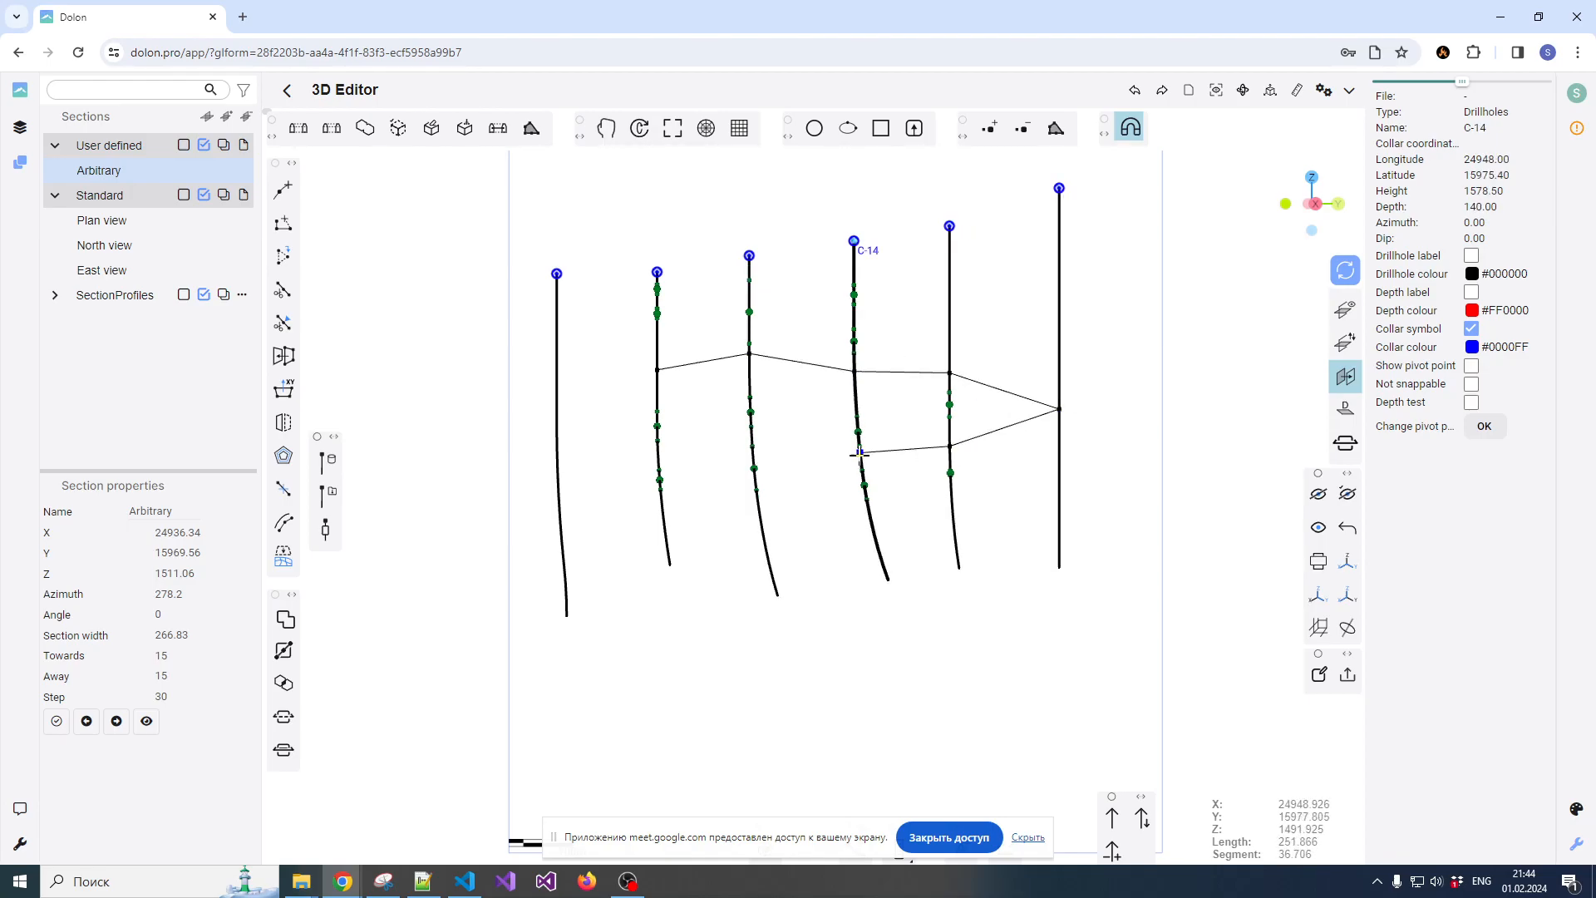
pyautogui.press('Escape')
# Display the reference plane and trace a polyline over the lower composites, from before the second drillhole to a point beyond the fifth
pyautogui.scroll(2, 777, 463)
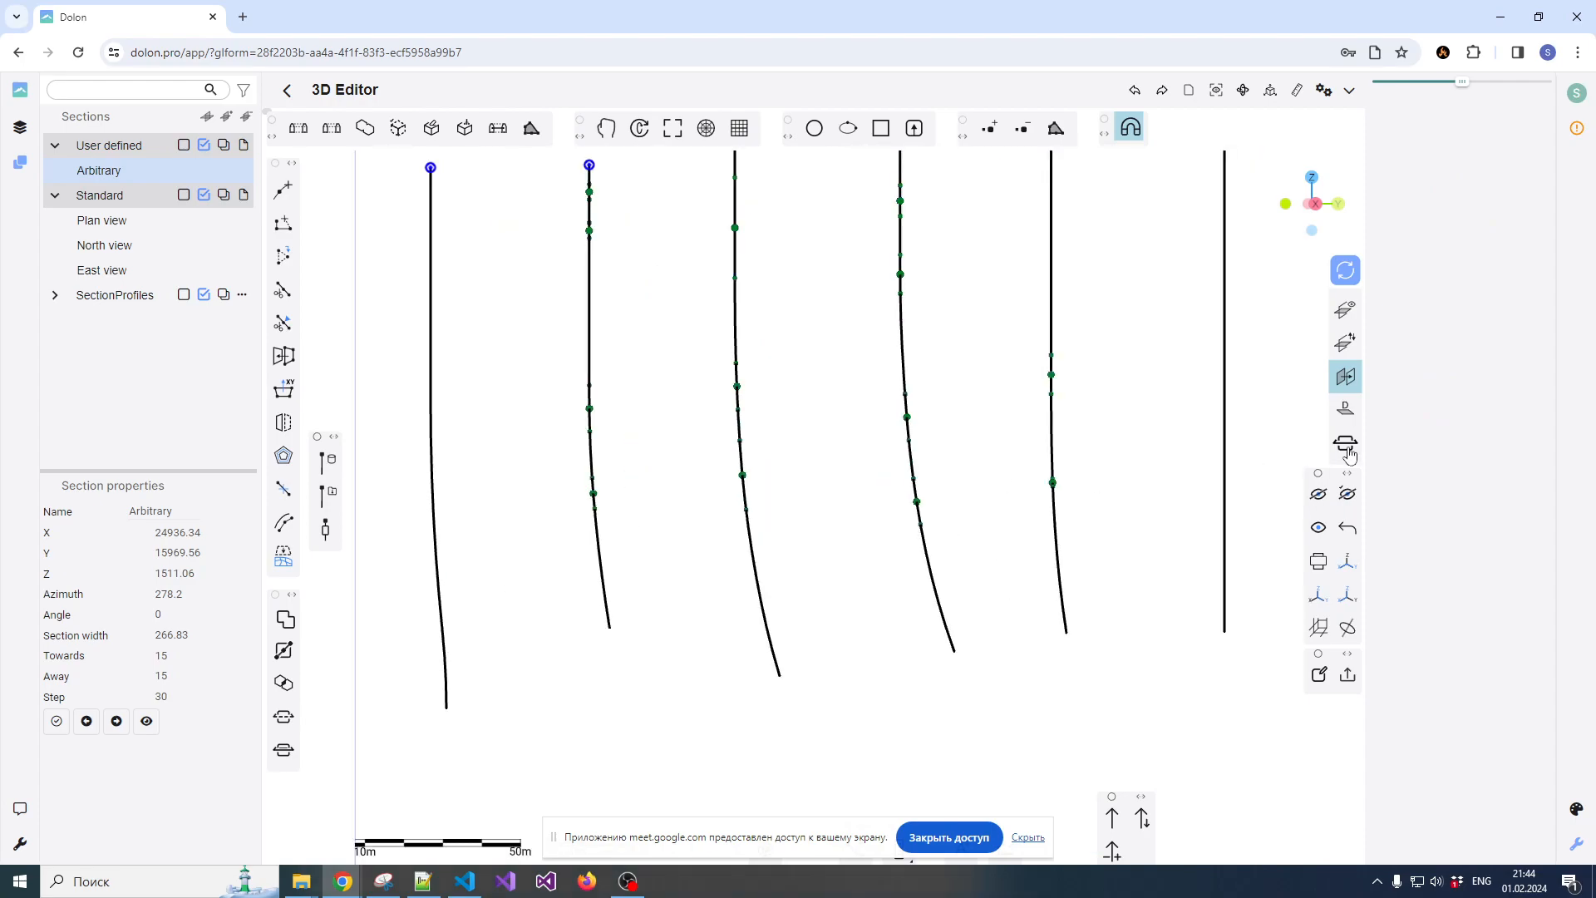
pyautogui.click(1345, 309)
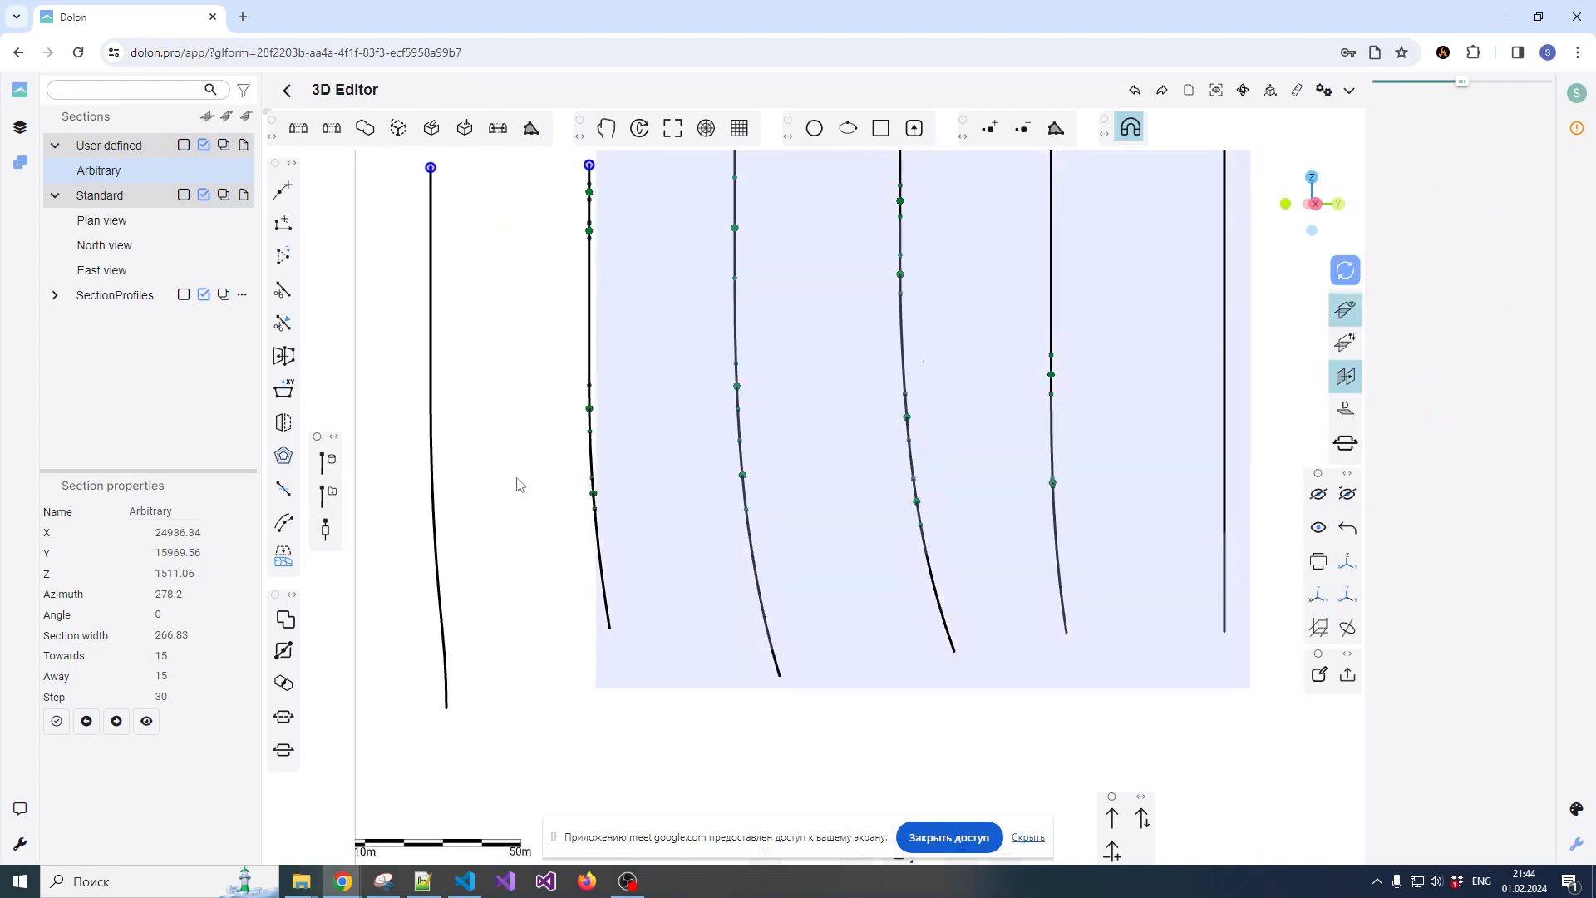
pyautogui.click(282, 189)
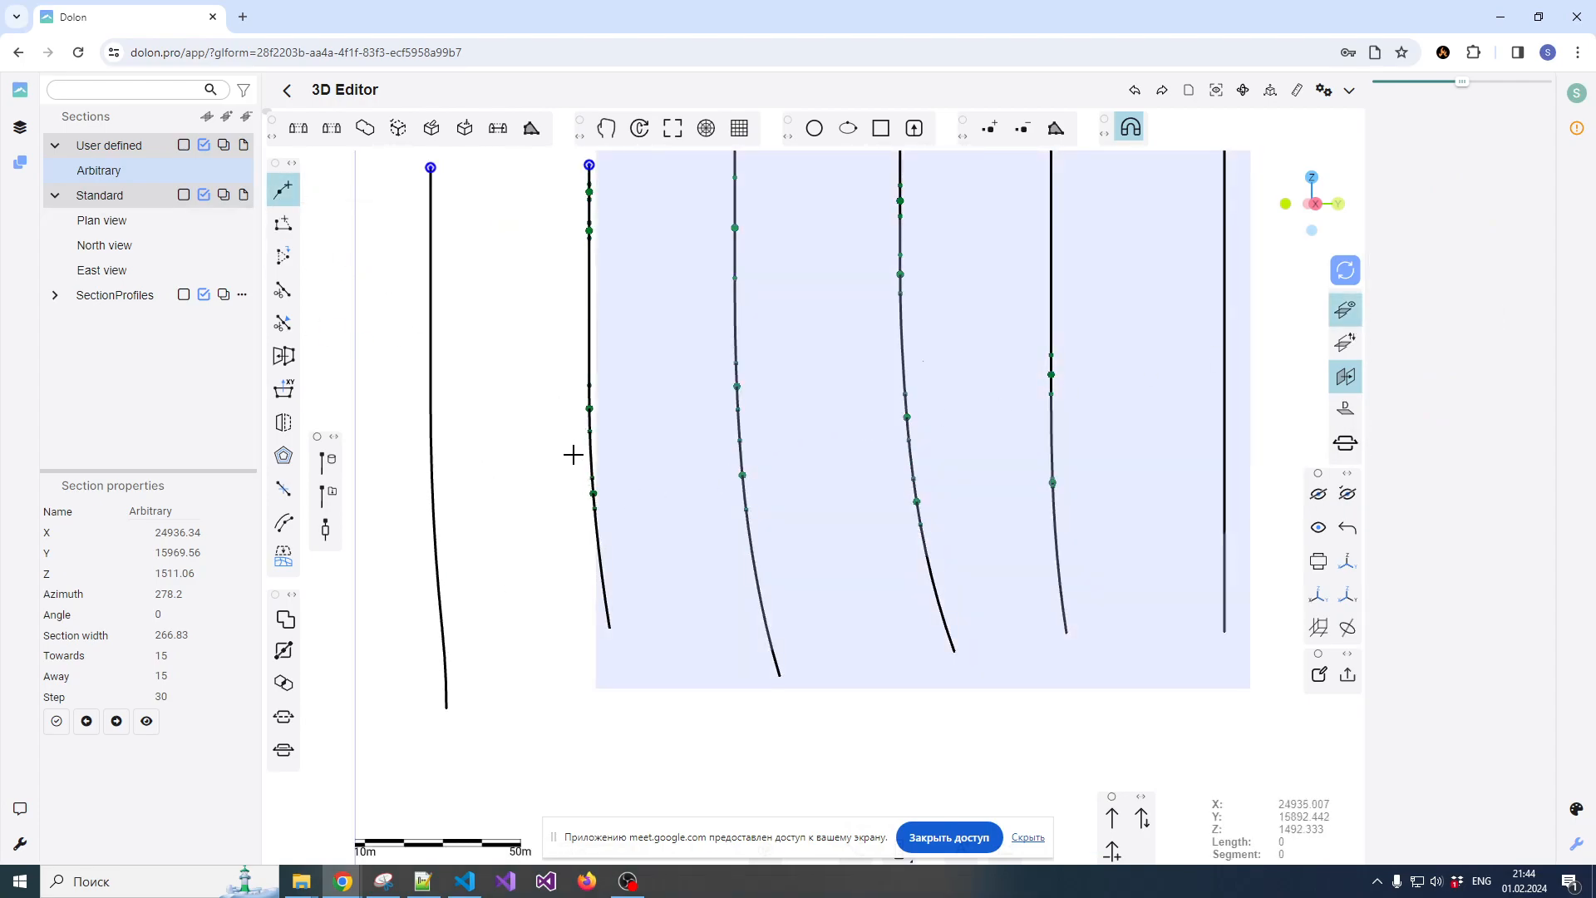
pyautogui.click(491, 500)
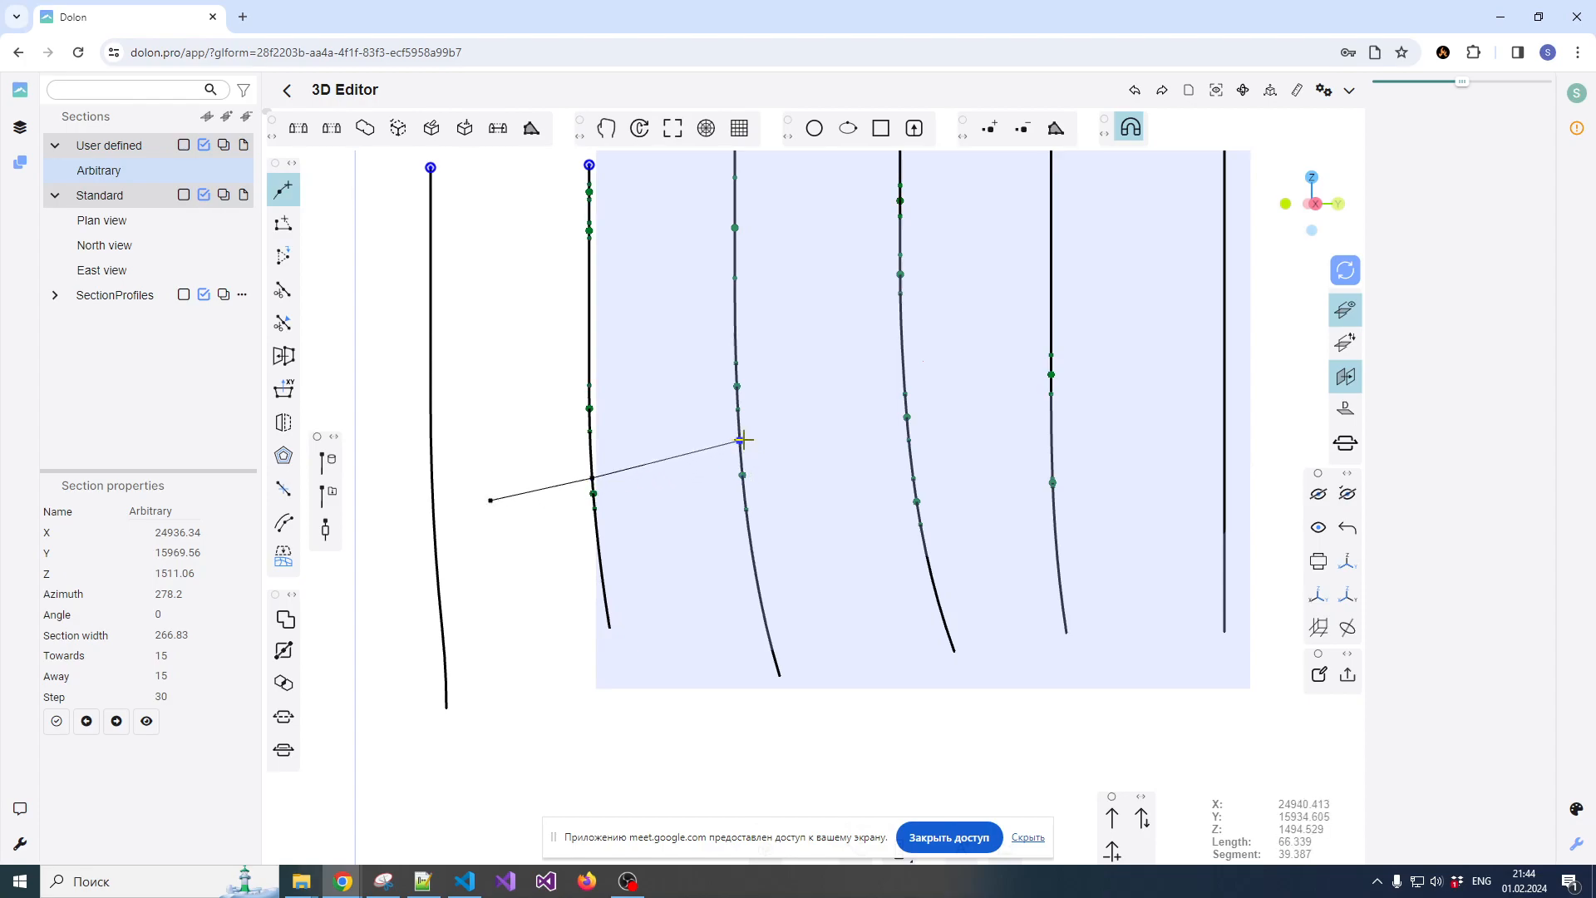
pyautogui.scroll(4, 742, 441)
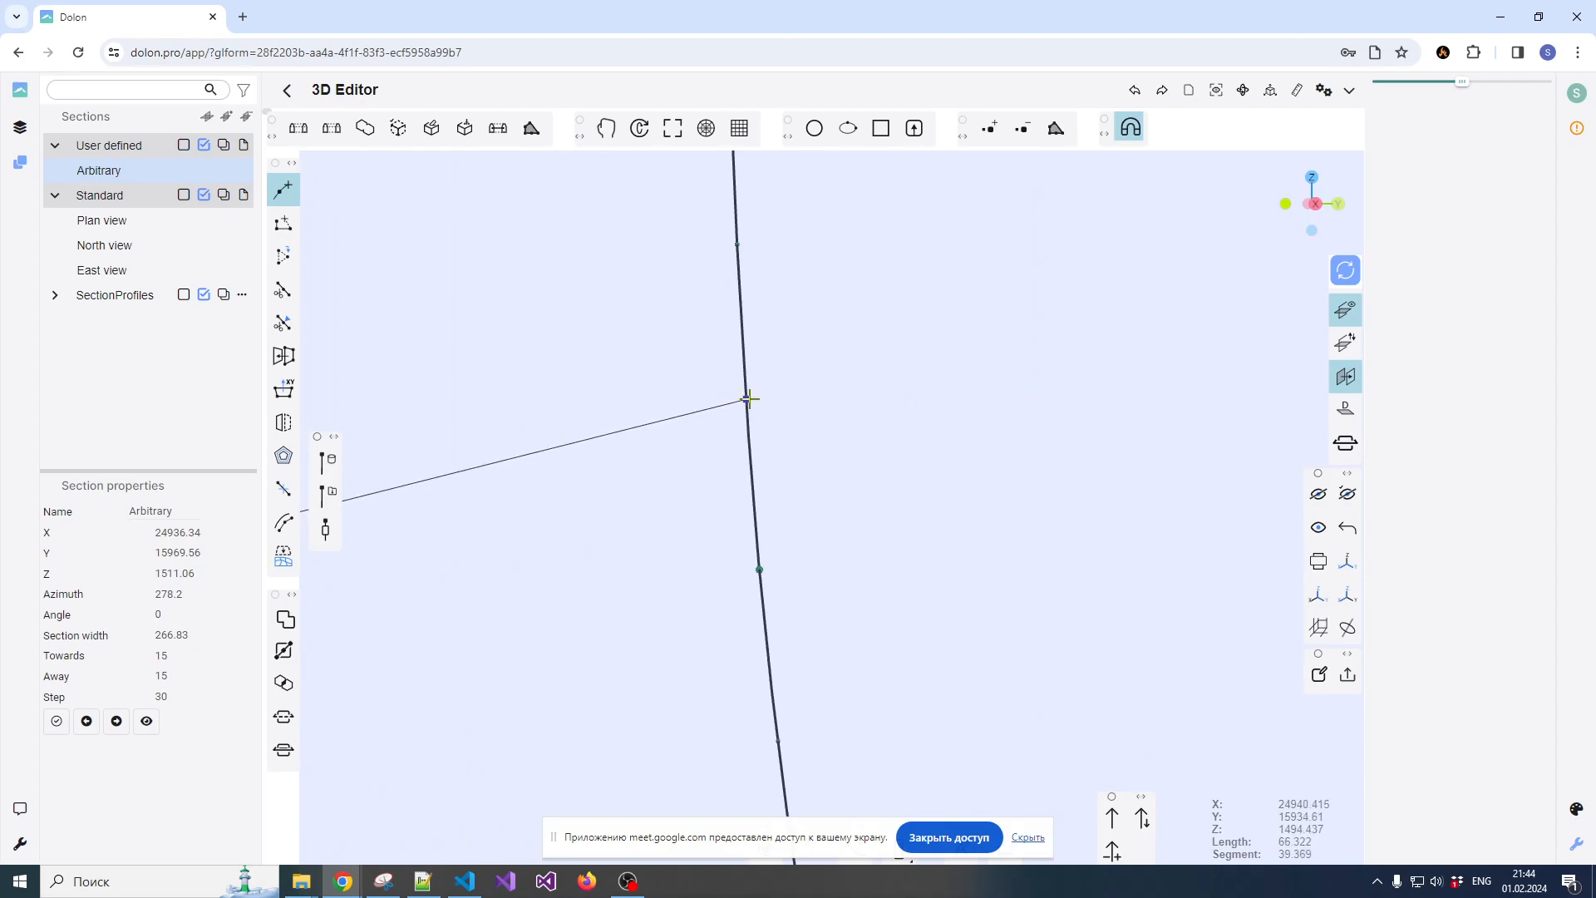
pyautogui.click(748, 395)
pyautogui.scroll(-3, 751, 389)
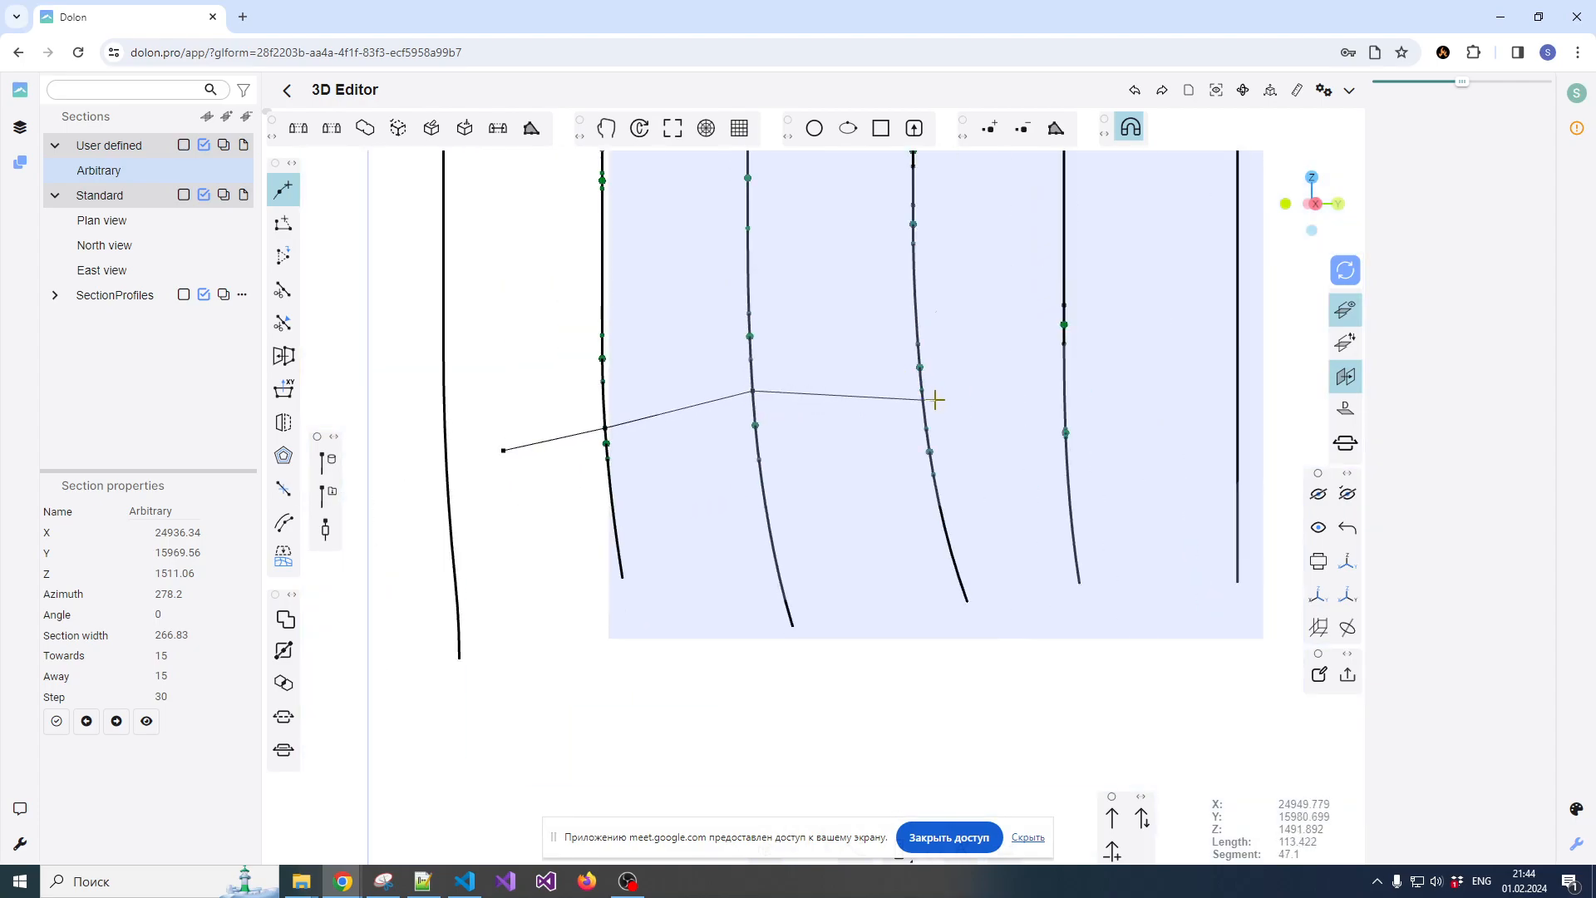
pyautogui.scroll(2, 937, 401)
pyautogui.scroll(5, 1095, 435)
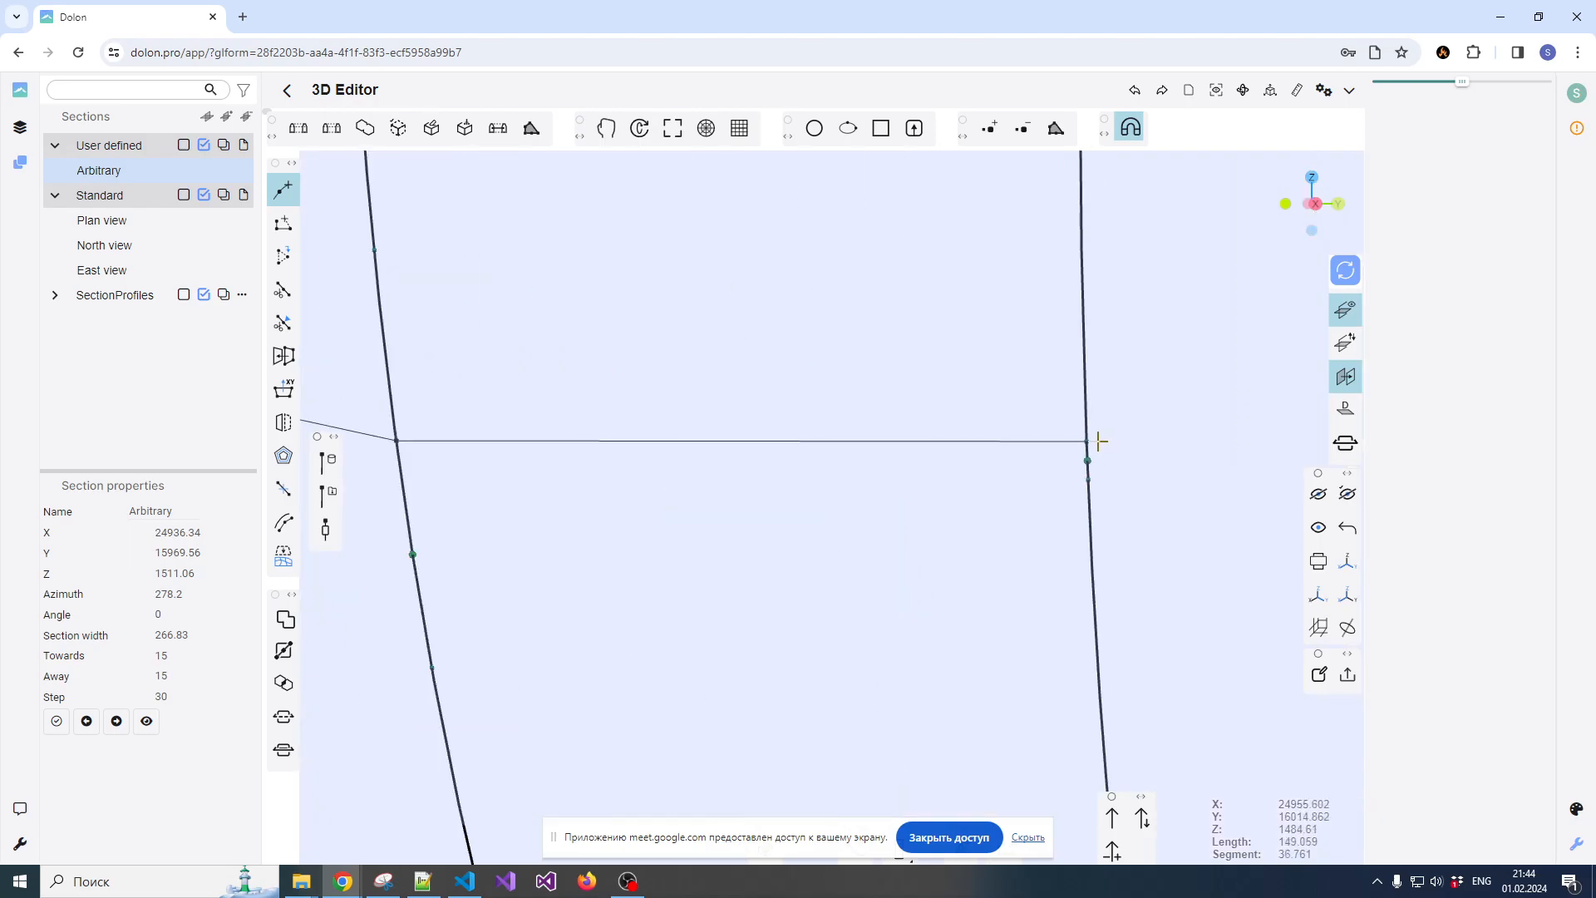
pyautogui.scroll(-6, 1116, 419)
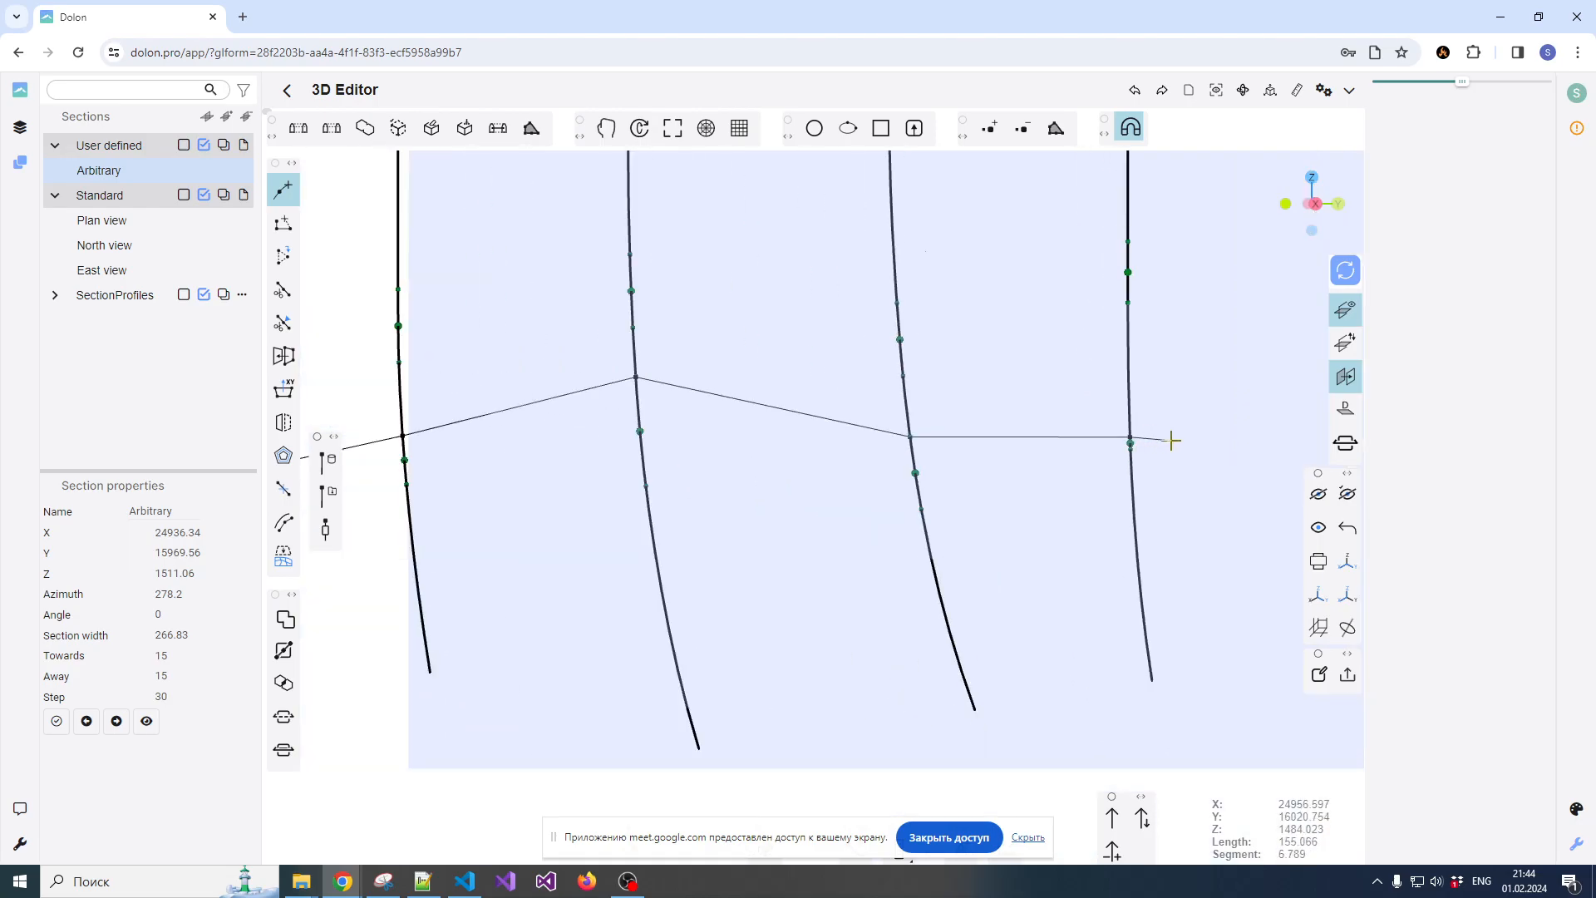
pyautogui.scroll(5, 1147, 449)
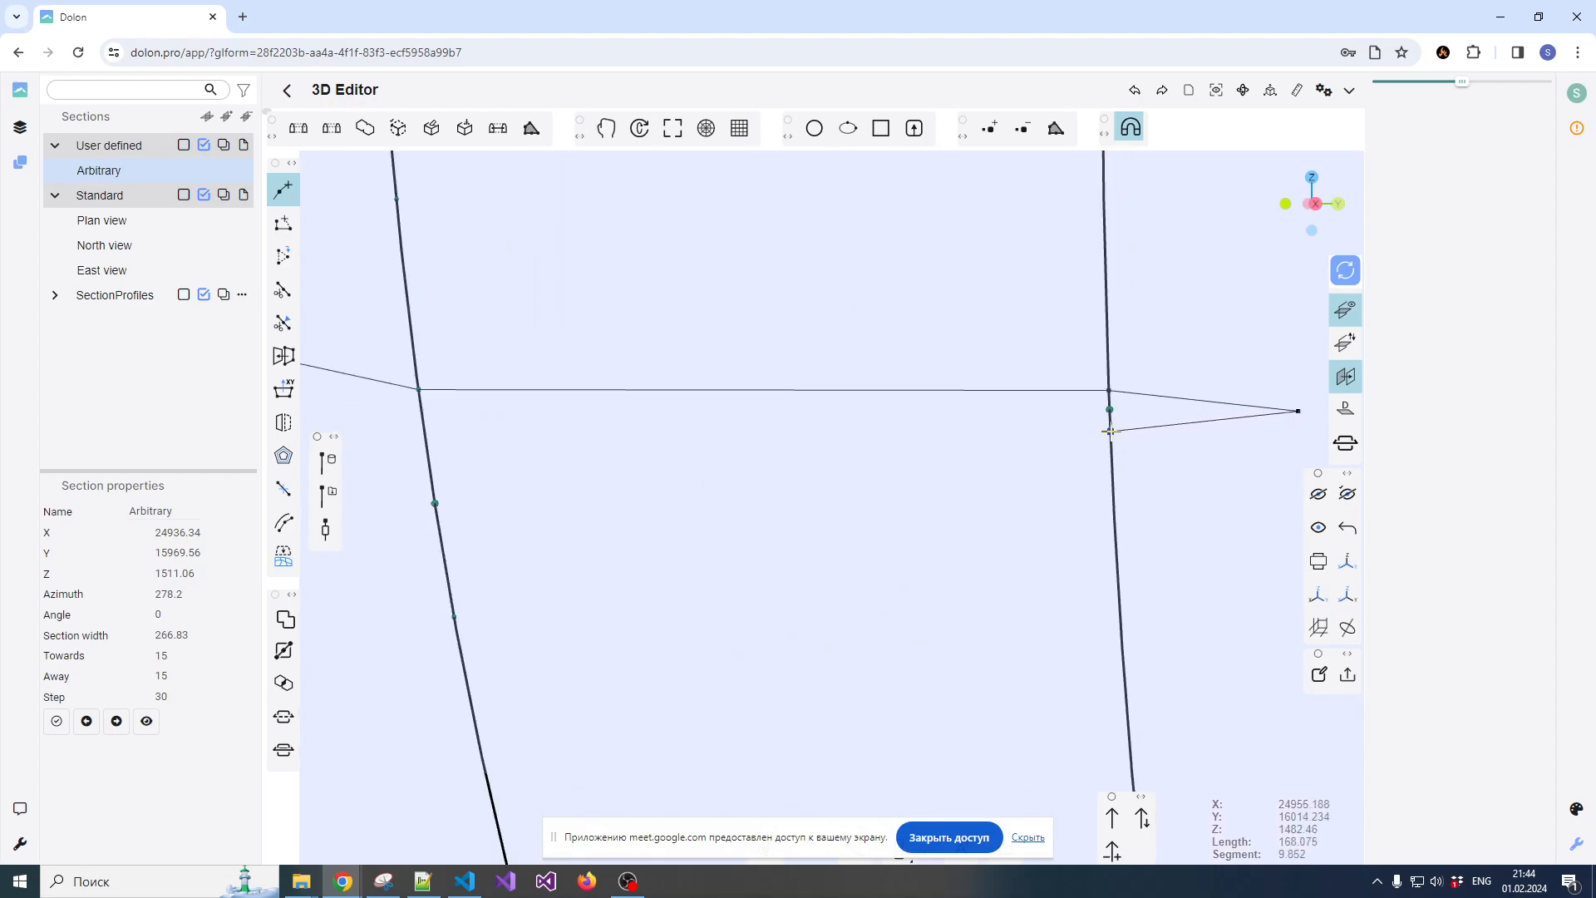
# Continue the polyline back beneath the lower composites from the fifth to the second drillhole and close it at its start point
pyautogui.scroll(-5, 1073, 435)
pyautogui.scroll(3, 881, 478)
pyautogui.click(862, 507)
pyautogui.scroll(-5, 823, 499)
pyautogui.scroll(4, 831, 499)
pyautogui.scroll(2, 711, 500)
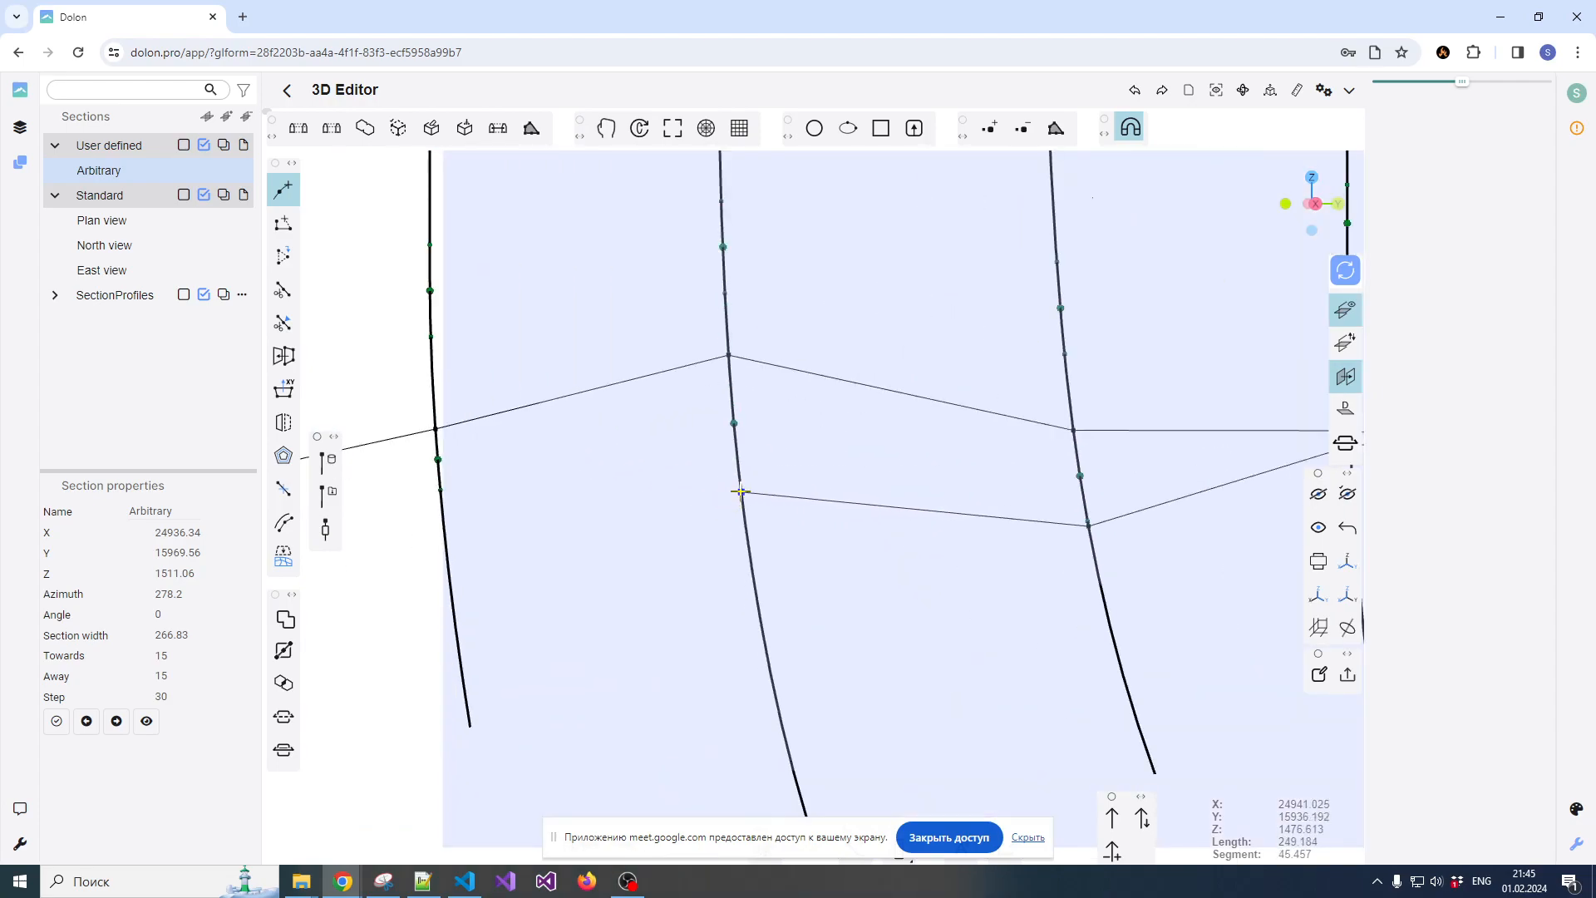
pyautogui.scroll(-5, 687, 499)
pyautogui.scroll(5, 599, 490)
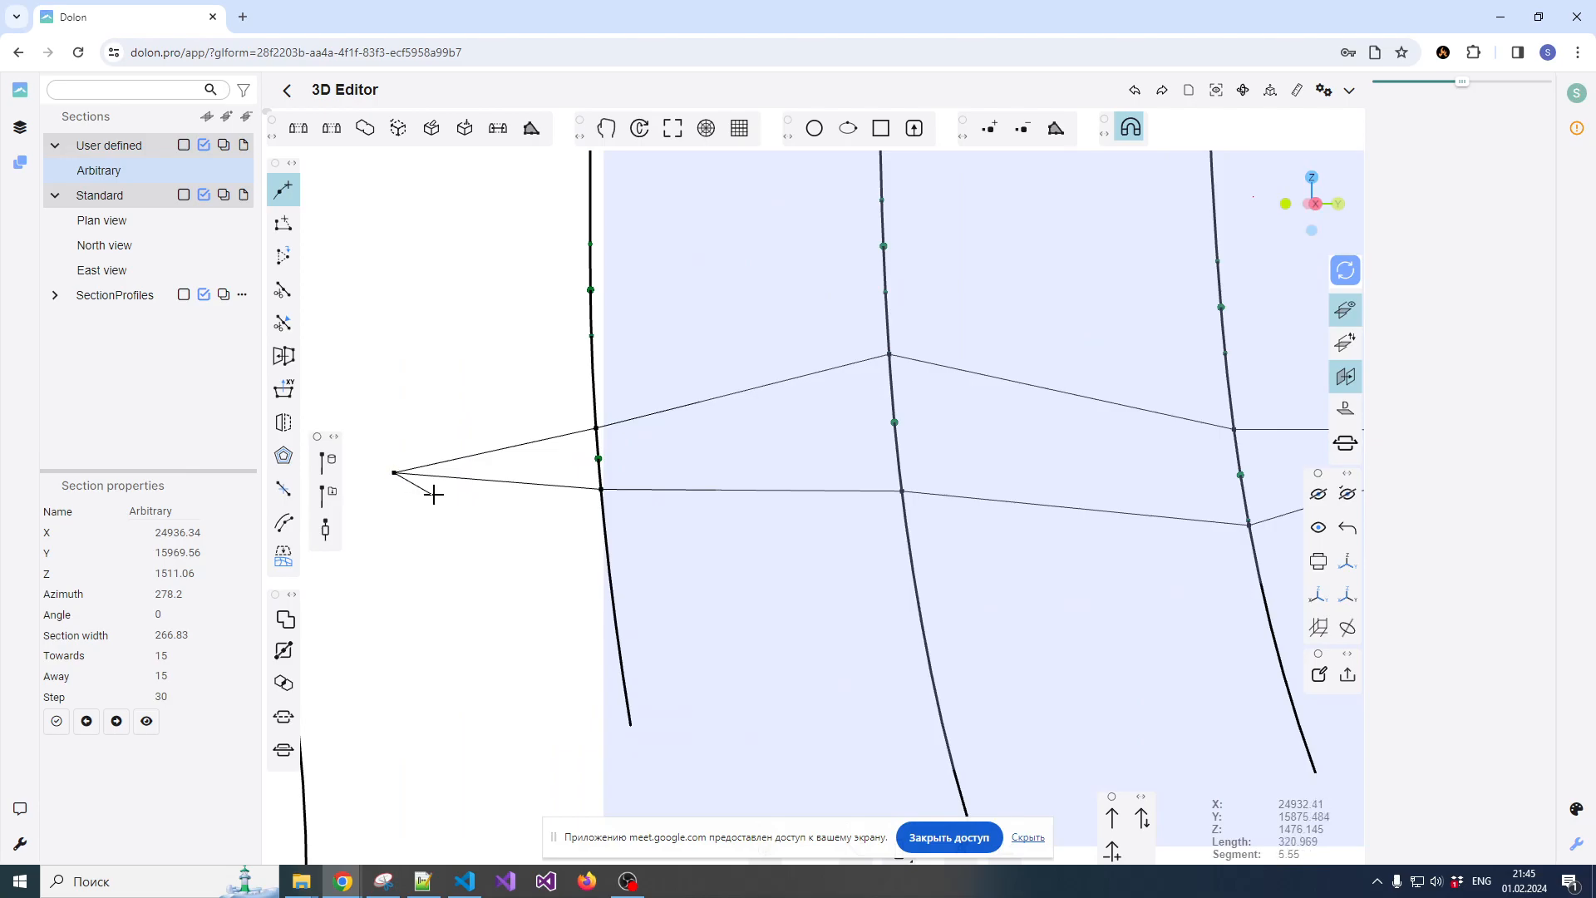
pyautogui.press('Escape')
pyautogui.scroll(5, 665, 420)
pyautogui.scroll(-10, 715, 456)
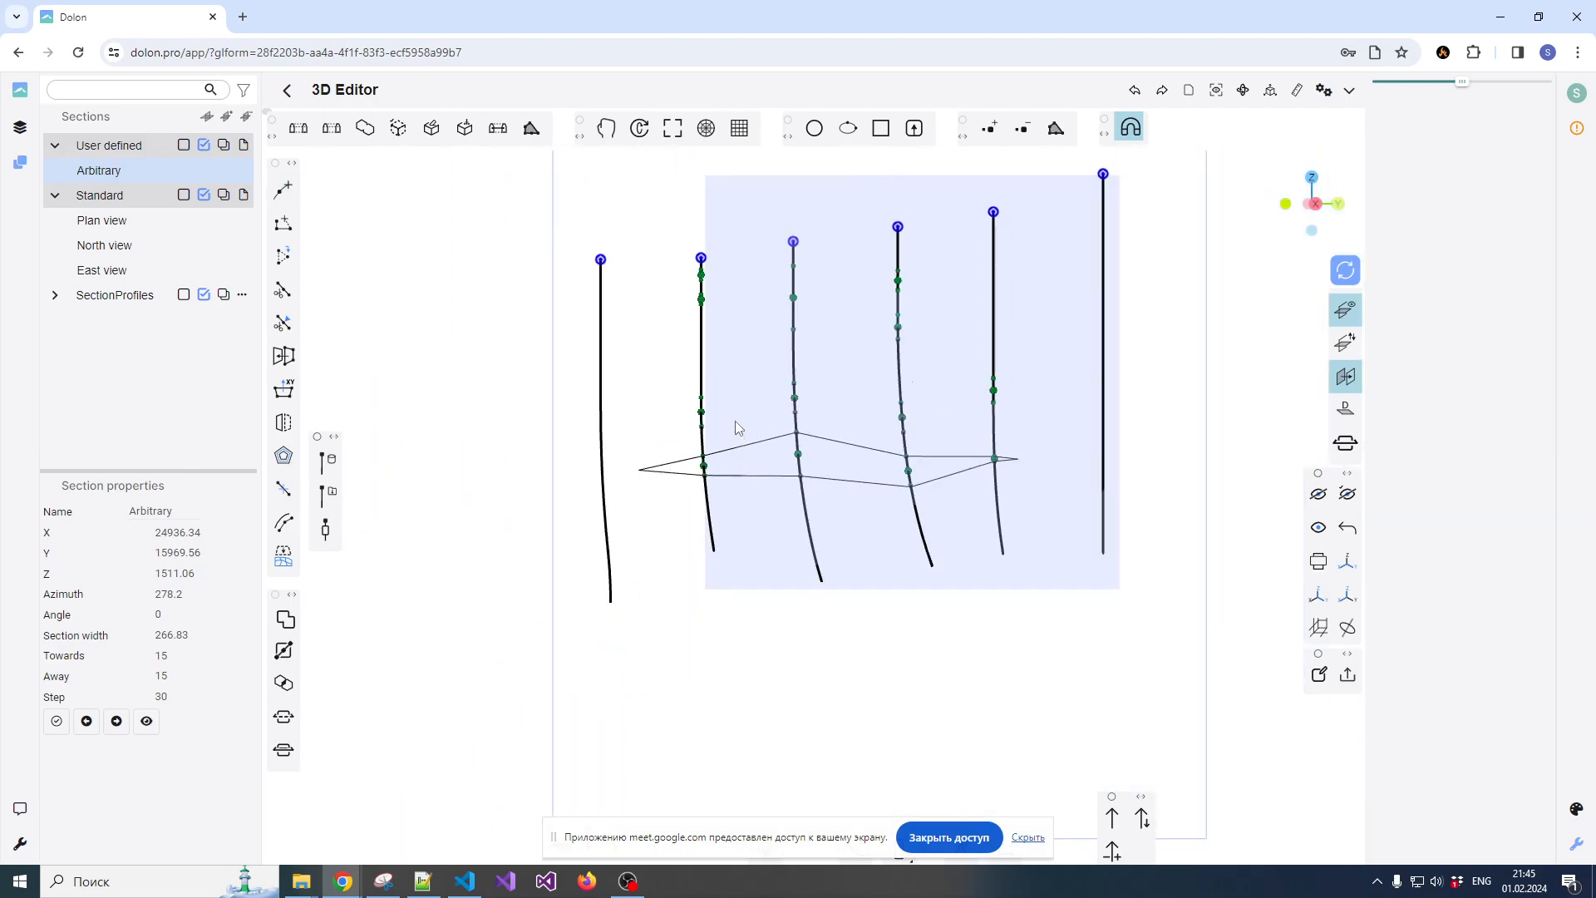
# Turn off the reference plane and leave the Arbitrary section to show the whole model
pyautogui.scroll(-3, 735, 428)
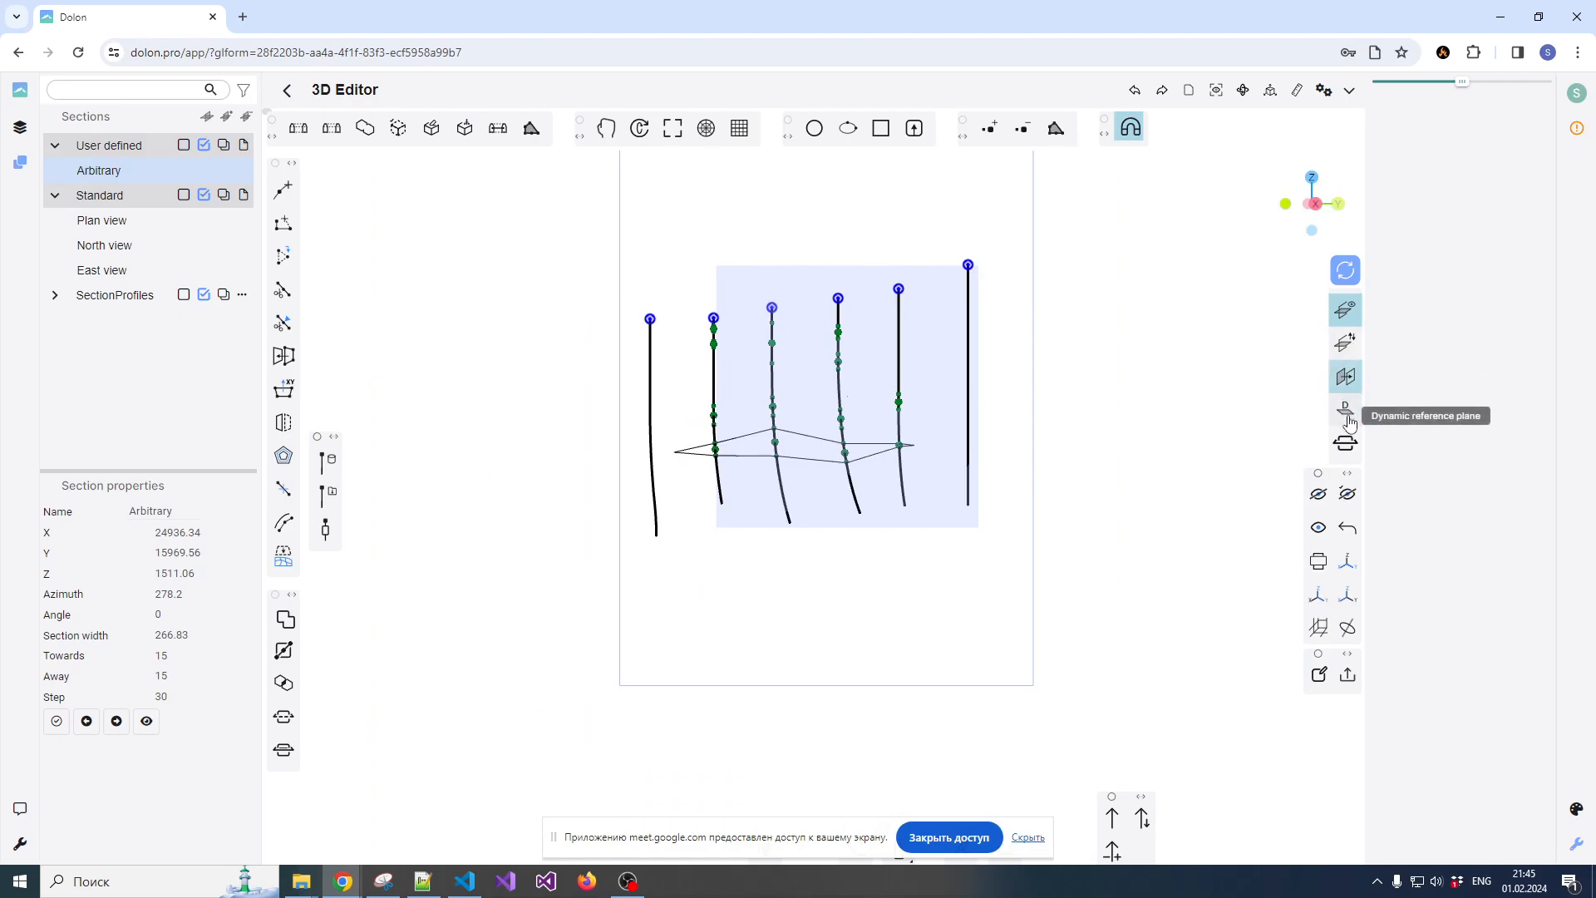
pyautogui.click(1346, 407)
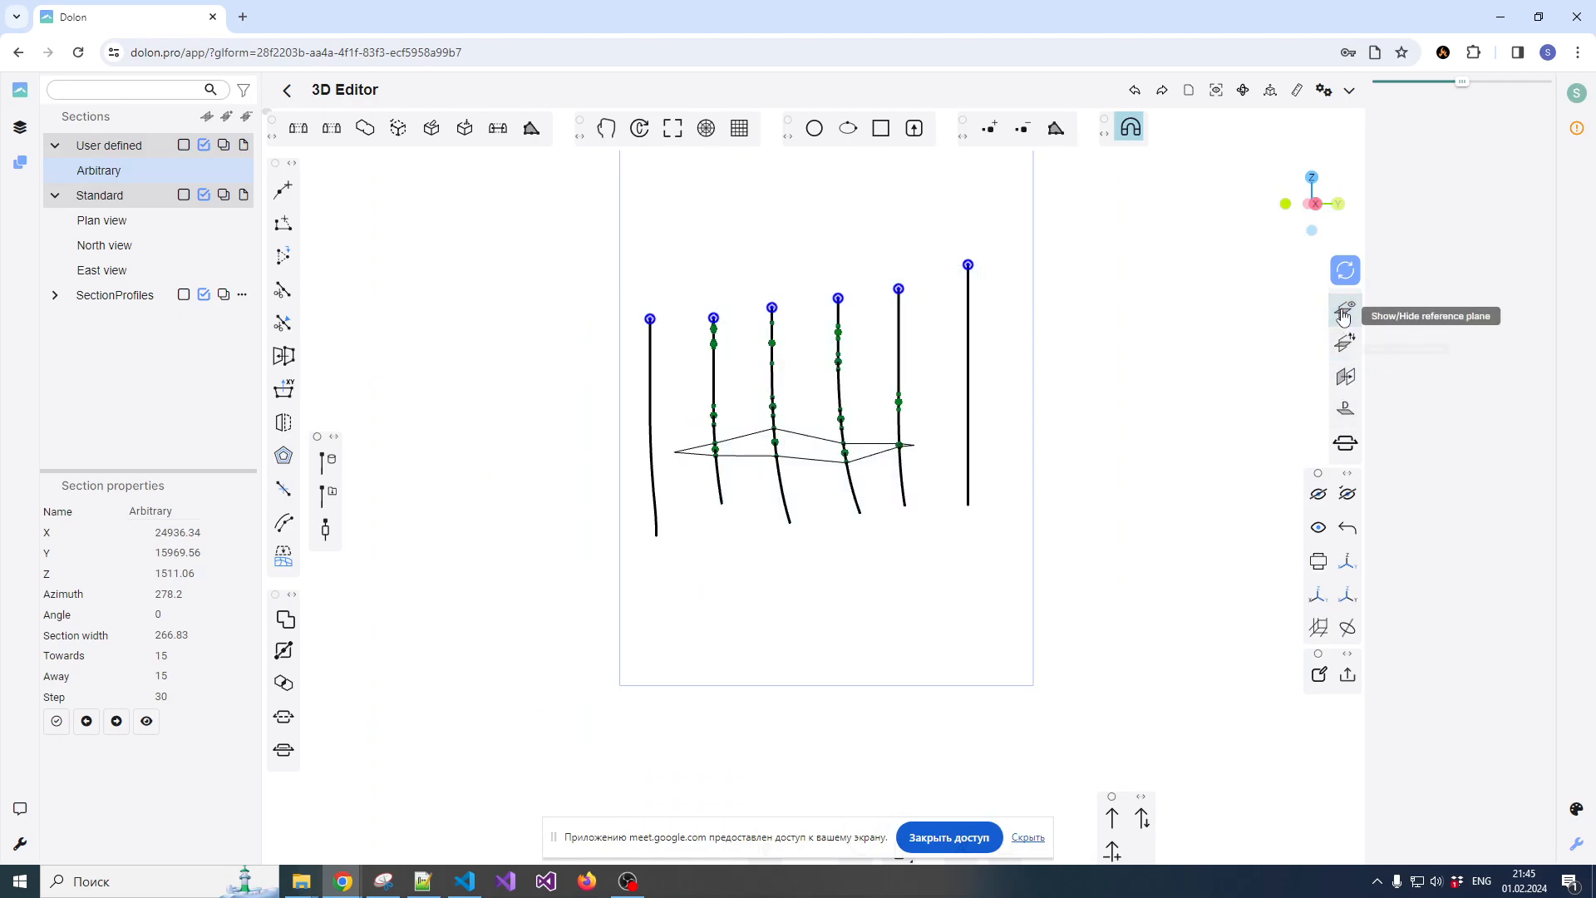
pyautogui.click(99, 173)
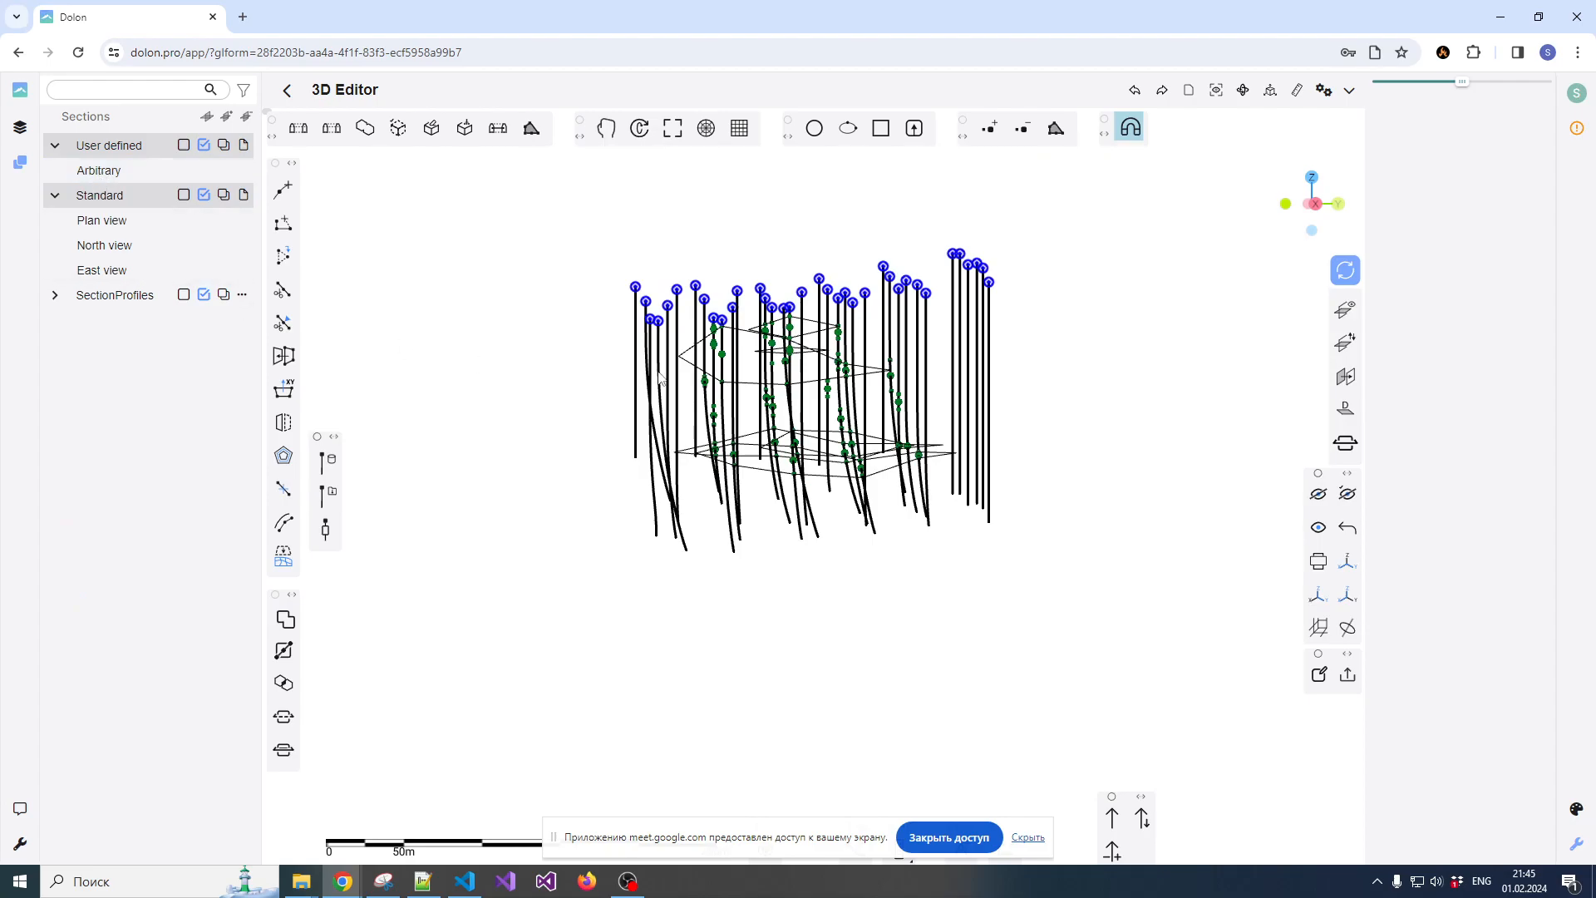
# Orbit the model to an oblique view and hide the Drillholes and Composite points layers, leaving only the polylines
pyautogui.scroll(-3, 655, 375)
pyautogui.moveTo(579, 419); pyautogui.dragTo(802, 448)
pyautogui.scroll(5, 802, 447)
pyautogui.moveTo(708, 462); pyautogui.dragTo(843, 425)
pyautogui.scroll(5, 828, 449)
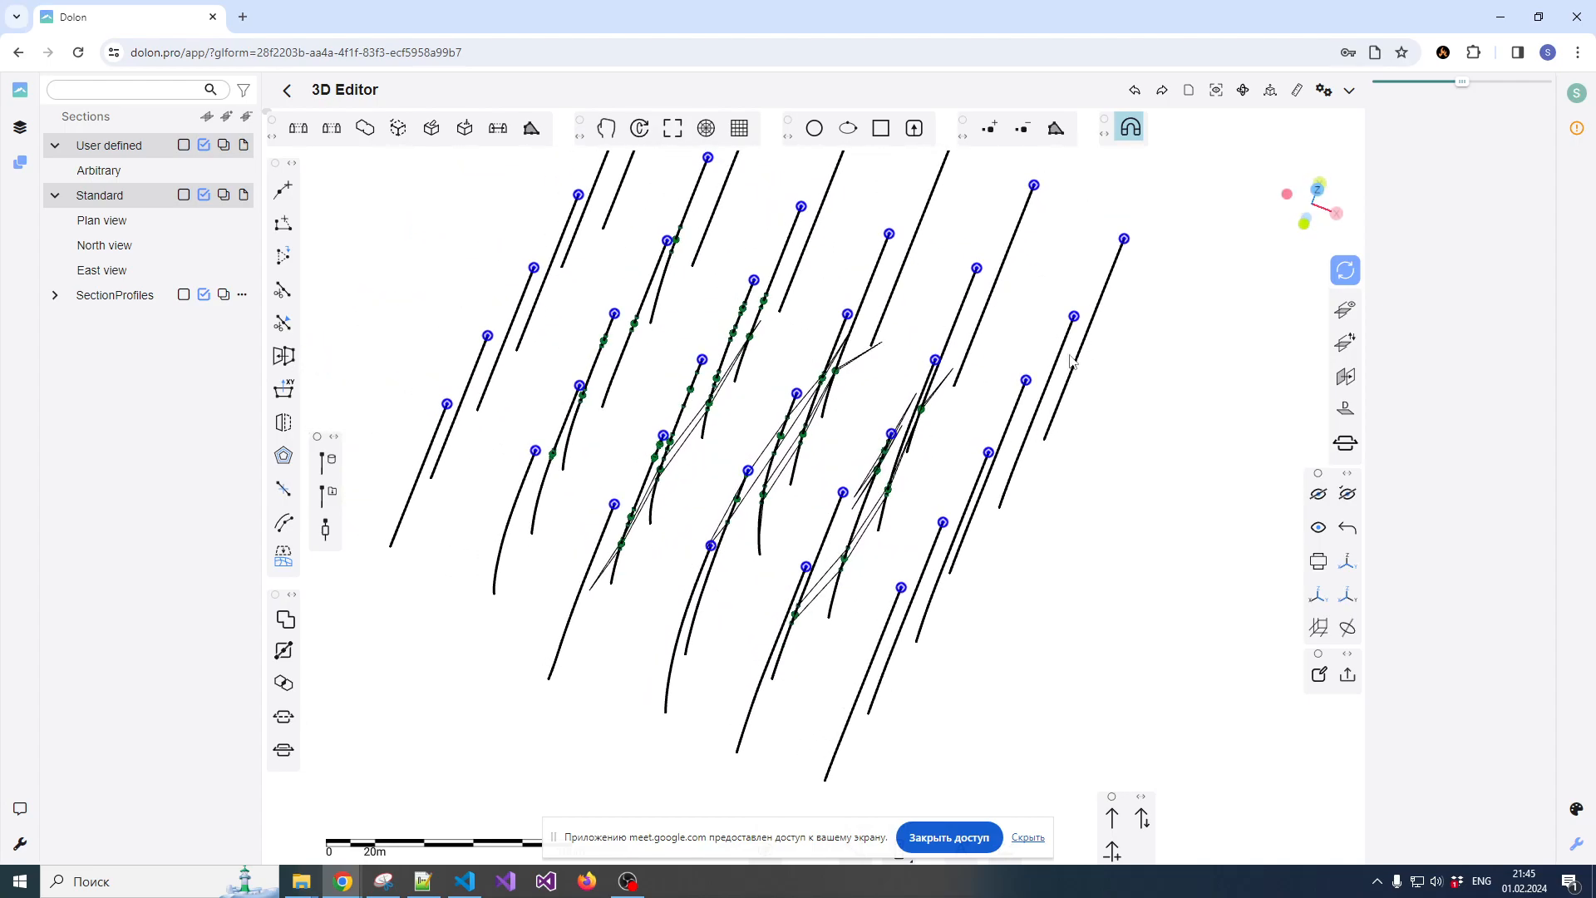
pyautogui.scroll(-2, 1021, 328)
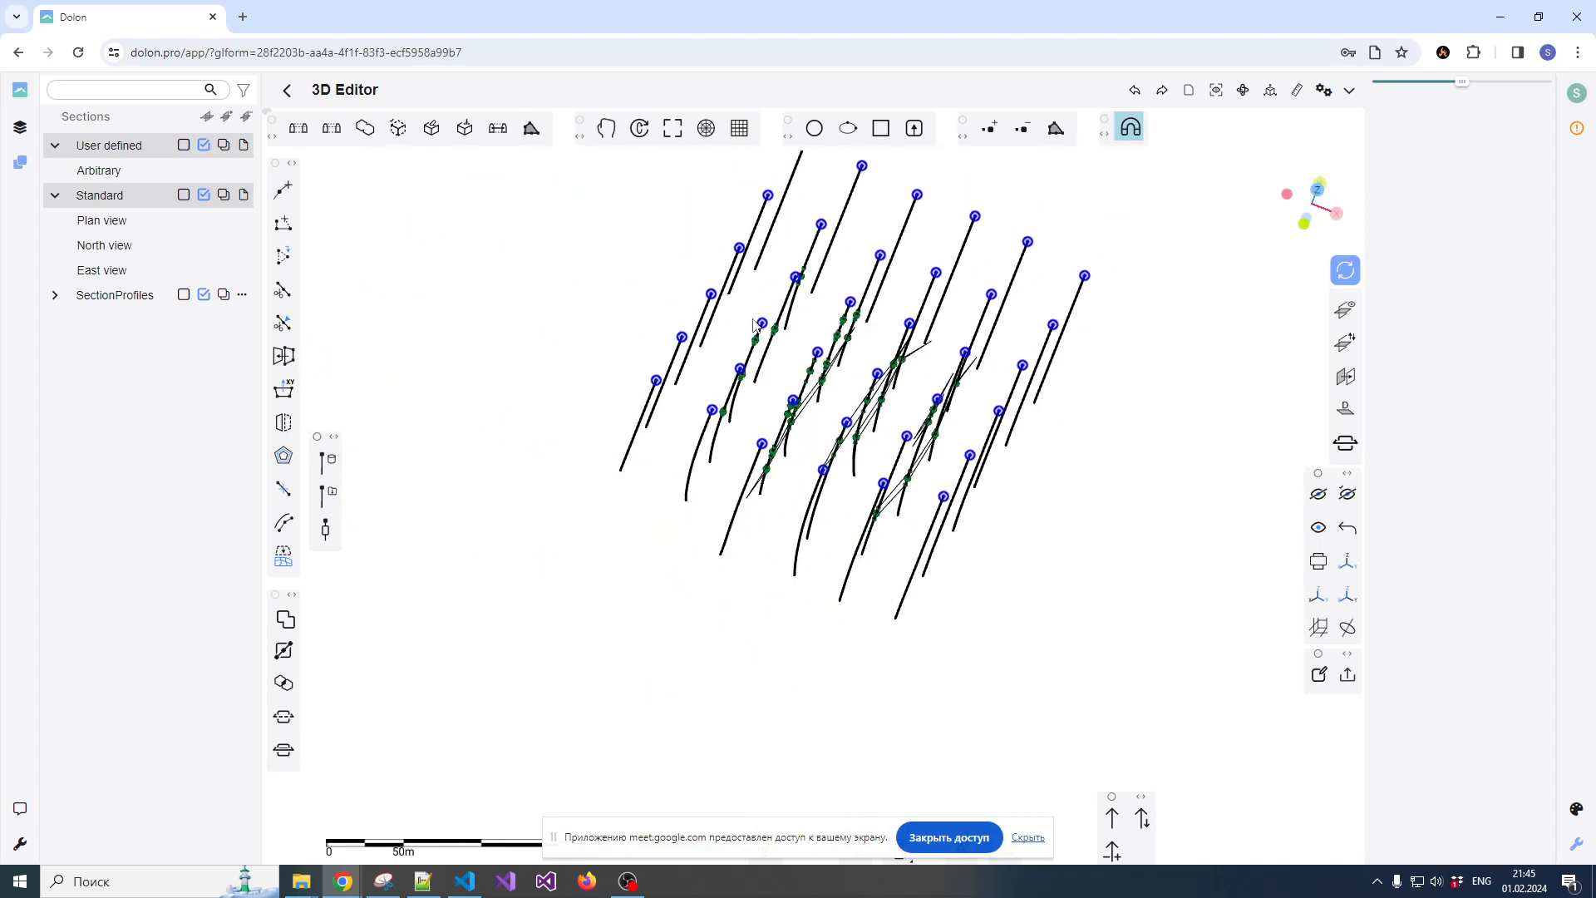
pyautogui.click(20, 127)
pyautogui.click(121, 172)
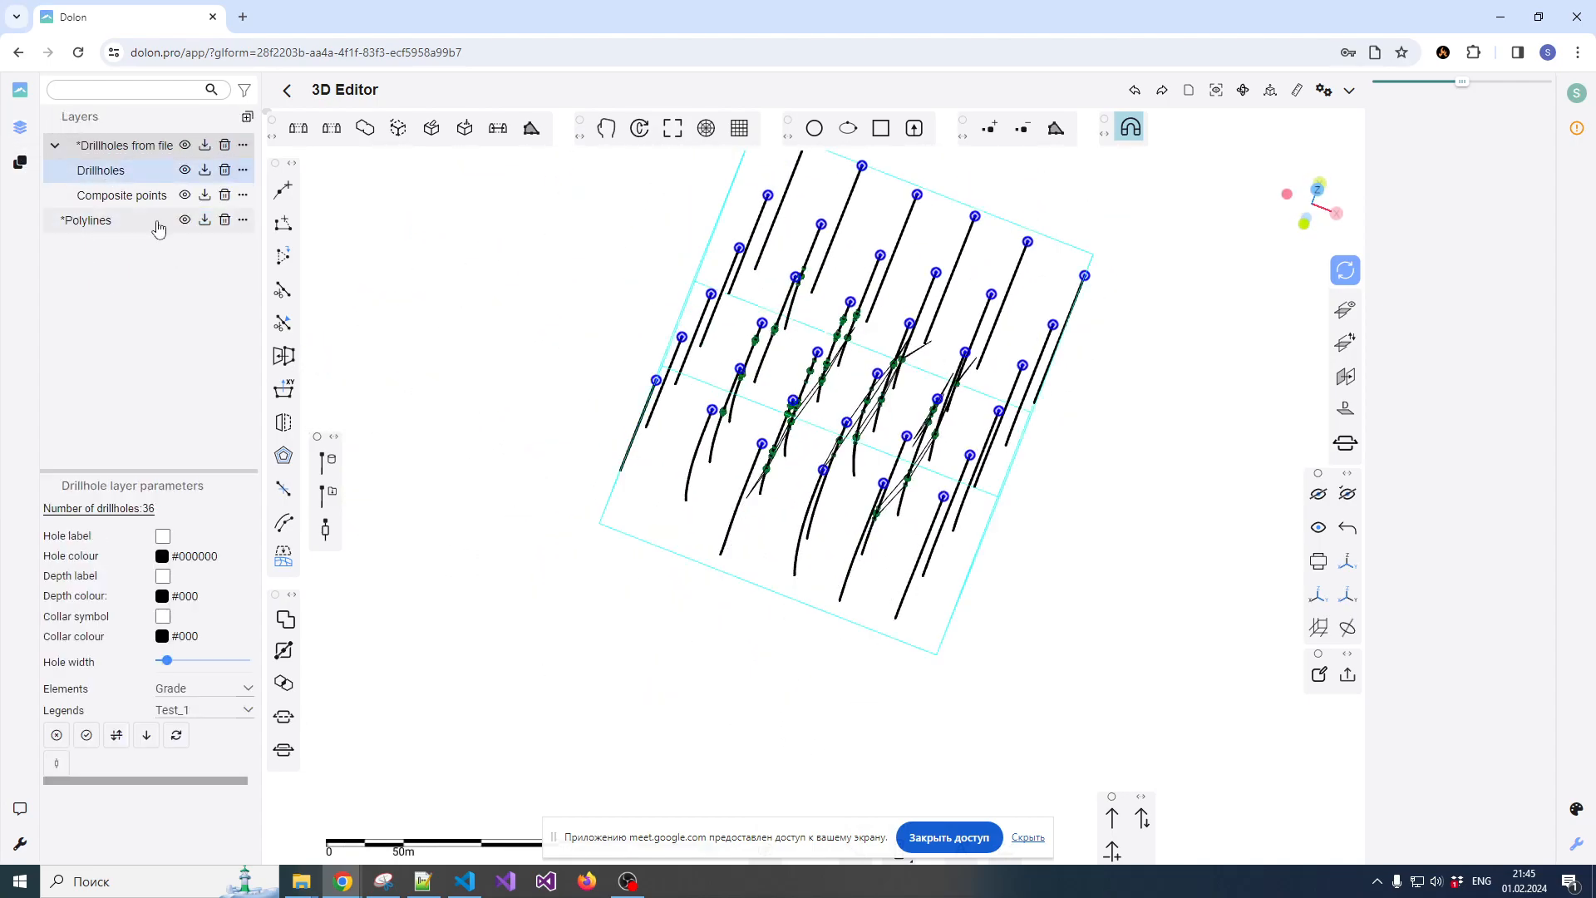
pyautogui.click(184, 172)
pyautogui.click(184, 196)
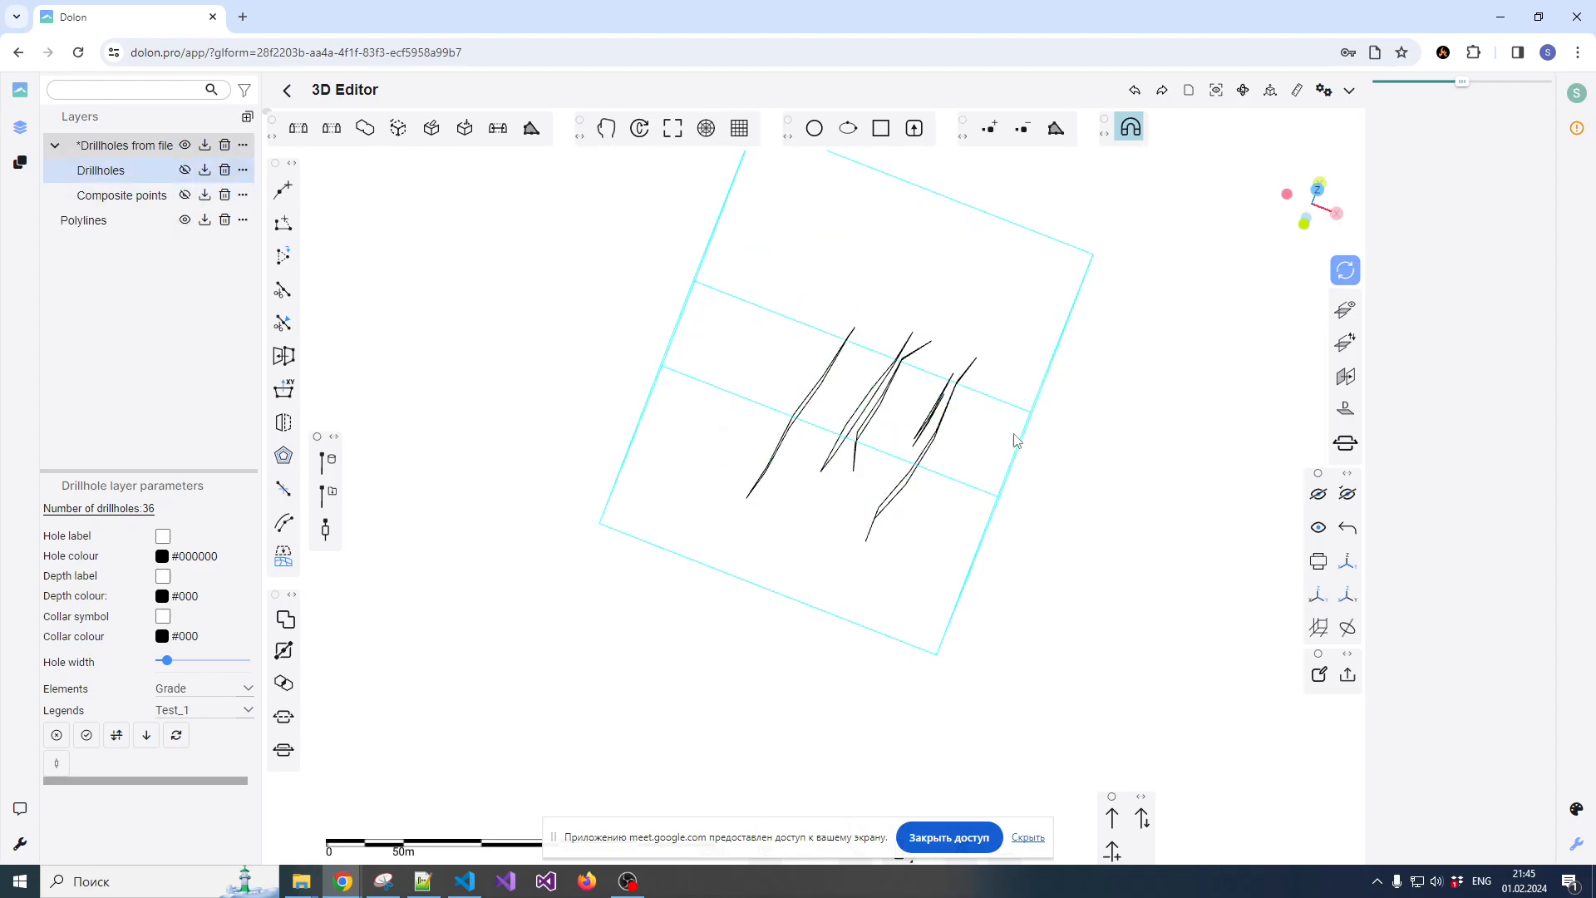
# Create a surface from 3D contours out of the three lower closed polylines, one from each section
pyautogui.scroll(3, 981, 432)
pyautogui.moveTo(892, 453); pyautogui.dragTo(698, 381)
pyautogui.scroll(3, 658, 403)
pyautogui.click(632, 370)
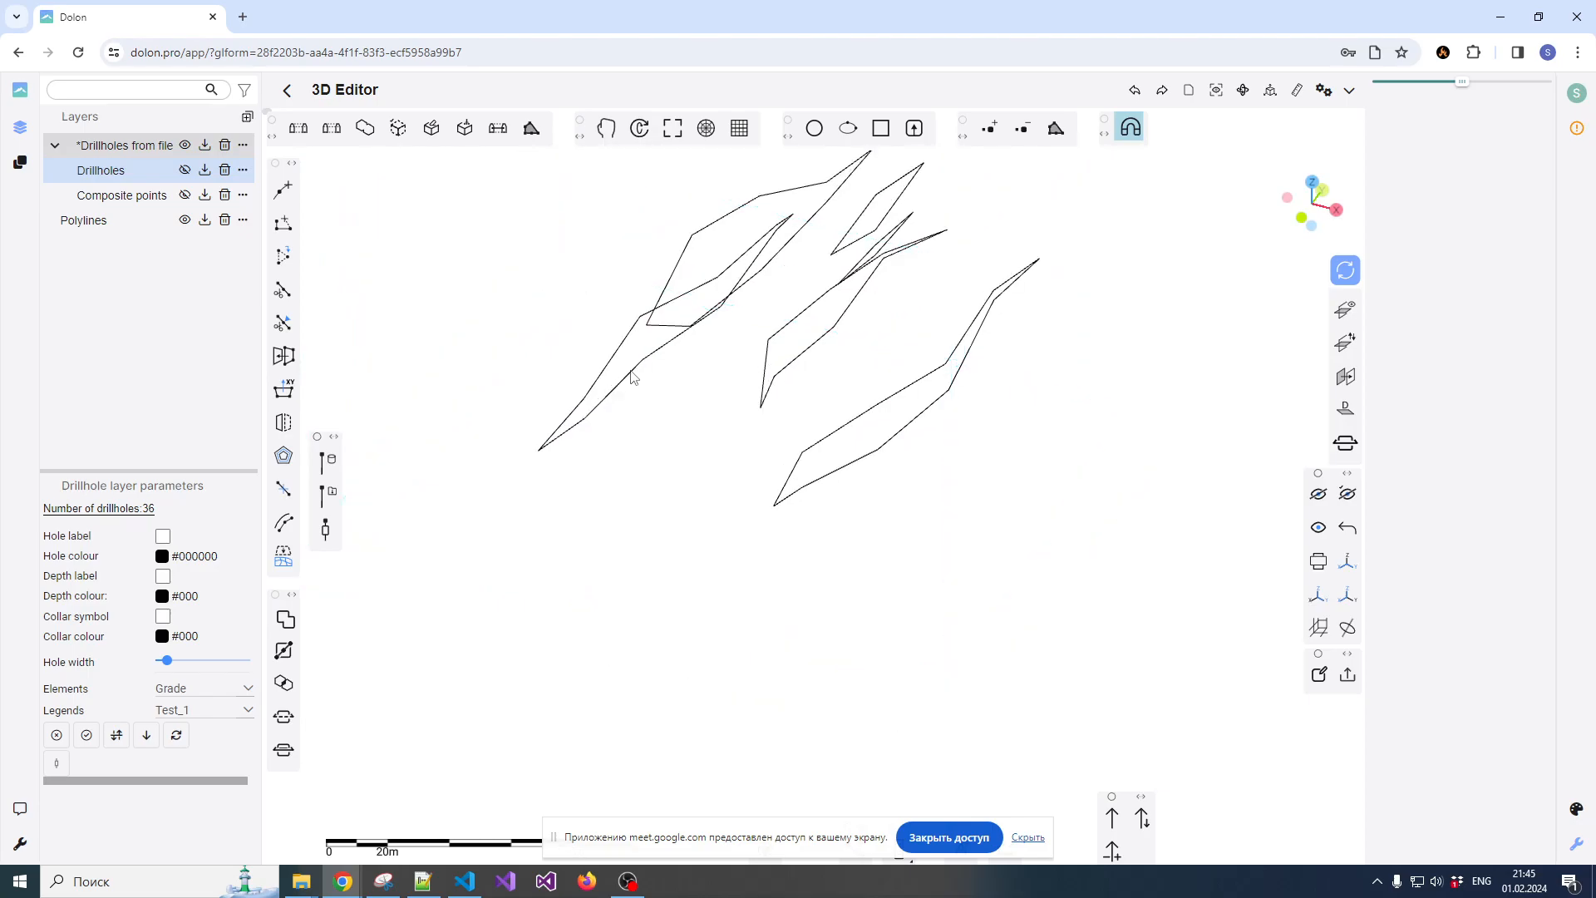
pyautogui.keyDown('ctrl'); pyautogui.click(768, 354); pyautogui.keyUp('ctrl')
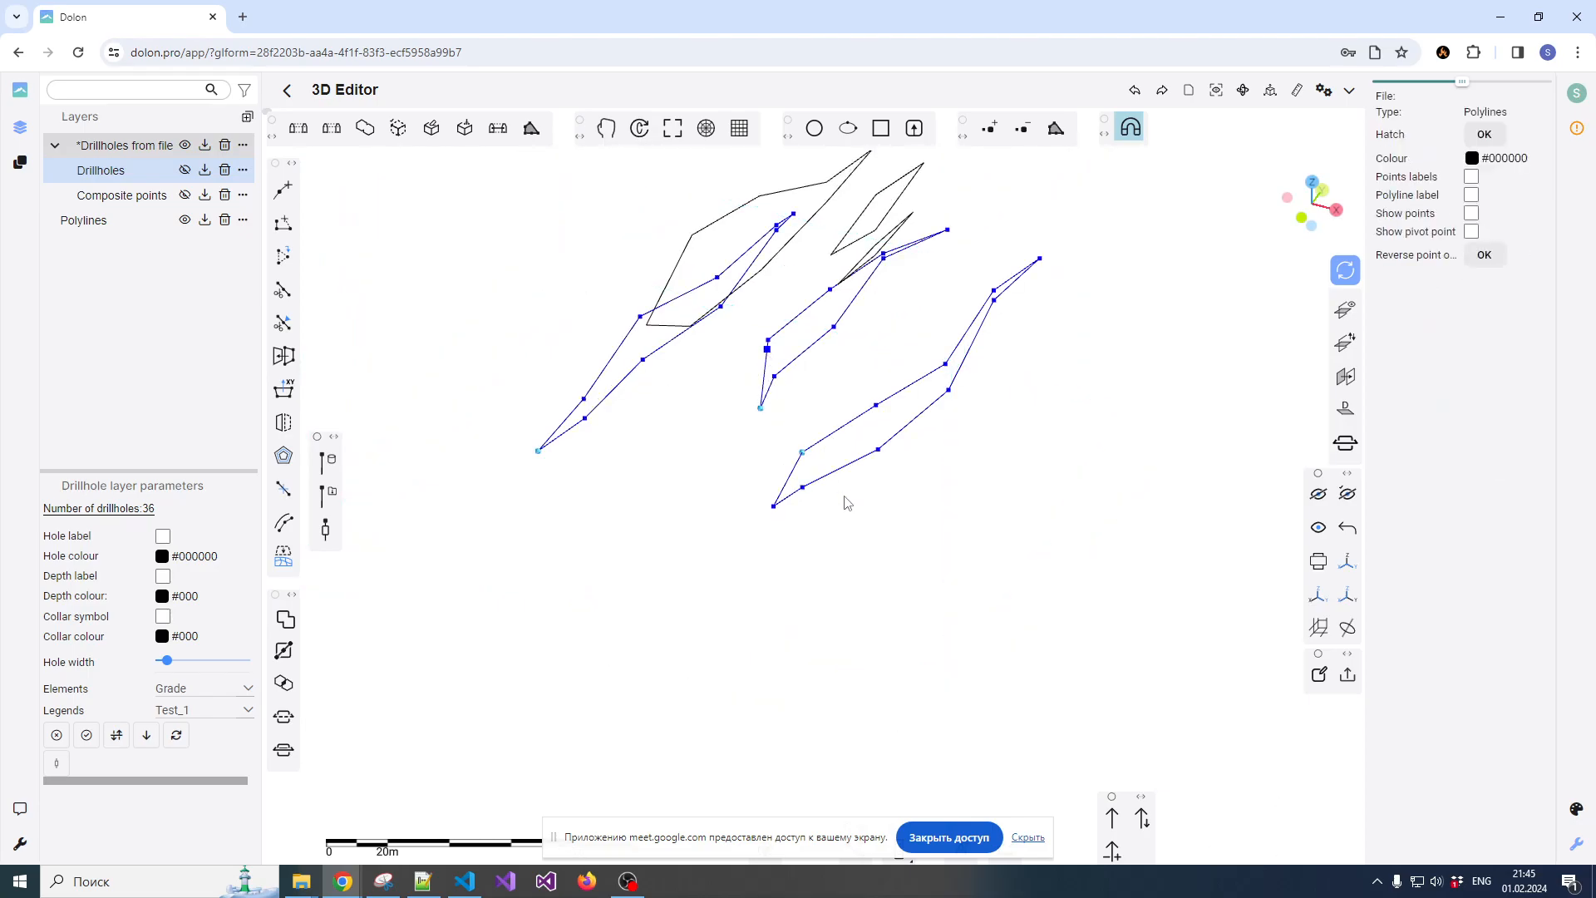
pyautogui.scroll(-3, 844, 497)
pyautogui.moveTo(935, 490); pyautogui.dragTo(954, 373)
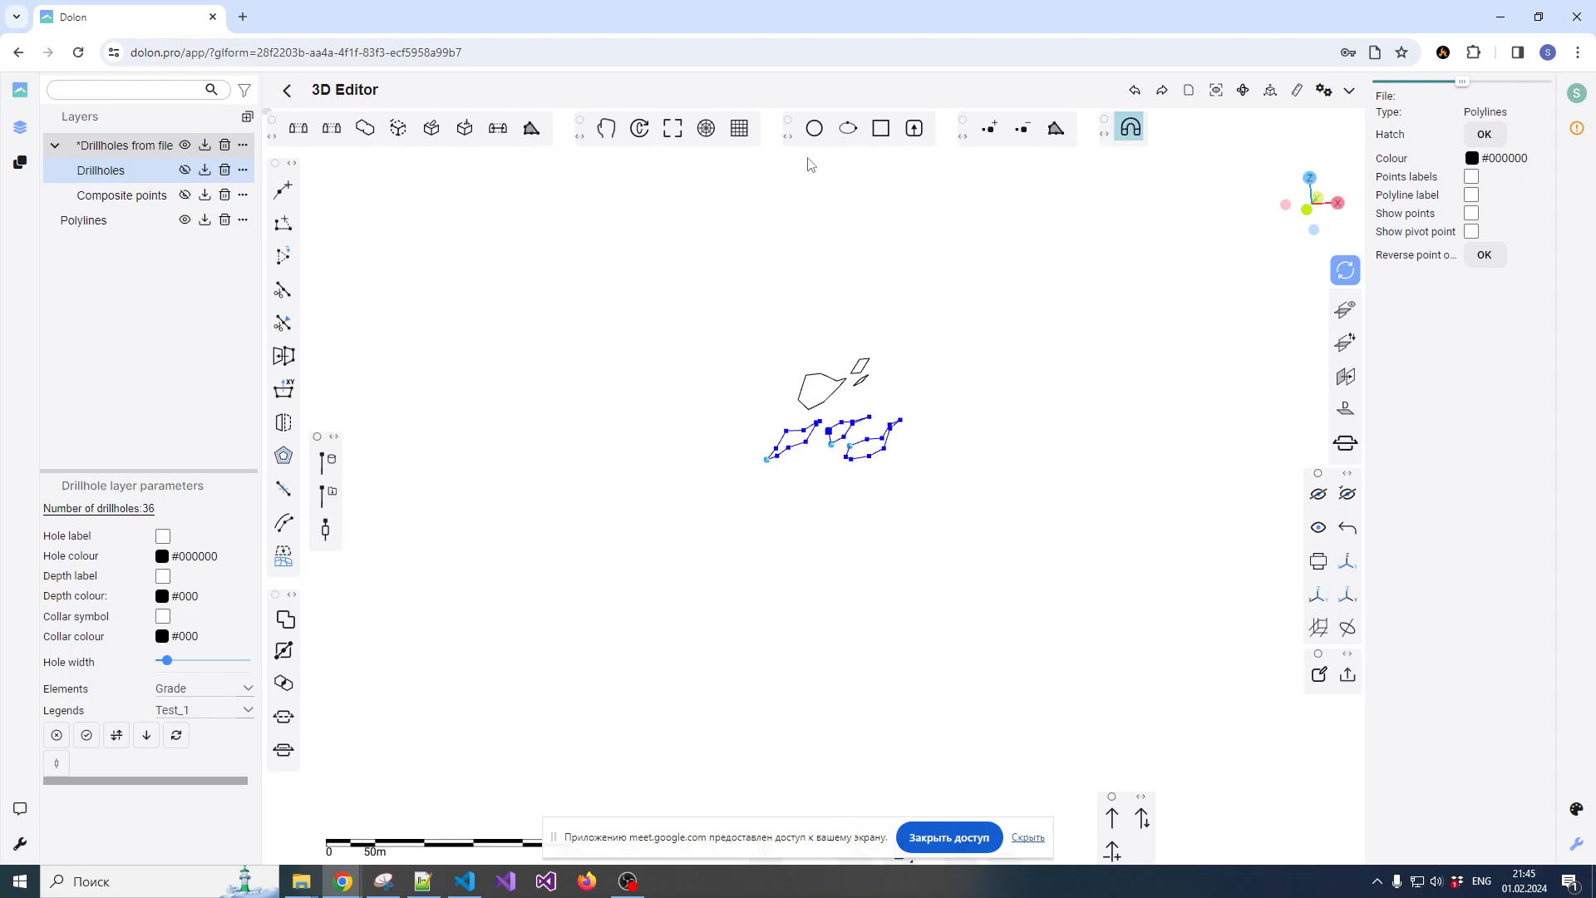
pyautogui.click(298, 129)
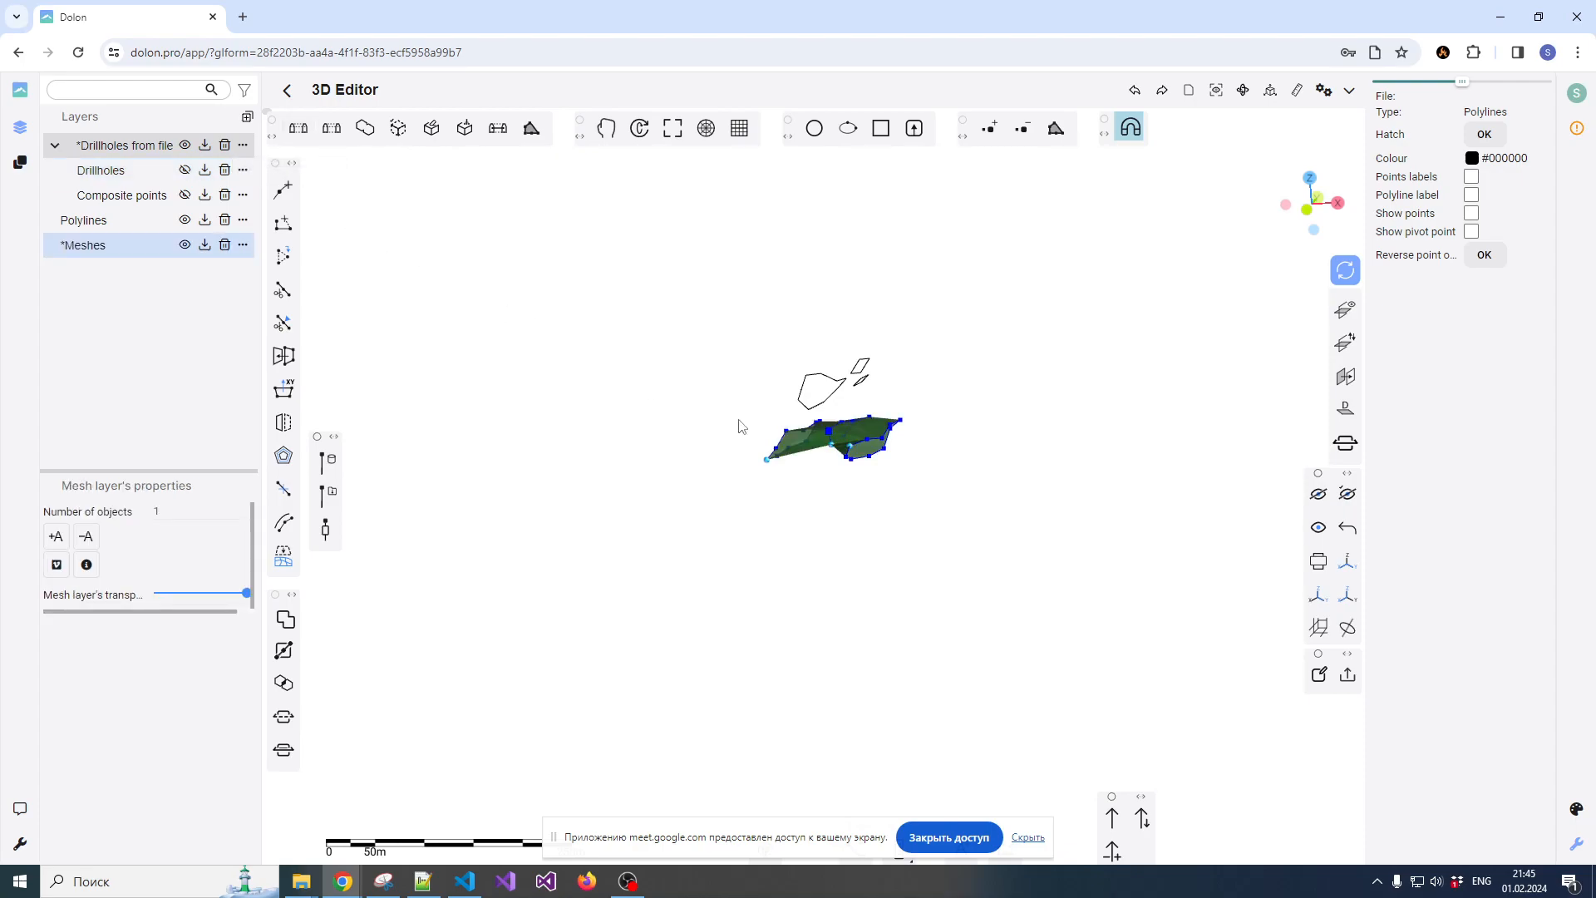
# Create a surface from 3D contours out of the large upper polyline and the upper of the two small polylines
pyautogui.scroll(3, 726, 425)
pyautogui.moveTo(674, 446); pyautogui.dragTo(801, 454)
pyautogui.click(867, 394)
pyautogui.moveTo(961, 374); pyautogui.dragTo(1021, 363)
pyautogui.keyDown('ctrl'); pyautogui.click(1136, 286); pyautogui.keyUp('ctrl')
pyautogui.moveTo(1169, 296); pyautogui.dragTo(1047, 313)
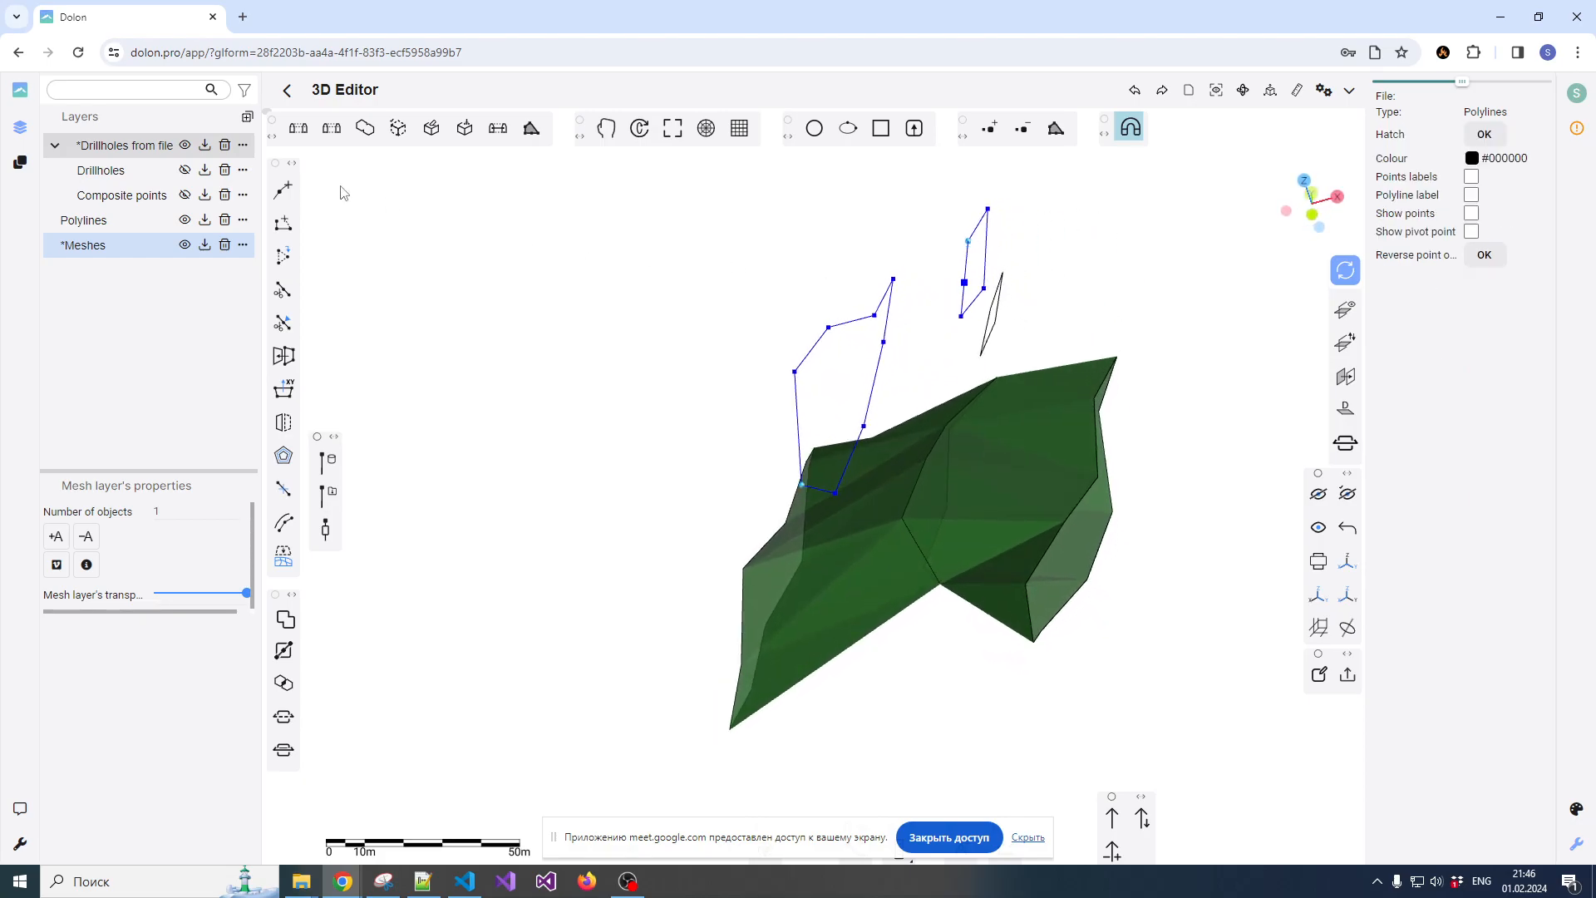
pyautogui.click(315, 136)
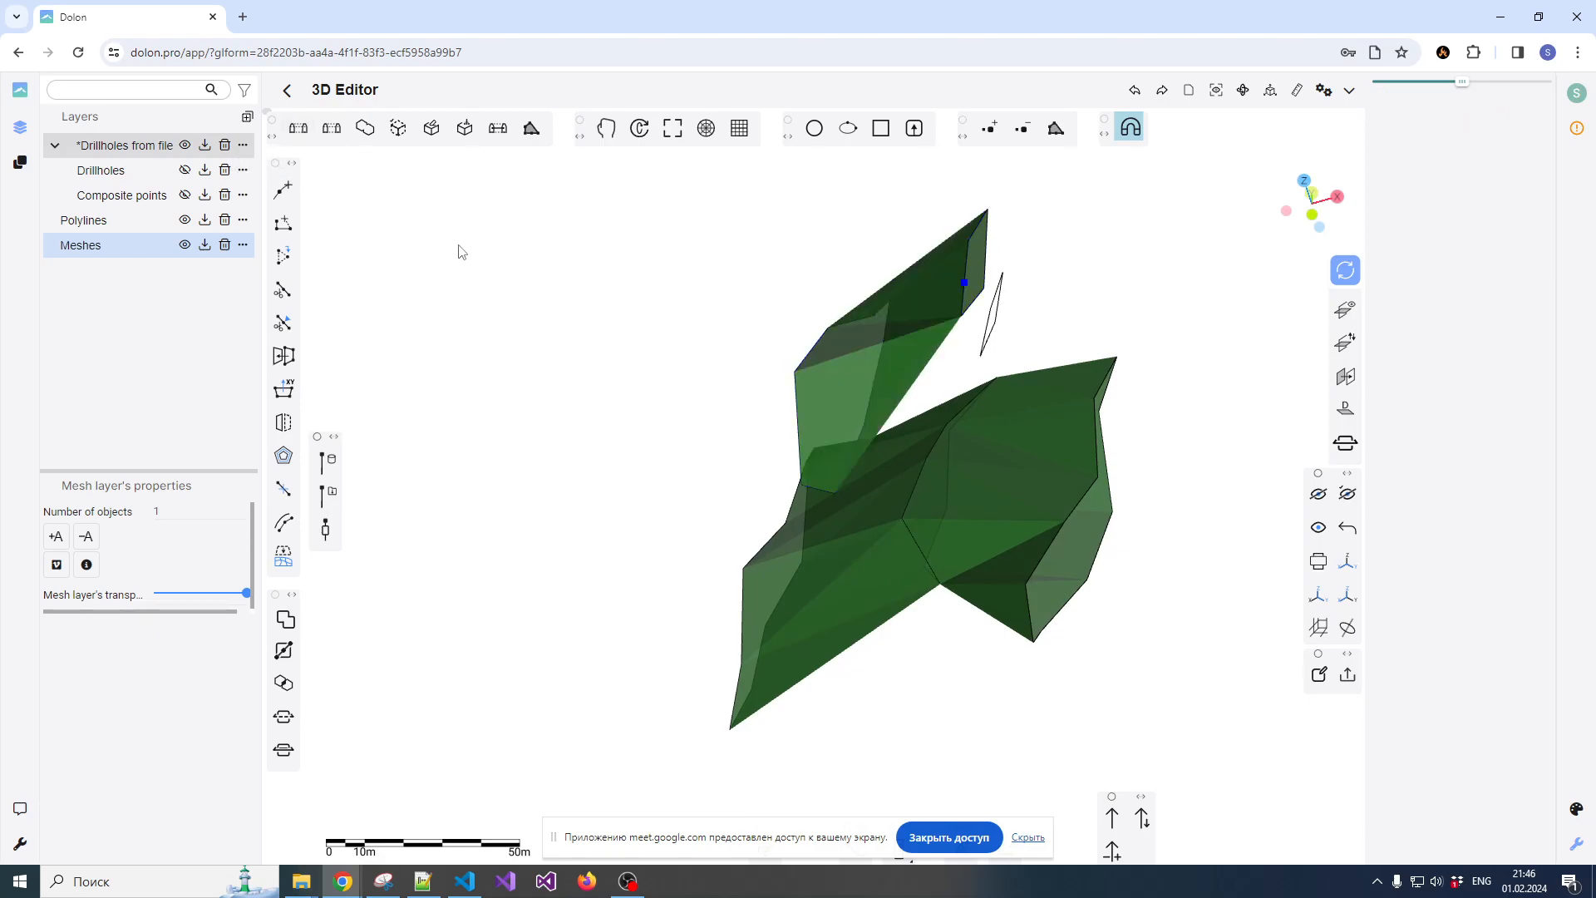
# Turn off snapping and copy the large end contour of the upper surface about 26 m outward in the negative X direction
pyautogui.click(1128, 133)
pyautogui.scroll(-4, 785, 308)
pyautogui.moveTo(794, 362); pyautogui.dragTo(819, 335)
pyautogui.click(1089, 366)
pyautogui.scroll(-2, 1090, 374)
pyautogui.scroll(4, 1090, 374)
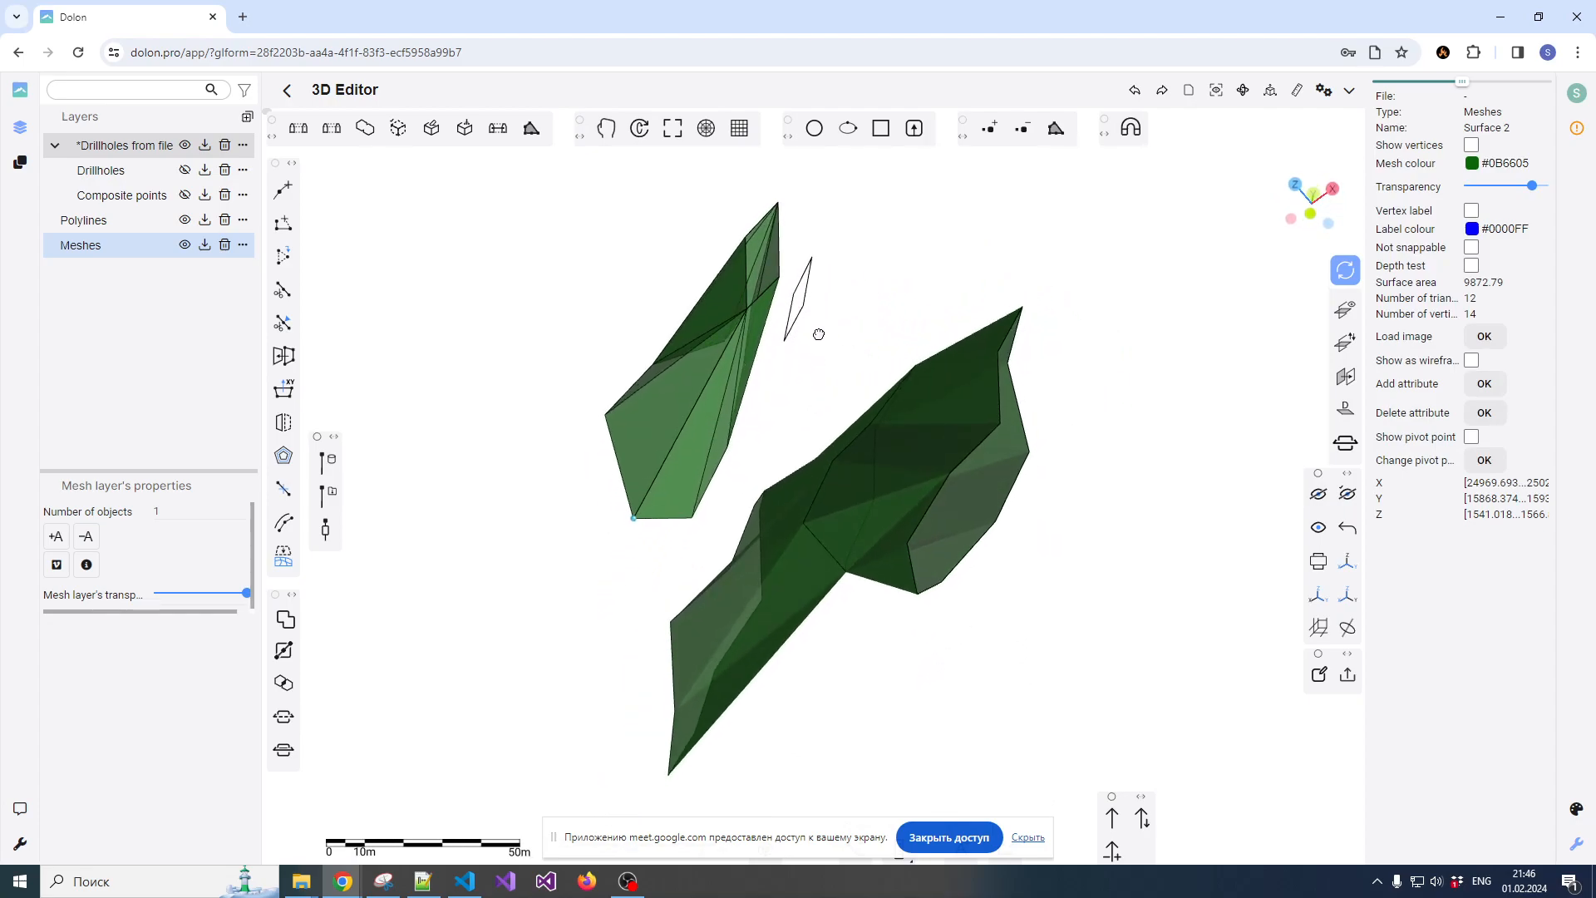
pyautogui.moveTo(747, 393); pyautogui.dragTo(930, 360)
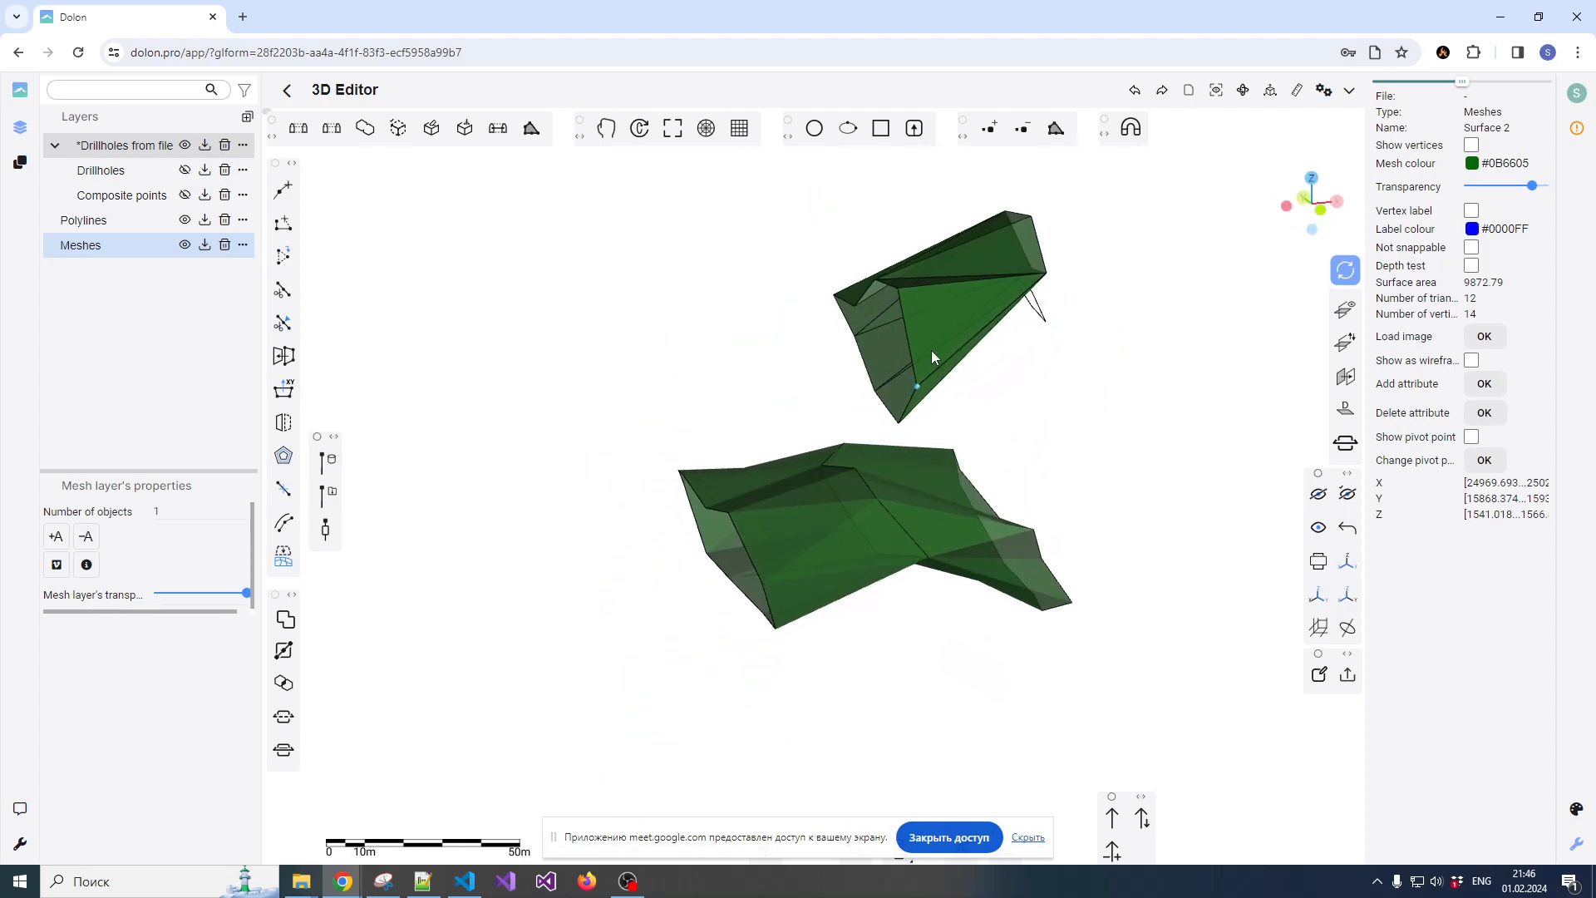
pyautogui.click(908, 345)
pyautogui.moveTo(1076, 353); pyautogui.dragTo(1041, 367)
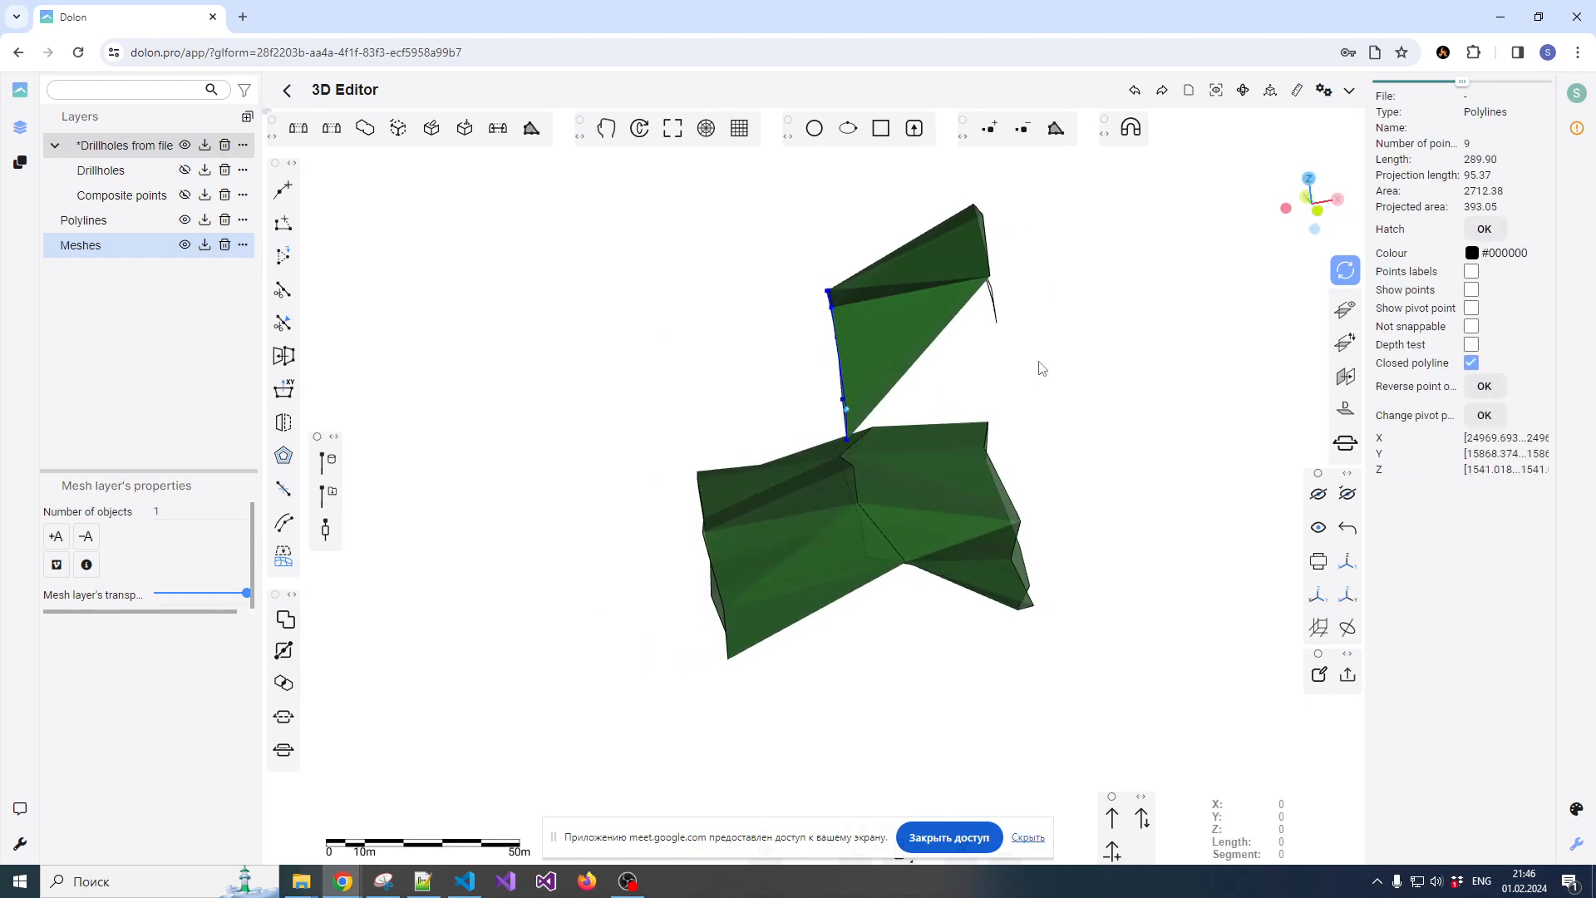
pyautogui.click(843, 372)
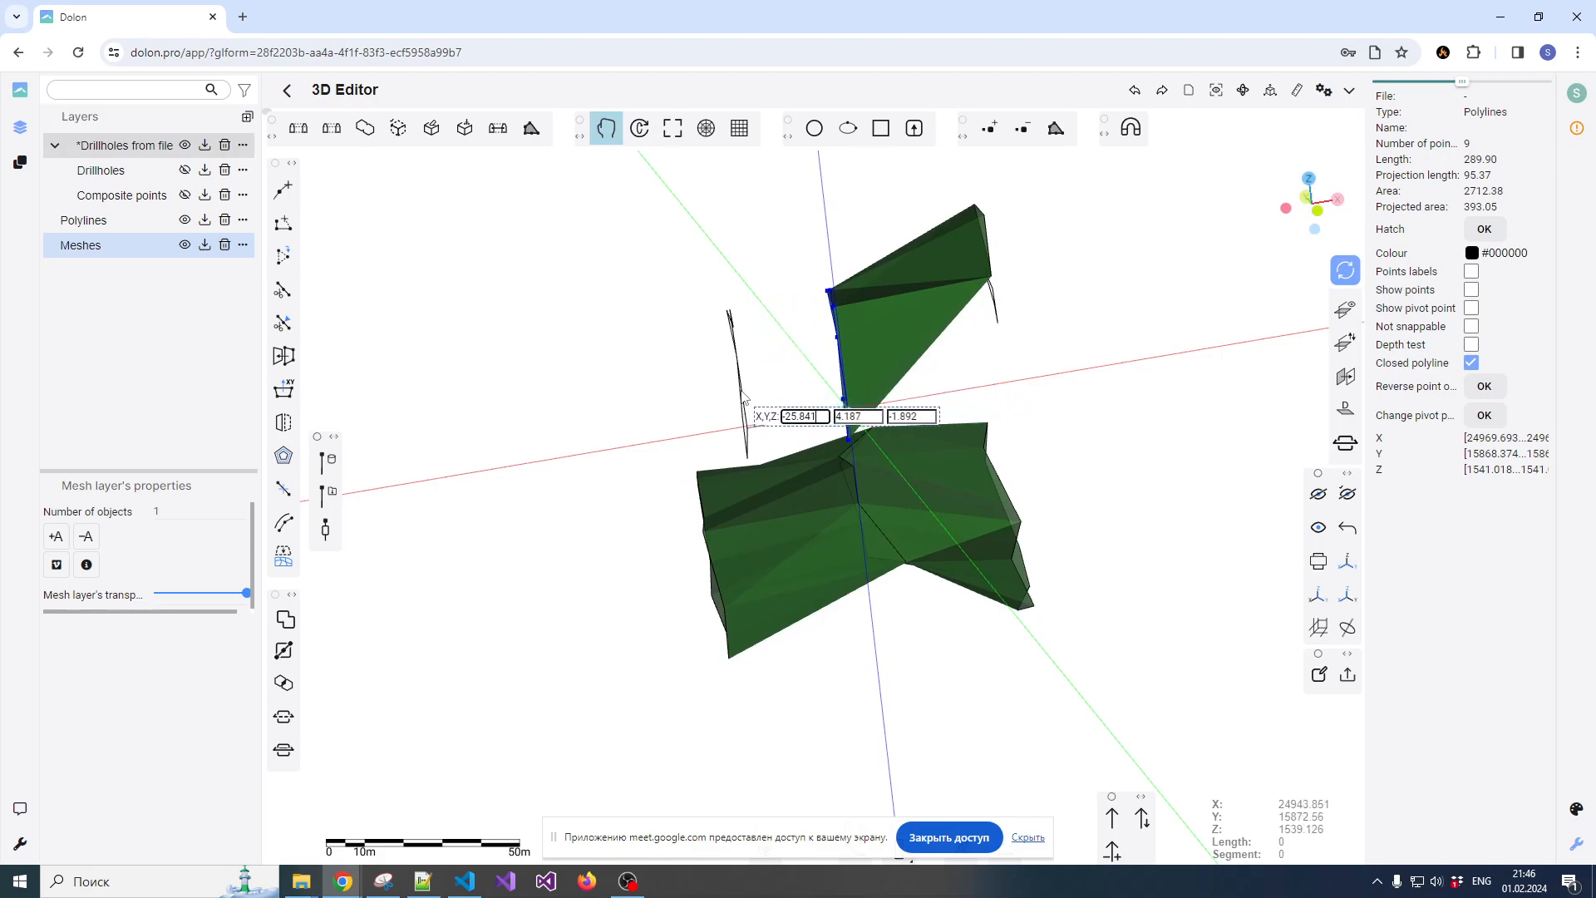
pyautogui.click(738, 394)
# Scale the copied contour down evenly about its centre to a little over half its size
pyautogui.moveTo(600, 468); pyautogui.dragTo(950, 389)
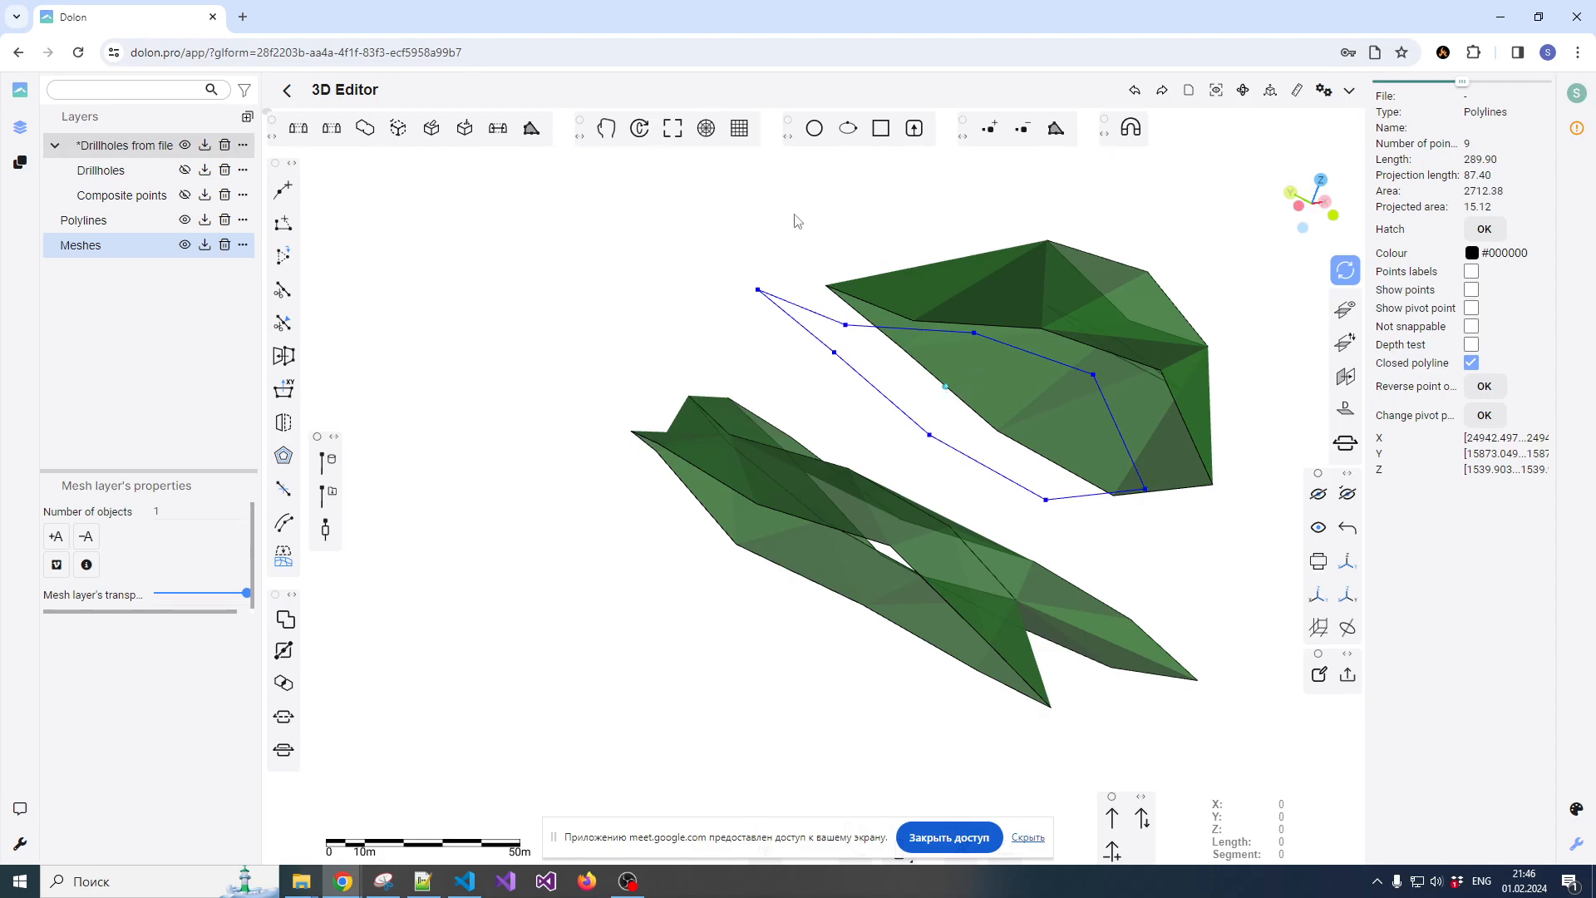
pyautogui.click(671, 128)
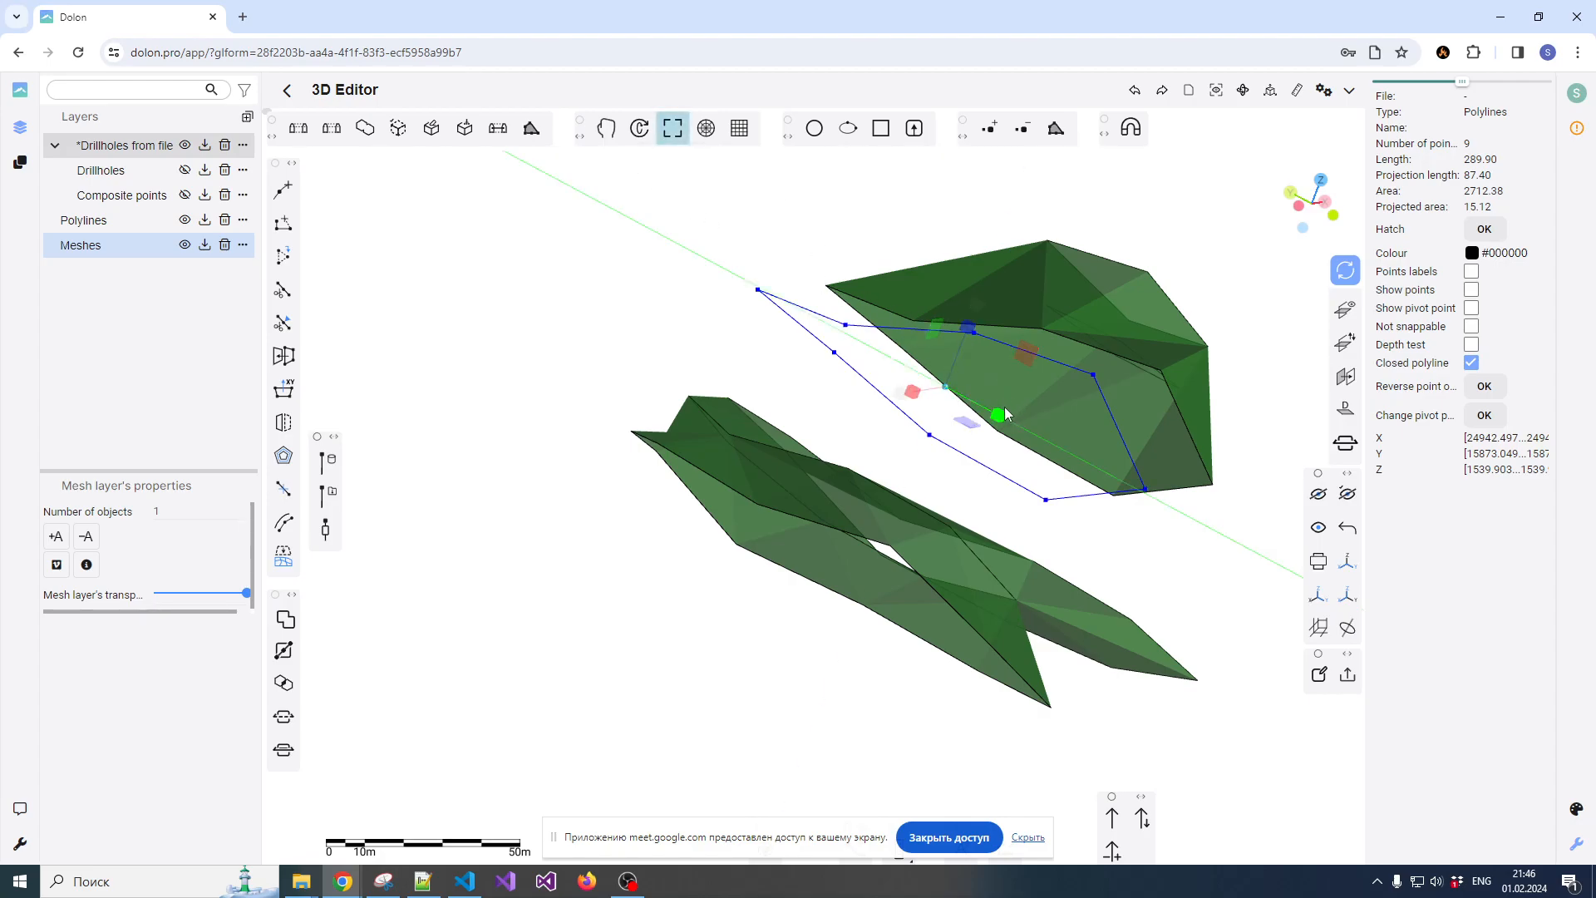
pyautogui.moveTo(901, 396); pyautogui.dragTo(898, 344)
pyautogui.click(673, 146)
# Create a surface from 3D contours between the reduced contour and the large end contour of the upper surface
pyautogui.click(965, 326)
pyautogui.keyDown('shift'); pyautogui.click(941, 364); pyautogui.keyUp('shift')
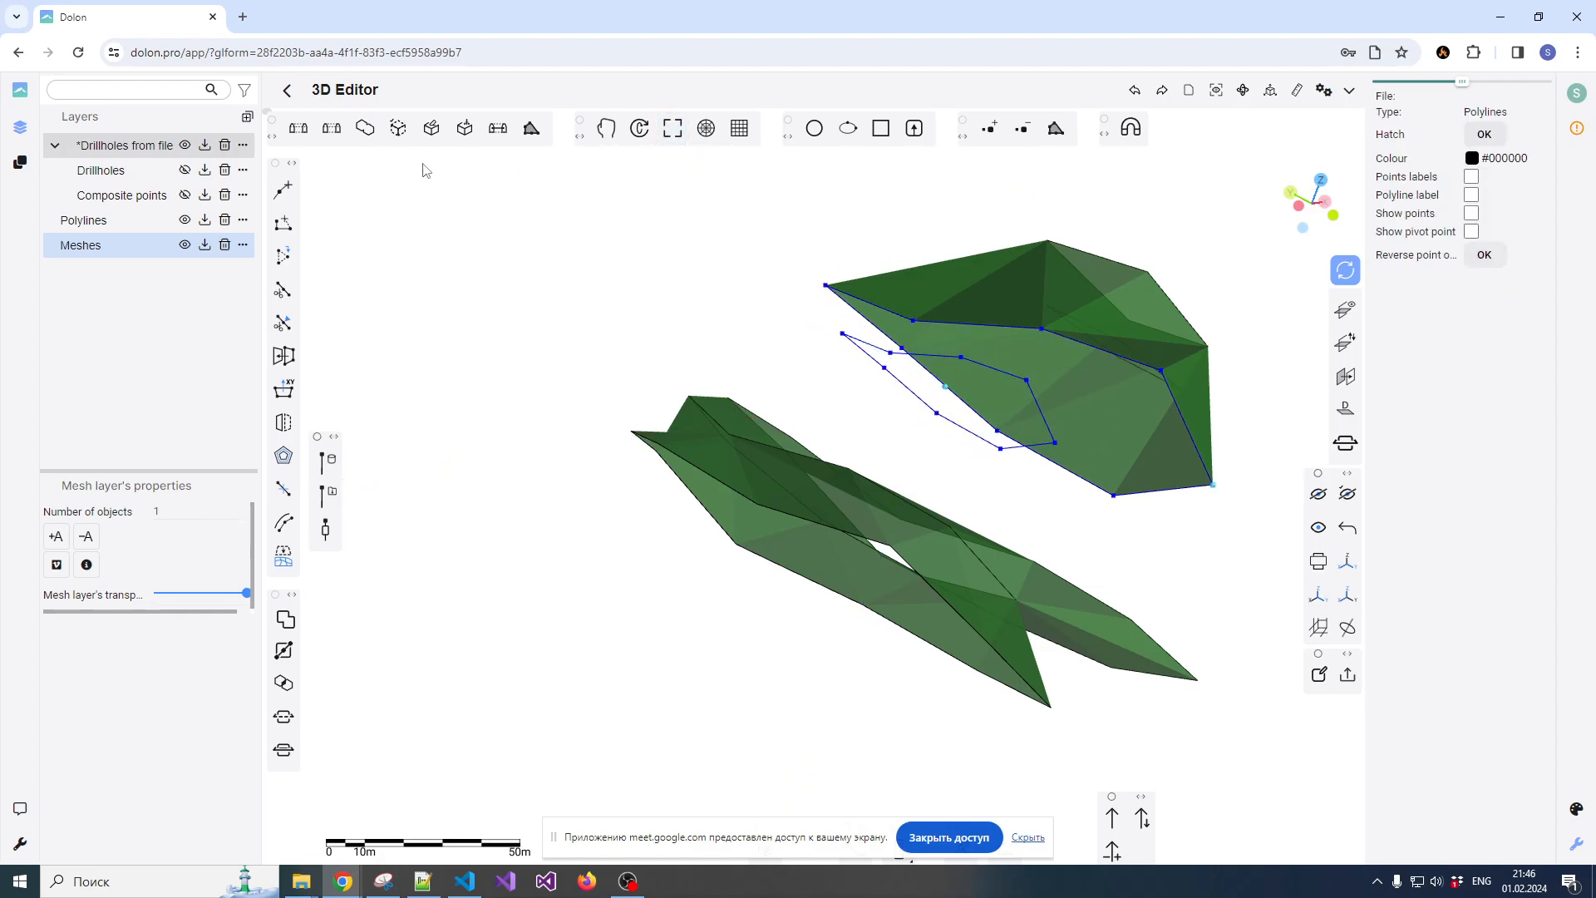
pyautogui.click(298, 129)
# Merge the two adjoining upper surfaces into one mesh
pyautogui.moveTo(1265, 486); pyautogui.dragTo(1039, 474)
pyautogui.click(923, 359)
pyautogui.click(813, 390)
pyautogui.click(365, 128)
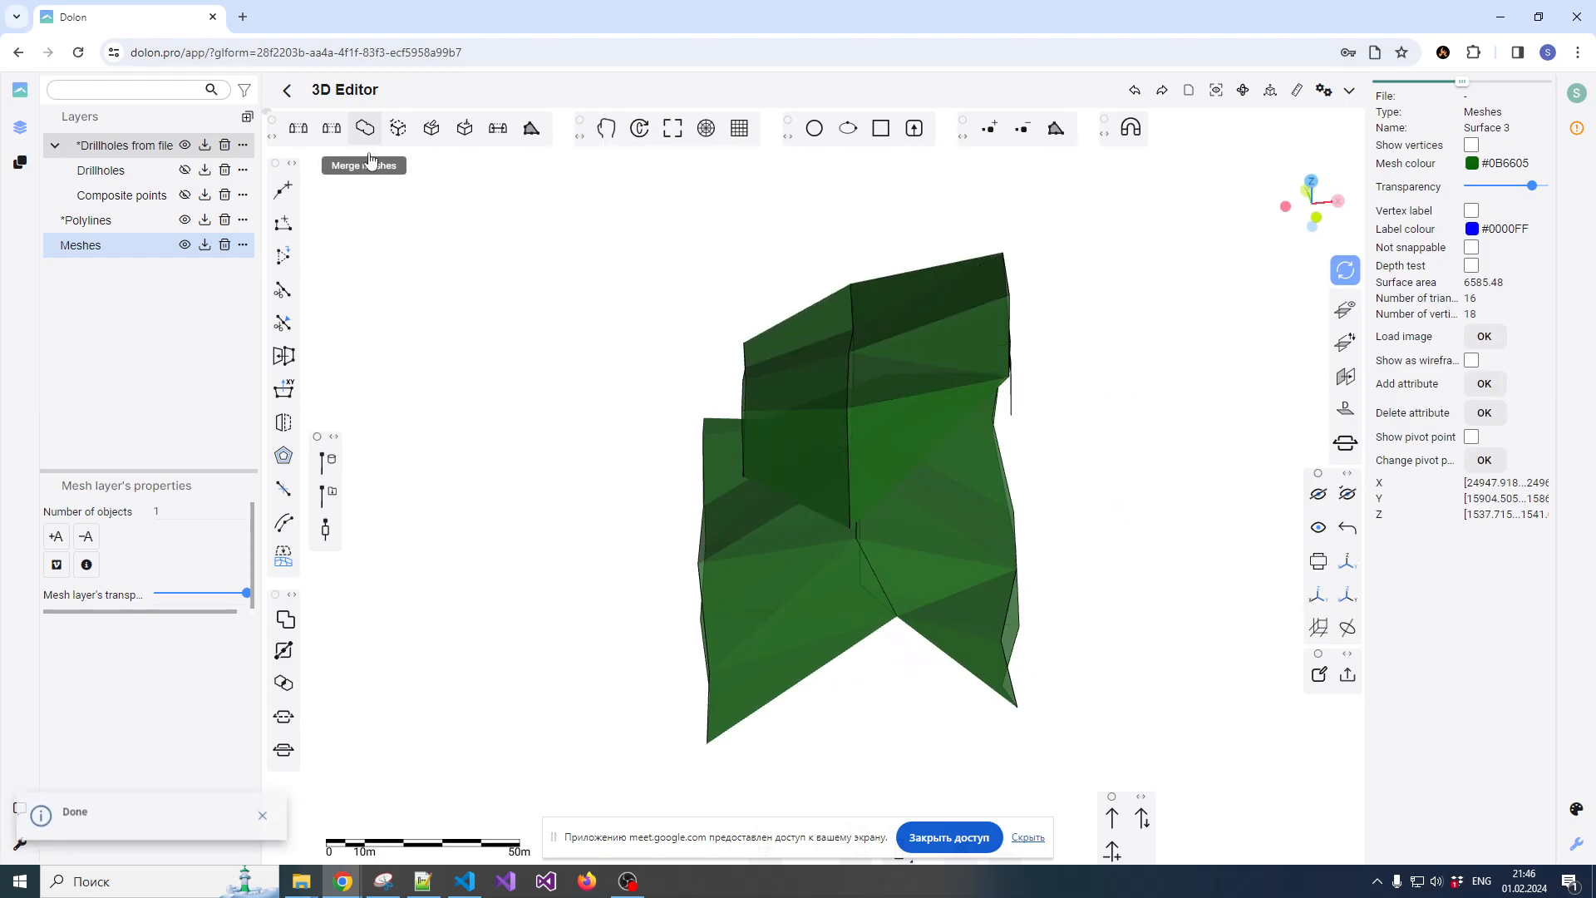
# Close the open ends of the merged upper mesh with Close mesh
pyautogui.moveTo(839, 439); pyautogui.dragTo(905, 353)
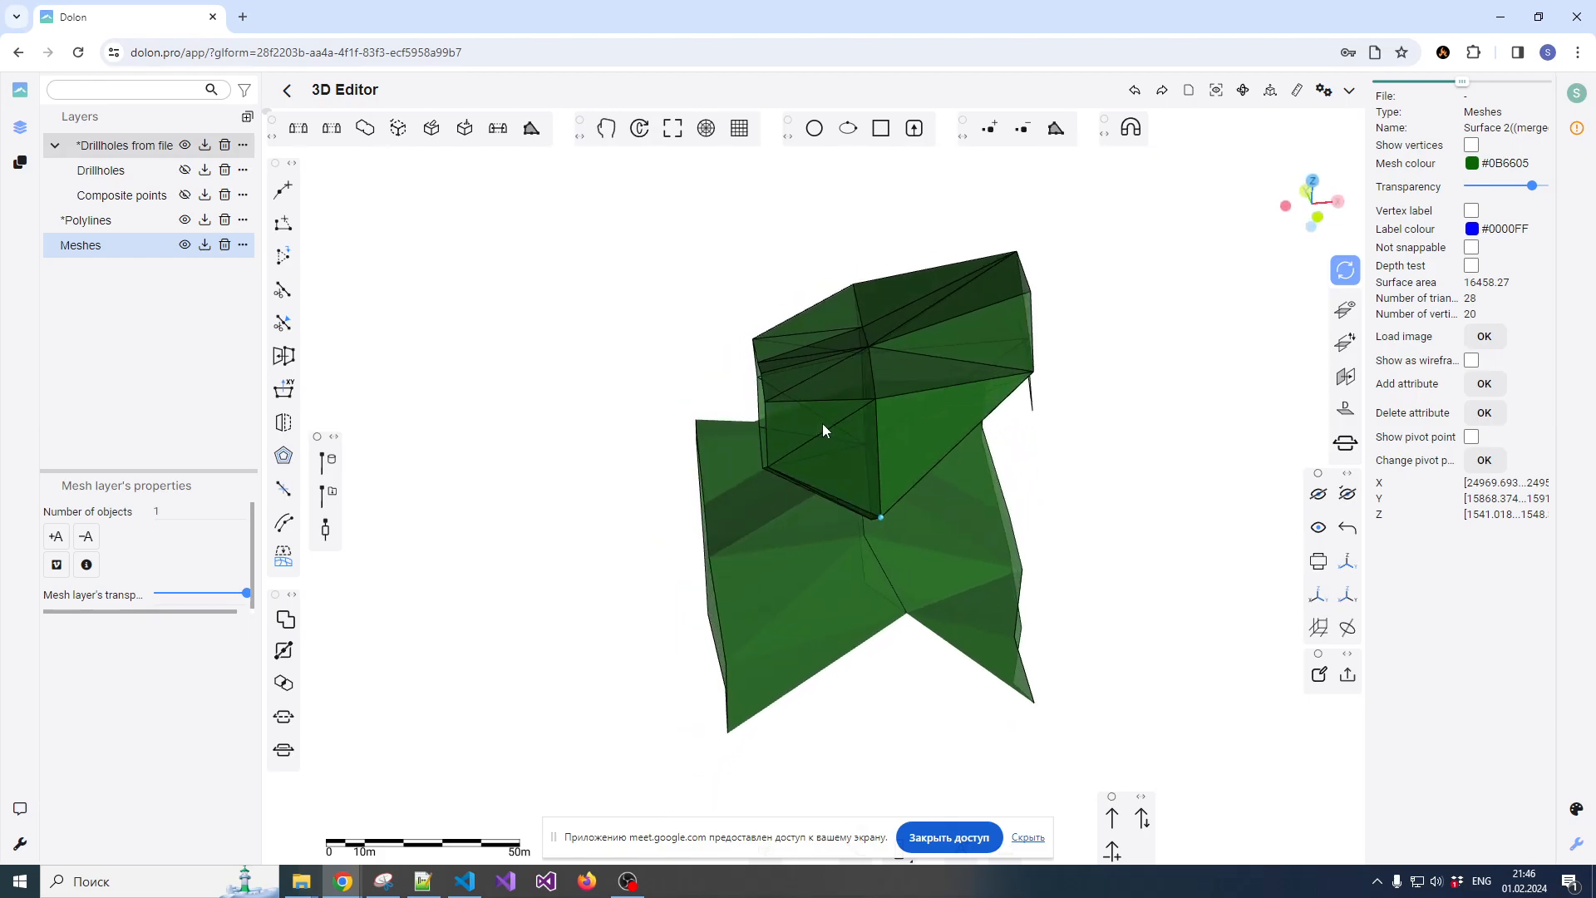
pyautogui.scroll(2, 864, 379)
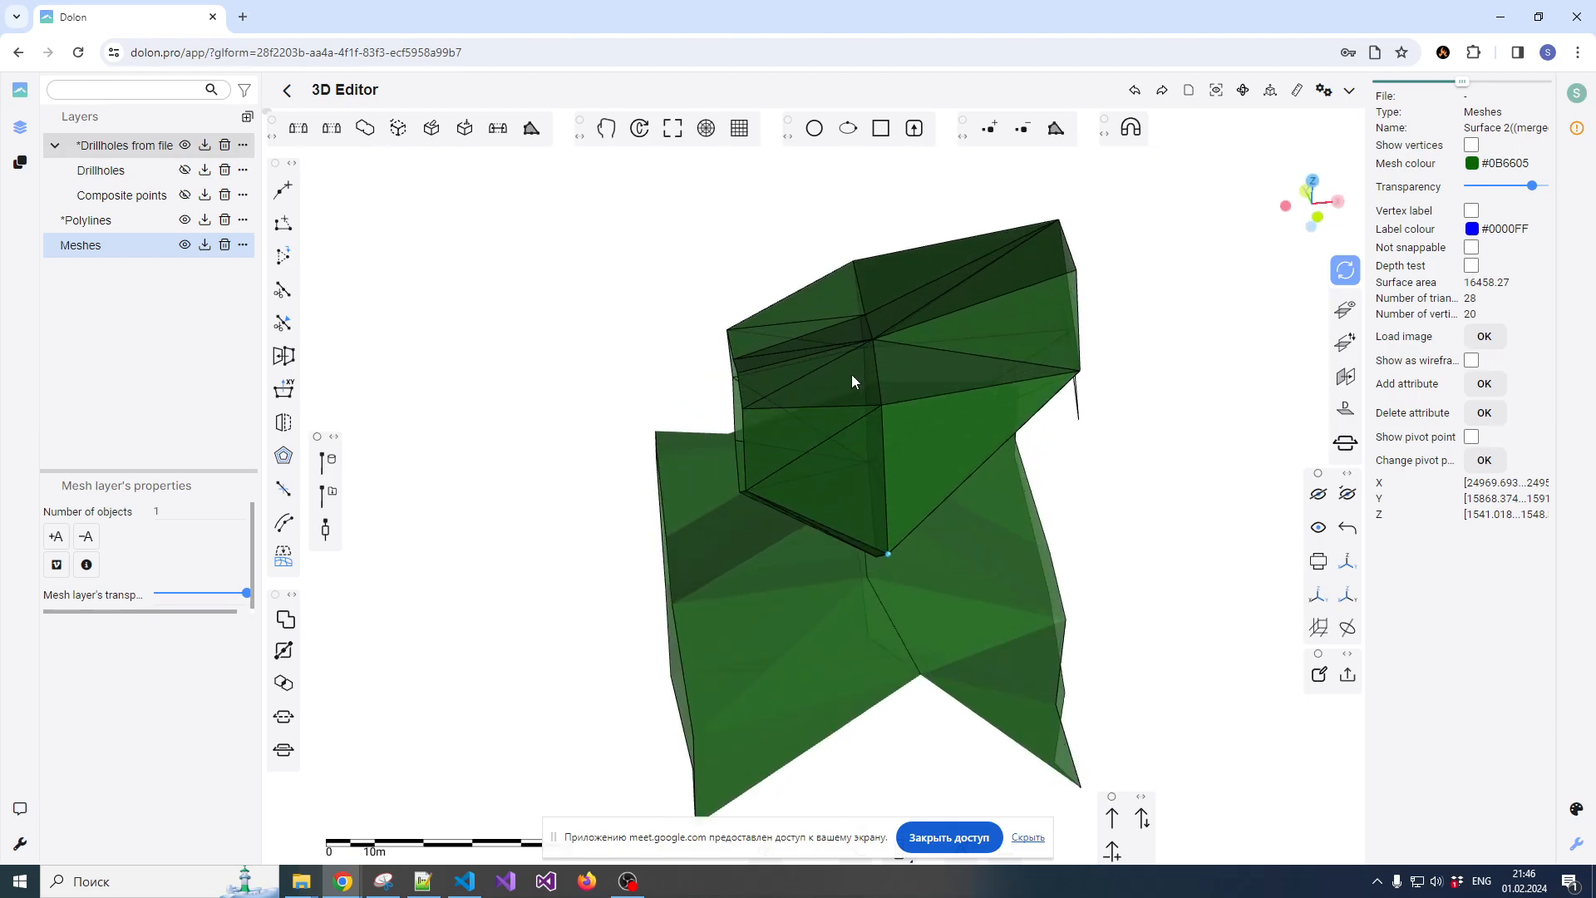
pyautogui.click(465, 133)
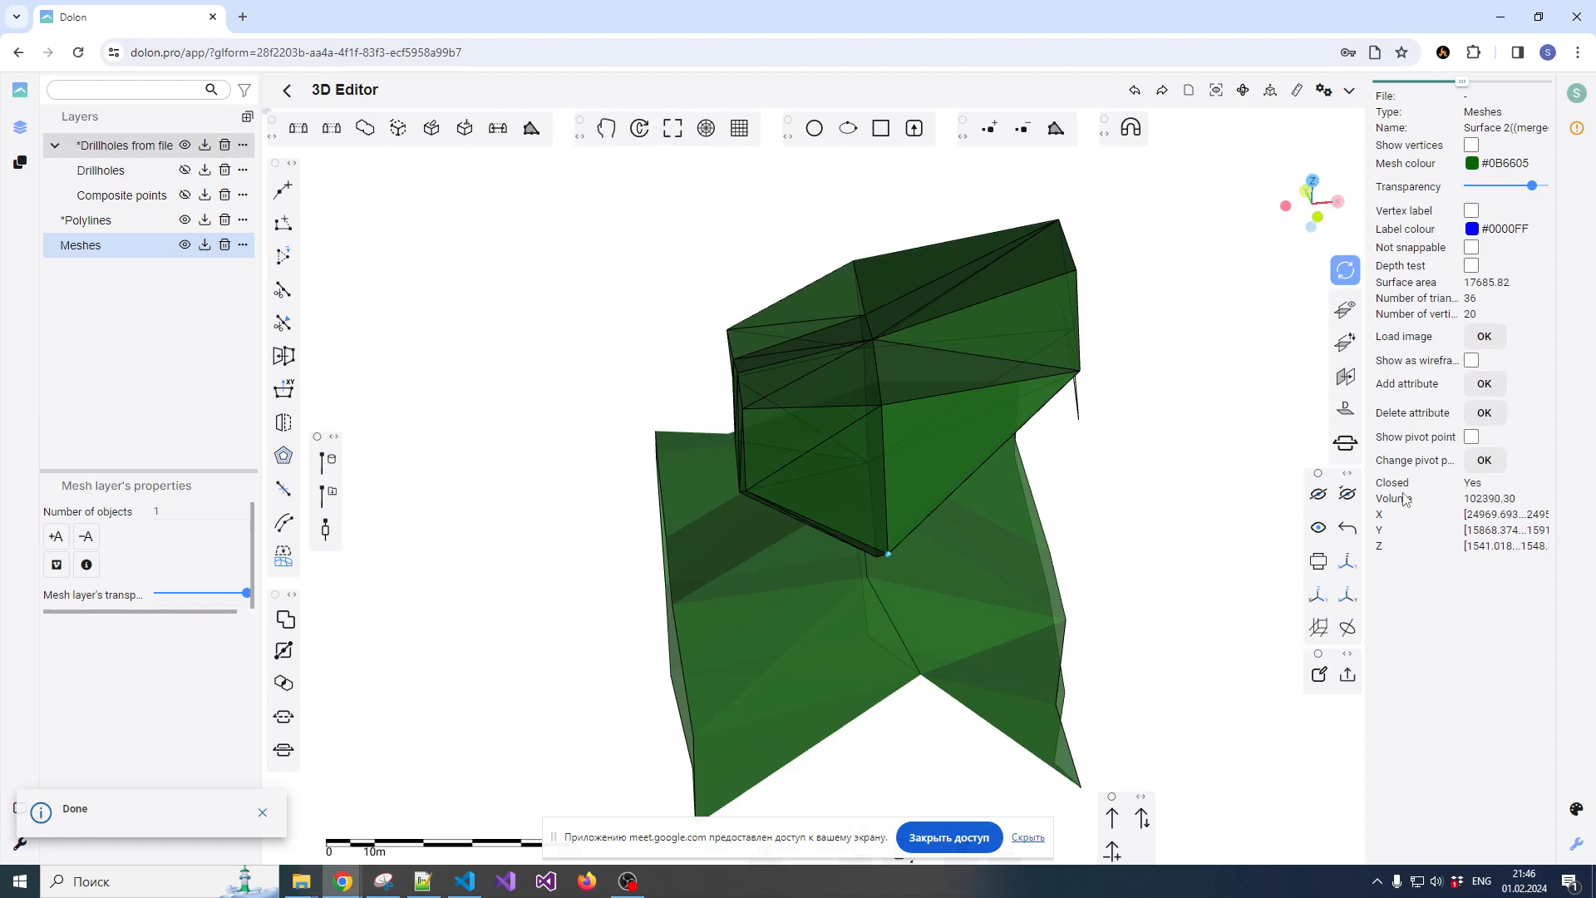
# Close the lower three-section surface with Close mesh and show its closed state and volume
pyautogui.click(927, 608)
pyautogui.moveTo(849, 649); pyautogui.dragTo(835, 589)
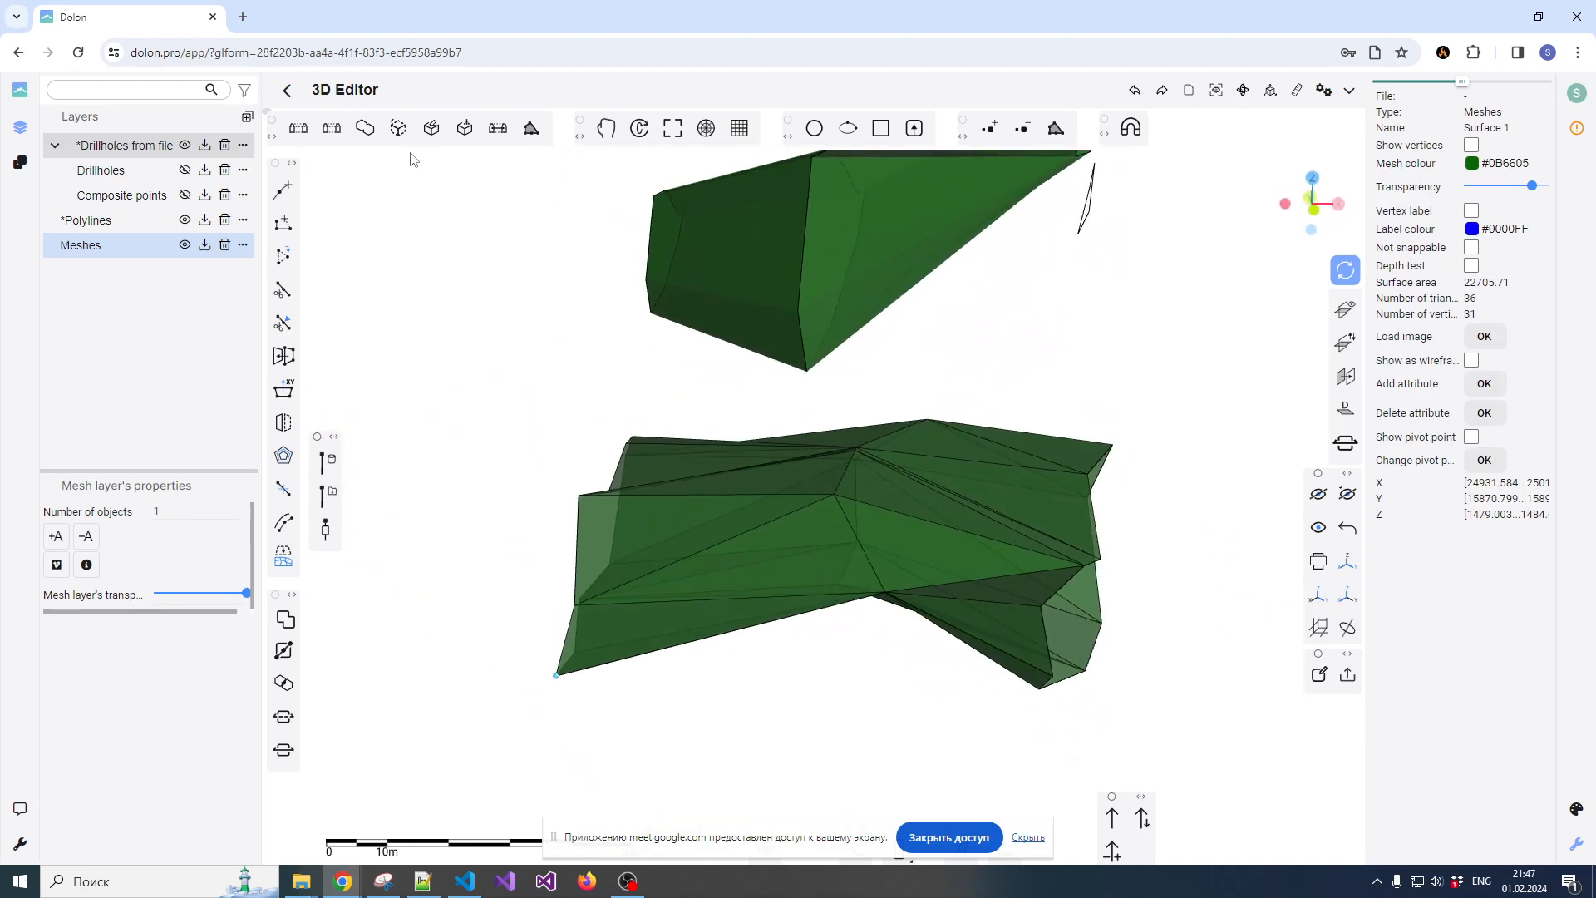
pyautogui.click(466, 133)
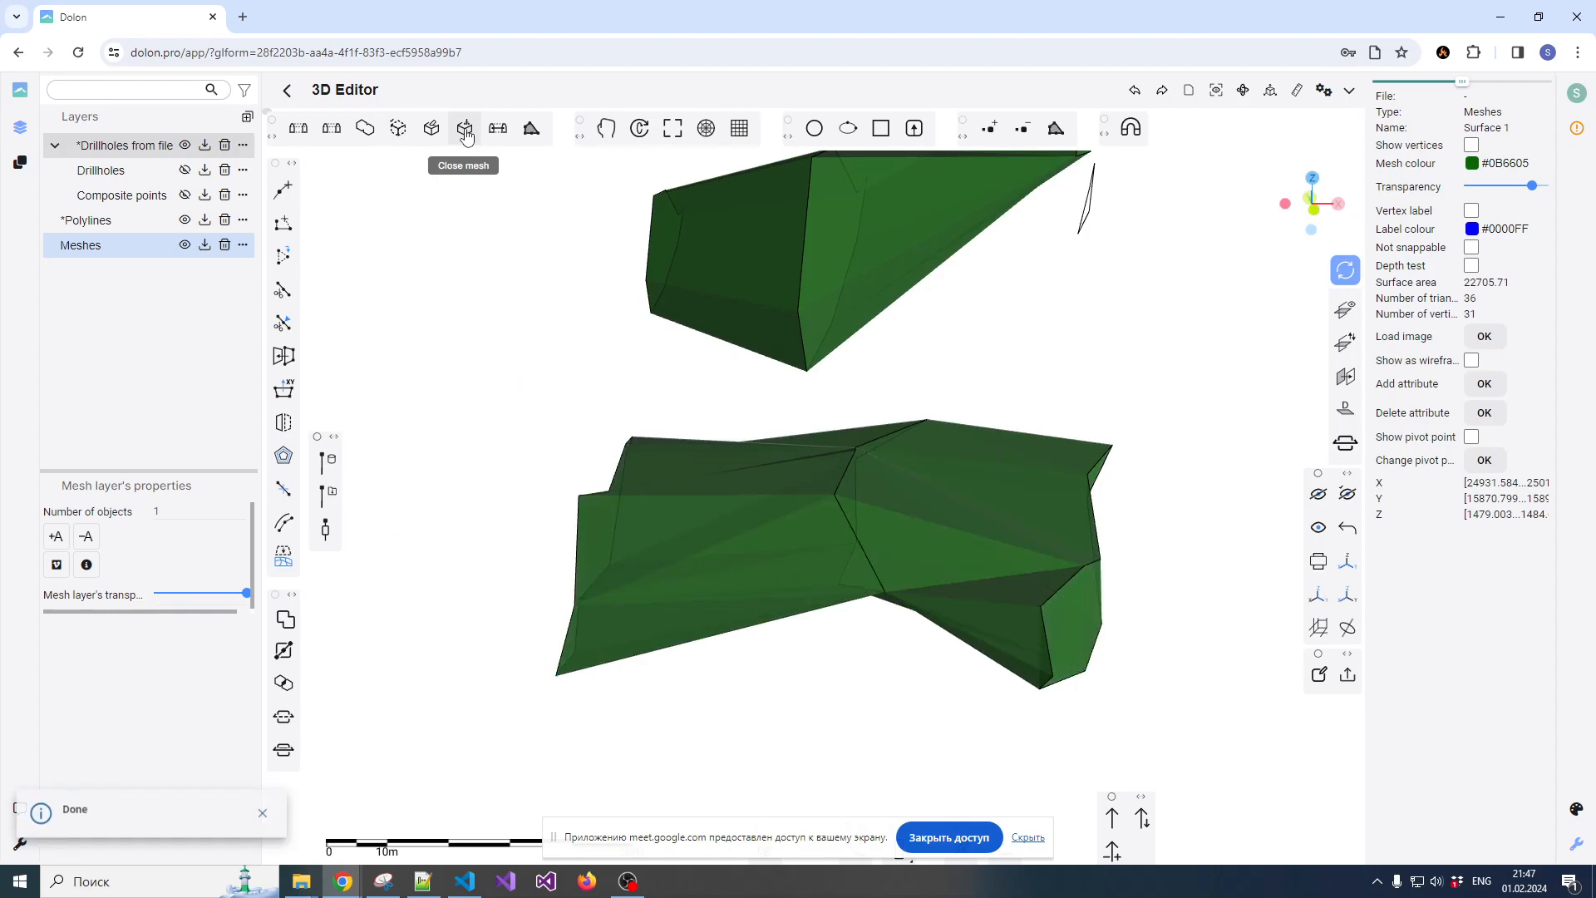
pyautogui.moveTo(696, 540); pyautogui.dragTo(767, 543)
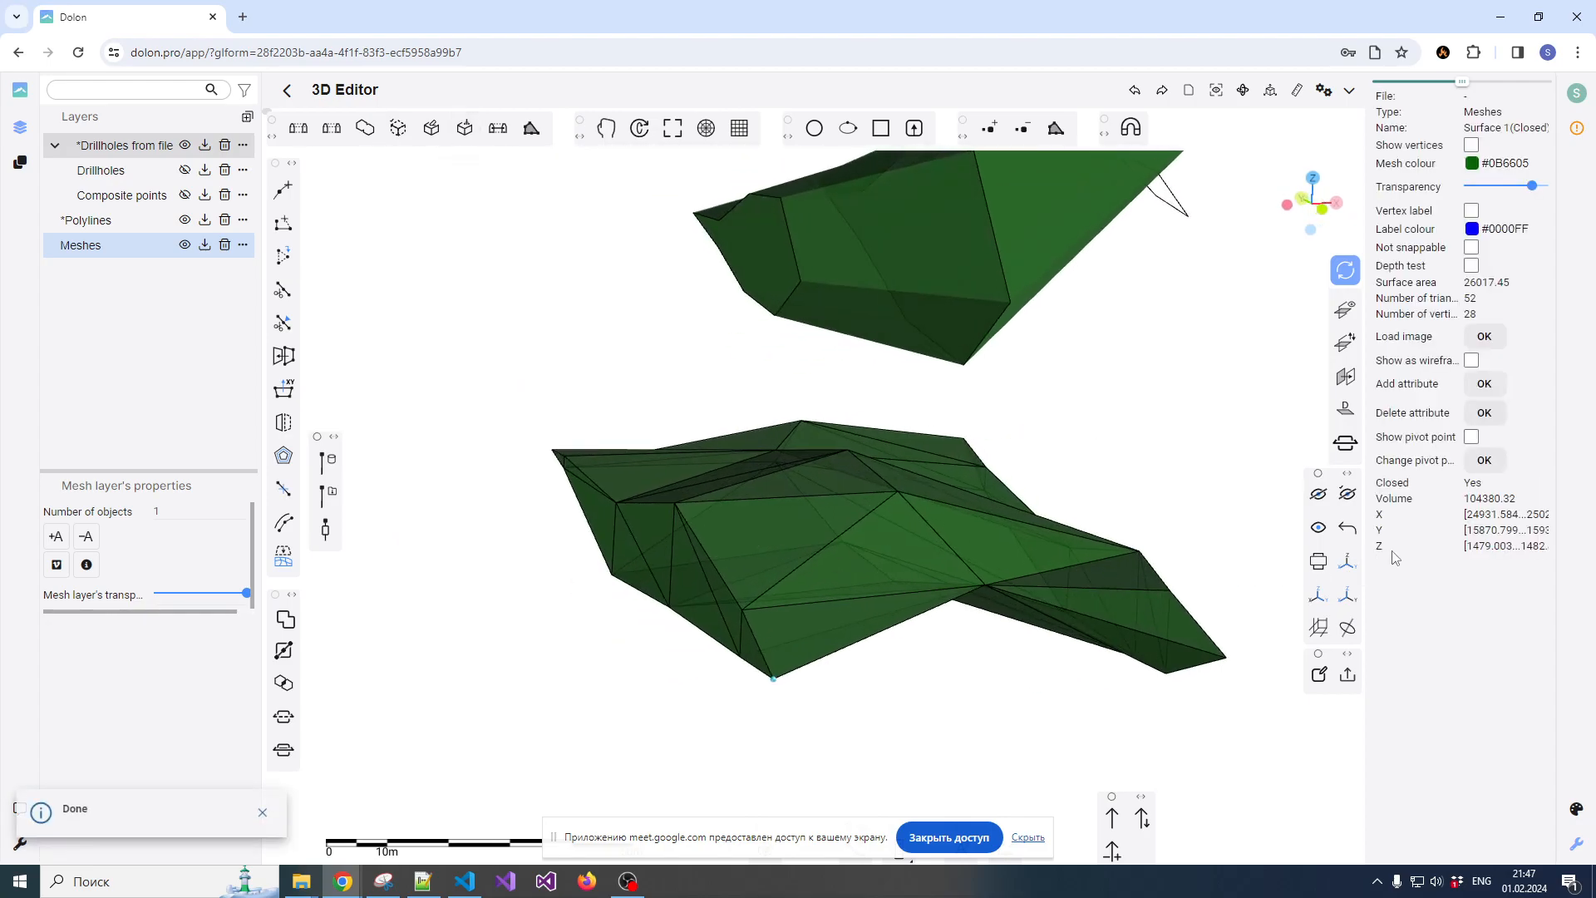
# Examine the closed upper and lower meshes from several sides
pyautogui.scroll(4, 1008, 555)
pyautogui.scroll(-4, 854, 584)
pyautogui.moveTo(853, 585); pyautogui.dragTo(777, 588)
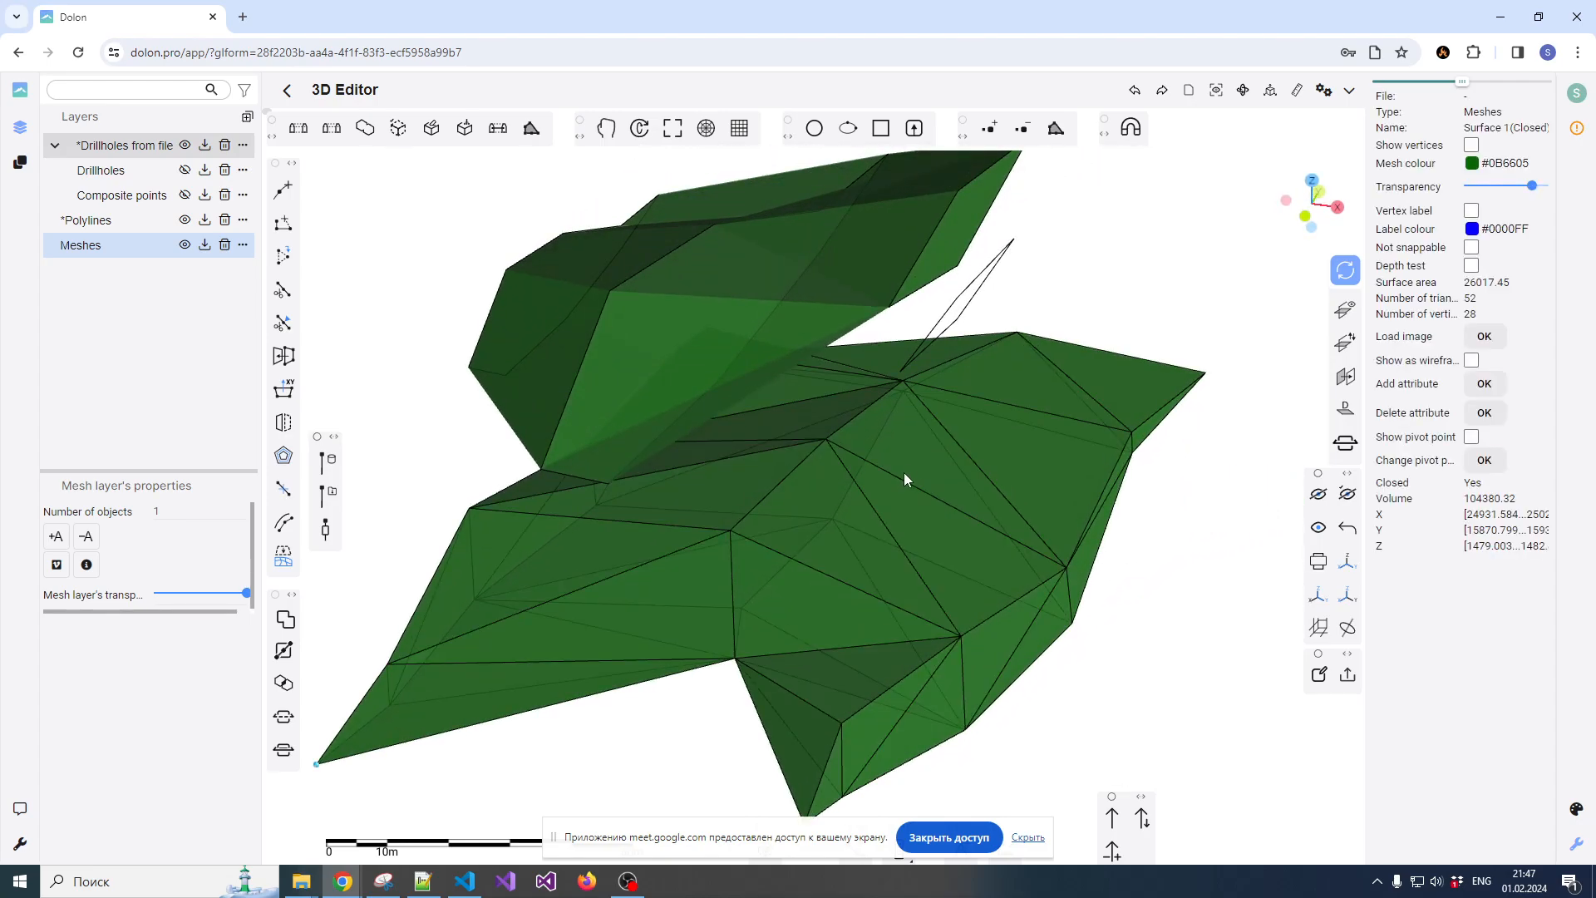
pyautogui.scroll(-4, 924, 424)
pyautogui.click(1101, 332)
pyautogui.scroll(-3, 878, 556)
pyautogui.moveTo(881, 576); pyautogui.dragTo(818, 426)
pyautogui.scroll(3, 851, 470)
pyautogui.scroll(-3, 852, 455)
pyautogui.scroll(-3, 876, 406)
pyautogui.scroll(5, 876, 416)
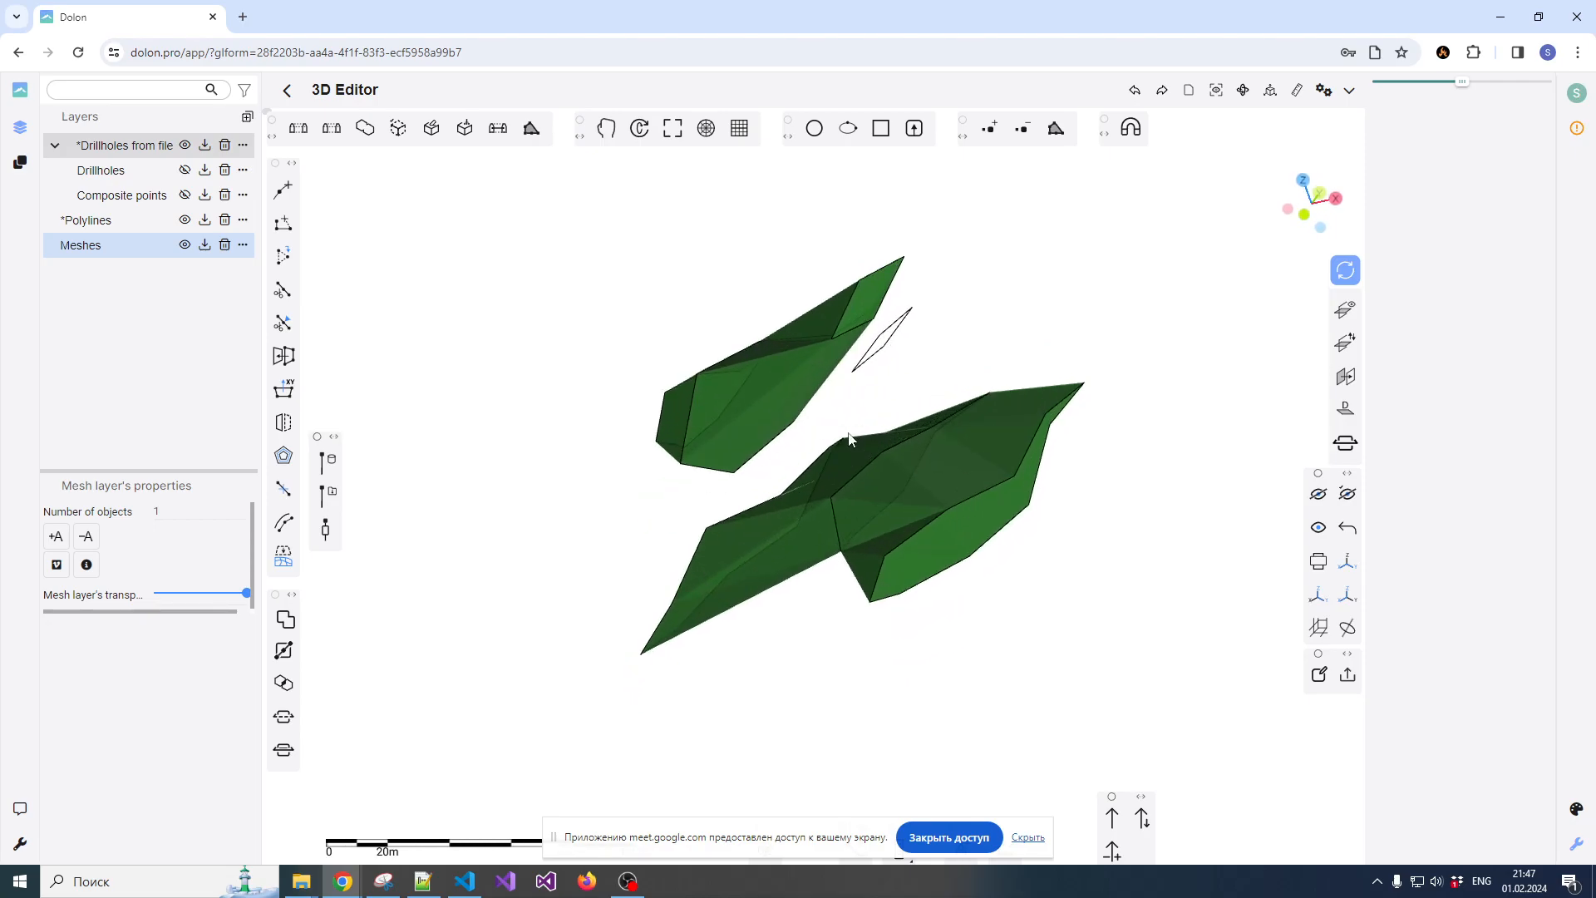
# Review the operations available for the closed lower mesh, including volume computation and export to PLY
pyautogui.rightClick(875, 438)
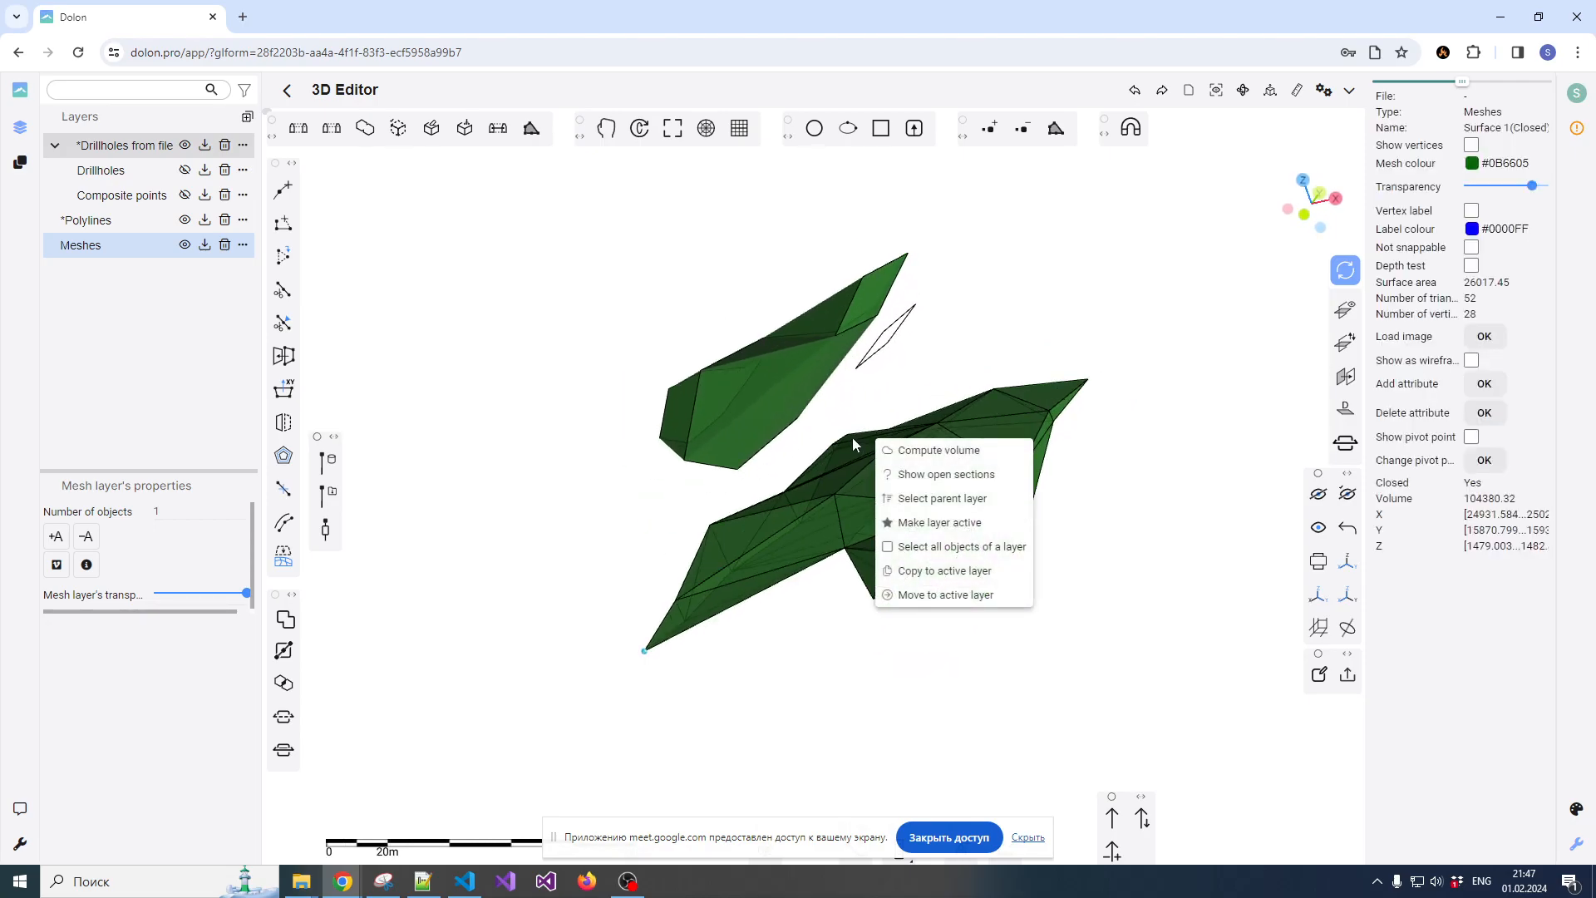
pyautogui.click(869, 424)
pyautogui.scroll(5, 882, 424)
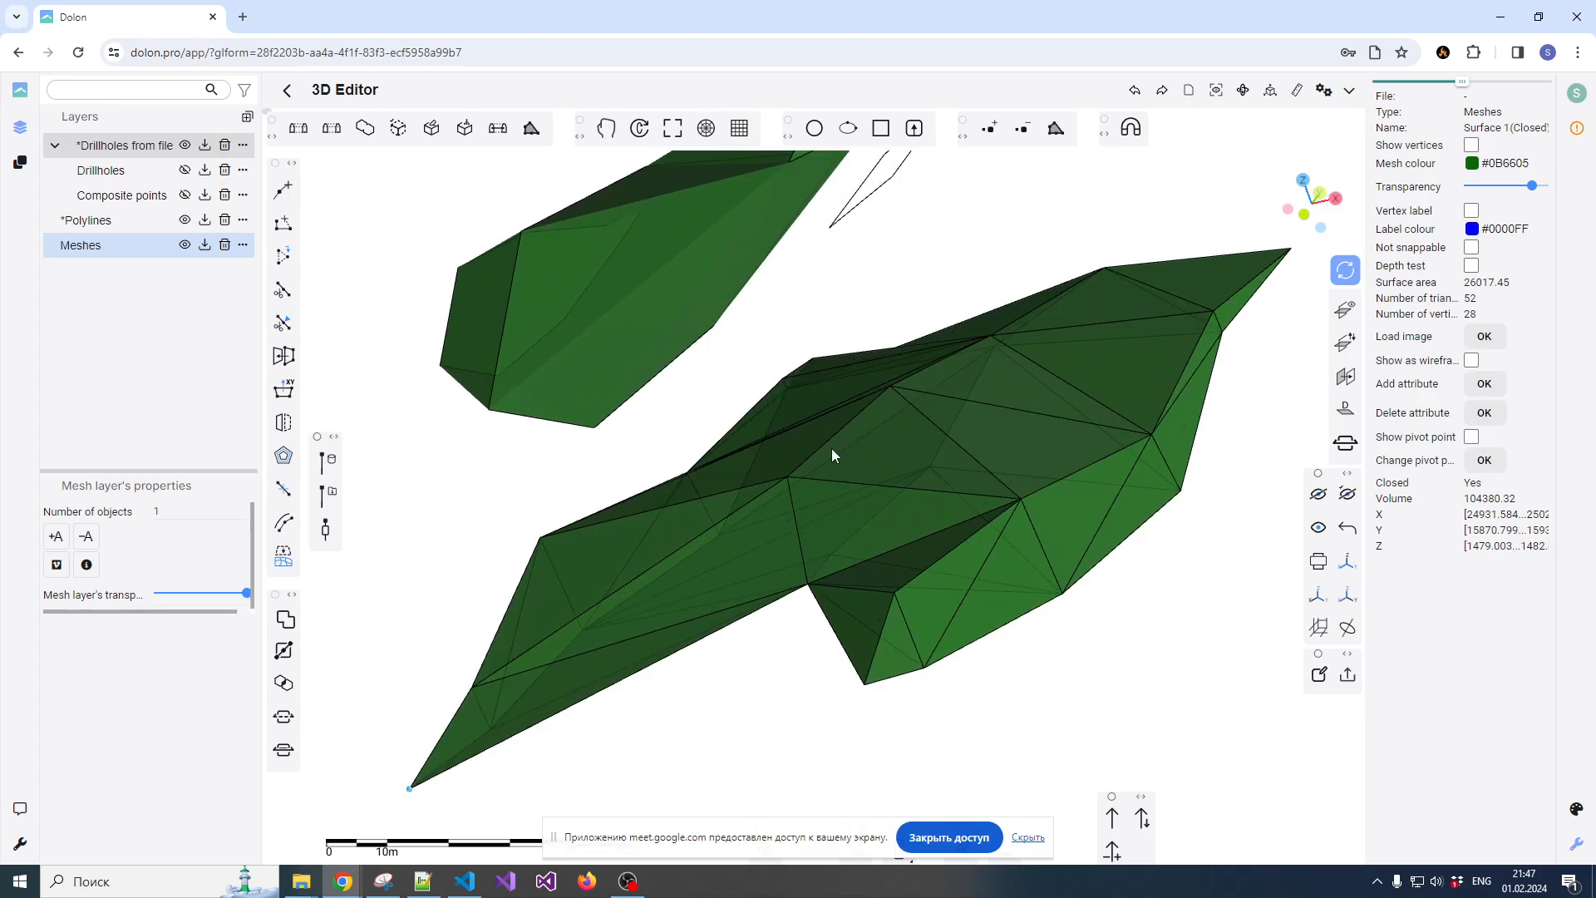
pyautogui.scroll(-2, 831, 449)
pyautogui.scroll(1, 839, 468)
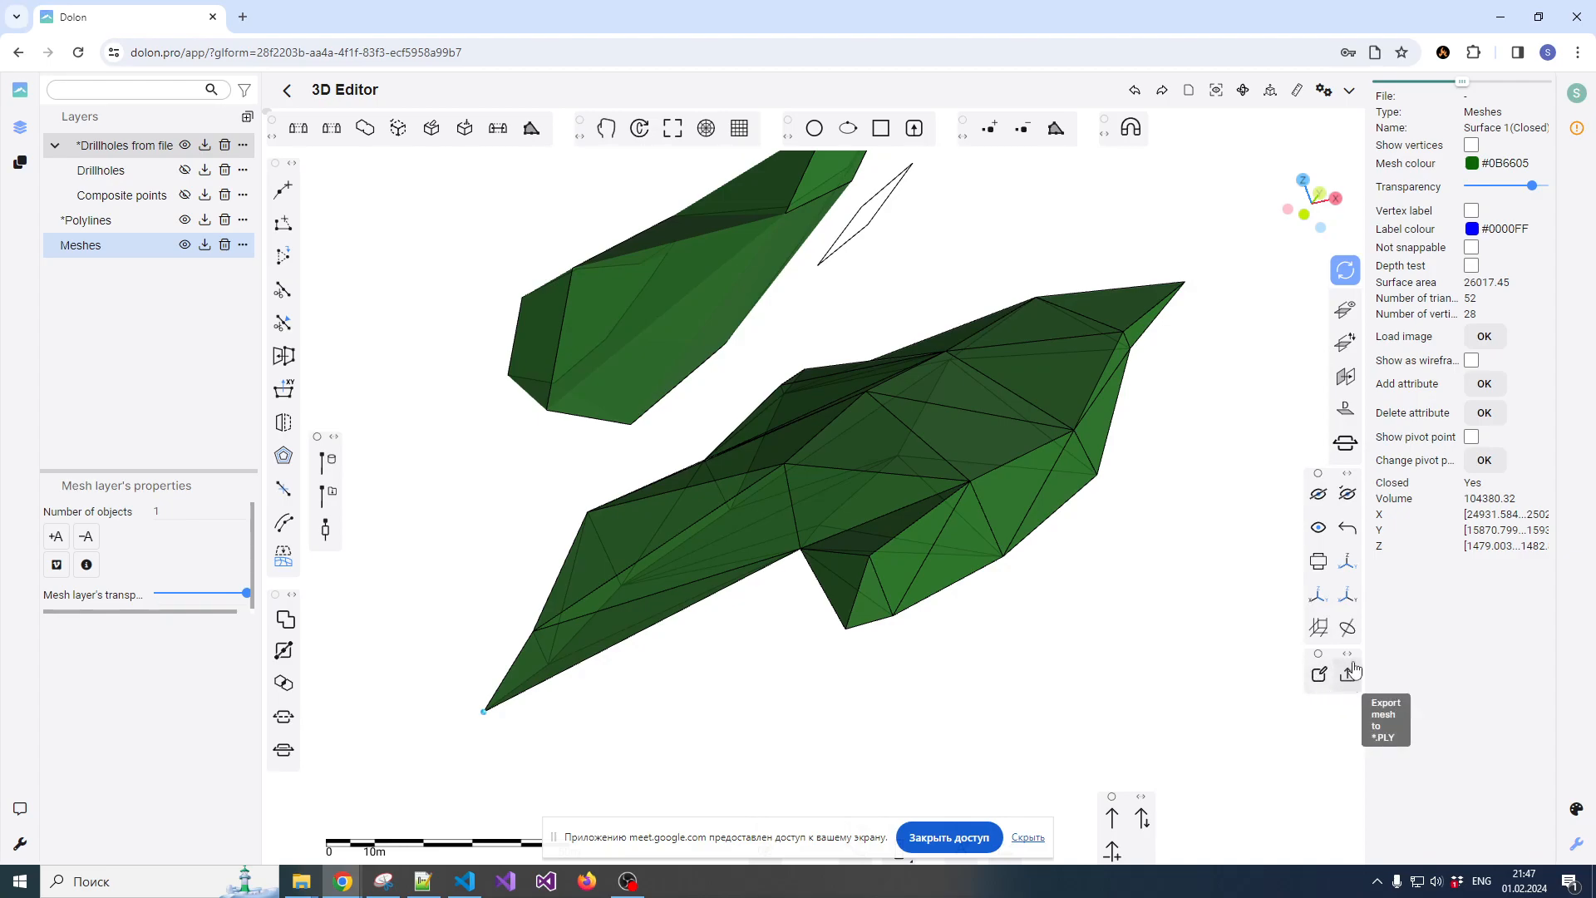
pyautogui.scroll(-1, 929, 472)
pyautogui.scroll(1, 906, 465)
# Enable edit mode on the closed lower mesh and bring its front notch into view
pyautogui.moveTo(806, 502); pyautogui.dragTo(902, 555)
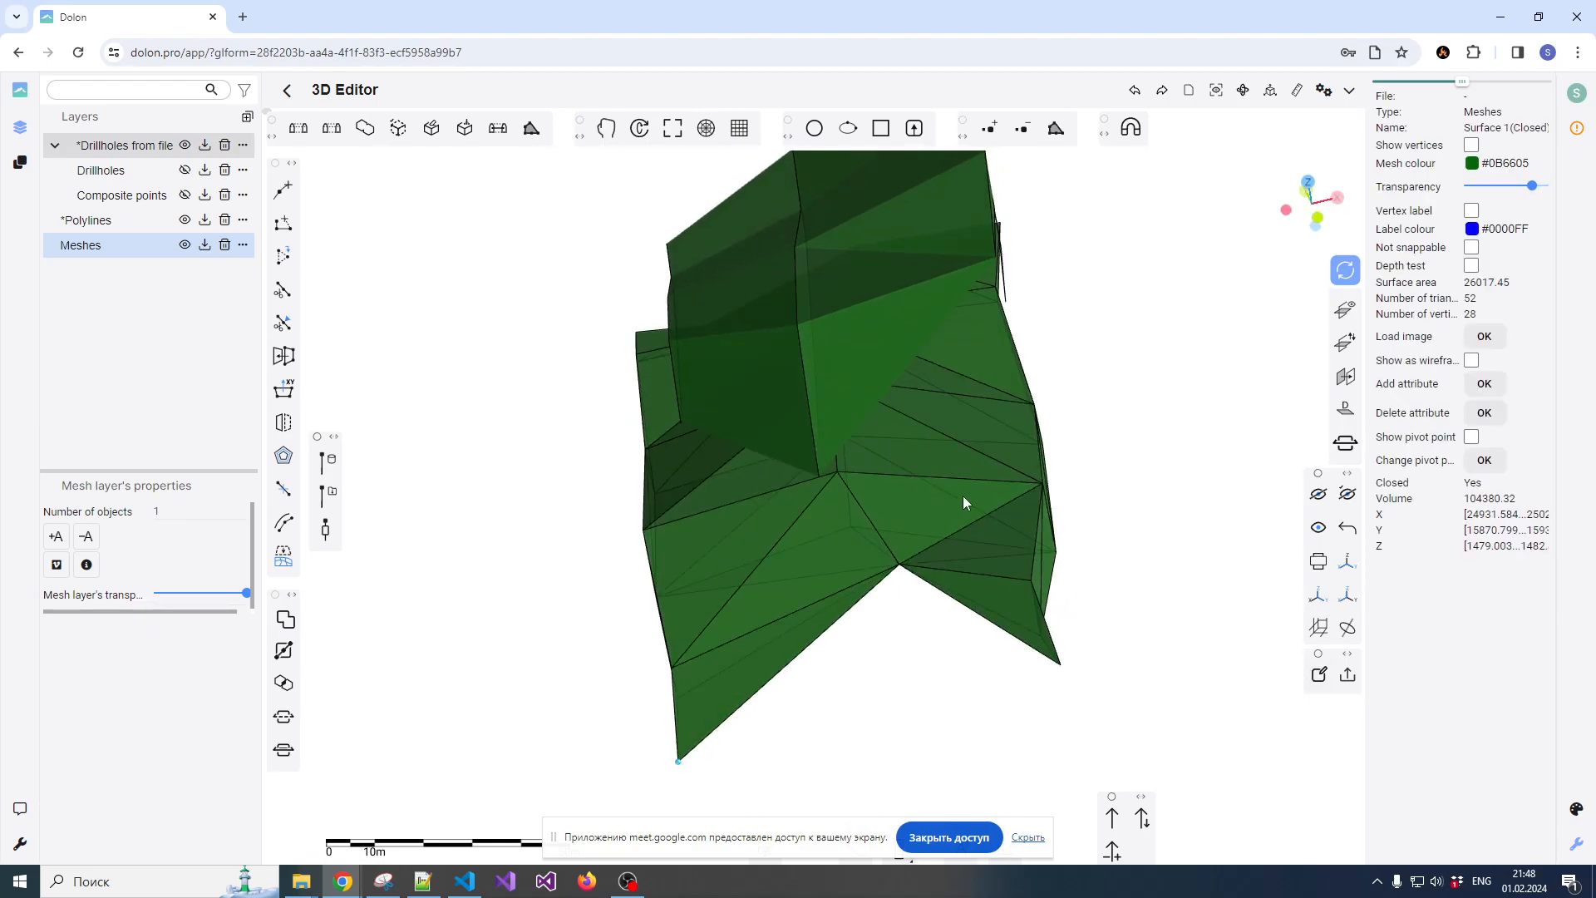
pyautogui.click(1321, 678)
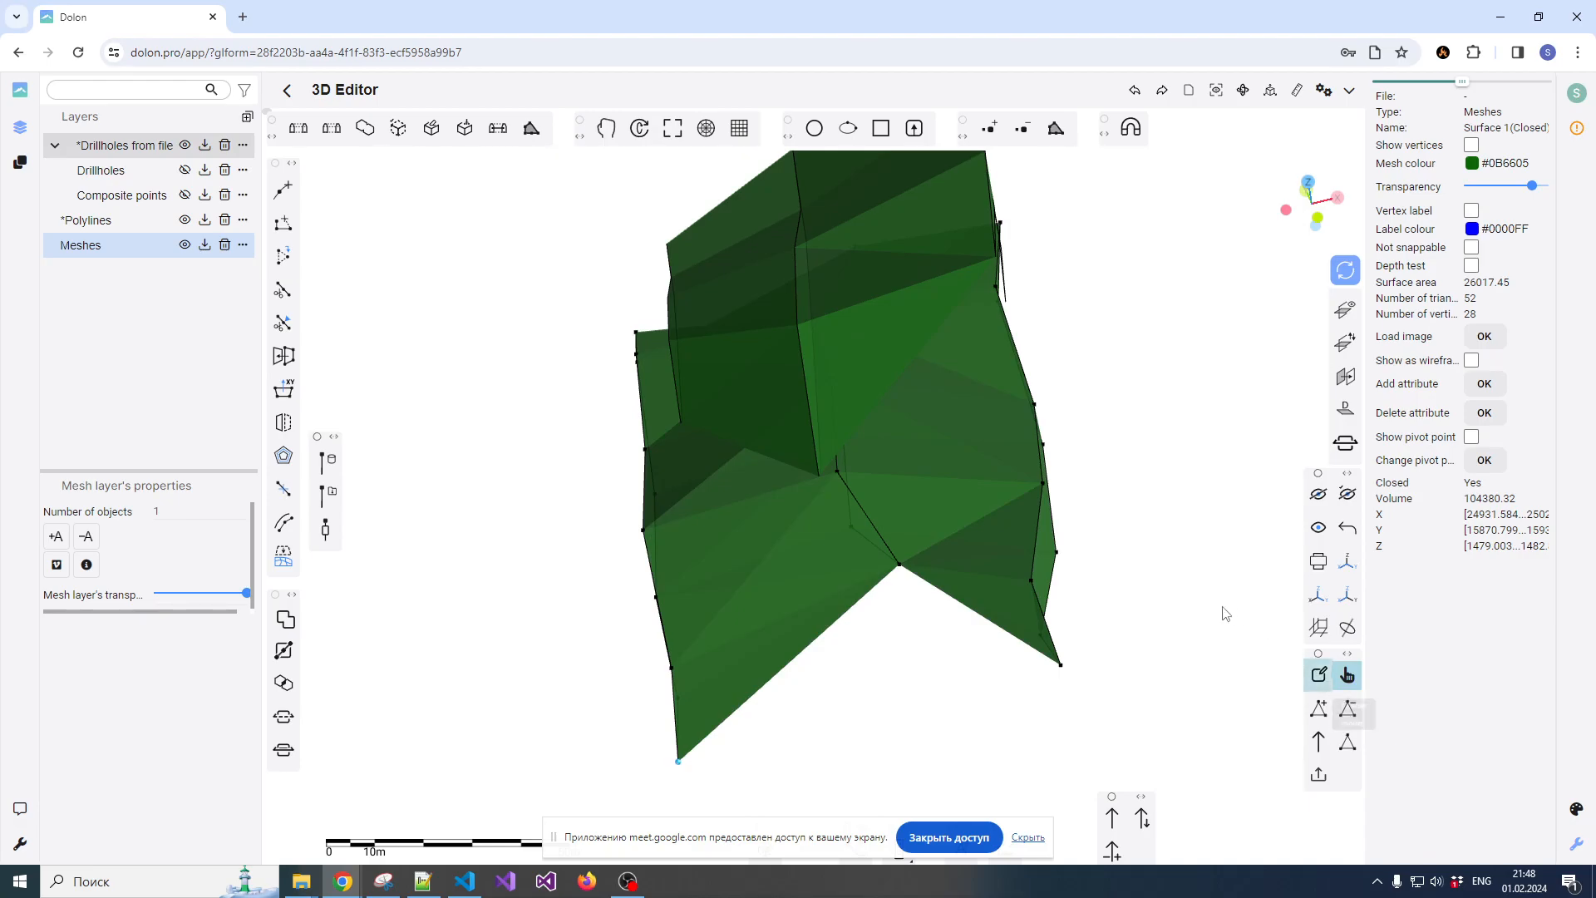
pyautogui.scroll(3, 933, 547)
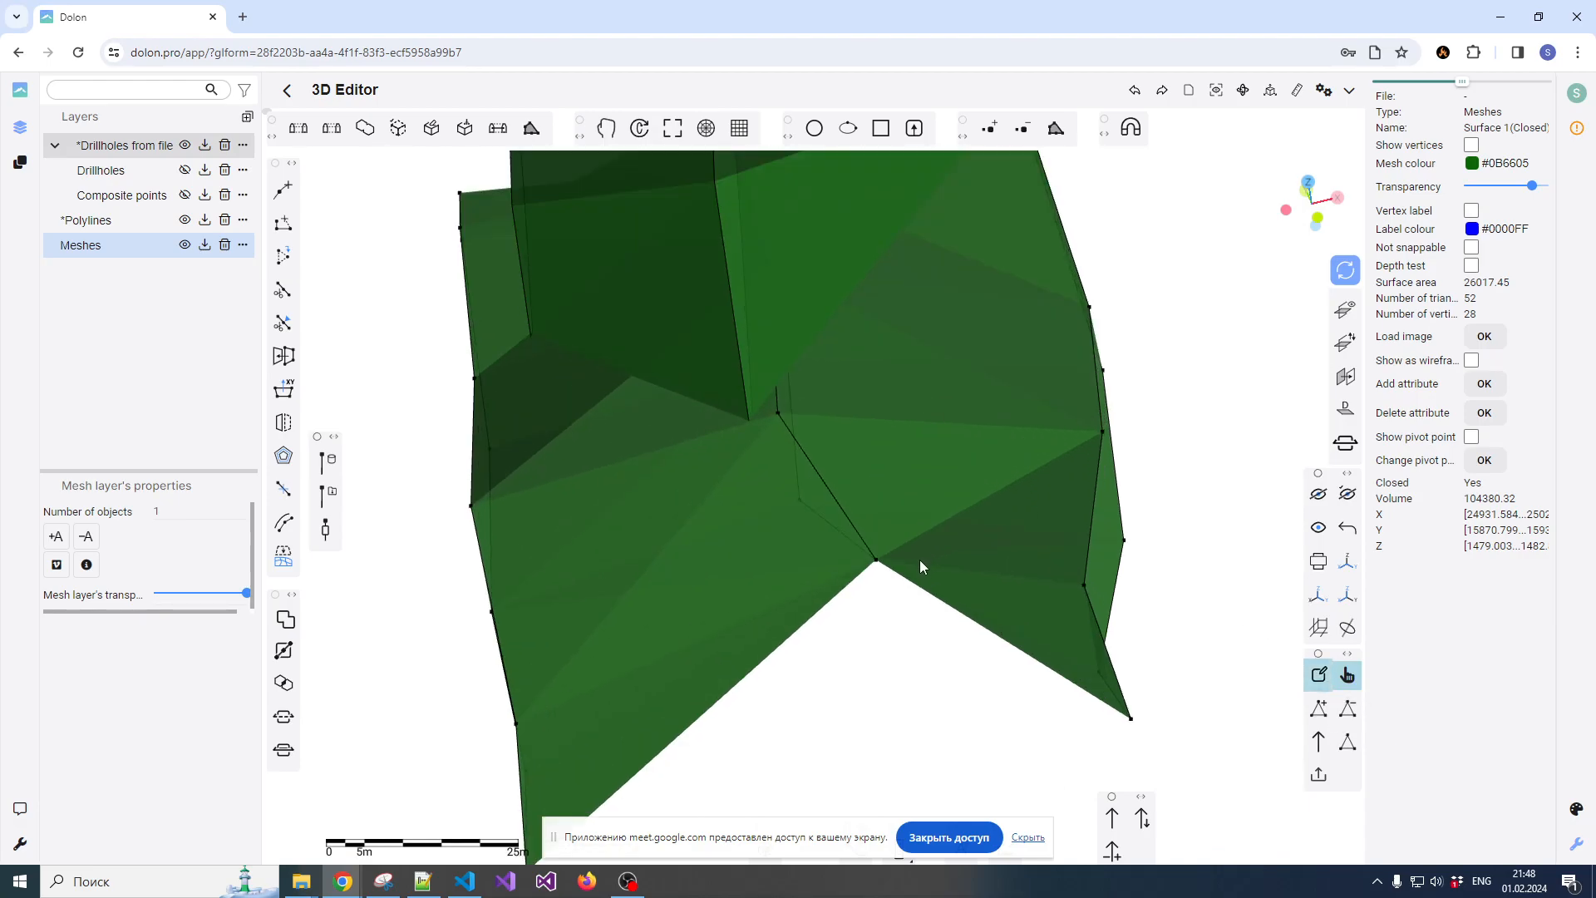
pyautogui.moveTo(891, 620); pyautogui.dragTo(886, 586)
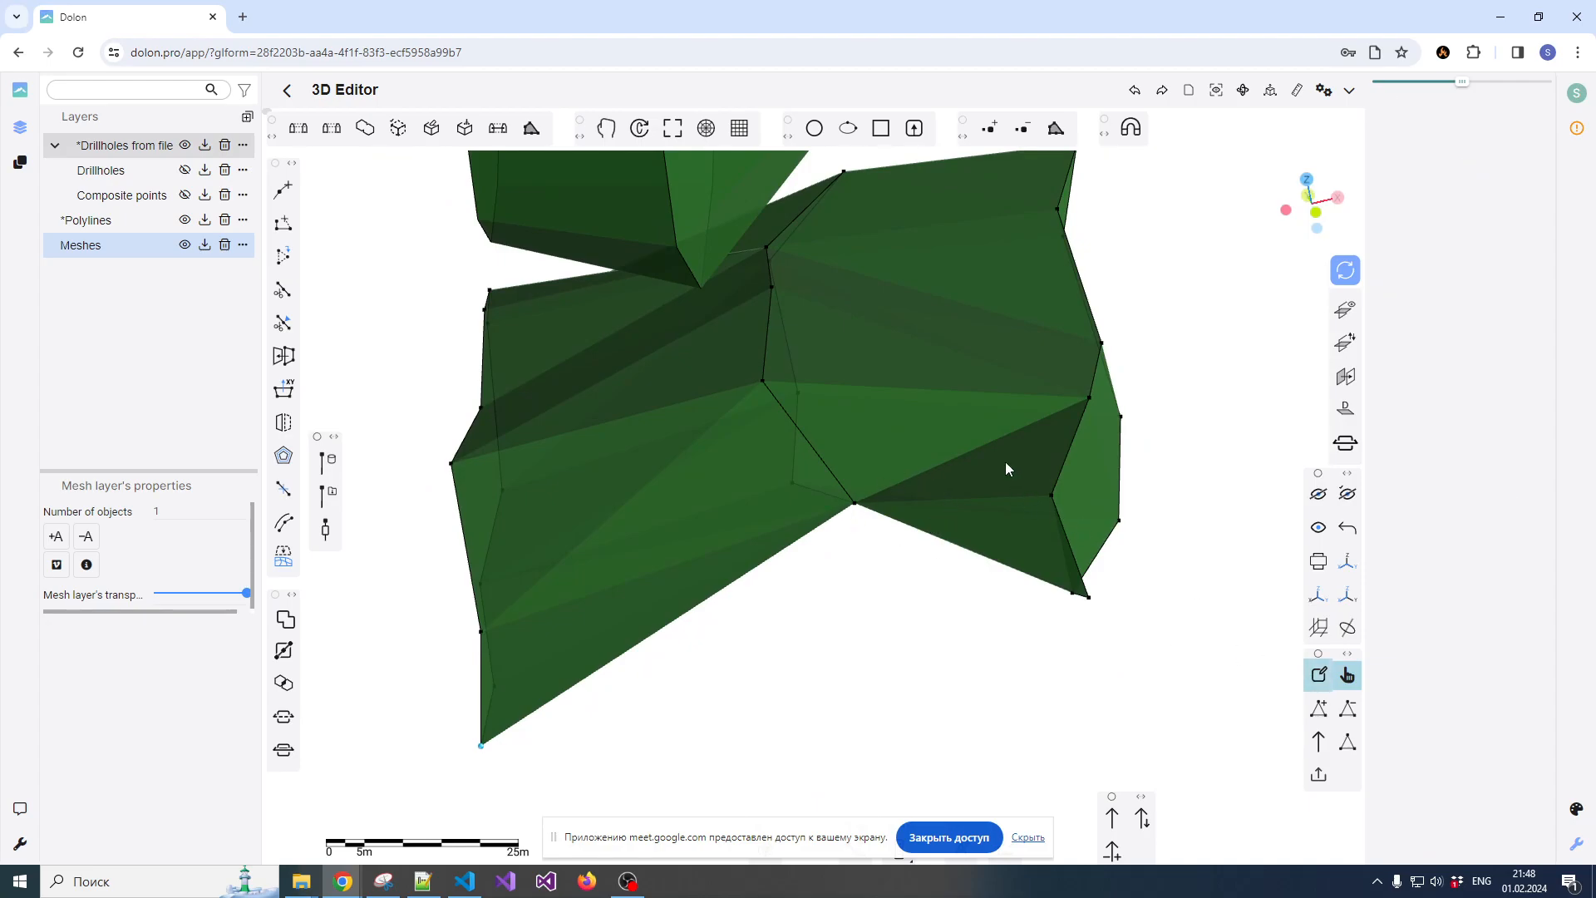
# Delete the front triangles of the lower mesh on both sides of the middle notch vertex
pyautogui.click(1349, 710)
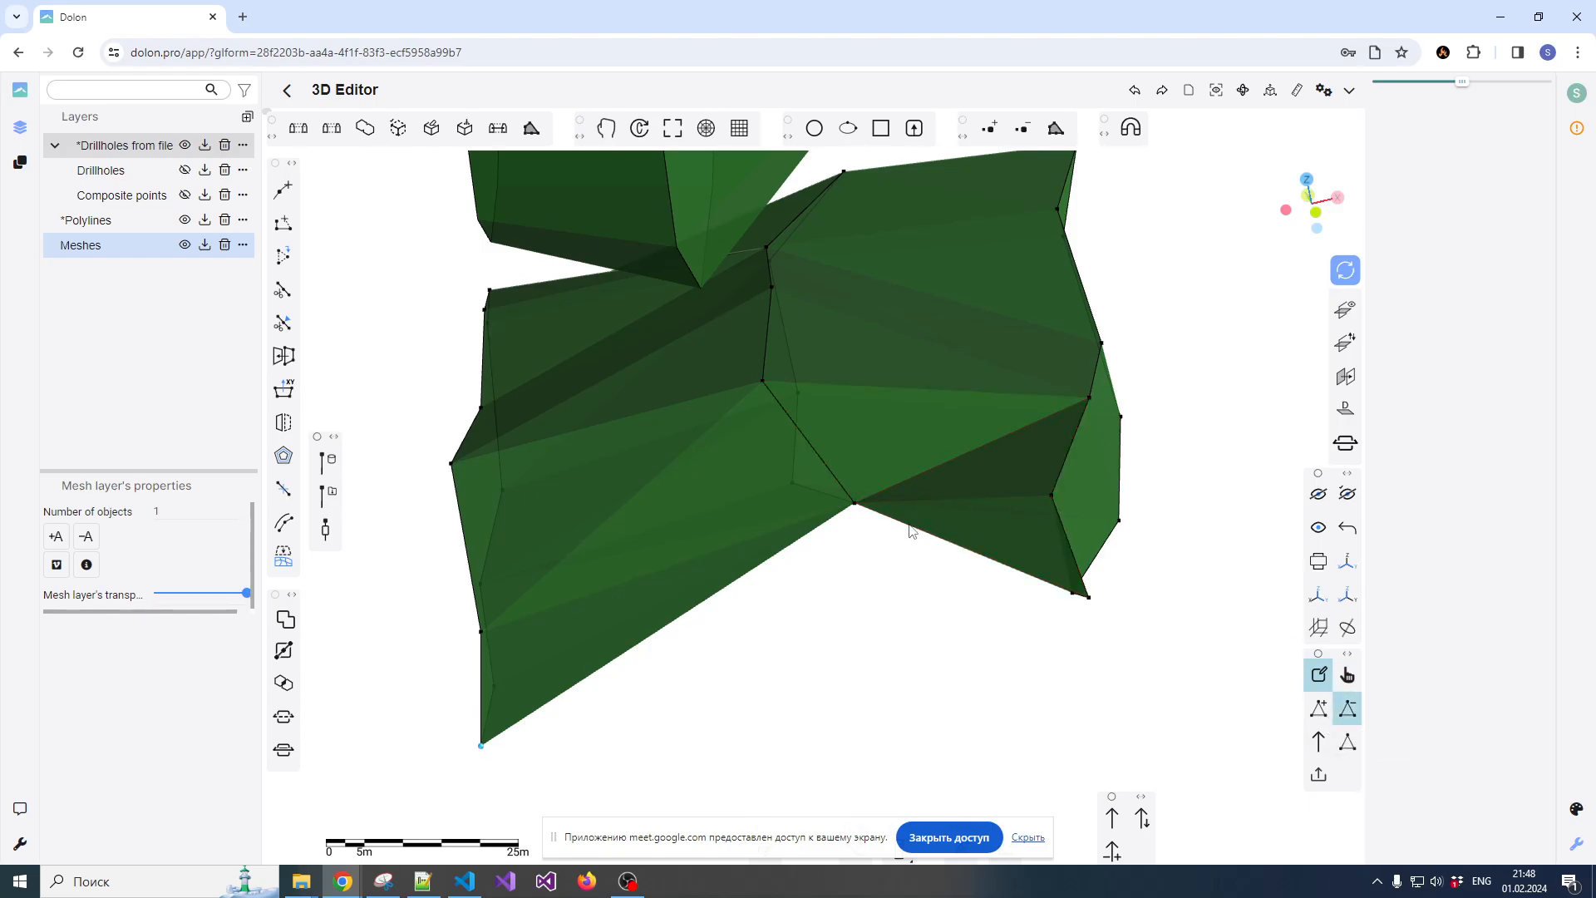
pyautogui.scroll(1, 937, 518)
pyautogui.scroll(-1, 925, 507)
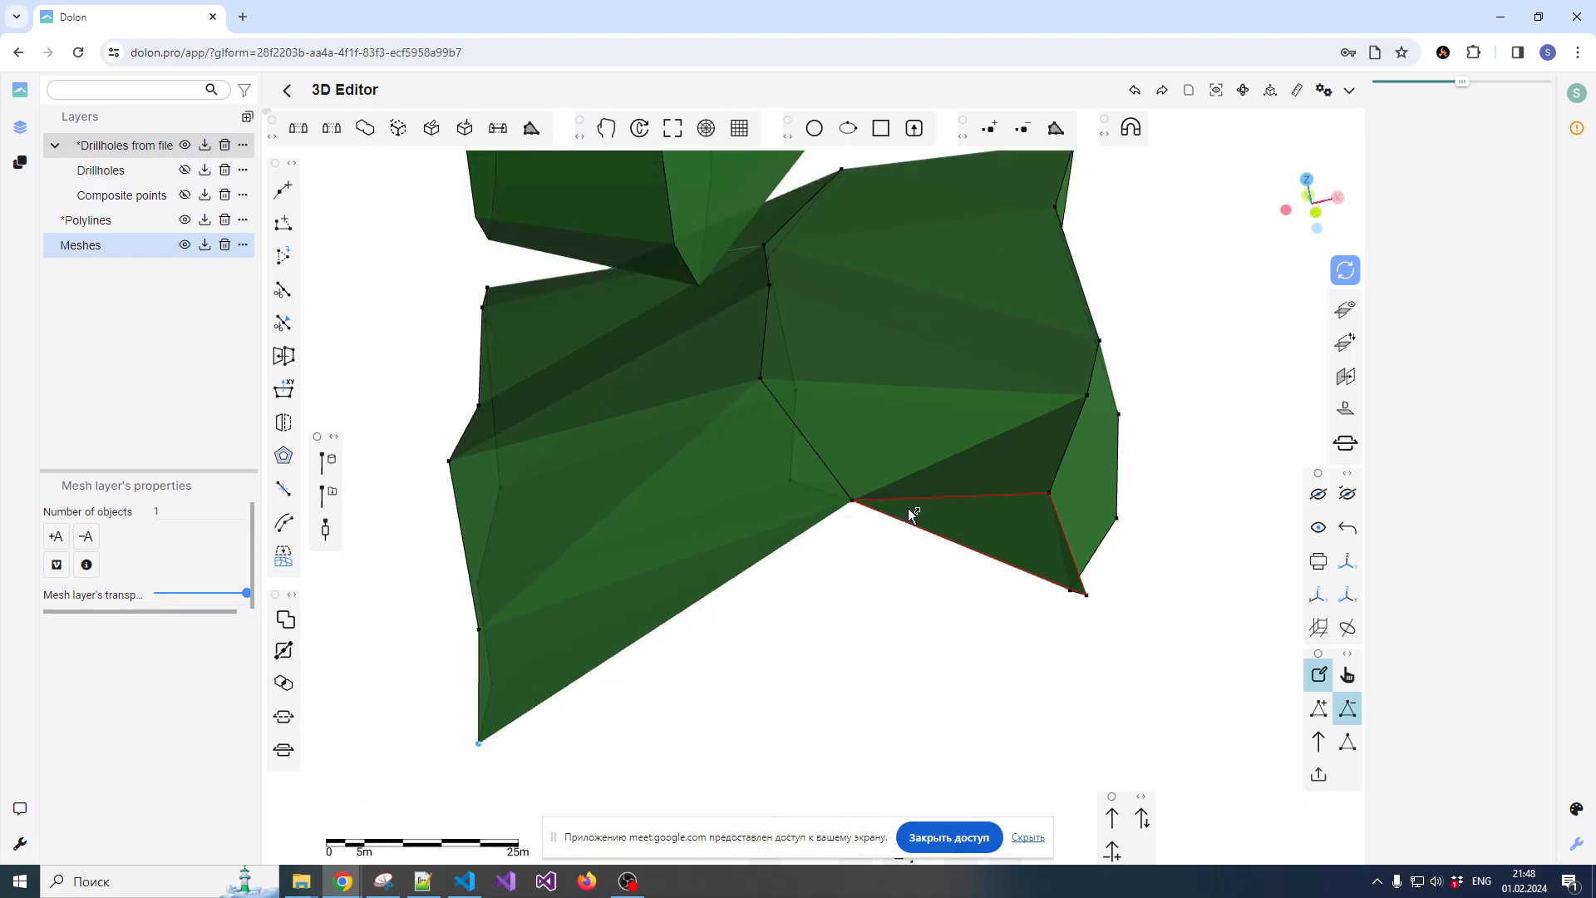
pyautogui.click(911, 507)
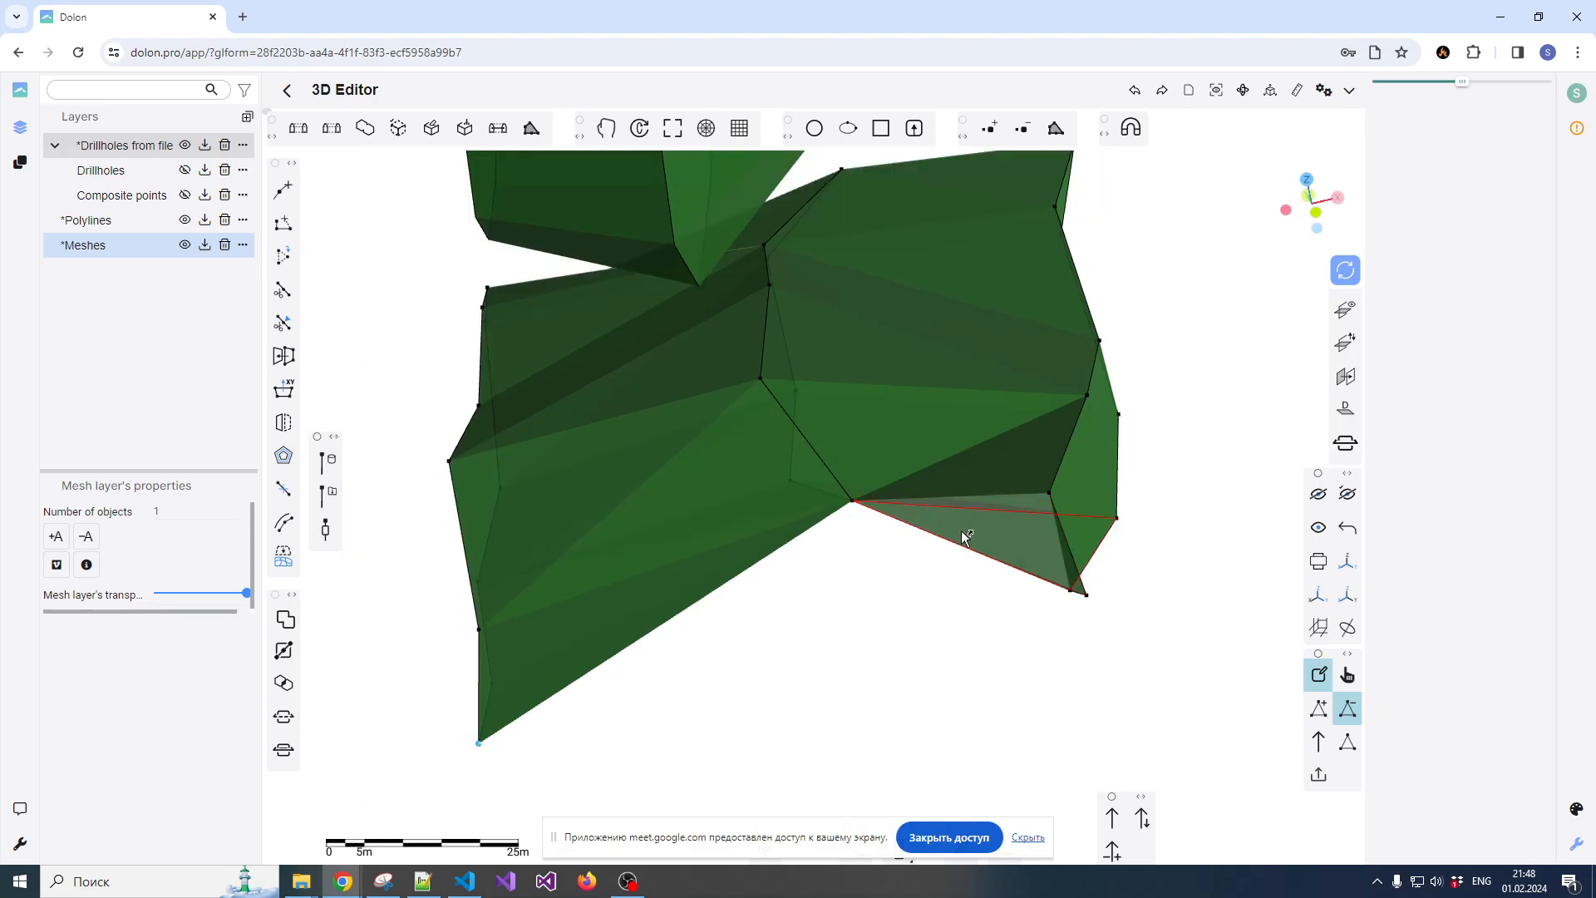
pyautogui.scroll(1, 921, 497)
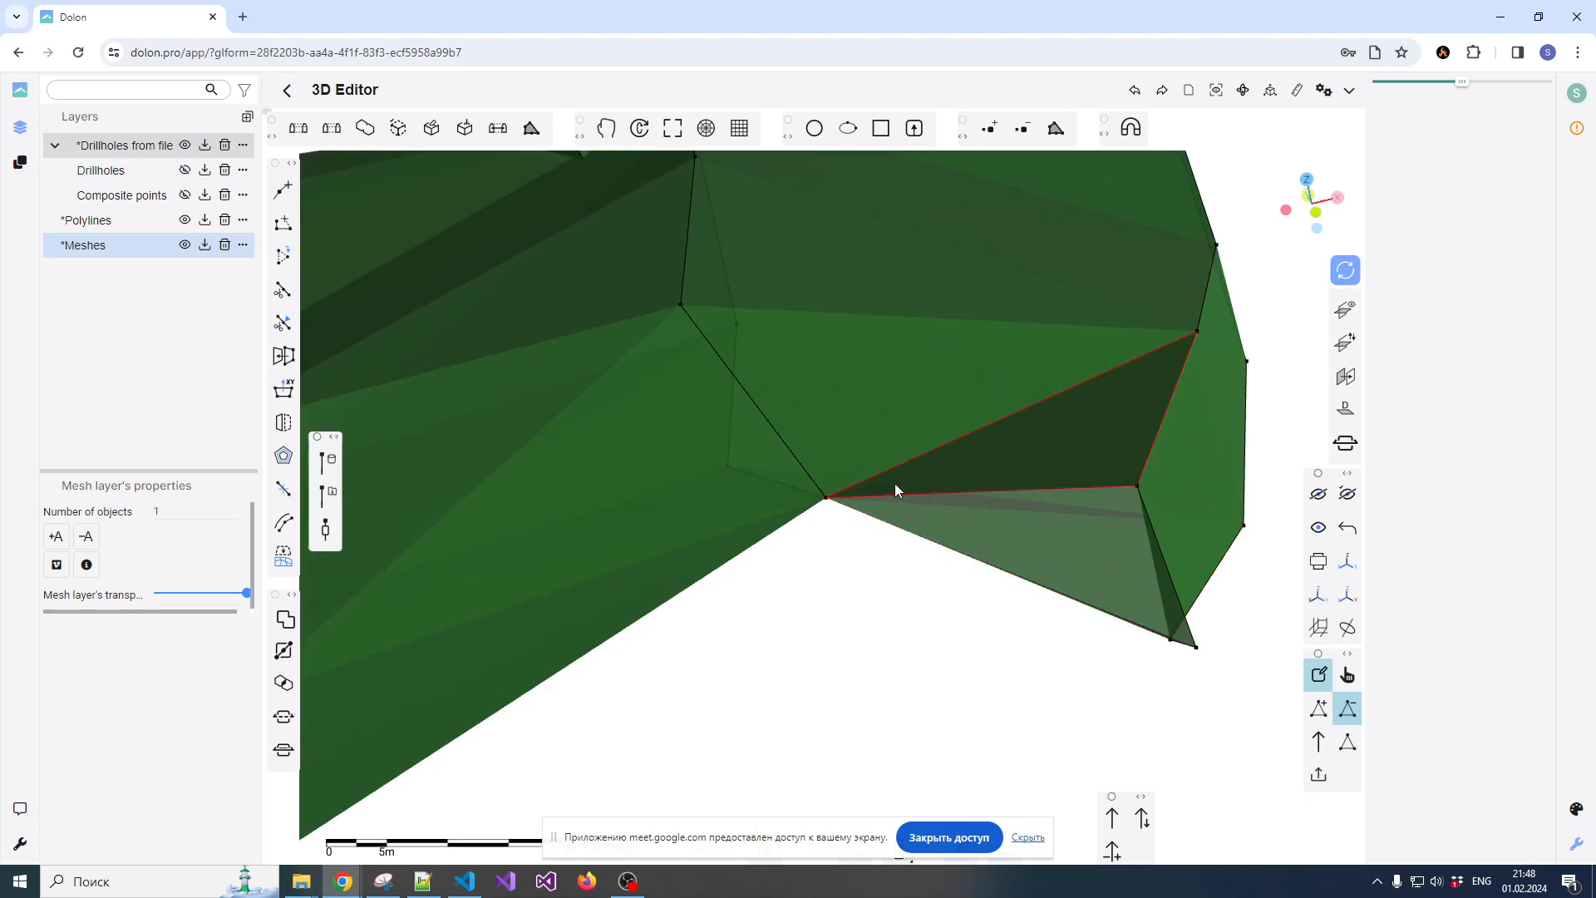
pyautogui.click(895, 482)
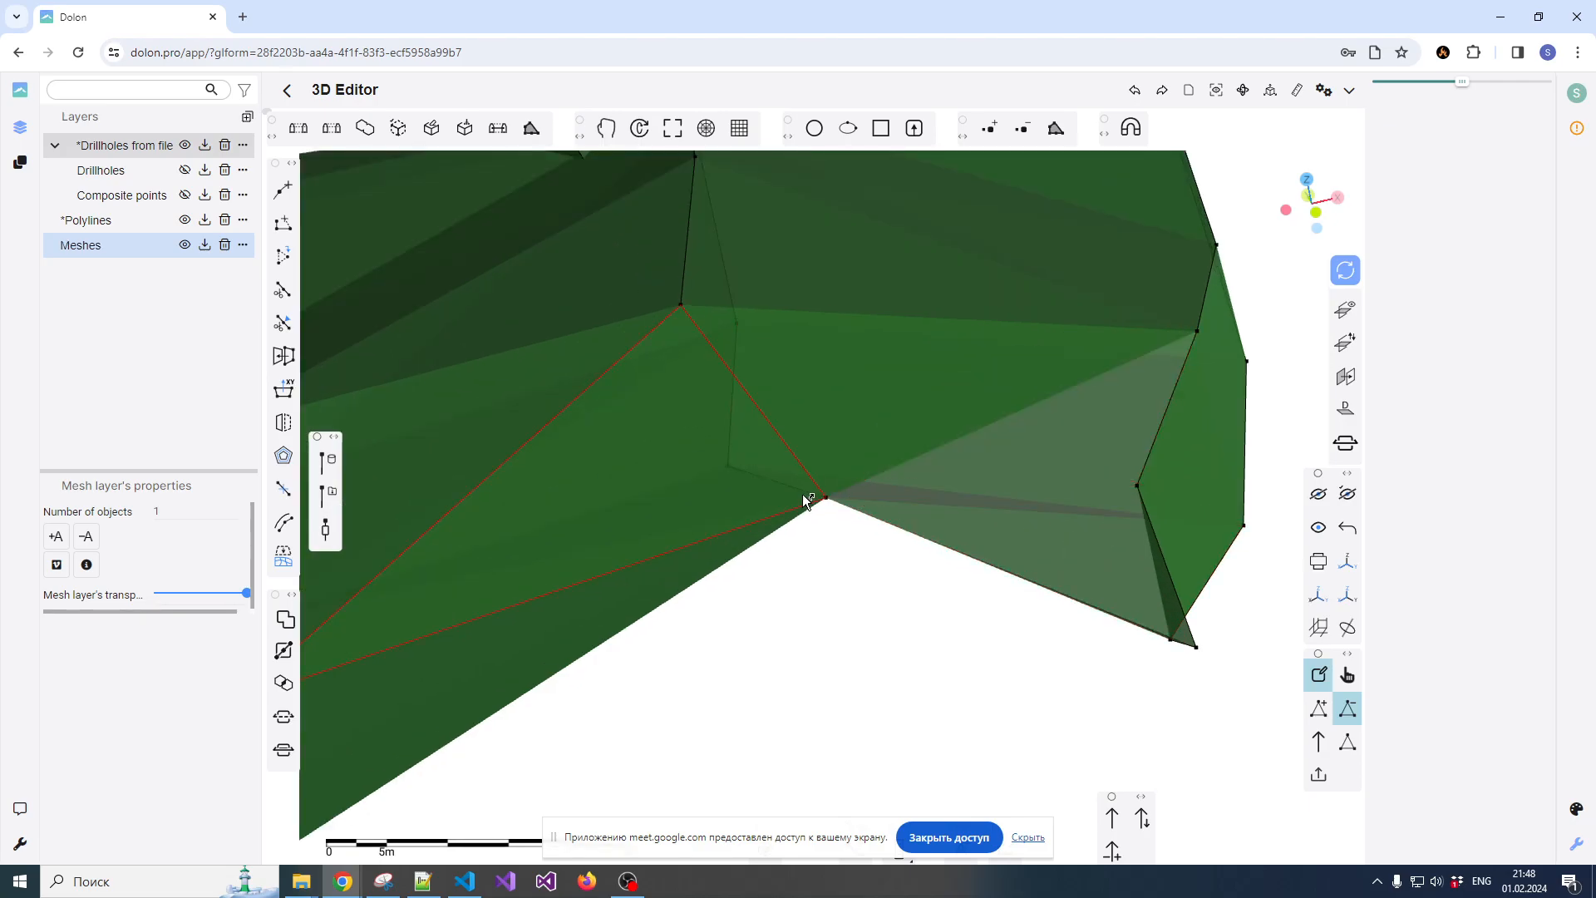
pyautogui.click(785, 521)
pyautogui.scroll(-2, 860, 553)
# Hide the Polylines layer and orbit to show the opened front of the lower mesh
pyautogui.moveTo(877, 566); pyautogui.dragTo(812, 474)
pyautogui.moveTo(790, 582); pyautogui.dragTo(974, 590)
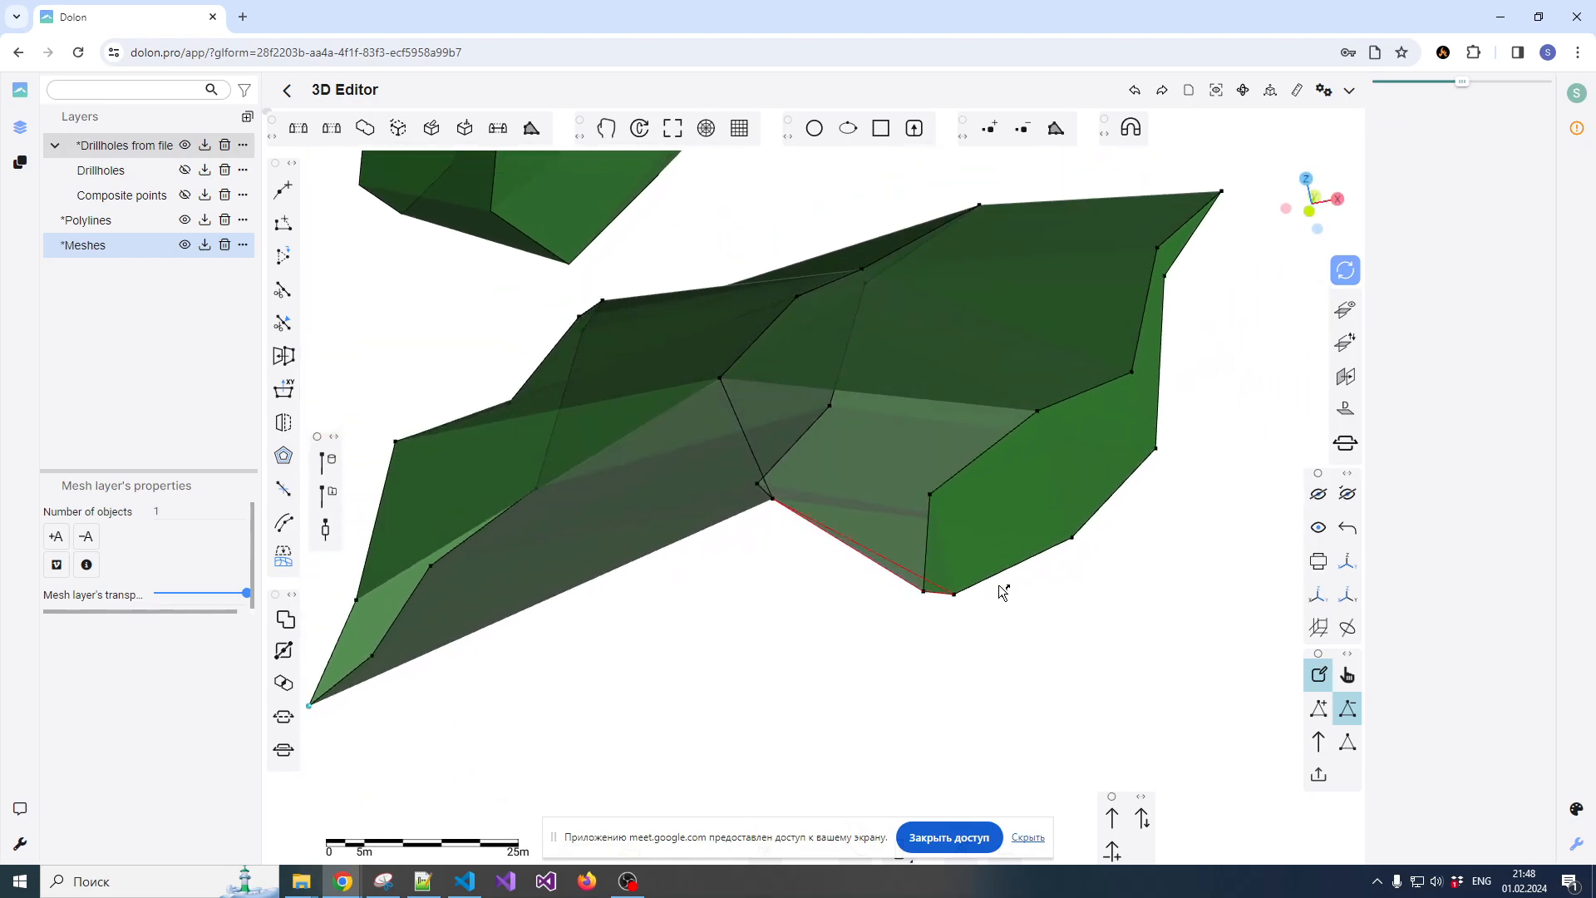
pyautogui.click(185, 220)
pyautogui.scroll(-3, 745, 547)
pyautogui.moveTo(761, 580); pyautogui.dragTo(846, 583)
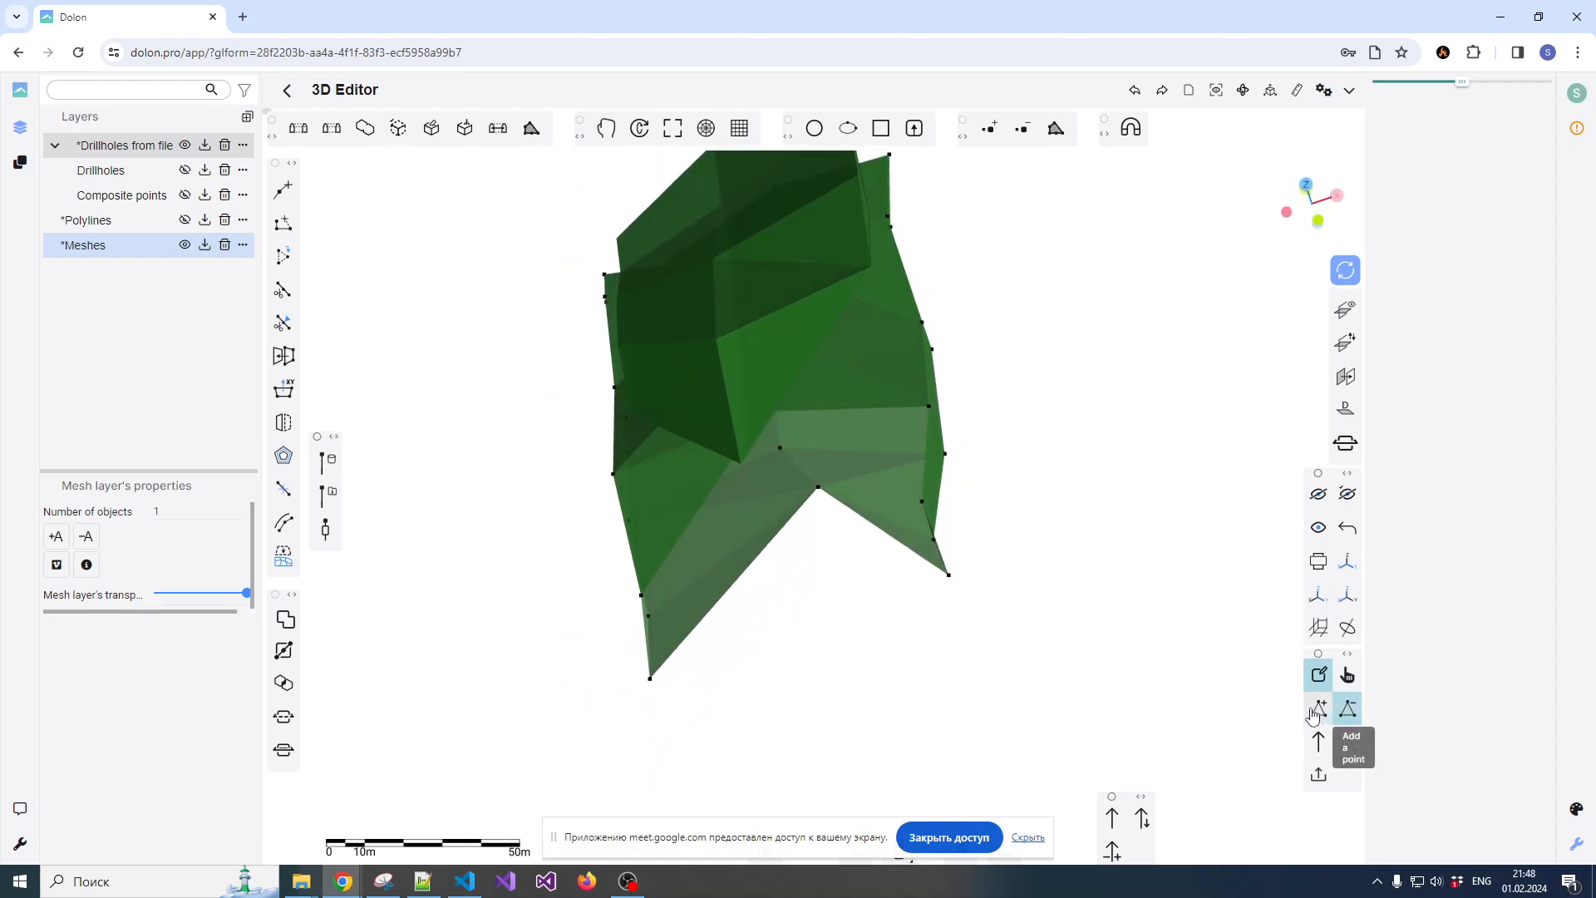
# Add a triangle to the lower mesh joining its two front corner vertices and the notch vertex, with snapping to points enabled
pyautogui.click(1348, 708)
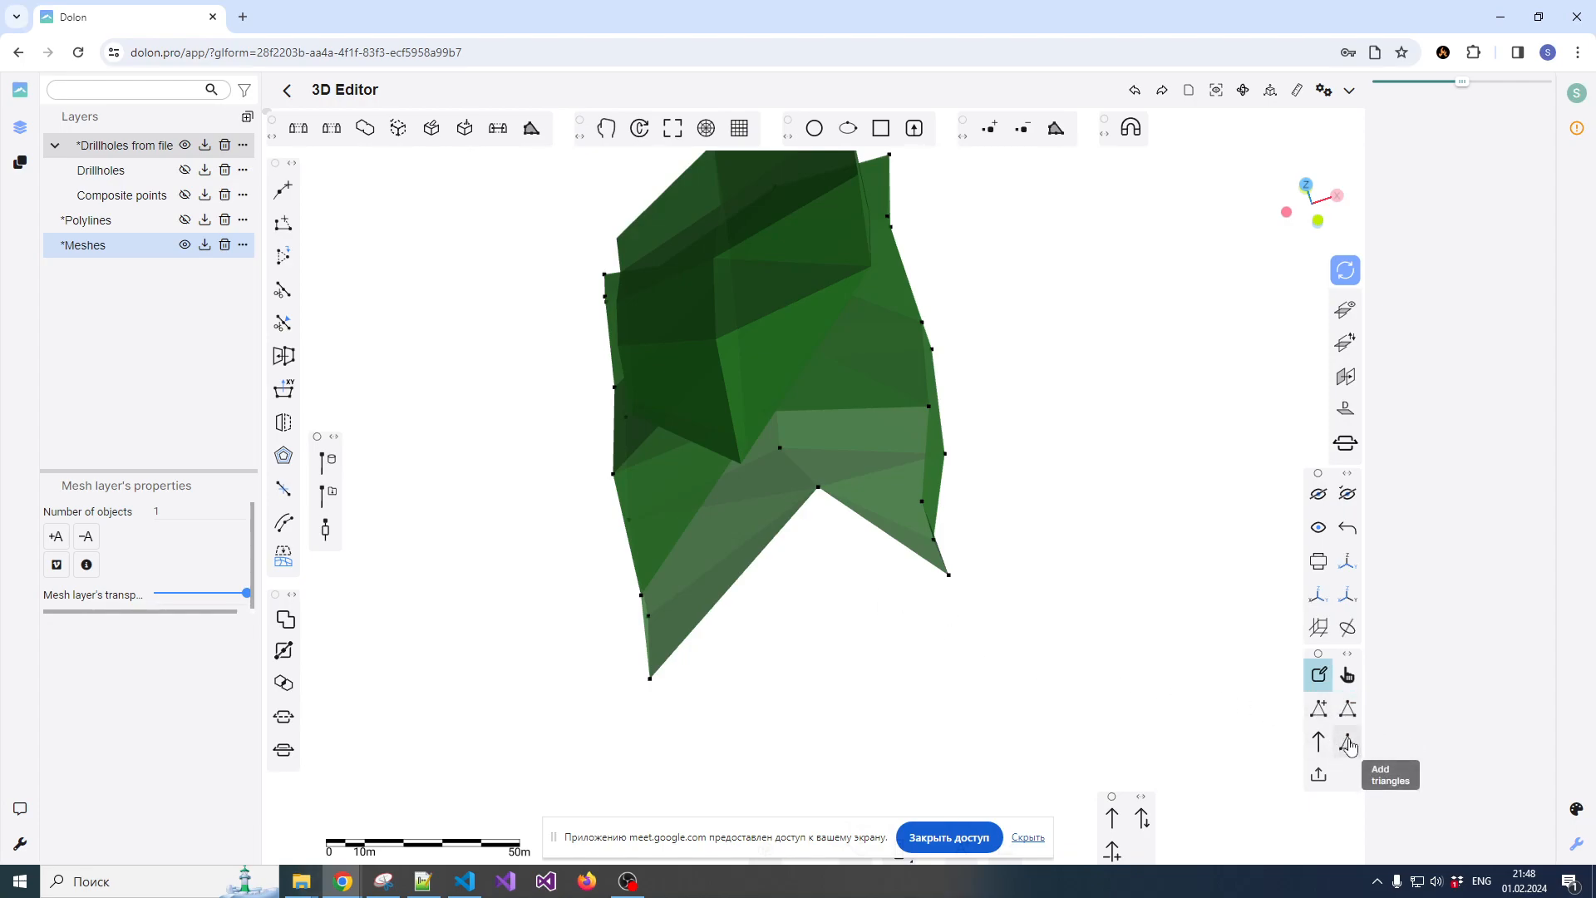
pyautogui.click(1347, 742)
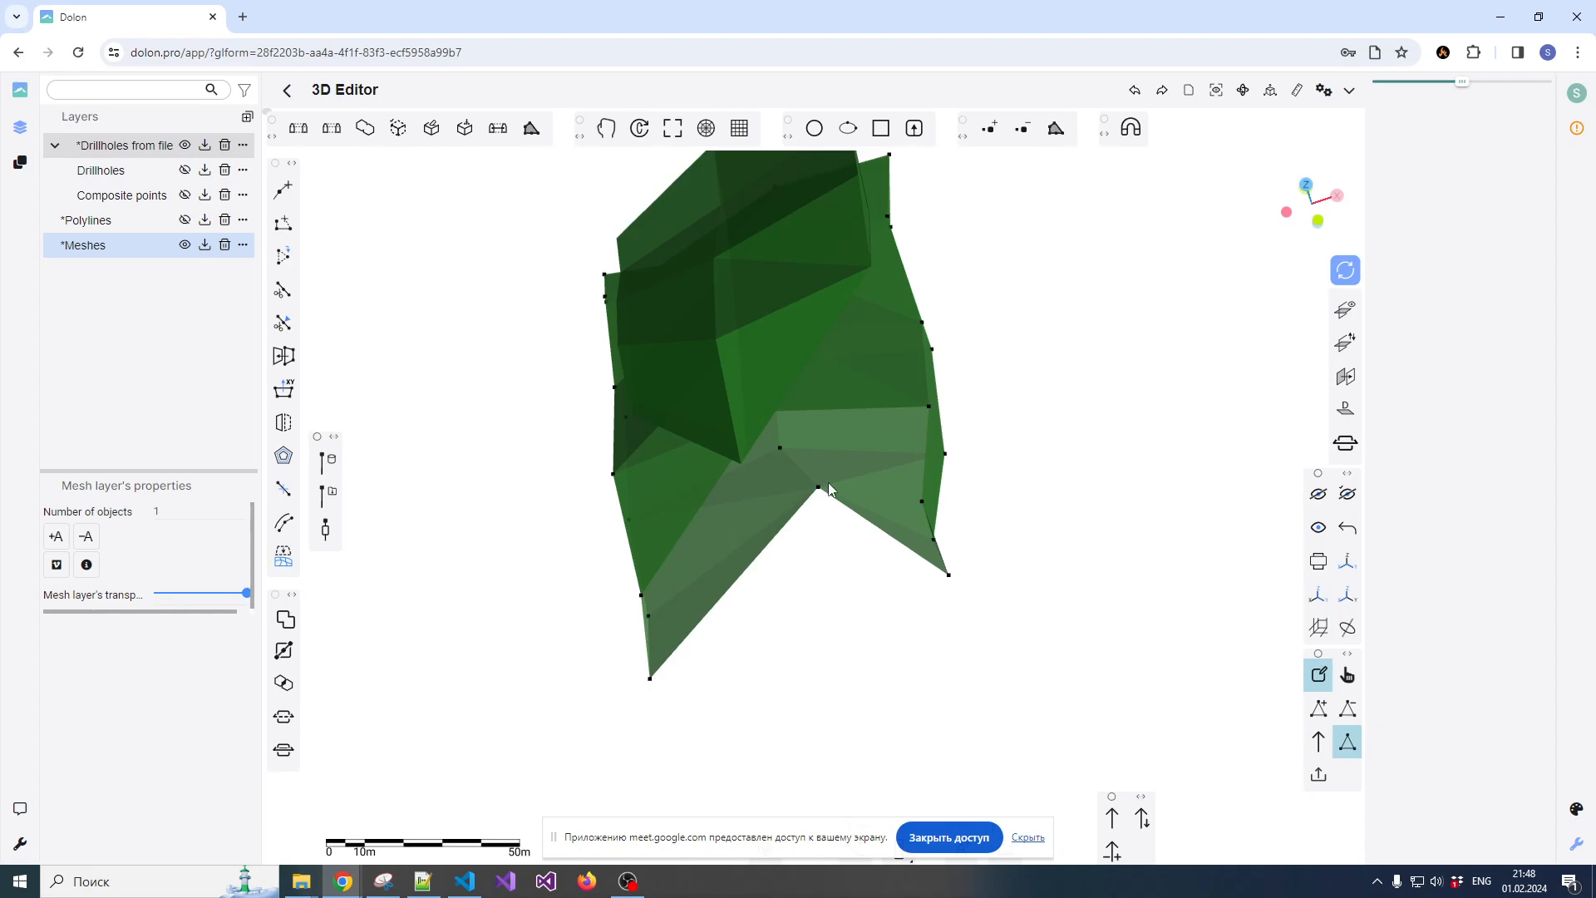
pyautogui.click(1130, 128)
pyautogui.click(1161, 176)
pyautogui.click(653, 680)
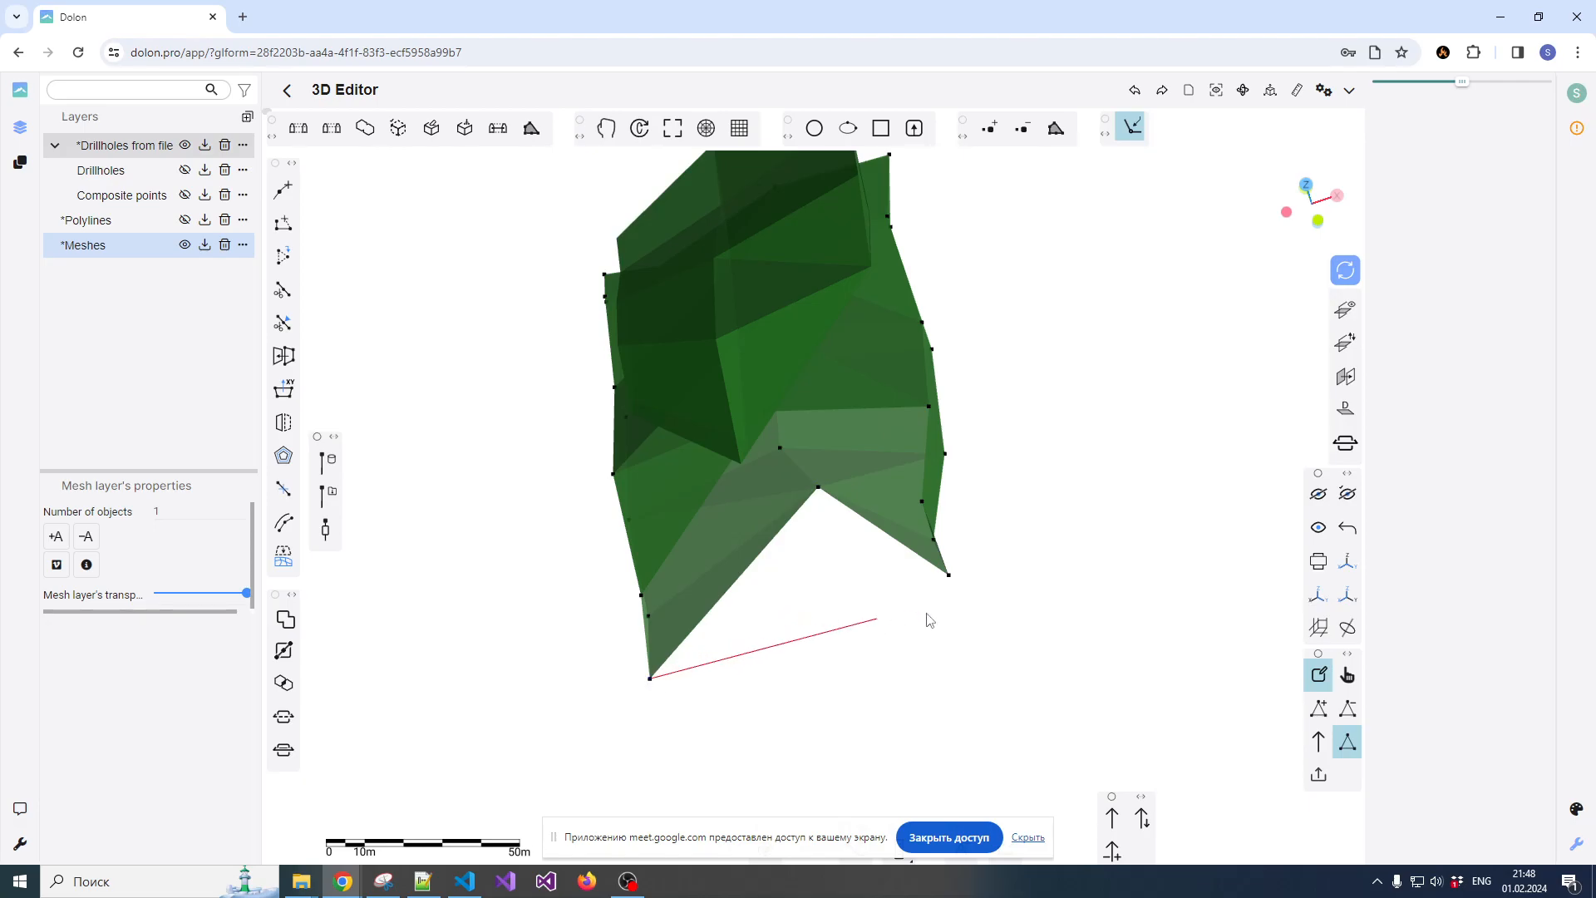
pyautogui.click(950, 574)
pyautogui.click(820, 488)
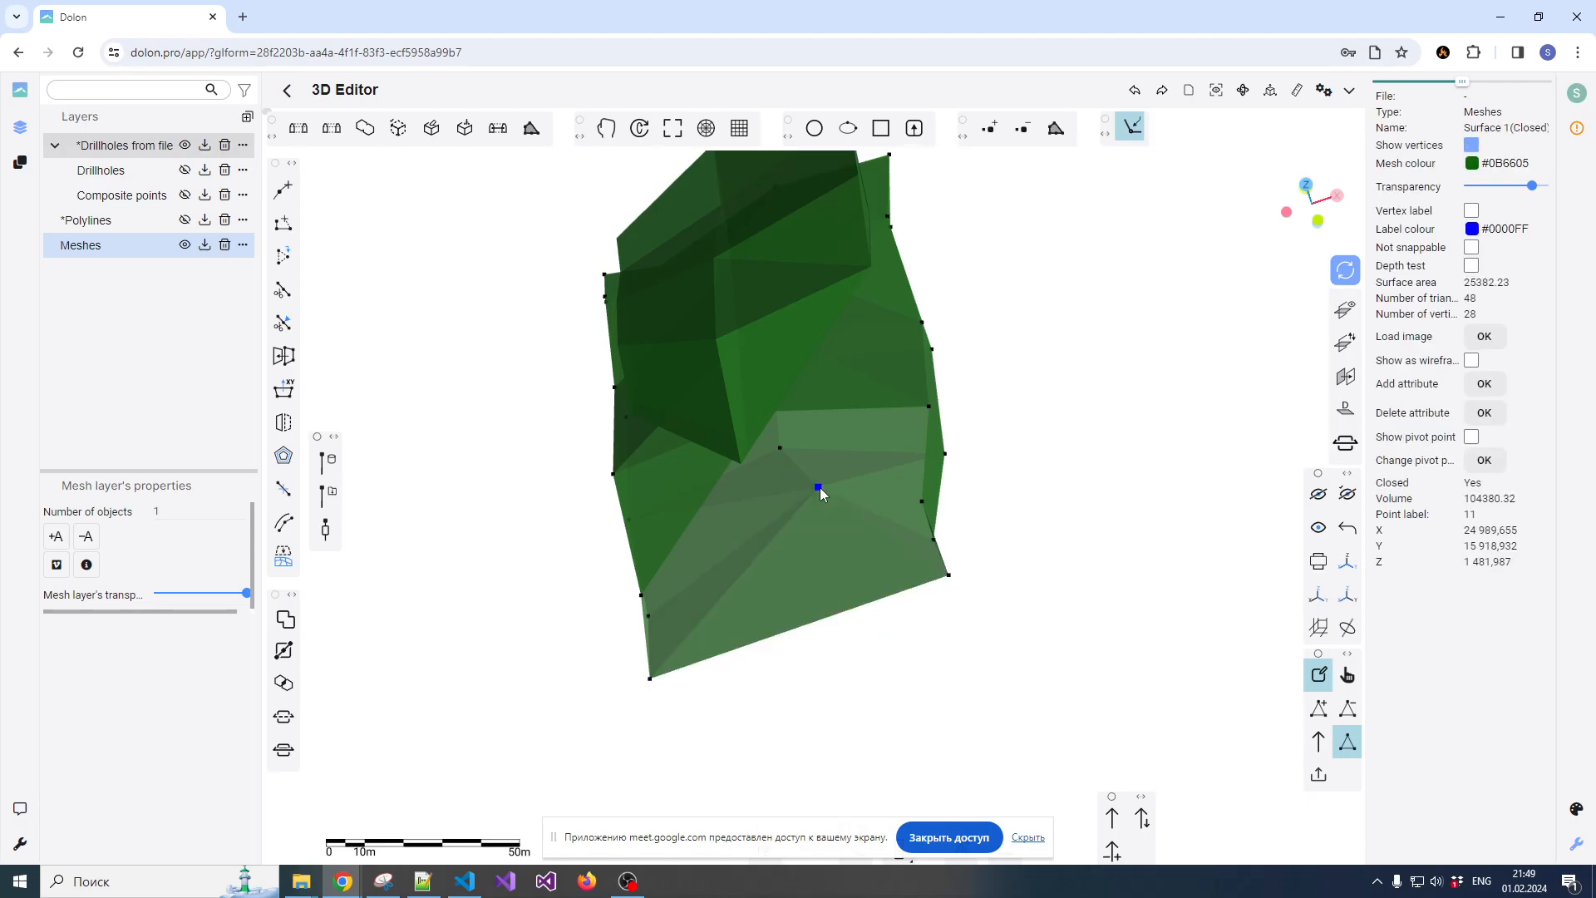
# Add a triangle across the top of the lower mesh's front opening, joining the upper ridge vertex to the vertices on both side edges
pyautogui.scroll(2, 811, 533)
pyautogui.moveTo(745, 582); pyautogui.dragTo(846, 541)
pyautogui.moveTo(856, 451); pyautogui.dragTo(838, 504)
pyautogui.click(784, 547)
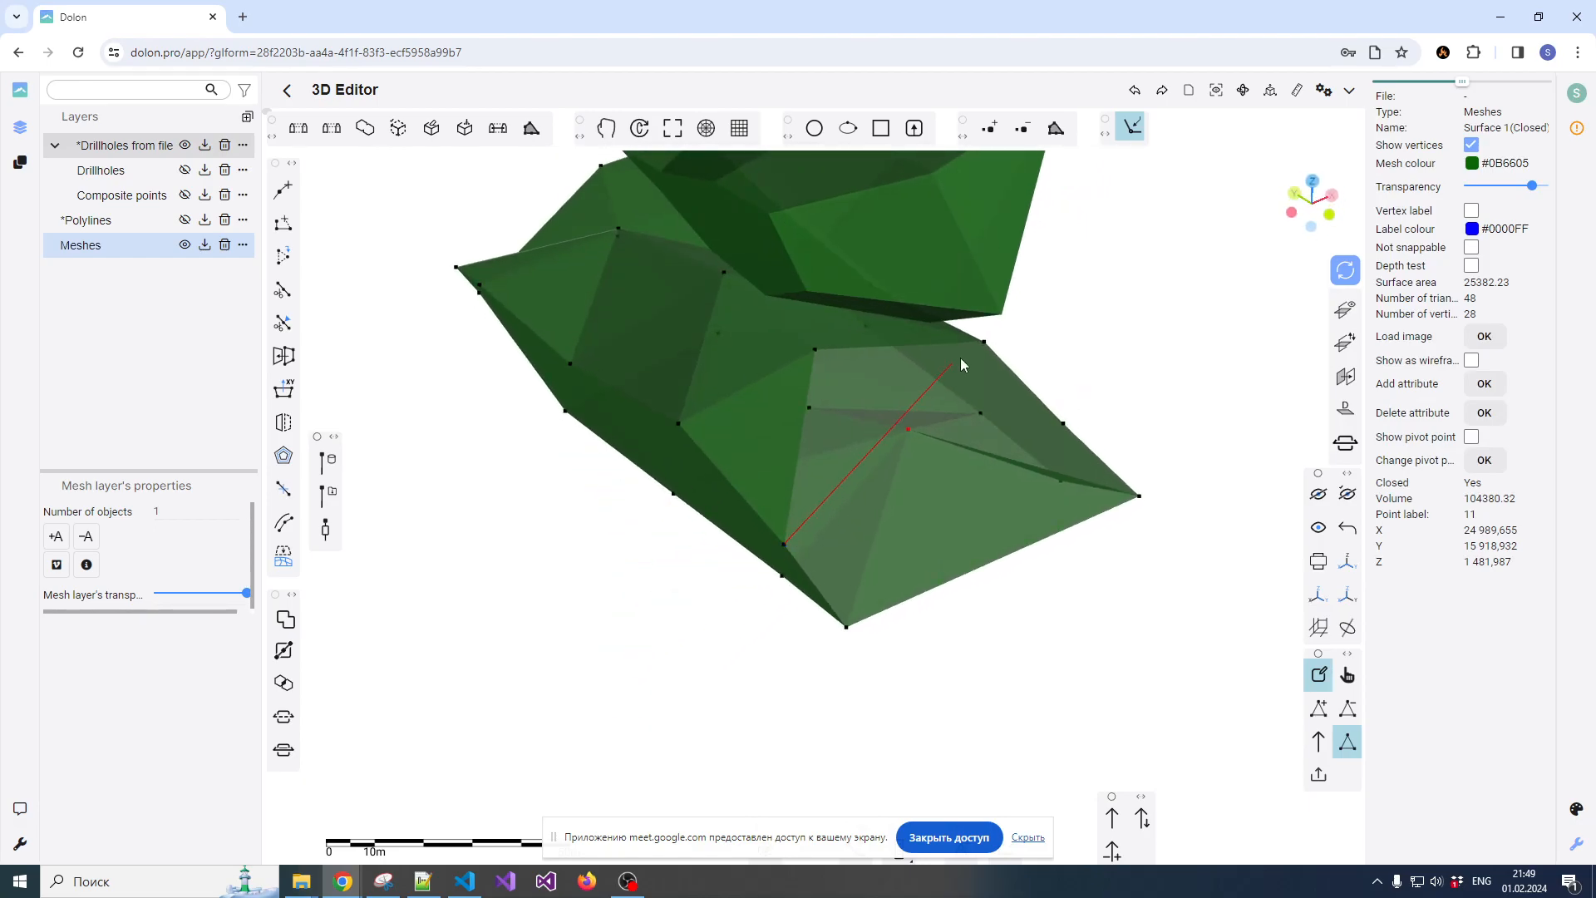
pyautogui.click(817, 354)
# Add three triangles fanning out from one side-edge vertex to cover the rest of the lower mesh's front opening
pyautogui.moveTo(876, 495); pyautogui.dragTo(746, 466)
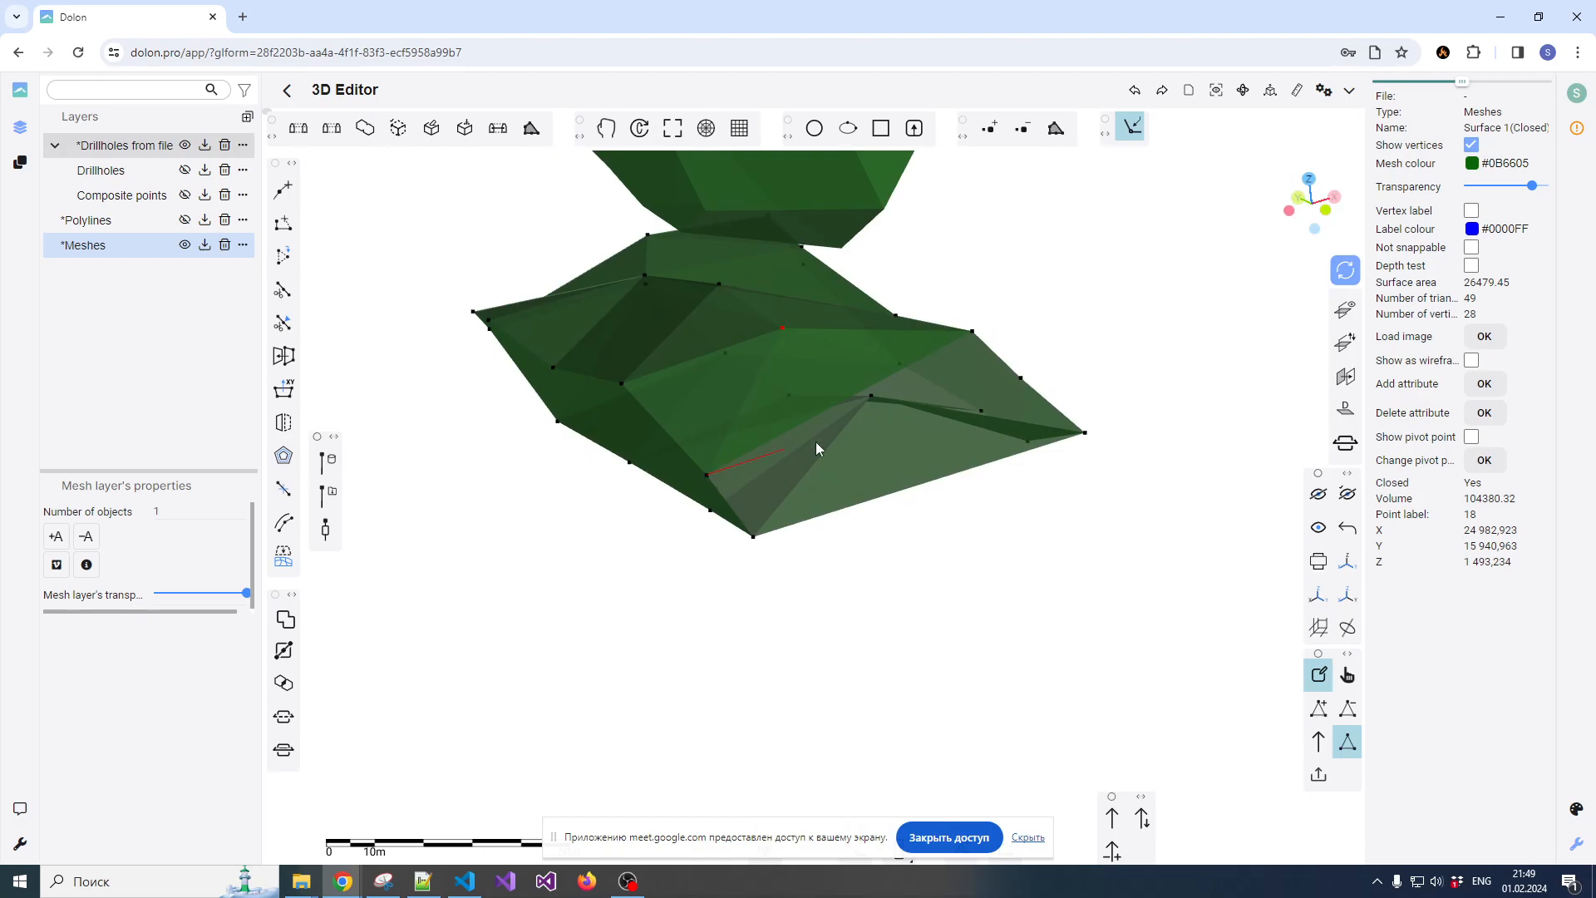
pyautogui.click(1021, 379)
pyautogui.click(974, 332)
pyautogui.click(706, 475)
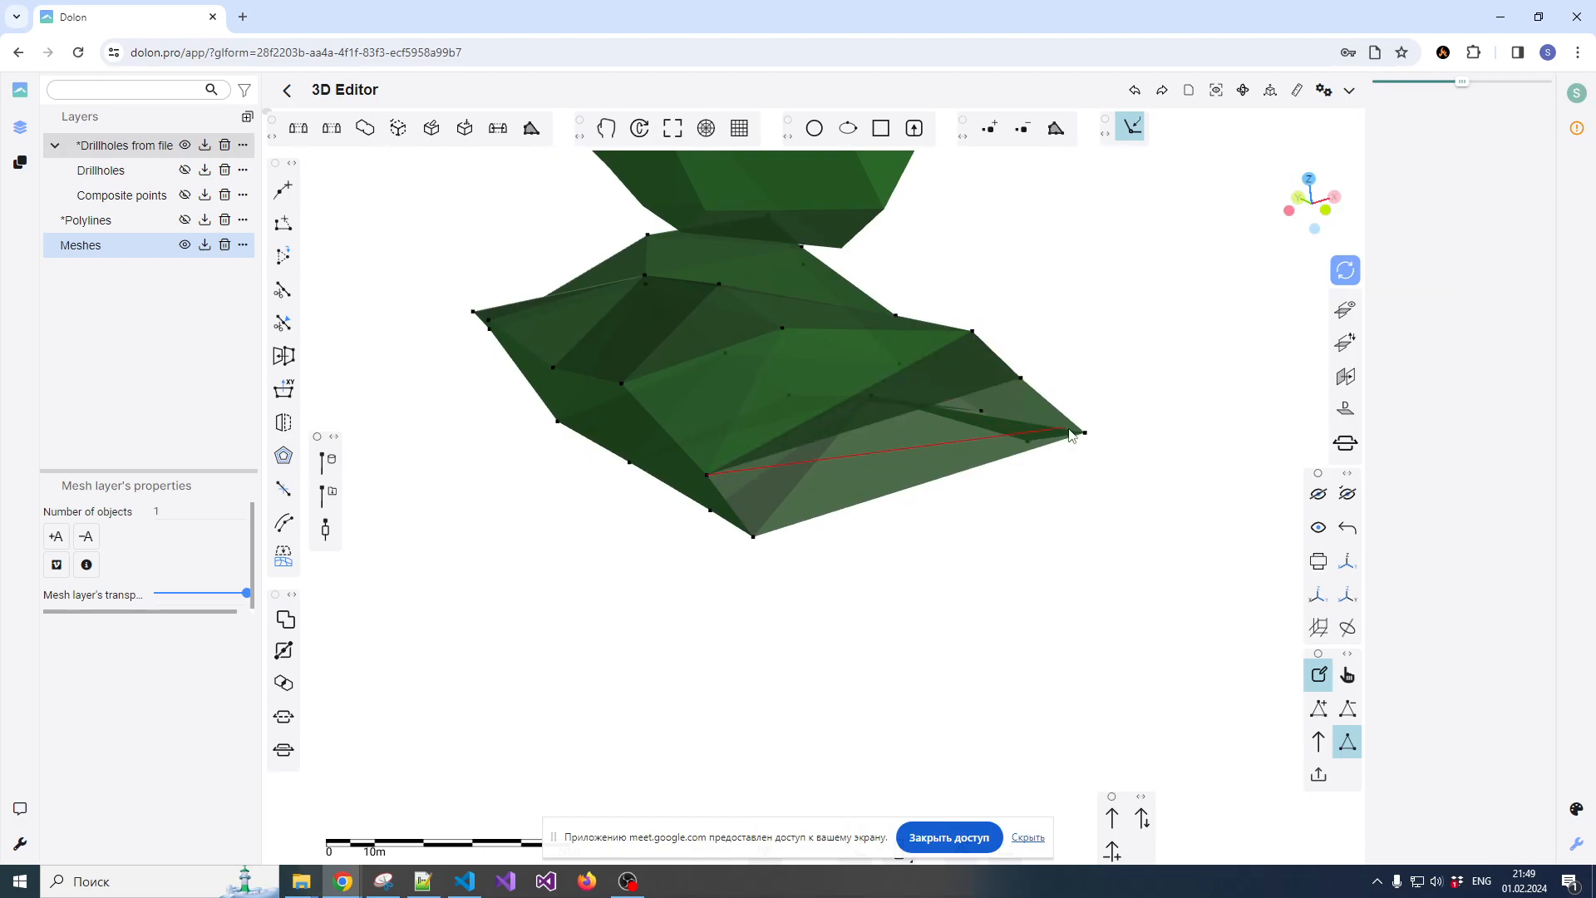
pyautogui.click(1085, 433)
pyautogui.click(1020, 378)
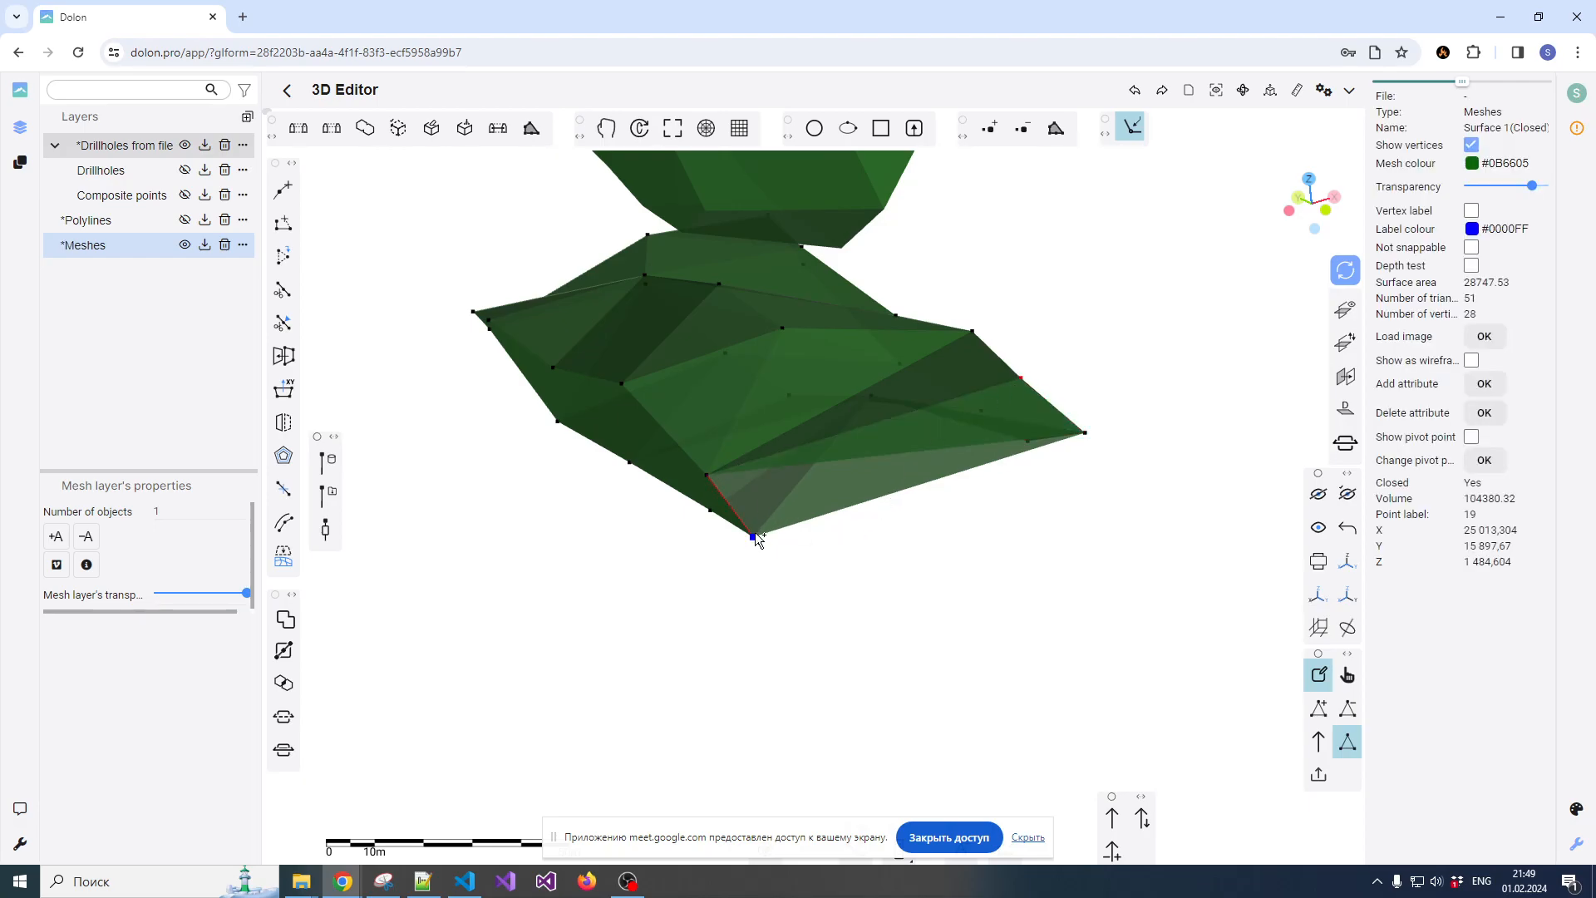
pyautogui.click(1085, 432)
# Finish adding triangles, turn off edit mode and save the edited lower mesh
pyautogui.scroll(-1, 1015, 520)
pyautogui.moveTo(1015, 521); pyautogui.dragTo(845, 332)
pyautogui.moveTo(955, 384); pyautogui.dragTo(905, 562)
pyautogui.scroll(-1, 1025, 343)
pyautogui.moveTo(900, 457); pyautogui.dragTo(986, 488)
pyautogui.scroll(-3, 939, 451)
pyautogui.scroll(5, 940, 457)
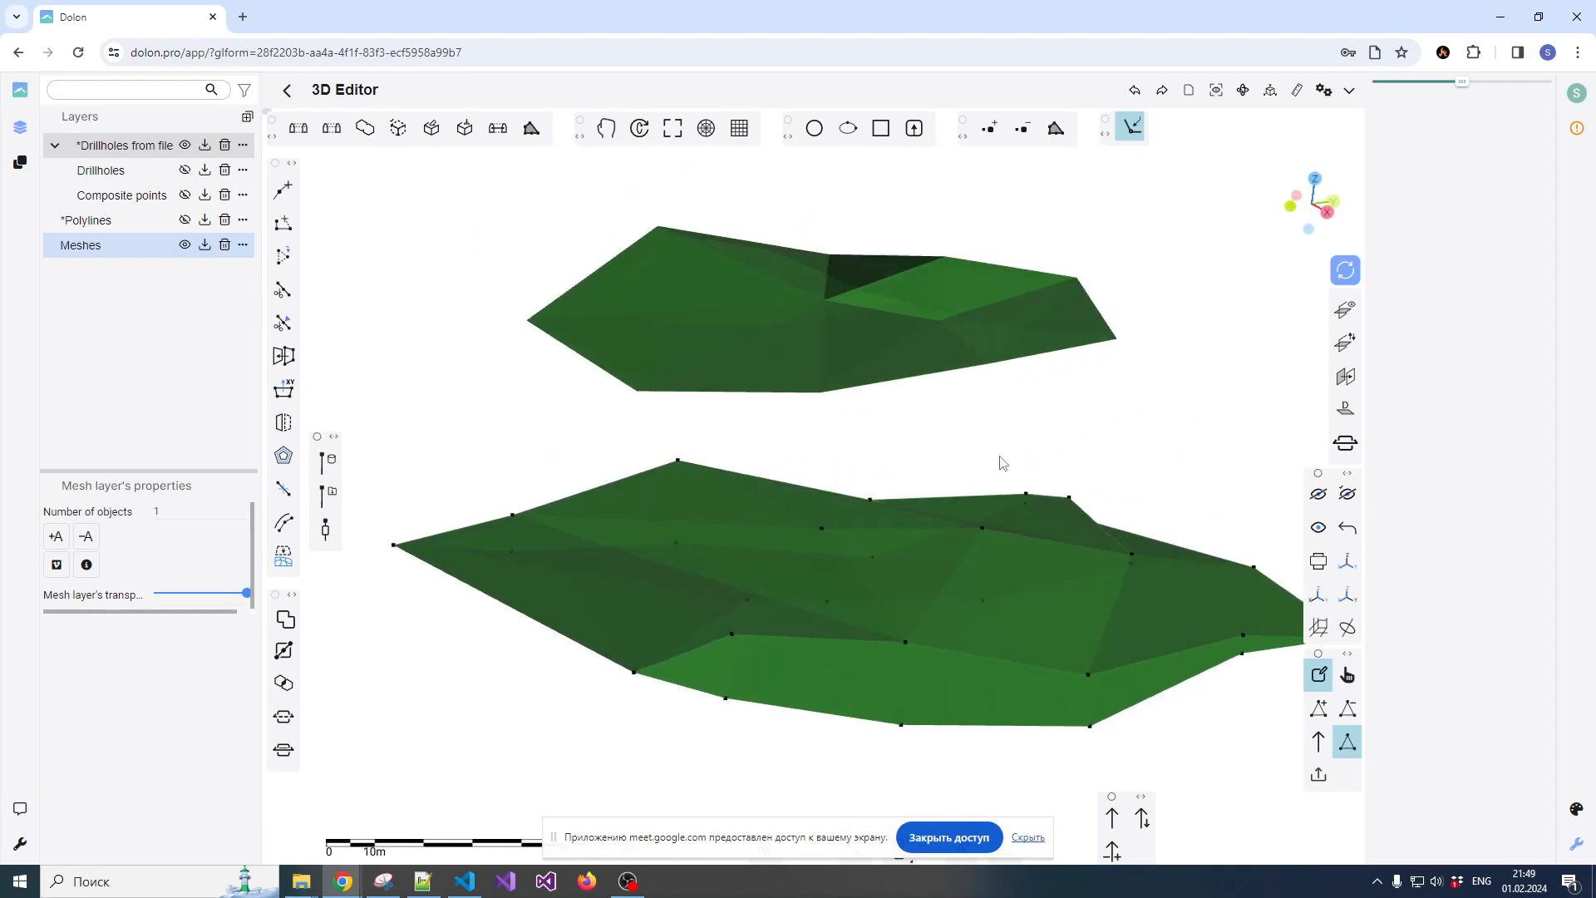
pyautogui.click(1348, 741)
pyautogui.scroll(3, 921, 497)
pyautogui.scroll(-3, 923, 497)
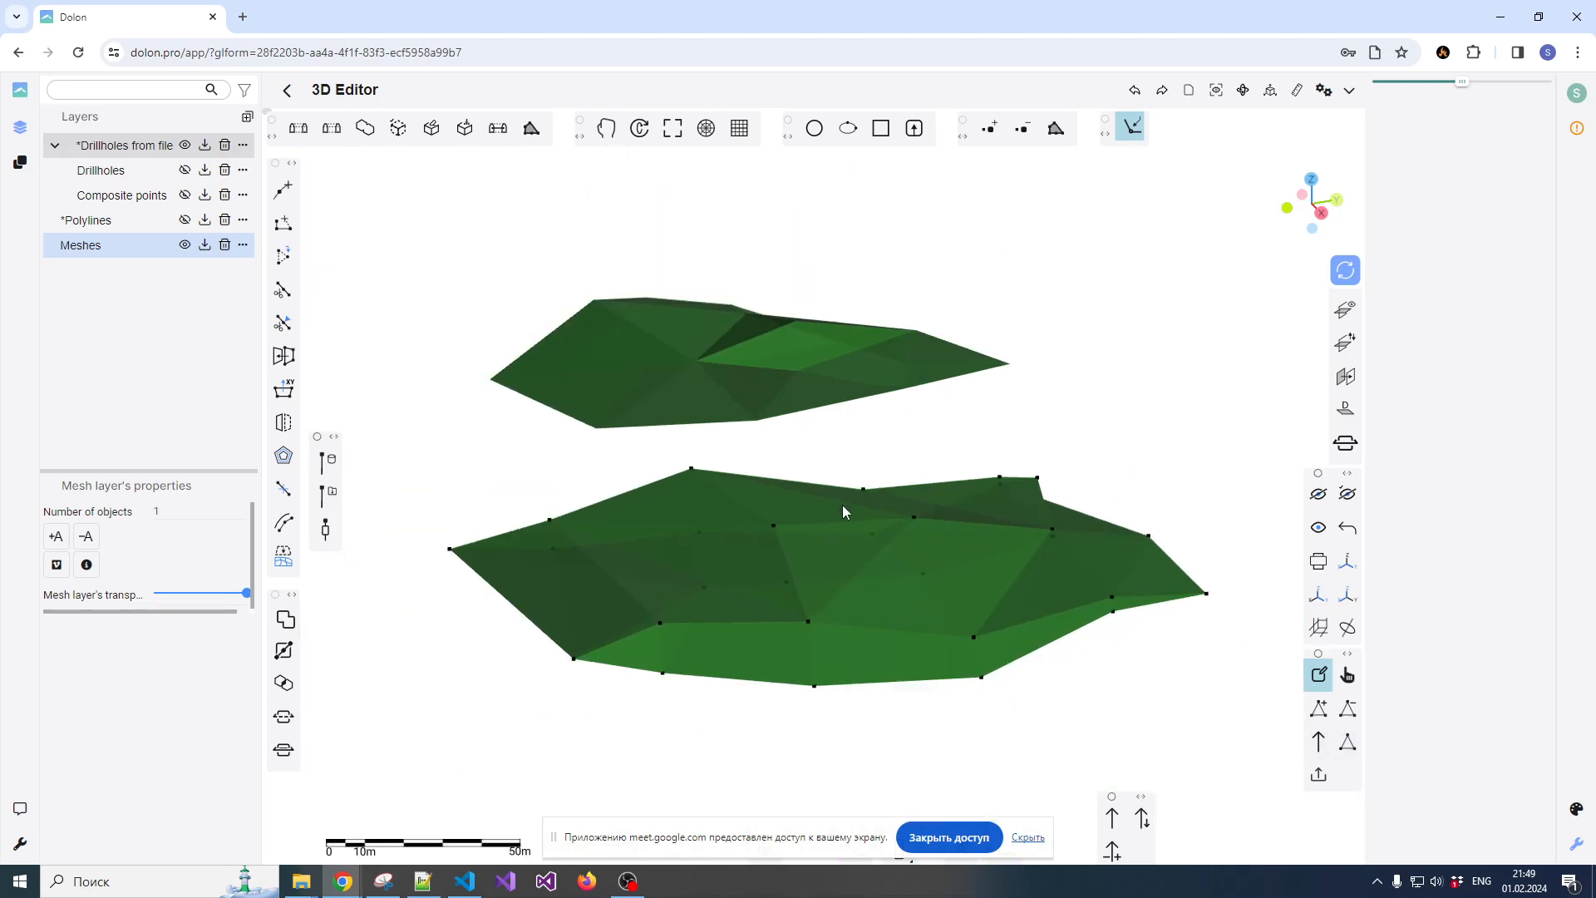
pyautogui.click(1319, 683)
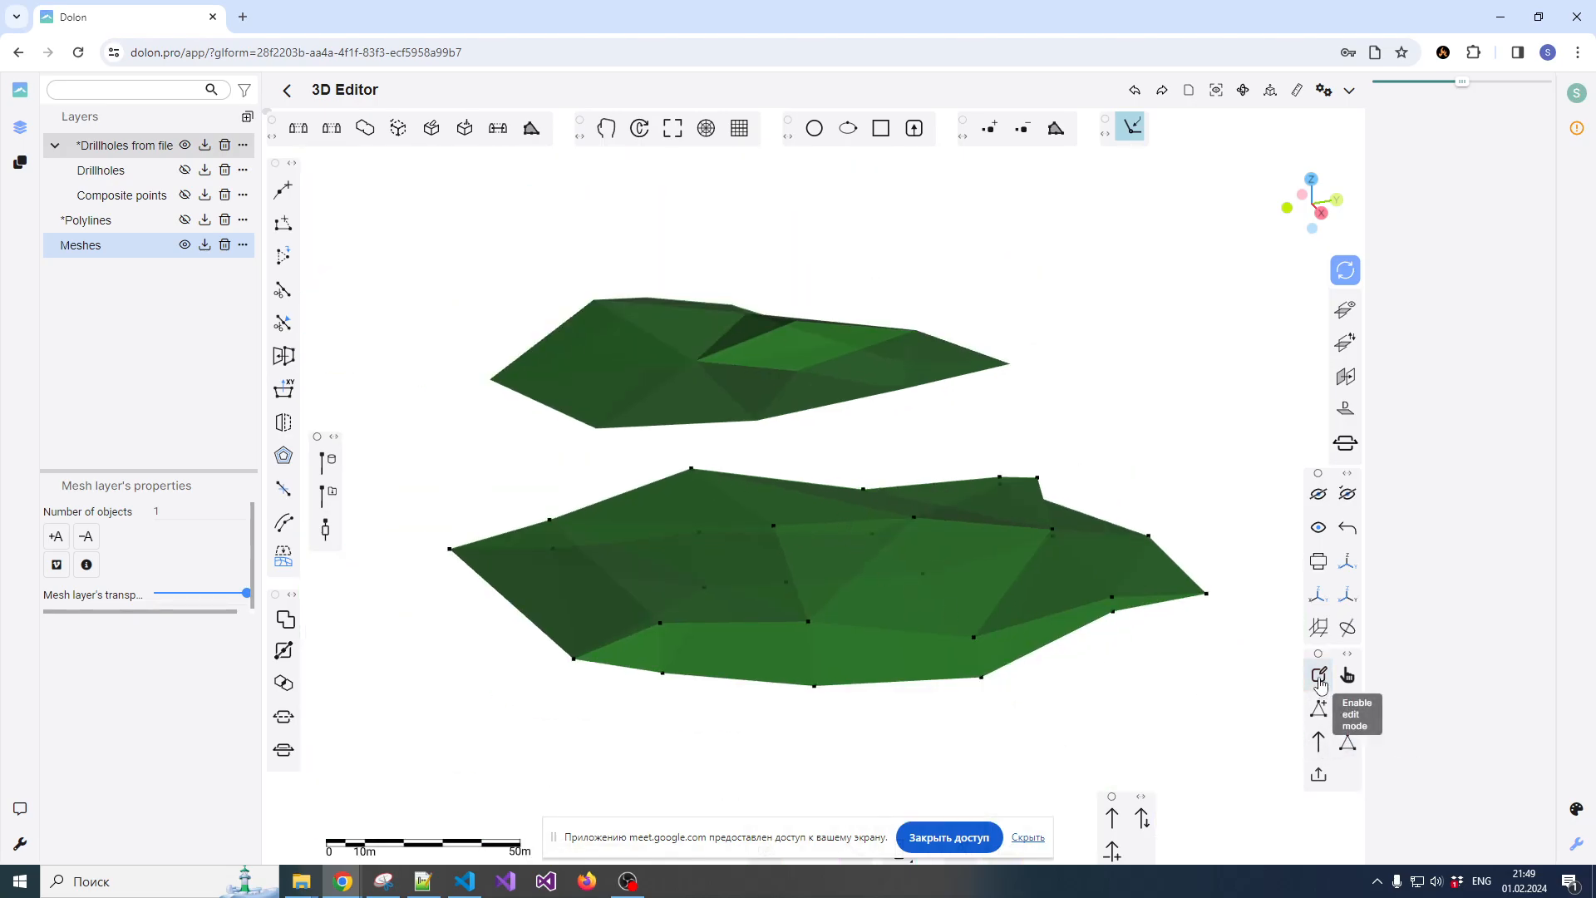
pyautogui.click(1321, 685)
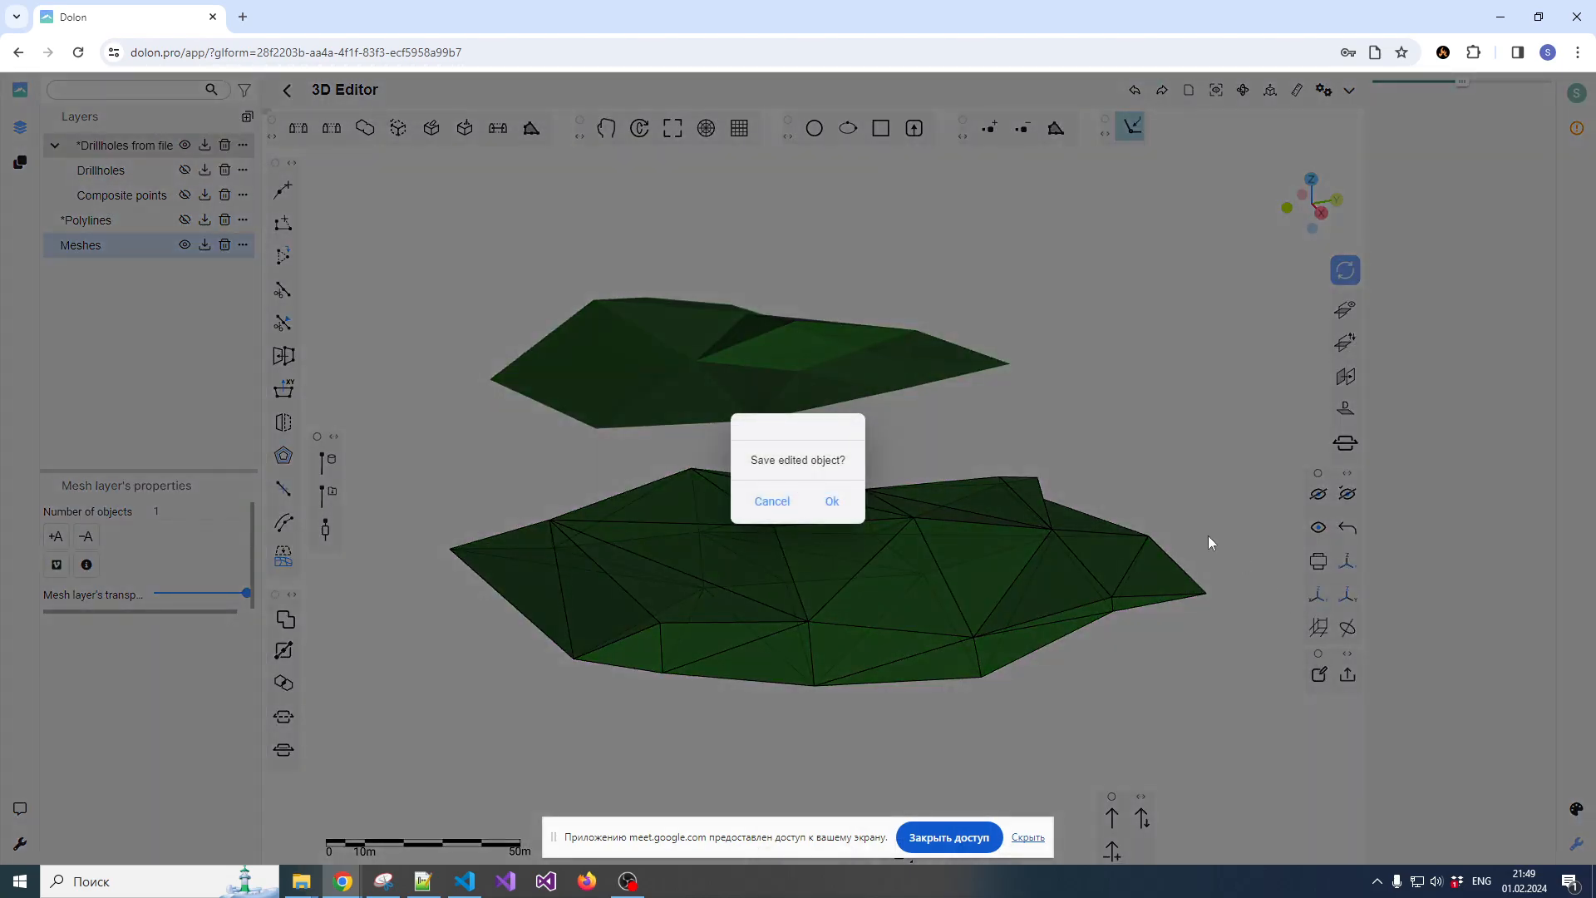
pyautogui.click(831, 502)
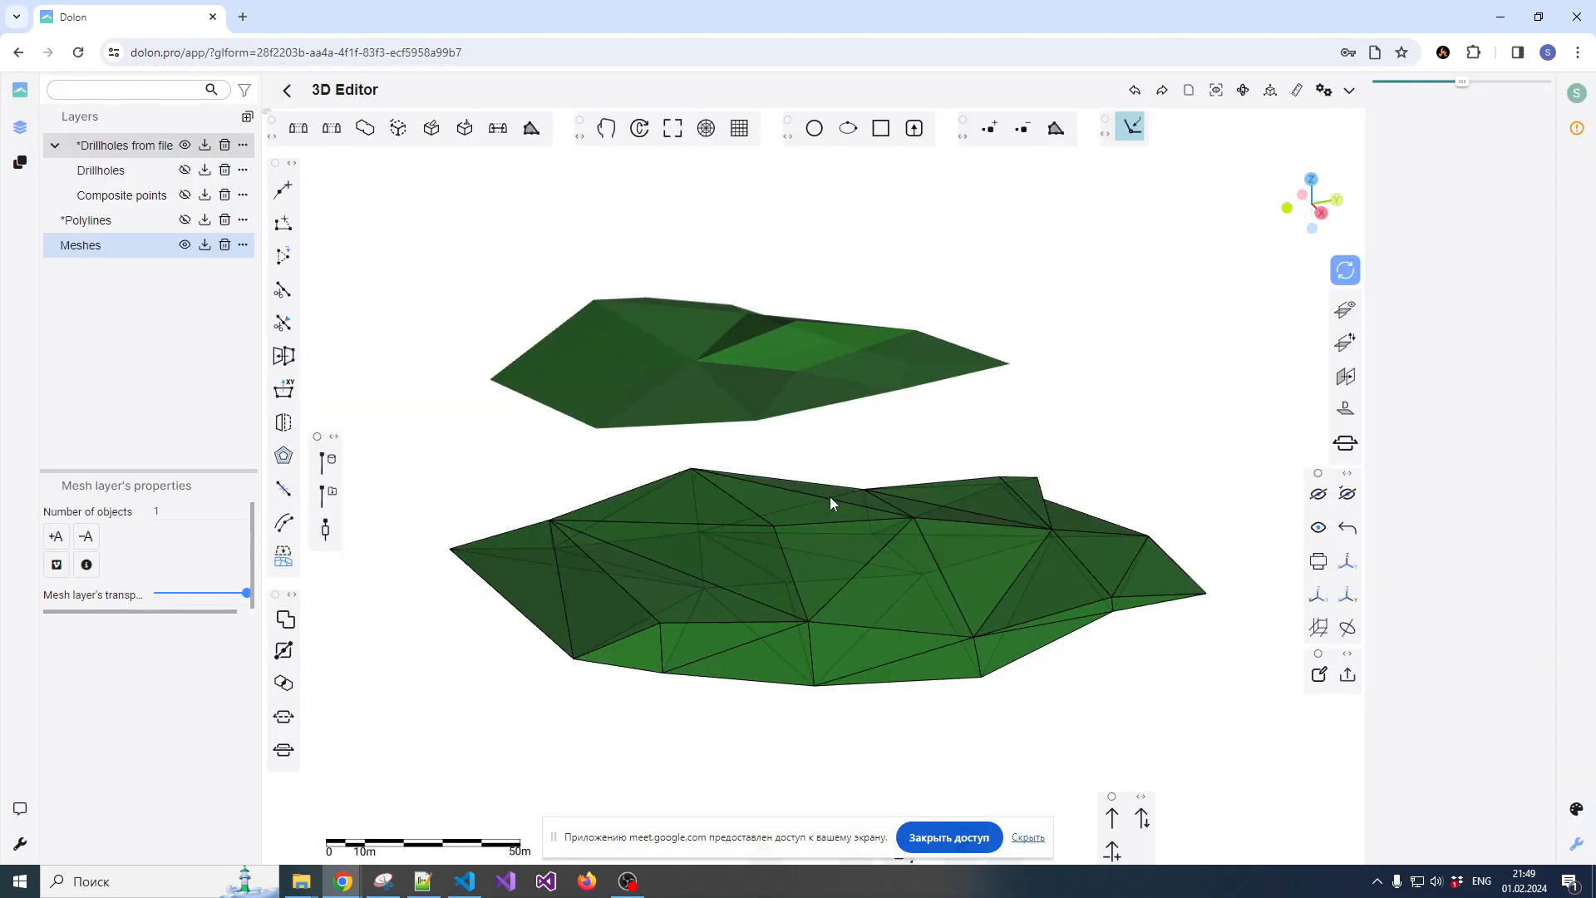
# Compute the volume of the edited lower mesh and display its properties
pyautogui.click(796, 529)
pyautogui.moveTo(819, 527); pyautogui.dragTo(868, 534)
pyautogui.moveTo(983, 504); pyautogui.dragTo(854, 557)
pyautogui.rightClick(851, 549)
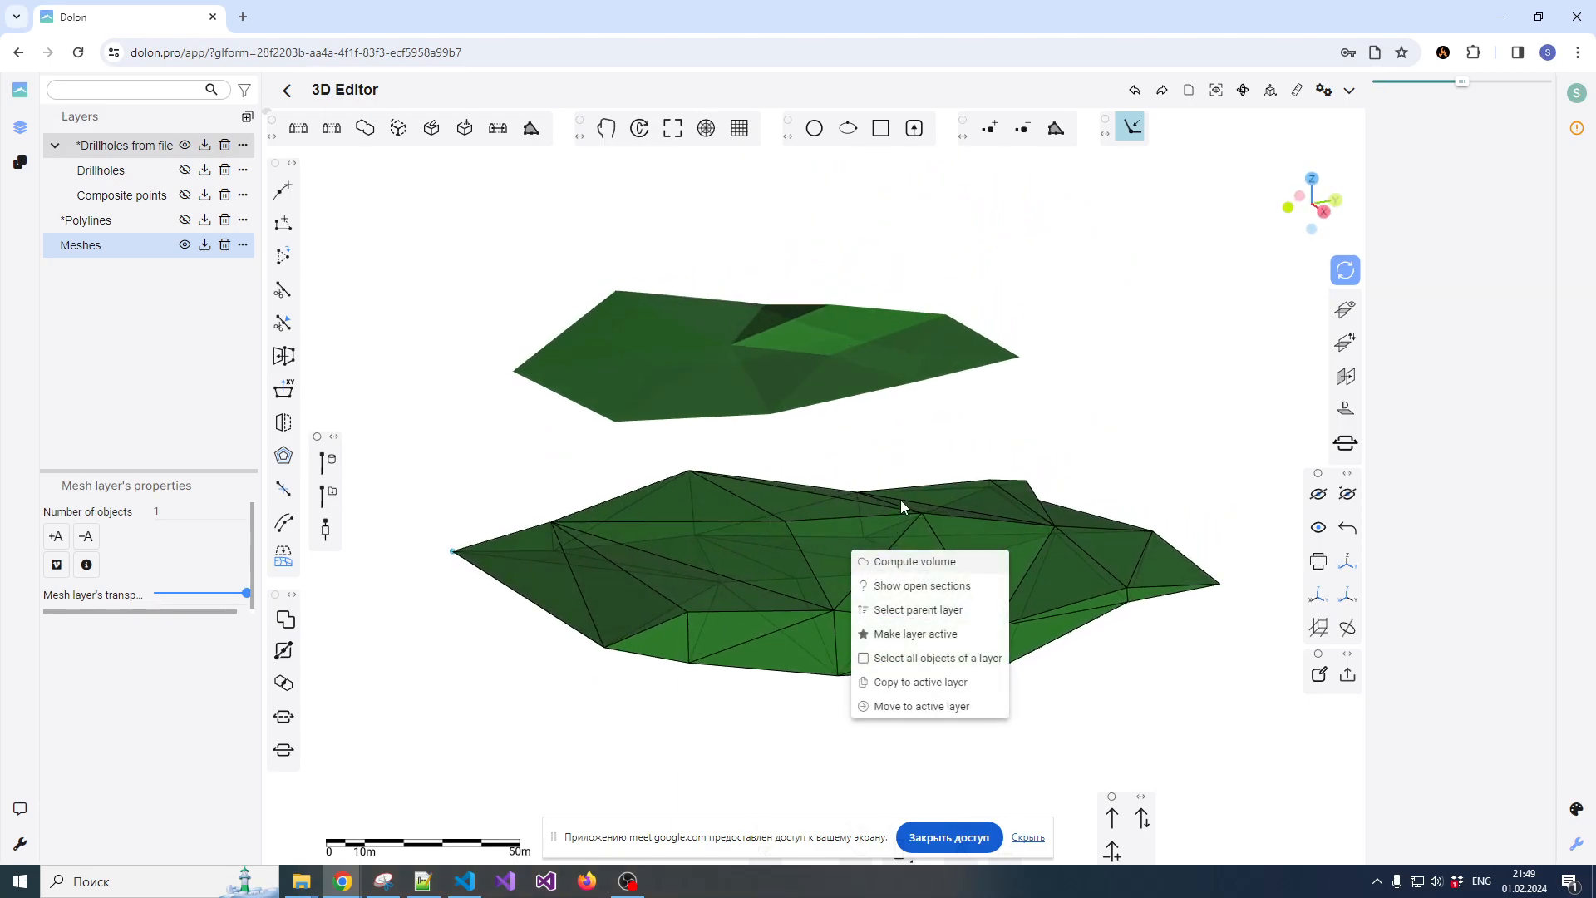
pyautogui.click(898, 563)
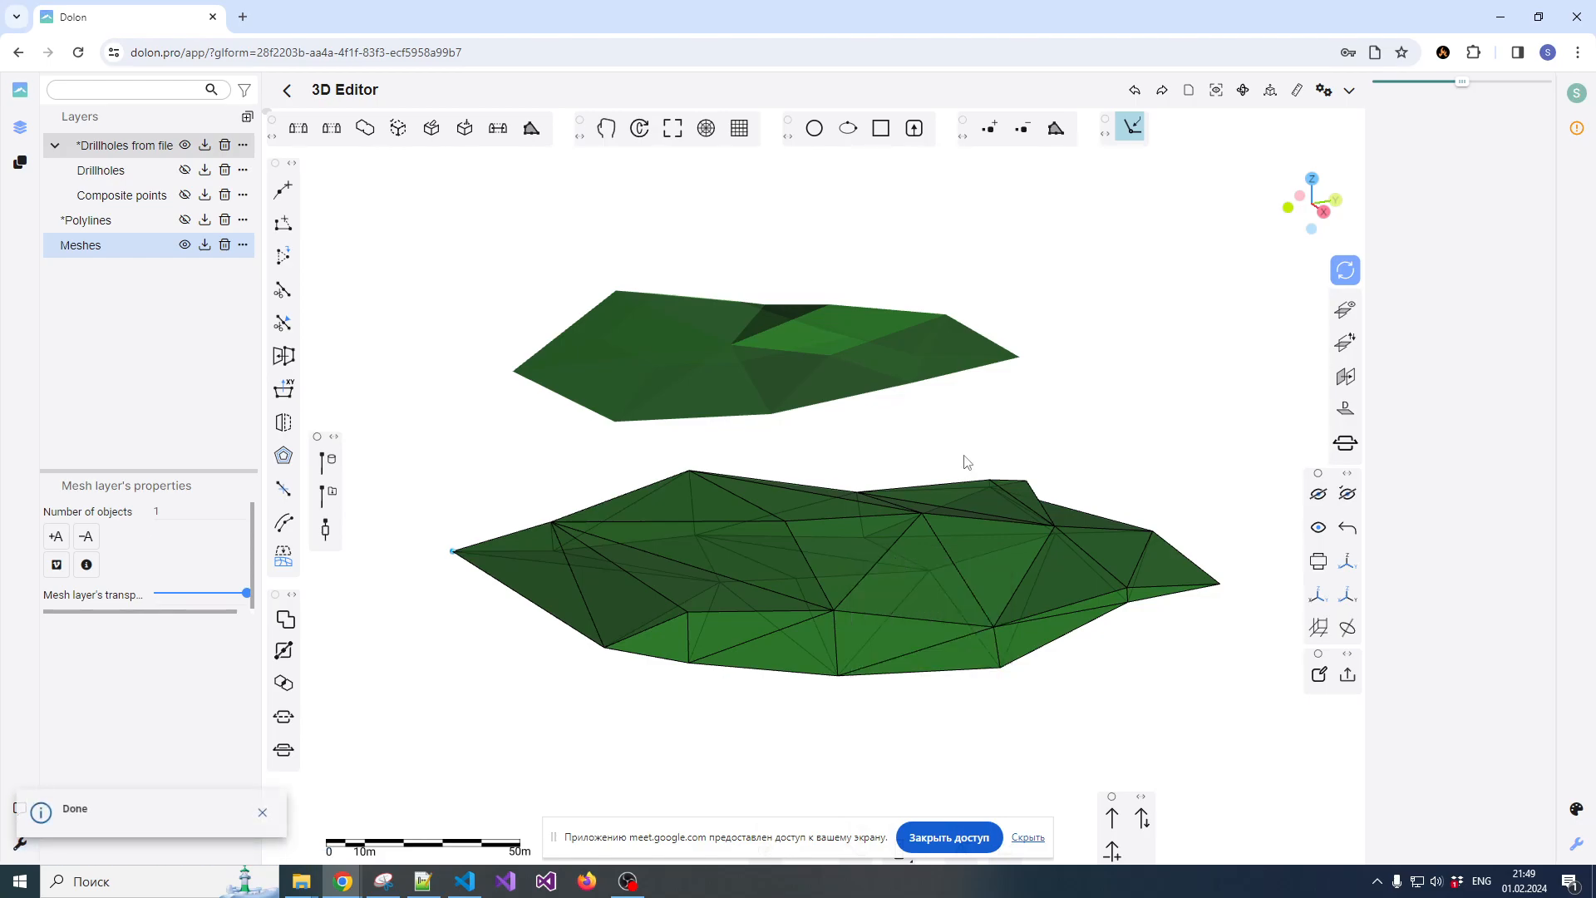
pyautogui.click(1021, 451)
pyautogui.click(955, 529)
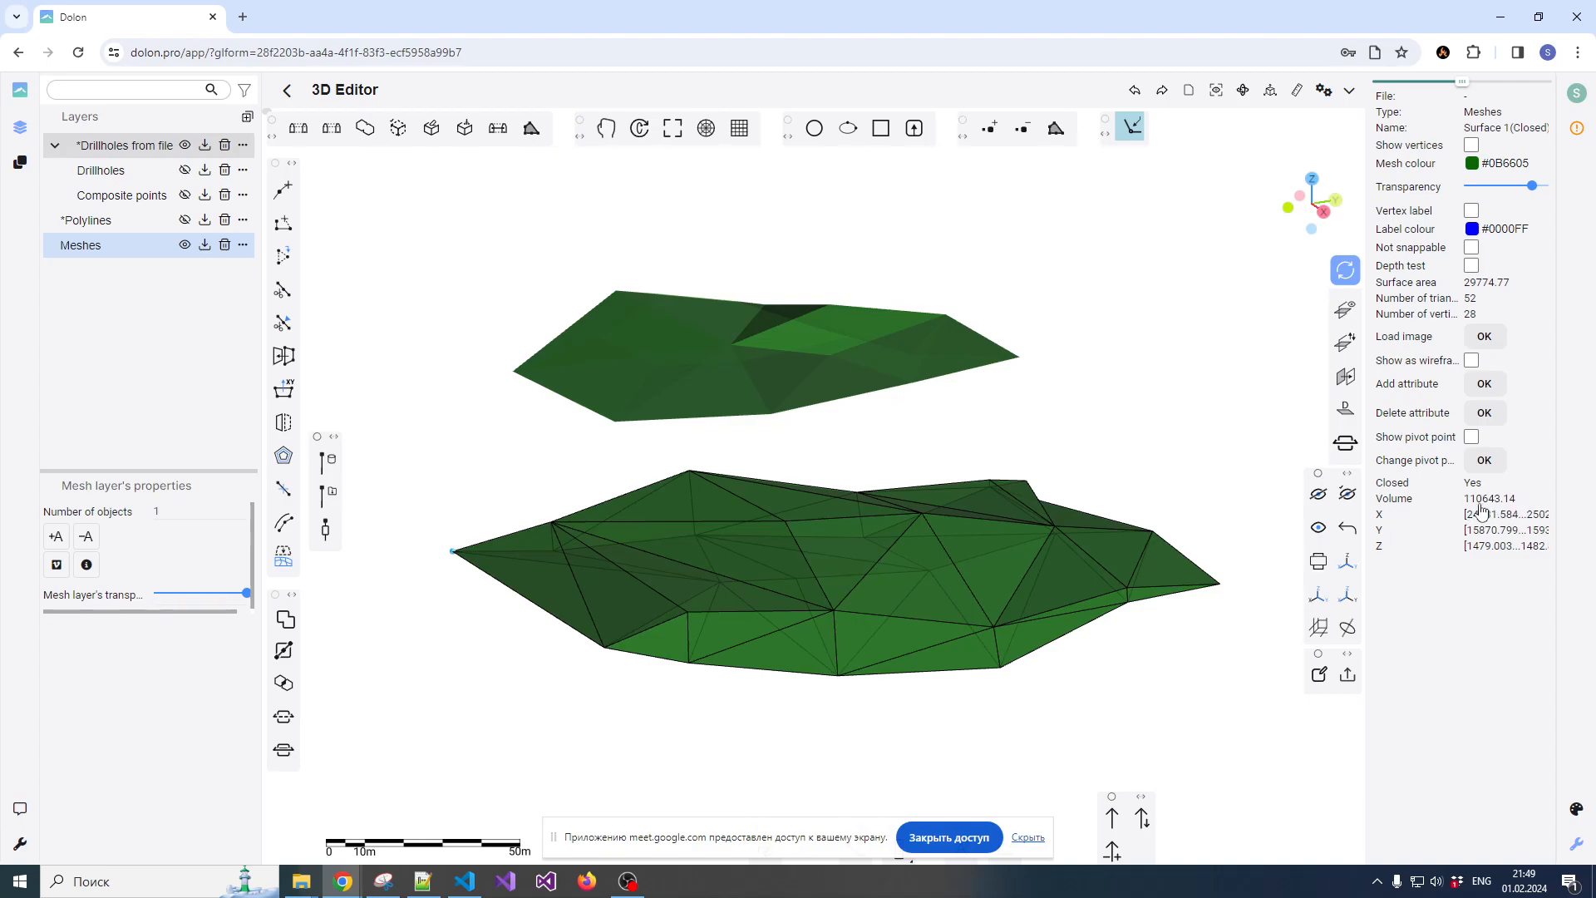
# Examine the shapes and properties of the lower and upper ore body meshes, selecting them in turn
pyautogui.moveTo(803, 603); pyautogui.dragTo(846, 487)
pyautogui.click(846, 487)
pyautogui.moveTo(762, 532); pyautogui.dragTo(715, 559)
pyautogui.rightClick(795, 530)
pyautogui.click(831, 413)
pyautogui.click(843, 425)
pyautogui.click(844, 426)
pyautogui.moveTo(1032, 394); pyautogui.dragTo(1063, 439)
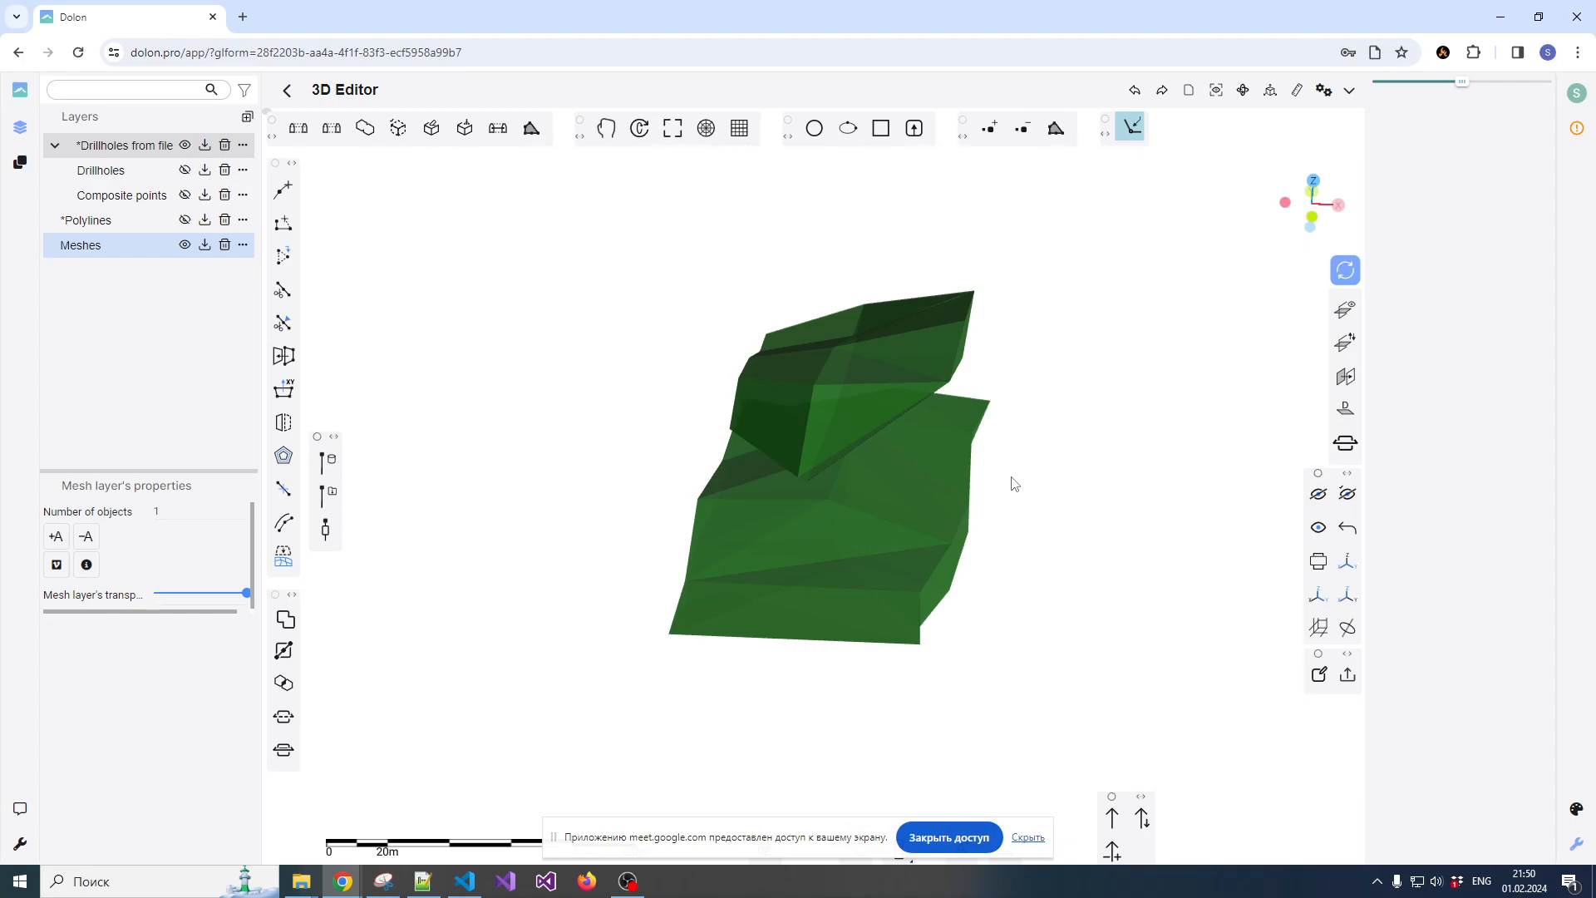
pyautogui.moveTo(908, 416); pyautogui.dragTo(948, 490)
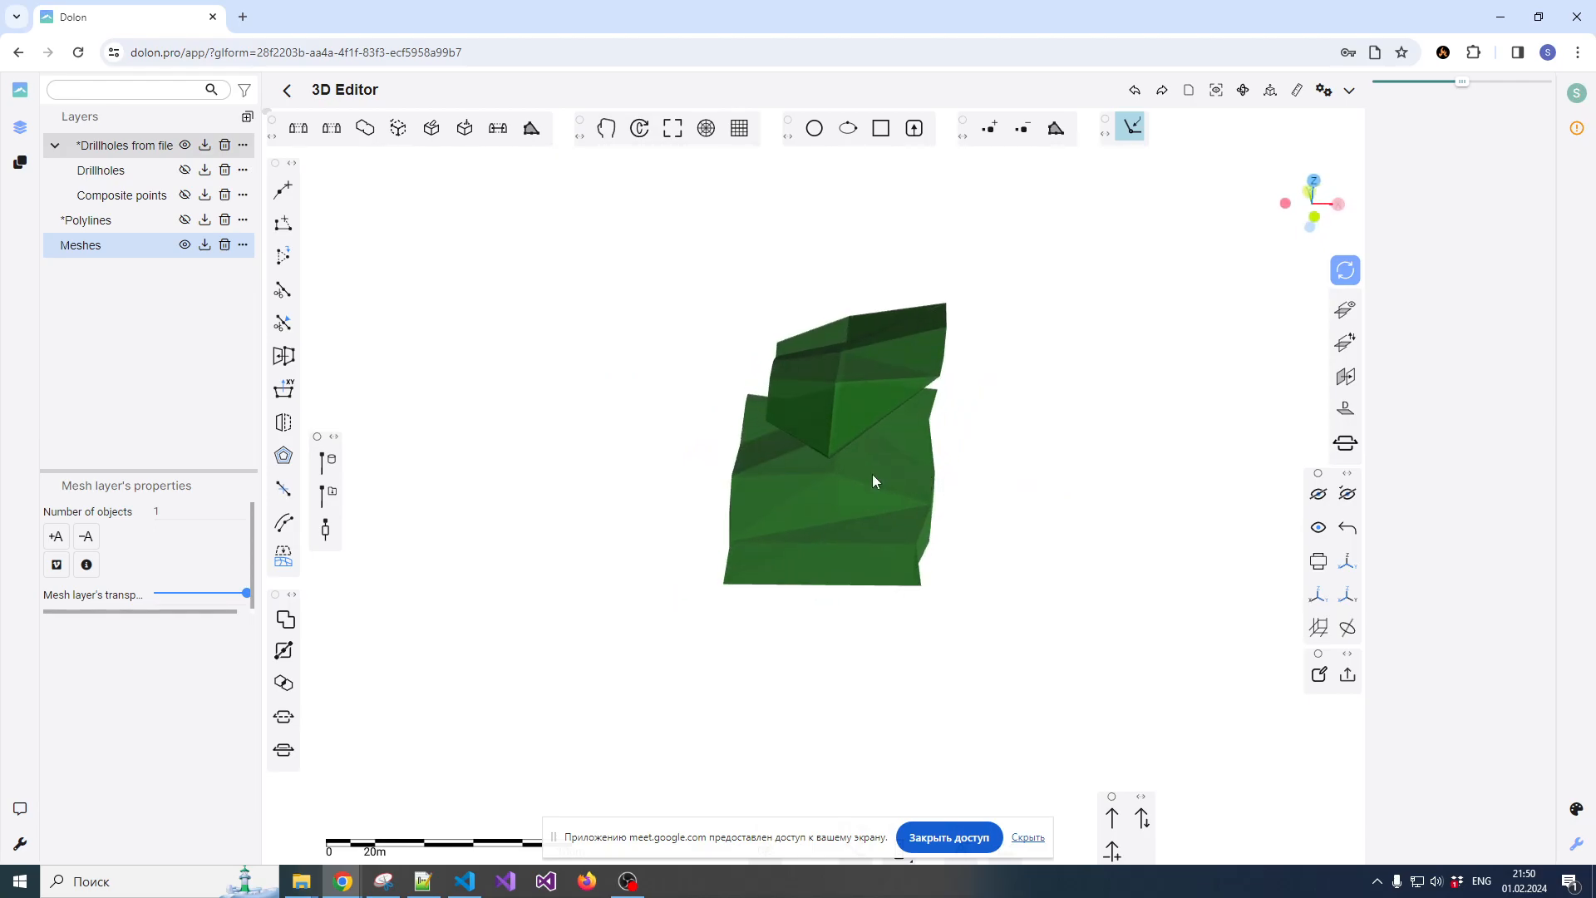
pyautogui.scroll(1, 886, 472)
pyautogui.click(886, 472)
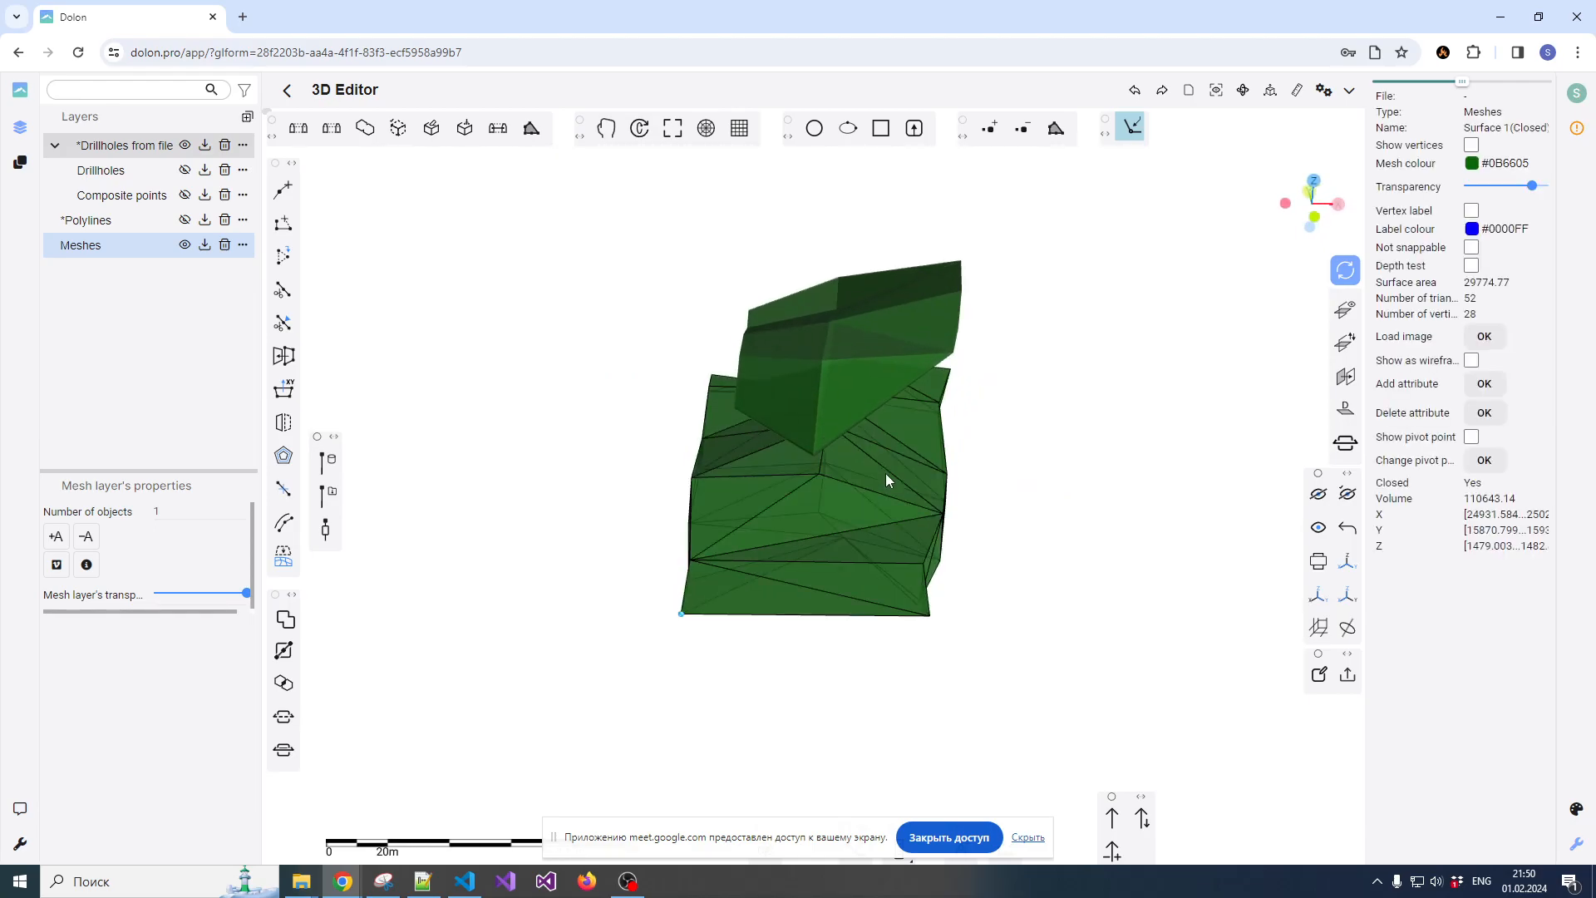
pyautogui.click(855, 406)
pyautogui.click(881, 487)
pyautogui.click(1030, 452)
pyautogui.click(873, 406)
pyautogui.click(870, 453)
pyautogui.moveTo(1057, 450)
pyautogui.mouseDown()
pyautogui.moveTo(765, 453)
pyautogui.moveTo(1058, 457)
pyautogui.mouseUp()
pyautogui.click(1058, 457)
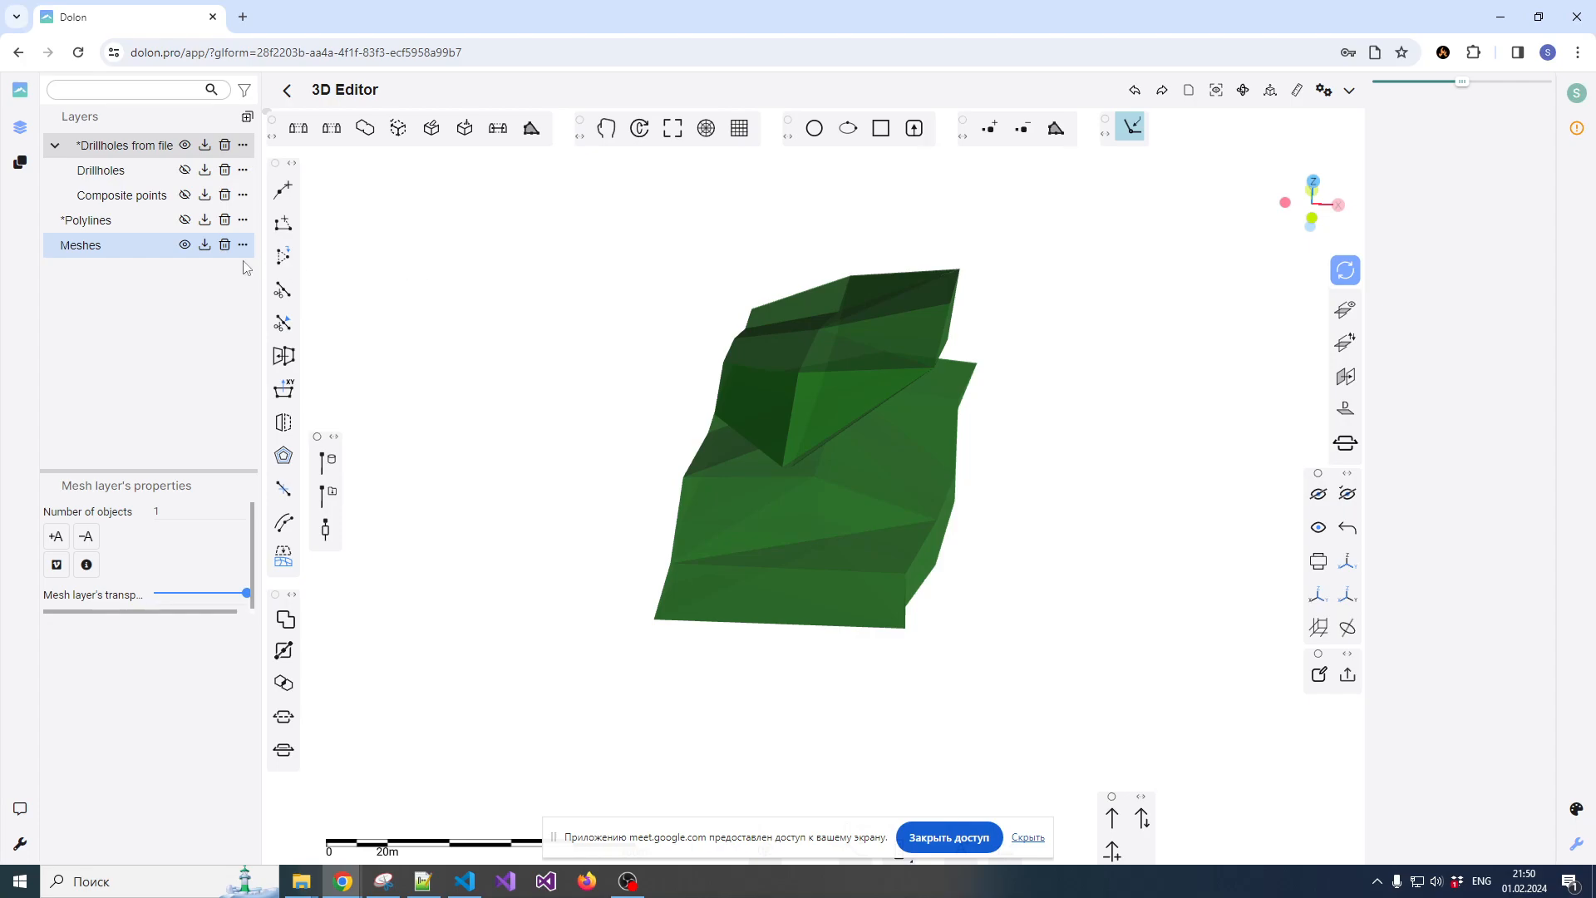
# Create a new layer of type Block model
pyautogui.click(250, 122)
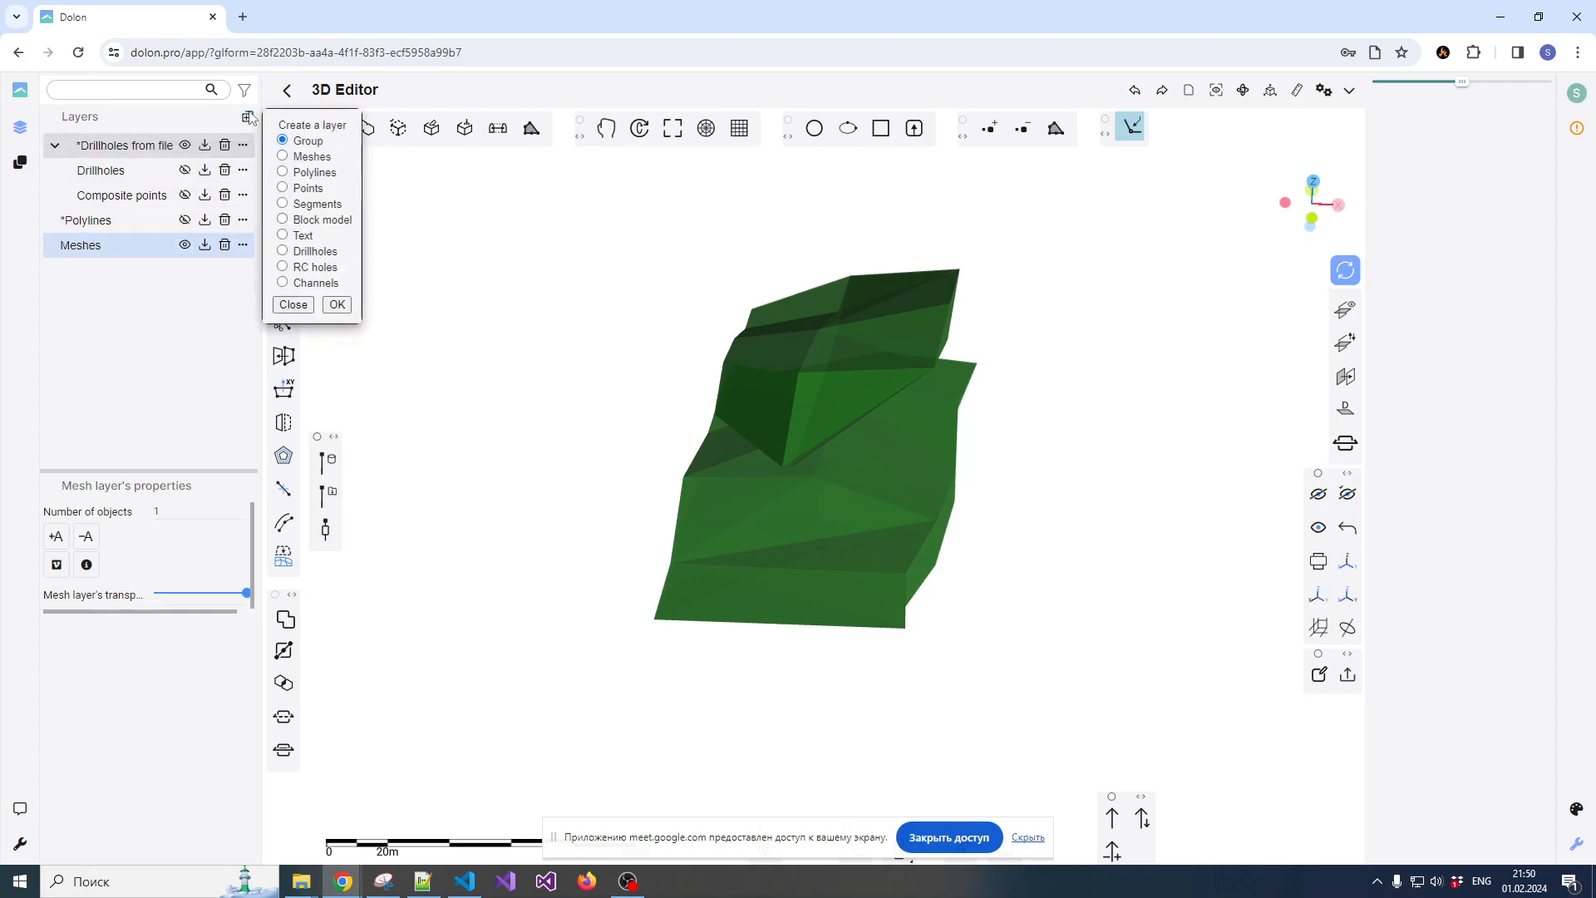
pyautogui.click(283, 222)
pyautogui.click(337, 305)
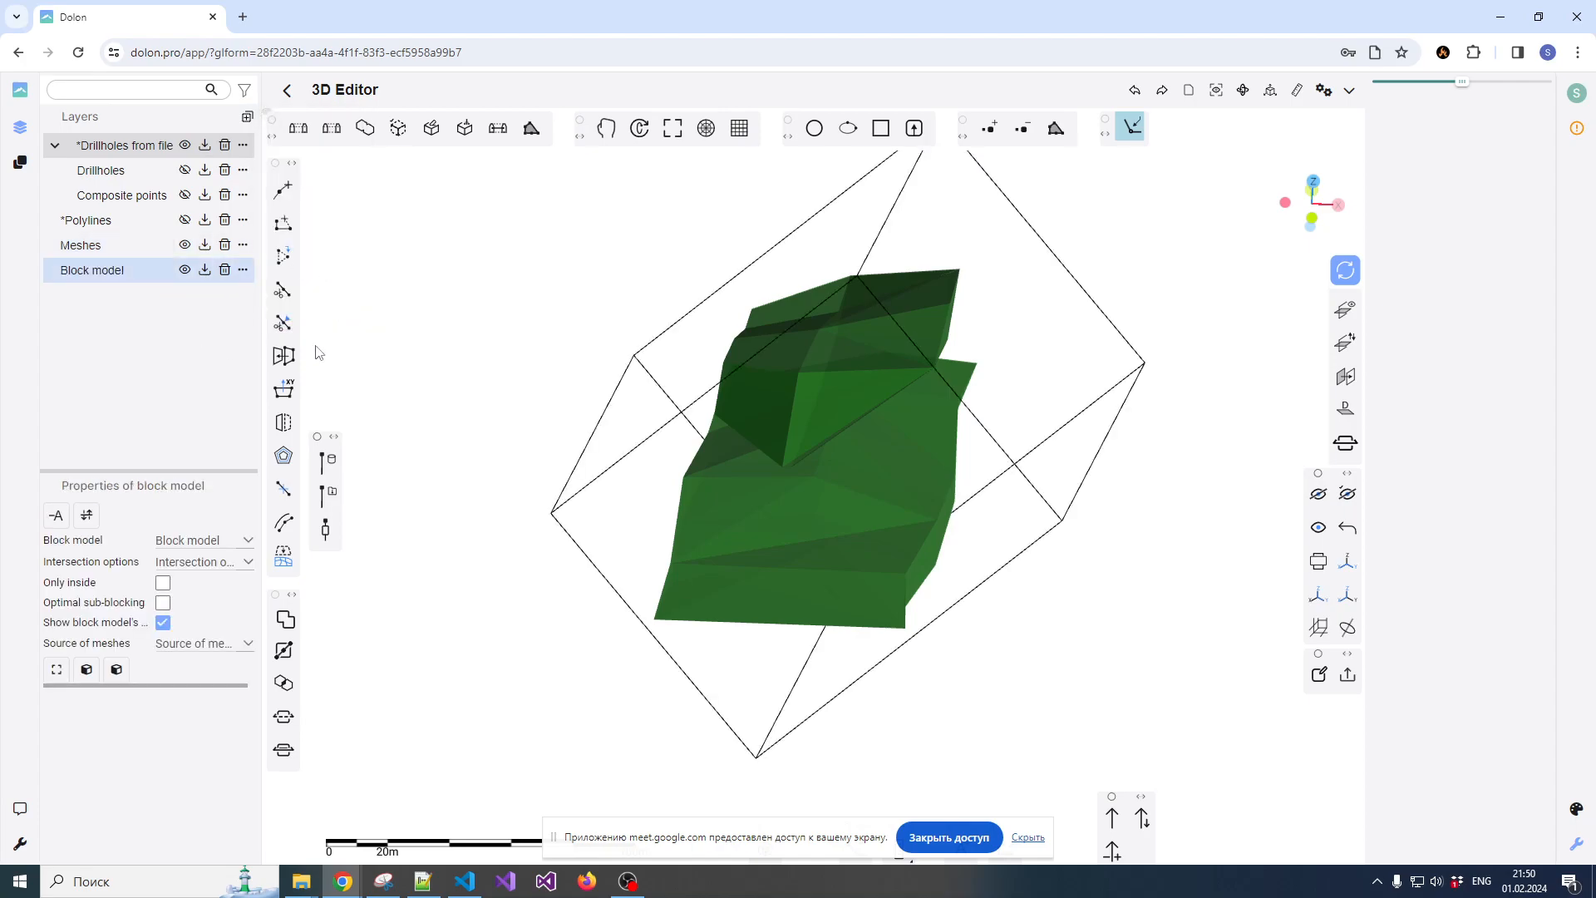
# Examine from several angles how the block model's bounding box encloses the two ore body meshes
pyautogui.scroll(-3, 405, 340)
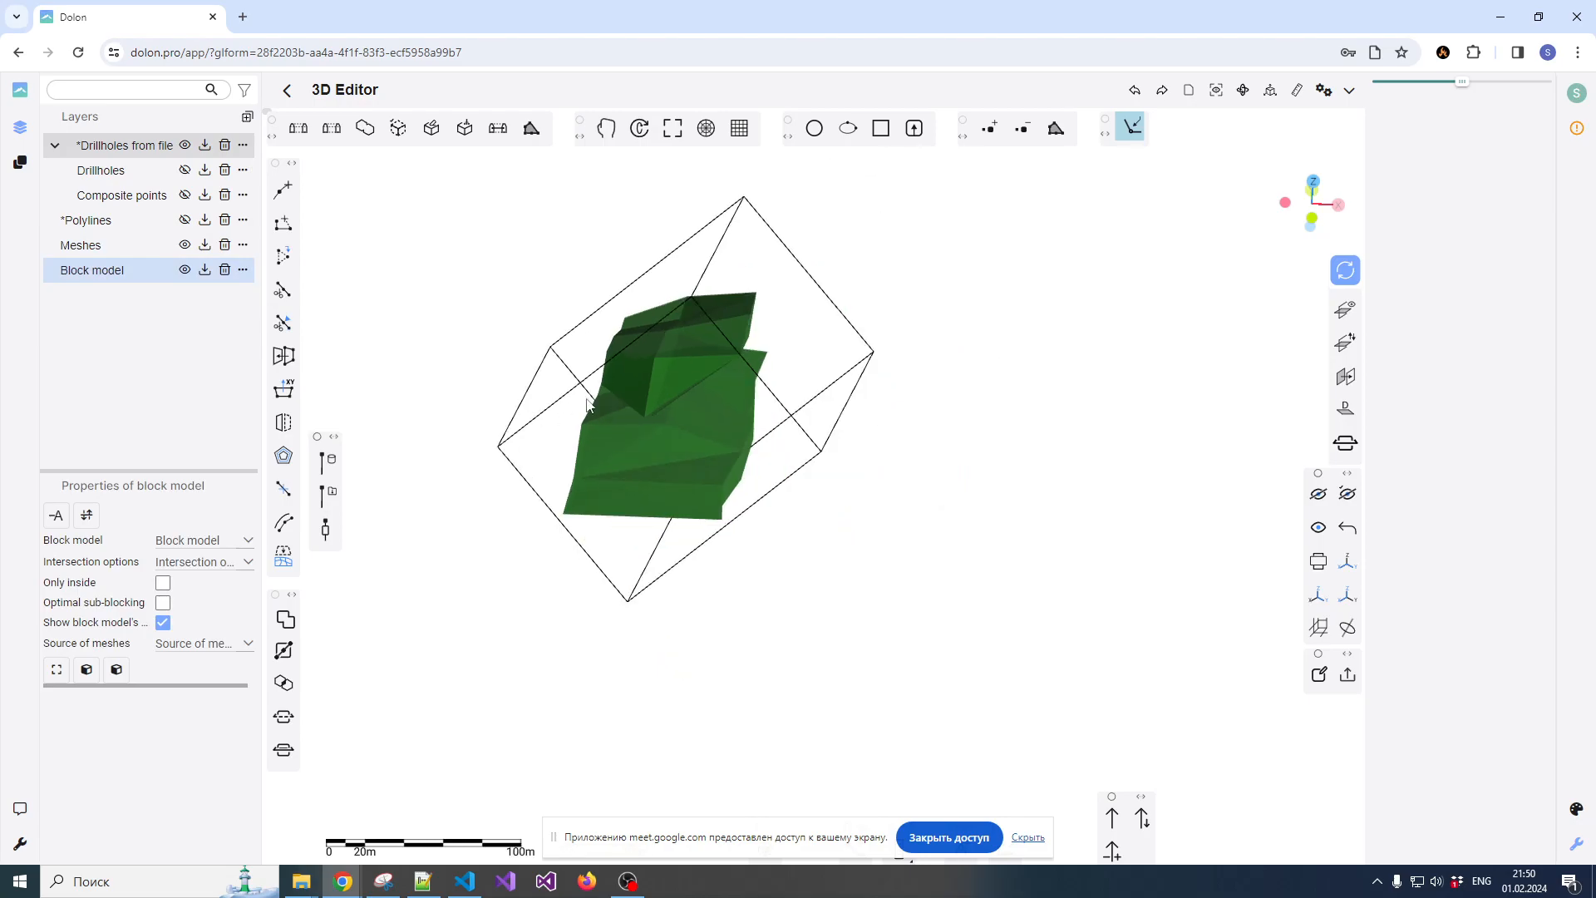
pyautogui.scroll(5, 488, 356)
pyautogui.scroll(-3, 551, 412)
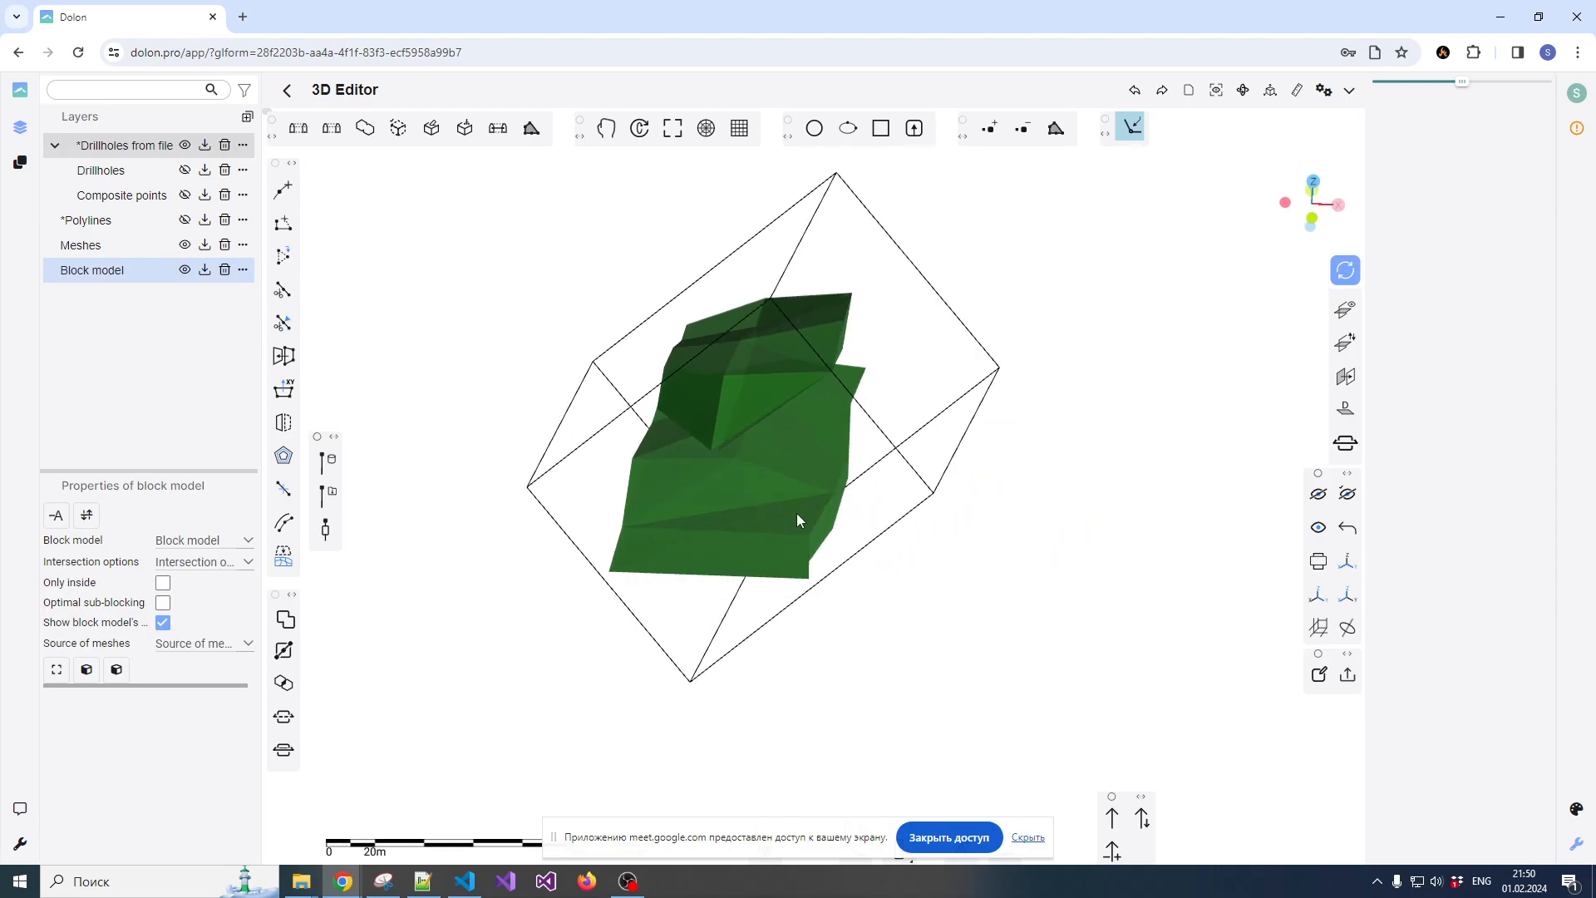
pyautogui.moveTo(928, 505); pyautogui.dragTo(1081, 363)
pyautogui.moveTo(924, 435); pyautogui.dragTo(1001, 402)
pyautogui.moveTo(759, 399); pyautogui.dragTo(806, 432)
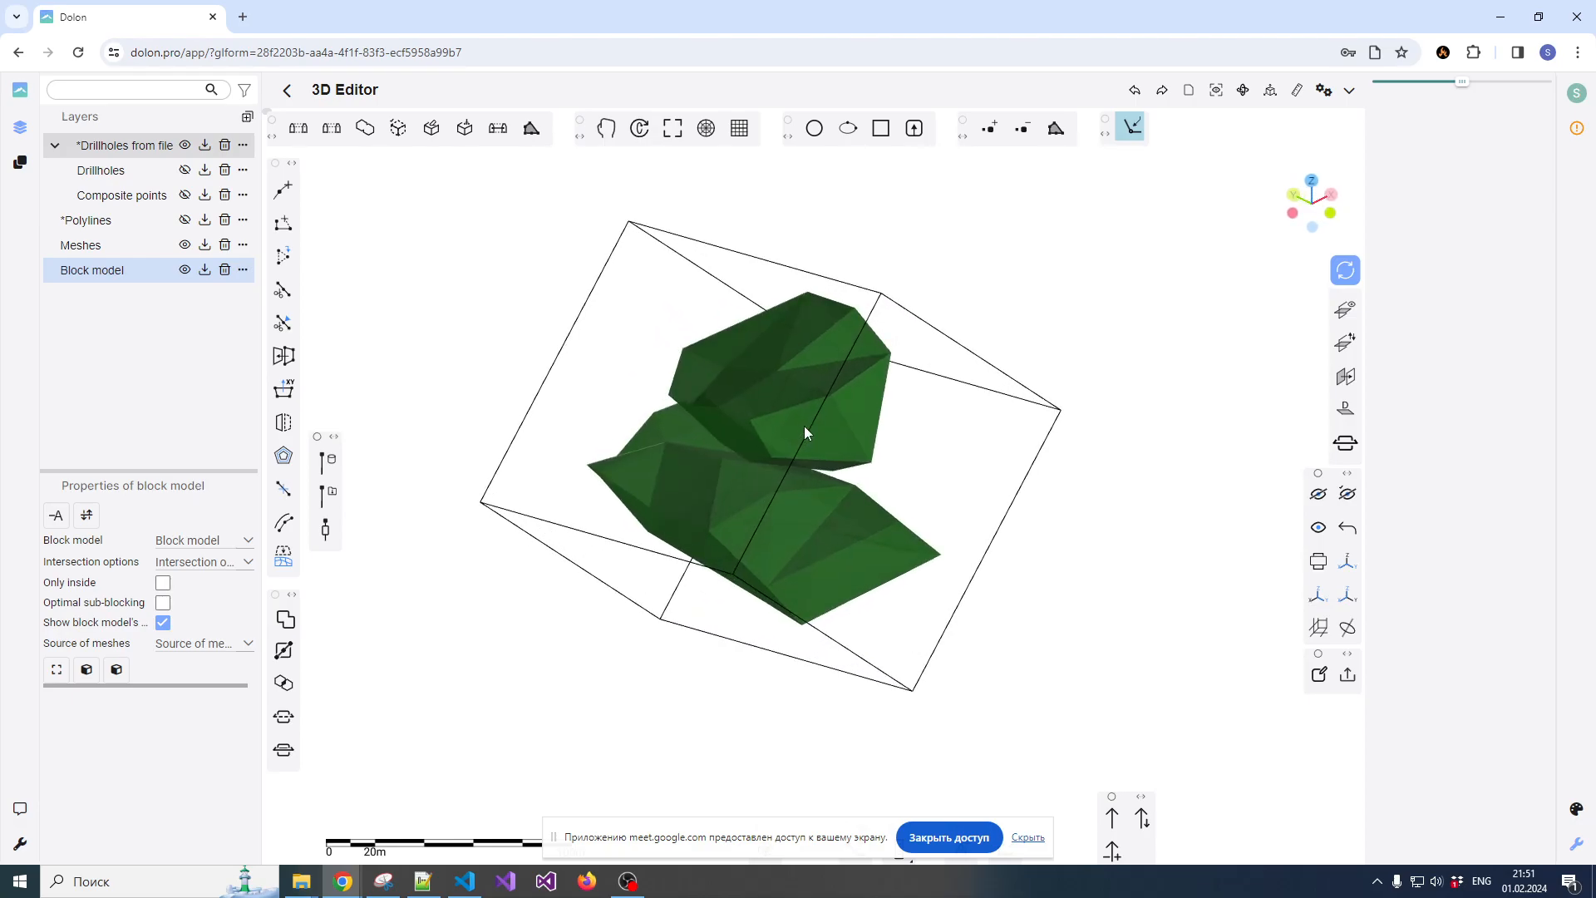
# Select the upper ore body mesh and examine its properties and its position inside the block model's bounding box
pyautogui.click(780, 397)
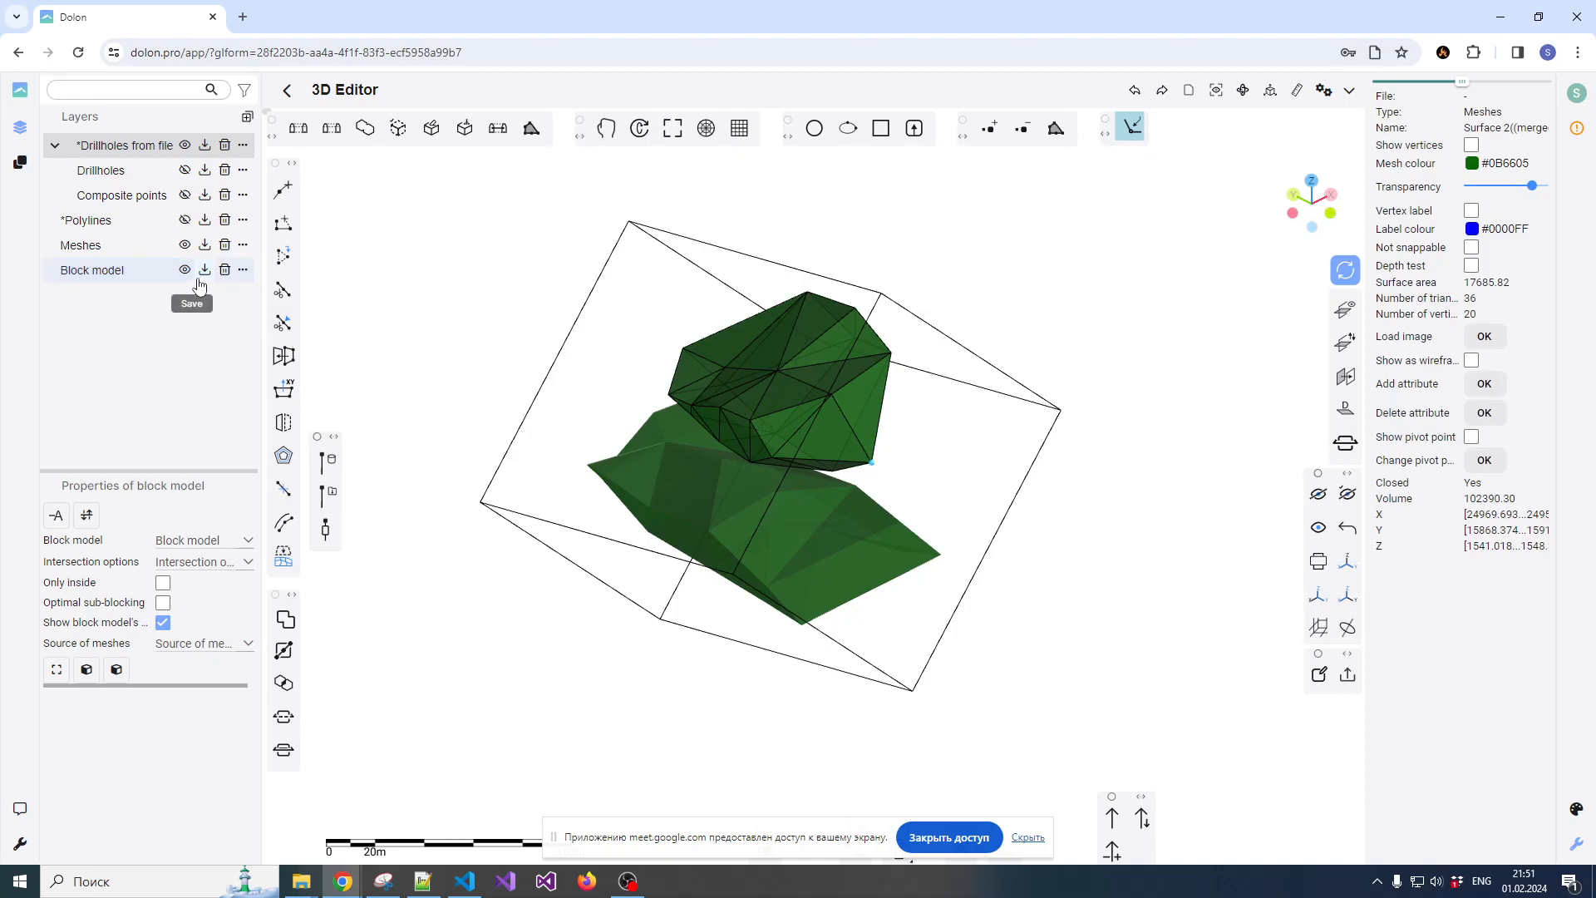
pyautogui.click(680, 473)
pyautogui.click(749, 426)
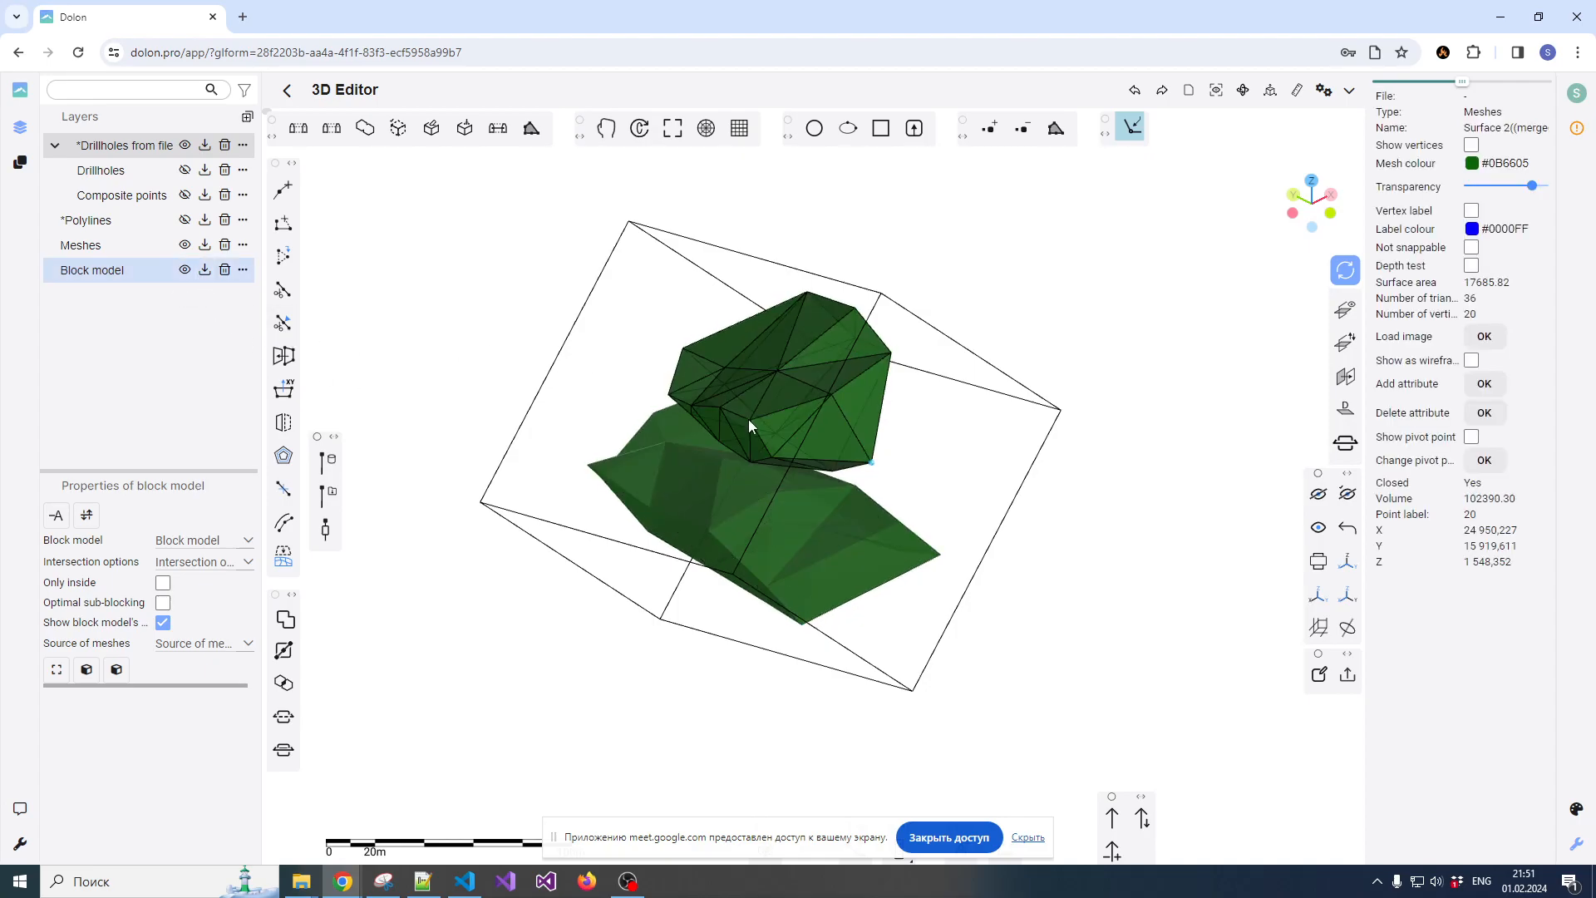
pyautogui.scroll(-3, 732, 481)
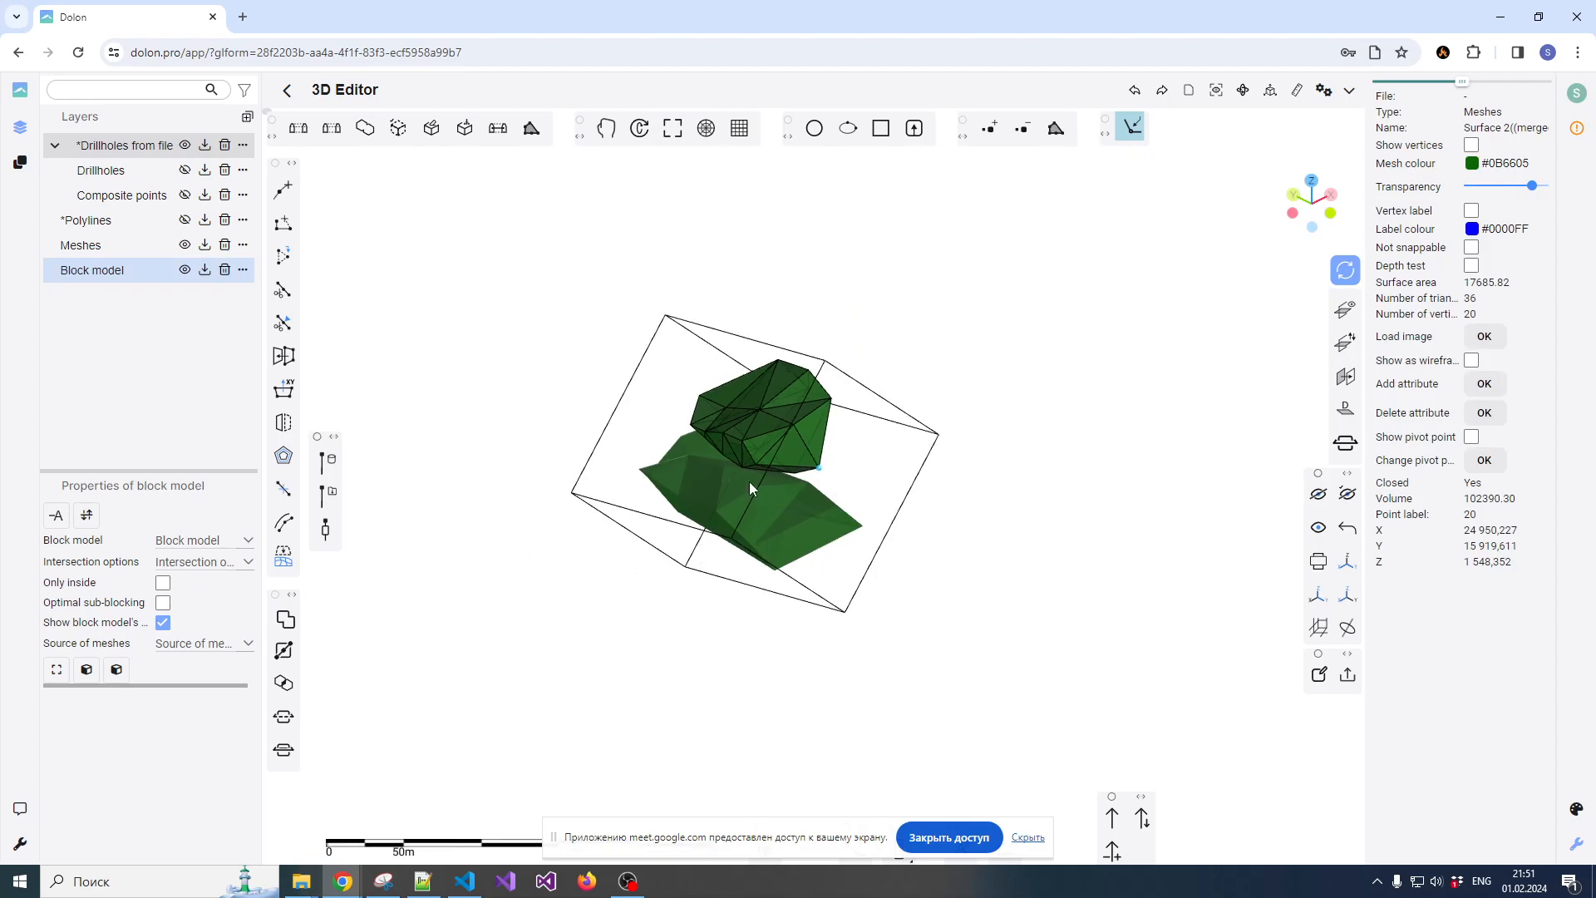
pyautogui.moveTo(755, 488)
pyautogui.mouseDown()
pyautogui.moveTo(769, 482)
pyautogui.moveTo(753, 472)
pyautogui.moveTo(782, 470)
pyautogui.moveTo(737, 466)
pyautogui.mouseUp()
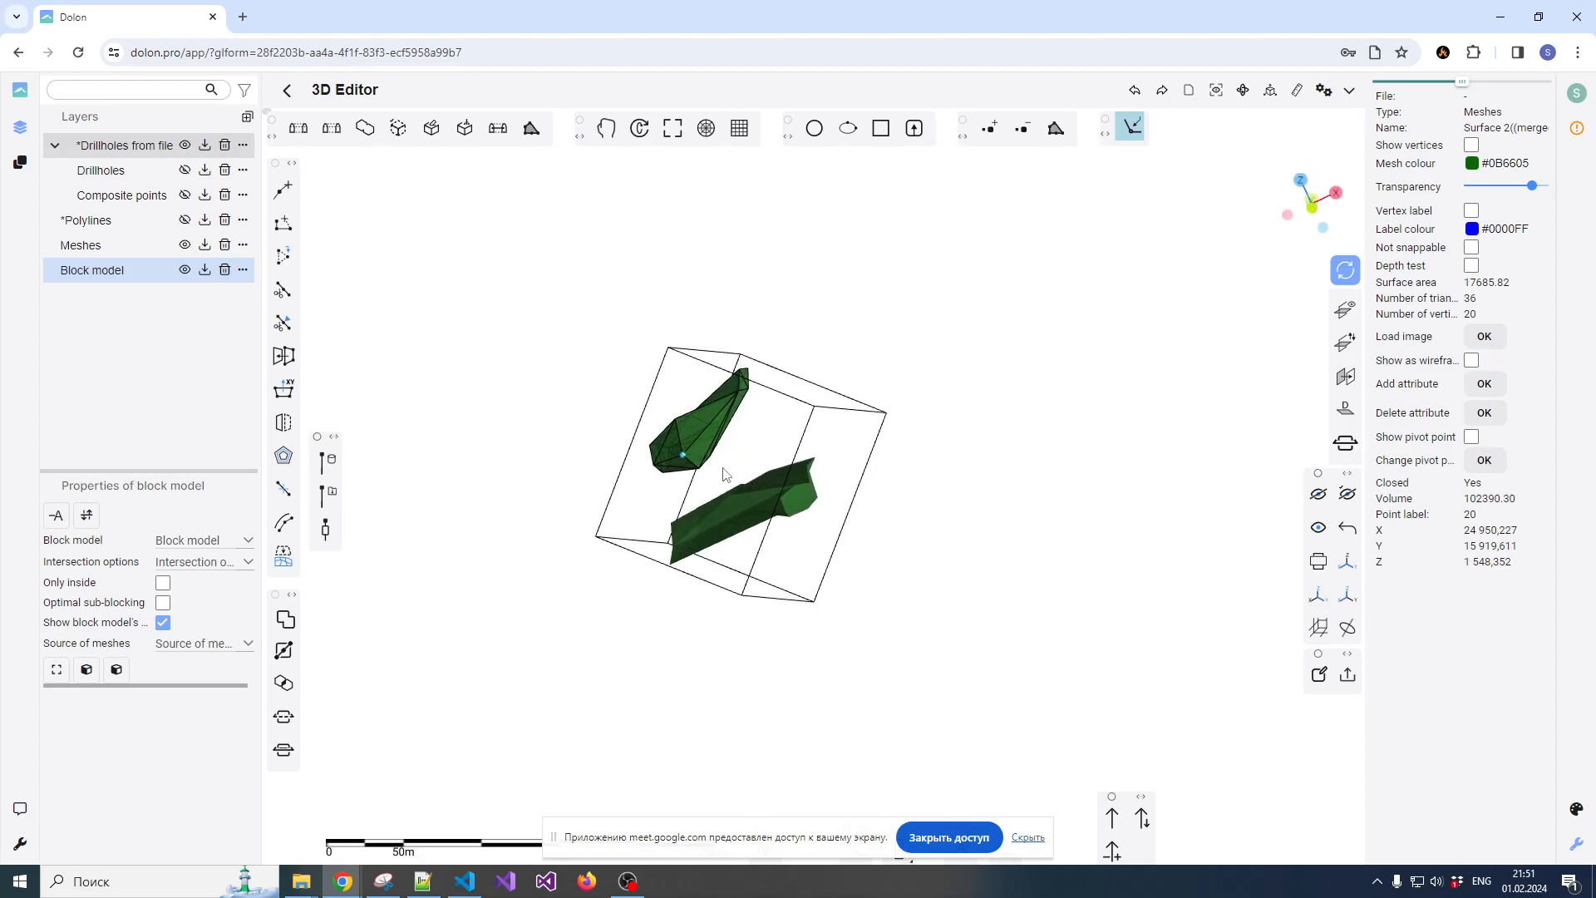
pyautogui.moveTo(842, 510); pyautogui.dragTo(772, 538)
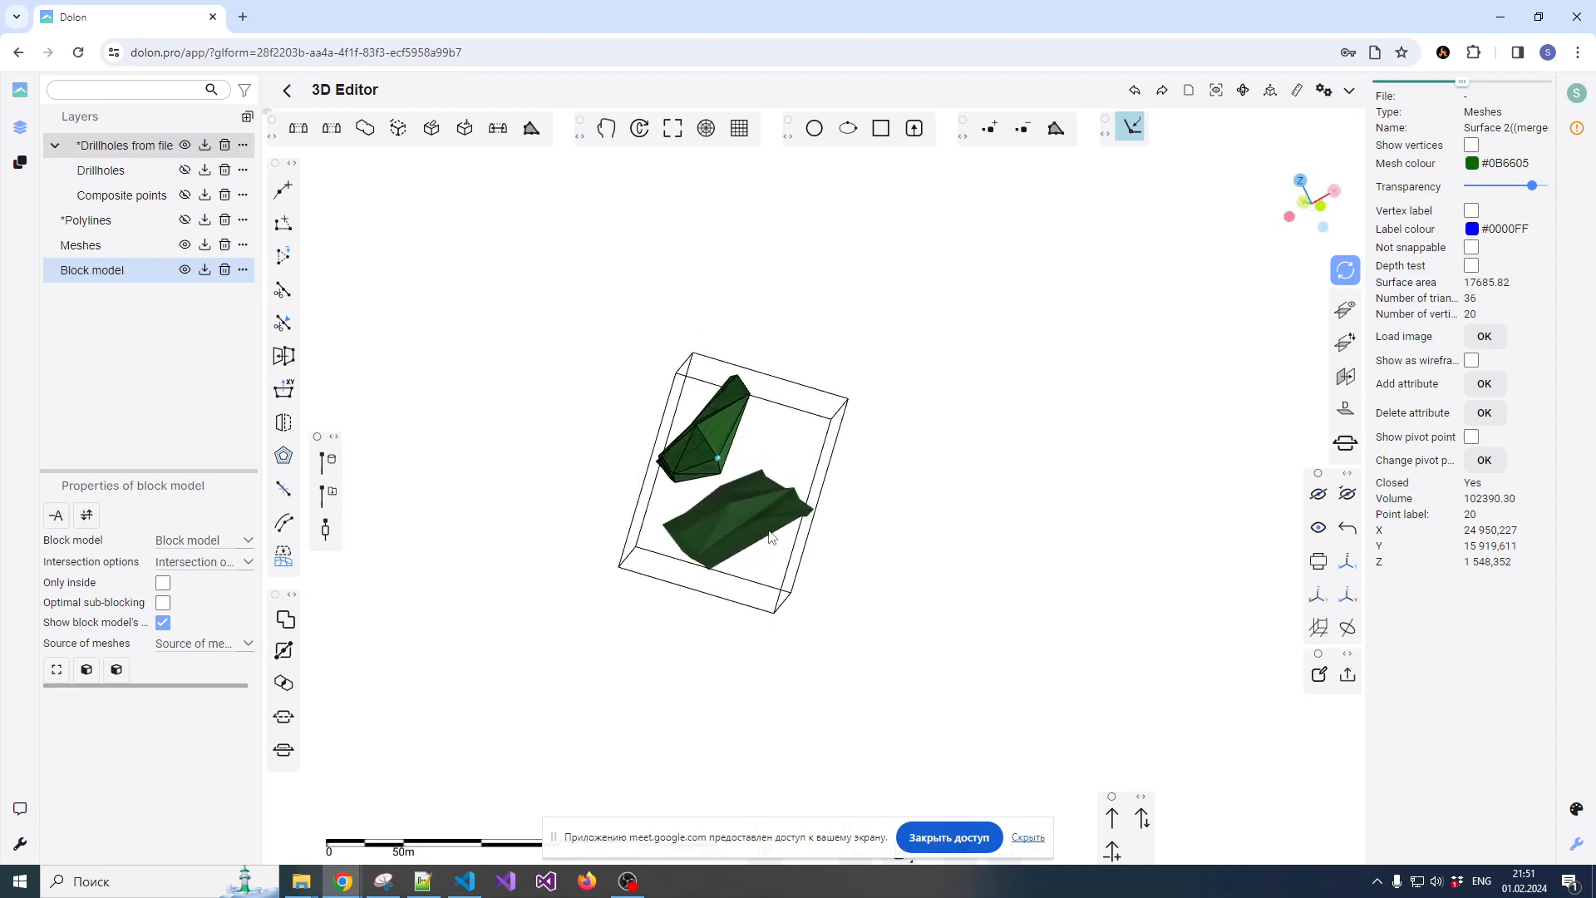
pyautogui.moveTo(767, 451); pyautogui.dragTo(756, 403)
pyautogui.scroll(4, 757, 404)
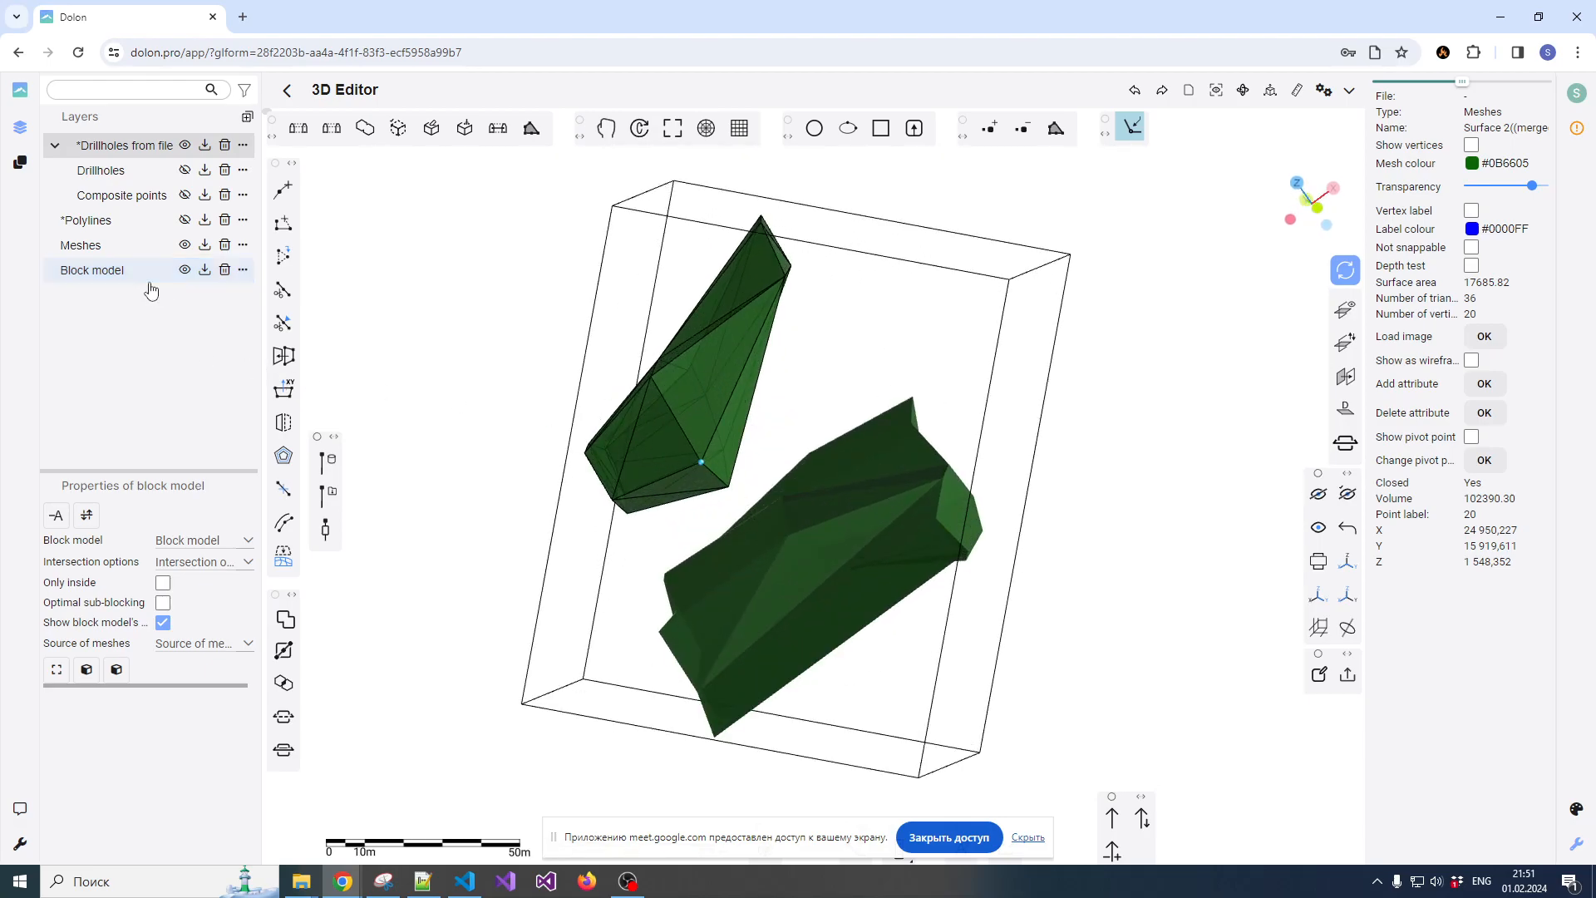
pyautogui.click(574, 434)
pyautogui.click(174, 281)
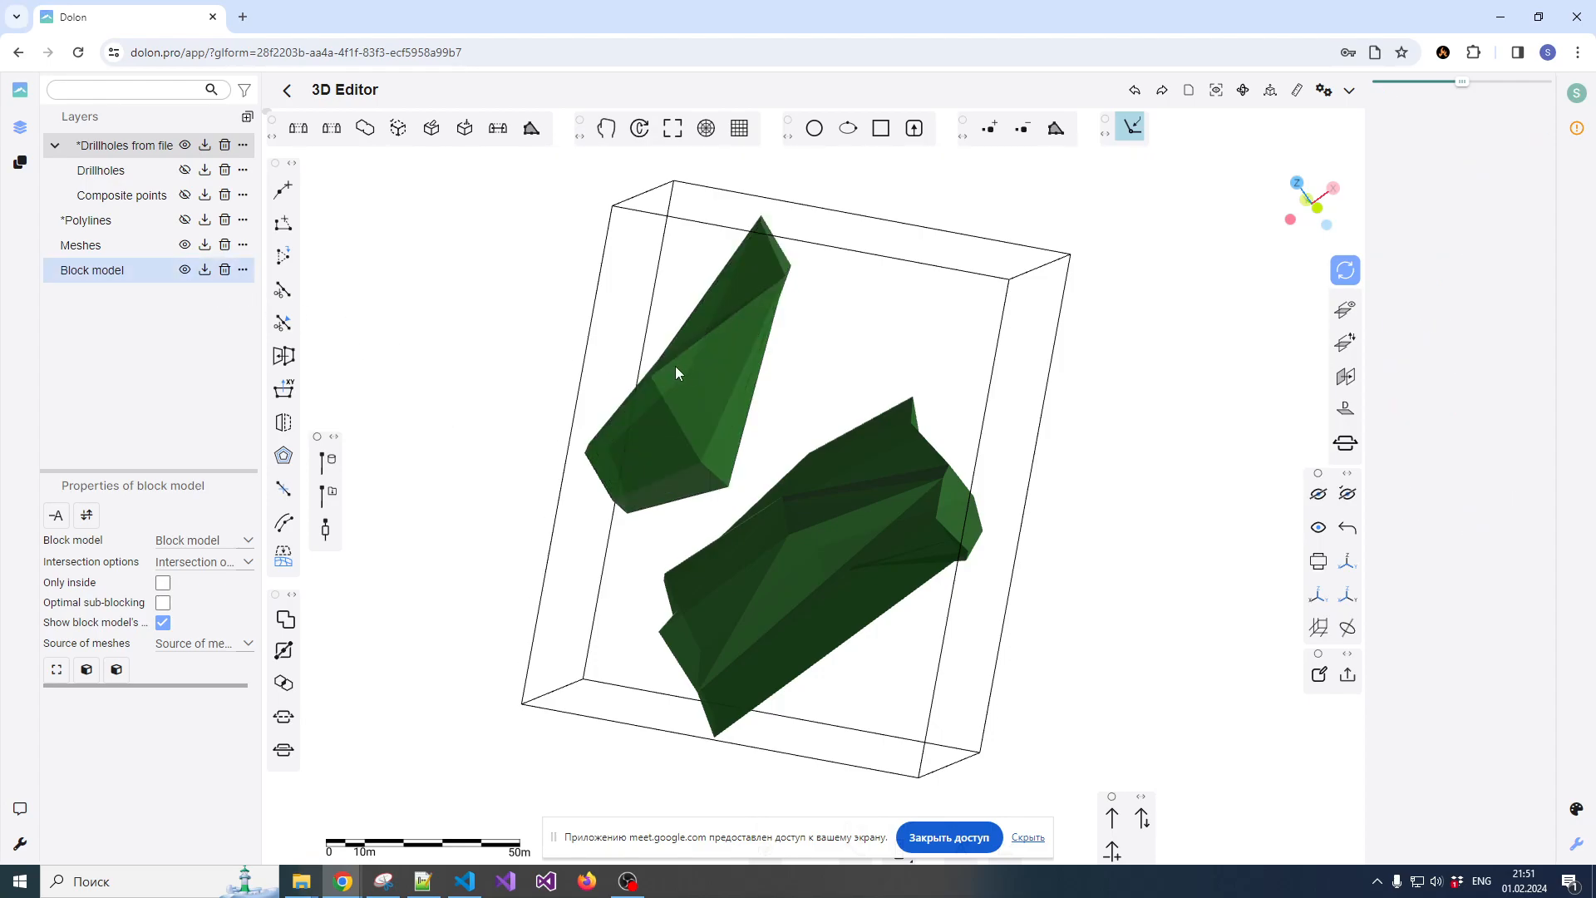
pyautogui.click(691, 368)
pyautogui.scroll(-3, 701, 357)
pyautogui.moveTo(715, 386); pyautogui.dragTo(821, 383)
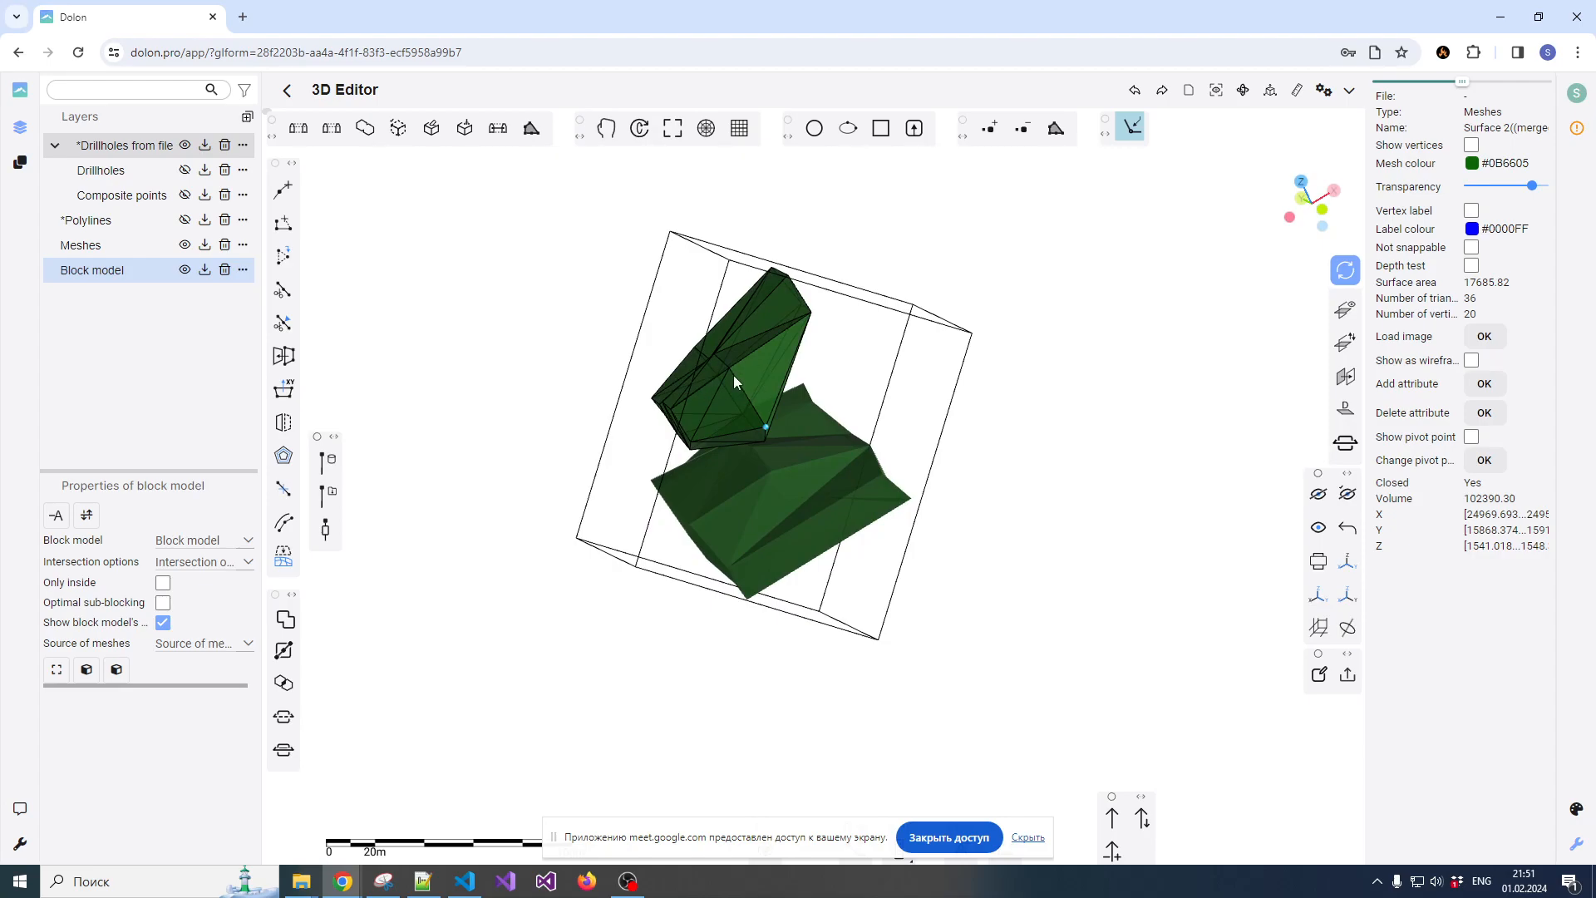
pyautogui.moveTo(716, 396)
pyautogui.mouseDown()
pyautogui.moveTo(855, 424)
pyautogui.moveTo(713, 410)
pyautogui.moveTo(697, 392)
pyautogui.mouseUp()
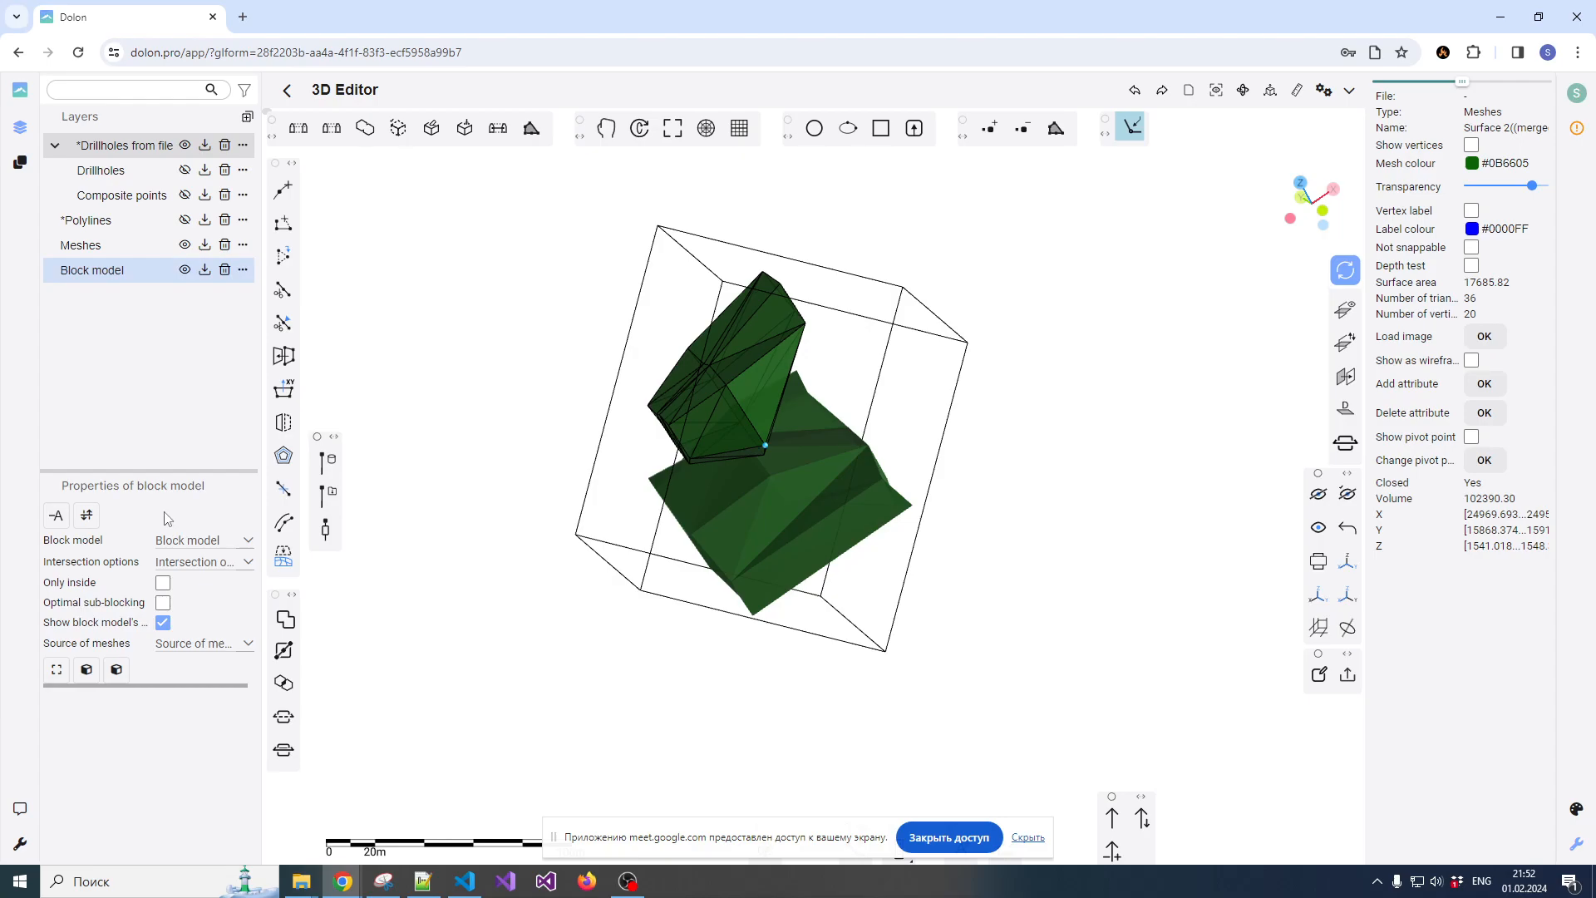
# Set the block model's extent from the selected upper ore body mesh and view it from above with the XY grid shown
pyautogui.click(57, 672)
pyautogui.moveTo(727, 387)
pyautogui.mouseDown()
pyautogui.moveTo(641, 463)
pyautogui.moveTo(598, 445)
pyautogui.moveTo(687, 438)
pyautogui.moveTo(719, 405)
pyautogui.moveTo(831, 360)
pyautogui.moveTo(824, 313)
pyautogui.moveTo(734, 310)
pyautogui.moveTo(694, 334)
pyautogui.moveTo(677, 371)
pyautogui.moveTo(702, 413)
pyautogui.moveTo(763, 367)
pyautogui.moveTo(731, 385)
pyautogui.moveTo(745, 374)
pyautogui.mouseUp()
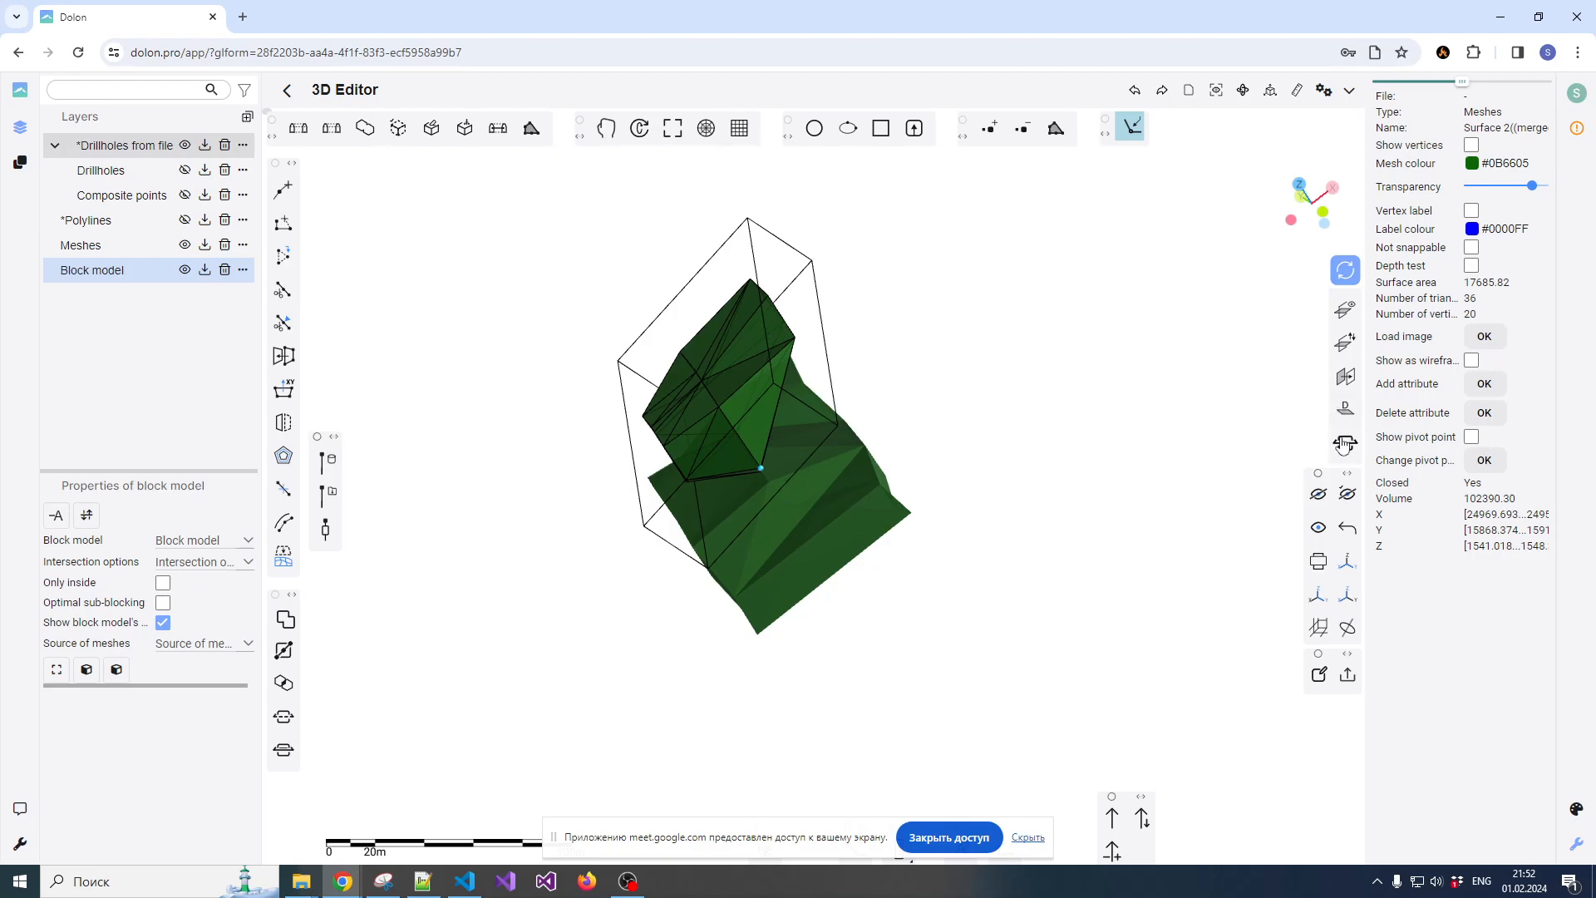
pyautogui.click(1301, 184)
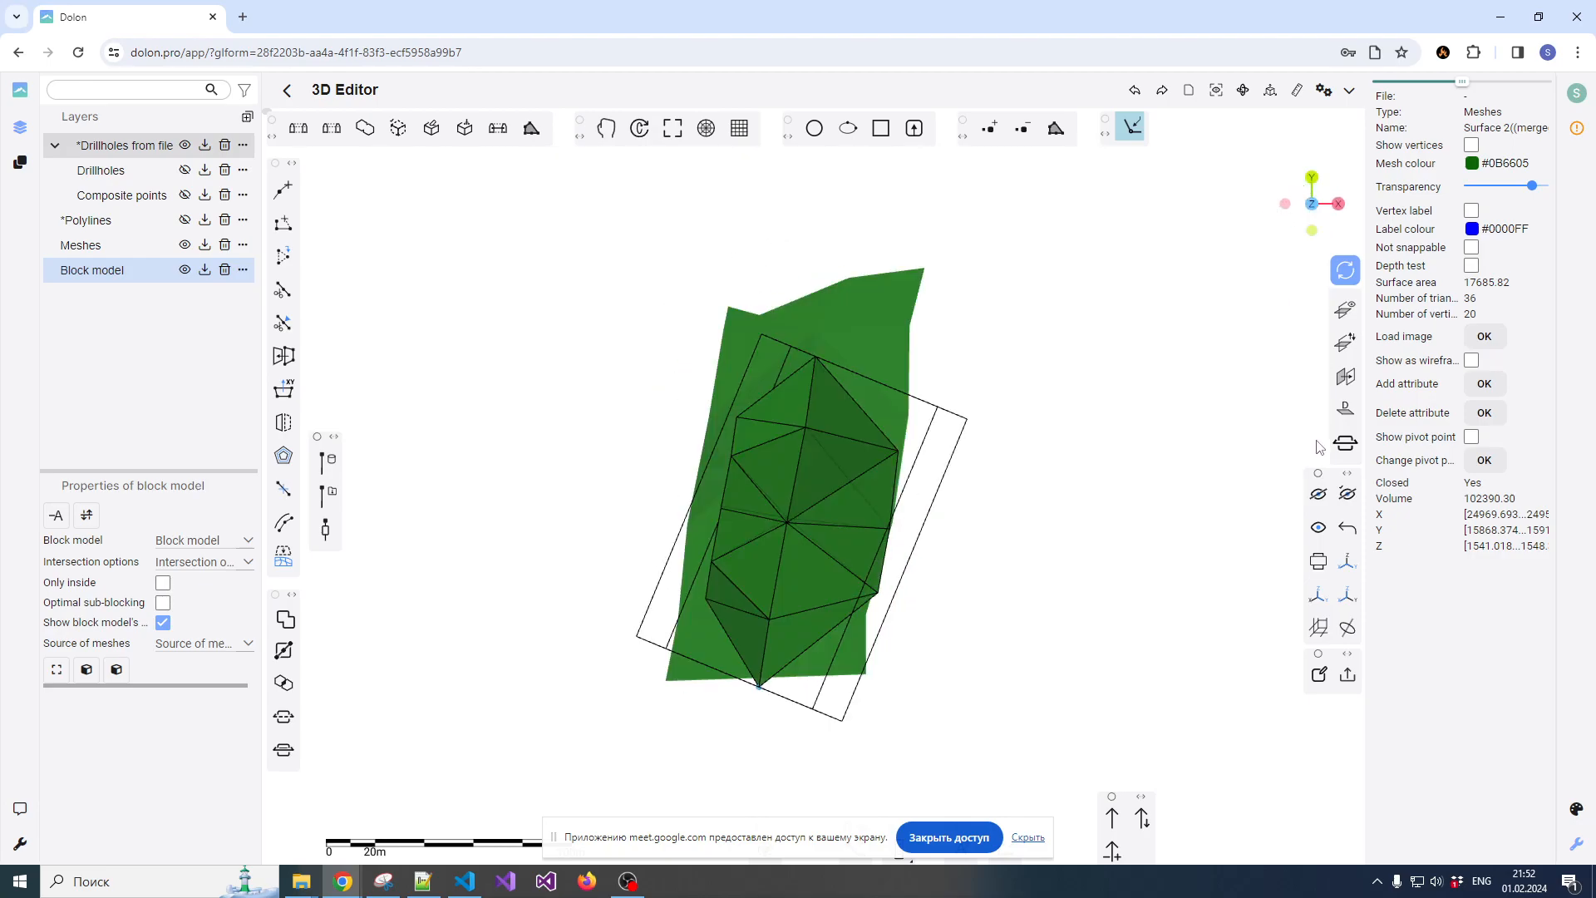
pyautogui.click(1346, 563)
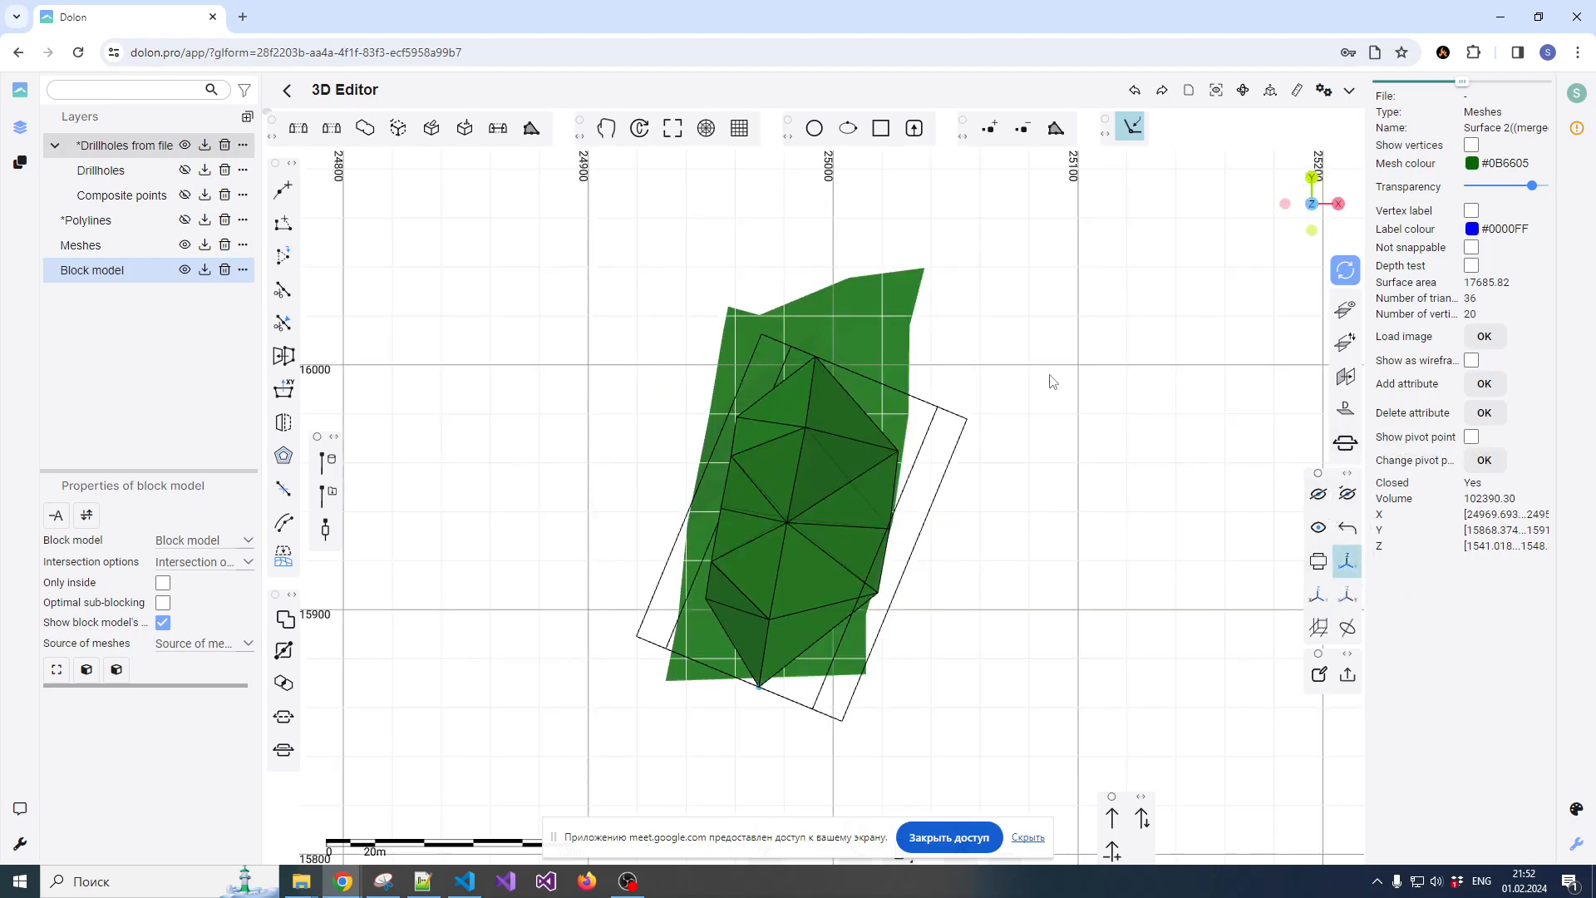
pyautogui.scroll(1, 945, 485)
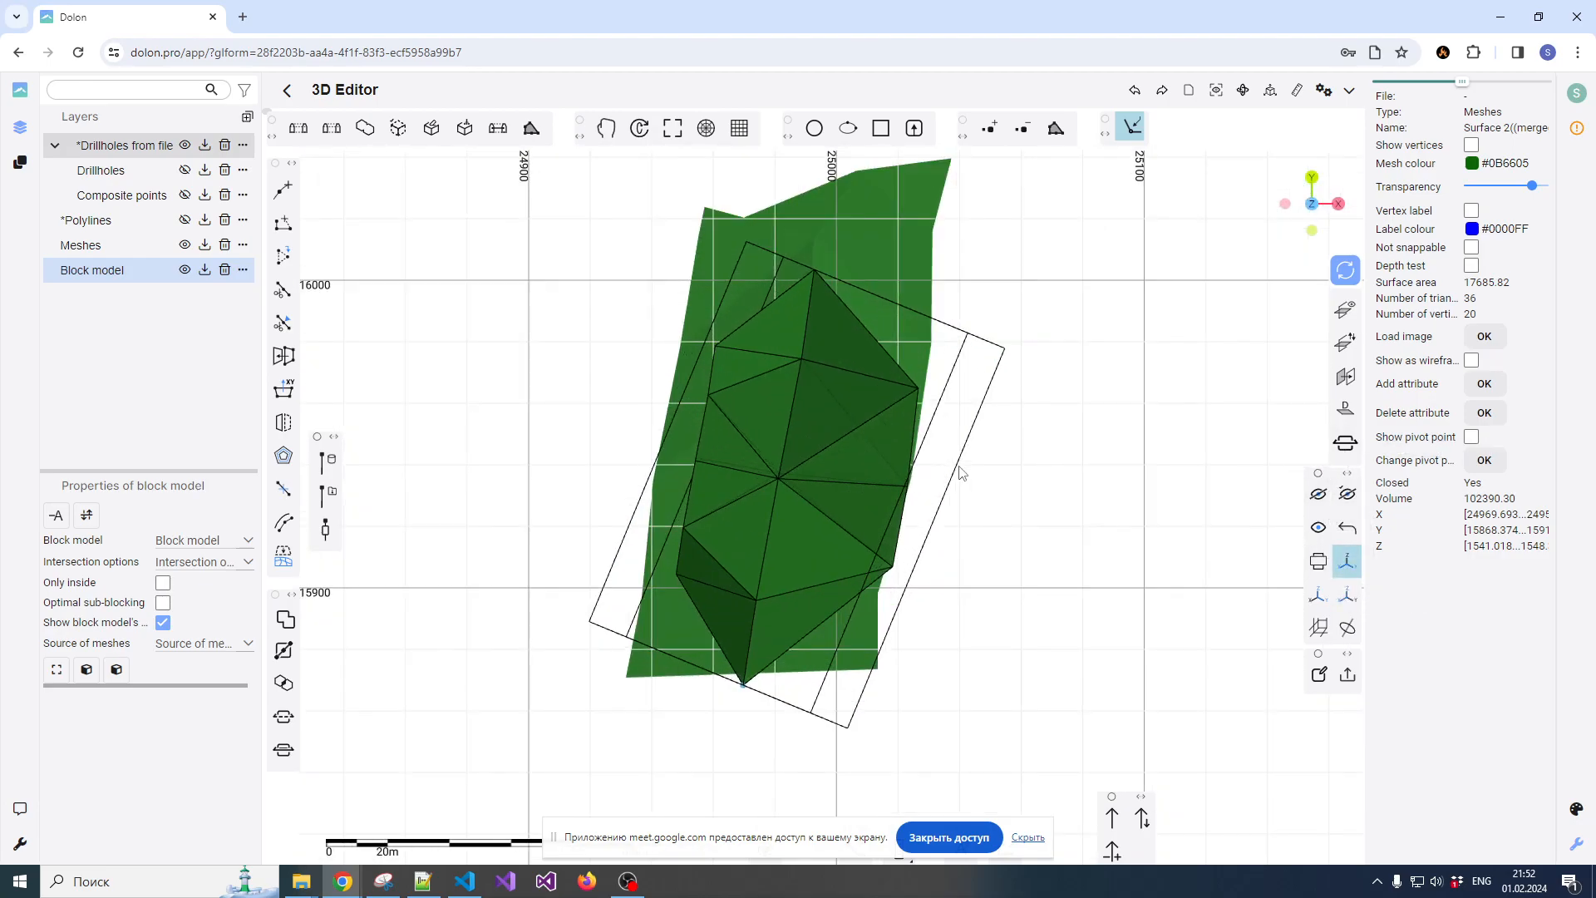
pyautogui.scroll(-2, 961, 472)
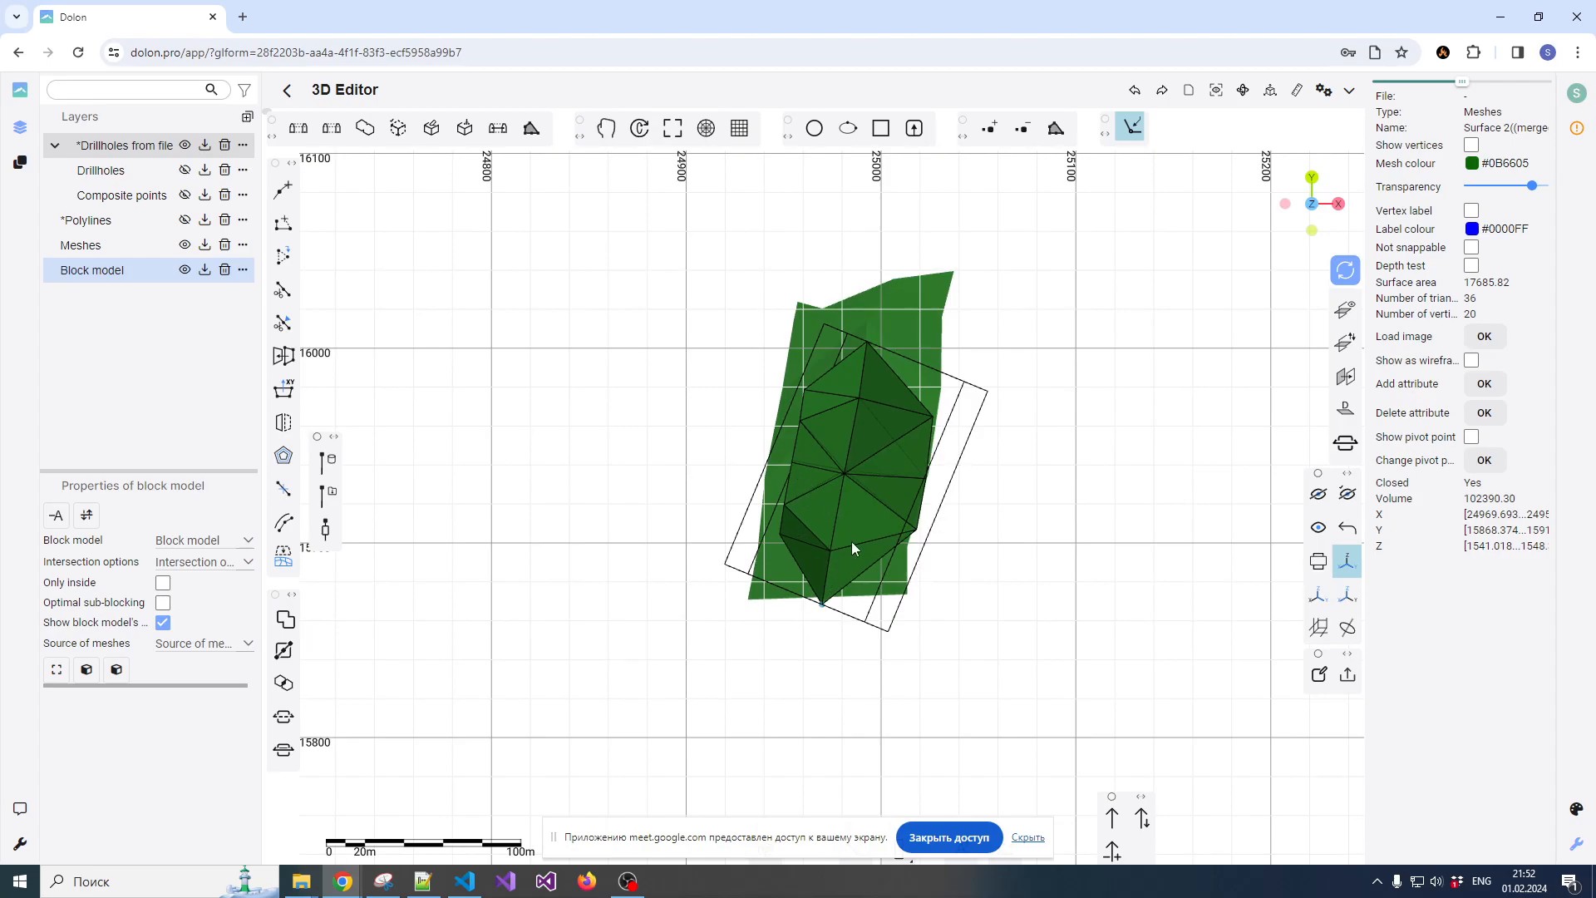
# Select the block model's bounding box to review its extents and block size fields, comparing it with the upper ore body mesh
pyautogui.moveTo(978, 503); pyautogui.dragTo(831, 472)
pyautogui.click(944, 407)
pyautogui.moveTo(905, 407); pyautogui.dragTo(848, 393)
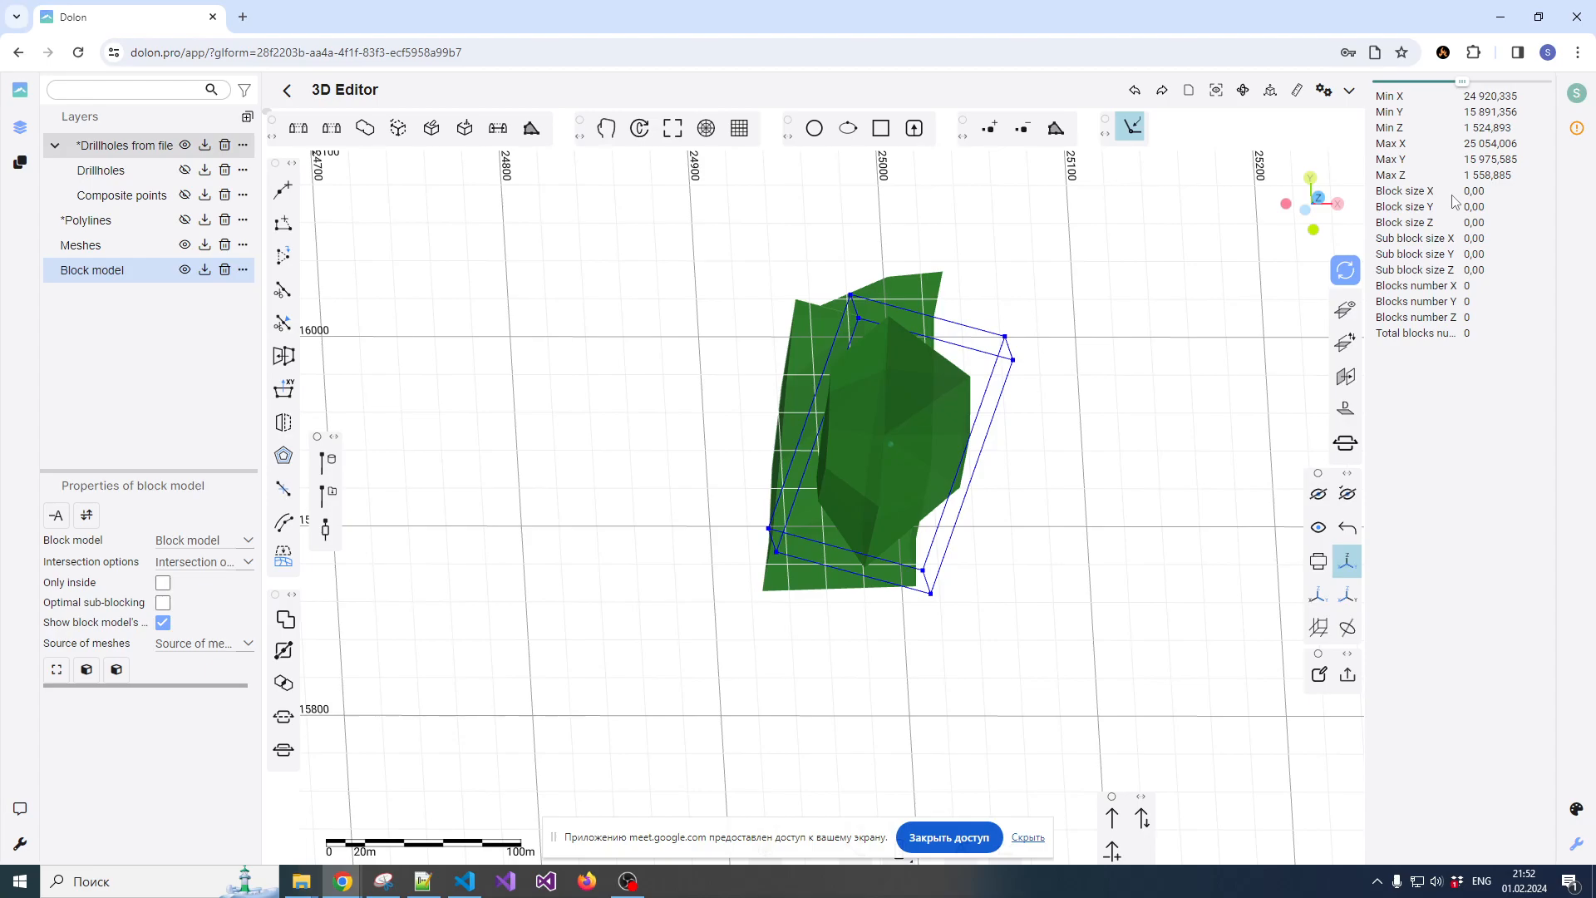
pyautogui.click(932, 392)
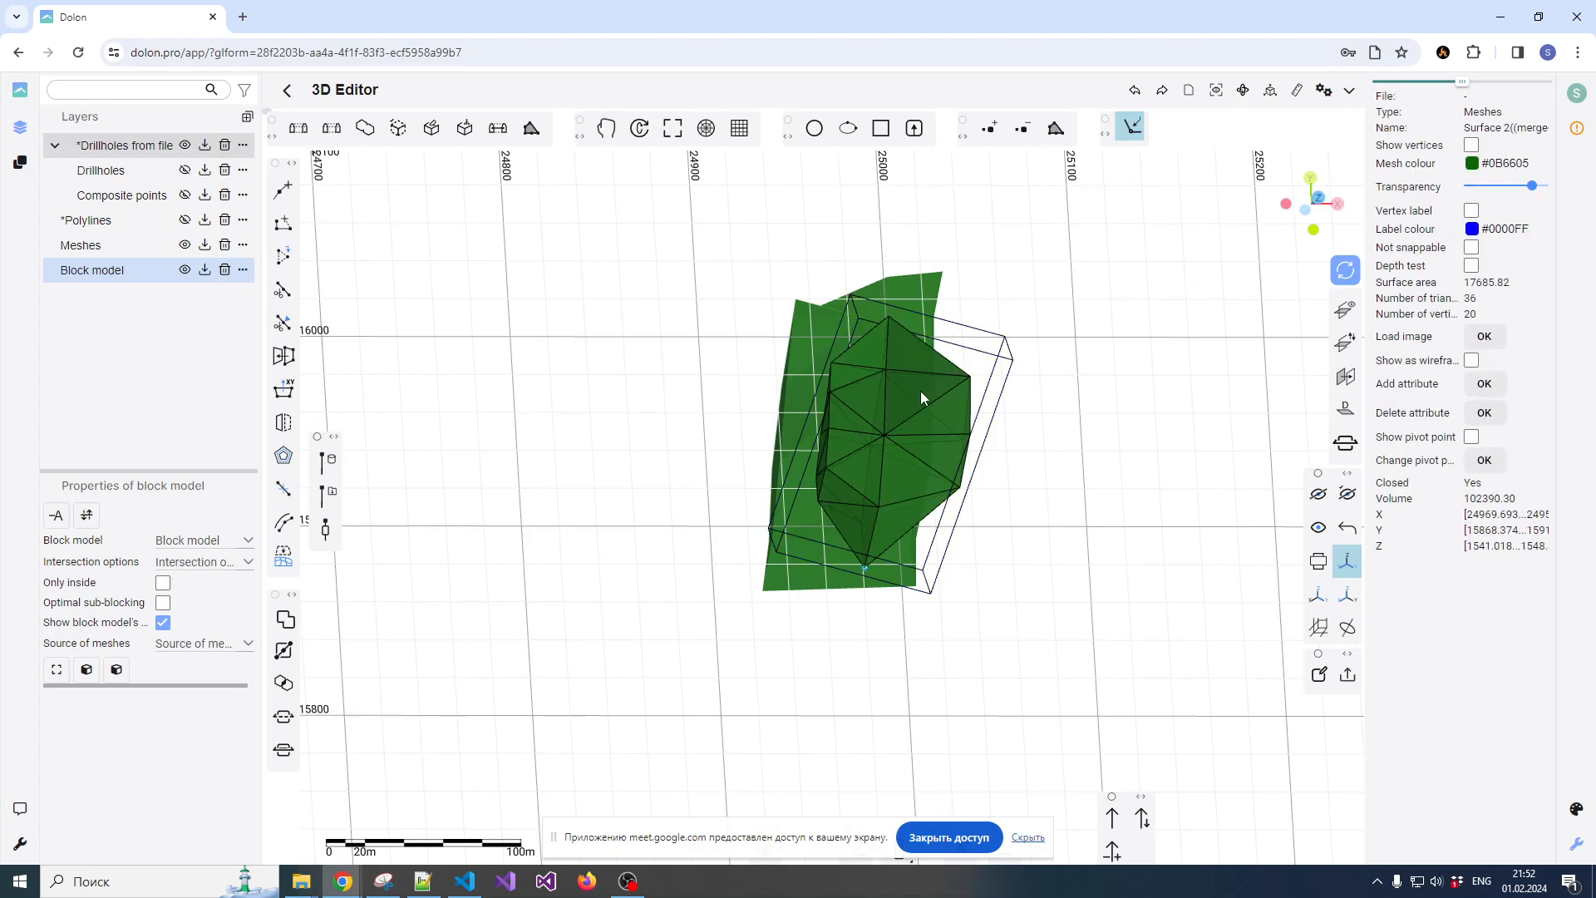
# Set the upper bounding box's block size to 5 and its sub-block sizes X, Y and Z to 1
pyautogui.click(1000, 367)
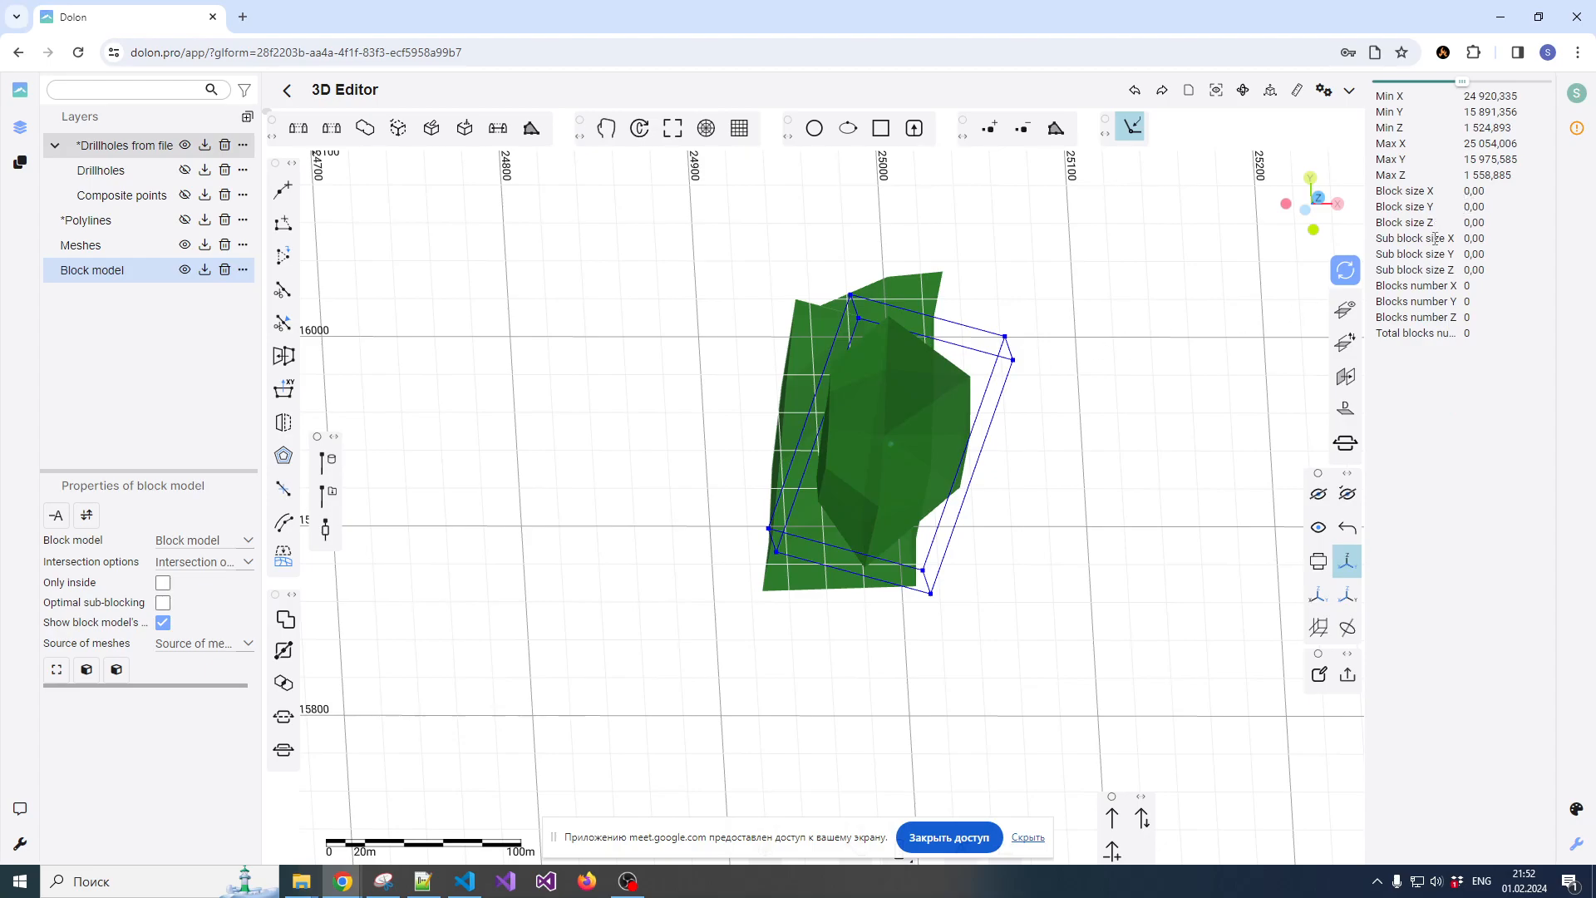
pyautogui.click(1470, 192)
pyautogui.write('5')
pyautogui.moveTo(1471, 241); pyautogui.dragTo(1465, 277)
pyautogui.write('1')
pyautogui.write('1')
pyautogui.write('1')
# Select the upper mesh and configure an Ore block model with Block bounds intersection, optimal sub-blocking and meshes from the scene
pyautogui.scroll(2, 934, 362)
pyautogui.moveTo(932, 366); pyautogui.dragTo(880, 363)
pyautogui.click(880, 363)
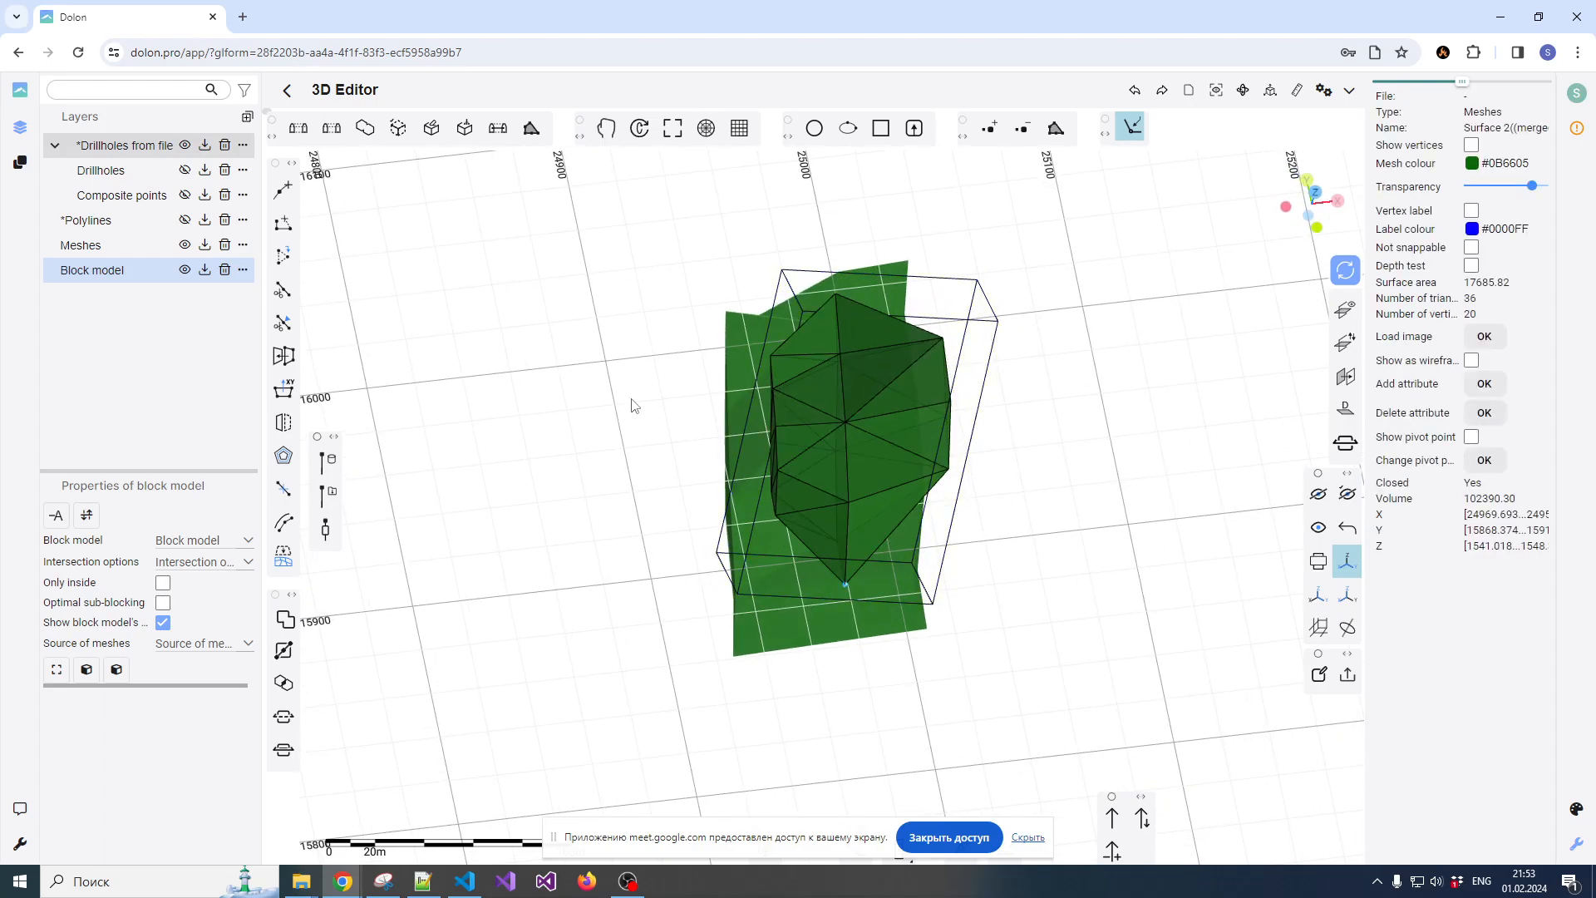
pyautogui.click(185, 542)
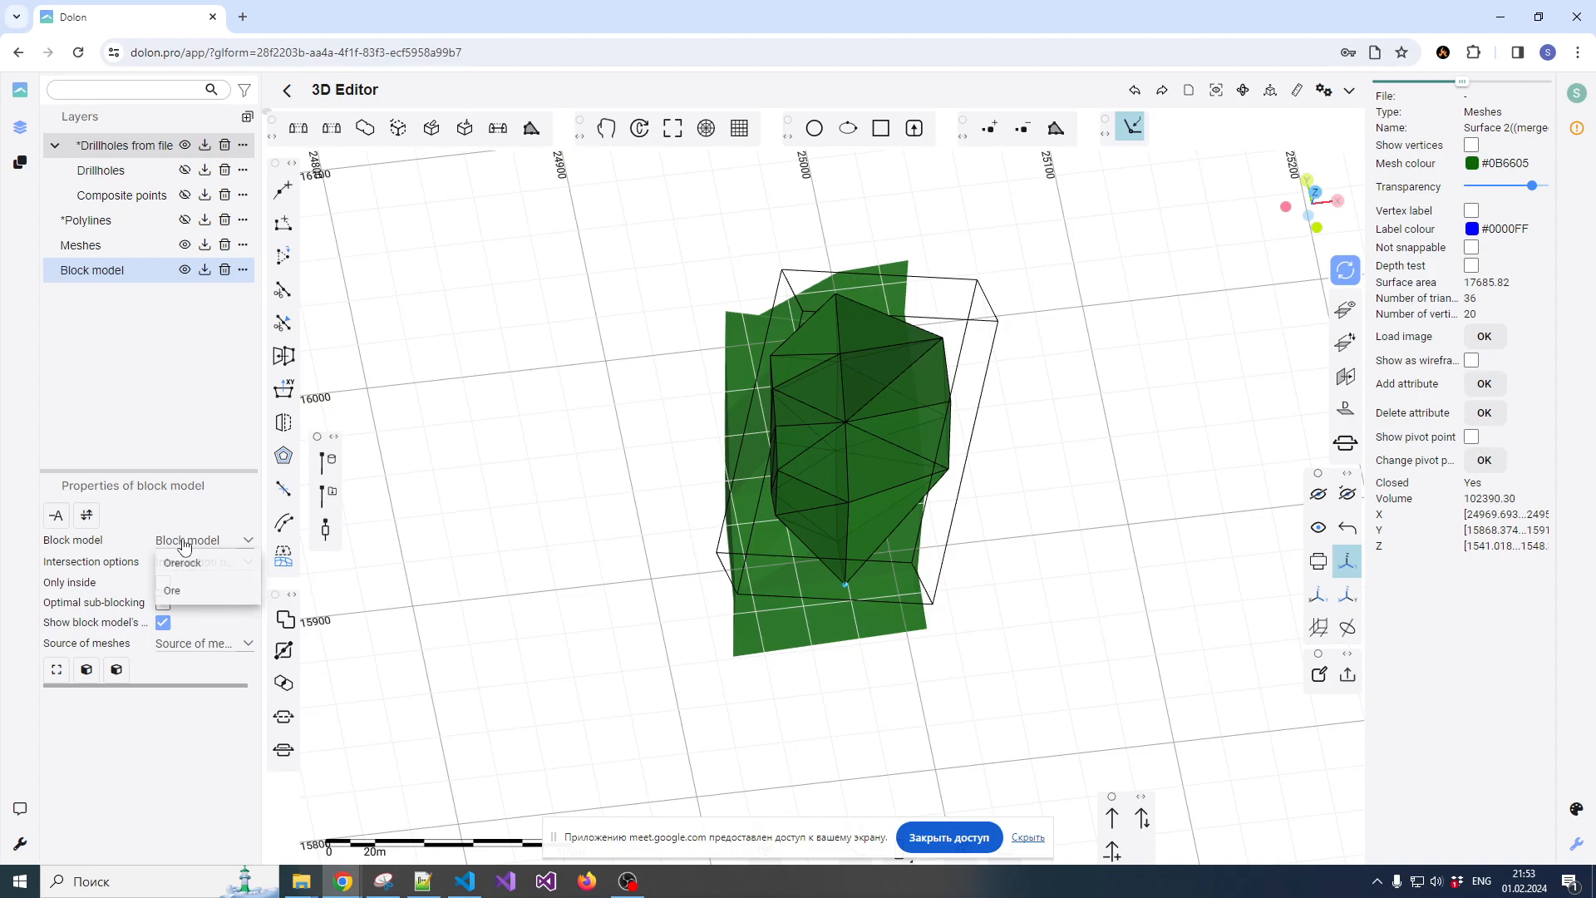
pyautogui.click(175, 592)
pyautogui.click(181, 565)
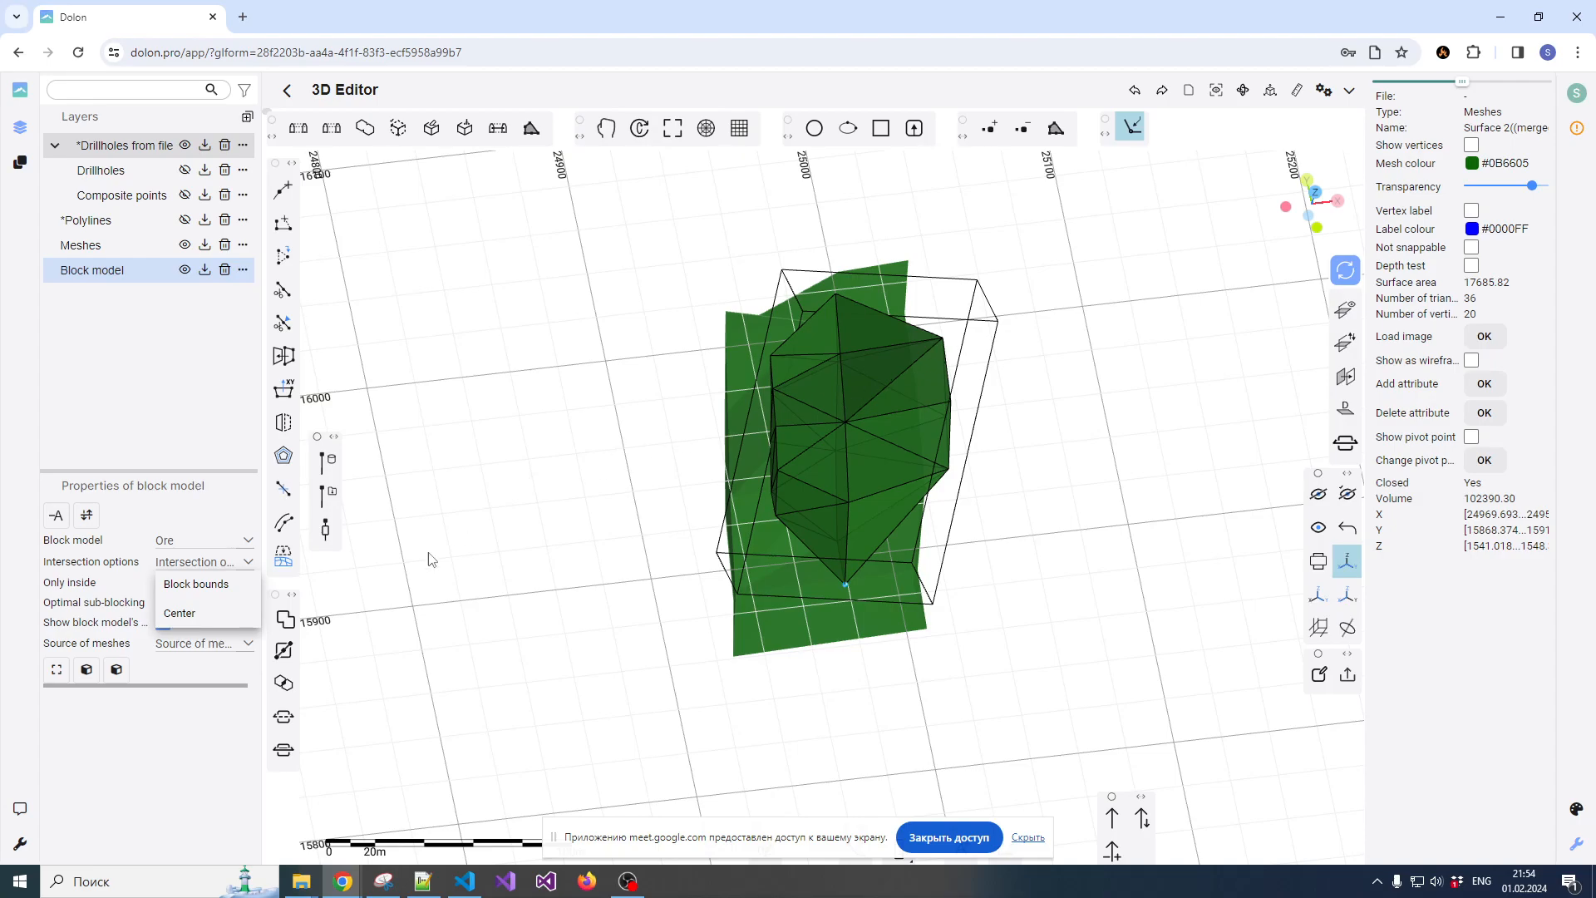
pyautogui.click(194, 586)
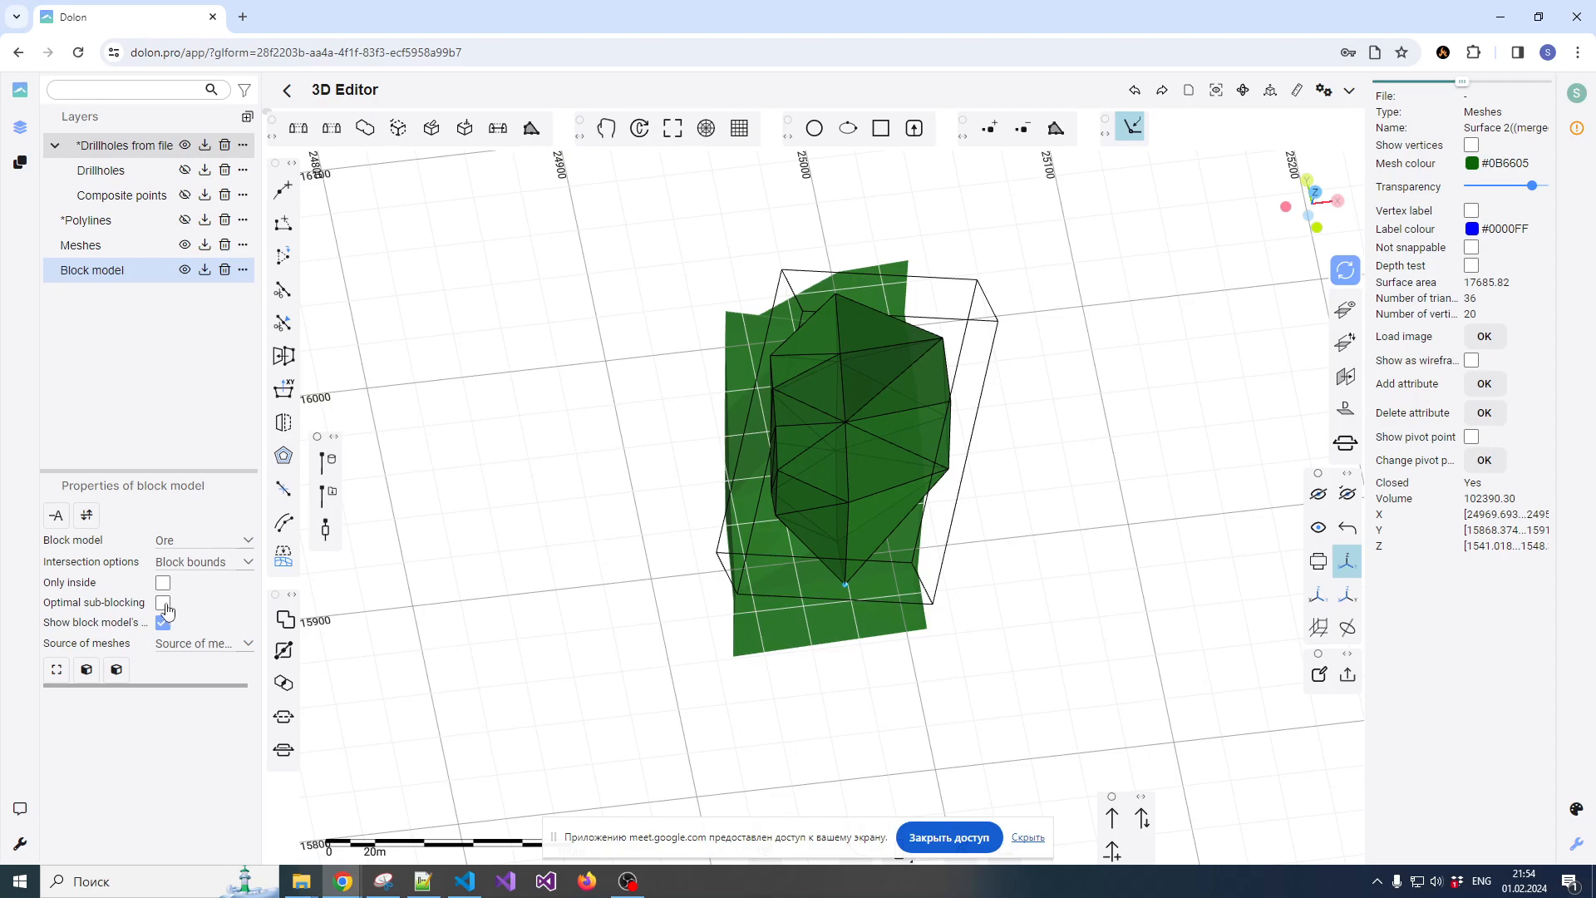
pyautogui.click(164, 604)
pyautogui.click(172, 645)
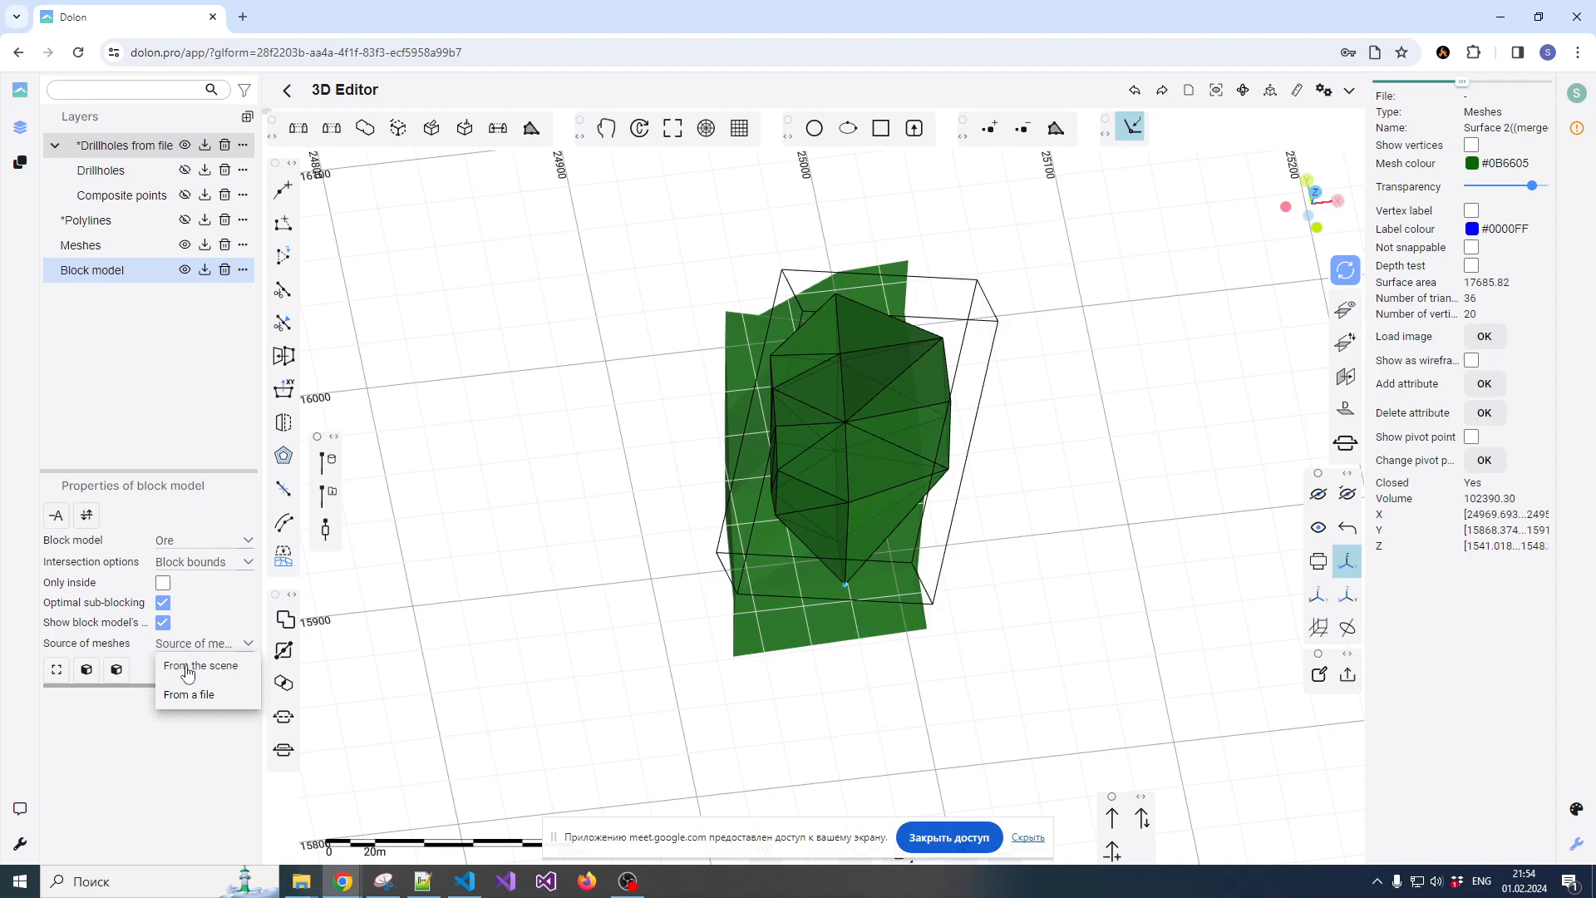
pyautogui.click(187, 669)
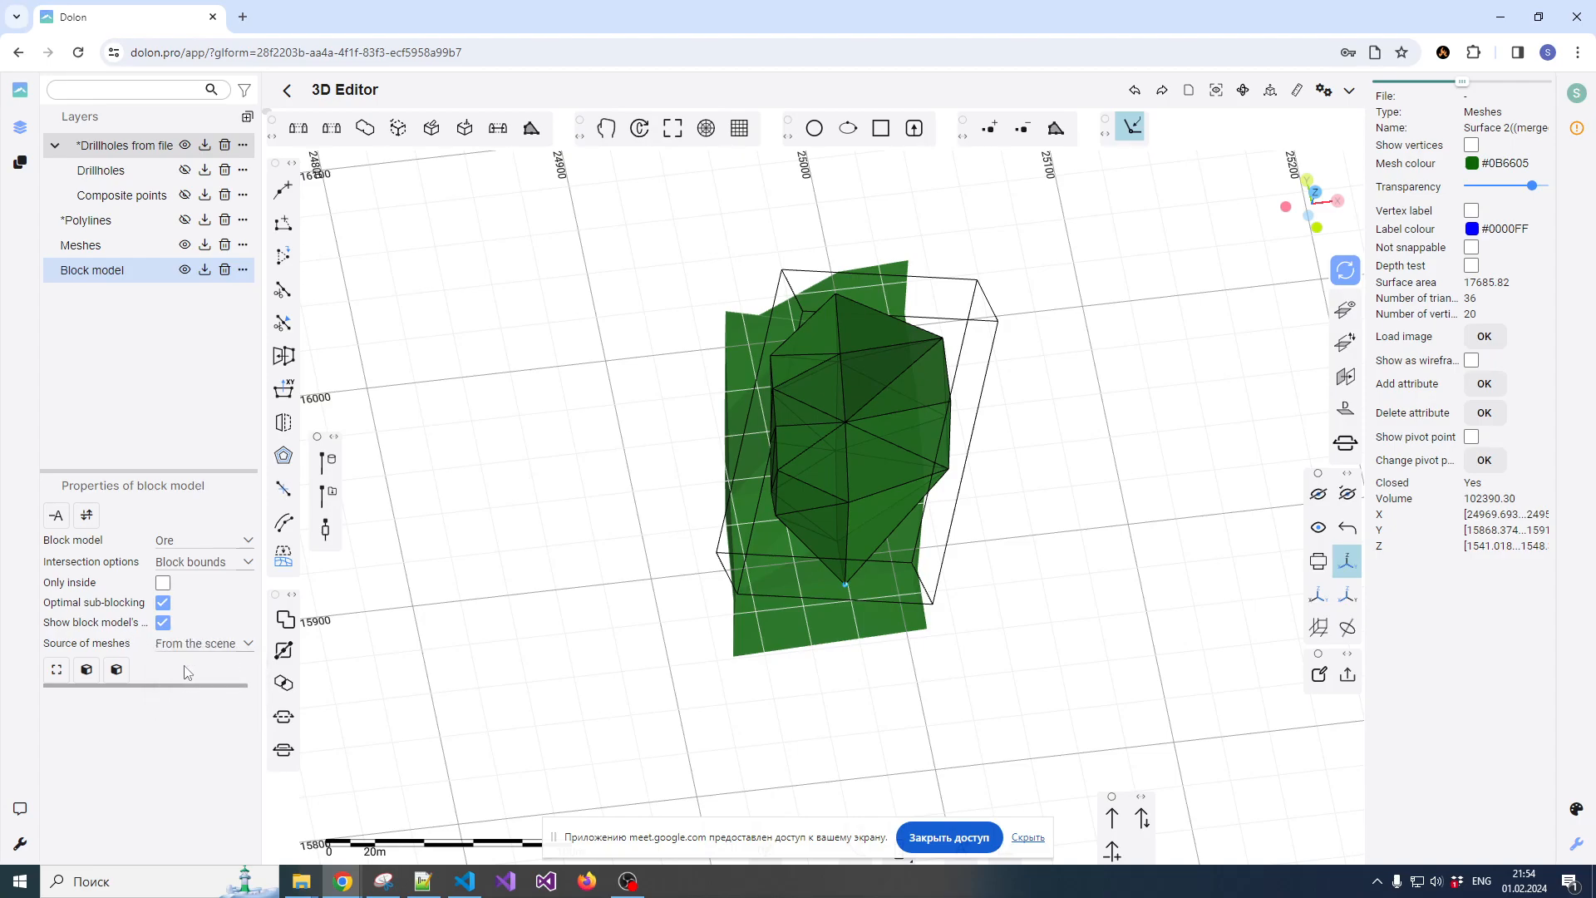
# Generate the upper ore body's block model on the GPU, accepting optimal sub-blocking, and inspect the resulting blocks
pyautogui.click(87, 670)
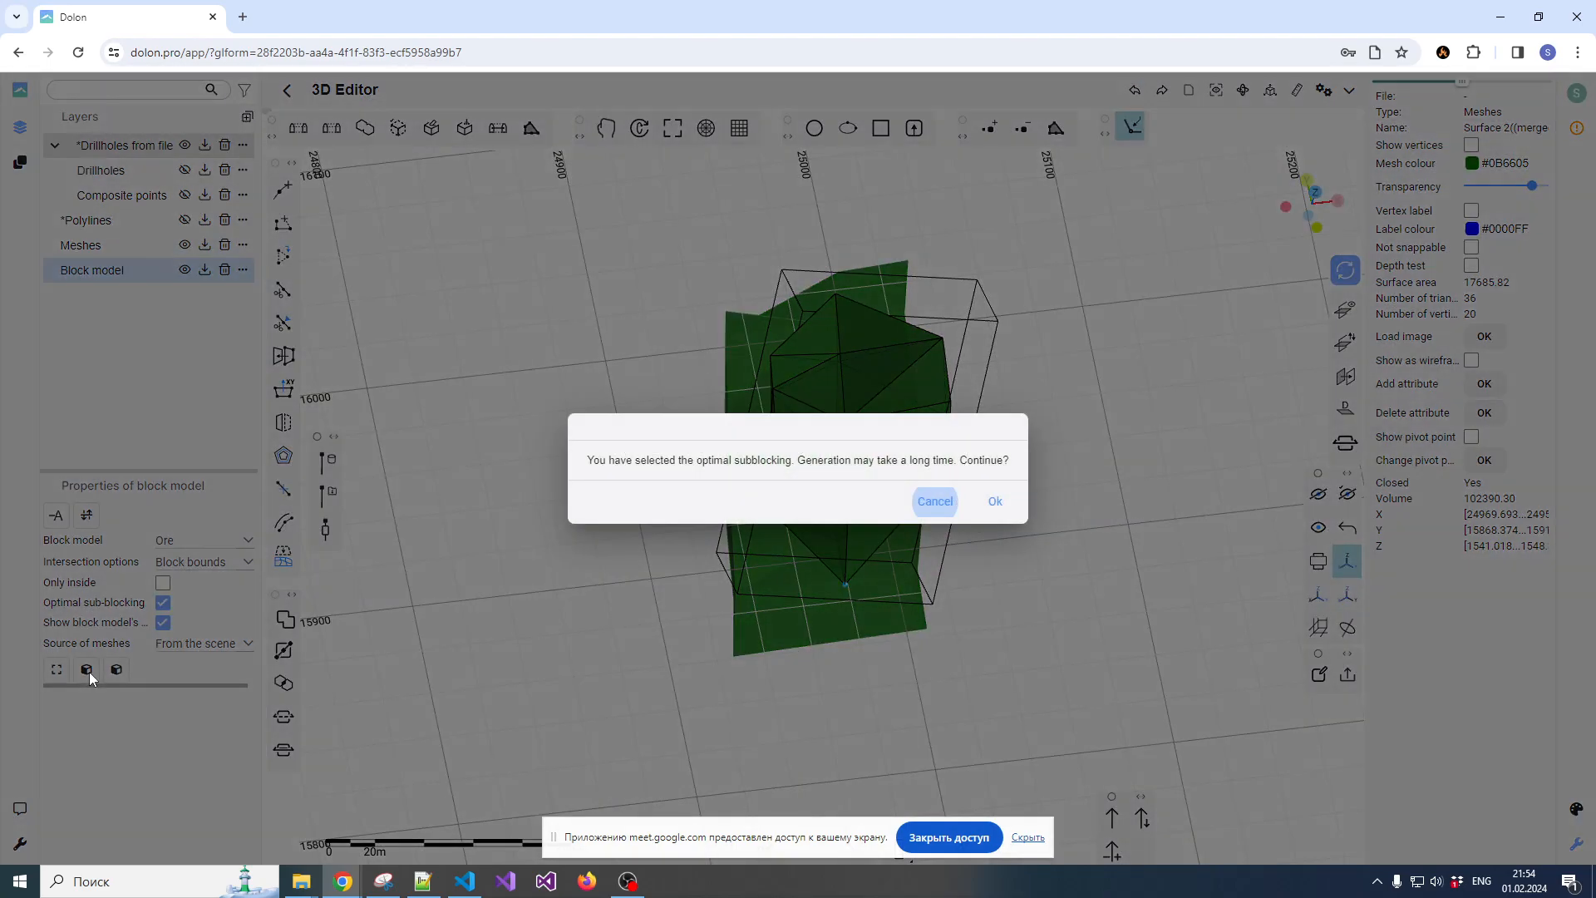
pyautogui.click(995, 501)
pyautogui.click(877, 465)
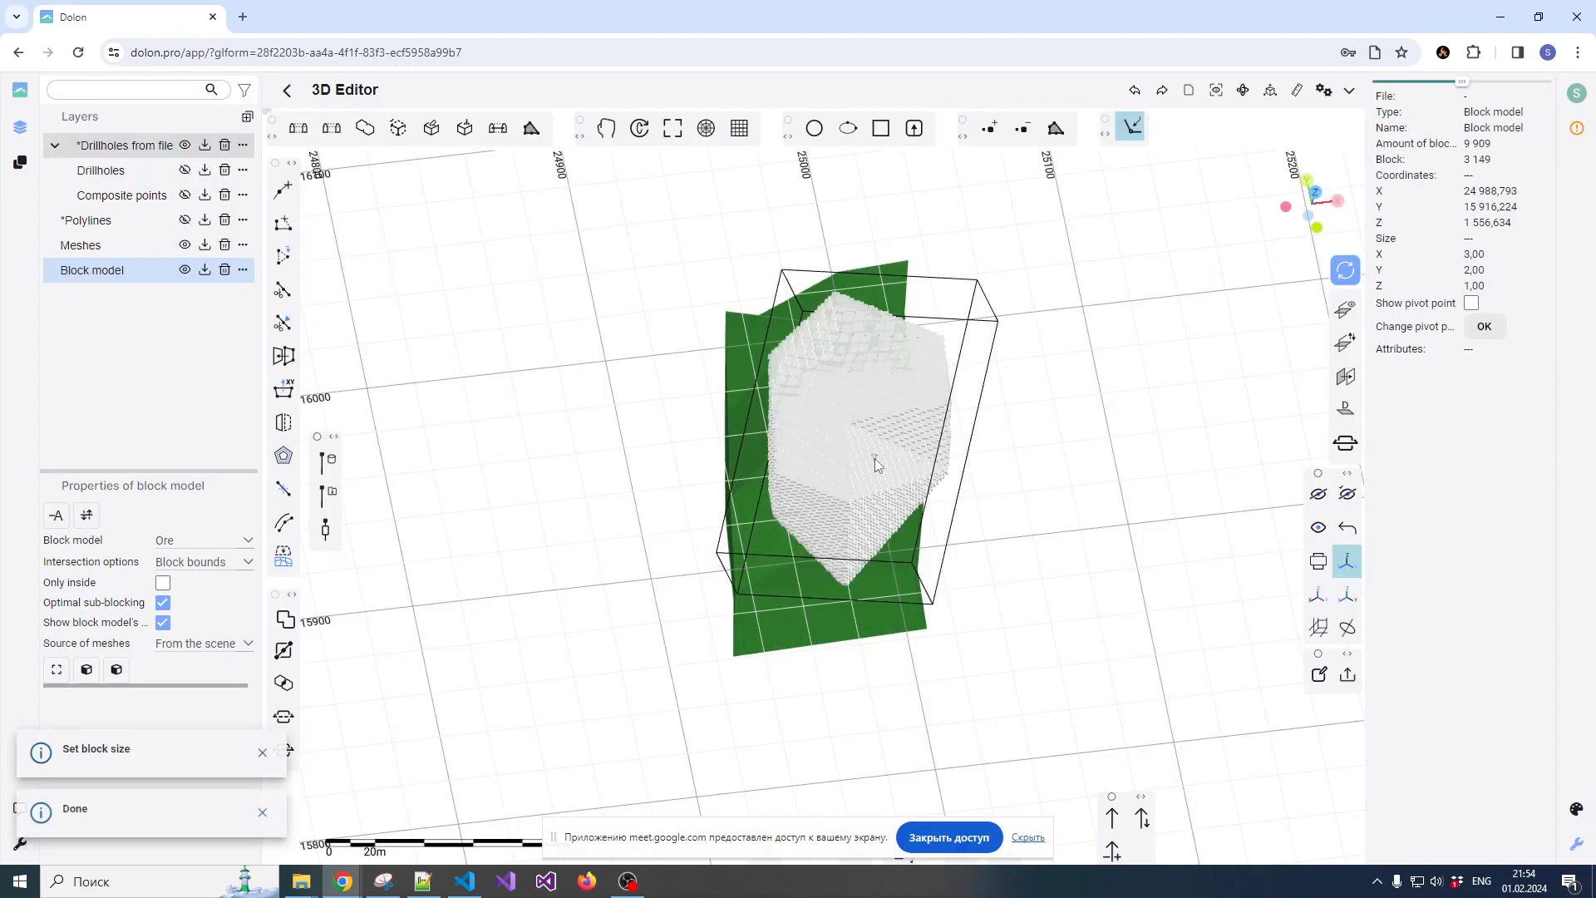
pyautogui.moveTo(989, 537); pyautogui.dragTo(890, 408)
pyautogui.scroll(5, 874, 401)
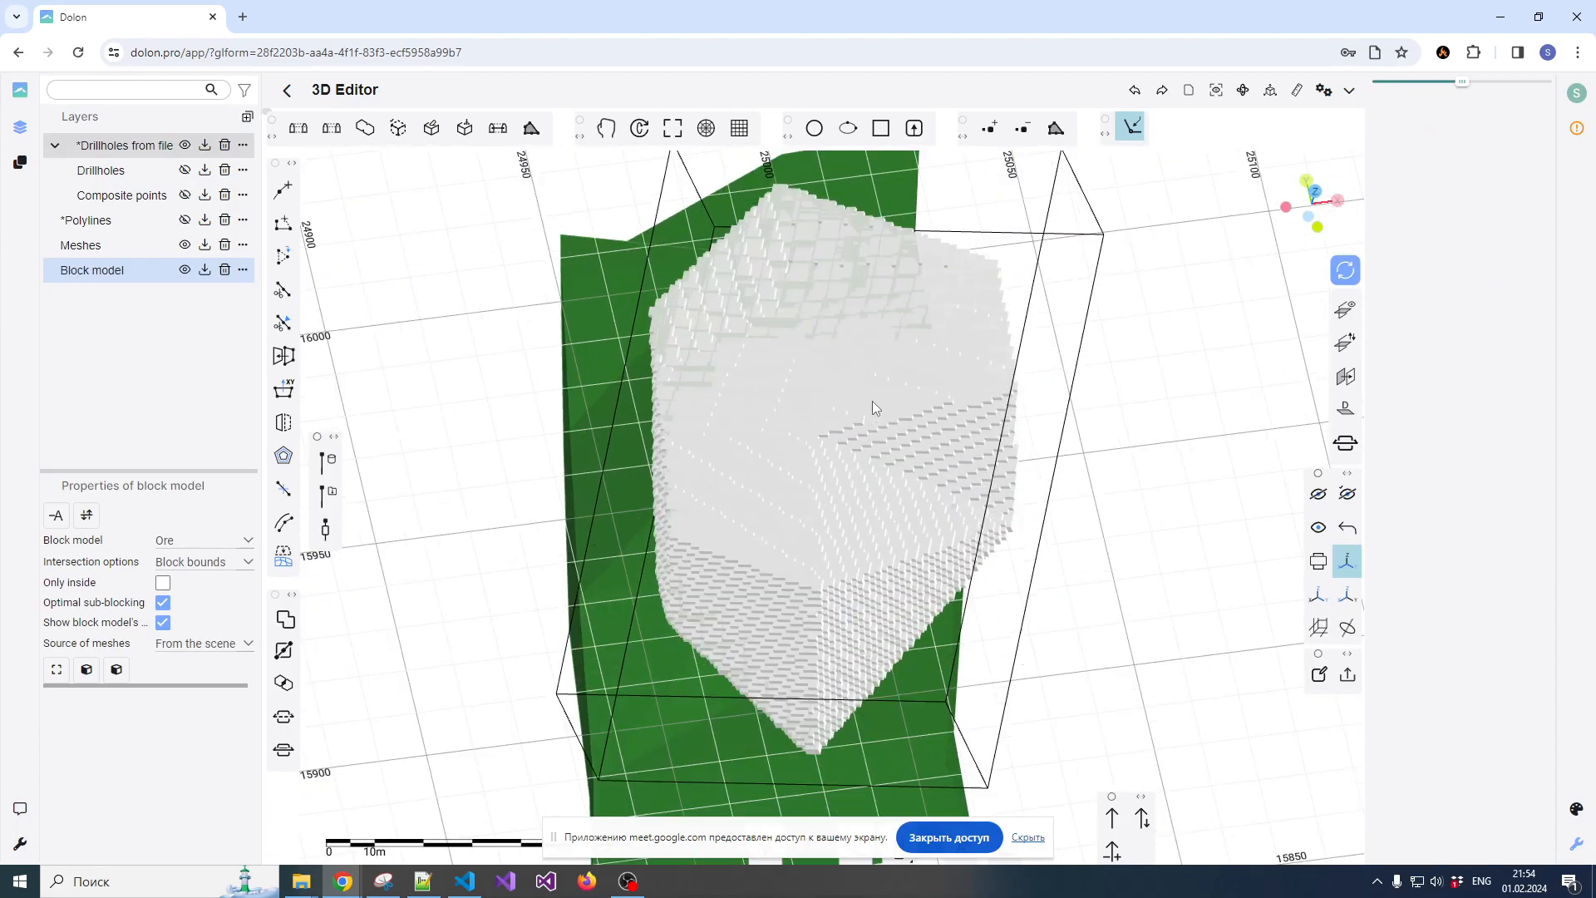
pyautogui.scroll(-3, 854, 422)
pyautogui.moveTo(1019, 490)
pyautogui.mouseDown()
pyautogui.moveTo(898, 466)
pyautogui.moveTo(1021, 464)
pyautogui.mouseUp()
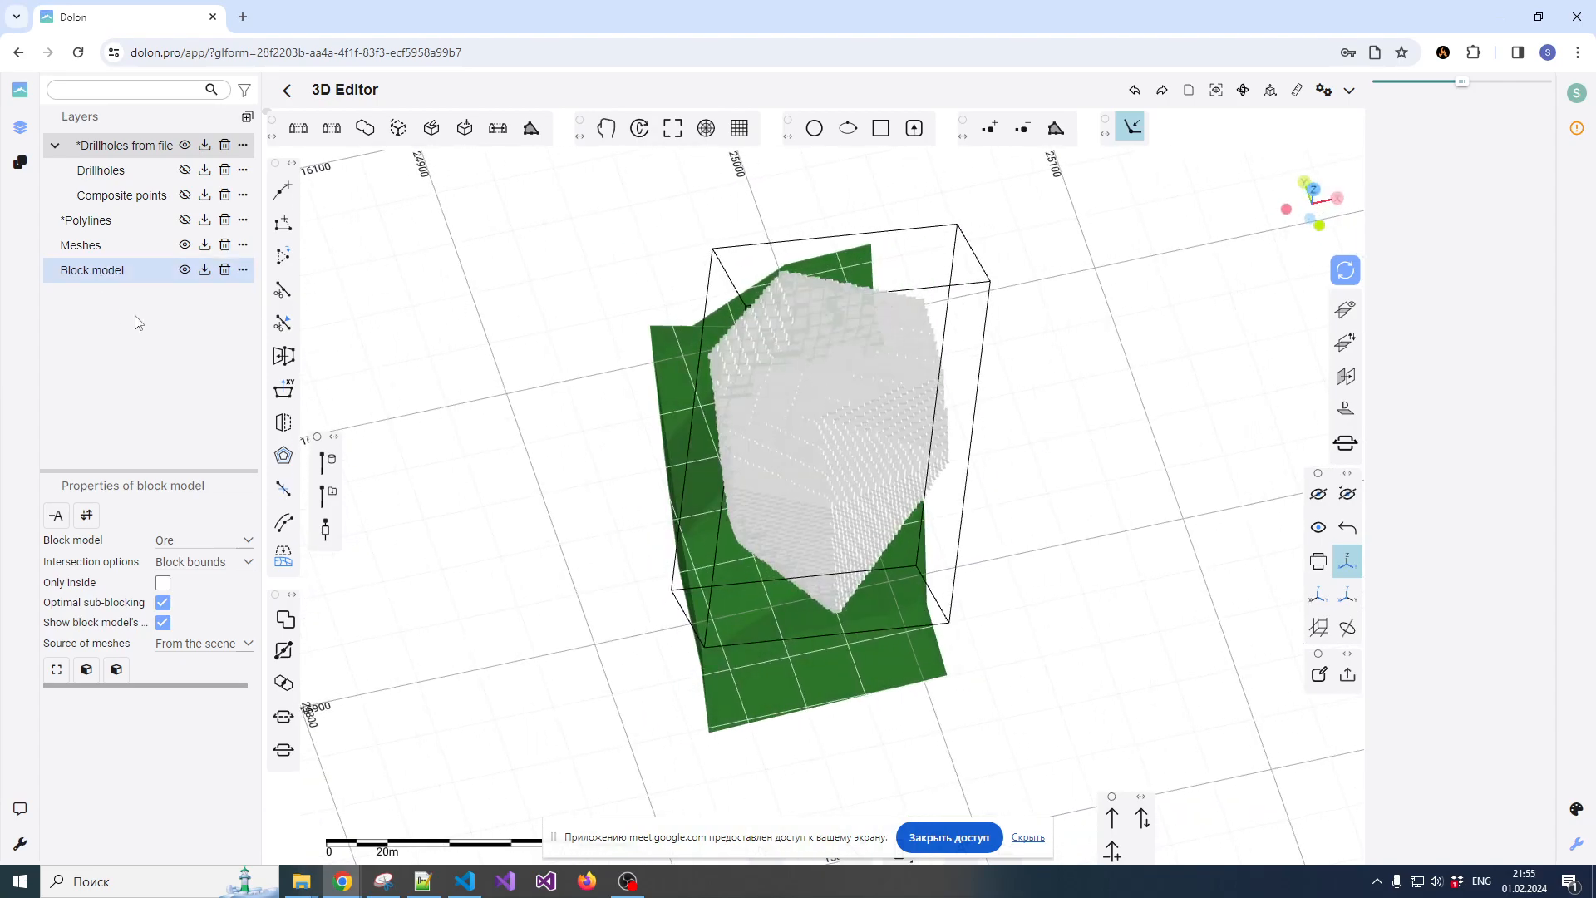
# Select the lower ore body mesh and create a second layer of type Block model
pyautogui.moveTo(771, 612); pyautogui.dragTo(812, 473)
pyautogui.click(773, 548)
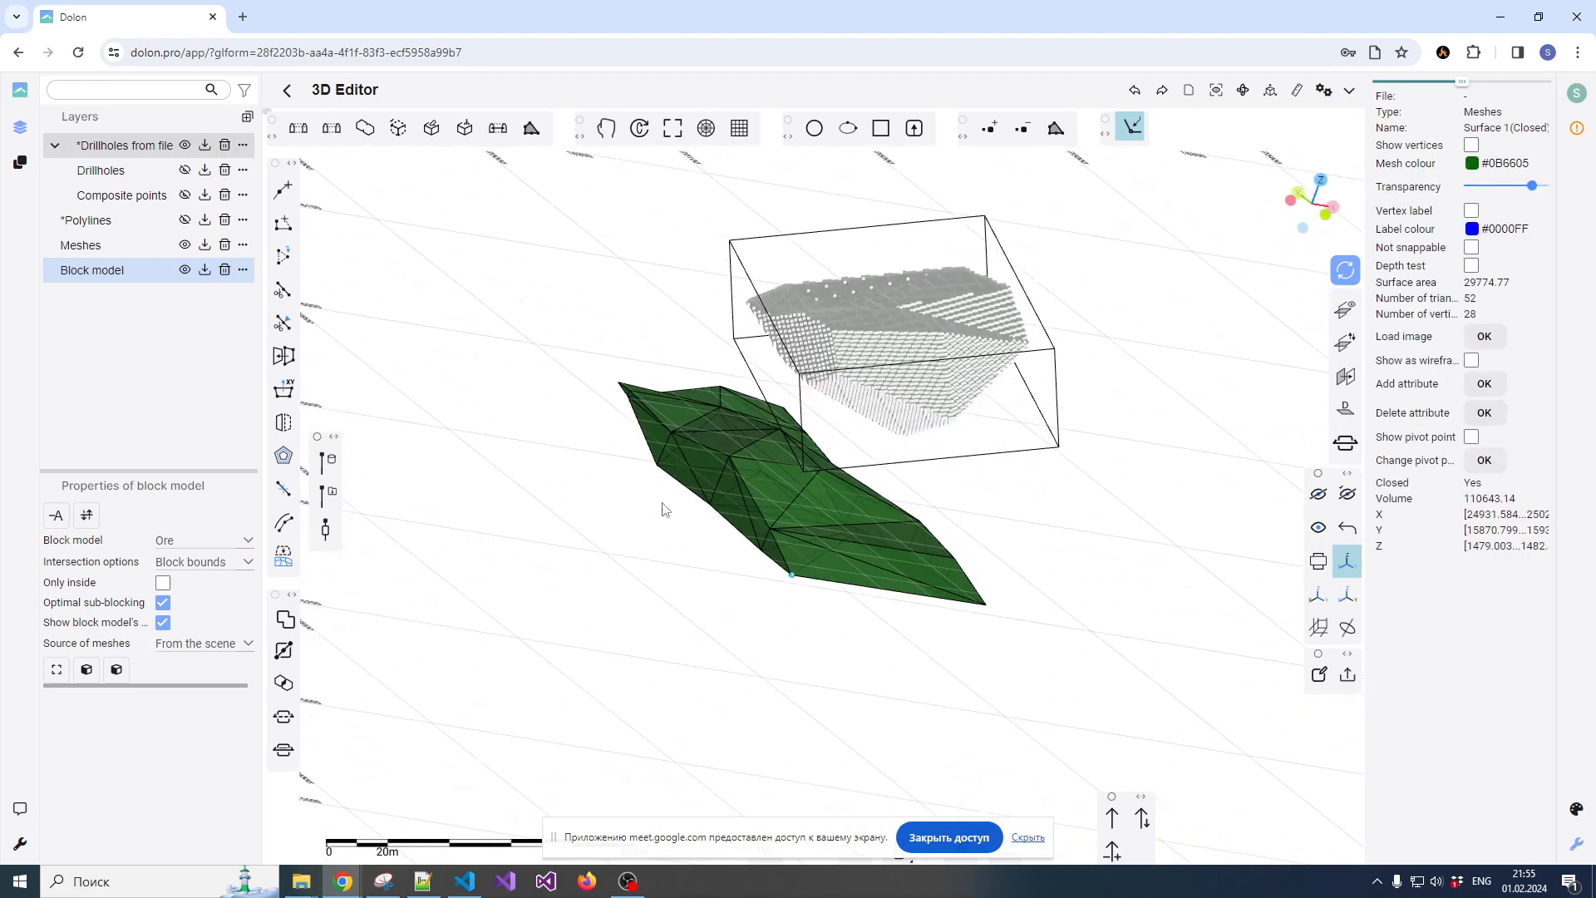
pyautogui.click(250, 122)
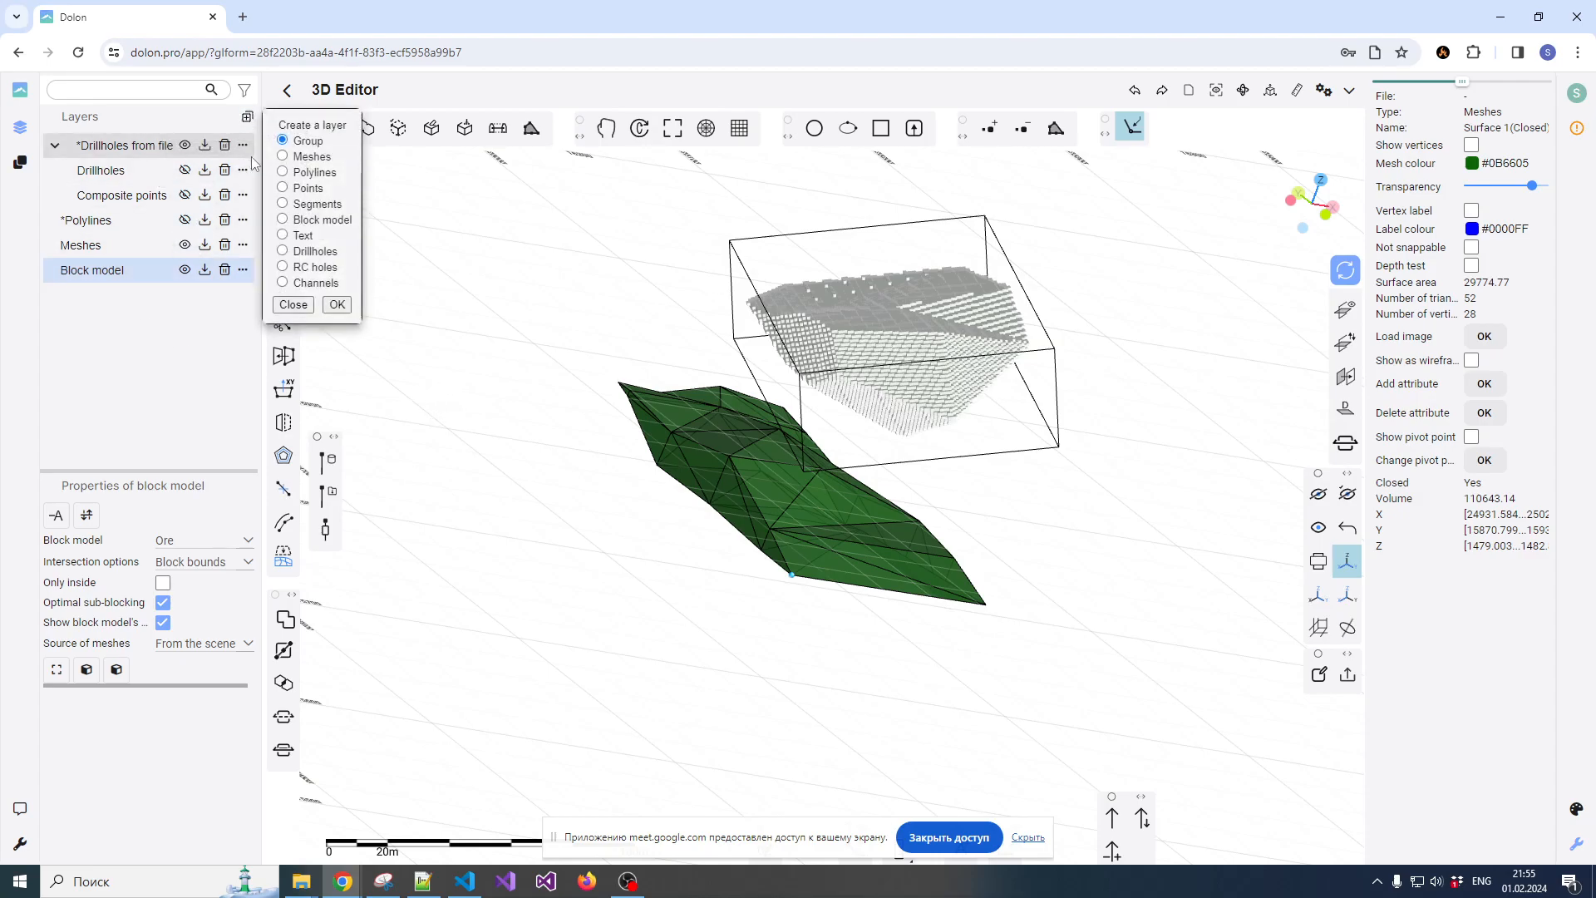
pyautogui.click(282, 220)
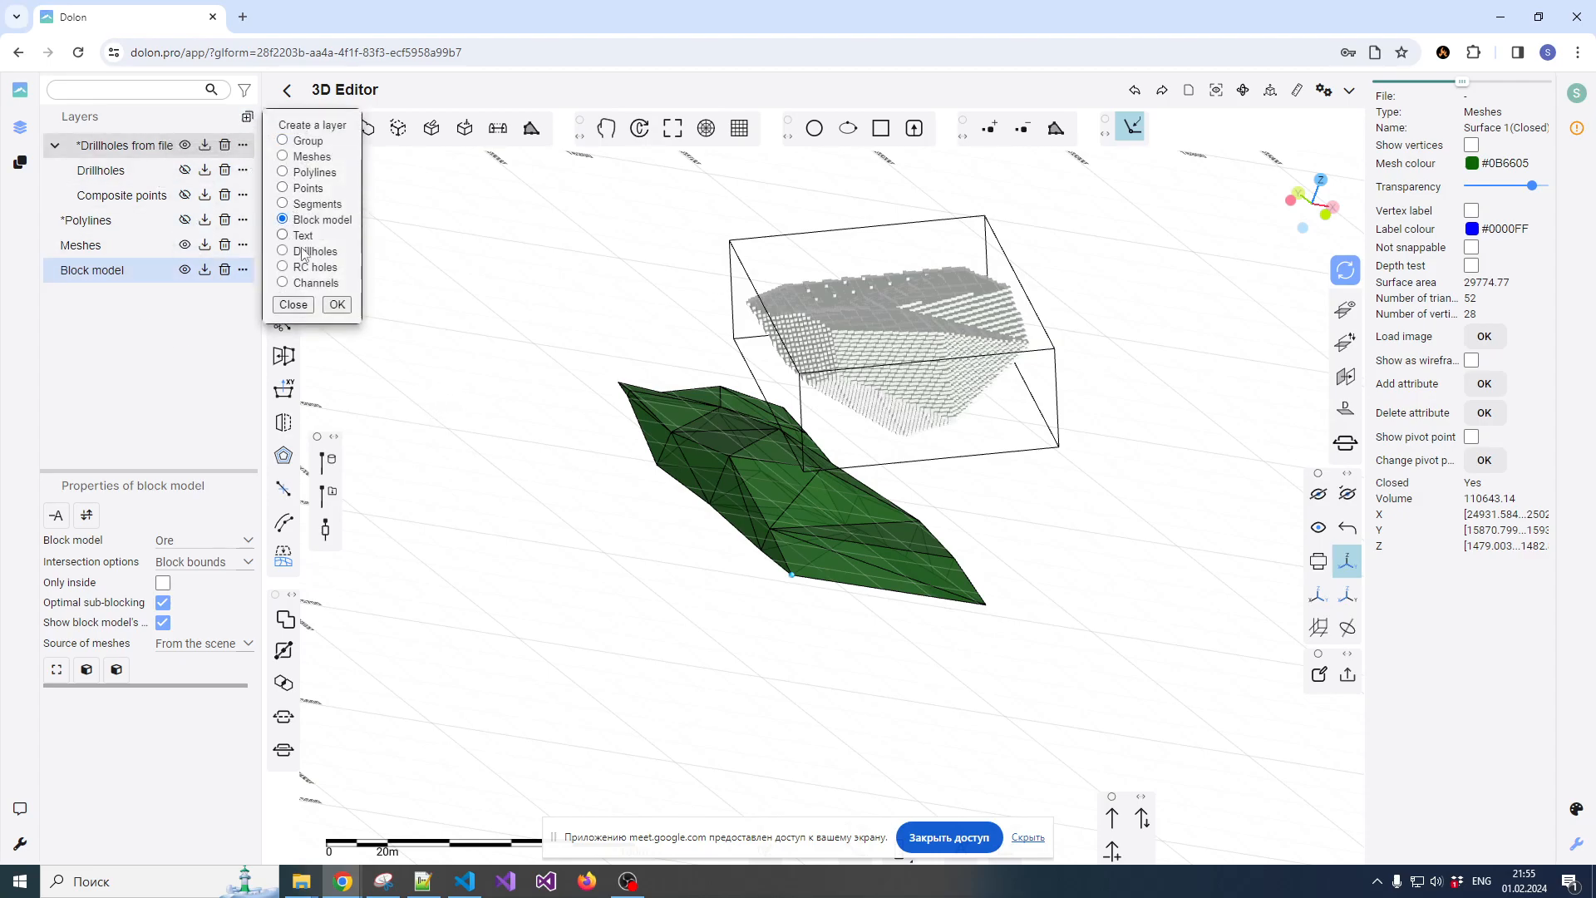
pyautogui.click(337, 305)
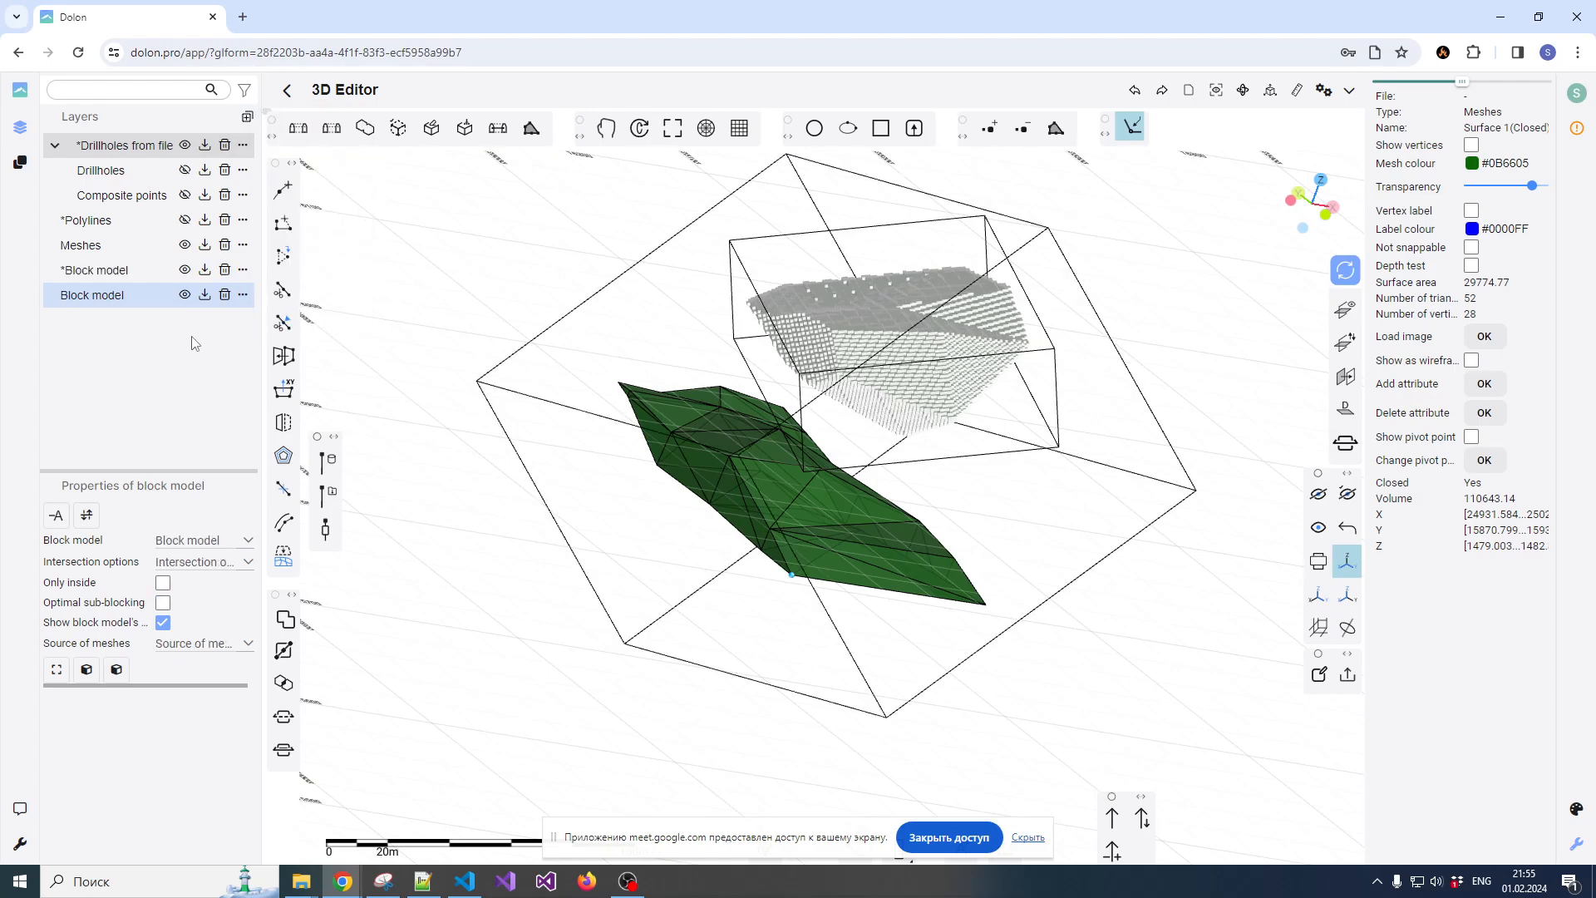
# Set the new block model's extent from the selected lower ore body mesh
pyautogui.click(143, 297)
pyautogui.click(720, 447)
pyautogui.click(648, 405)
pyautogui.click(675, 413)
pyautogui.click(56, 669)
pyautogui.moveTo(686, 457); pyautogui.dragTo(843, 463)
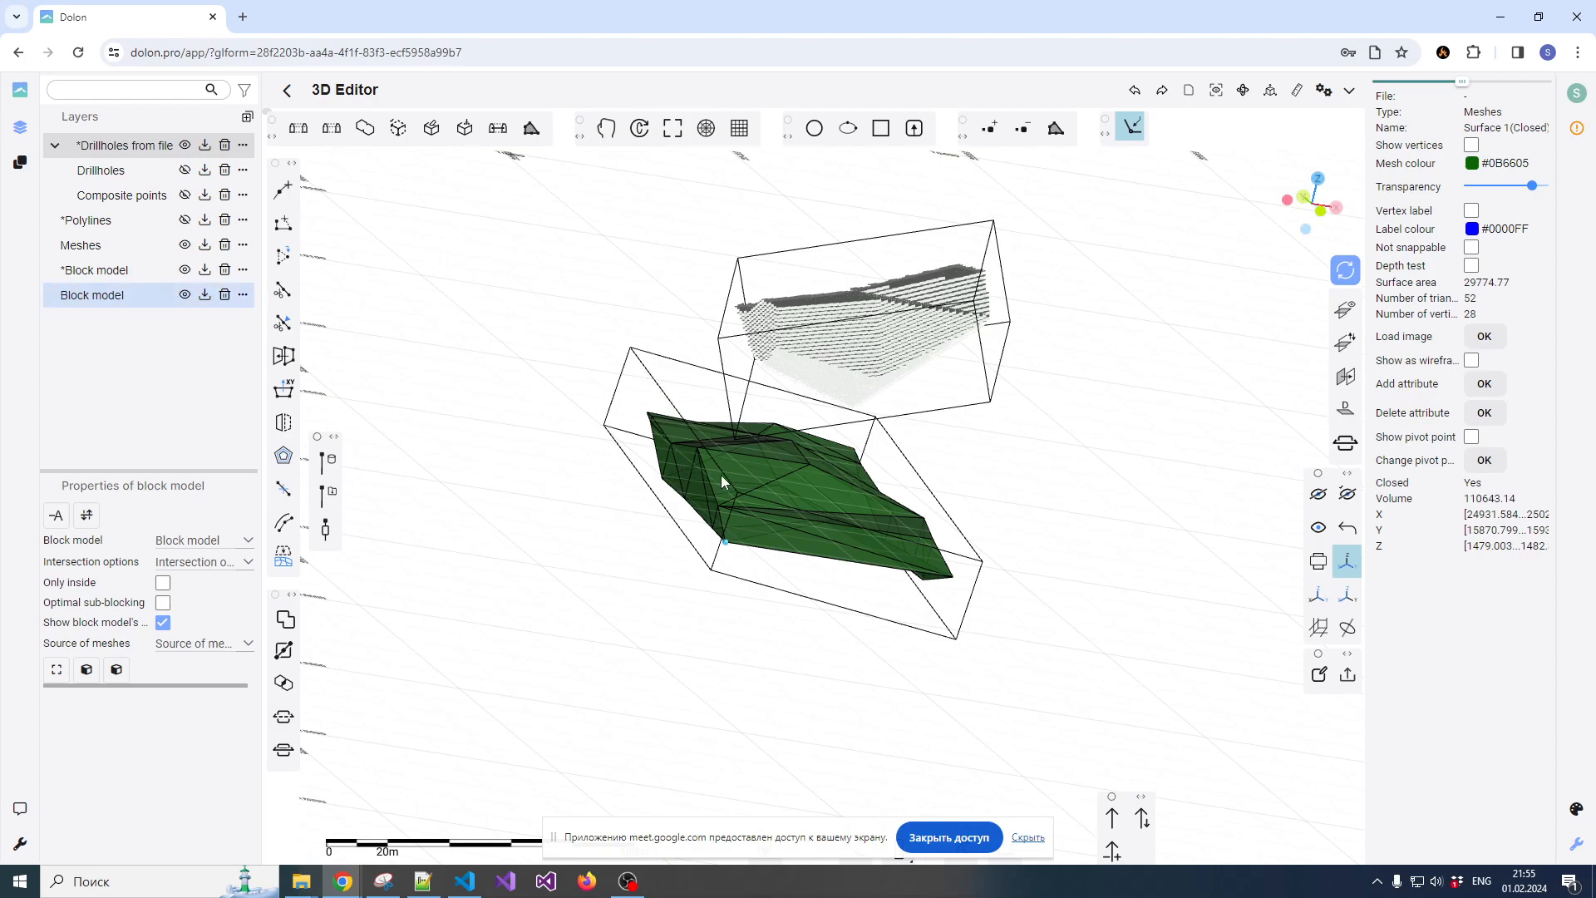
# Set the lower bounding box's block size to 5 and its sub-block size to 1 in X, Y and Z
pyautogui.click(917, 470)
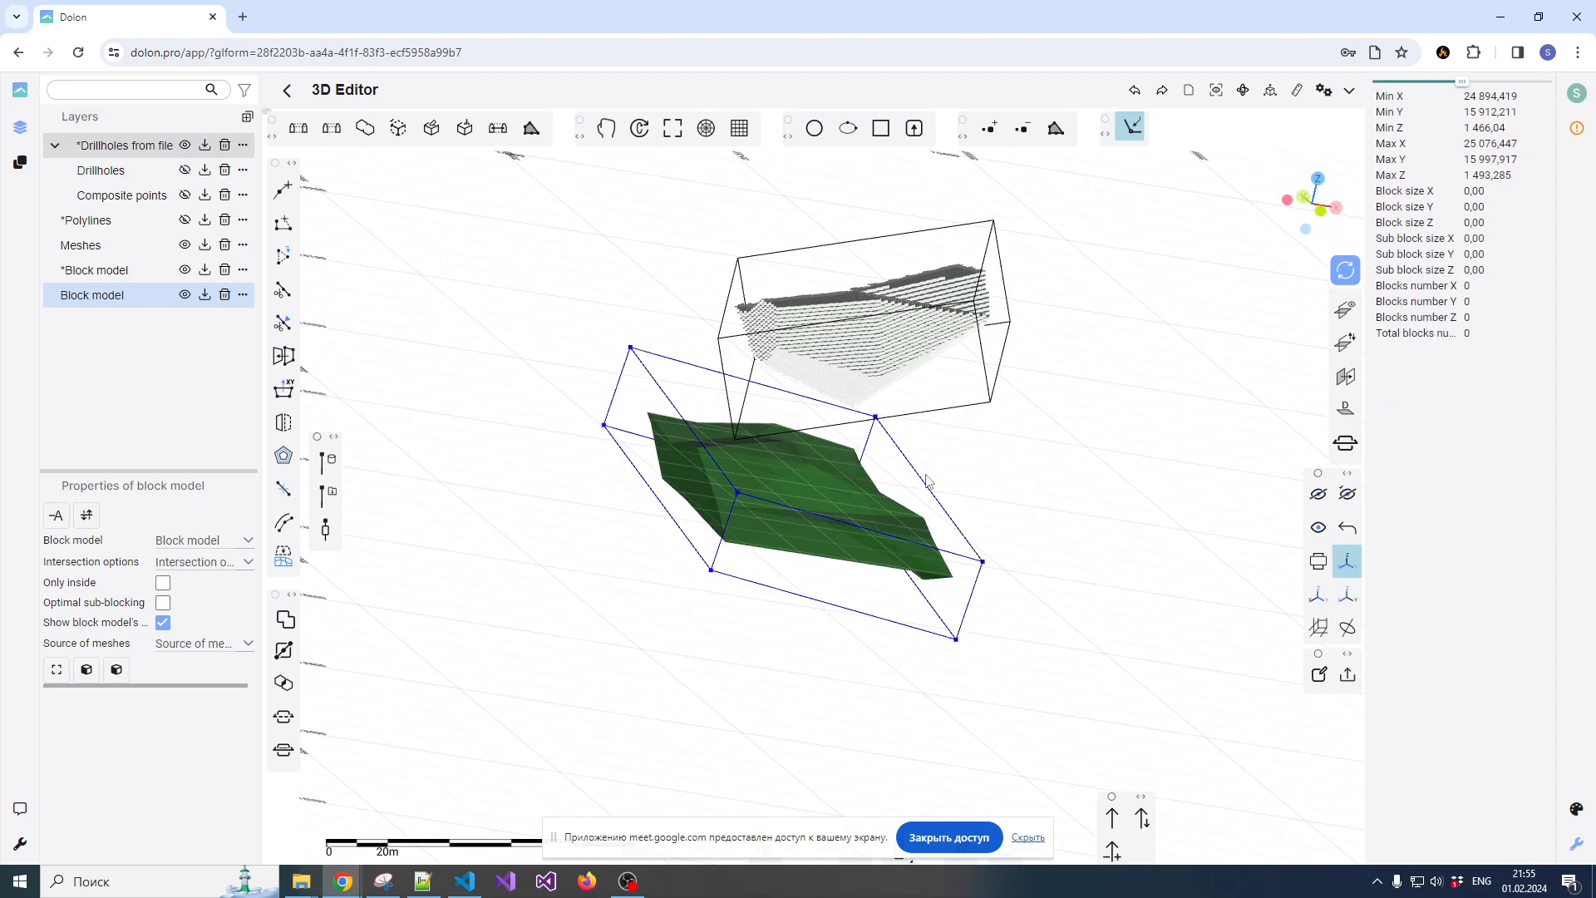
pyautogui.doubleClick(1468, 191)
pyautogui.write('5')
pyautogui.doubleClick(1467, 207)
pyautogui.write('5')
pyautogui.doubleClick(1467, 223)
pyautogui.write('5')
pyautogui.doubleClick(1468, 238)
pyautogui.write('1')
pyautogui.doubleClick(1467, 254)
pyautogui.write('1')
pyautogui.doubleClick(1468, 270)
pyautogui.write('1')
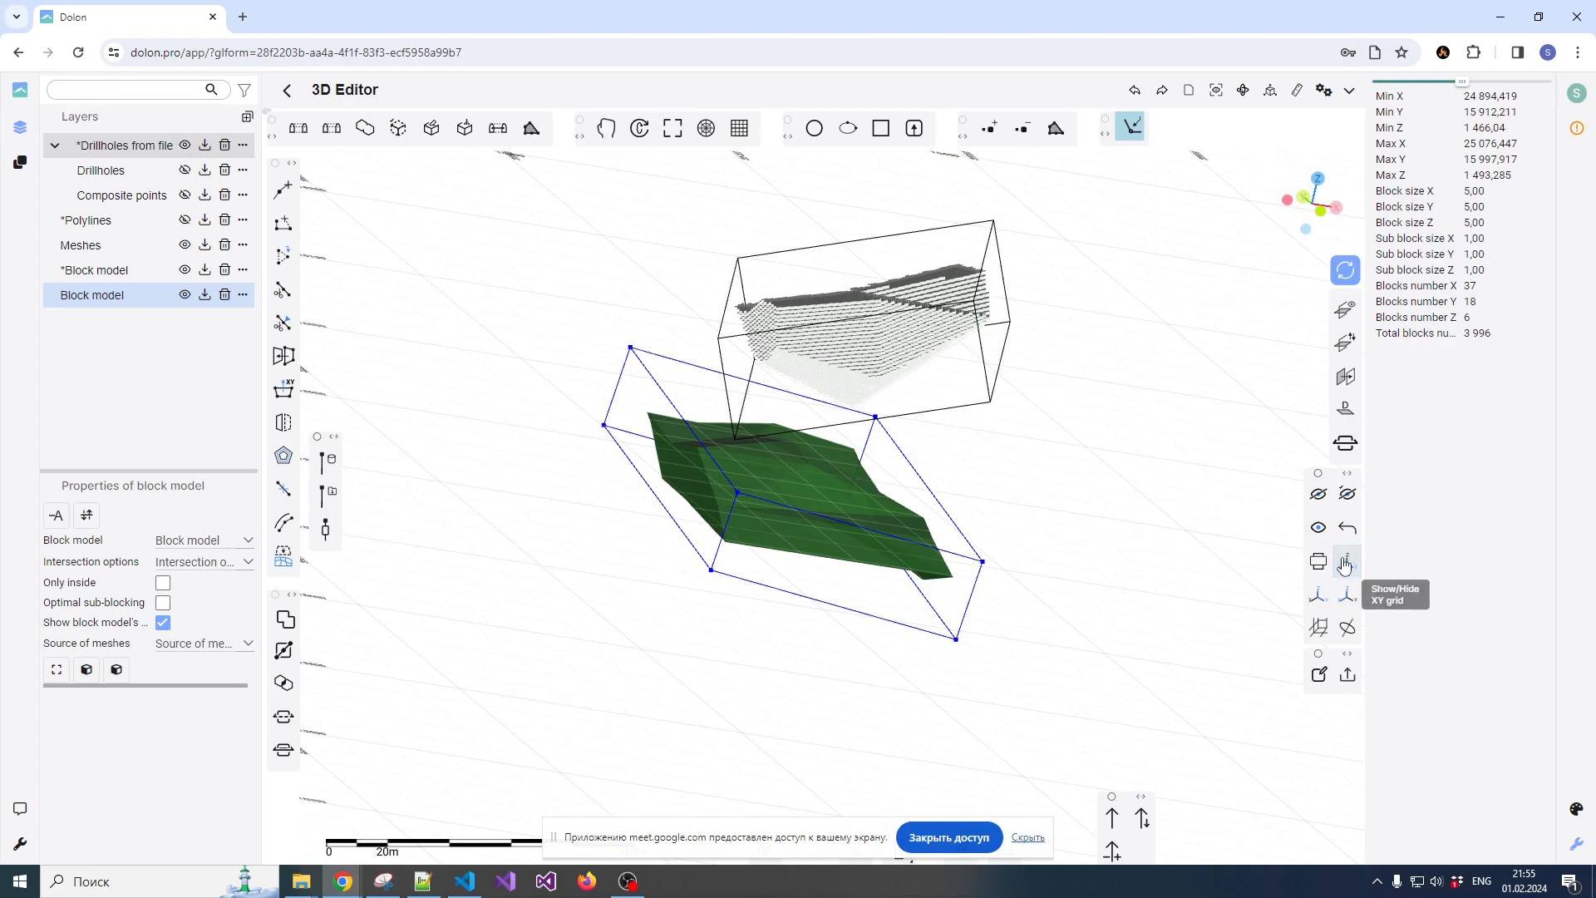
# Select the lower mesh and configure its block model as Ore with Block bounds intersection, optimal sub-blocking and meshes from the scene
pyautogui.moveTo(799, 529)
pyautogui.mouseDown()
pyautogui.moveTo(749, 549)
pyautogui.moveTo(782, 522)
pyautogui.mouseUp()
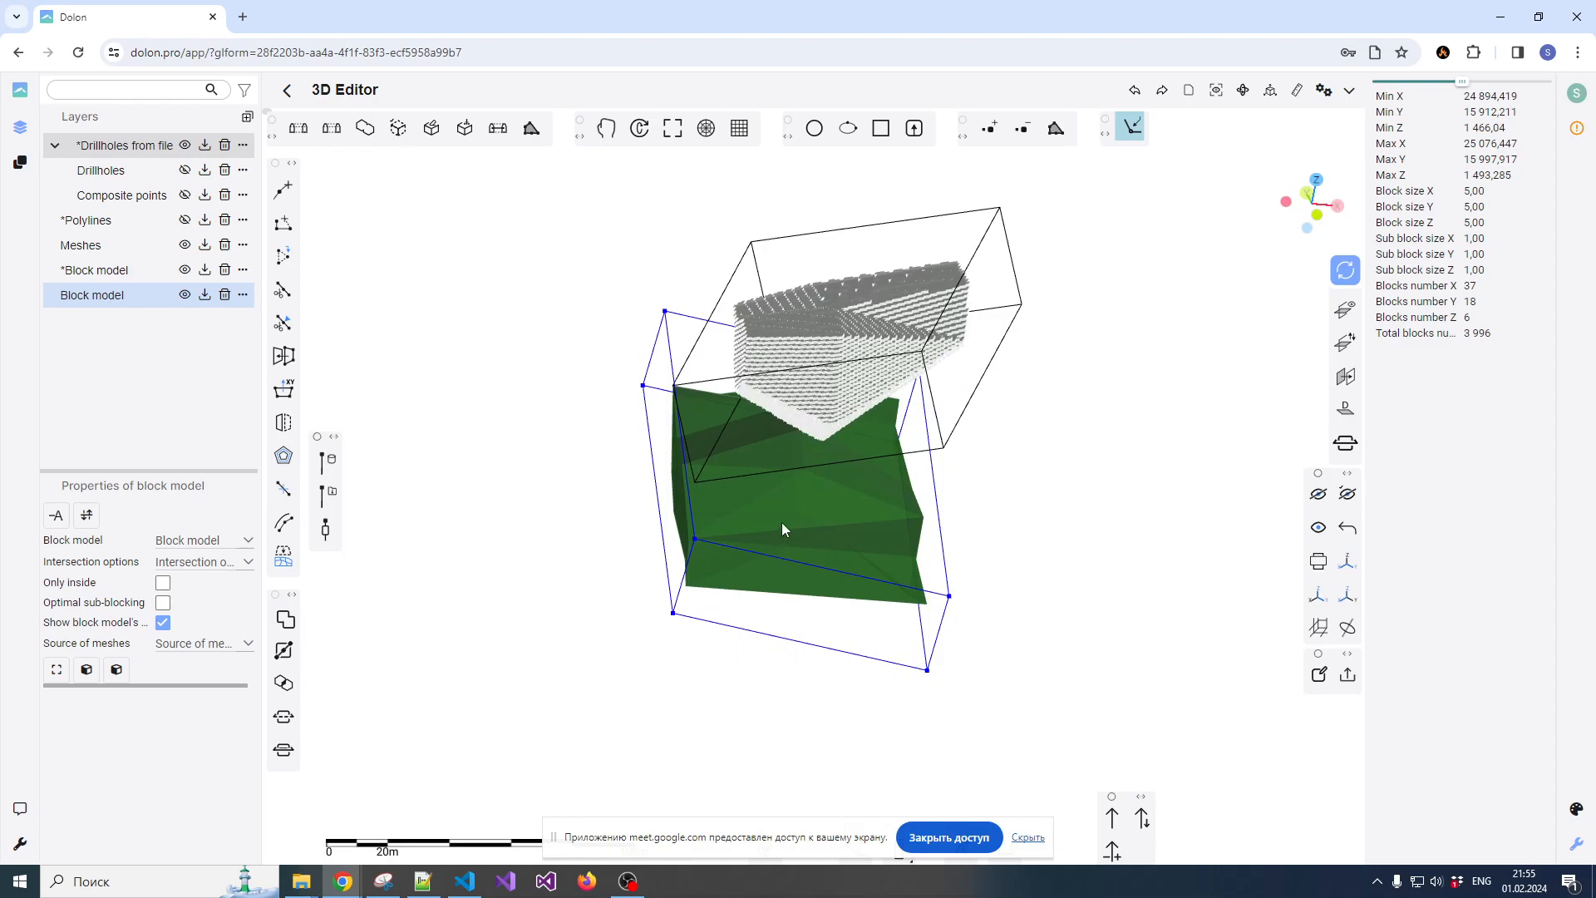
pyautogui.click(781, 522)
pyautogui.click(202, 545)
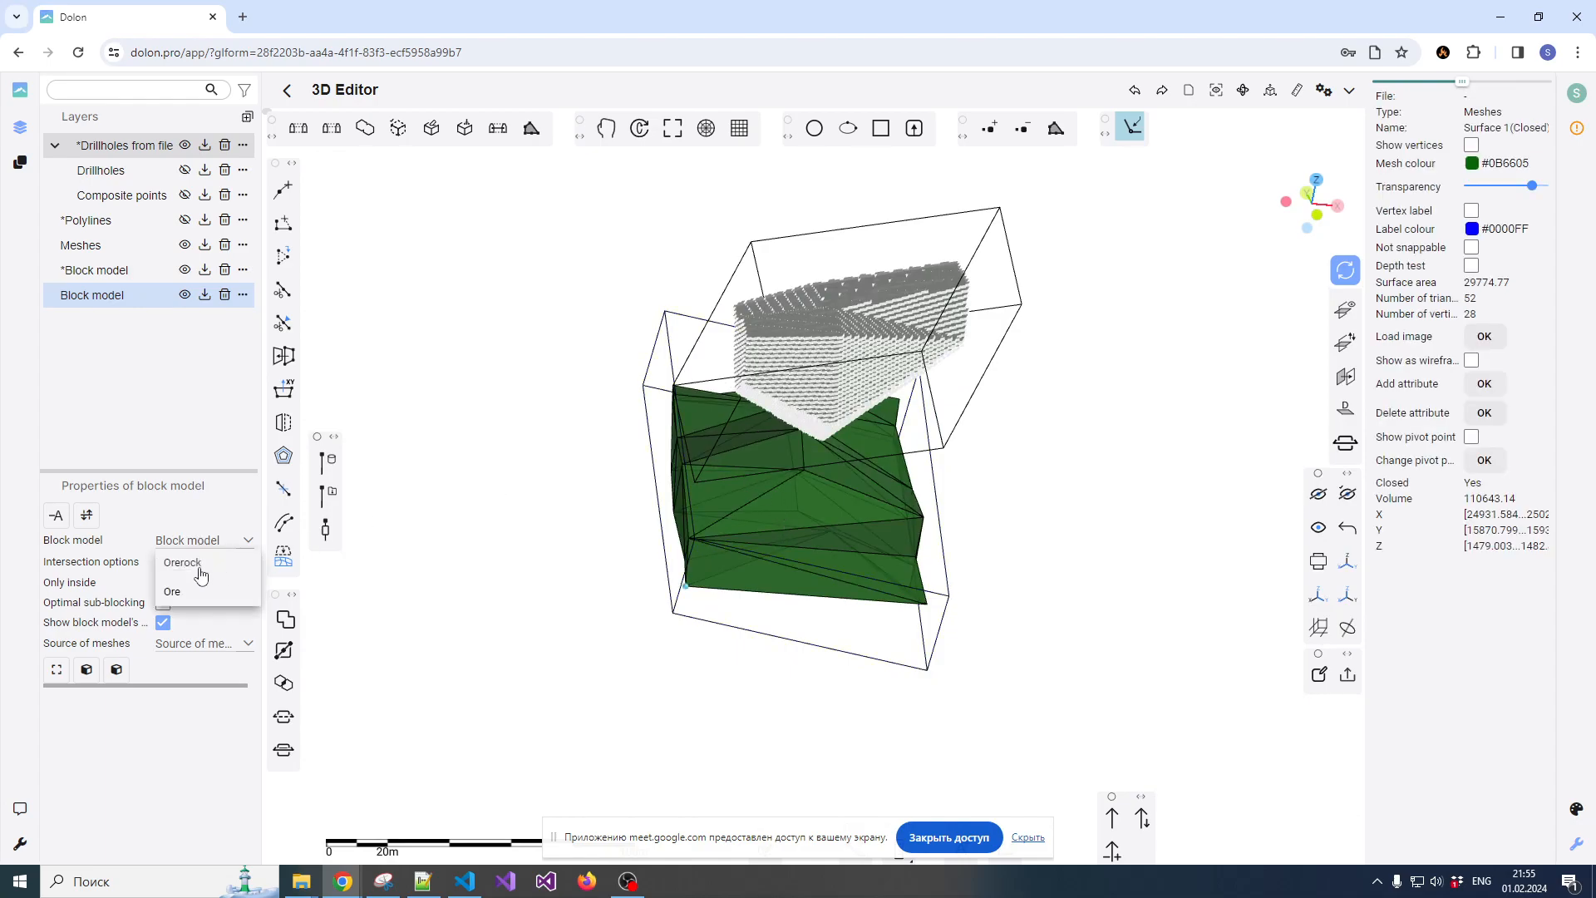
pyautogui.click(179, 582)
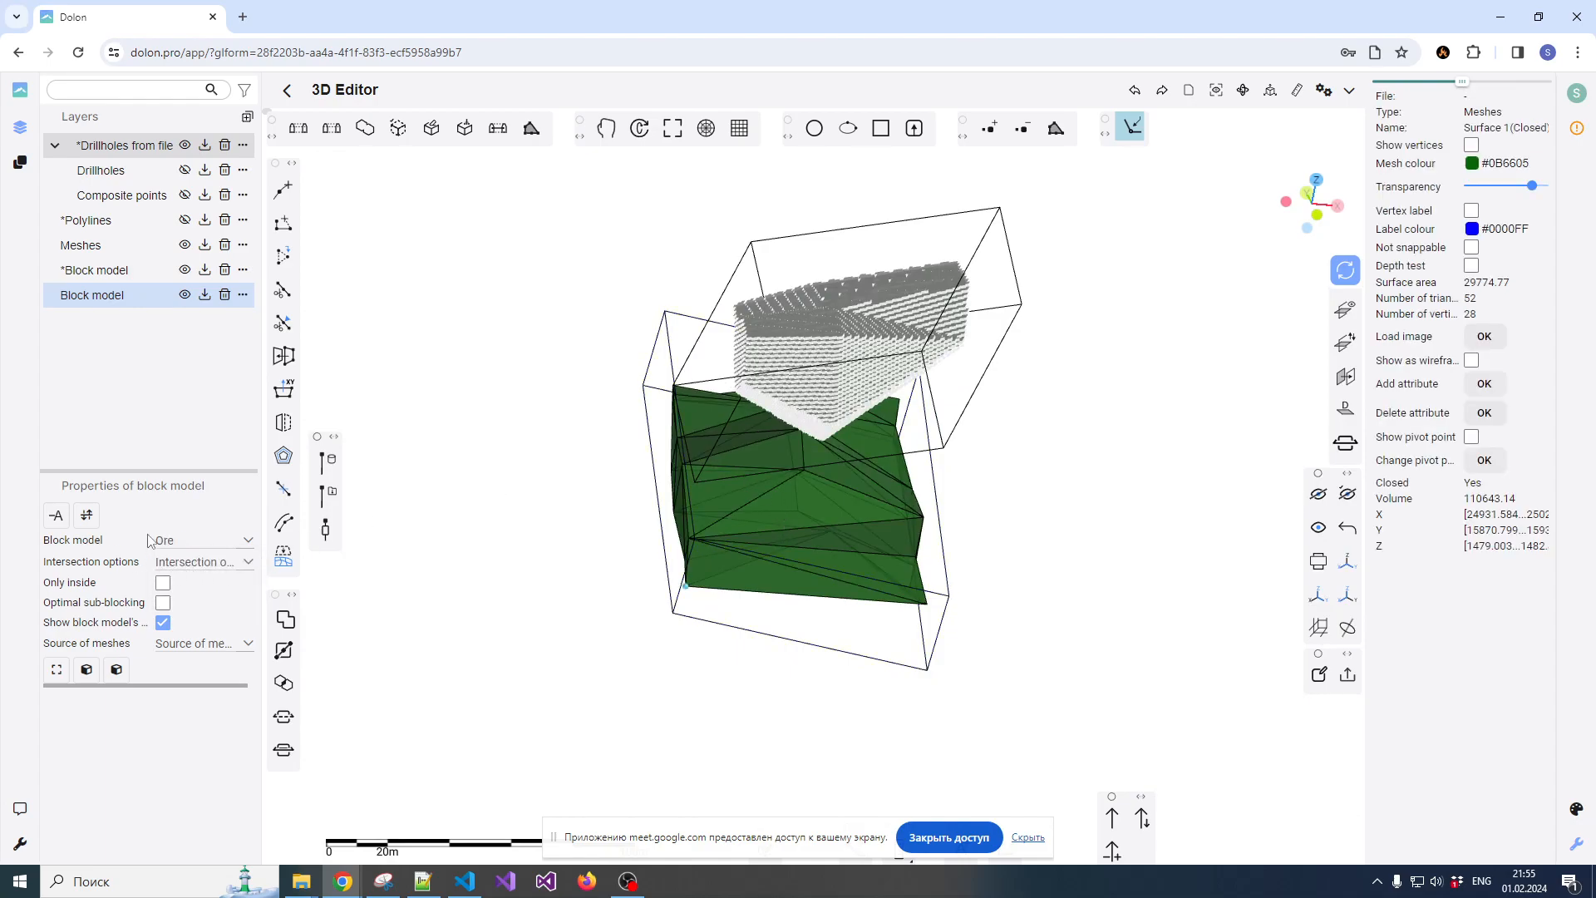
pyautogui.click(177, 566)
pyautogui.click(185, 584)
pyautogui.click(165, 604)
pyautogui.click(184, 652)
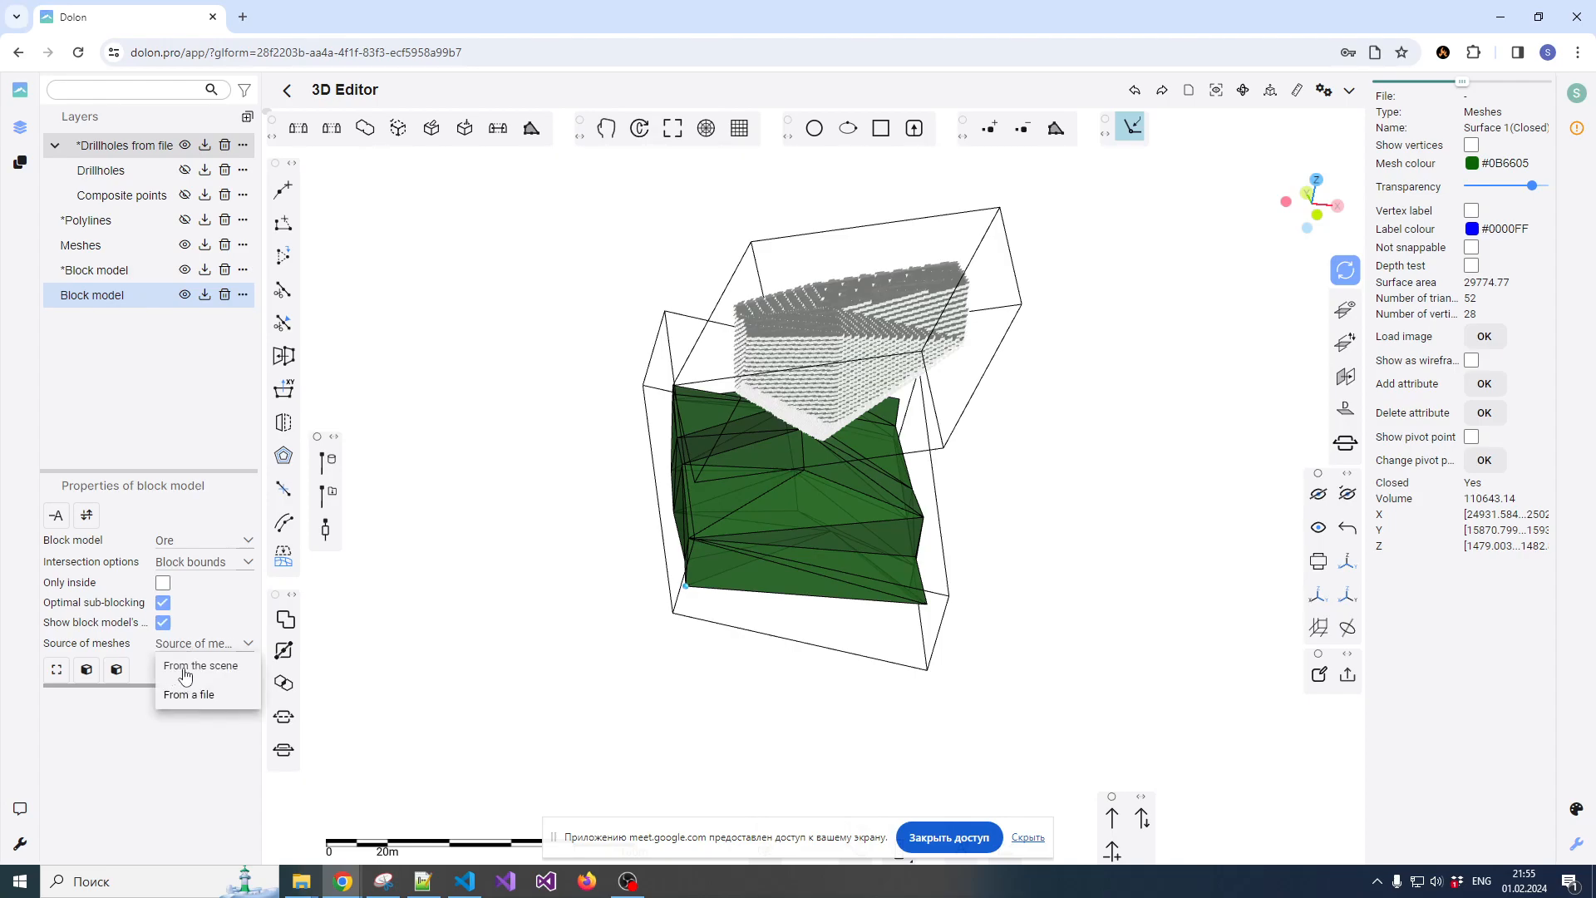
pyautogui.click(186, 665)
# Generate the lower ore body's block model on the GPU with optimal sub-blocking and hide the Meshes layer
pyautogui.click(87, 669)
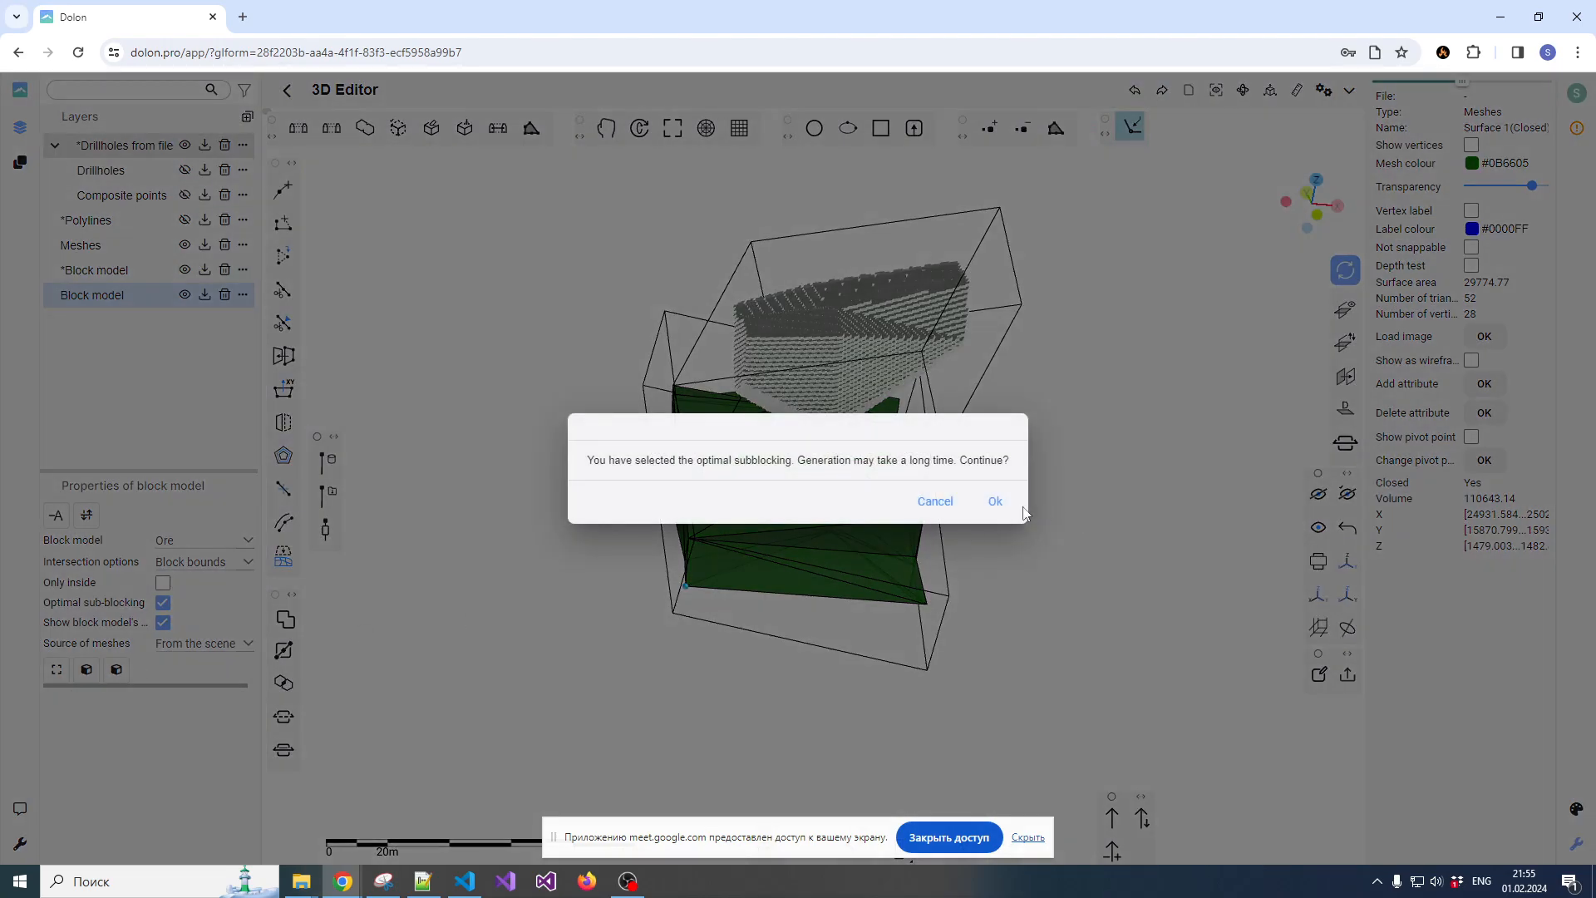
pyautogui.click(996, 503)
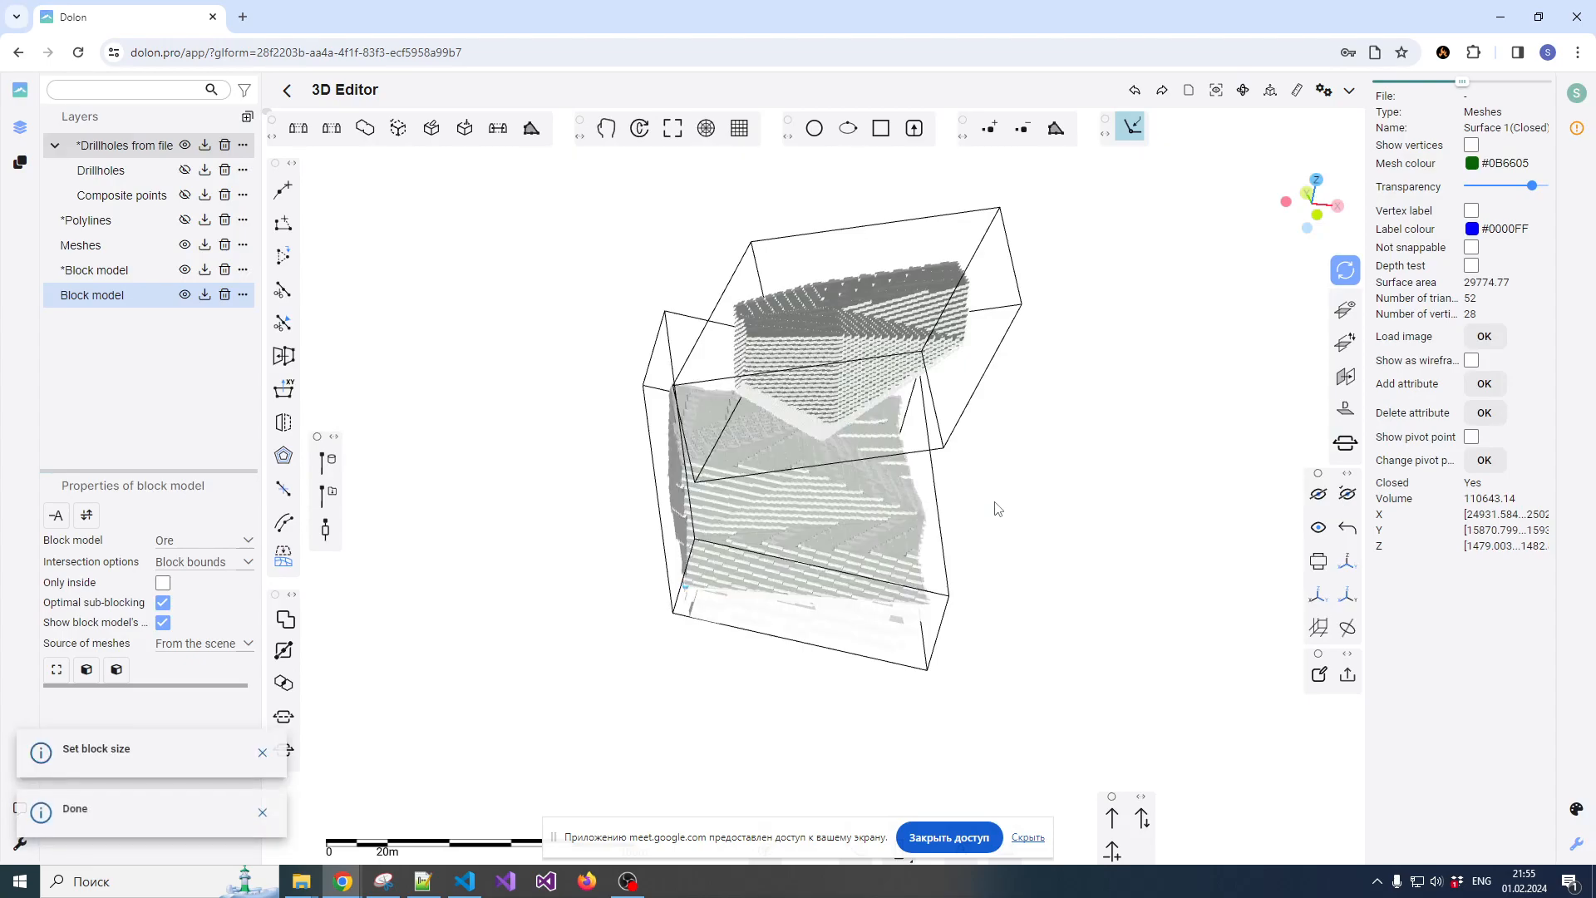
pyautogui.scroll(5, 907, 504)
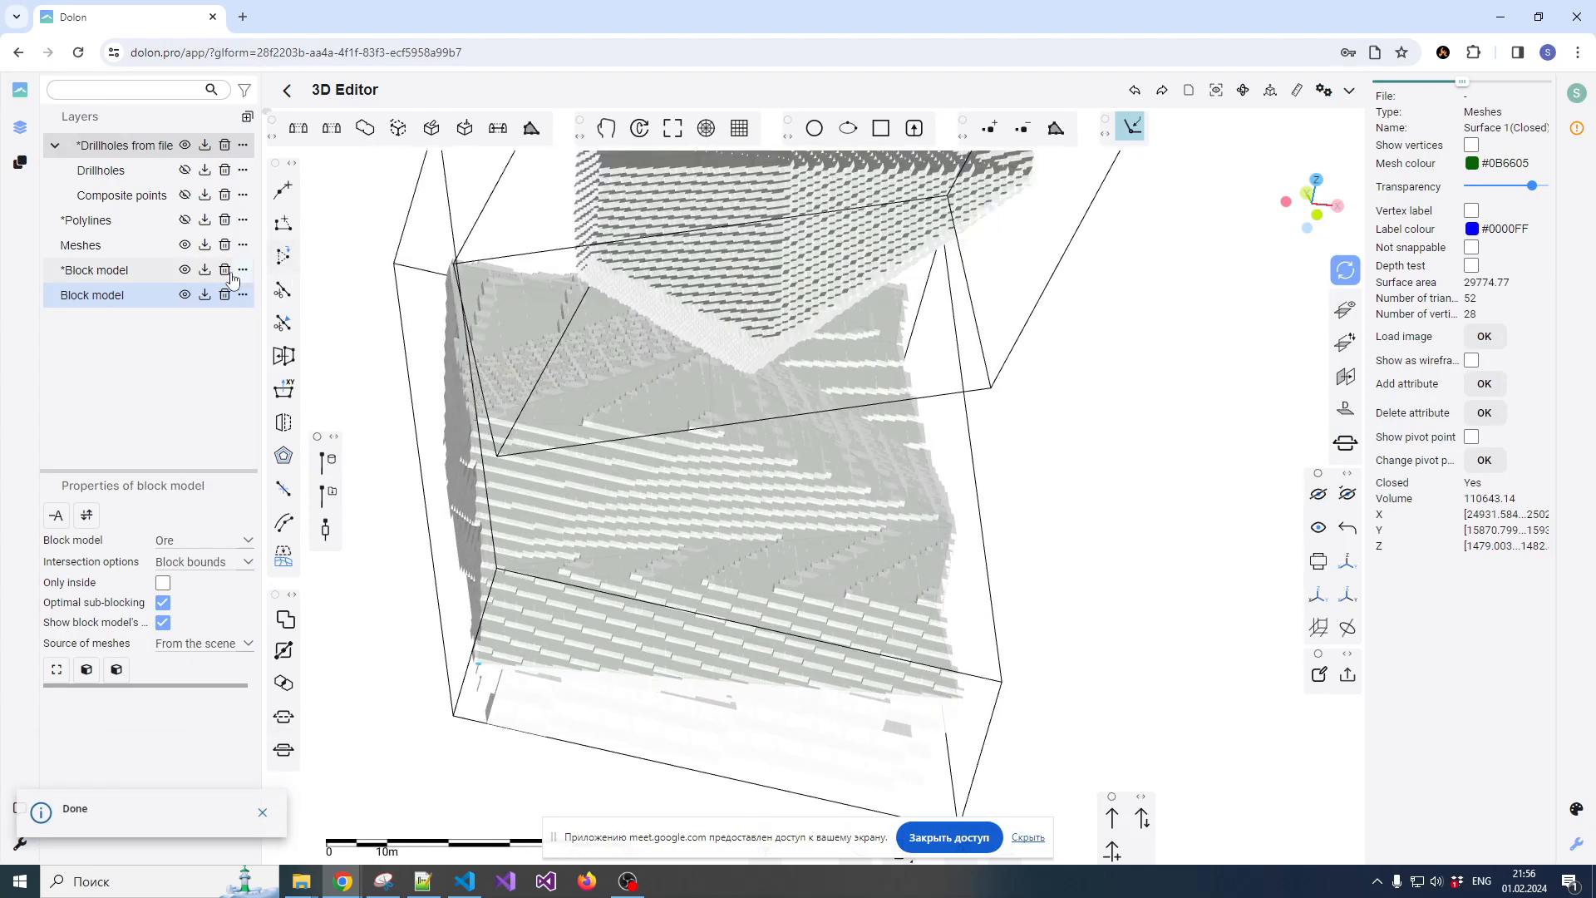
pyautogui.click(184, 245)
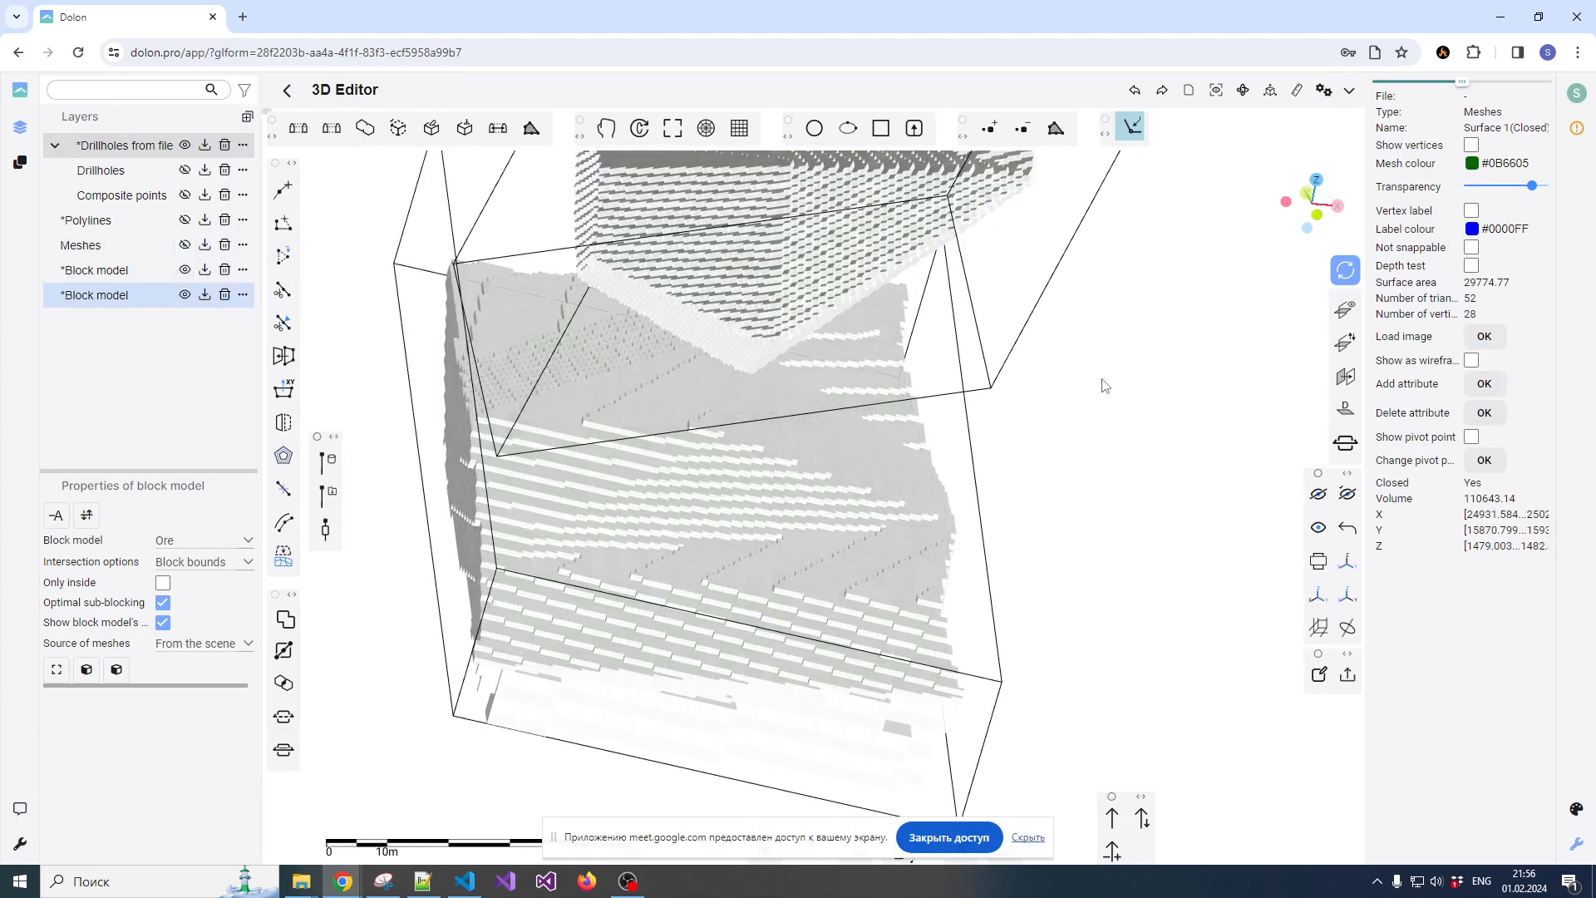
# Examine the upper and lower block models and their bounding boxes from several angles and distances
pyautogui.scroll(-3, 1081, 399)
pyautogui.moveTo(1061, 413); pyautogui.dragTo(856, 513)
pyautogui.scroll(2, 906, 453)
pyautogui.scroll(-1, 905, 440)
pyautogui.scroll(1, 855, 502)
pyautogui.scroll(-2, 854, 495)
pyautogui.moveTo(920, 450); pyautogui.dragTo(840, 466)
pyautogui.scroll(-1, 856, 479)
pyautogui.scroll(2, 863, 402)
pyautogui.scroll(2, 863, 402)
pyautogui.scroll(-2, 863, 403)
pyautogui.scroll(-3, 865, 490)
pyautogui.scroll(3, 901, 434)
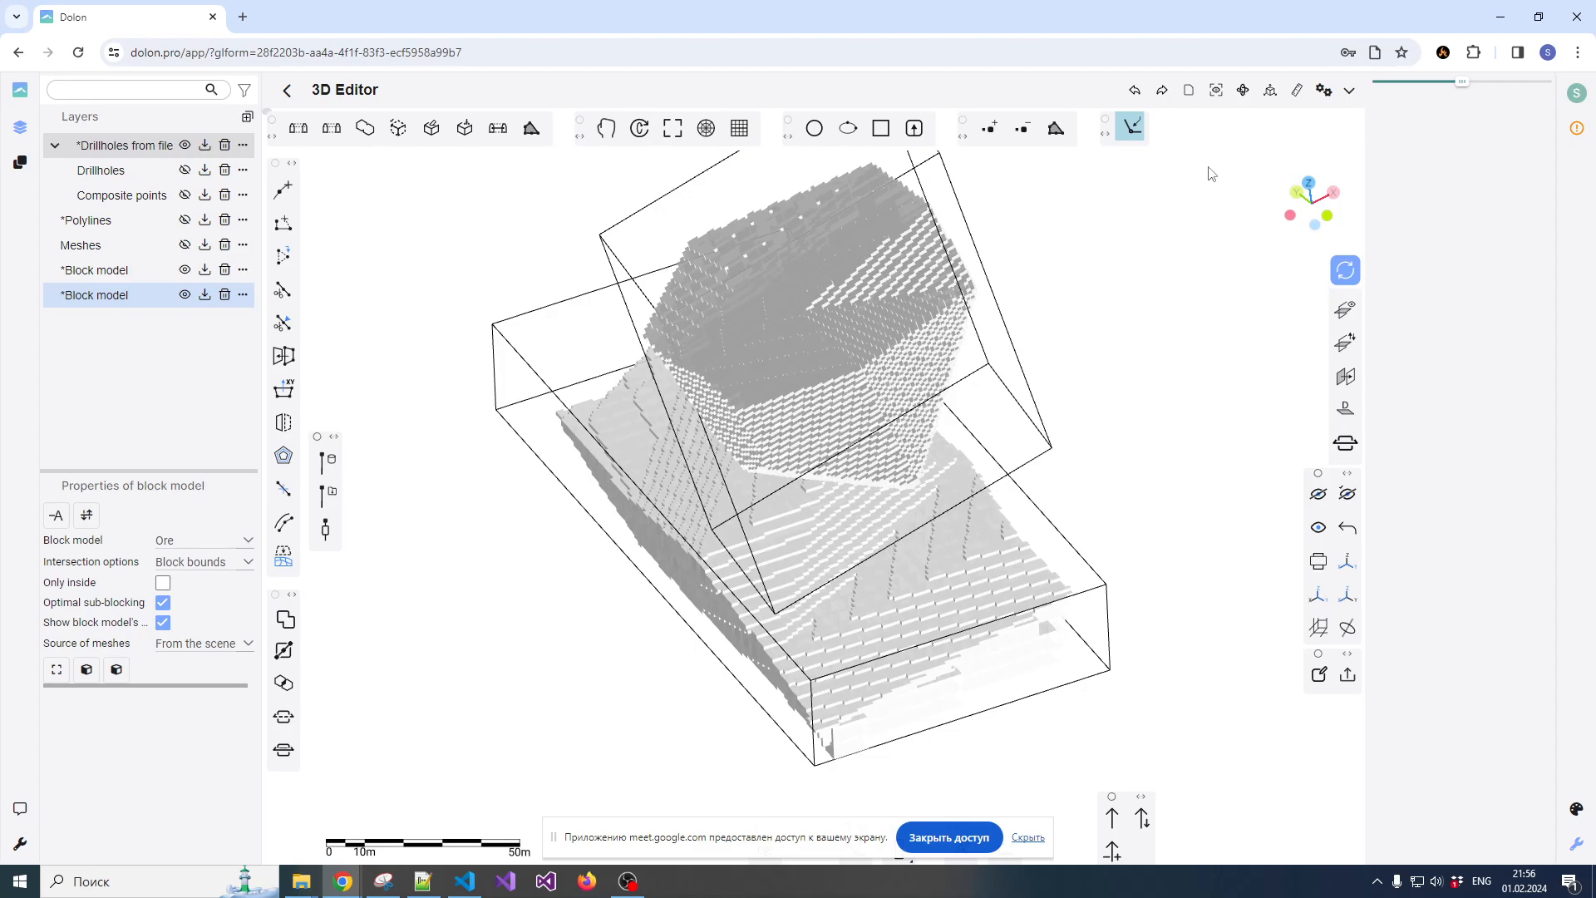
pyautogui.scroll(-2, 1098, 353)
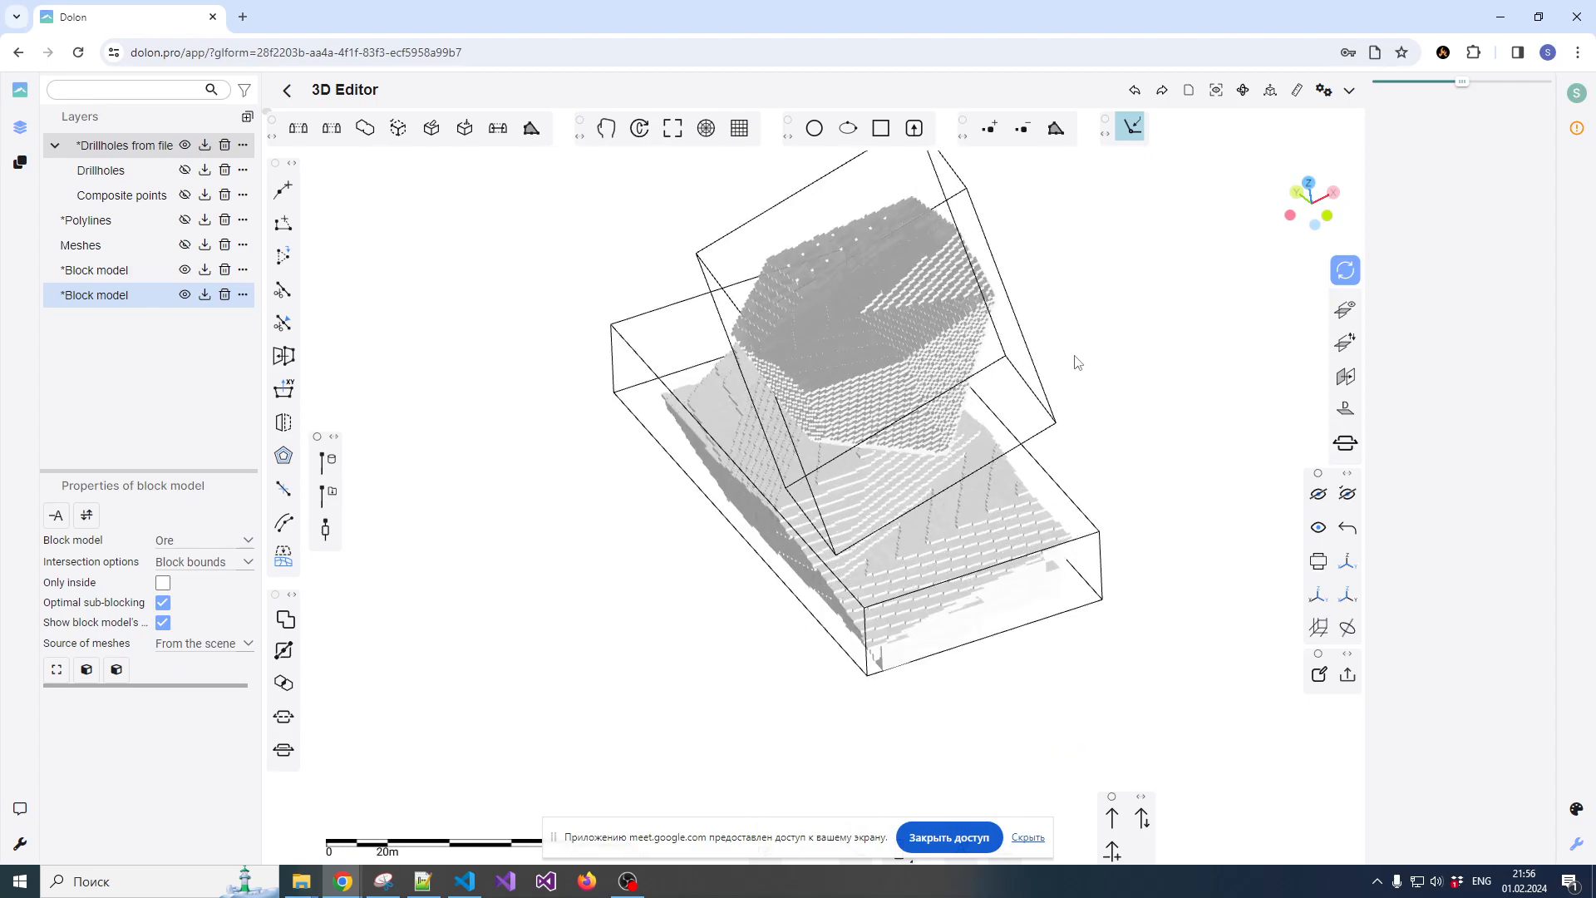
pyautogui.scroll(2, 1031, 344)
pyautogui.scroll(-2, 1039, 342)
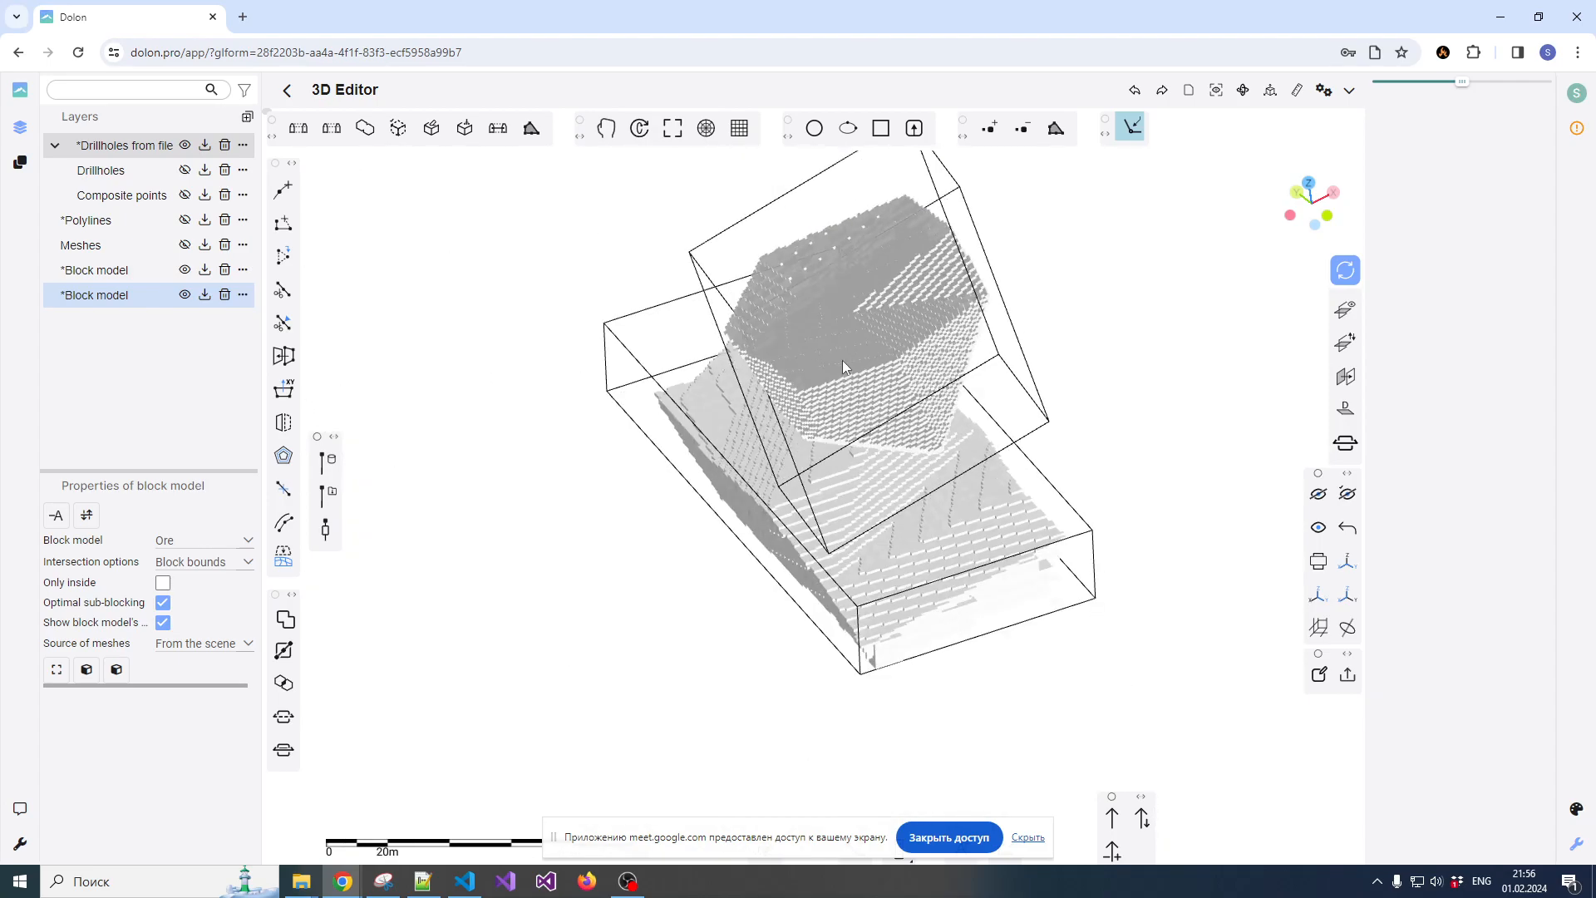
# Open the IDW resource assessment for the upper ore body's block model and load assay.csv as the assay file
pyautogui.click(137, 274)
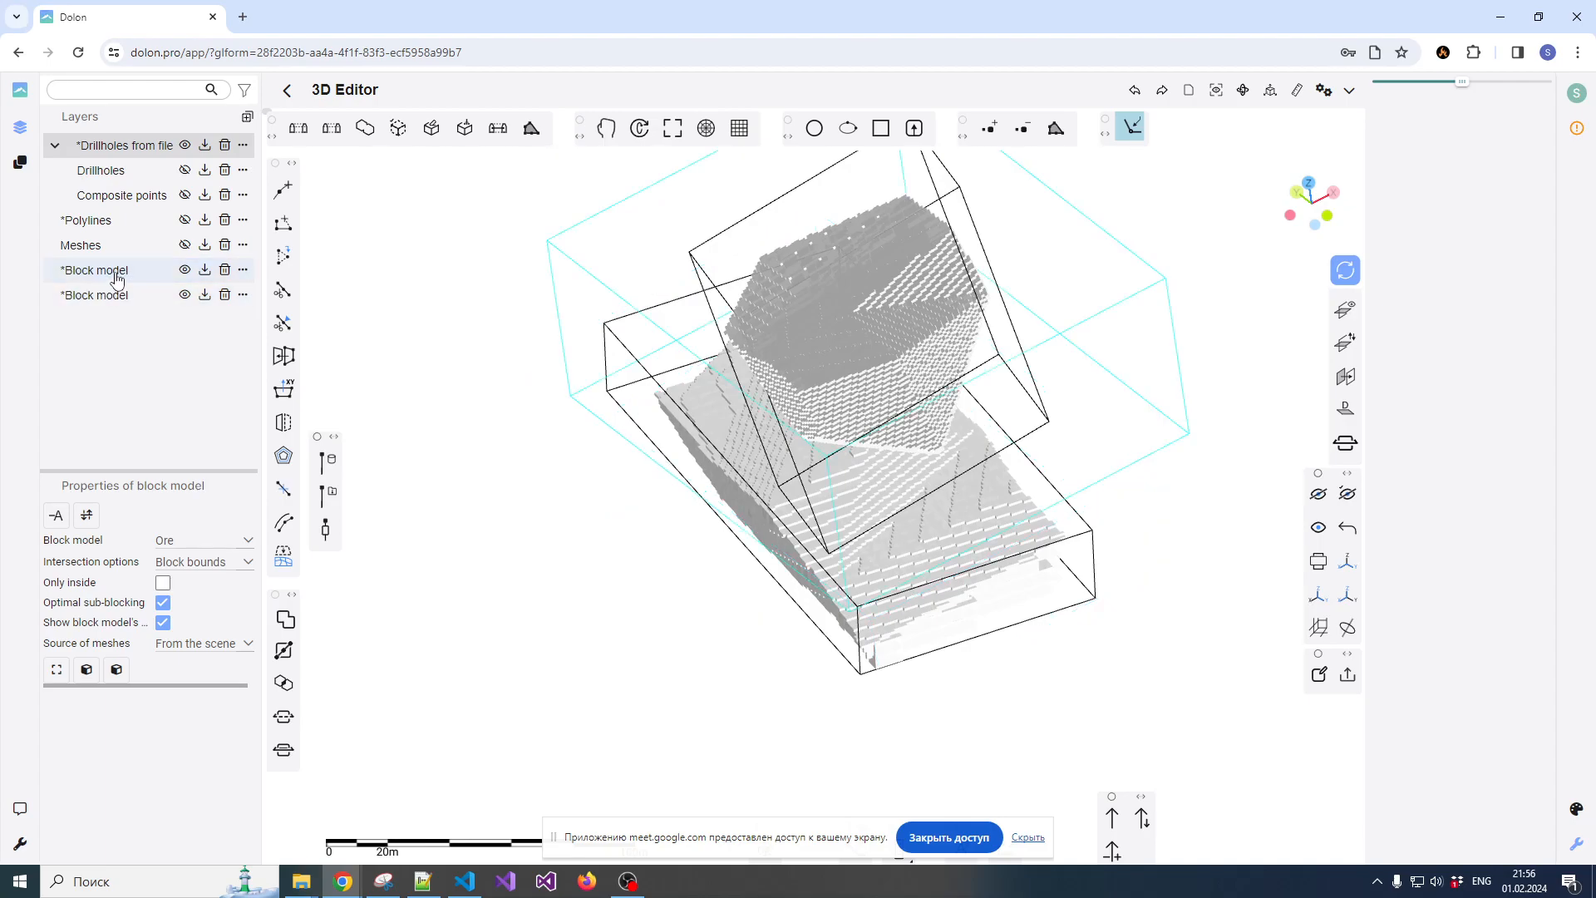
pyautogui.click(119, 297)
pyautogui.click(118, 276)
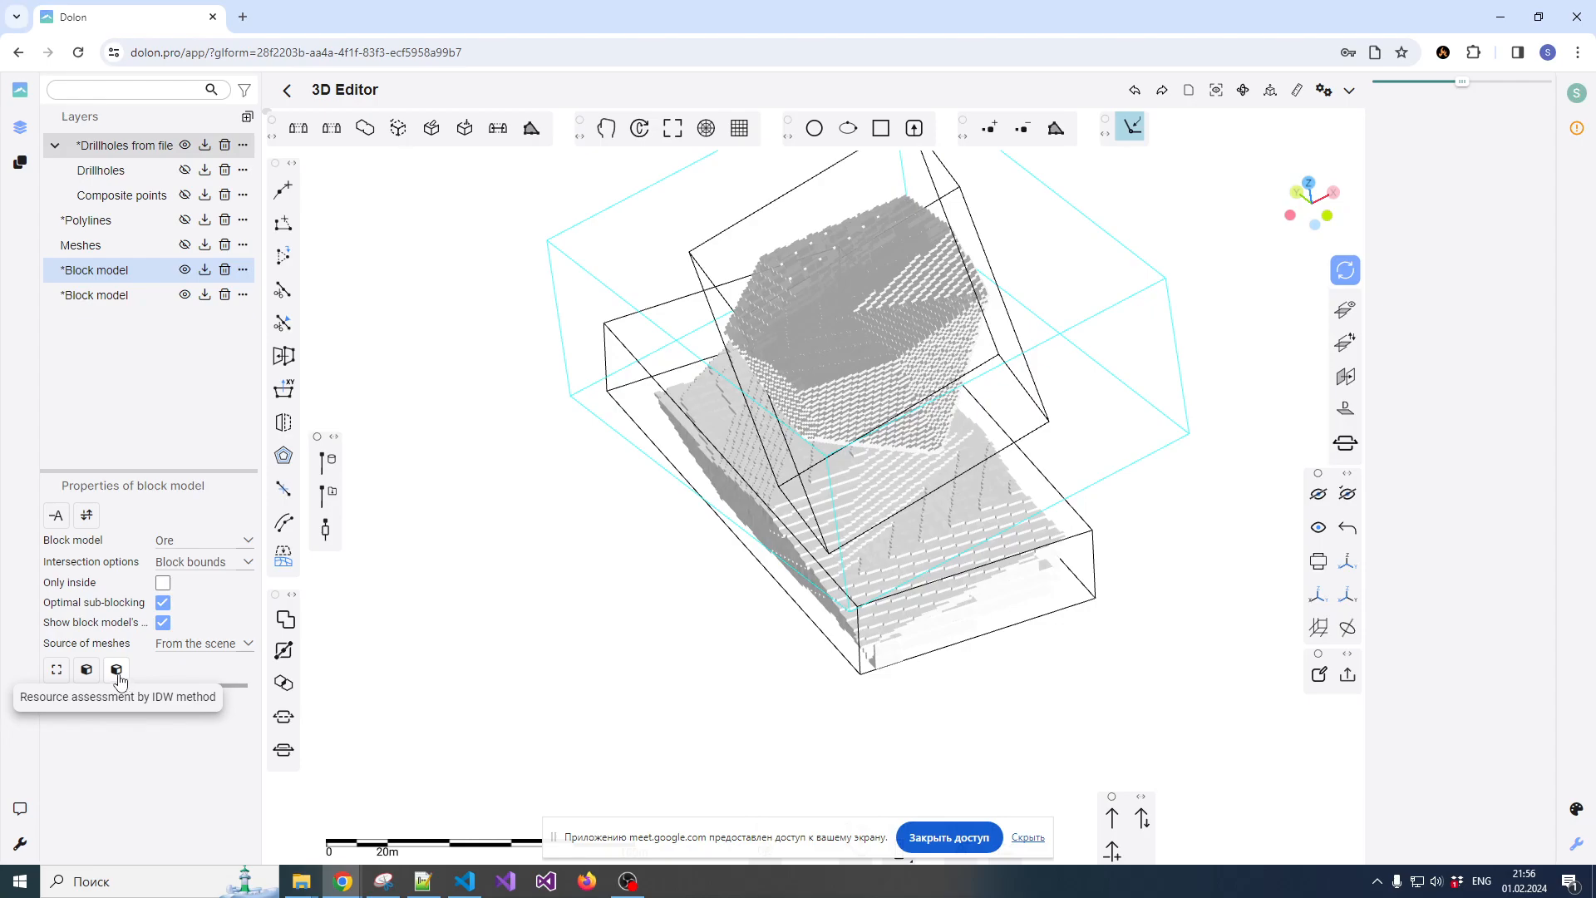
pyautogui.click(118, 679)
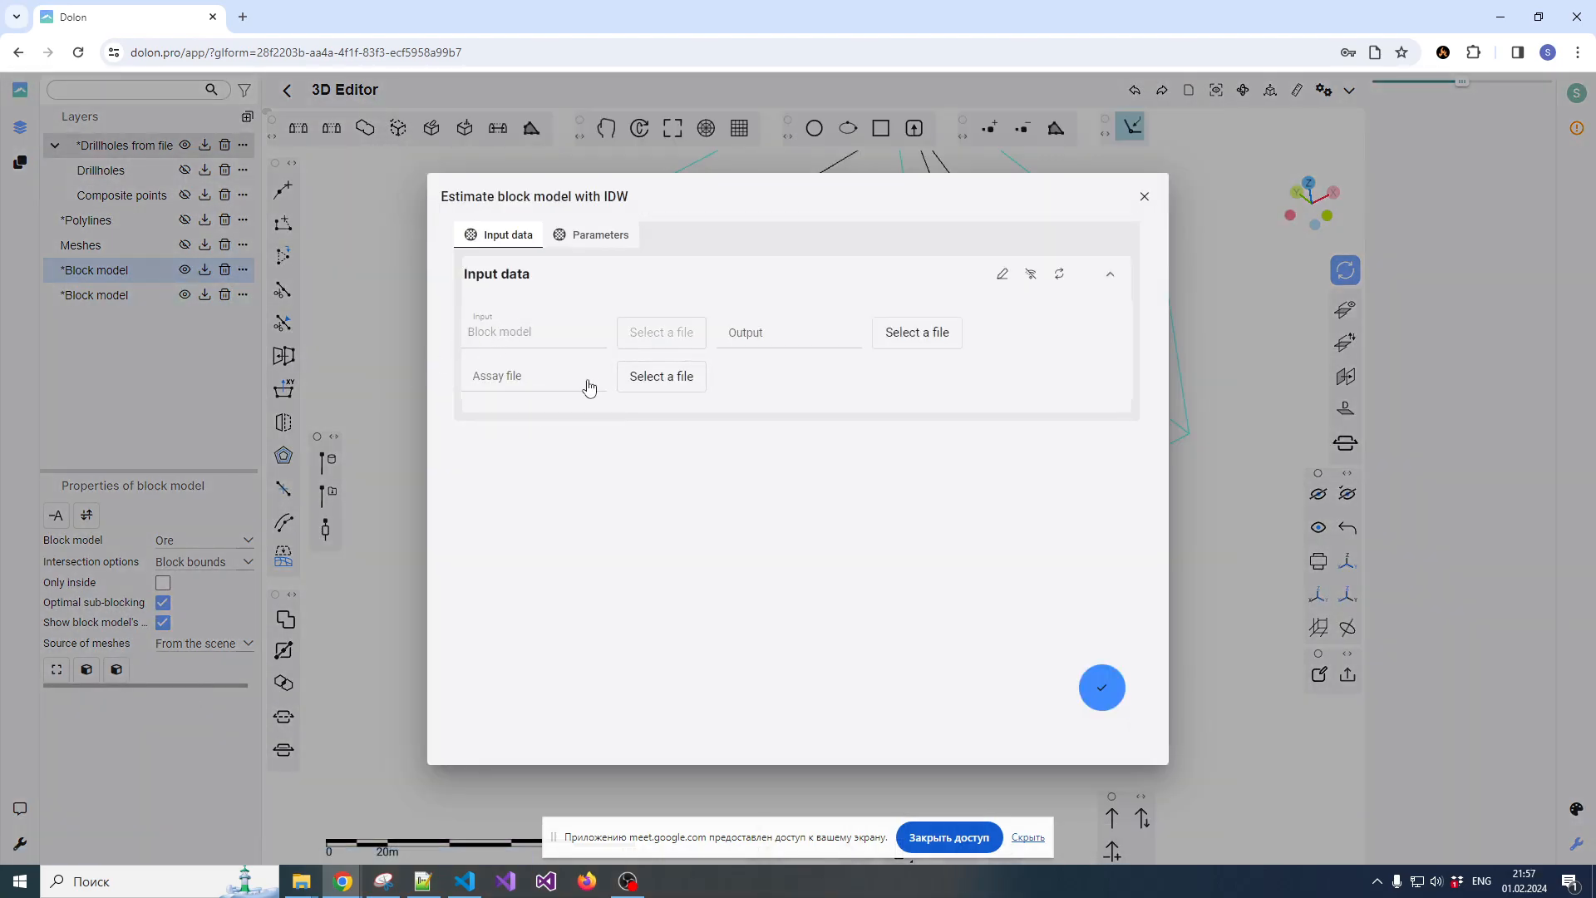
pyautogui.click(637, 377)
pyautogui.doubleClick(708, 229)
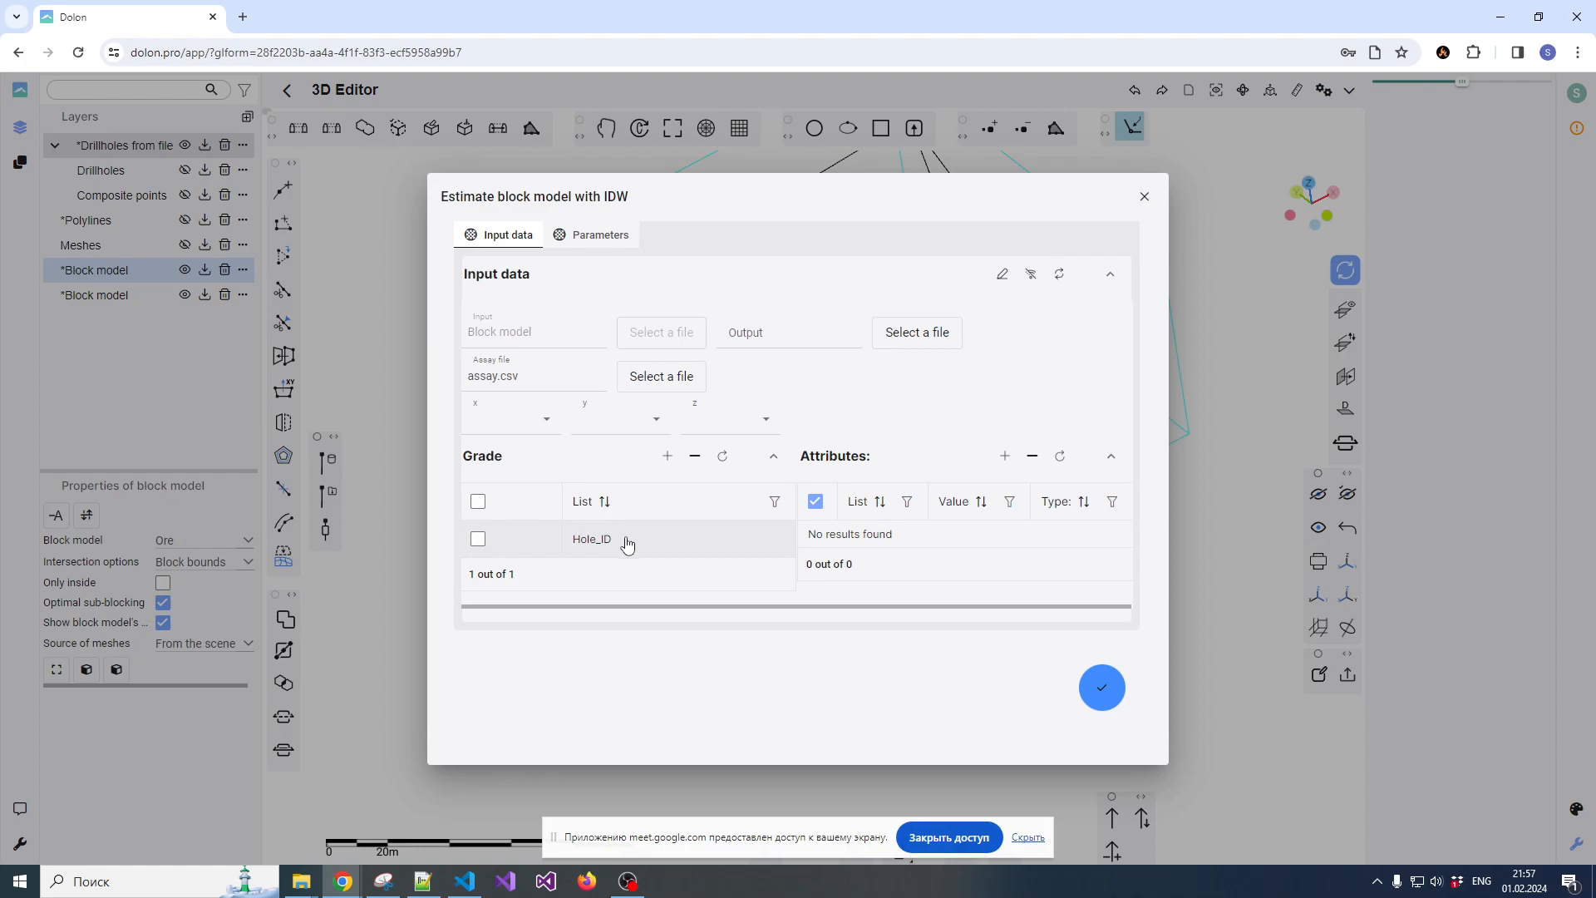
# Choose Grade as the assay column for the IDW grade list
pyautogui.click(627, 543)
pyautogui.click(675, 545)
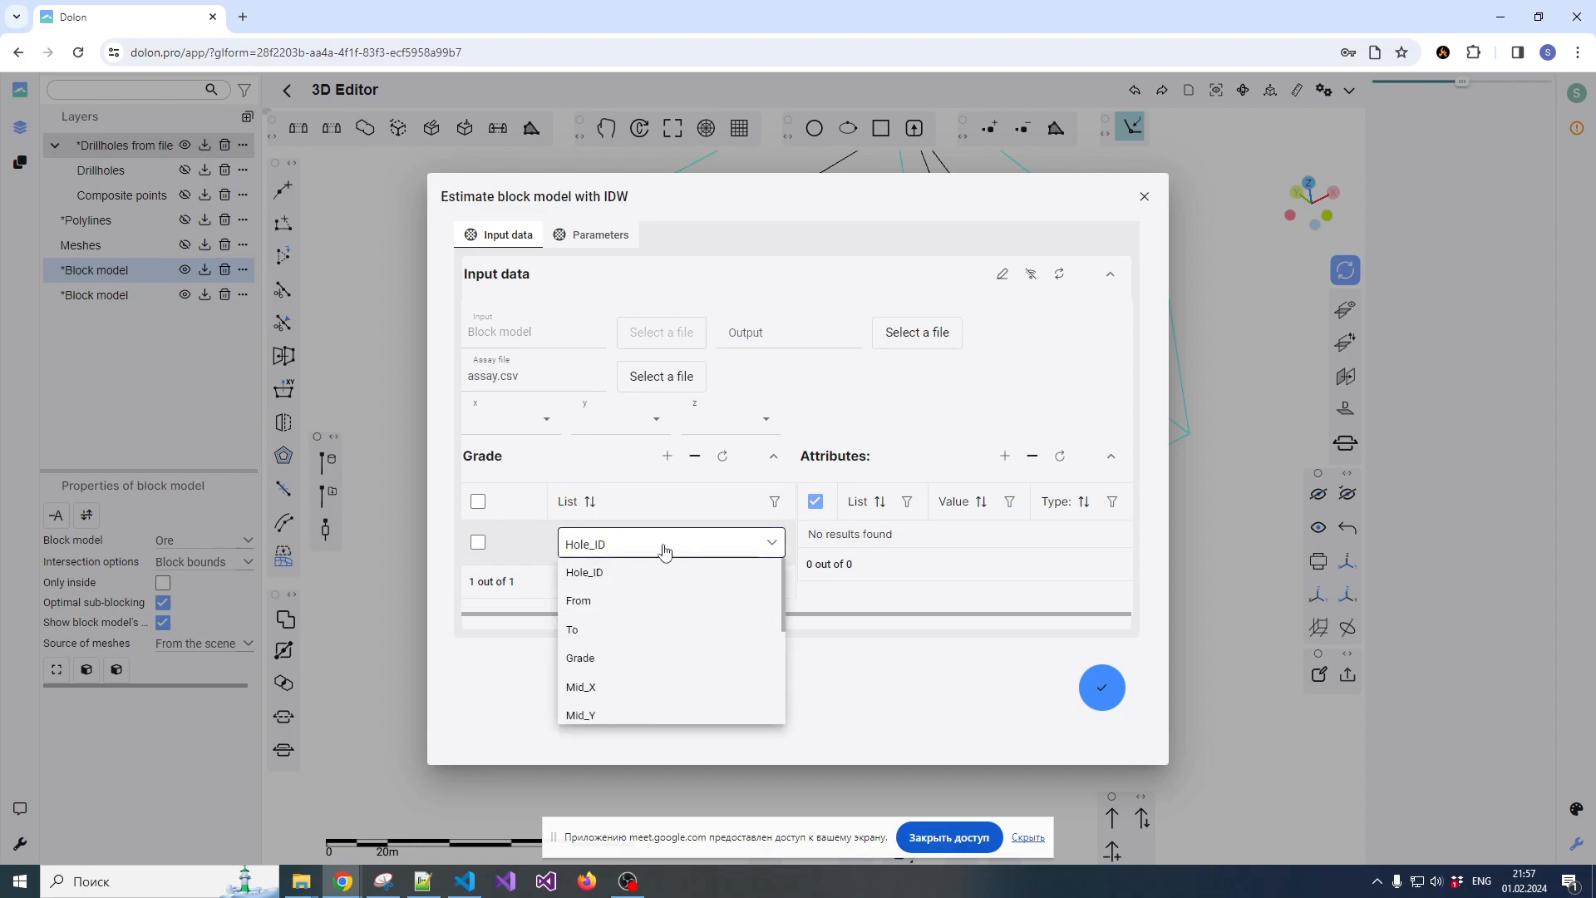
pyautogui.click(580, 658)
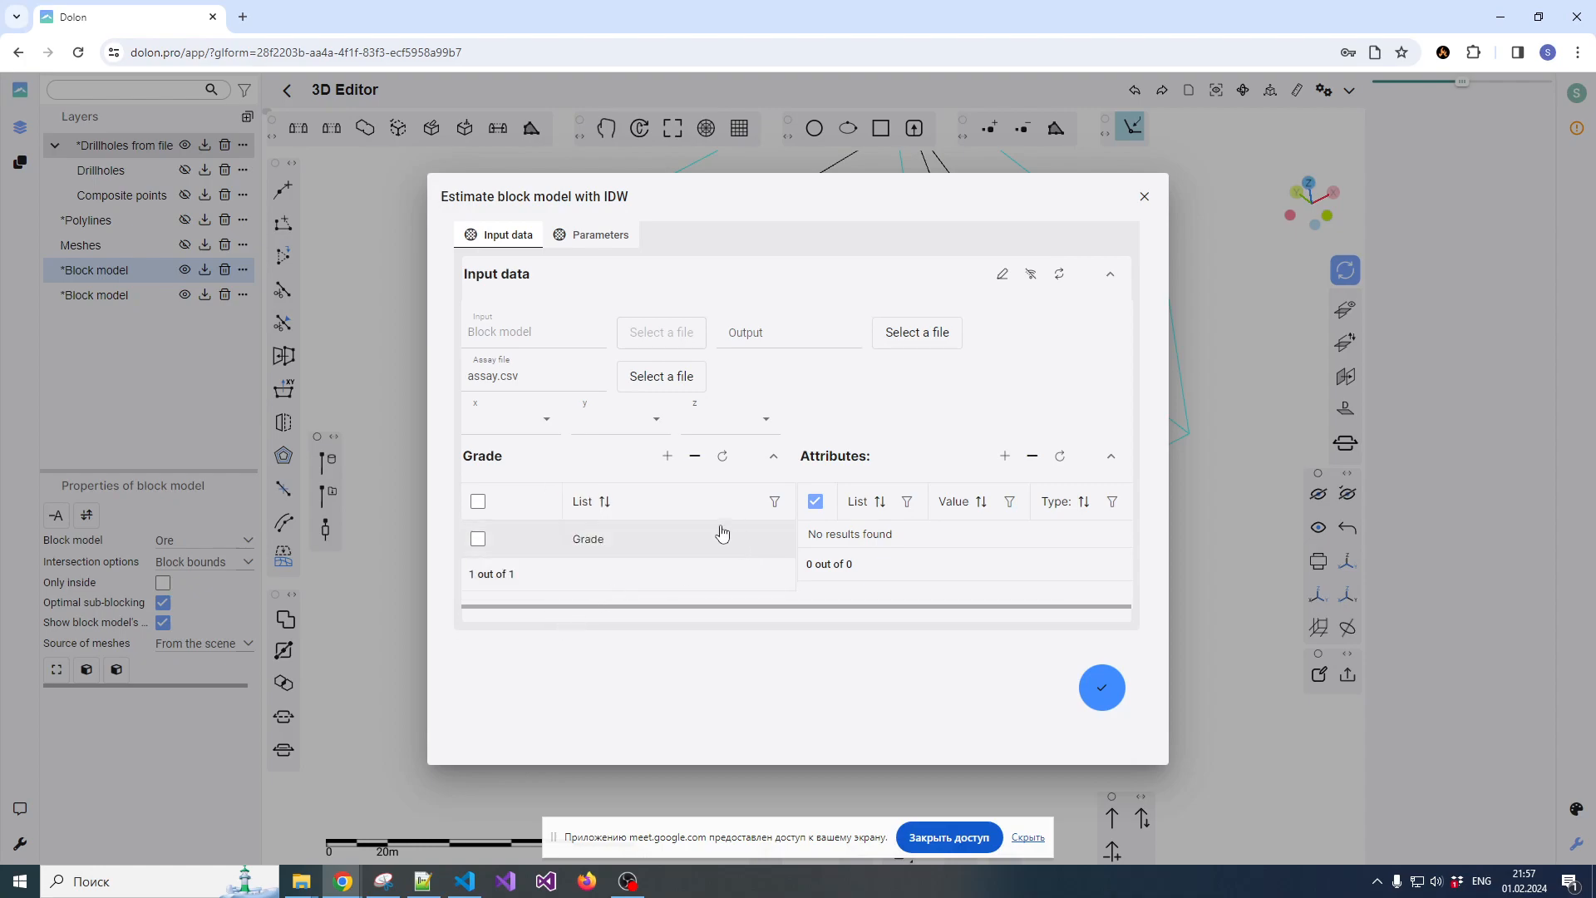
pyautogui.click(478, 502)
# Look up the strike in settings.csv in Notepad++ and set the search ellipse's first-axis azimuth to 15
pyautogui.click(614, 240)
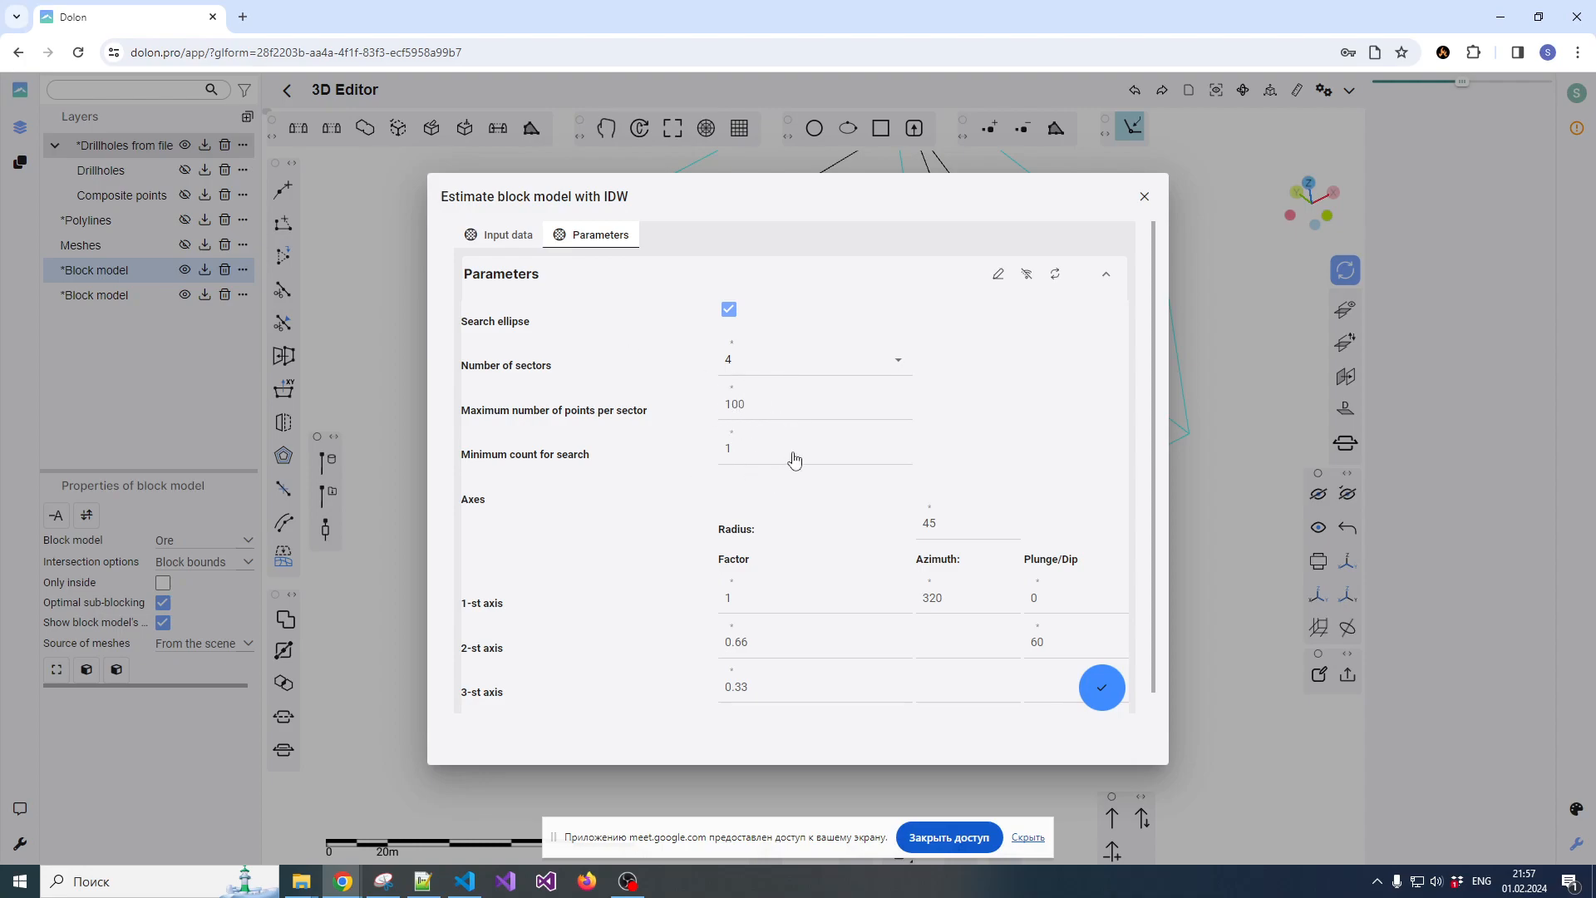
pyautogui.click(944, 603)
pyautogui.moveTo(946, 606); pyautogui.dragTo(924, 609)
pyautogui.click(423, 881)
pyautogui.moveTo(991, 119); pyautogui.dragTo(1018, 100)
pyautogui.click(496, 123)
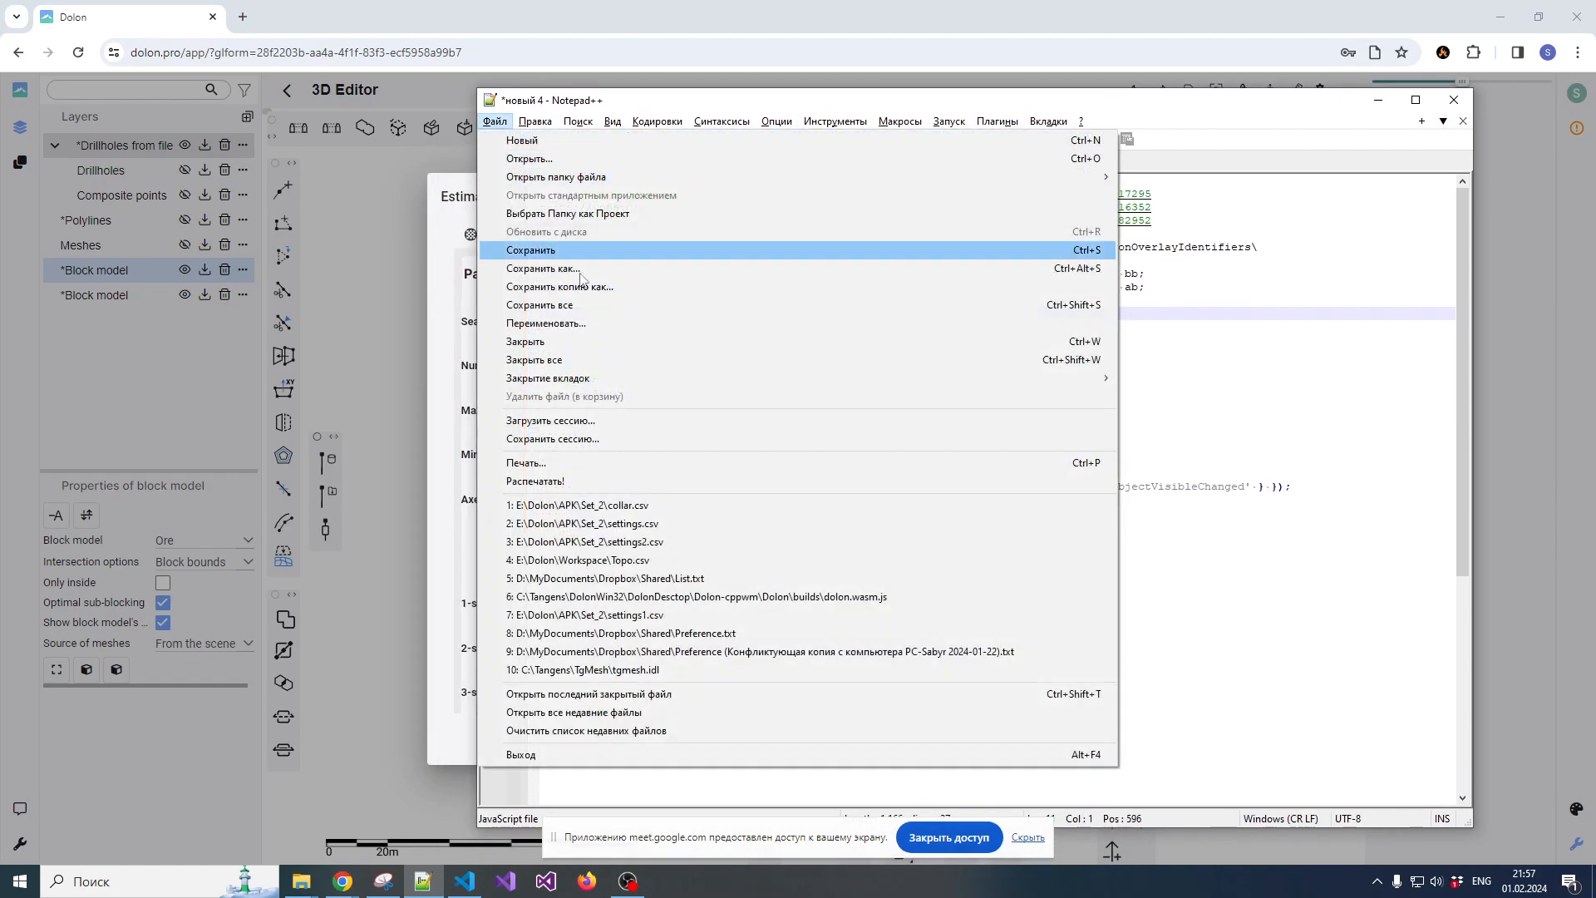
pyautogui.click(615, 524)
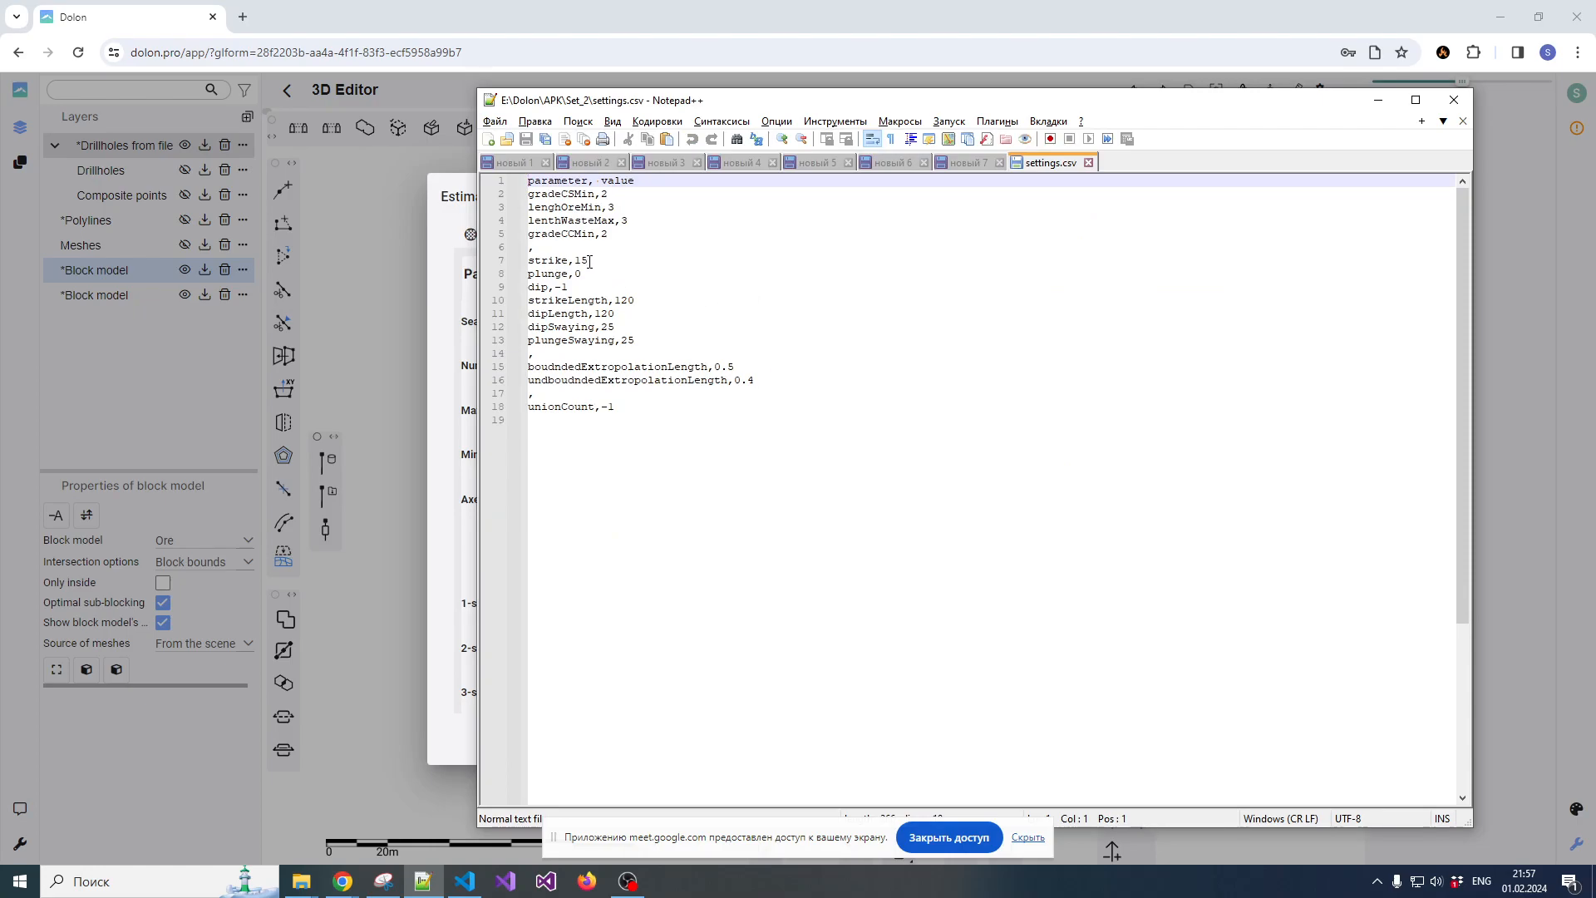
pyautogui.click(1377, 100)
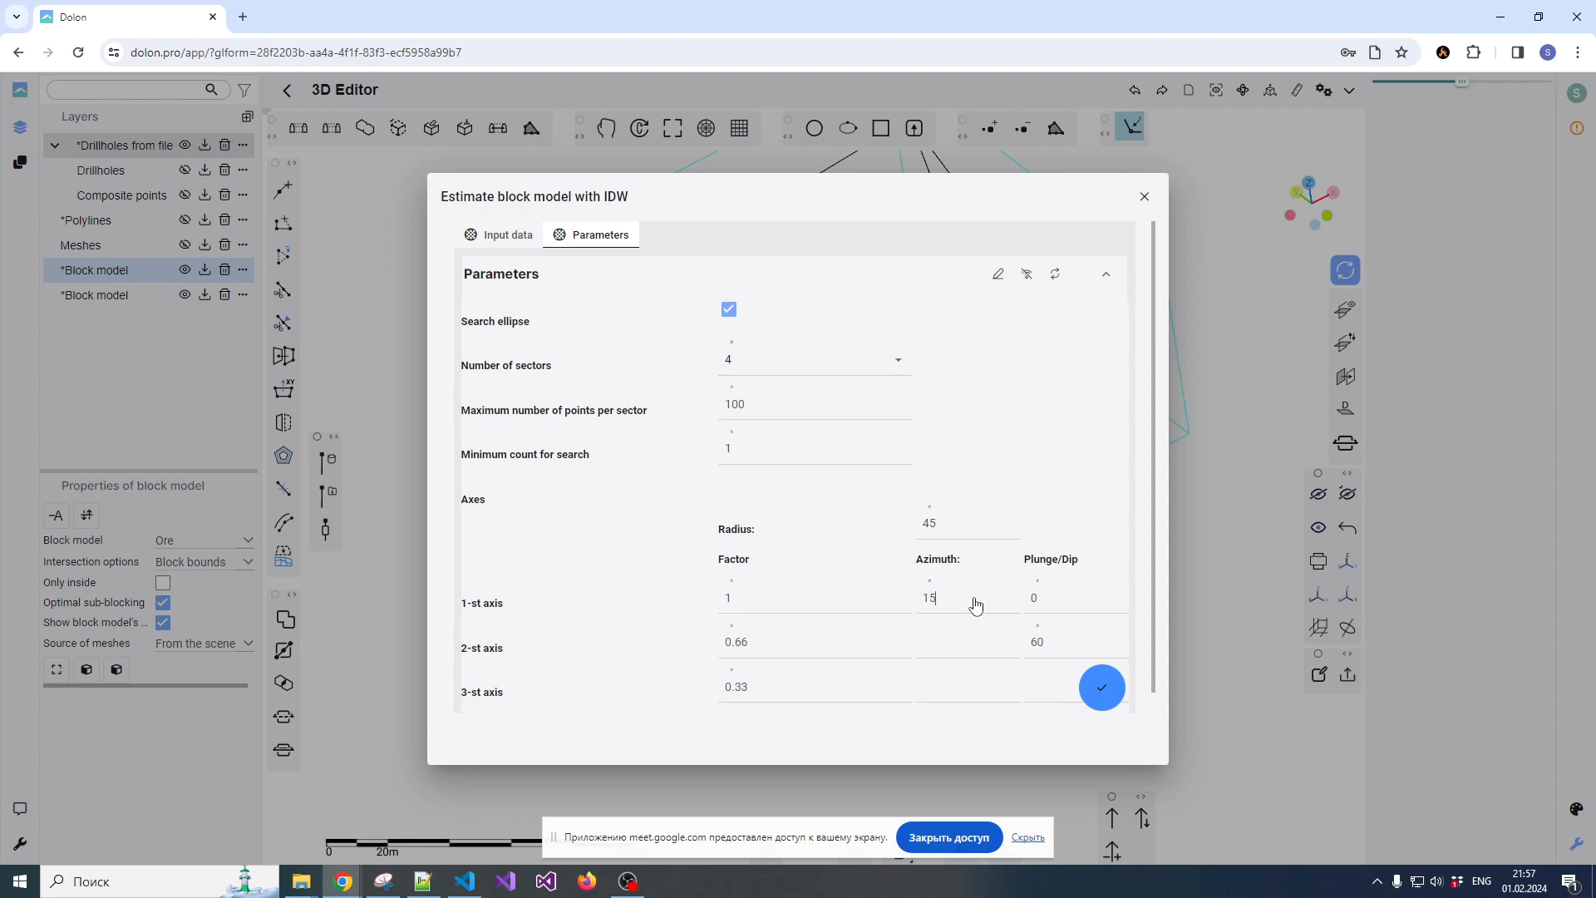
# Try to adjust the second-axis dip and the search radius and run the IDW estimation without coordinate columns
pyautogui.doubleClick(1032, 649)
pyautogui.moveTo(938, 530); pyautogui.dragTo(925, 536)
pyautogui.click(1094, 689)
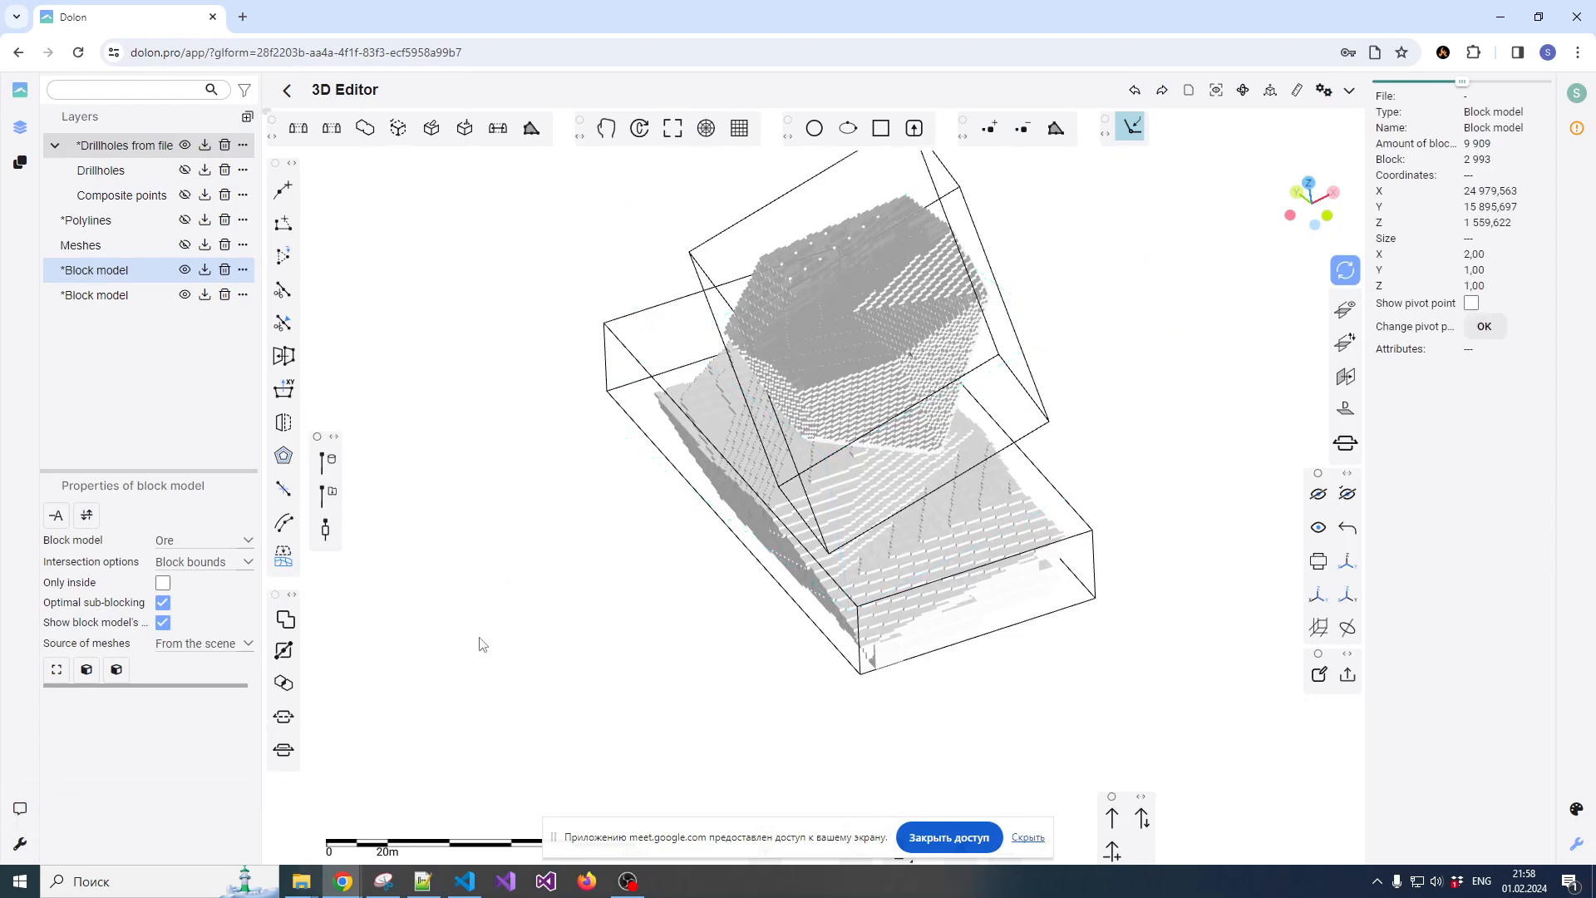
# Reopen the IDW estimation for the upper block model and assign Mid_X, Mid_Y and Mid_Z as the x, y and z columns
pyautogui.click(116, 669)
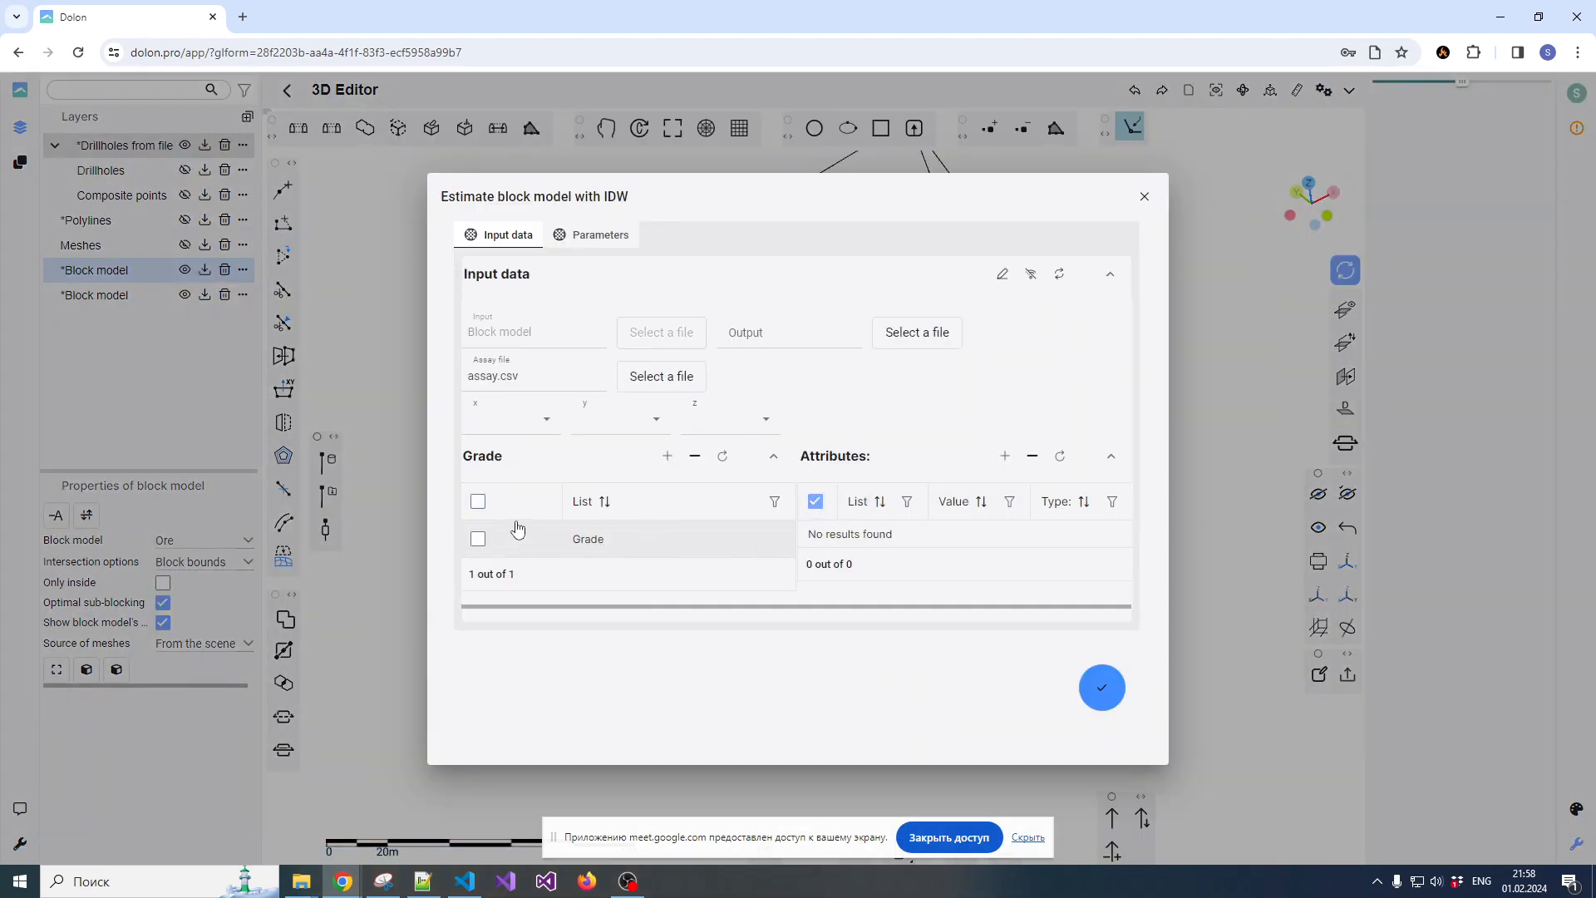
pyautogui.click(532, 426)
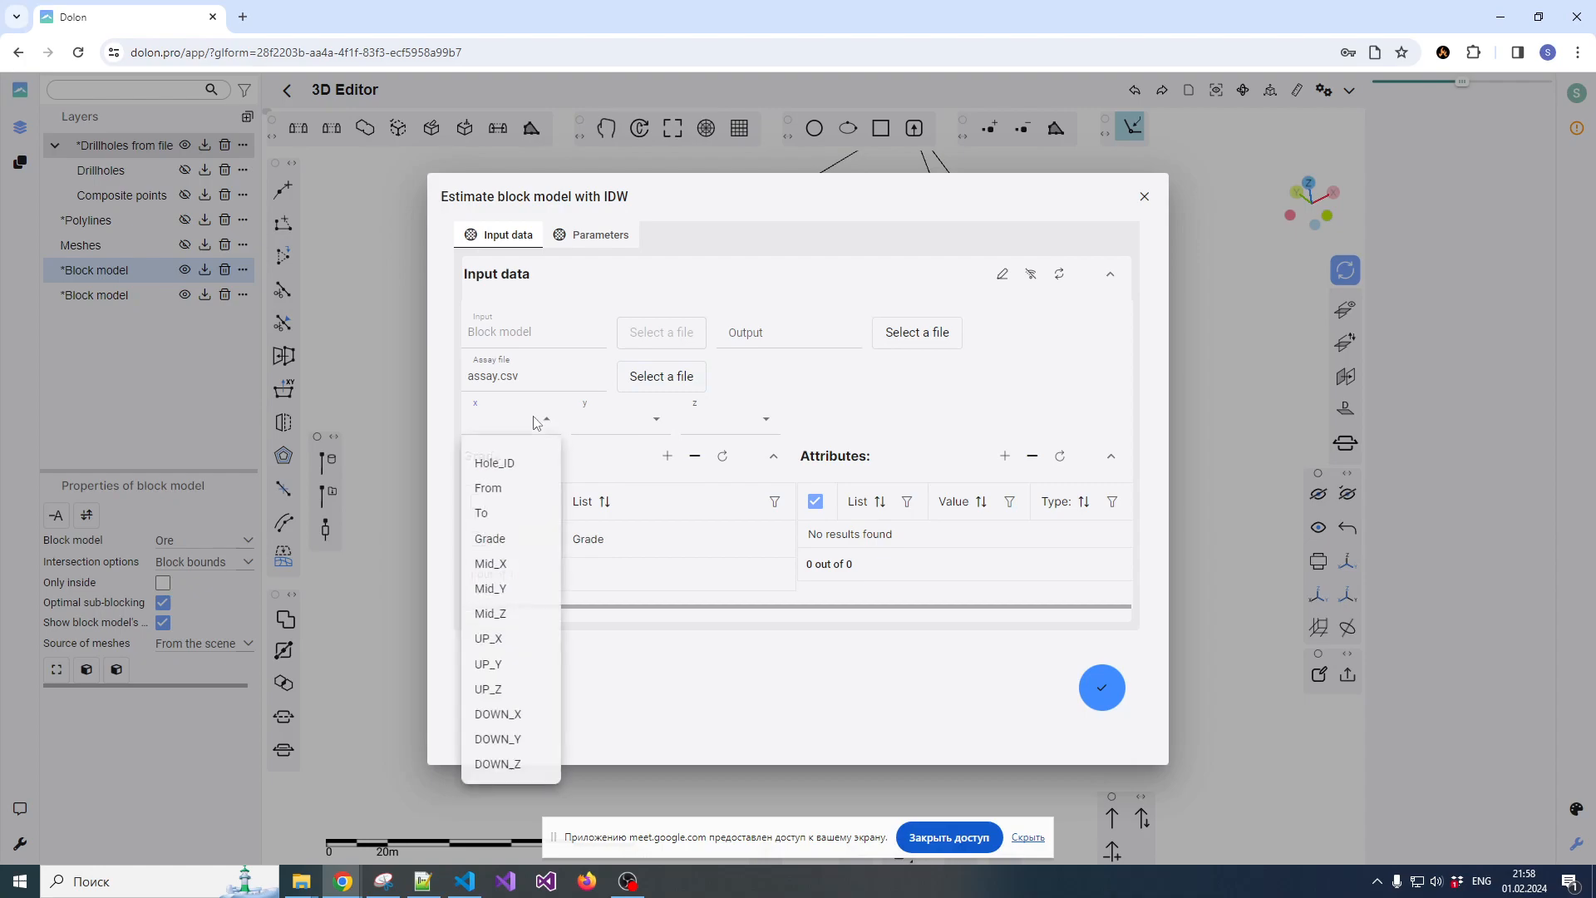
pyautogui.click(501, 564)
pyautogui.click(609, 431)
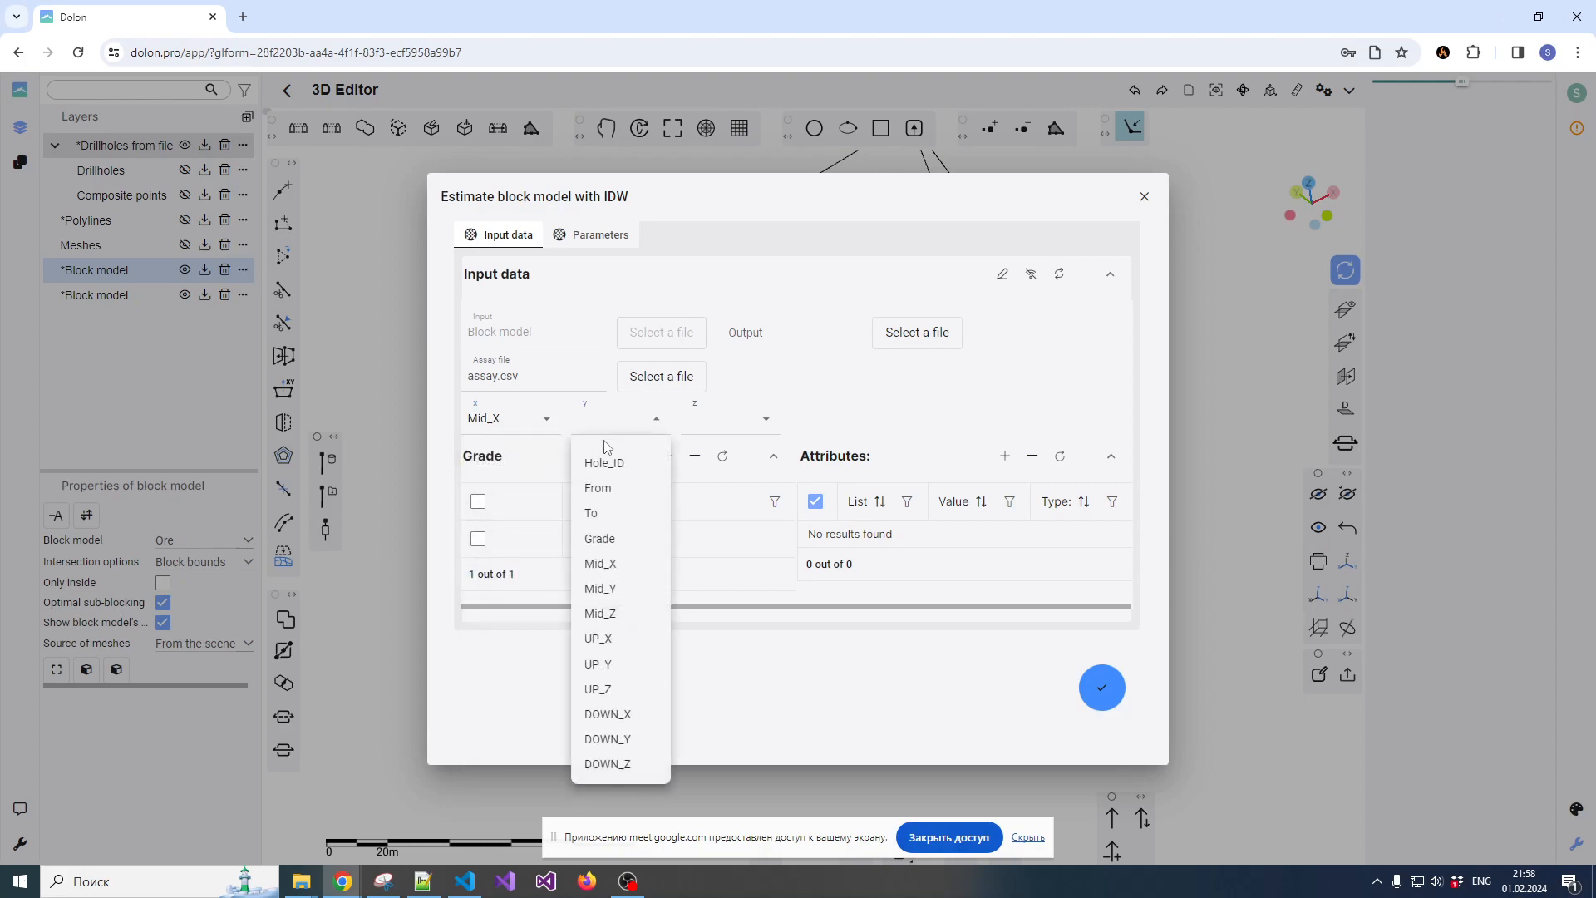
pyautogui.click(602, 587)
pyautogui.click(703, 428)
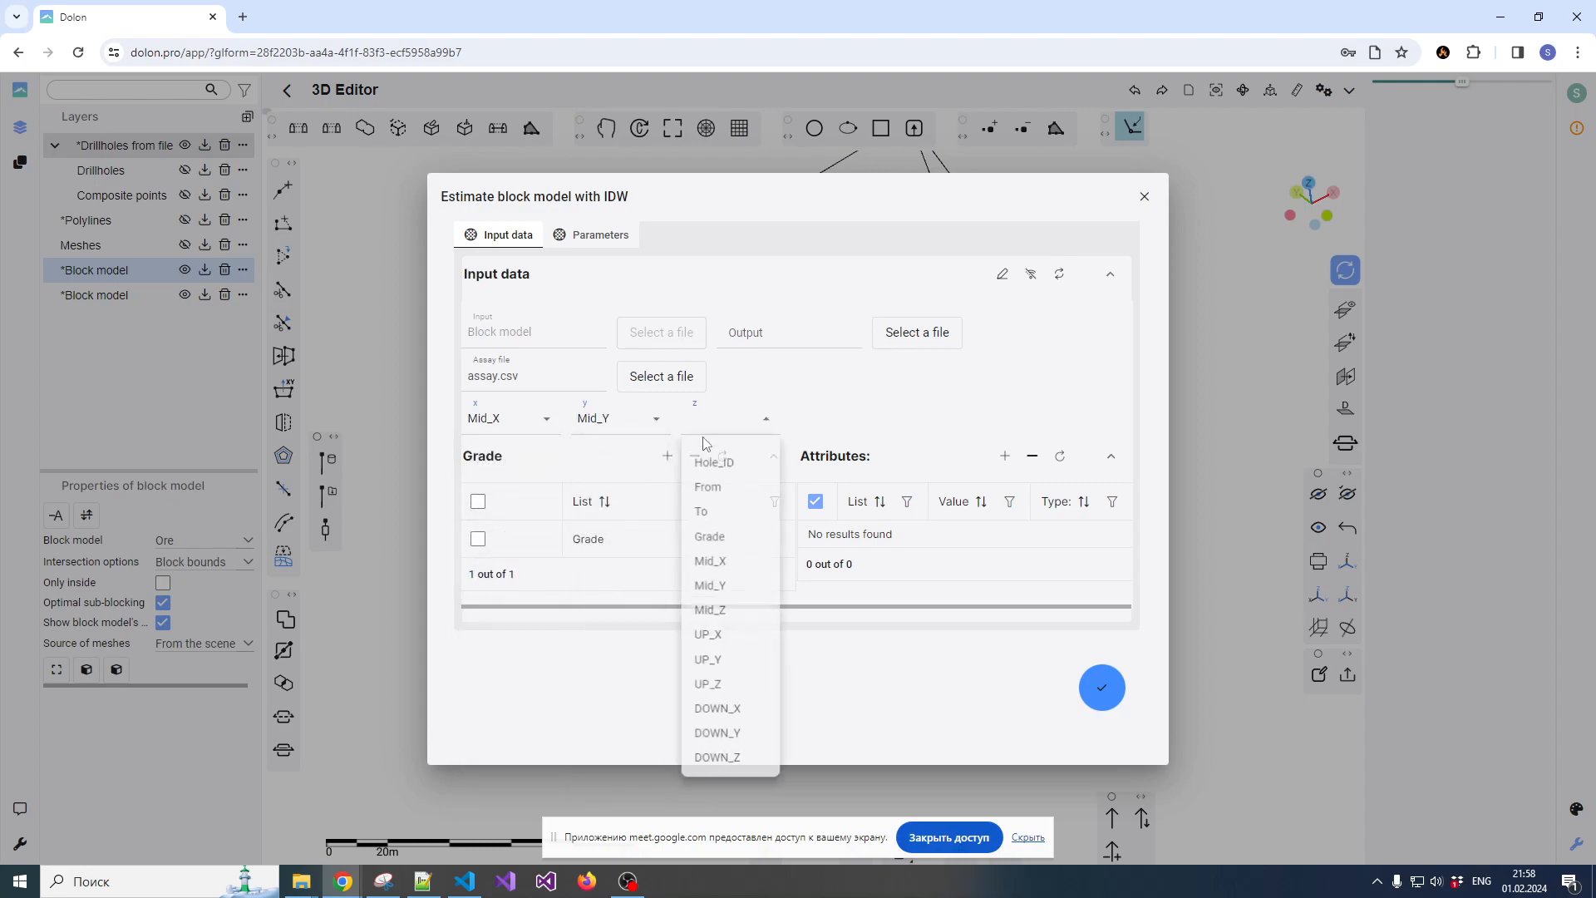
pyautogui.click(711, 600)
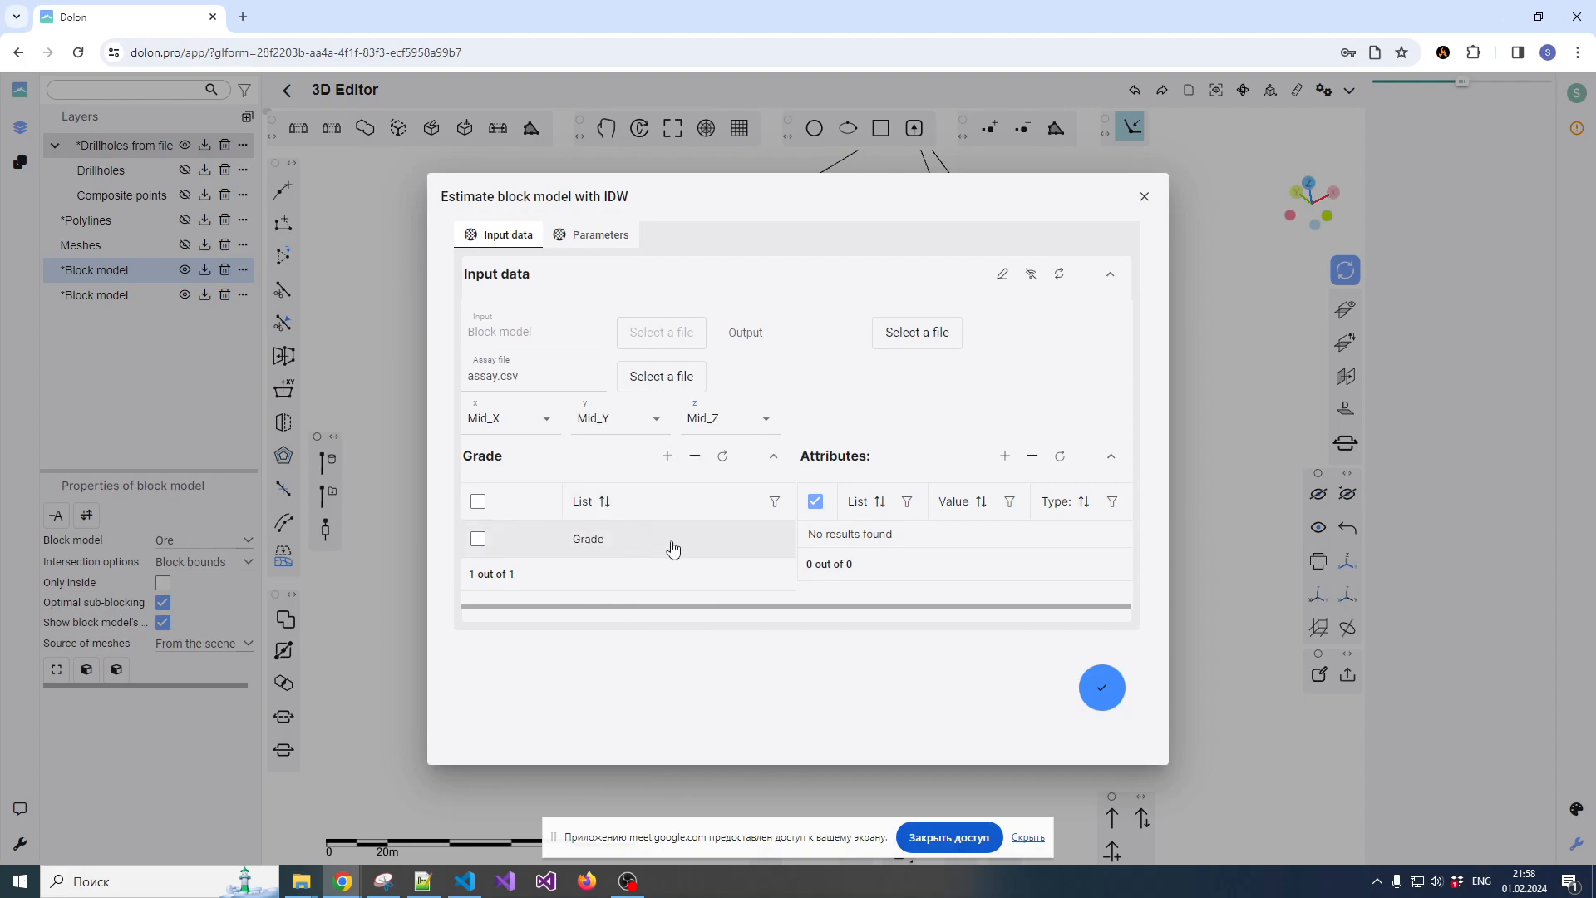
# Try a first-axis azimuth of 15 and a different second-axis dip, and run the IDW estimation
pyautogui.click(582, 235)
pyautogui.moveTo(948, 600); pyautogui.dragTo(919, 607)
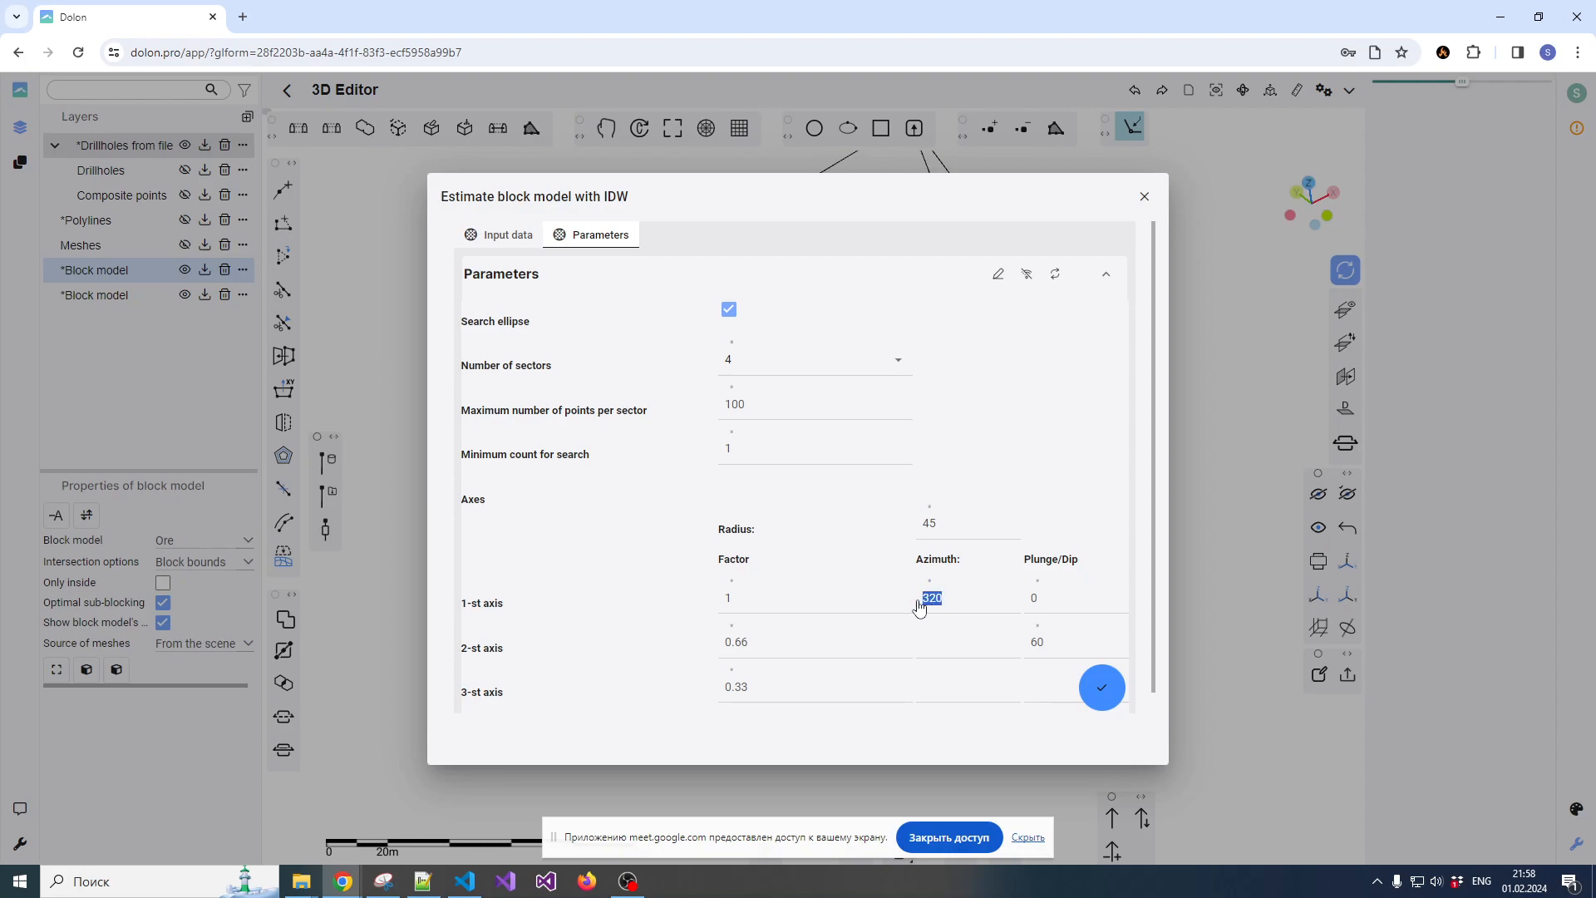
pyautogui.write('15')
pyautogui.moveTo(1049, 642); pyautogui.dragTo(1029, 648)
pyautogui.click(503, 236)
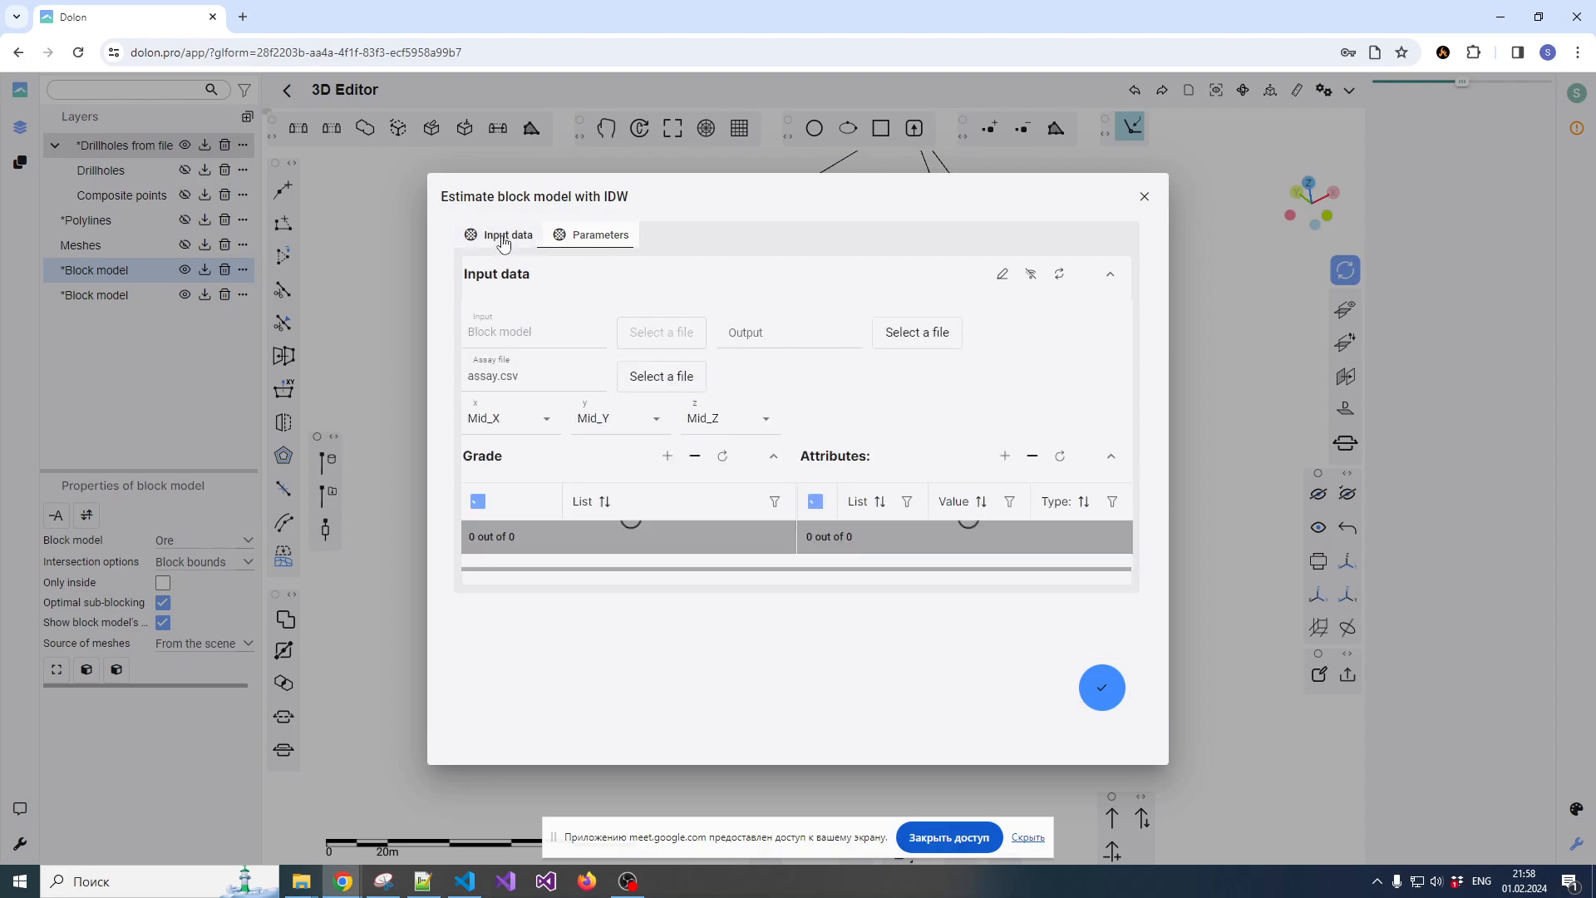
pyautogui.click(585, 238)
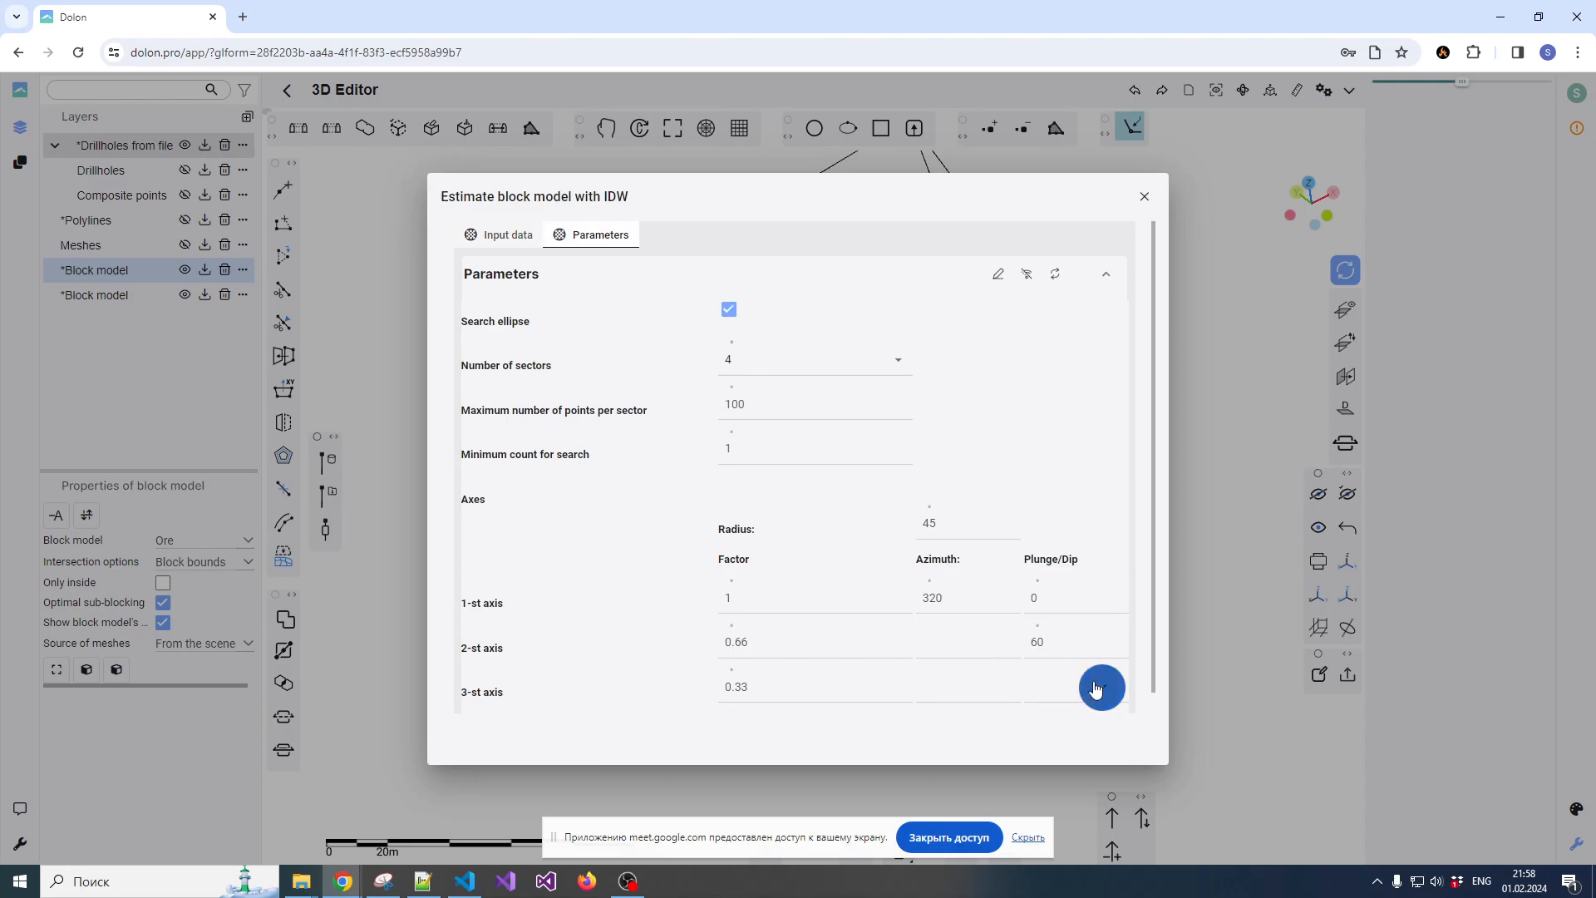
pyautogui.click(1099, 687)
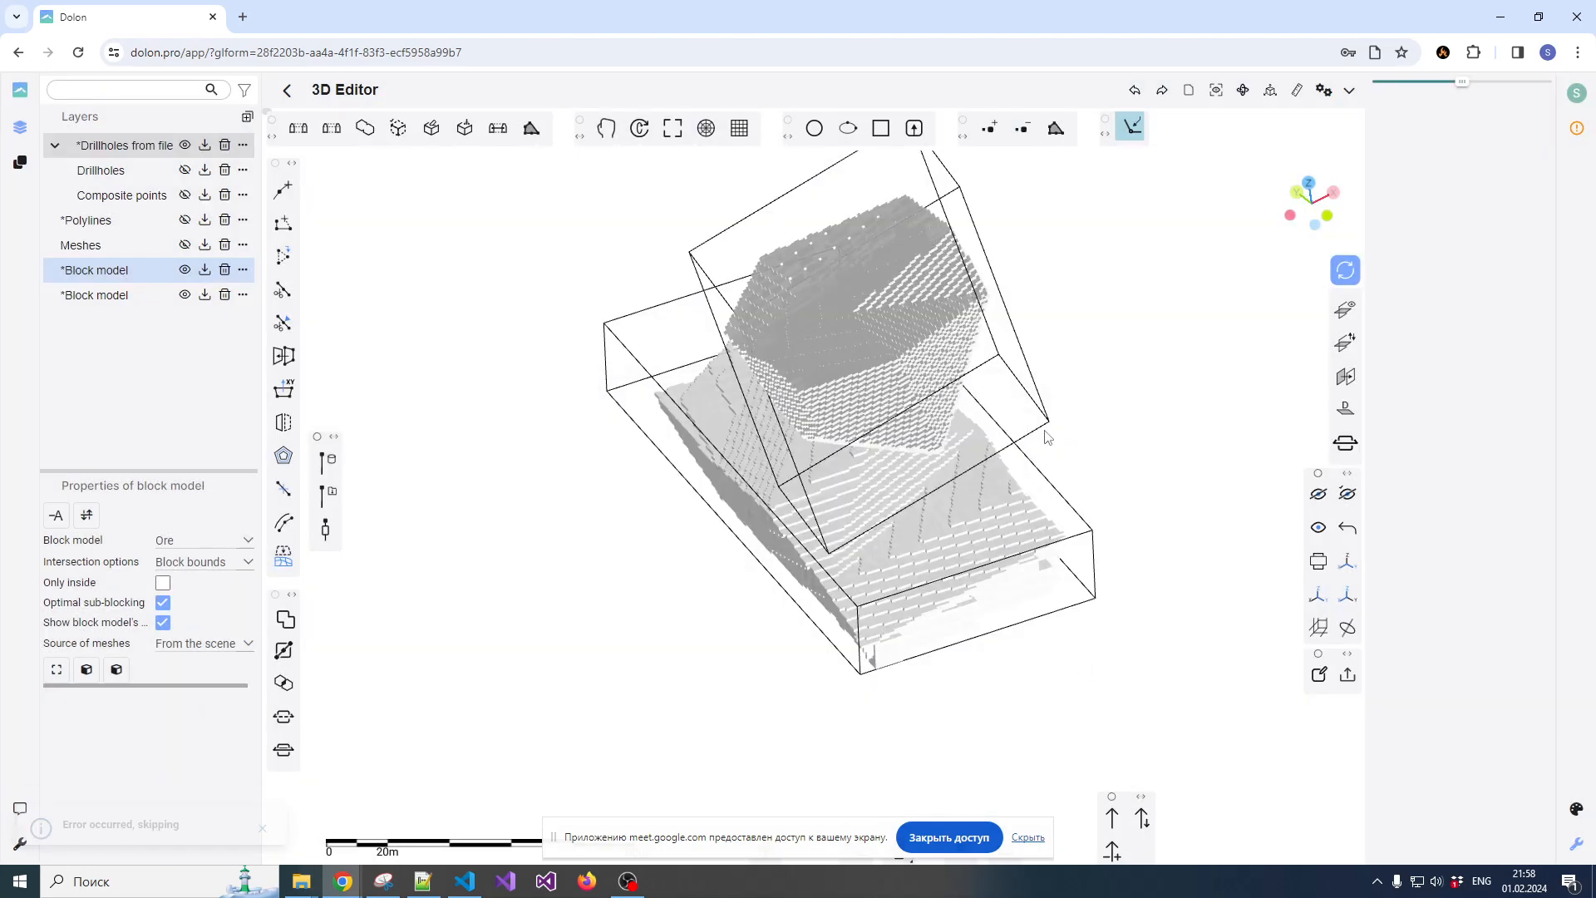
# Show the Drillholes layer and select drillhole C-19 beside the upper block model
pyautogui.scroll(2, 946, 388)
pyautogui.scroll(-2, 866, 363)
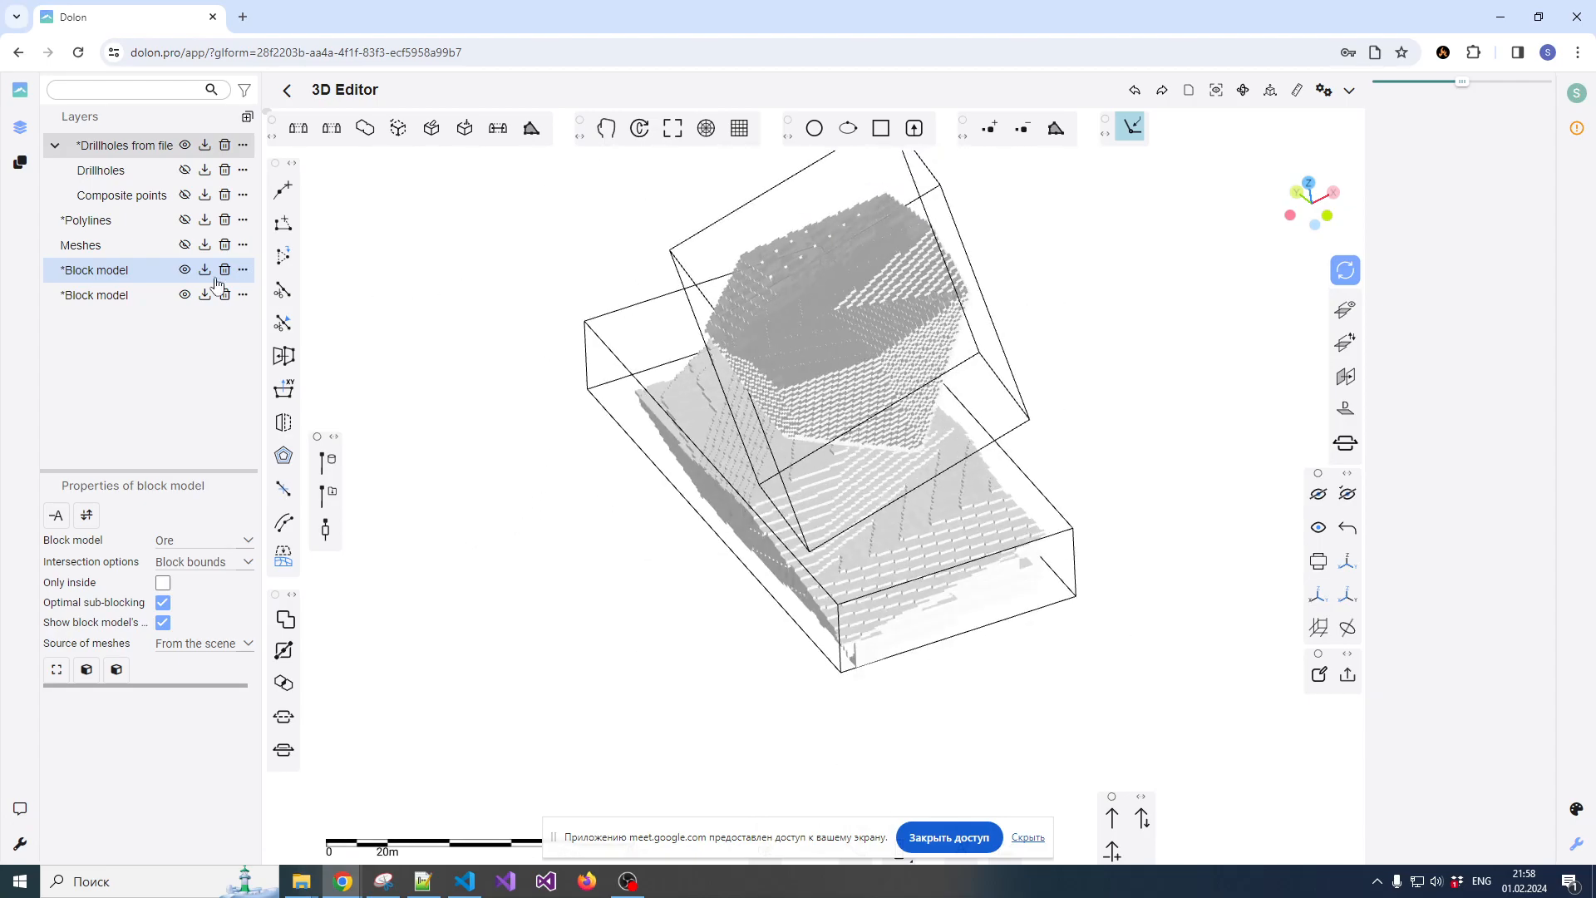
pyautogui.click(185, 170)
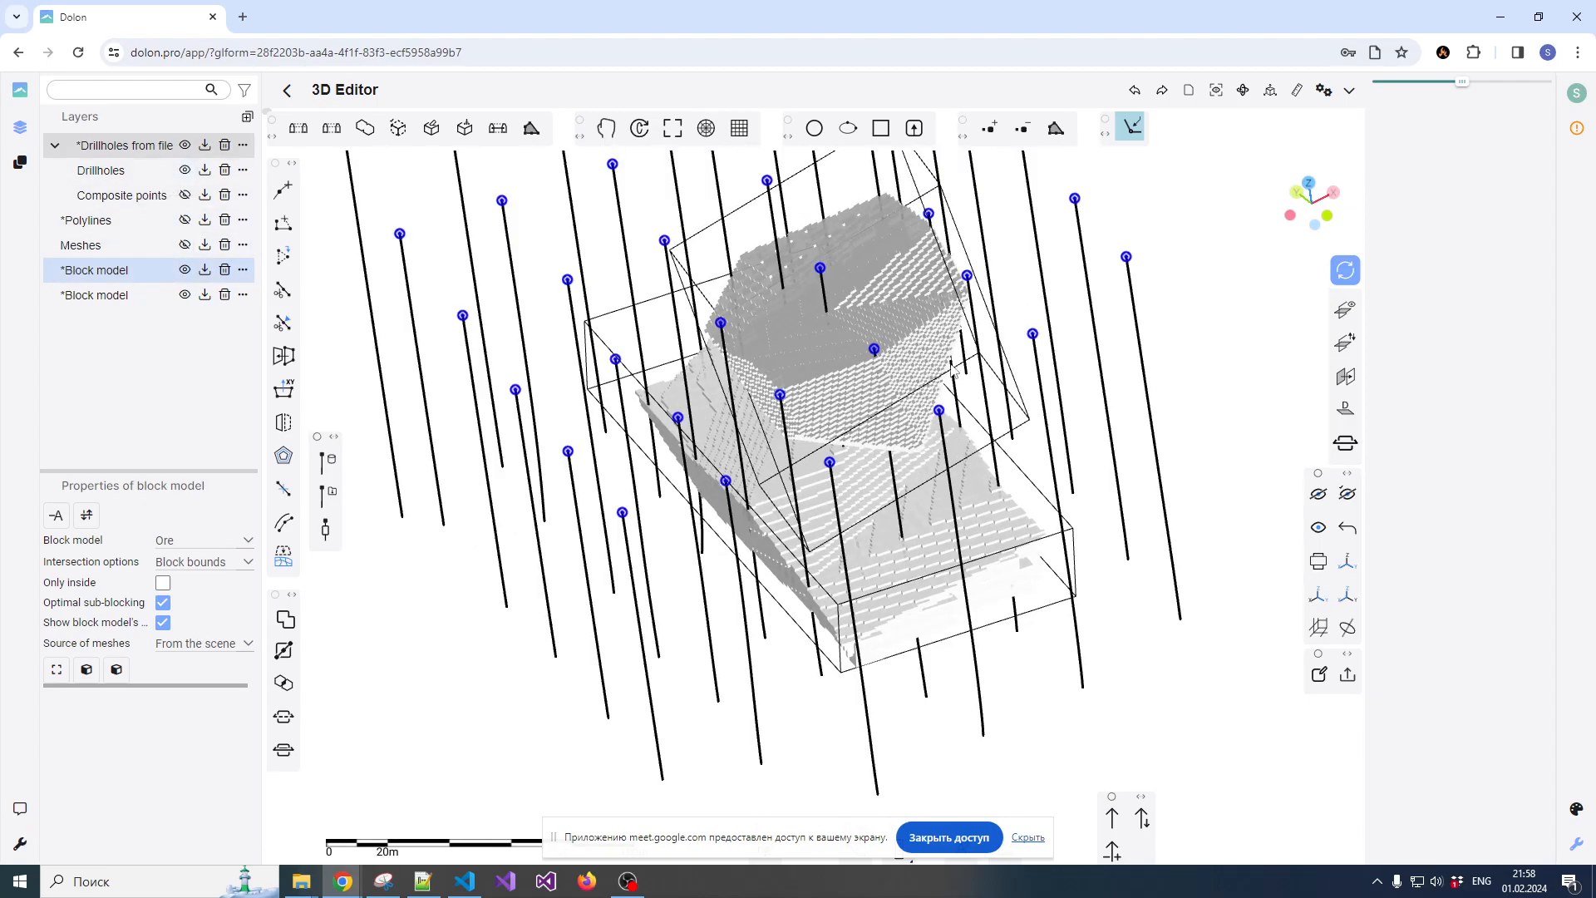
pyautogui.scroll(-2, 947, 369)
pyautogui.scroll(4, 881, 337)
pyautogui.scroll(-2, 876, 342)
pyautogui.moveTo(876, 353); pyautogui.dragTo(835, 422)
pyautogui.click(771, 330)
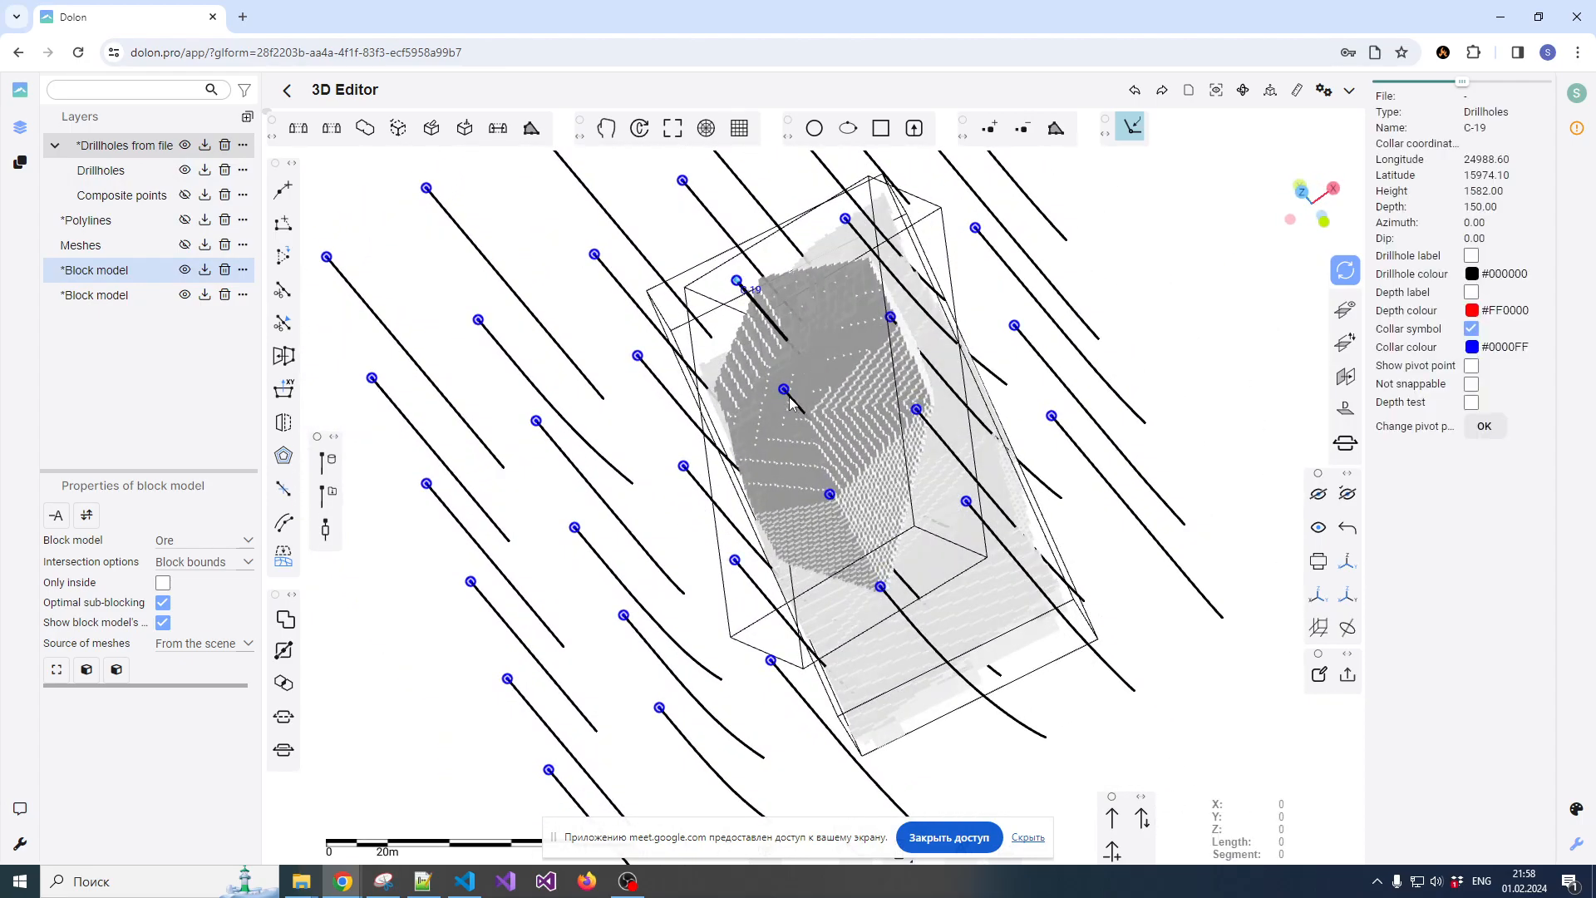
# Examine from several angles how the drillholes pass through the upper and lower block models
pyautogui.scroll(-2, 805, 431)
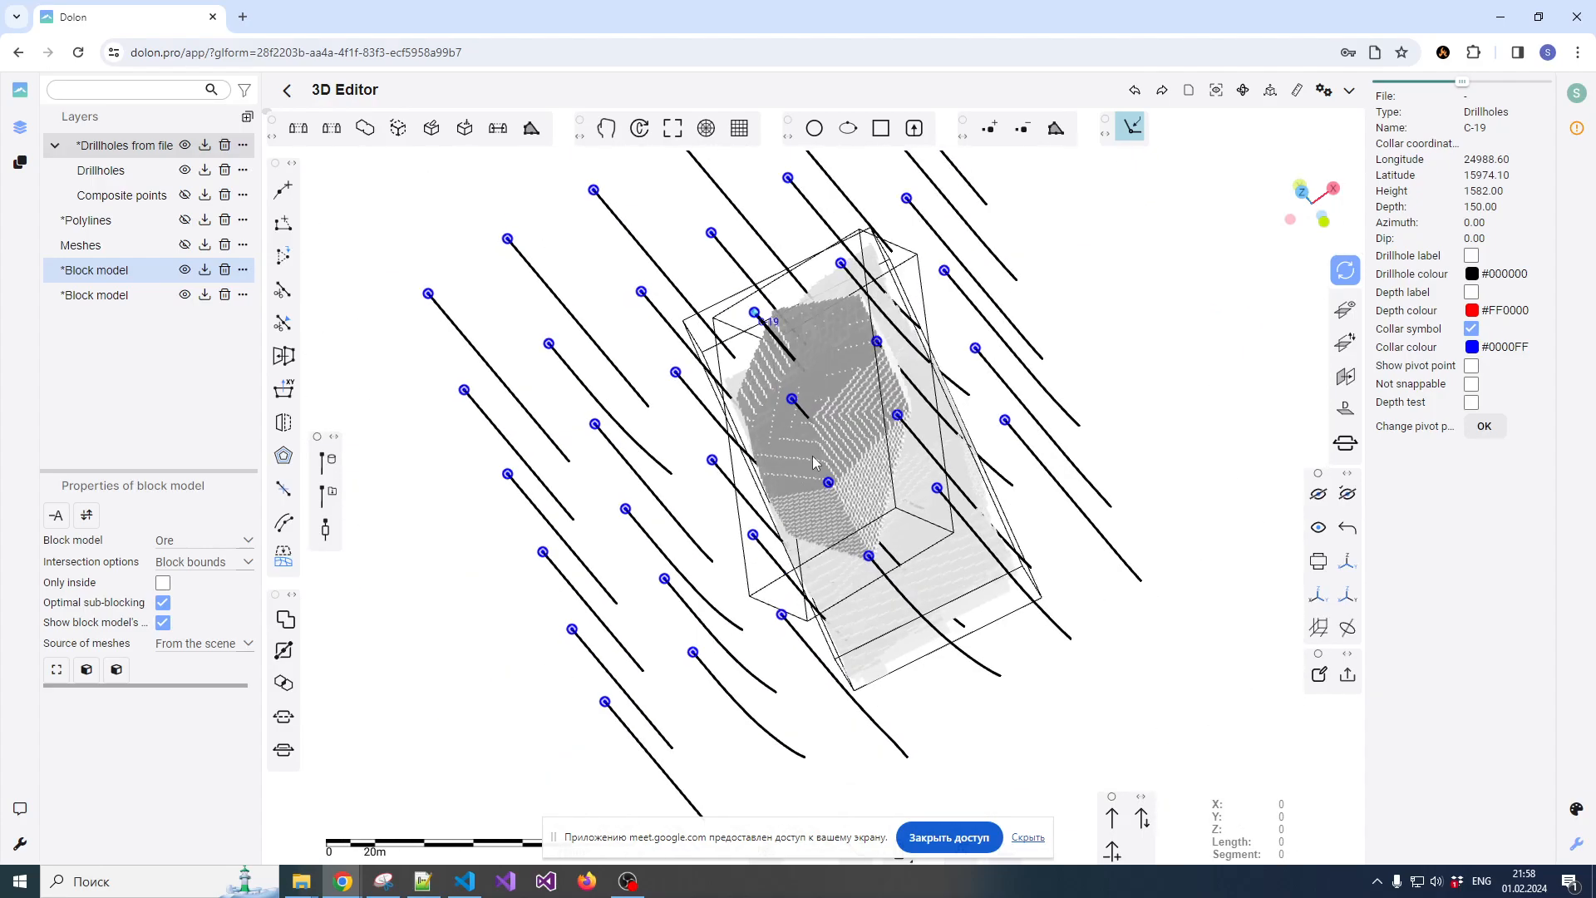
pyautogui.scroll(-4, 811, 455)
pyautogui.moveTo(811, 456); pyautogui.dragTo(812, 418)
pyautogui.scroll(5, 811, 423)
pyautogui.click(1083, 312)
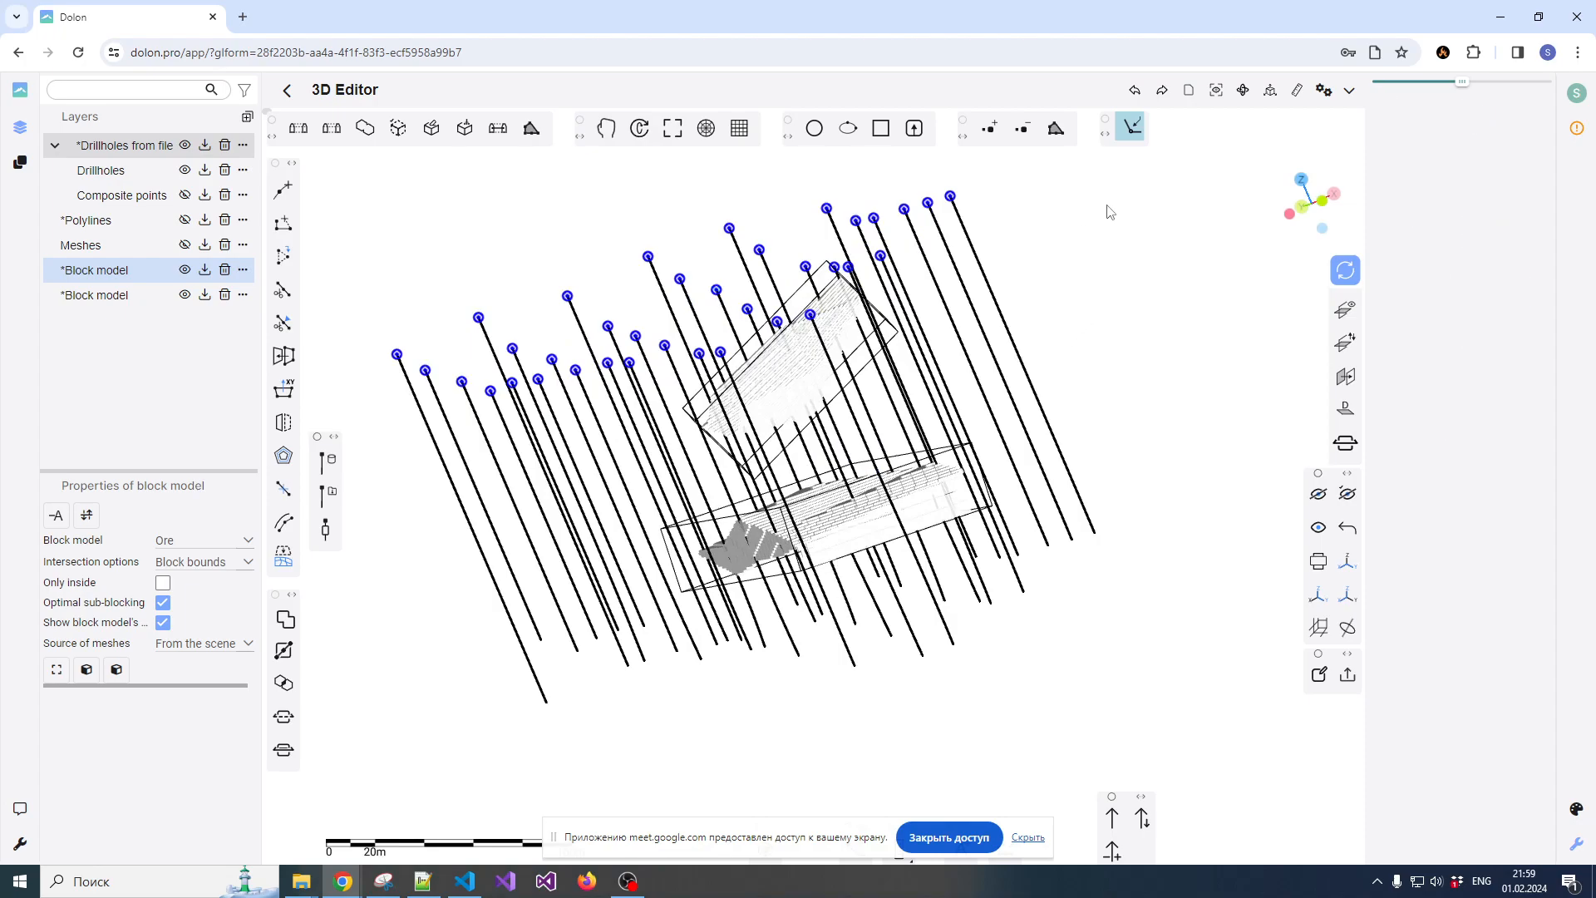
pyautogui.scroll(-2, 1119, 278)
pyautogui.scroll(5, 947, 443)
pyautogui.moveTo(974, 428); pyautogui.dragTo(941, 493)
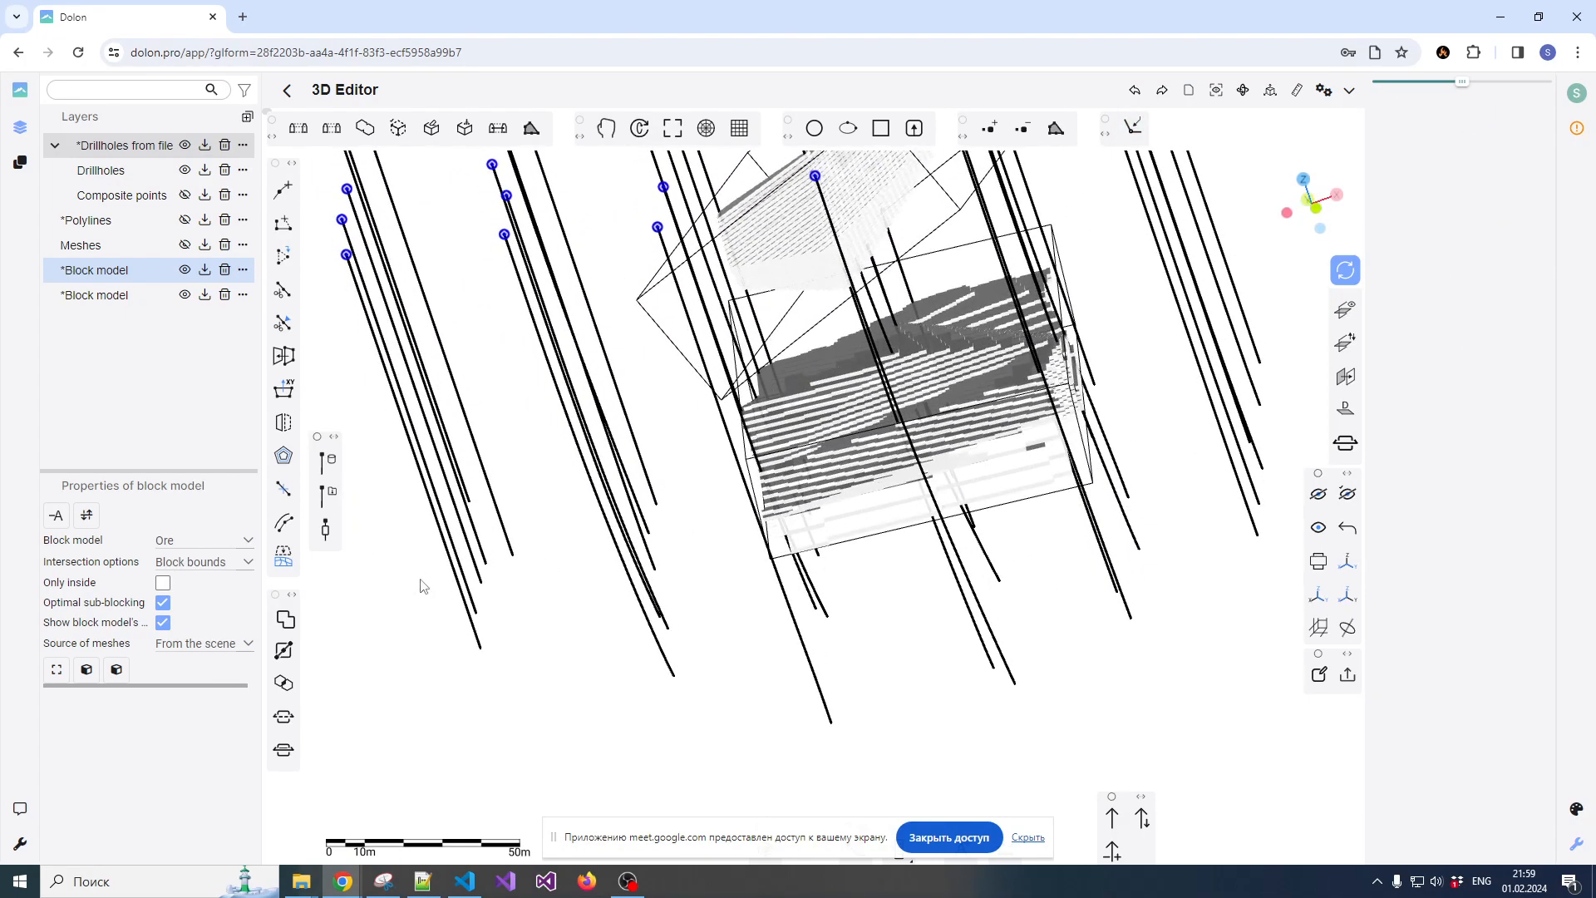
# Open the IDW resource assessment for the lower ore body's block model and load assay.csv as the assay file
pyautogui.click(126, 298)
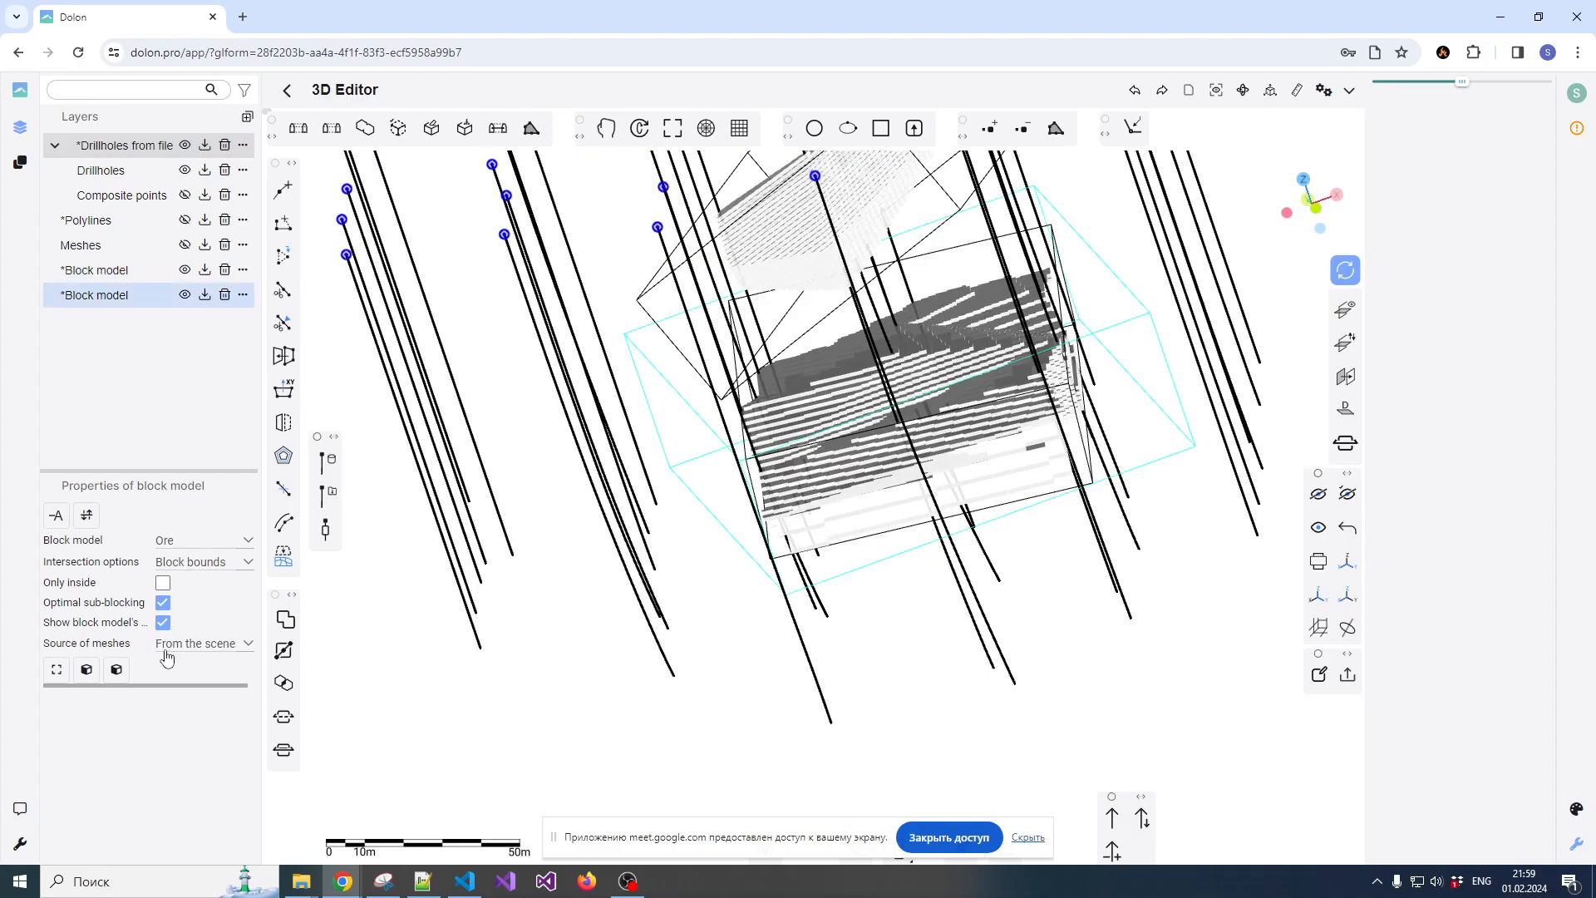
pyautogui.click(117, 670)
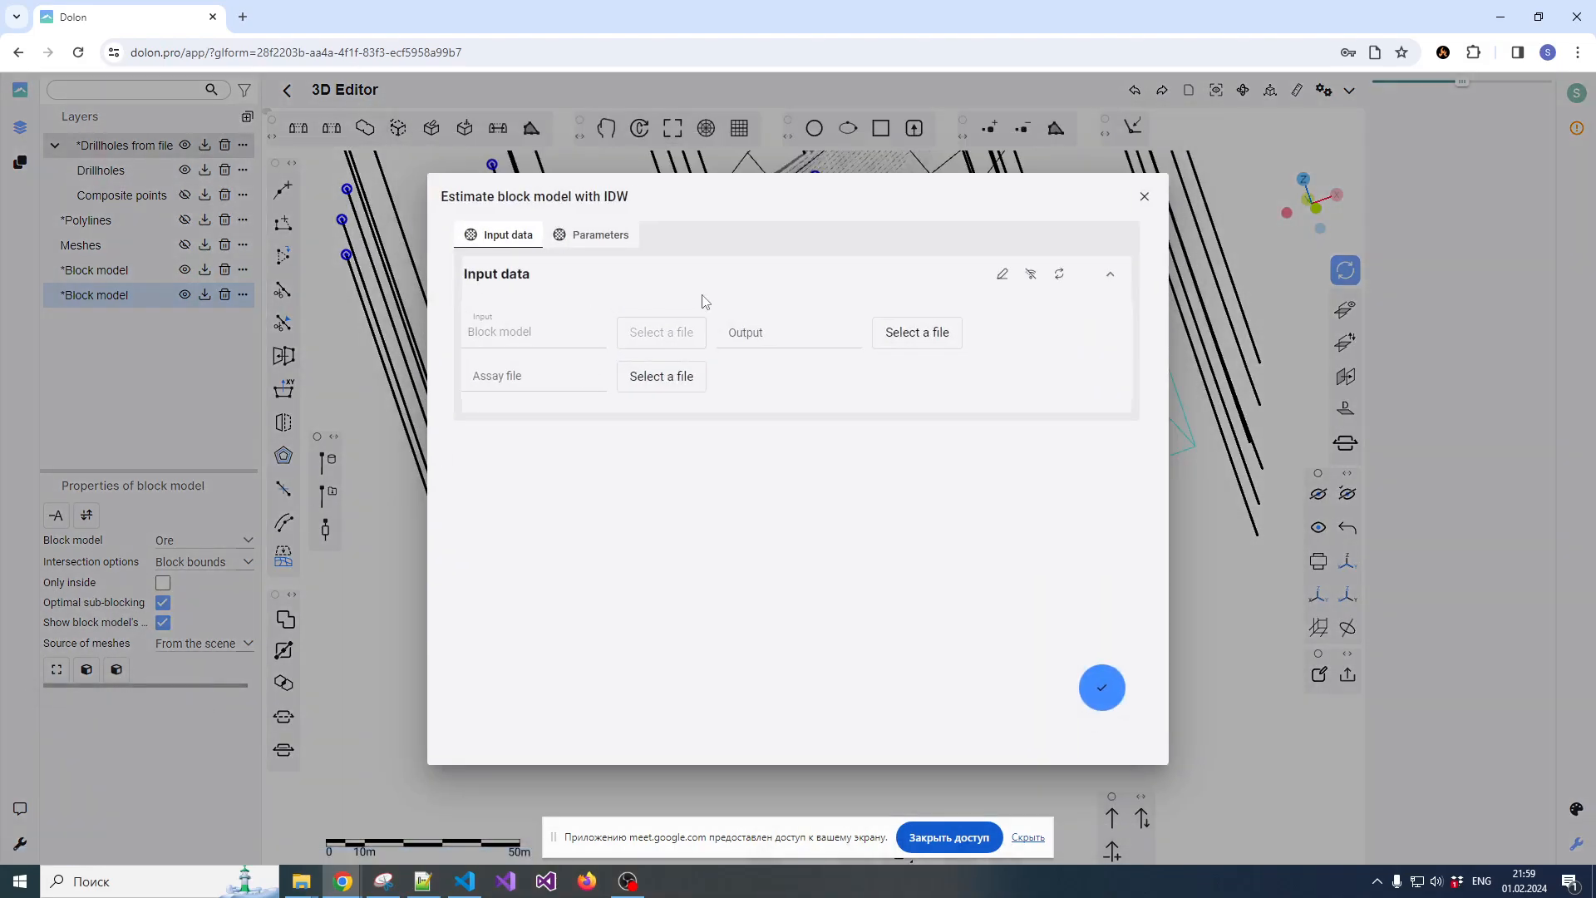
pyautogui.click(650, 381)
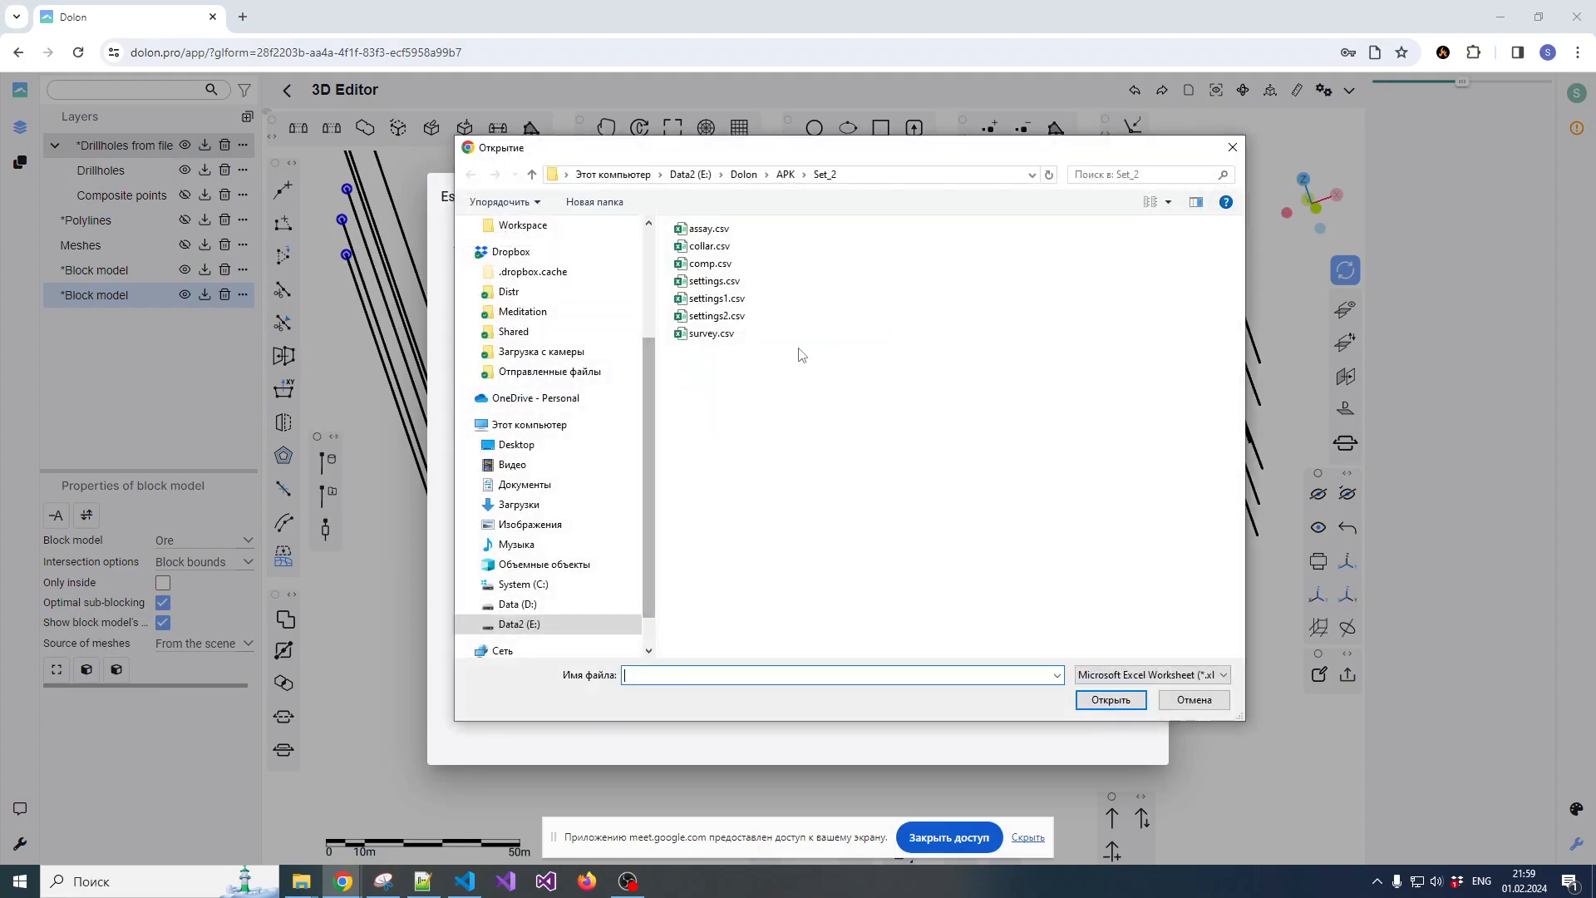
pyautogui.doubleClick(708, 228)
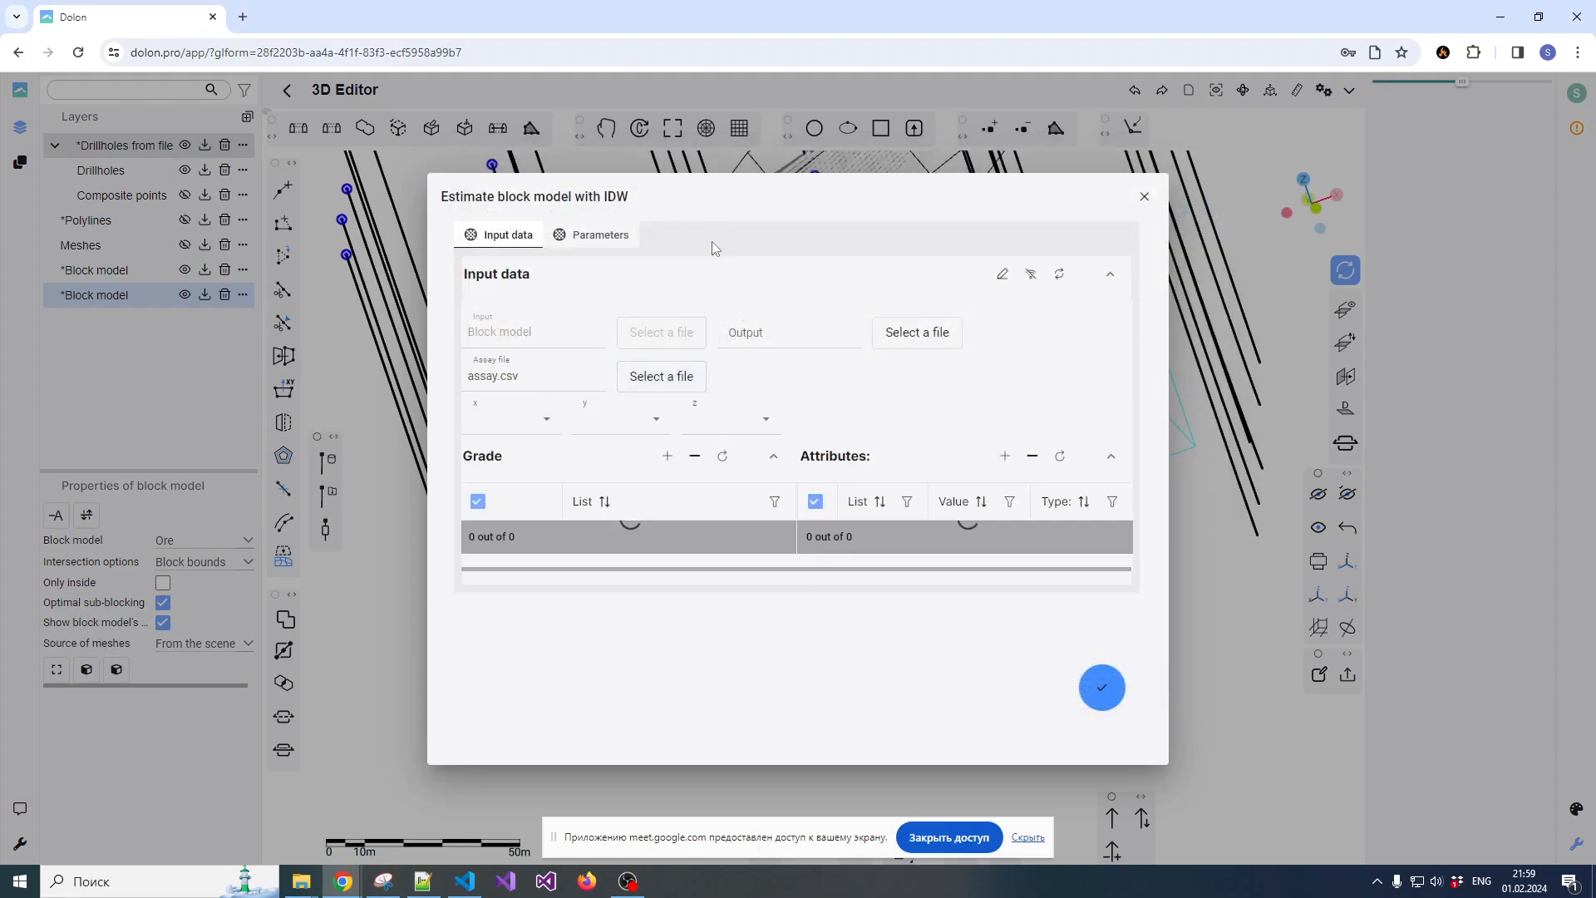
# Assign Mid_X, Mid_Y and Mid_Z as the assay coordinates and choose Grade as the grade column for the IDW estimate
pyautogui.click(544, 424)
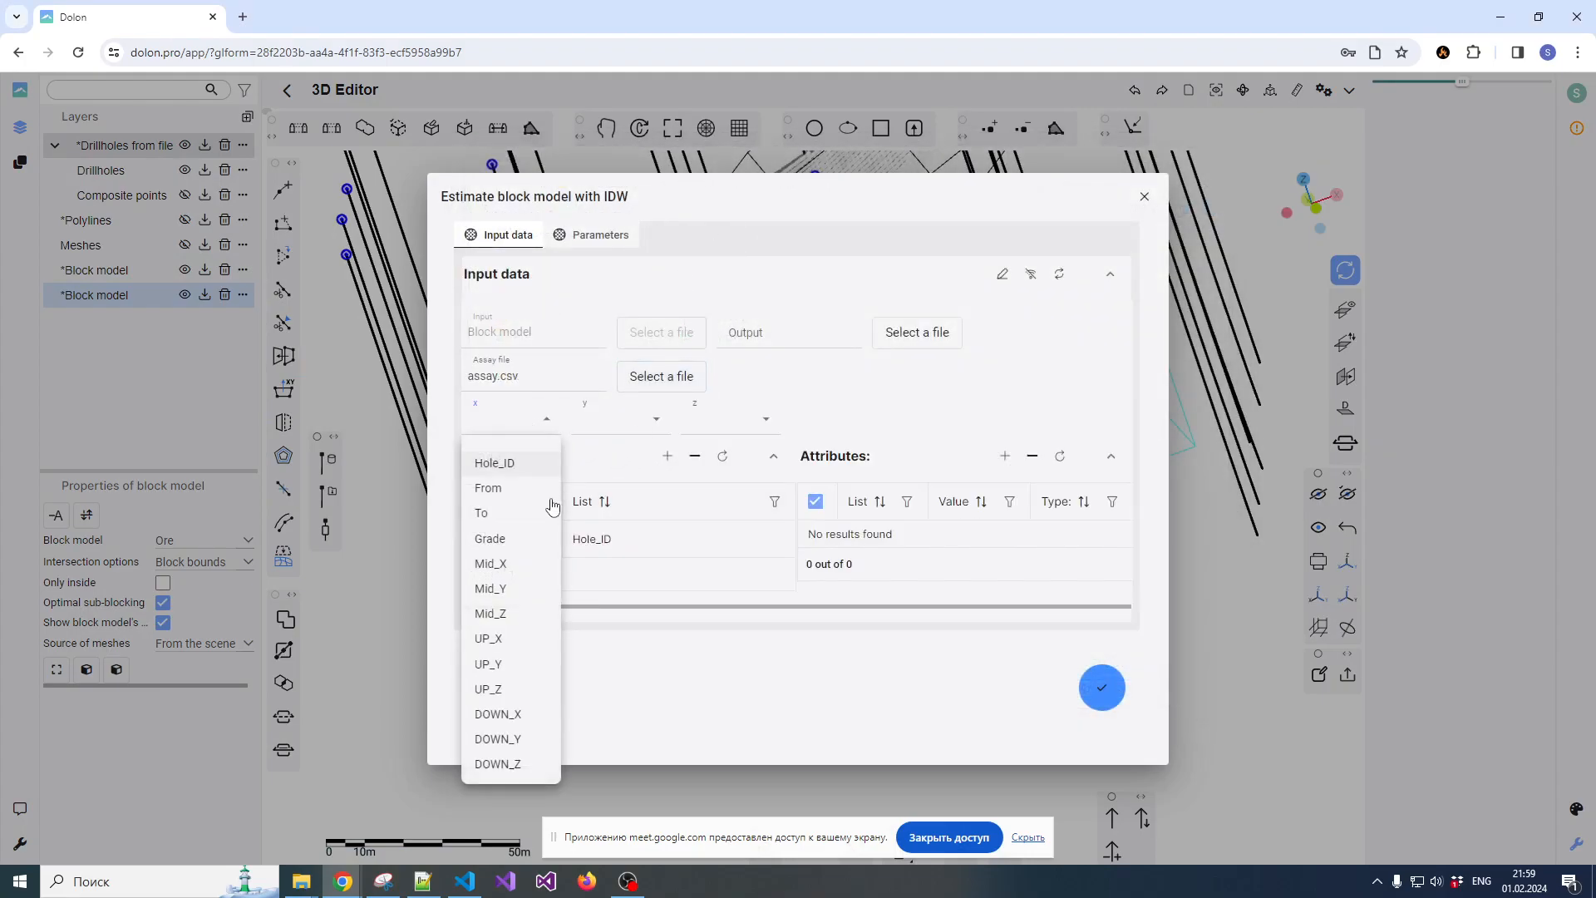
pyautogui.click(492, 564)
pyautogui.click(604, 422)
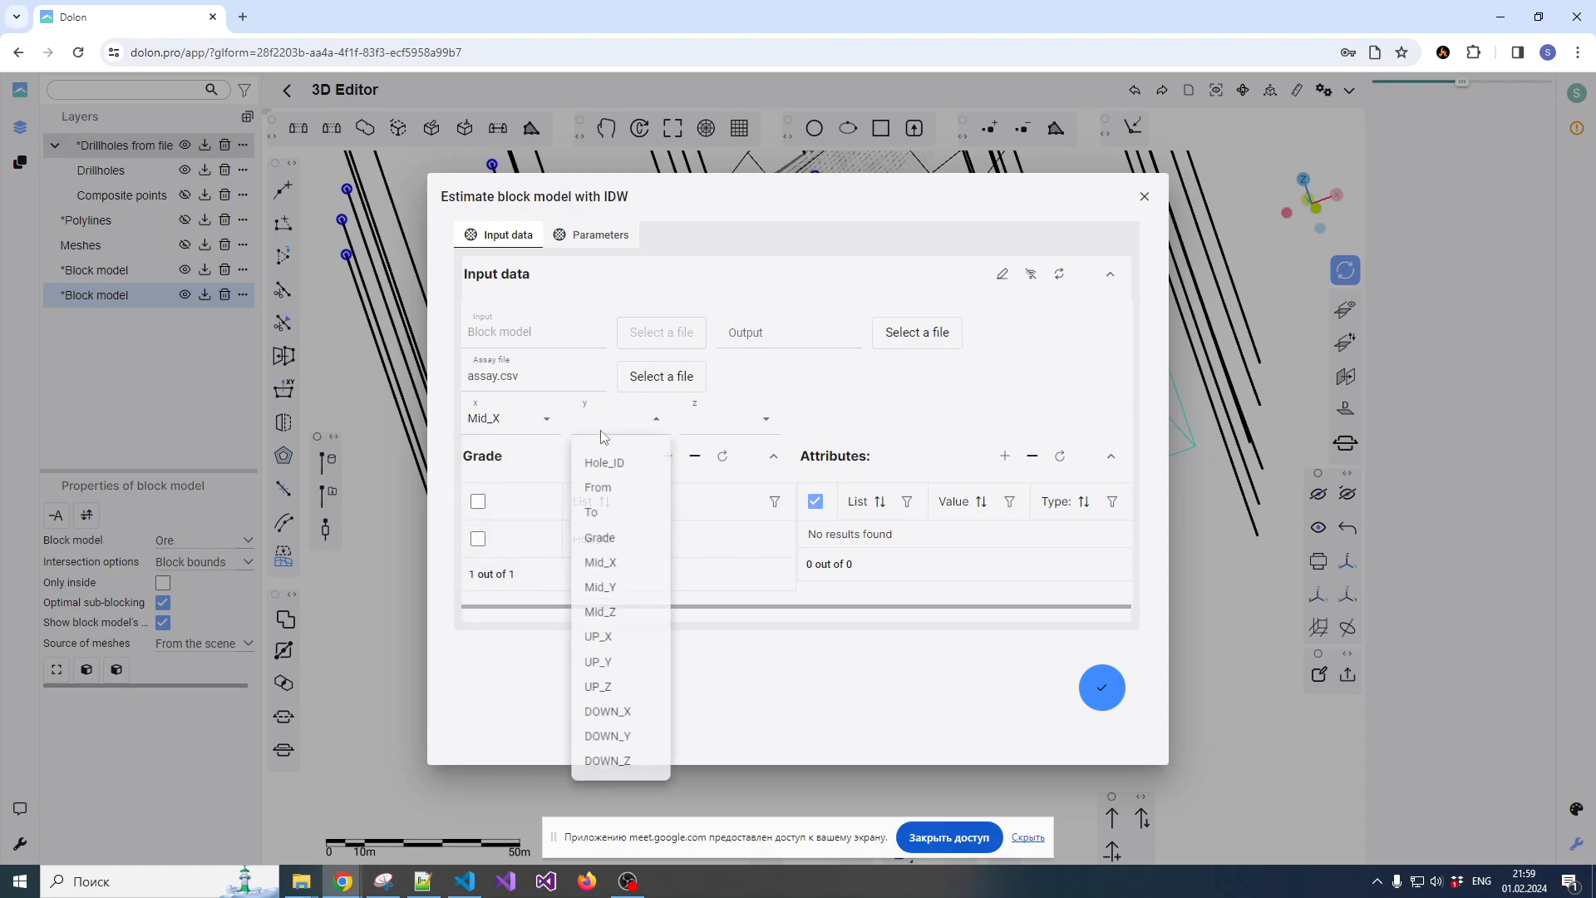
pyautogui.click(601, 589)
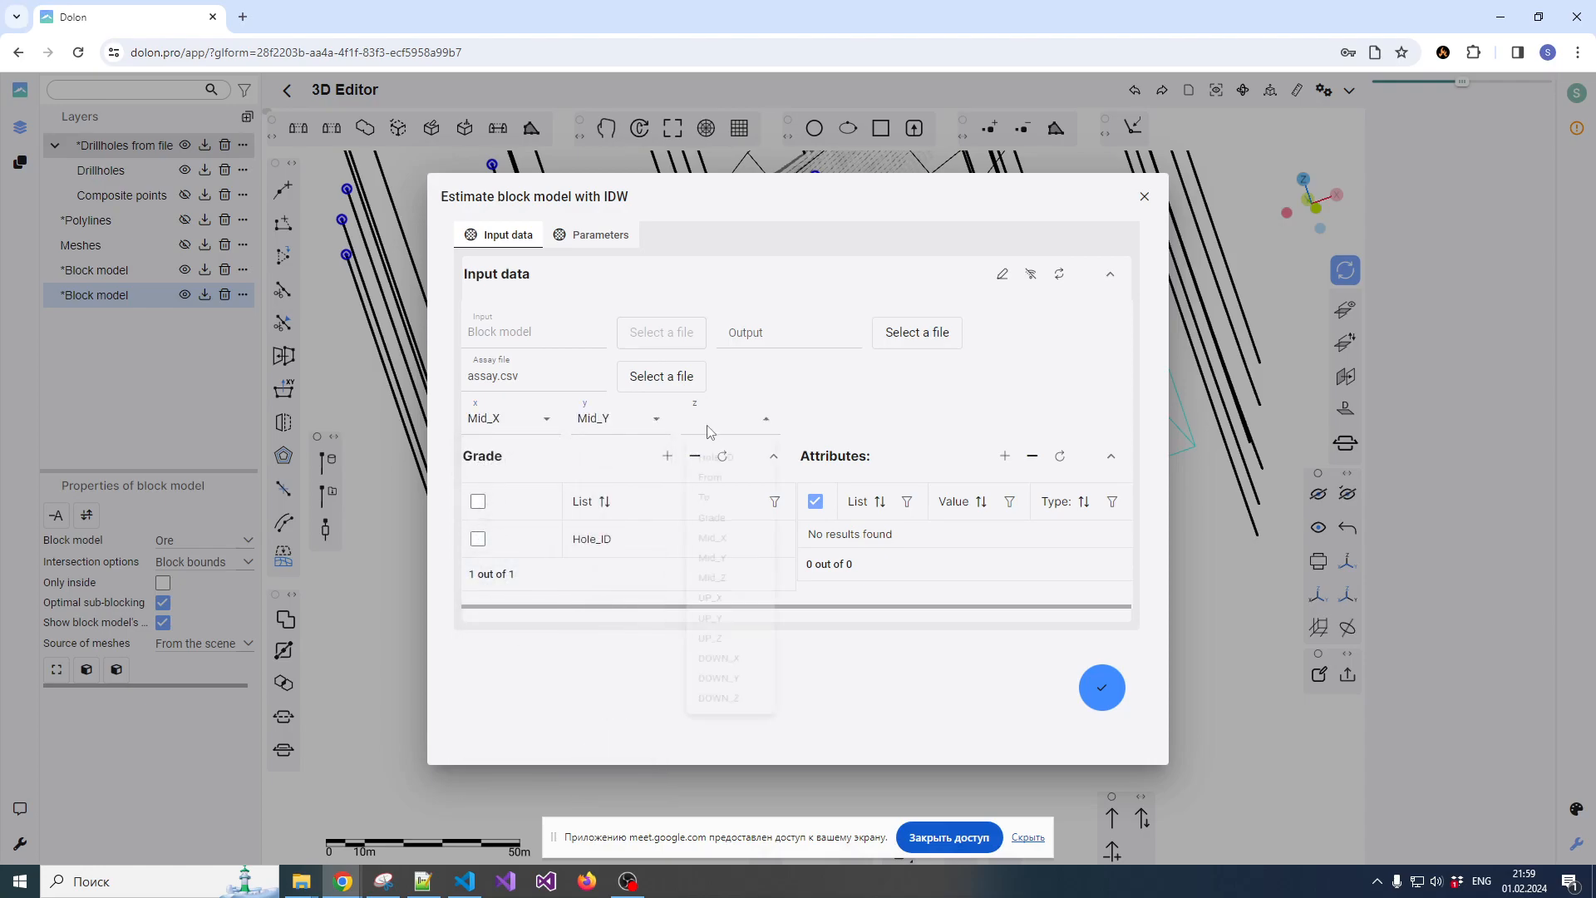
pyautogui.click(707, 423)
pyautogui.click(709, 613)
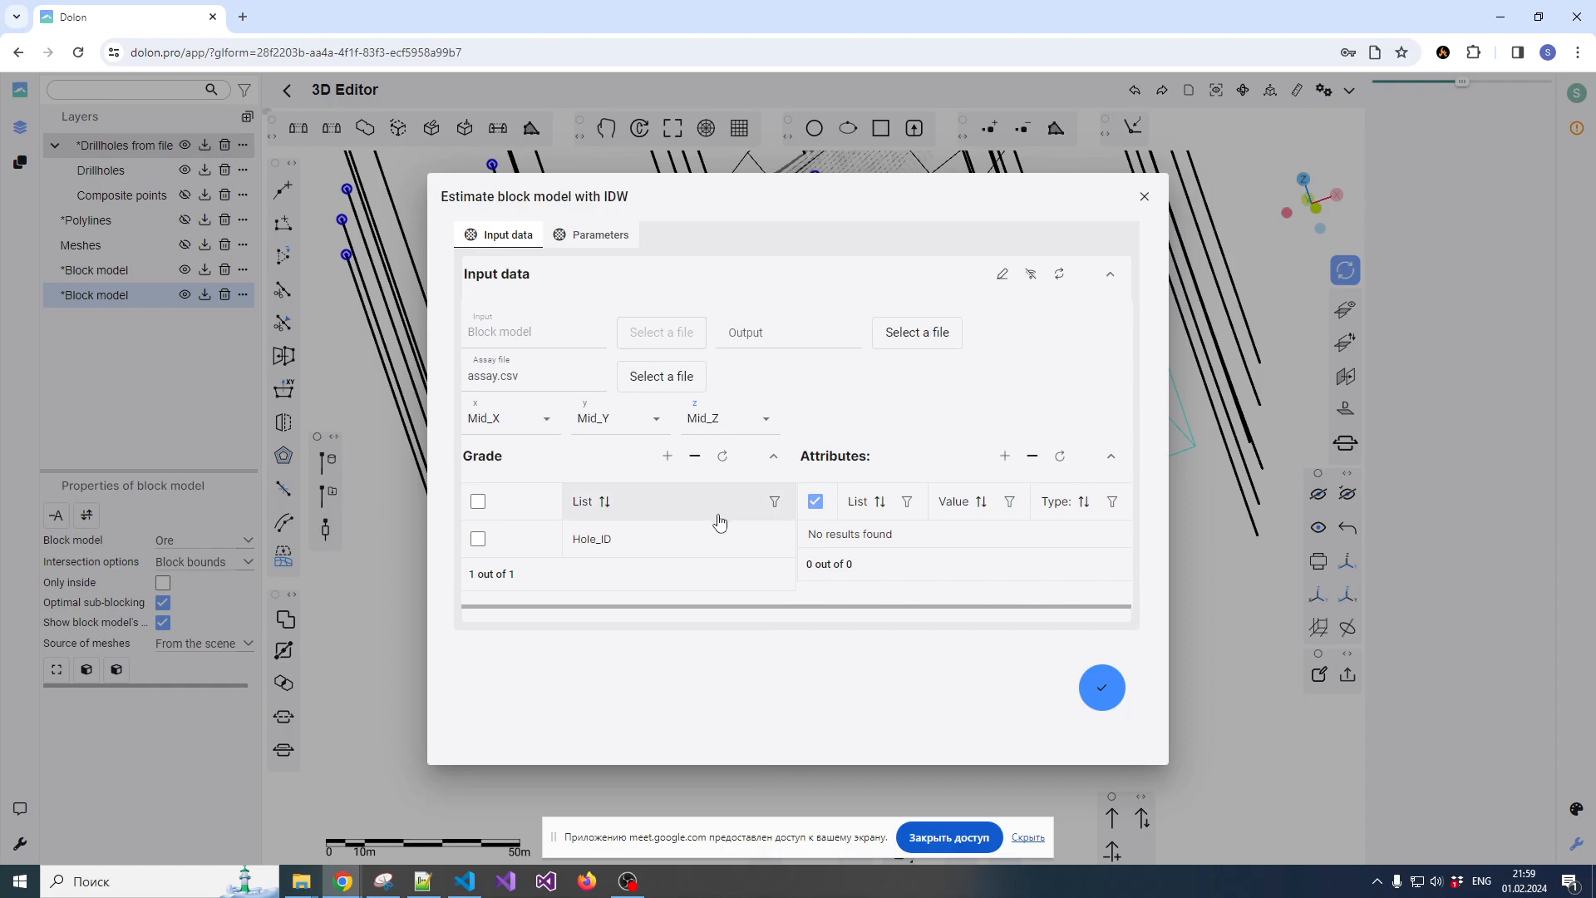
pyautogui.click(604, 549)
pyautogui.click(713, 546)
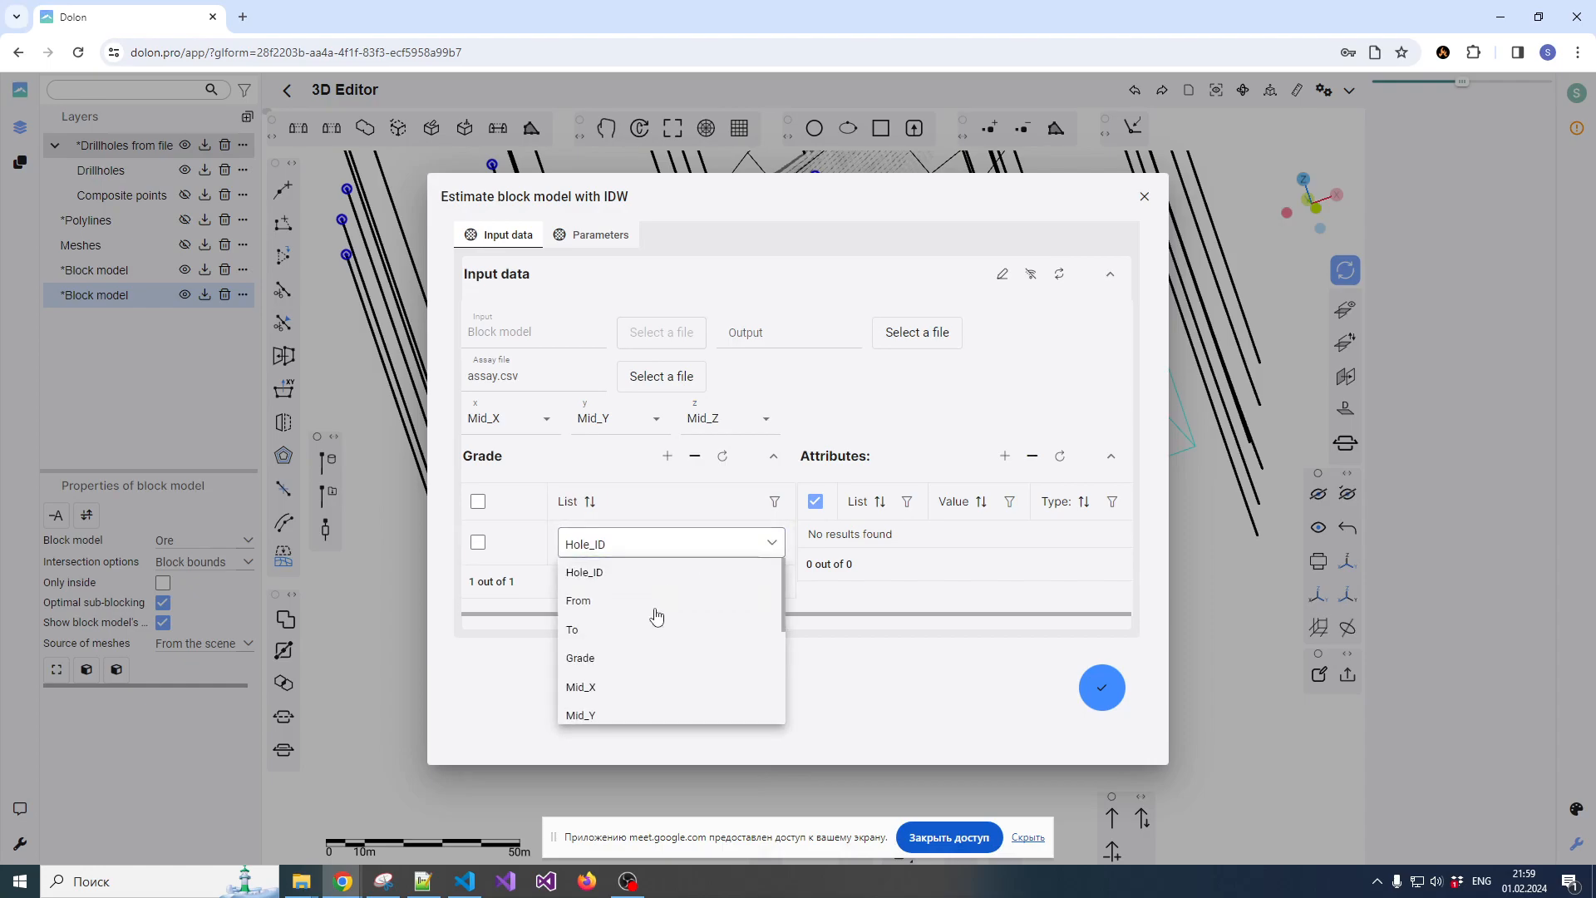
pyautogui.click(582, 659)
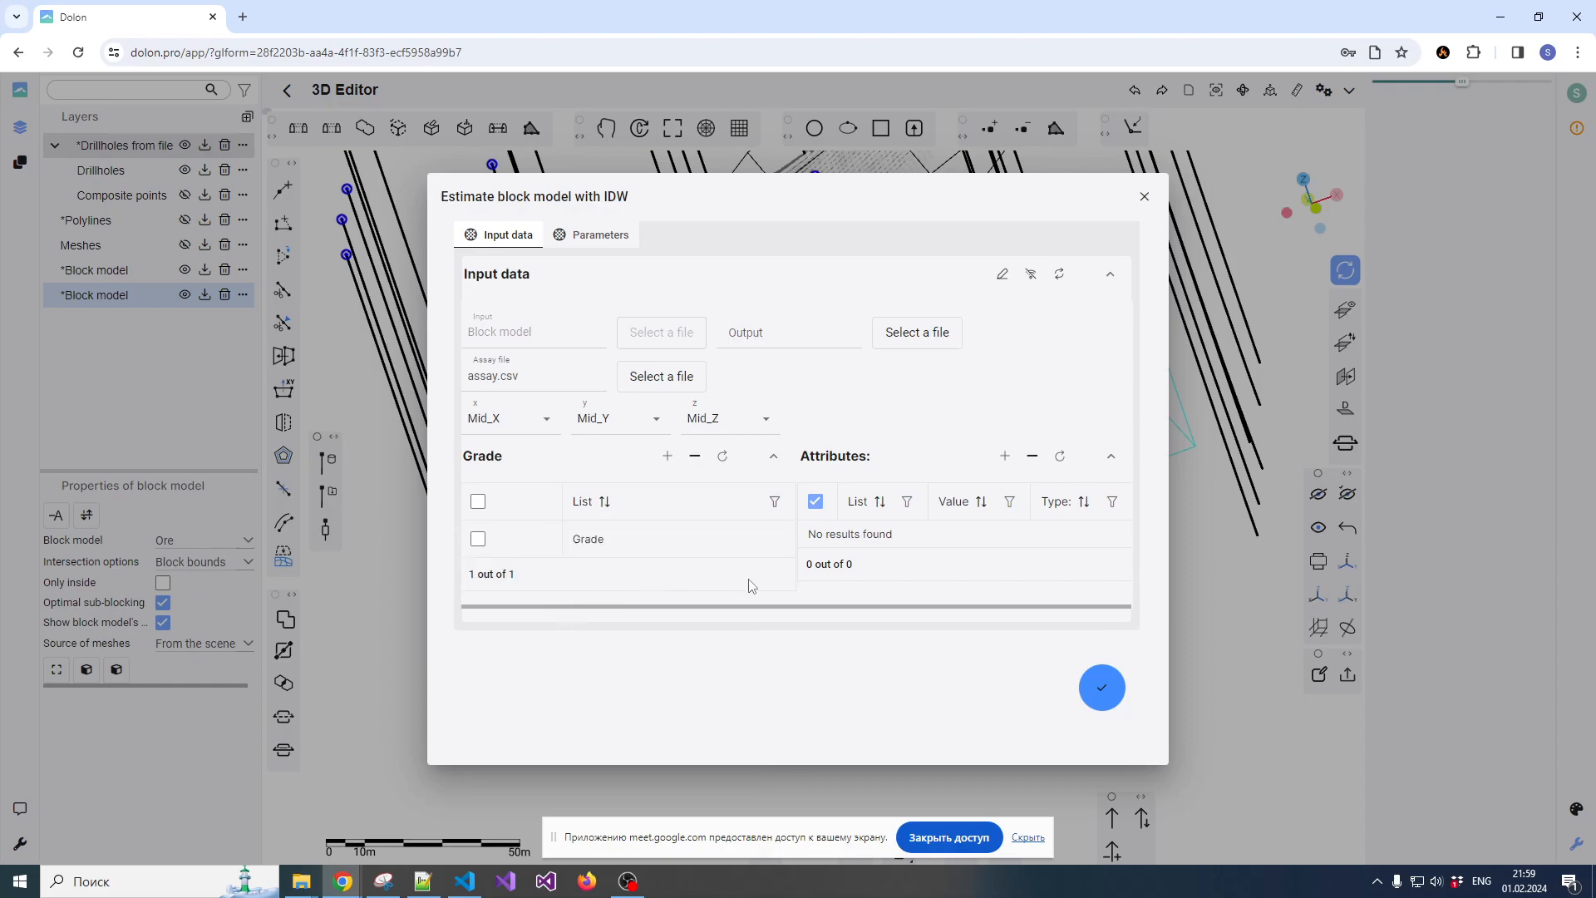
# Try running the IDW estimation with a first-axis azimuth of 15 and a second-axis dip of -1
pyautogui.click(603, 236)
pyautogui.click(925, 606)
pyautogui.doubleClick(925, 605)
pyautogui.write('15')
pyautogui.doubleClick(1036, 643)
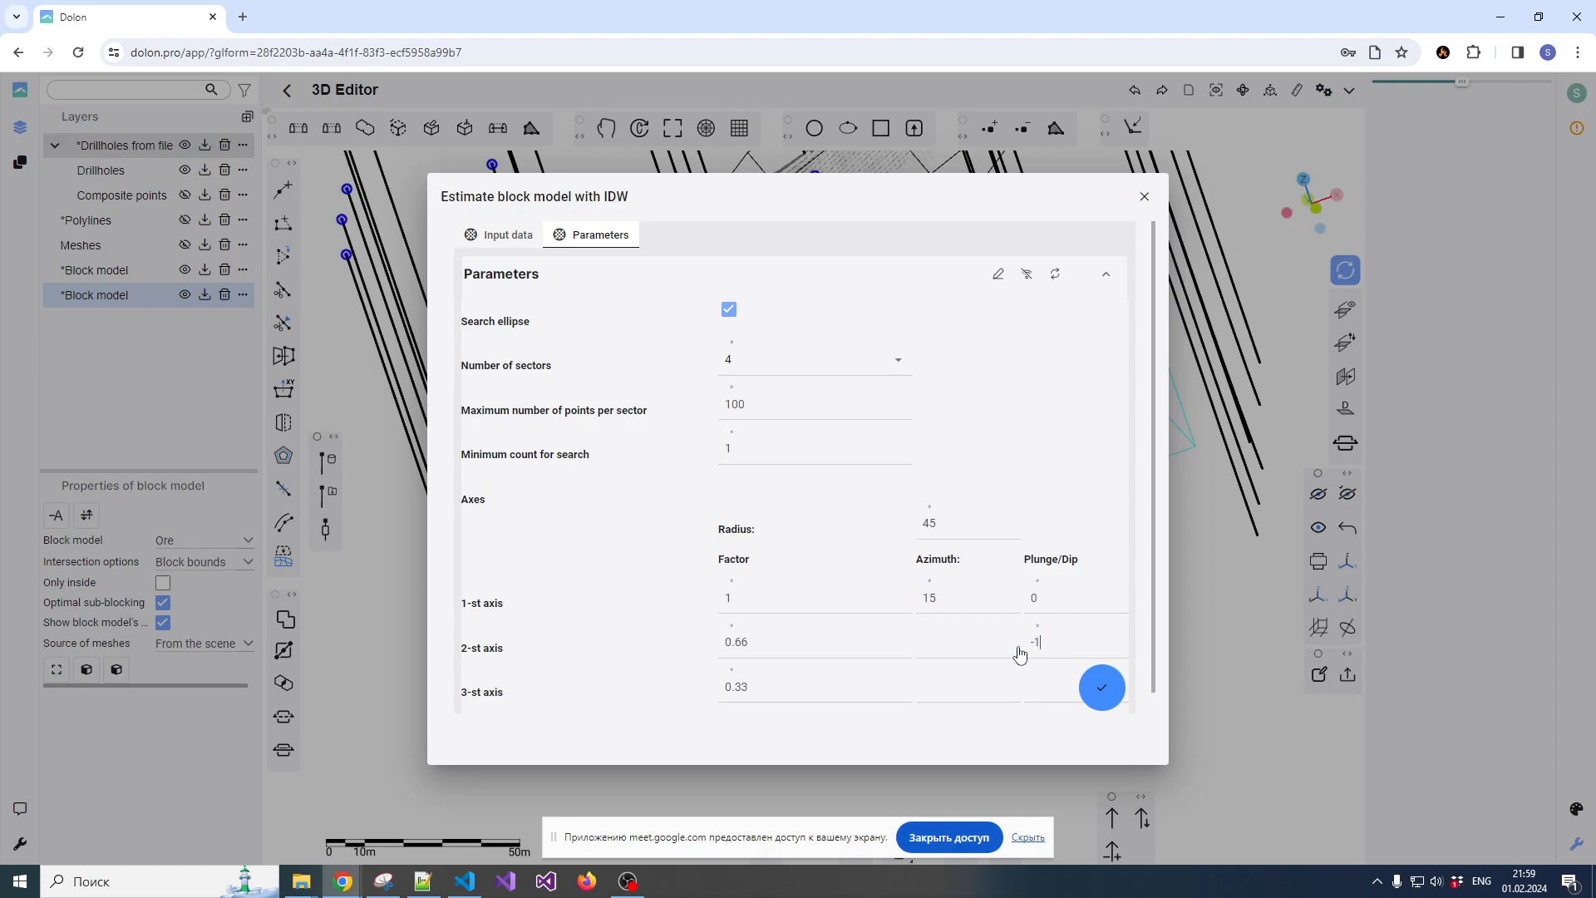
pyautogui.write('-1')
pyautogui.click(1104, 696)
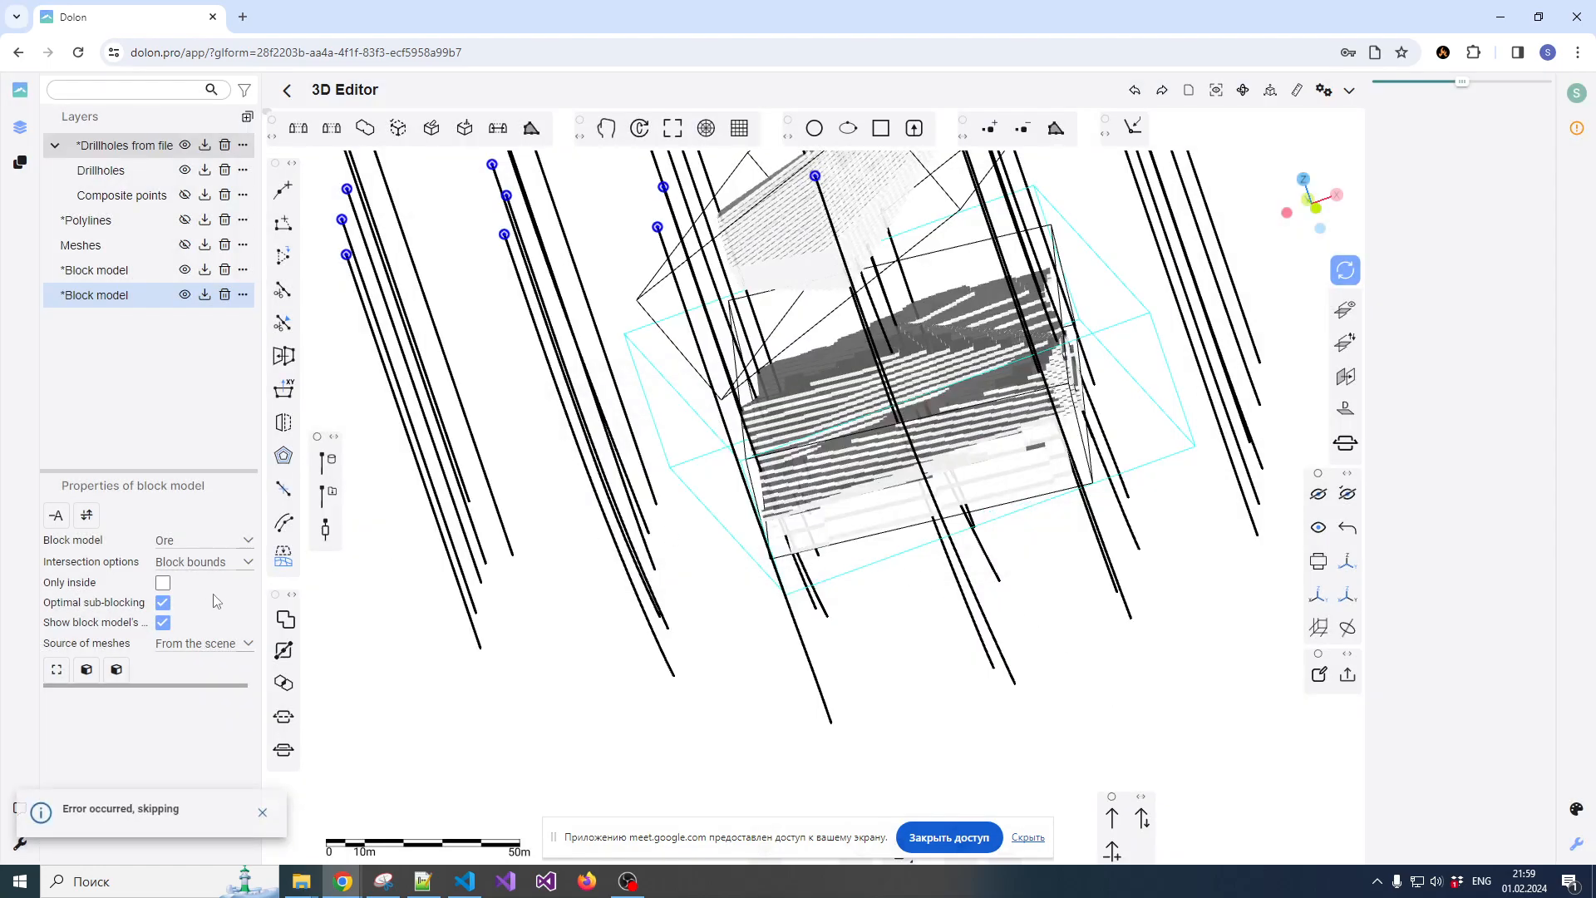
# Regenerate the lower ore body's block model on the GPU and reopen its IDW resource assessment
pyautogui.click(86, 672)
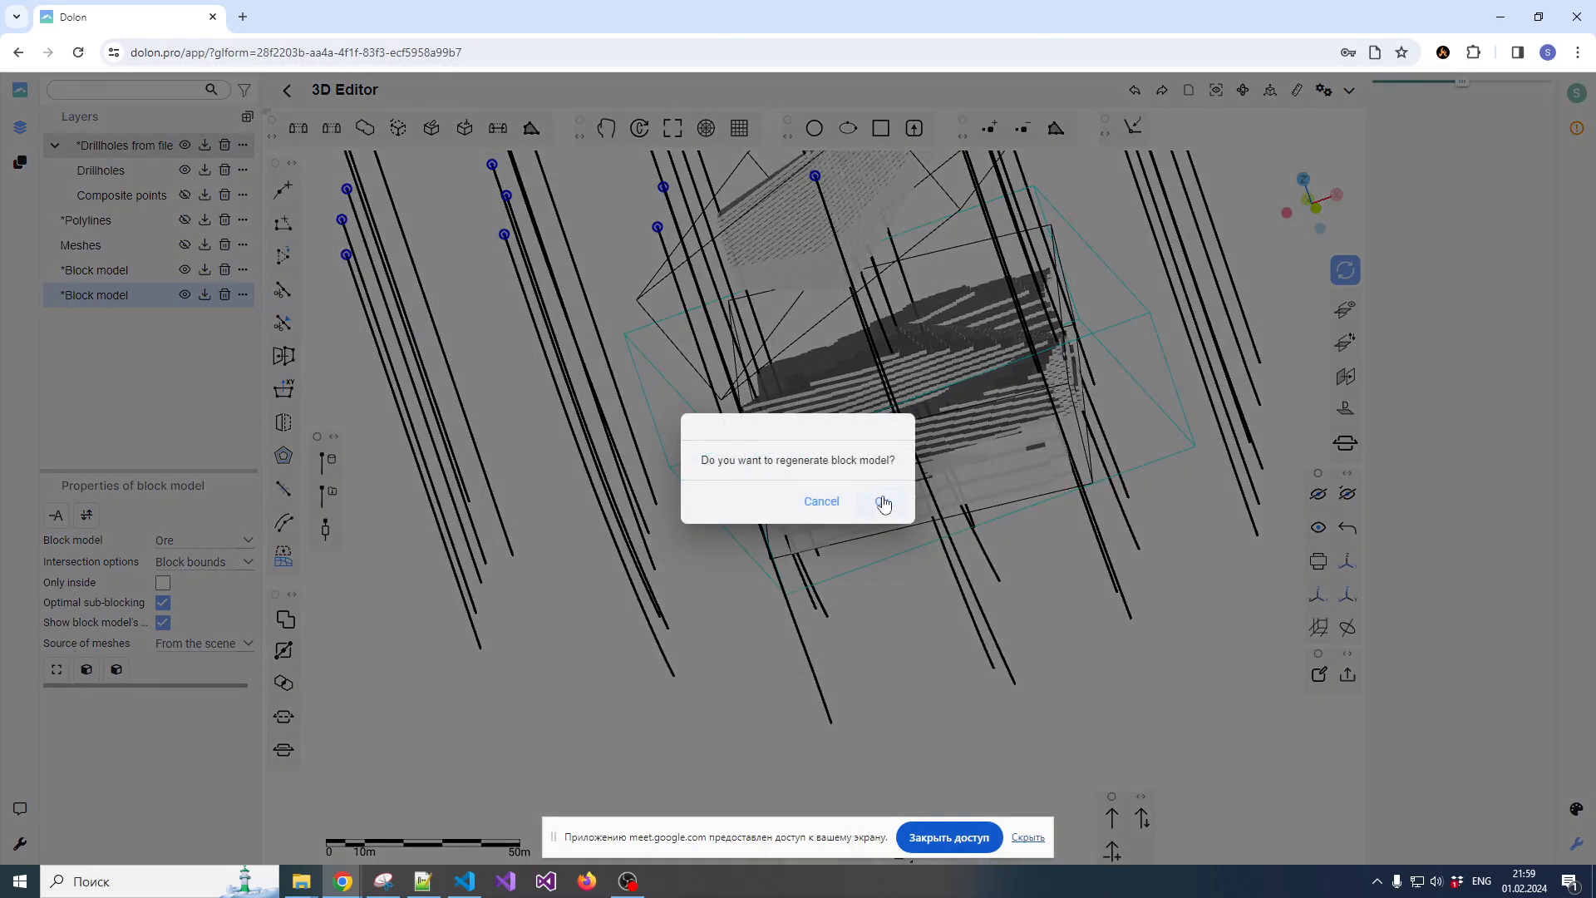
pyautogui.click(883, 503)
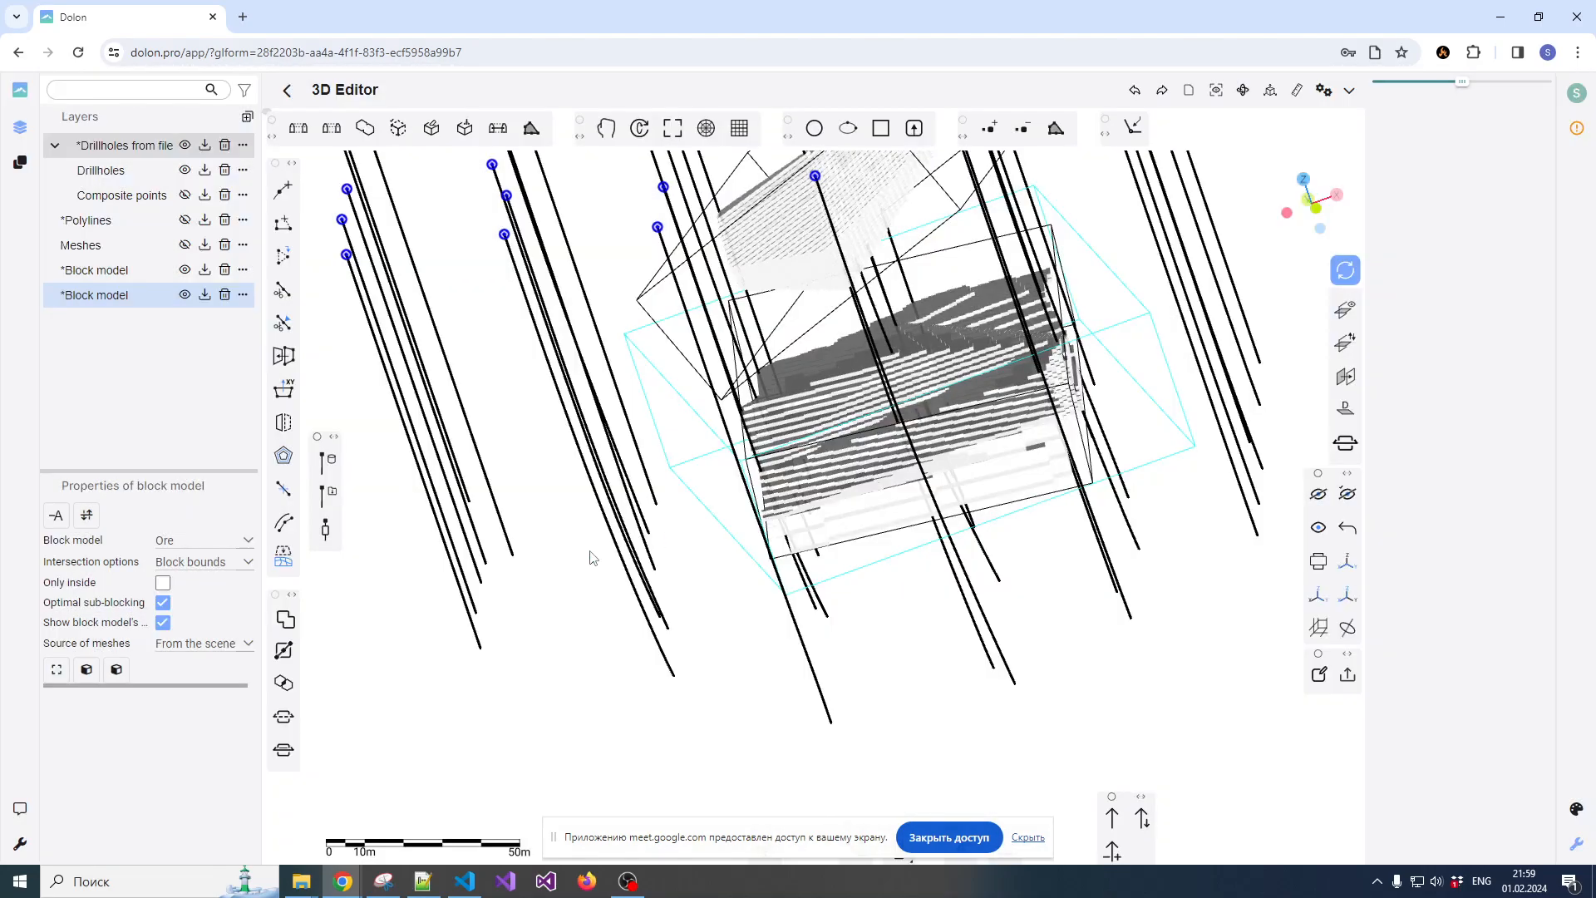
pyautogui.click(117, 669)
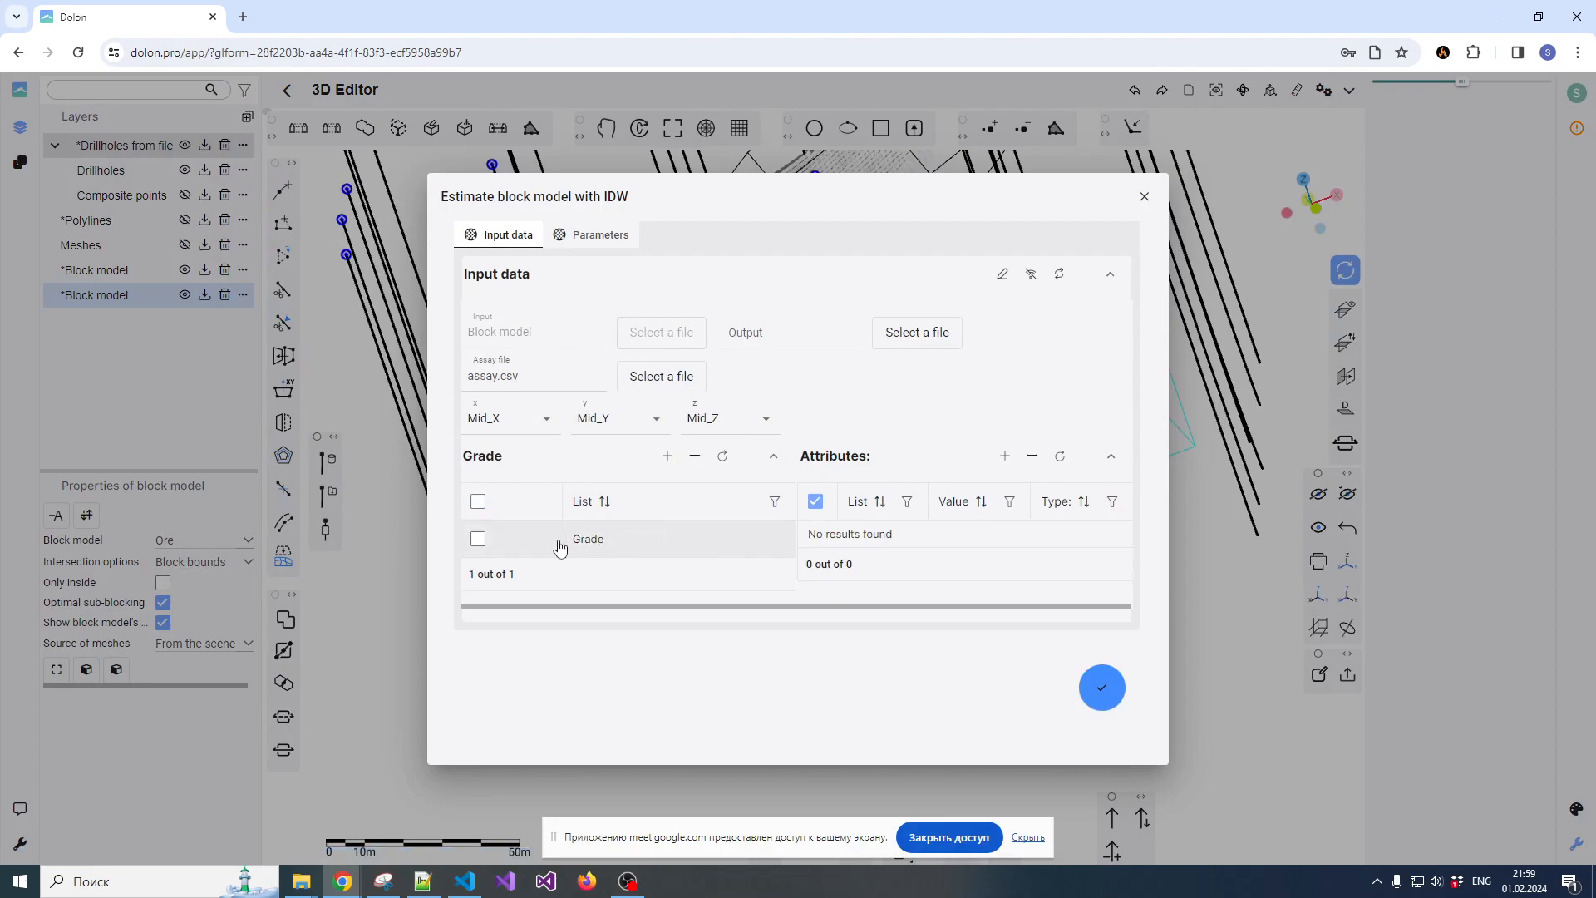
# Reload assay.csv as the assay file and set the ticked grade entry to the Grade column
pyautogui.click(480, 542)
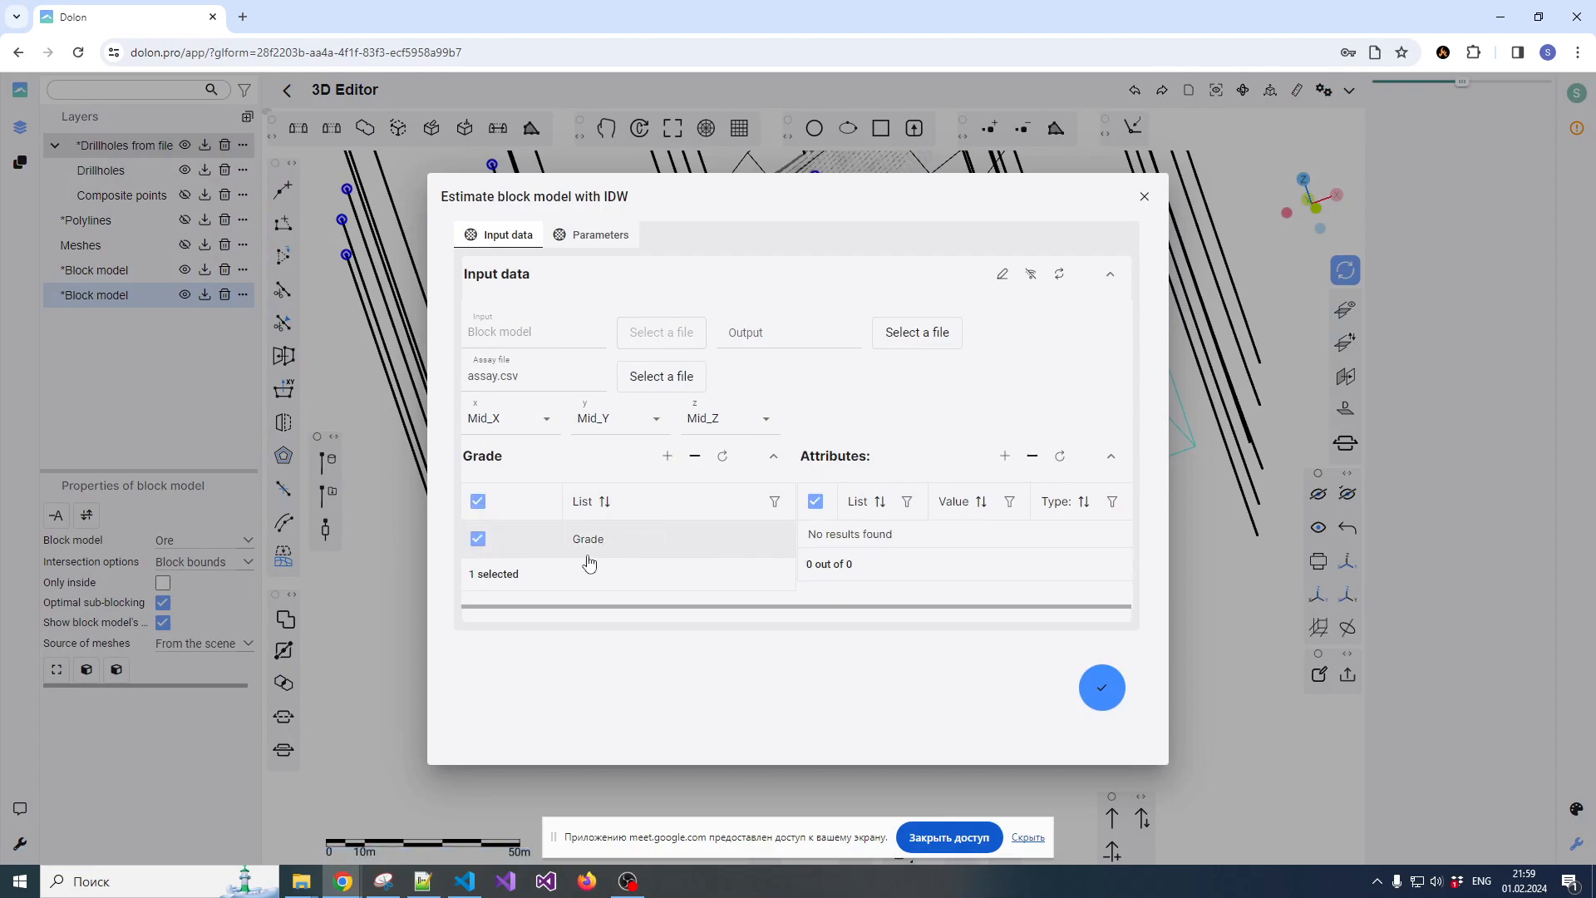
pyautogui.click(717, 550)
pyautogui.click(673, 553)
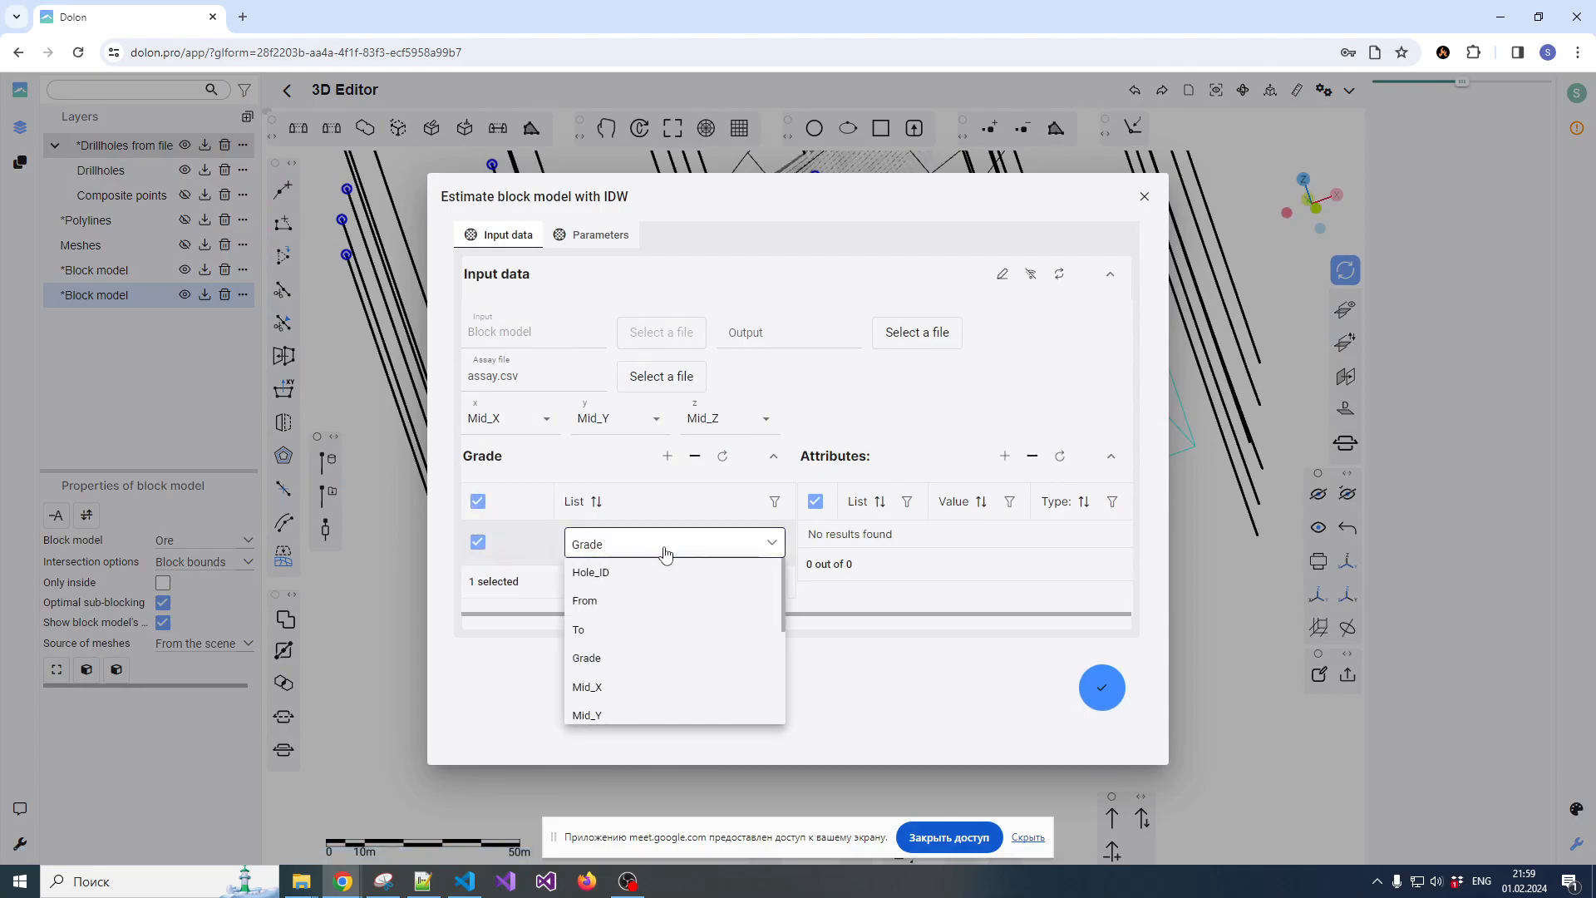
pyautogui.click(595, 659)
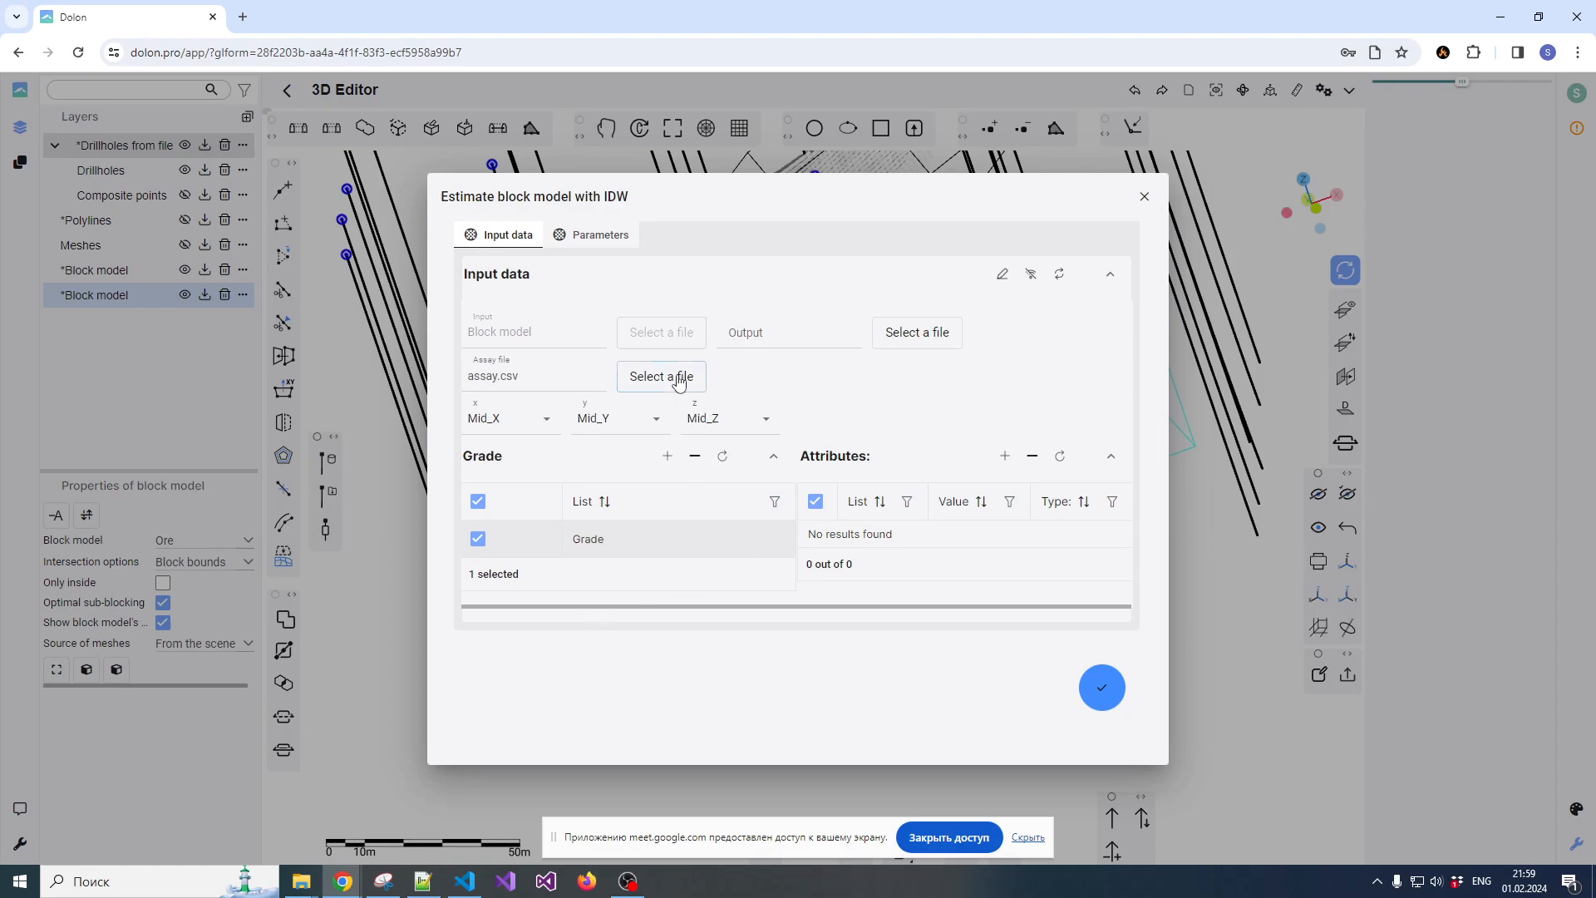
pyautogui.click(647, 376)
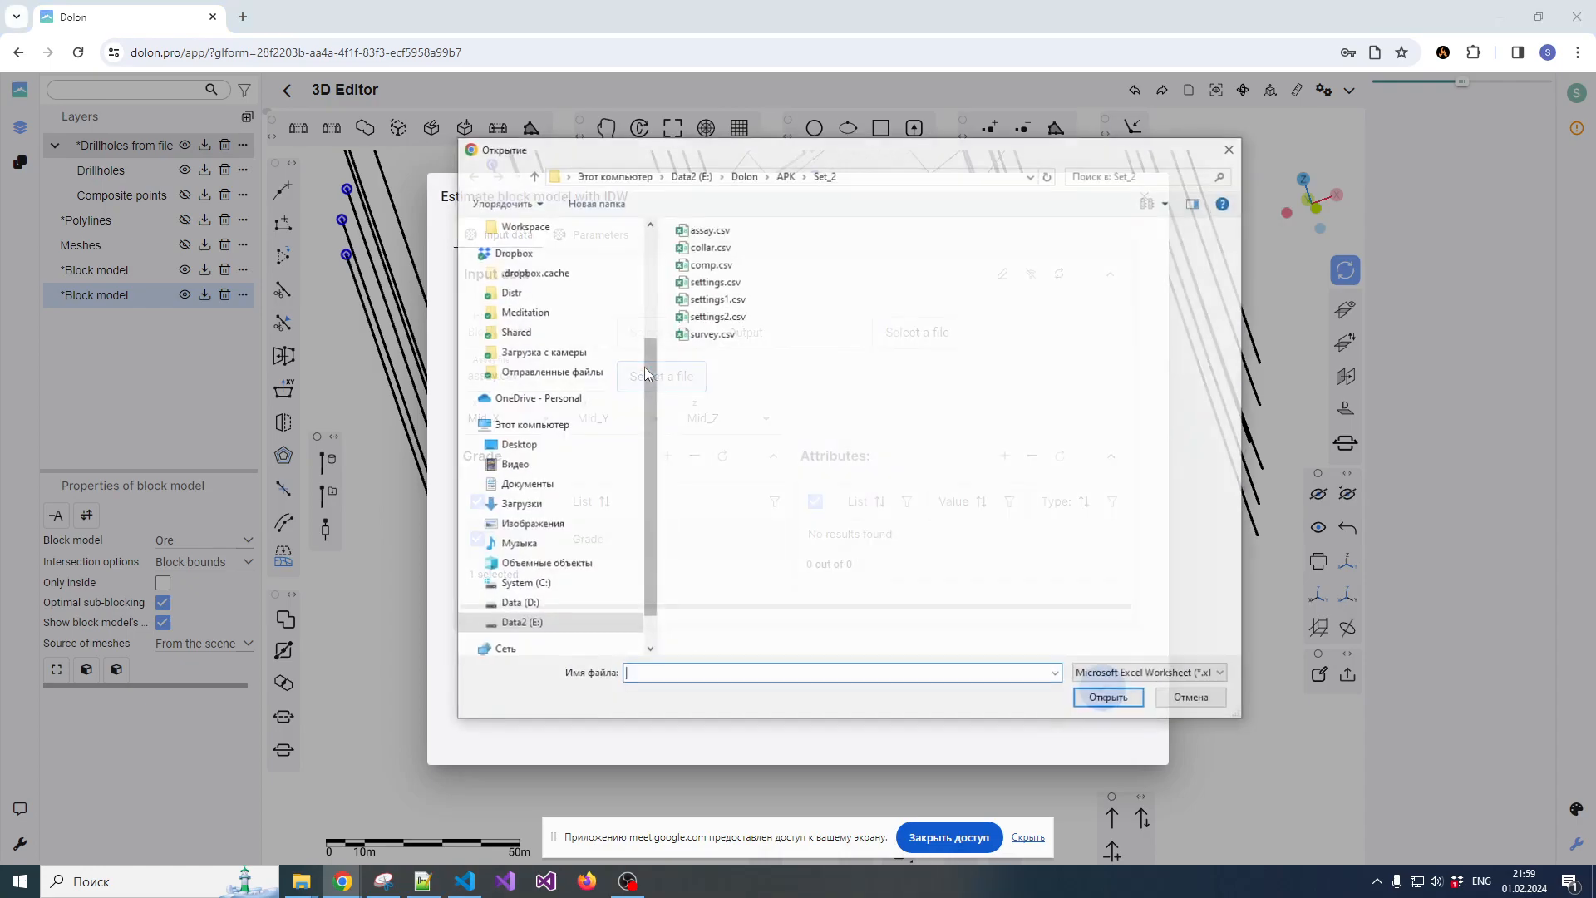
pyautogui.doubleClick(717, 226)
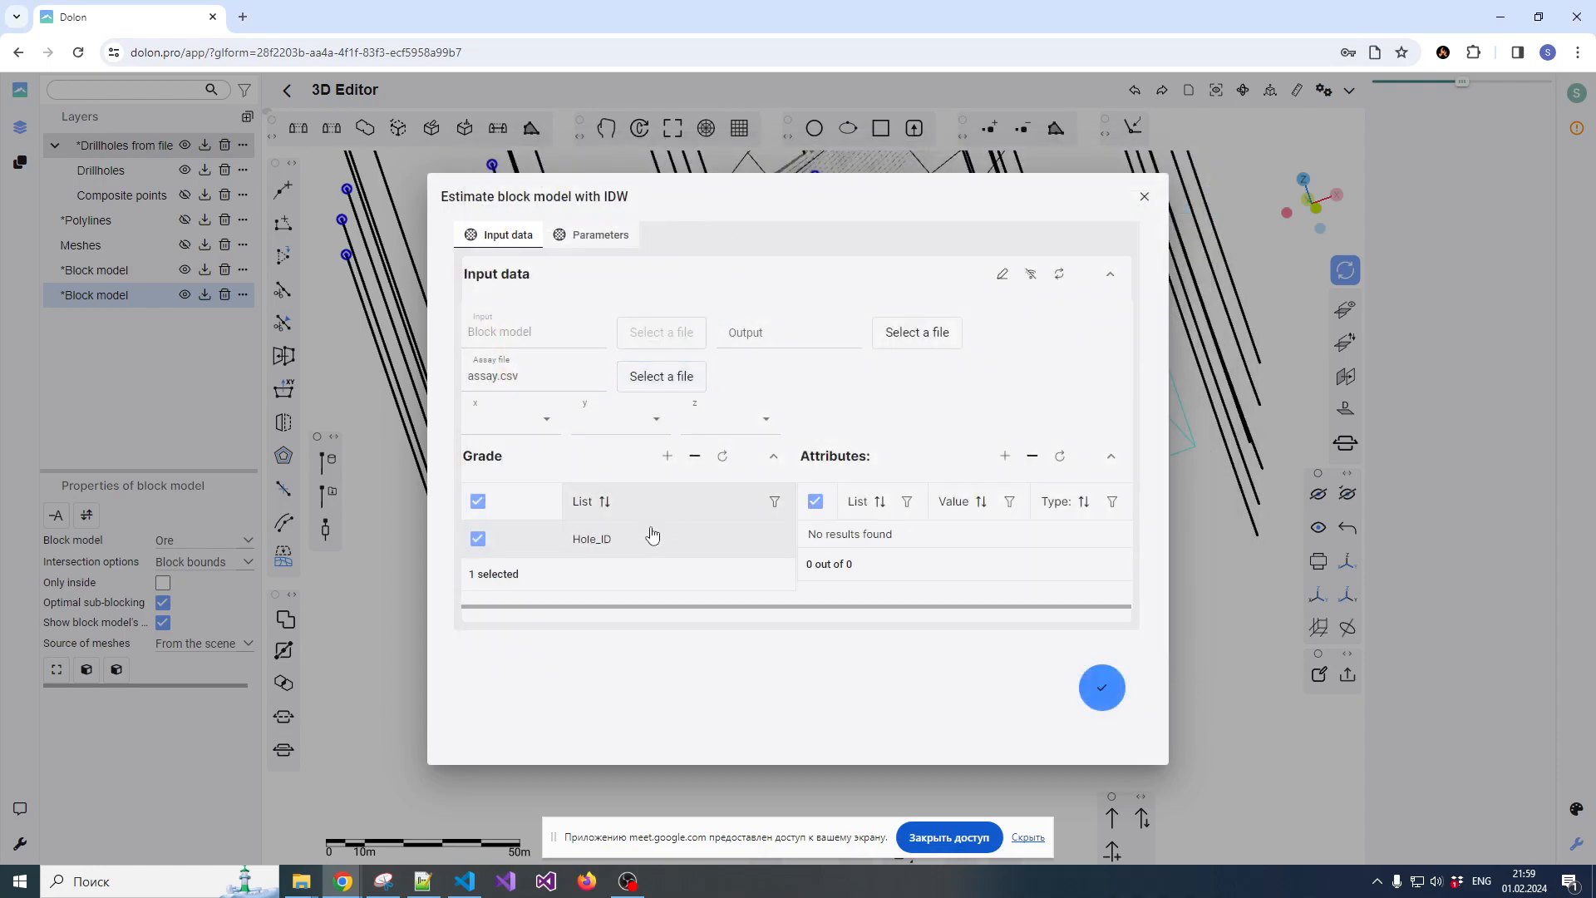
pyautogui.click(635, 539)
pyautogui.click(652, 549)
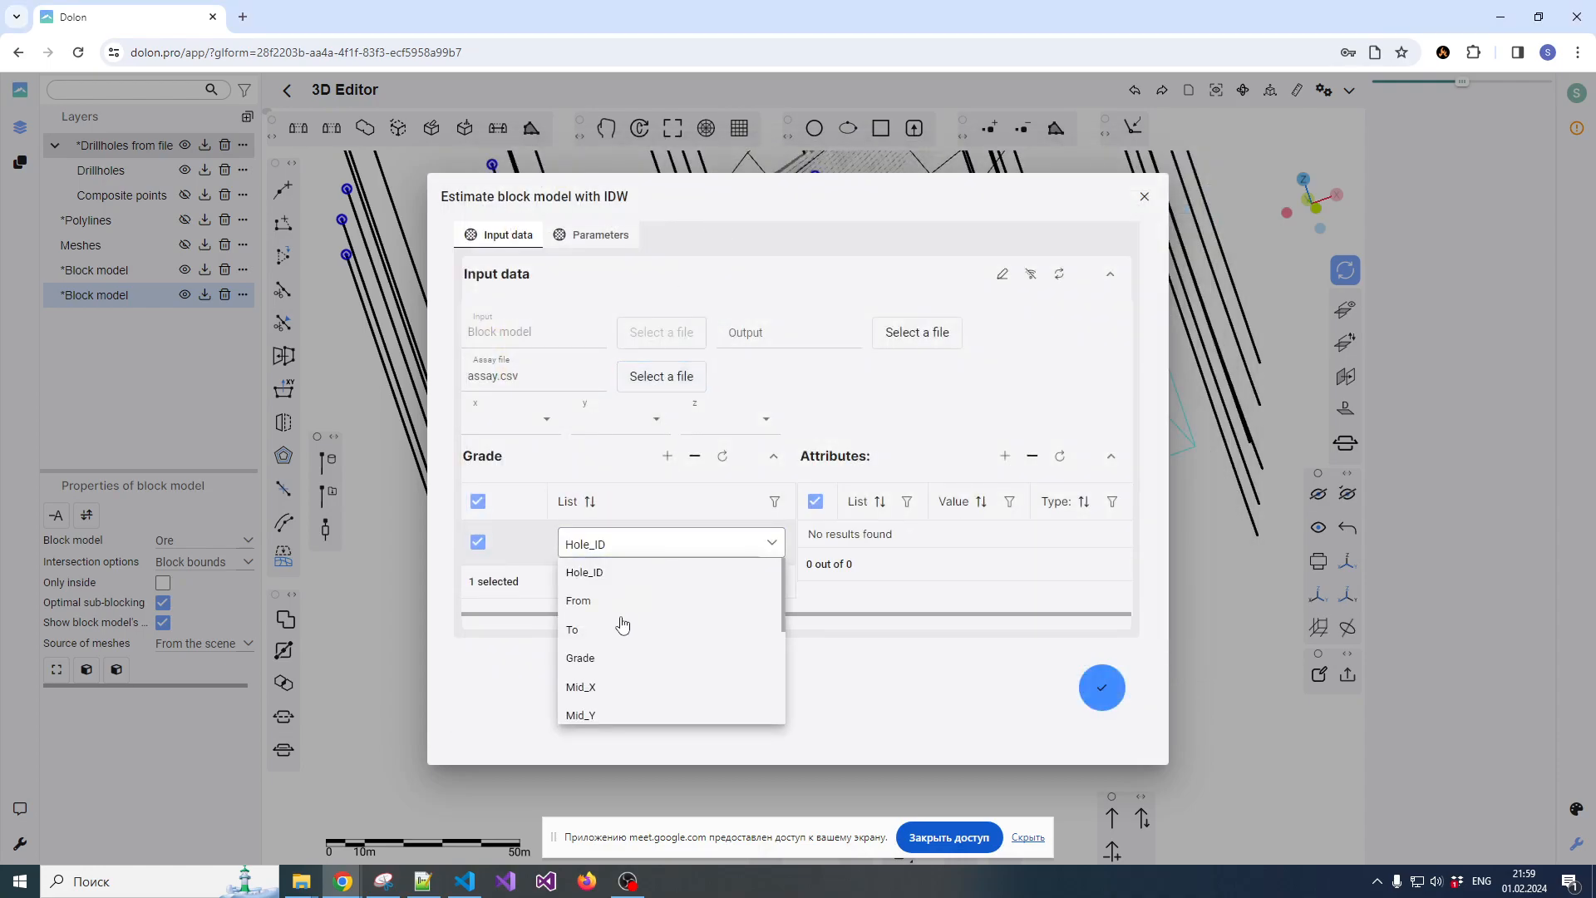
pyautogui.click(588, 657)
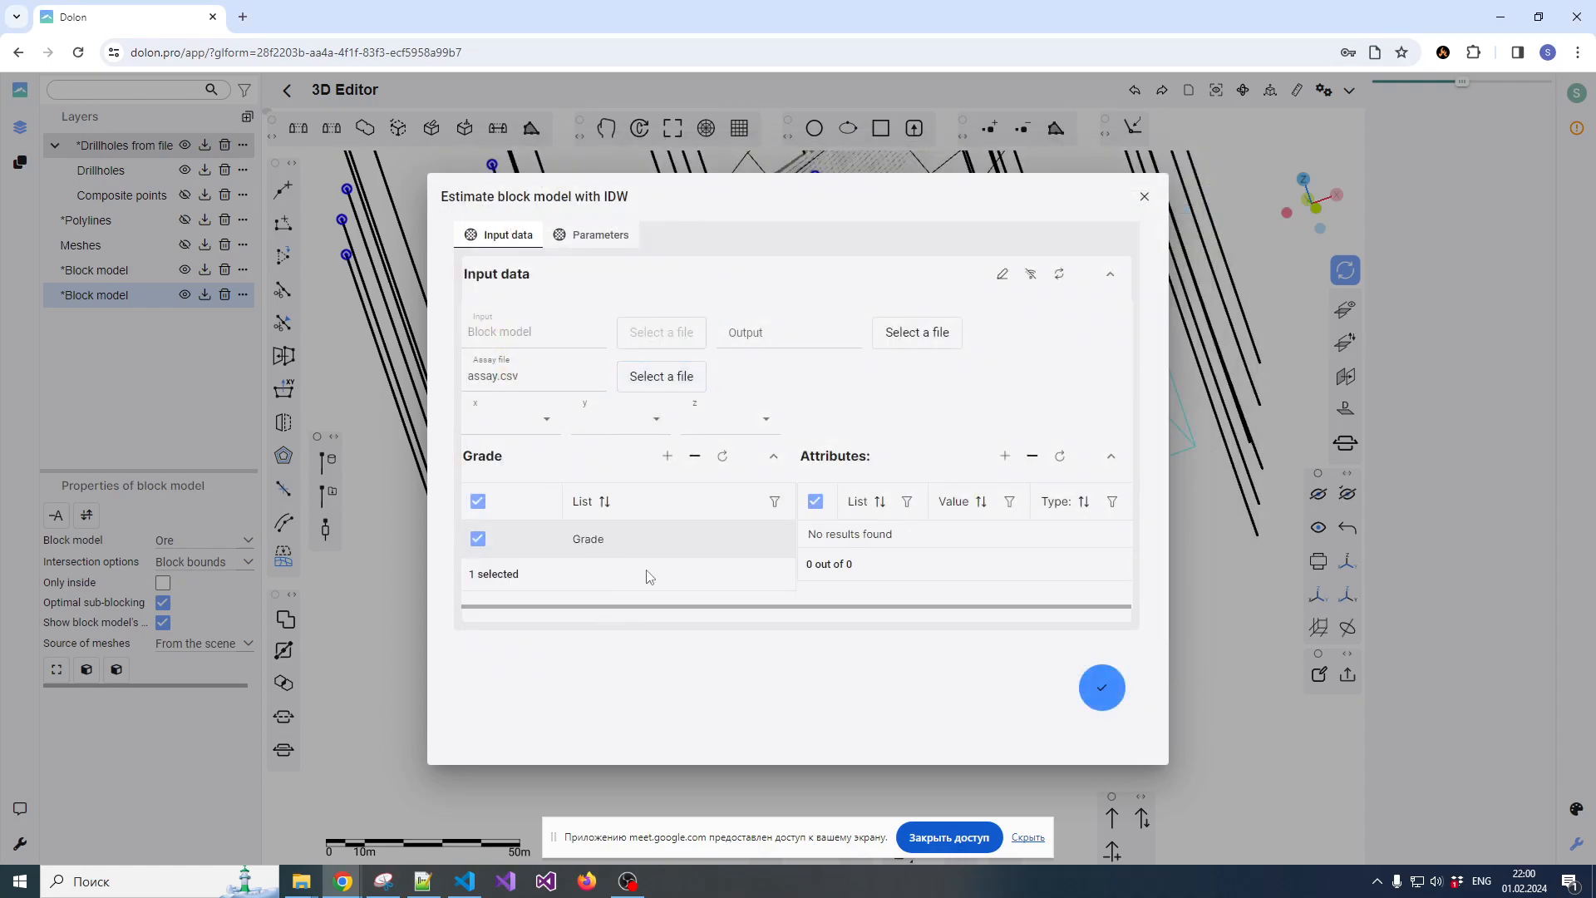
# Set the assay's x, y and z coordinates to Mid_X, Mid_Y and Mid_Z
pyautogui.click(525, 420)
pyautogui.click(491, 564)
pyautogui.click(606, 420)
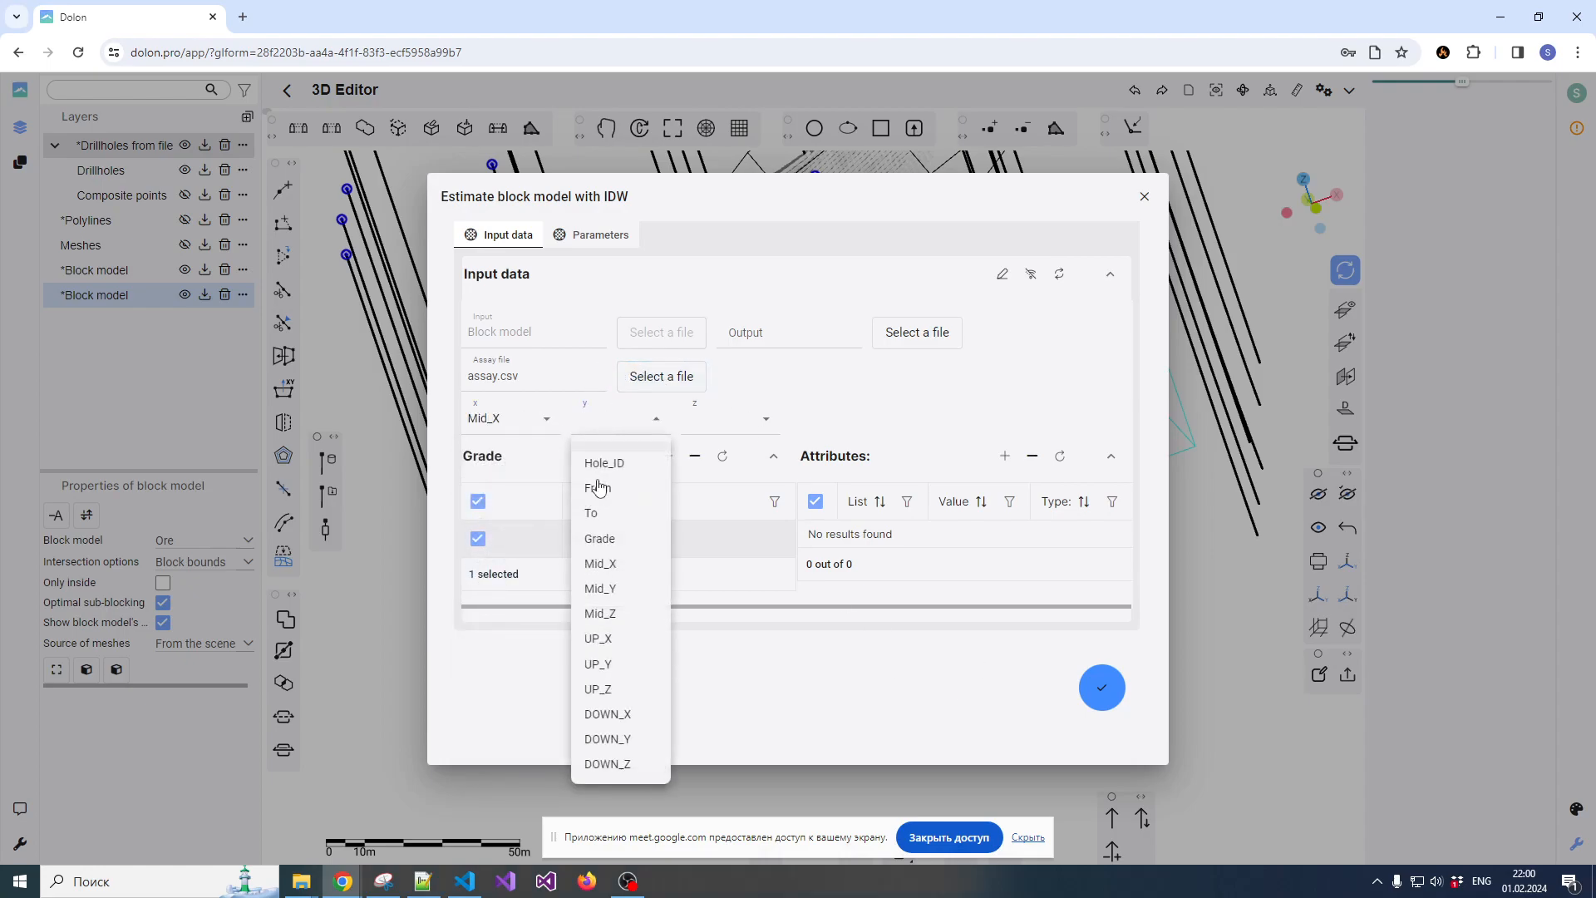
pyautogui.click(603, 589)
pyautogui.click(696, 423)
pyautogui.click(717, 615)
# Try running the IDW estimation with a first-axis azimuth of 15 and a second-axis dip of 10
pyautogui.click(594, 236)
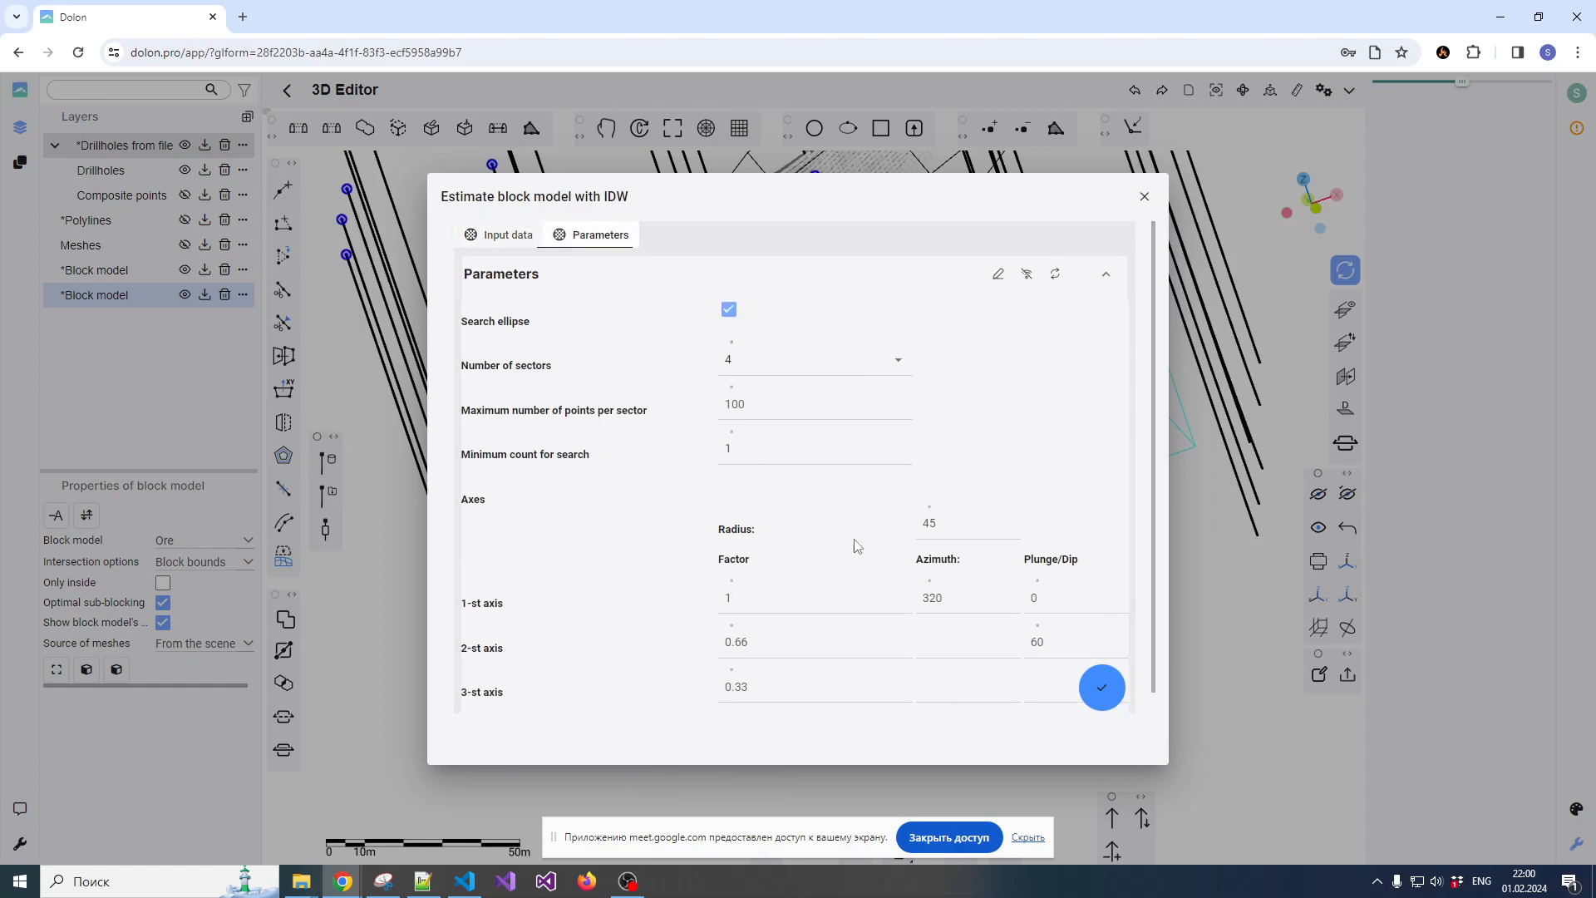
pyautogui.doubleClick(938, 608)
pyautogui.write('15')
pyautogui.click(1040, 644)
pyautogui.doubleClick(1035, 647)
pyautogui.write('10')
pyautogui.click(1103, 690)
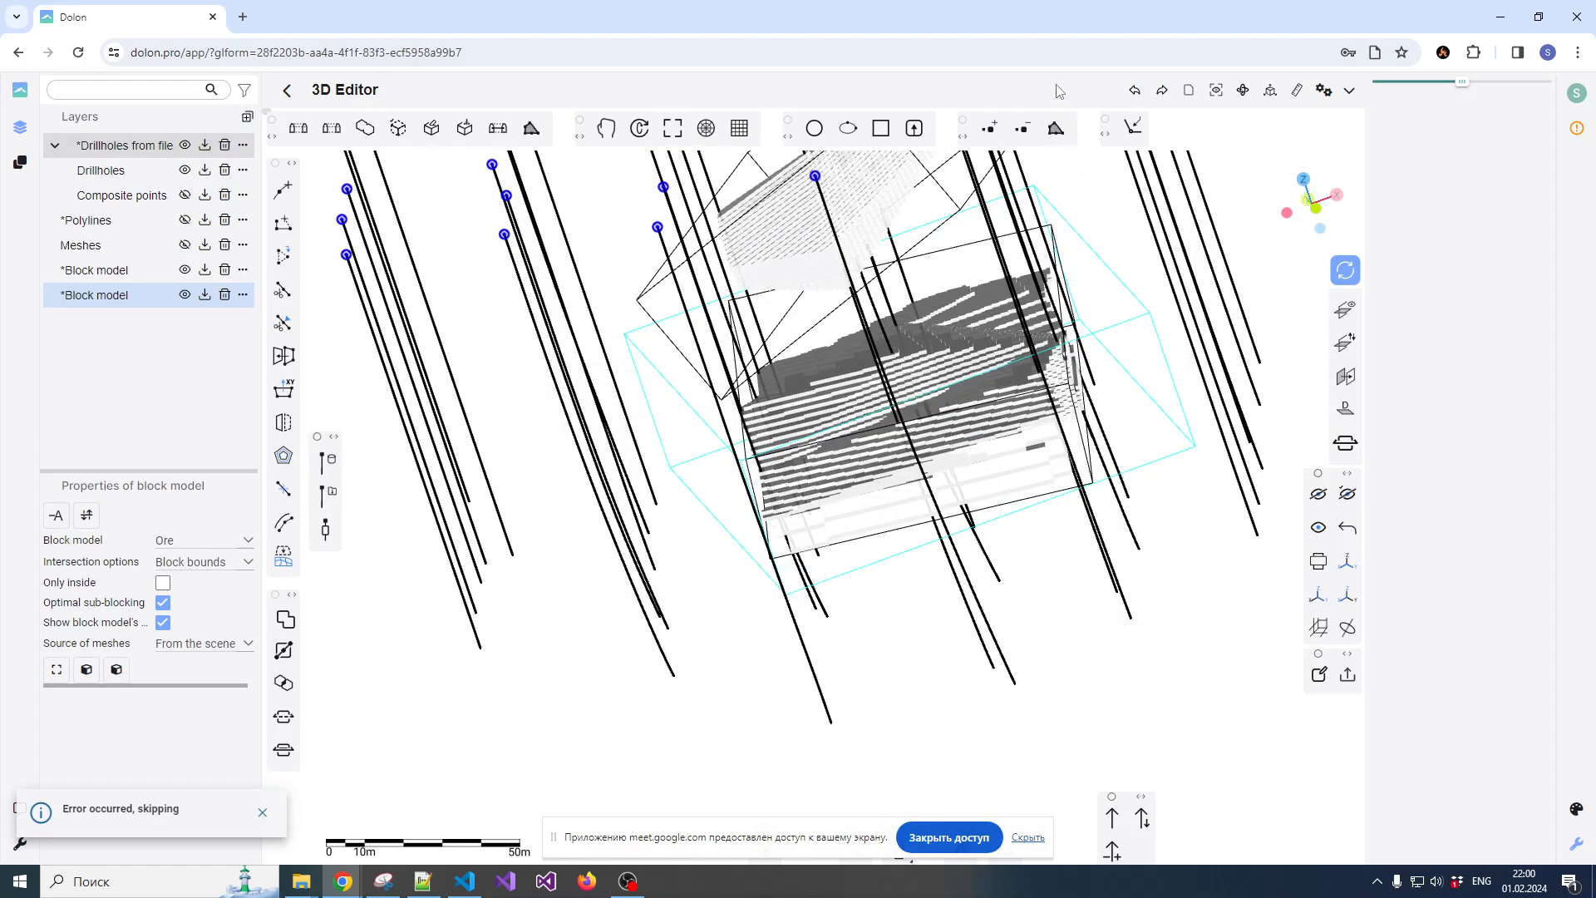
# Investigate the failed estimation by checking the API address dolon.pro:3033/api/entity/ in a separate browser tab, and return to the 3D Editor
pyautogui.press('F12')
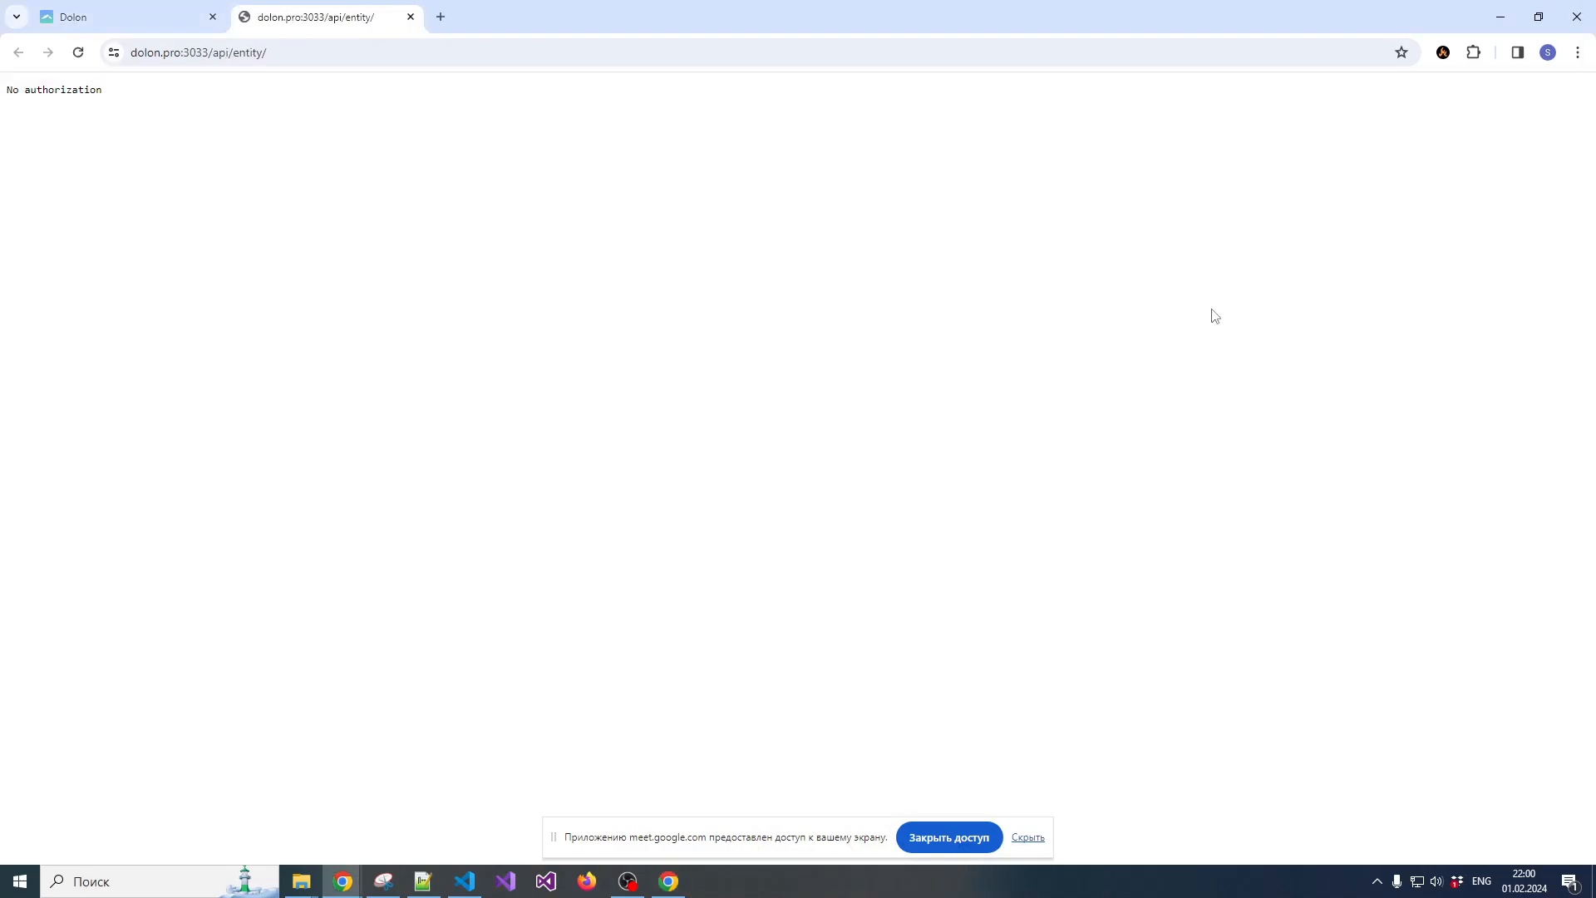
pyautogui.moveTo(369, 16); pyautogui.dragTo(1595, 238)
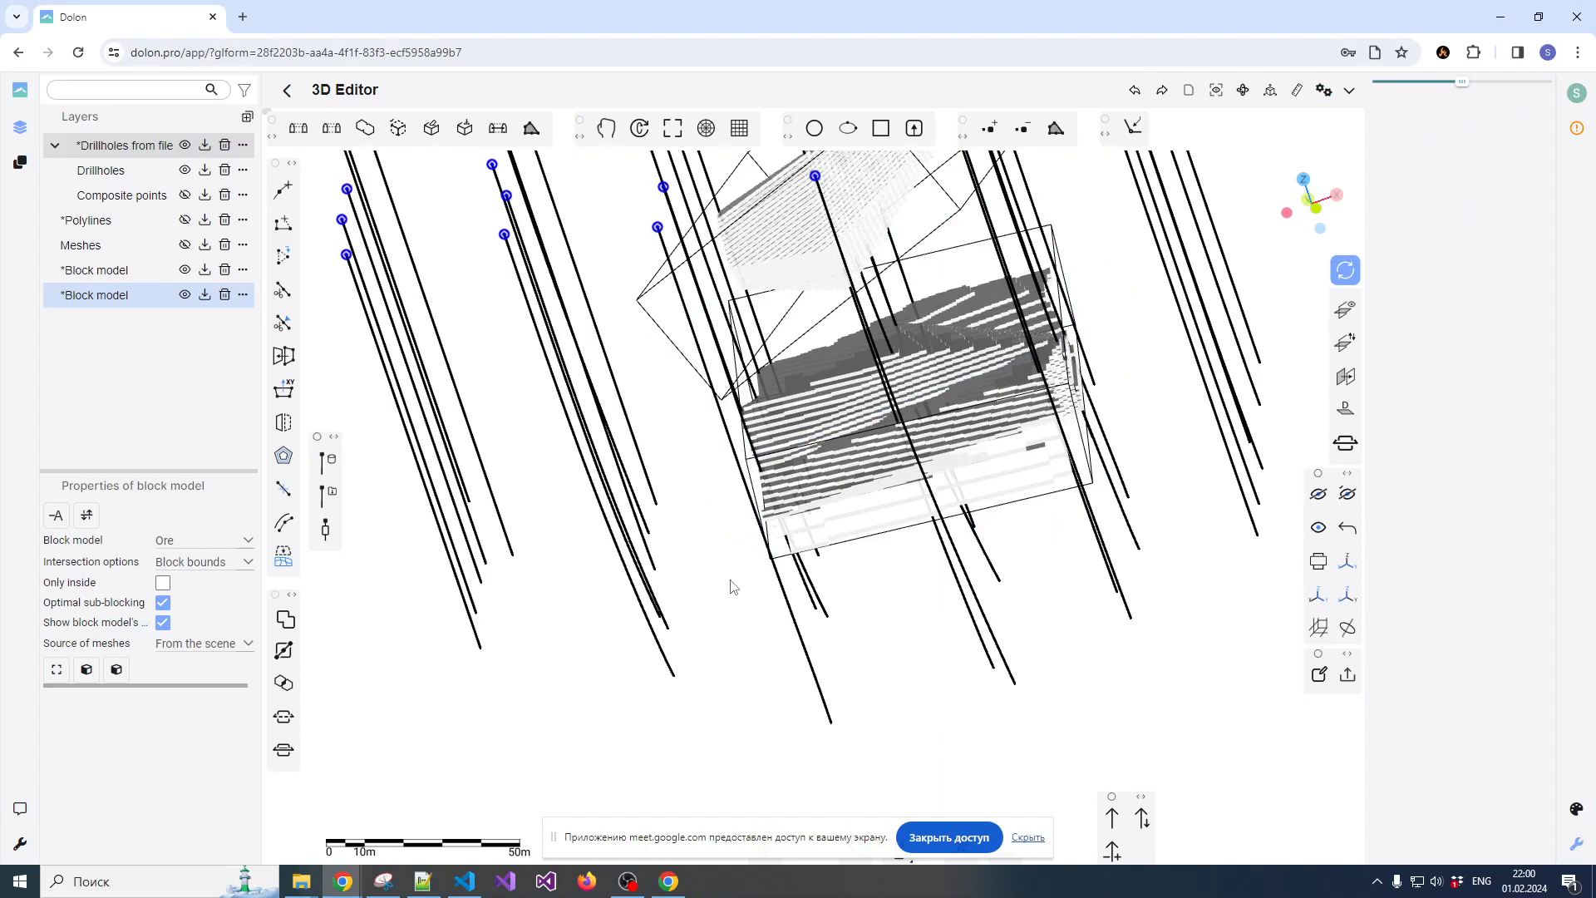
pyautogui.scroll(1, 793, 502)
pyautogui.scroll(-1, 775, 501)
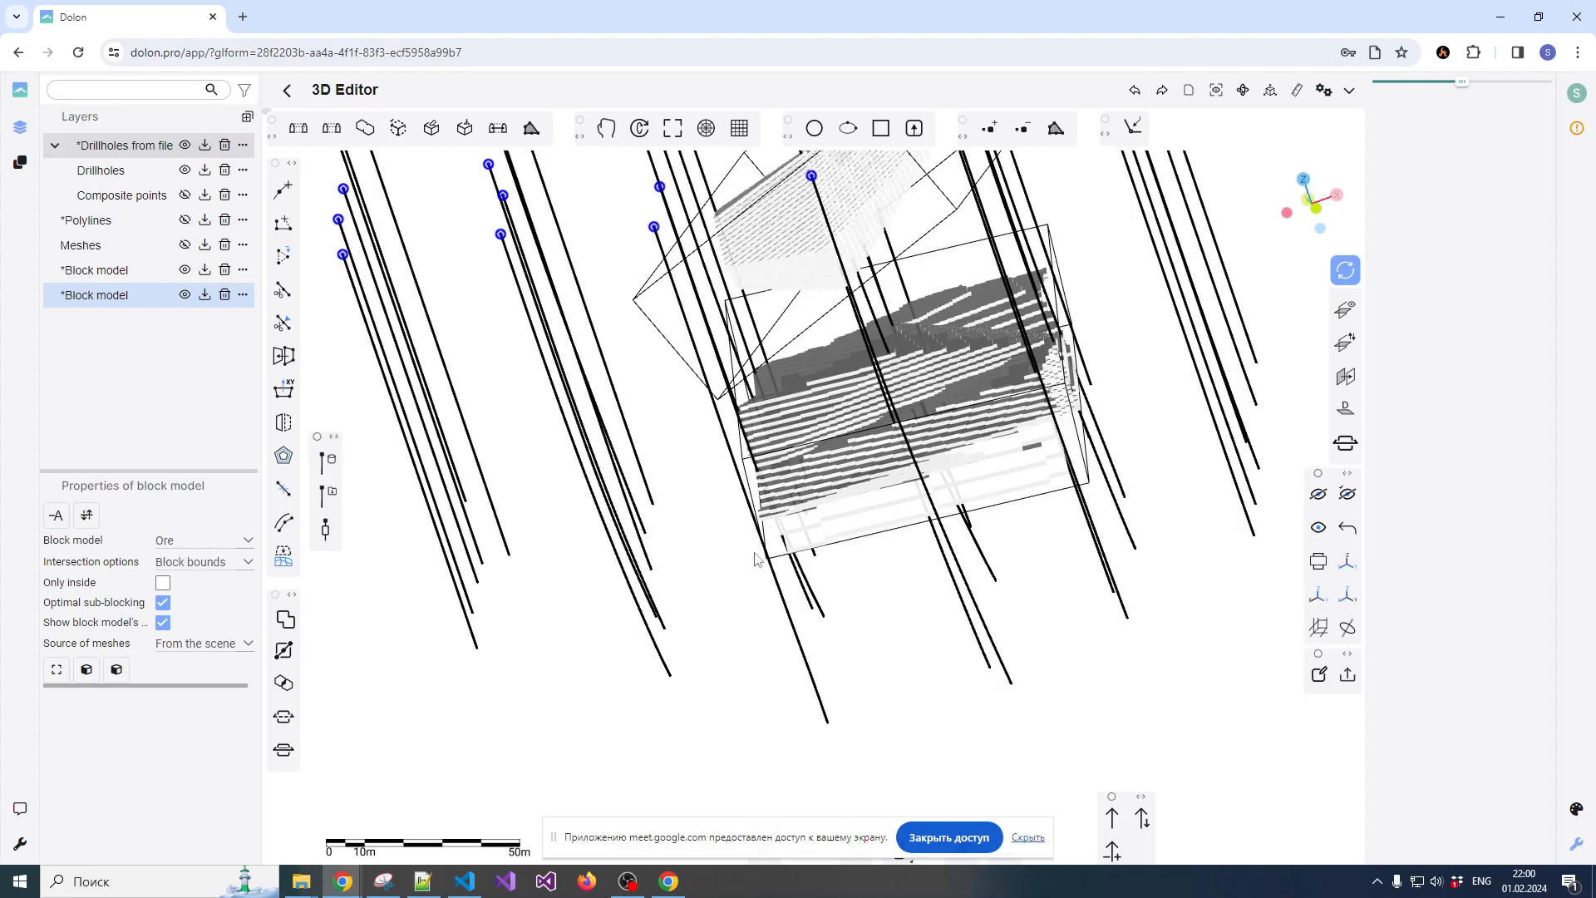
pyautogui.scroll(1, 757, 574)
pyautogui.scroll(1, 840, 432)
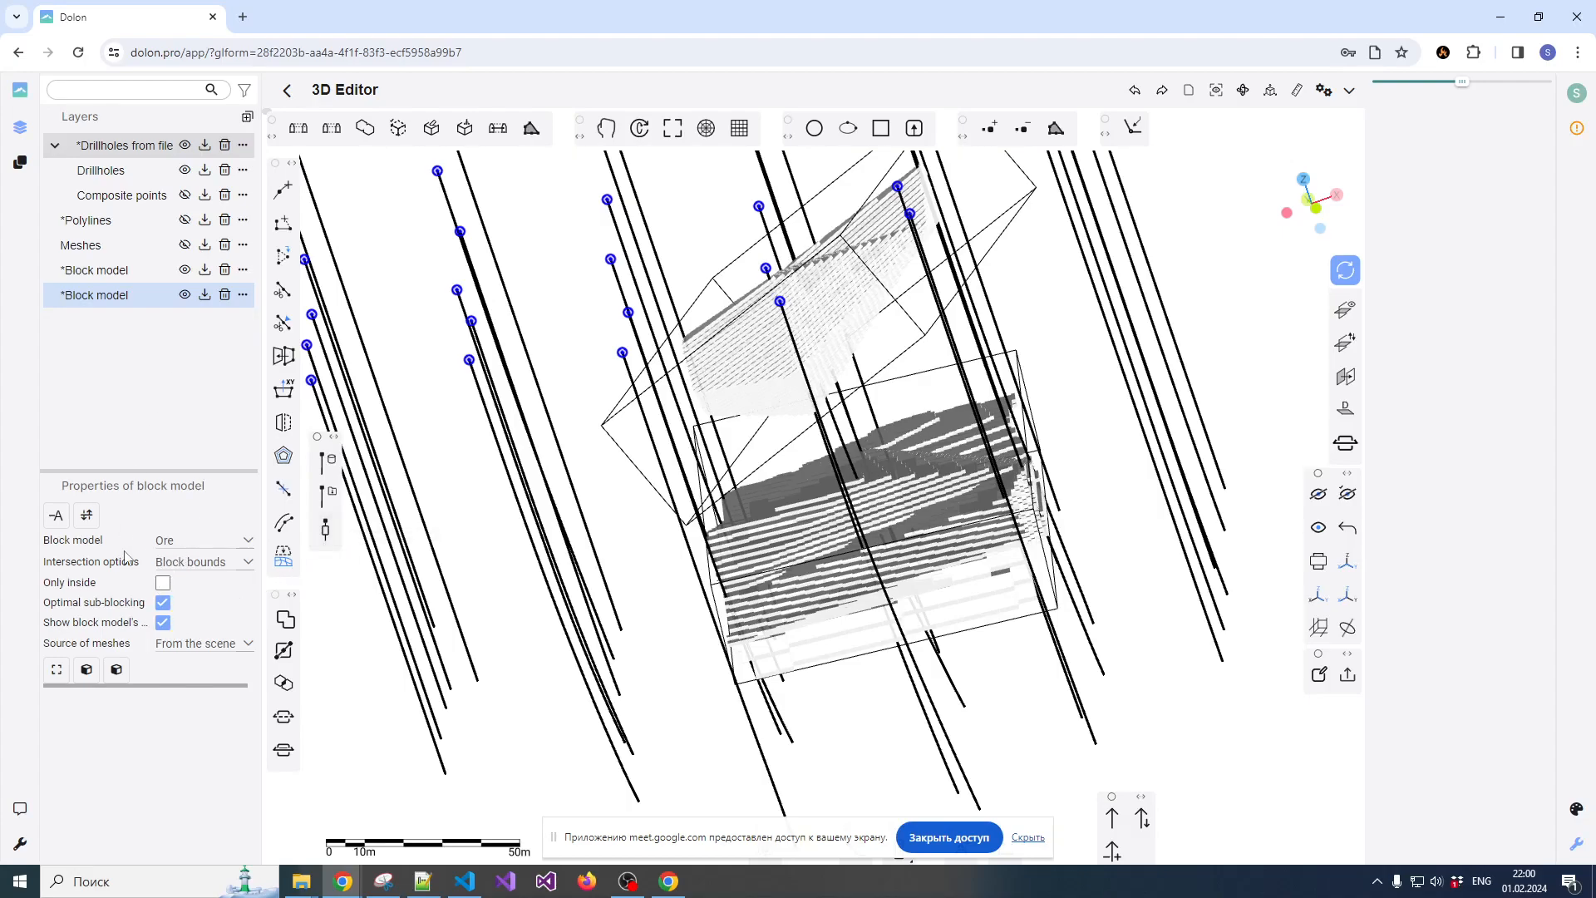
pyautogui.moveTo(387, 883)
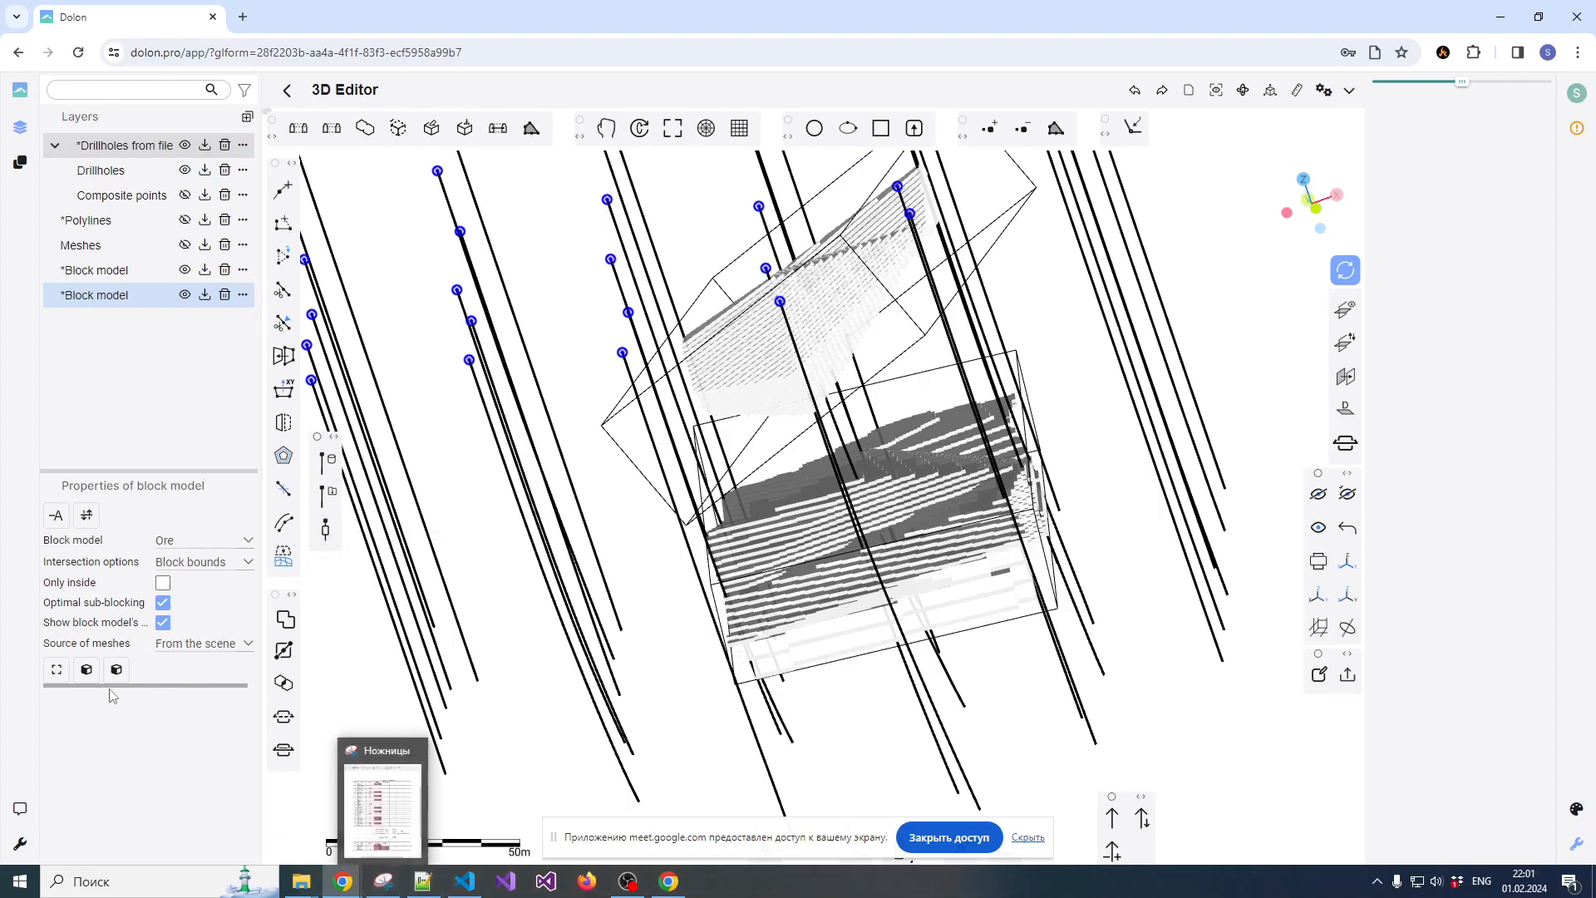
# Examine the extents and block sizes of the upper and lower block models and the properties of one lower-model block
pyautogui.scroll(-2, 657, 569)
pyautogui.moveTo(648, 576); pyautogui.dragTo(734, 528)
pyautogui.scroll(-3, 1054, 420)
pyautogui.moveTo(1054, 420); pyautogui.dragTo(898, 505)
pyautogui.click(886, 453)
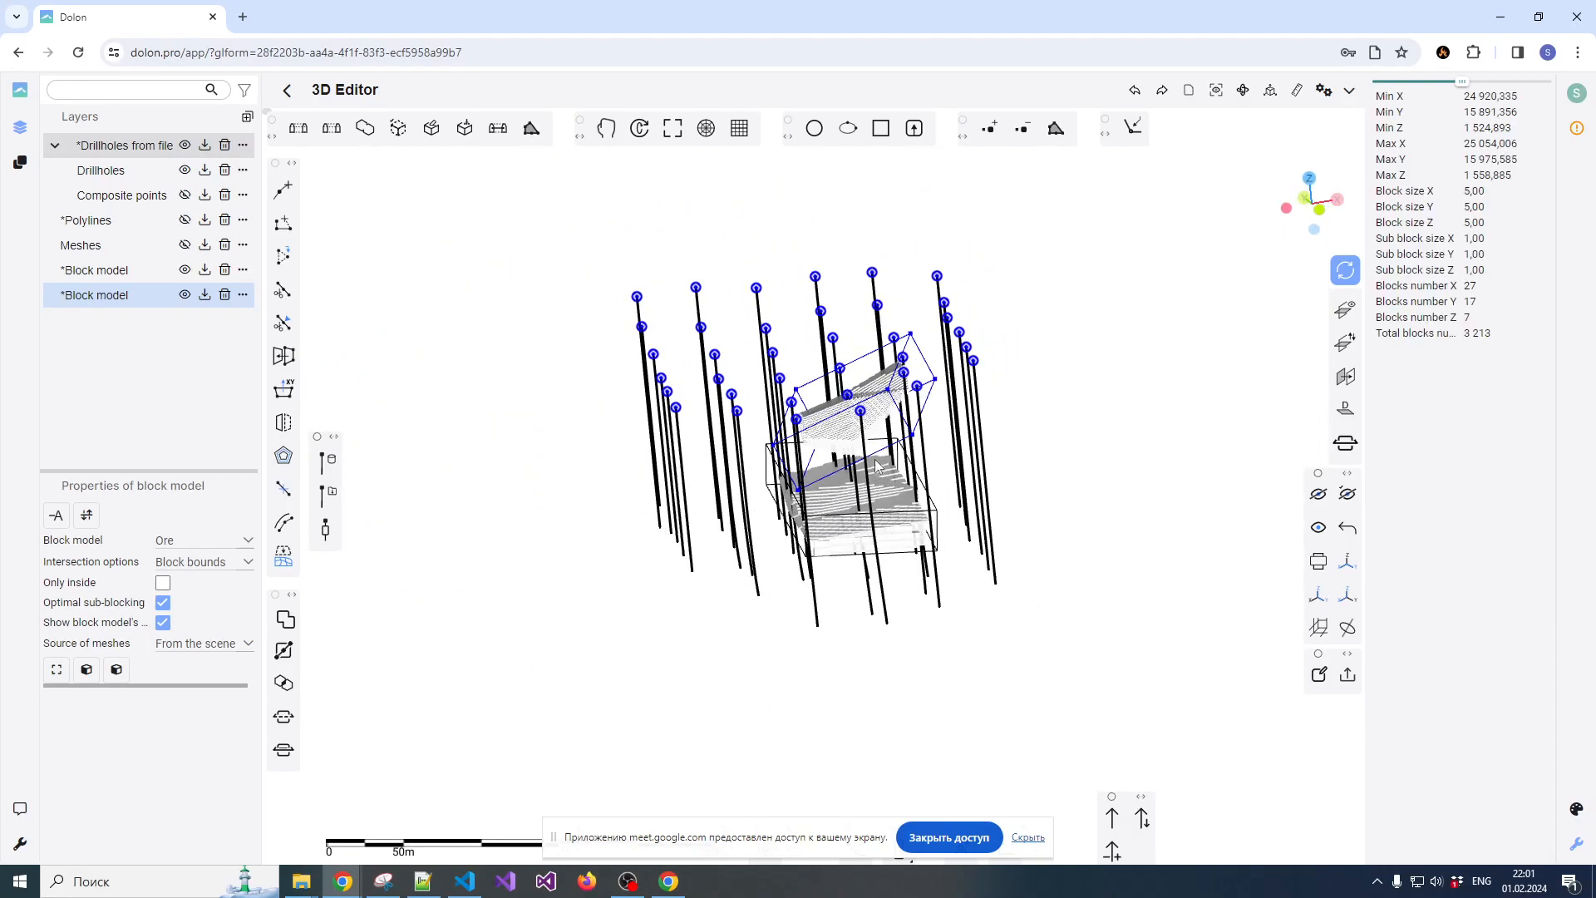
pyautogui.scroll(3, 923, 449)
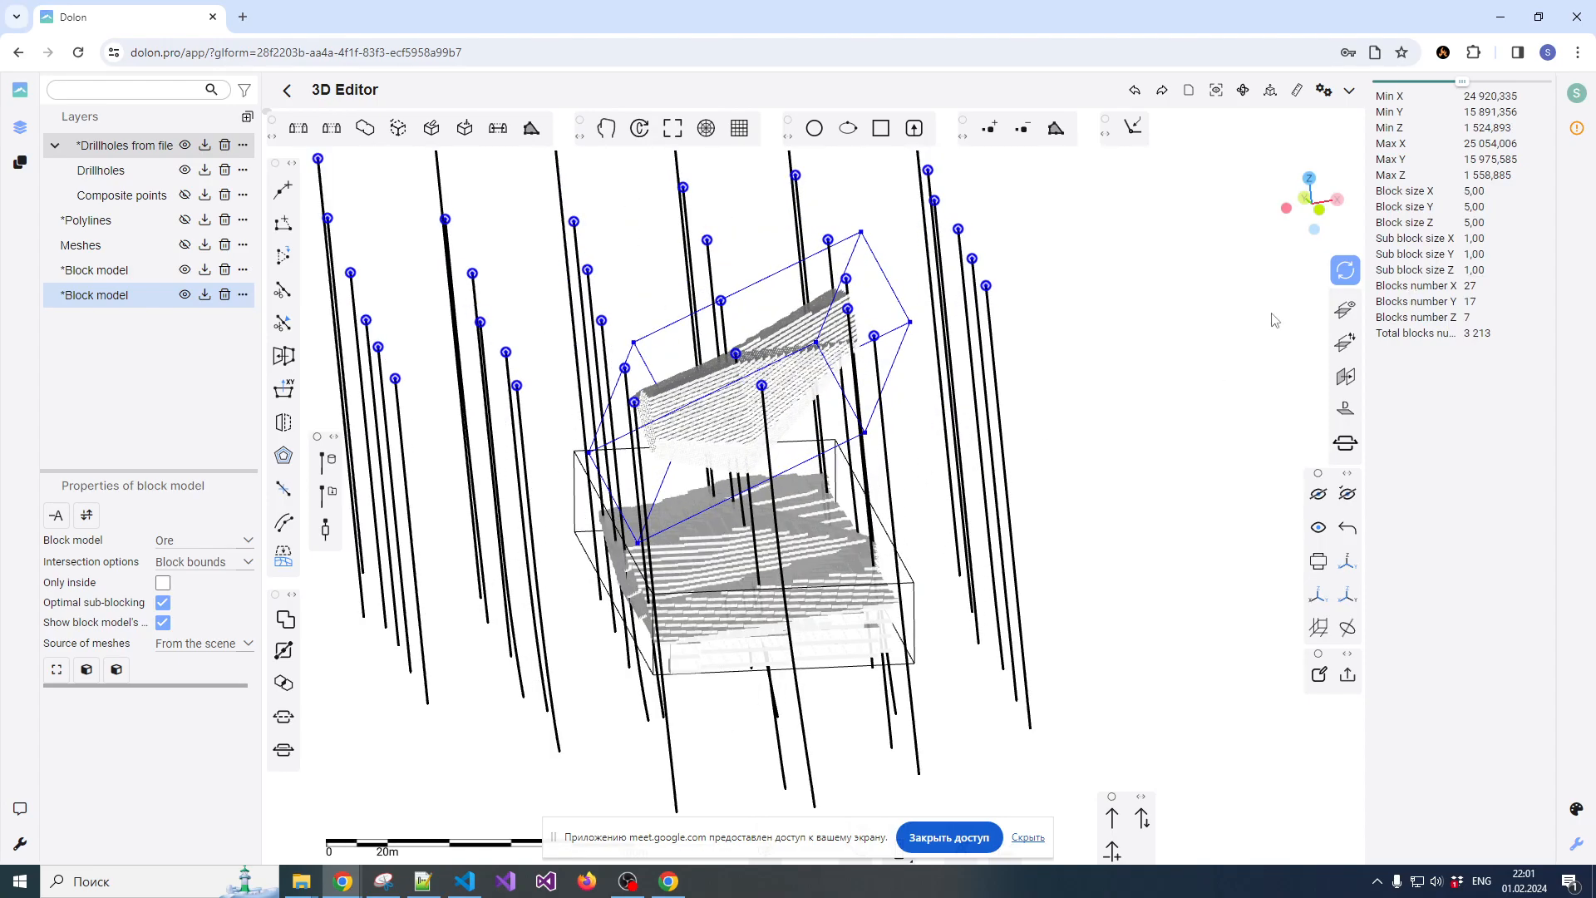
pyautogui.click(915, 569)
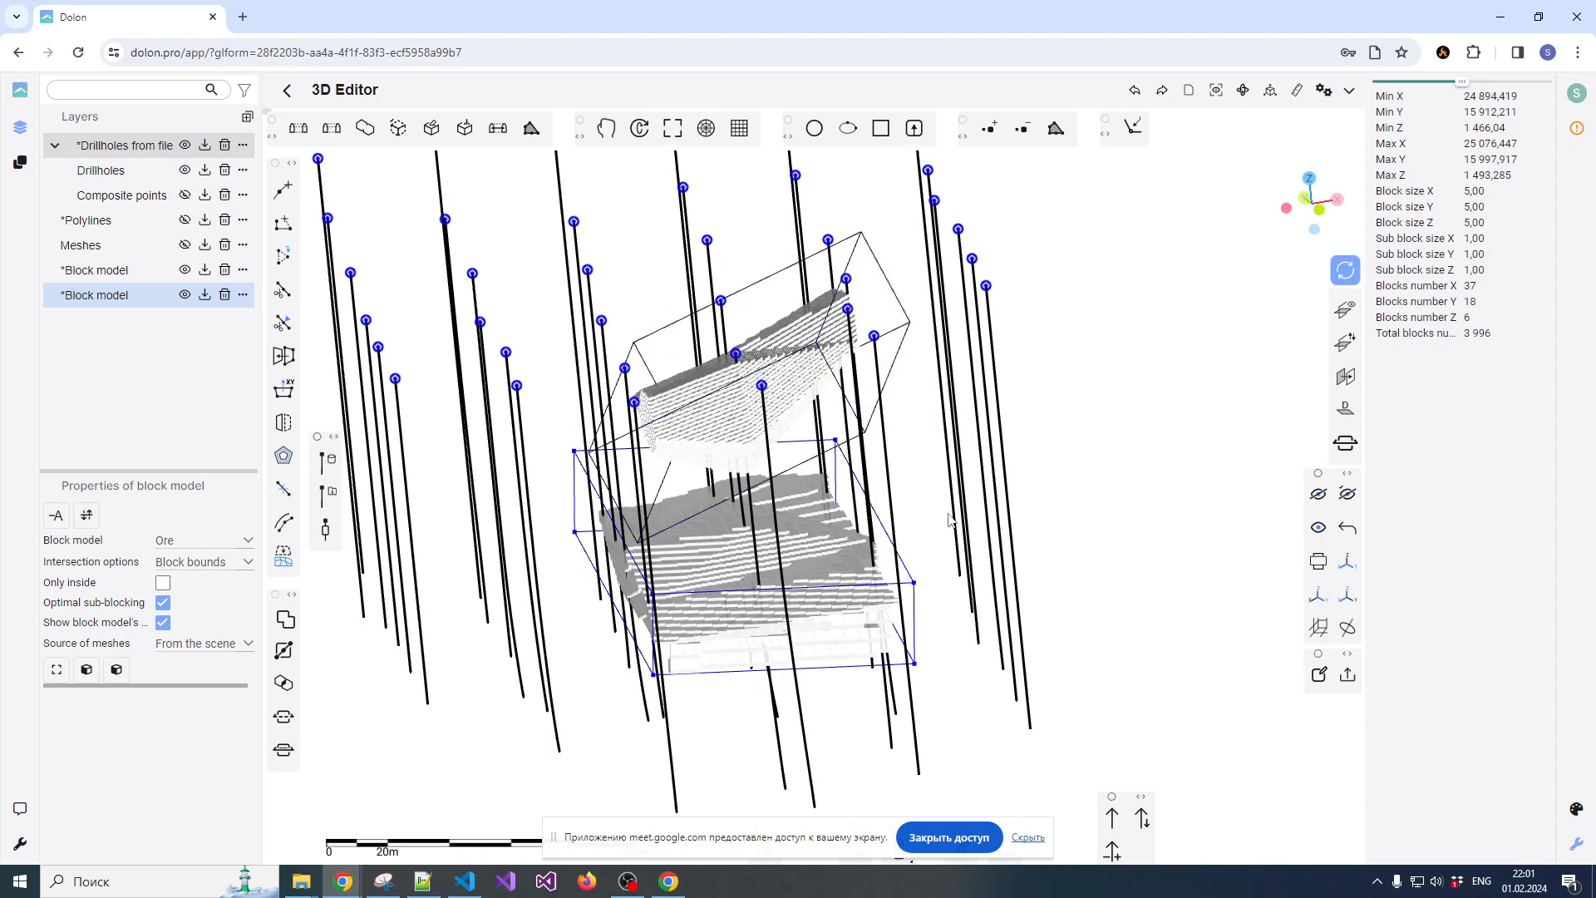
pyautogui.click(832, 559)
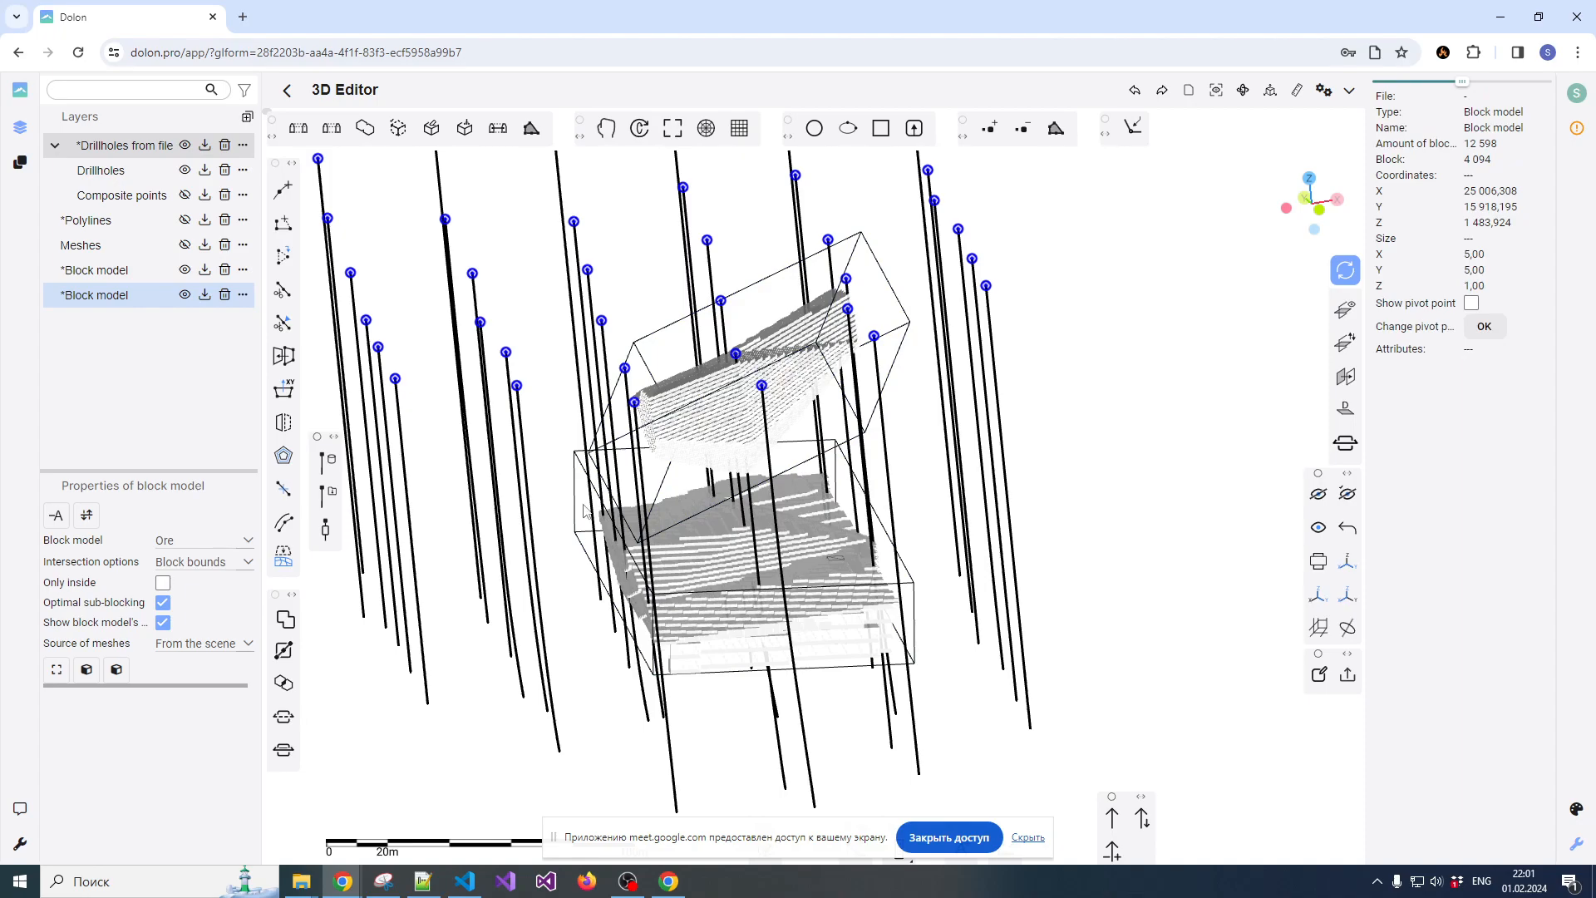
pyautogui.scroll(-2, 765, 522)
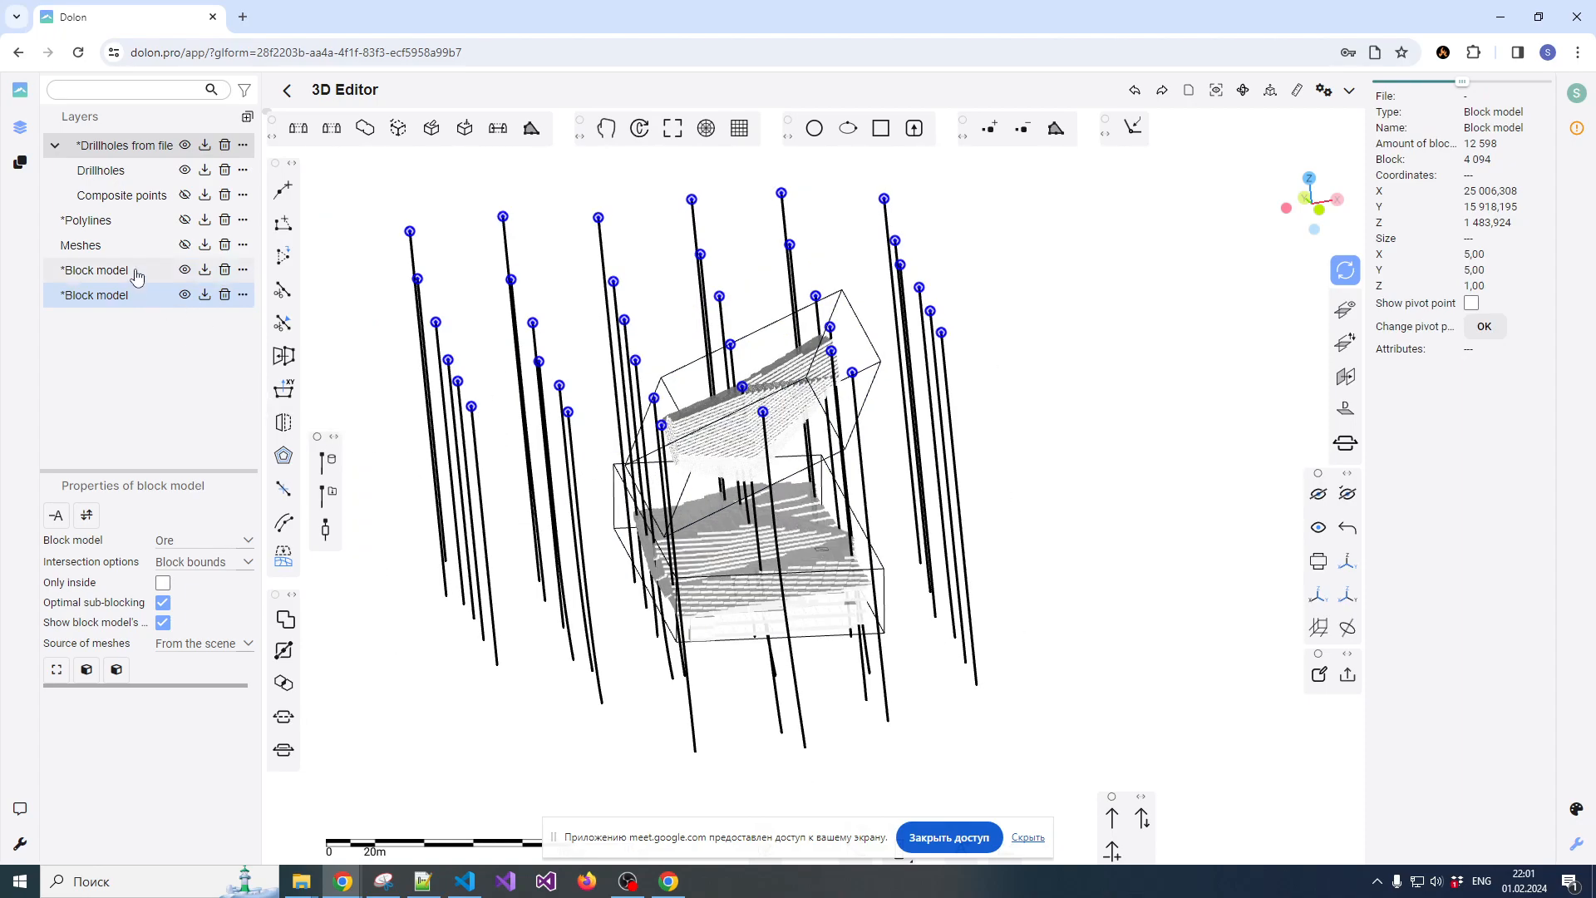
# Start an IDW estimation for the lower block model with Grade as the grade field from assay.csv
pyautogui.click(135, 299)
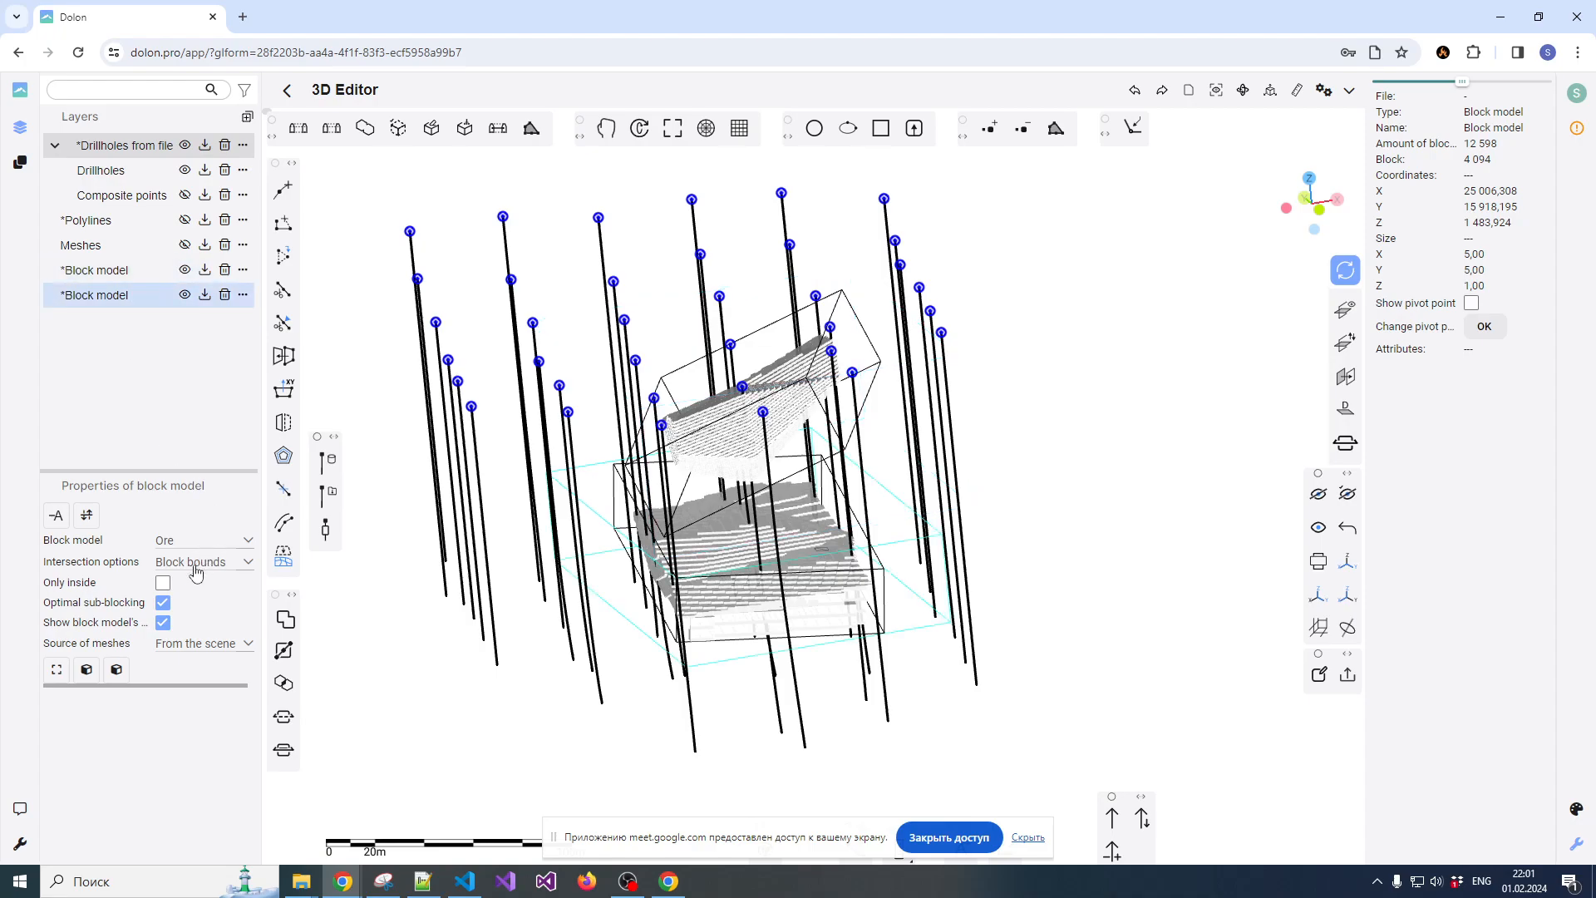
pyautogui.click(117, 670)
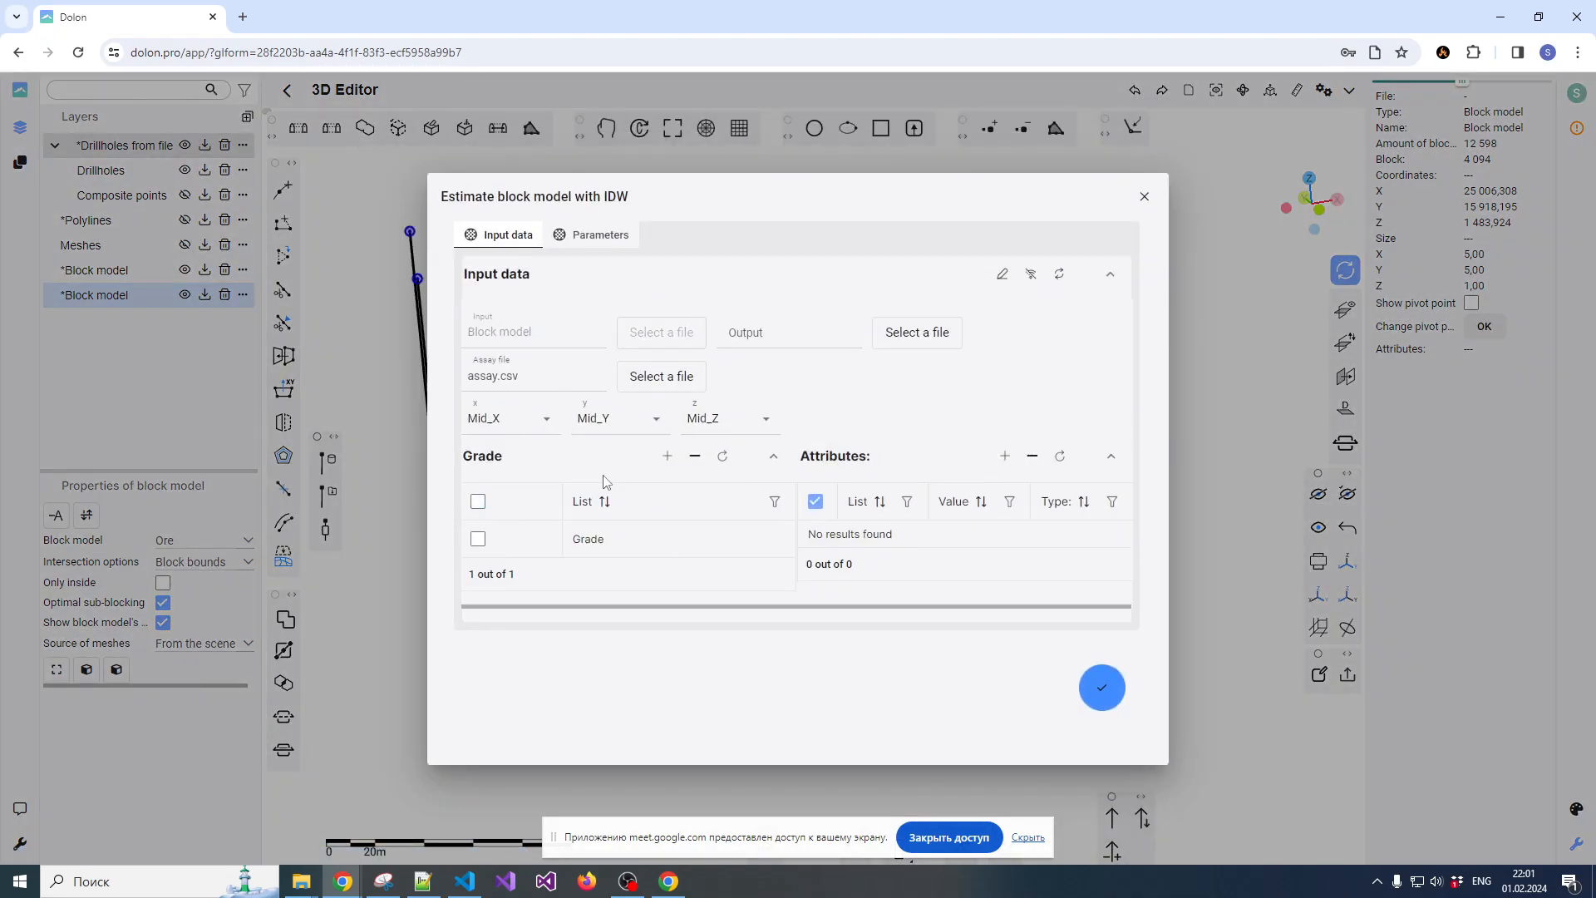
pyautogui.click(624, 540)
pyautogui.click(622, 532)
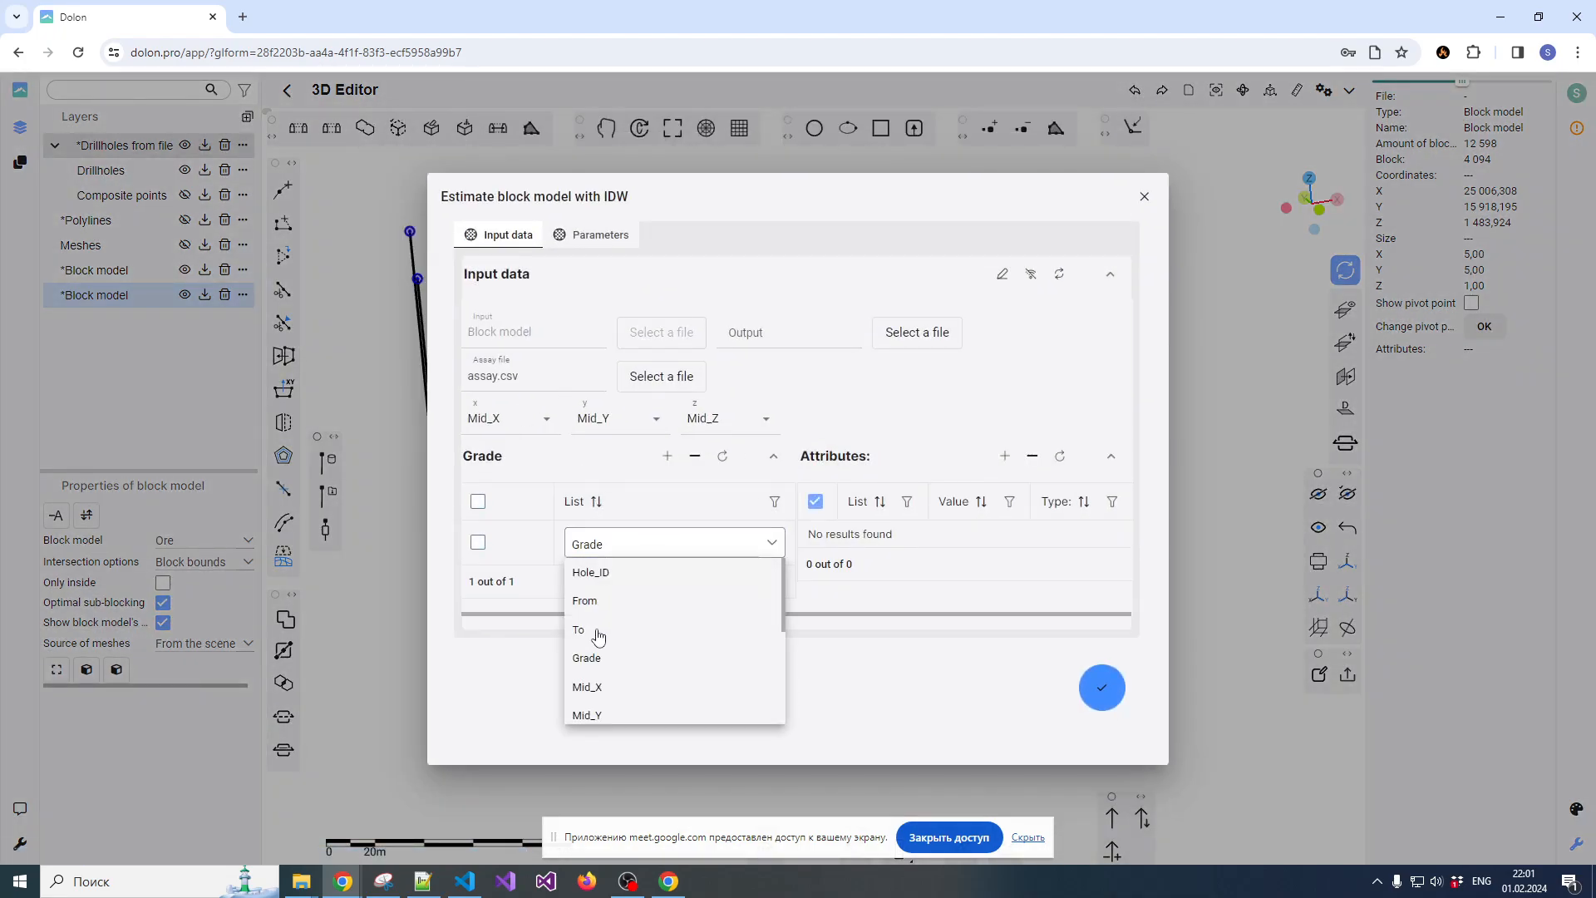
pyautogui.click(592, 659)
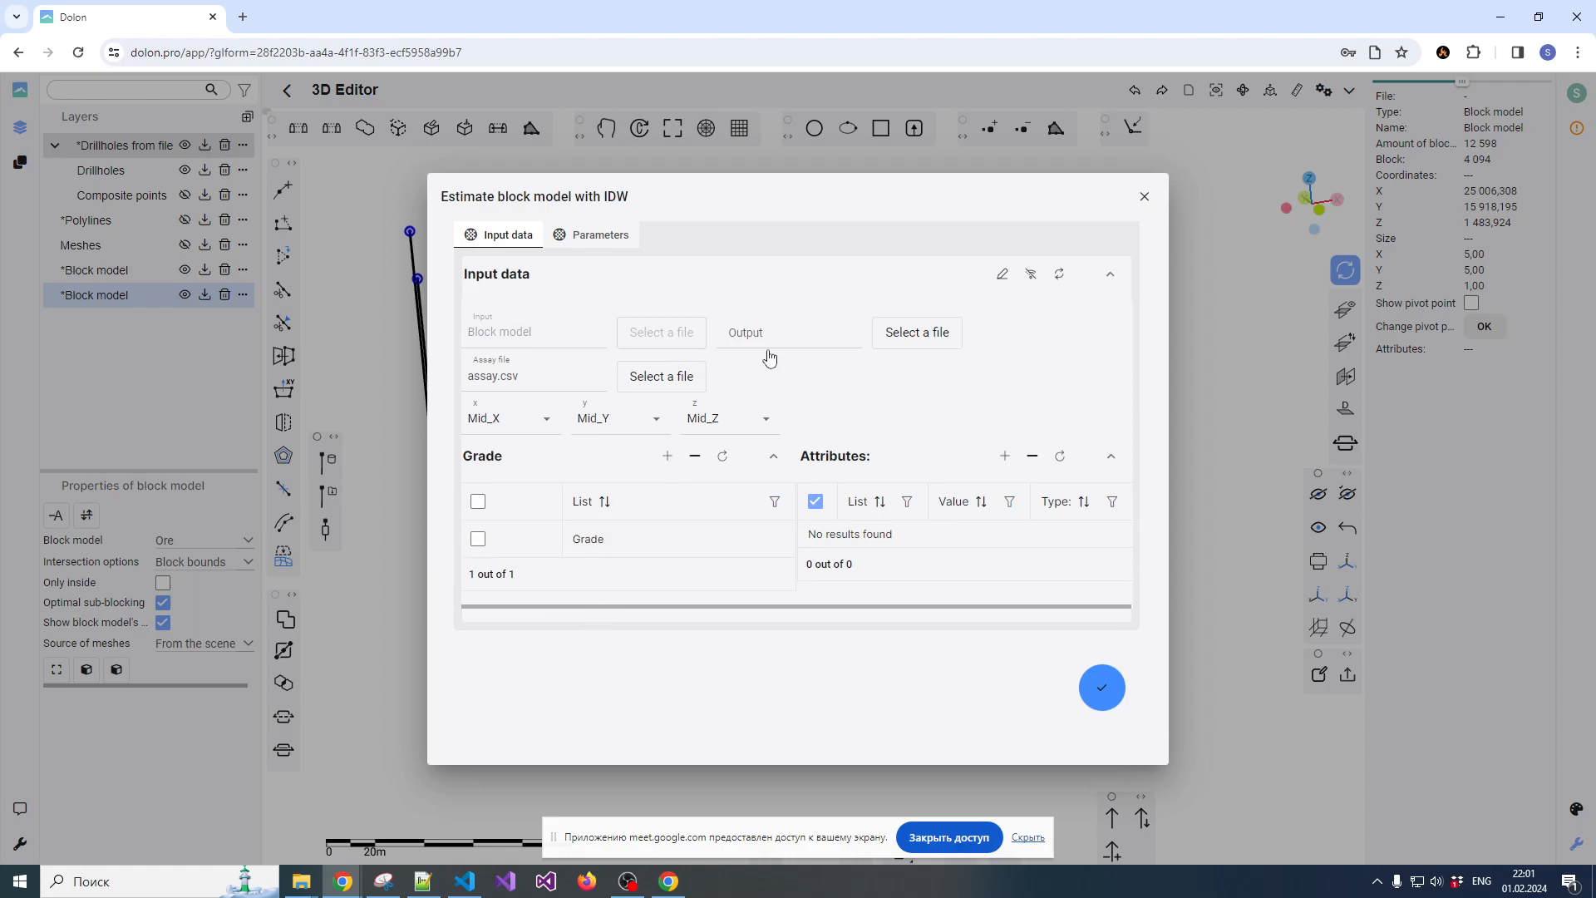
# Set the search ellipse's first-axis azimuth to 15 and second-axis dip to 5
pyautogui.click(593, 241)
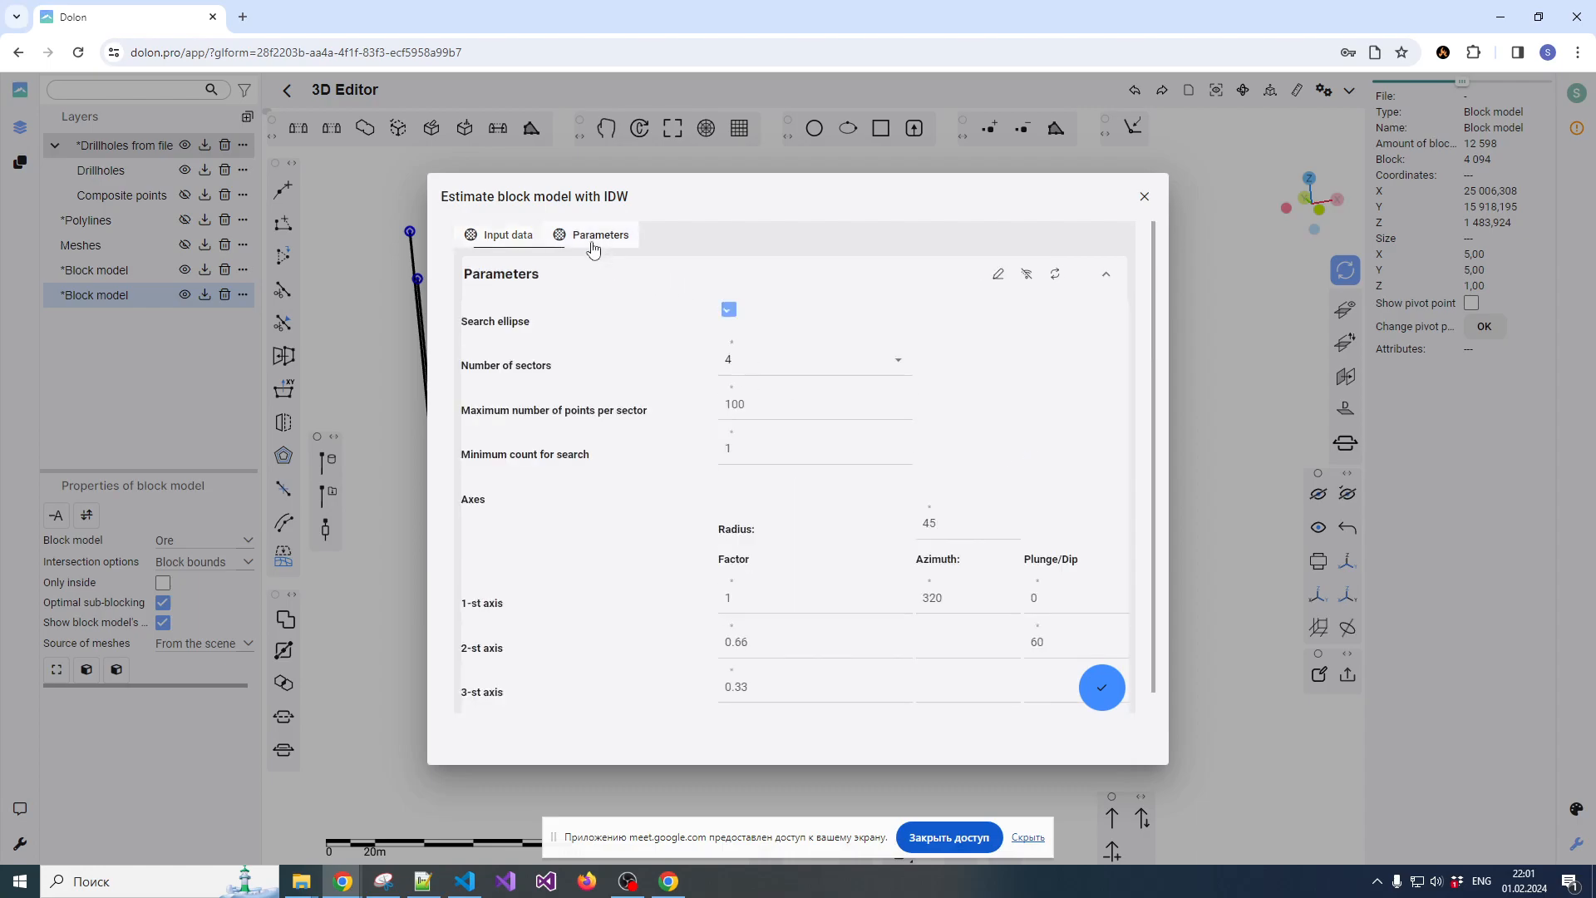
pyautogui.doubleClick(929, 597)
pyautogui.write('15')
pyautogui.doubleClick(1036, 644)
pyautogui.write('5')
# Set the number of sectors and the maximum number of points per sector to 1, and run the IDW estimation
pyautogui.click(898, 359)
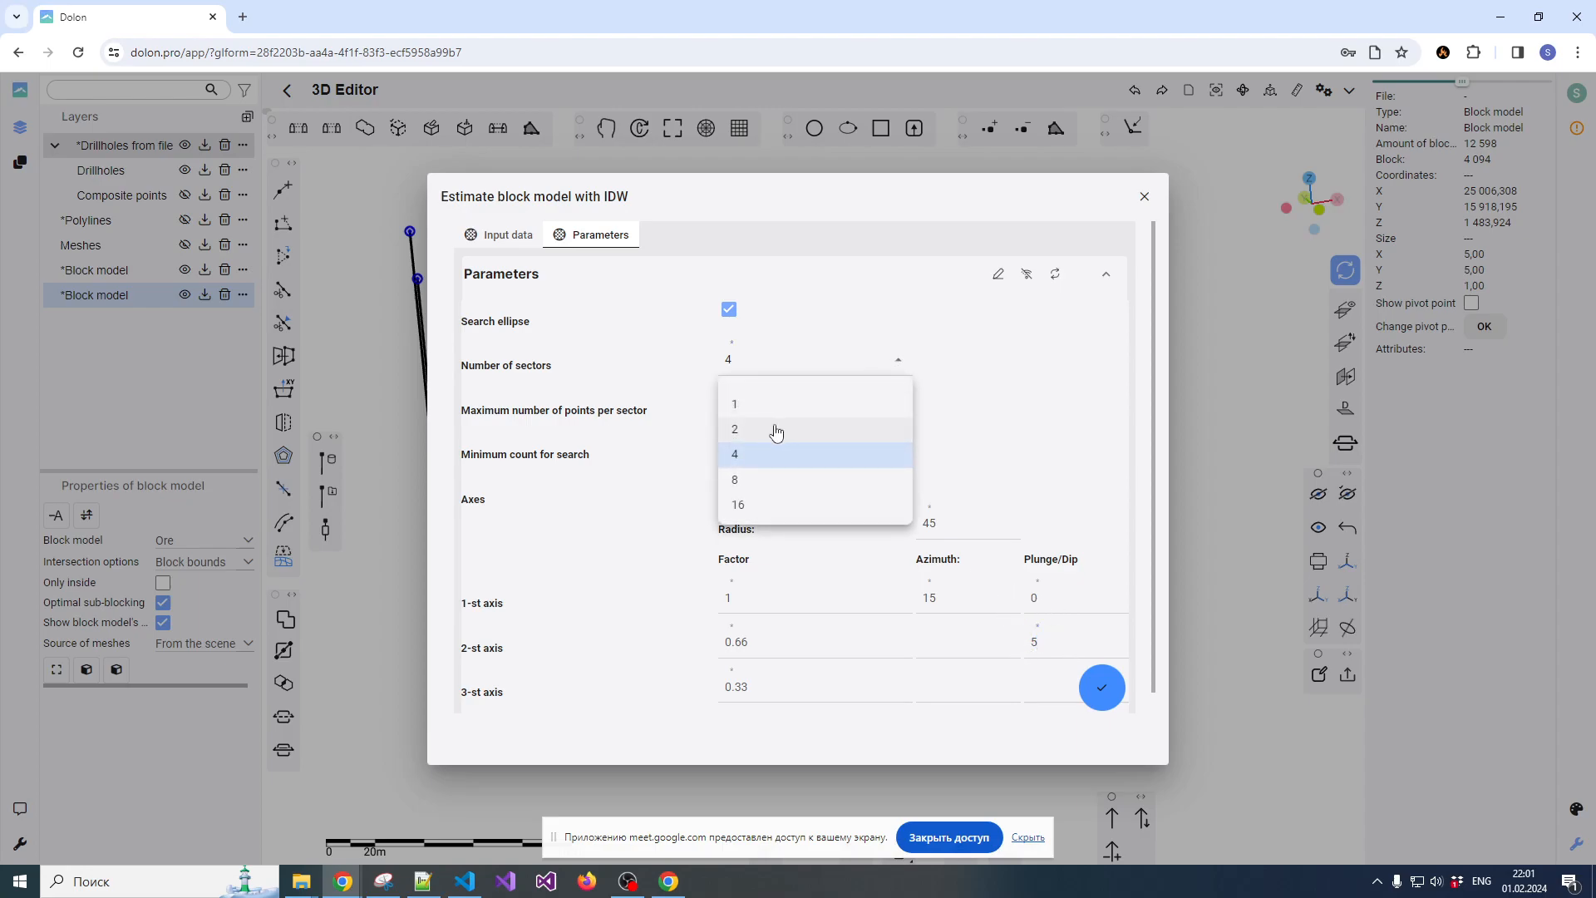
pyautogui.click(776, 402)
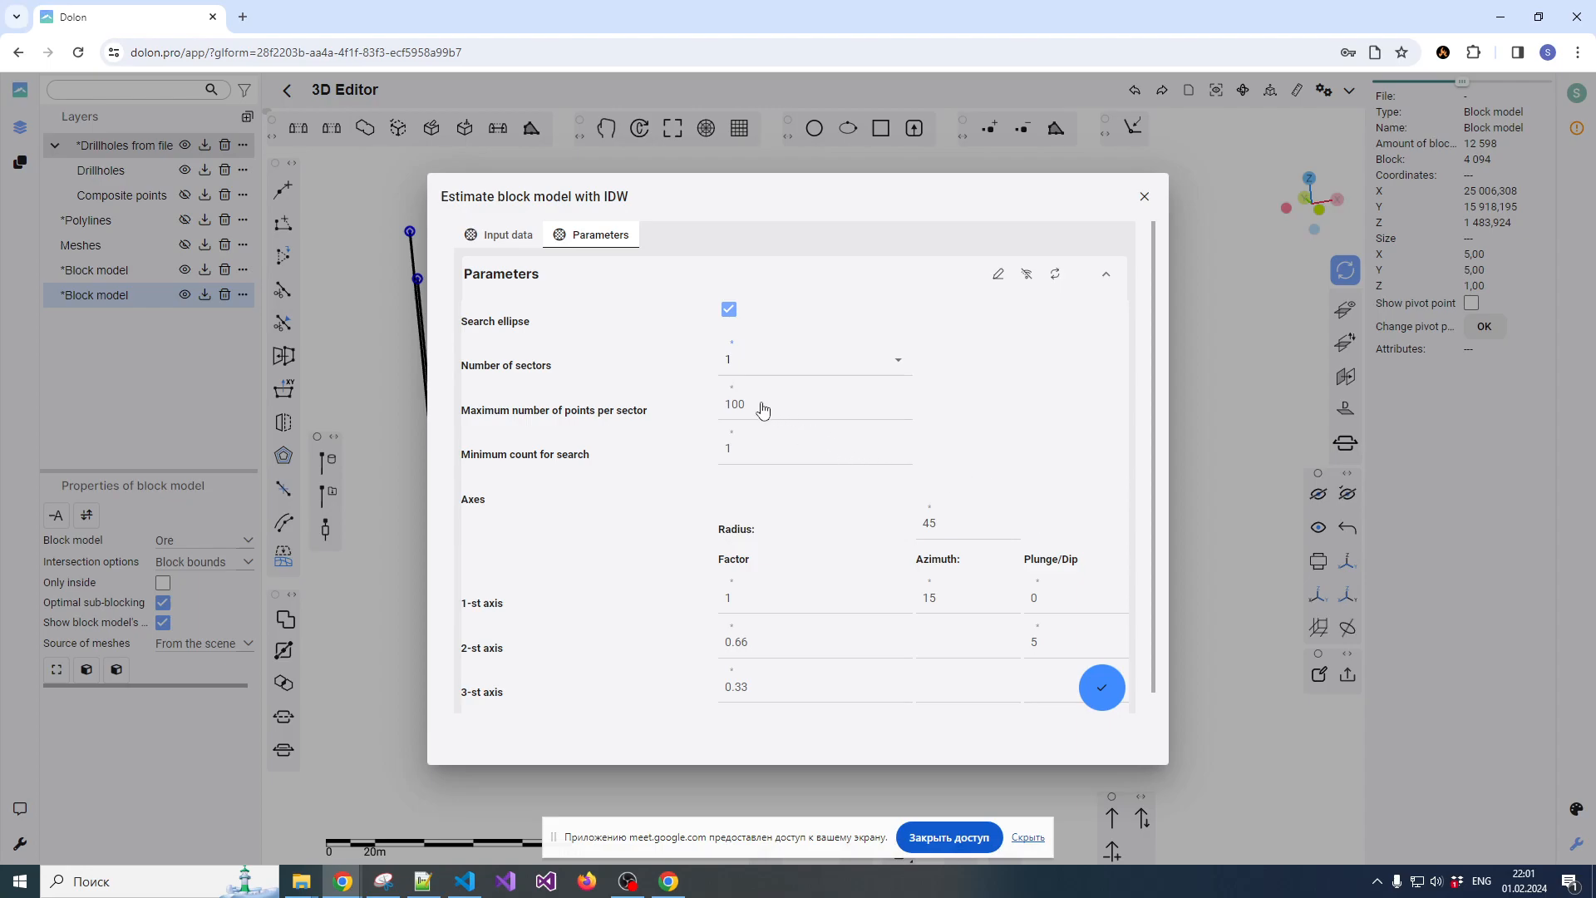
pyautogui.moveTo(759, 410); pyautogui.dragTo(717, 413)
pyautogui.write('15')
pyautogui.click(1102, 688)
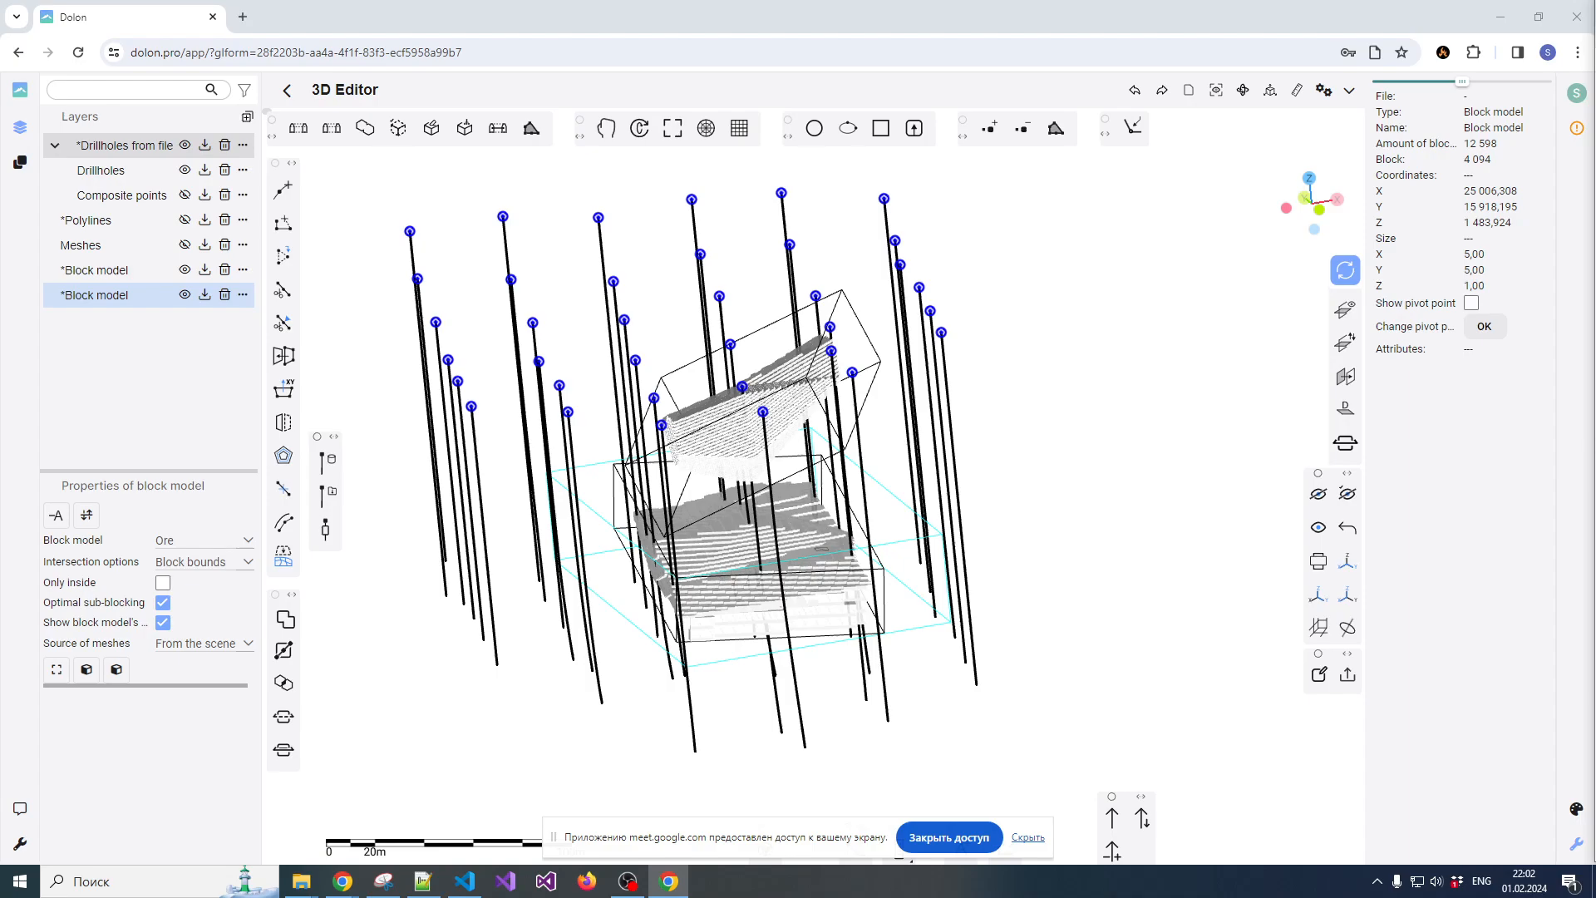
# Inspect both block models in the scene and reopen the IDW estimation's input data for the lower one
pyautogui.scroll(-3, 1061, 407)
pyautogui.scroll(1, 1058, 404)
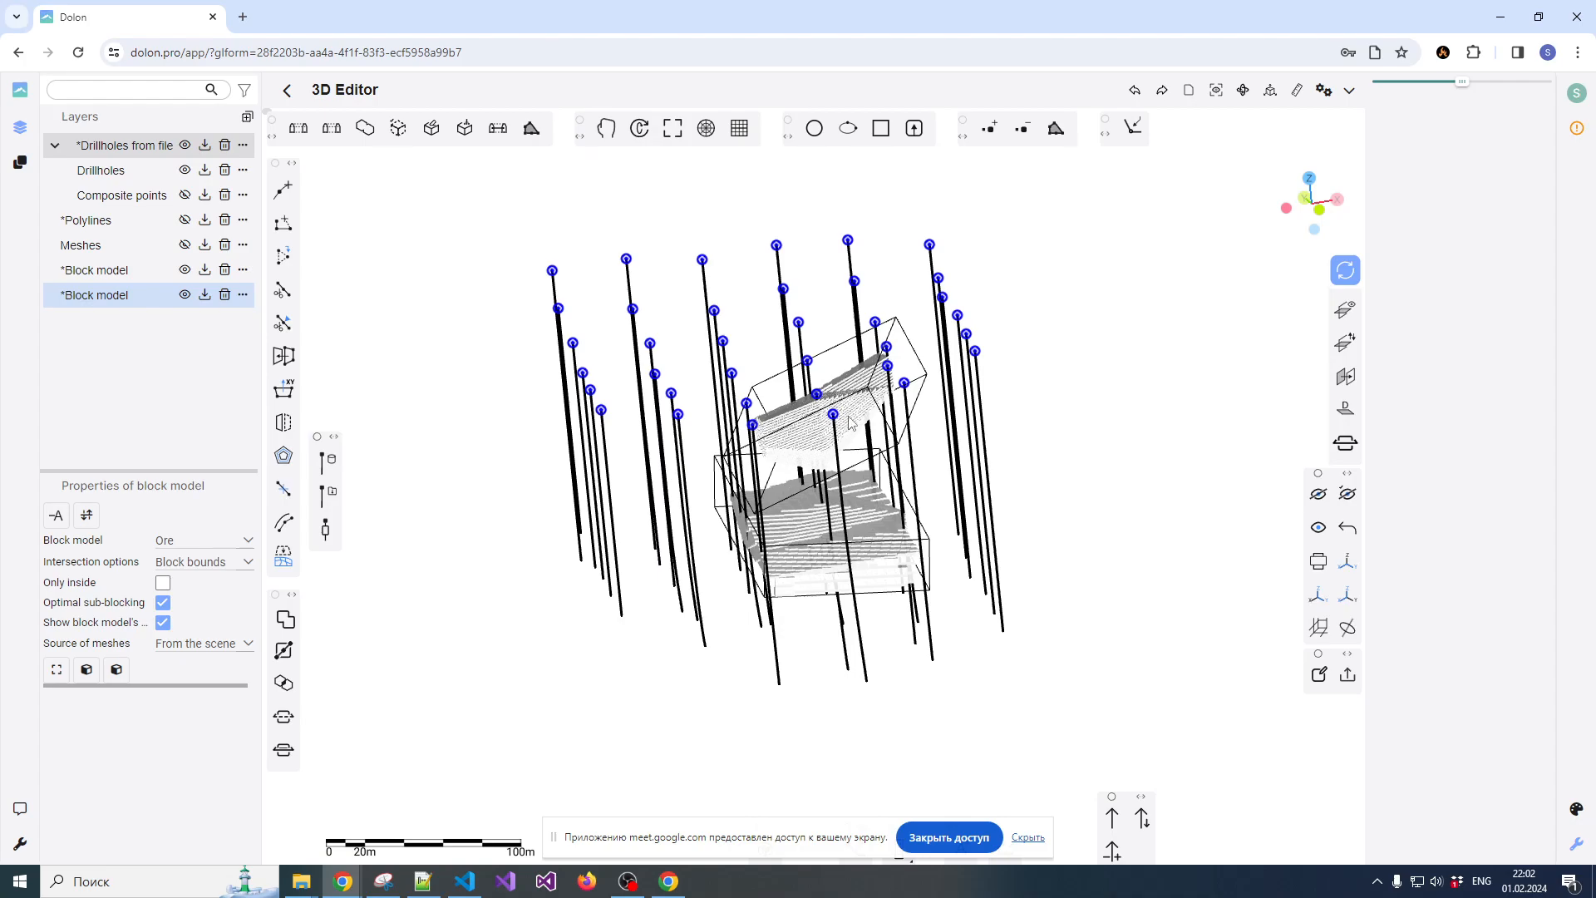
pyautogui.scroll(5, 848, 407)
pyautogui.scroll(-3, 816, 399)
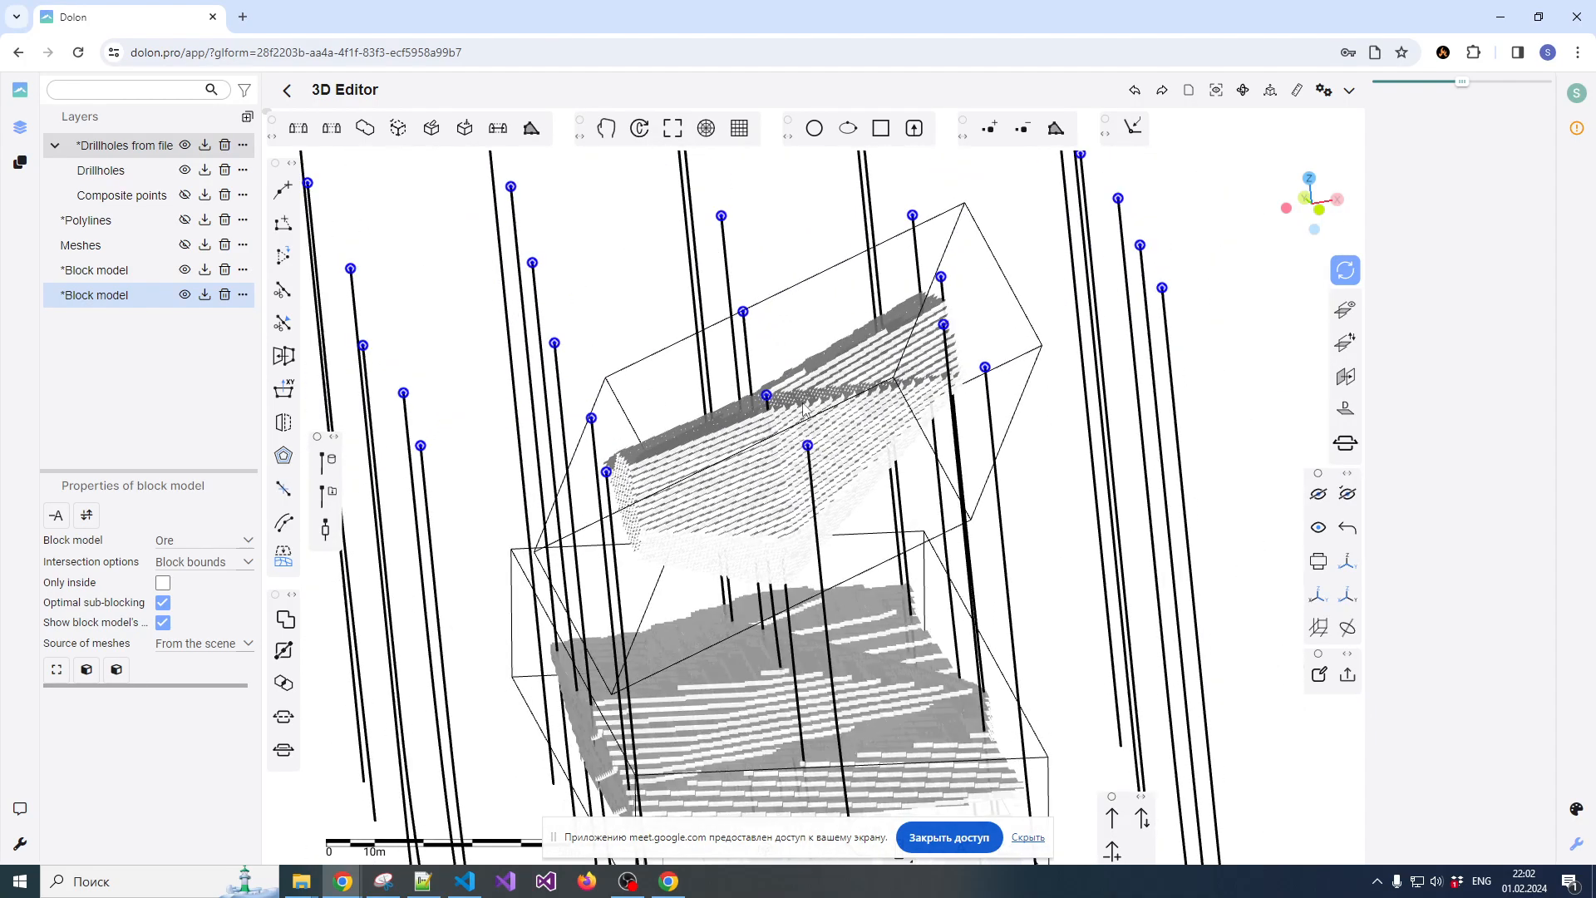
pyautogui.click(116, 670)
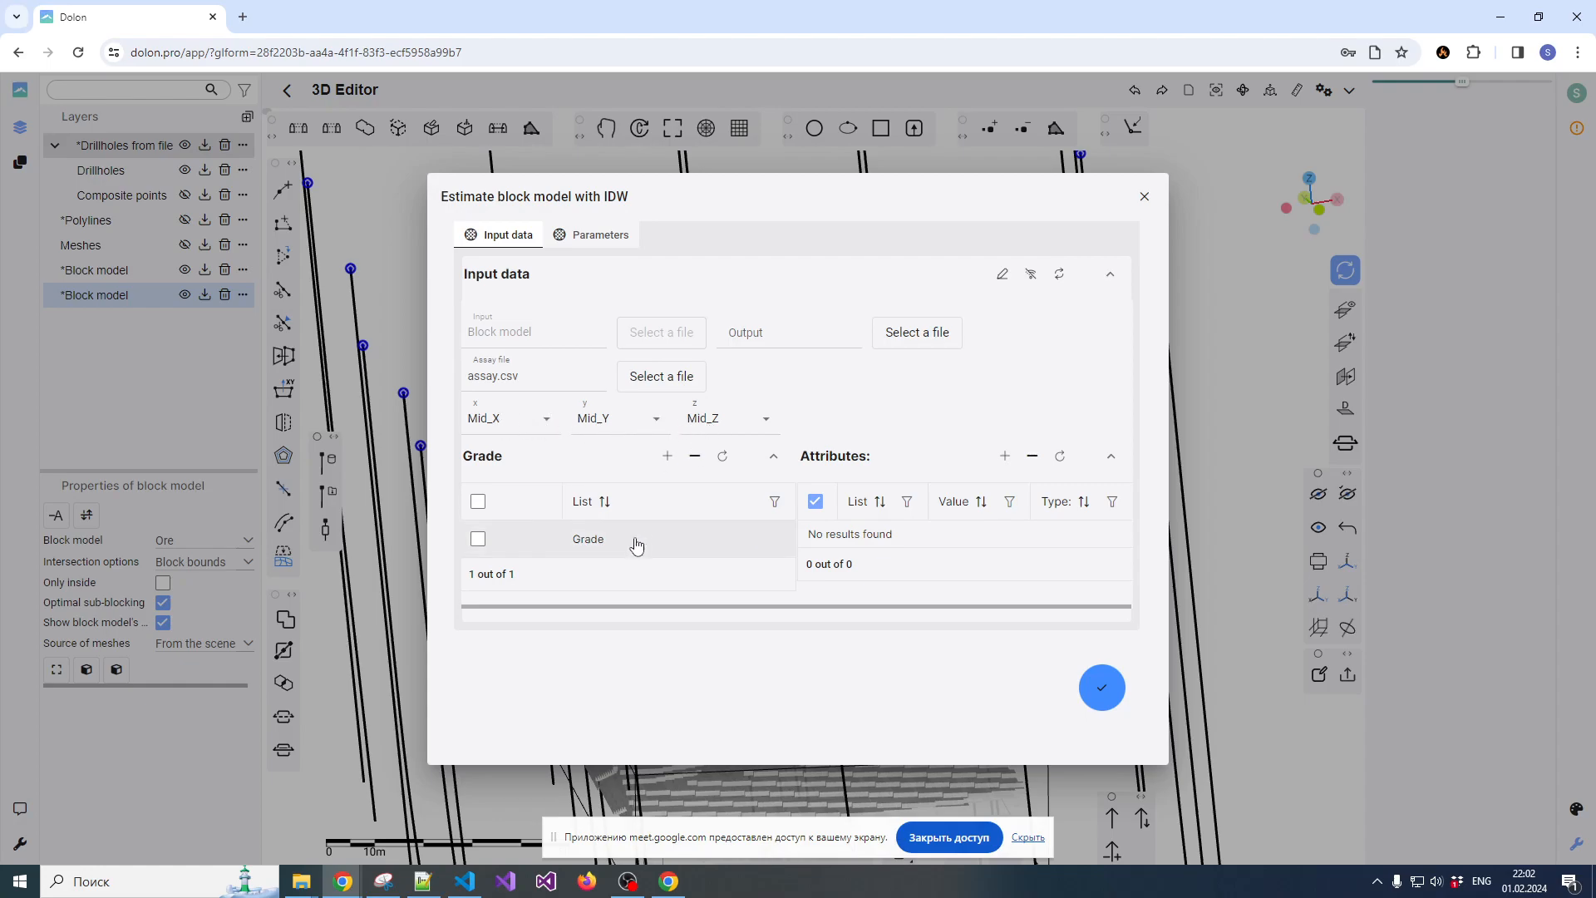
# Open assay.csv in Notepad++ and examine the Mid_X, Mid_Y and Mid_Z columns in its header row
pyautogui.moveTo(301, 880)
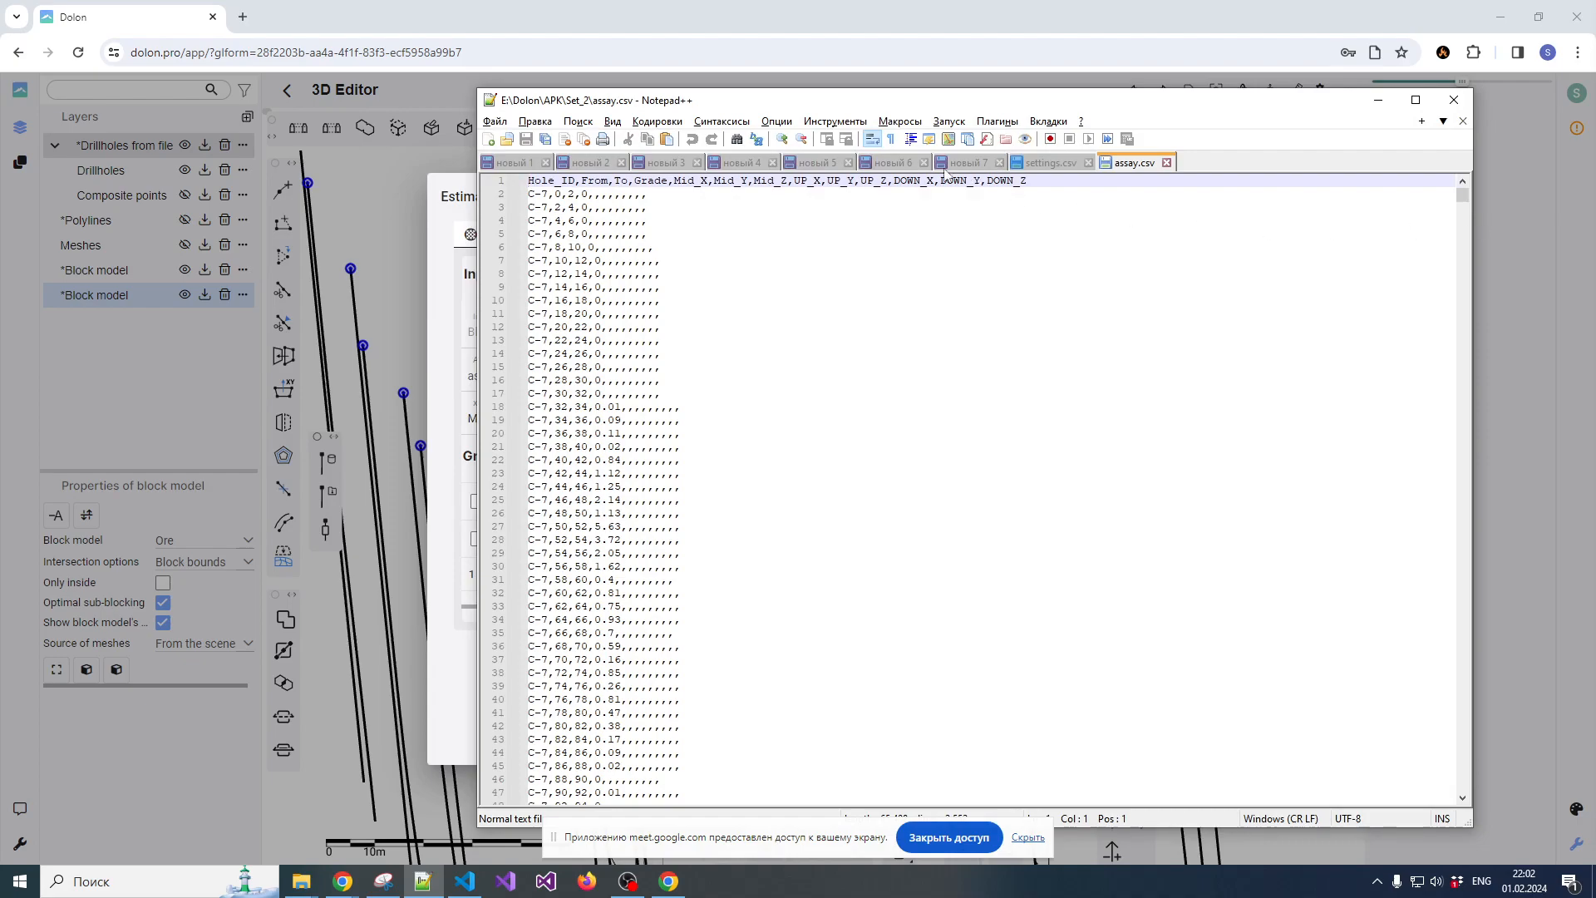
pyautogui.click(701, 183)
pyautogui.doubleClick(727, 181)
pyautogui.click(695, 184)
pyautogui.doubleClick(705, 183)
pyautogui.click(720, 182)
pyautogui.doubleClick(776, 183)
pyautogui.doubleClick(722, 184)
pyautogui.doubleClick(702, 183)
pyautogui.moveTo(1034, 109); pyautogui.dragTo(980, 96)
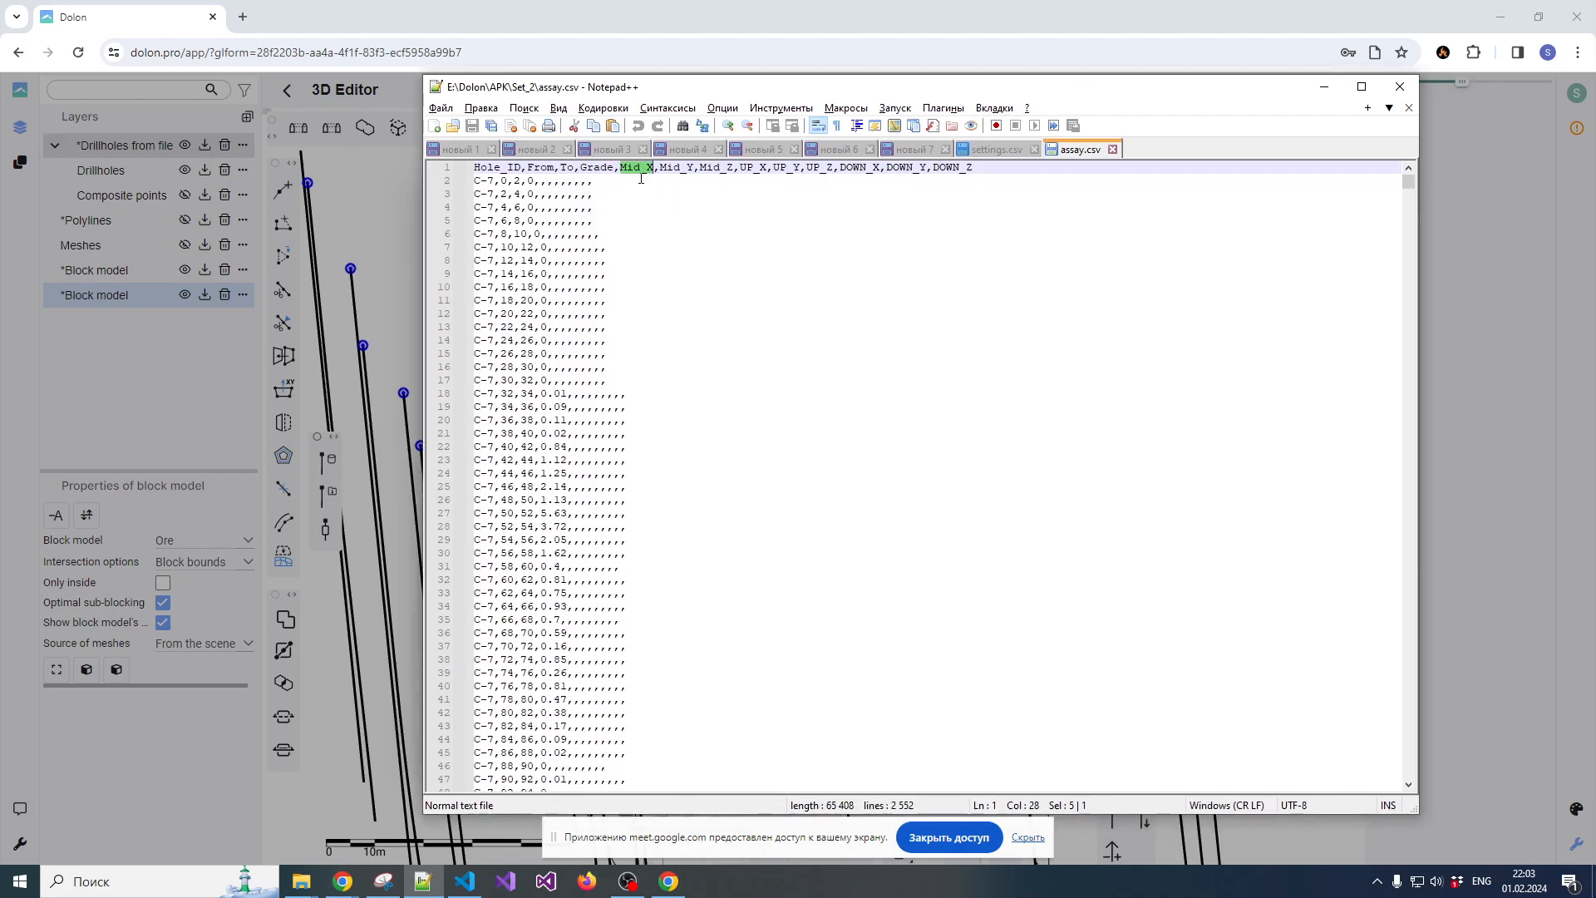
# Check the assay rows for midpoint coordinate values, close assay.csv and return to the 3D Editor
pyautogui.scroll(-20, 560, 301)
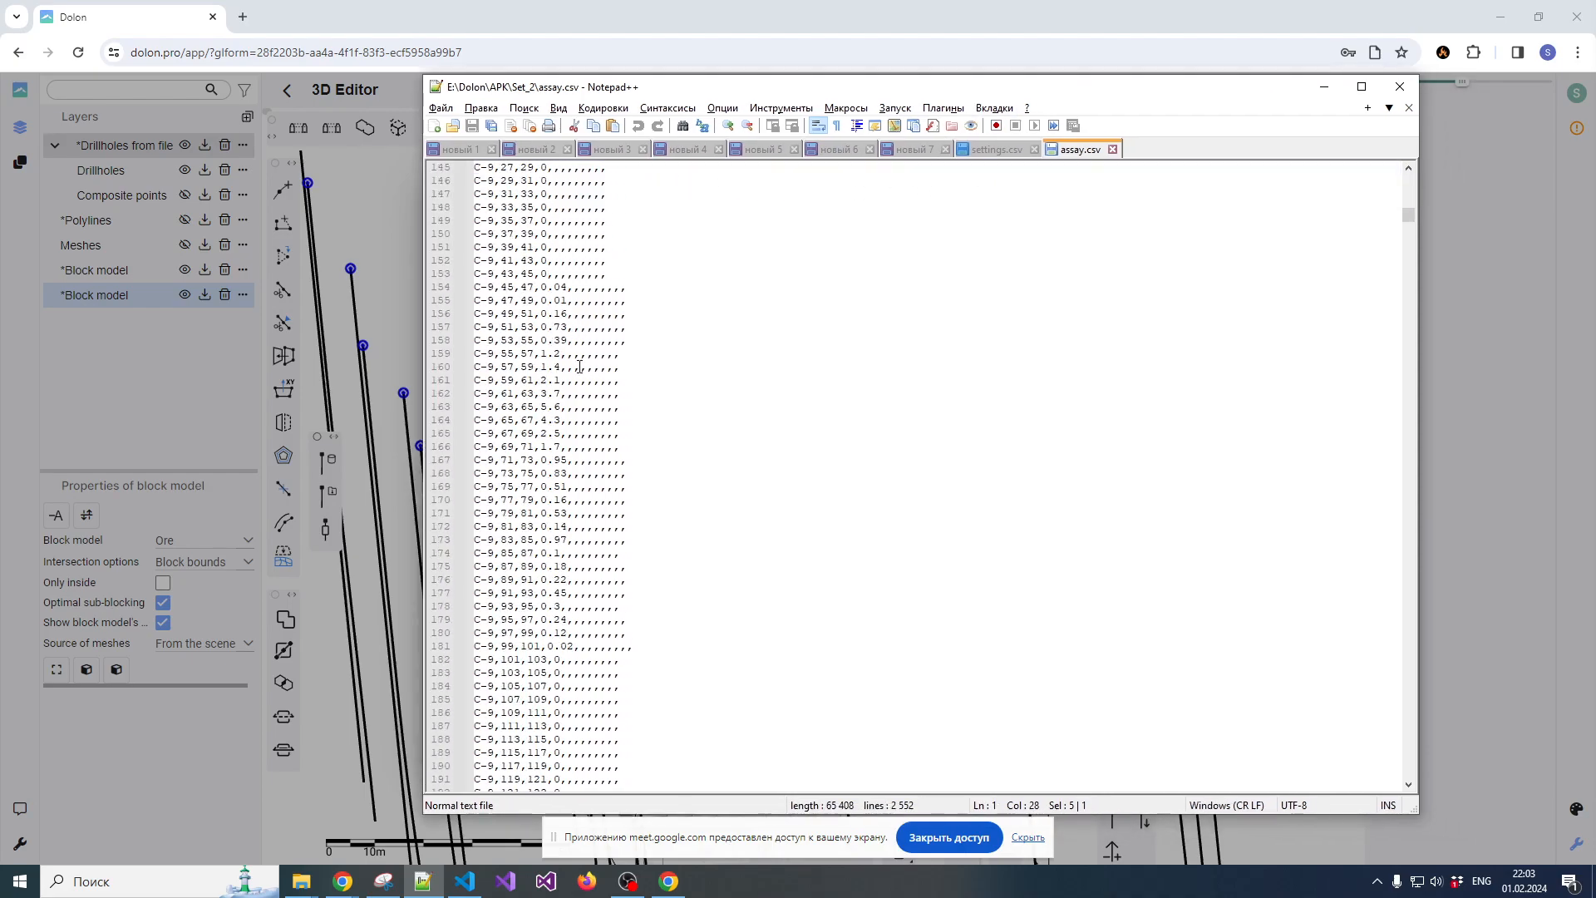
pyautogui.scroll(20, 602, 440)
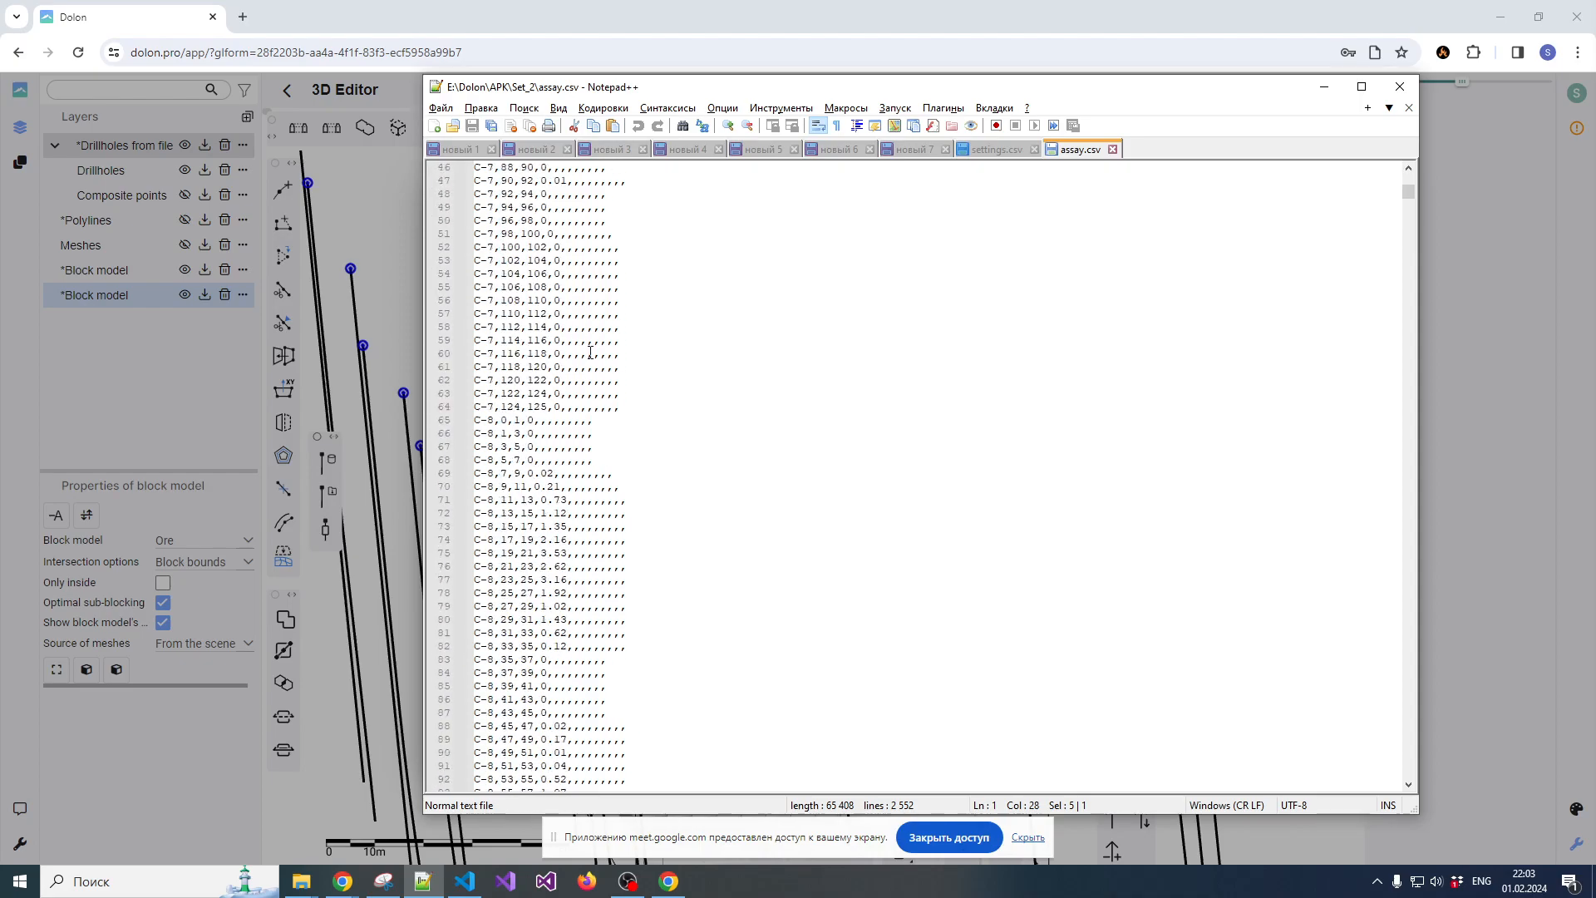
pyautogui.scroll(6, 592, 349)
pyautogui.scroll(-20, 598, 358)
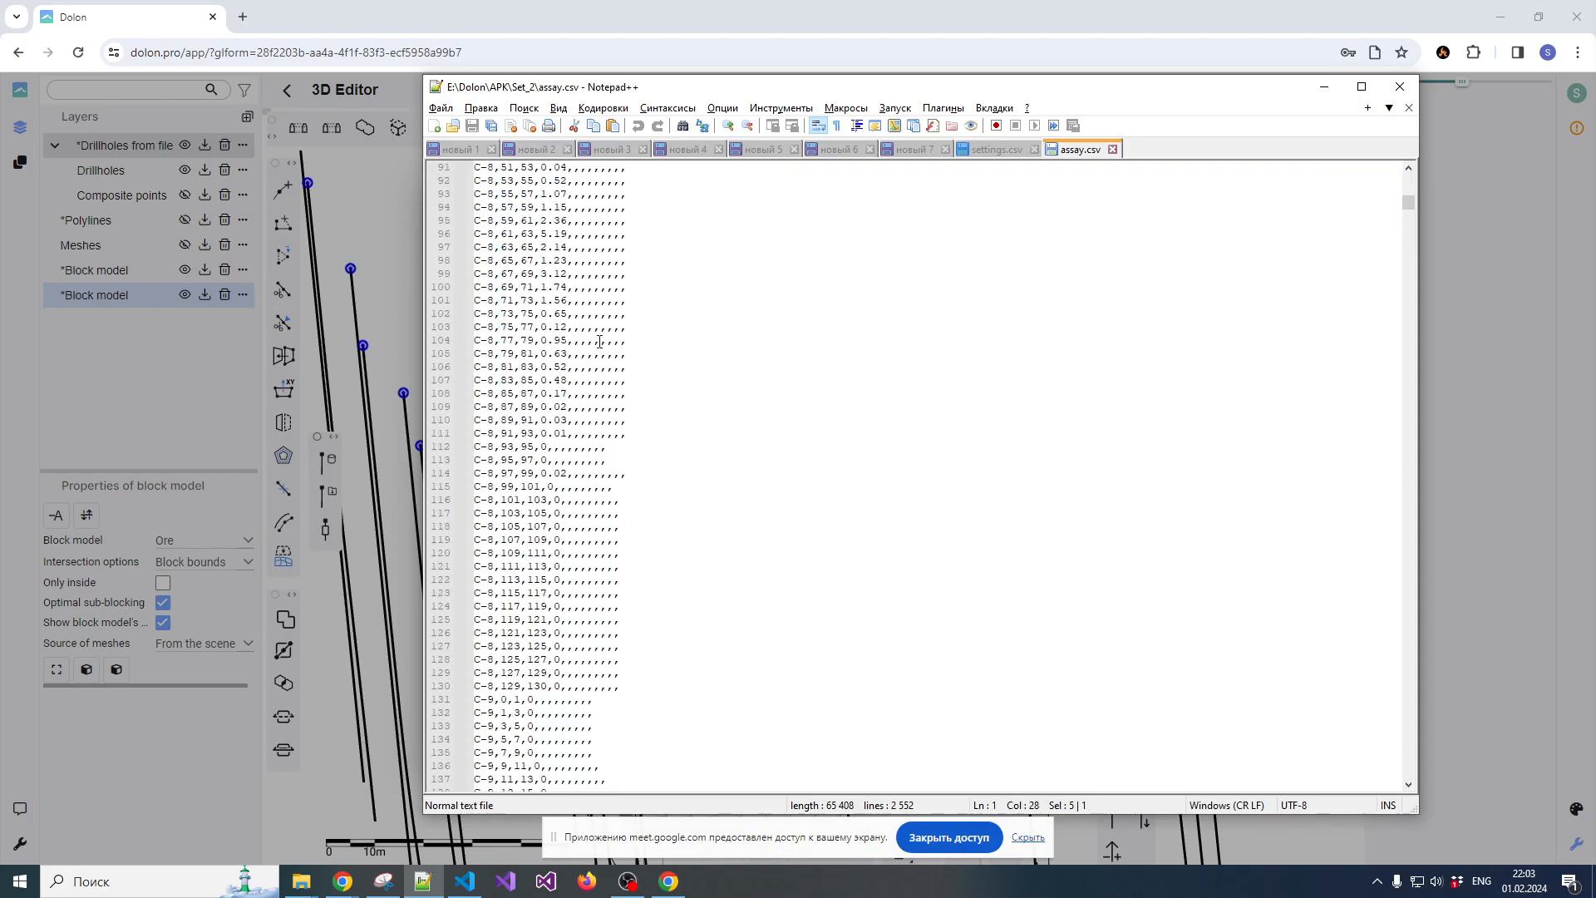
pyautogui.scroll(-20, 604, 368)
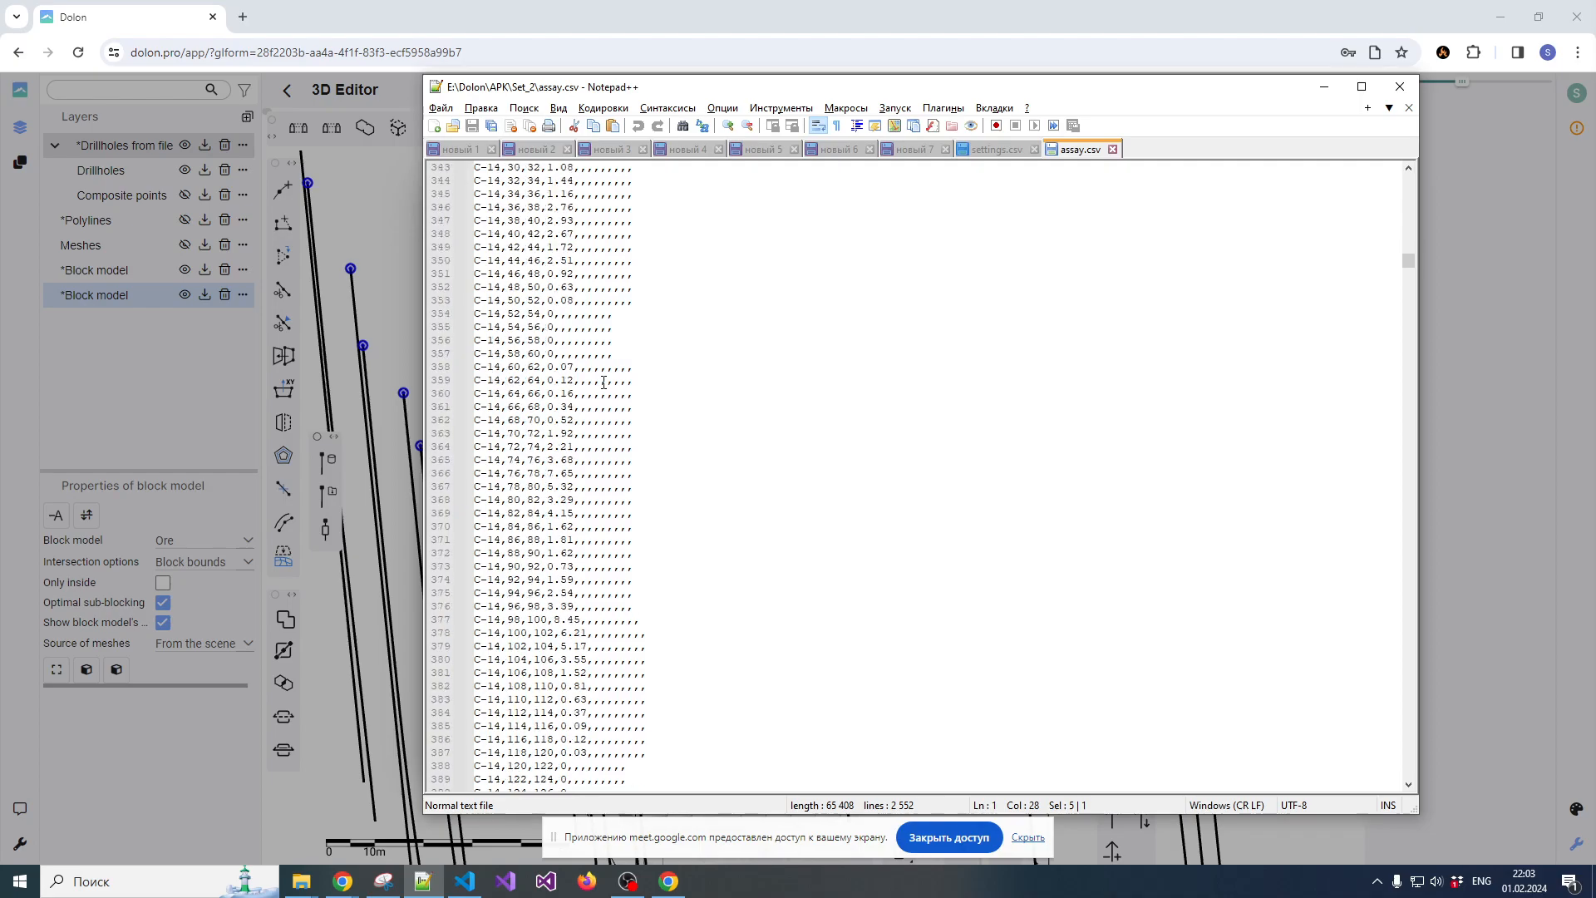
pyautogui.scroll(18, 604, 390)
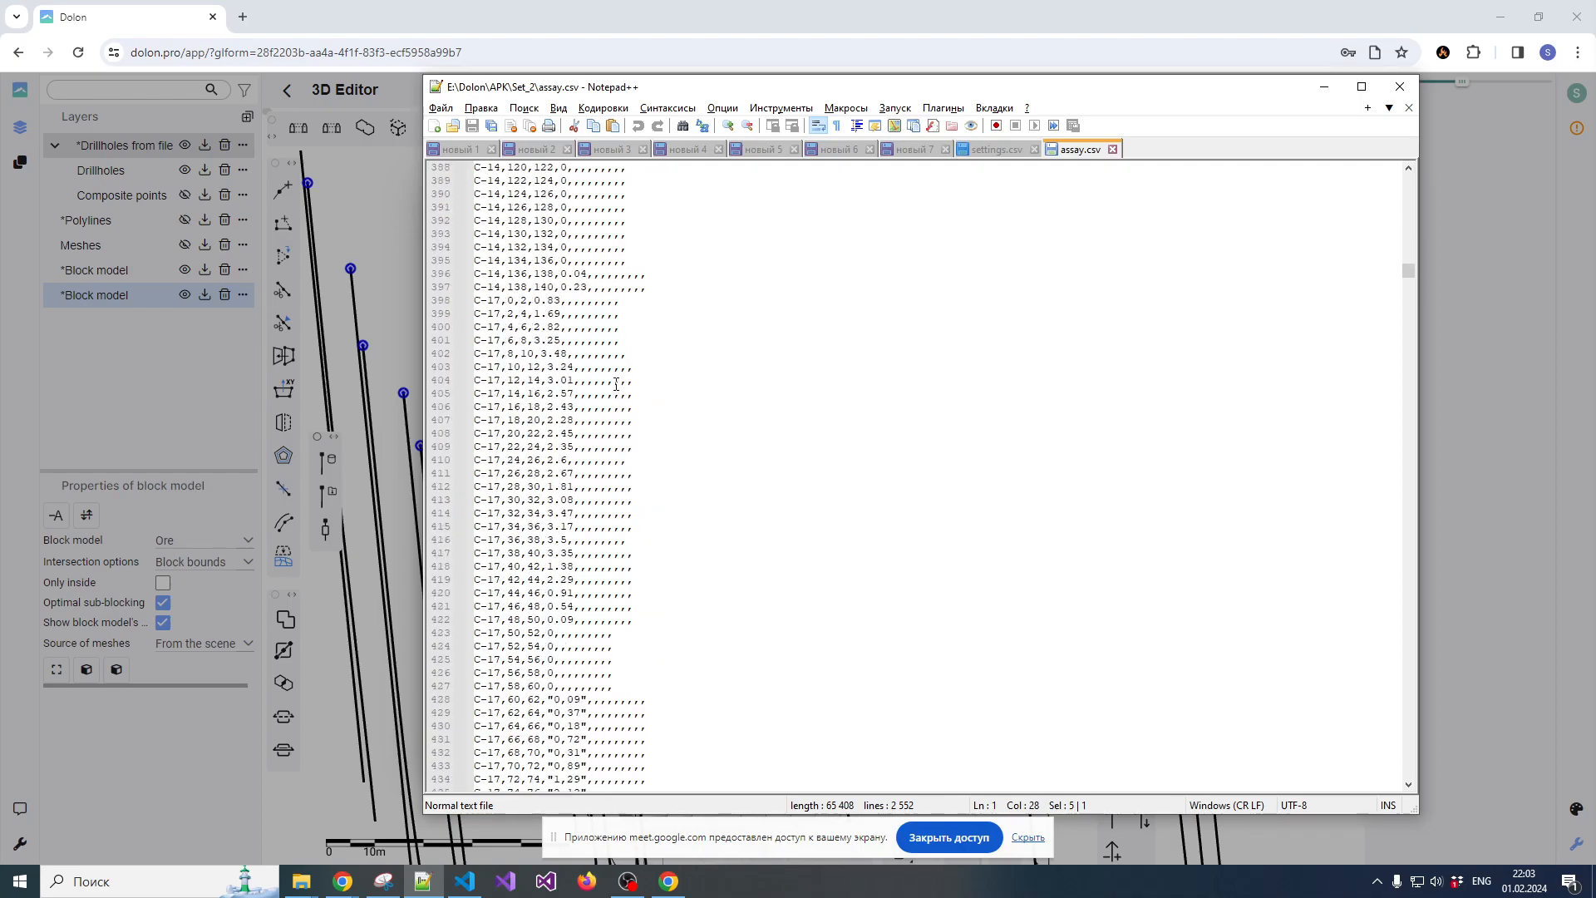
pyautogui.click(1113, 150)
pyautogui.click(1324, 86)
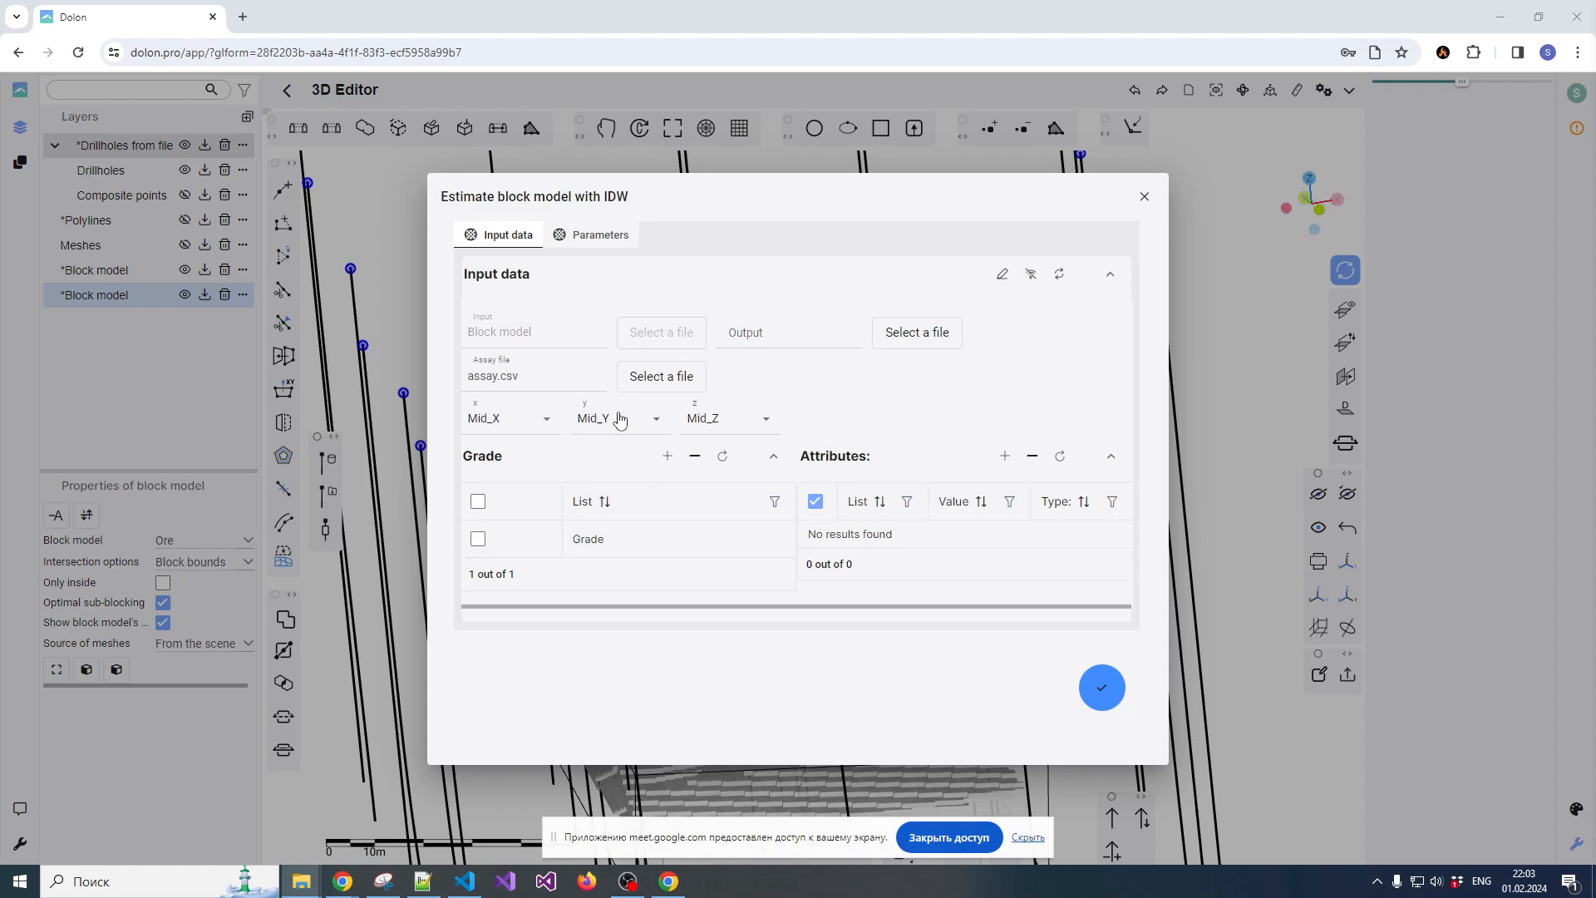
# Open the assay.csv offered by the assay file selection in Notepad++ and recheck its rows for coordinate values
pyautogui.click(662, 376)
pyautogui.click(712, 229)
pyautogui.rightClick(712, 229)
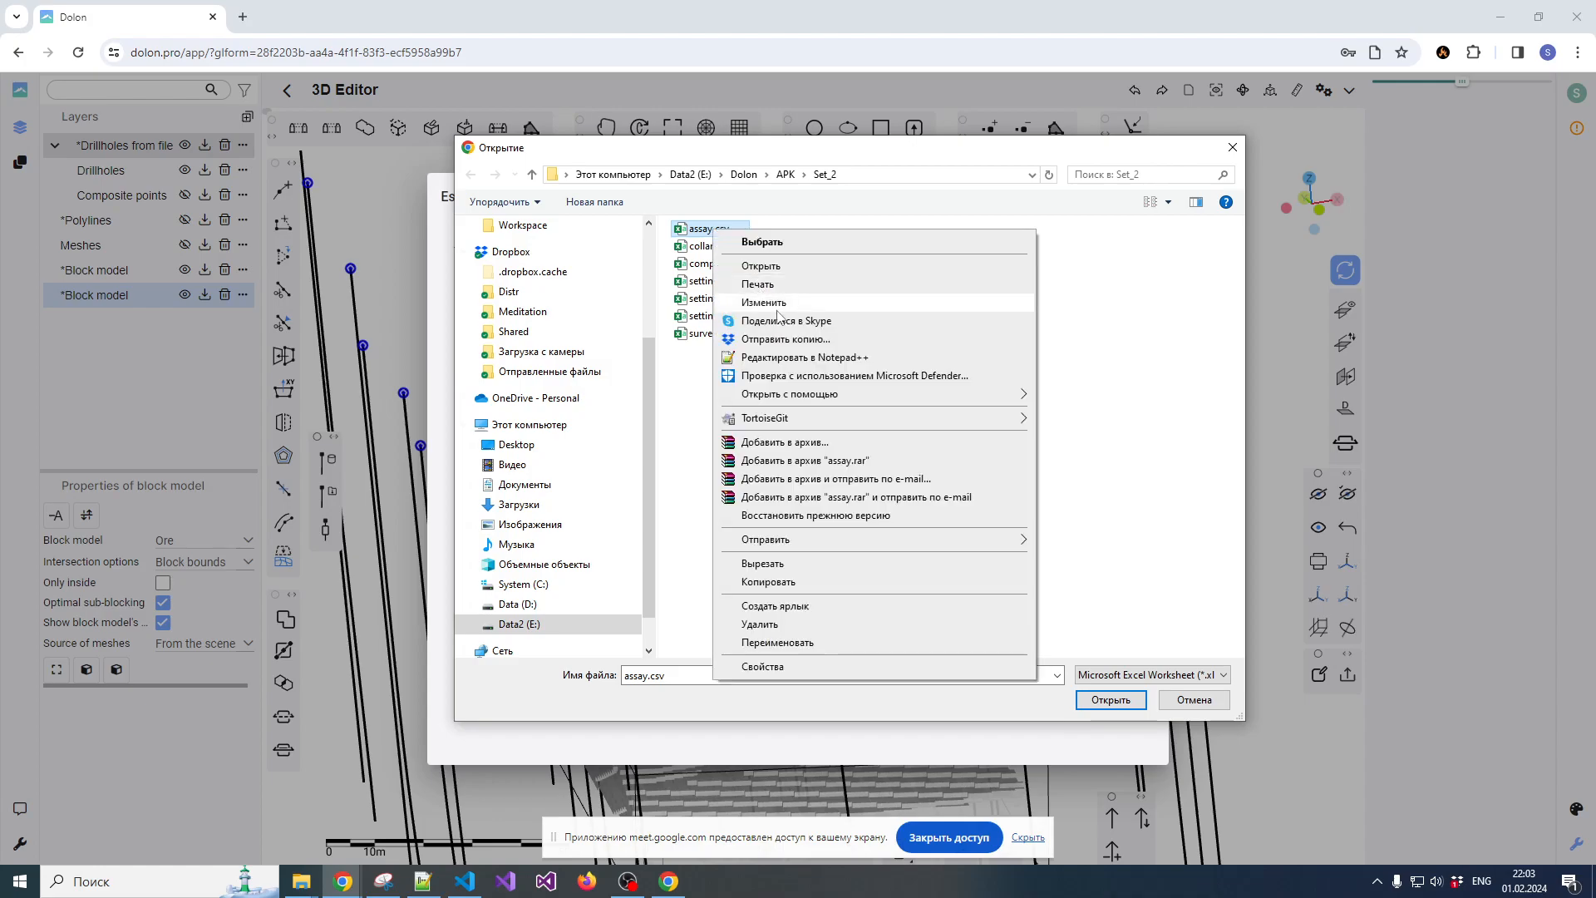
pyautogui.click(788, 356)
pyautogui.scroll(-20, 631, 366)
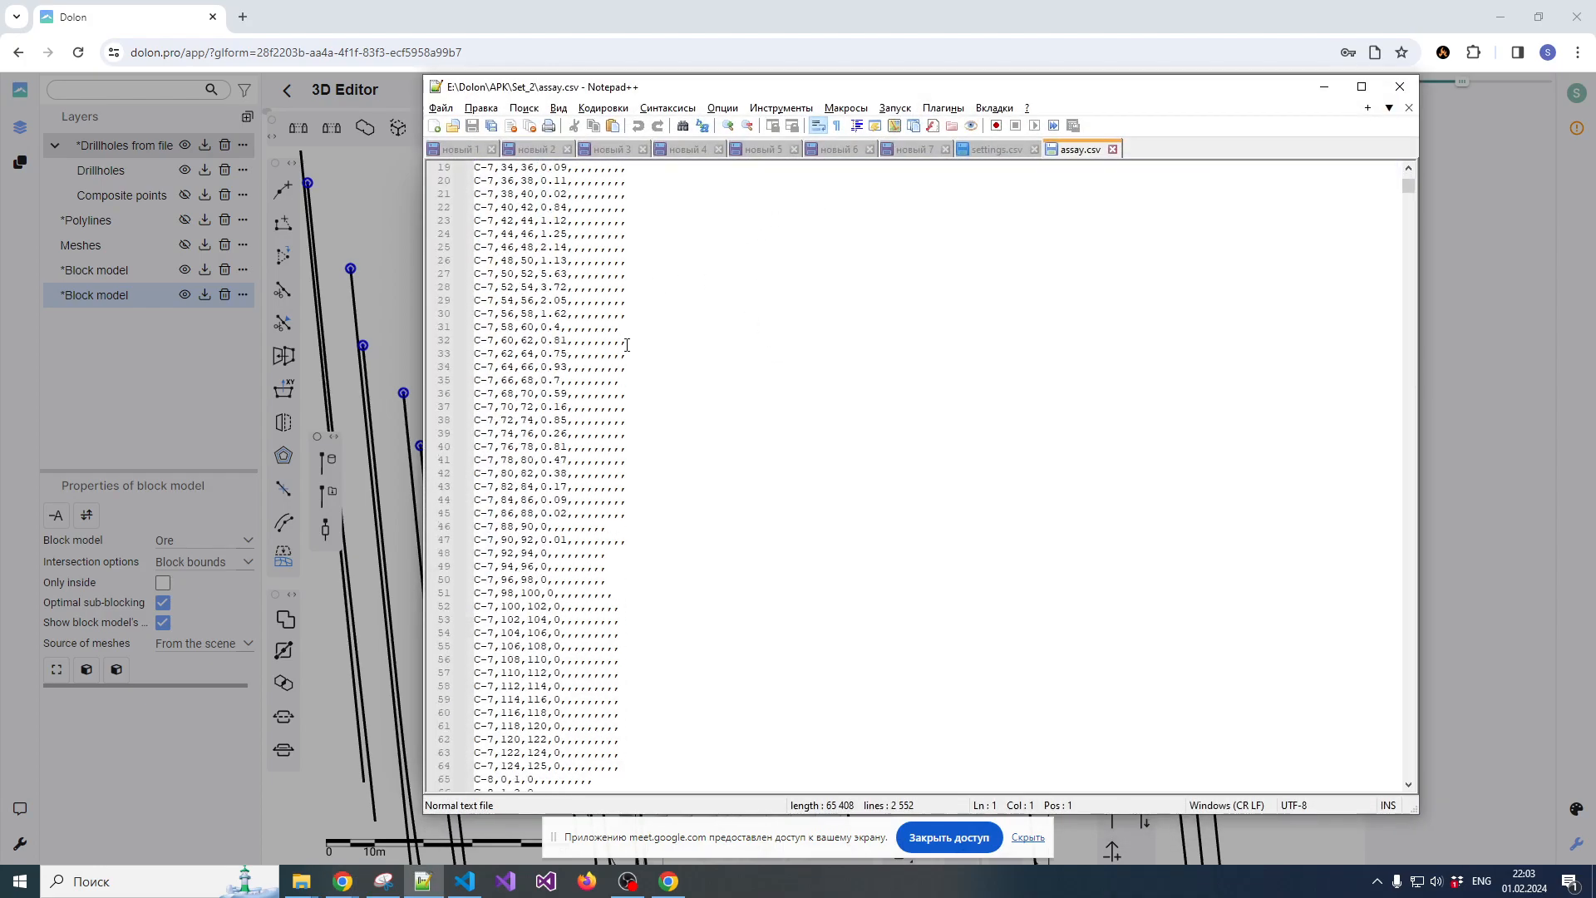
pyautogui.scroll(20, 624, 387)
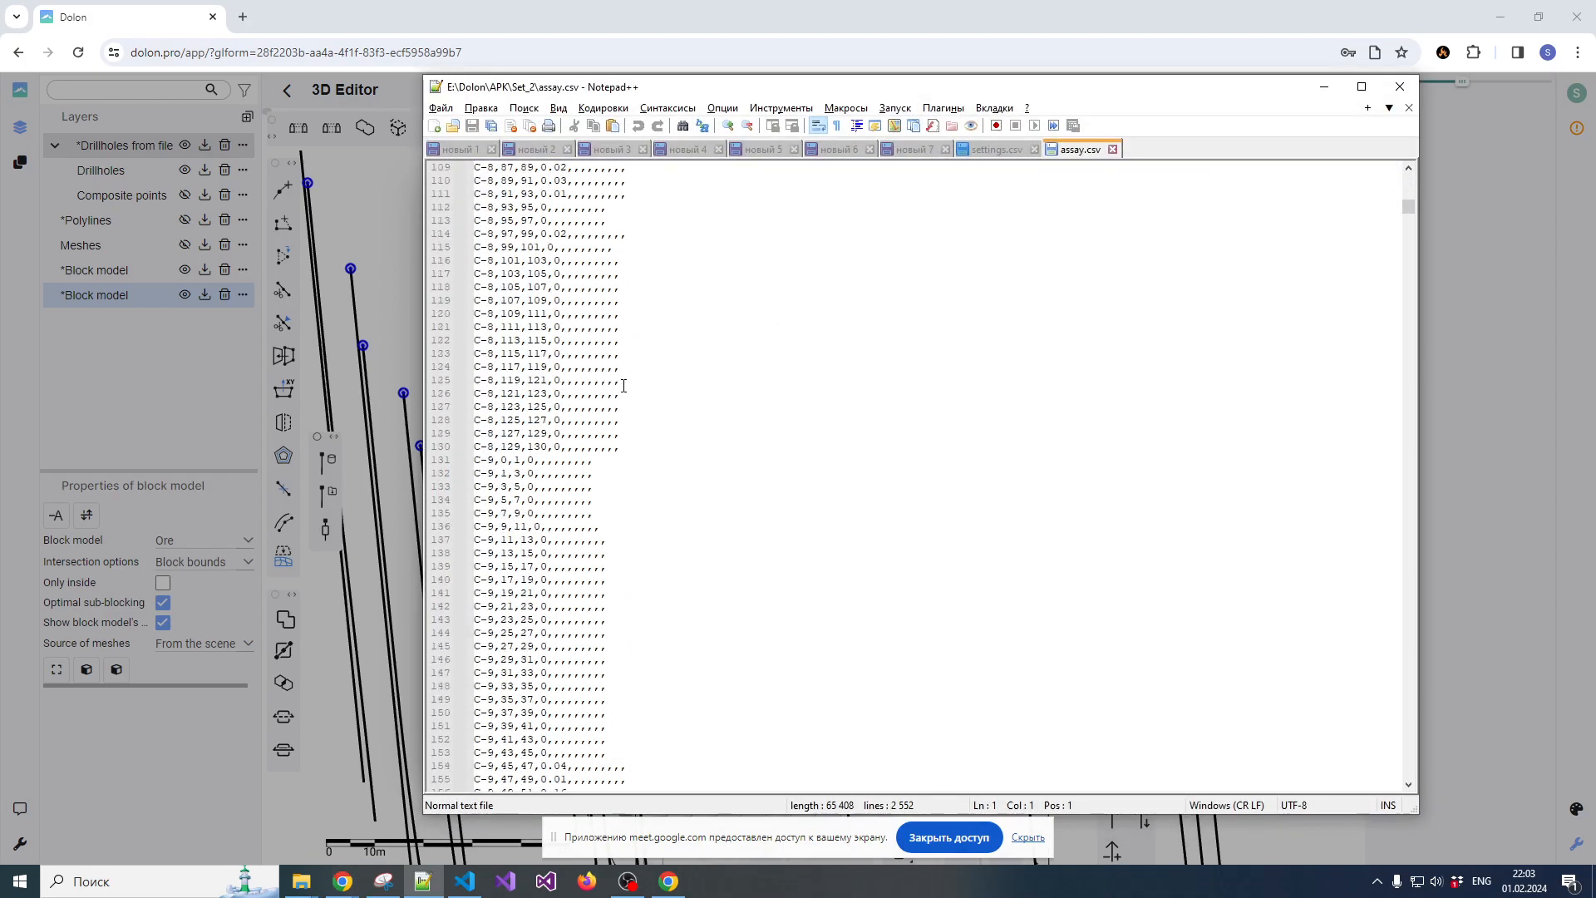
# Close assay.csv and settings.csv, return to the 3D Editor, and dismiss the file selection and the IDW estimation
pyautogui.click(1113, 150)
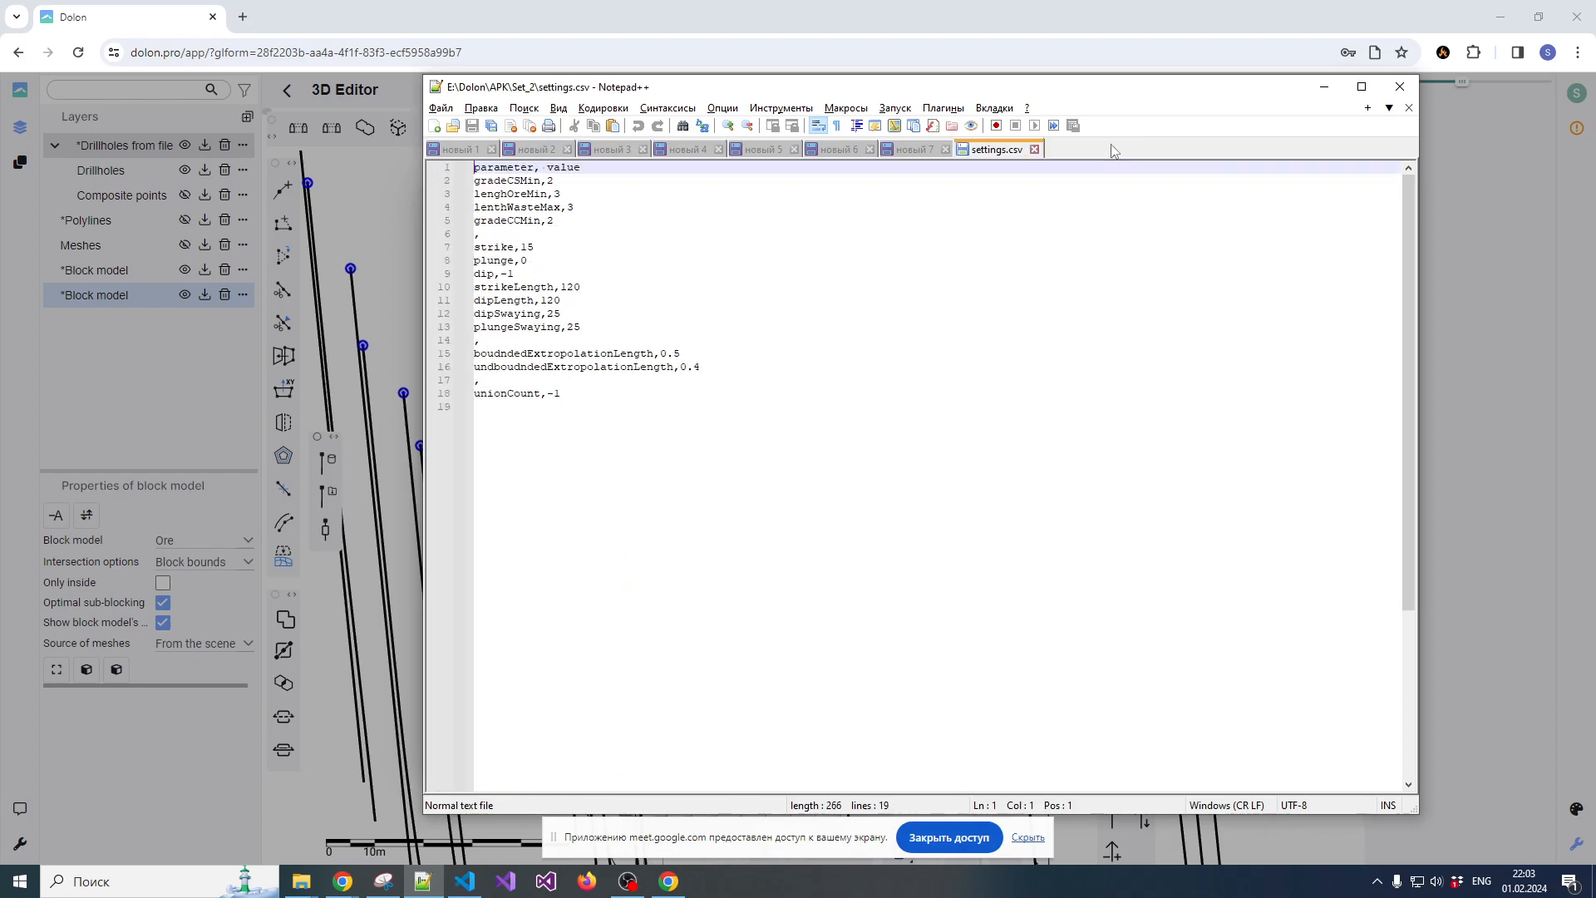
pyautogui.click(1035, 149)
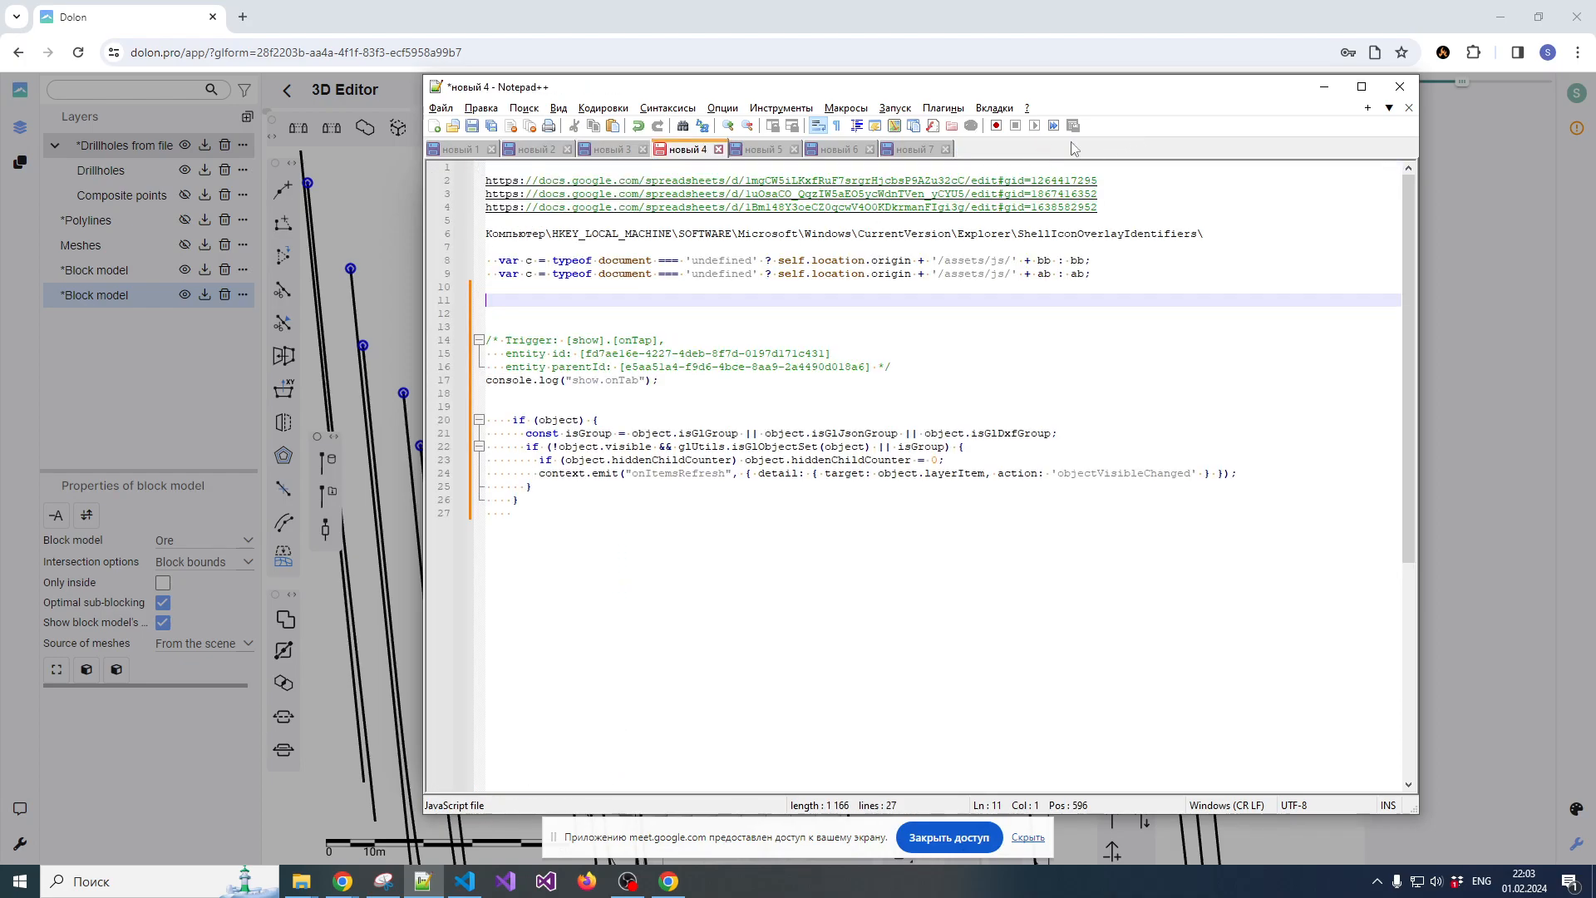
pyautogui.click(1325, 86)
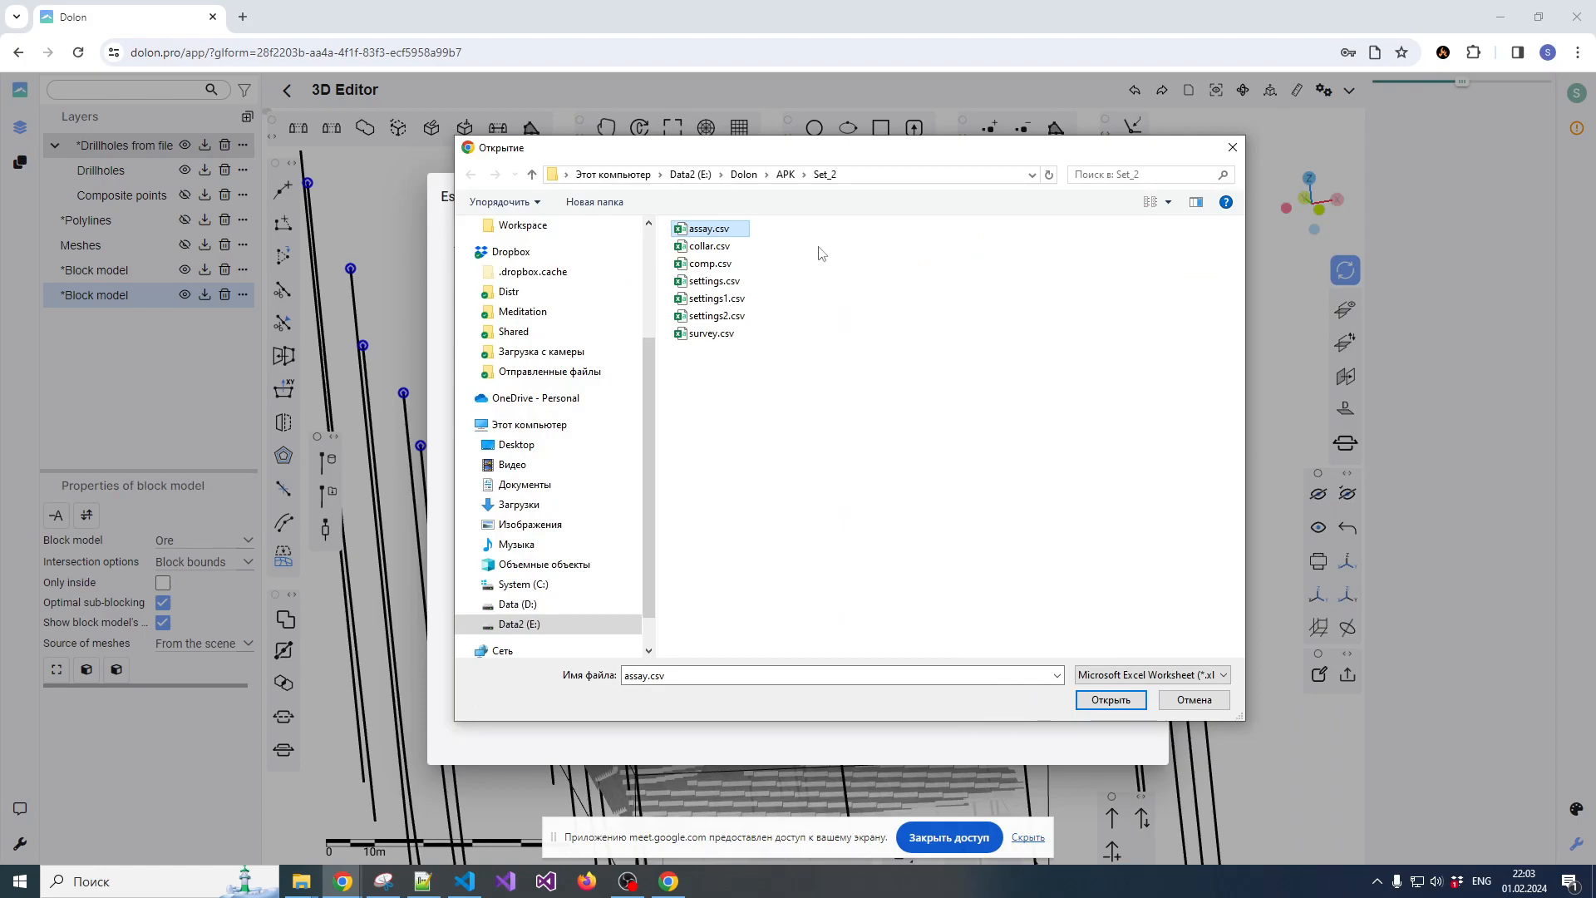
pyautogui.moveTo(853, 153); pyautogui.dragTo(884, 141)
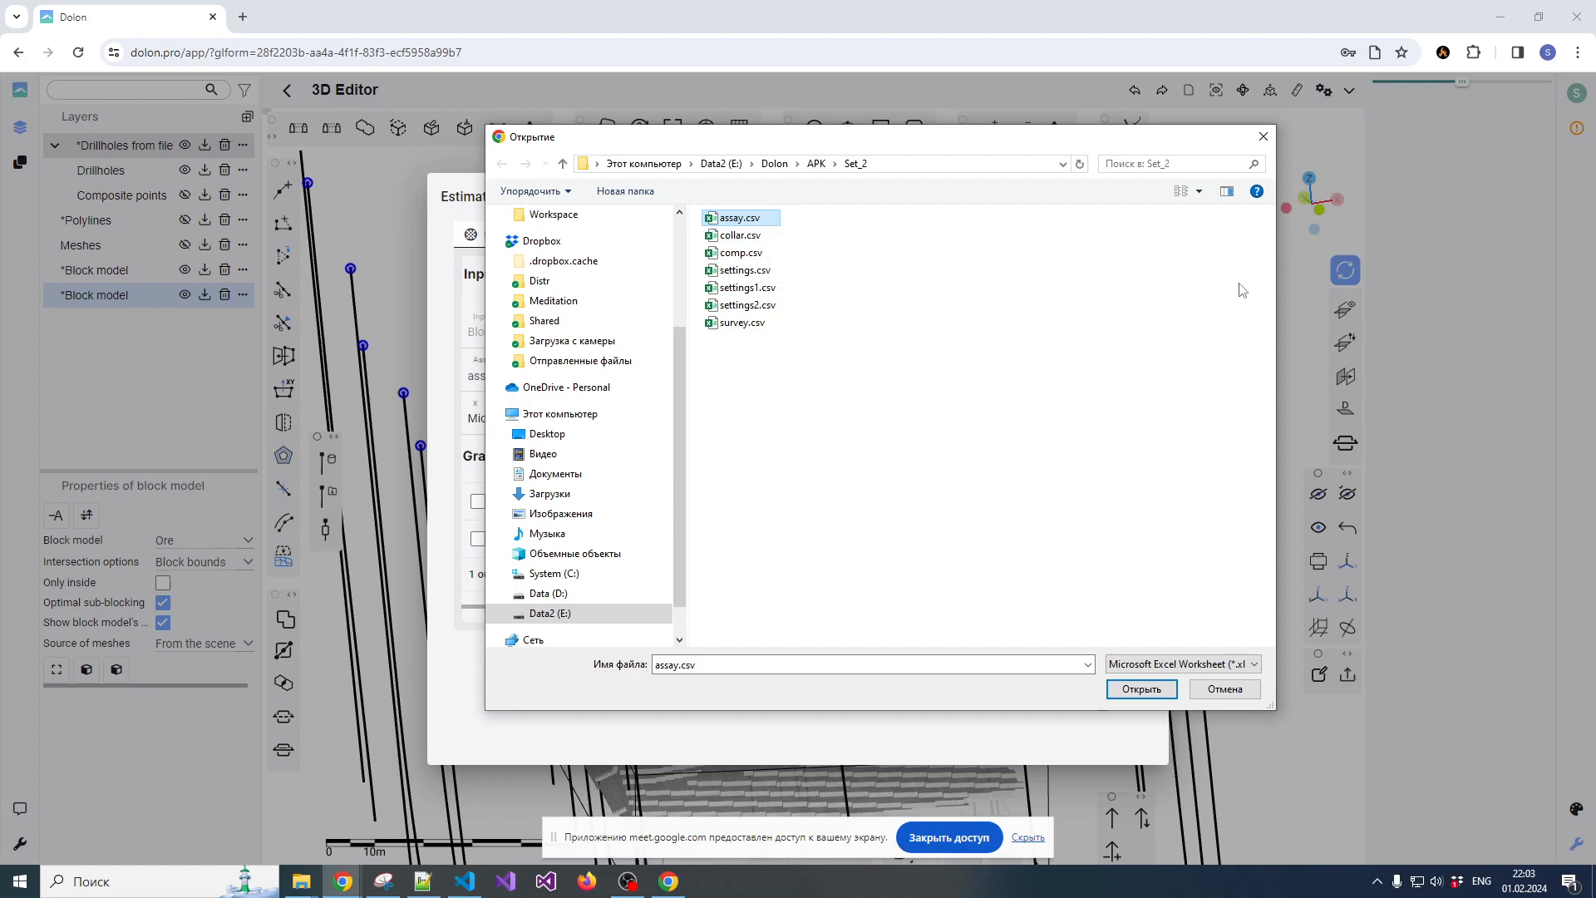
pyautogui.click(1227, 688)
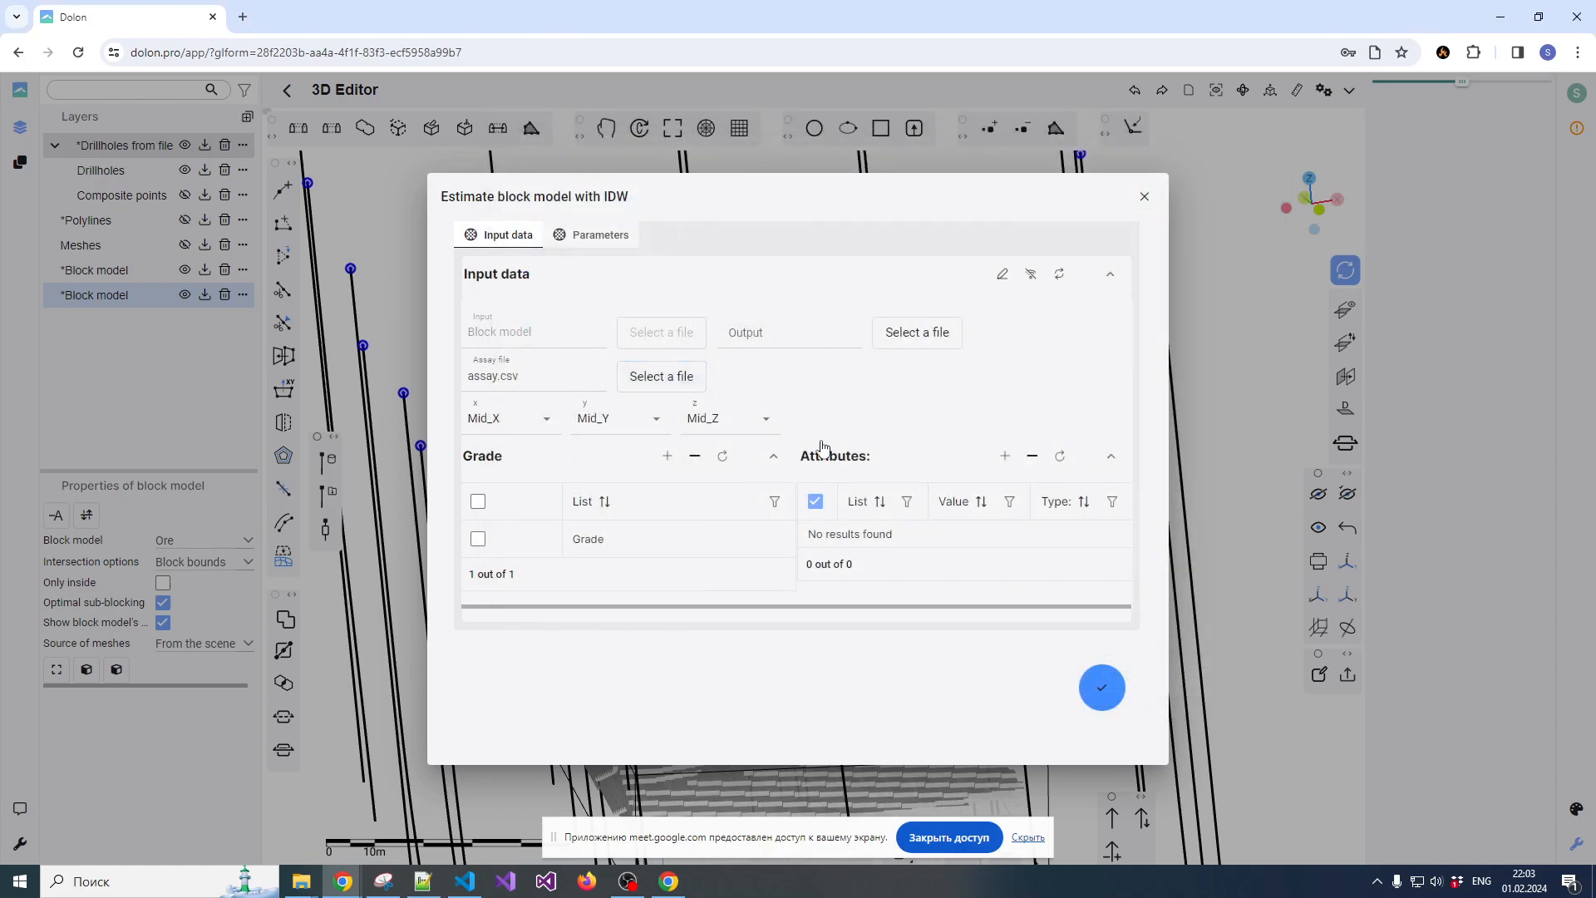
pyautogui.moveTo(807, 226); pyautogui.dragTo(862, 217)
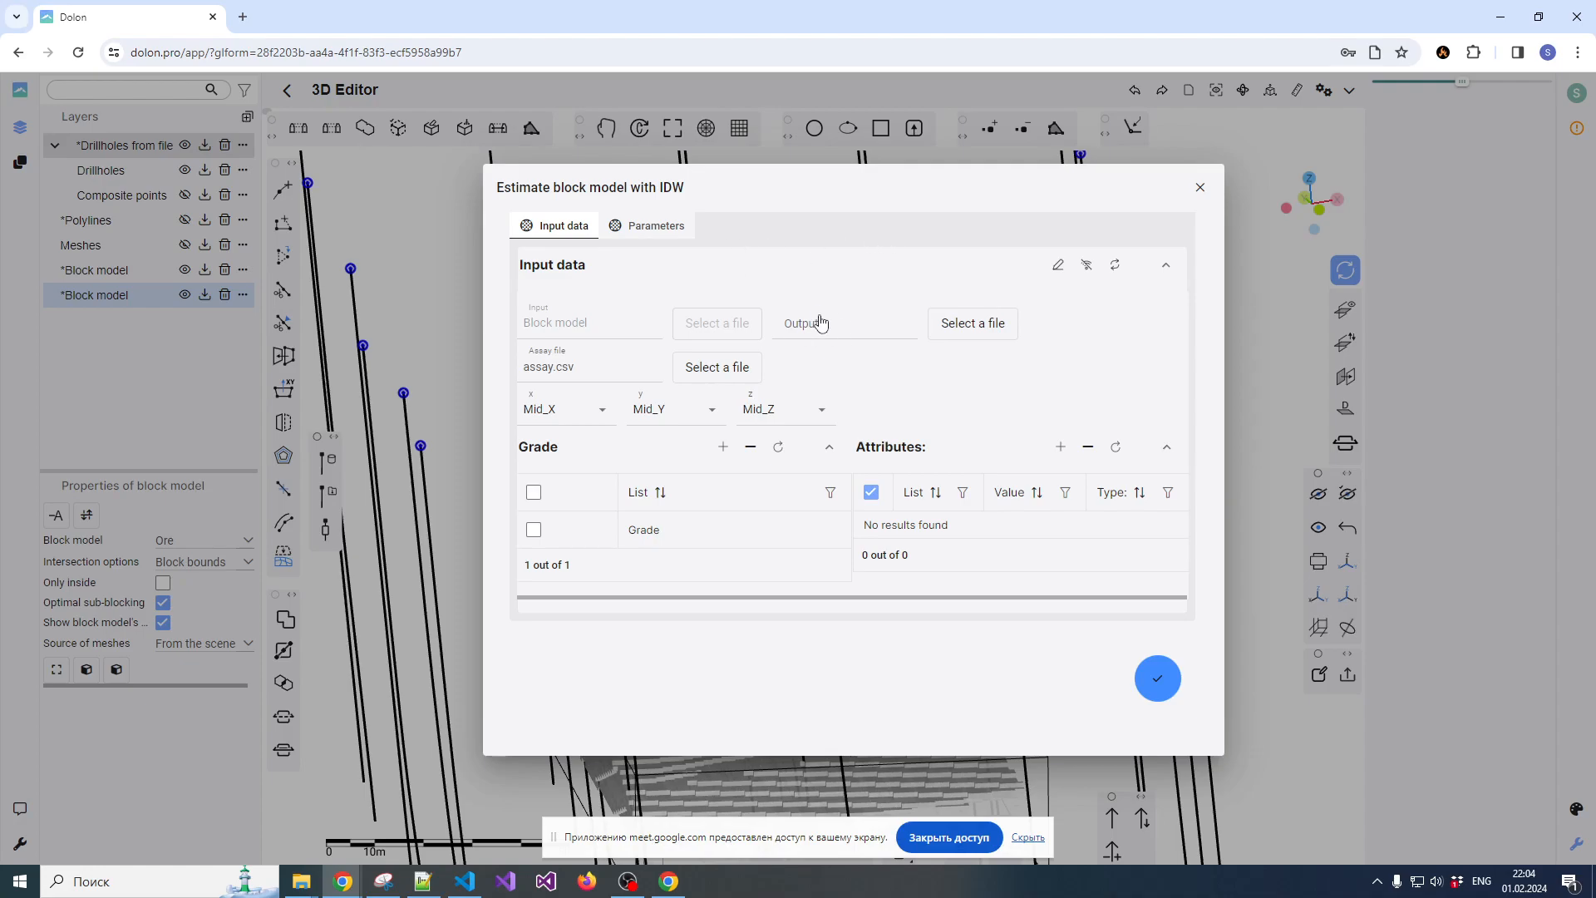
pyautogui.click(1200, 187)
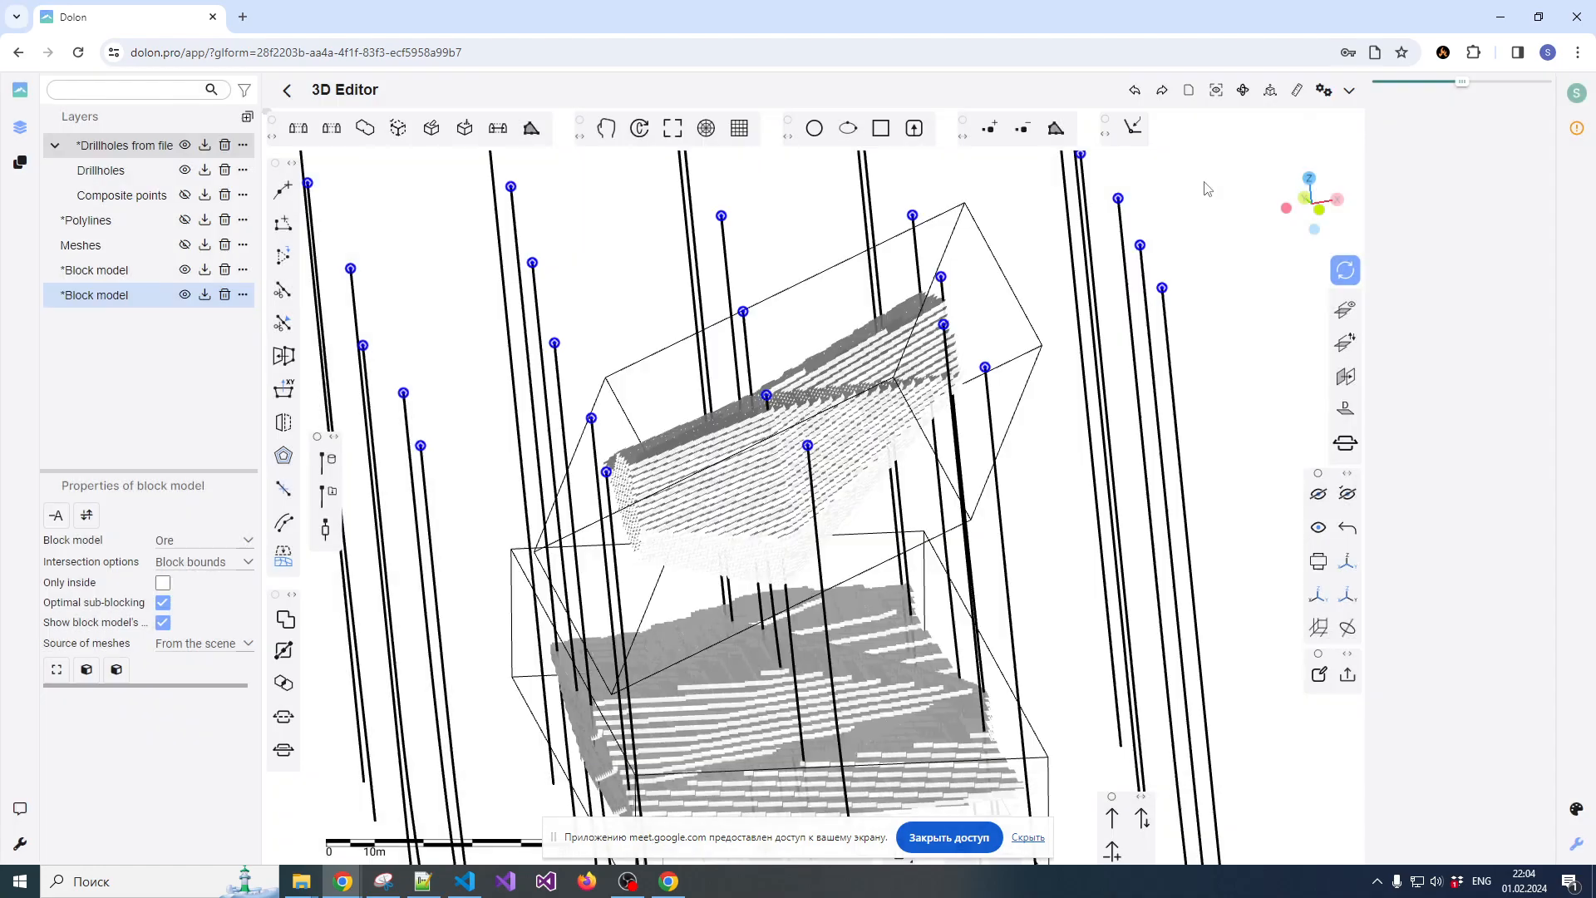
# Hide both block models and the drillholes group, and collapse the group in the layer list
pyautogui.scroll(-5, 814, 255)
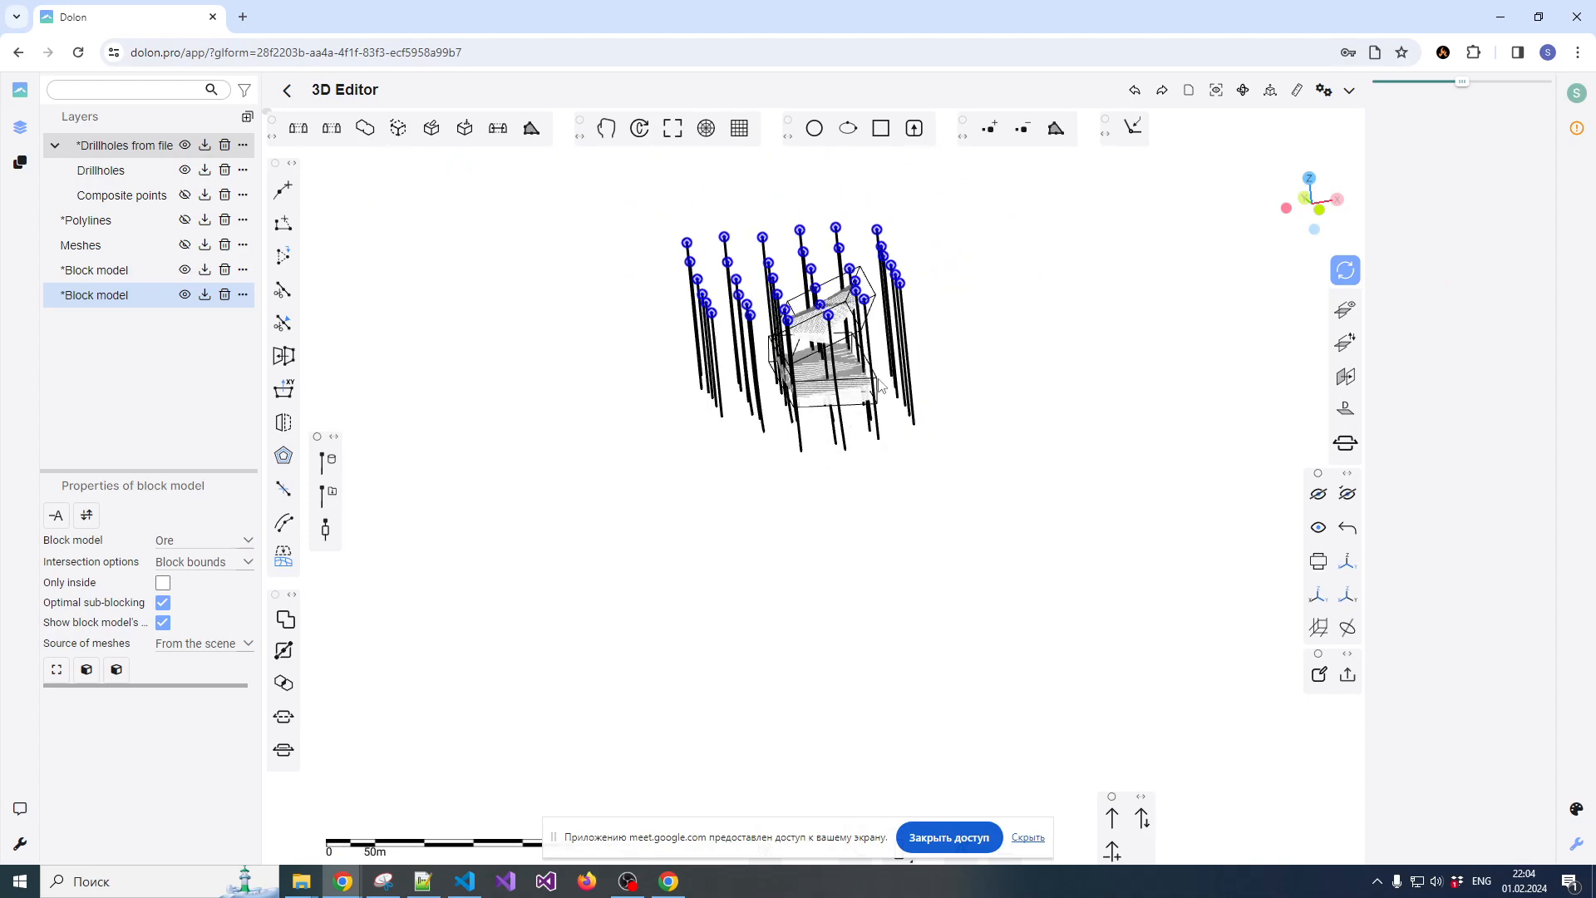
pyautogui.scroll(-3, 929, 330)
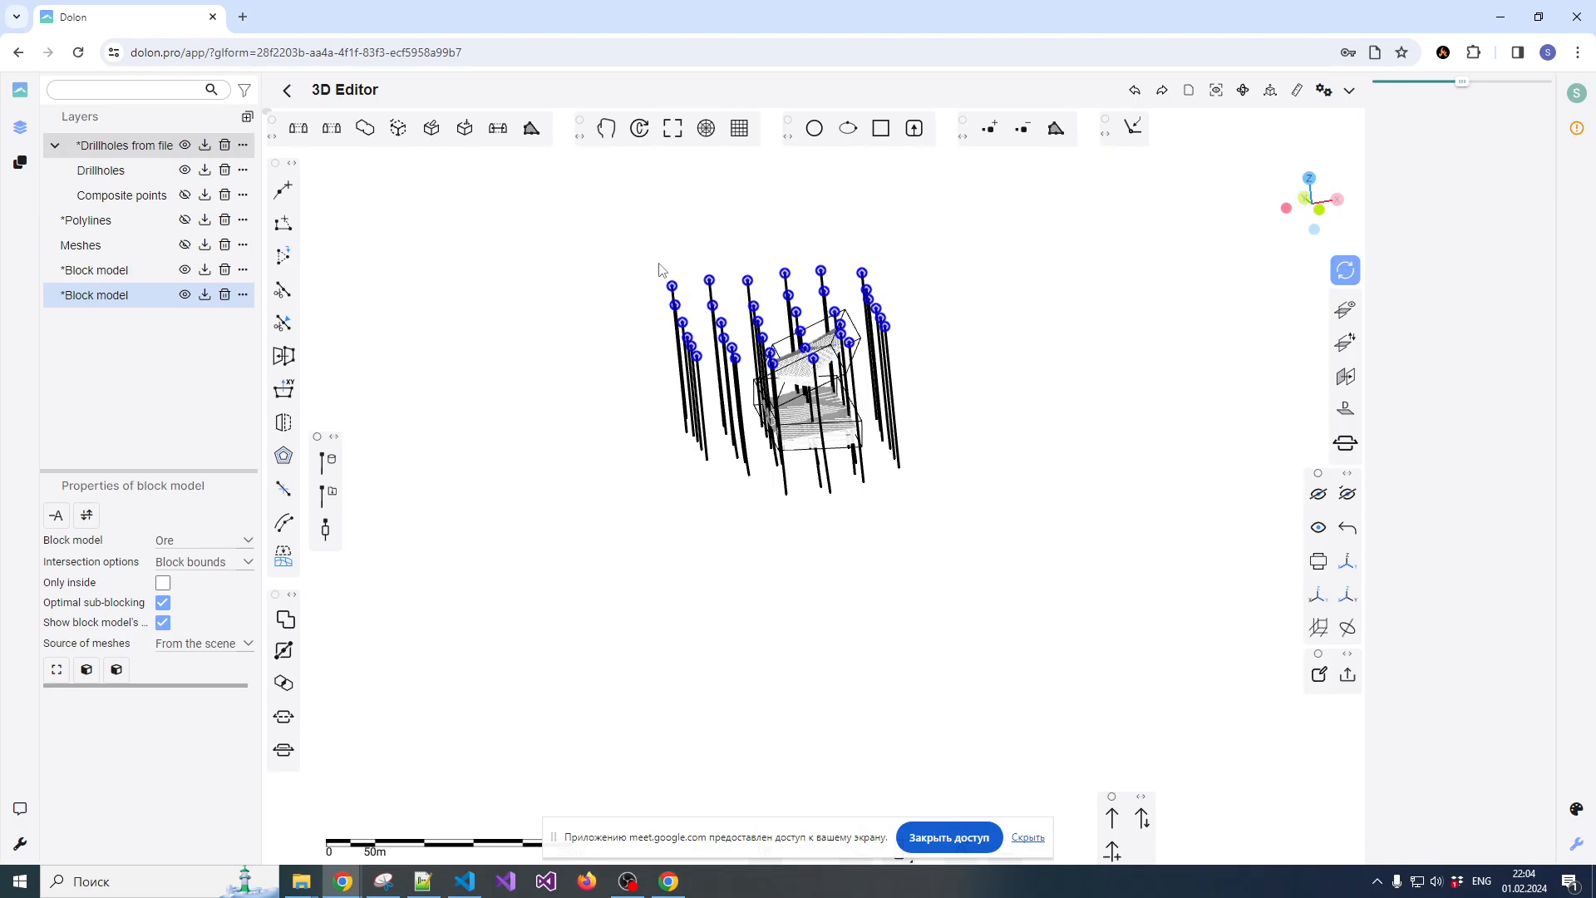
pyautogui.scroll(2, 662, 270)
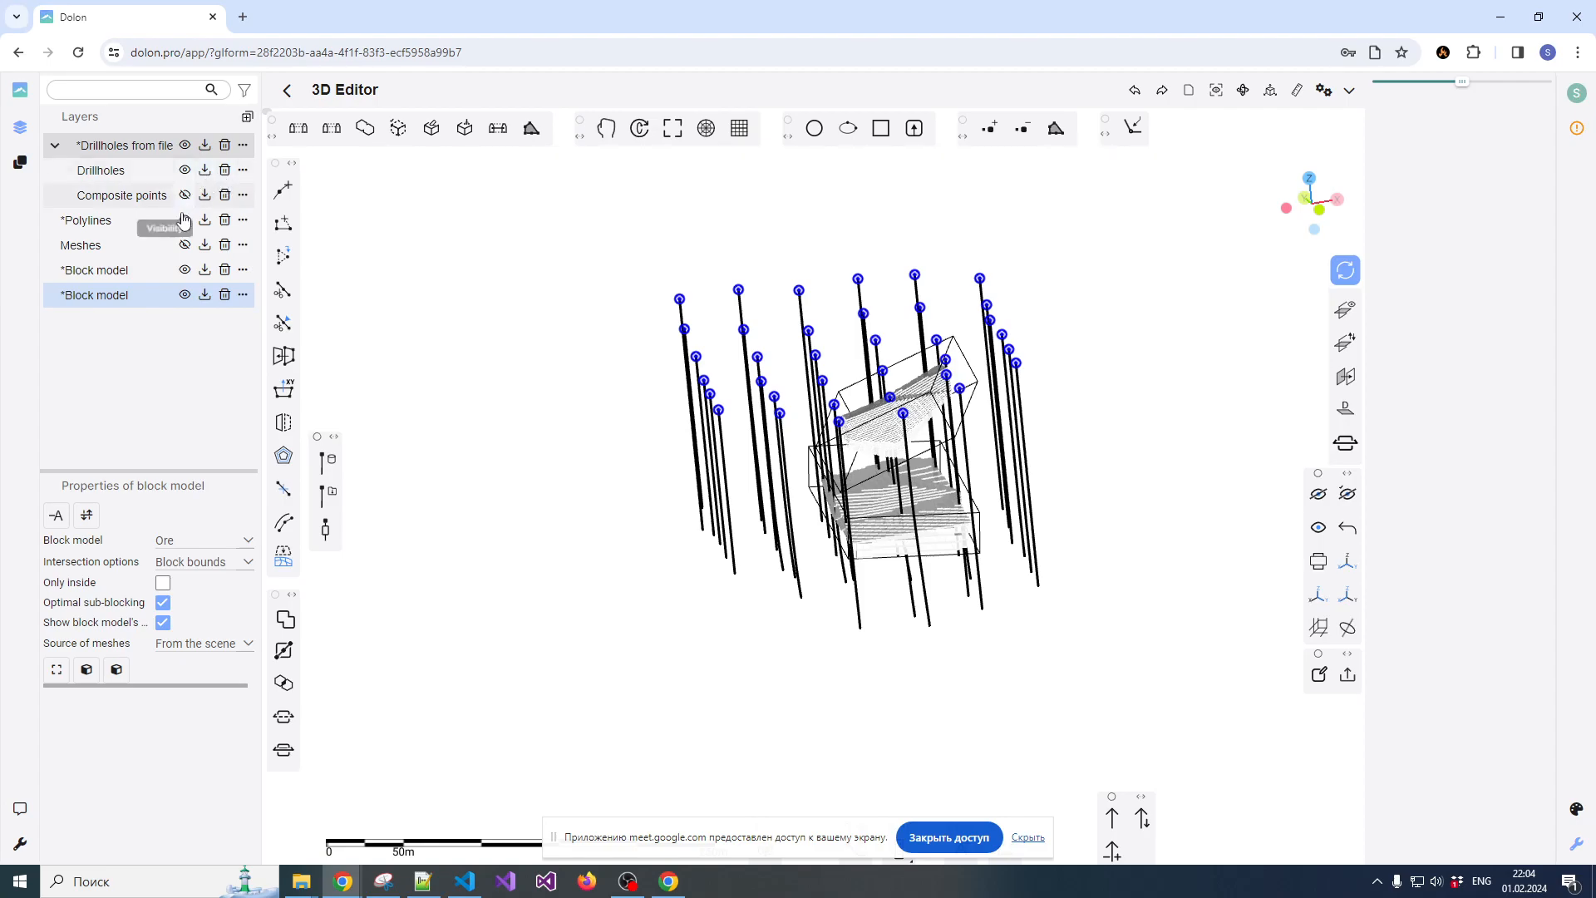
pyautogui.click(185, 272)
pyautogui.click(184, 295)
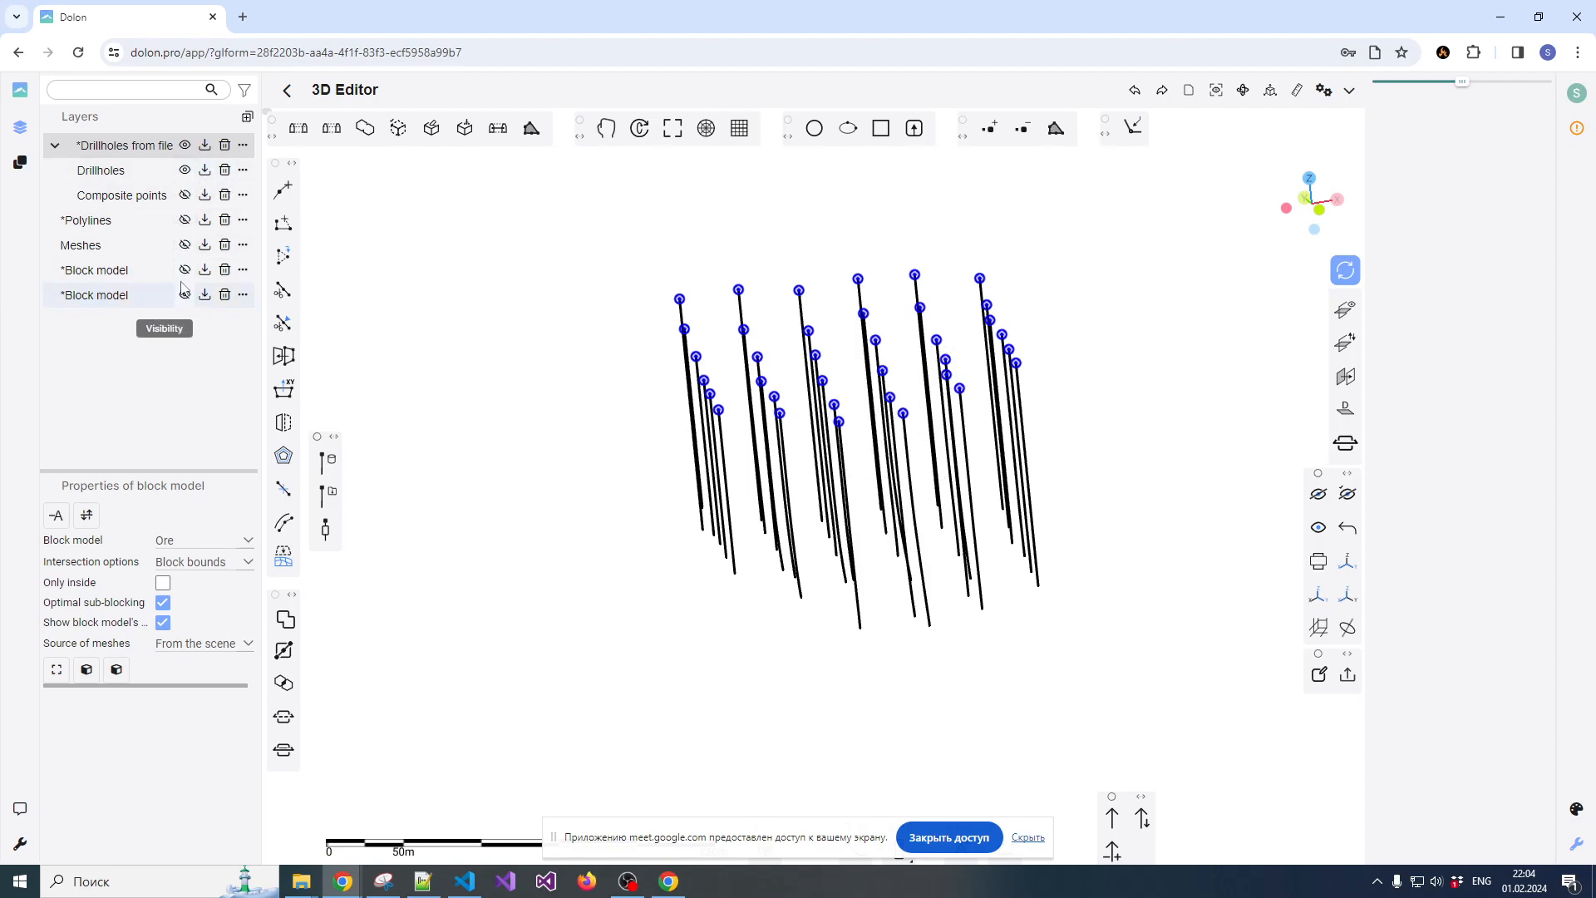
pyautogui.click(185, 147)
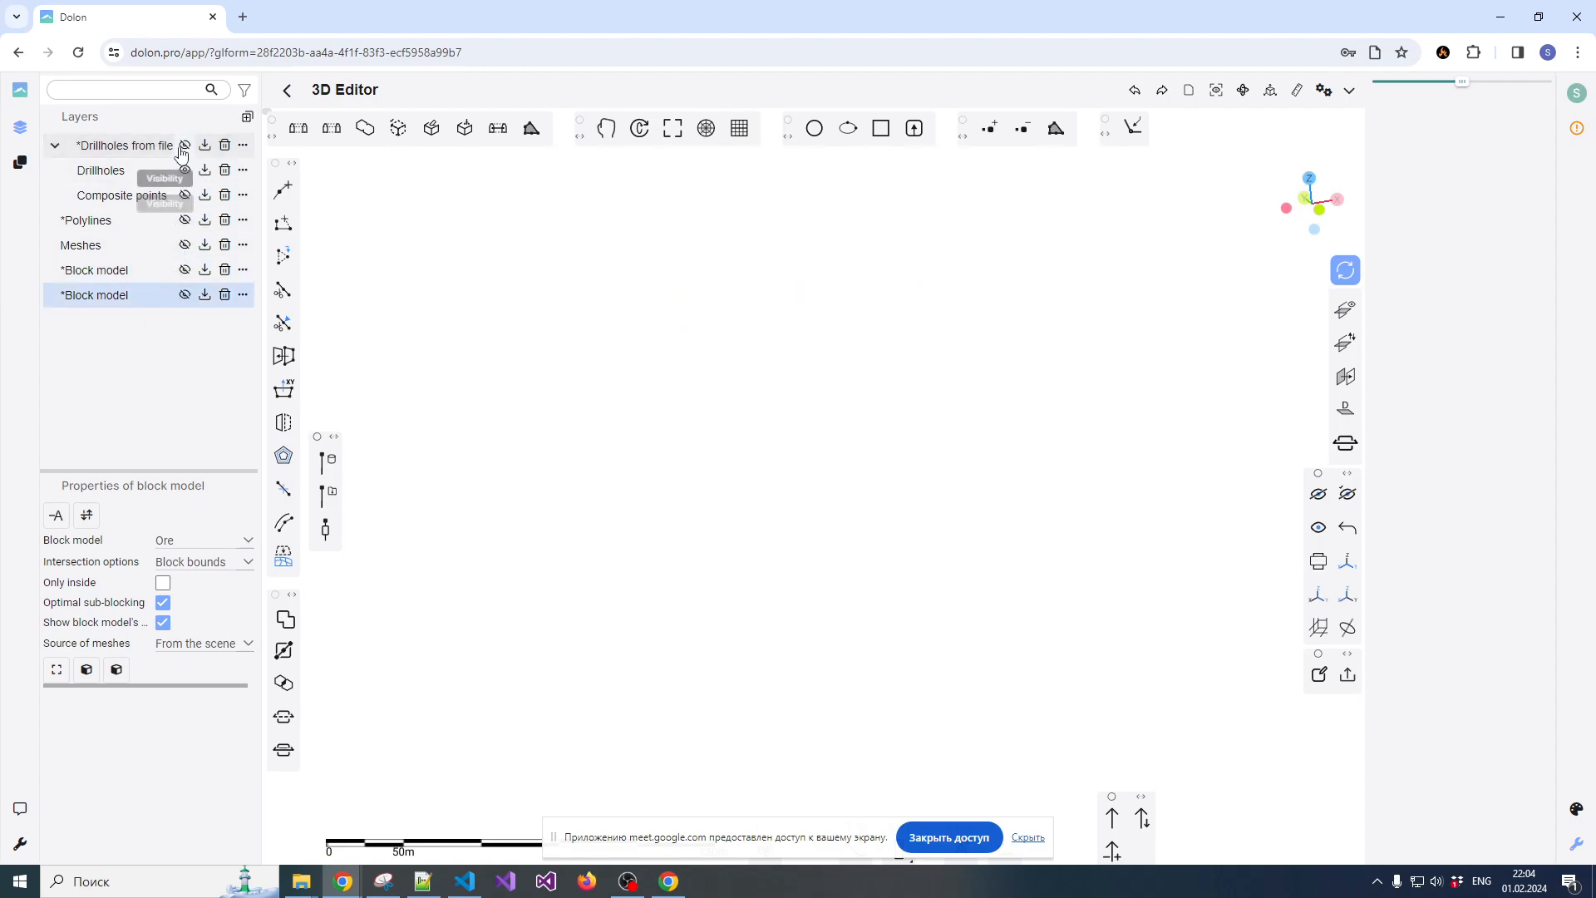
pyautogui.click(55, 145)
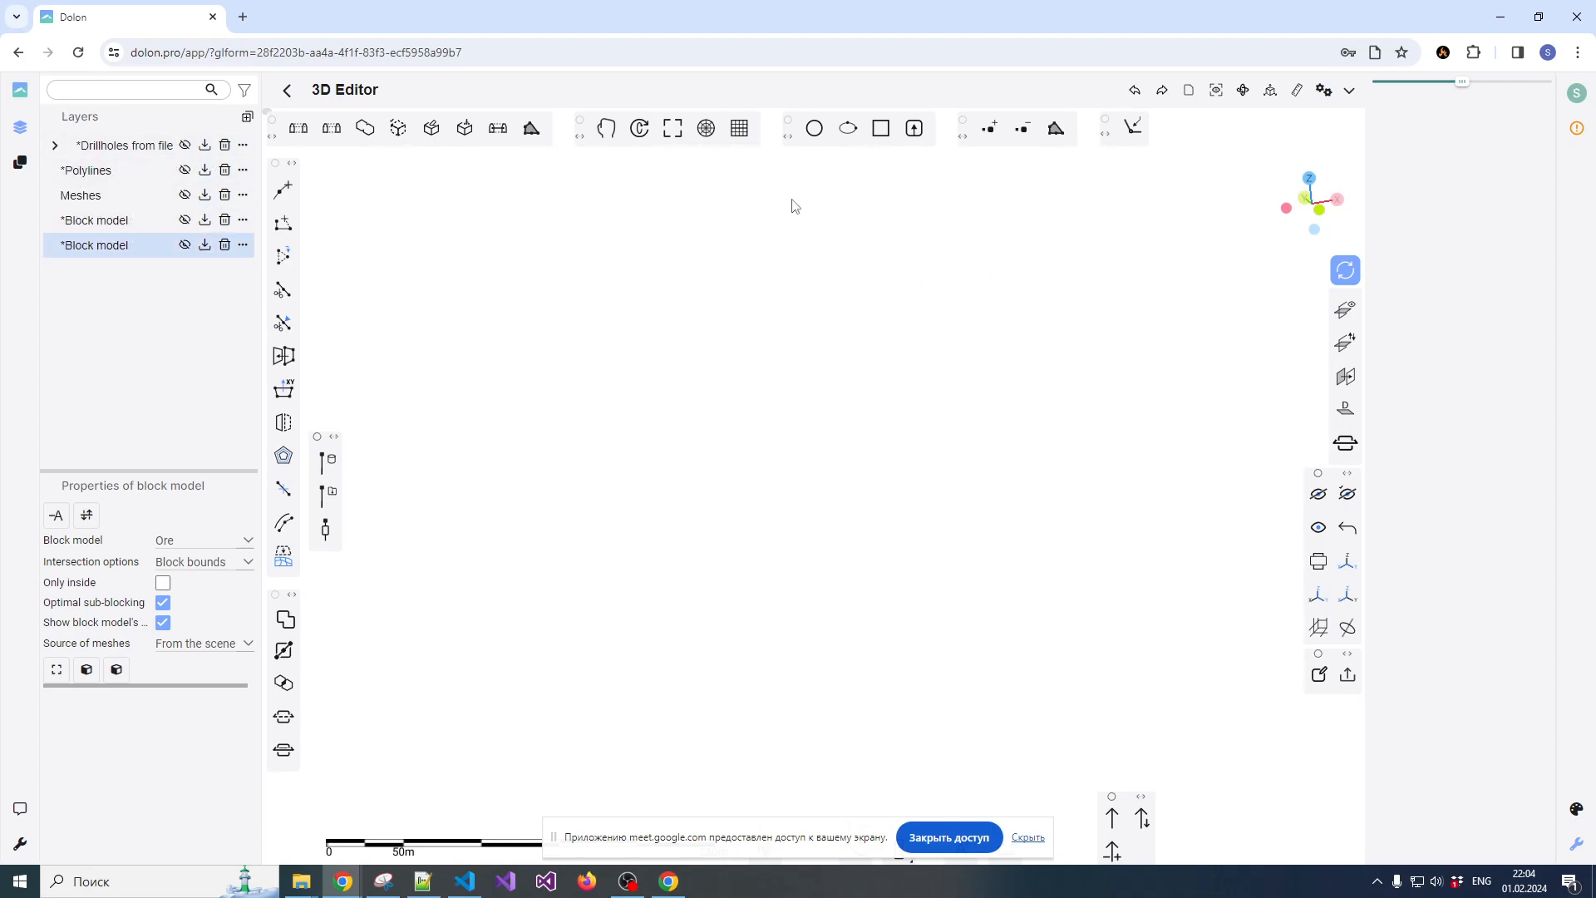
# Load the ore mesh file Ore.3dmsh from the MeshData\OreEst folder on drive D into the scene
pyautogui.click(1217, 92)
pyautogui.click(1188, 92)
pyautogui.click(1138, 118)
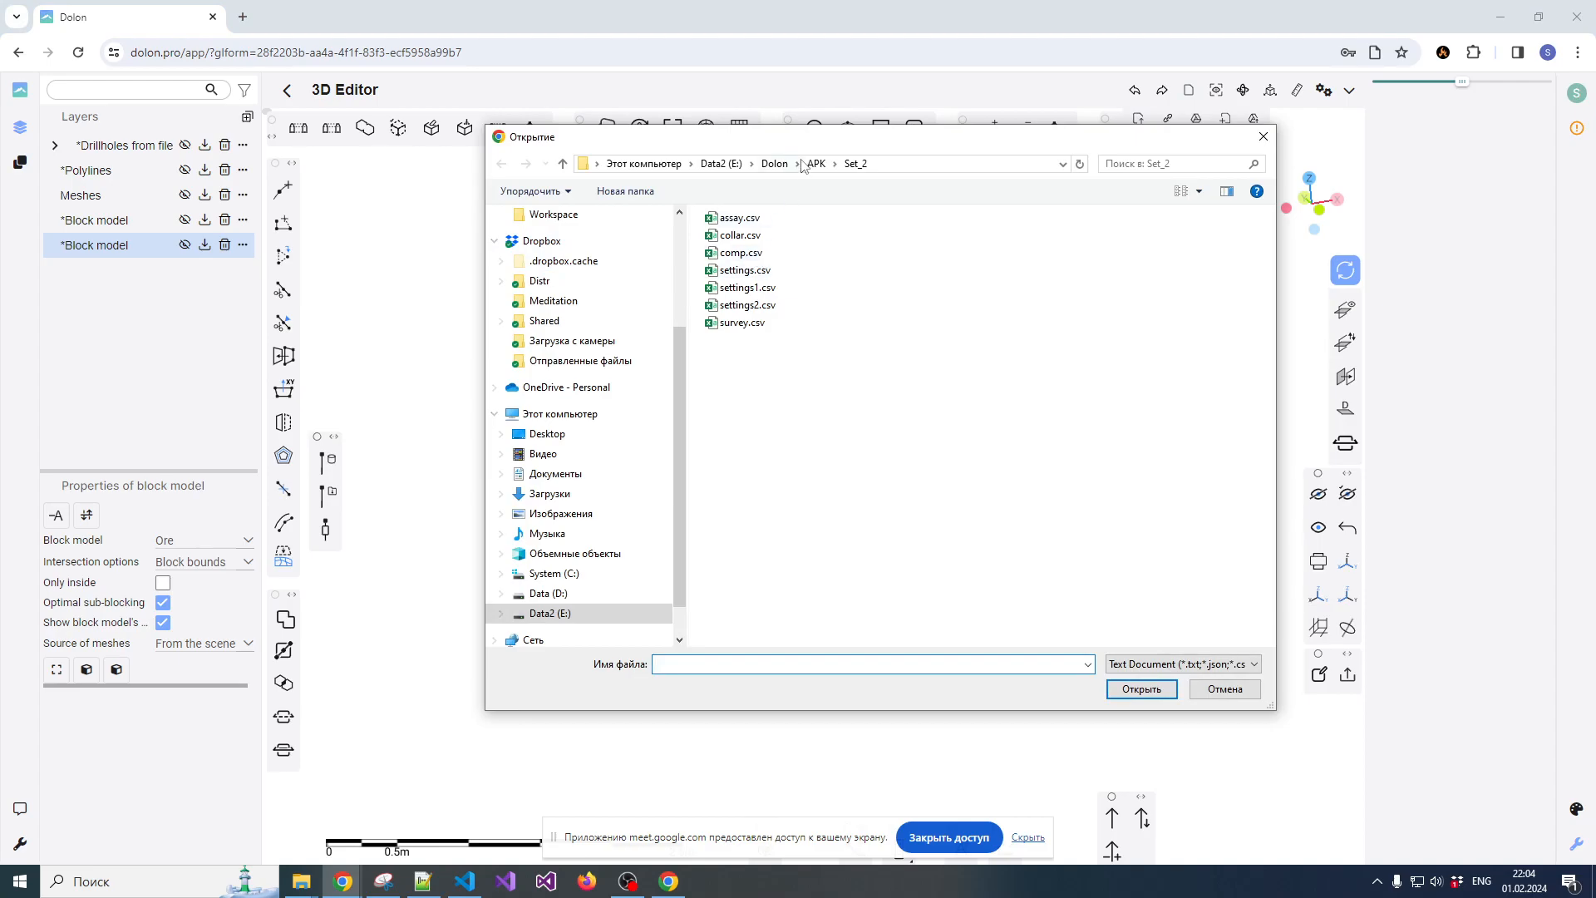
pyautogui.click(775, 164)
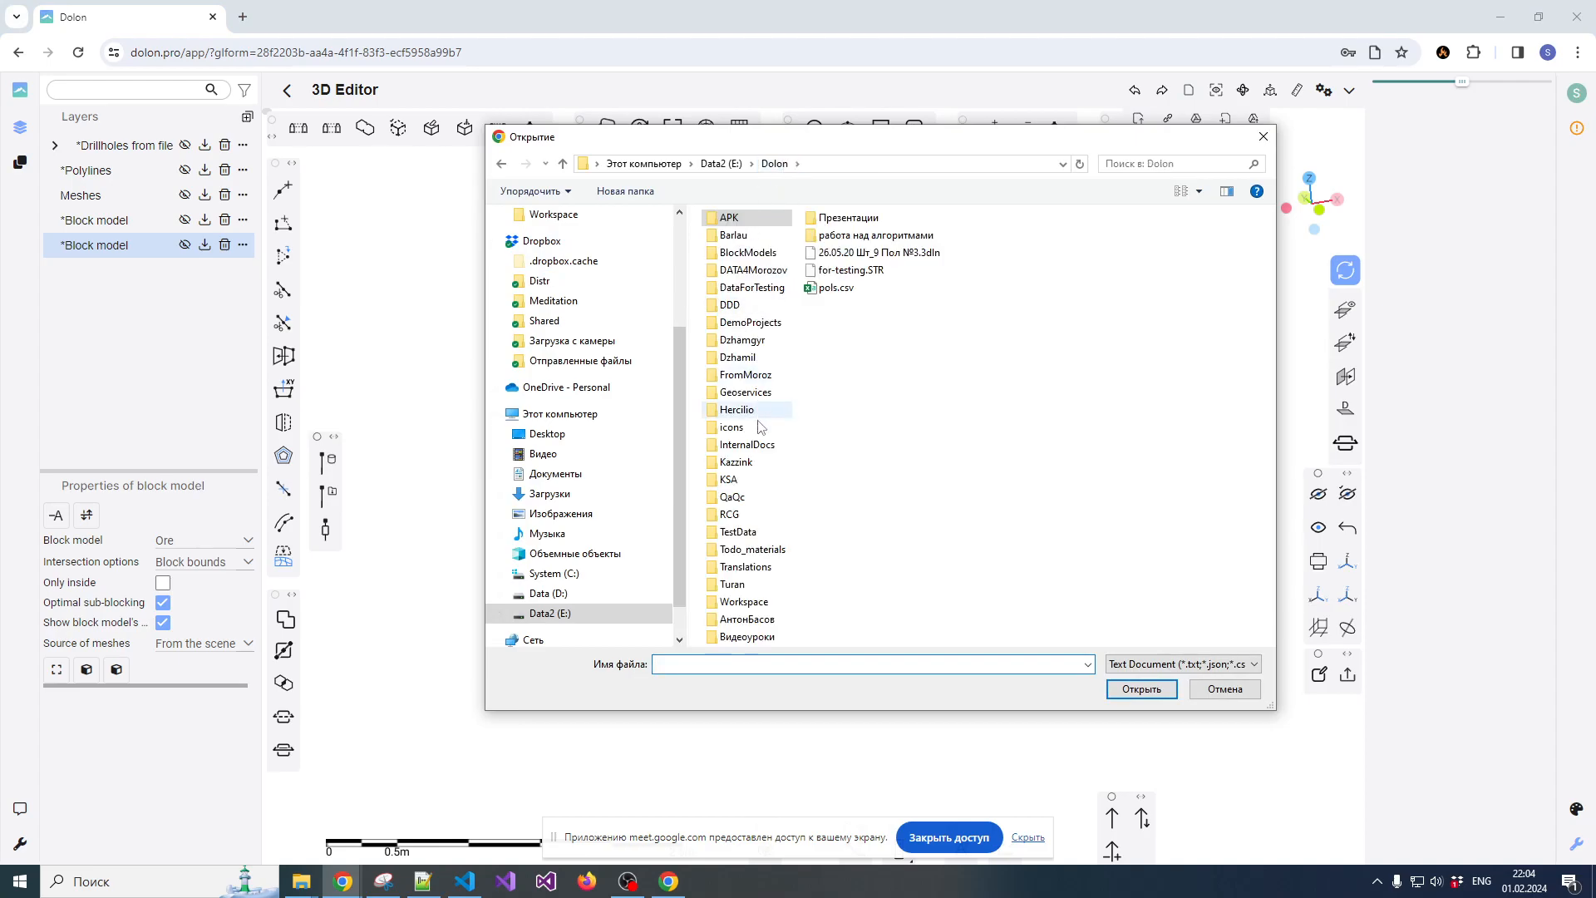
pyautogui.click(560, 597)
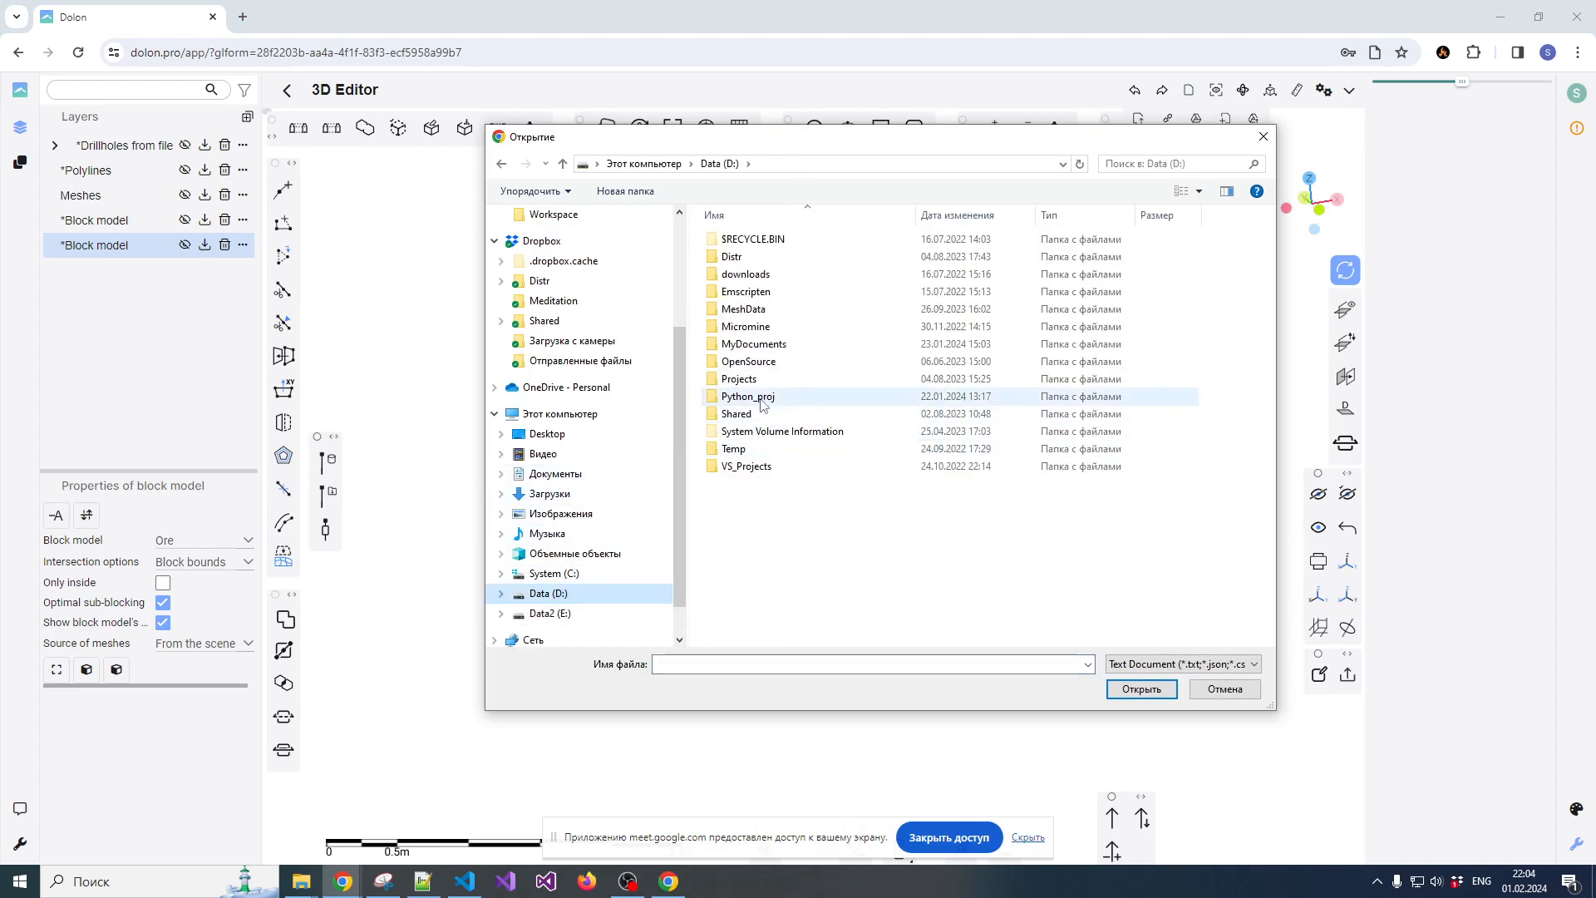
pyautogui.doubleClick(744, 308)
pyautogui.doubleClick(744, 218)
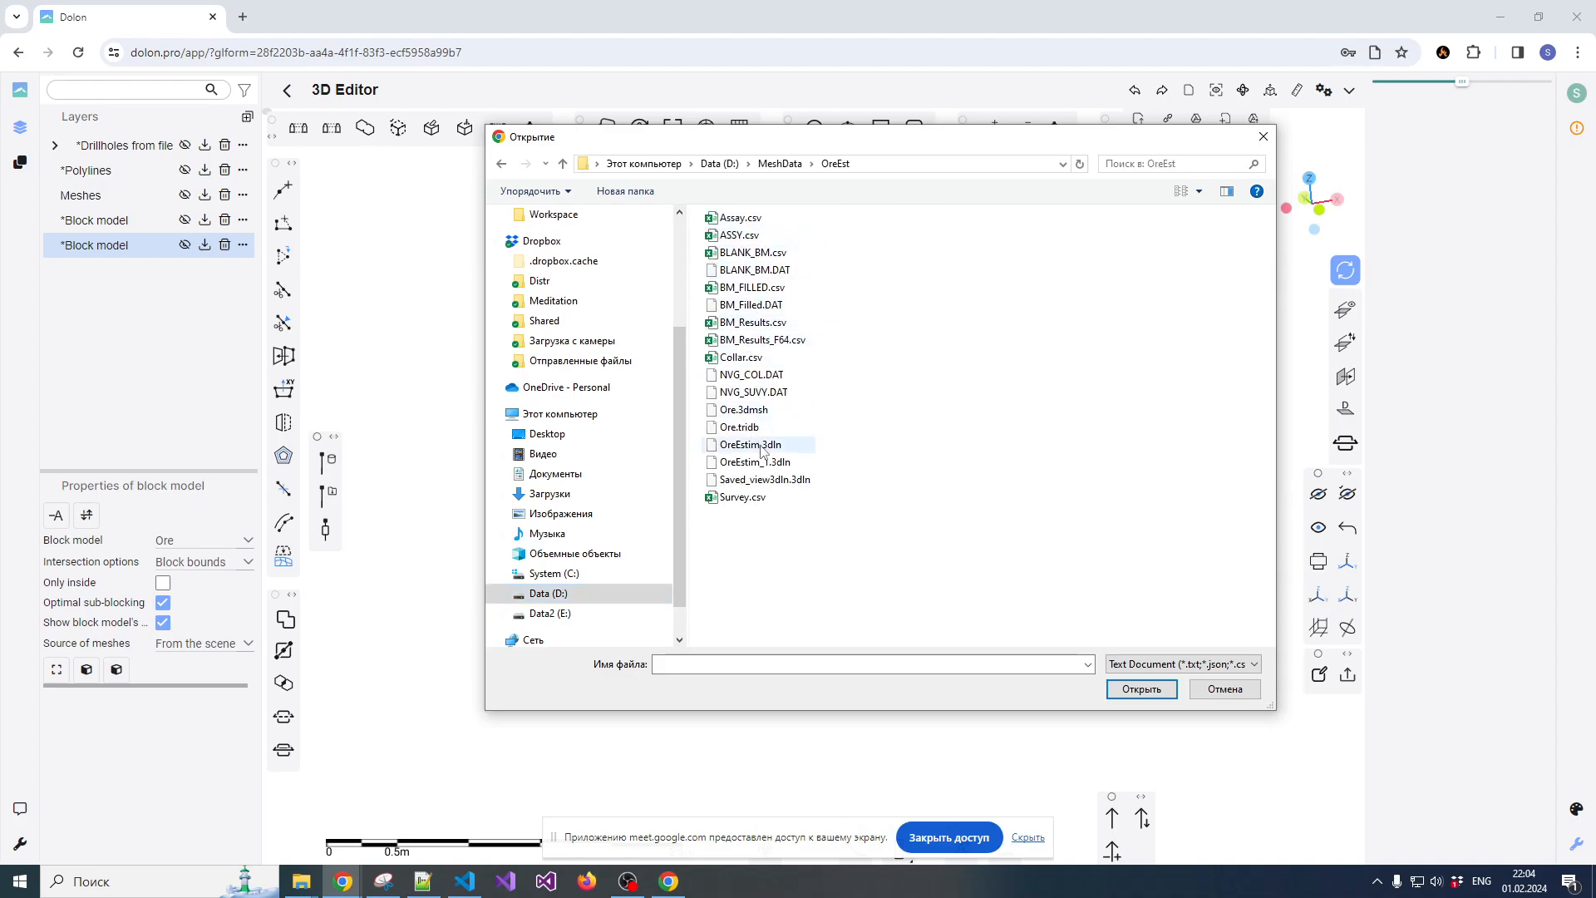
pyautogui.doubleClick(744, 410)
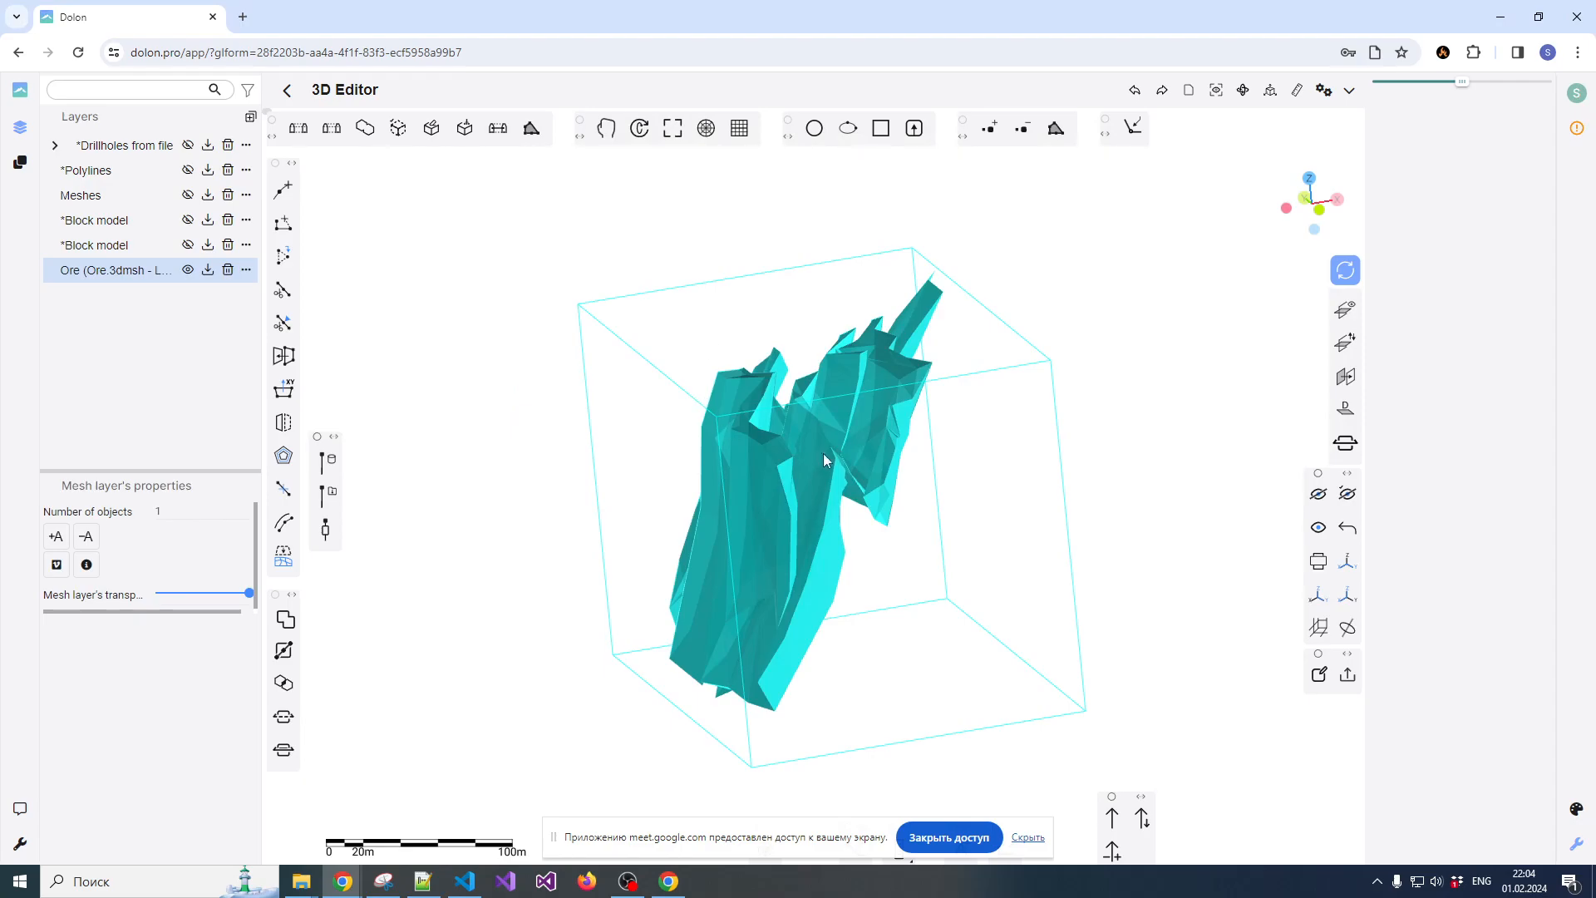
# Examine the shape of the loaded ore mesh from several angles and select it to view its triangulation
pyautogui.scroll(3, 797, 473)
pyautogui.scroll(-2, 779, 452)
pyautogui.moveTo(779, 451); pyautogui.dragTo(830, 488)
pyautogui.moveTo(816, 464); pyautogui.dragTo(780, 431, button='right')
pyautogui.scroll(4, 780, 431)
pyautogui.scroll(-3, 781, 431)
pyautogui.moveTo(777, 434)
pyautogui.mouseDown()
pyautogui.moveTo(664, 472)
pyautogui.moveTo(773, 407)
pyautogui.moveTo(847, 399)
pyautogui.moveTo(797, 425)
pyautogui.mouseUp()
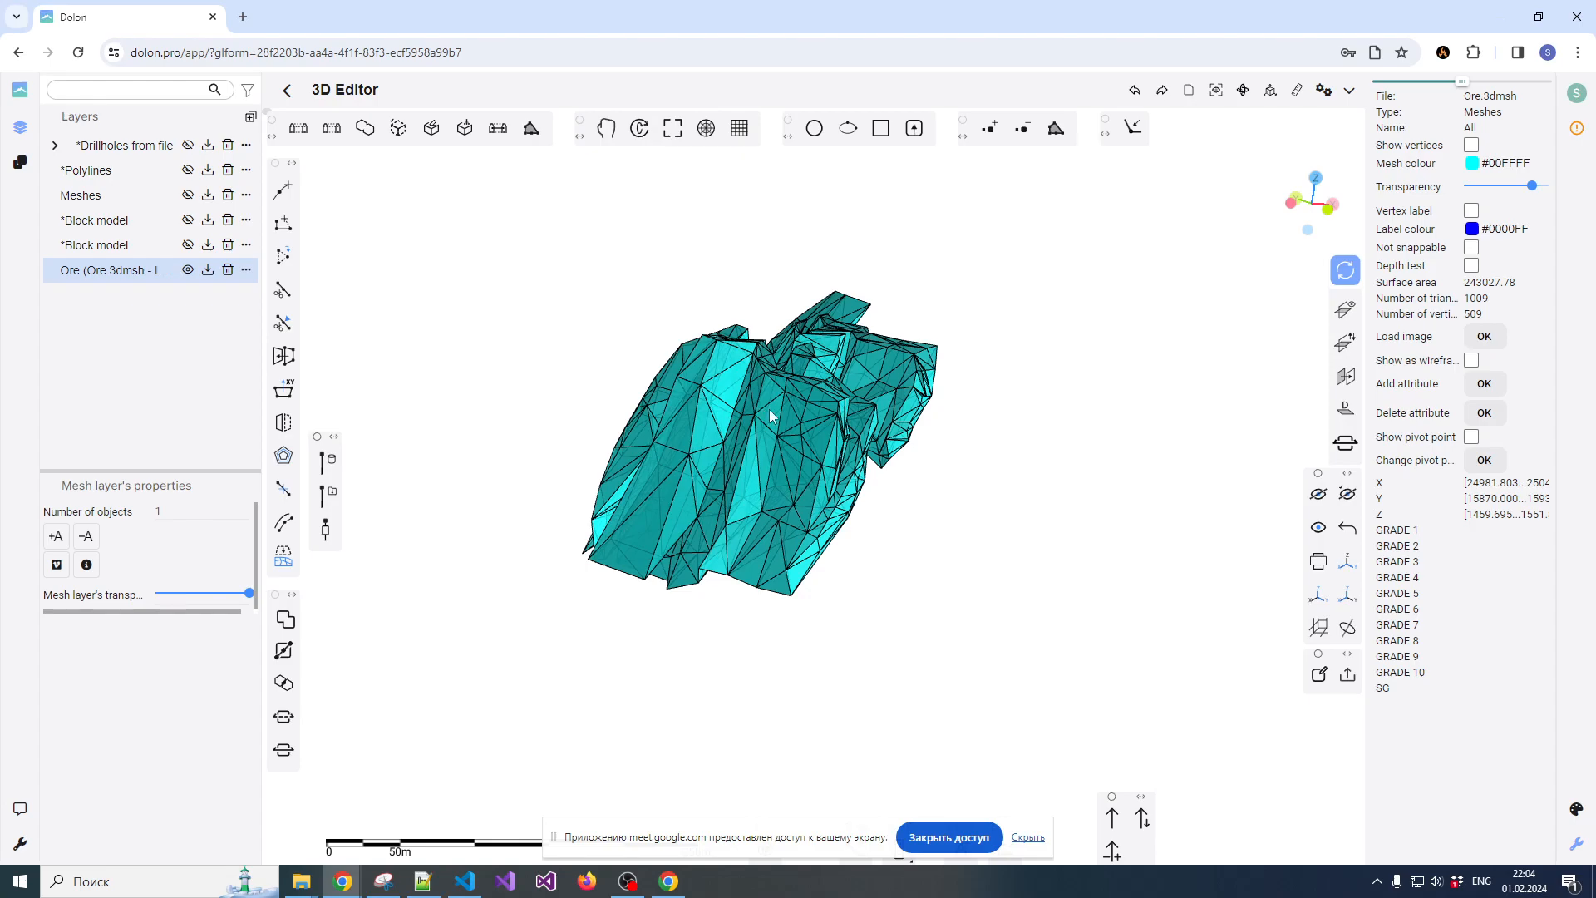
pyautogui.moveTo(760, 407); pyautogui.dragTo(790, 404)
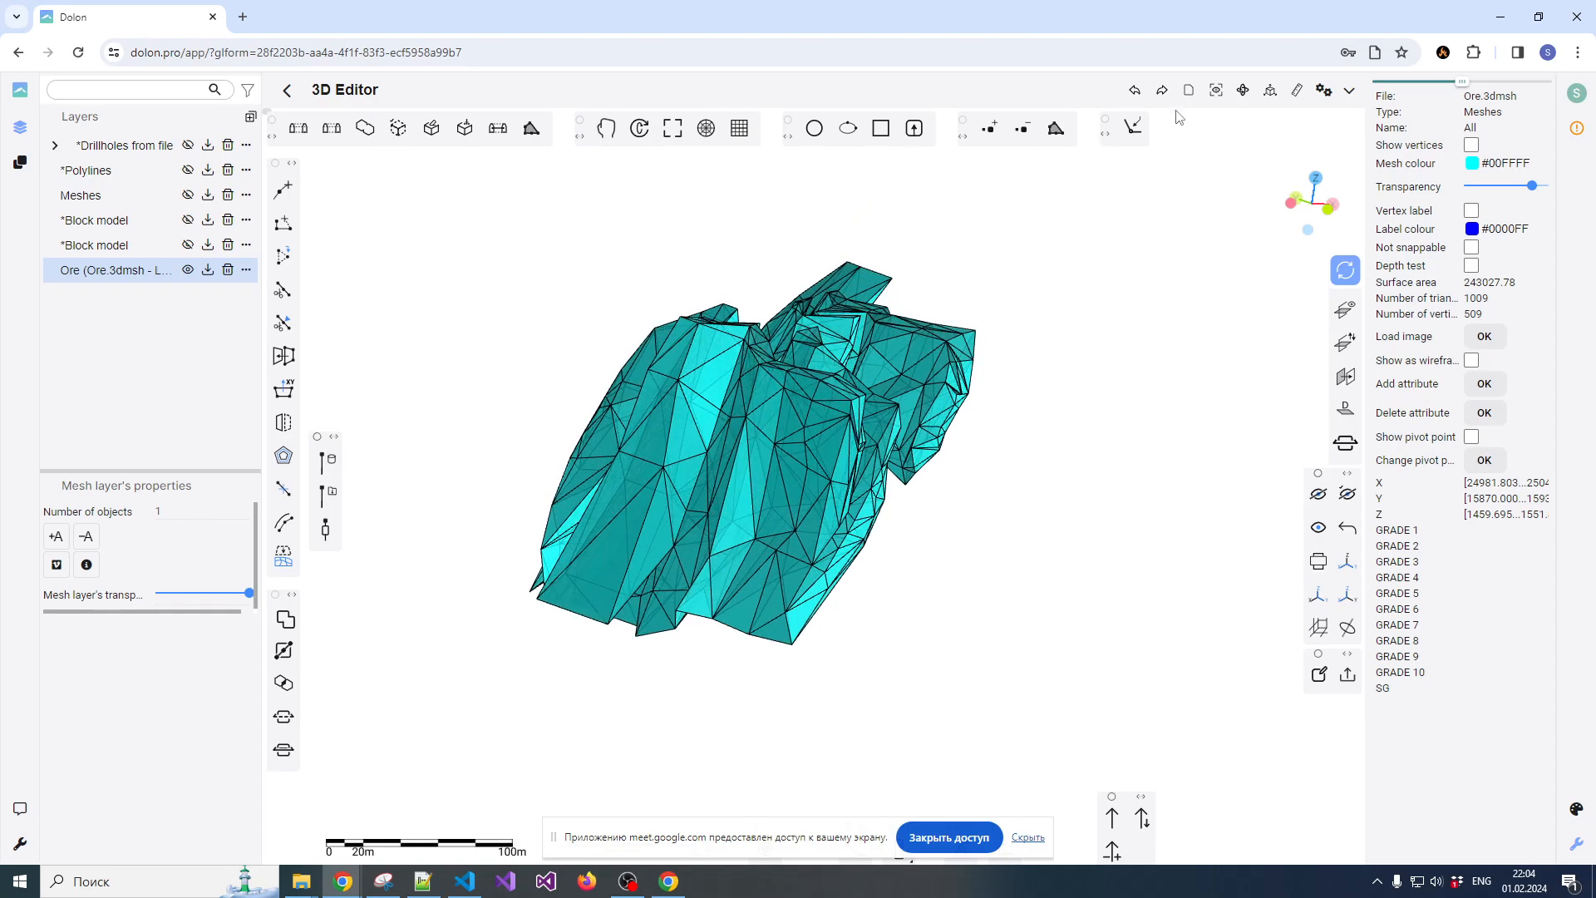
# Create a block model layer around the ore mesh with a block size of 5 and a sub-block size of 1 on all axes
pyautogui.moveTo(1194, 96)
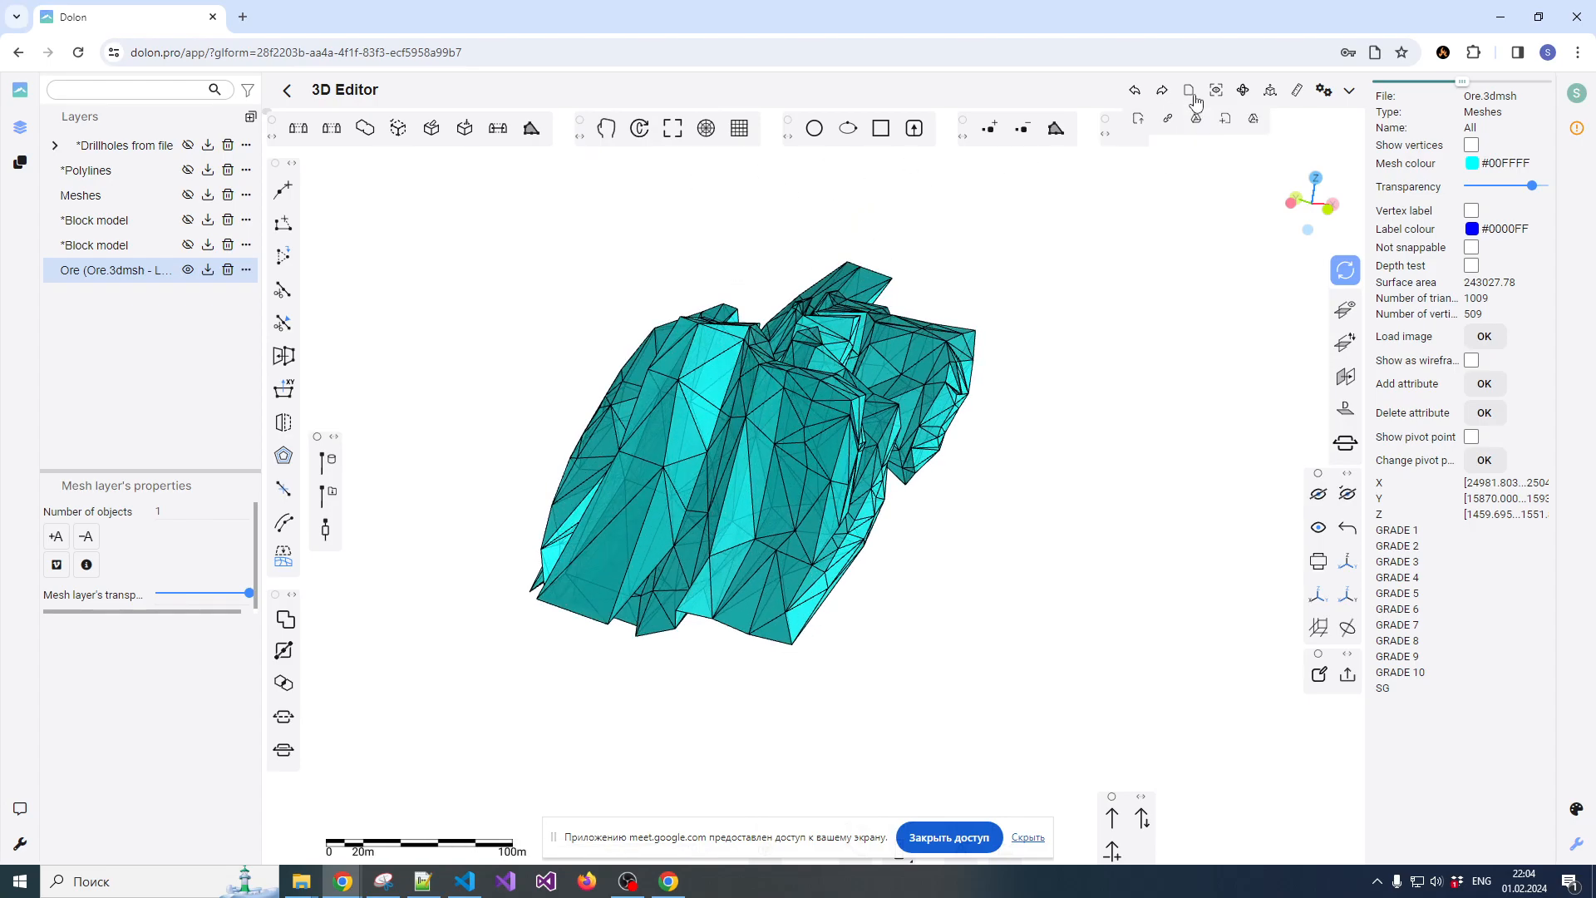
pyautogui.click(250, 117)
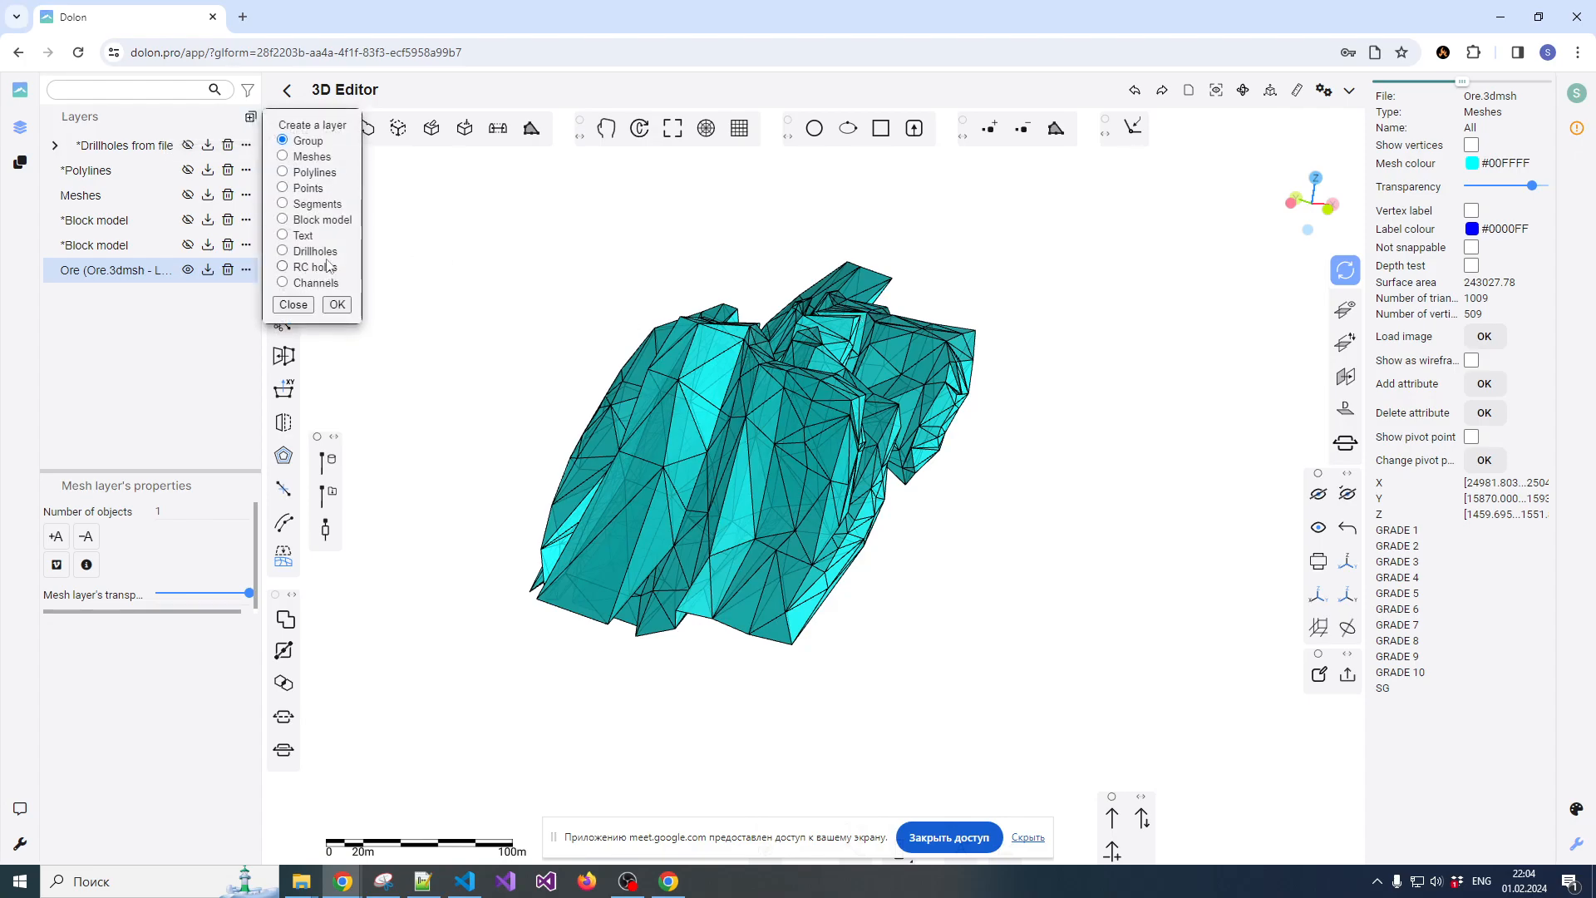
pyautogui.click(337, 305)
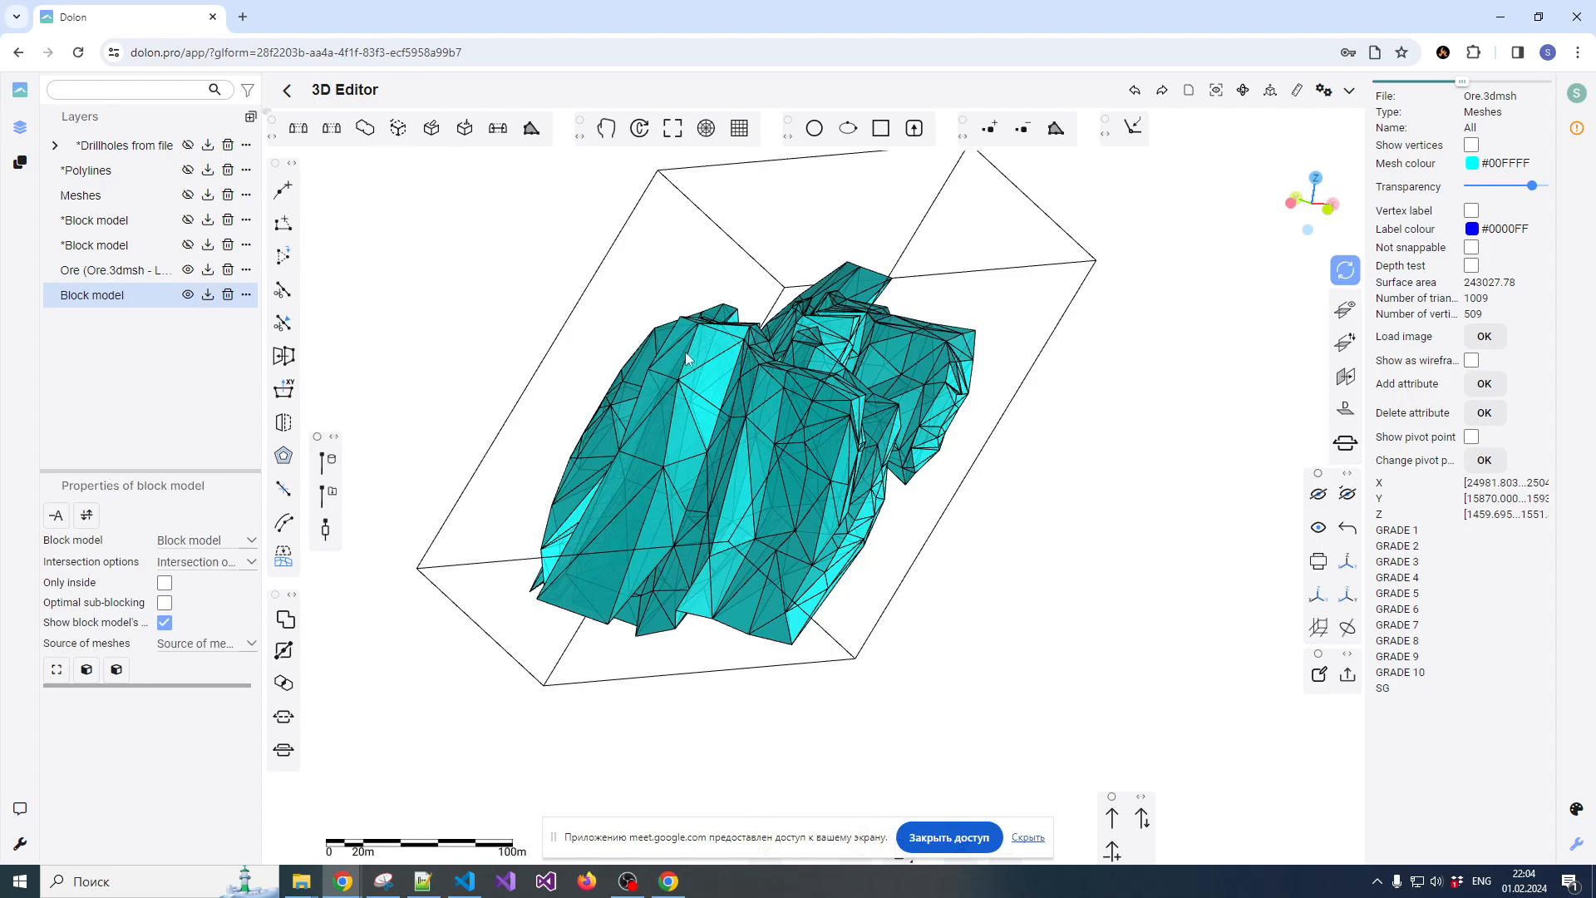
pyautogui.click(638, 249)
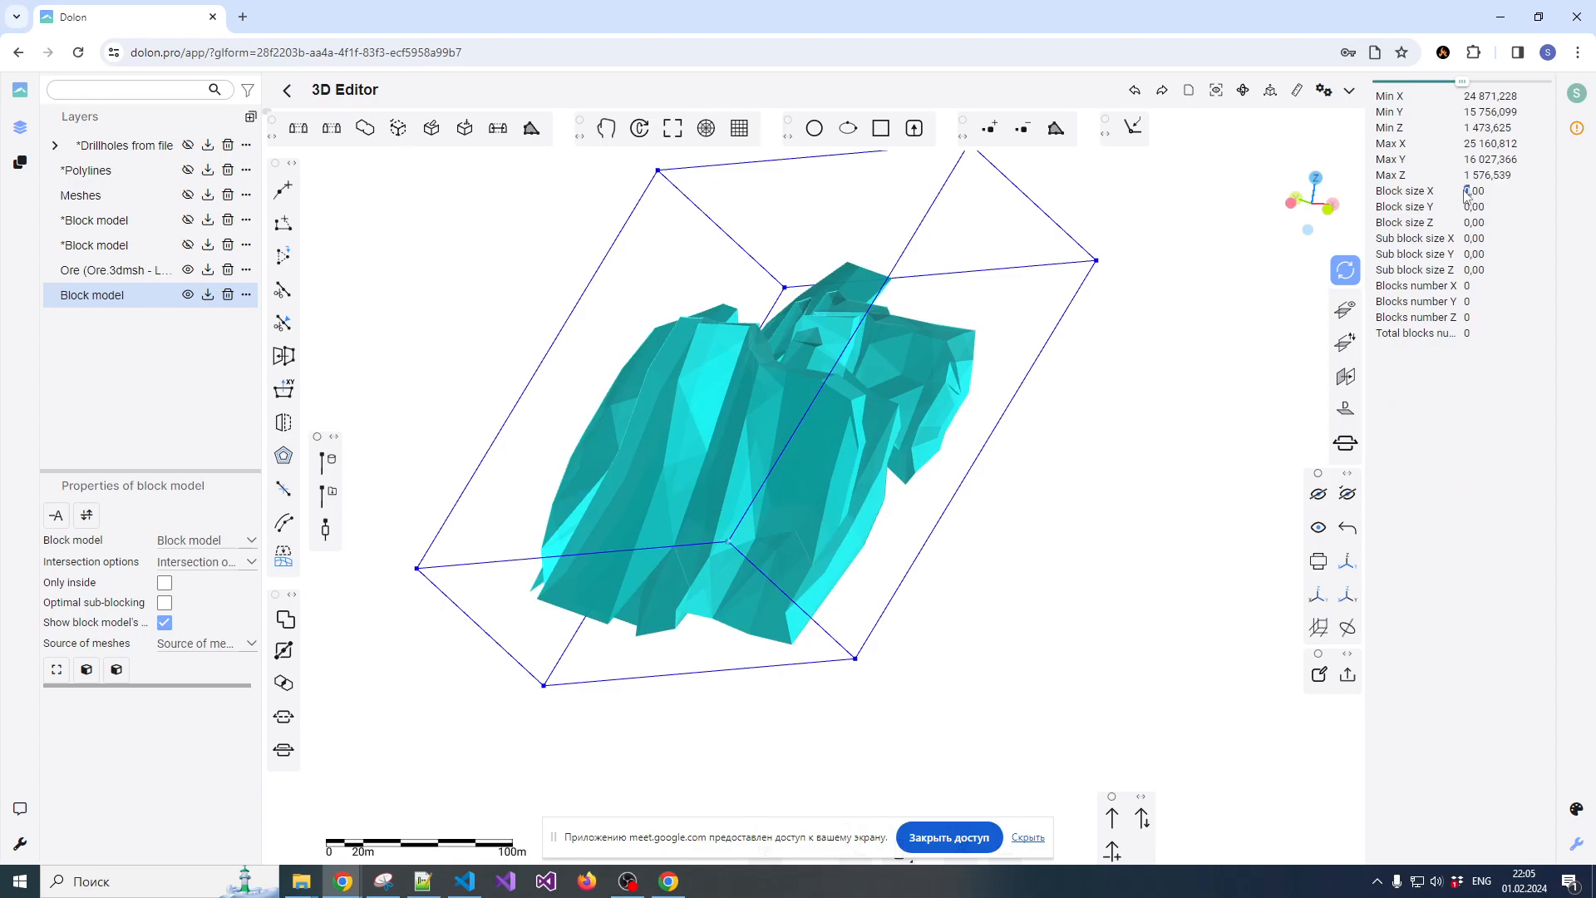
pyautogui.write('5')
pyautogui.write('5')
pyautogui.write('5')
# Set the block model type to Ore, intersection to Block bounds and mesh source to From the scene, and select the ore mesh
pyautogui.click(191, 554)
pyautogui.click(185, 562)
pyautogui.click(188, 549)
pyautogui.click(183, 590)
pyautogui.click(190, 565)
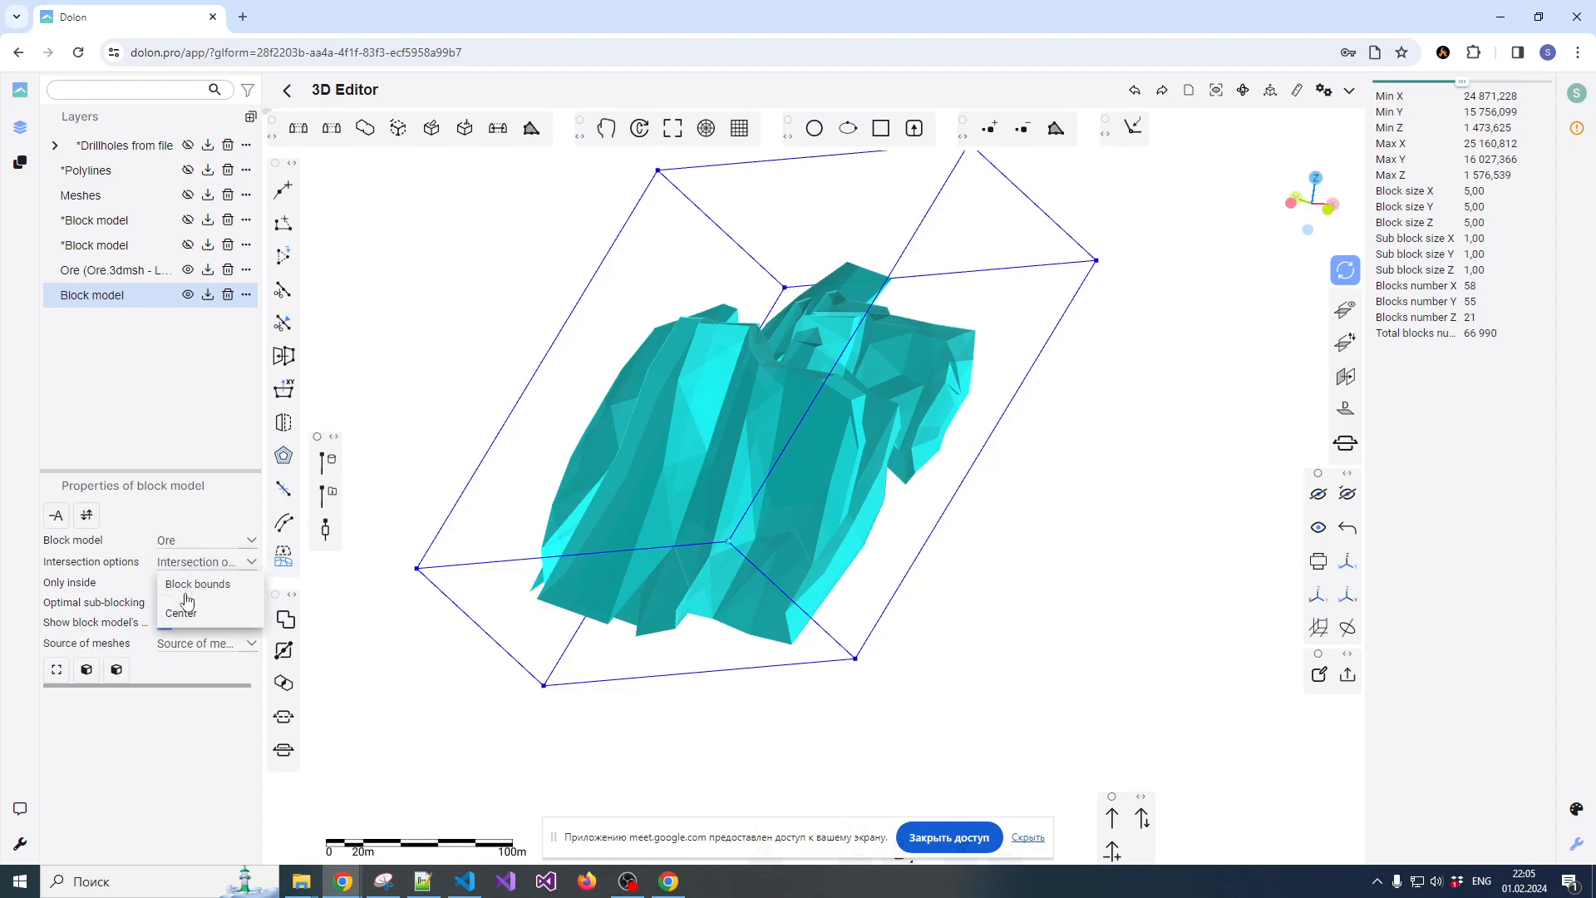
pyautogui.click(187, 589)
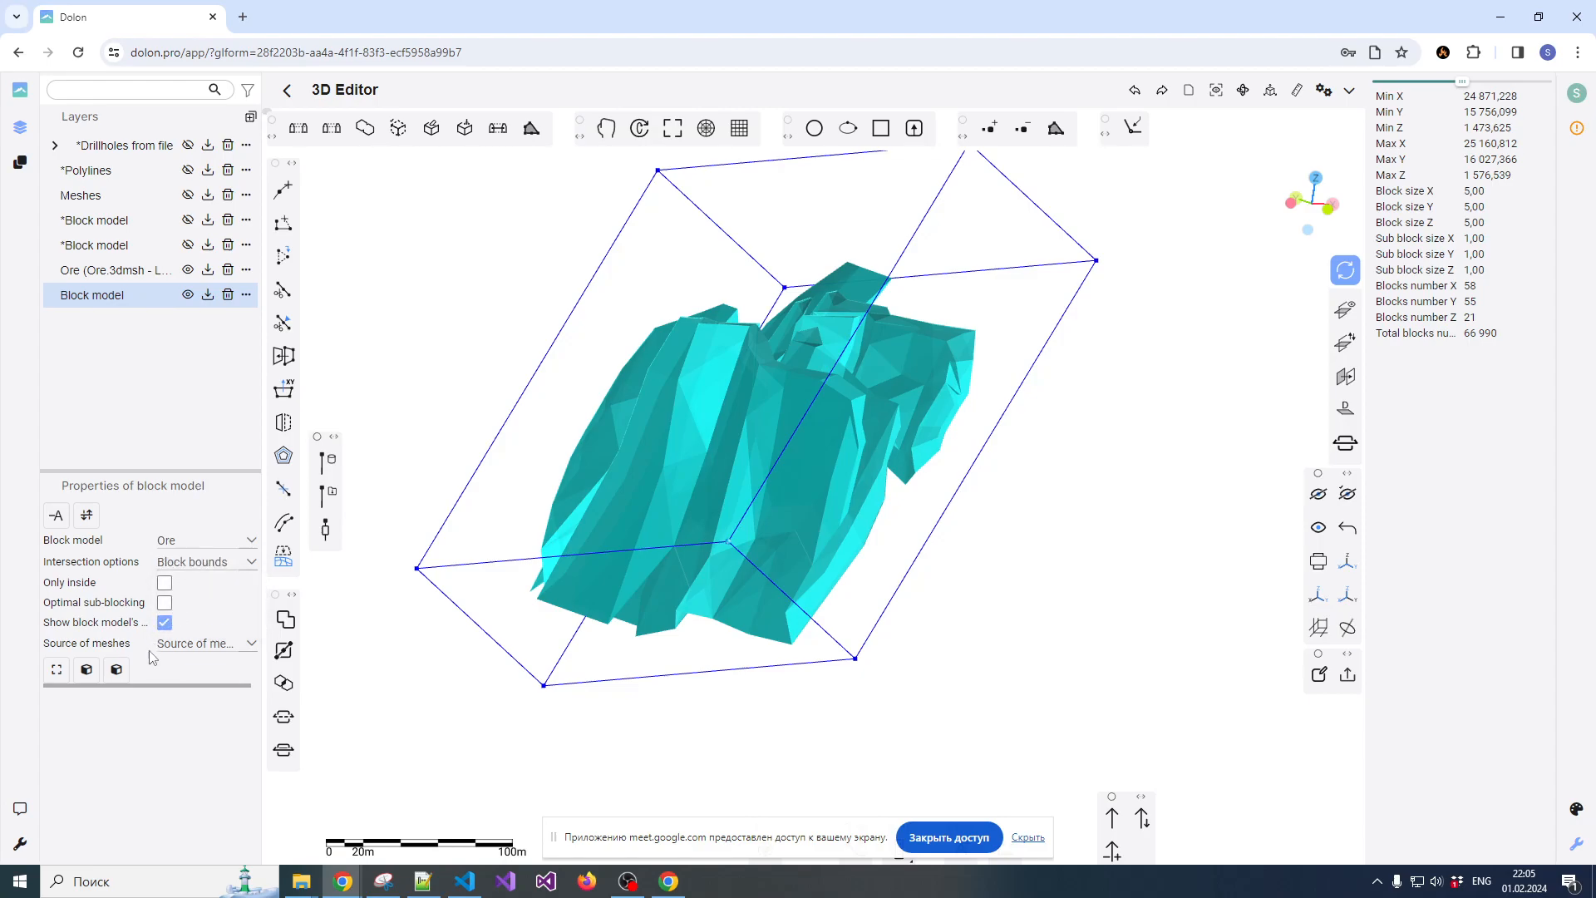
pyautogui.click(183, 654)
pyautogui.click(184, 669)
pyautogui.click(652, 477)
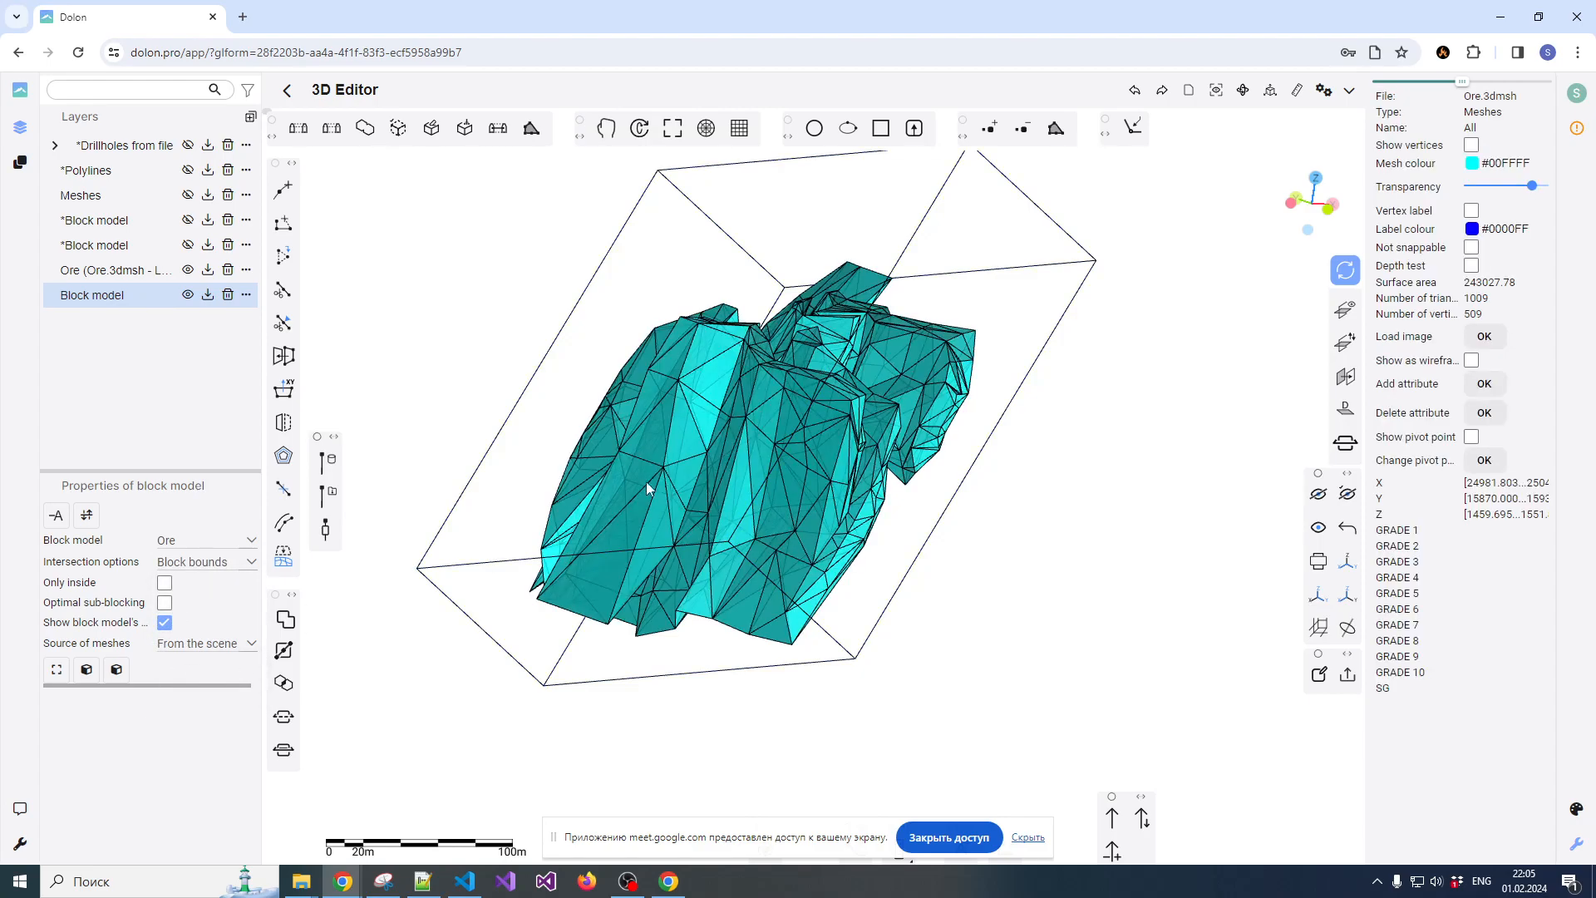
# Generate the sub-blocked model from the selected ore mesh and select one block to inspect its coordinates and size
pyautogui.click(87, 670)
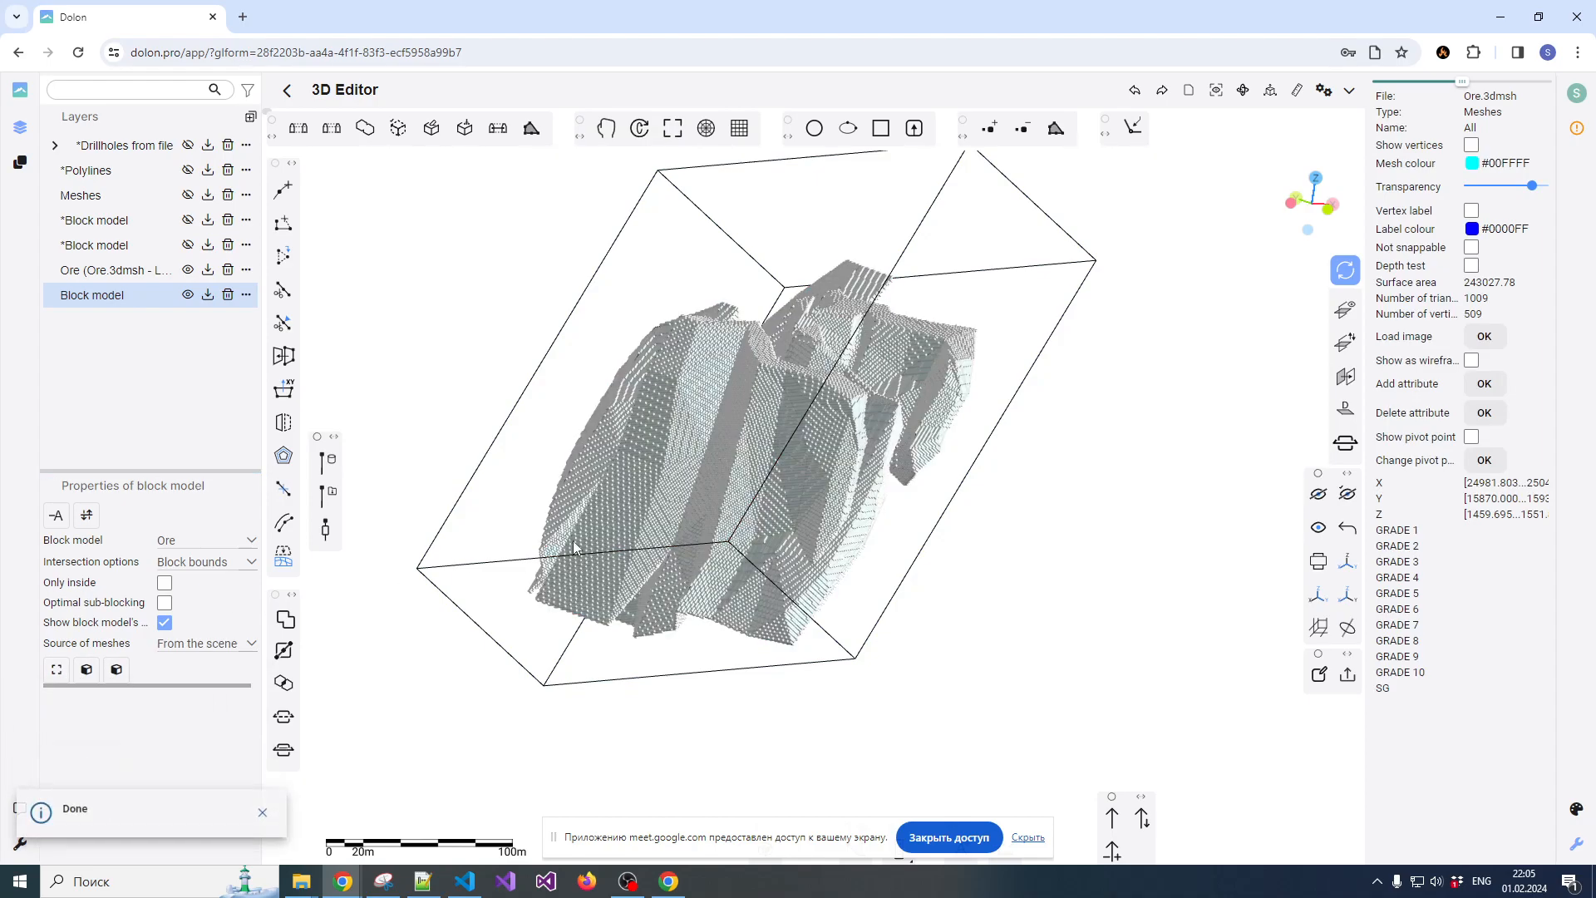
pyautogui.scroll(6, 751, 446)
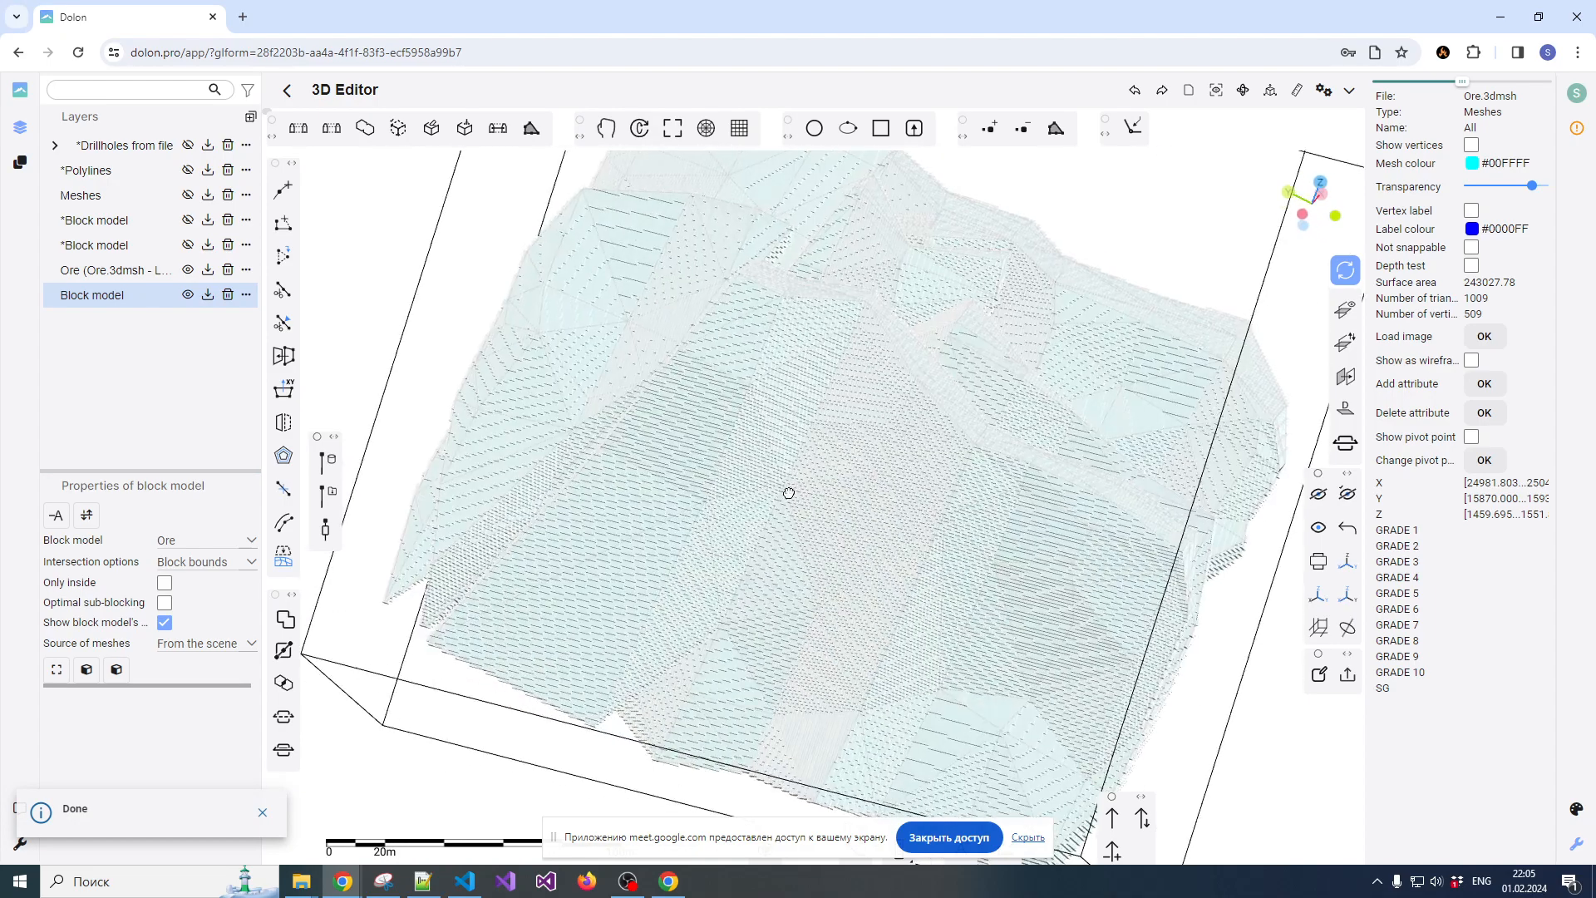
pyautogui.scroll(-4, 620, 449)
pyautogui.scroll(2, 761, 407)
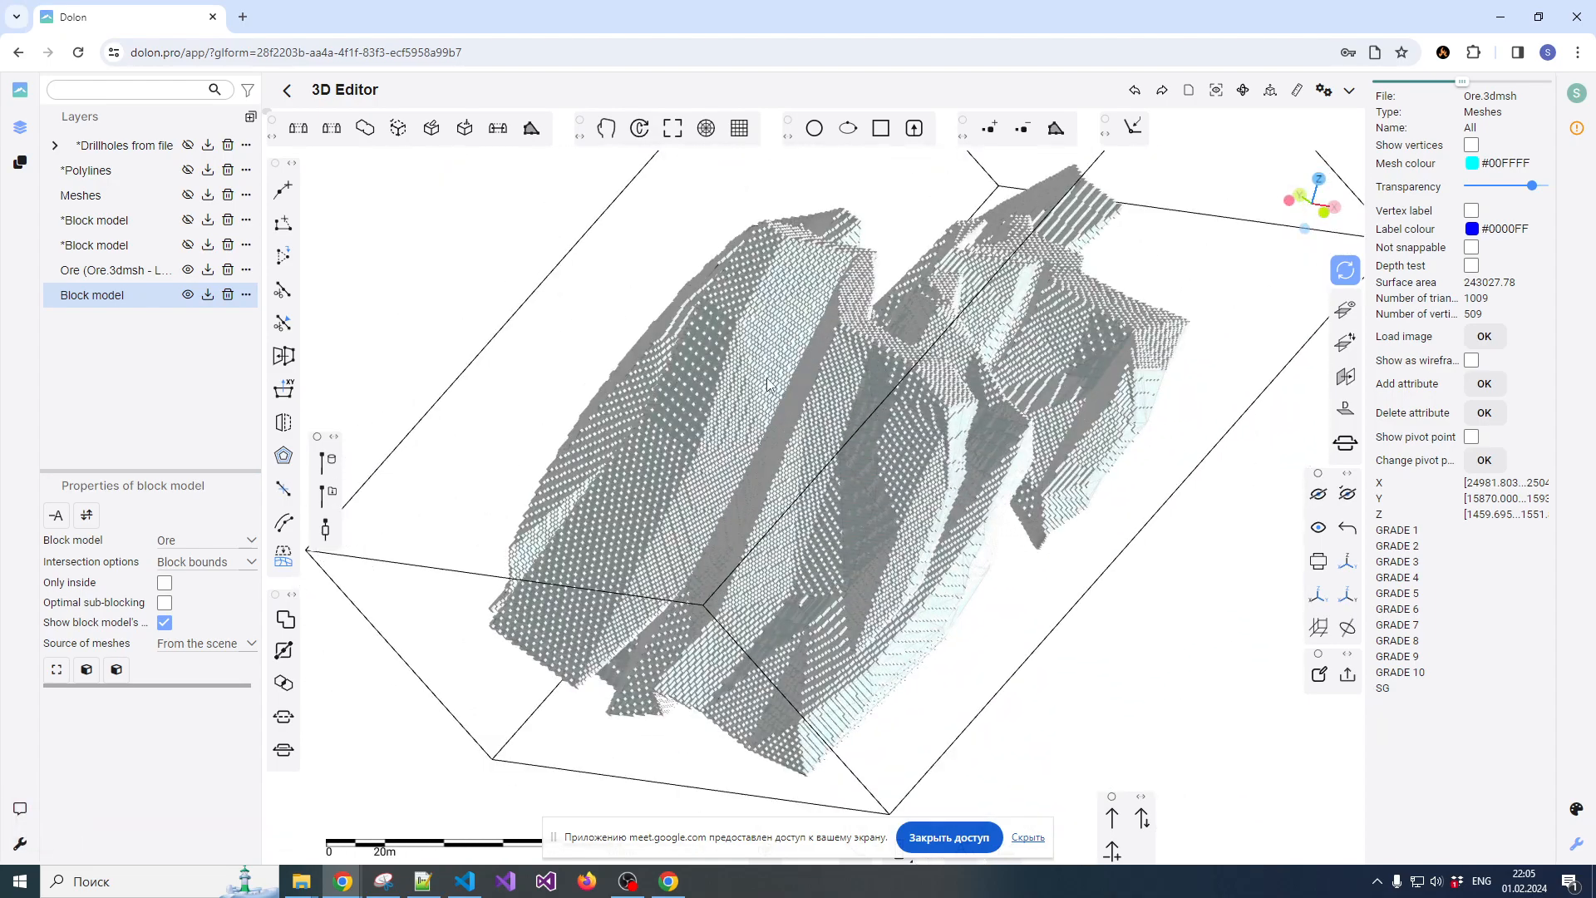
pyautogui.scroll(-2, 705, 341)
pyautogui.press('Escape')
pyautogui.click(804, 378)
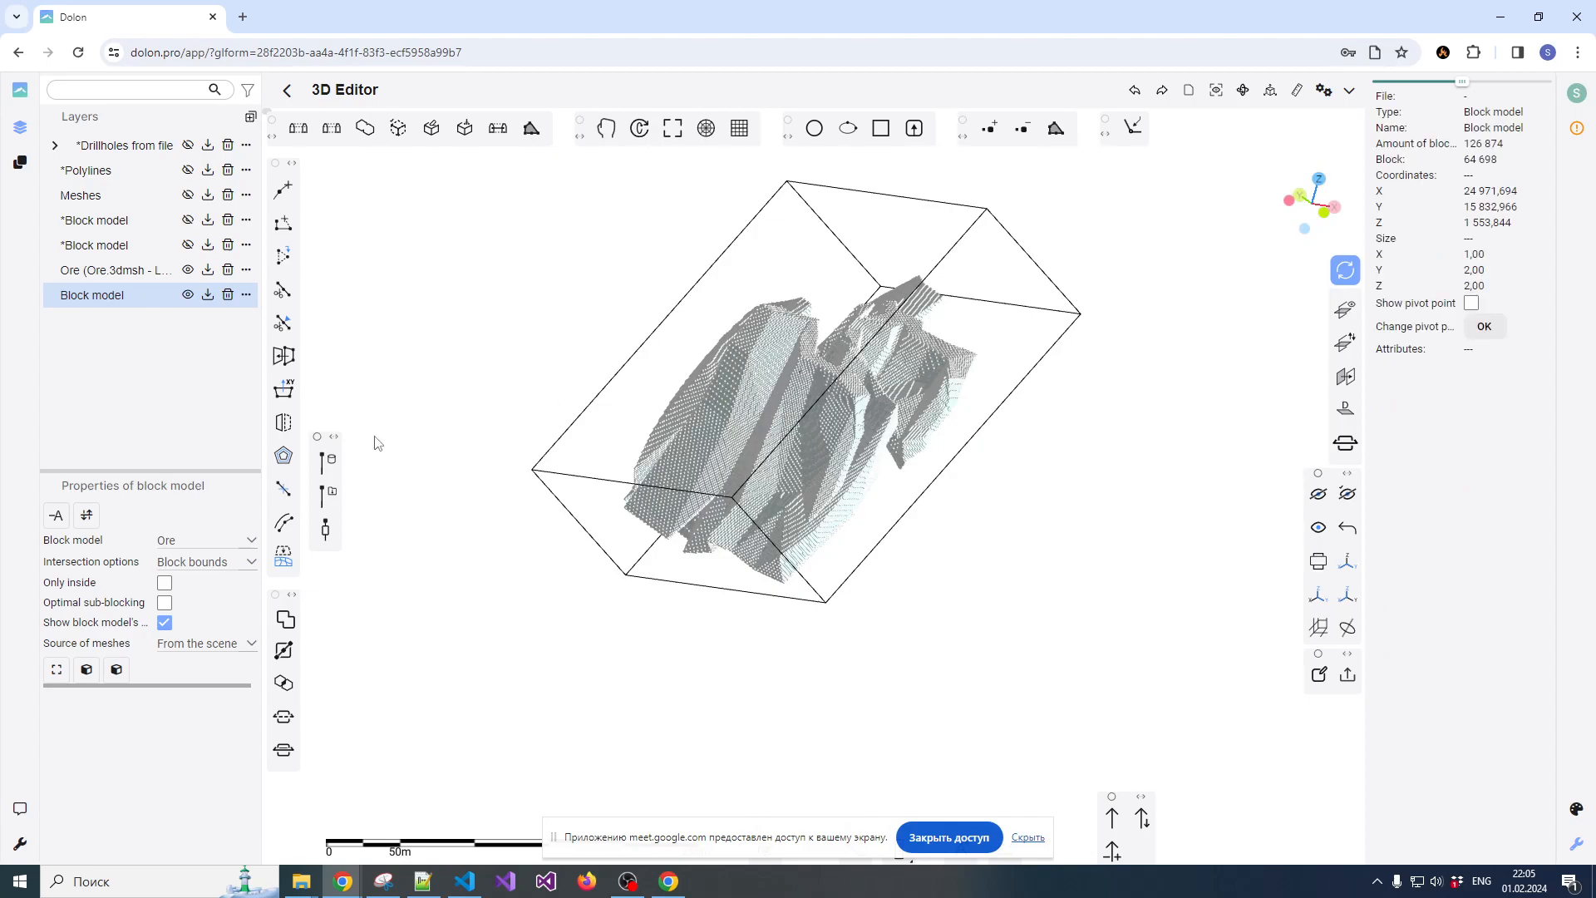
# Start the IDW resource assessment for the new block model and load Assay.csv from OreEst as the assay file
pyautogui.click(117, 669)
pyautogui.click(661, 376)
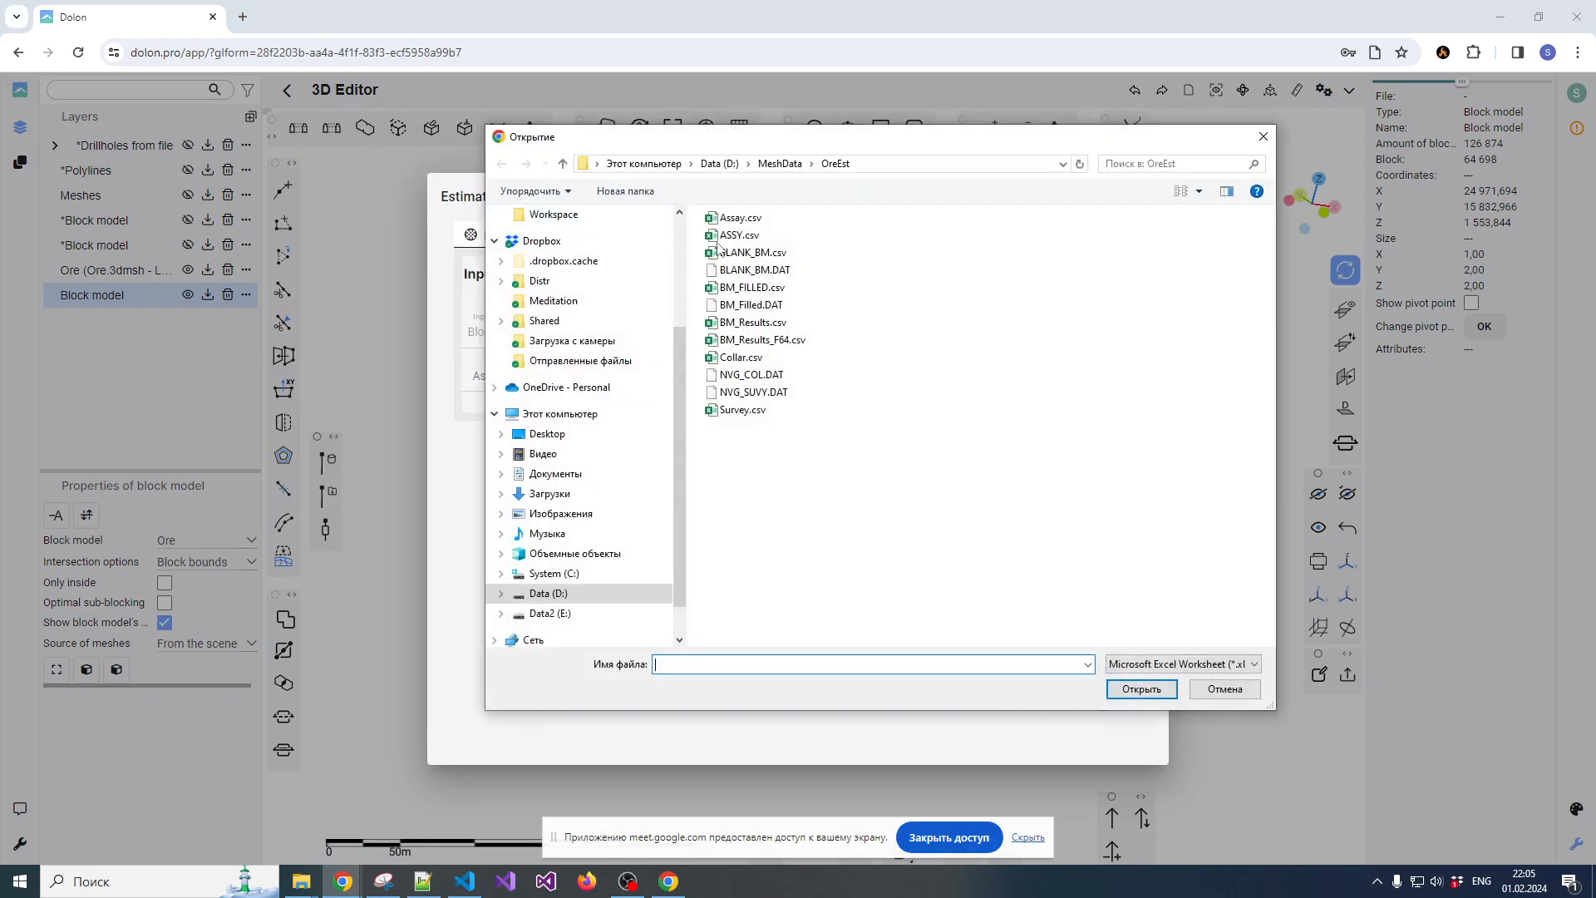
pyautogui.doubleClick(755, 219)
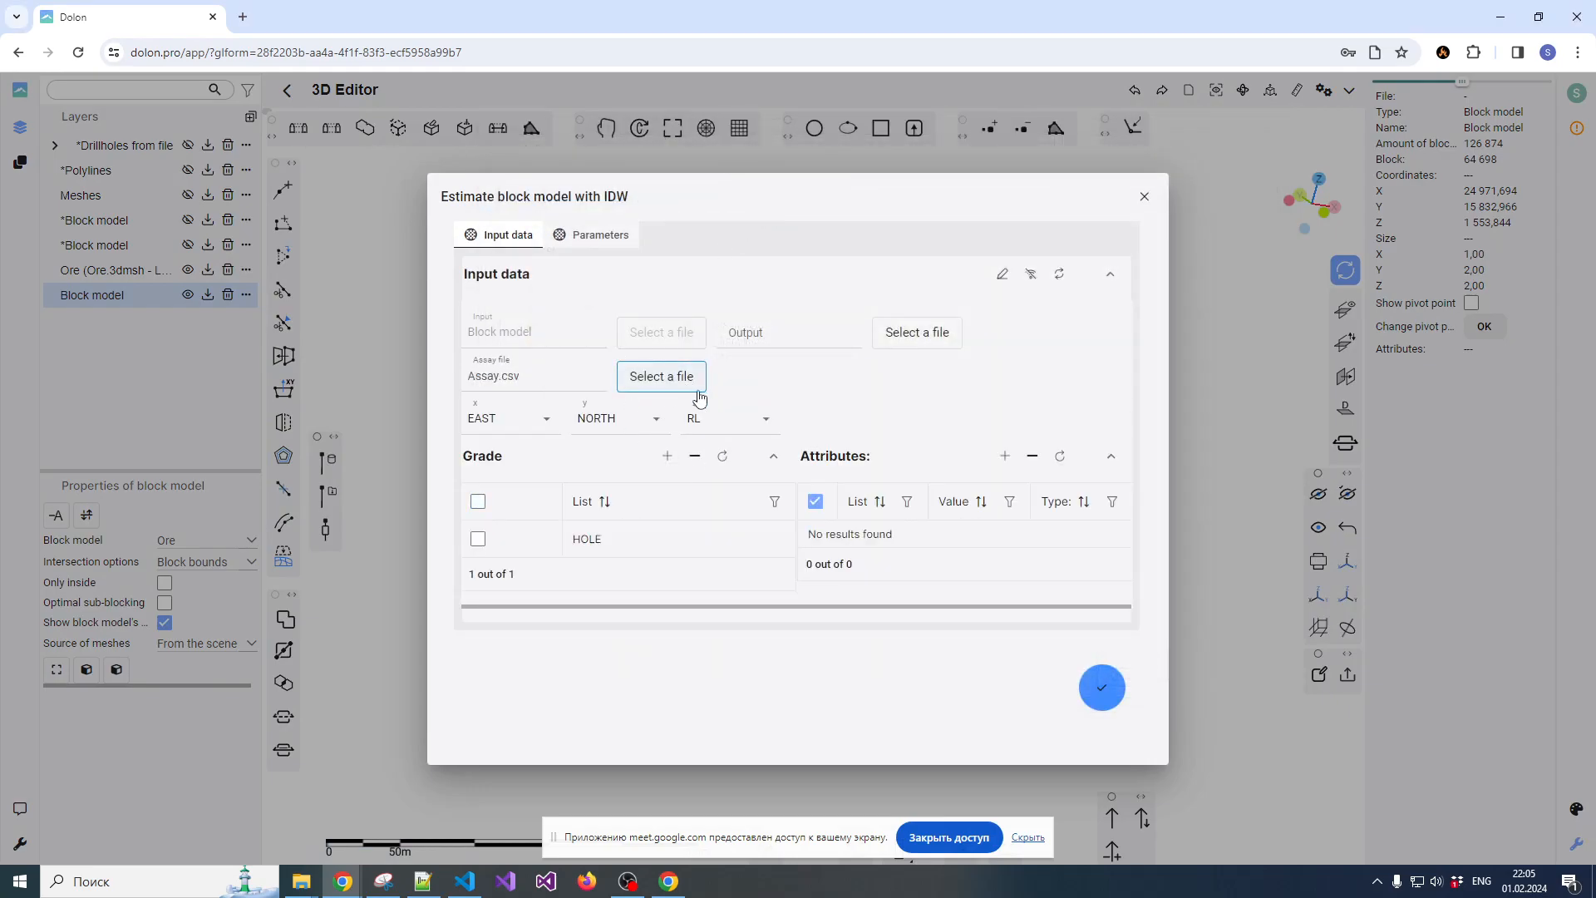
# Check the column headers of Assay.csv in Notepad++, close the file and select it again as the assay file
pyautogui.click(653, 378)
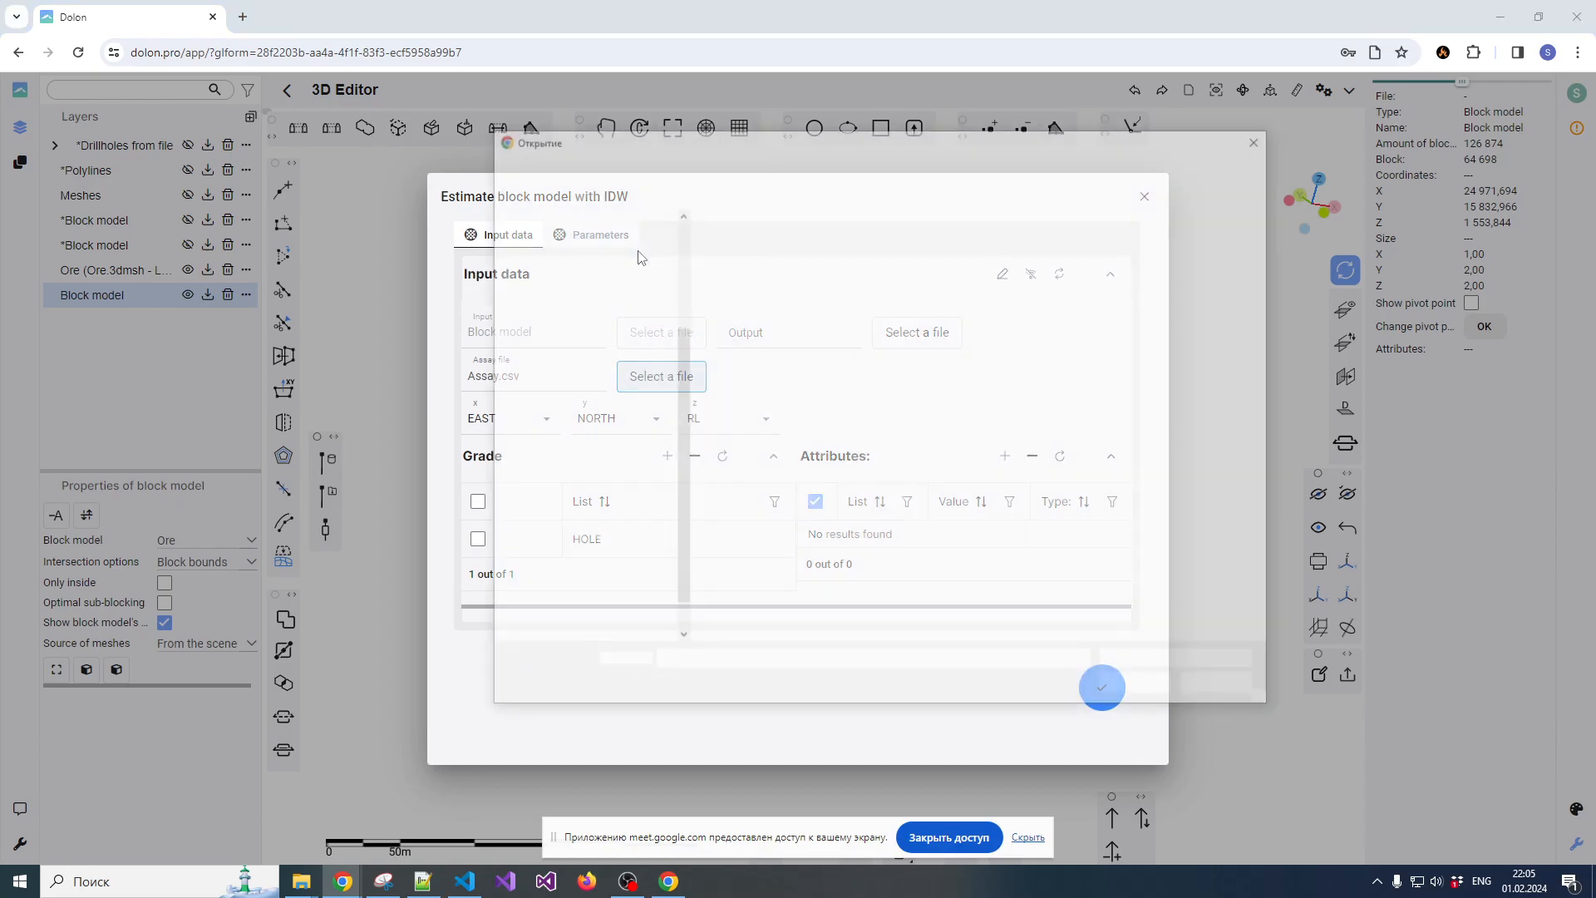
pyautogui.click(740, 218)
pyautogui.rightClick(732, 220)
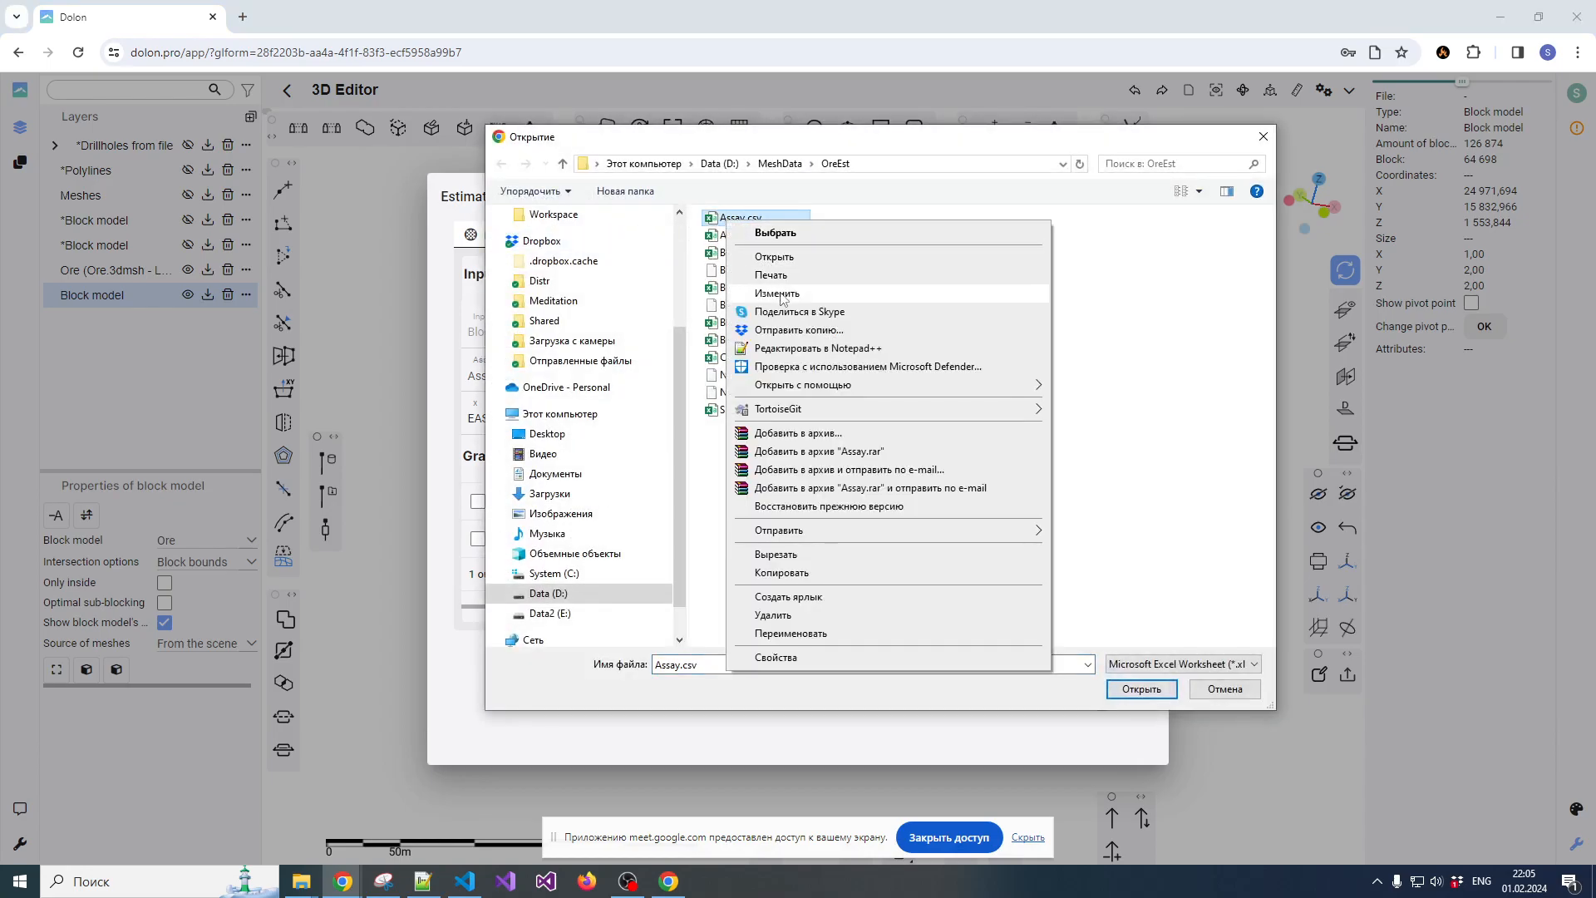
pyautogui.click(798, 348)
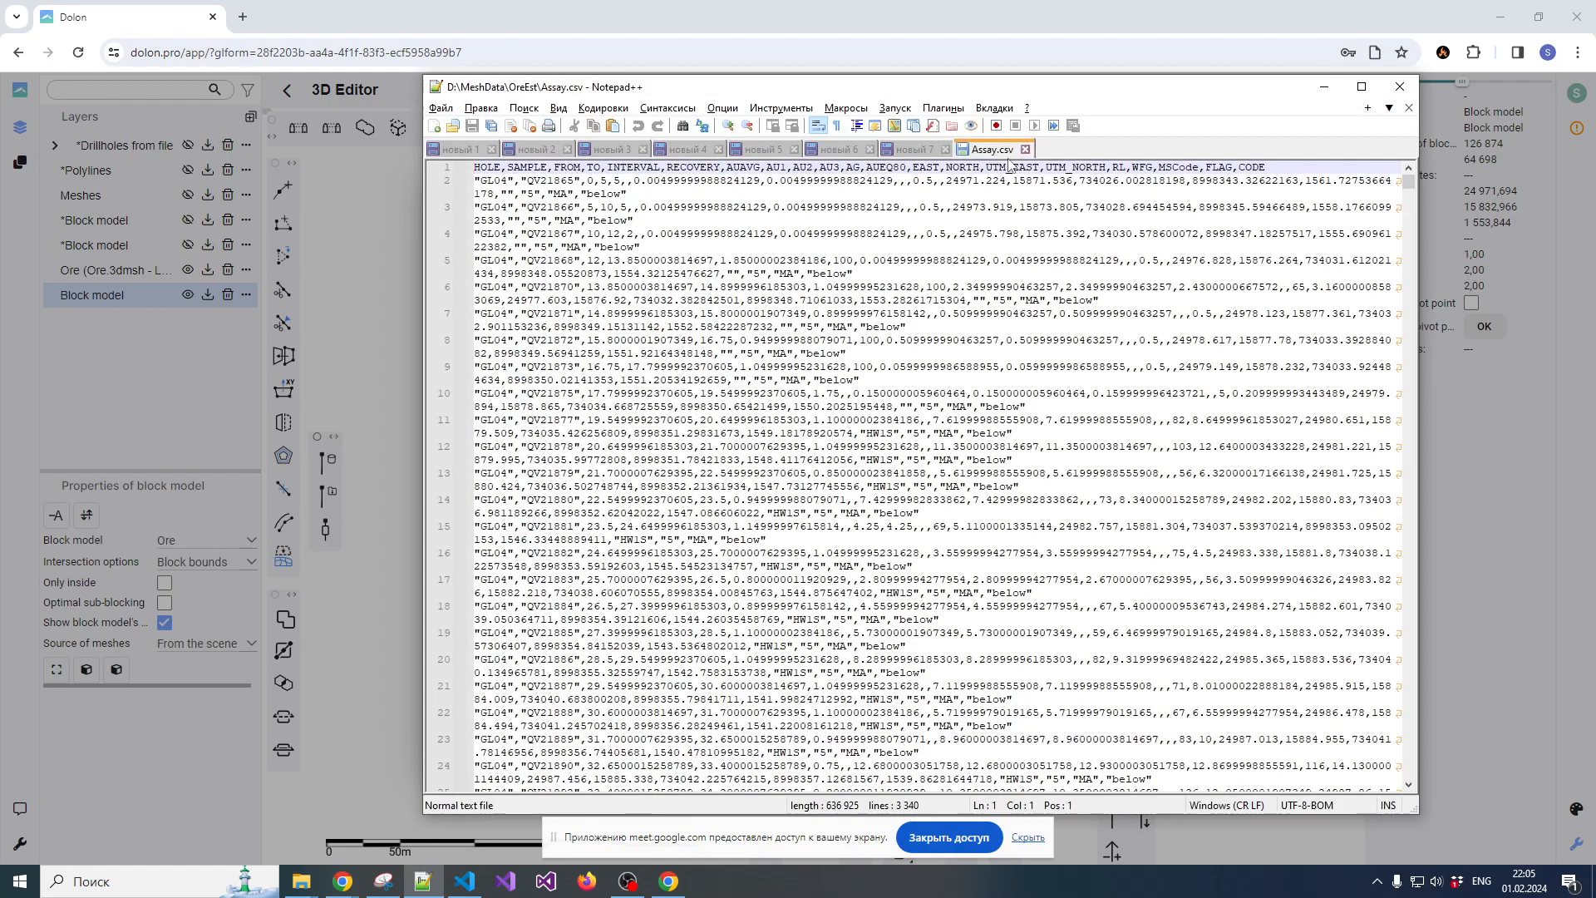
pyautogui.click(1026, 149)
pyautogui.click(1324, 88)
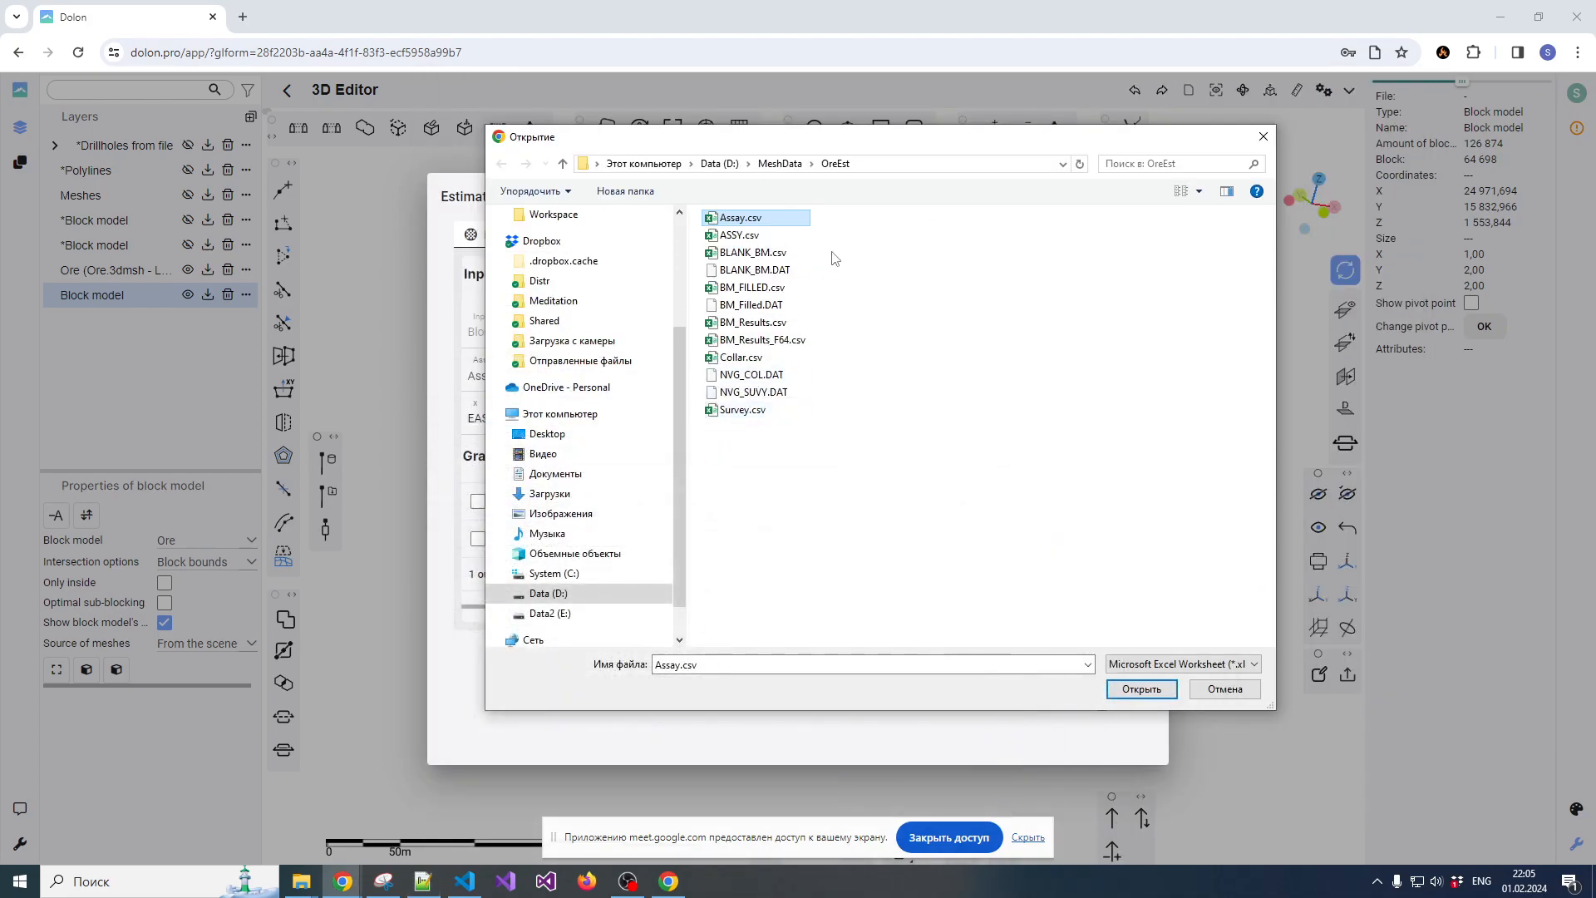
pyautogui.click(1142, 690)
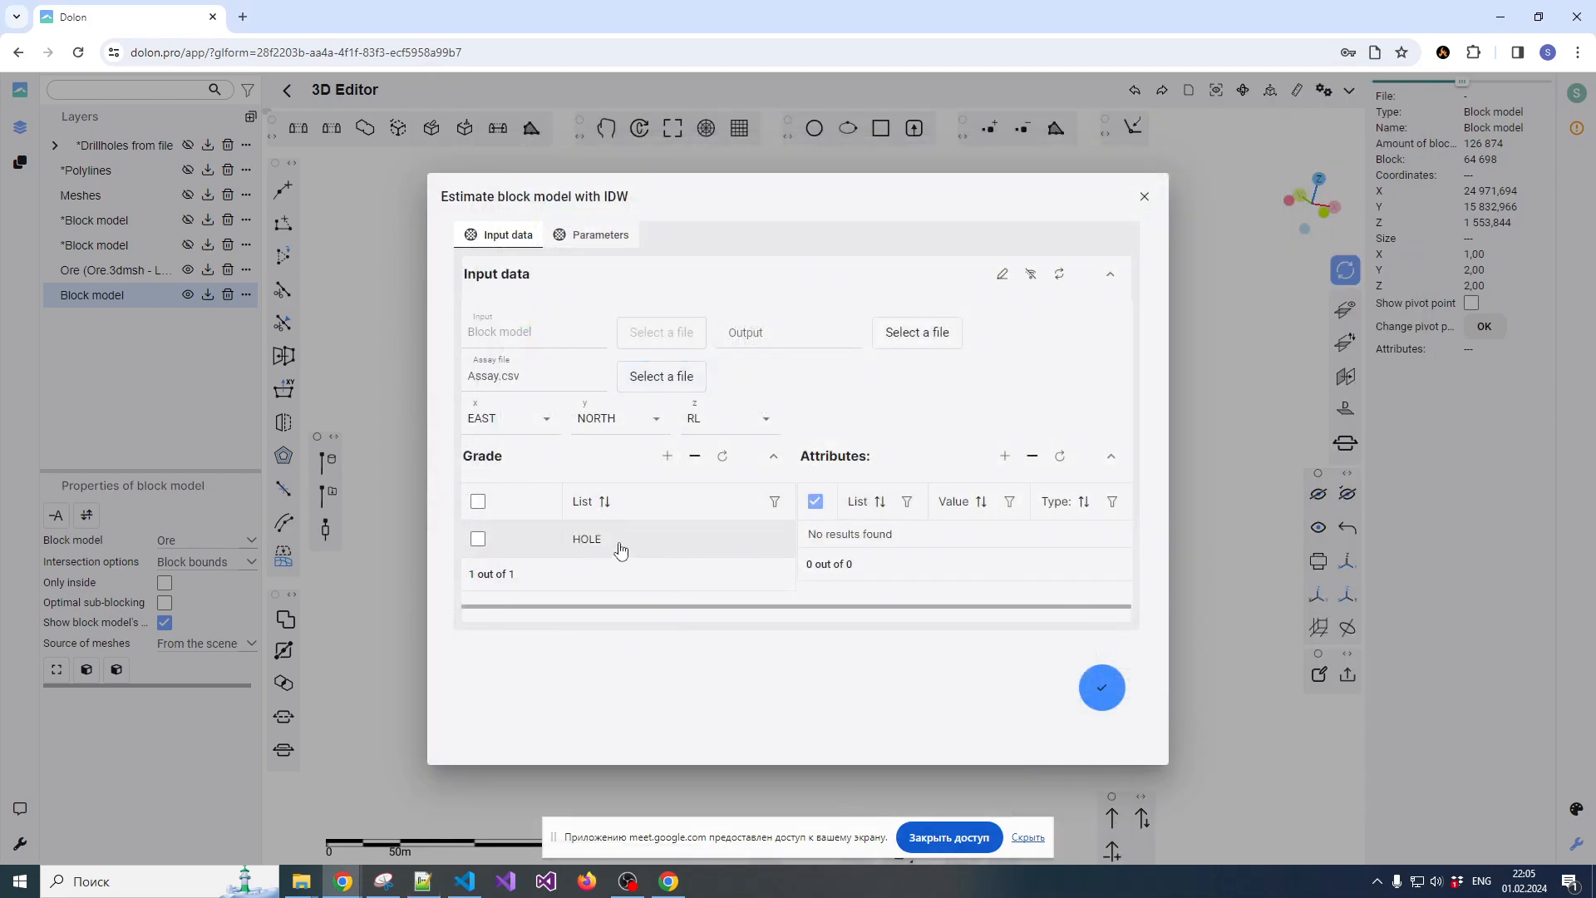
# Choose AUAVG as the grade column, review the search ellipse parameters, and try to run the IDW estimation
pyautogui.click(659, 542)
pyautogui.click(690, 547)
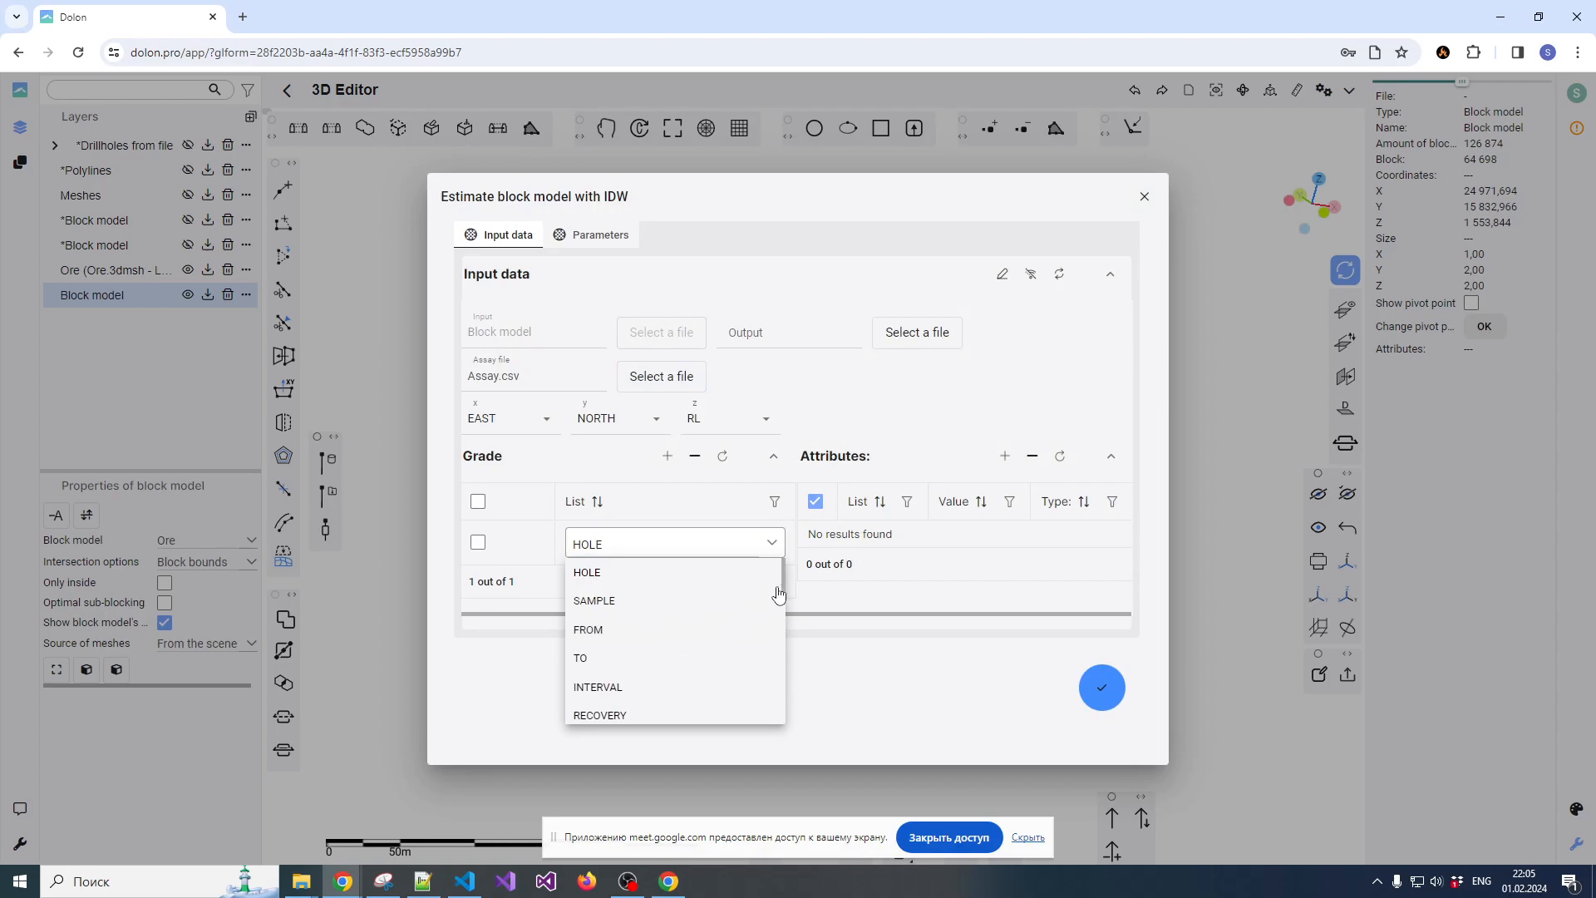
pyautogui.scroll(-5, 777, 605)
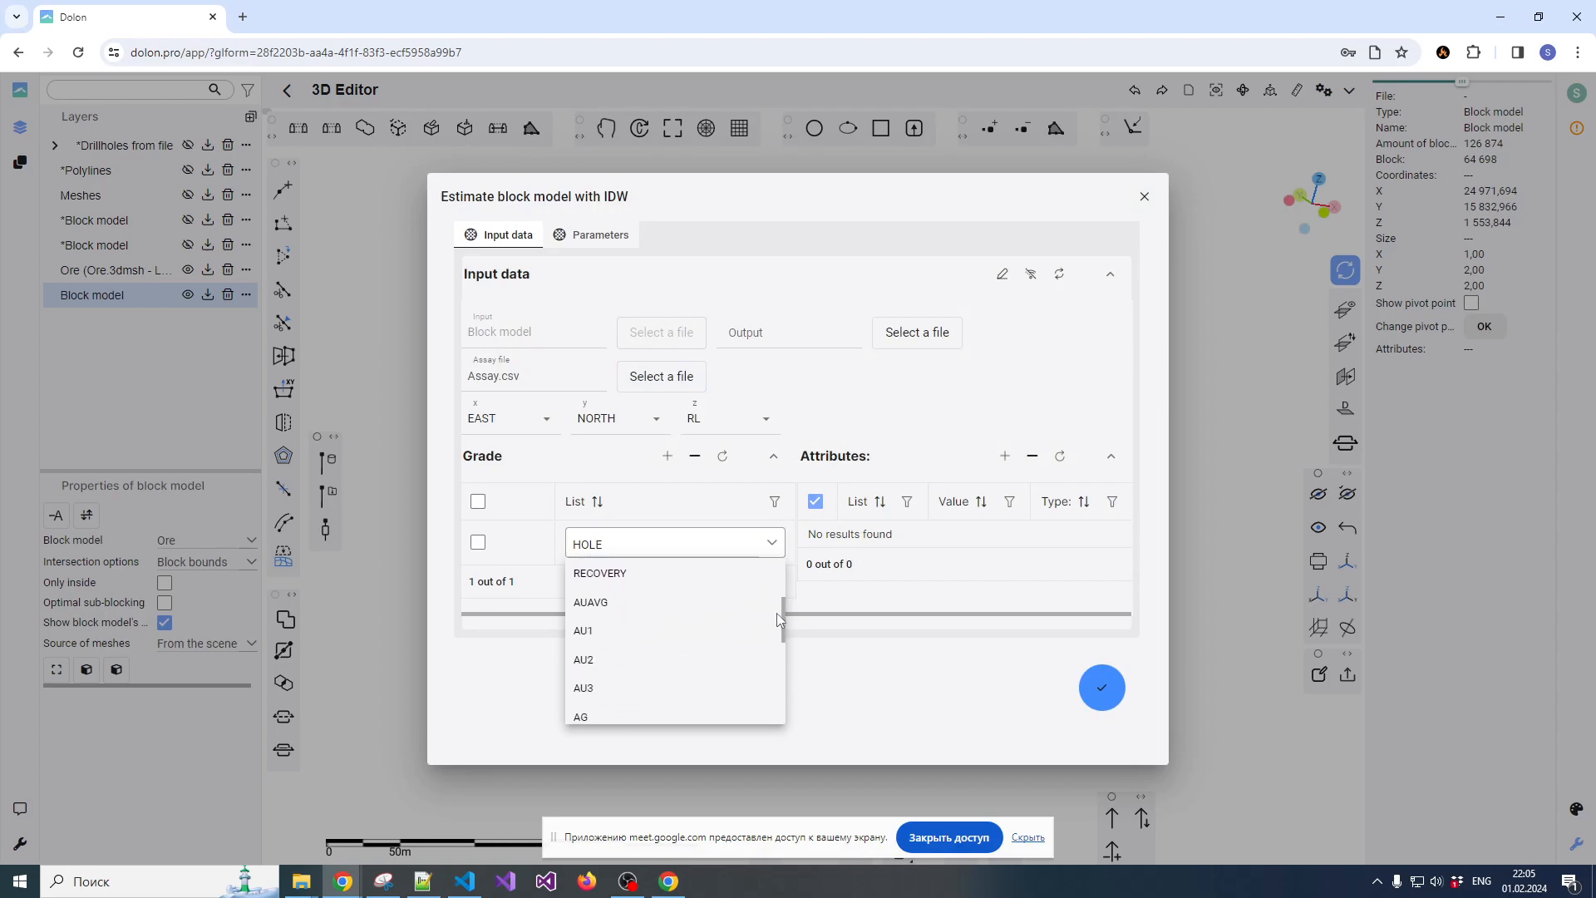
pyautogui.click(612, 609)
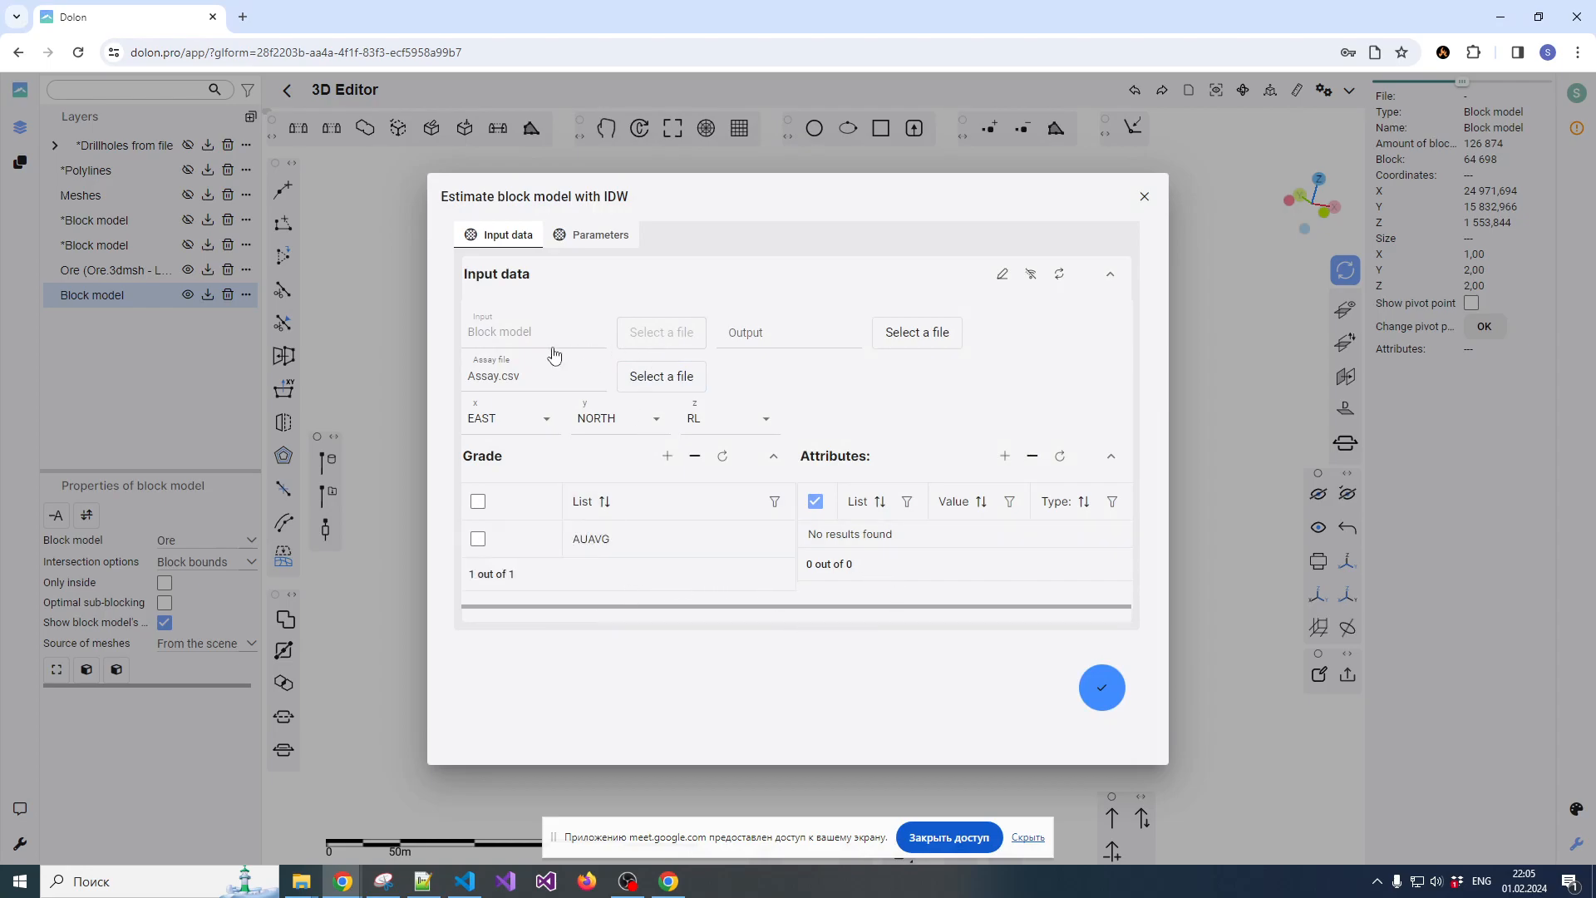
pyautogui.click(580, 232)
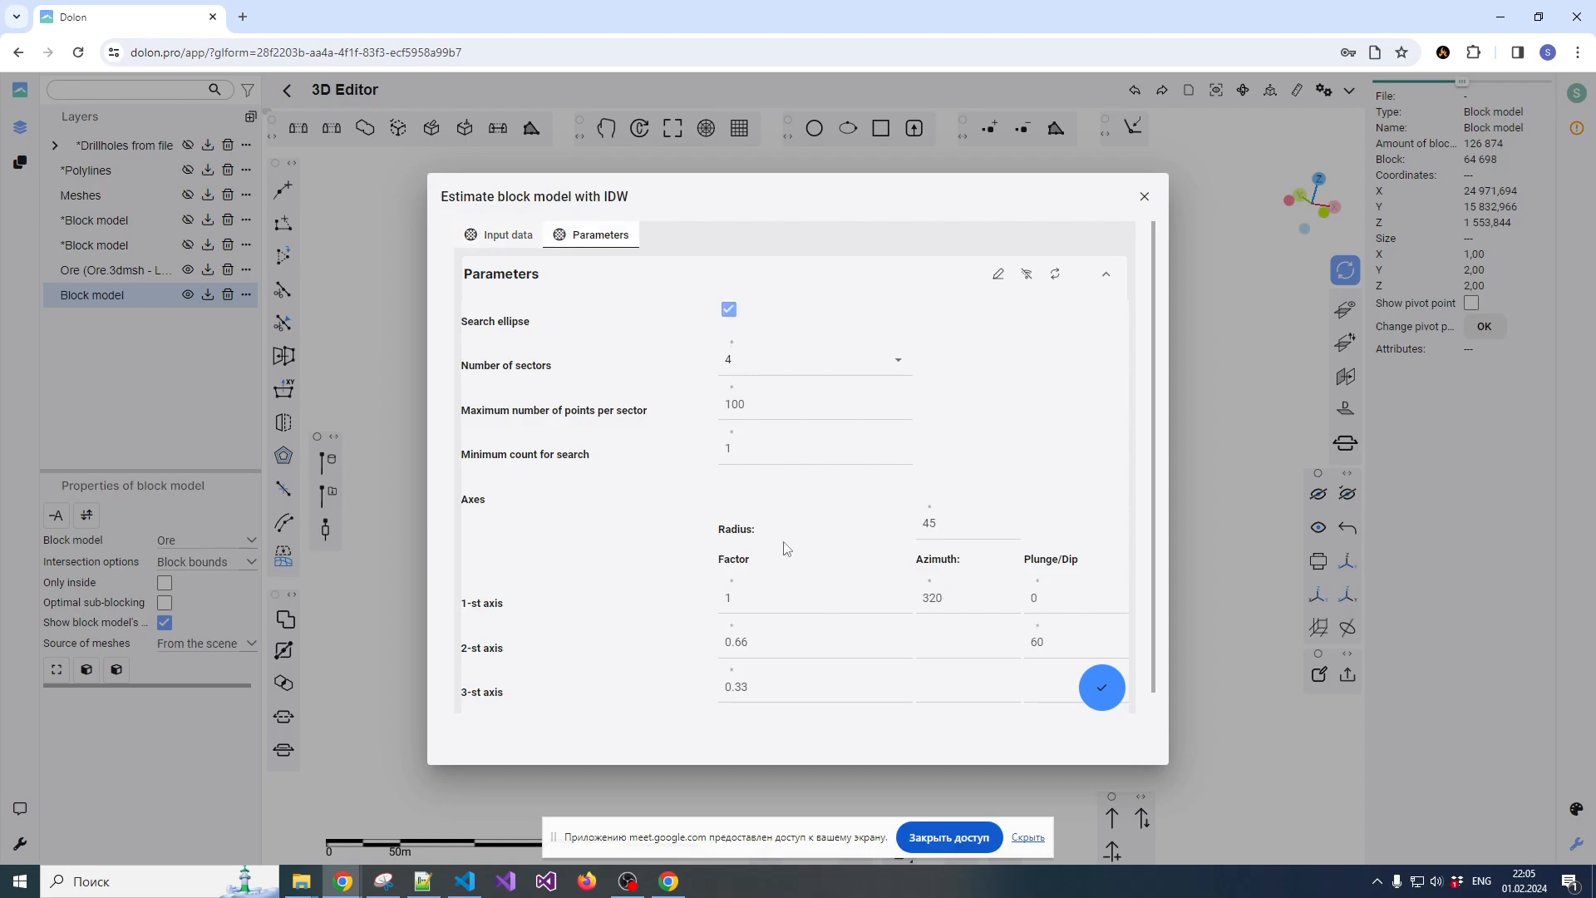
pyautogui.click(1100, 689)
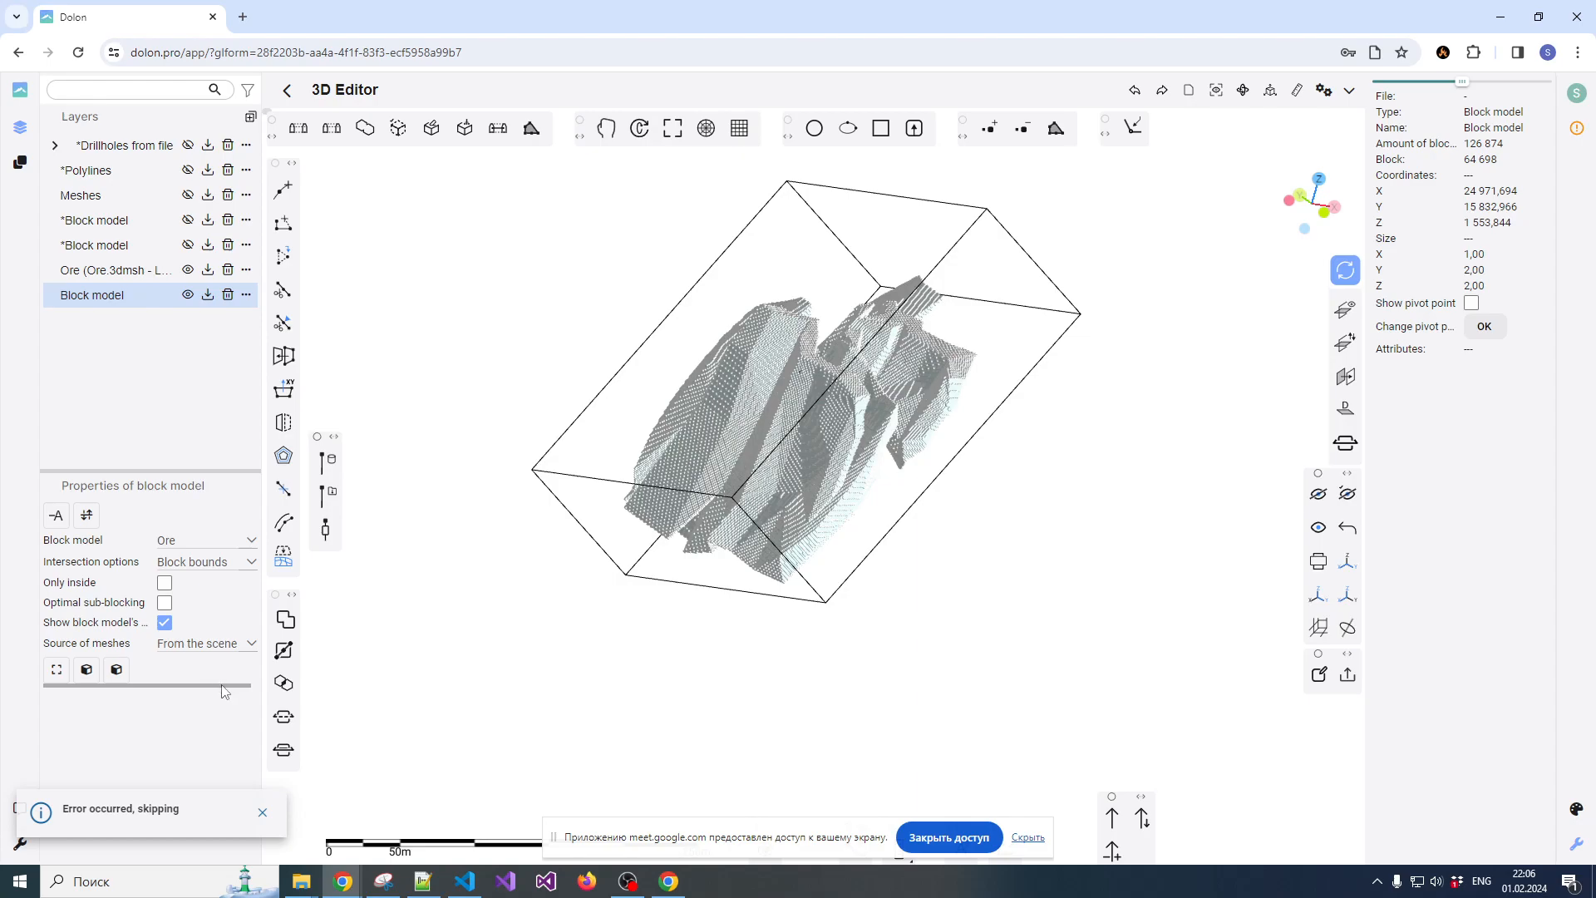
# Reopen the IDW resource assessment, look through the columns available as the grade, and close the dialog
pyautogui.click(116, 669)
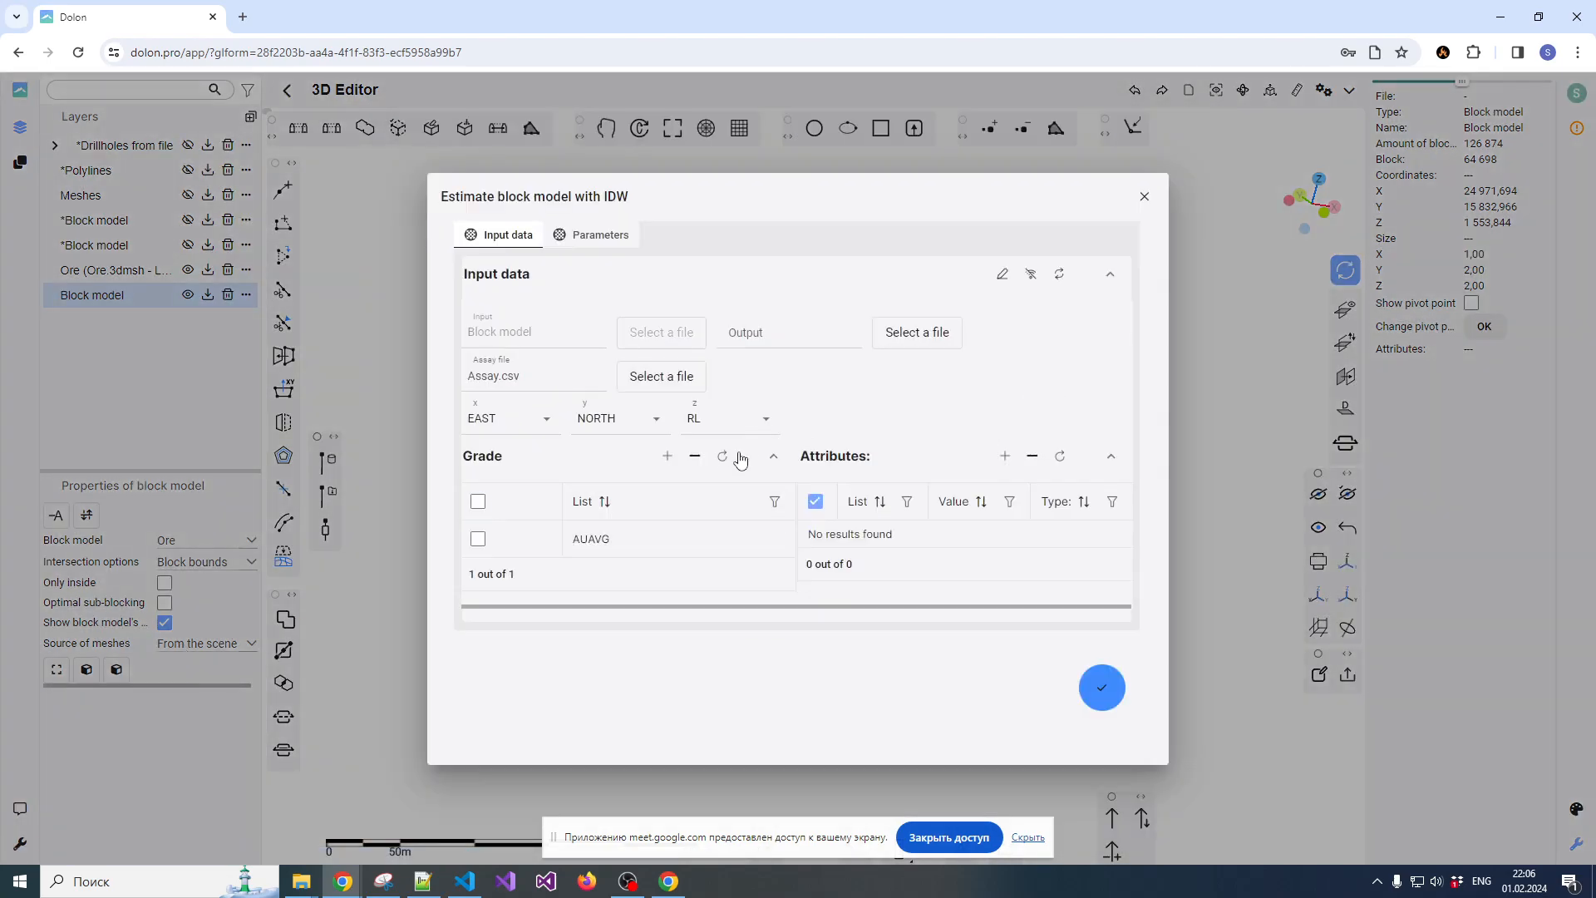
pyautogui.click(619, 542)
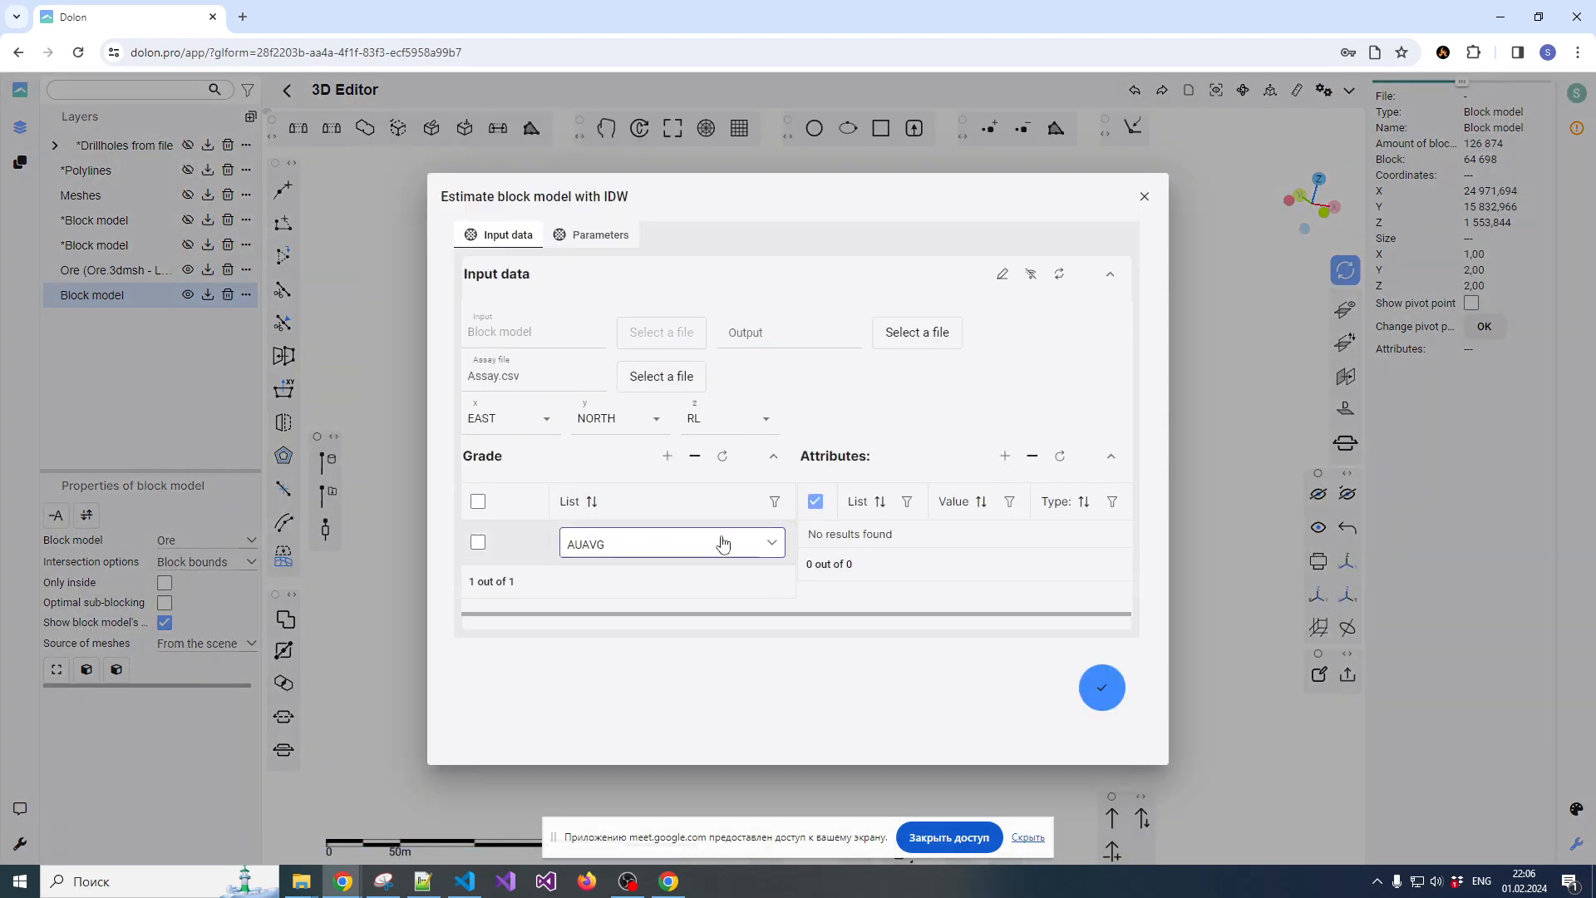
pyautogui.click(770, 545)
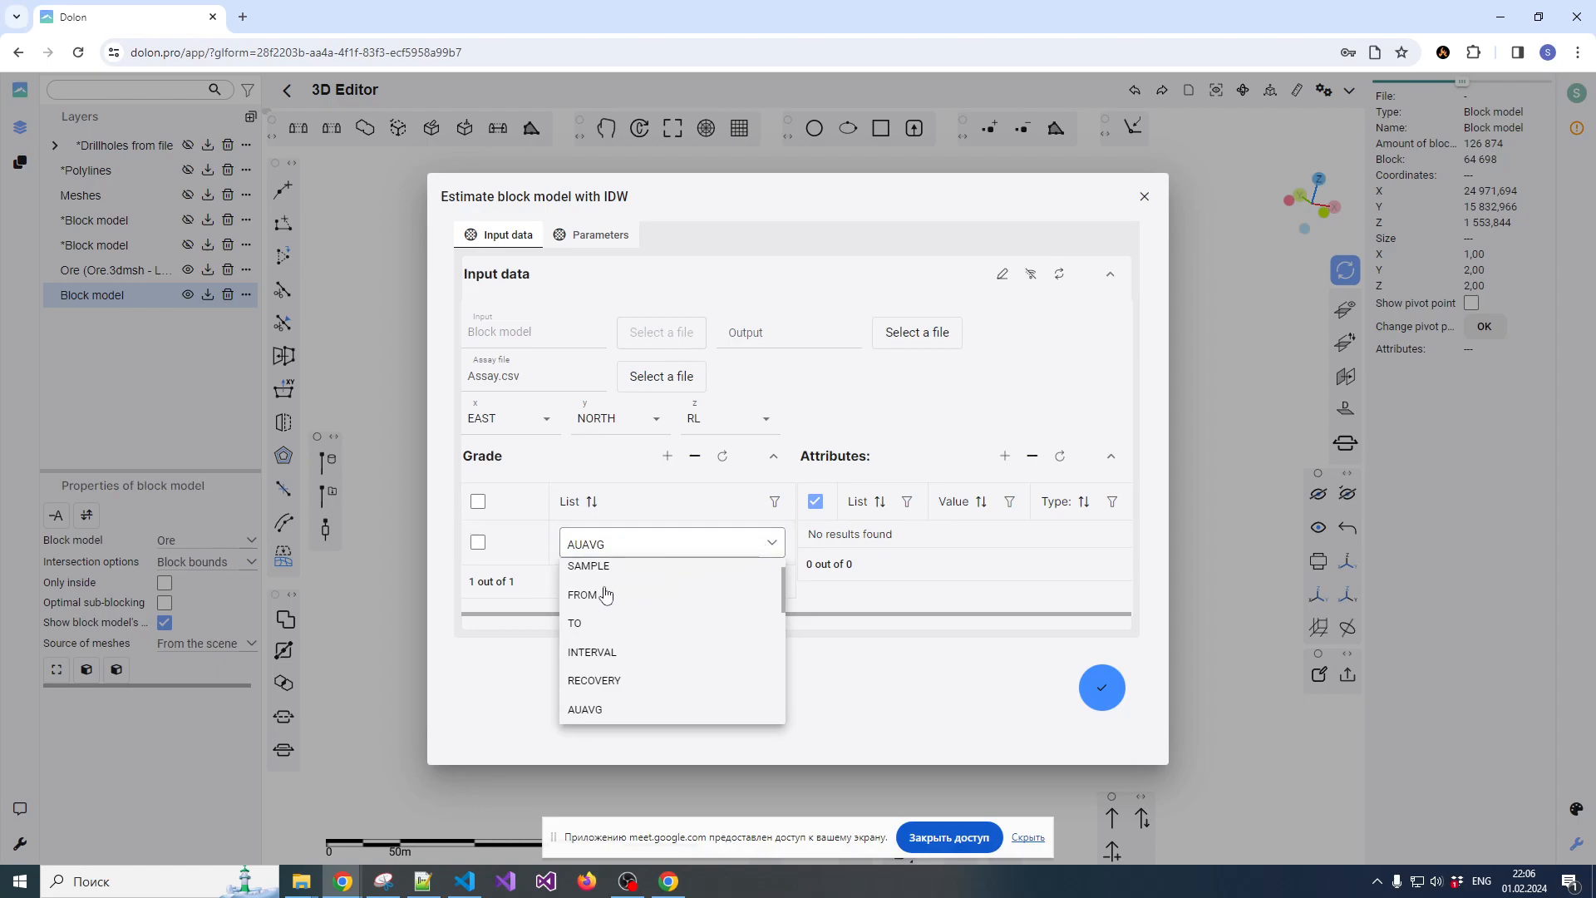
pyautogui.scroll(-1, 649, 657)
pyautogui.scroll(-3, 650, 657)
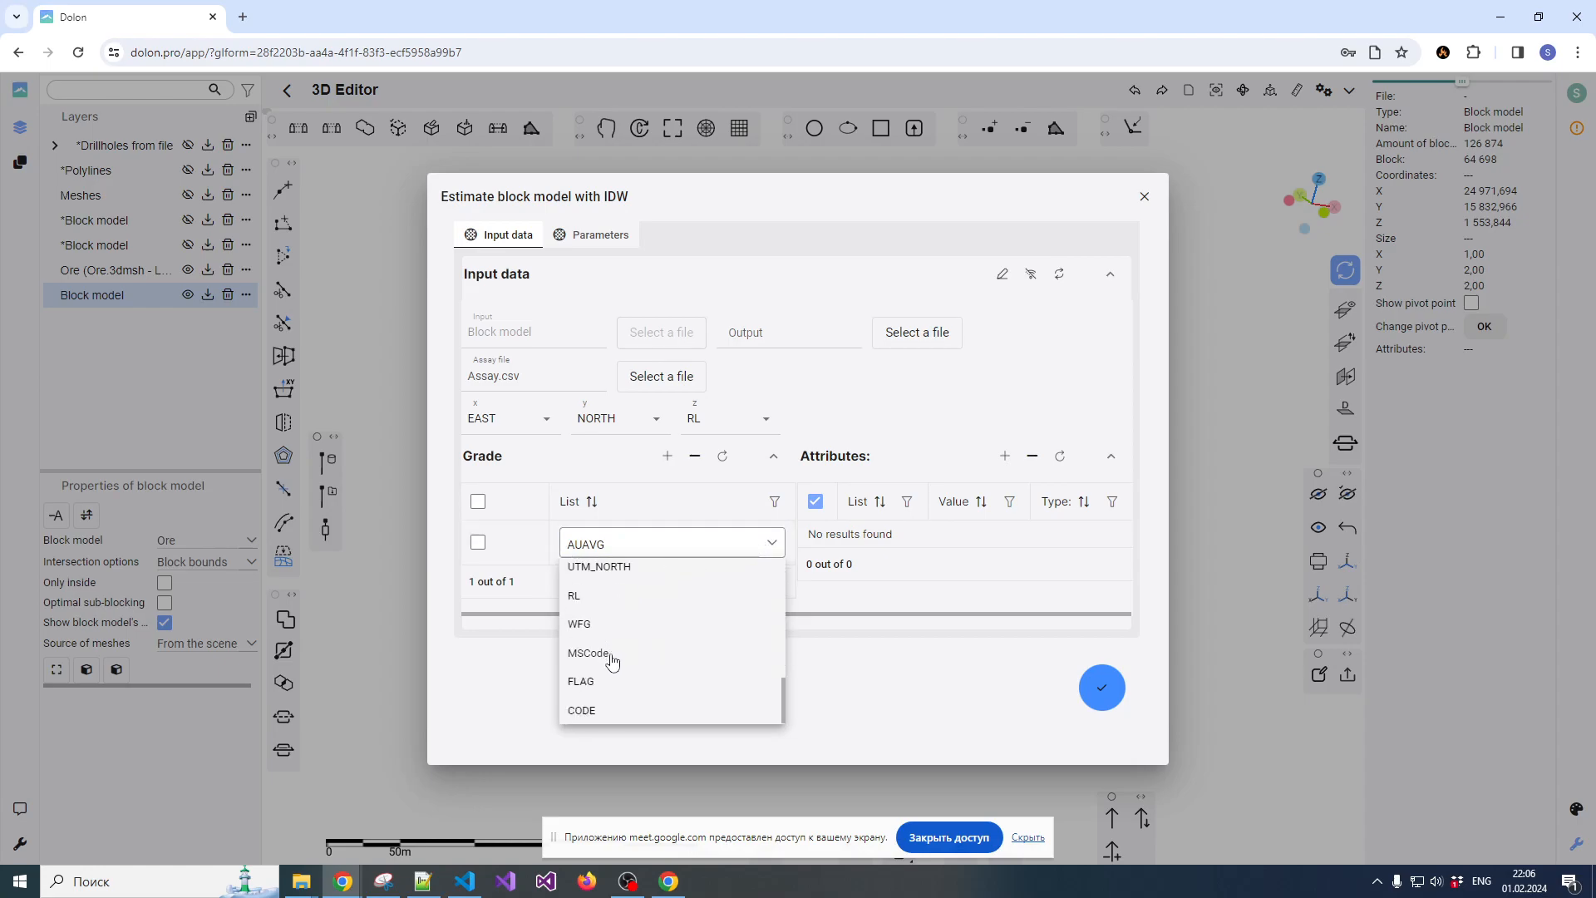
pyautogui.scroll(3, 620, 677)
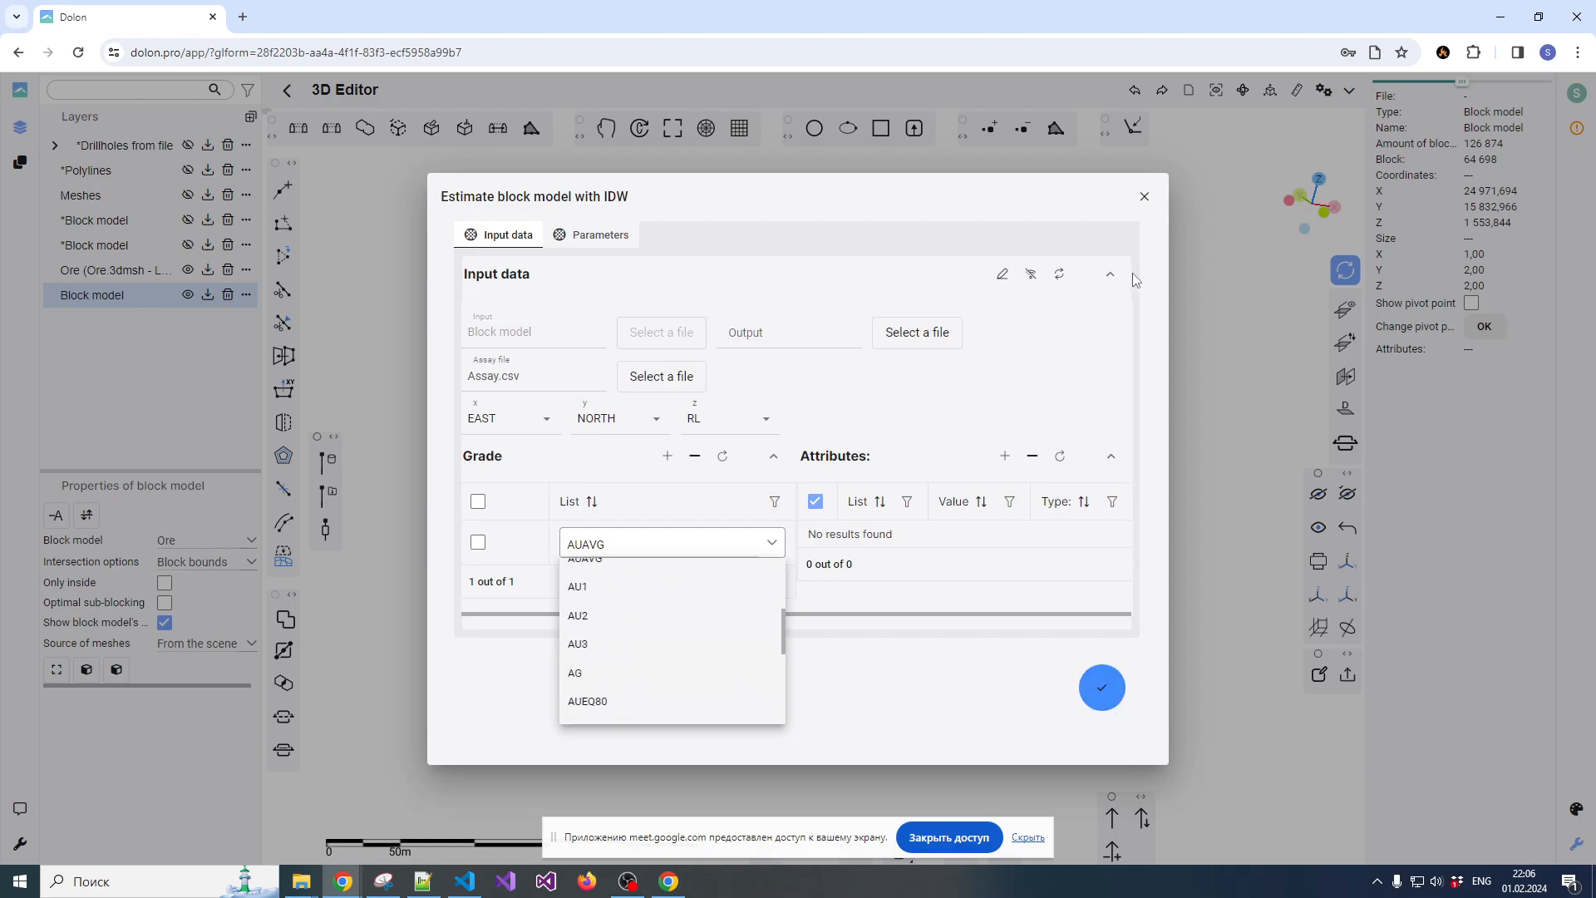
pyautogui.click(1145, 197)
# Clear the whole scene and load the Ore.3dmsh mesh from the OreEst folder
pyautogui.click(1269, 91)
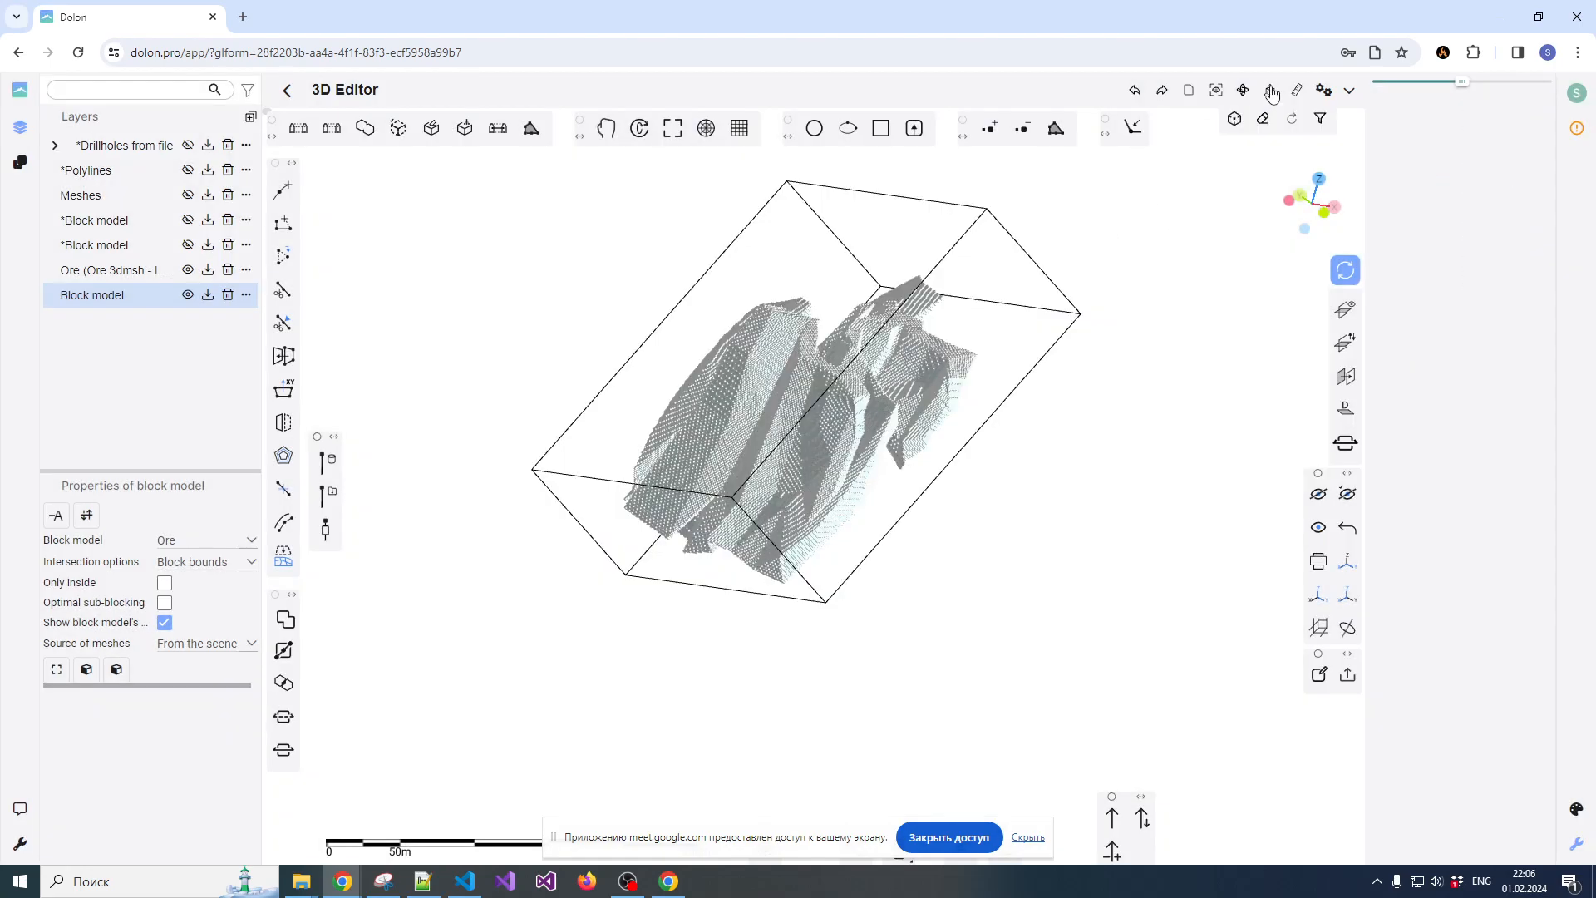
pyautogui.click(1263, 119)
pyautogui.click(829, 501)
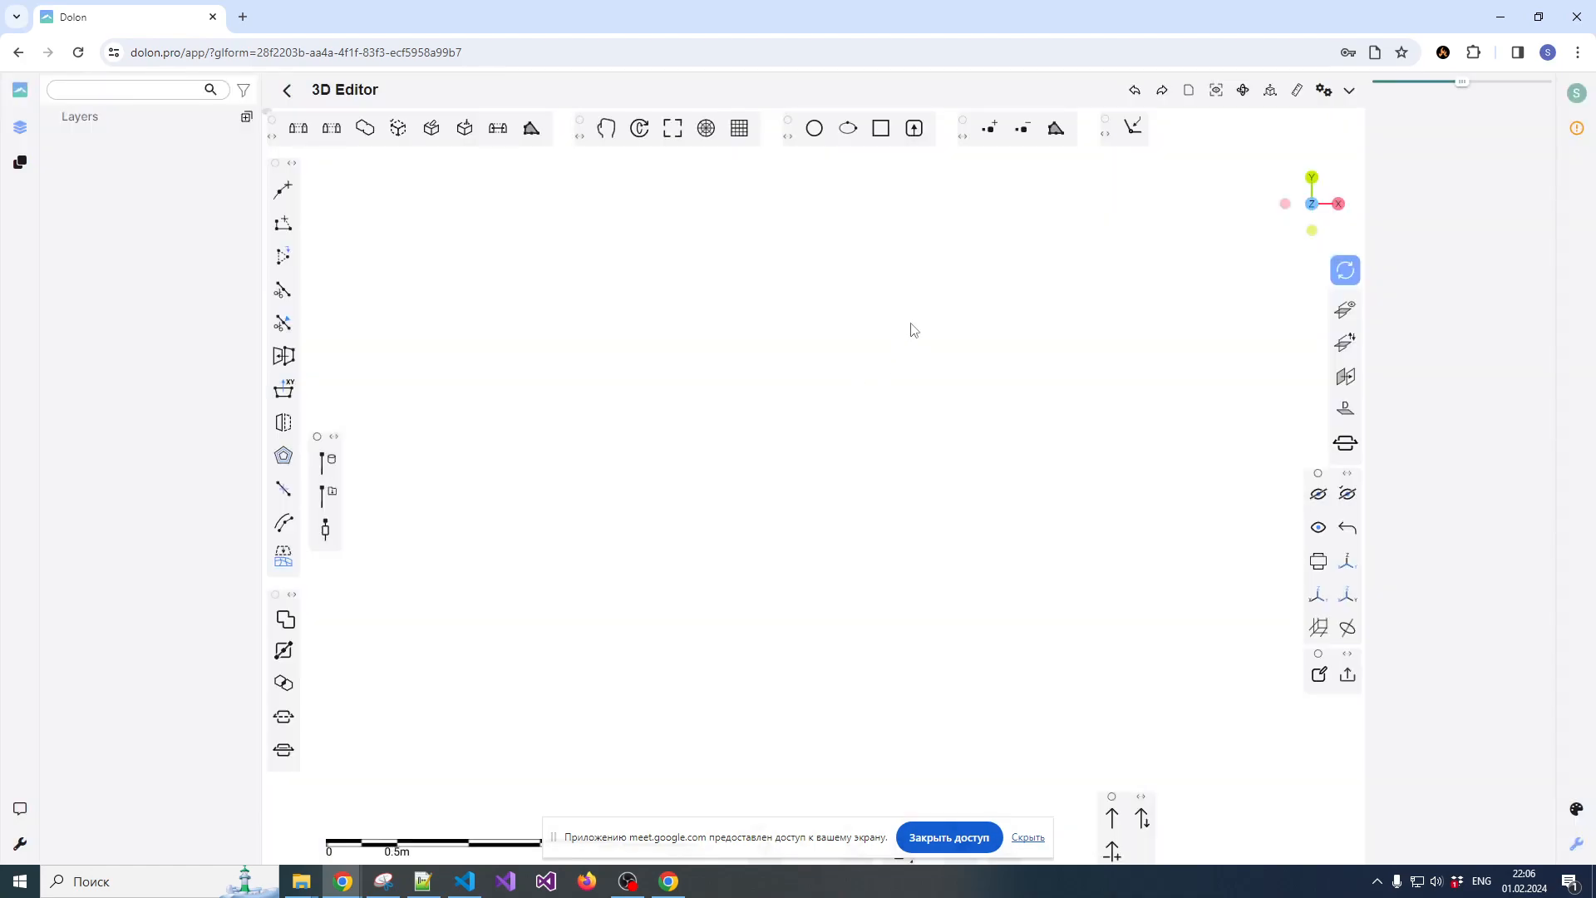
pyautogui.click(1138, 119)
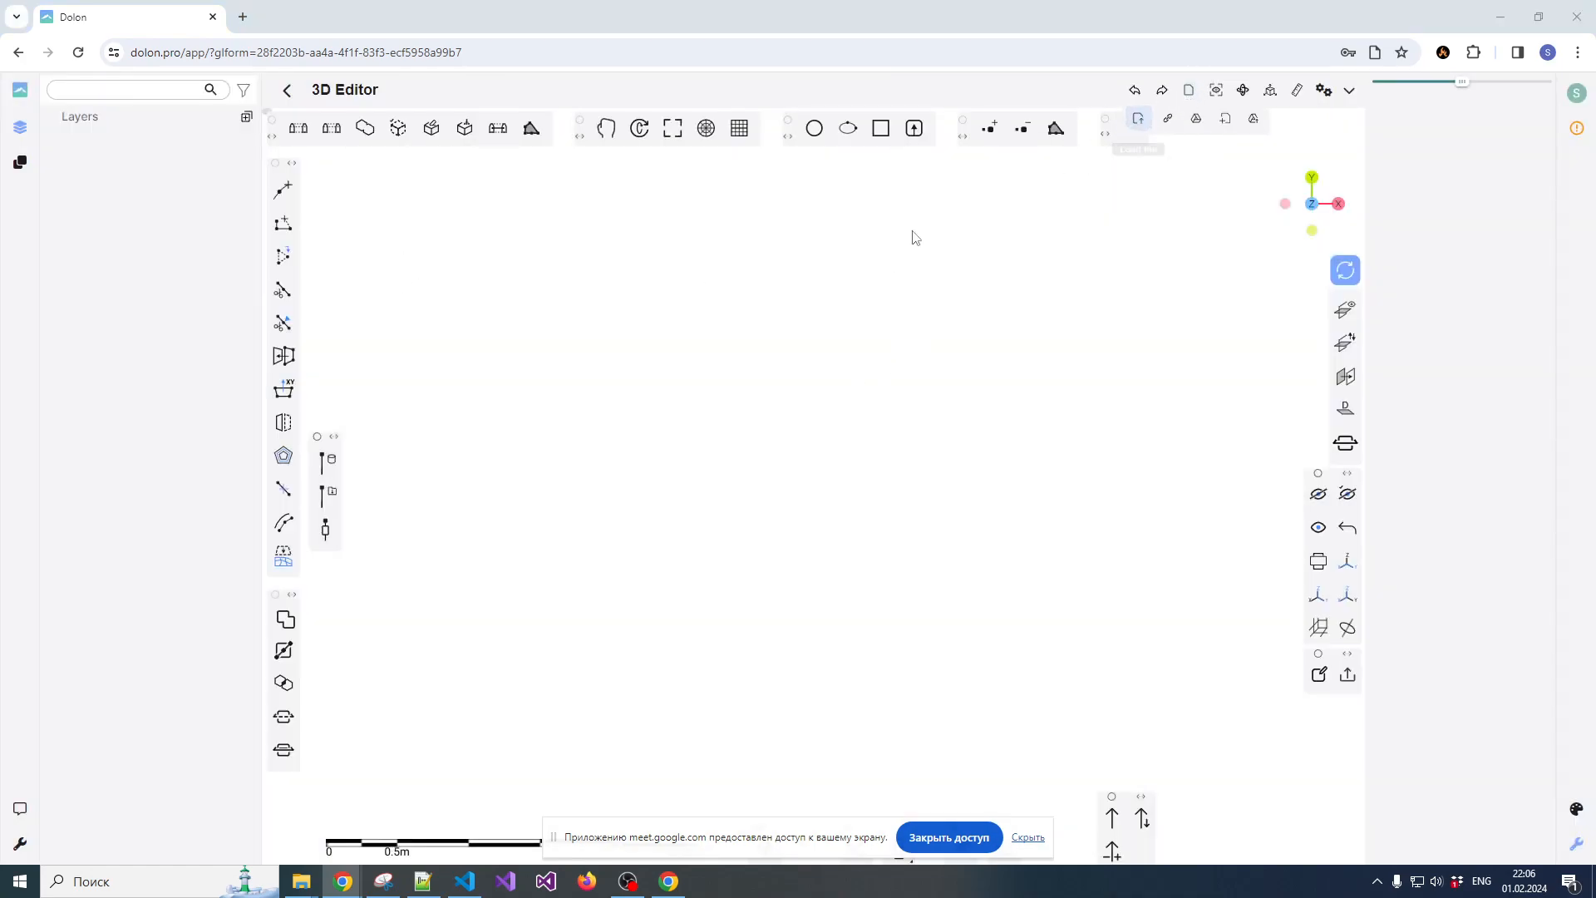
pyautogui.doubleClick(744, 410)
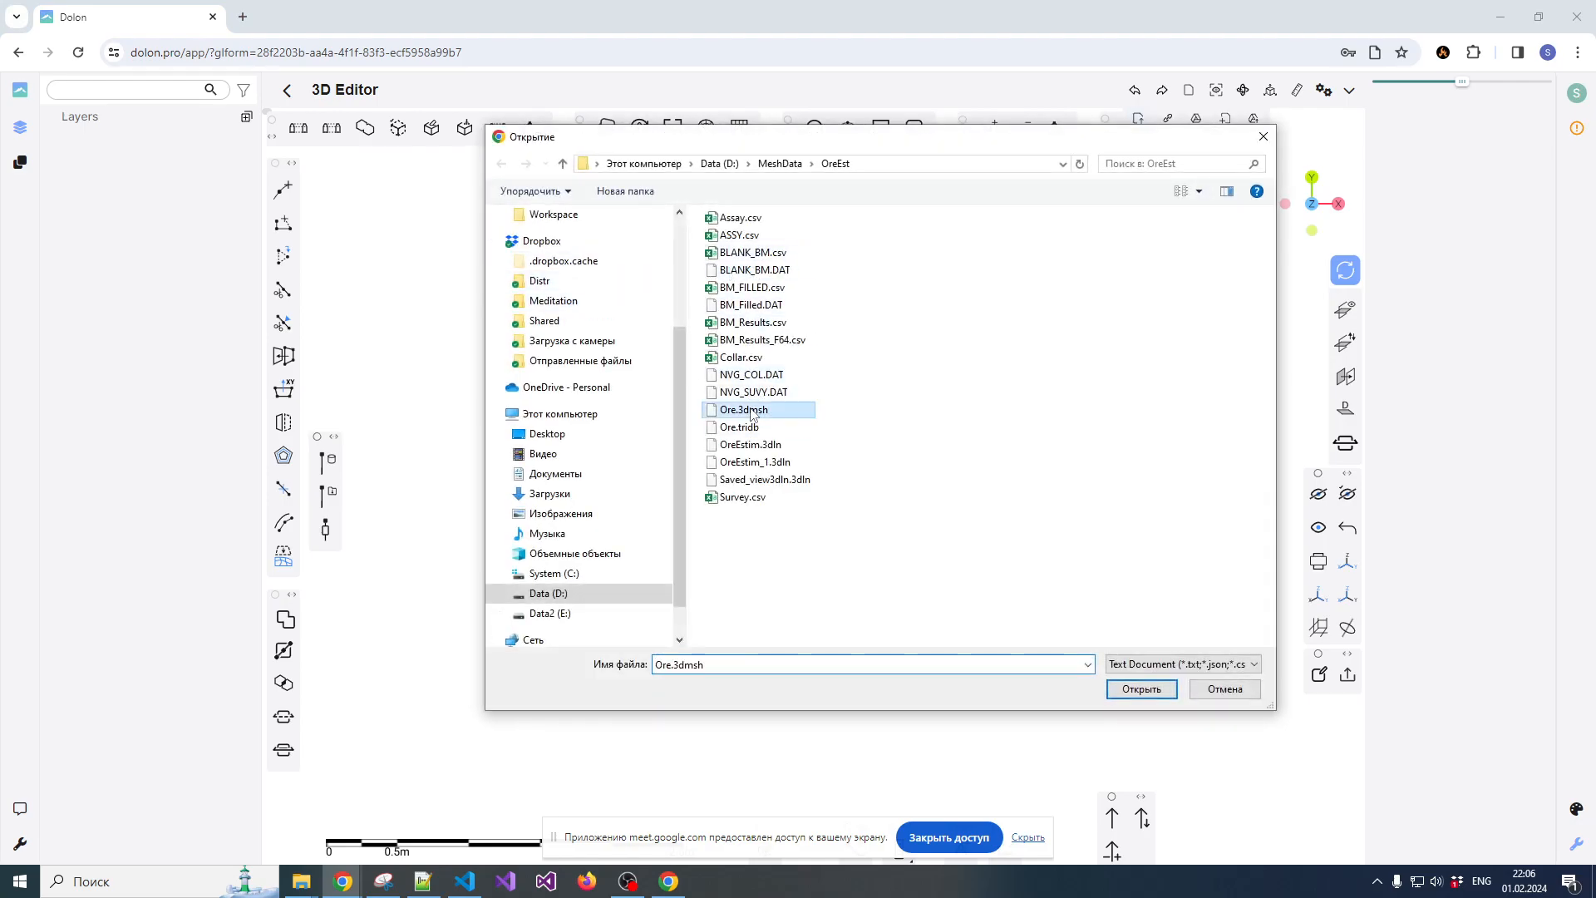
pyautogui.click(730, 467)
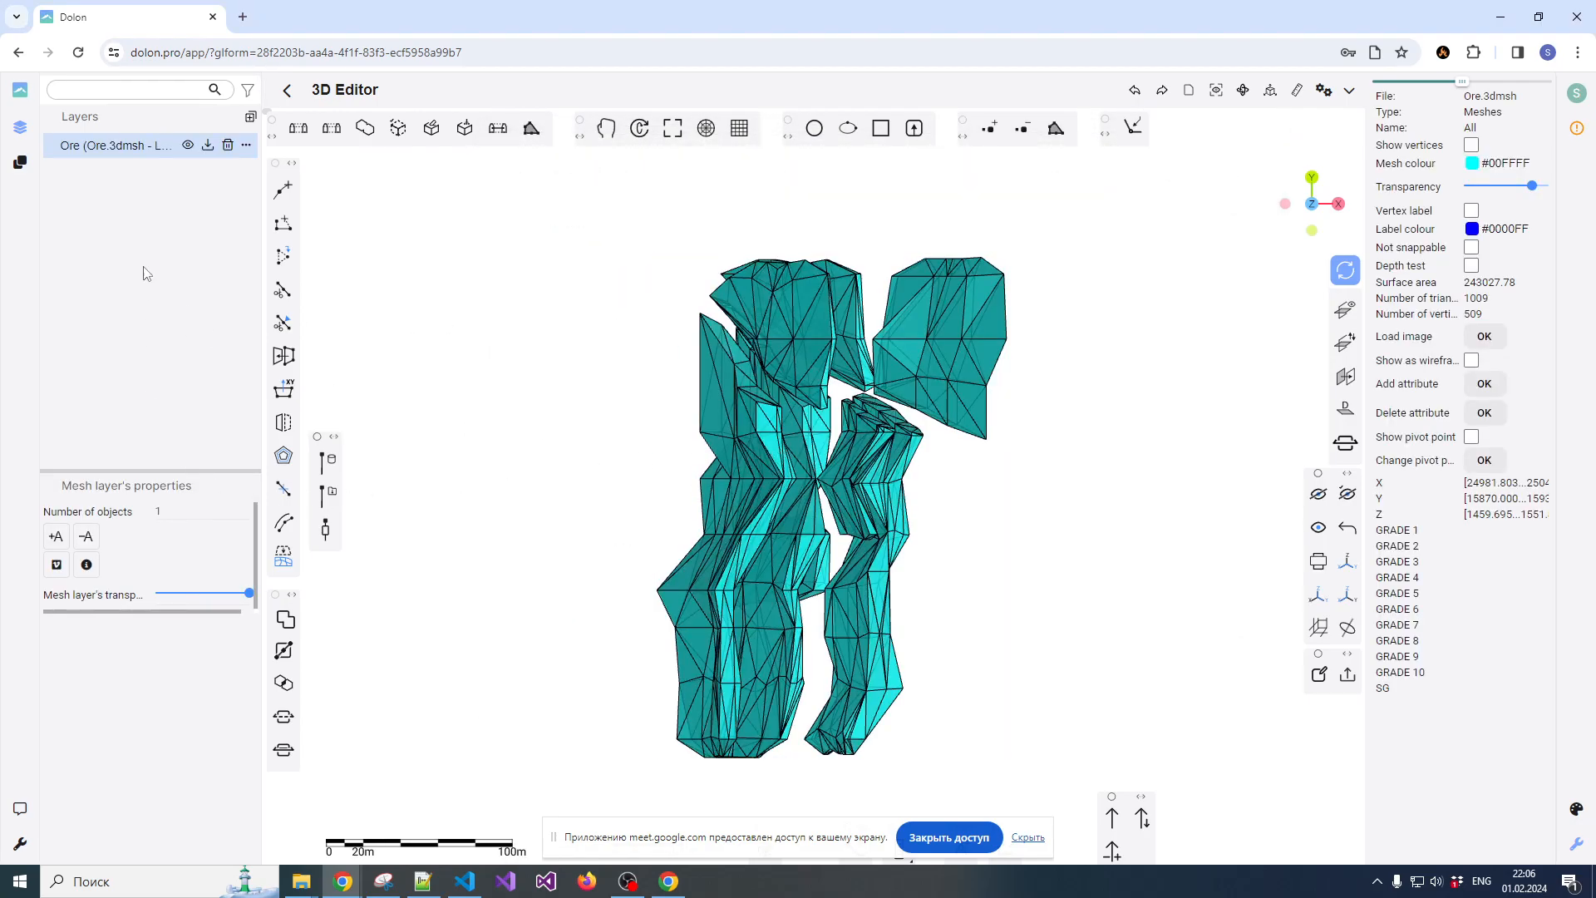
# Create a new block model layer for the ore mesh and make it the active layer
pyautogui.click(251, 118)
pyautogui.click(283, 219)
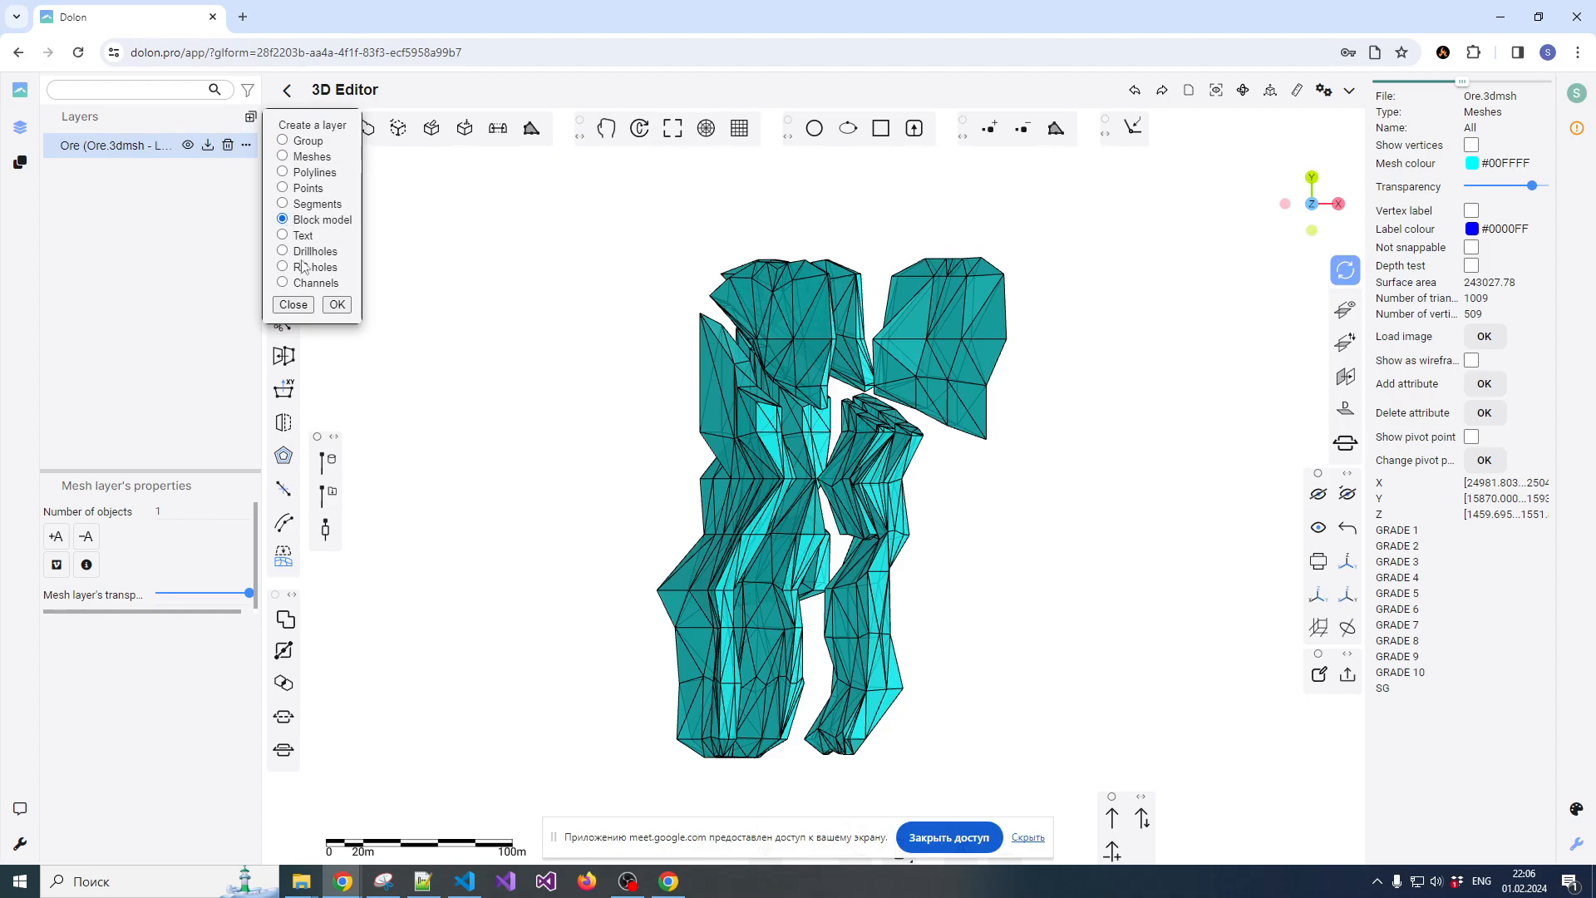
pyautogui.click(337, 305)
pyautogui.click(137, 176)
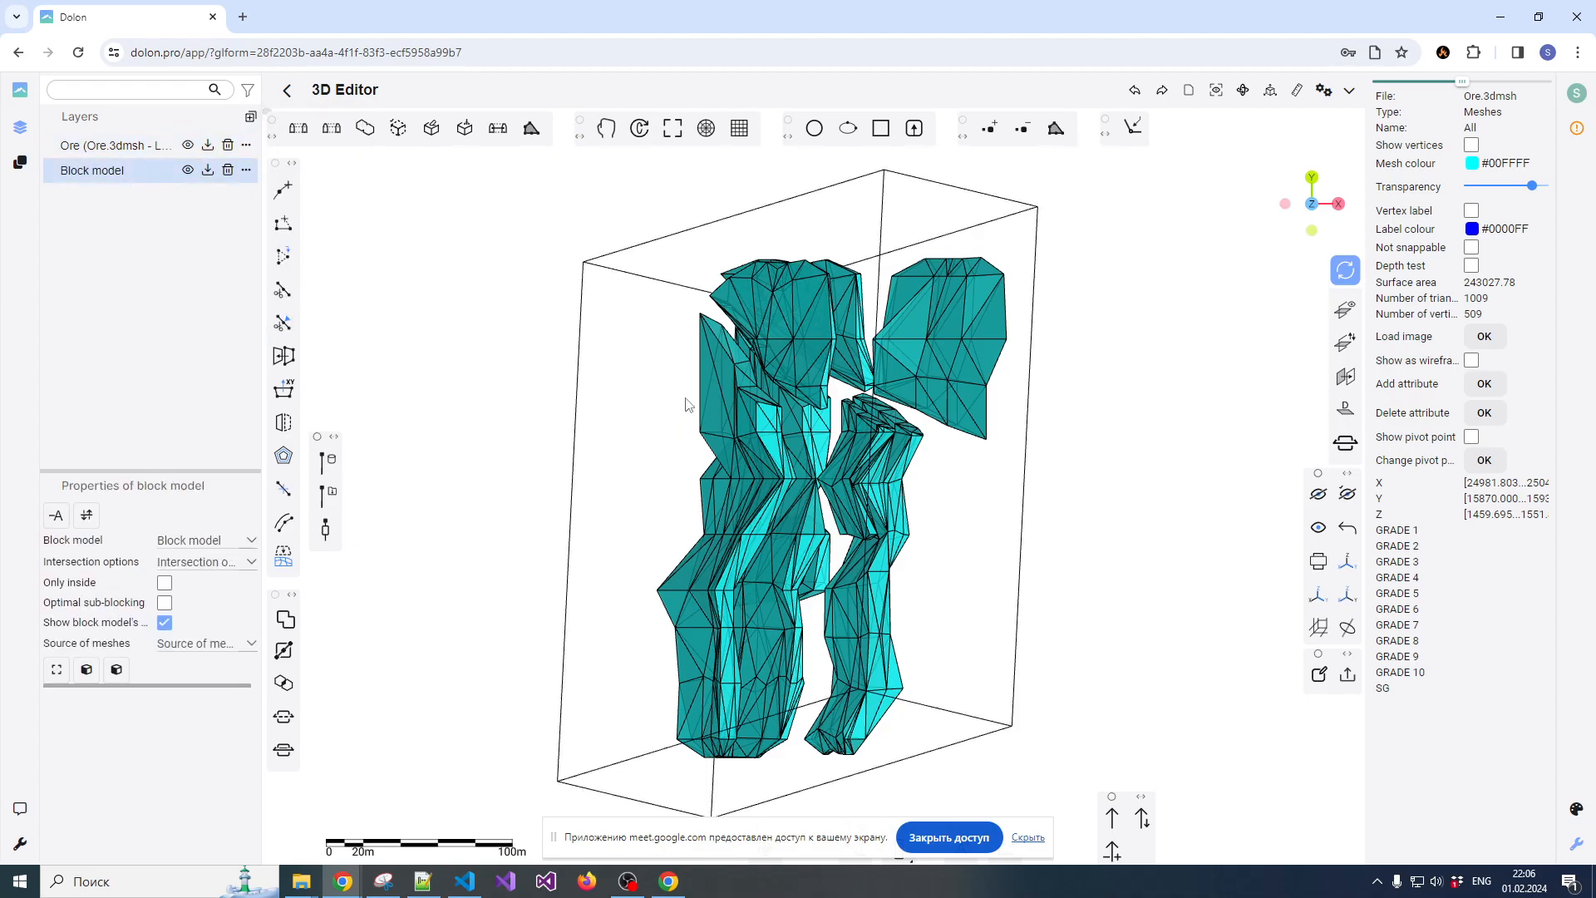
# Select the block model's bounding box and set the block size to 5 and sub-block size to 1 in X, Y and Z
pyautogui.click(665, 283)
pyautogui.moveTo(1470, 192); pyautogui.dragTo(1463, 271)
pyautogui.write('55')
pyautogui.write('5')
pyautogui.write('1')
pyautogui.write('1')
pyautogui.write('1')
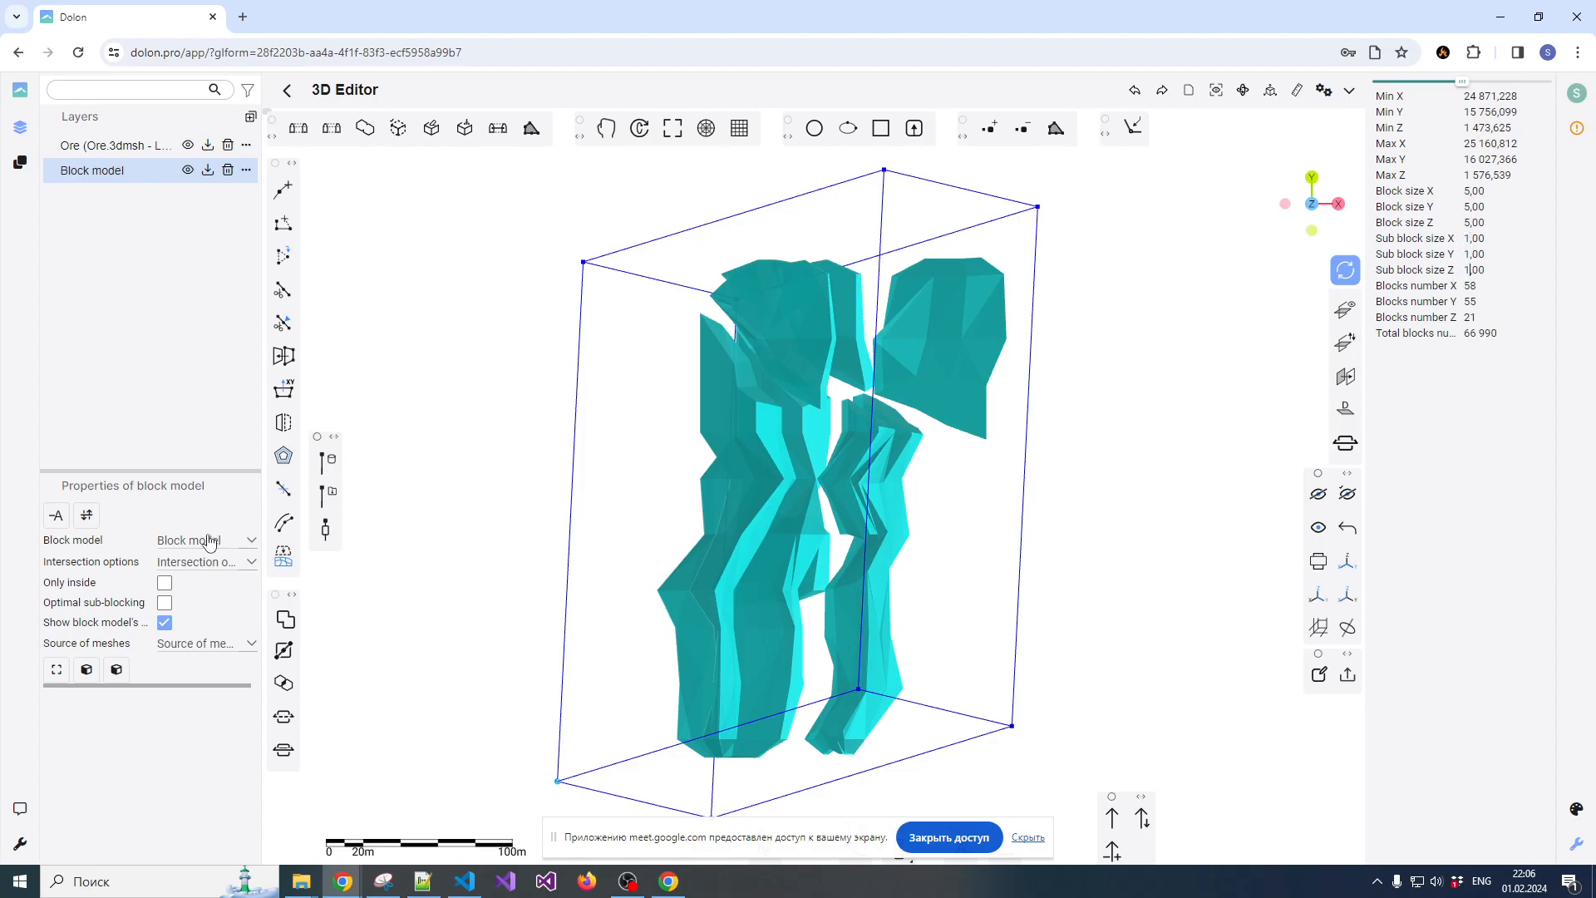
# Set the model type to Ore, intersection to Block bounds and mesh source to From the scene, and select the ore mesh
pyautogui.click(208, 541)
pyautogui.click(194, 572)
pyautogui.click(193, 569)
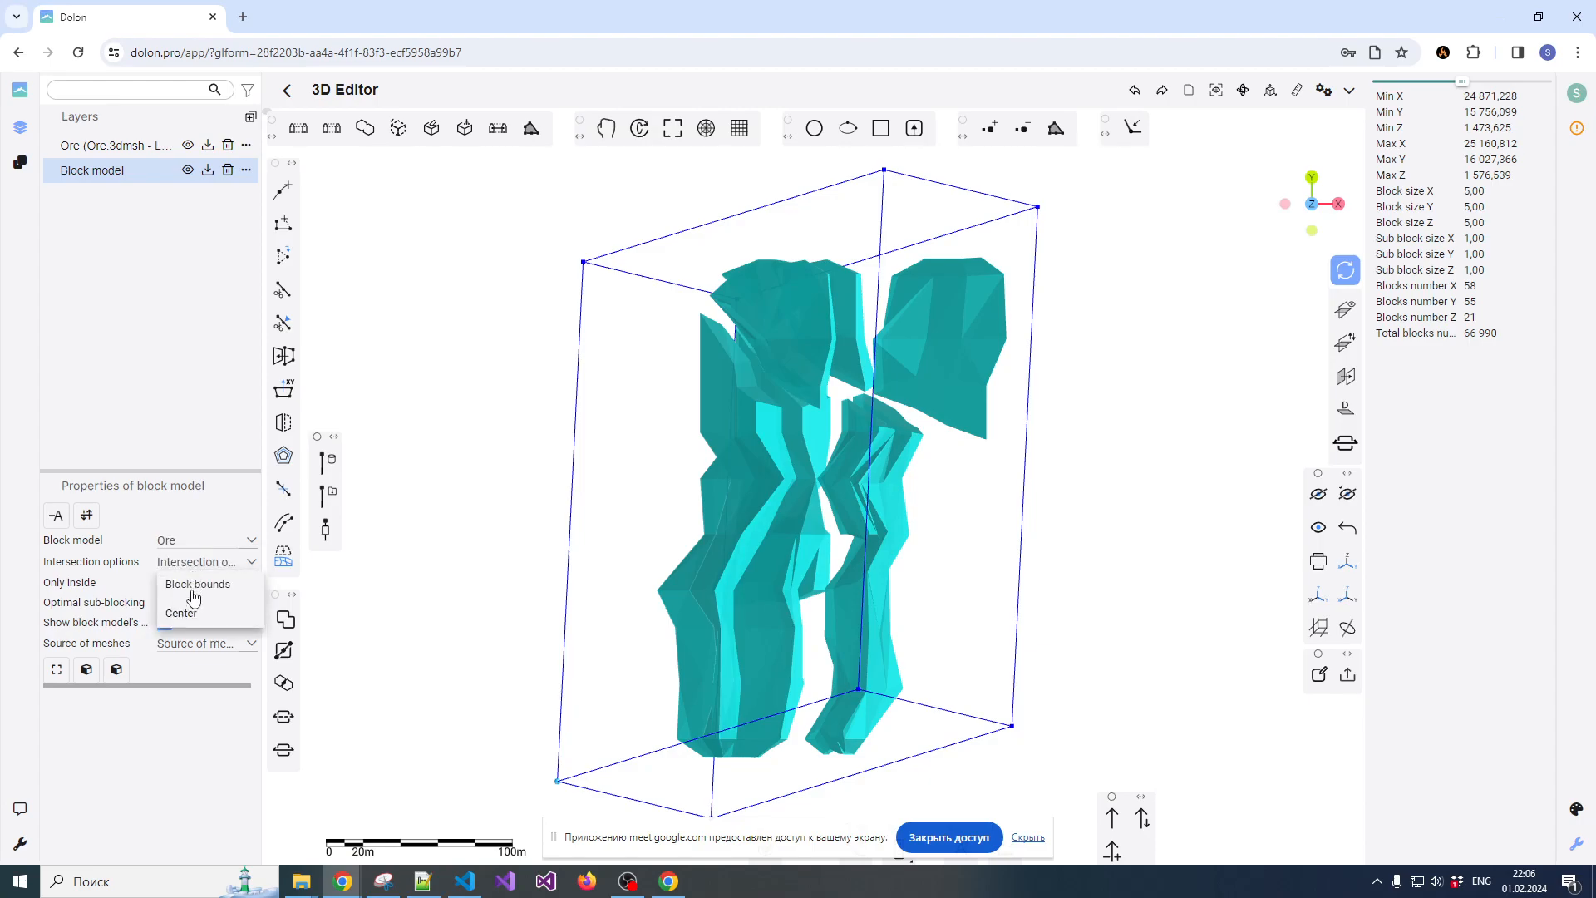
pyautogui.click(190, 611)
pyautogui.click(194, 564)
pyautogui.click(200, 574)
pyautogui.click(164, 650)
pyautogui.click(191, 663)
pyautogui.click(750, 461)
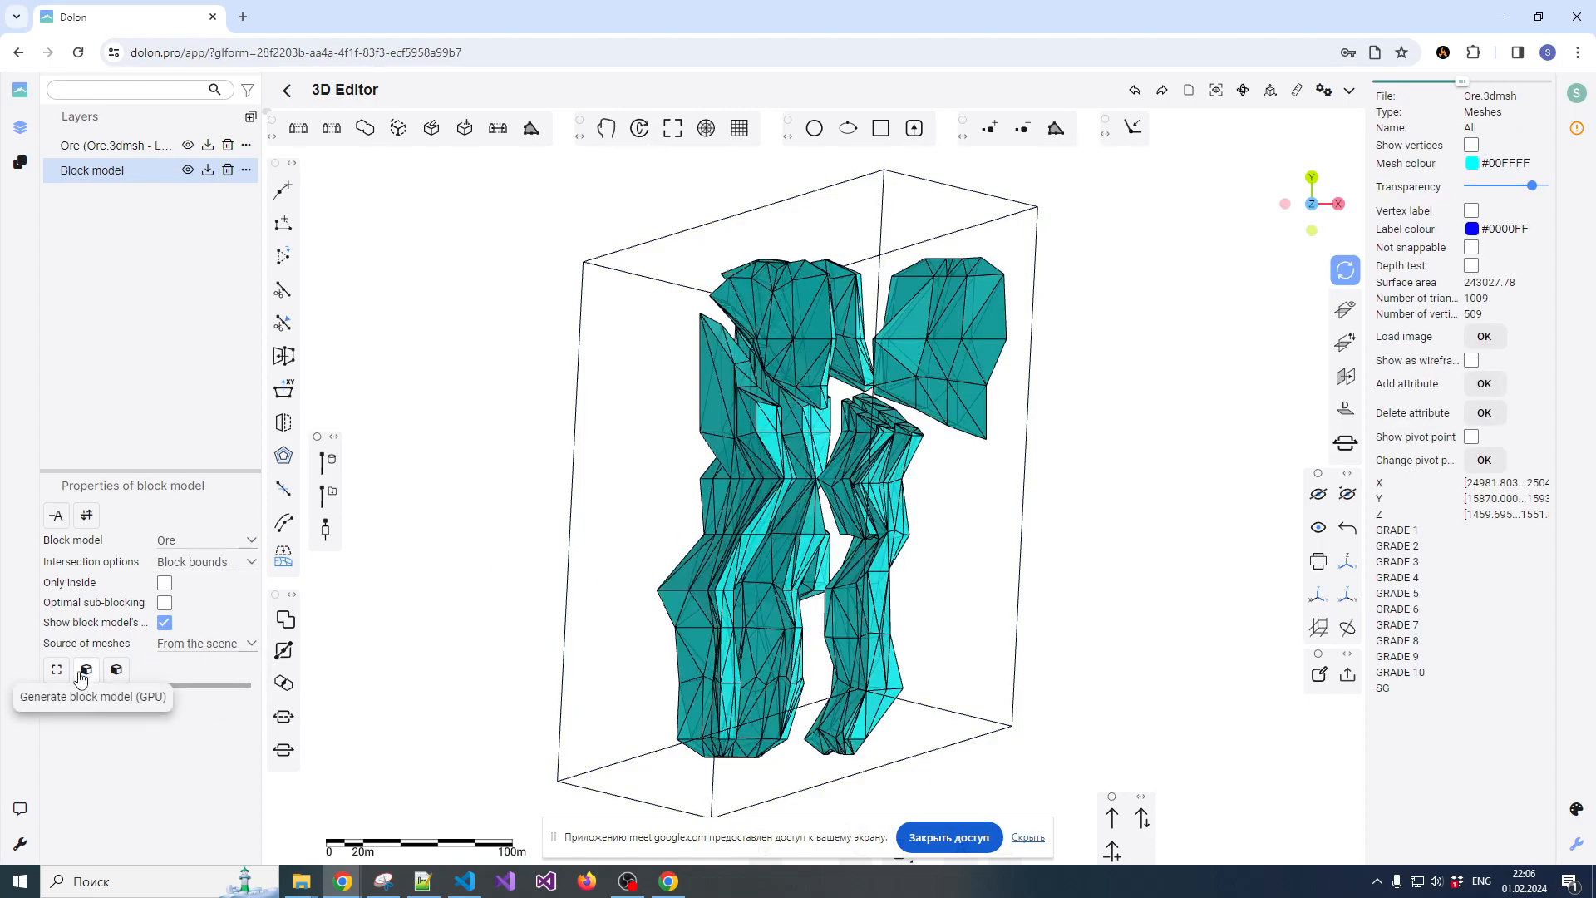
# Generate the block model on the GPU and select one block to inspect its coordinates and size
pyautogui.click(88, 673)
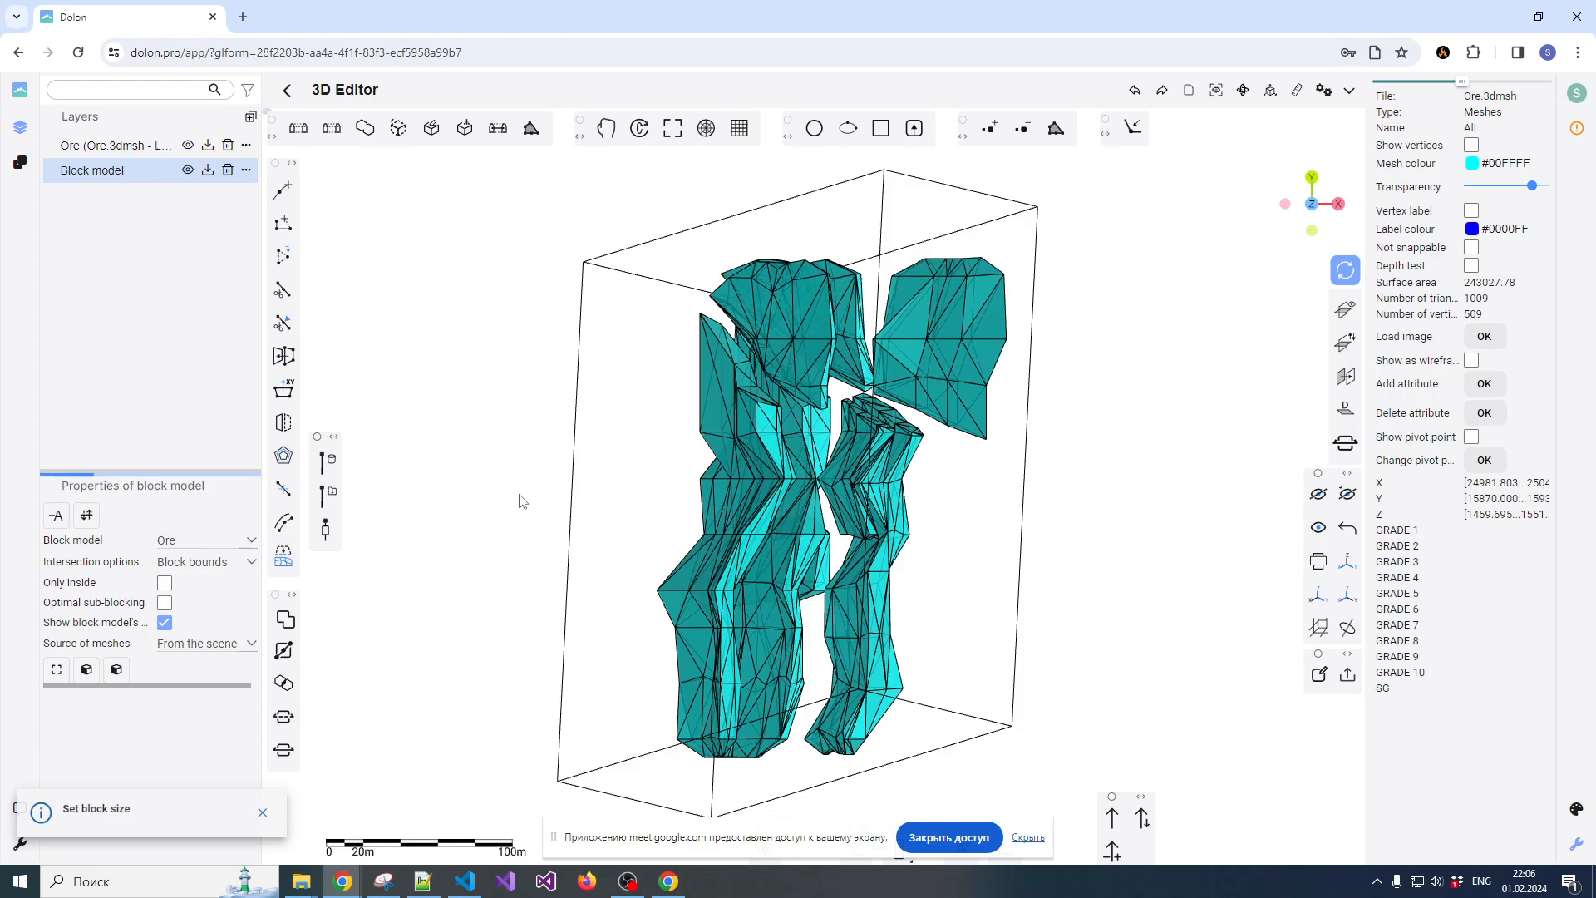
pyautogui.click(705, 483)
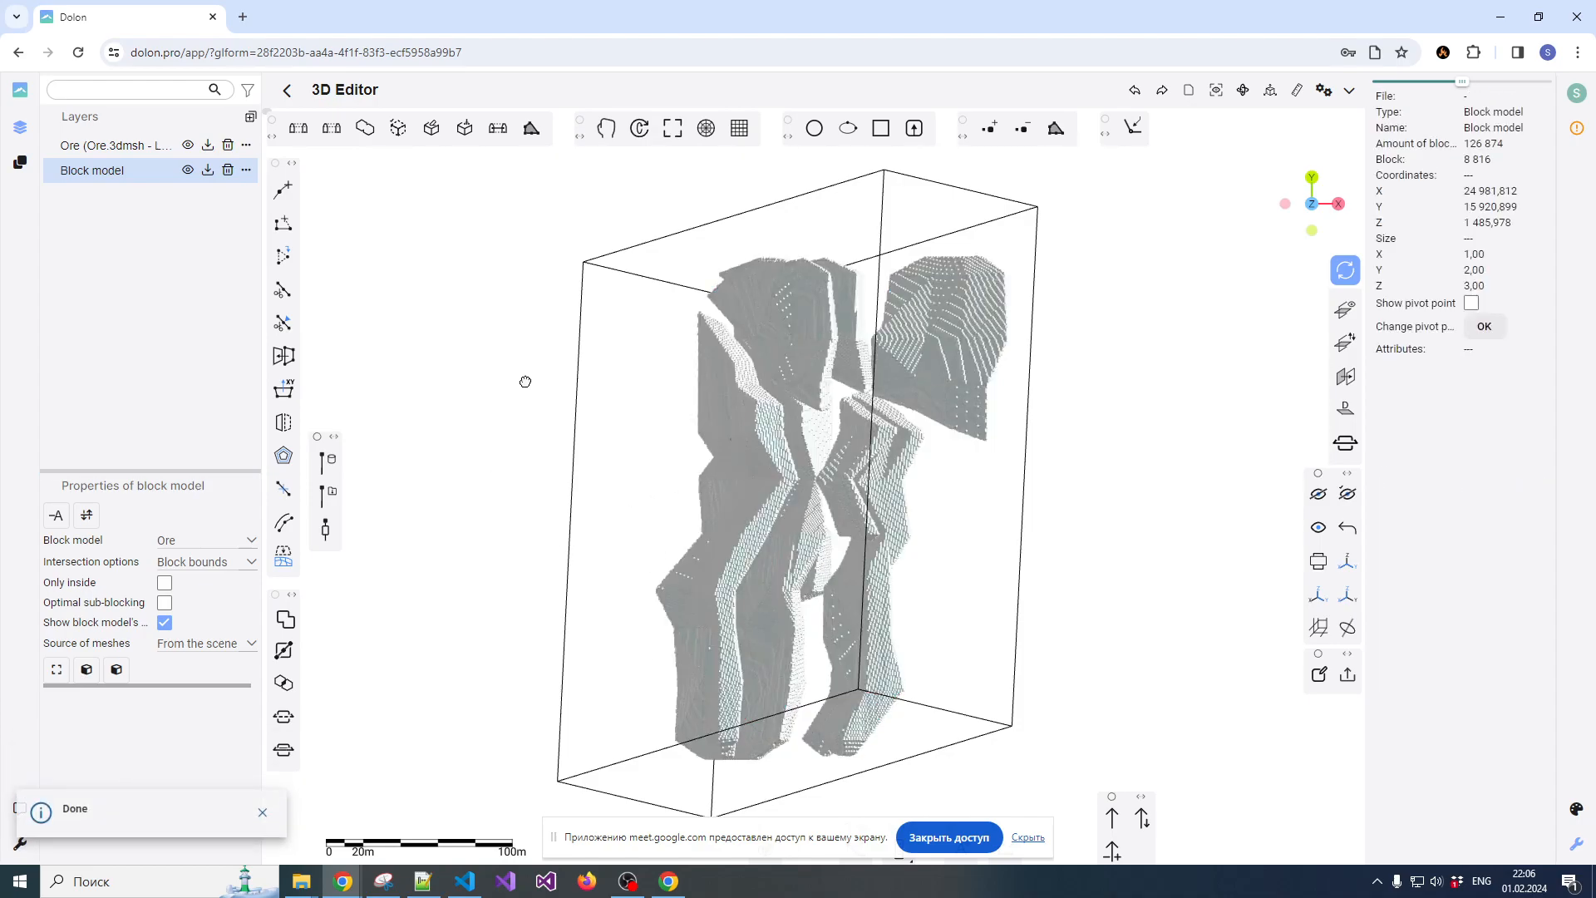
pyautogui.moveTo(523, 385); pyautogui.dragTo(541, 452)
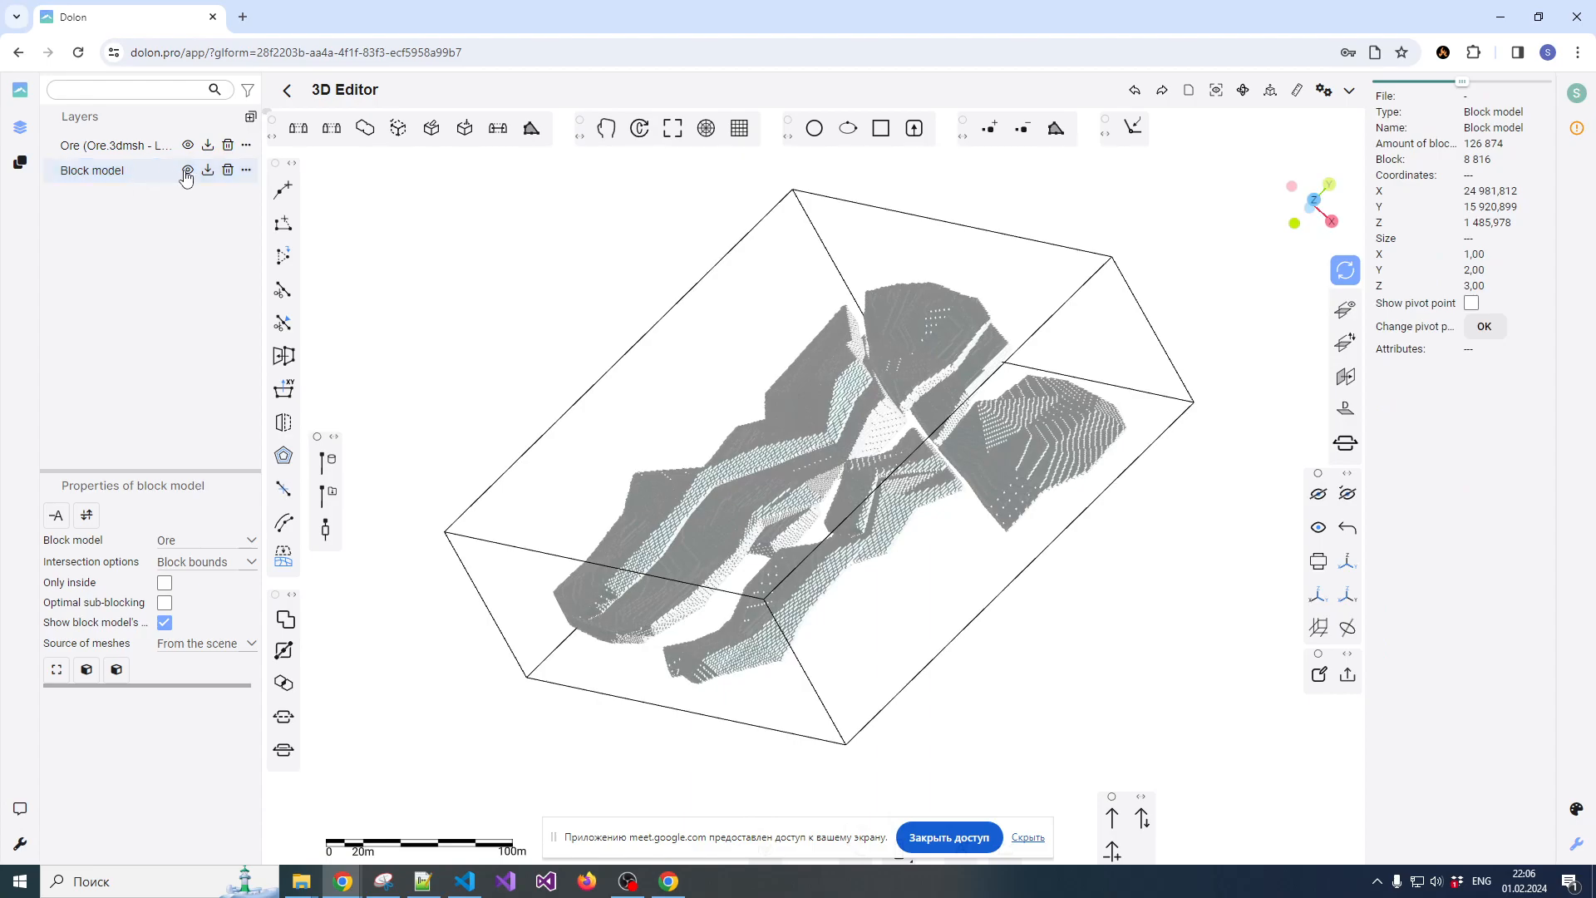
# Start the IDW resource assessment for the new model with Assay.csv as the assay file and AUAVG as the grade column
pyautogui.click(116, 669)
pyautogui.click(657, 377)
pyautogui.doubleClick(740, 218)
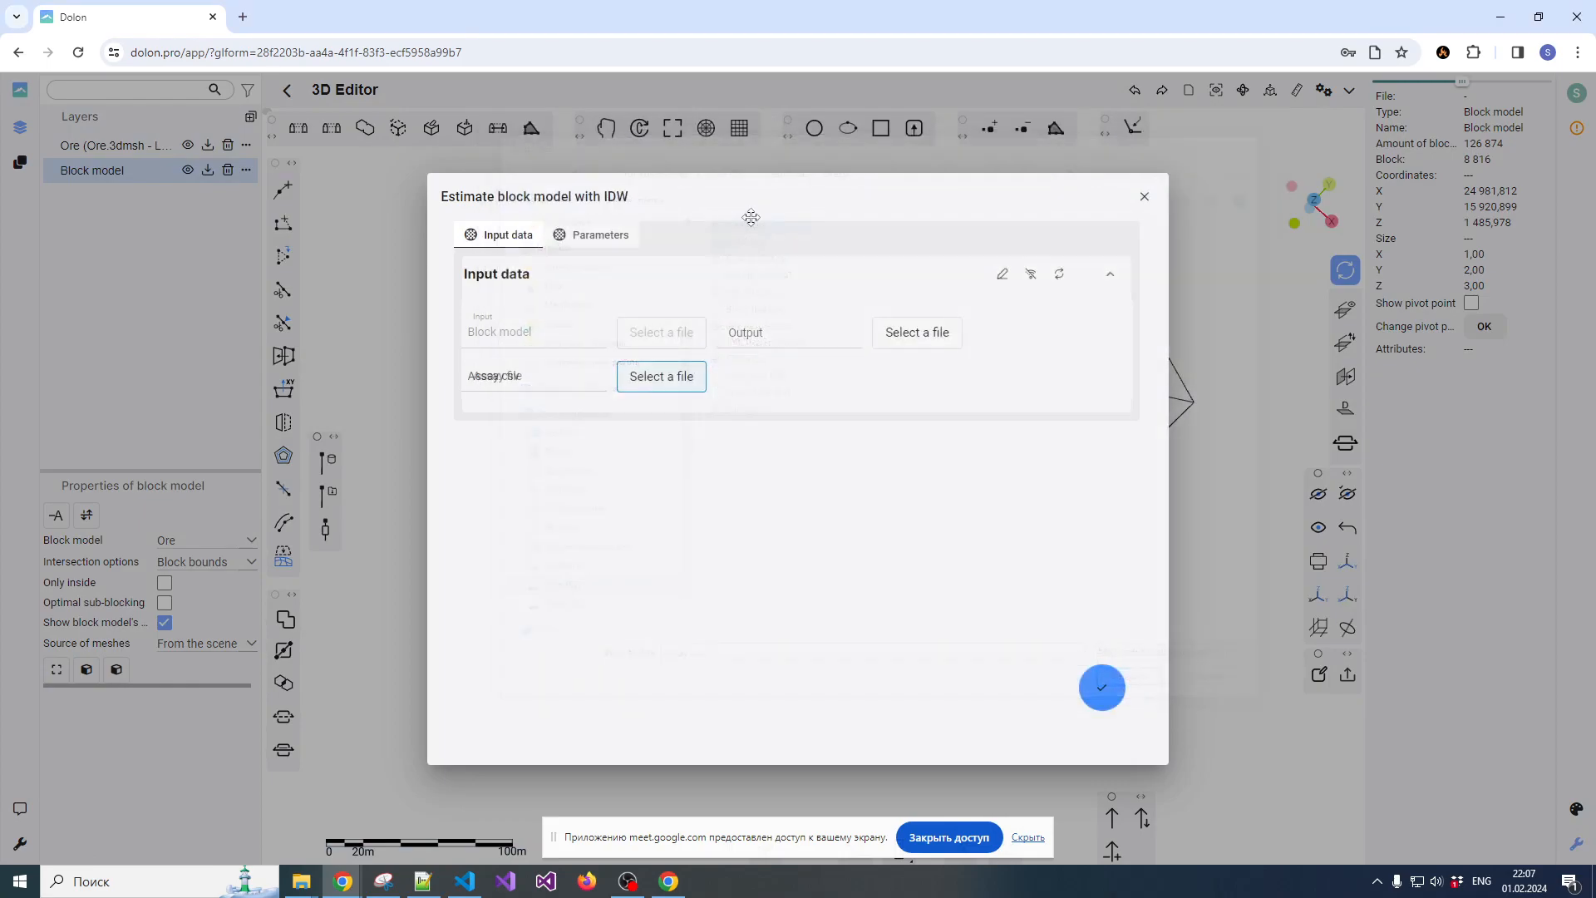
pyautogui.click(669, 545)
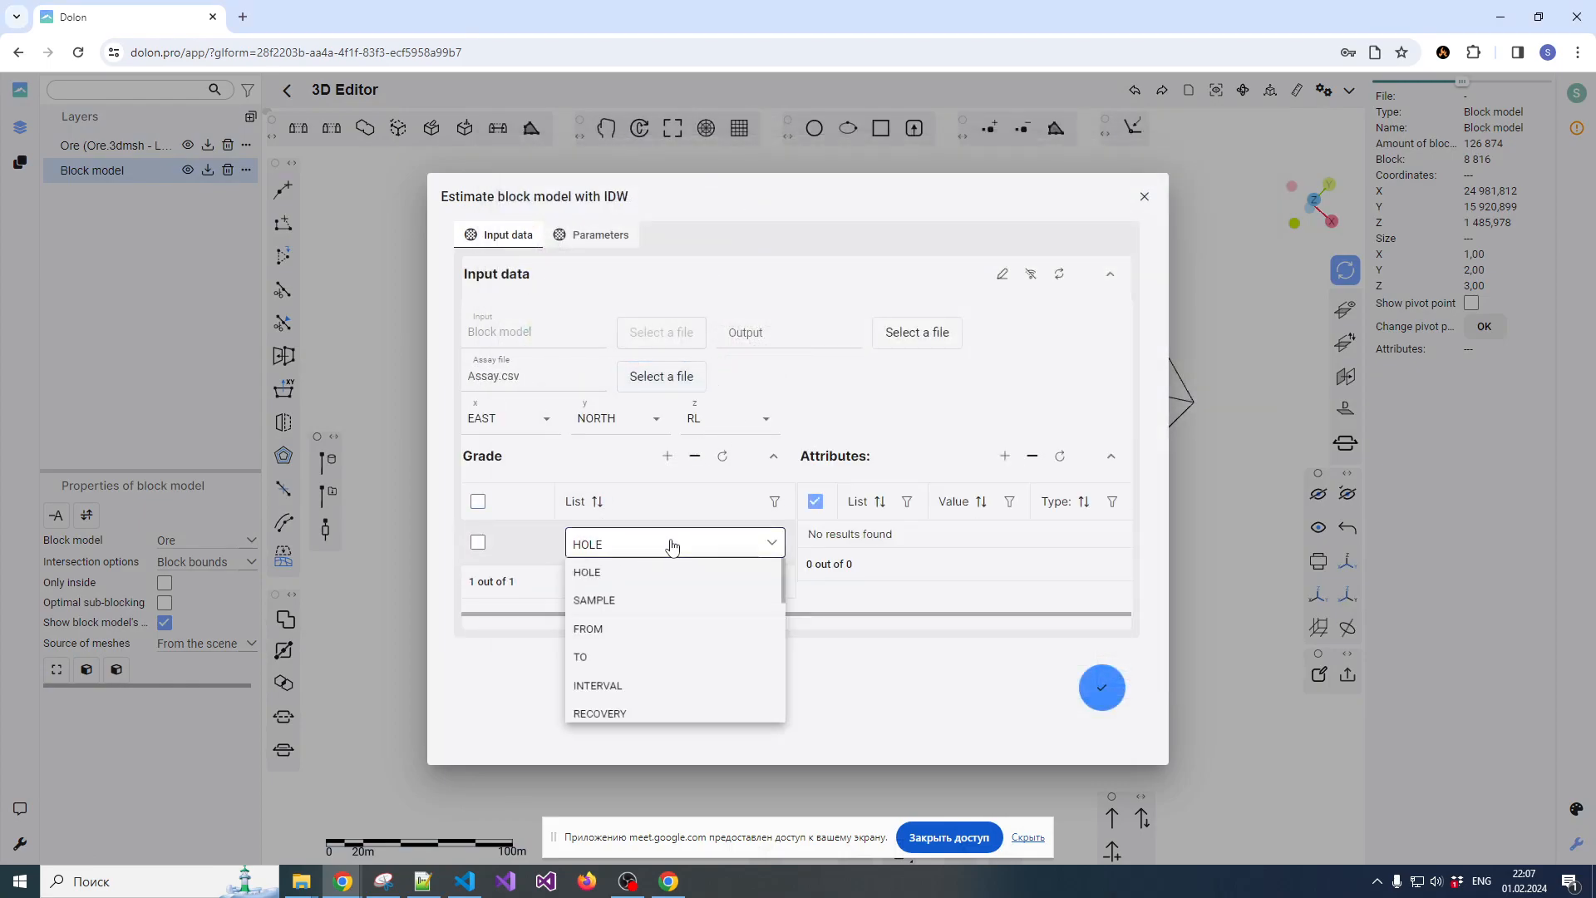
pyautogui.scroll(-3, 613, 695)
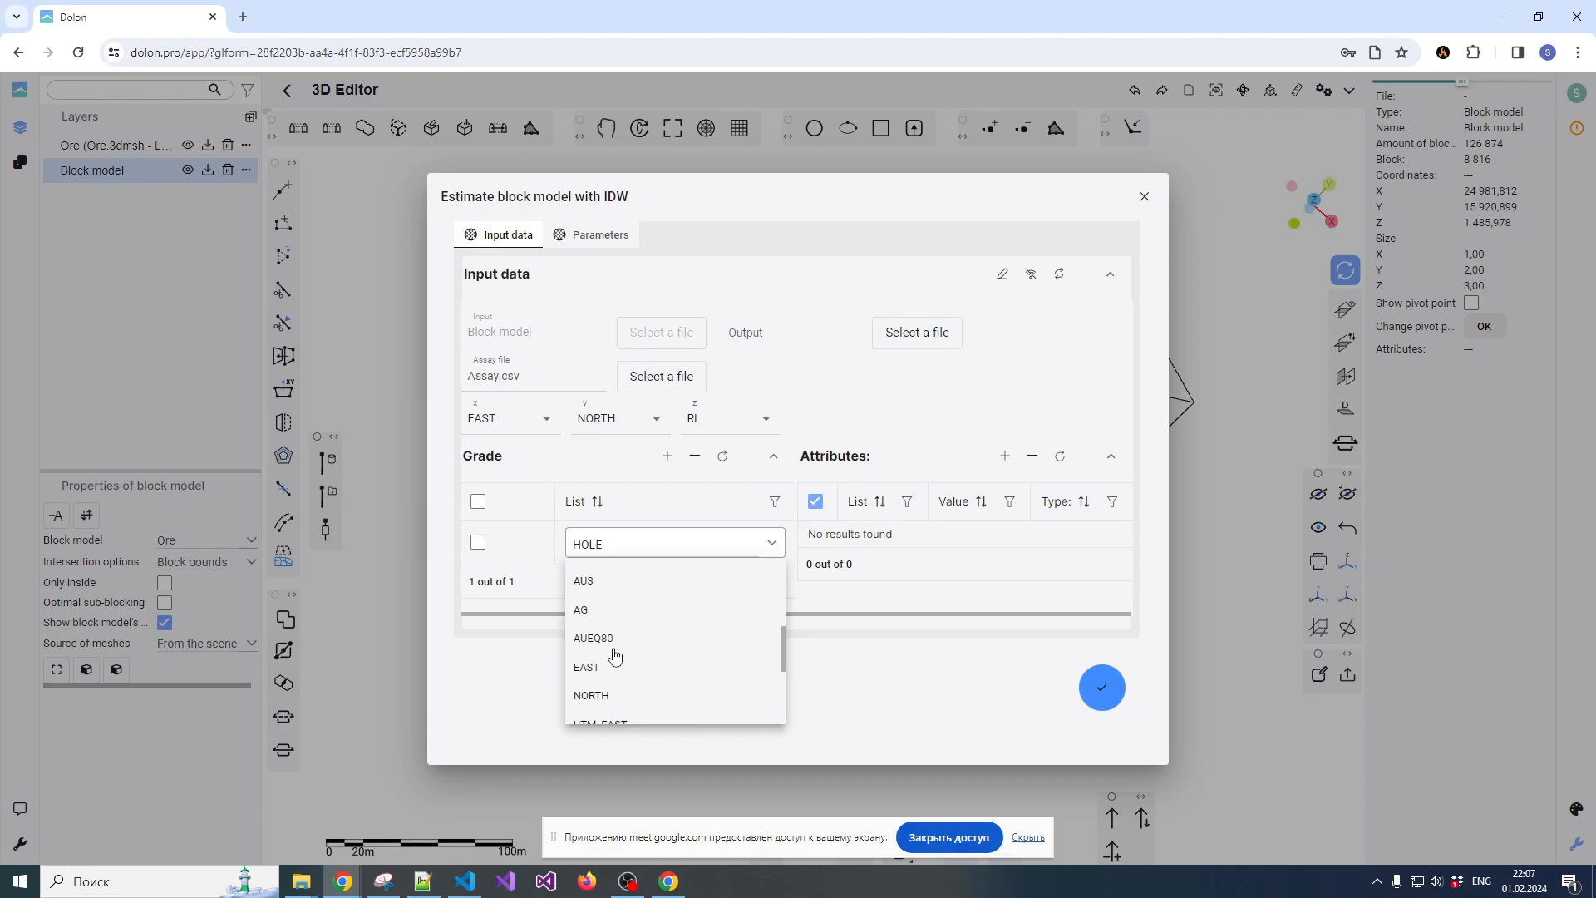
pyautogui.moveTo(784, 650); pyautogui.dragTo(758, 625)
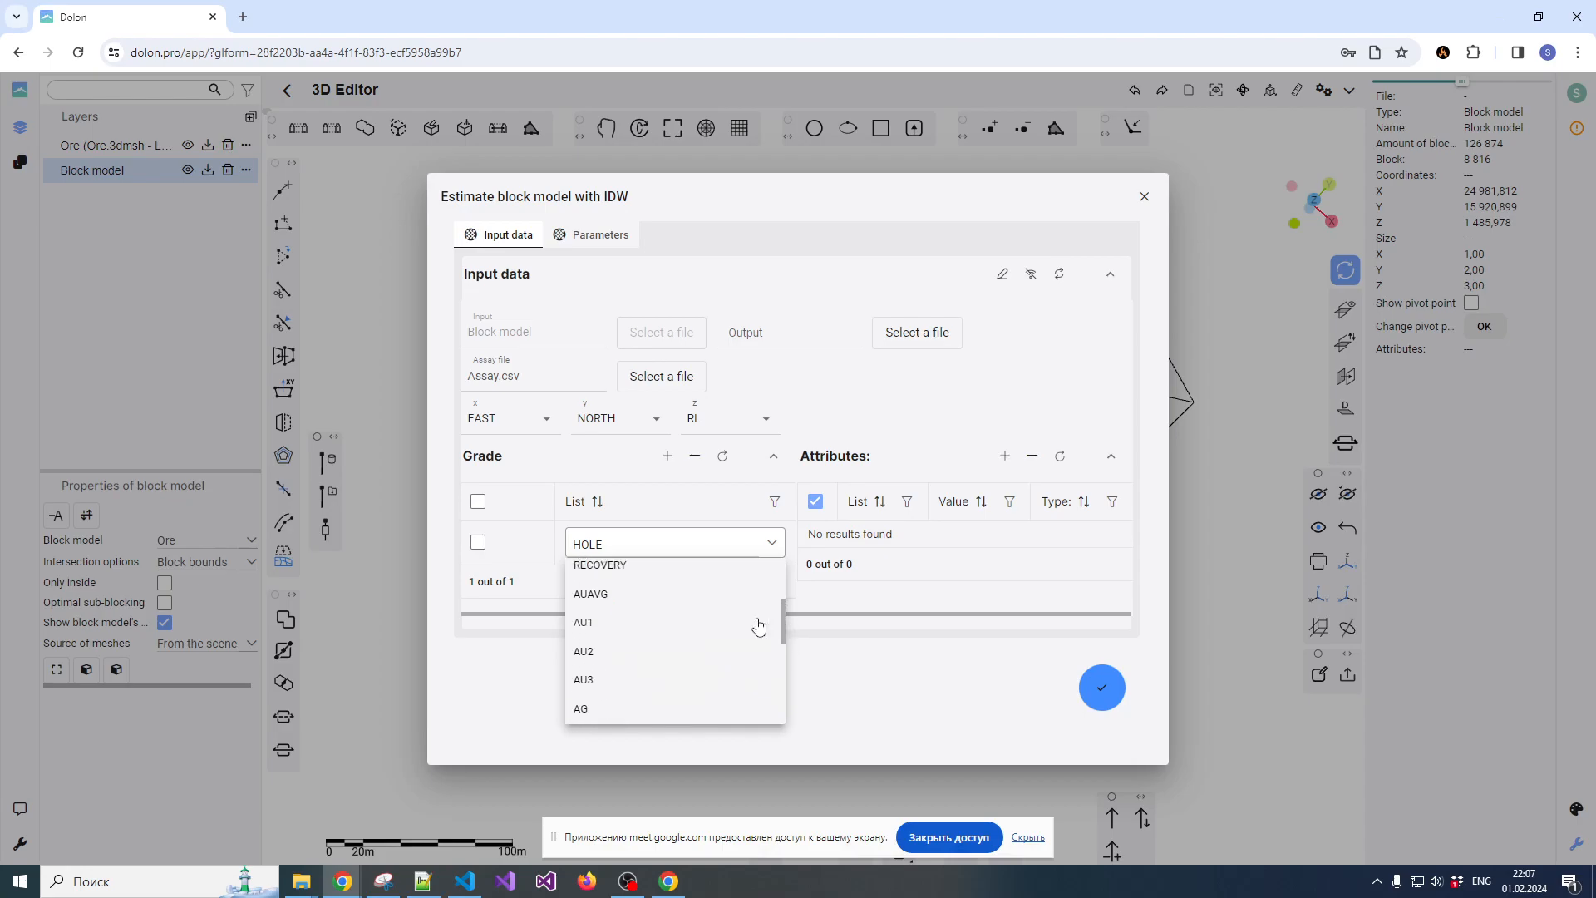
pyautogui.click(600, 595)
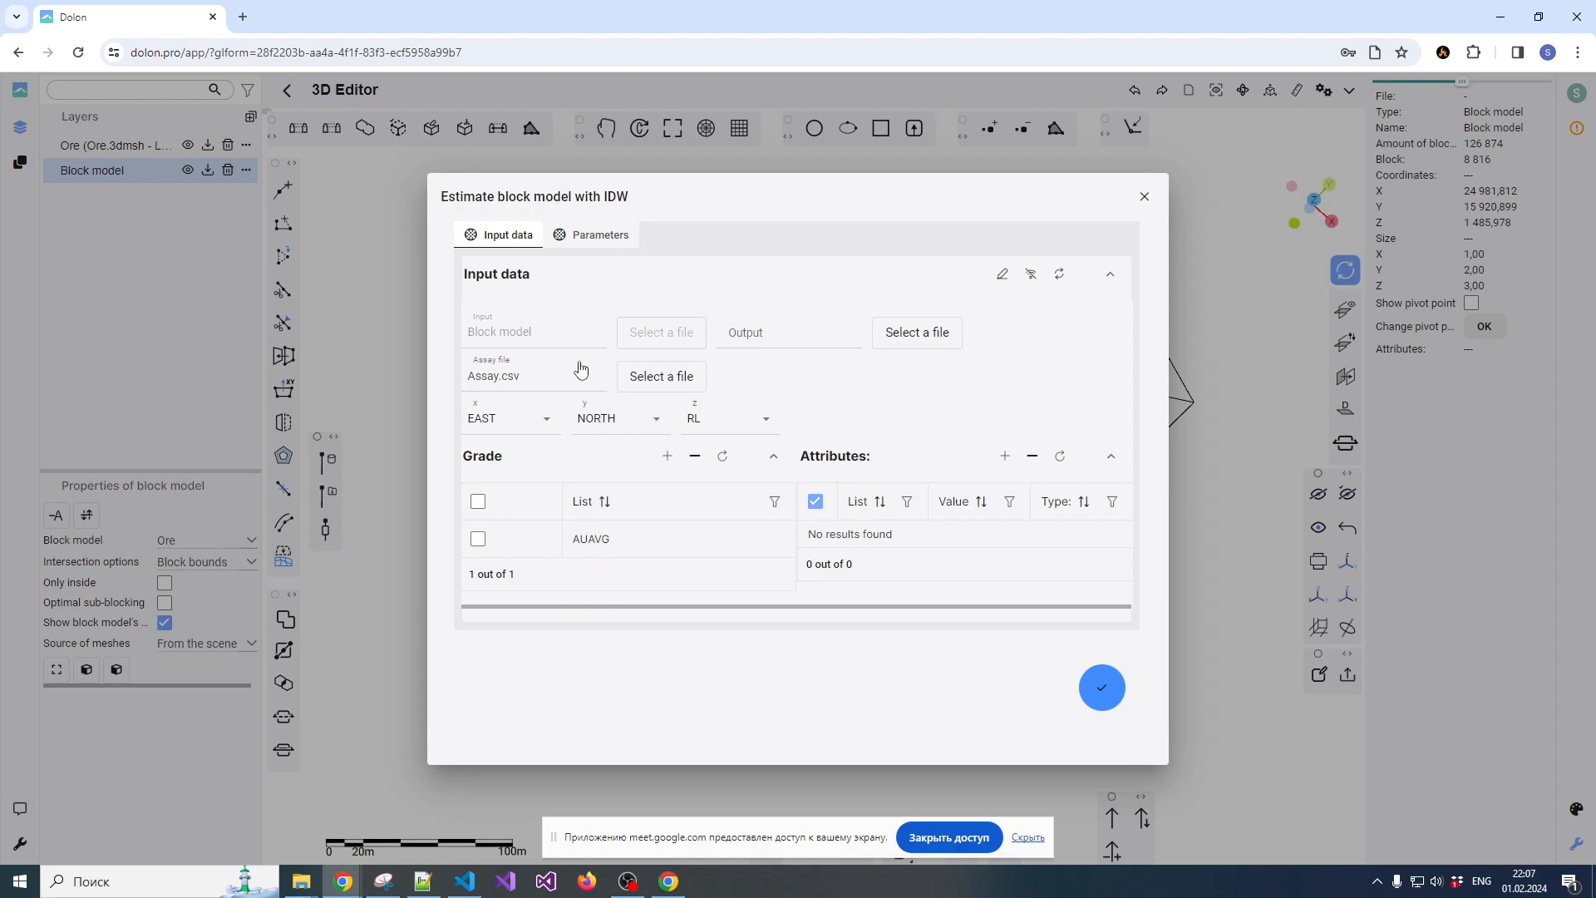
# Review the search ellipse parameters, try to run the IDW estimation, and examine the blocks
pyautogui.click(572, 241)
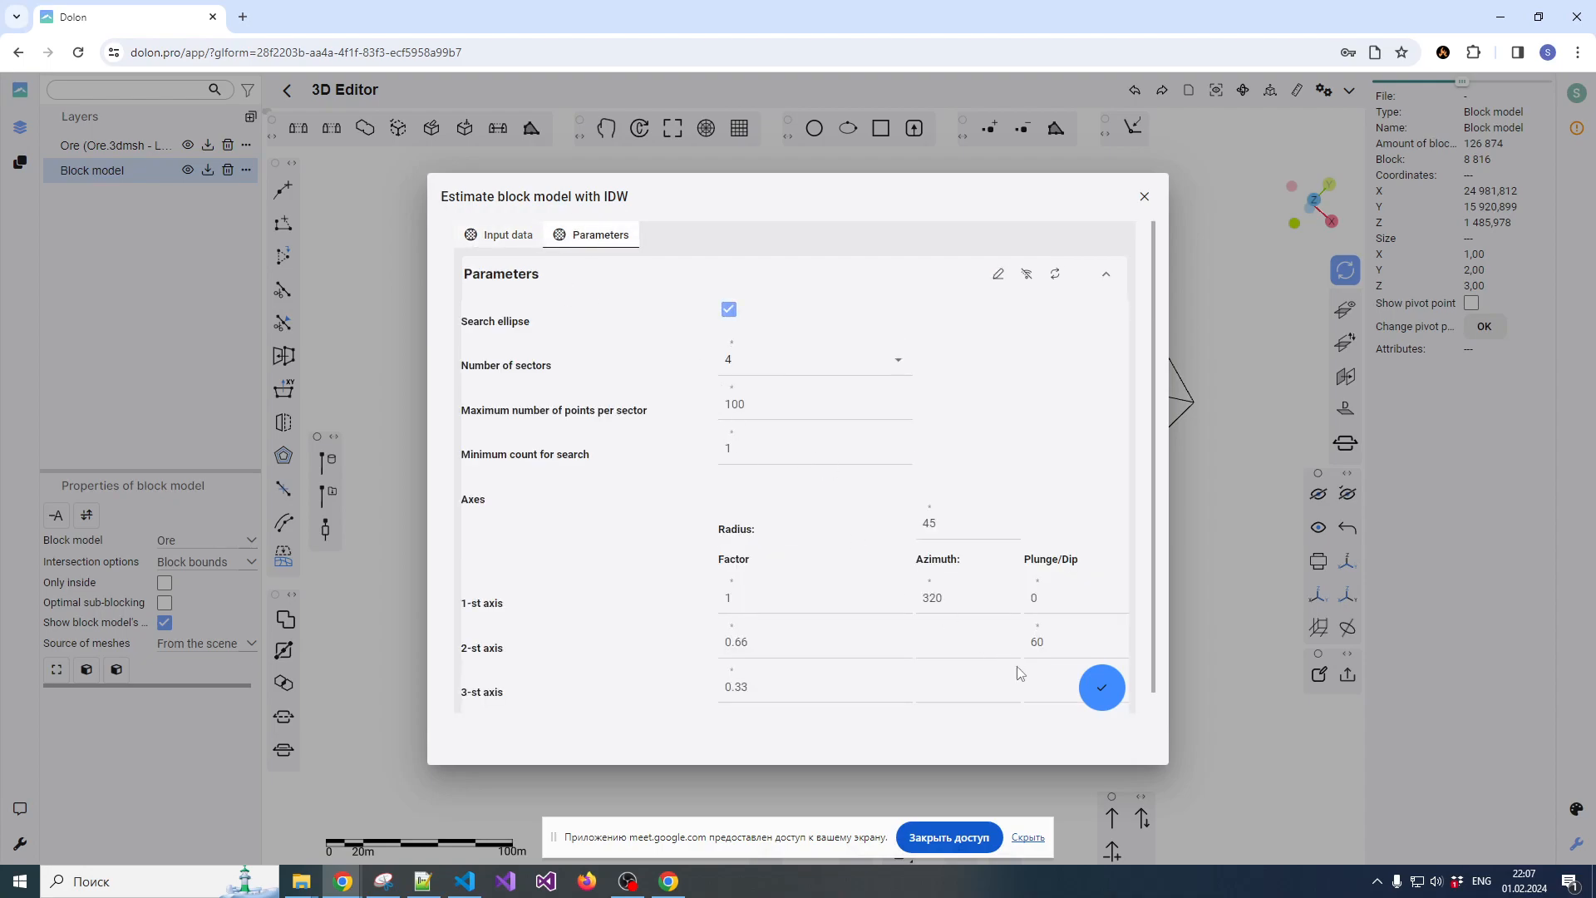
pyautogui.click(1102, 694)
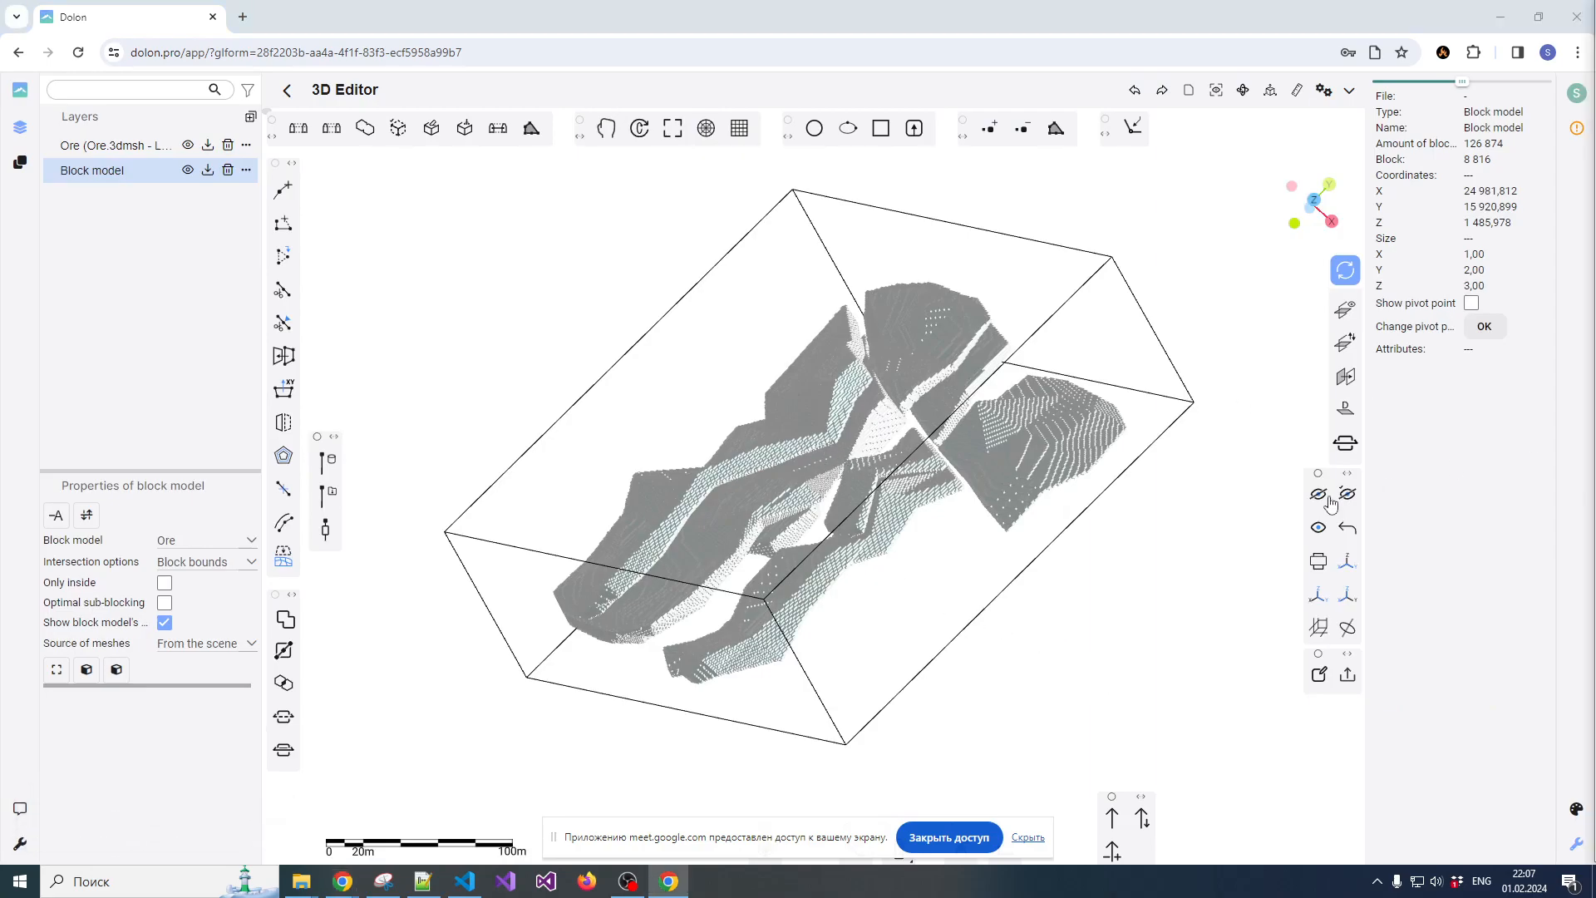
pyautogui.scroll(5, 898, 479)
pyautogui.scroll(-4, 898, 478)
pyautogui.moveTo(940, 510)
pyautogui.mouseDown()
pyautogui.moveTo(975, 403)
pyautogui.moveTo(955, 499)
pyautogui.moveTo(932, 499)
pyautogui.mouseUp()
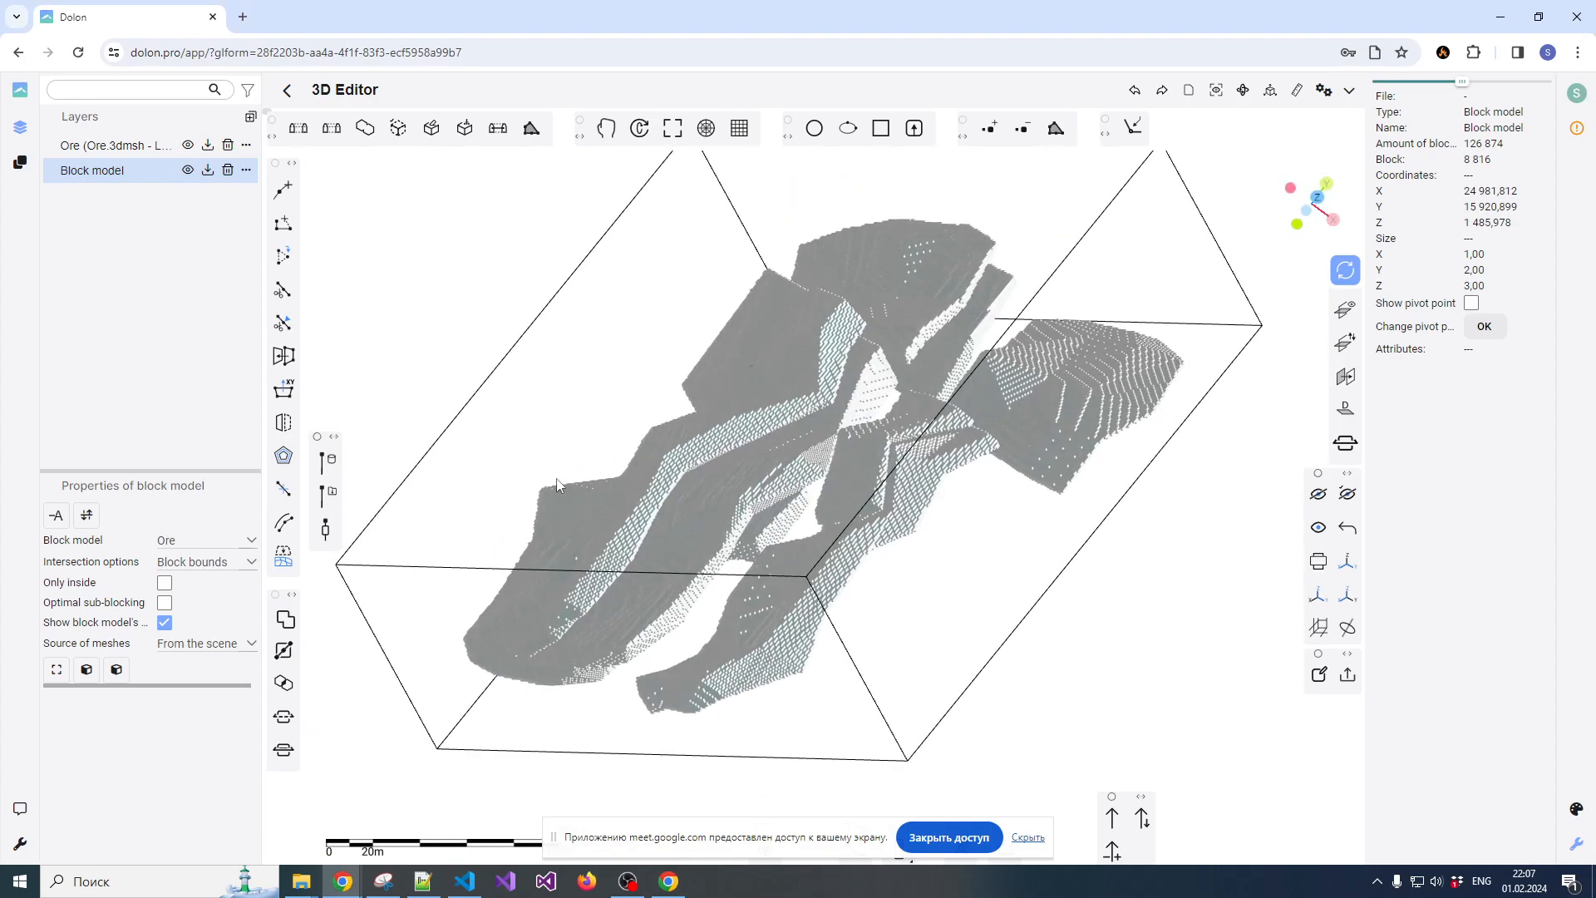
pyautogui.click(422, 381)
pyautogui.scroll(-3, 665, 483)
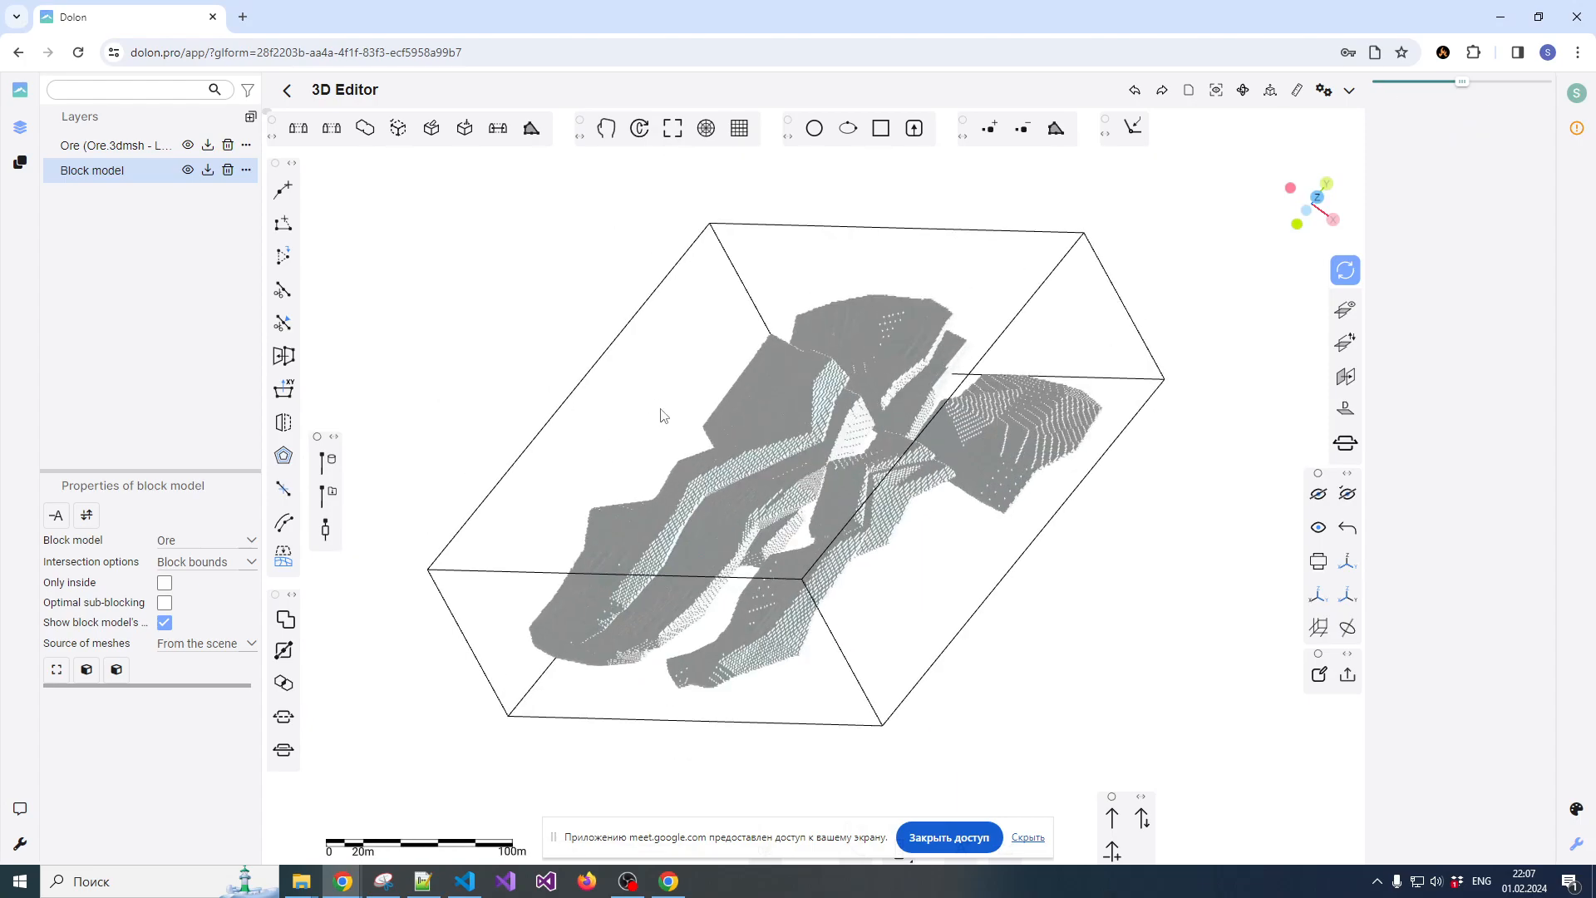
pyautogui.click(573, 403)
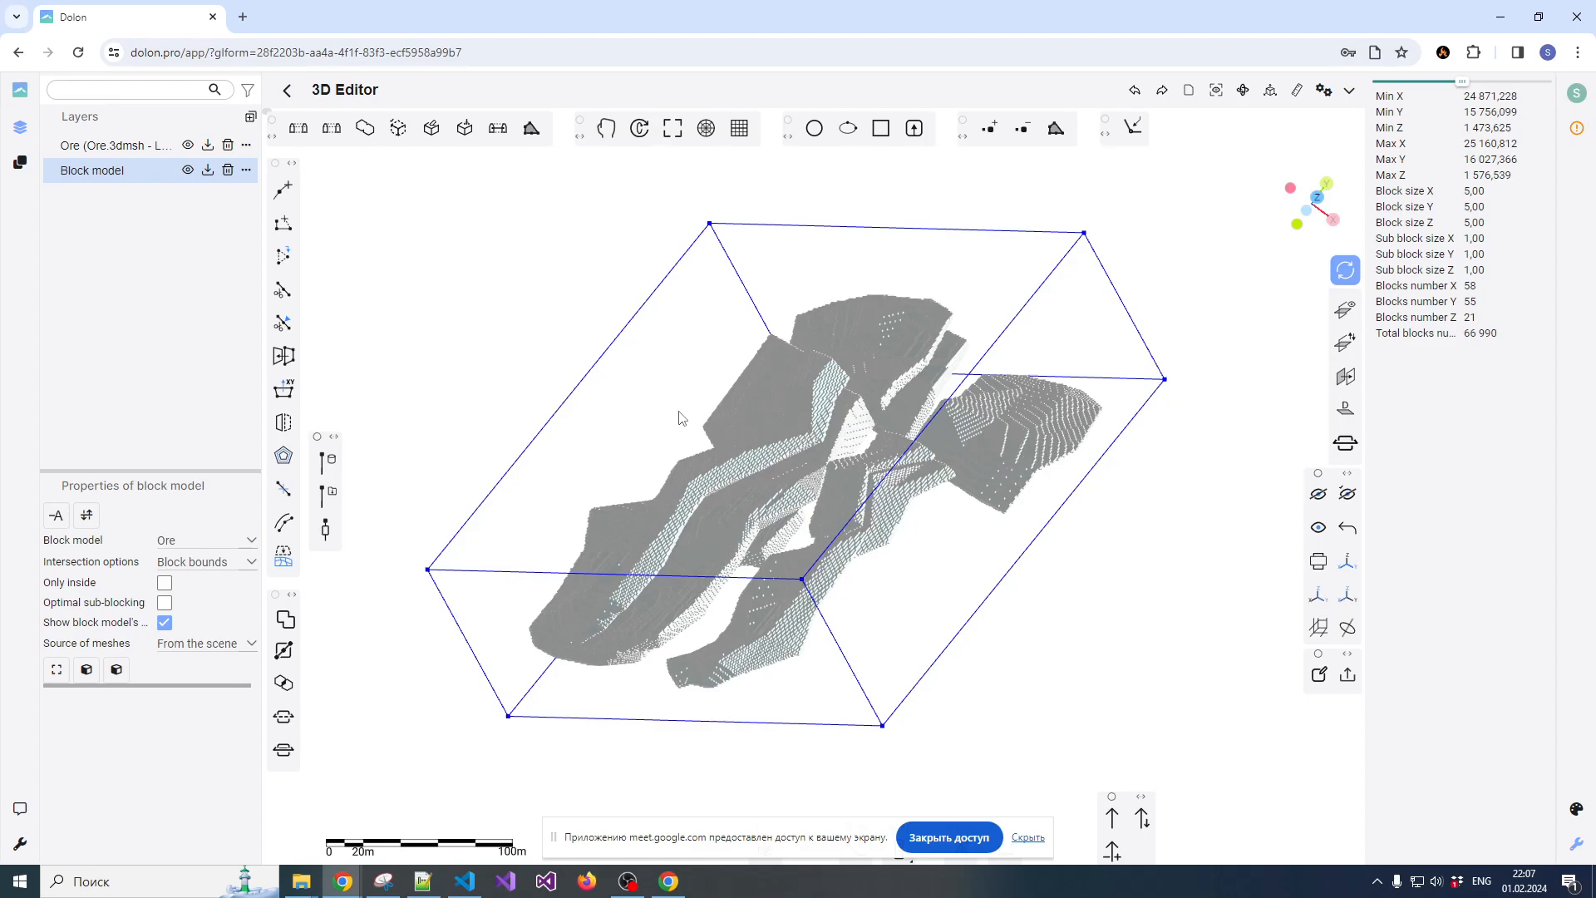
pyautogui.click(687, 350)
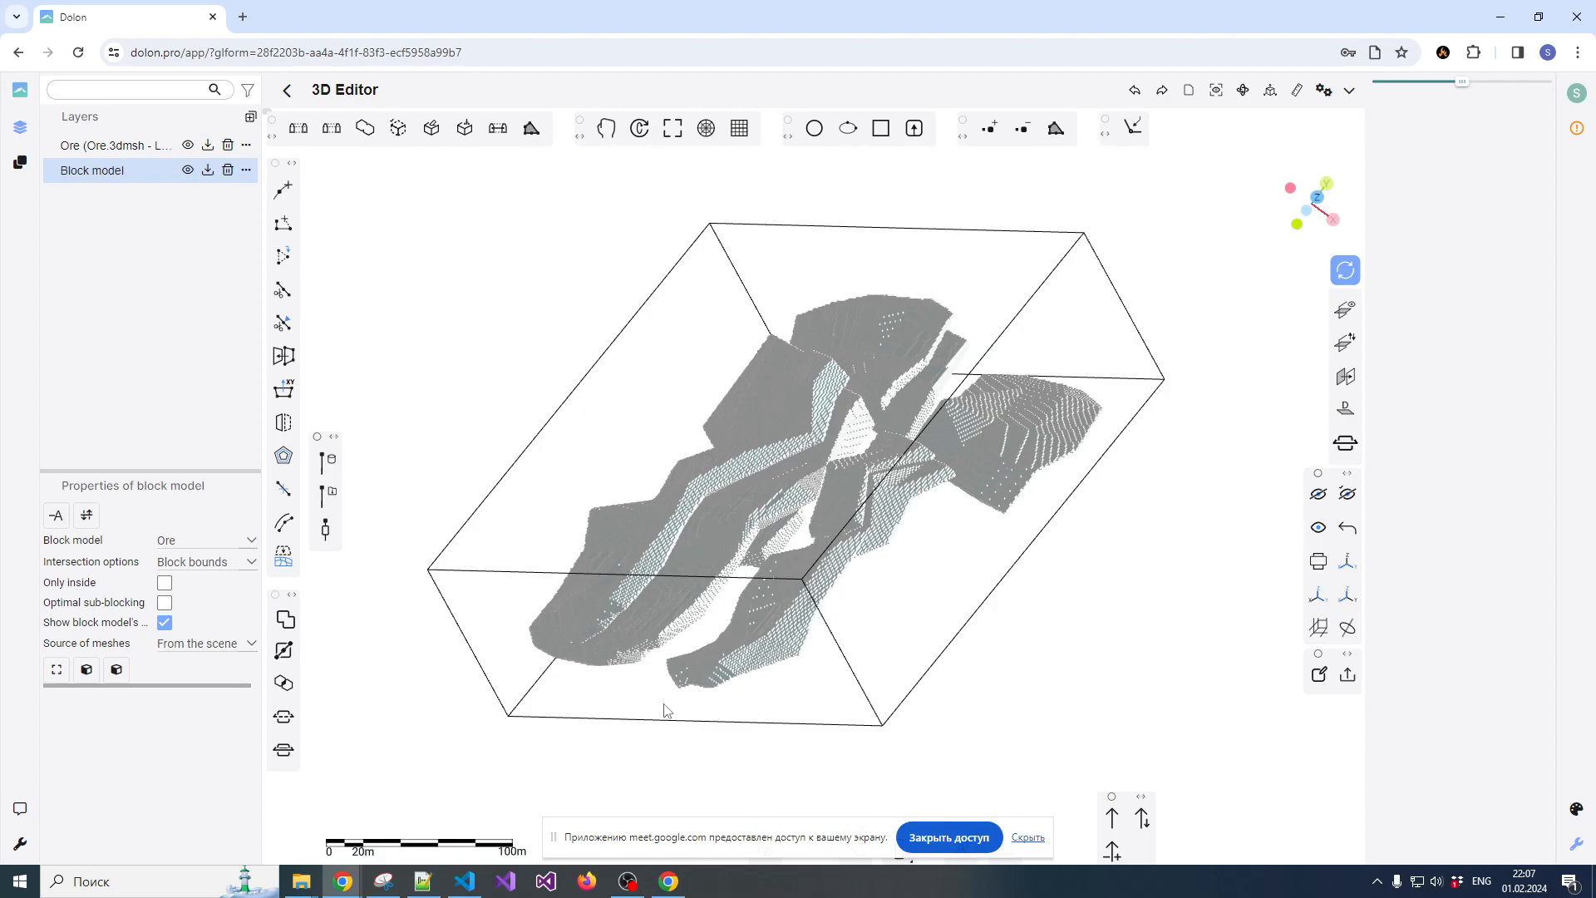
# Move the screen-sharing notice out of the way and place the toolbar hidden behind it upright below the drillhole toolbar
pyautogui.moveTo(769, 838); pyautogui.dragTo(1138, 795)
pyautogui.moveTo(773, 836); pyautogui.dragTo(499, 336)
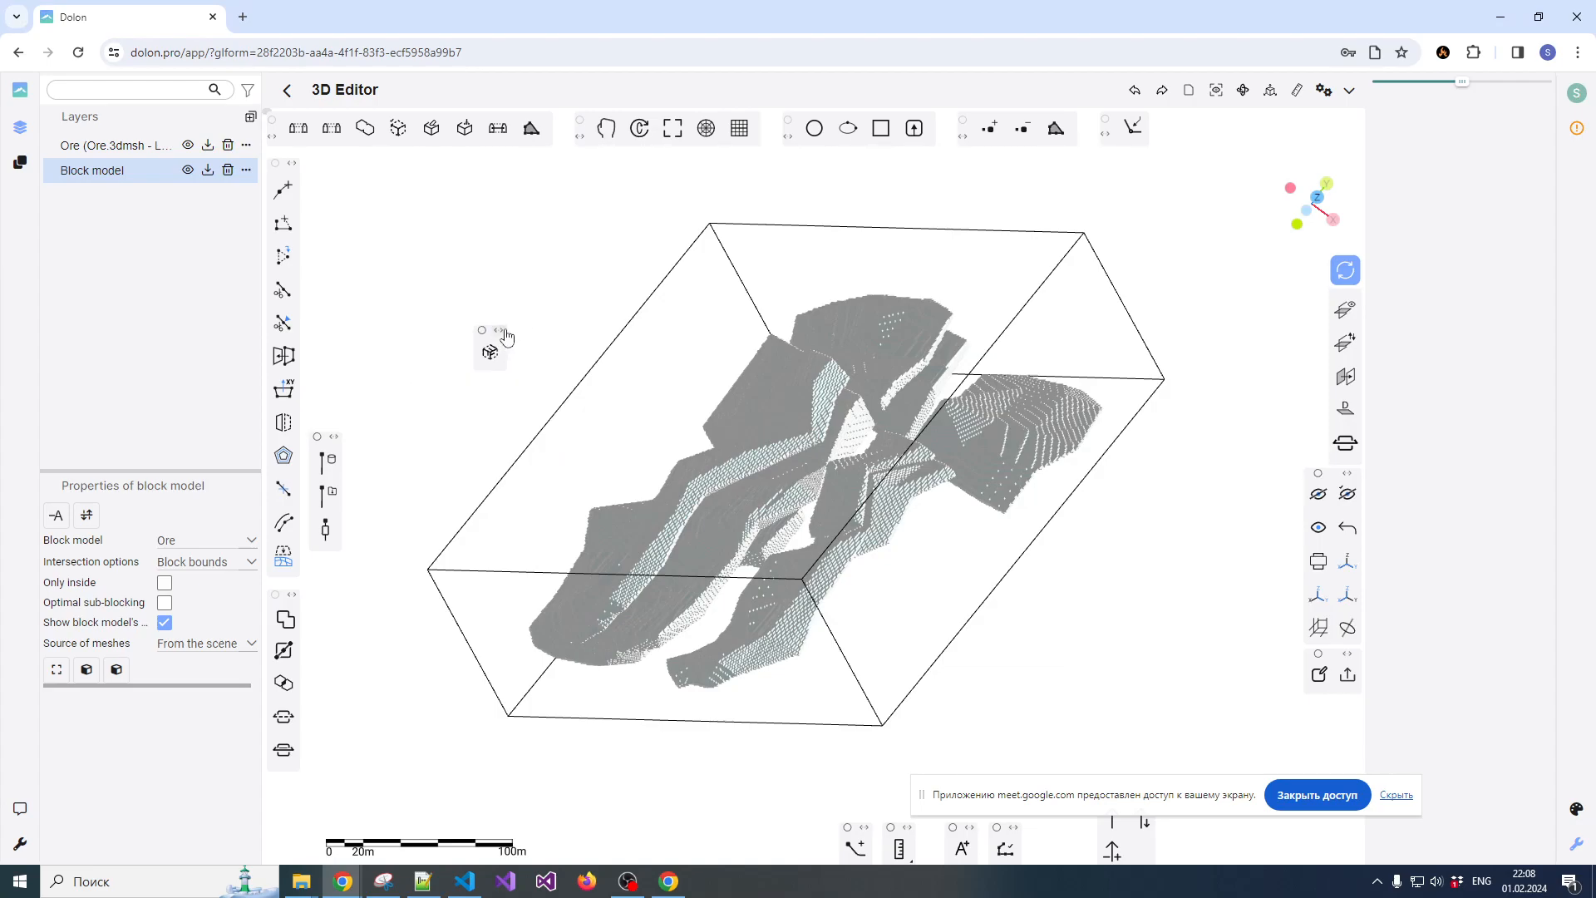
pyautogui.click(501, 331)
pyautogui.moveTo(501, 332); pyautogui.dragTo(331, 550)
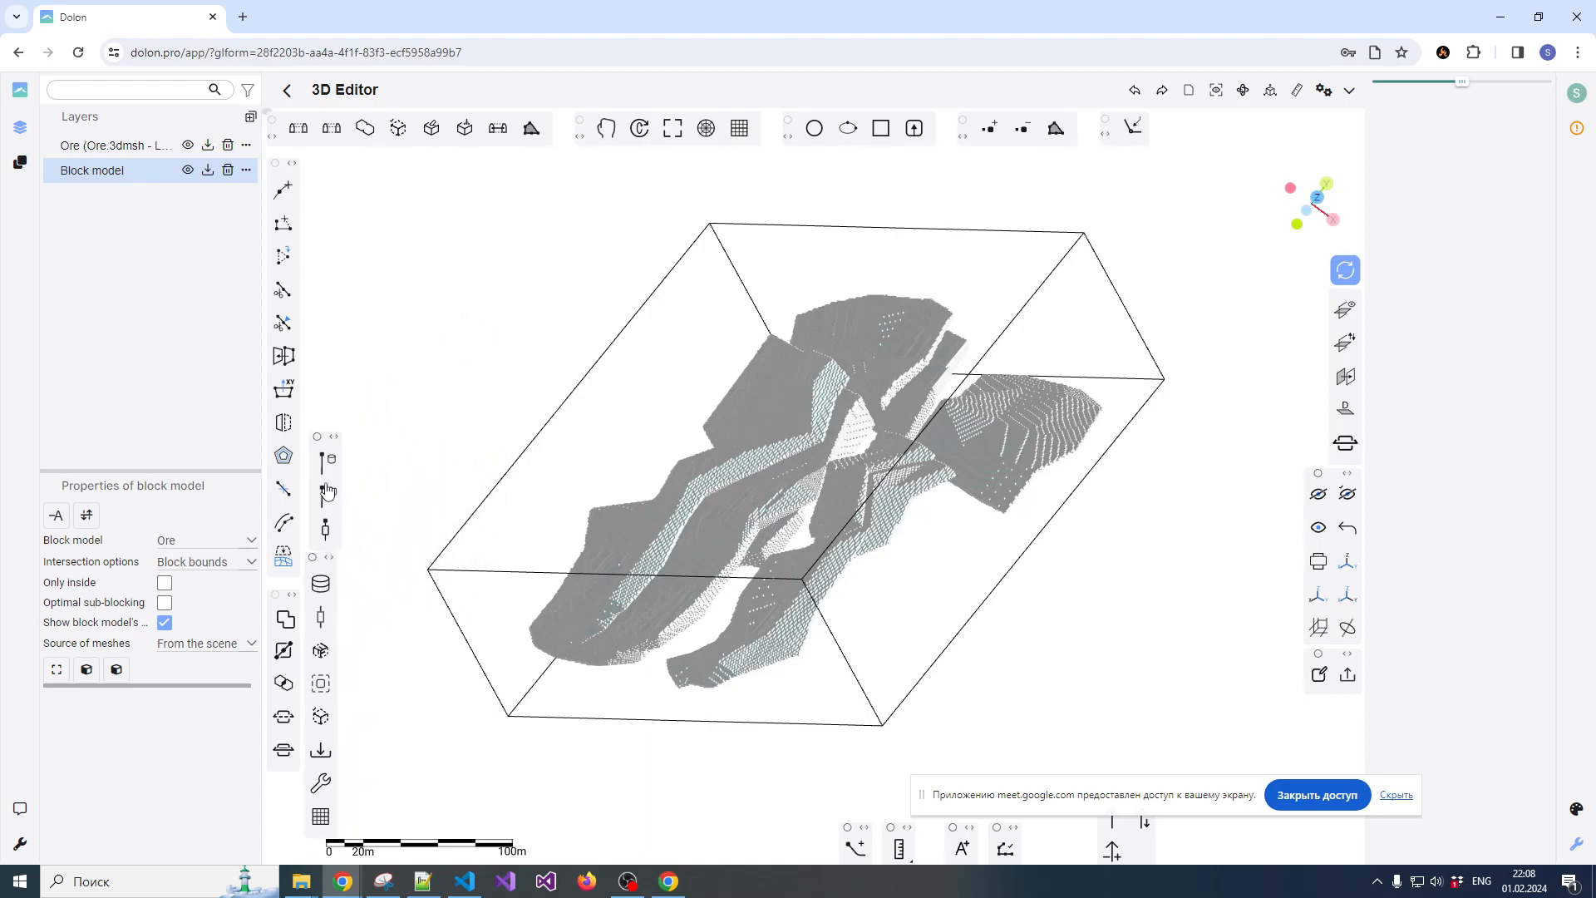
# Shift the drillhole toolbar and the toolbar beneath it upwards so that both are fully visible
pyautogui.moveTo(334, 437); pyautogui.dragTo(339, 379)
pyautogui.moveTo(330, 557); pyautogui.dragTo(331, 509)
pyautogui.moveTo(342, 386); pyautogui.dragTo(335, 378)
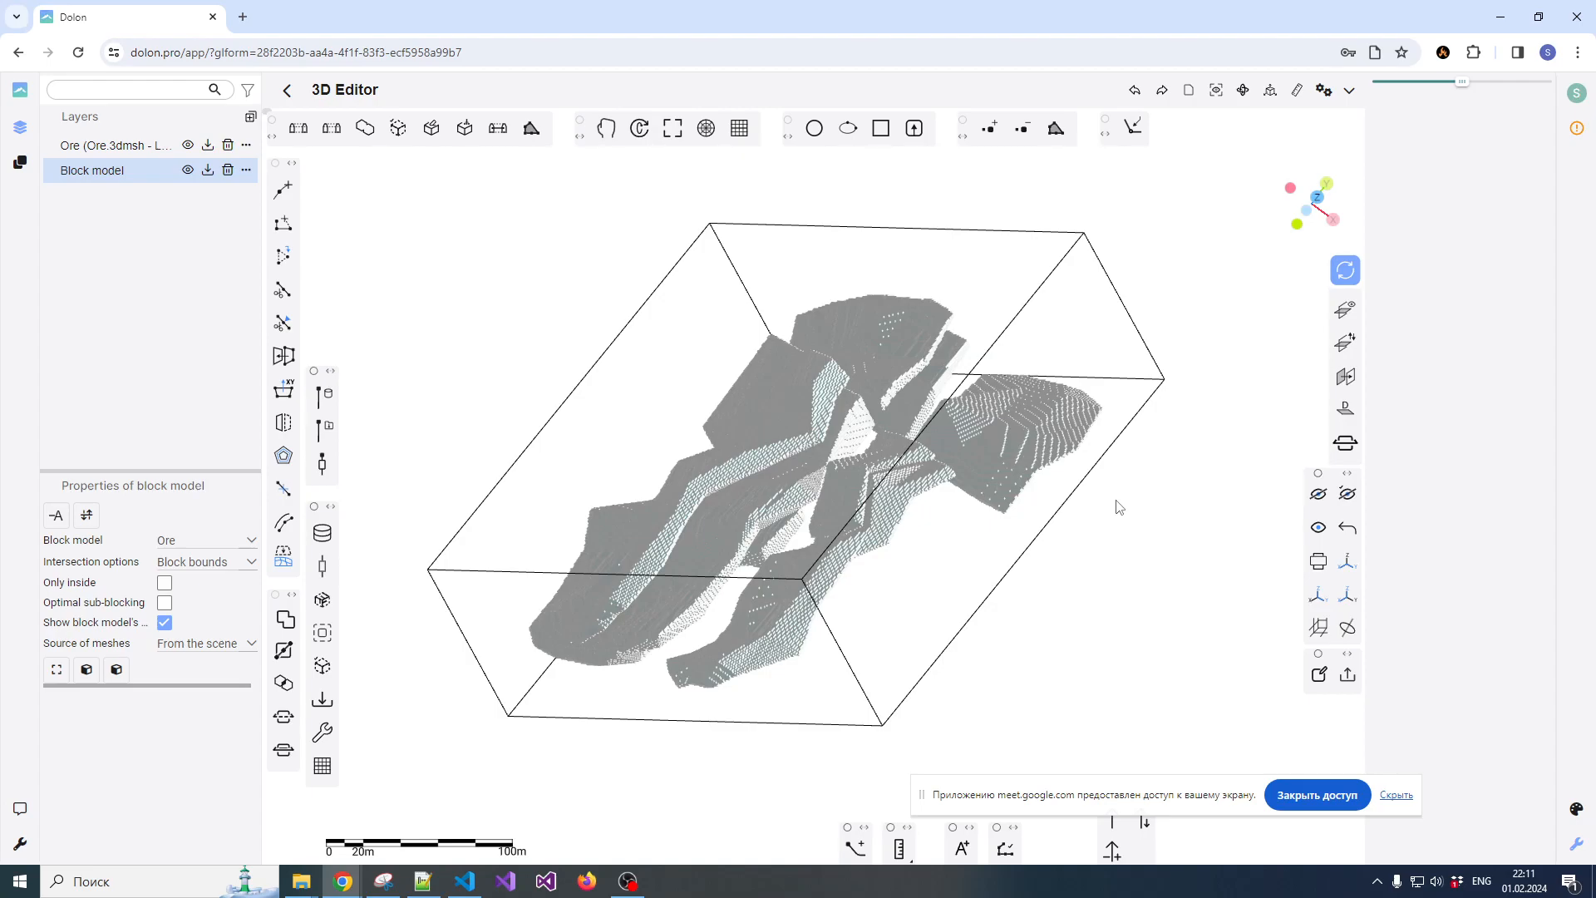
pyautogui.moveTo(1136, 440); pyautogui.dragTo(1168, 454)
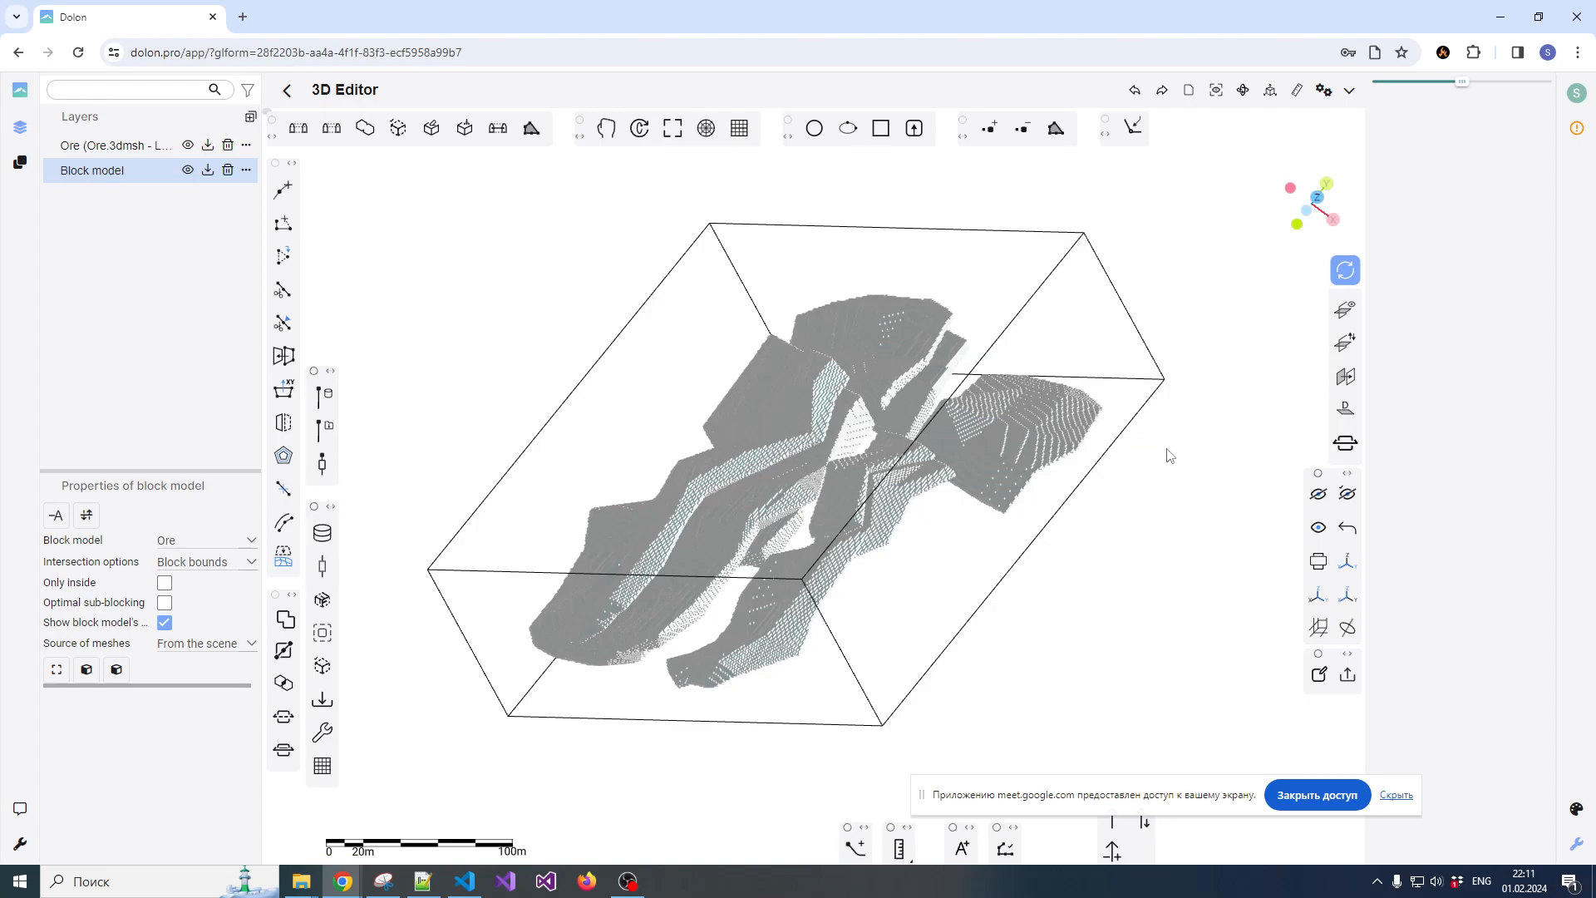